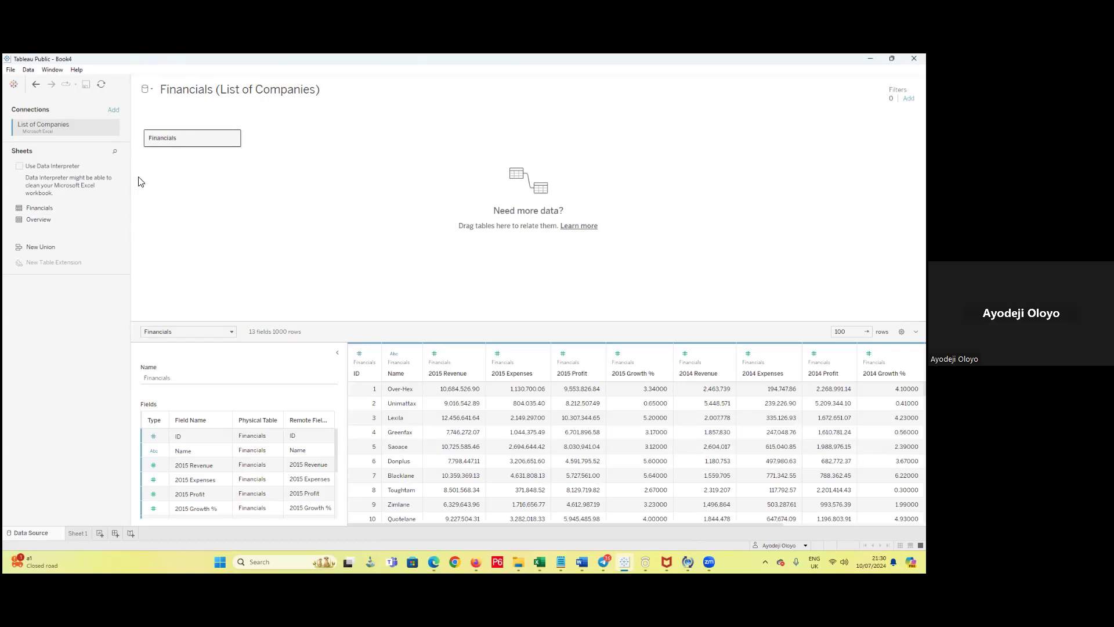
# - Open the Financials table on the canvas, join the Overview sheet to it, and display the join settings
pyautogui.click(234, 138)
pyautogui.press('Escape')
pyautogui.doubleClick(237, 142)
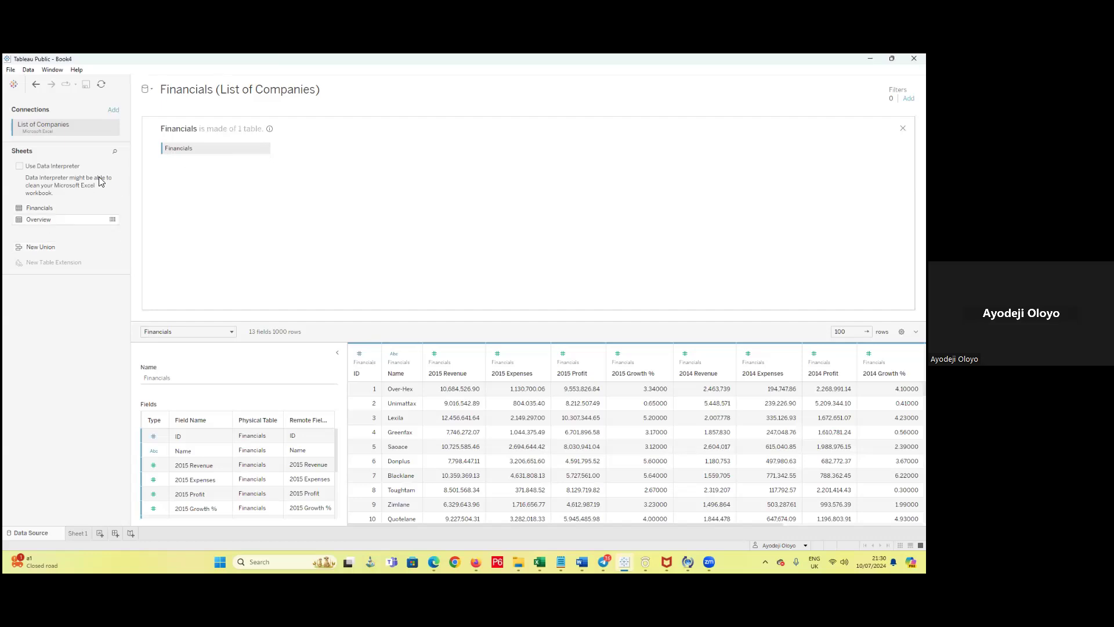
pyautogui.moveTo(58, 219); pyautogui.dragTo(174, 172)
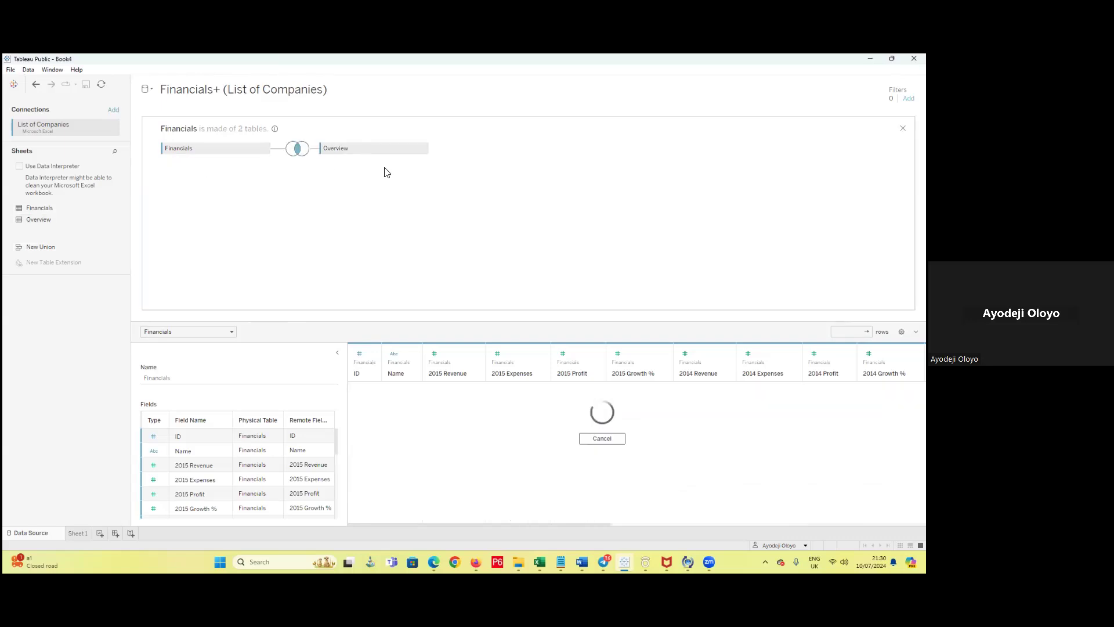
pyautogui.click(297, 149)
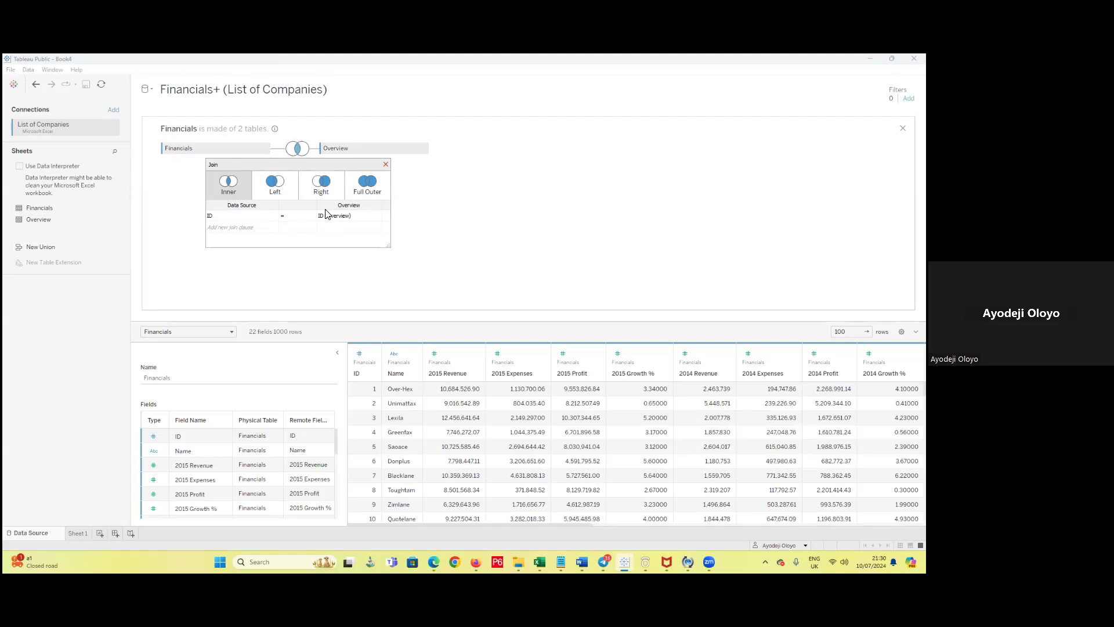
# - Switch to the List of Companies workbook in Excel and enable editing on it
pyautogui.moveTo(604, 562)
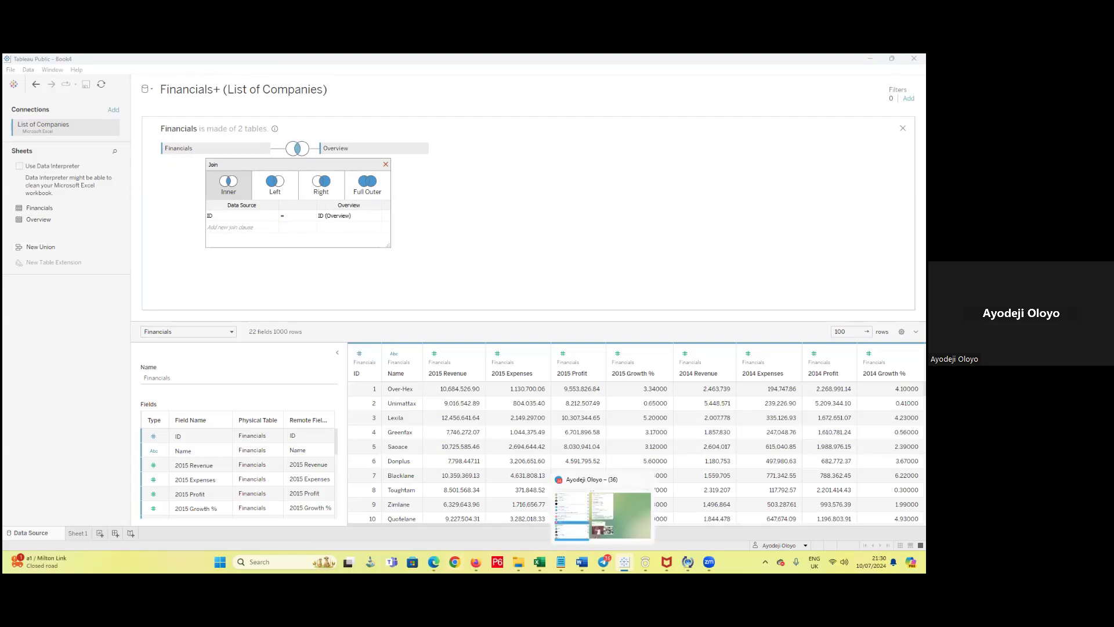
pyautogui.moveTo(539, 562)
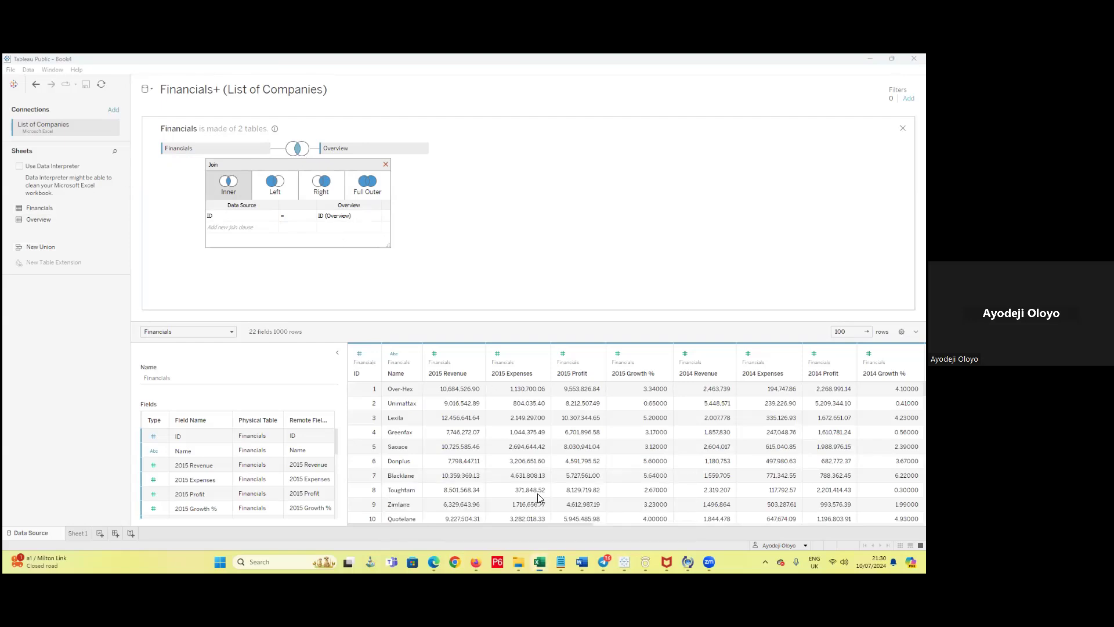
pyautogui.hotkey('alt', 'Tab')
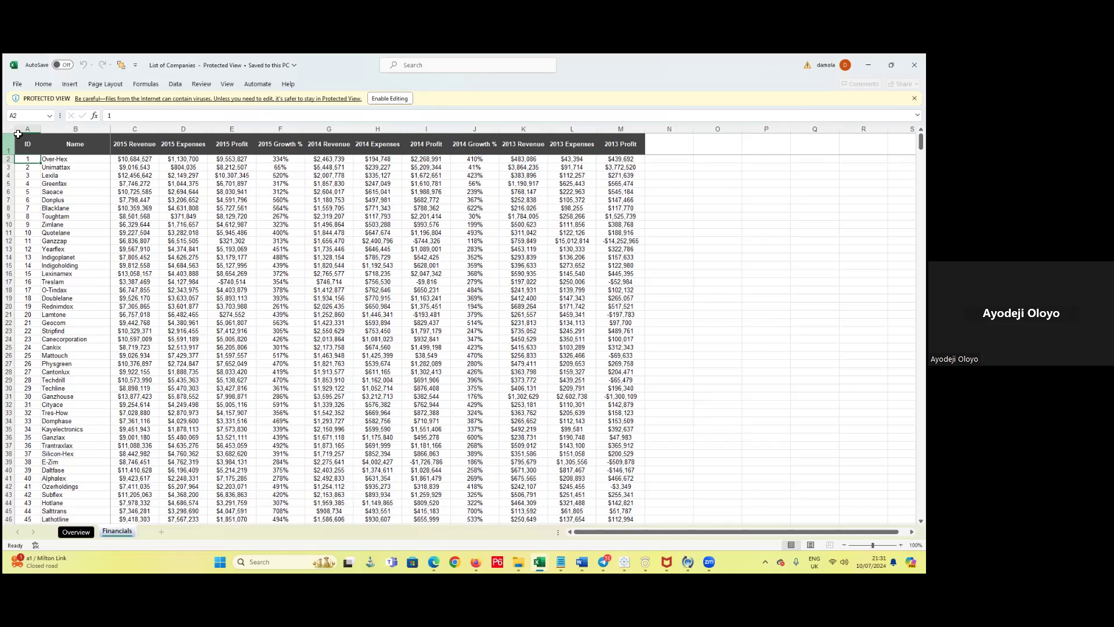
pyautogui.click(27, 145)
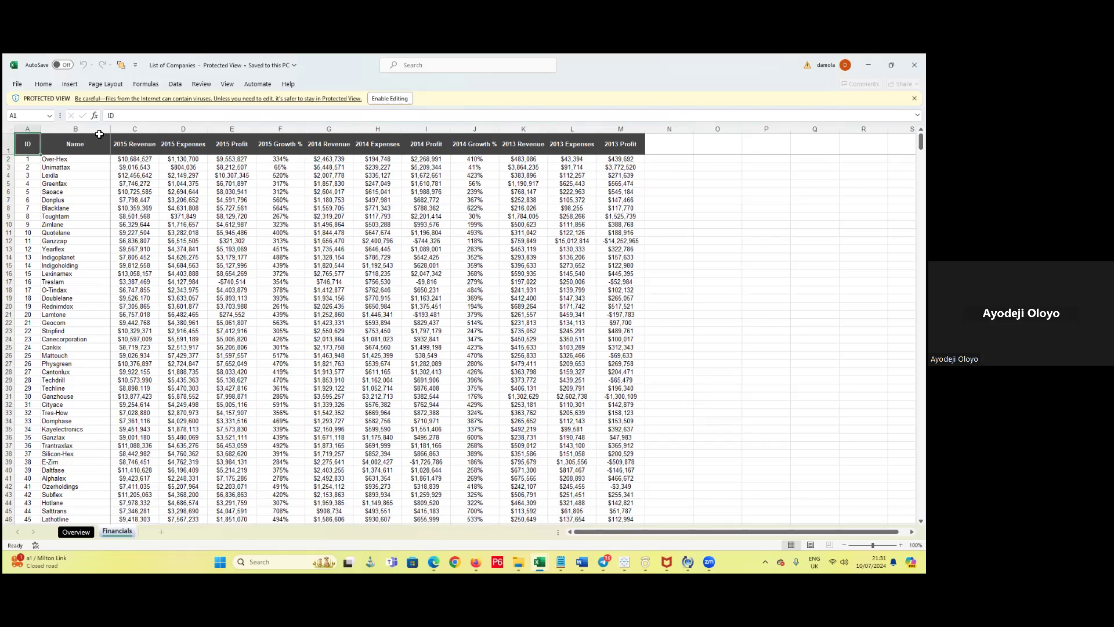
pyautogui.click(127, 117)
pyautogui.click(455, 333)
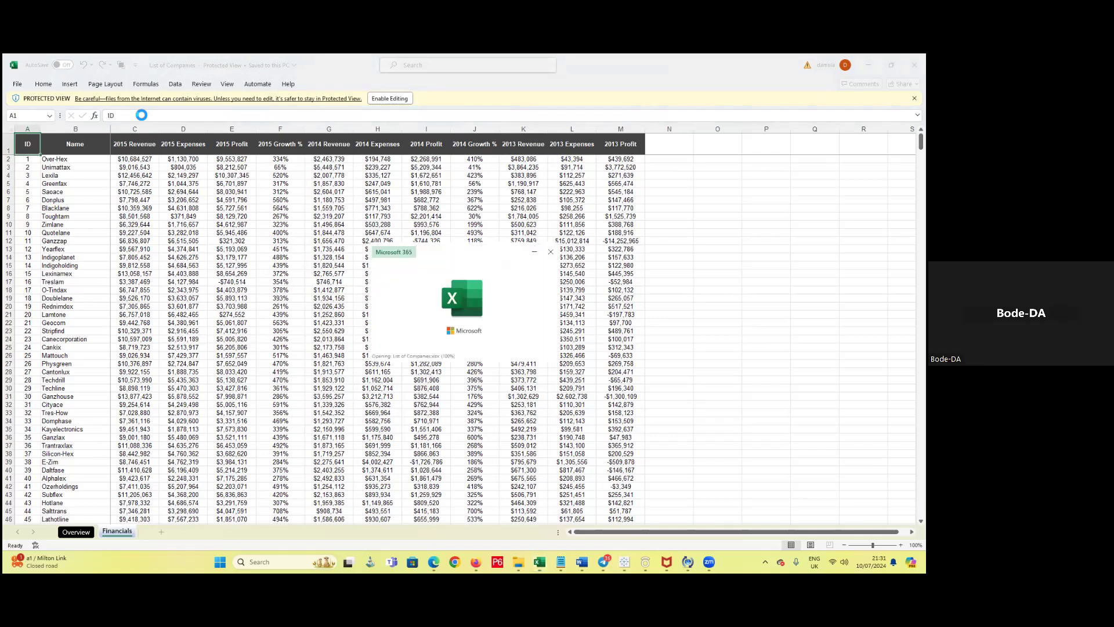
pyautogui.click(550, 253)
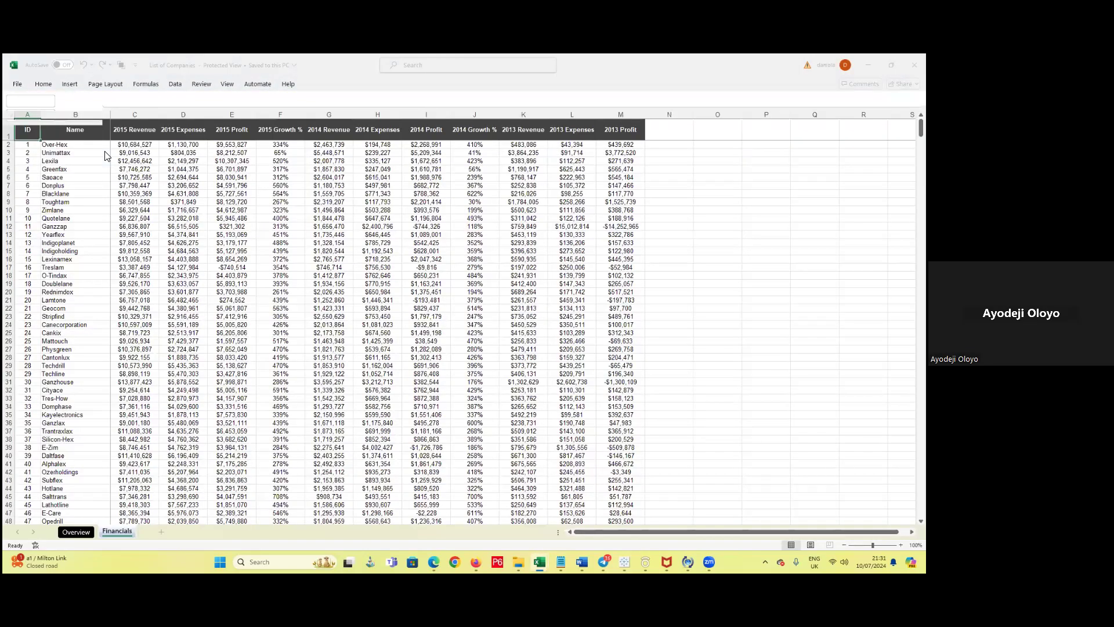
# - Change the ID column header in cell A1 of the Financials sheet to IS and try to save the workbook
pyautogui.click(30, 176)
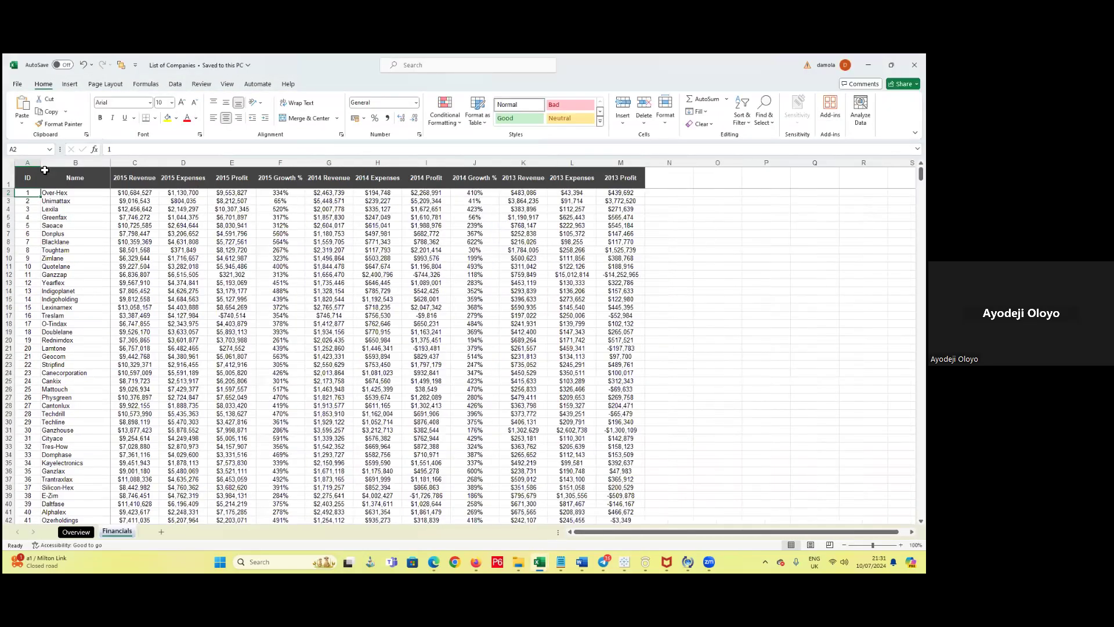
pyautogui.click(152, 150)
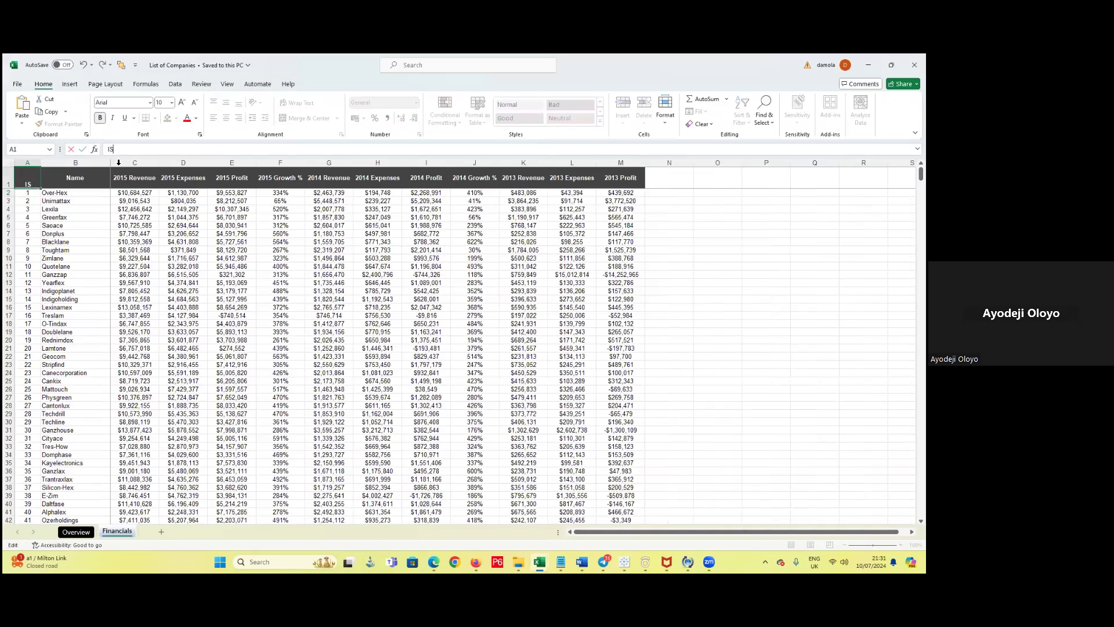
pyautogui.click(17, 85)
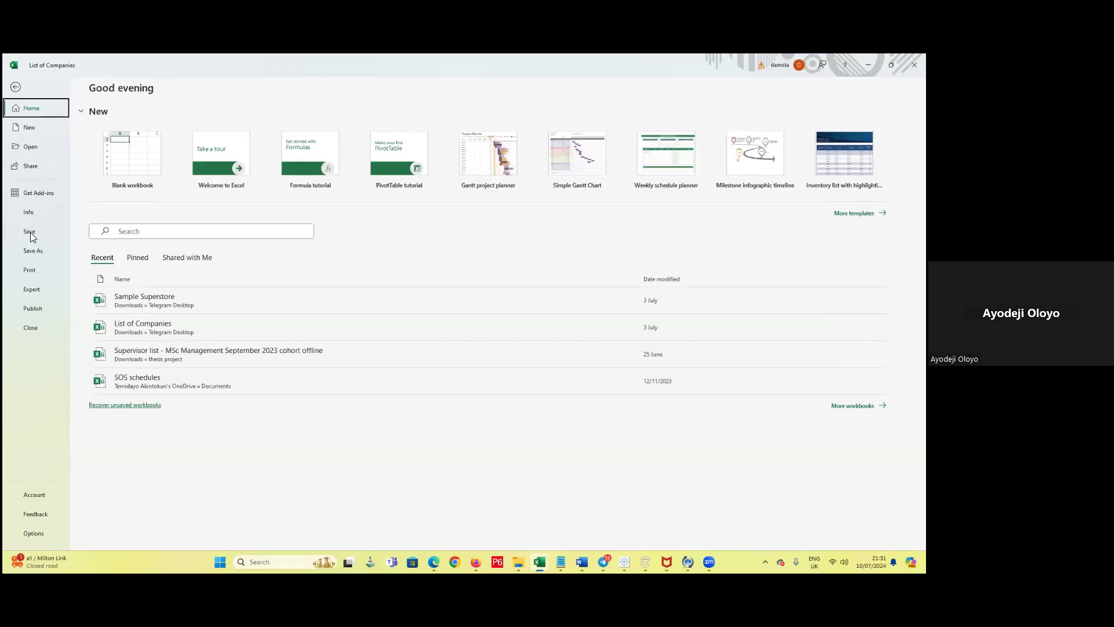
pyautogui.click(31, 233)
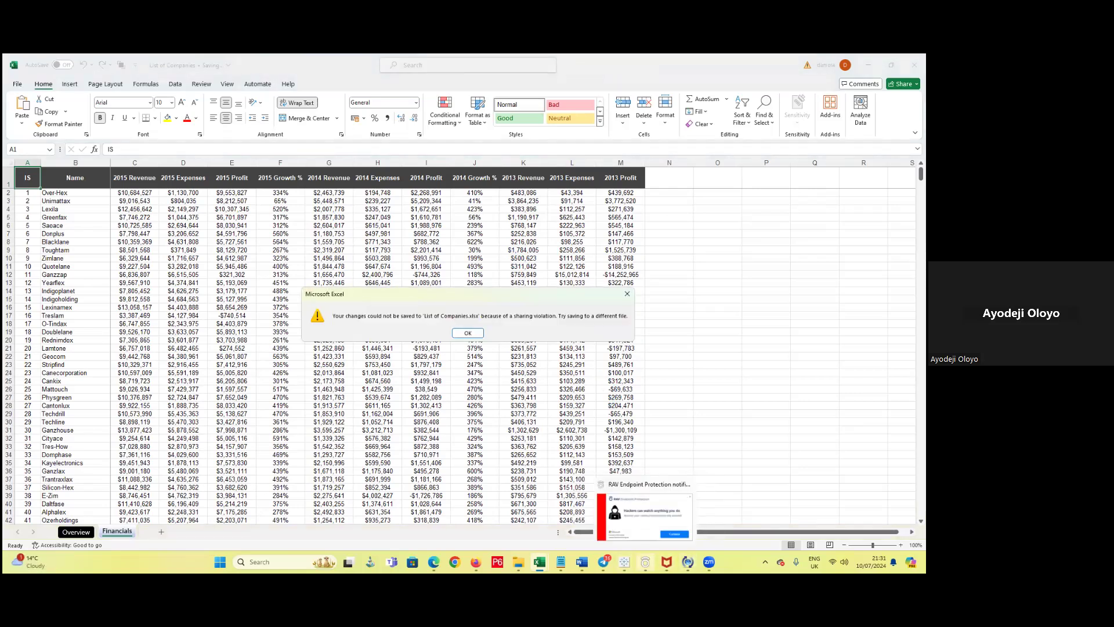
# - Switch to Tableau Public and close the workbook connected to List of Companies
pyautogui.click(625, 561)
pyautogui.click(11, 71)
pyautogui.click(38, 114)
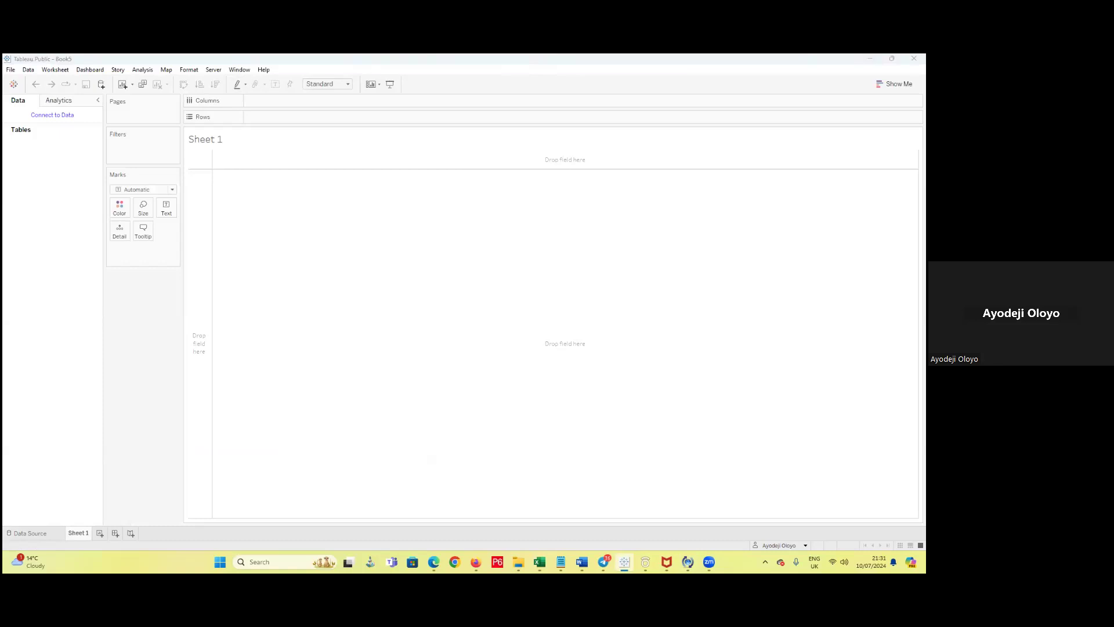
# - Return to Excel and try to save the edited workbook over the existing List of Companies file
pyautogui.click(467, 334)
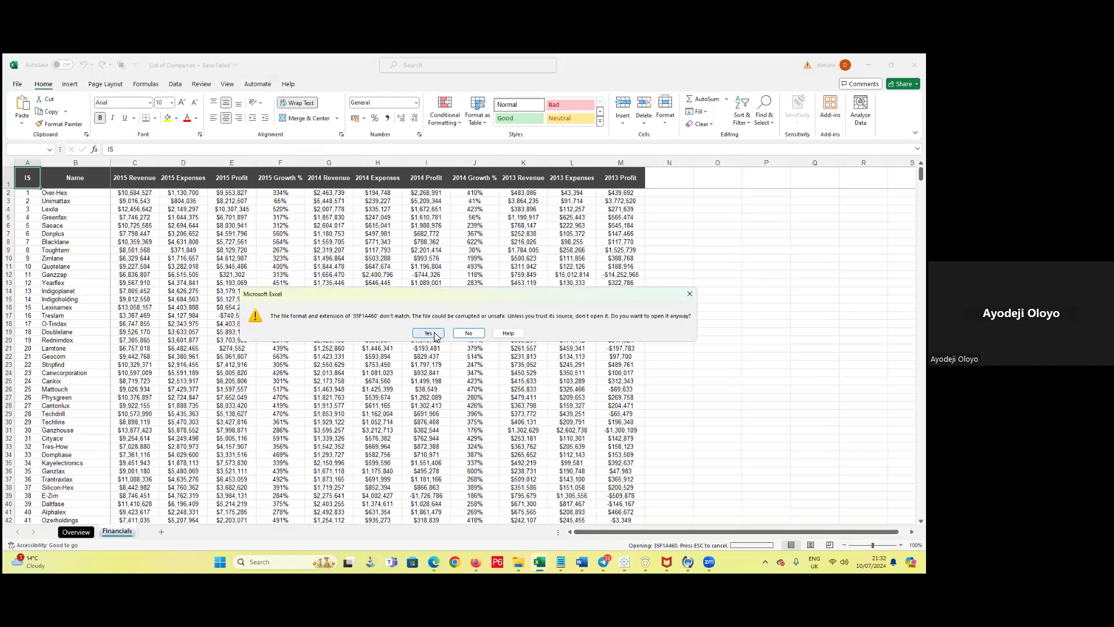
pyautogui.click(435, 334)
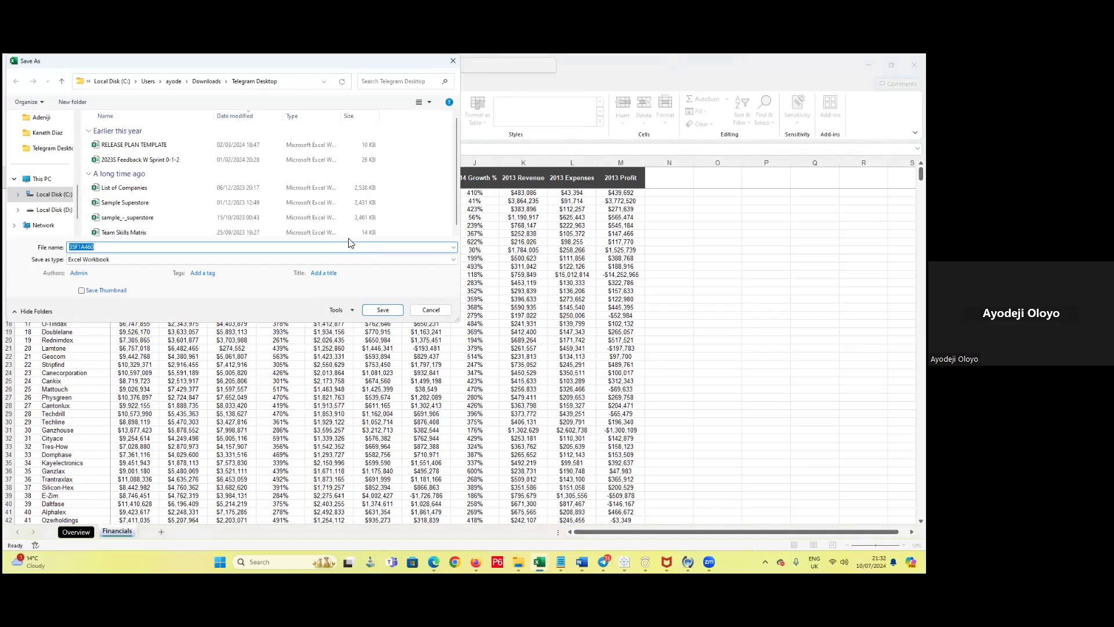
pyautogui.click(123, 188)
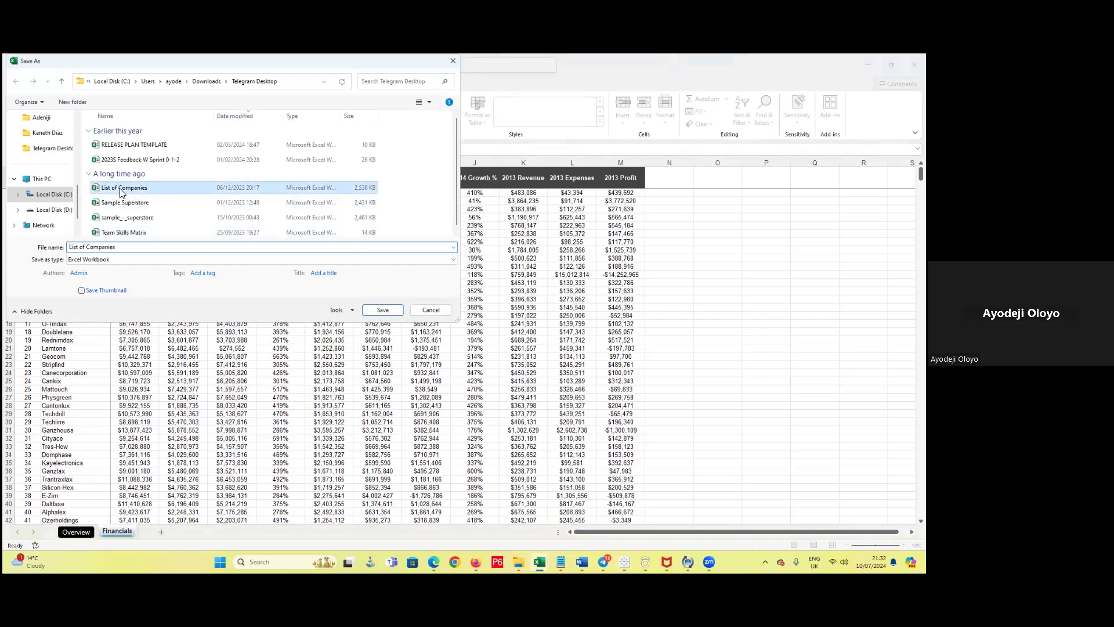
pyautogui.click(383, 310)
pyautogui.click(480, 310)
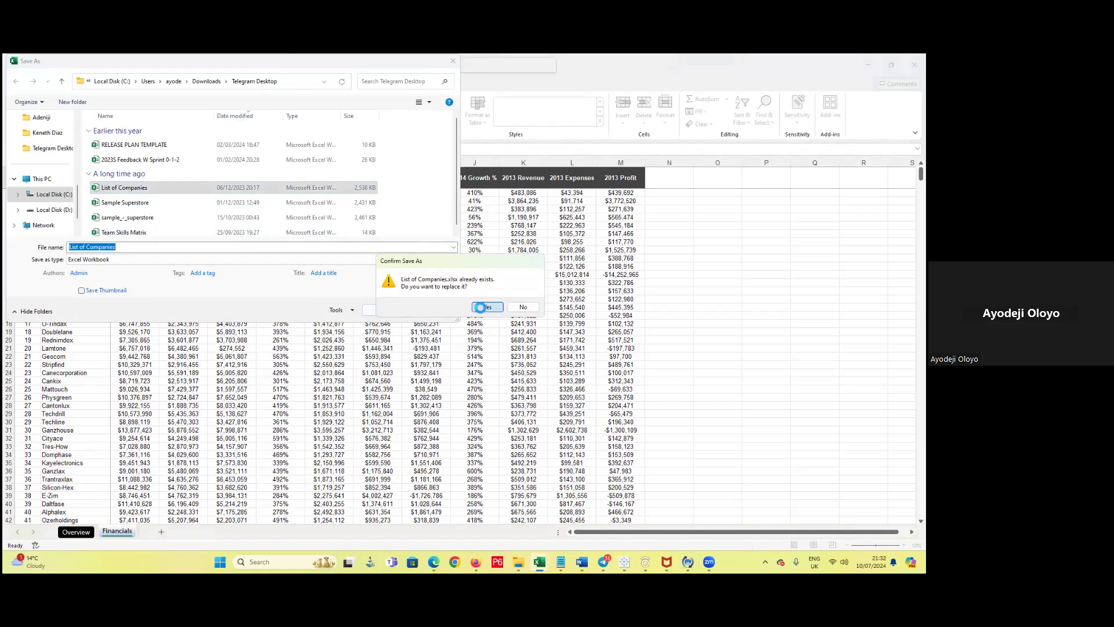
pyautogui.click(467, 333)
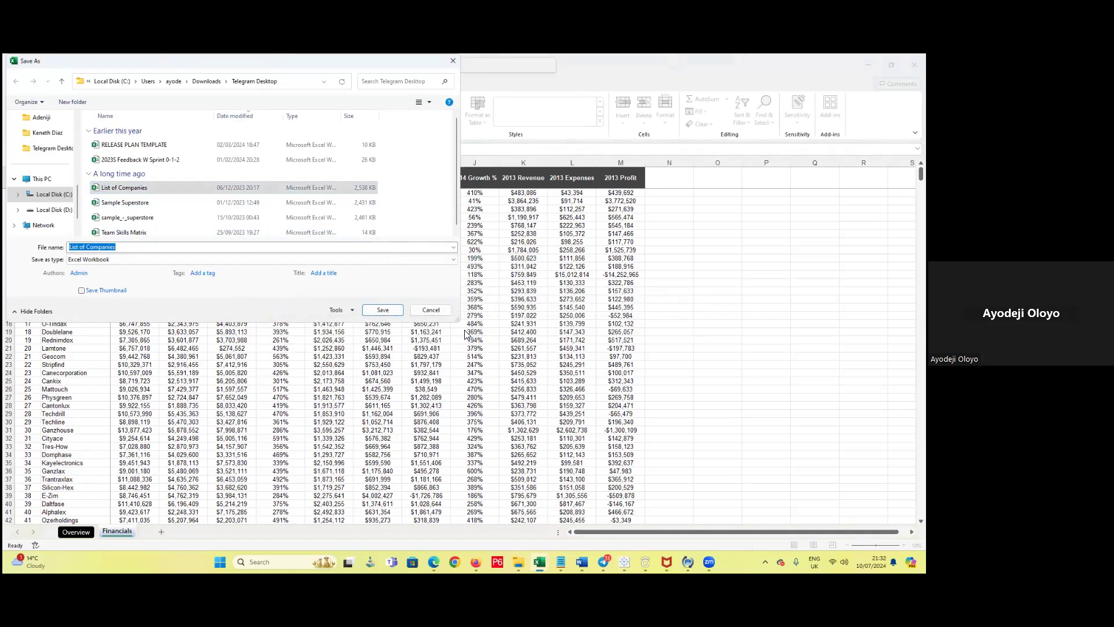
# - Save the edited workbook under the name List of Companies 1 and close it
pyautogui.click(148, 246)
pyautogui.write('1')
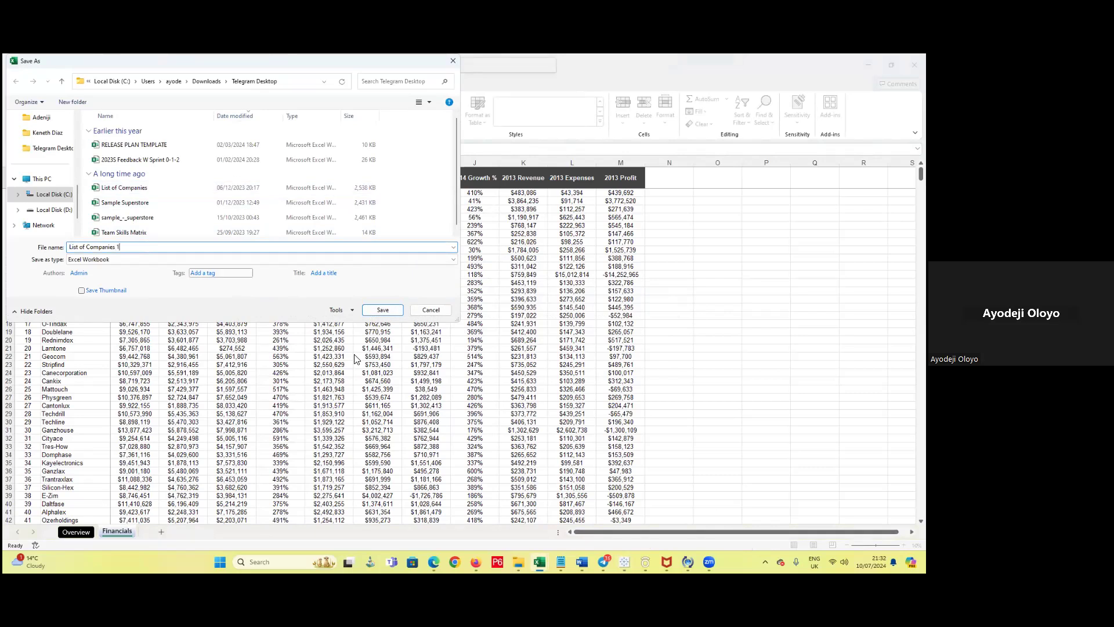
pyautogui.click(382, 310)
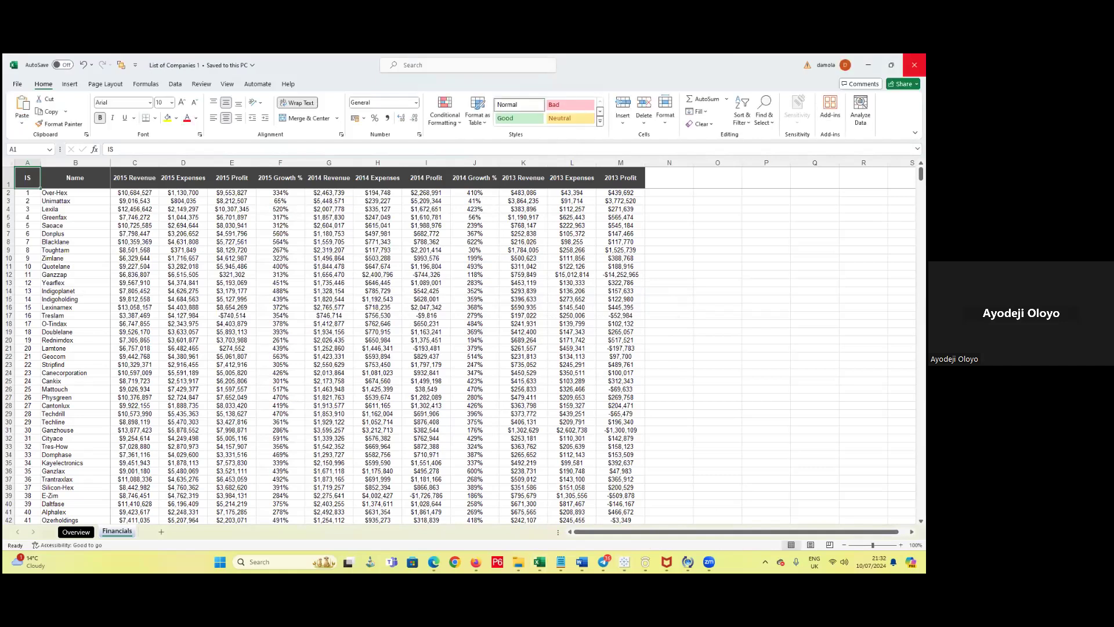
pyautogui.click(915, 64)
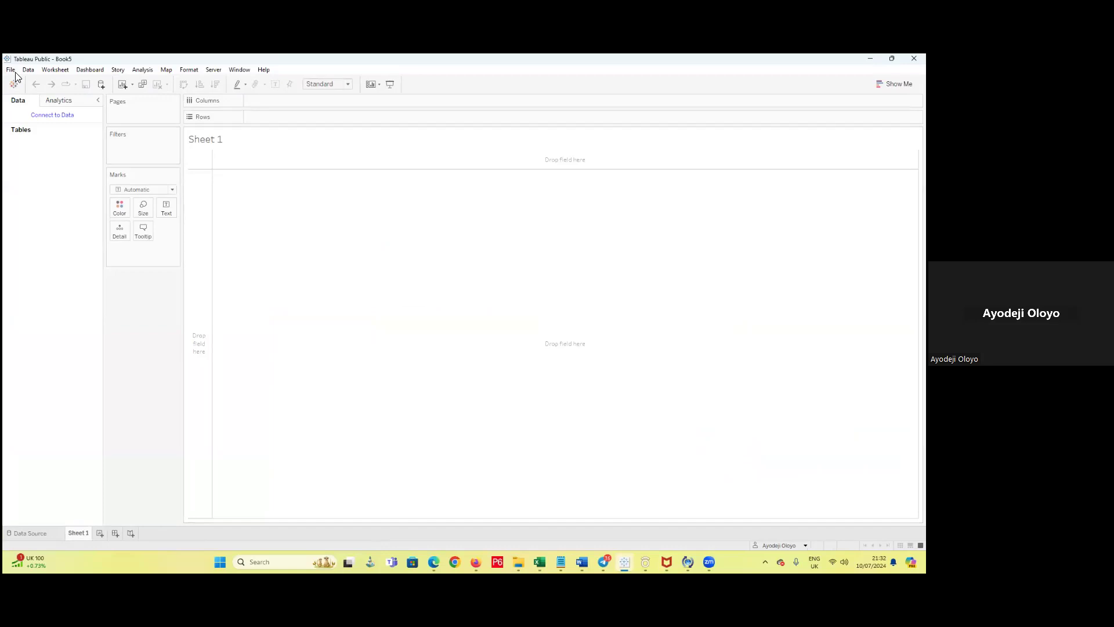
# - Connect the blank Tableau workbook to the Microsoft Excel file List of Companies 1
pyautogui.click(11, 70)
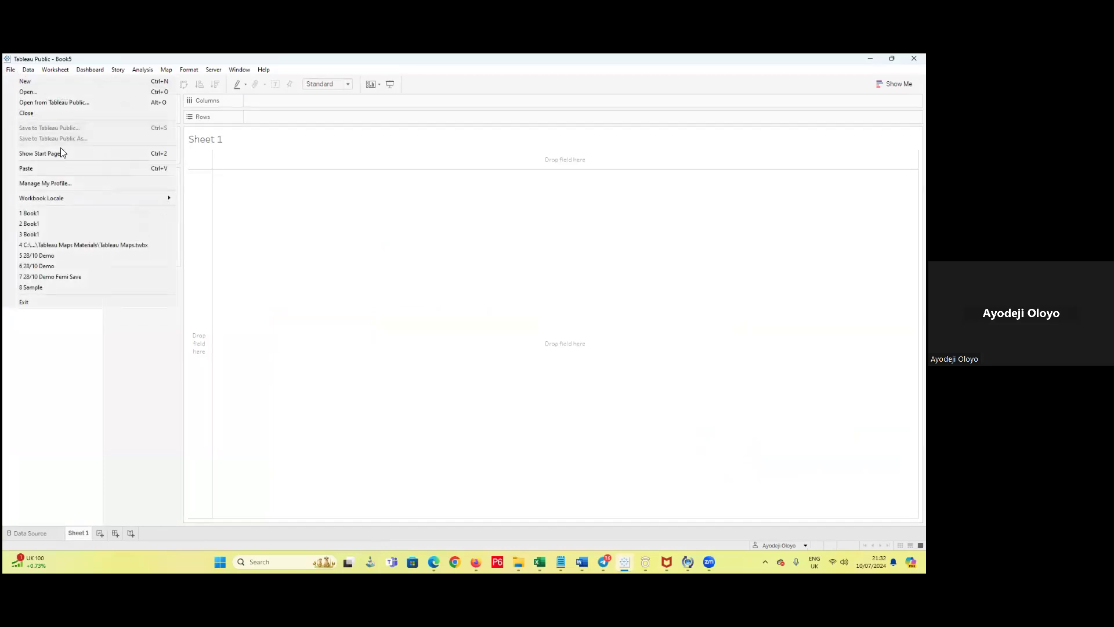
pyautogui.click(69, 167)
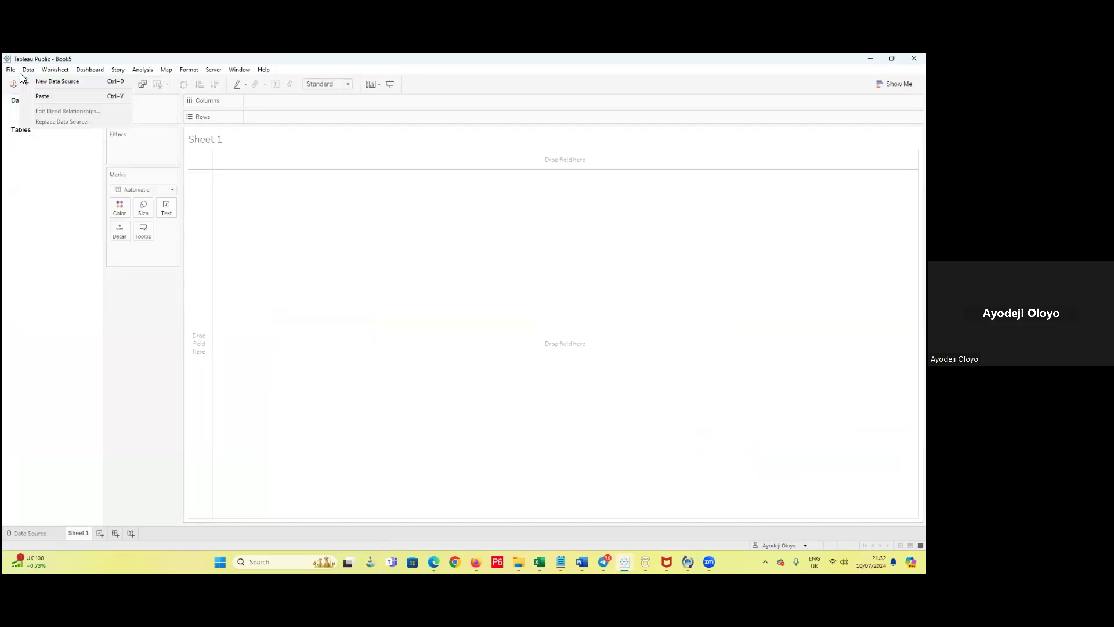
pyautogui.click(11, 70)
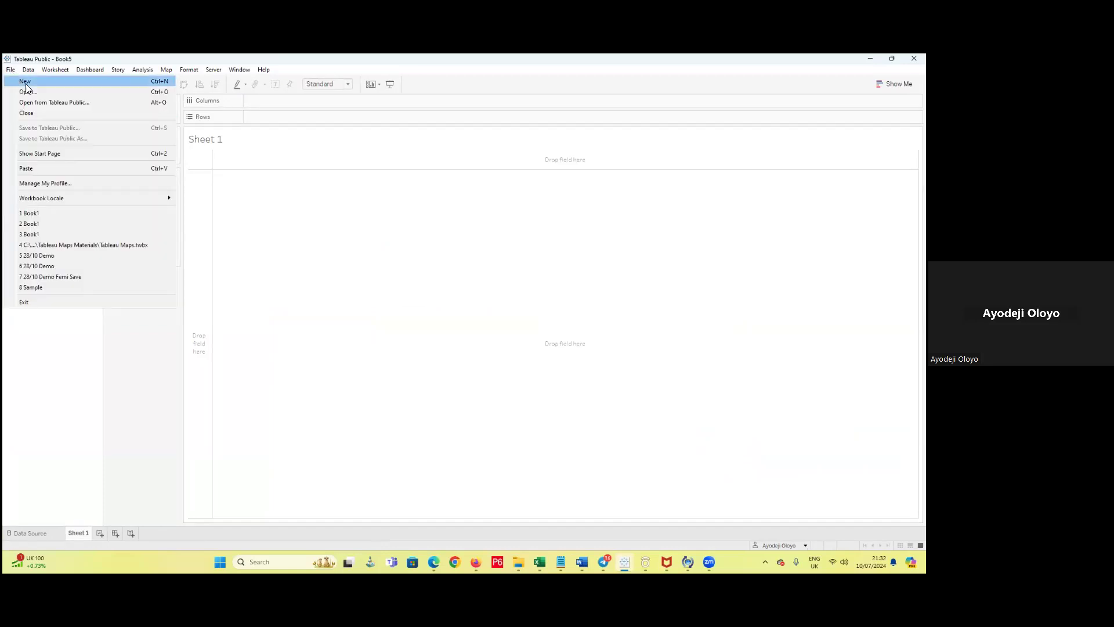
pyautogui.click(25, 85)
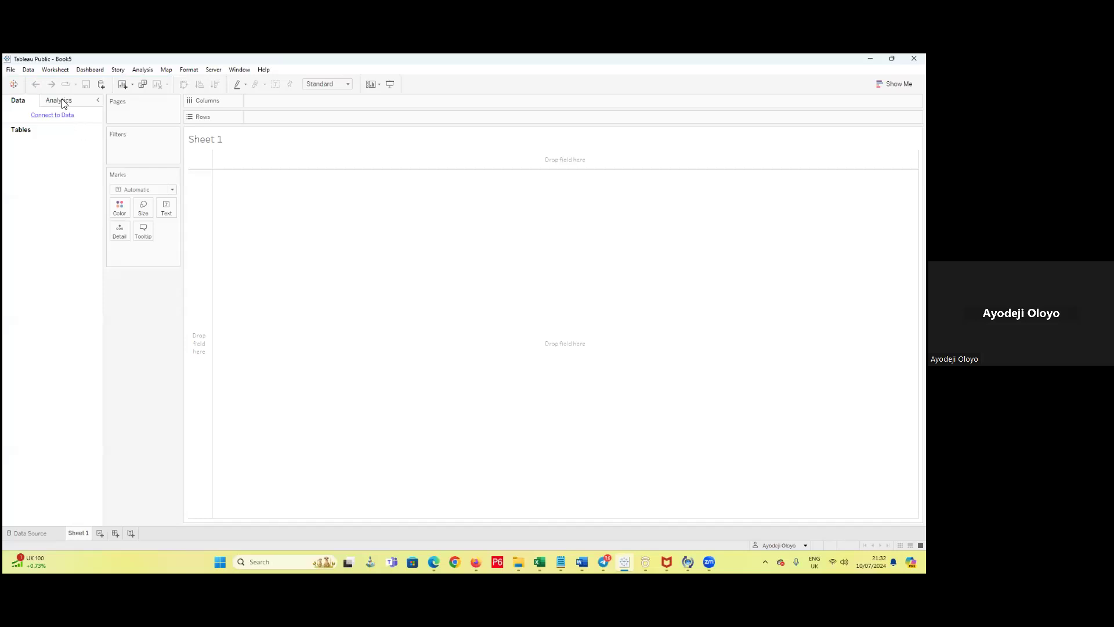
pyautogui.click(45, 530)
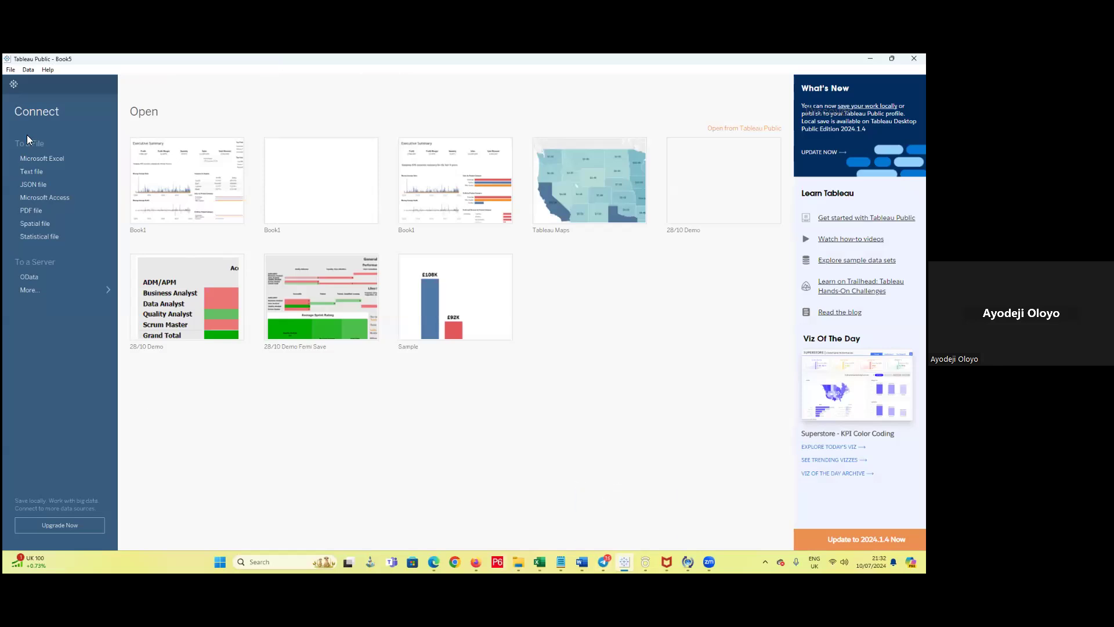
pyautogui.click(30, 162)
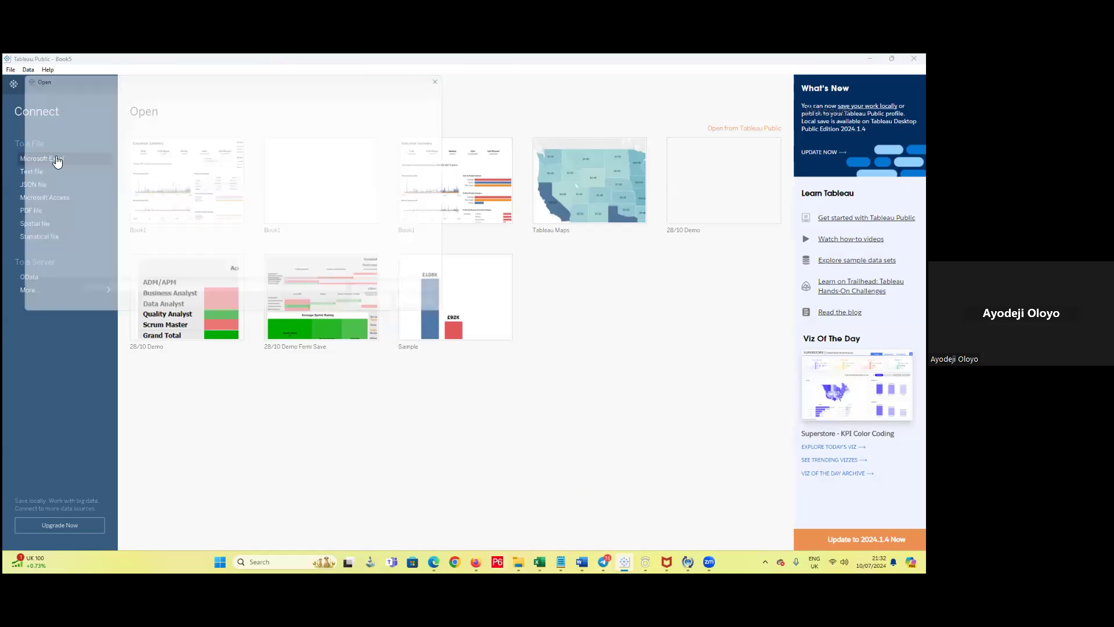
pyautogui.doubleClick(145, 158)
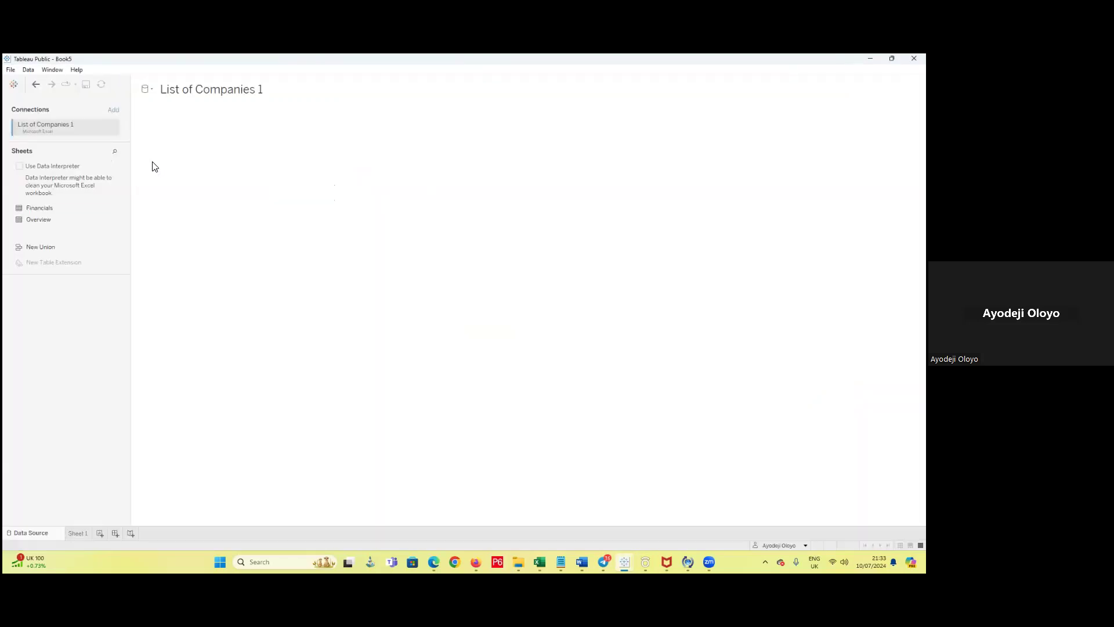
# - Add the Financials sheet to the data source canvas and open that table for joining
pyautogui.moveTo(44, 210); pyautogui.dragTo(259, 179)
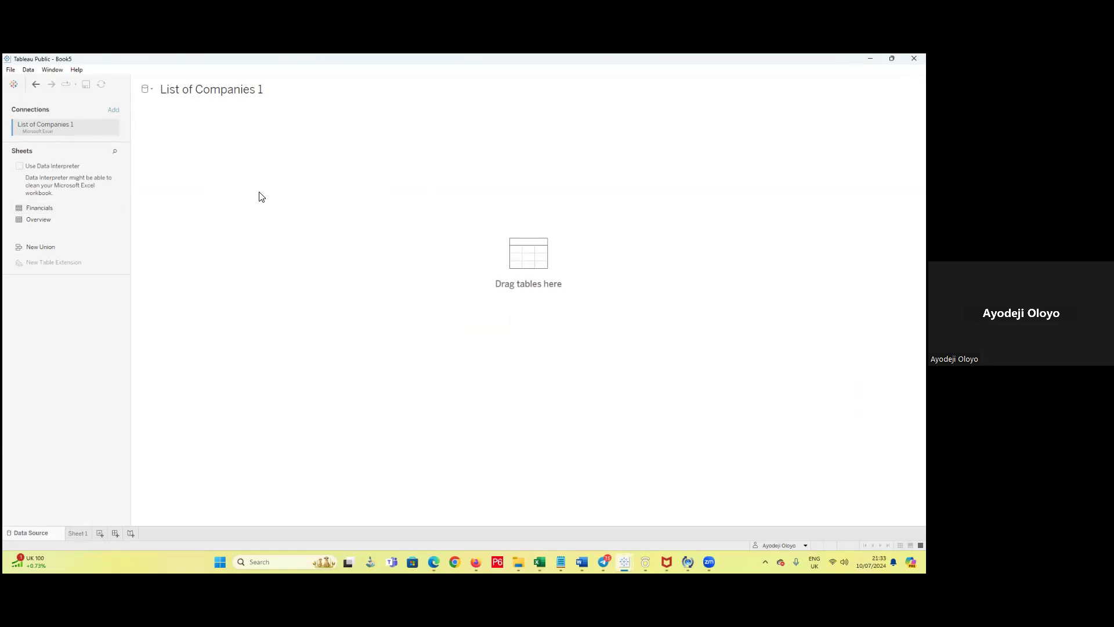
pyautogui.moveTo(40, 207); pyautogui.dragTo(351, 195)
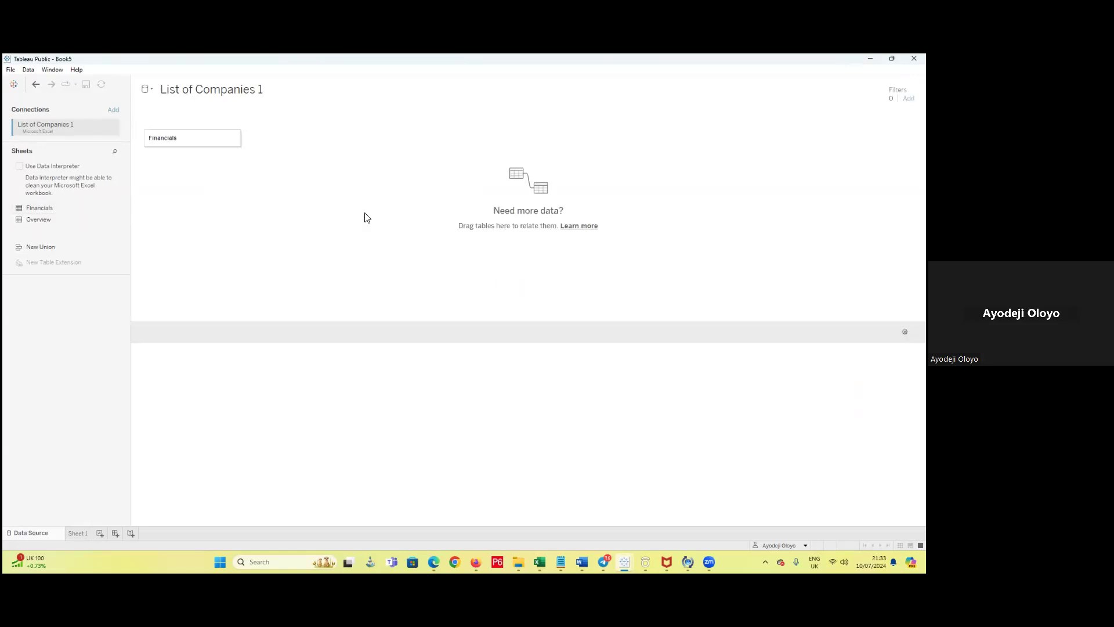
pyautogui.click(232, 140)
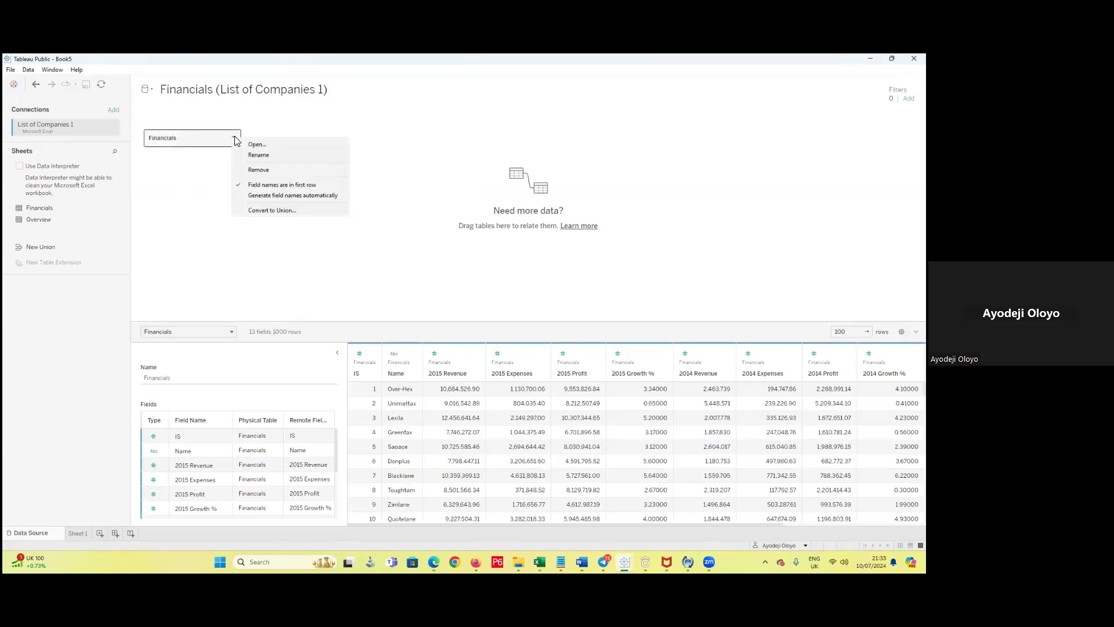
pyautogui.click(265, 146)
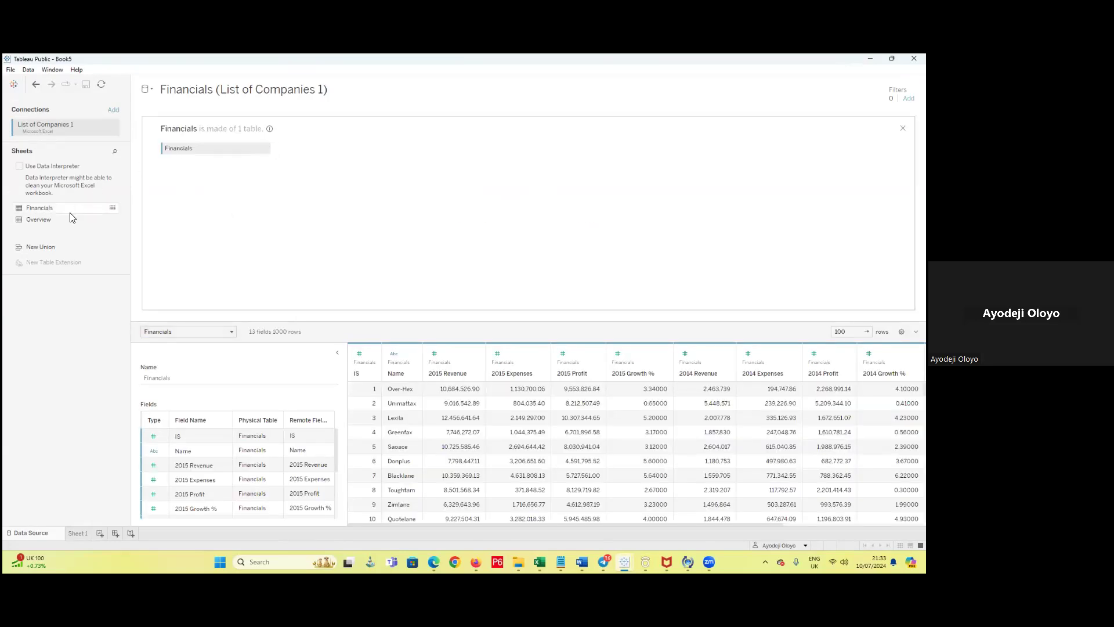
# - Join the Overview sheet to Financials in the List of Companies 1 source and display the join settings
pyautogui.moveTo(47, 220); pyautogui.dragTo(318, 157)
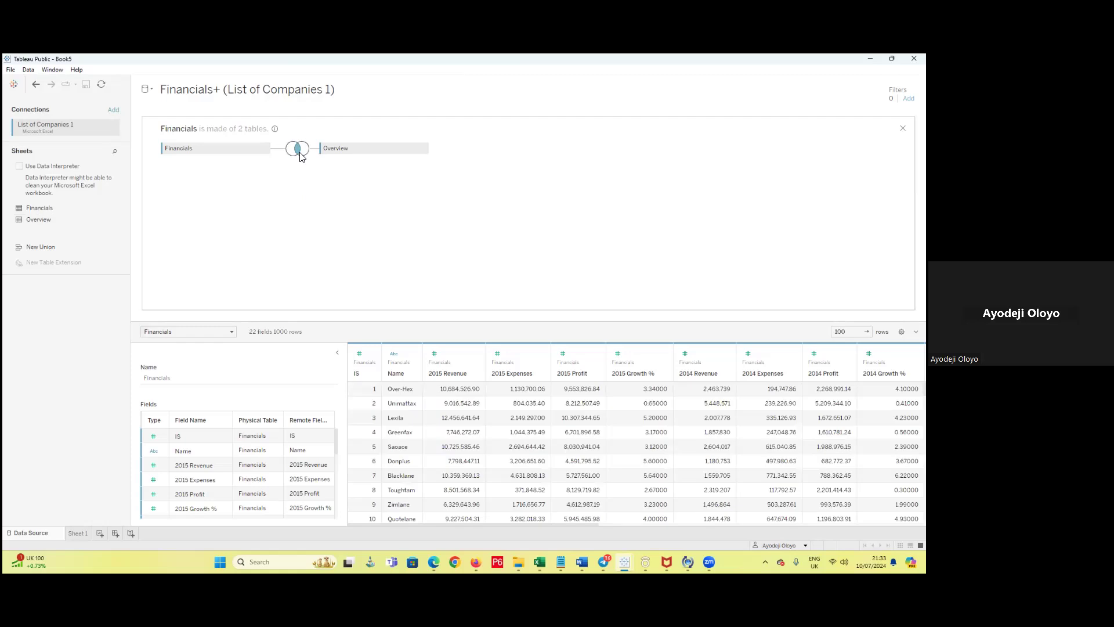
pyautogui.click(299, 151)
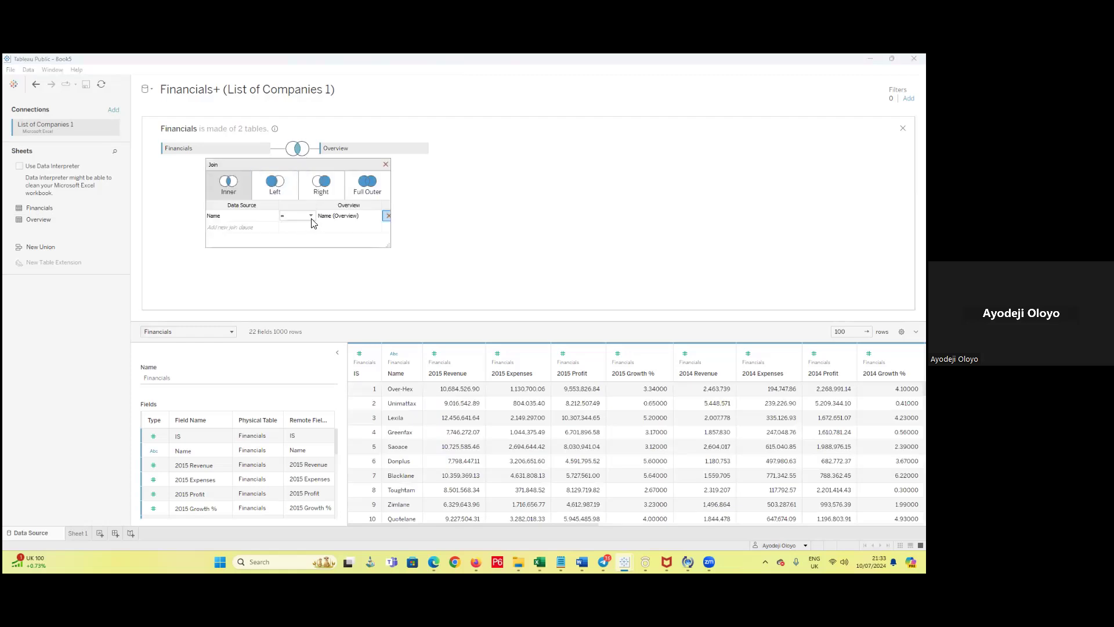
# - Set the inner join clause to match the IS field of Financials with the ID field of Overview
pyautogui.click(271, 216)
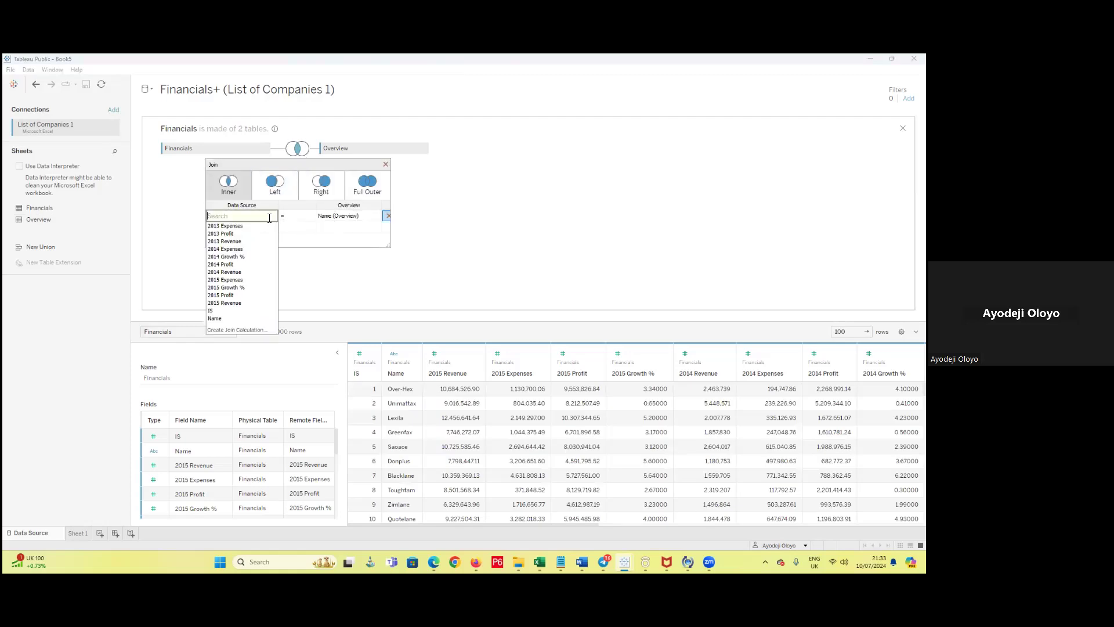
pyautogui.click(215, 318)
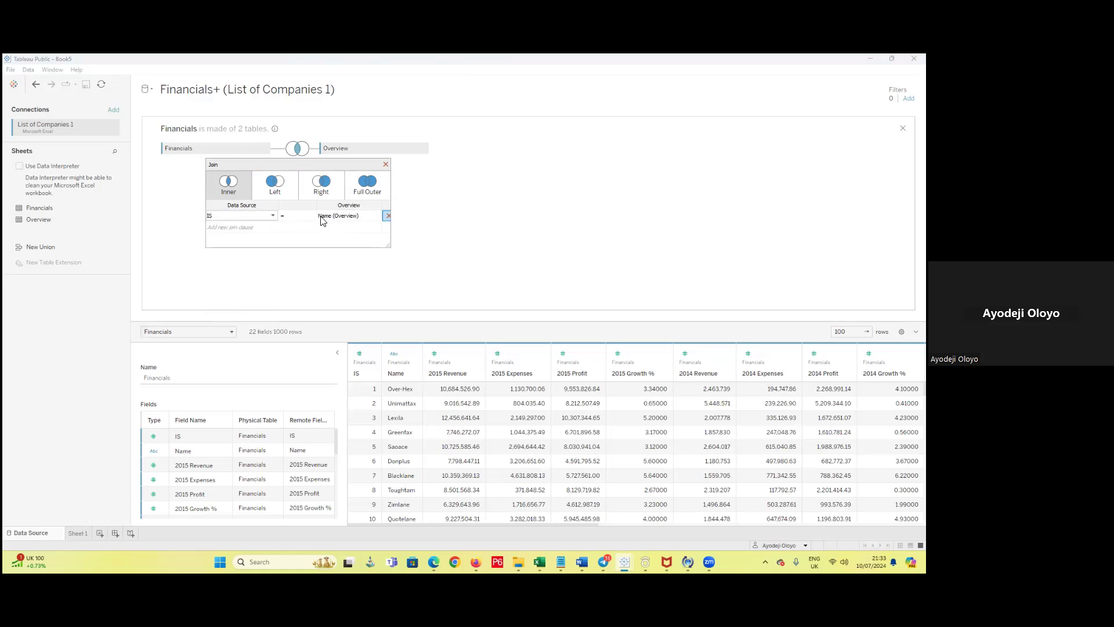
pyautogui.click(378, 216)
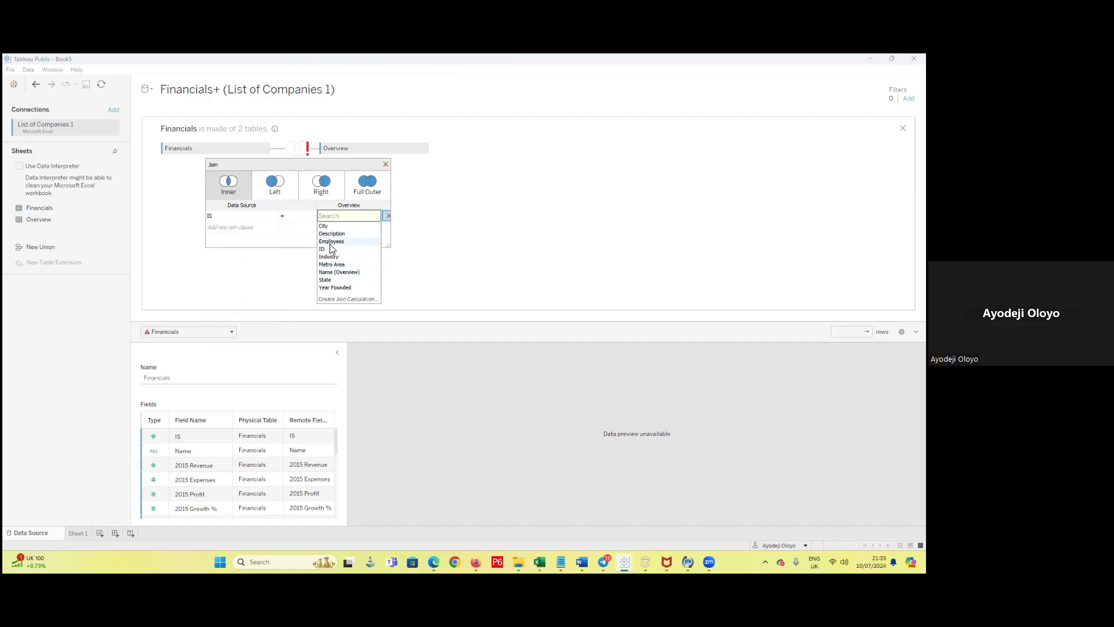
pyautogui.click(339, 272)
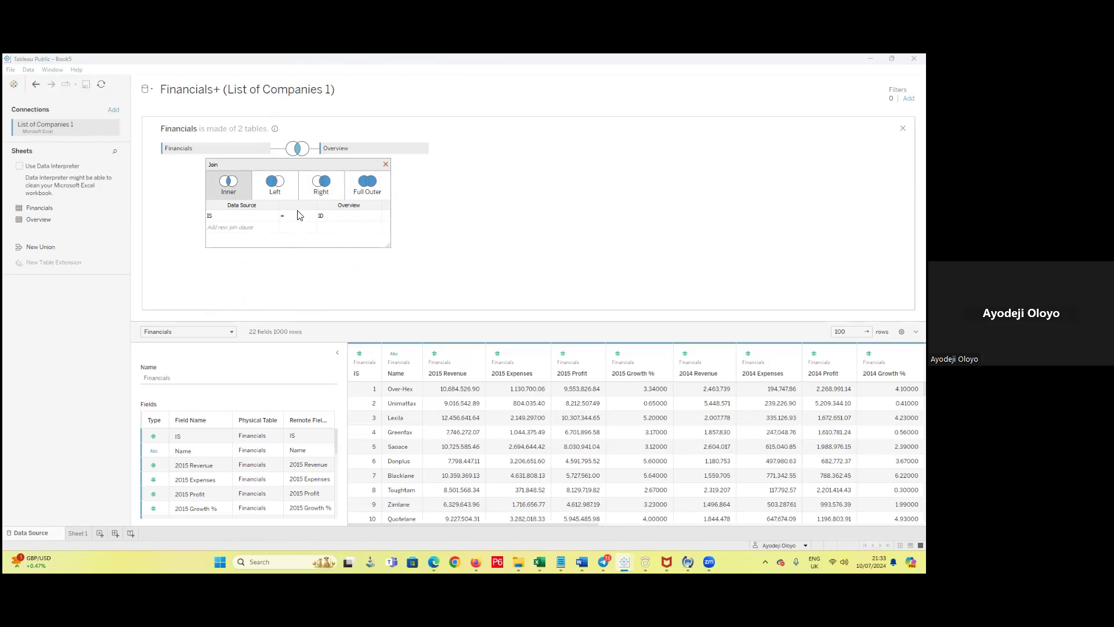
# - Try 2013 Revenue as the Financials join field and set it back to IS
pyautogui.moveTo(279, 224)
pyautogui.click(274, 216)
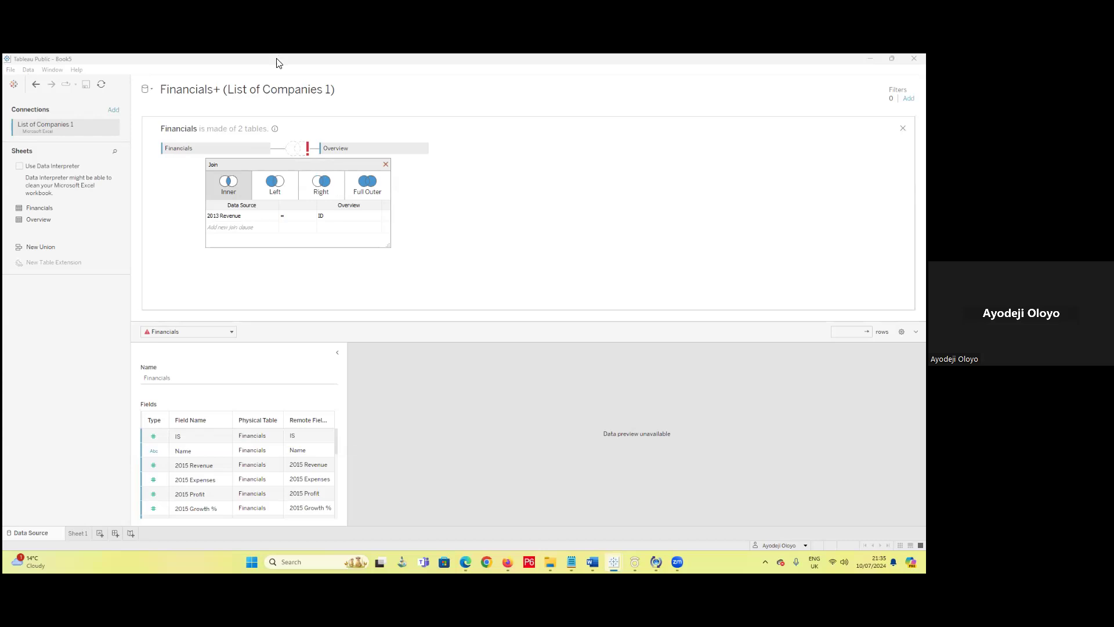
pyautogui.click(271, 217)
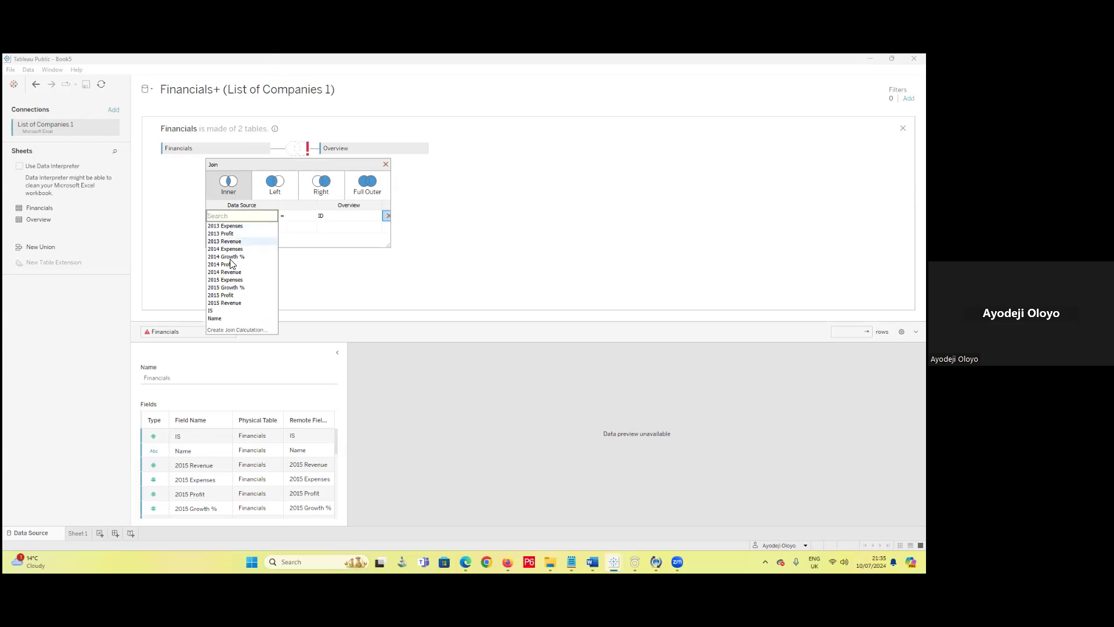
pyautogui.click(211, 310)
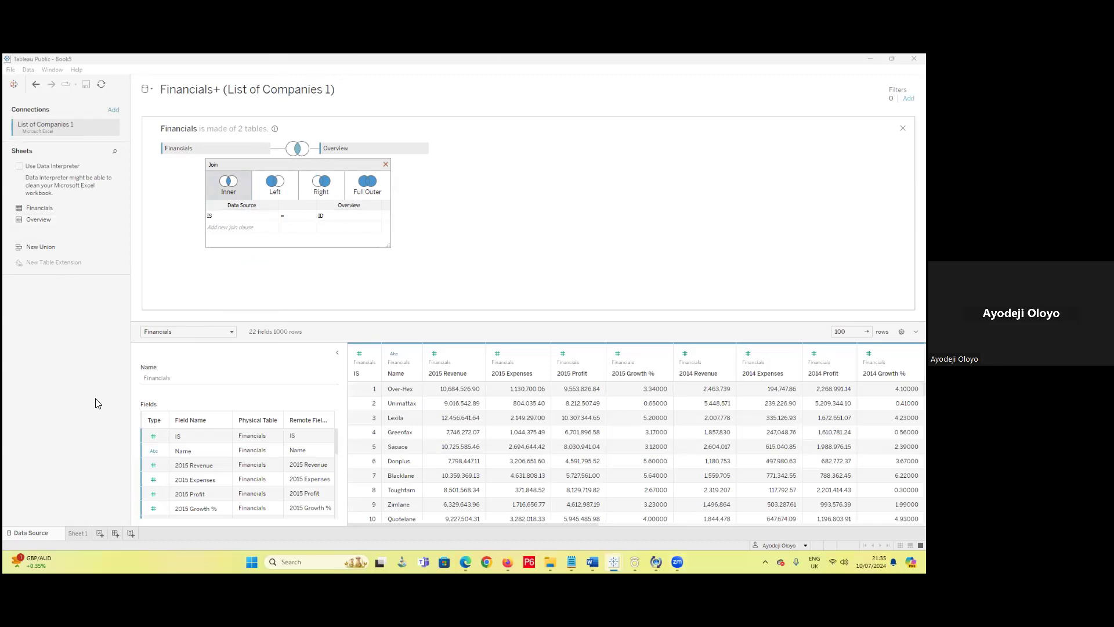
# - Chart 2013 Profit by Industry on Sheet 1, with Industry as columns and the summed profit as rows
pyautogui.click(74, 533)
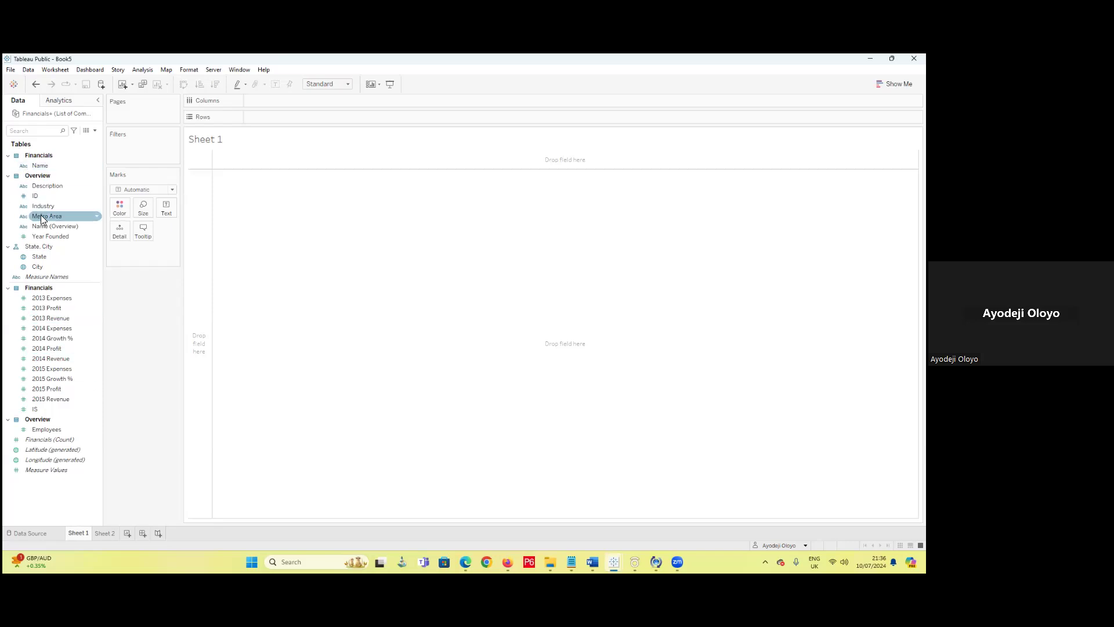
pyautogui.moveTo(44, 208); pyautogui.dragTo(268, 101)
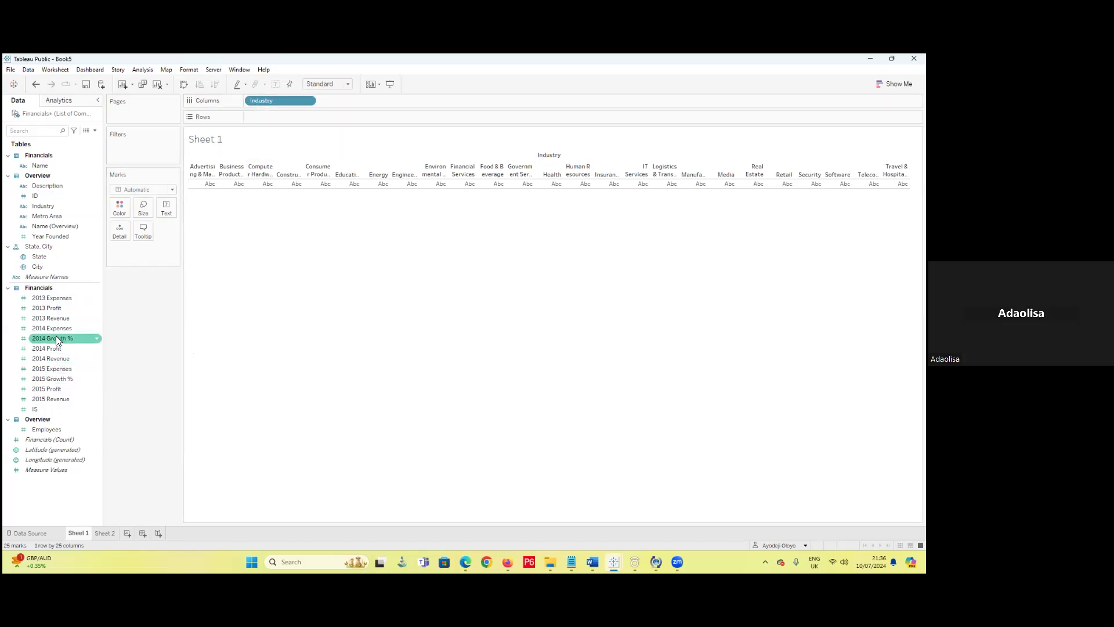
pyautogui.moveTo(70, 298); pyautogui.dragTo(305, 120)
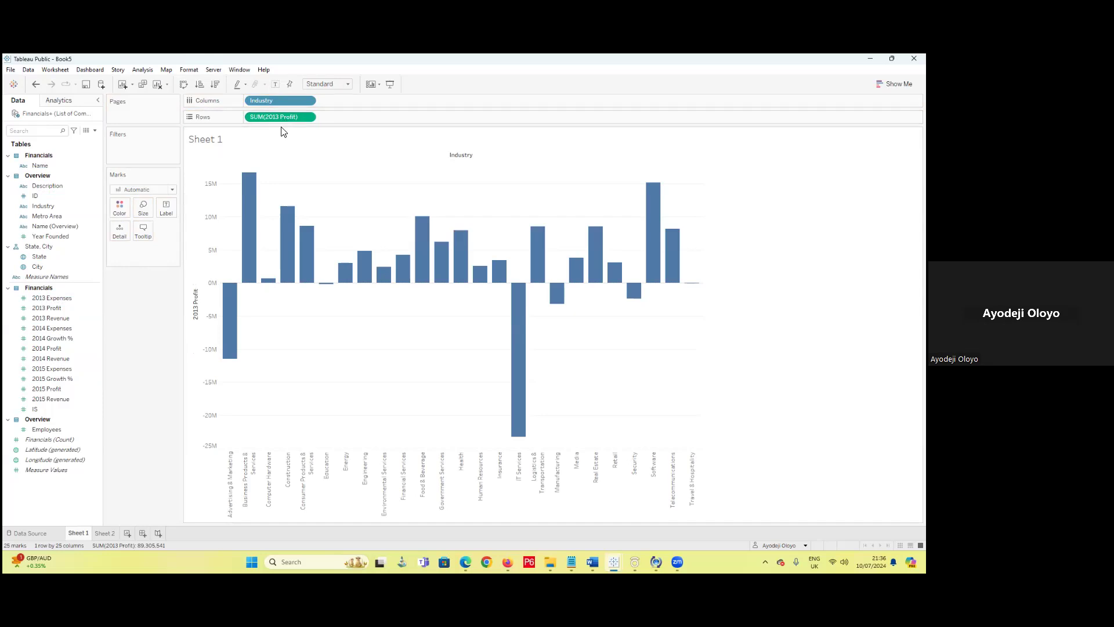
# - Add 2014 Profit to the rows beside 2013 Profit and combine both measures in a dual-axis chart
pyautogui.click(61, 359)
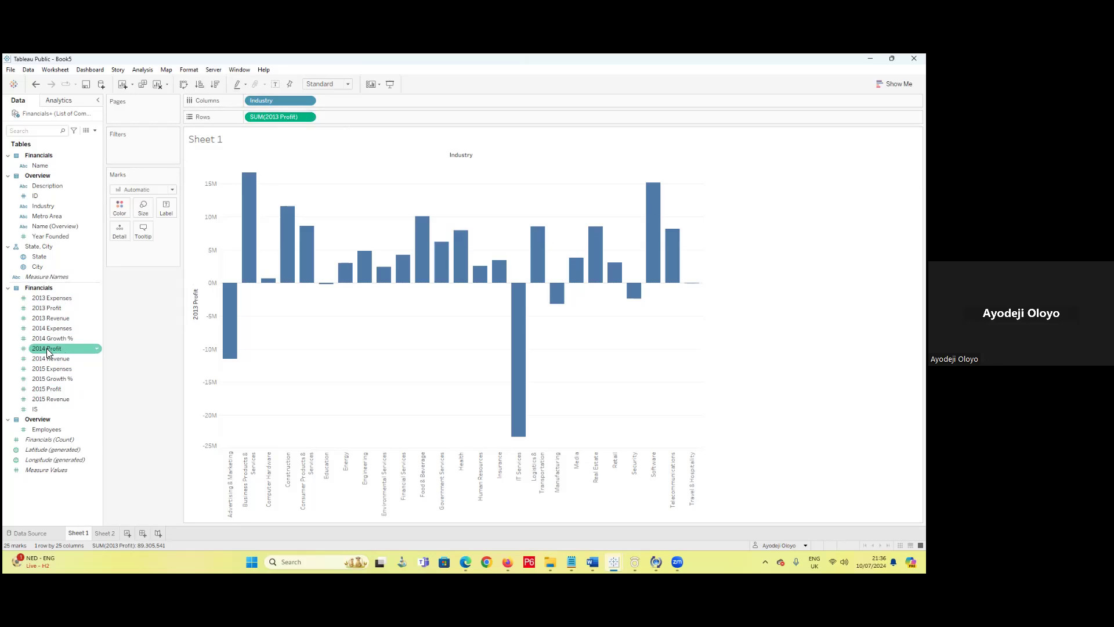
pyautogui.moveTo(45, 352); pyautogui.dragTo(348, 123)
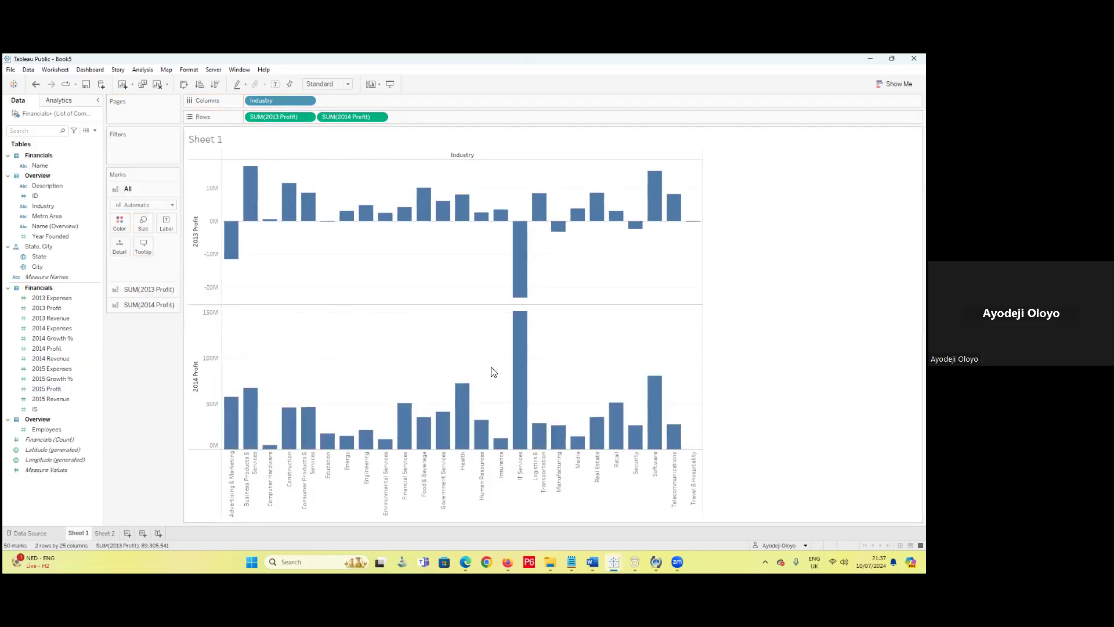
pyautogui.moveTo(457, 215)
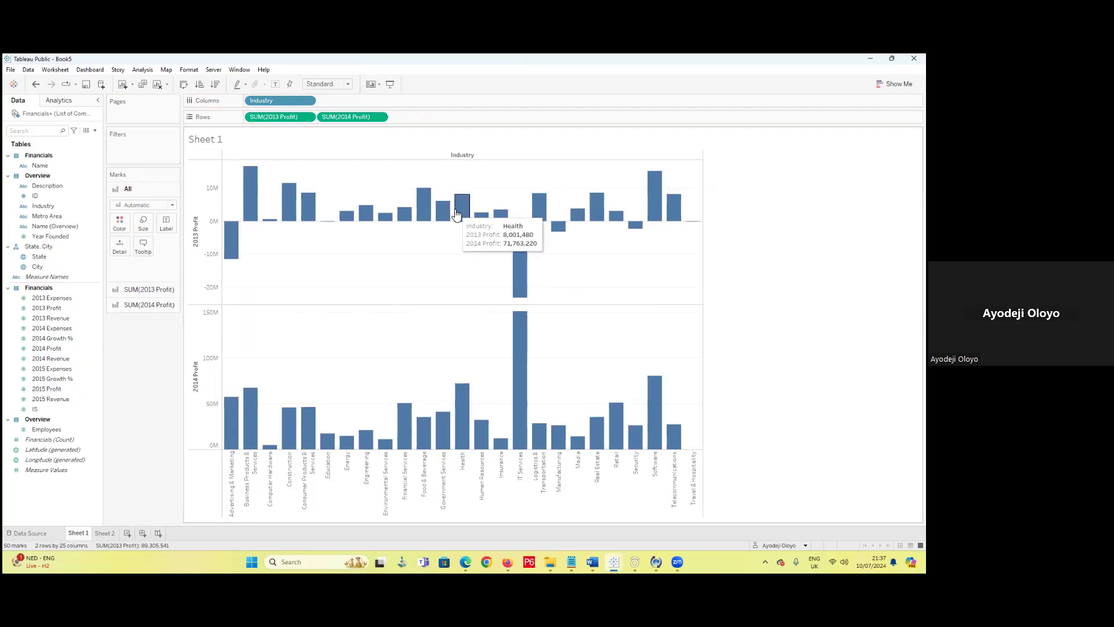
pyautogui.click(381, 118)
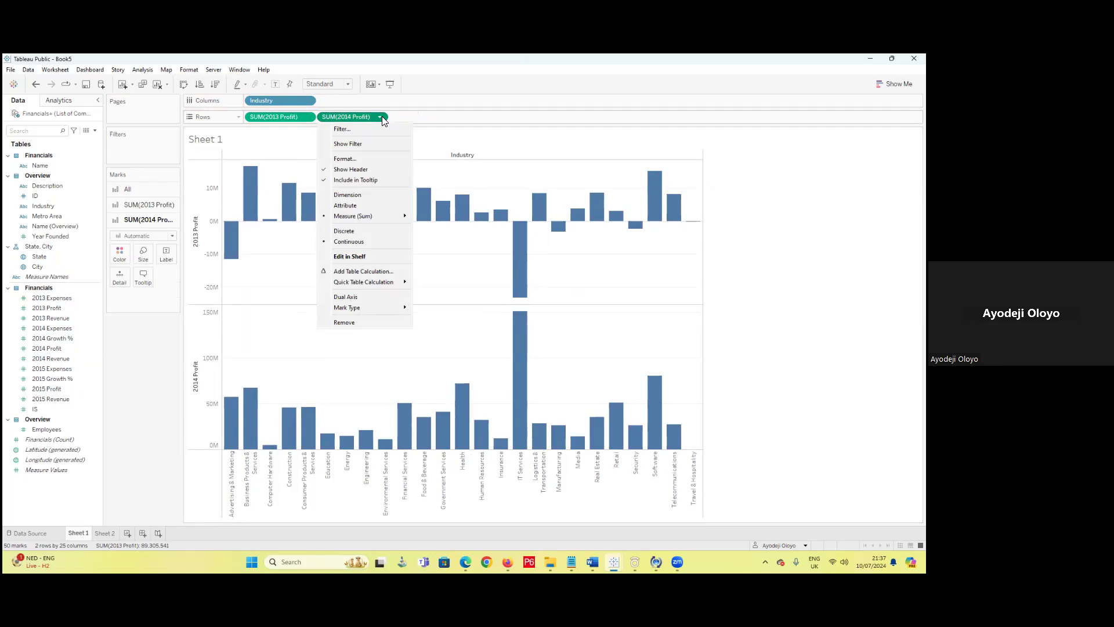
pyautogui.click(362, 297)
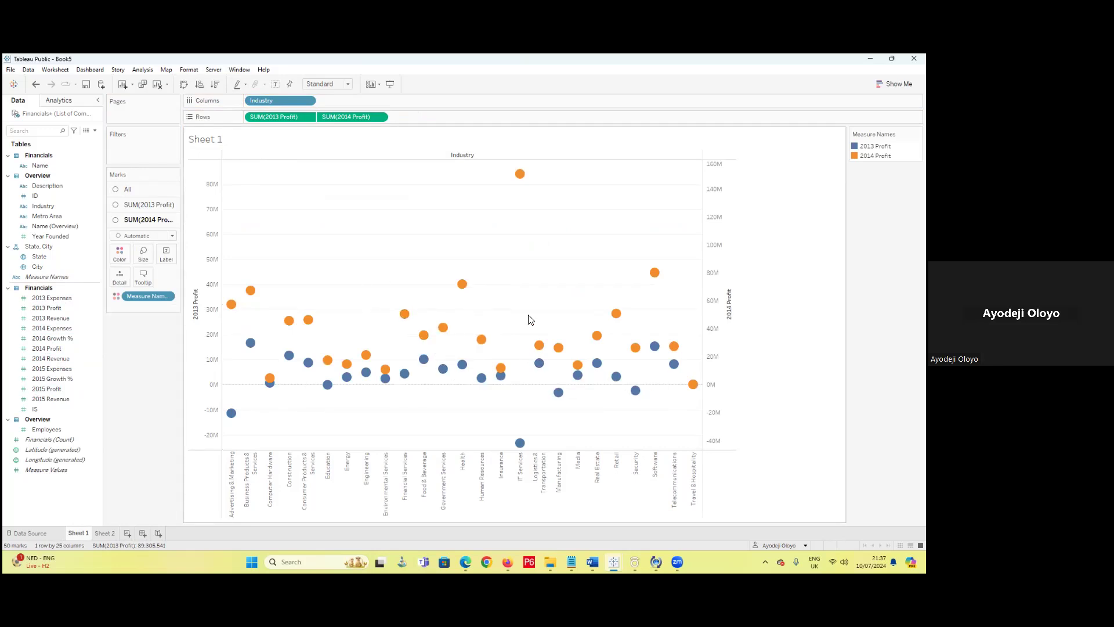
# - Change the mark type of 2013 Profit to Bar
pyautogui.click(171, 194)
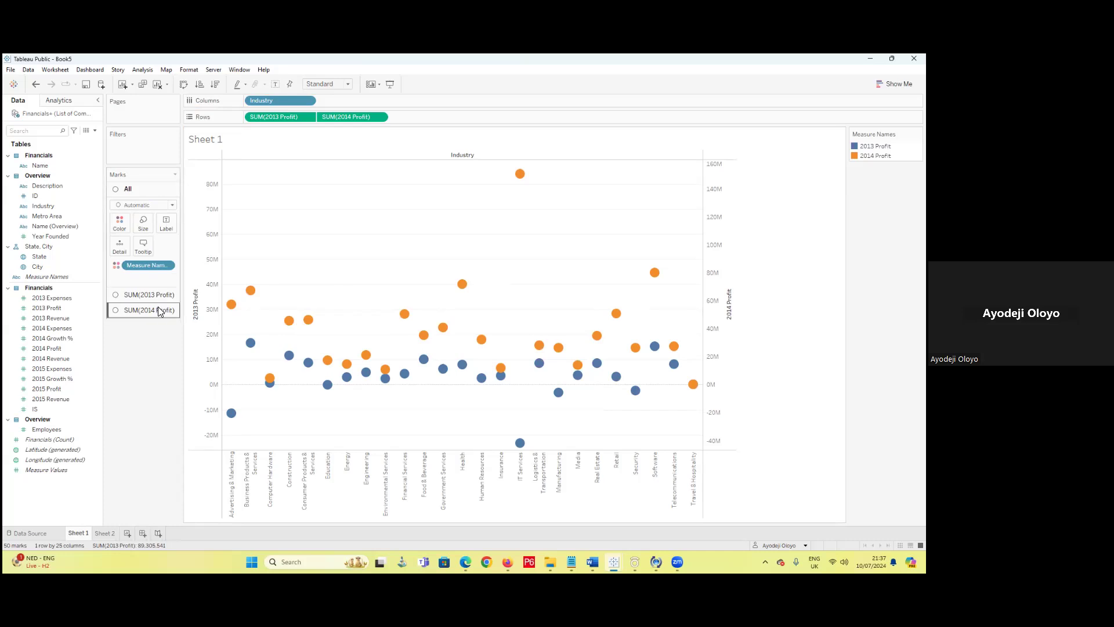
pyautogui.click(150, 295)
pyautogui.click(168, 221)
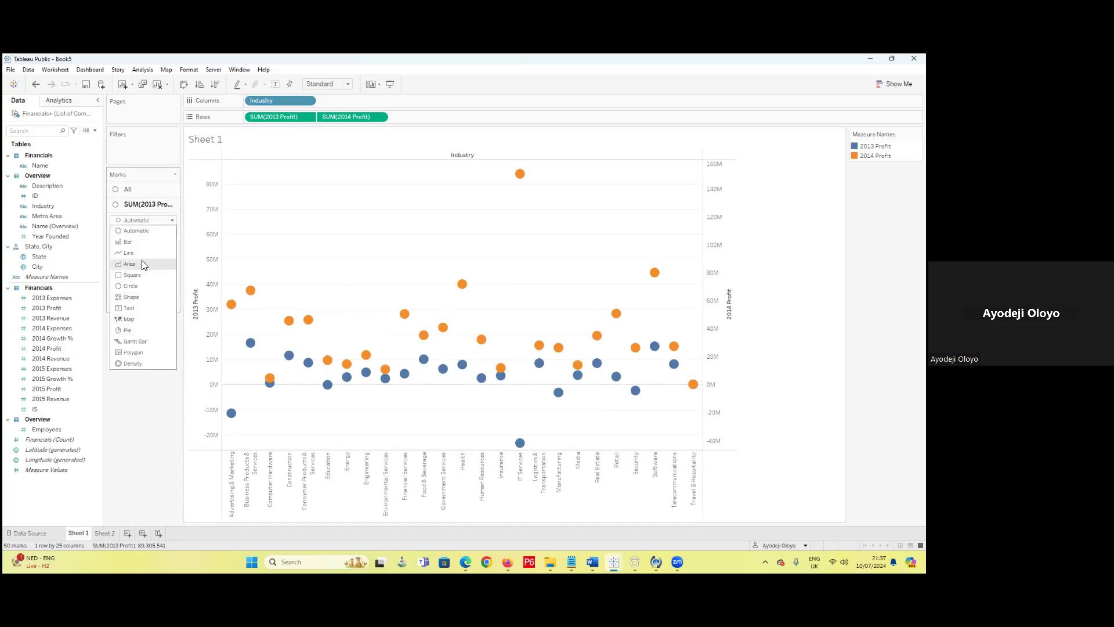
pyautogui.click(144, 243)
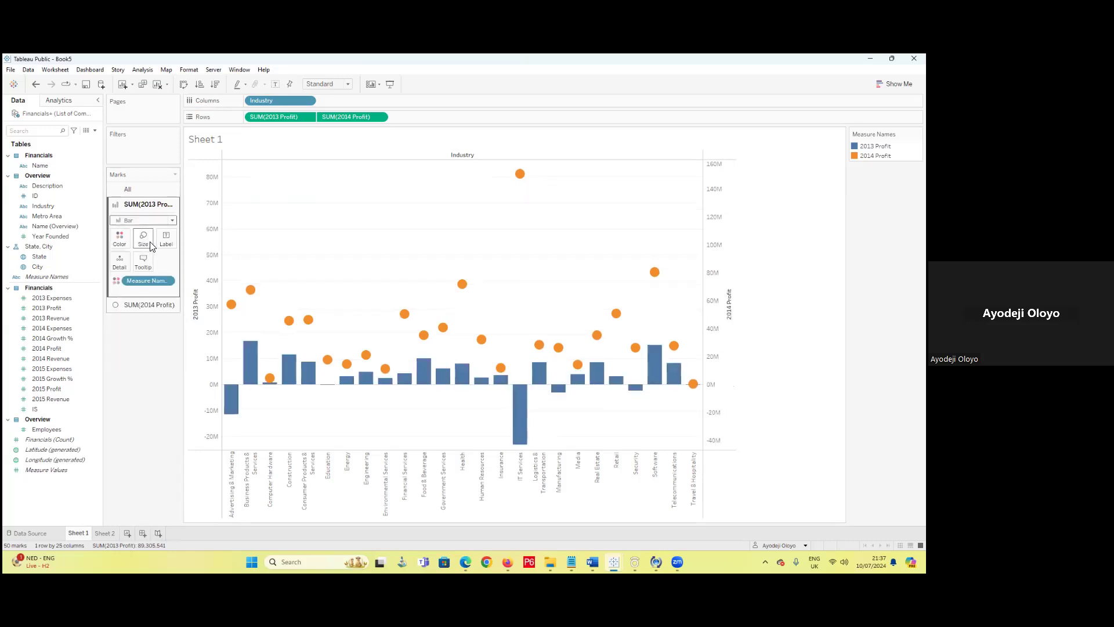
# - Change the mark type of 2014 Profit to Line and synchronize its axis with the 2013 Profit axis
pyautogui.click(150, 305)
pyautogui.click(139, 236)
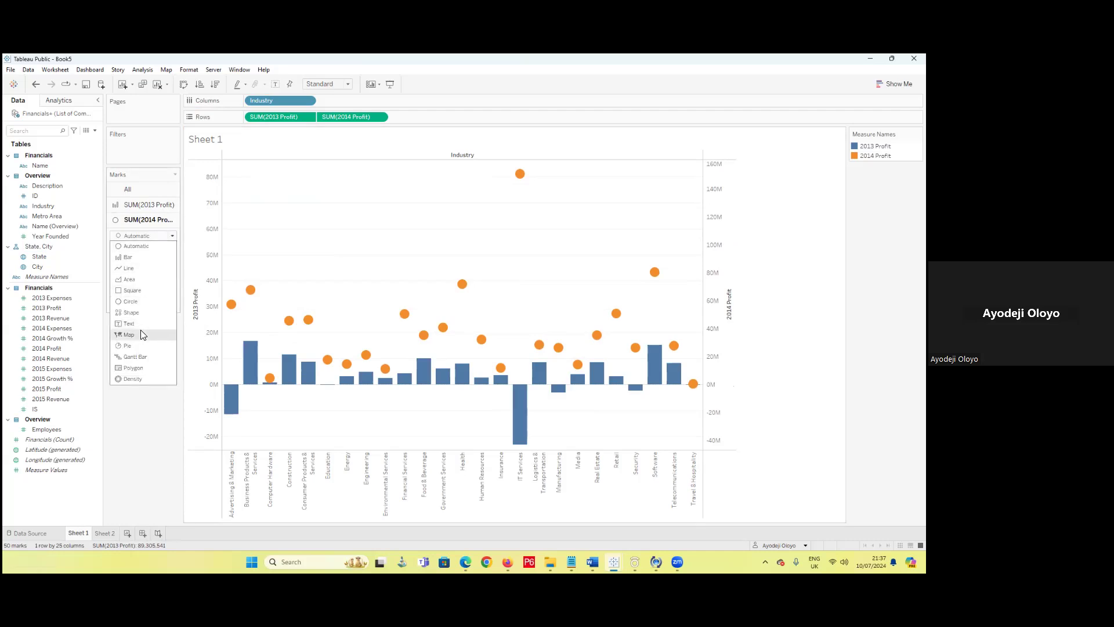
pyautogui.click(139, 270)
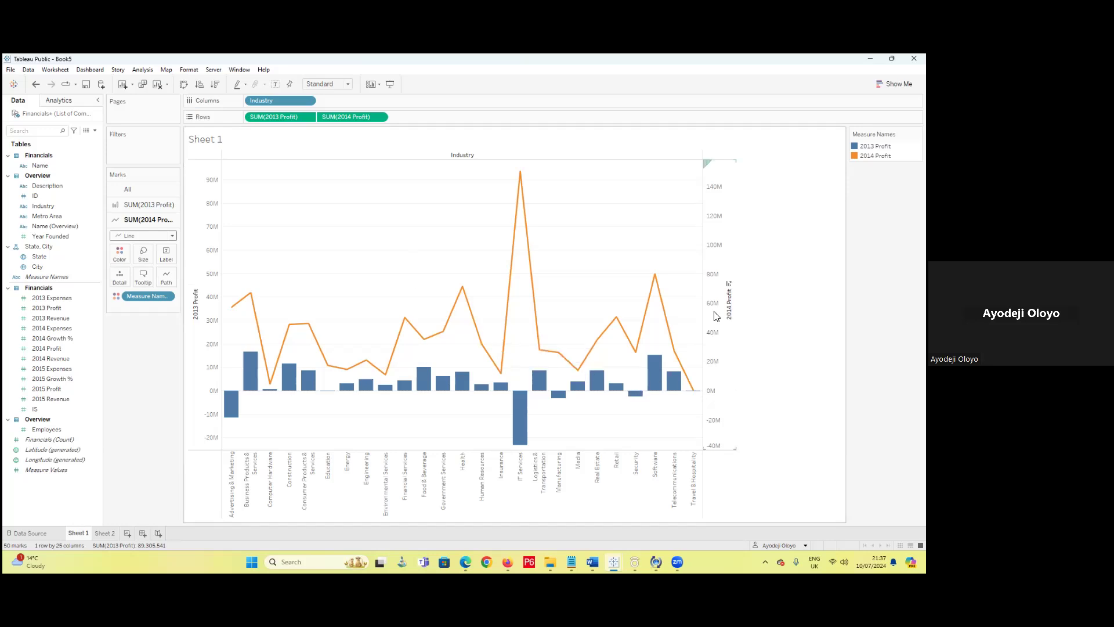
pyautogui.rightClick(712, 366)
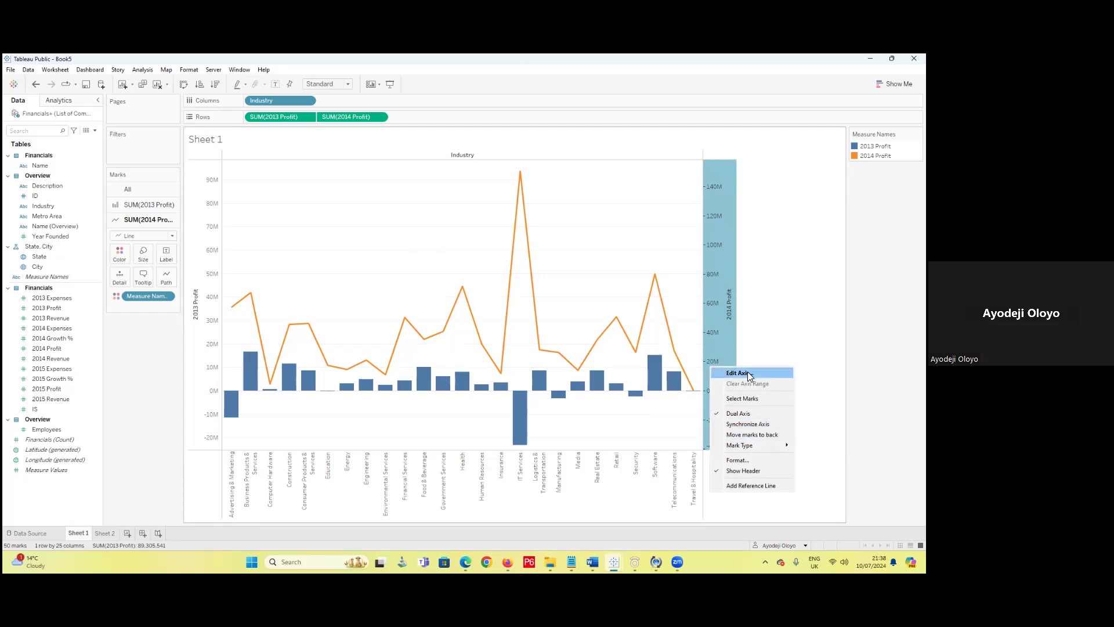
pyautogui.click(747, 423)
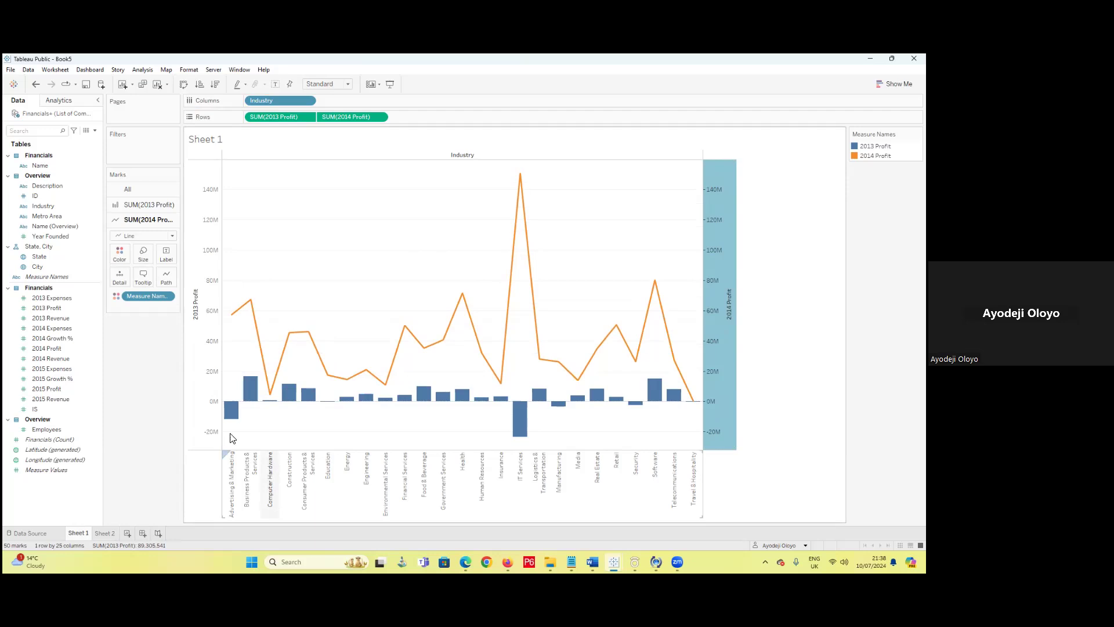
# - Try adding 2015 Profit to the rows as a third measure, check its options, and remove it
pyautogui.click(65, 390)
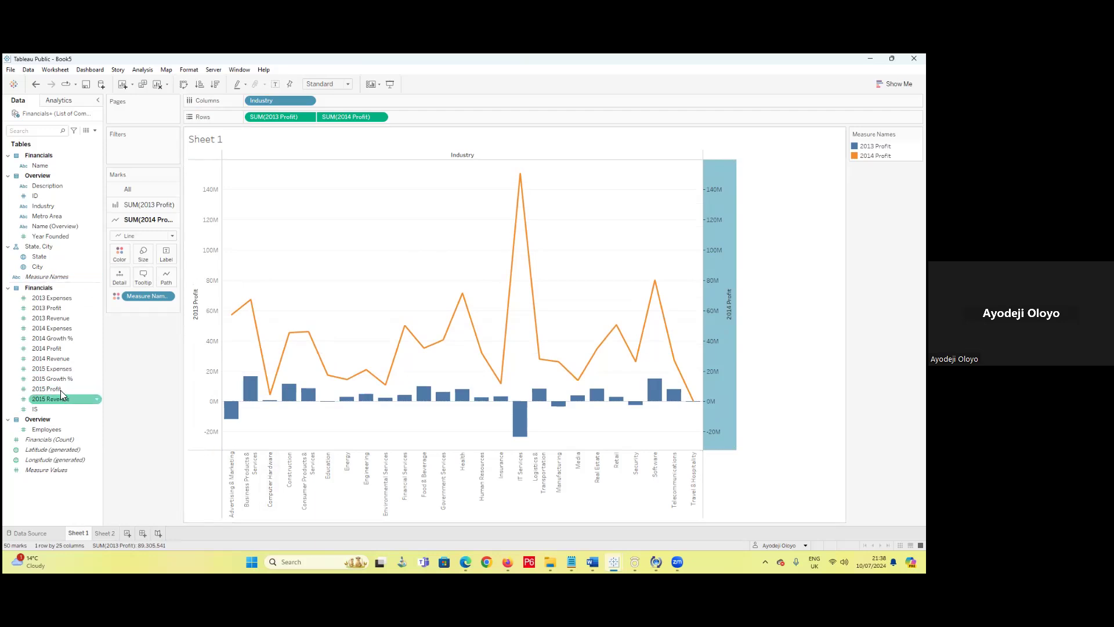
pyautogui.moveTo(64, 386); pyautogui.dragTo(450, 117)
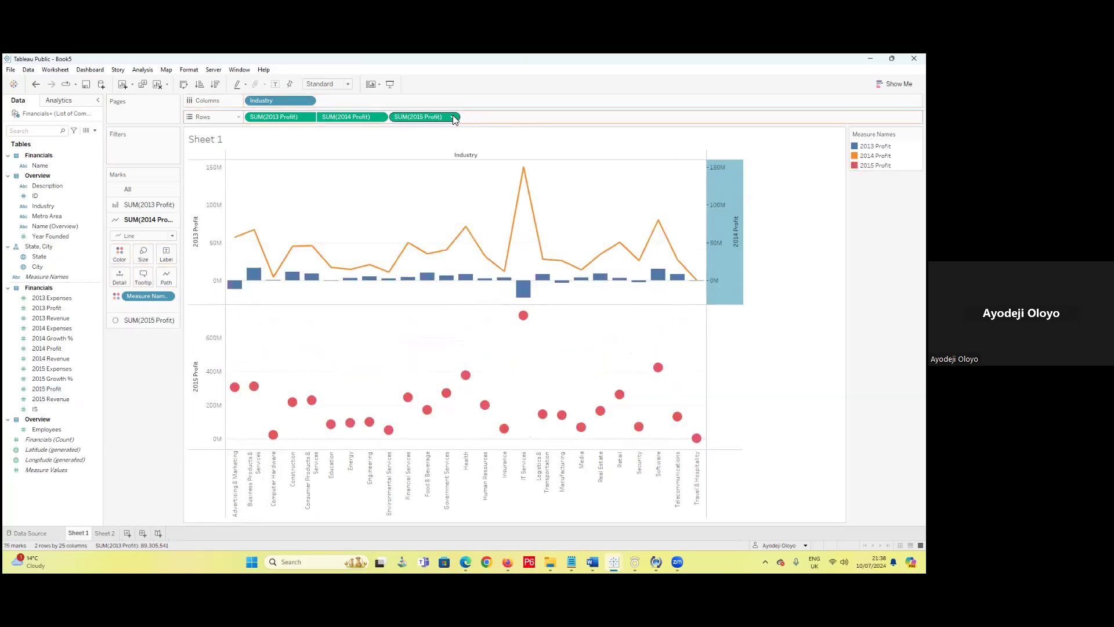
pyautogui.click(453, 116)
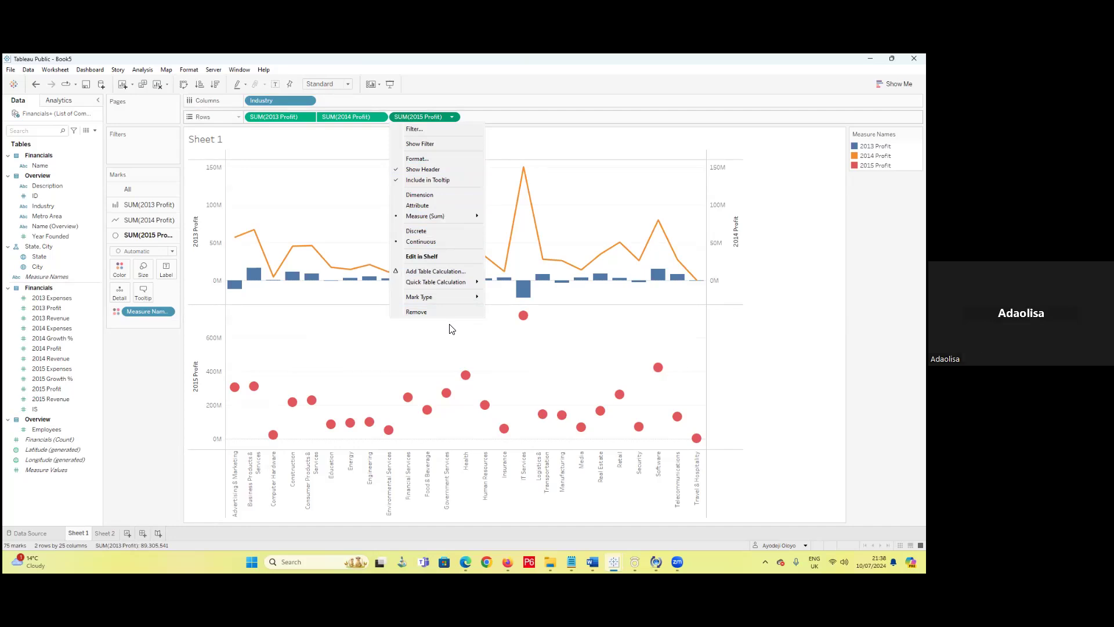
pyautogui.click(319, 267)
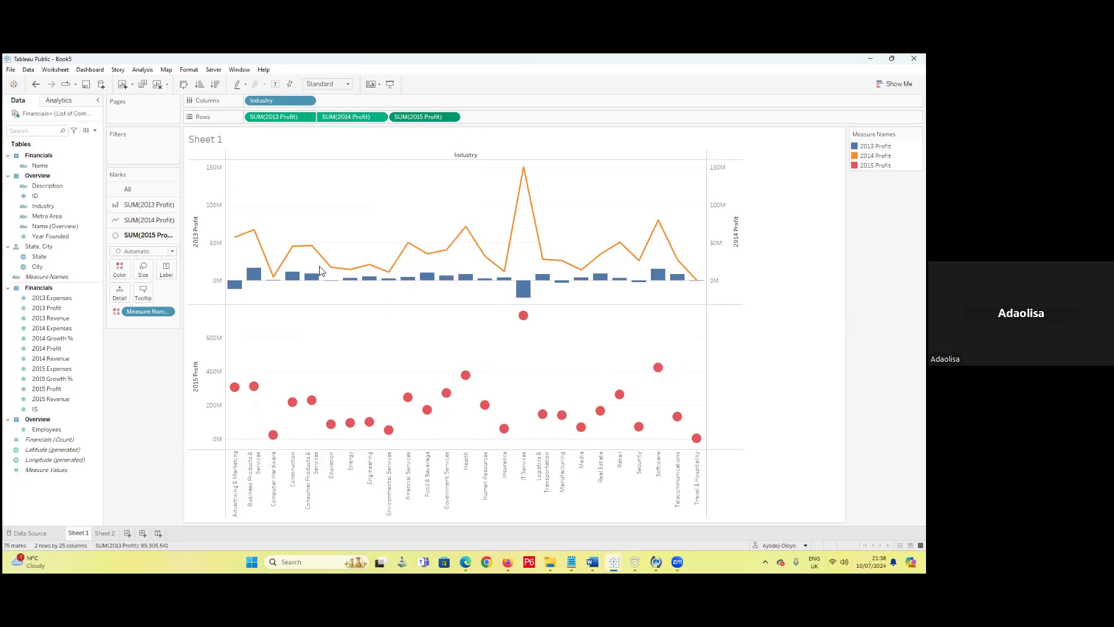
pyautogui.moveTo(413, 118); pyautogui.dragTo(137, 410)
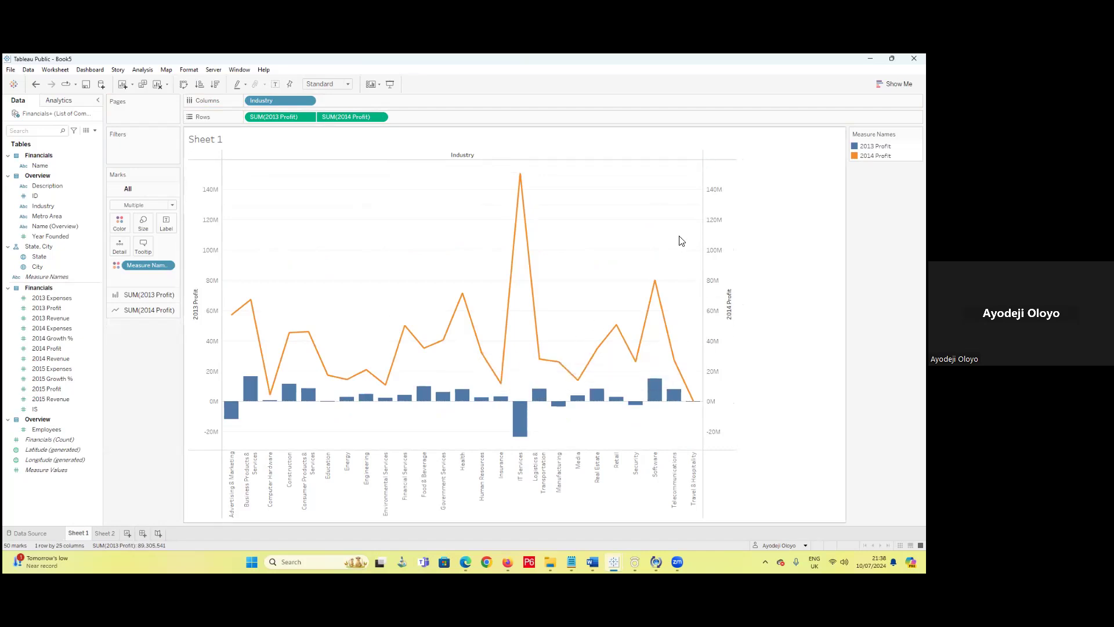
# - Remove 2013 Profit from the rows and add 2015 Profit beside 2014 Profit instead
pyautogui.moveTo(510, 257)
pyautogui.moveTo(524, 443)
pyautogui.moveTo(522, 187)
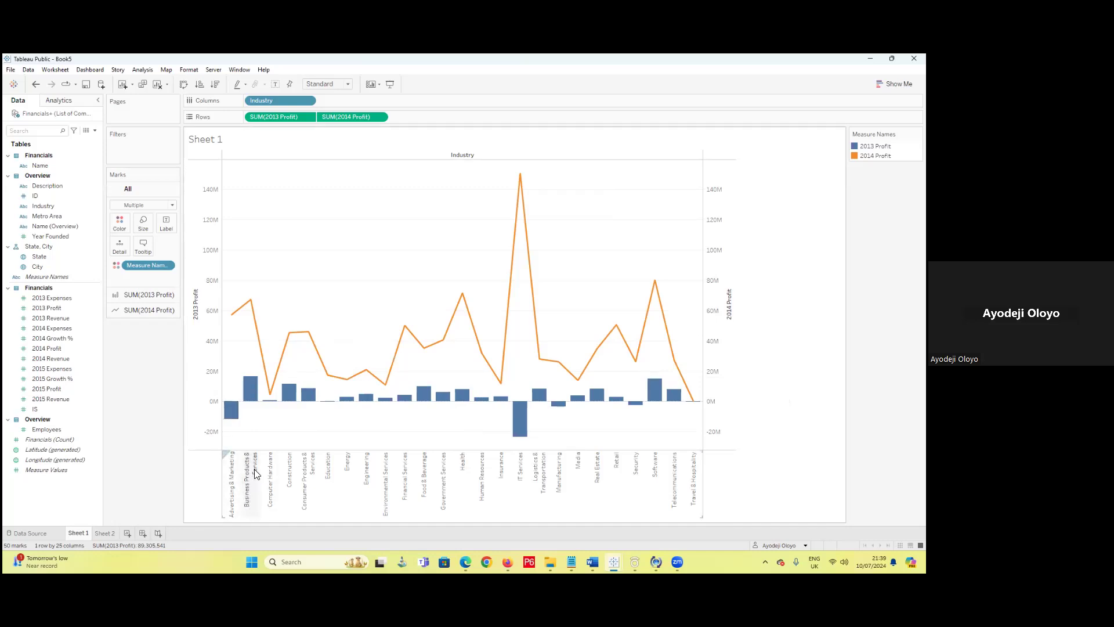
pyautogui.moveTo(257, 387)
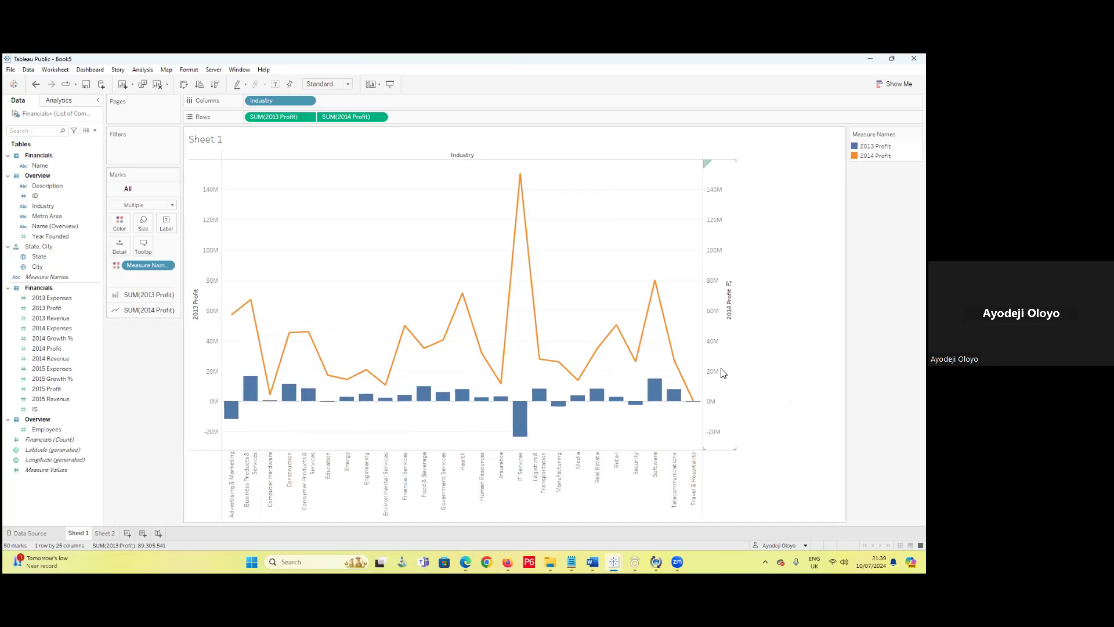
pyautogui.moveTo(696, 405)
pyautogui.moveTo(274, 117); pyautogui.dragTo(140, 349)
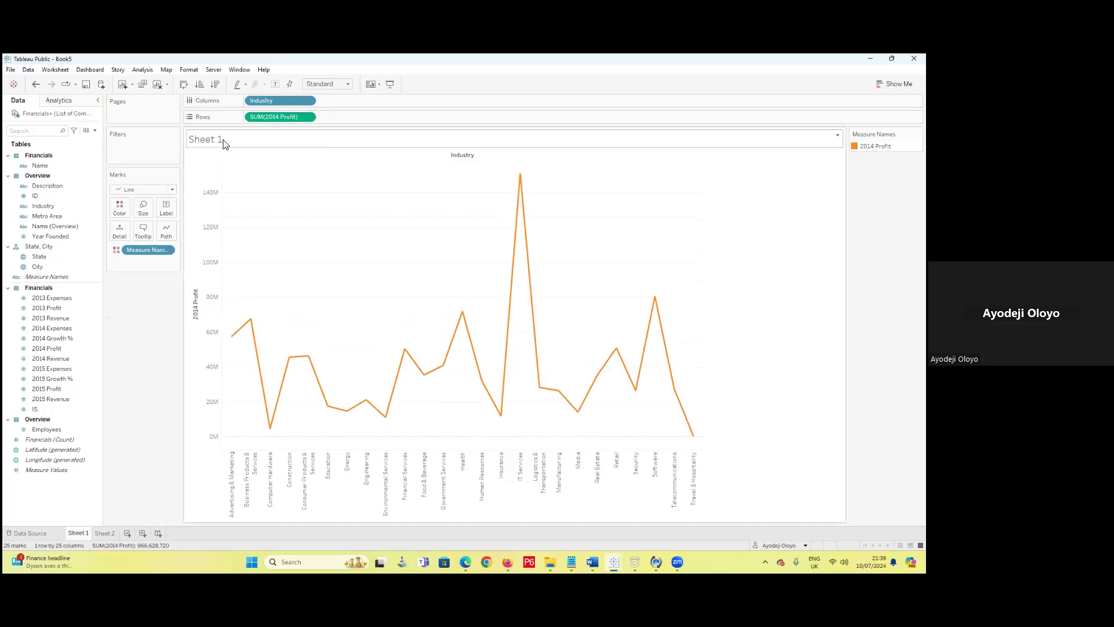
pyautogui.moveTo(53, 391); pyautogui.dragTo(353, 123)
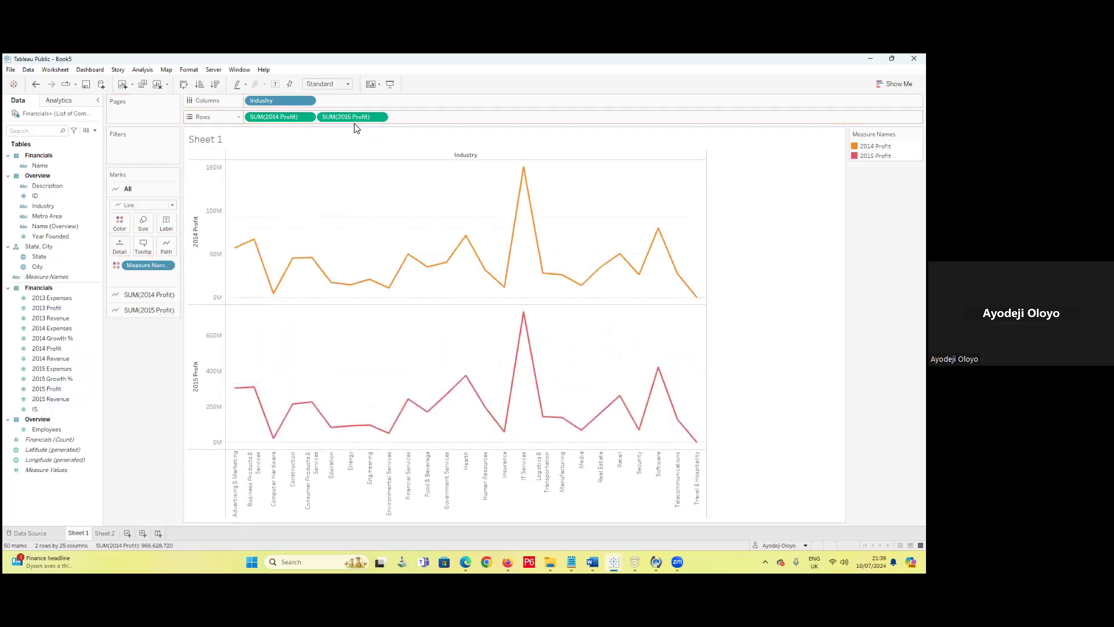
# - Change the mark type of 2014 Profit to Bar
pyautogui.click(149, 294)
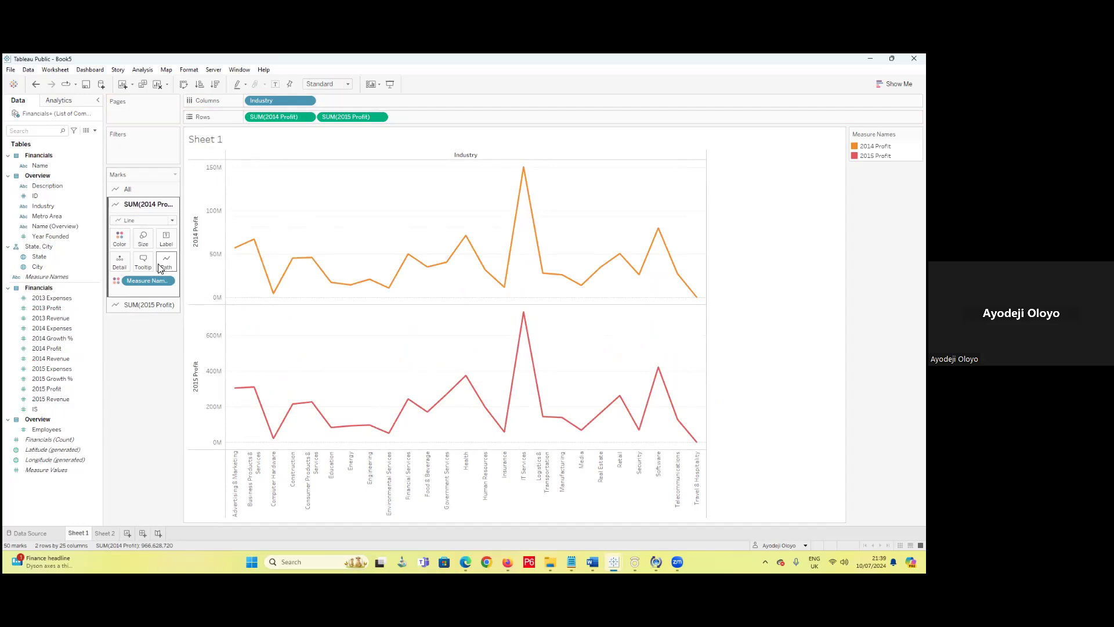
pyautogui.click(172, 221)
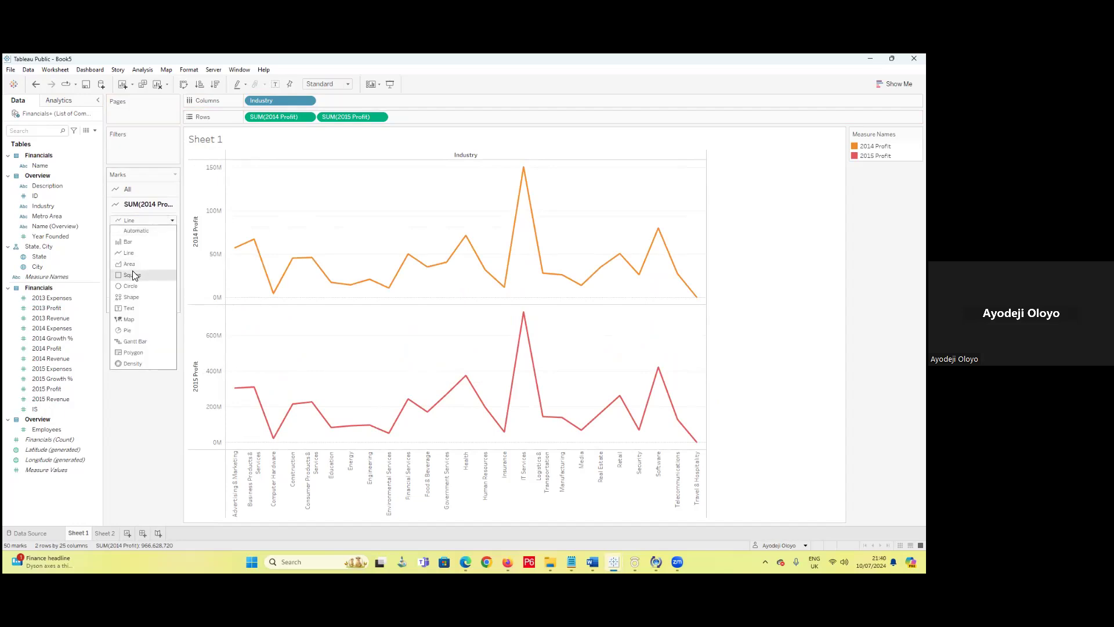
pyautogui.click(80, 433)
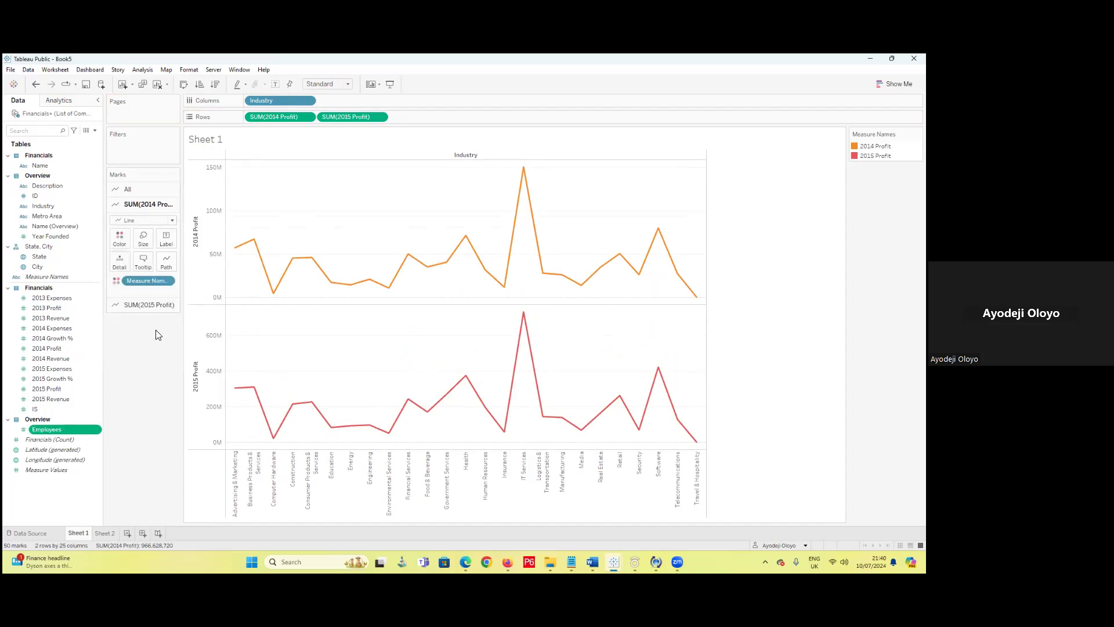
pyautogui.click(170, 221)
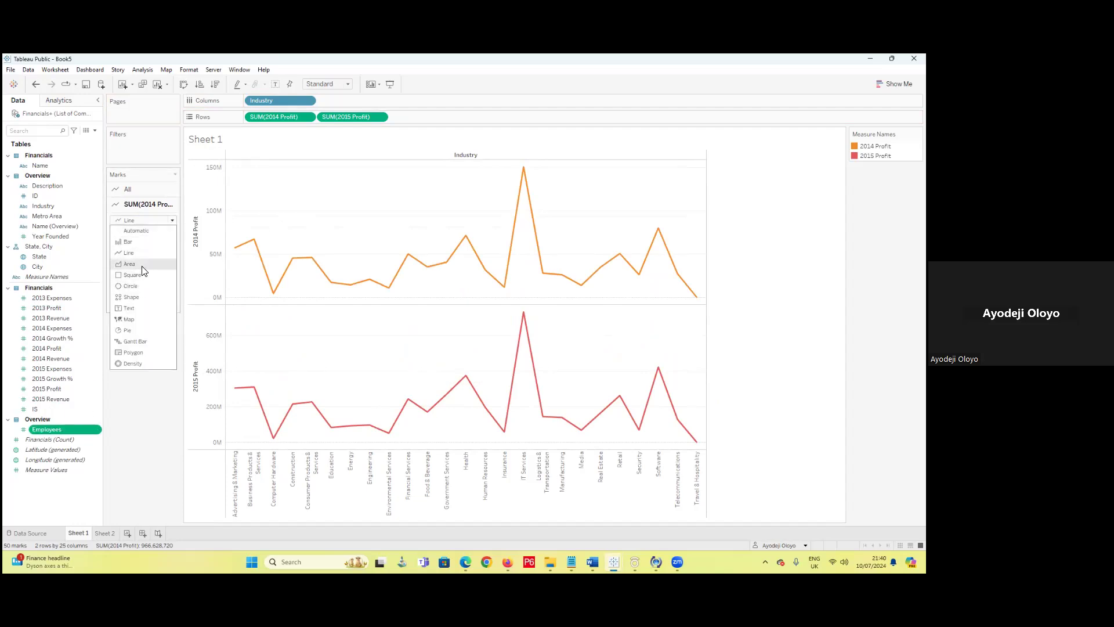
pyautogui.click(151, 243)
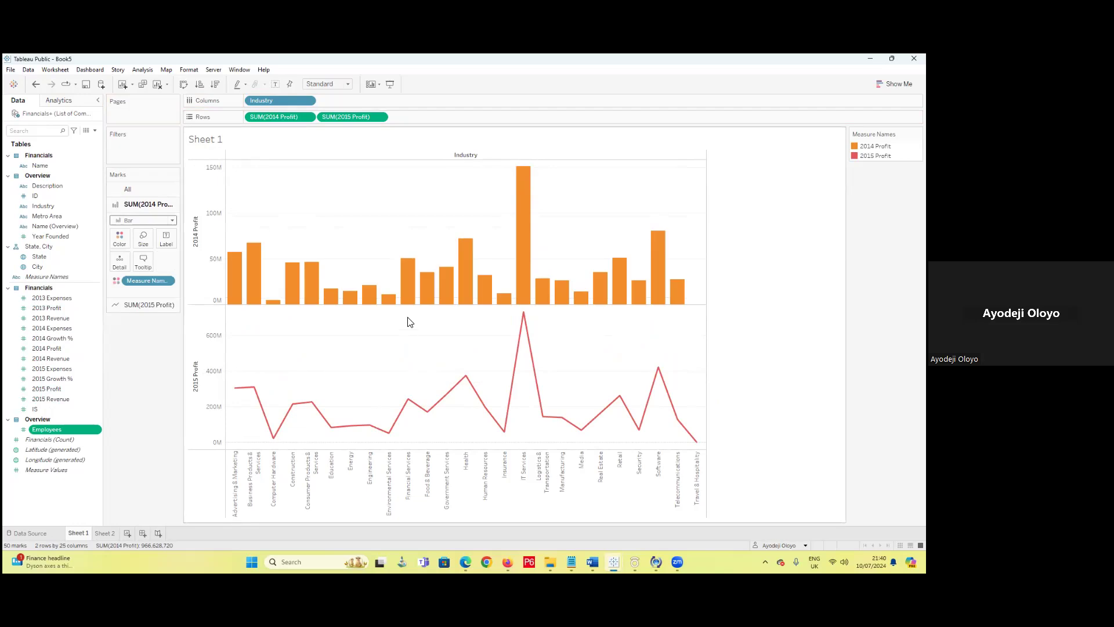
# - Put 2015 Profit on a dual axis with 2014 Profit and synchronize the two axes
pyautogui.click(380, 116)
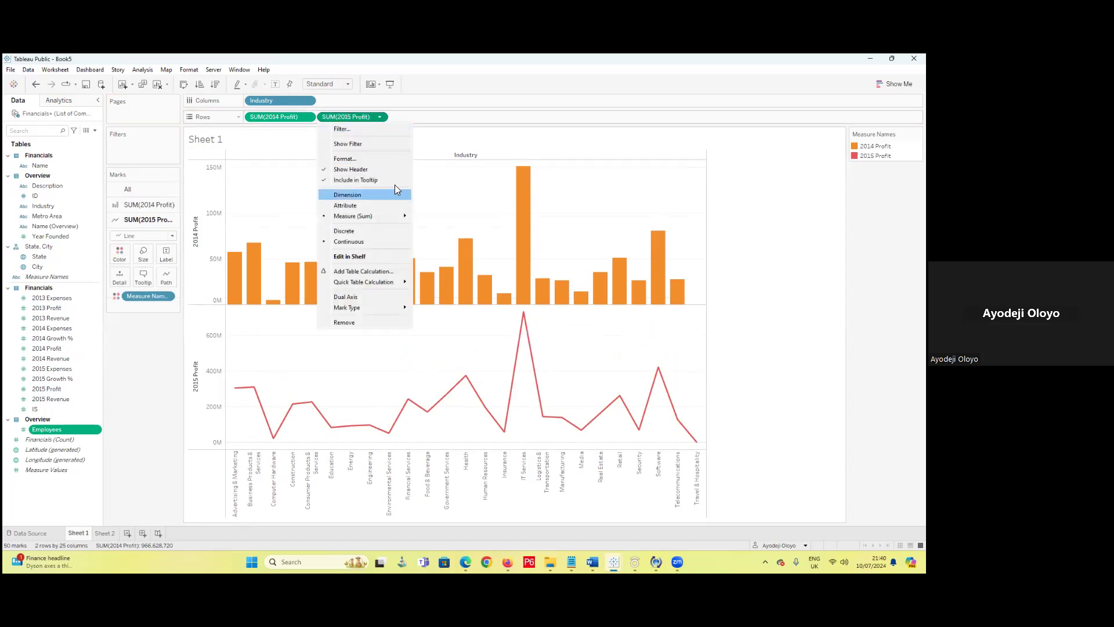
pyautogui.click(386, 297)
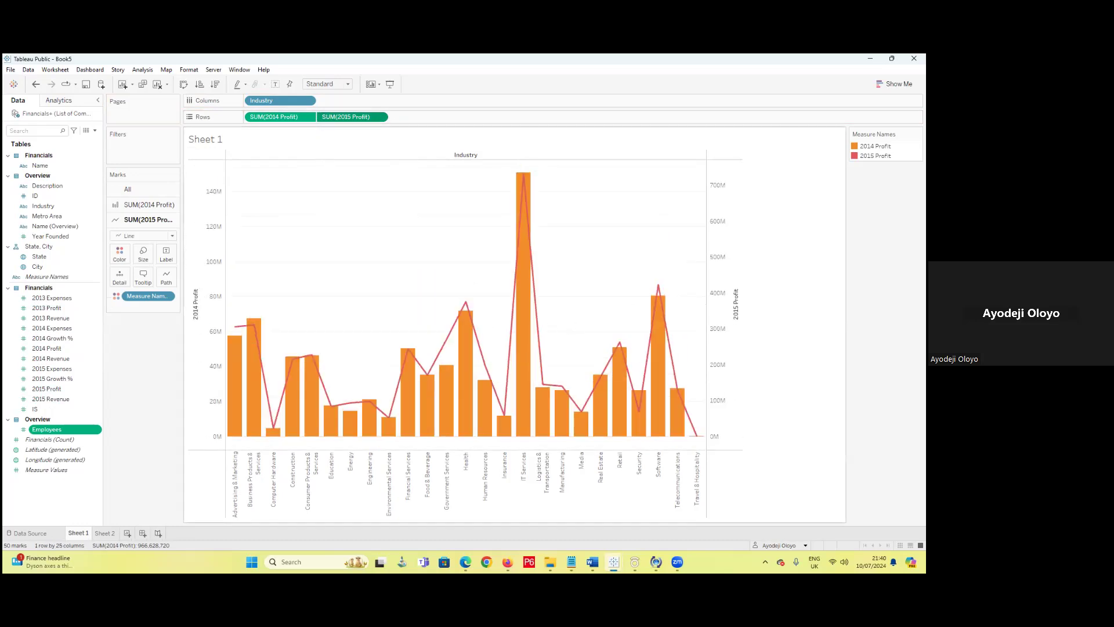
pyautogui.rightClick(716, 275)
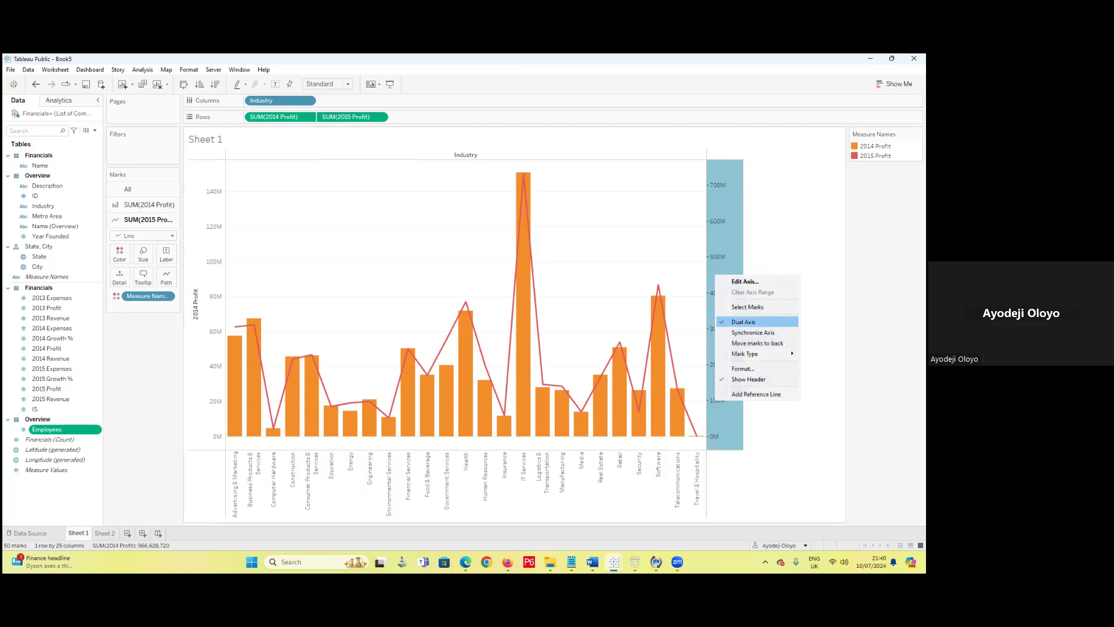
pyautogui.click(749, 332)
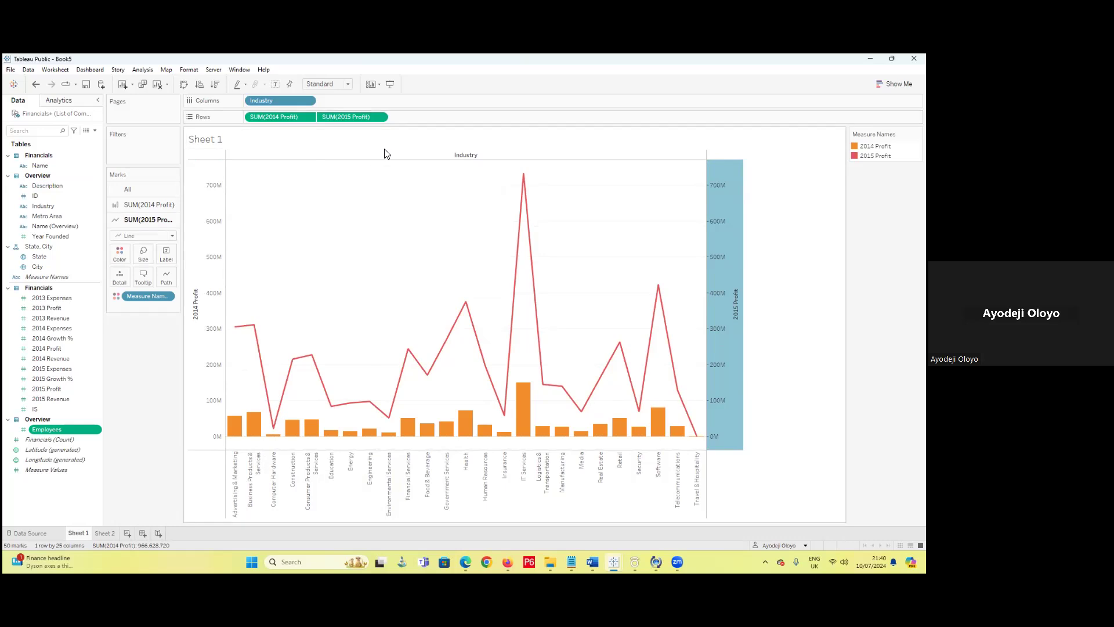
# - Hide the header of the 2015 Profit axis
pyautogui.rightClick(424, 155)
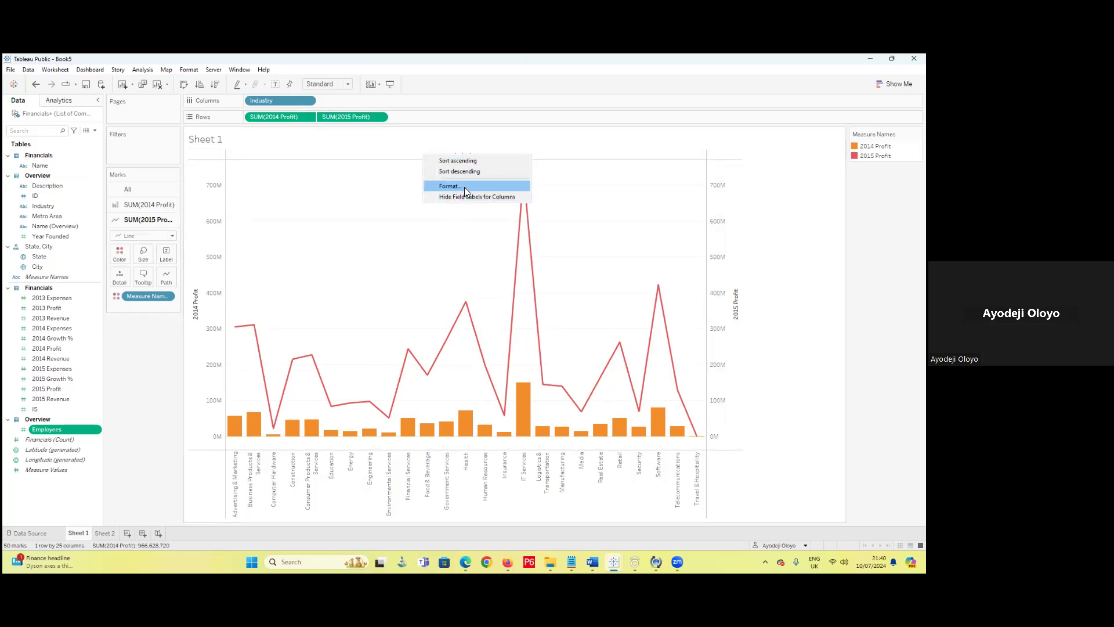
pyautogui.click(314, 136)
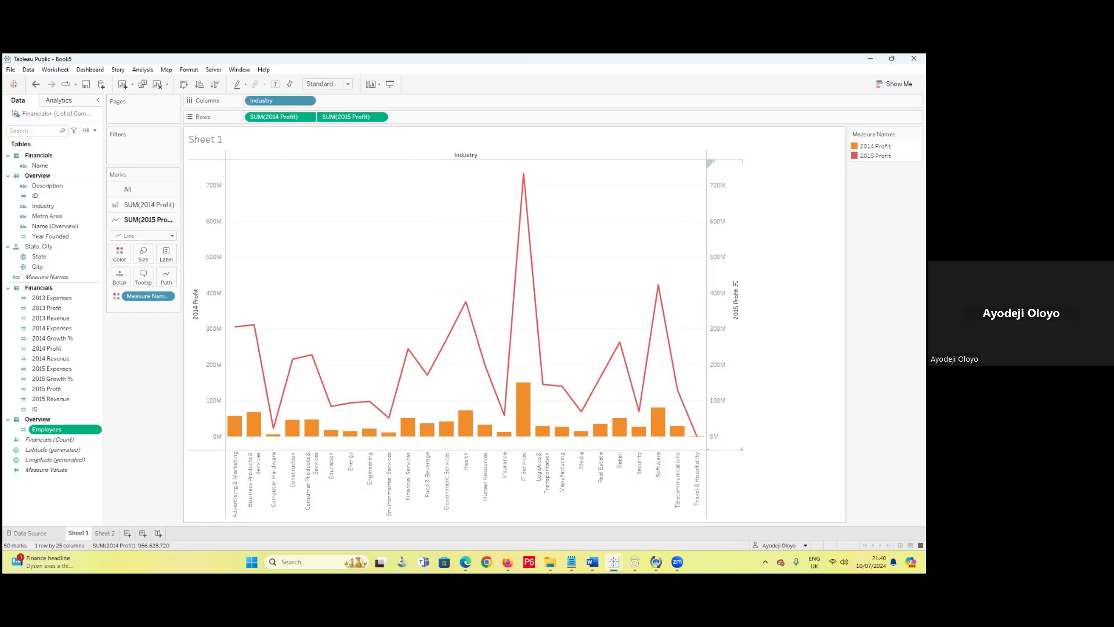
pyautogui.rightClick(718, 260)
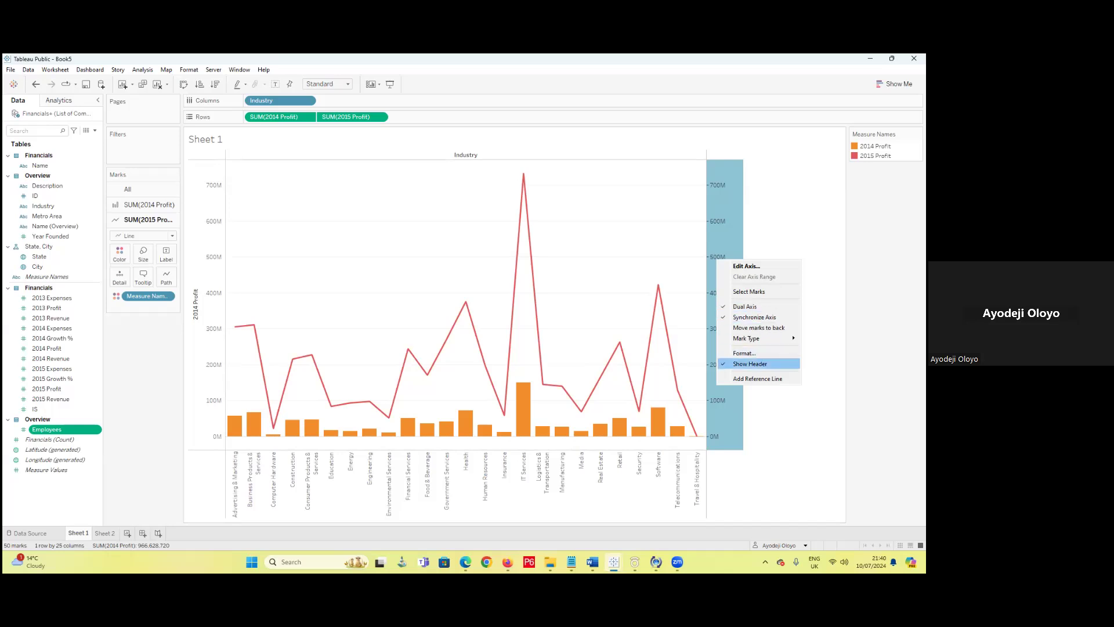
pyautogui.click(750, 364)
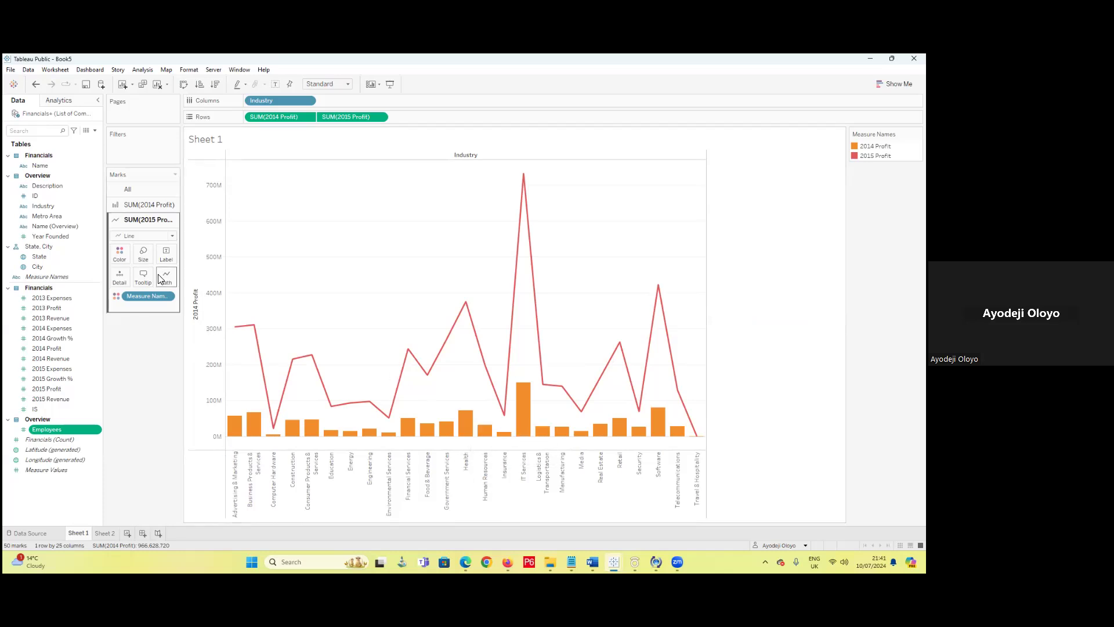
# - Change the title of the 2014 Profit axis to Profit
pyautogui.rightClick(197, 313)
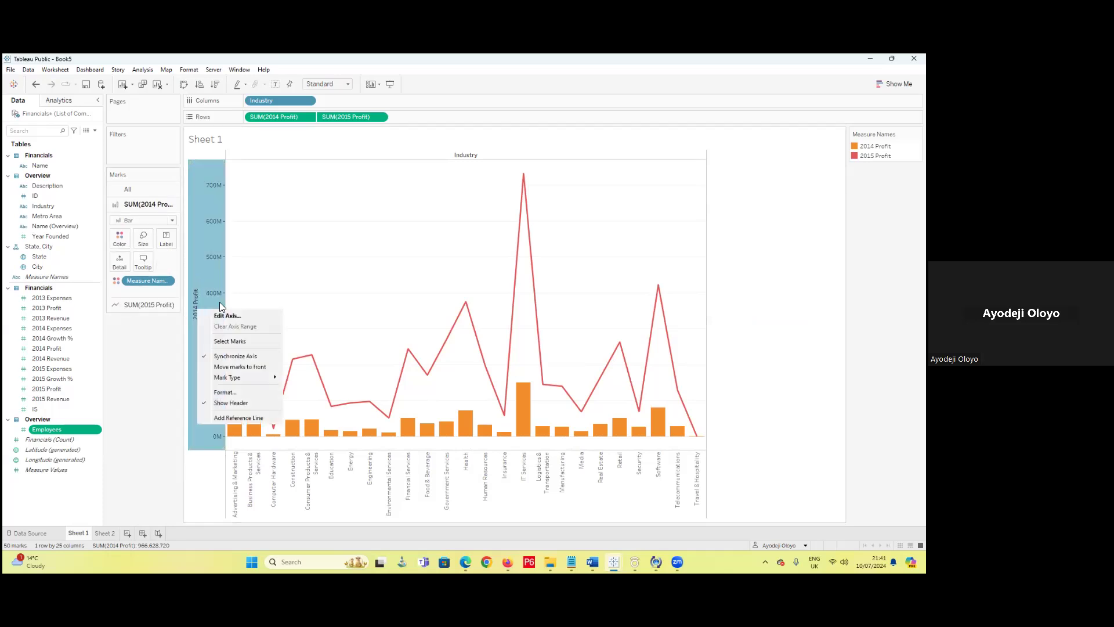
pyautogui.click(254, 319)
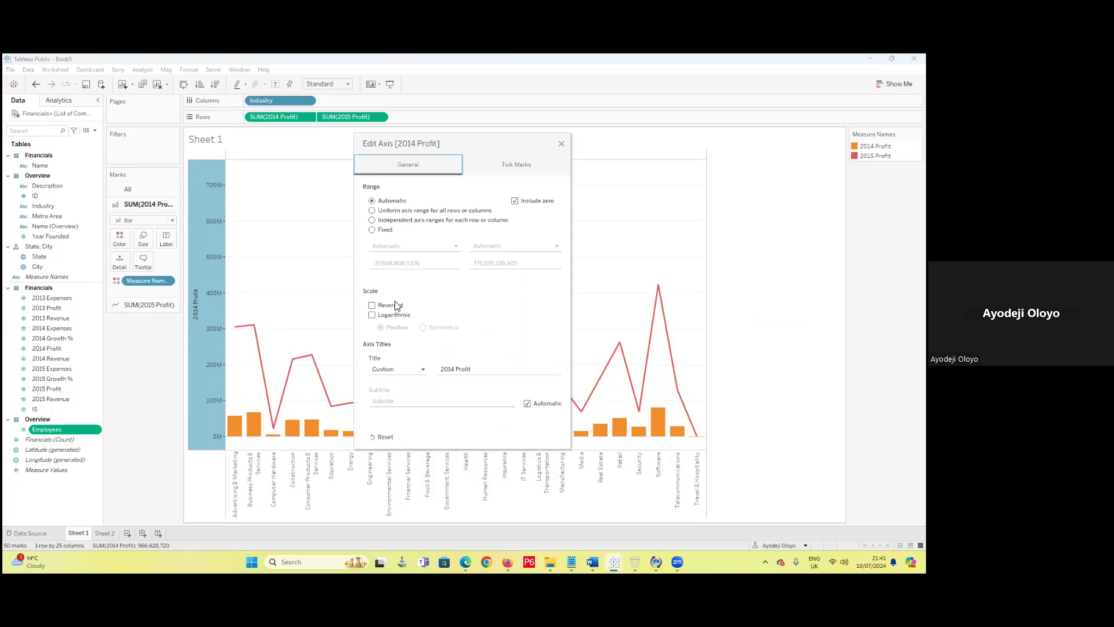
pyautogui.moveTo(487, 369); pyautogui.dragTo(374, 369)
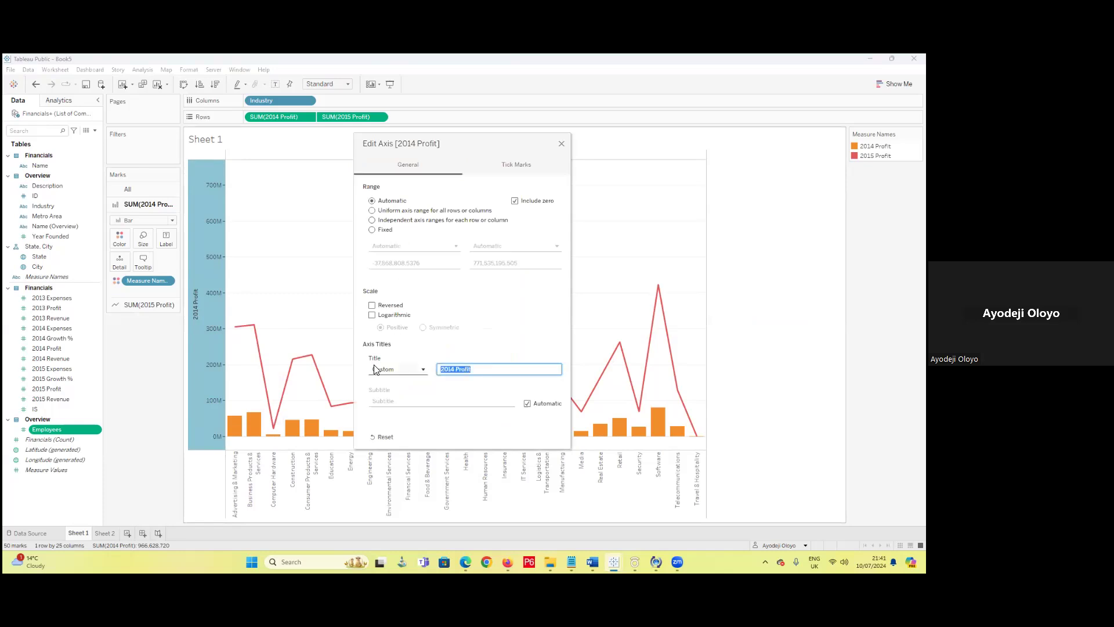
pyautogui.write('P')
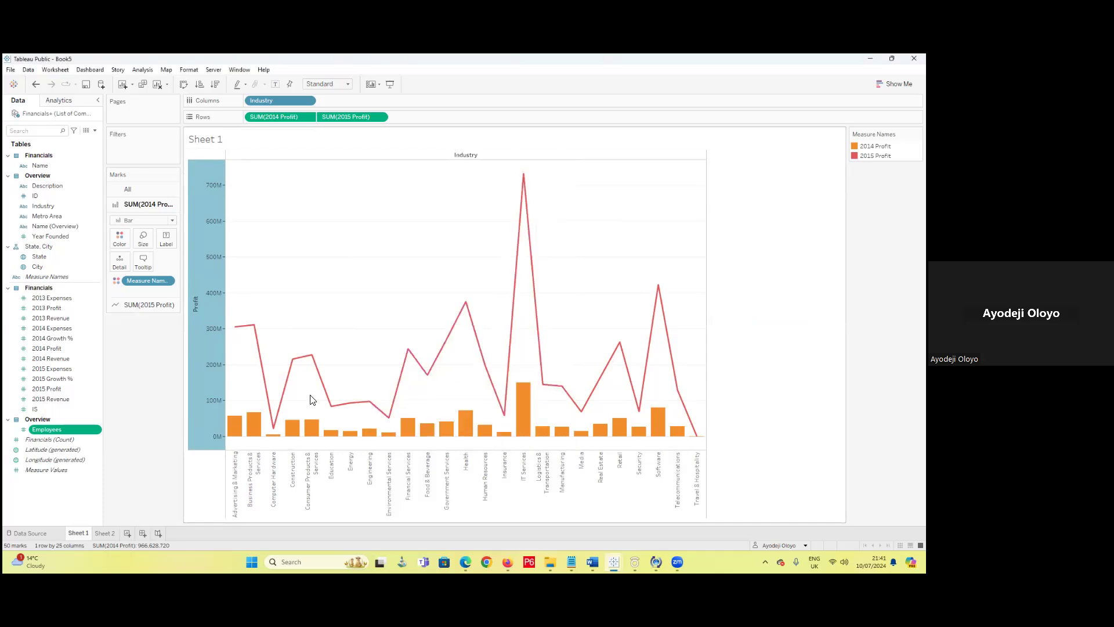
pyautogui.click(441, 354)
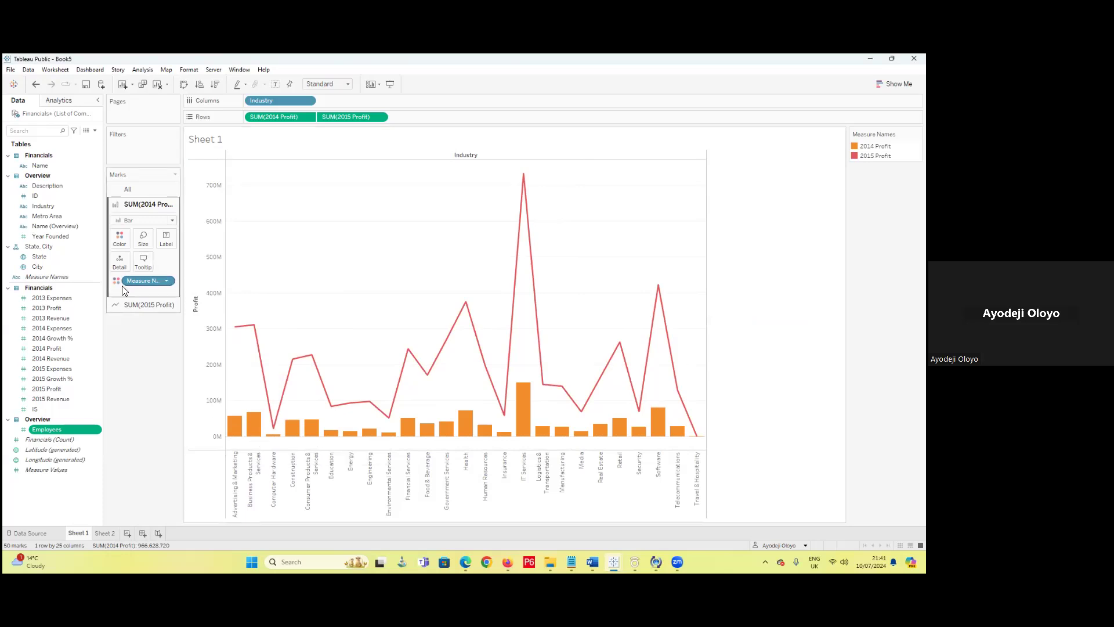
# - Recolor the 2014 Profit bars, trying pink first and settling on green from the Automatic palette
pyautogui.click(133, 305)
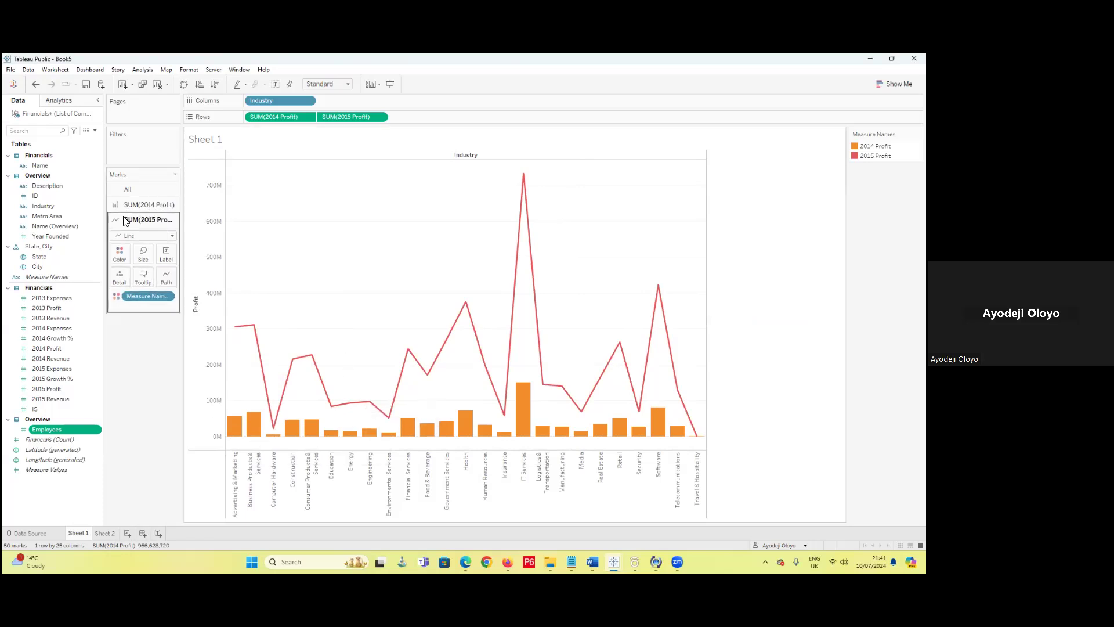
pyautogui.click(150, 207)
pyautogui.click(120, 238)
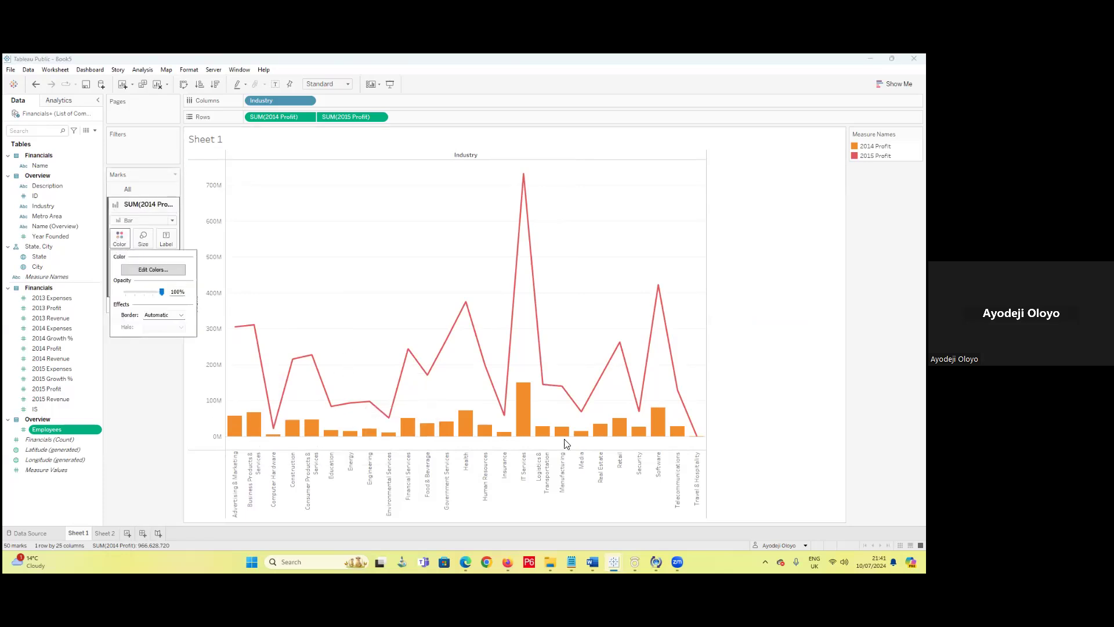
pyautogui.click(154, 269)
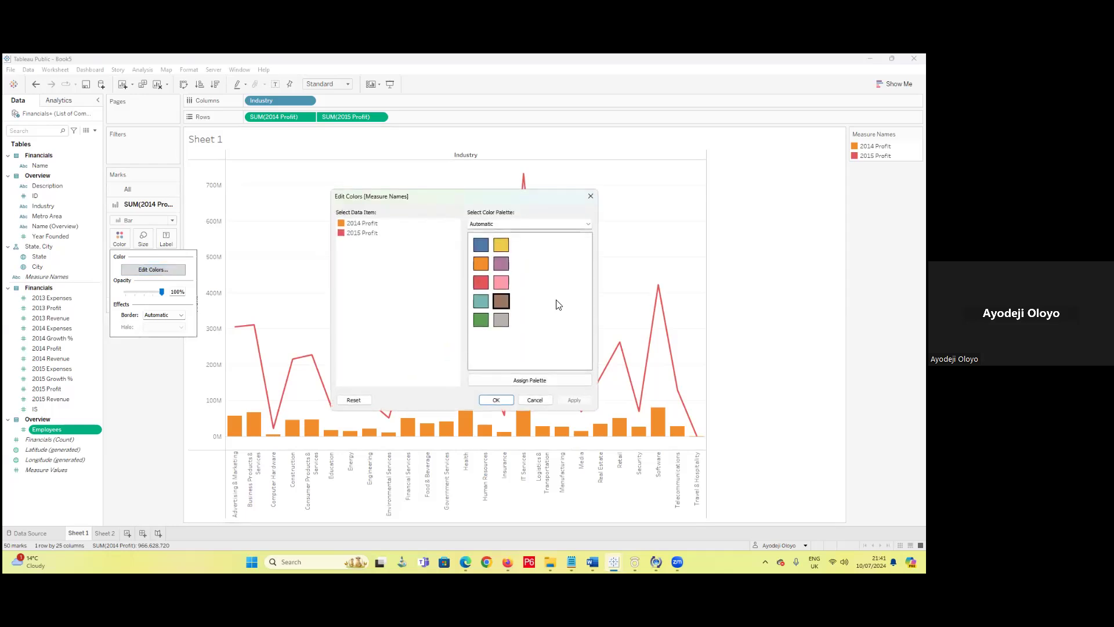
pyautogui.click(360, 225)
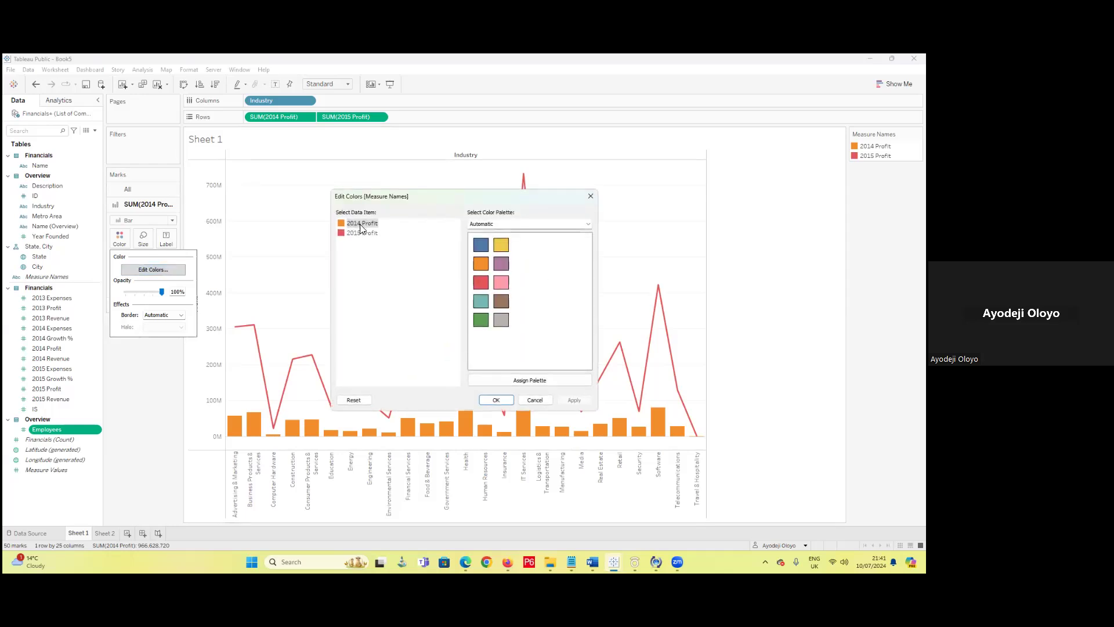
pyautogui.click(501, 282)
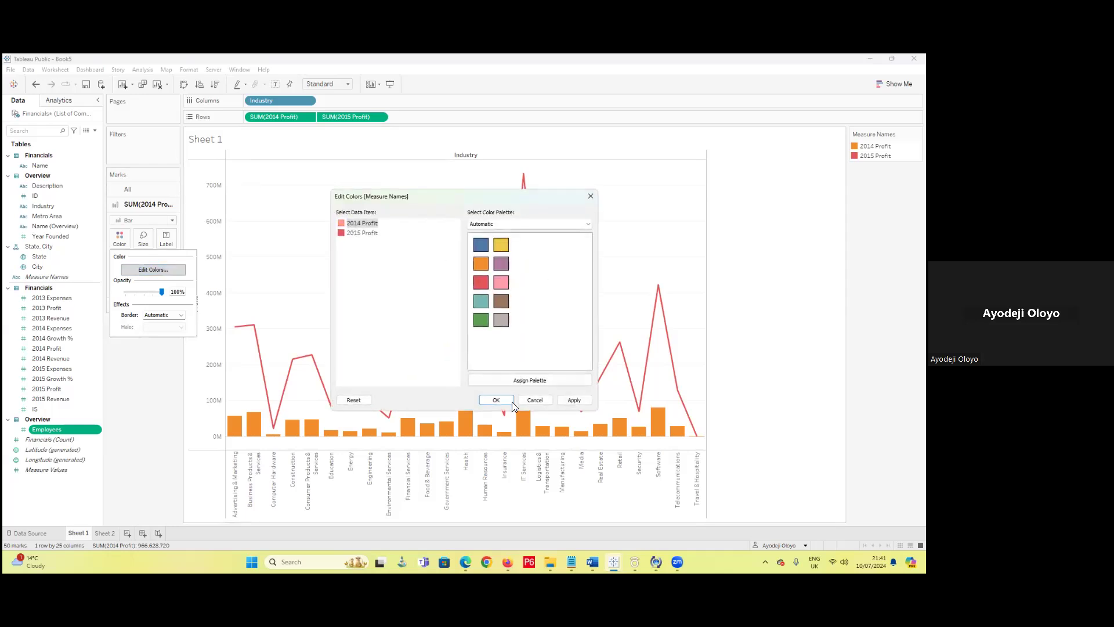
pyautogui.click(572, 401)
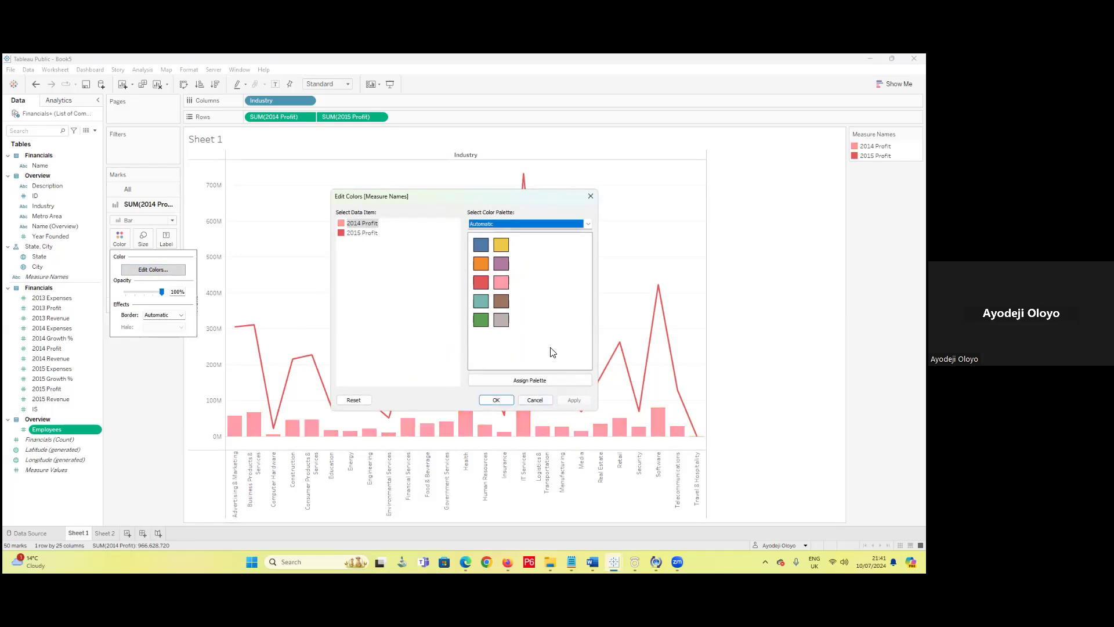
pyautogui.click(481, 320)
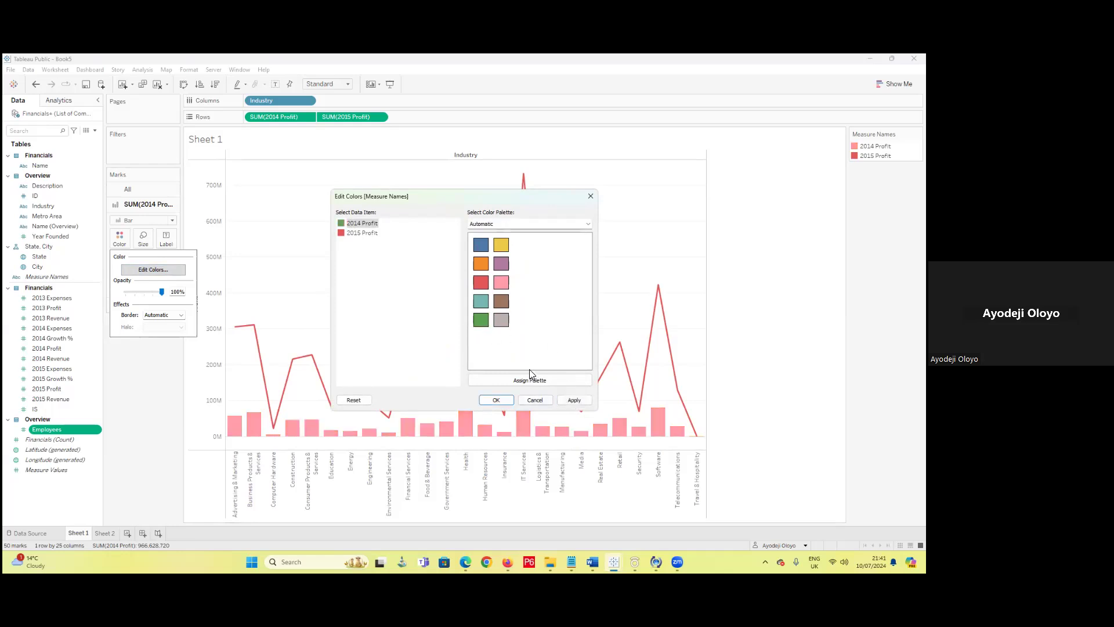
pyautogui.click(573, 400)
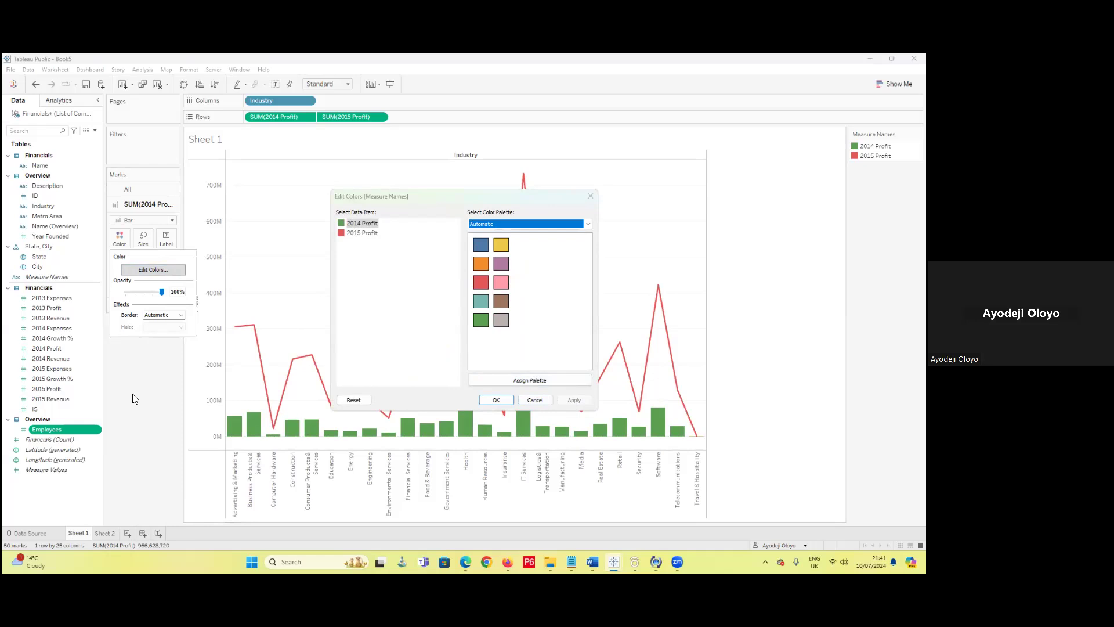
# - Recolor the 2015 Profit line orange and accept the color changes
pyautogui.click(361, 233)
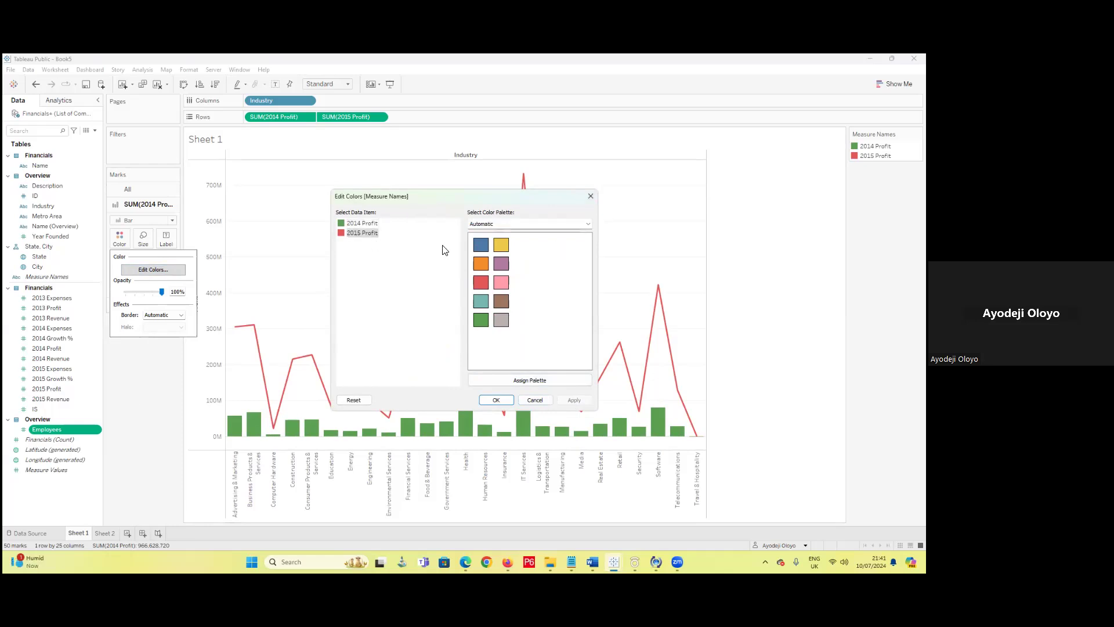
pyautogui.click(485, 264)
pyautogui.click(567, 400)
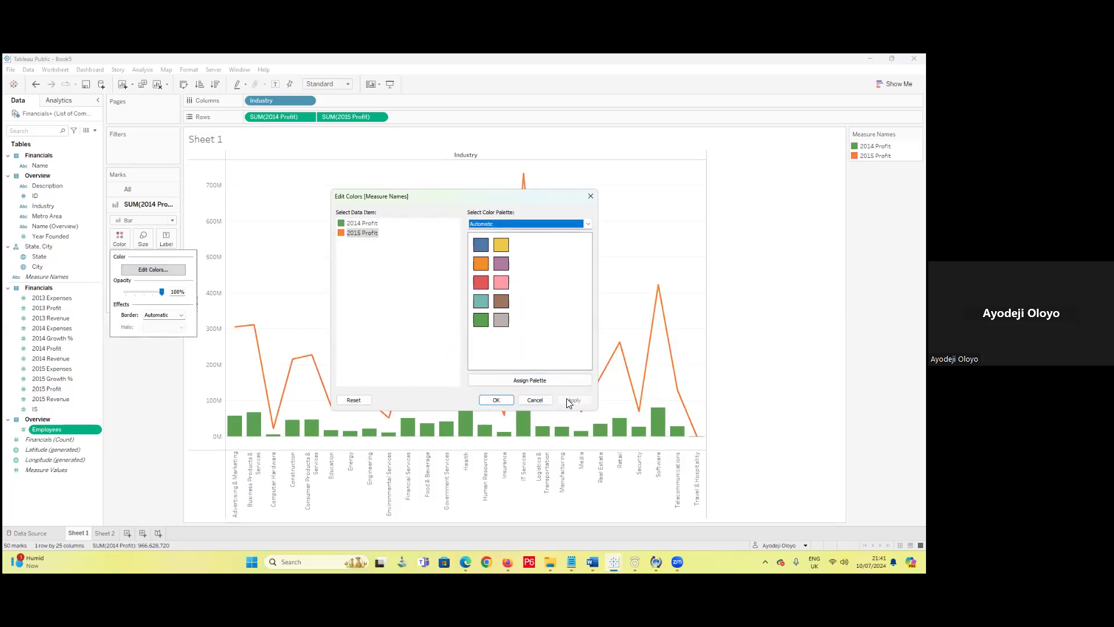
pyautogui.click(505, 400)
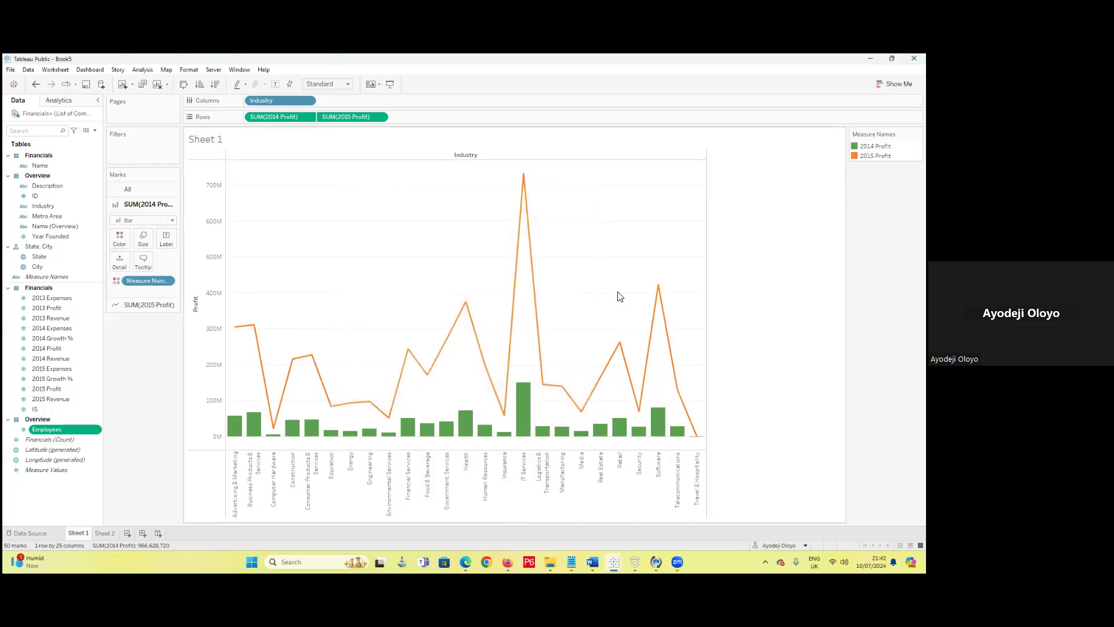
# - Inspect the profit marks for IT Services and Travel & Hospitality, and switch to Sheet 2
pyautogui.moveTo(523, 444)
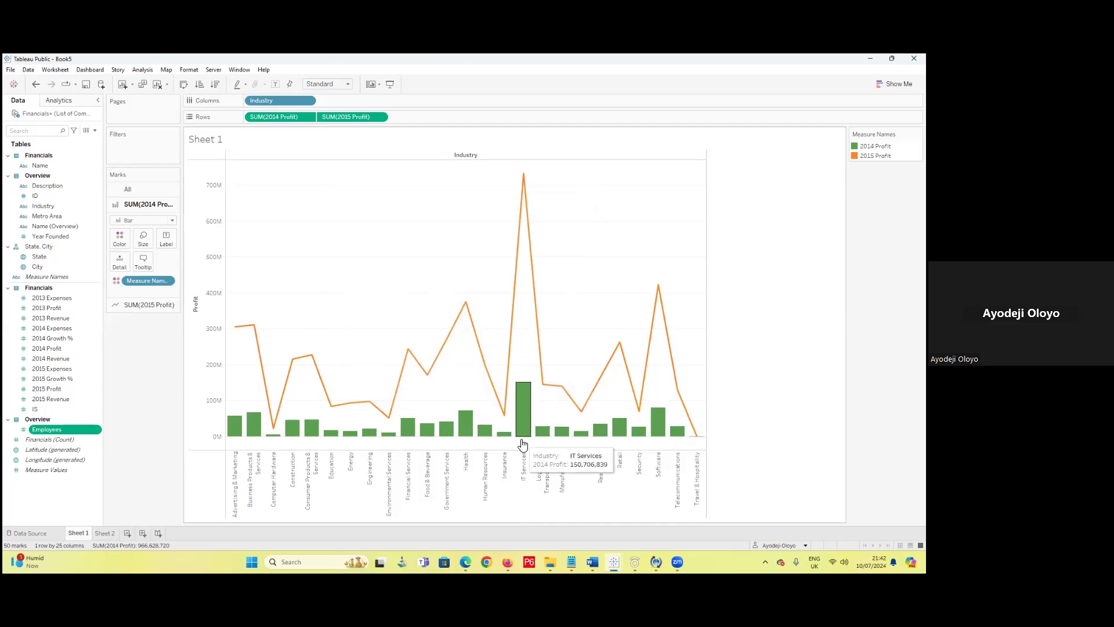
pyautogui.moveTo(526, 175)
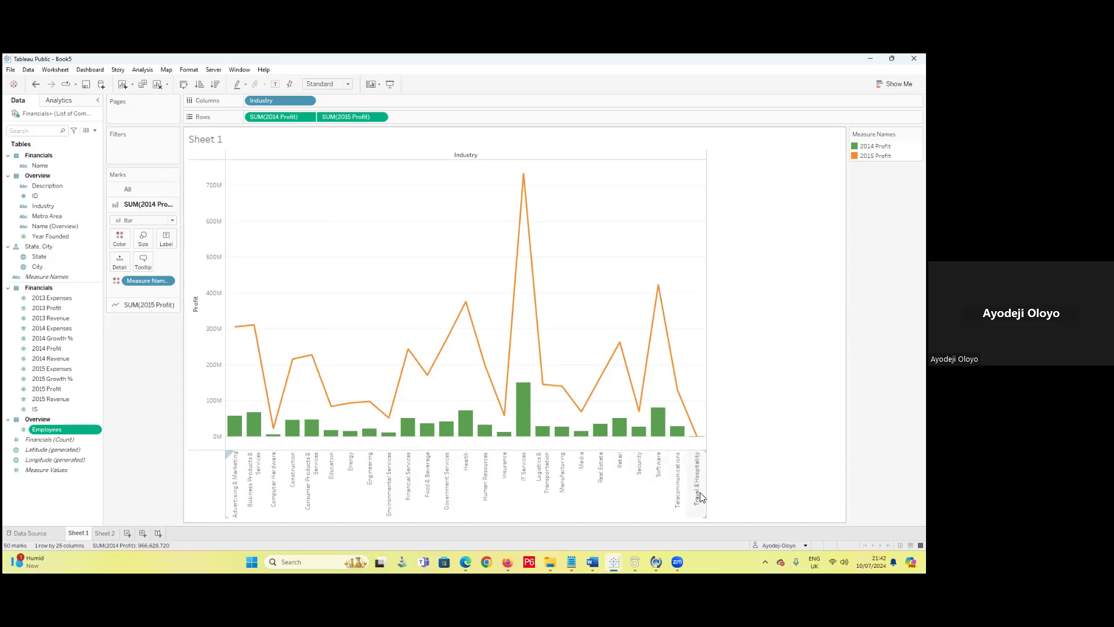
pyautogui.moveTo(701, 443)
pyautogui.click(105, 533)
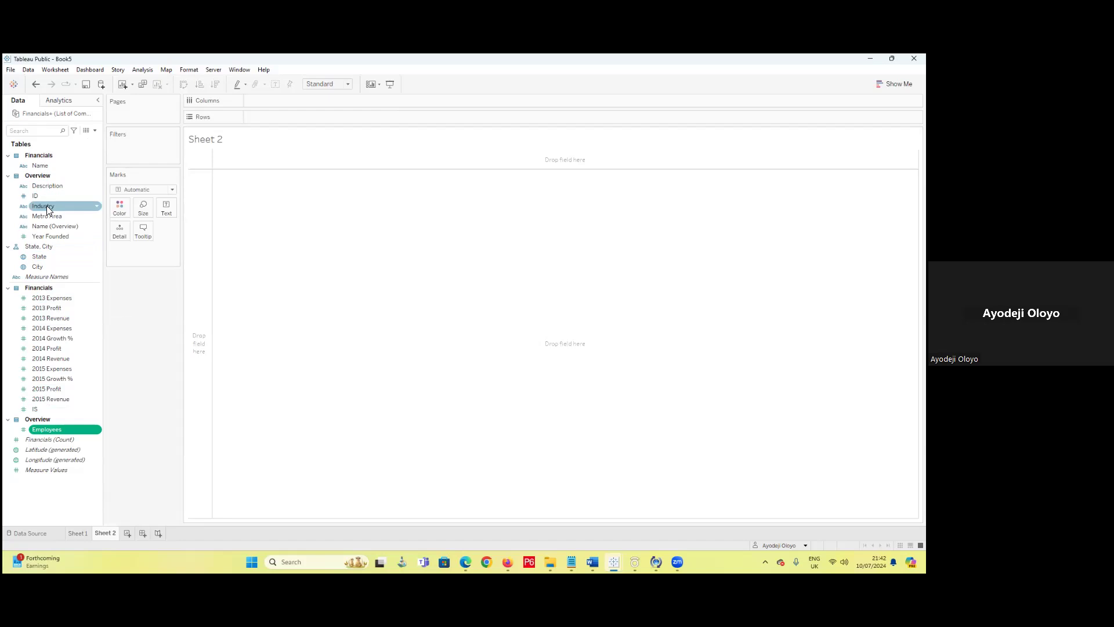
pyautogui.moveTo(48, 209); pyautogui.dragTo(271, 102)
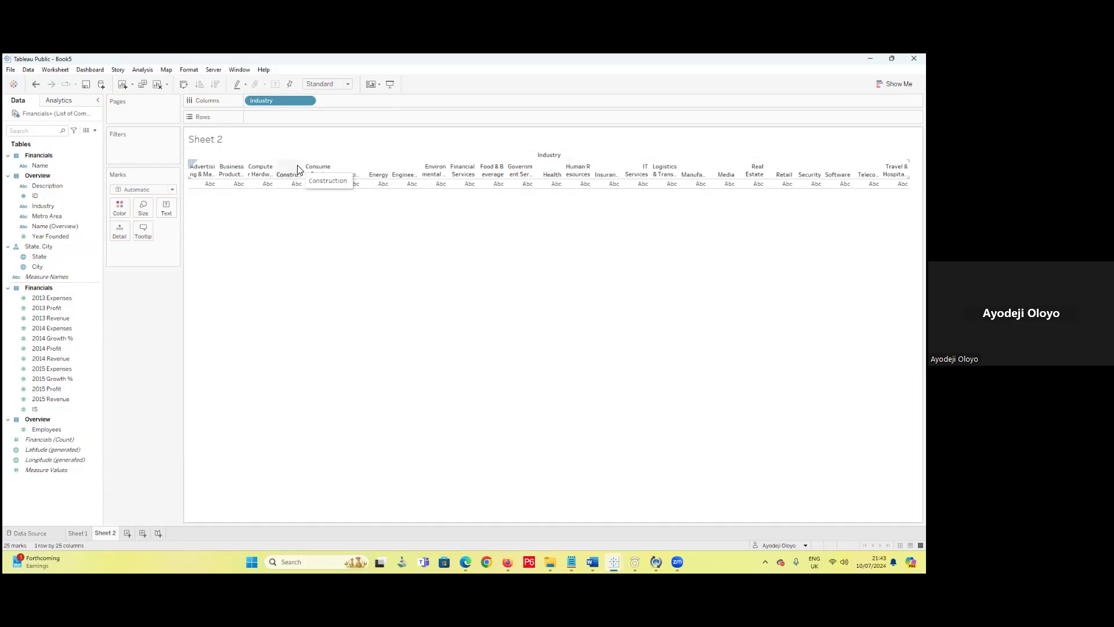
pyautogui.hotkey('ctrl', 'w')
pyautogui.hotkey('ctrl', 'z')
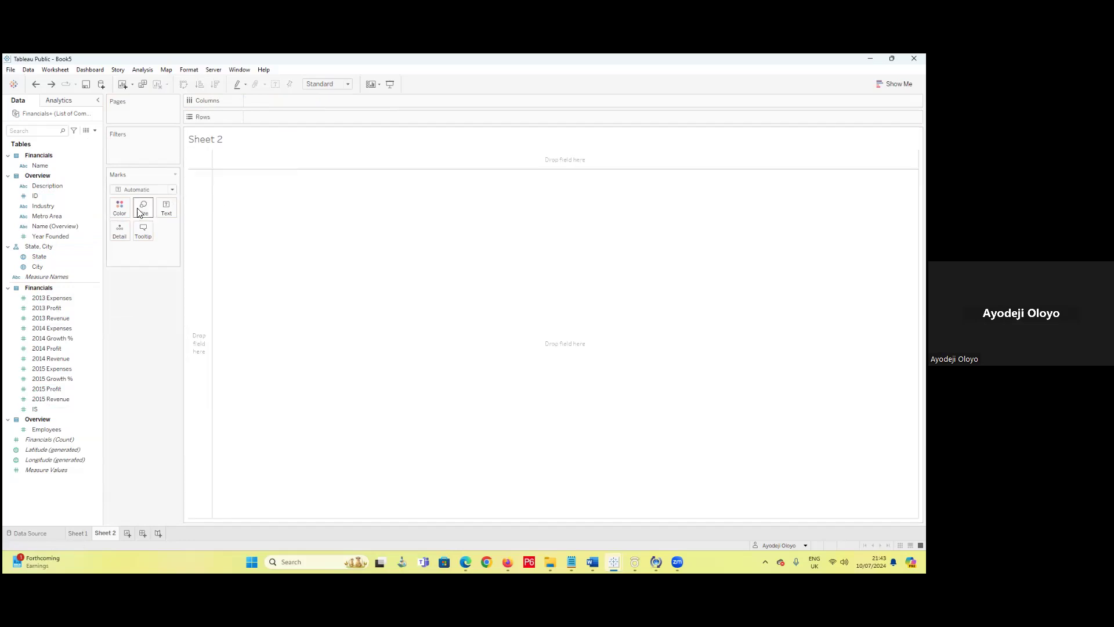
pyautogui.rightClick(97, 207)
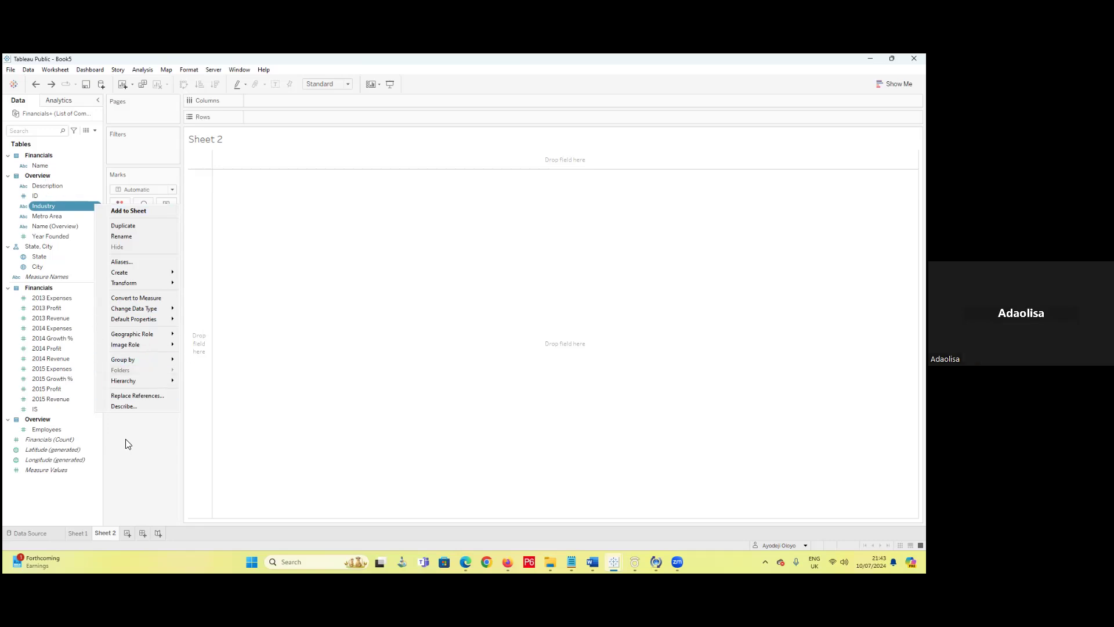
pyautogui.click(128, 444)
pyautogui.click(98, 207)
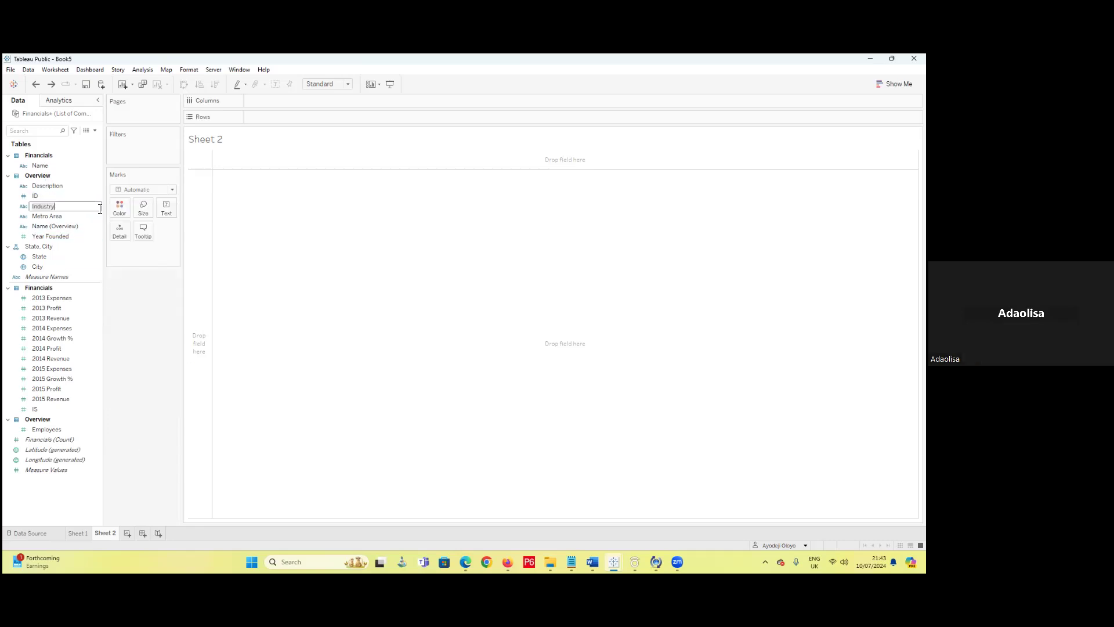
pyautogui.press('Return')
# - Create a hierarchy named Business from the Industry field and add Name (Overview) below Industry in it
pyautogui.click(98, 210)
pyautogui.moveTo(162, 384)
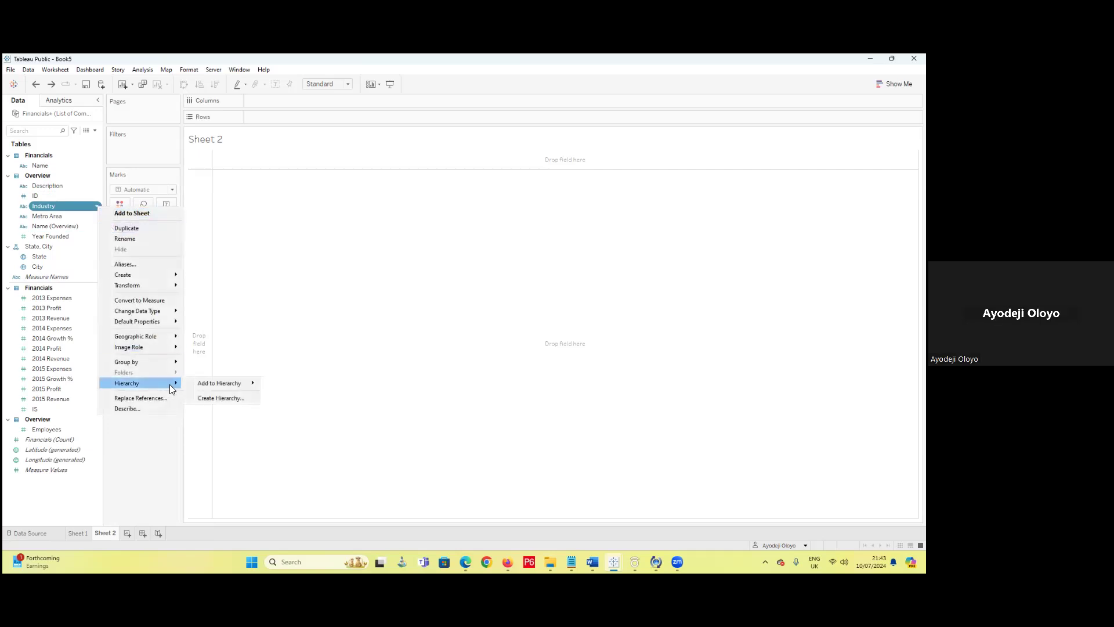
pyautogui.click(230, 398)
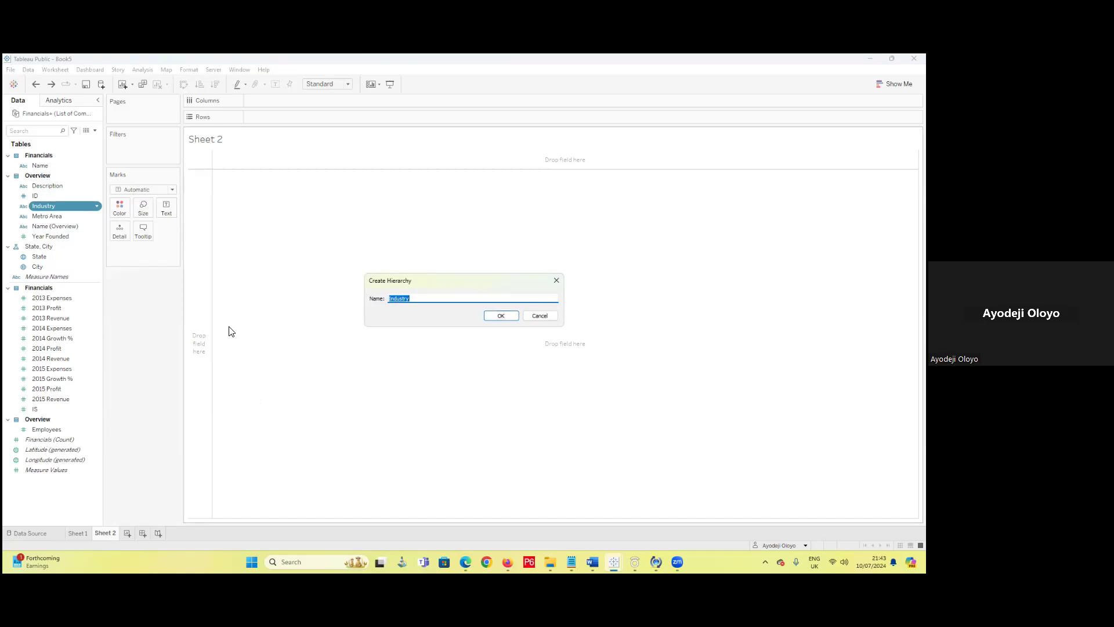
pyautogui.write('Business')
pyautogui.click(501, 316)
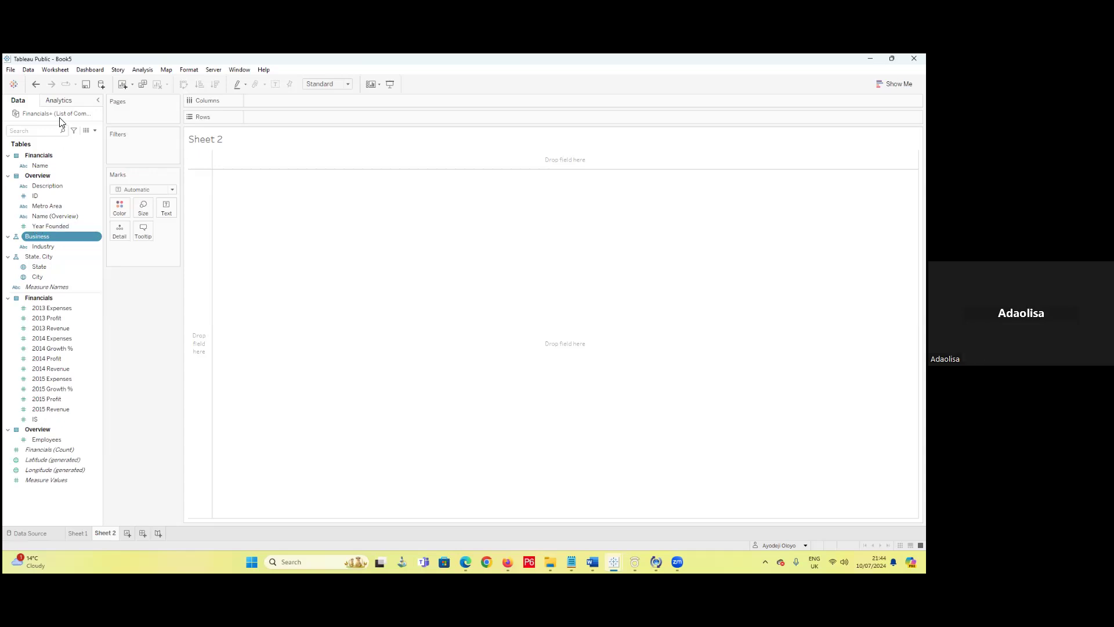
pyautogui.moveTo(40, 214); pyautogui.dragTo(64, 253)
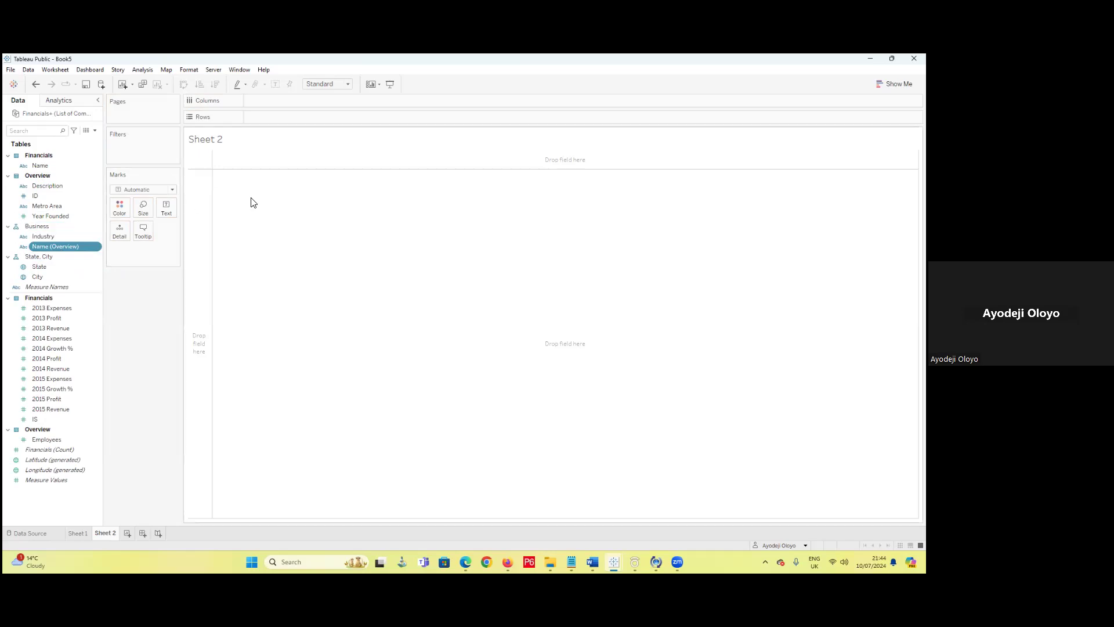
# - Chart 2013 Profit in rows against the Business hierarchy in columns, and expand Industry down to the Name (Overview) level
pyautogui.moveTo(26, 224); pyautogui.dragTo(272, 100)
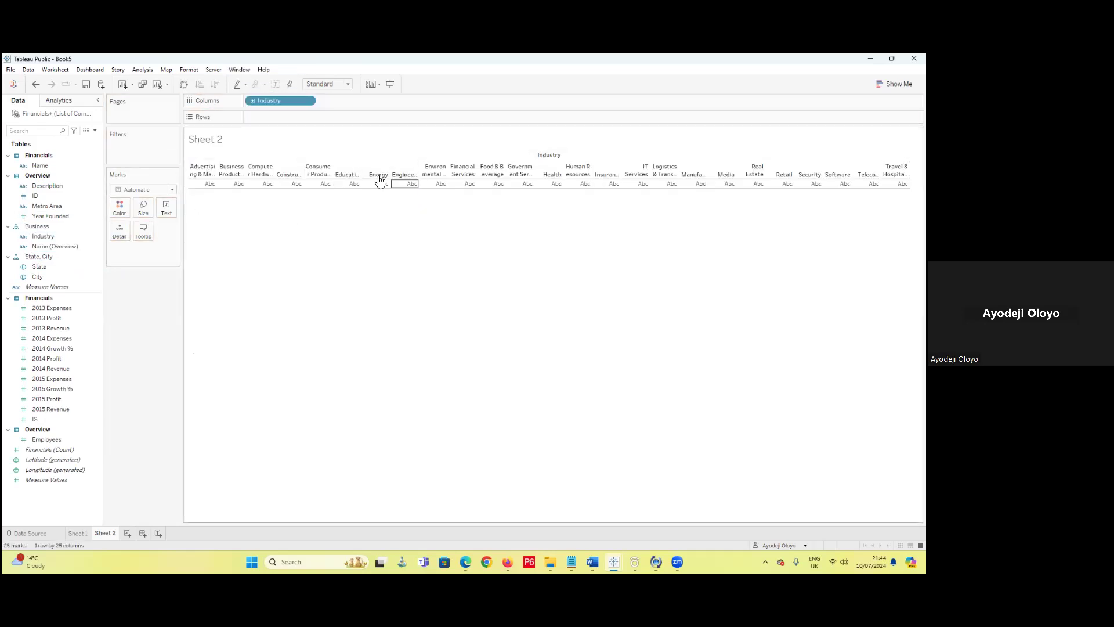
pyautogui.click(94, 359)
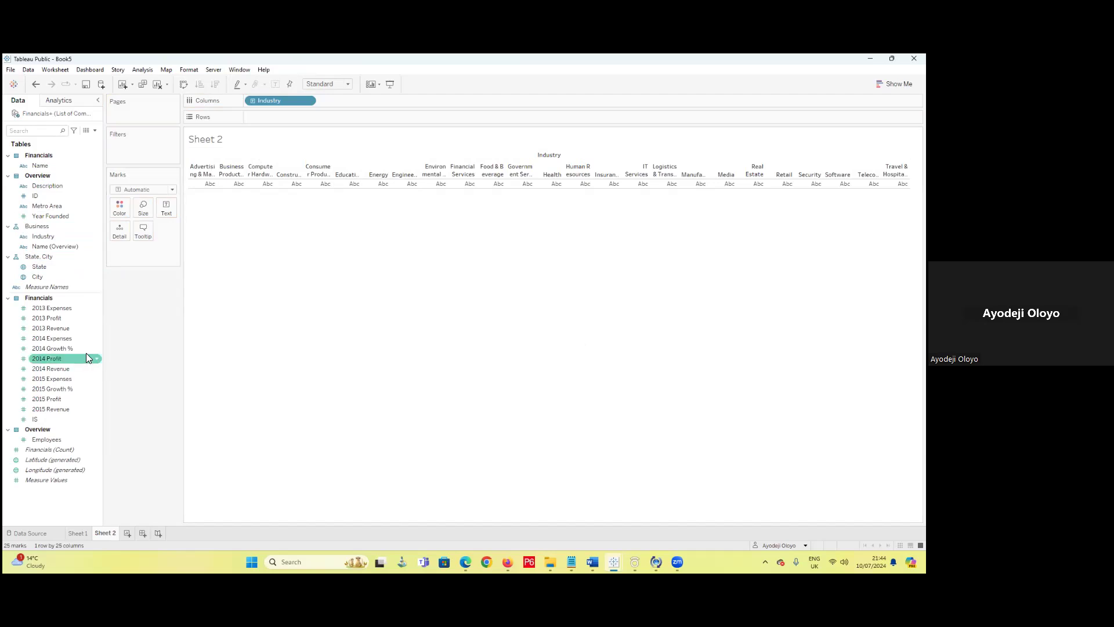
pyautogui.click(48, 317)
pyautogui.moveTo(48, 318); pyautogui.dragTo(282, 117)
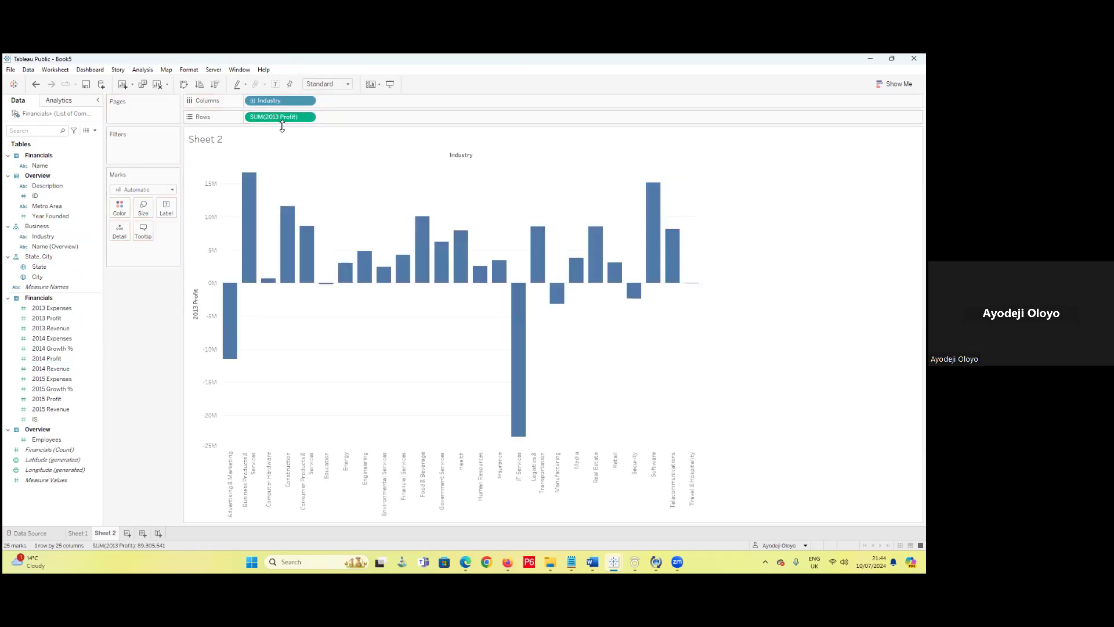
pyautogui.click(253, 101)
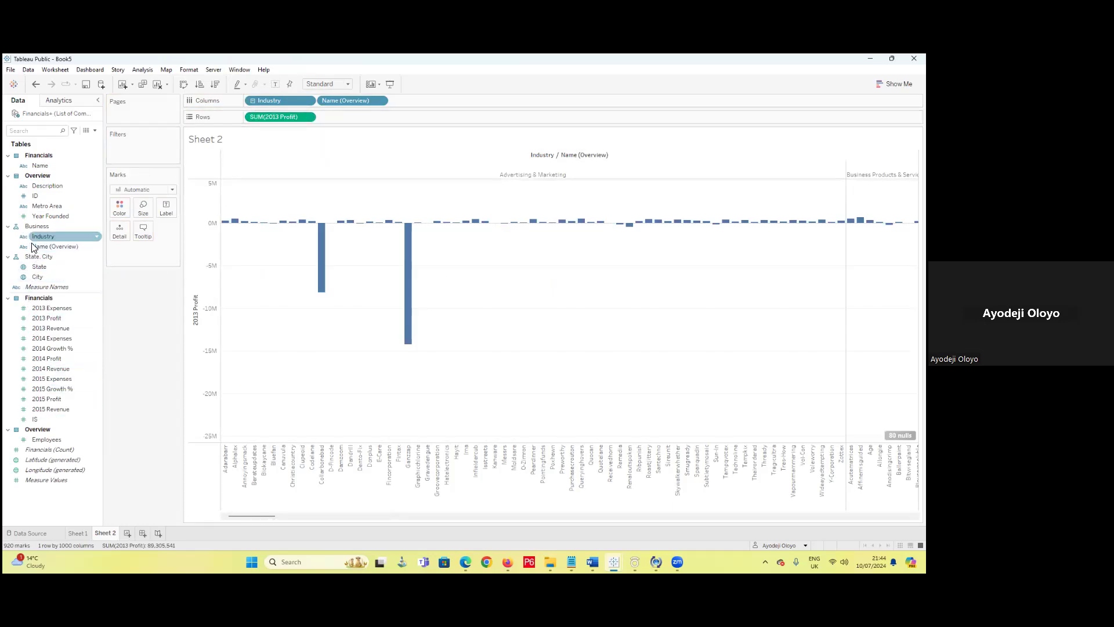
# - Filter the chart by Industry so that only Travel & Hospitality is selected
pyautogui.moveTo(33, 238); pyautogui.dragTo(123, 156)
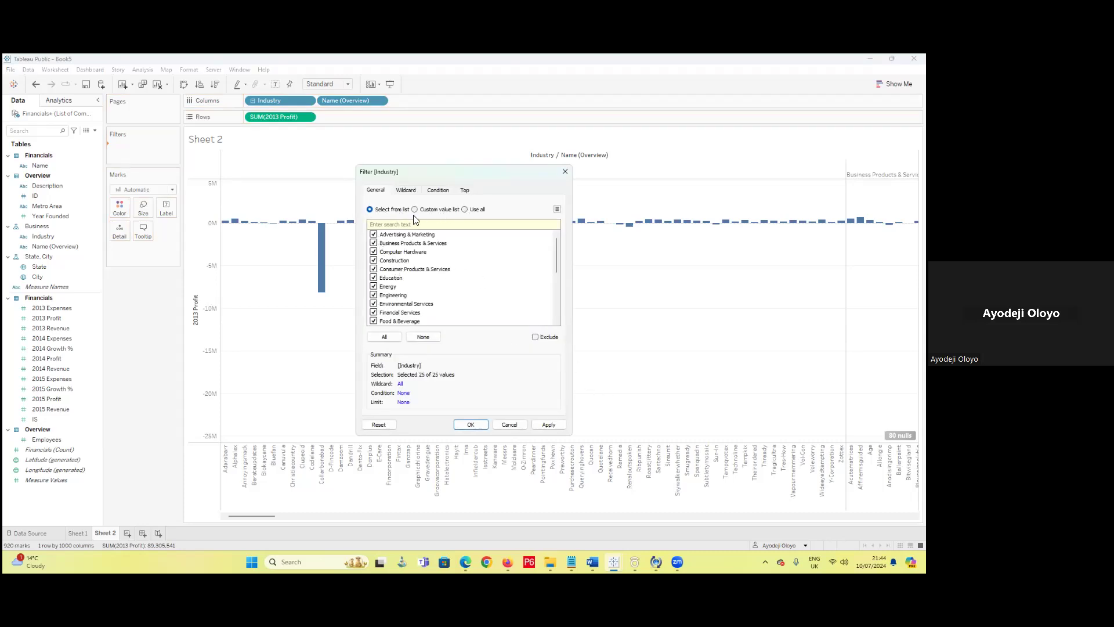
pyautogui.click(423, 337)
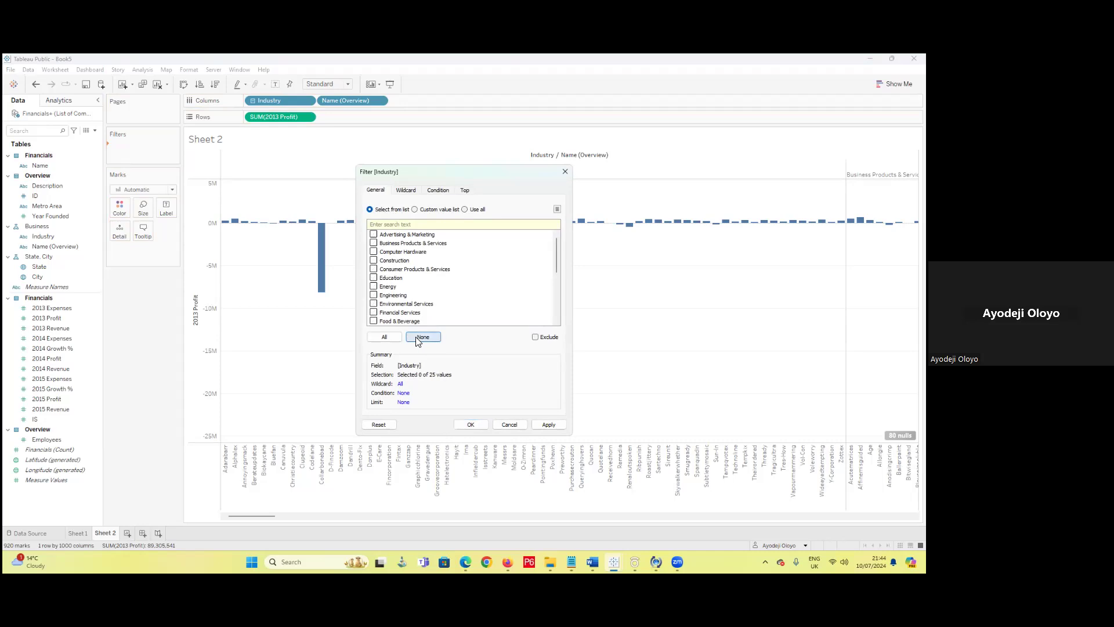
pyautogui.scroll(-5, 408, 311)
pyautogui.click(373, 321)
pyautogui.click(473, 425)
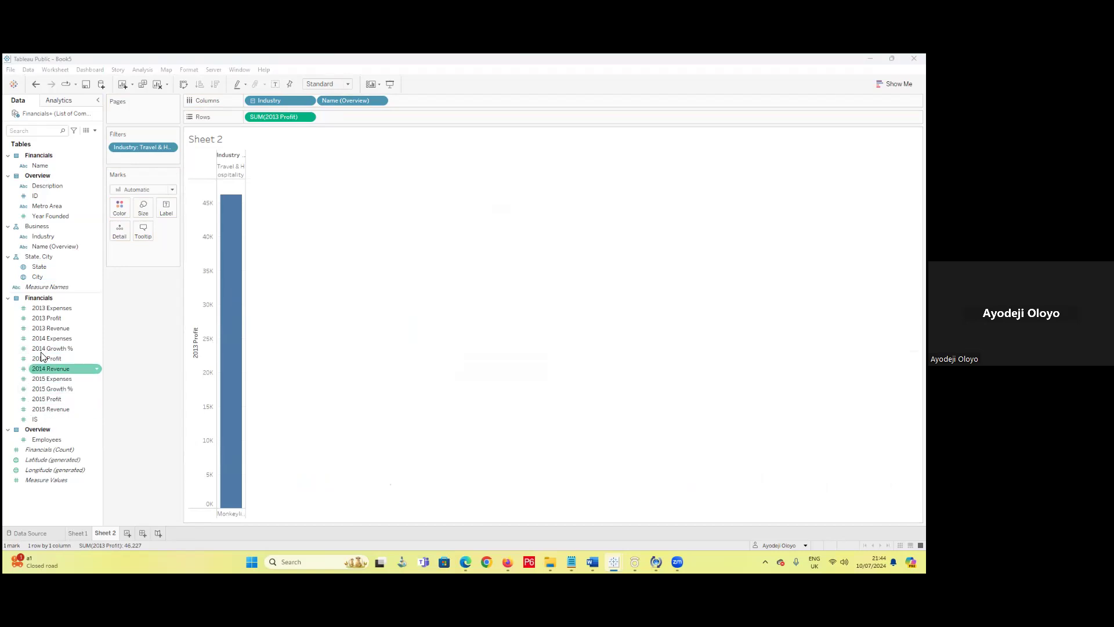
# - Replace 2013 Profit in the rows with 2014 Growth %, after briefly trying 2014 Profit
pyautogui.moveTo(44, 369); pyautogui.dragTo(365, 122)
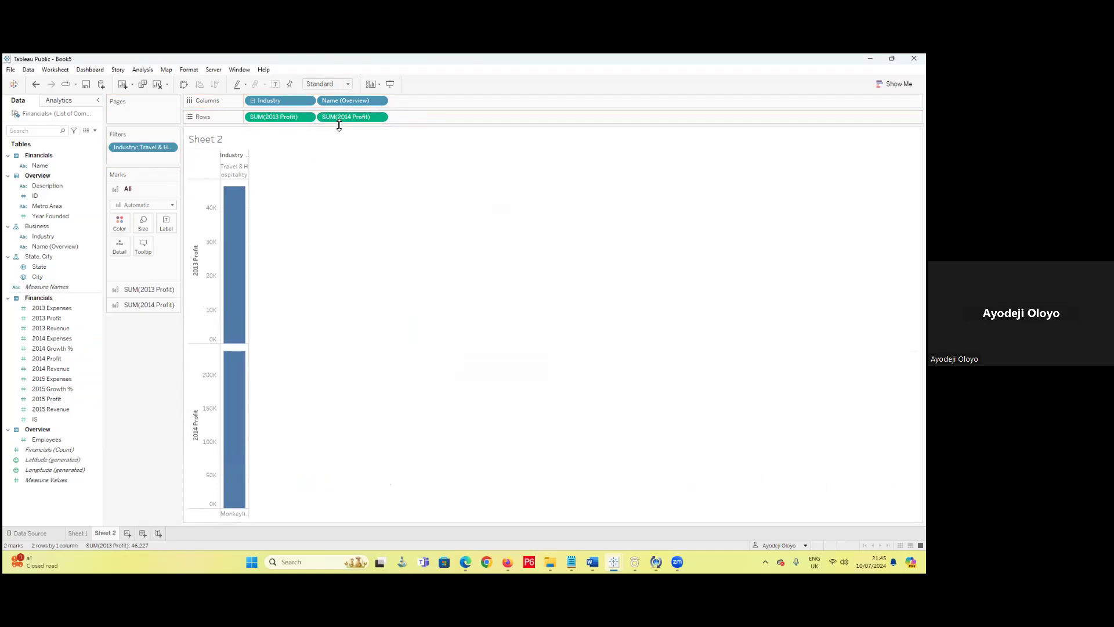
pyautogui.moveTo(345, 114); pyautogui.dragTo(112, 302)
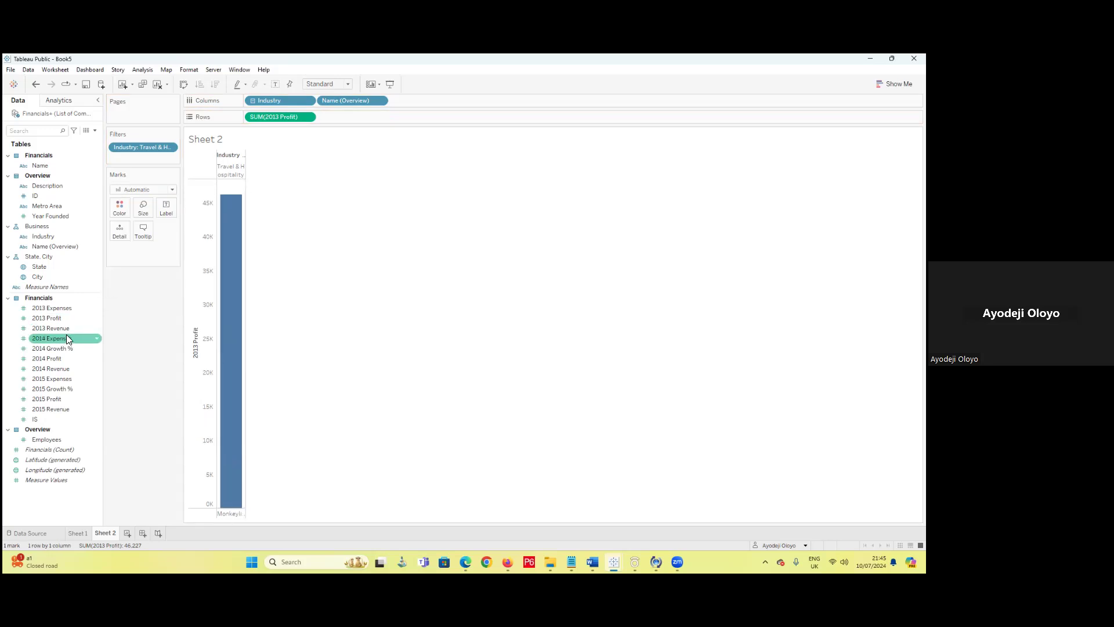
pyautogui.moveTo(64, 347); pyautogui.dragTo(365, 123)
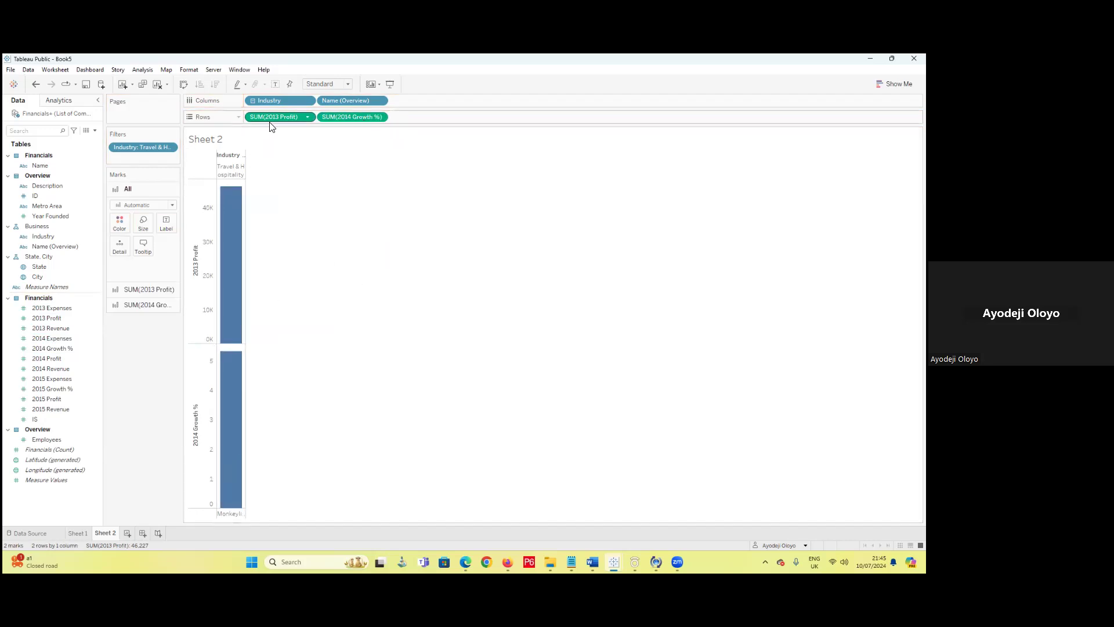
pyautogui.moveTo(280, 117); pyautogui.dragTo(128, 418)
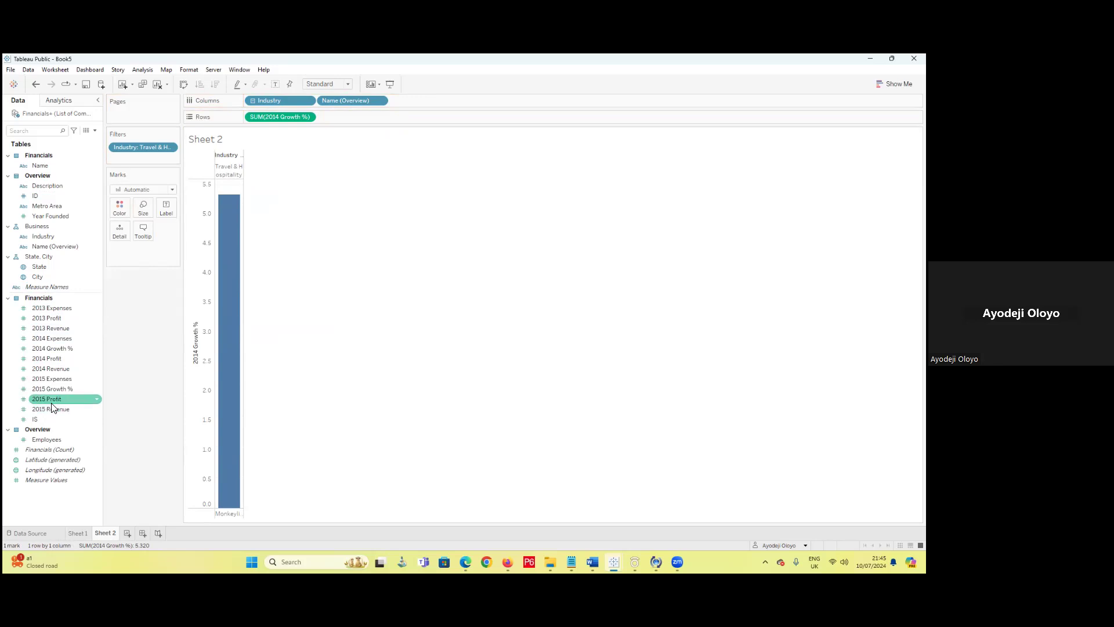
# - Add 2015 Growth % to the rows beside 2014 Growth % and combine the two measures as a dual axis
pyautogui.moveTo(52, 399); pyautogui.dragTo(359, 123)
pyautogui.moveTo(225, 358)
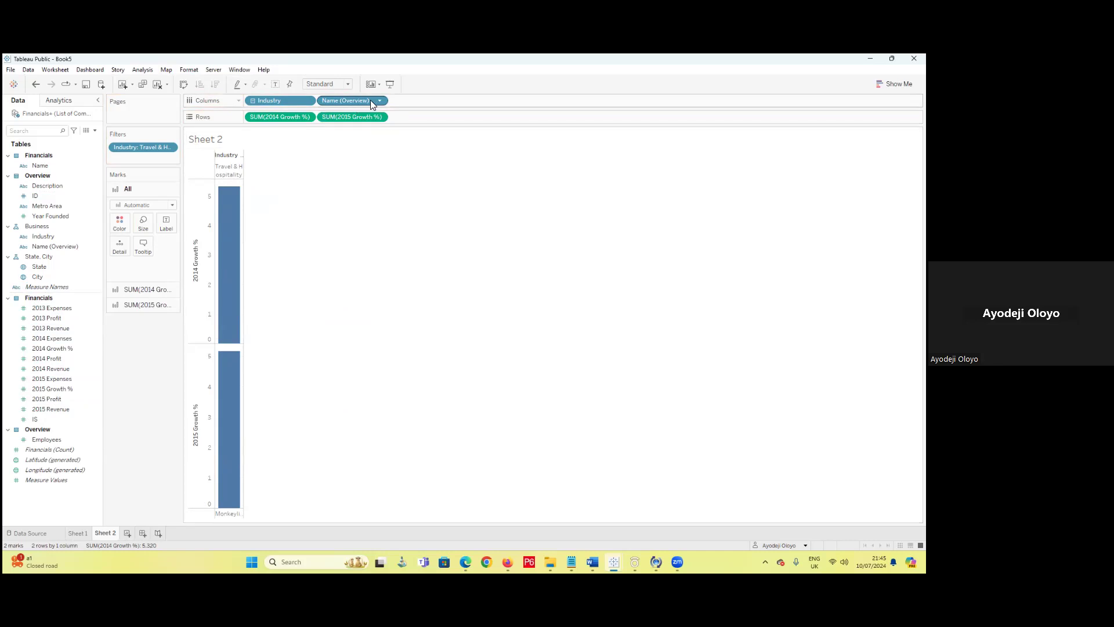
pyautogui.click(377, 118)
pyautogui.click(381, 117)
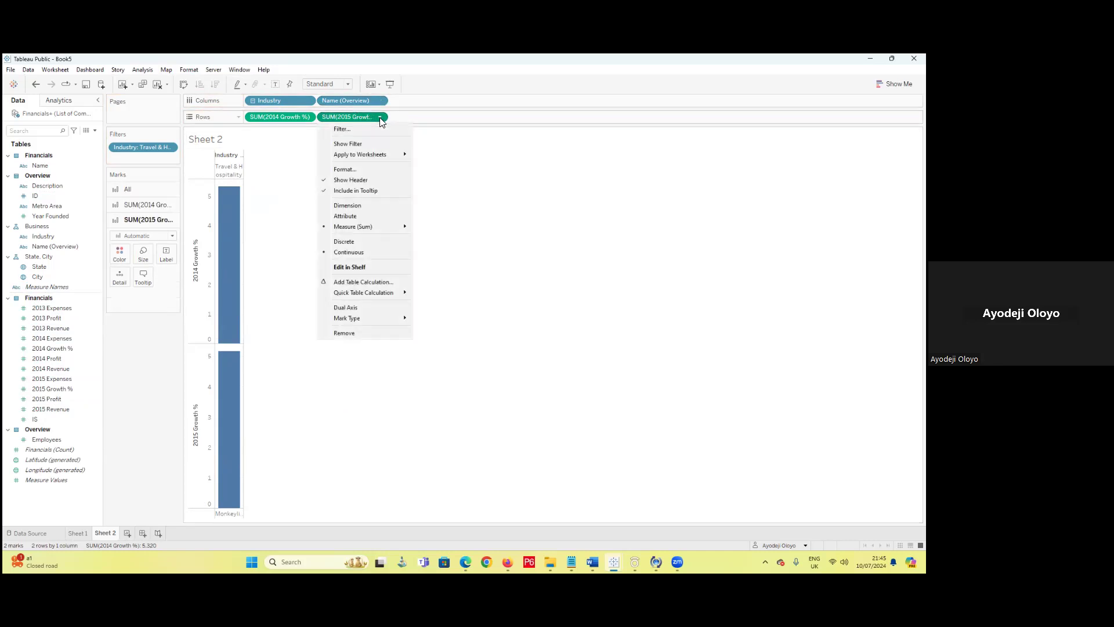
pyautogui.click(367, 308)
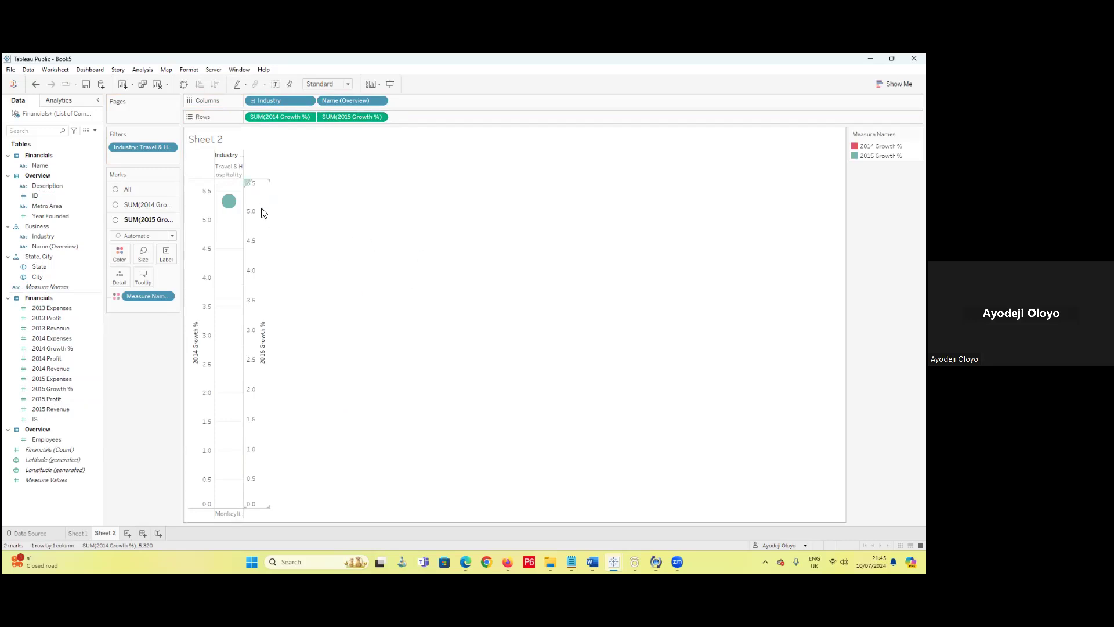
# - Set the mark type of 2014 Growth % to Bar
pyautogui.click(141, 206)
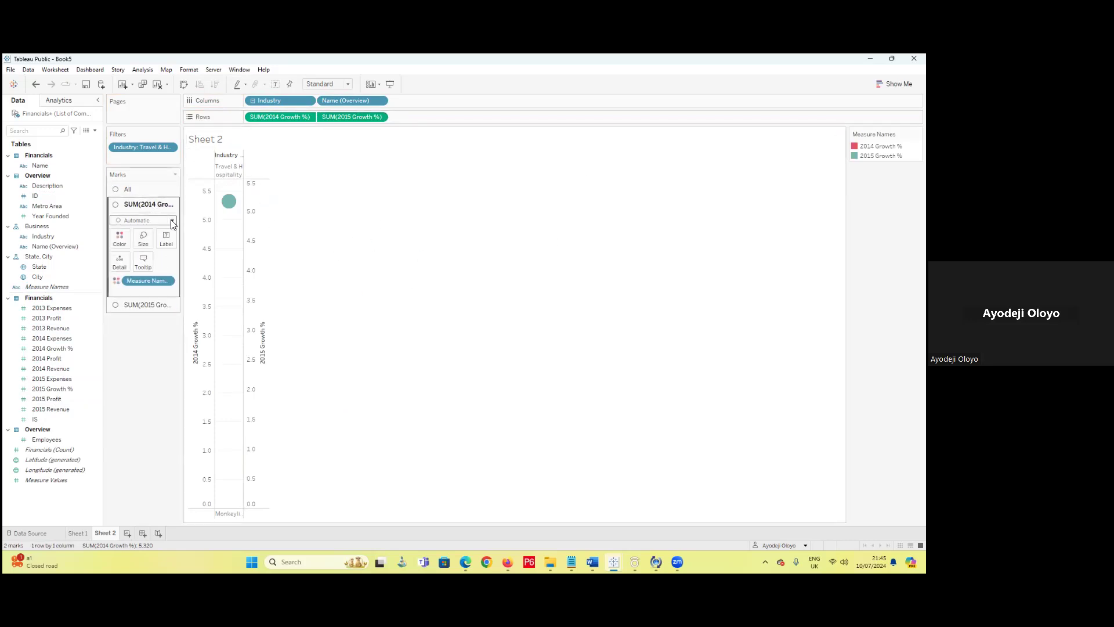
pyautogui.click(166, 220)
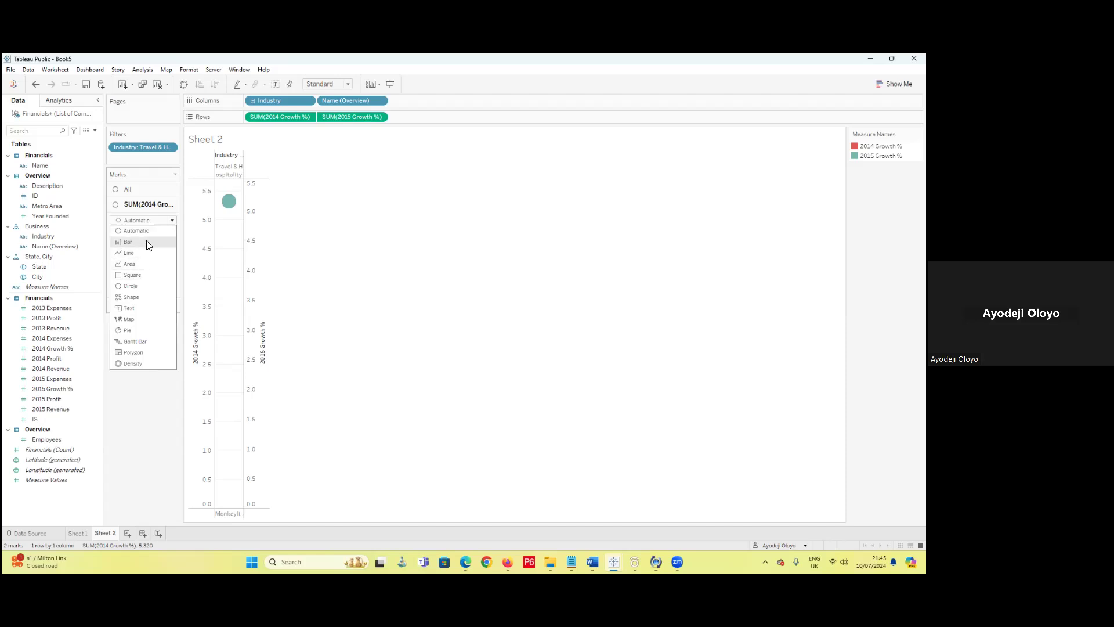
pyautogui.click(146, 242)
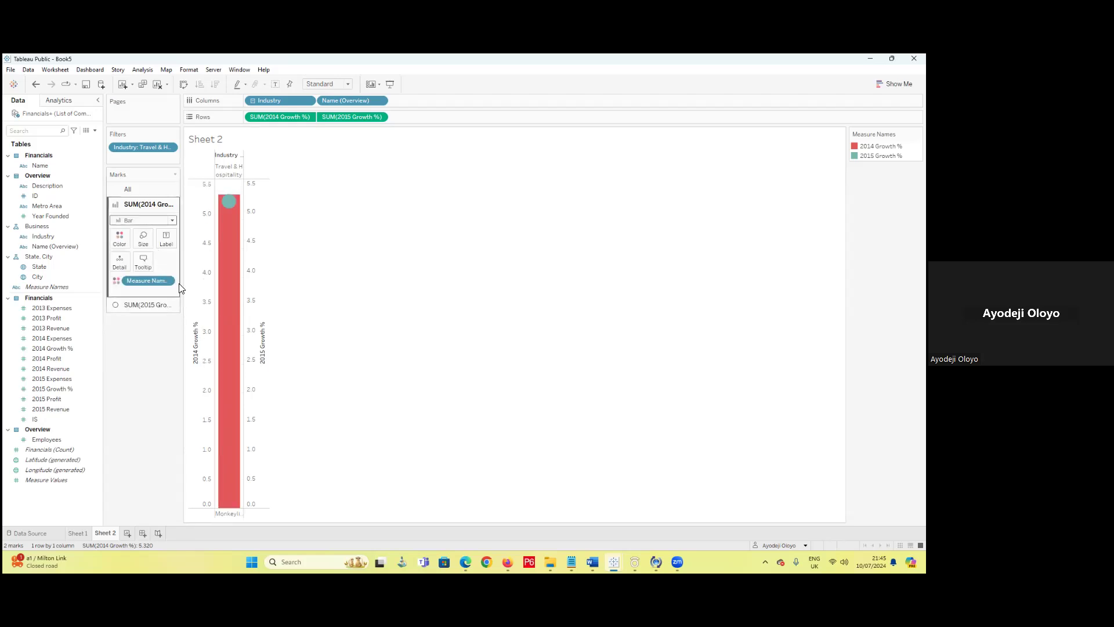
# - Display 2015 Growth % as a Shape mark using the asterisk, and reduce the size of that mark
pyautogui.click(148, 305)
pyautogui.click(172, 237)
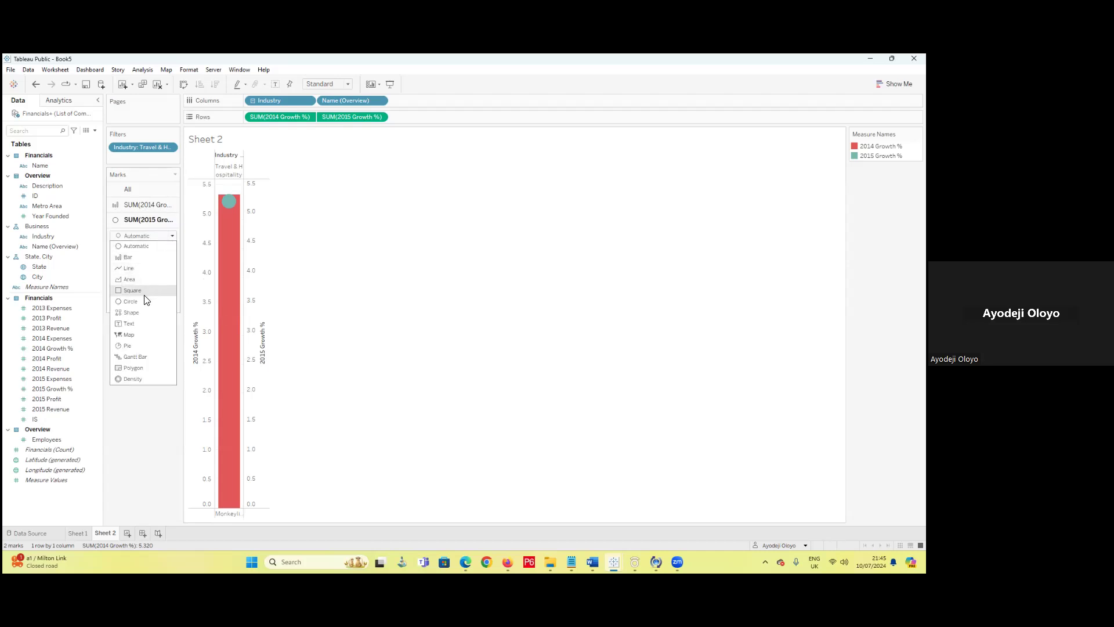
pyautogui.click(139, 314)
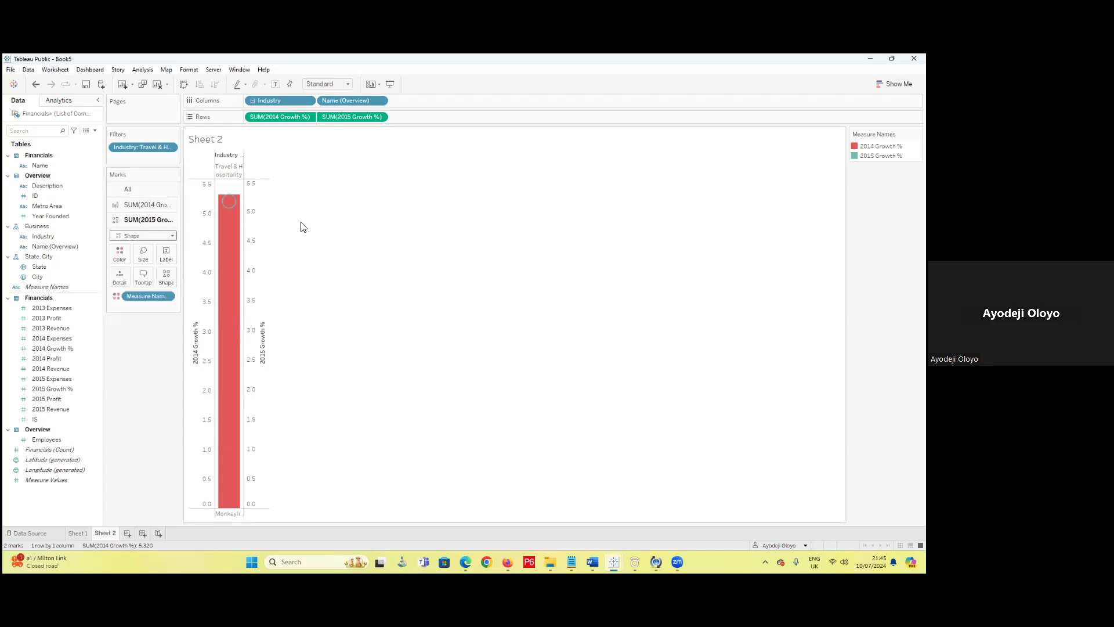
pyautogui.click(167, 278)
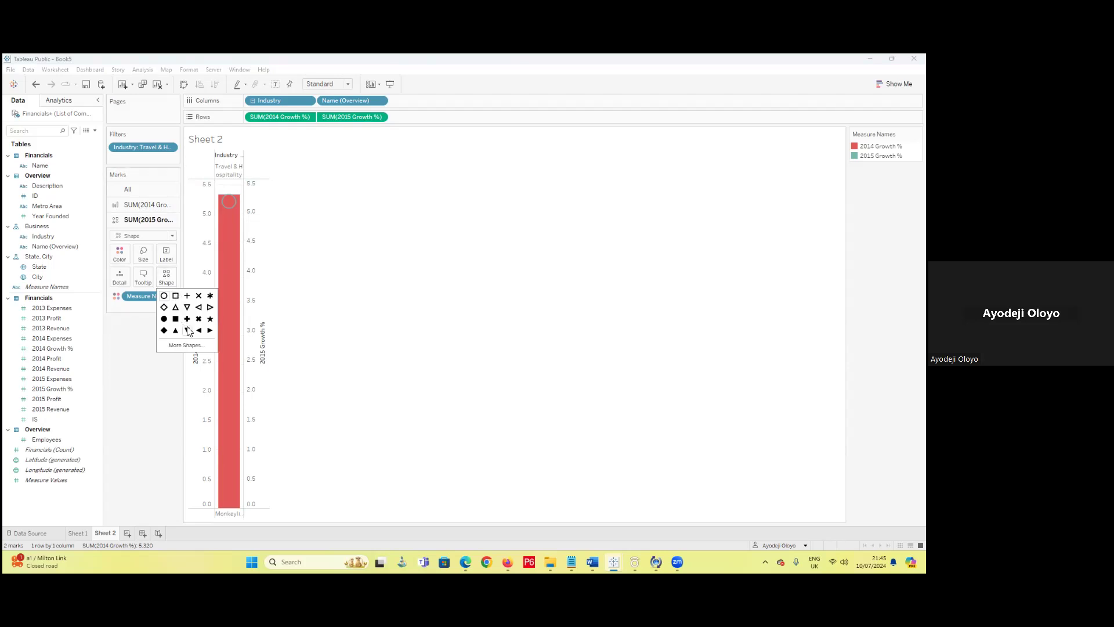
pyautogui.click(210, 296)
pyautogui.click(124, 275)
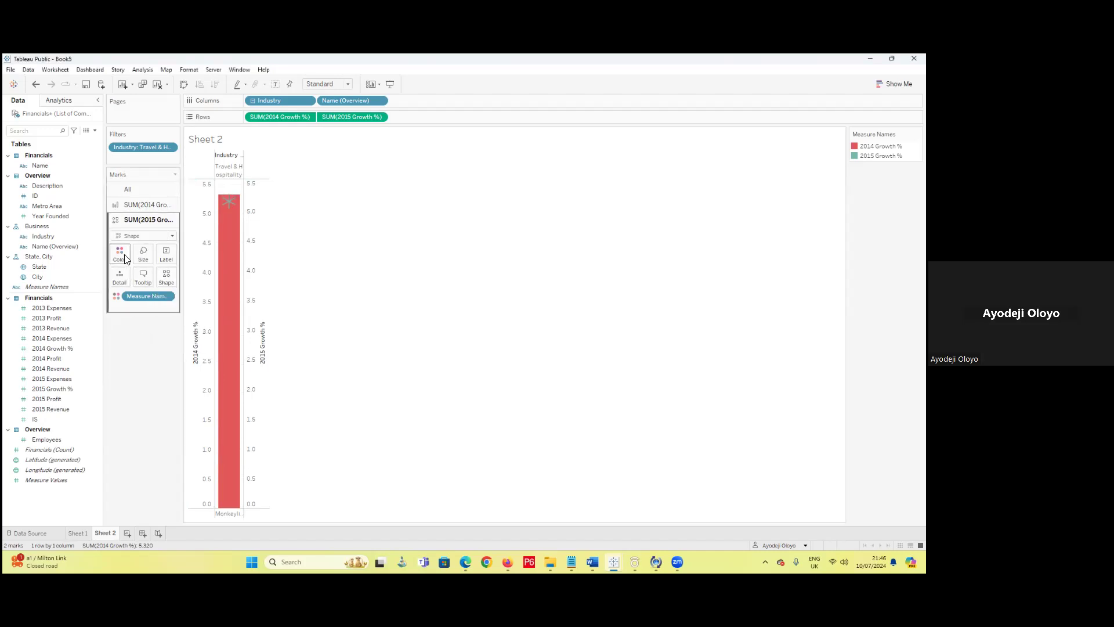
pyautogui.click(143, 255)
pyautogui.moveTo(160, 277); pyautogui.dragTo(149, 283)
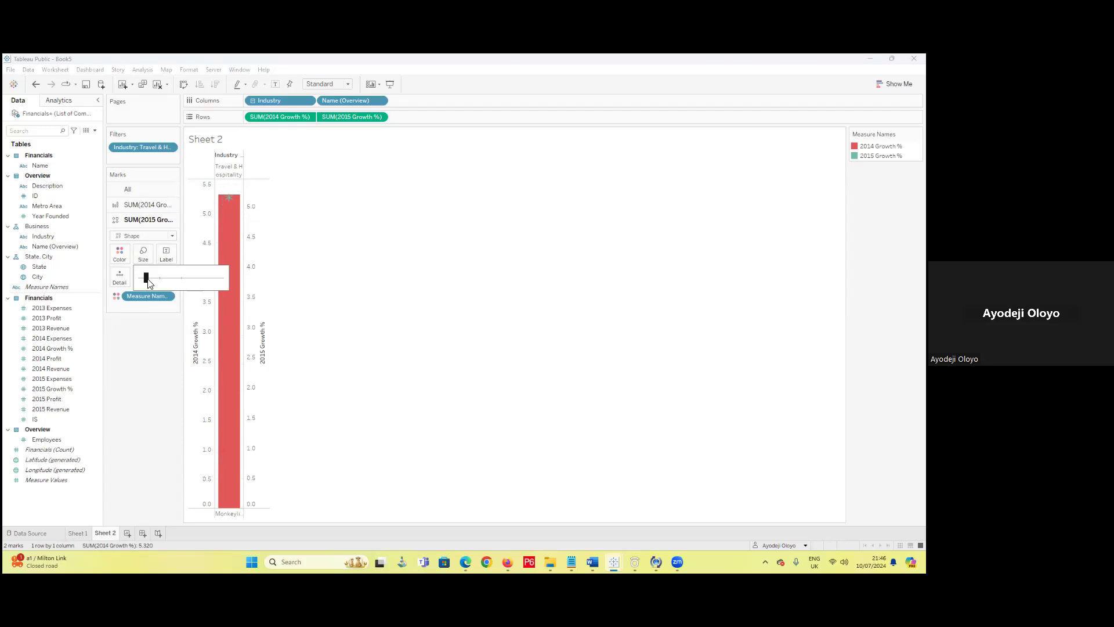
# - Synchronize the 2015 Growth % axis with the 2014 Growth % axis and clear the axis selection
pyautogui.rightClick(261, 327)
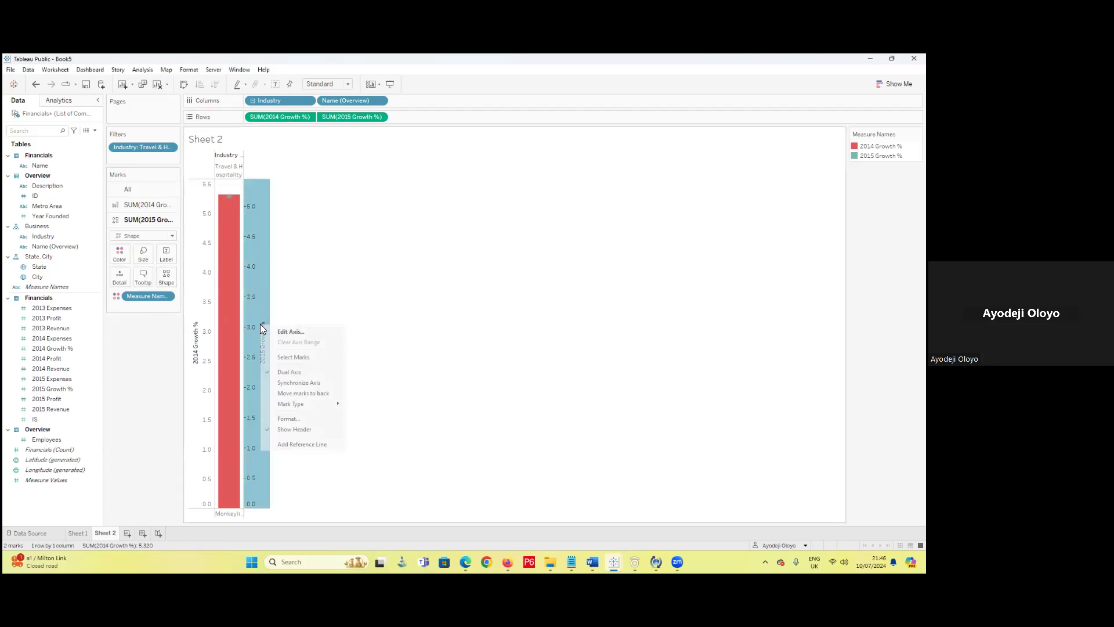
pyautogui.click(300, 382)
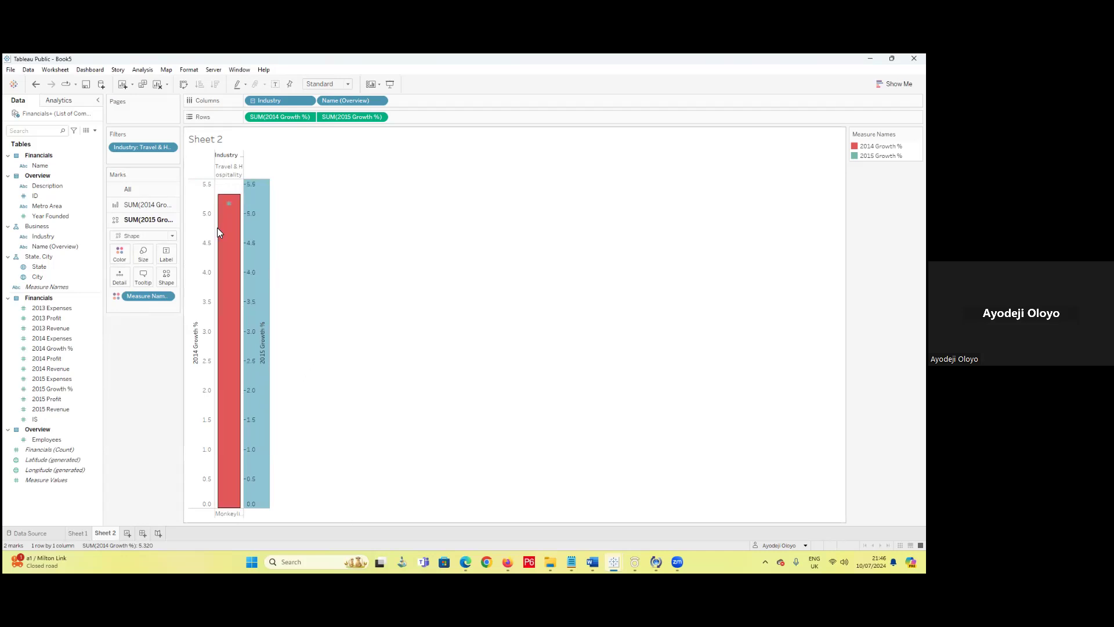
pyautogui.click(383, 243)
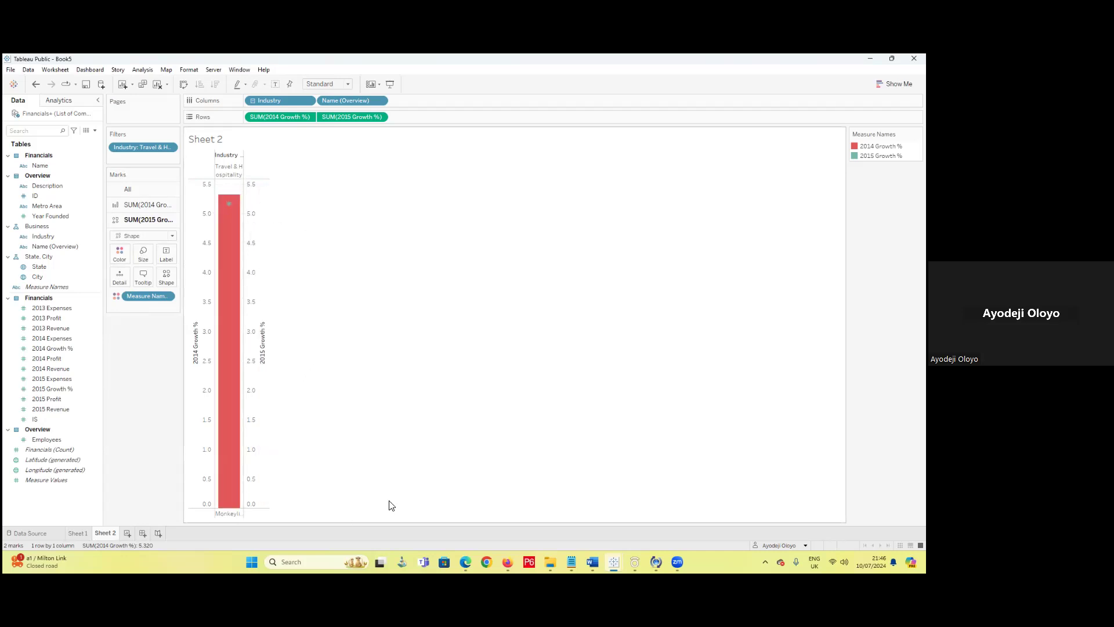
# - Inspect the 2014 Growth % bar and the 2015 Growth % mark for the Travel & Hospitality company
pyautogui.click(152, 219)
pyautogui.click(155, 205)
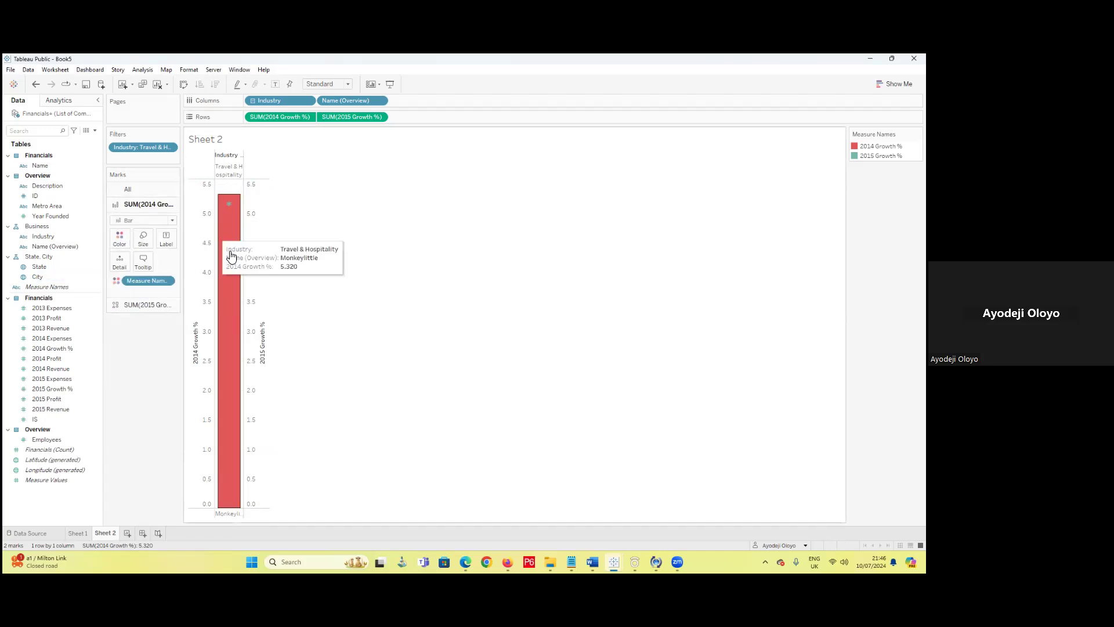
pyautogui.moveTo(229, 210)
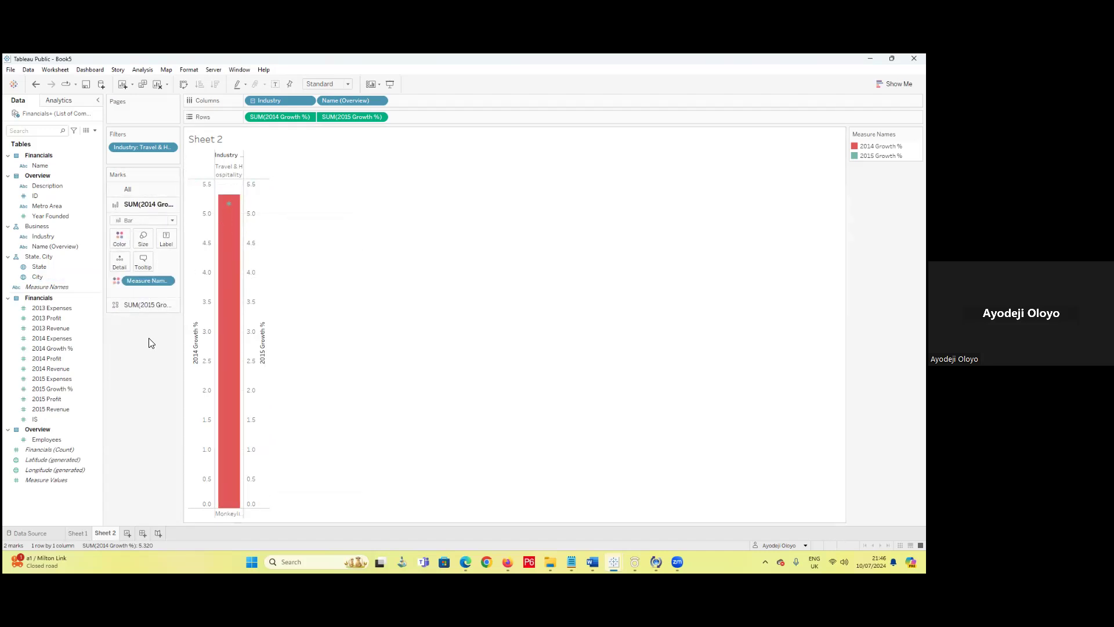
pyautogui.click(149, 304)
pyautogui.moveTo(227, 208)
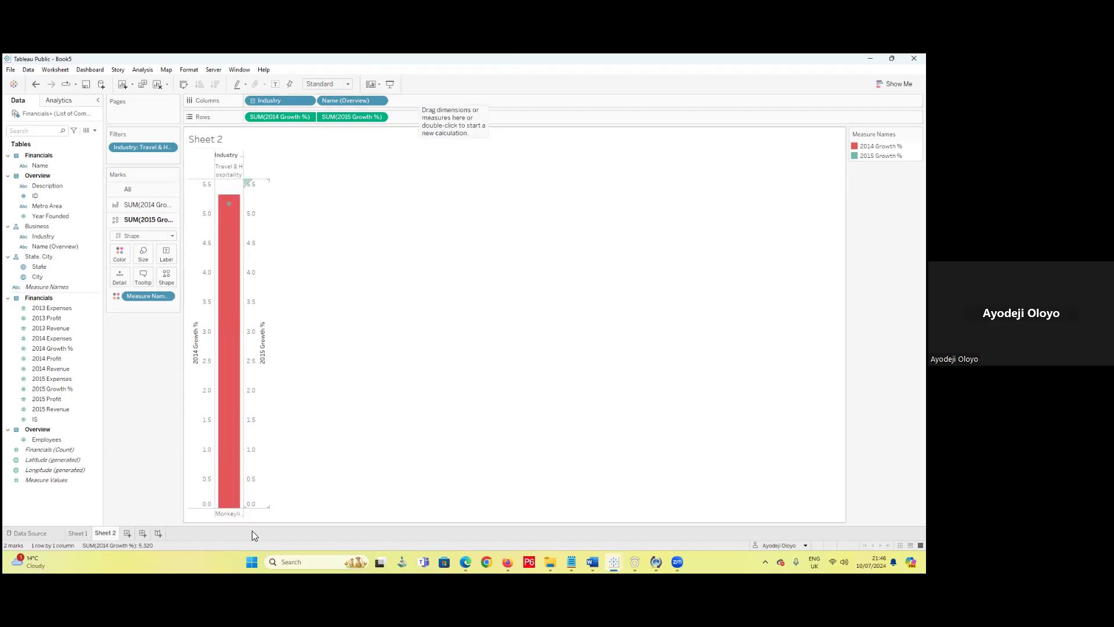
# - Duplicate Sheet 2 and replace the copy's two growth measures with 2014 Expenses and 2015 Expenses
pyautogui.moveTo(118, 532); pyautogui.dragTo(146, 531)
pyautogui.rightClick(102, 538)
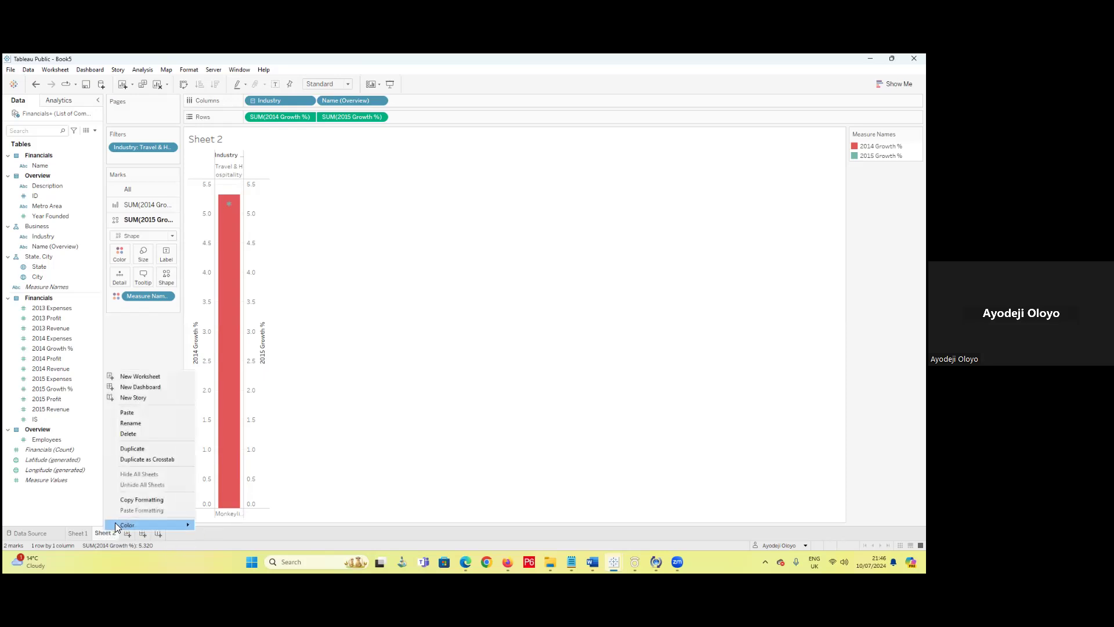
pyautogui.click(138, 451)
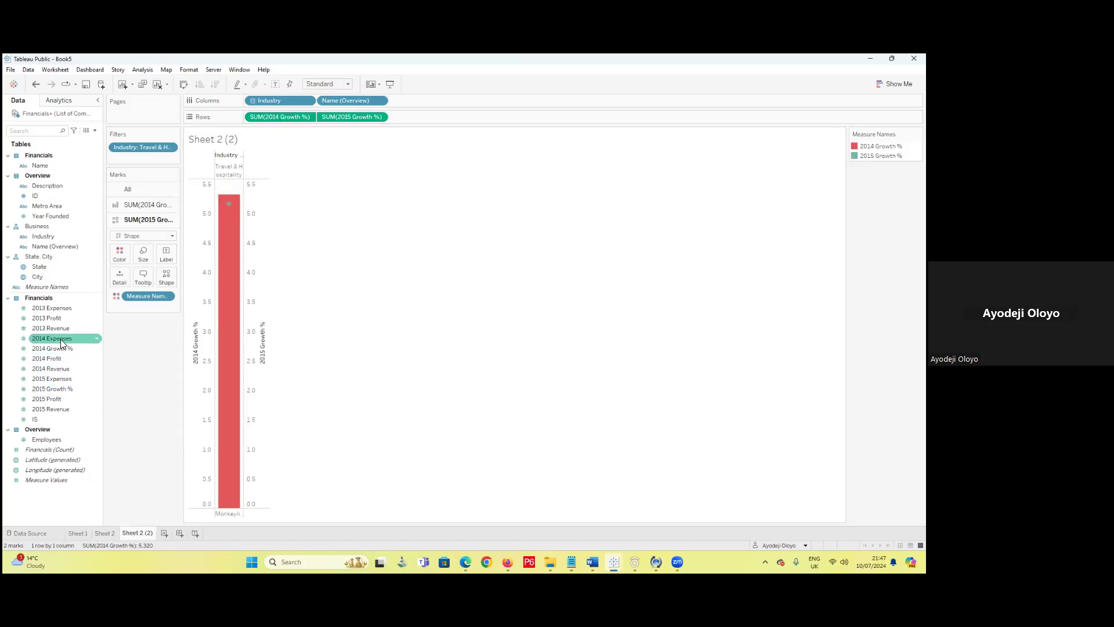
pyautogui.moveTo(60, 339); pyautogui.dragTo(276, 115)
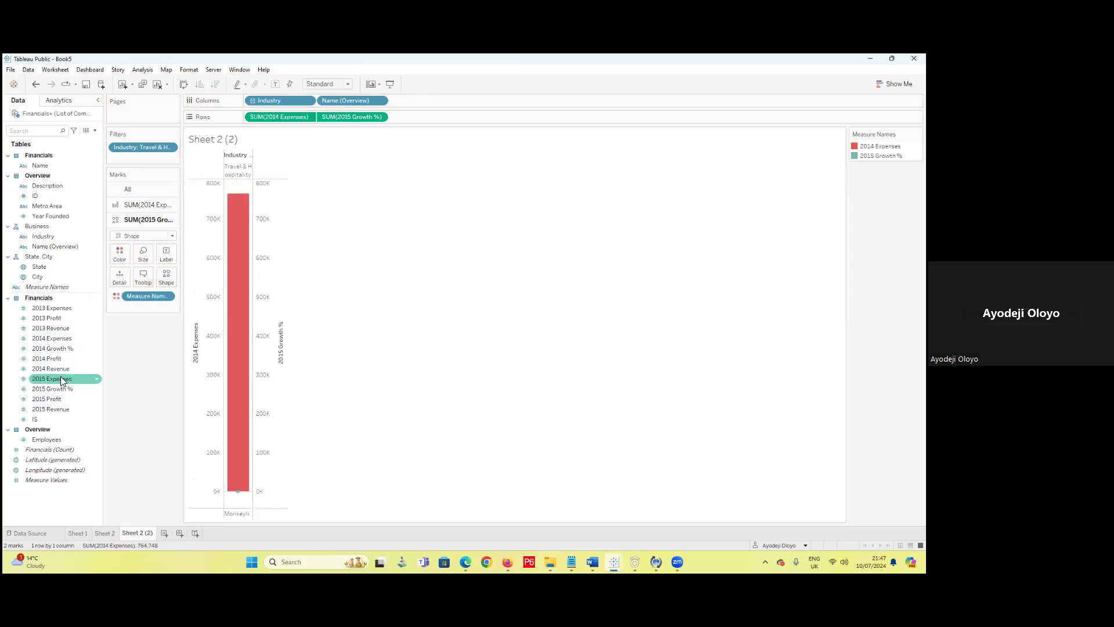
pyautogui.moveTo(59, 378); pyautogui.dragTo(354, 118)
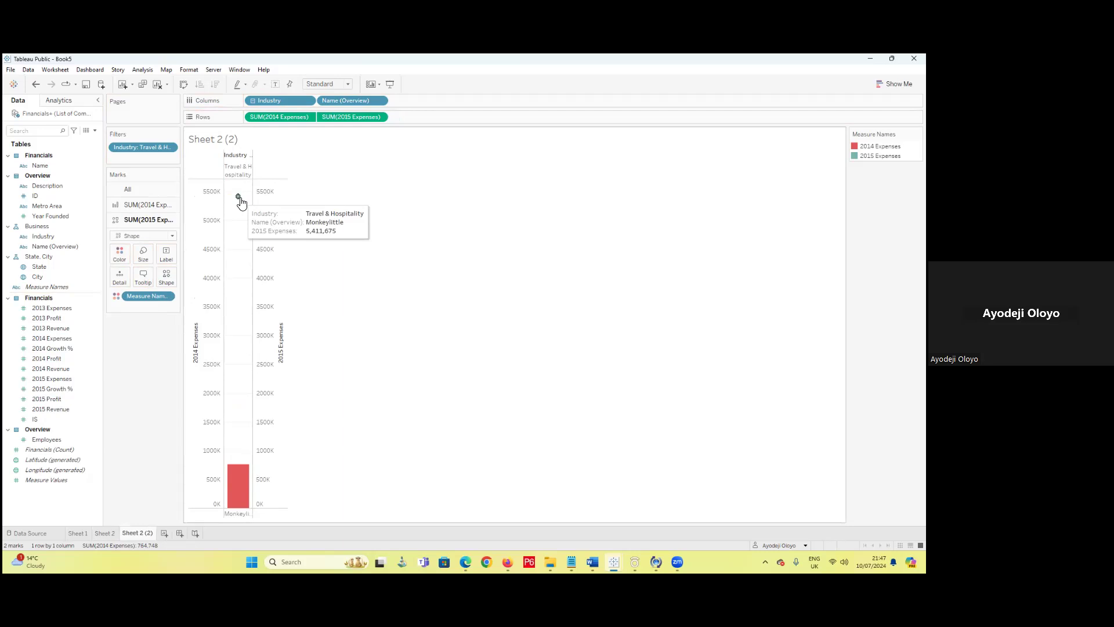
# - Check the 2015 Expenses axis options and inspect the 2014 and 2015 expense marks for the Travel & Hospitality company
pyautogui.rightClick(271, 306)
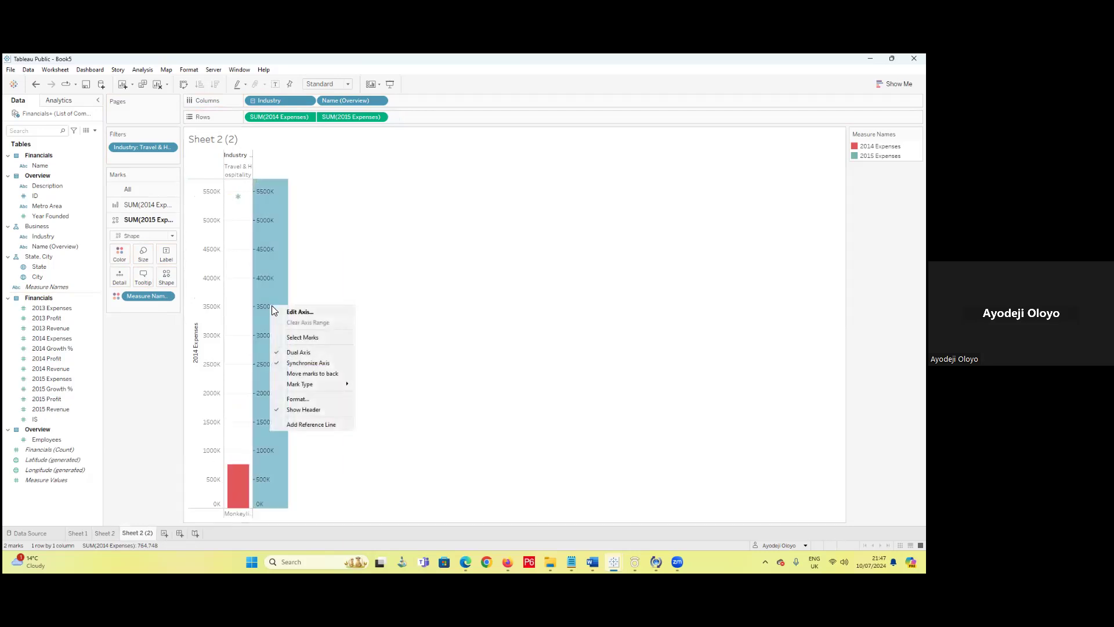
pyautogui.click(304, 484)
pyautogui.moveTo(241, 202)
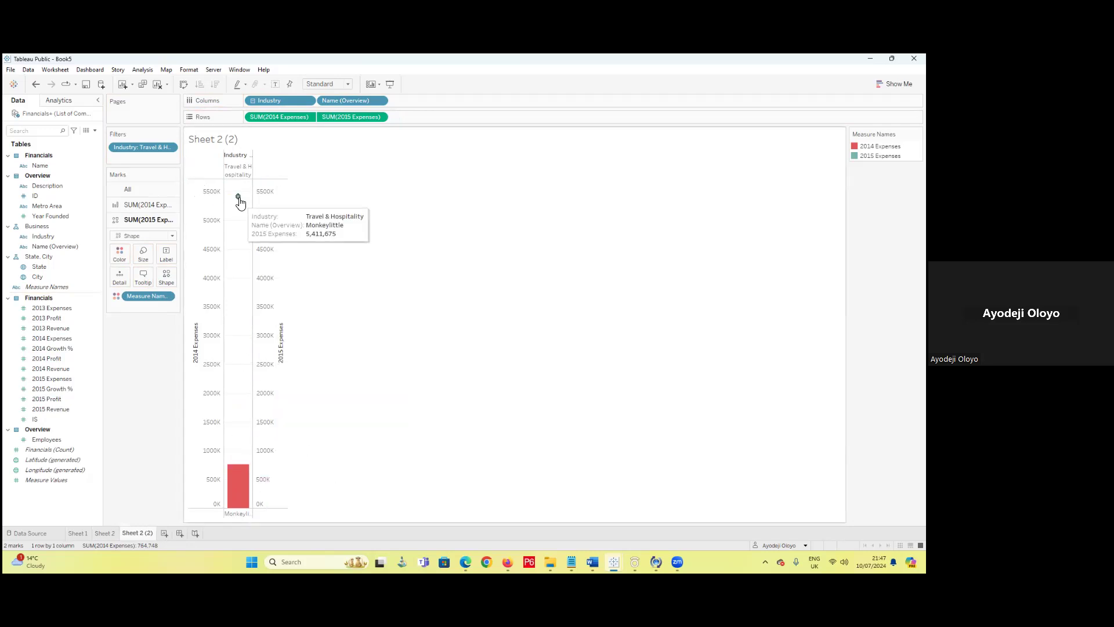
pyautogui.moveTo(241, 481)
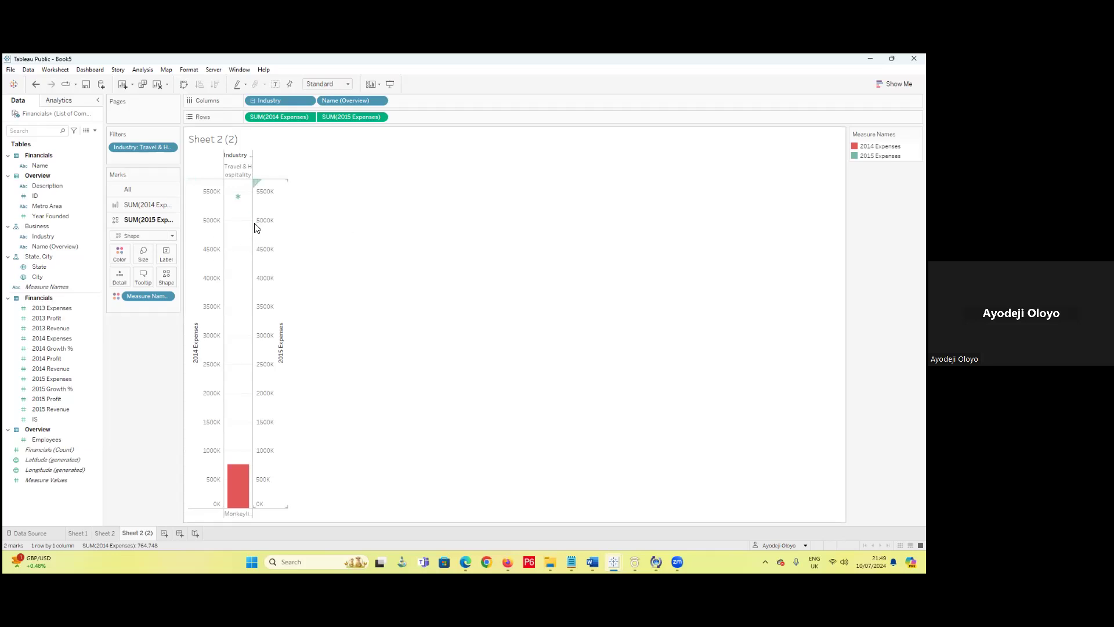
pyautogui.moveTo(238, 200)
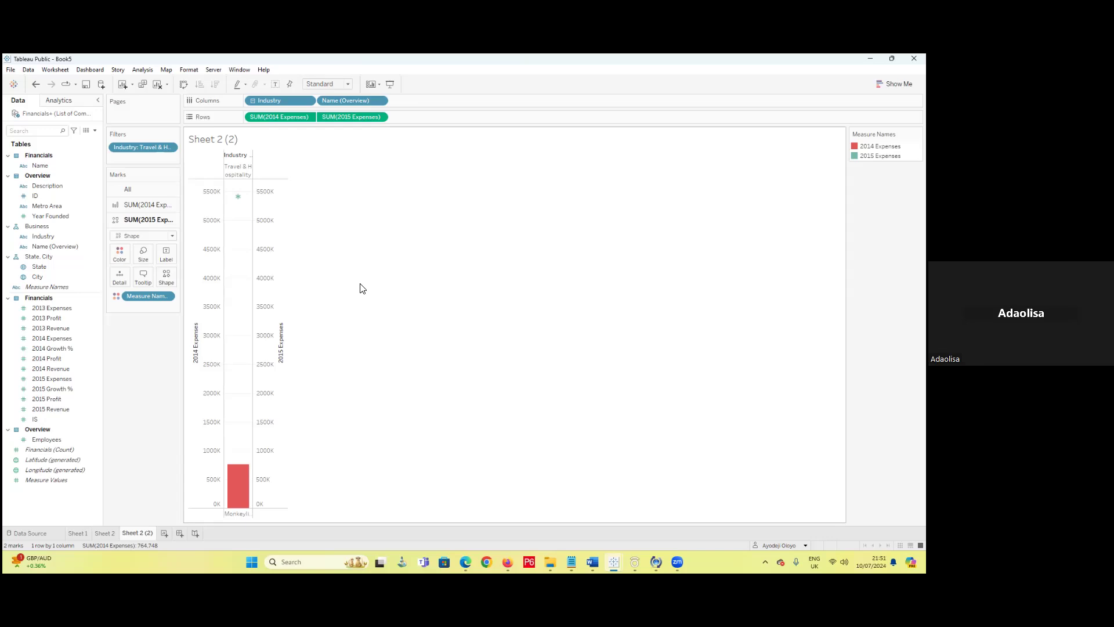
pyautogui.rightClick(138, 145)
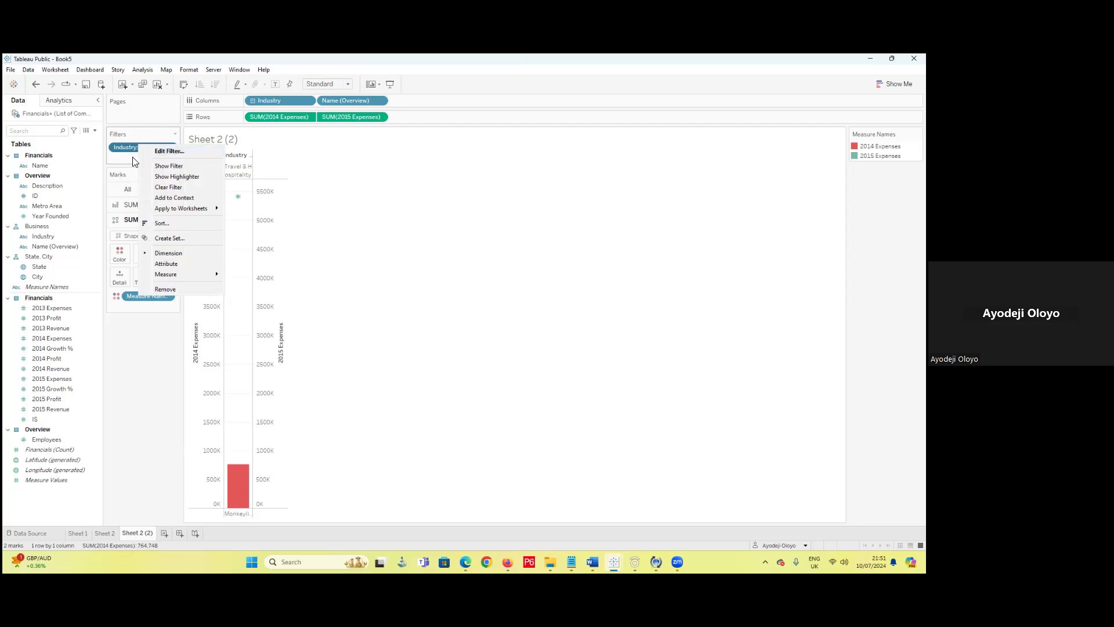
pyautogui.click(201, 152)
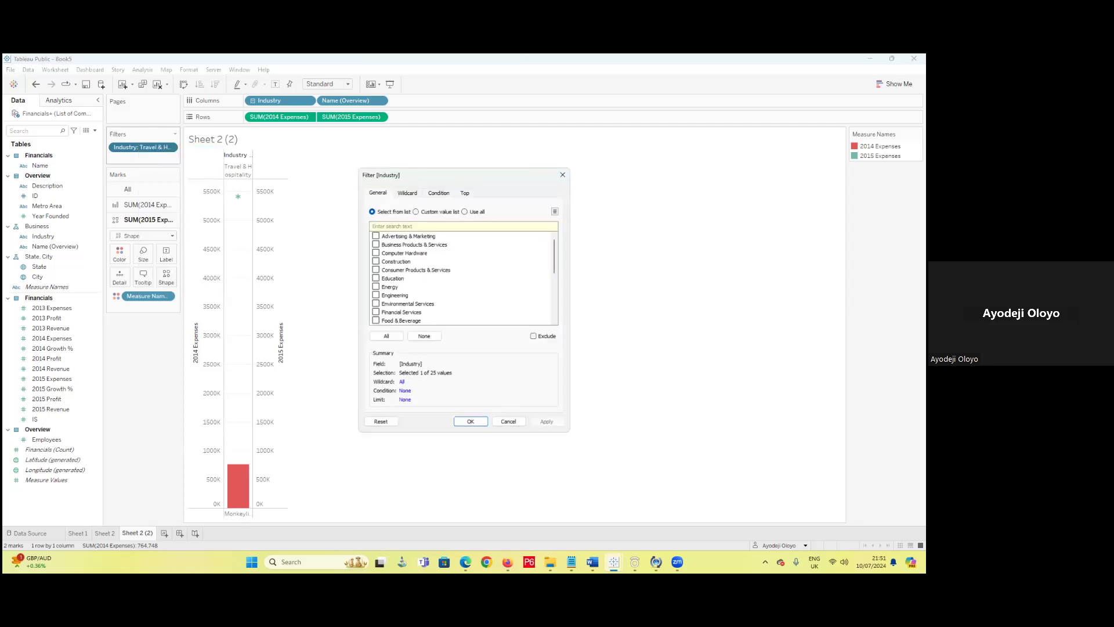
pyautogui.click(563, 175)
# - Show the Industry filter on the sheet, clear its selections and include only Retail
pyautogui.rightClick(154, 150)
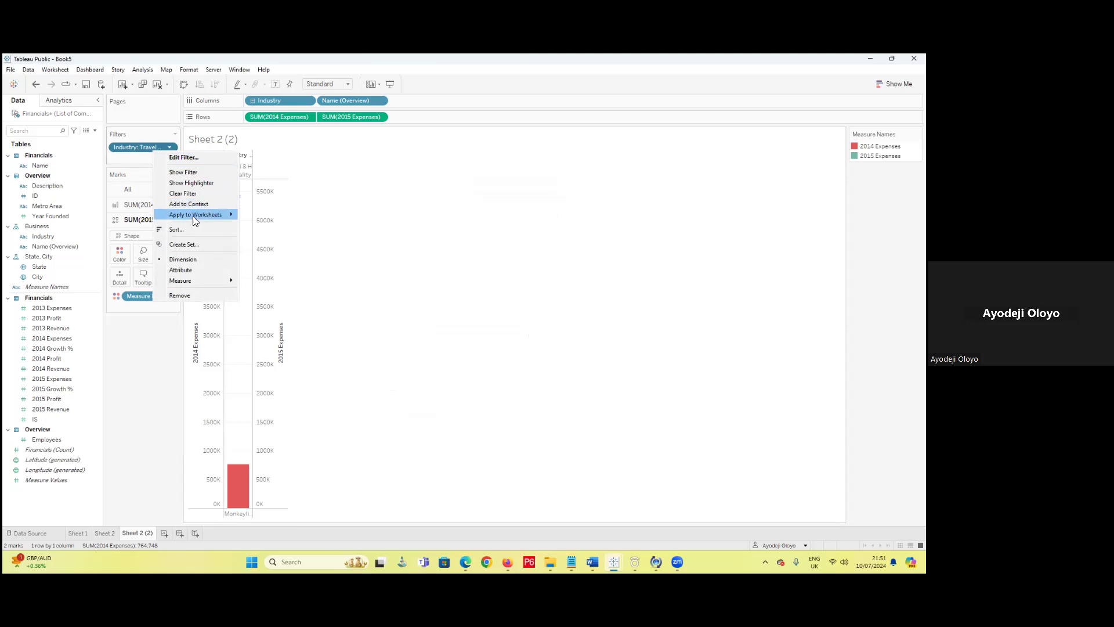
pyautogui.click(196, 173)
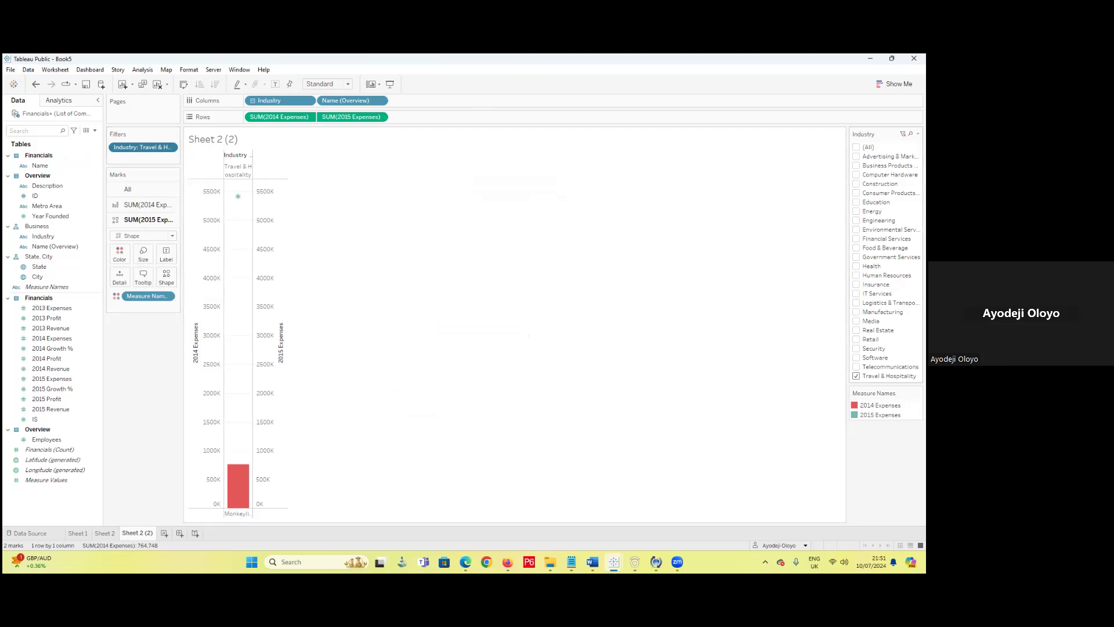
pyautogui.click(903, 134)
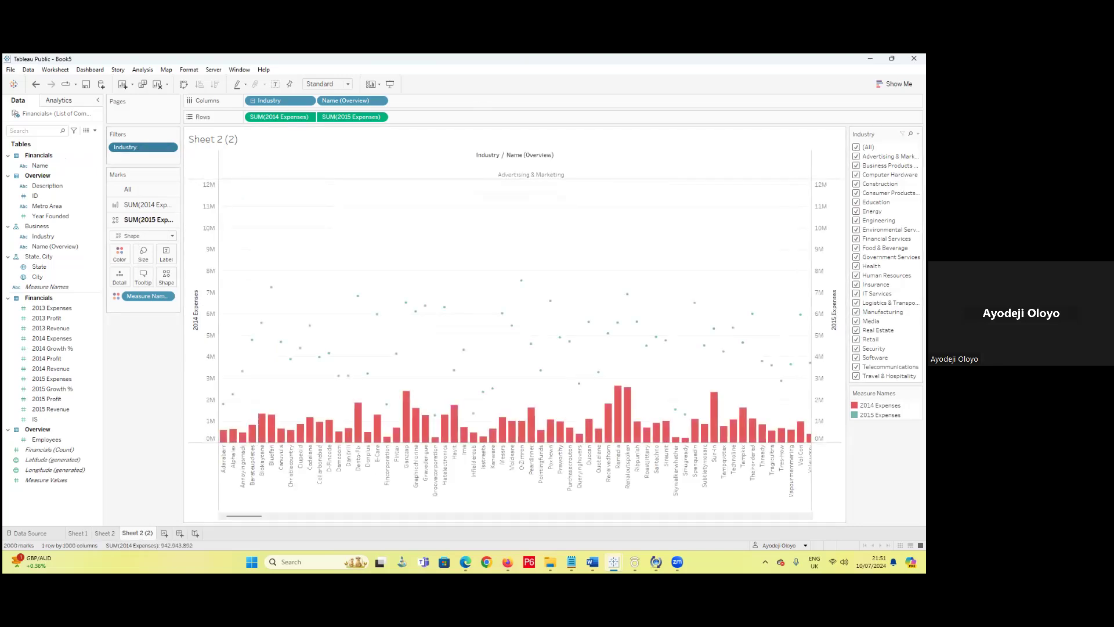
pyautogui.click(856, 147)
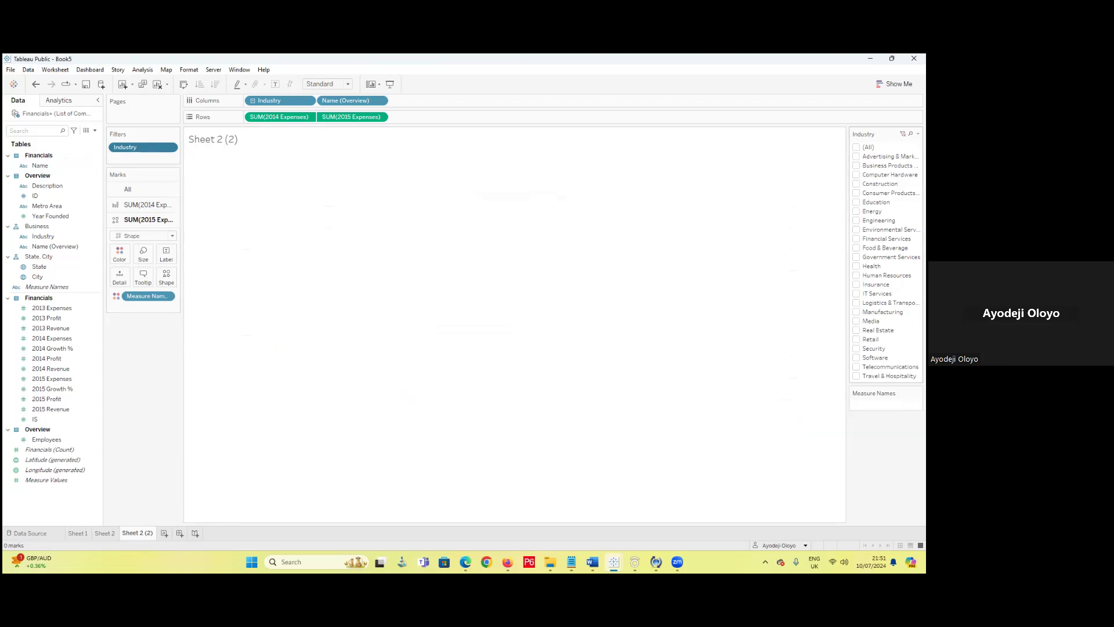
pyautogui.click(856, 339)
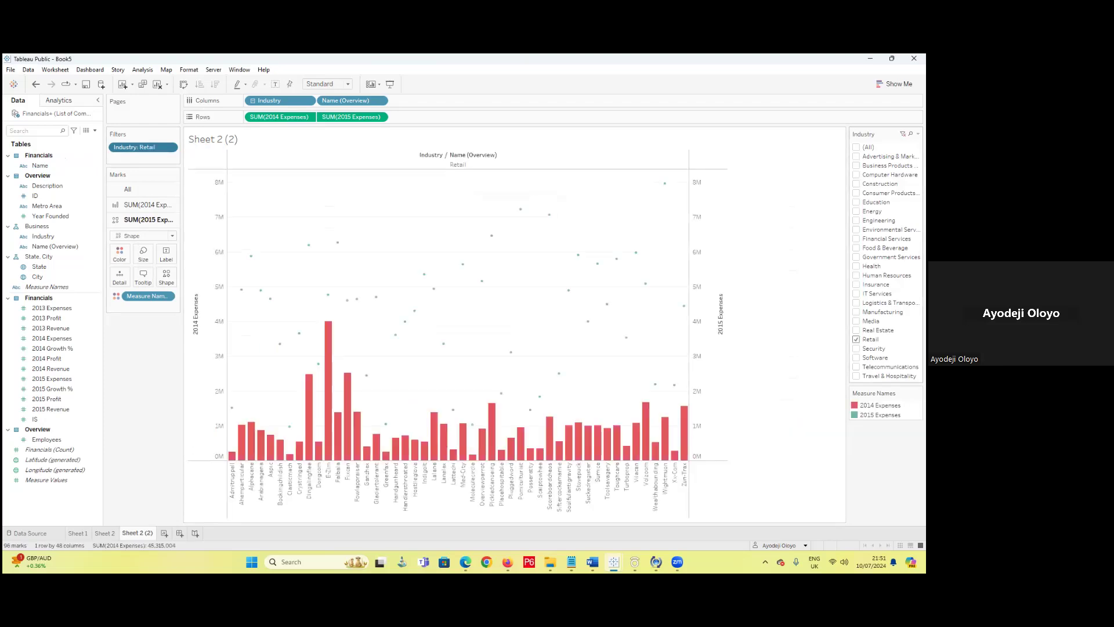
pyautogui.moveTo(457, 405)
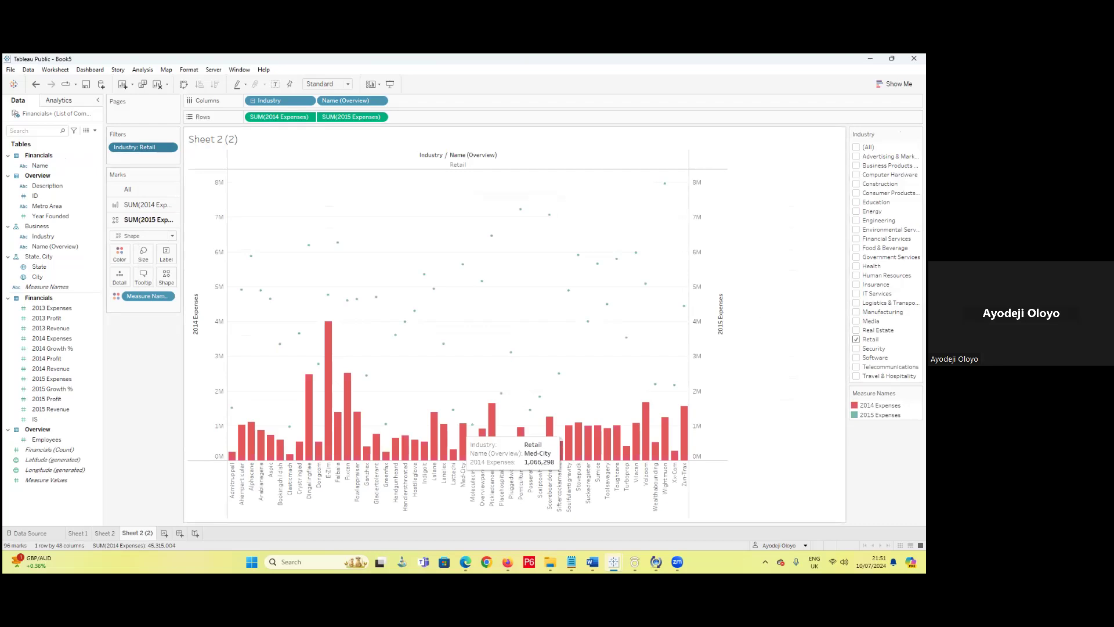
# - Switch the Industry filter from Retail to IT Services and present it as a single-value dropdown
pyautogui.click(856, 340)
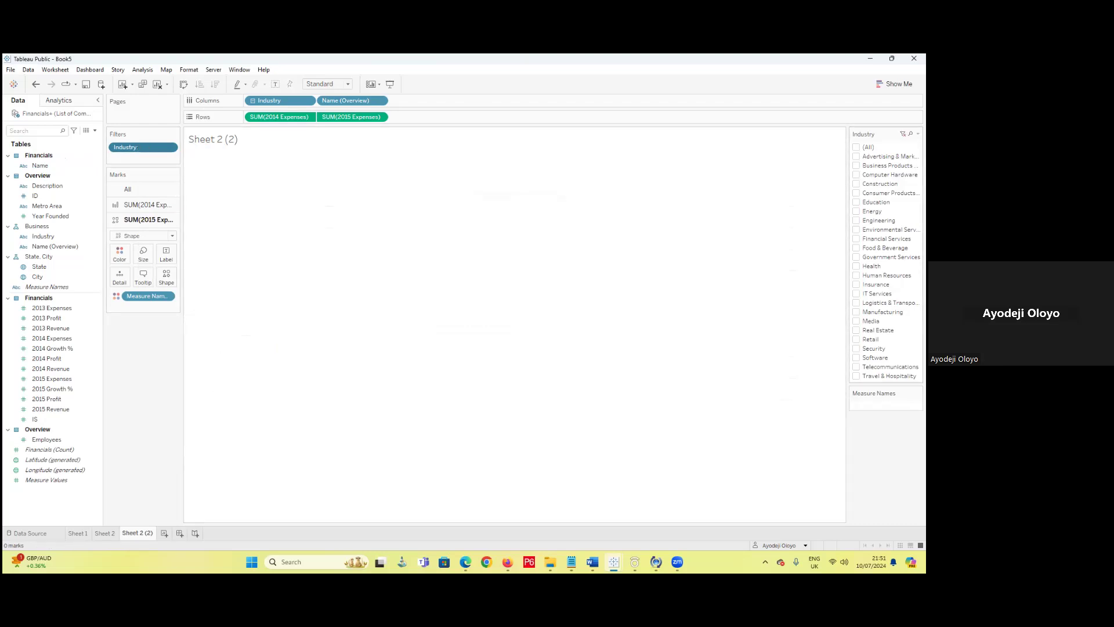
pyautogui.click(856, 293)
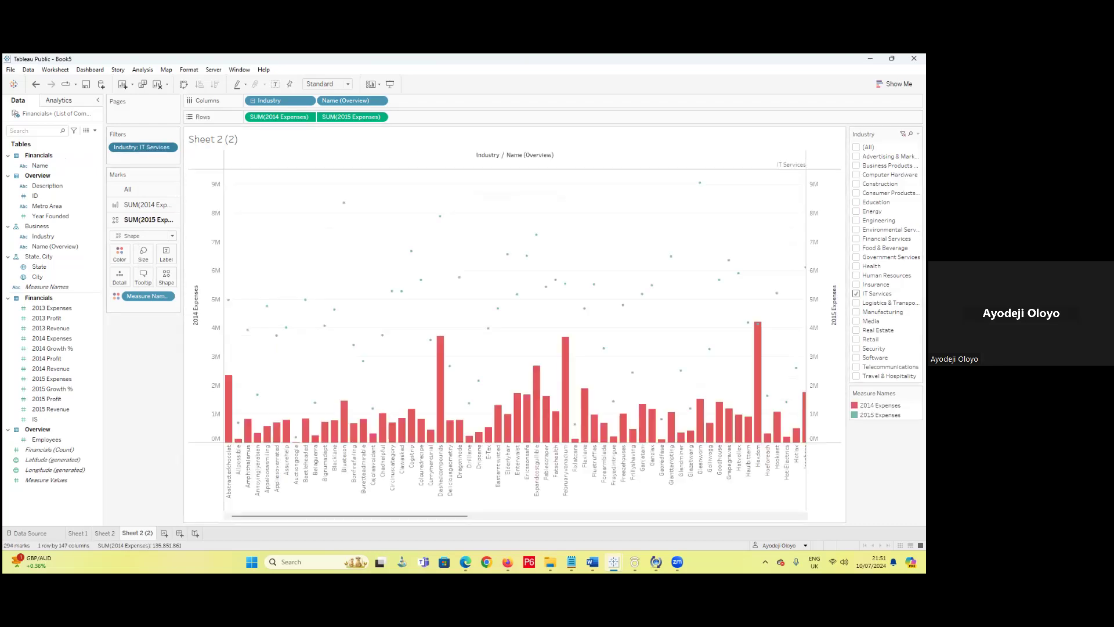
pyautogui.click(918, 134)
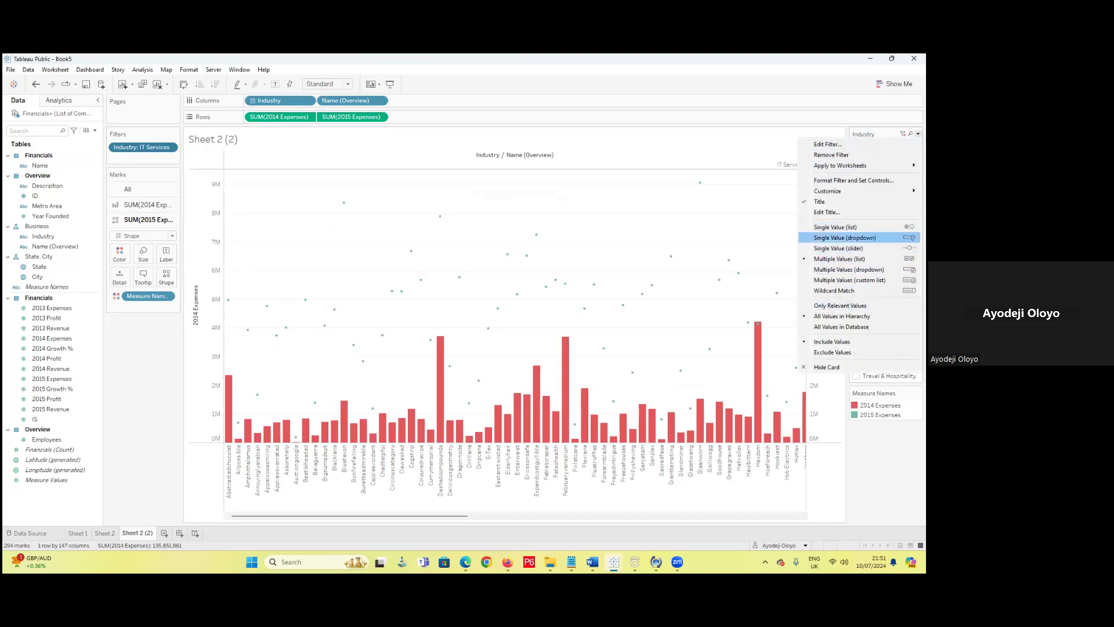
pyautogui.click(844, 238)
pyautogui.click(886, 147)
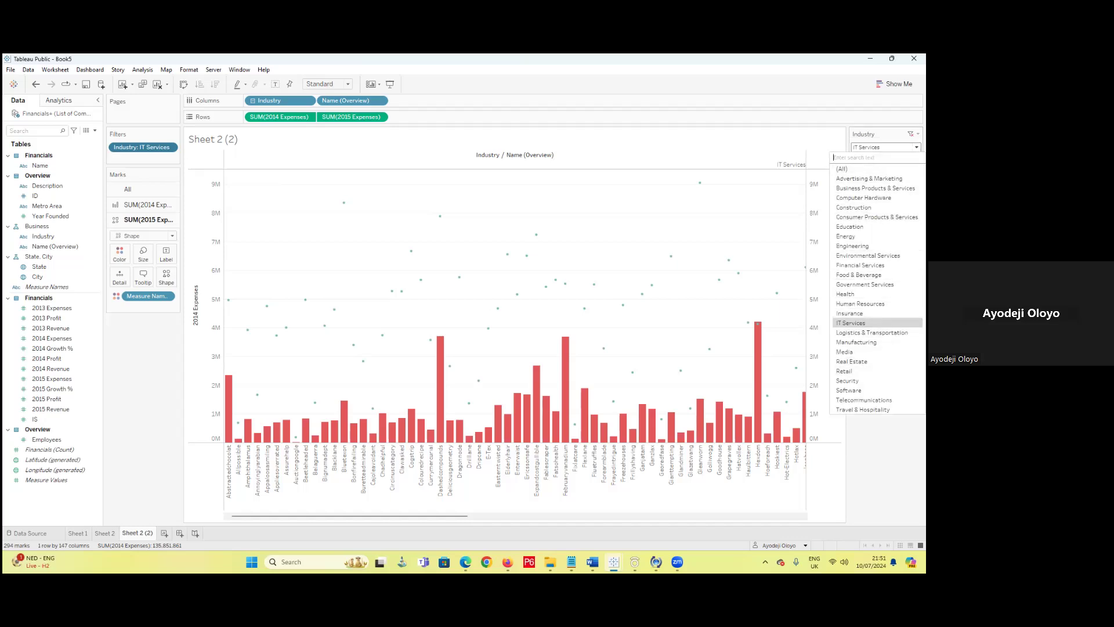
pyautogui.click(918, 133)
# - Change the Industry filter to a single-value slider and step it back from IT Services to Health
pyautogui.click(919, 133)
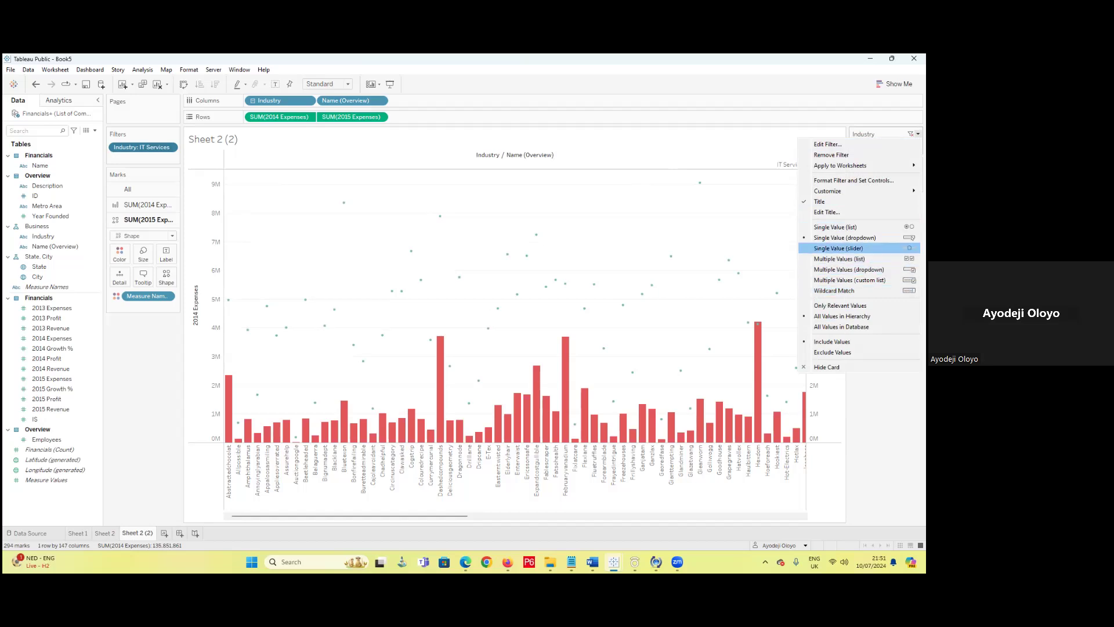
pyautogui.click(838, 248)
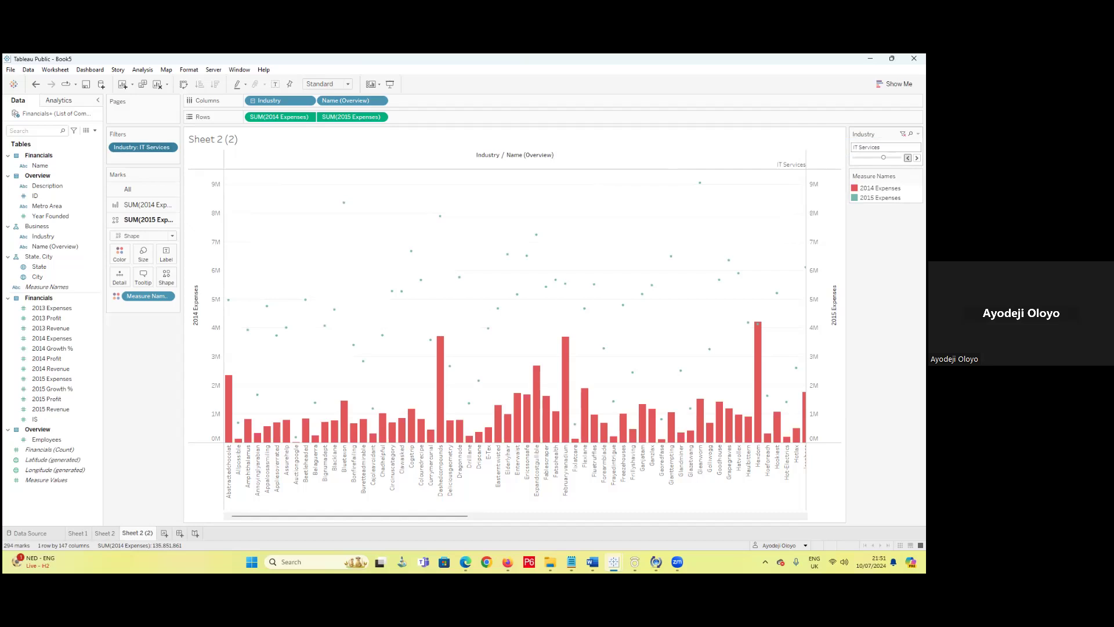
pyautogui.click(908, 158)
pyautogui.click(908, 157)
pyautogui.click(908, 158)
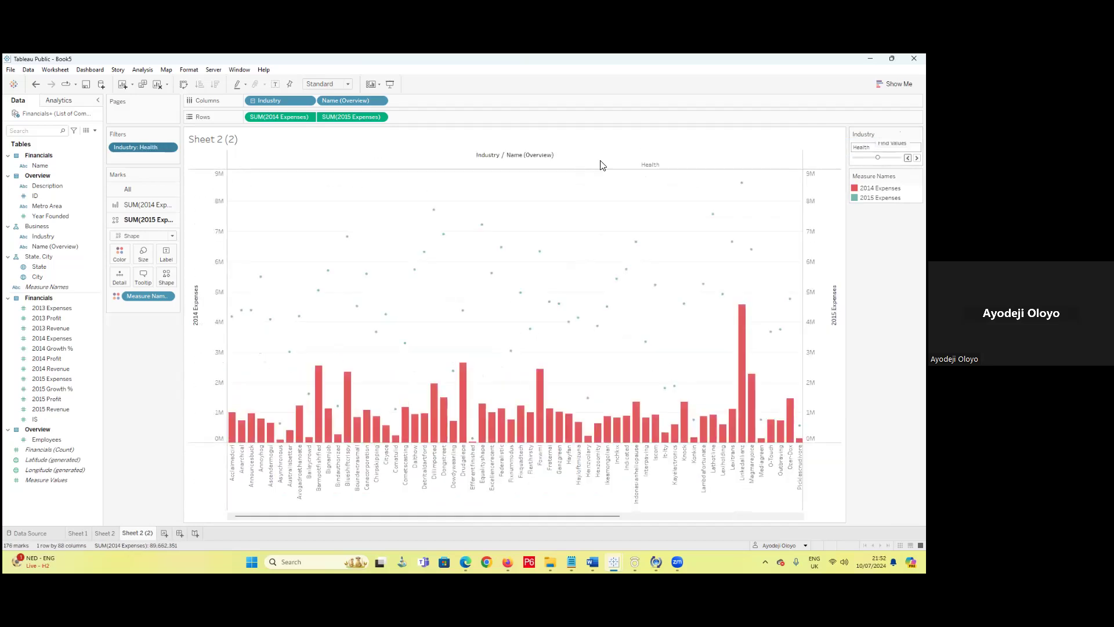
# - Remove the Industry filter and both expense measures from the duplicated sheet
pyautogui.moveTo(120, 150)
pyautogui.mouseDown()
pyautogui.moveTo(133, 195)
pyautogui.moveTo(138, 383)
pyautogui.mouseUp()
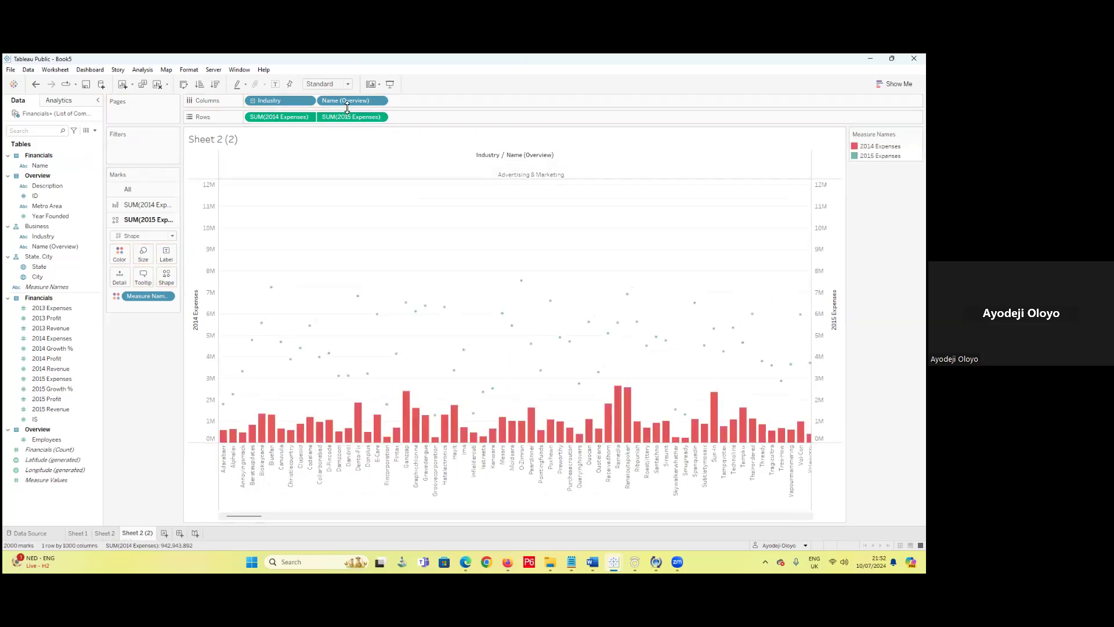
pyautogui.moveTo(334, 118); pyautogui.dragTo(165, 330)
pyautogui.moveTo(282, 117); pyautogui.dragTo(192, 313)
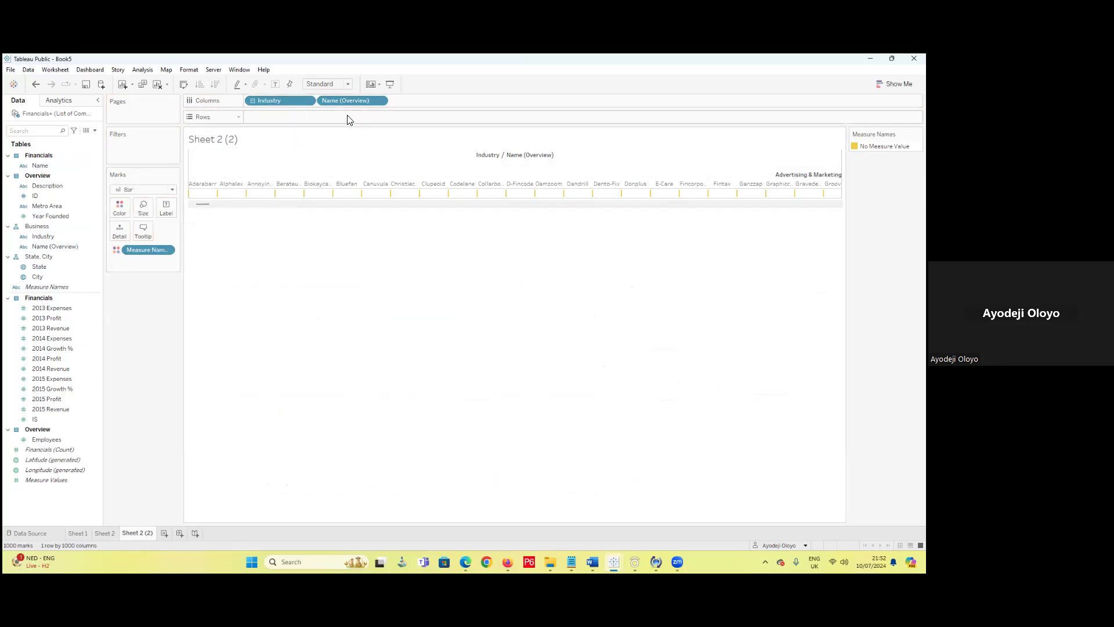
# - Move Name (Overview) from columns to rows and aggregate it as Count (Distinct)
pyautogui.moveTo(360, 100); pyautogui.dragTo(296, 122)
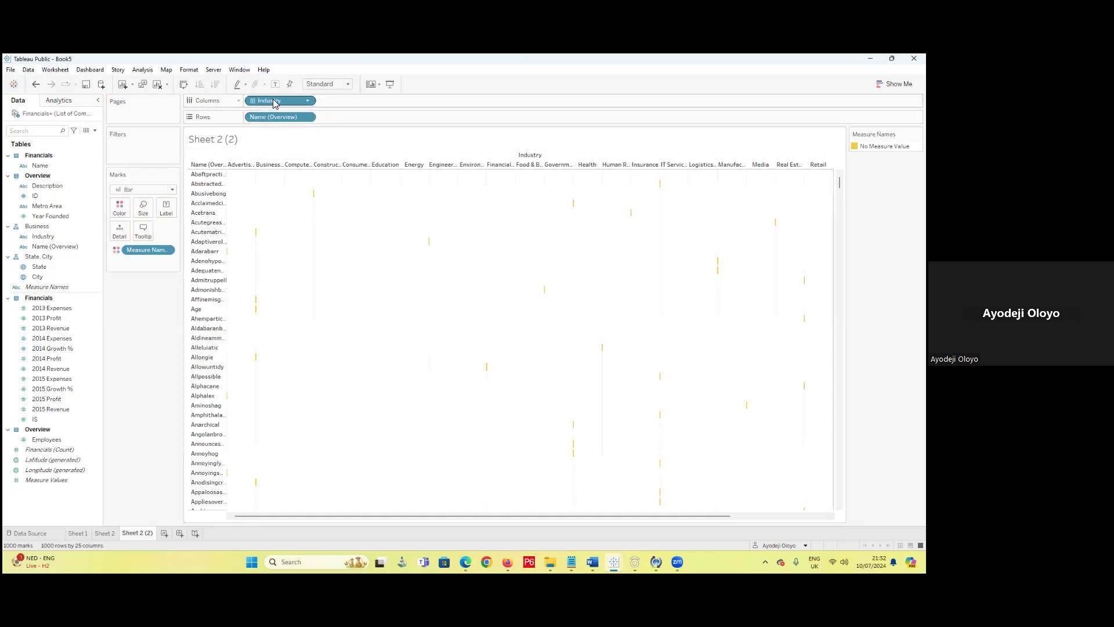
pyautogui.click(308, 117)
pyautogui.moveTo(299, 268)
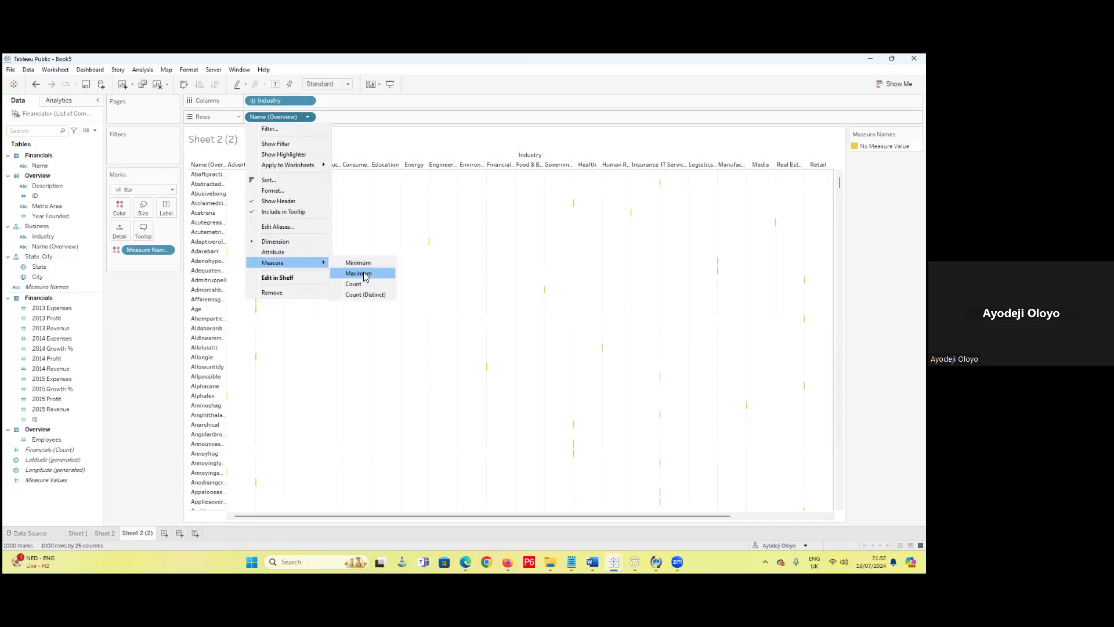
pyautogui.click(365, 295)
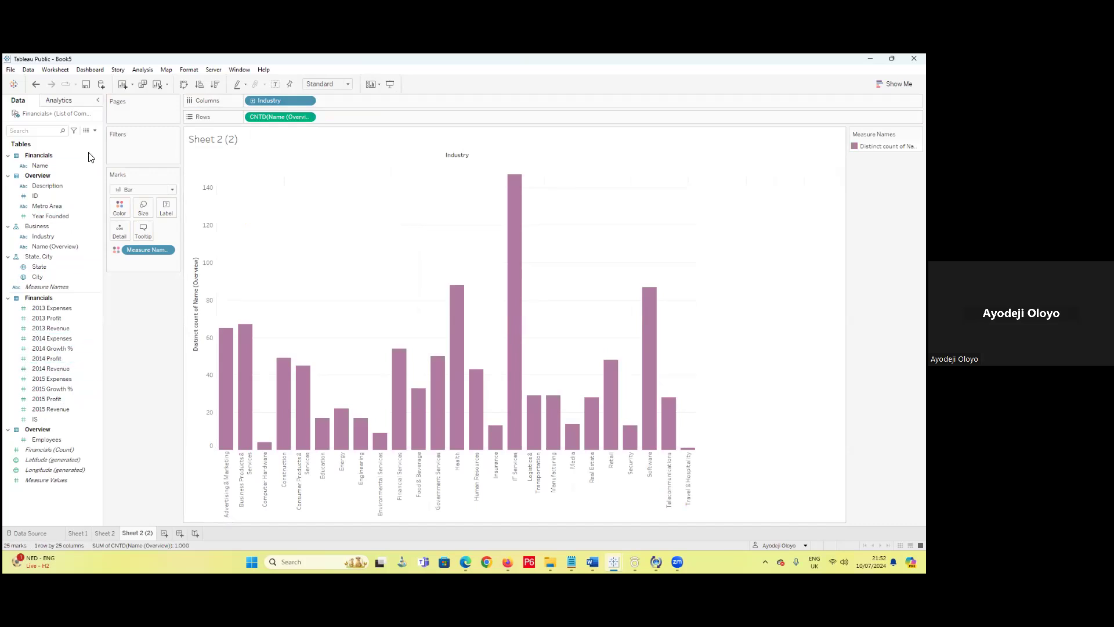
# - Create a calculated field and name it "No of Companies"
pyautogui.click(95, 132)
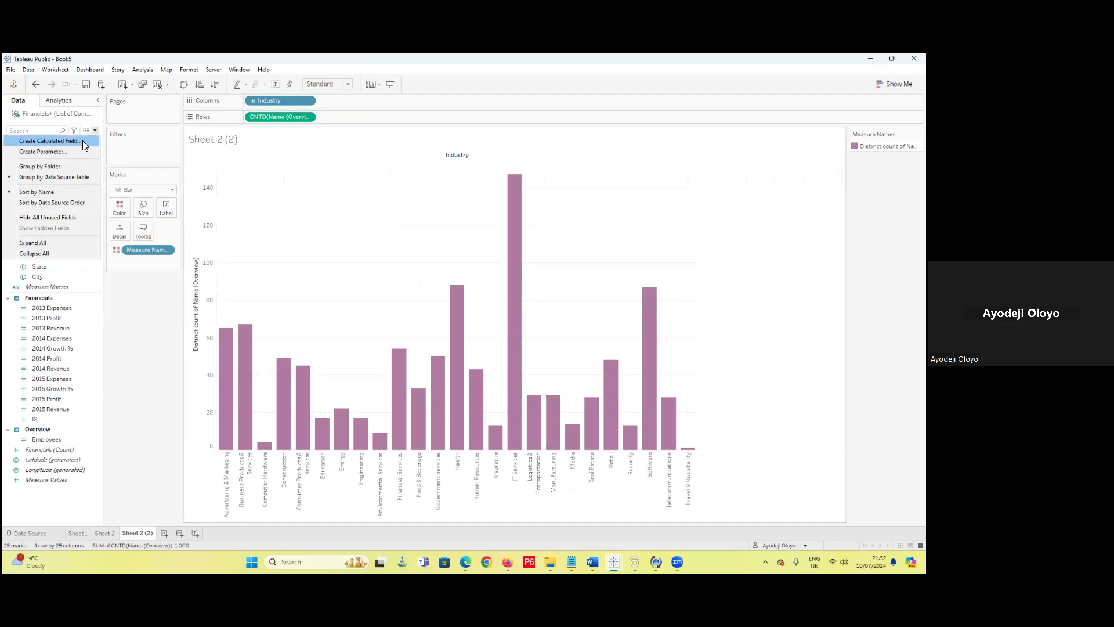
pyautogui.click(82, 141)
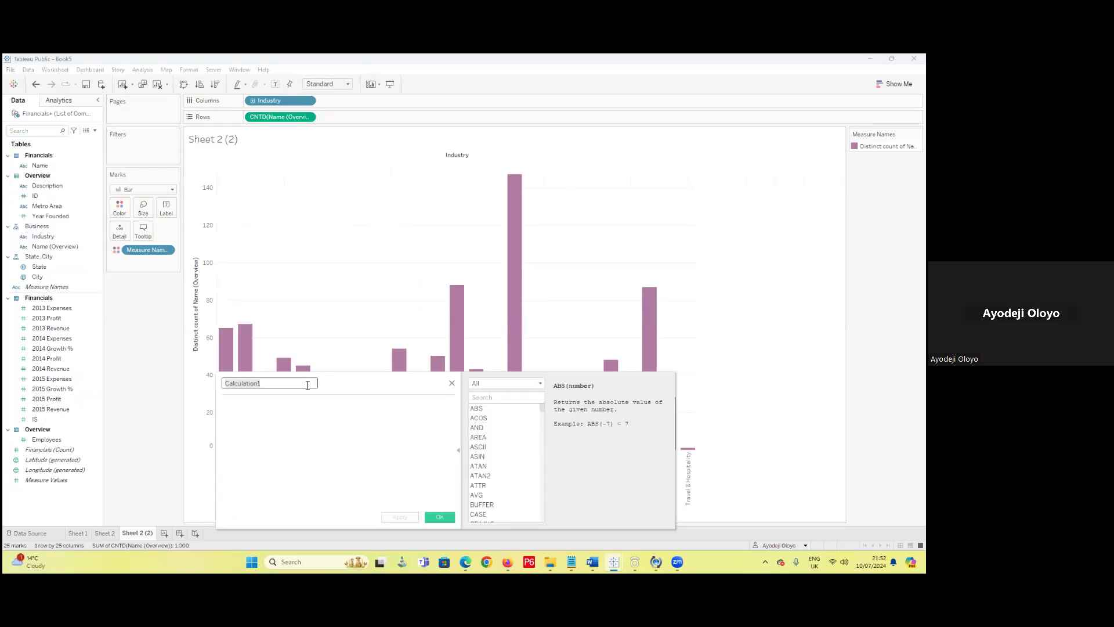
pyautogui.write('num')
pyautogui.press('BackSpace')
pyautogui.press('BackSpace')
pyautogui.press('BackSpace')
pyautogui.write('No of')
pyautogui.write(' Comp')
pyautogui.write('na')
pyautogui.write('es')
# - Enter COUNTD([Name]) as the formula of the No of Companies calculated field
pyautogui.click(249, 444)
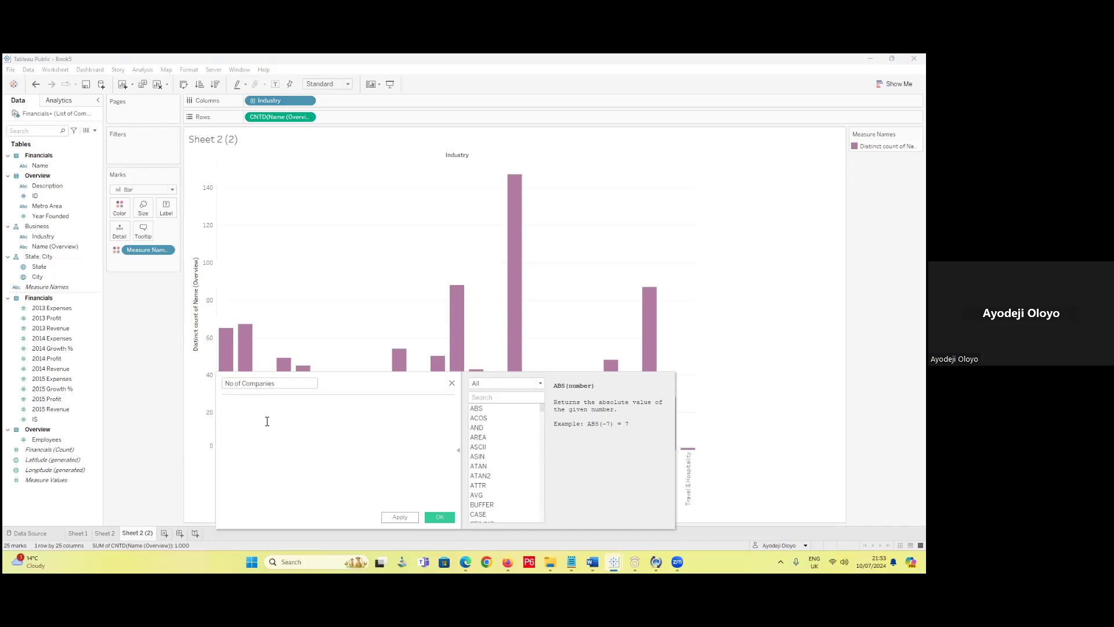
pyautogui.write('Cou')
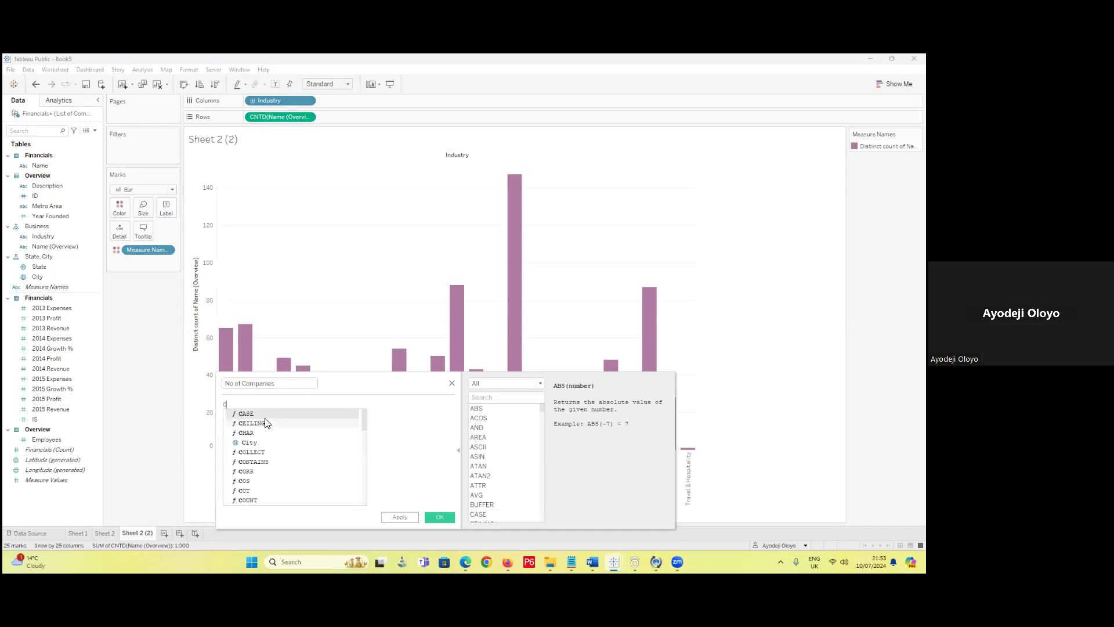
pyautogui.click(290, 424)
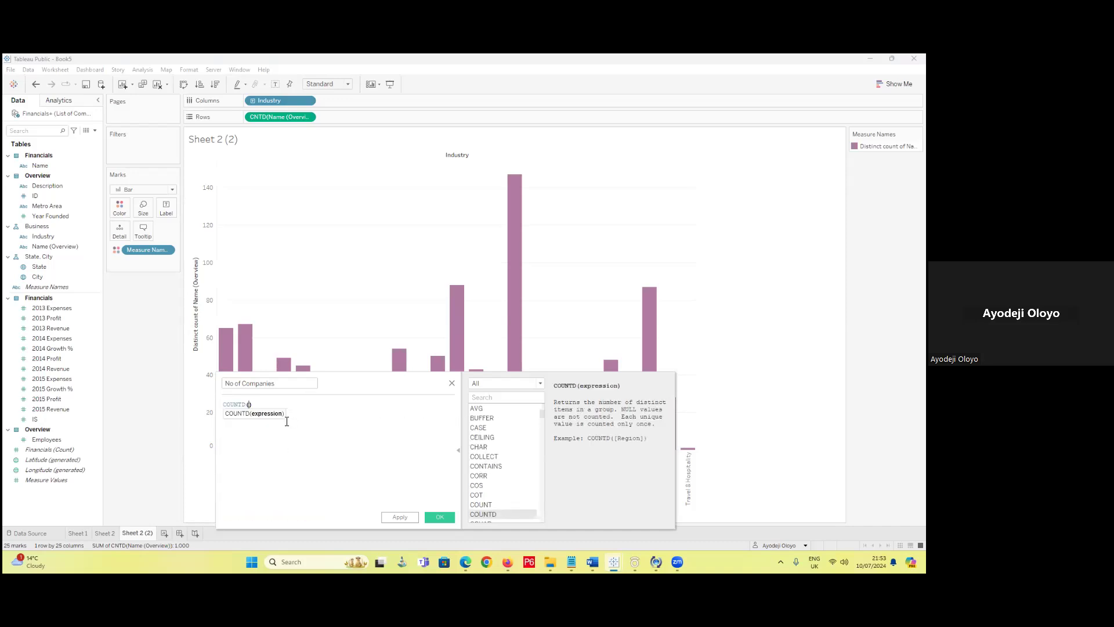
pyautogui.write('Nae')
pyautogui.press('BackSpace')
pyautogui.write('me')
pyautogui.press('BackSpace')
pyautogui.press('BackSpace')
pyautogui.write('e')
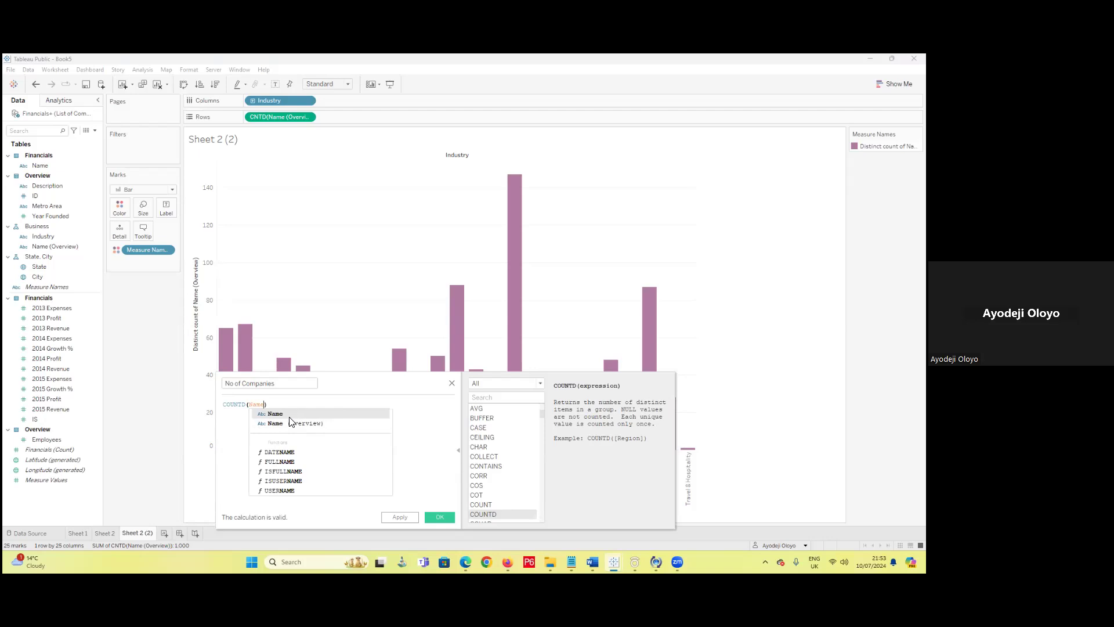
pyautogui.click(320, 413)
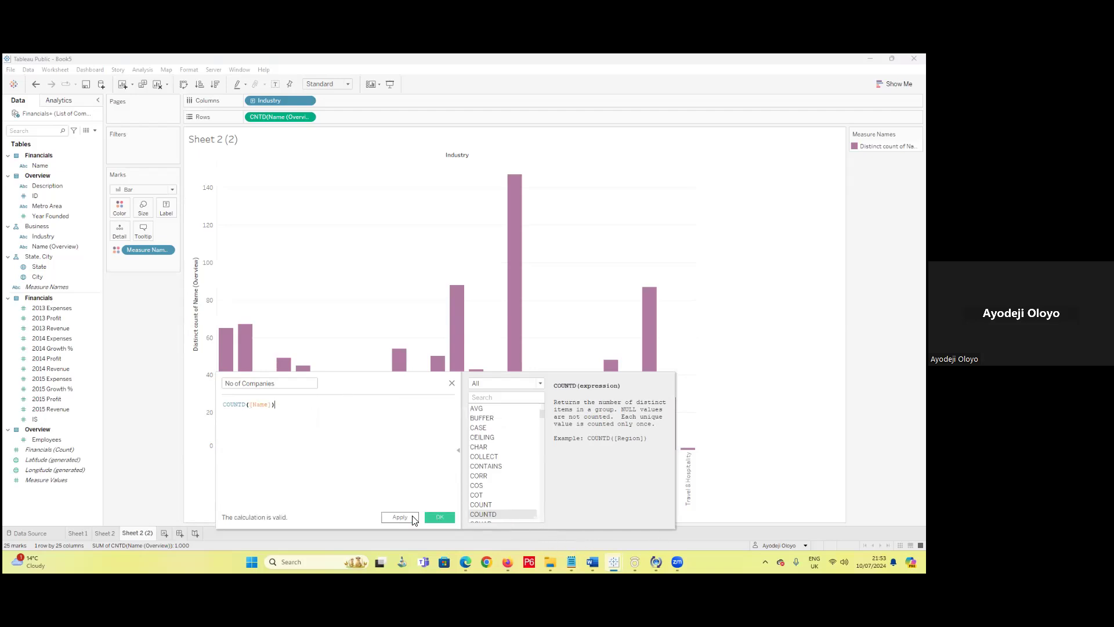
# - Save the No of Companies calculated field
pyautogui.click(438, 518)
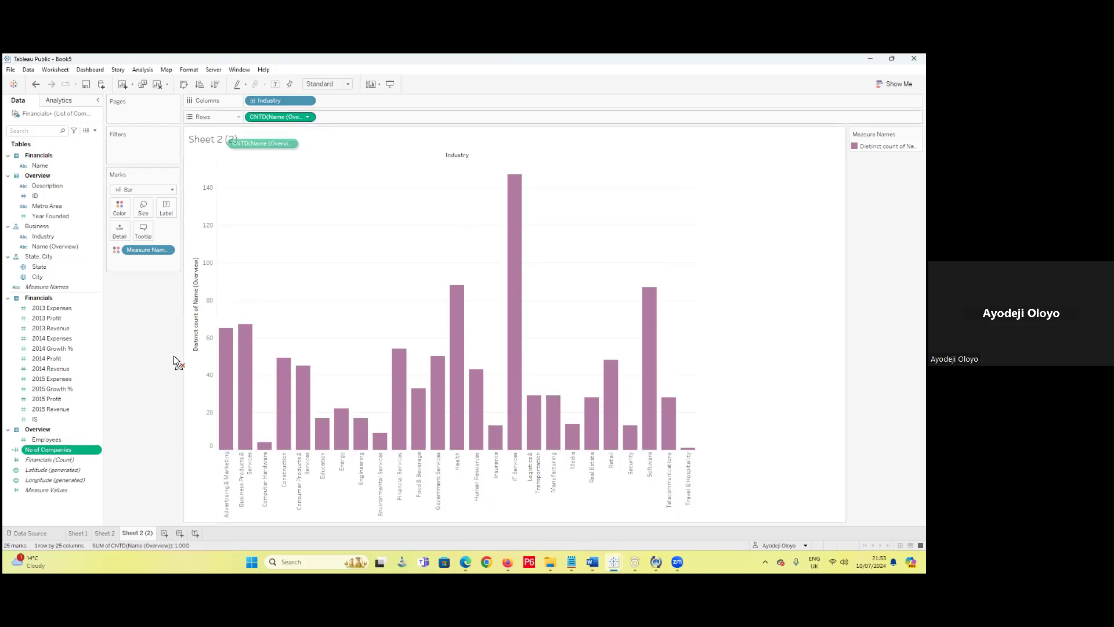
# - Replace the distinct count of Name (Overview) on rows with No of Companies and inspect the bars of several industries
pyautogui.moveTo(173, 355); pyautogui.dragTo(174, 361)
pyautogui.moveTo(47, 449); pyautogui.dragTo(287, 119)
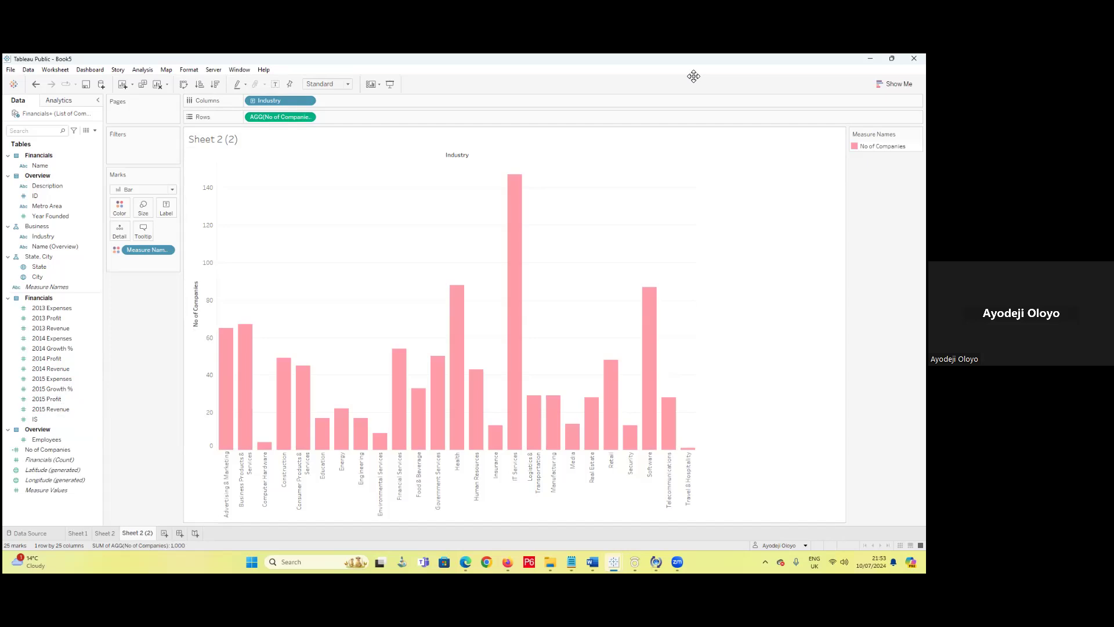
pyautogui.moveTo(512, 182)
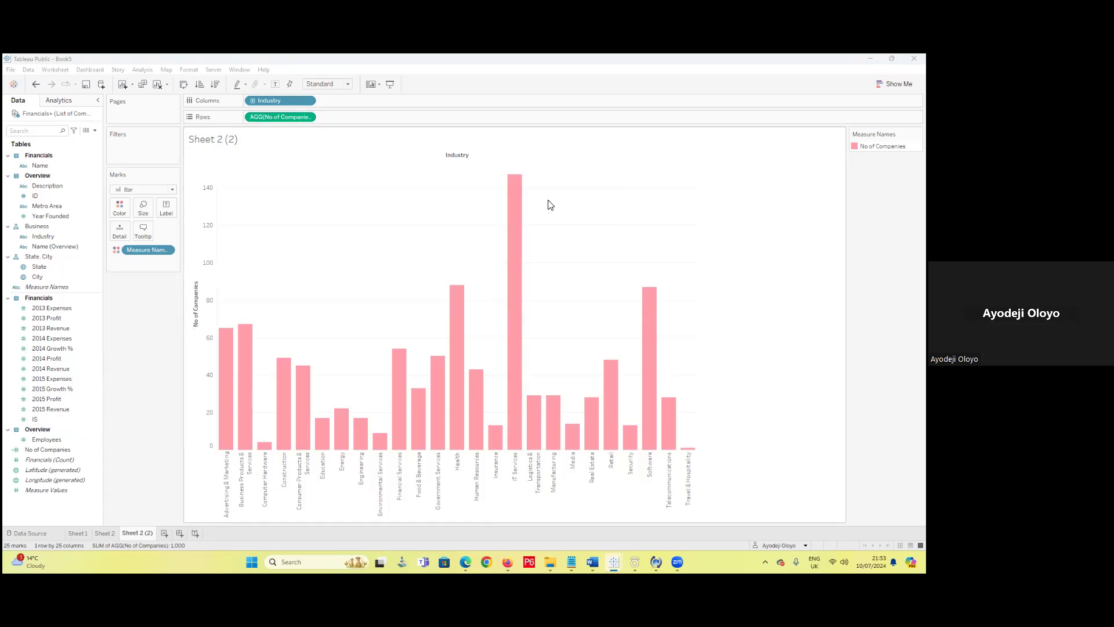
pyautogui.moveTo(442, 378)
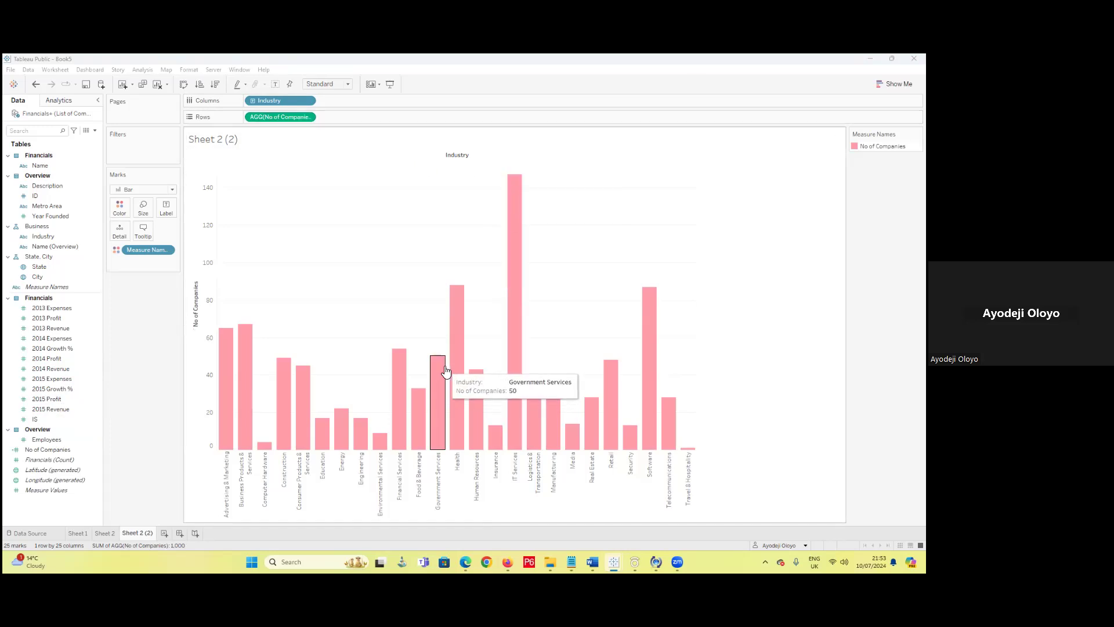
pyautogui.moveTo(454, 291)
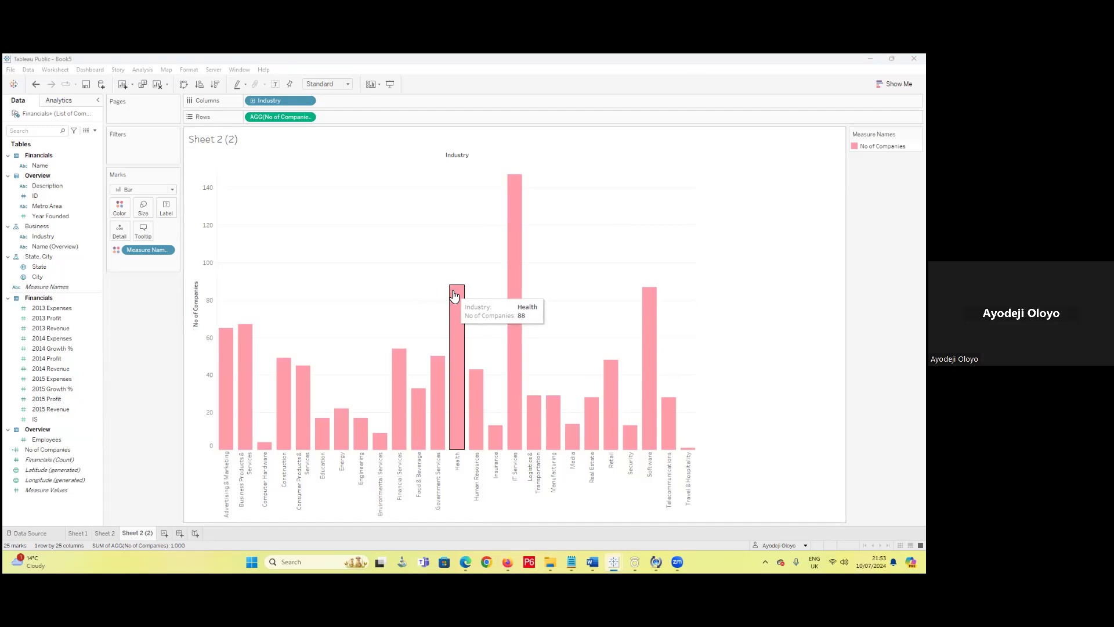
pyautogui.moveTo(520, 240)
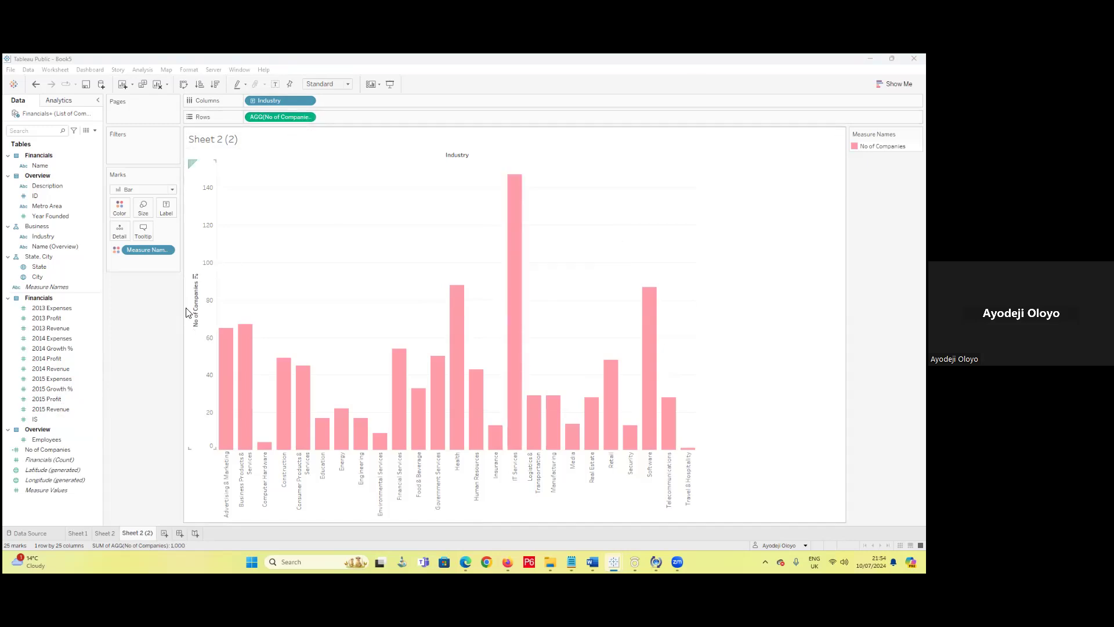
# - Undo the replacement of the distinct count of Name (Overview) on rows
pyautogui.hotkey('ctrl', 'z')
pyautogui.hotkey('ctrl', 'z')
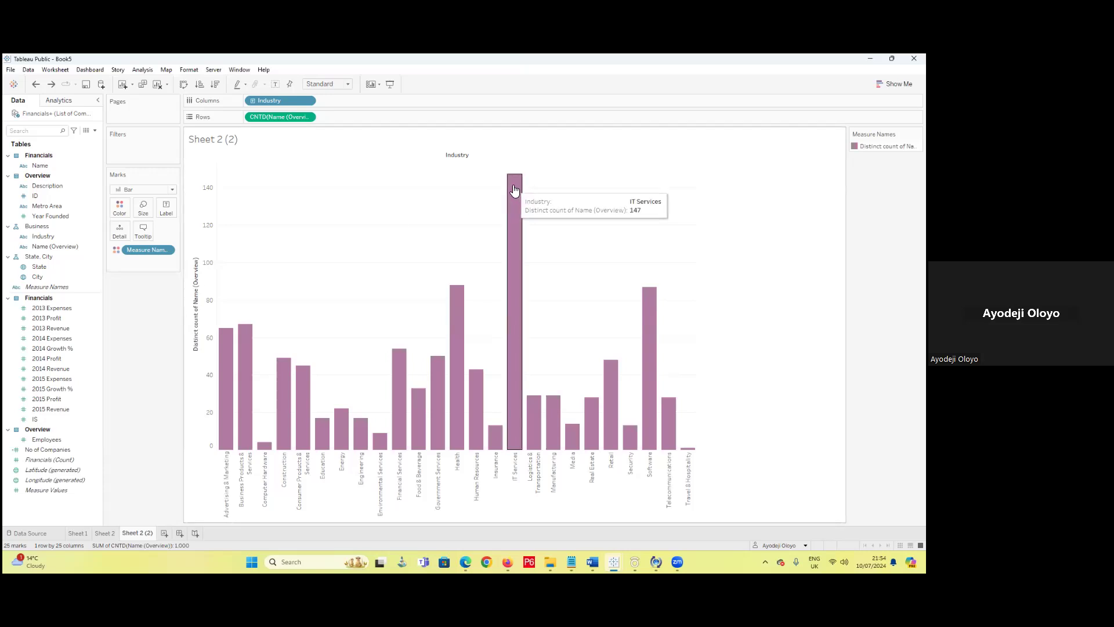
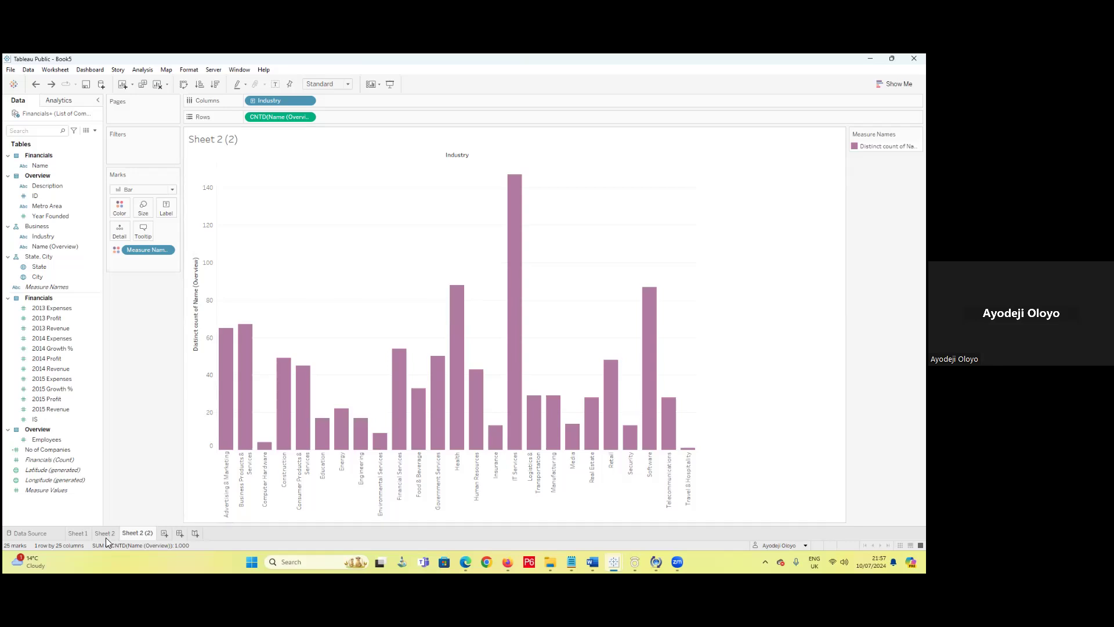
# - Build a scatter plot on a new worksheet with 2015 Profit on columns, 2015 Expenses on rows and measure aggregation switched off
pyautogui.moveTo(102, 537)
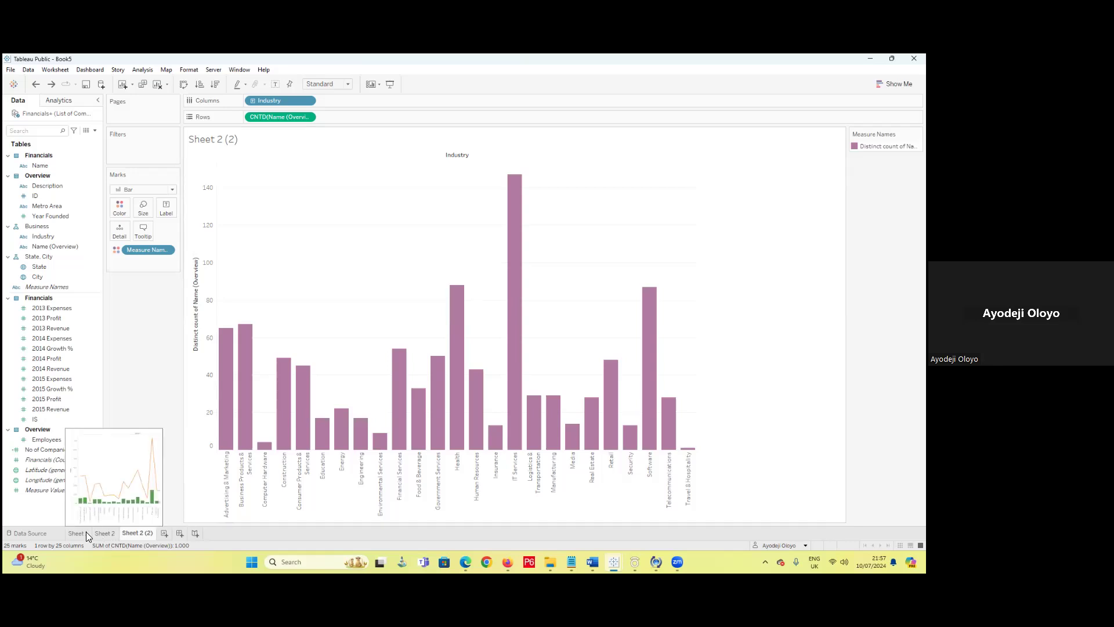
pyautogui.click(86, 532)
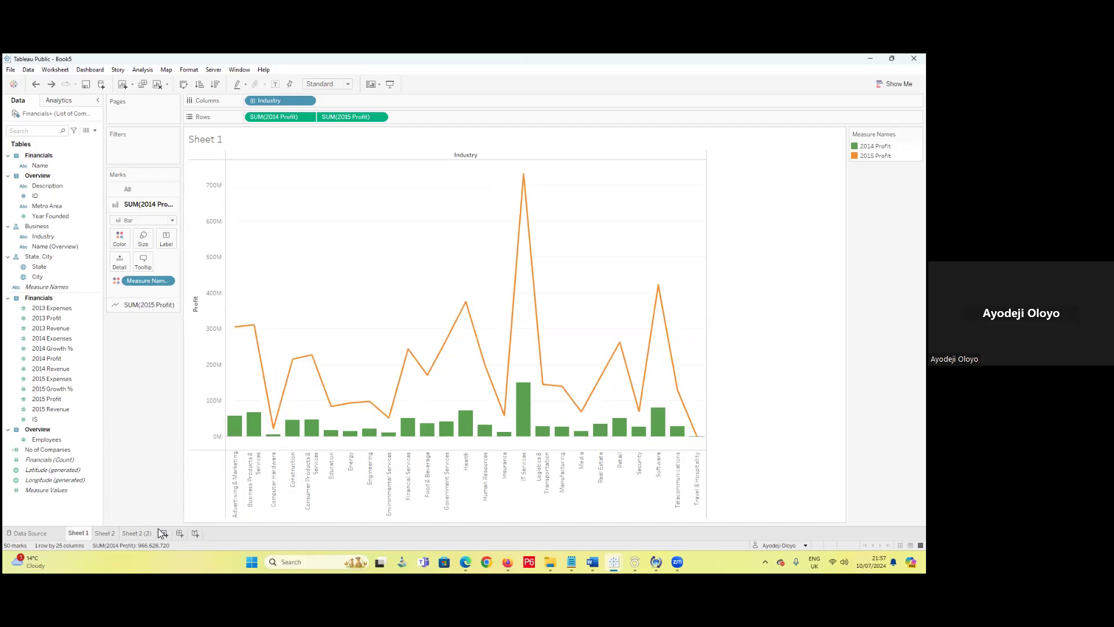
pyautogui.click(161, 533)
pyautogui.click(52, 350)
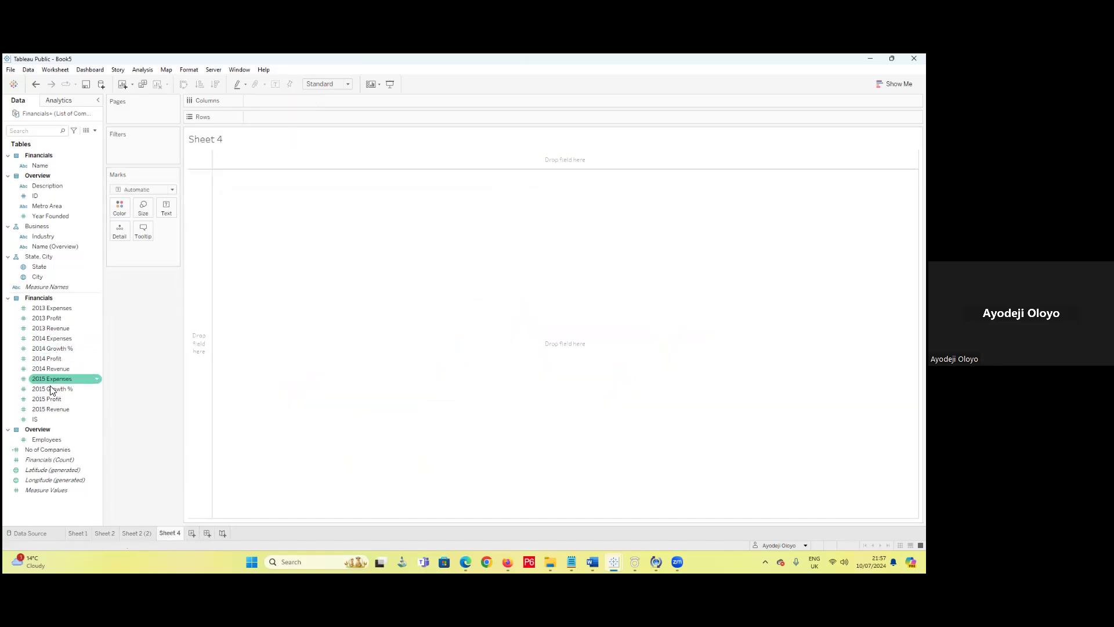
pyautogui.moveTo(61, 400); pyautogui.dragTo(287, 101)
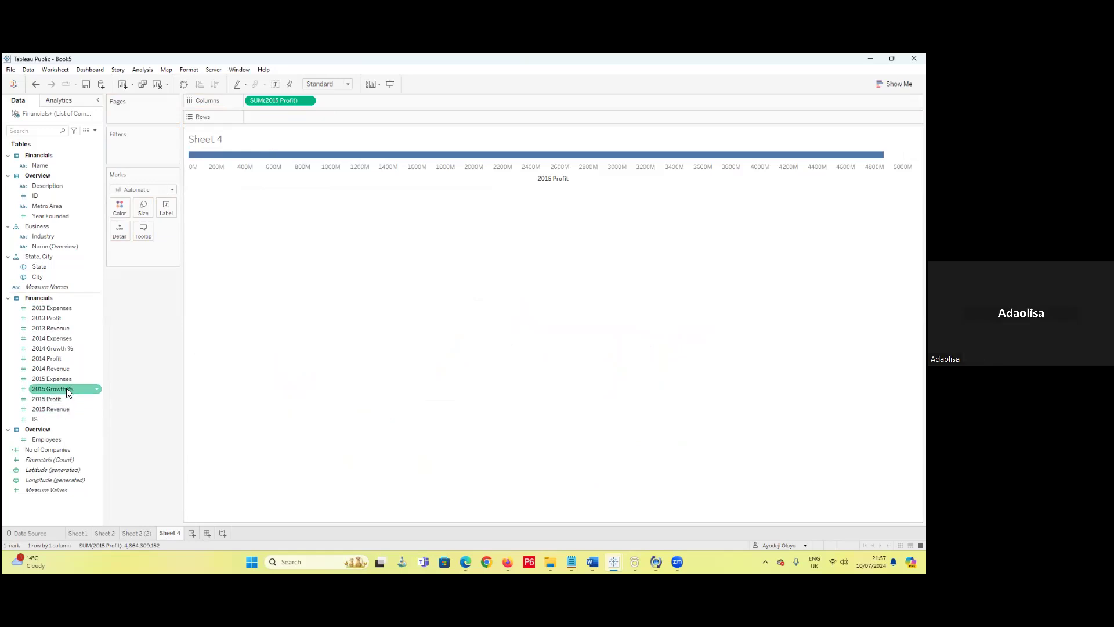
pyautogui.moveTo(71, 374); pyautogui.dragTo(297, 117)
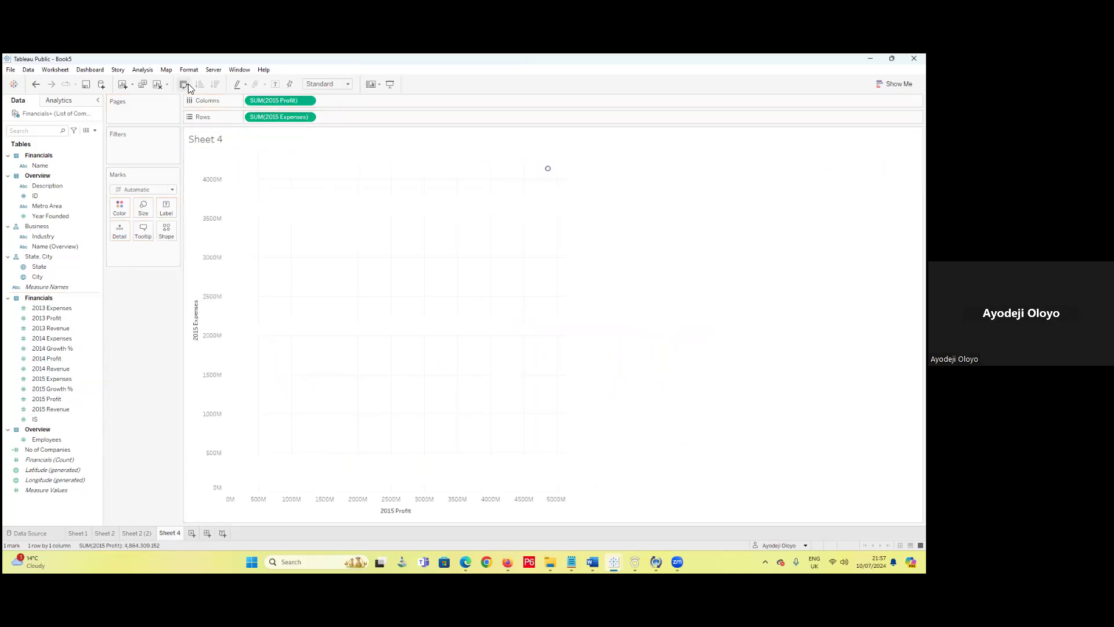
pyautogui.click(142, 70)
pyautogui.click(157, 90)
pyautogui.rightClick(210, 222)
pyautogui.click(238, 269)
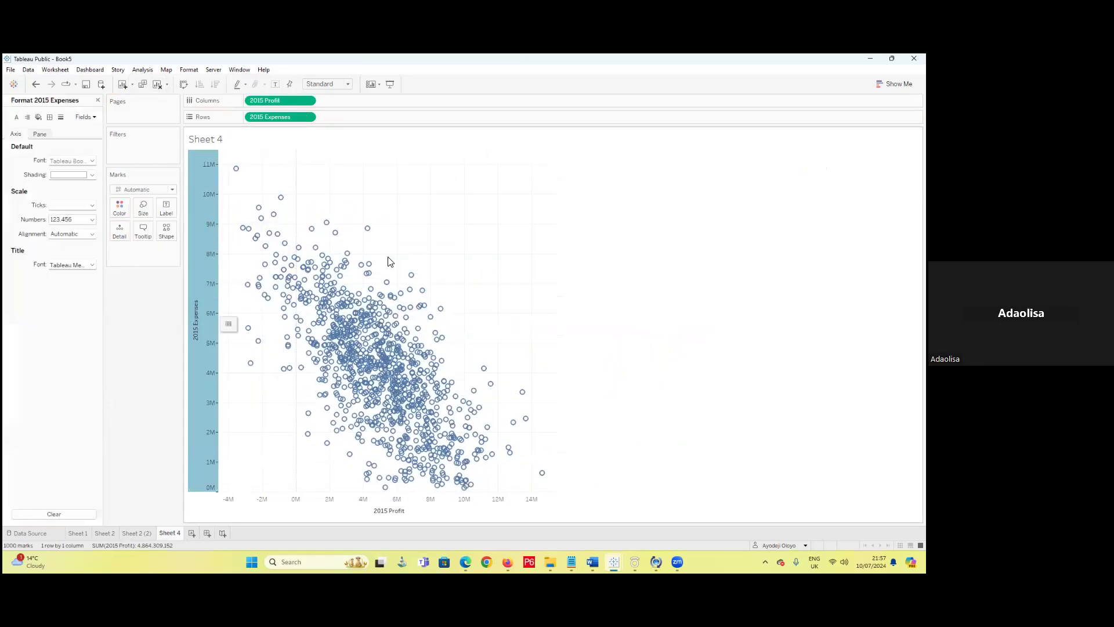
pyautogui.click(98, 100)
pyautogui.rightClick(210, 264)
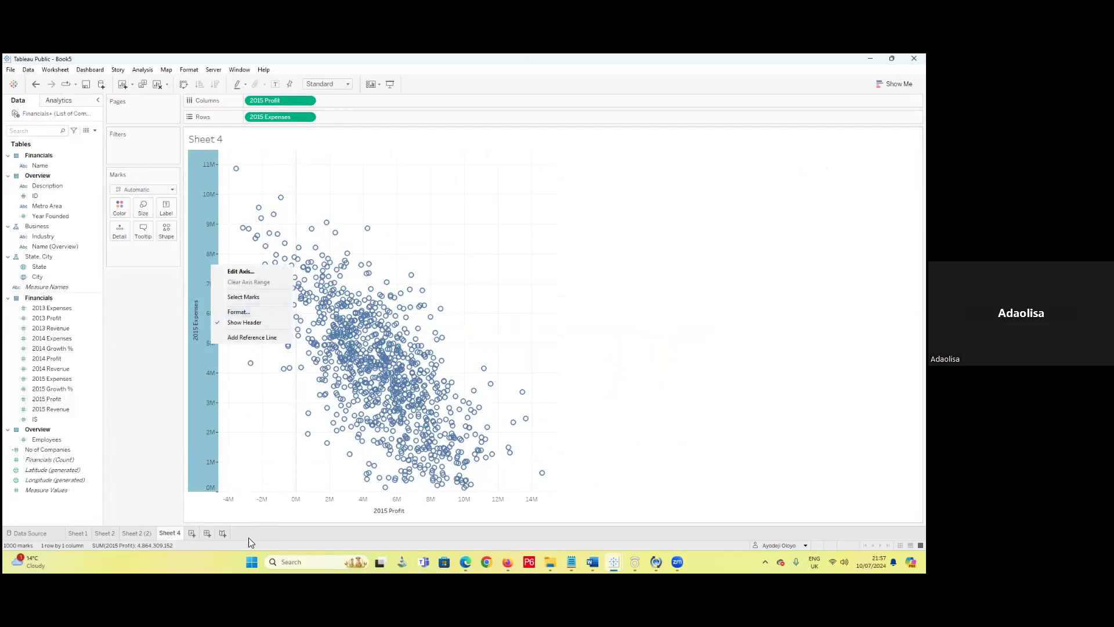
# - Review the charts on Sheet 2 (2), Sheet 4 and Sheet 2, and return to the profit chart on Sheet 1
pyautogui.click(148, 535)
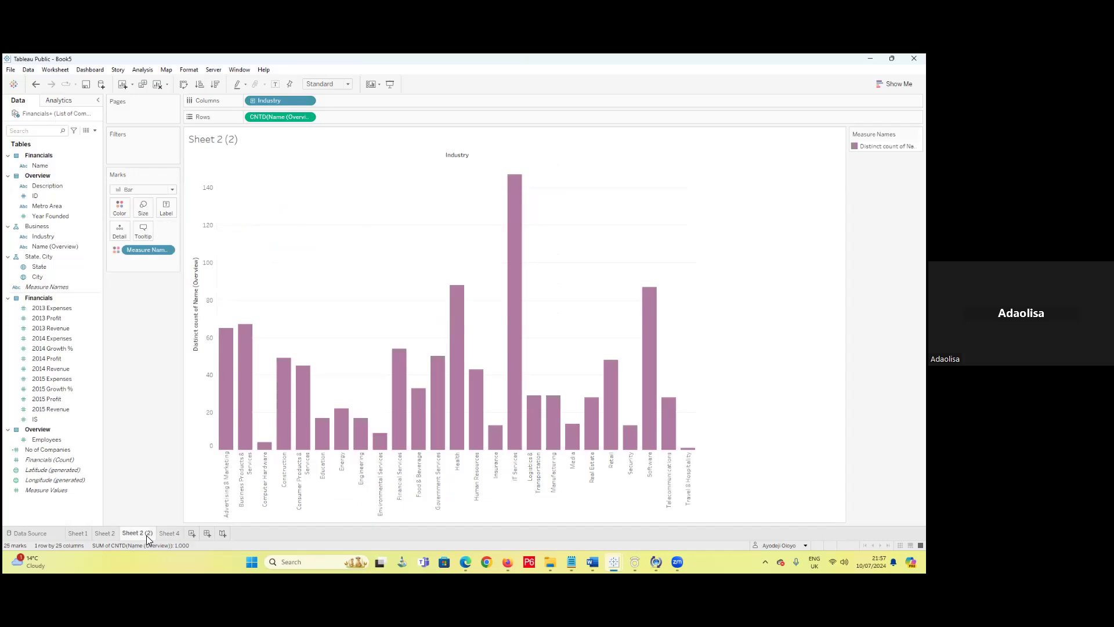
pyautogui.click(169, 533)
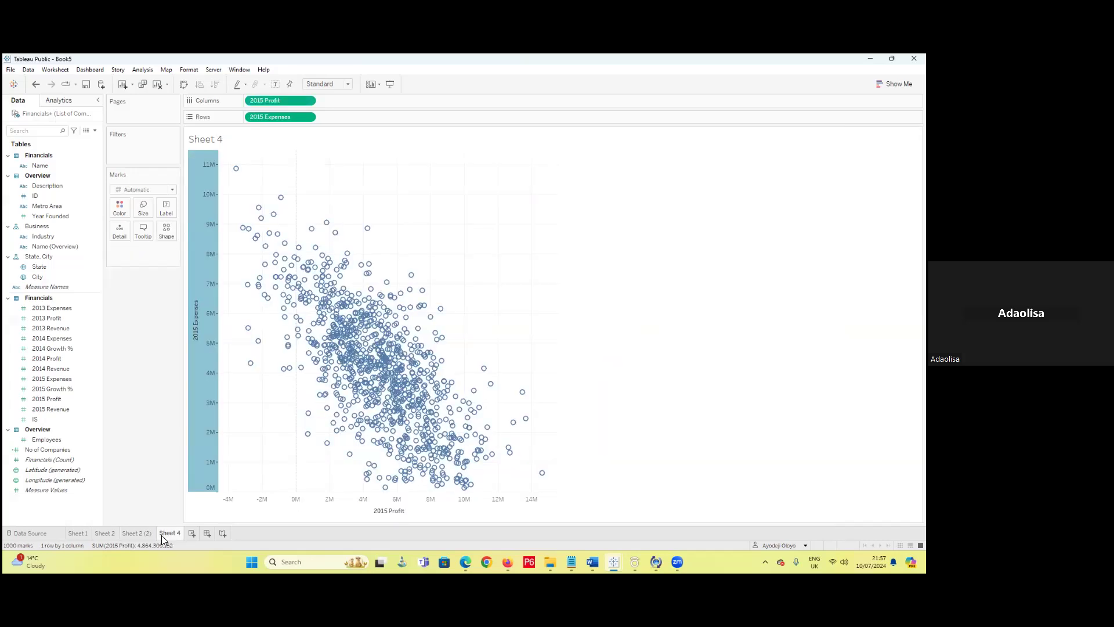
pyautogui.click(141, 535)
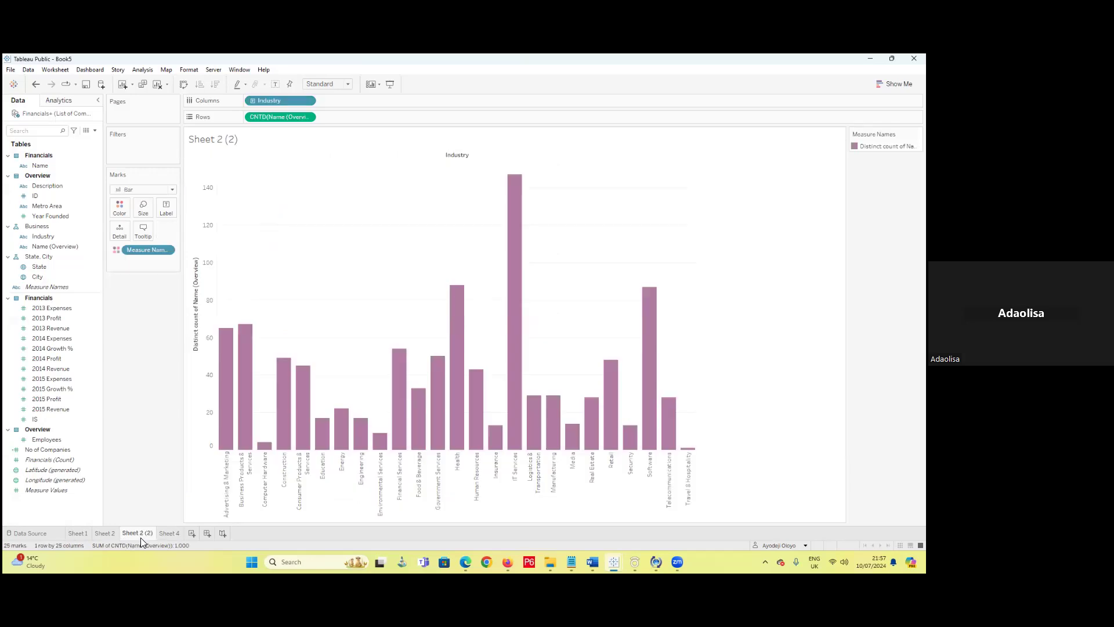
pyautogui.click(107, 531)
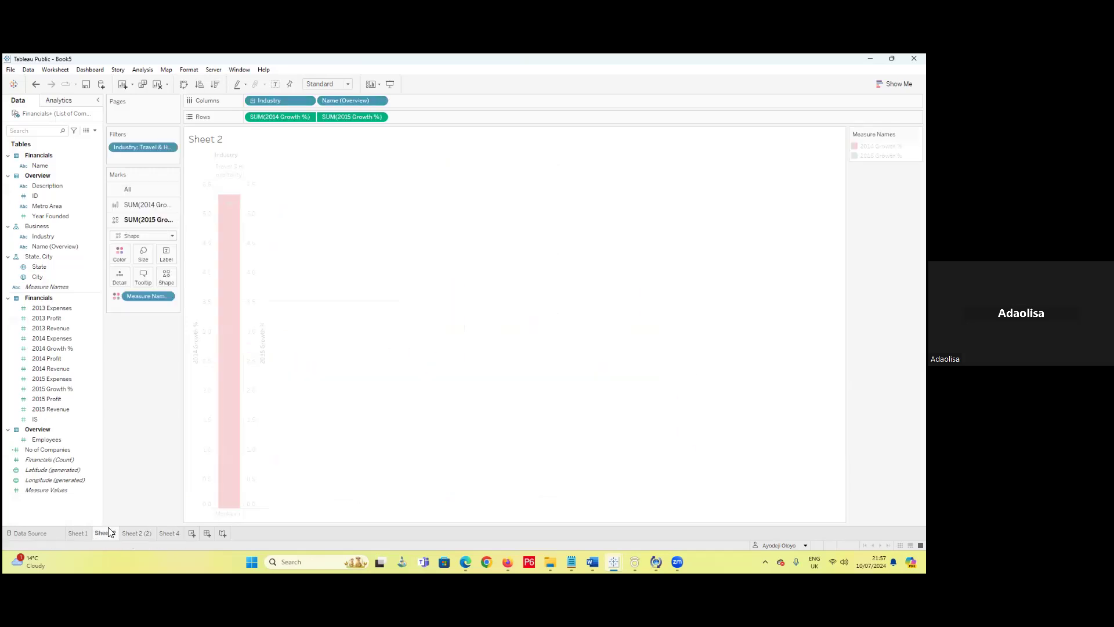
pyautogui.click(81, 530)
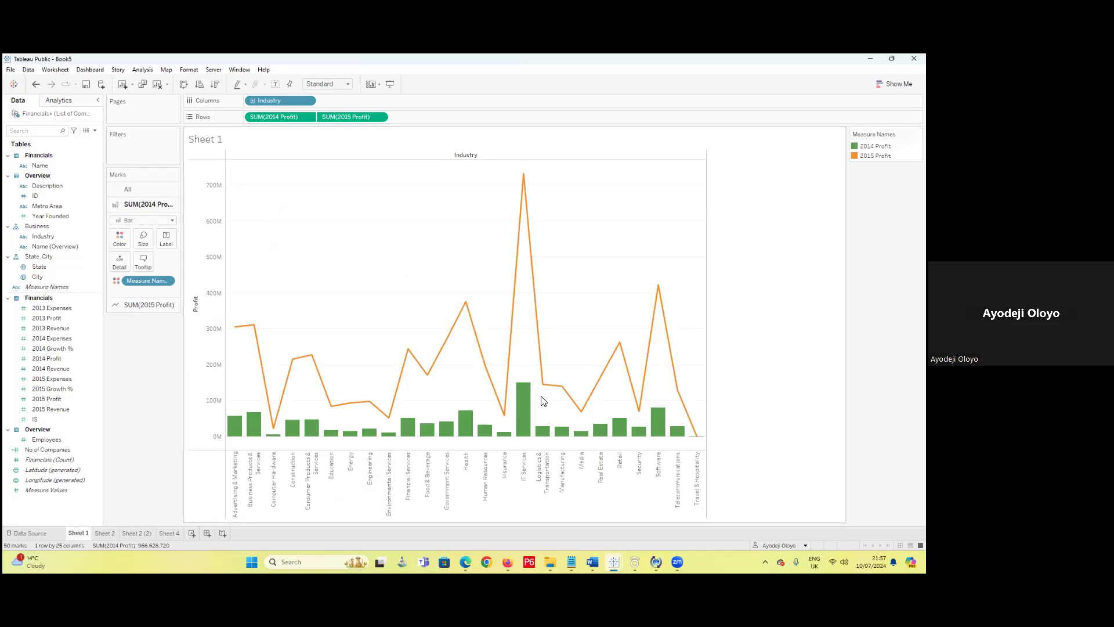
# - Change the 2015 Profit marks to bars and make them narrower than the 2014 Profit bars
pyautogui.moveTo(530, 389)
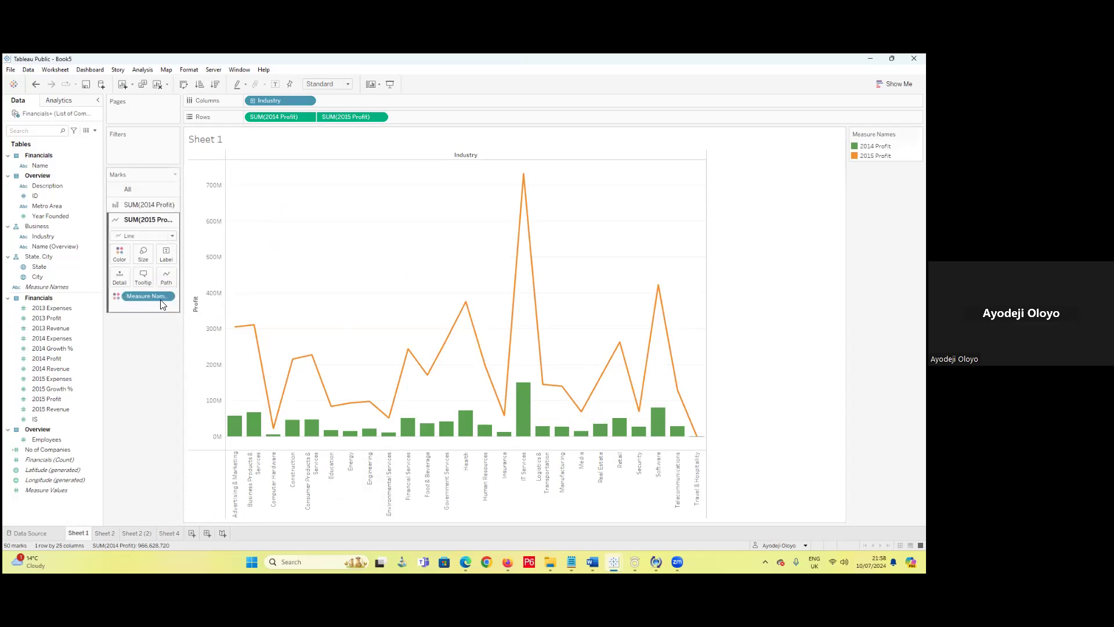
pyautogui.click(172, 236)
pyautogui.click(127, 257)
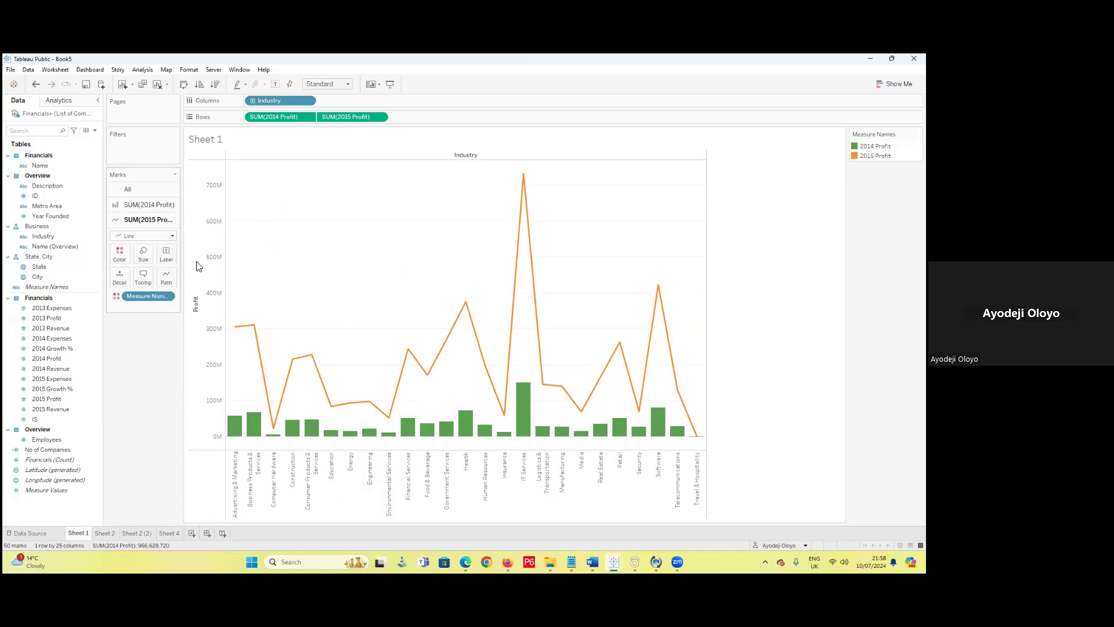
pyautogui.click(143, 254)
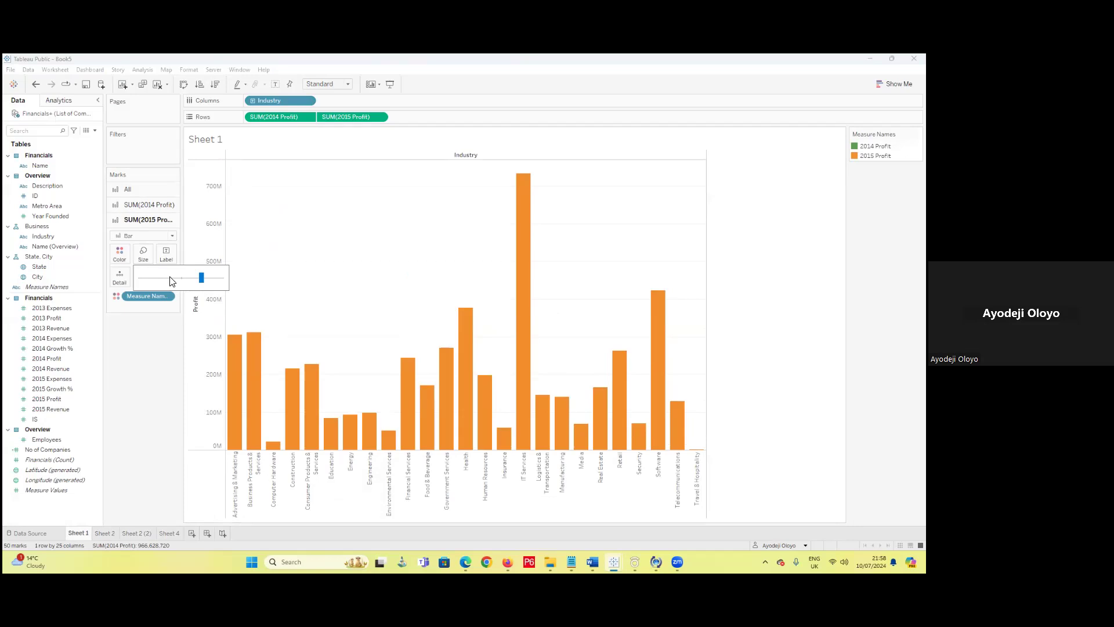
pyautogui.moveTo(174, 281); pyautogui.dragTo(160, 286)
pyautogui.moveTo(537, 423)
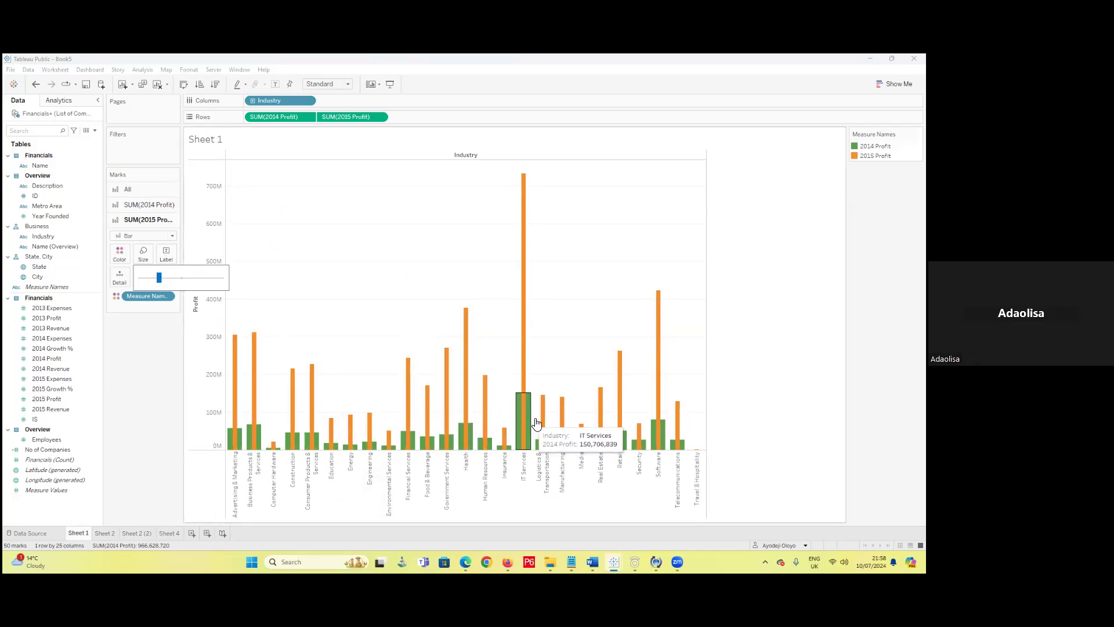
pyautogui.click(689, 410)
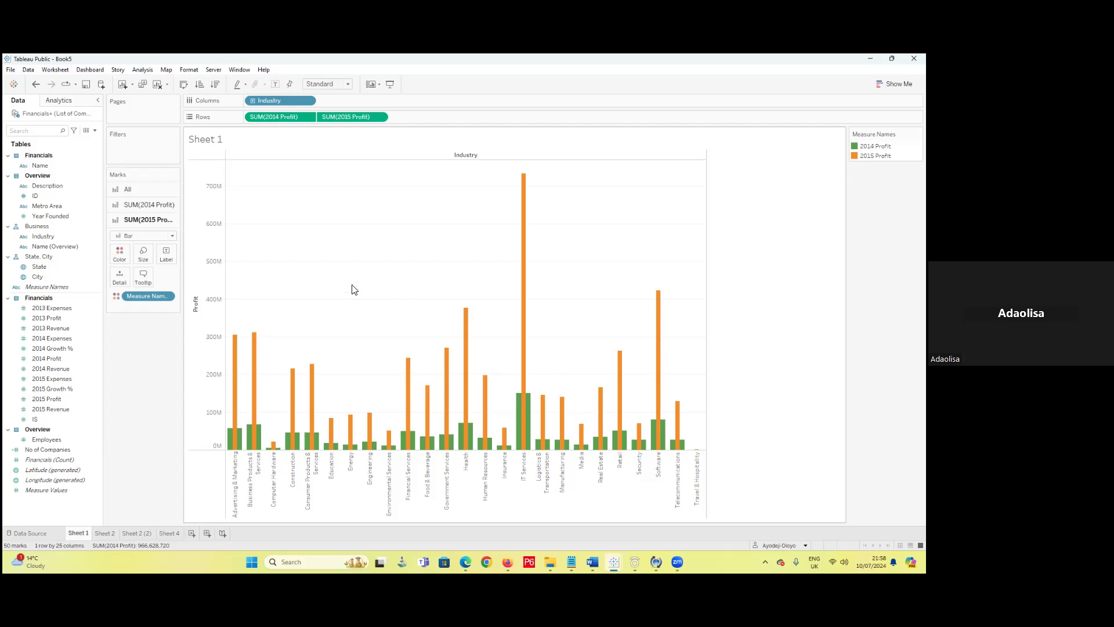
# - Convert the profit chart to stacked bars with Show Me and color the segments by Industry
pyautogui.click(173, 237)
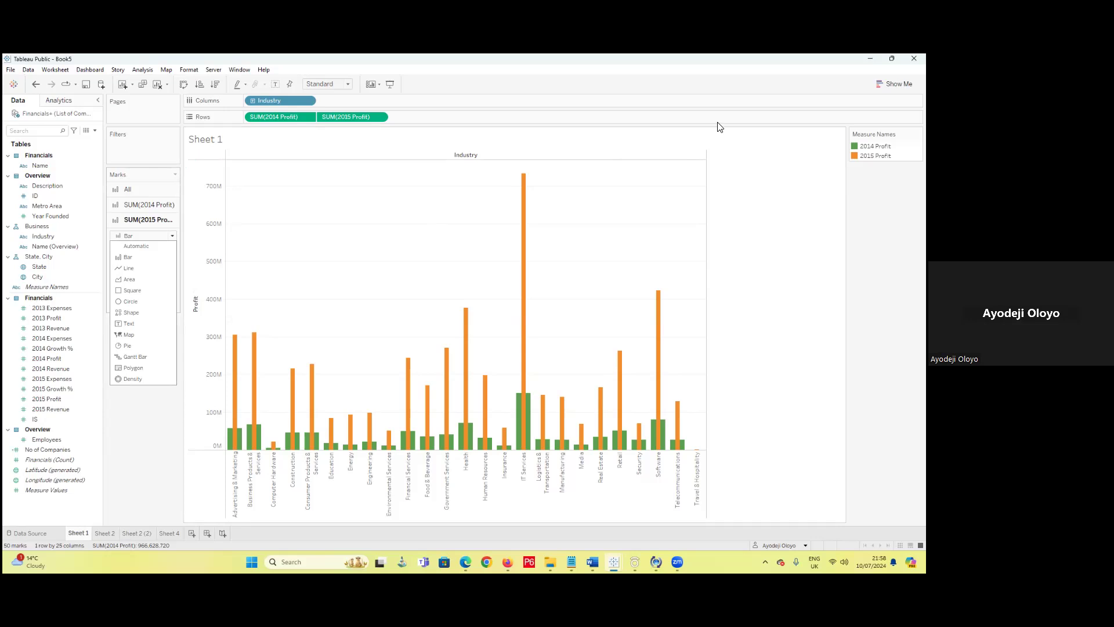
pyautogui.click(894, 83)
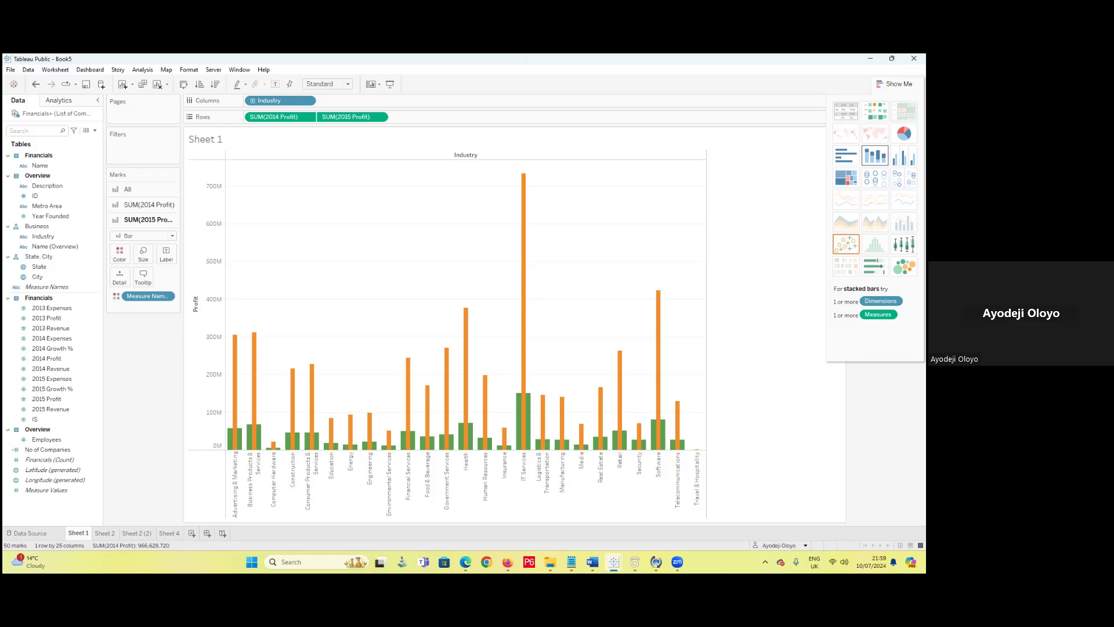
pyautogui.click(875, 155)
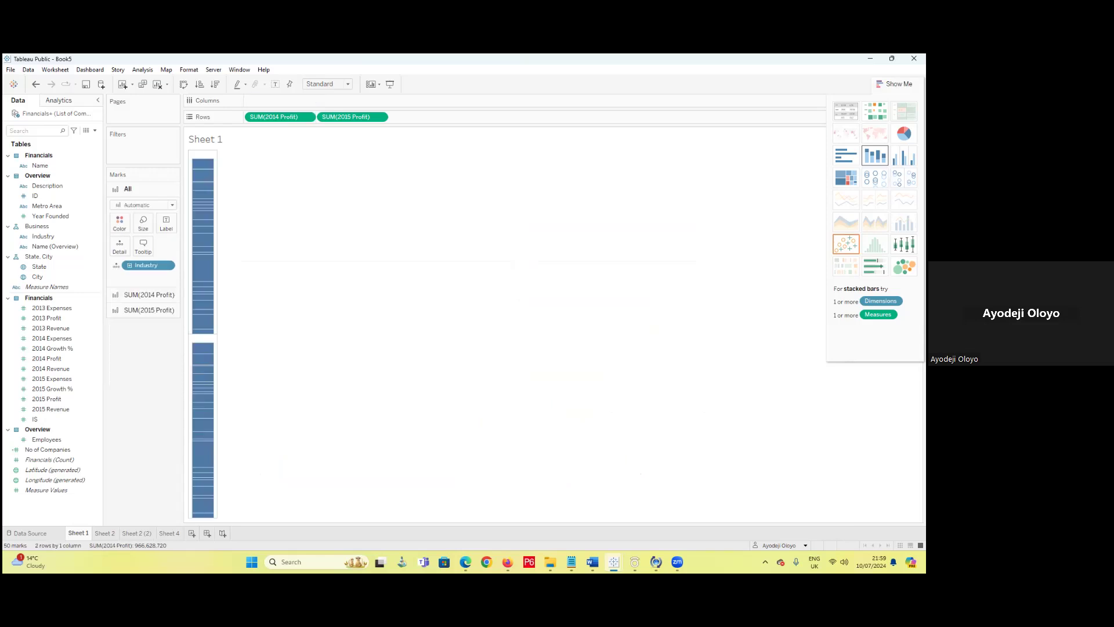
pyautogui.moveTo(205, 260)
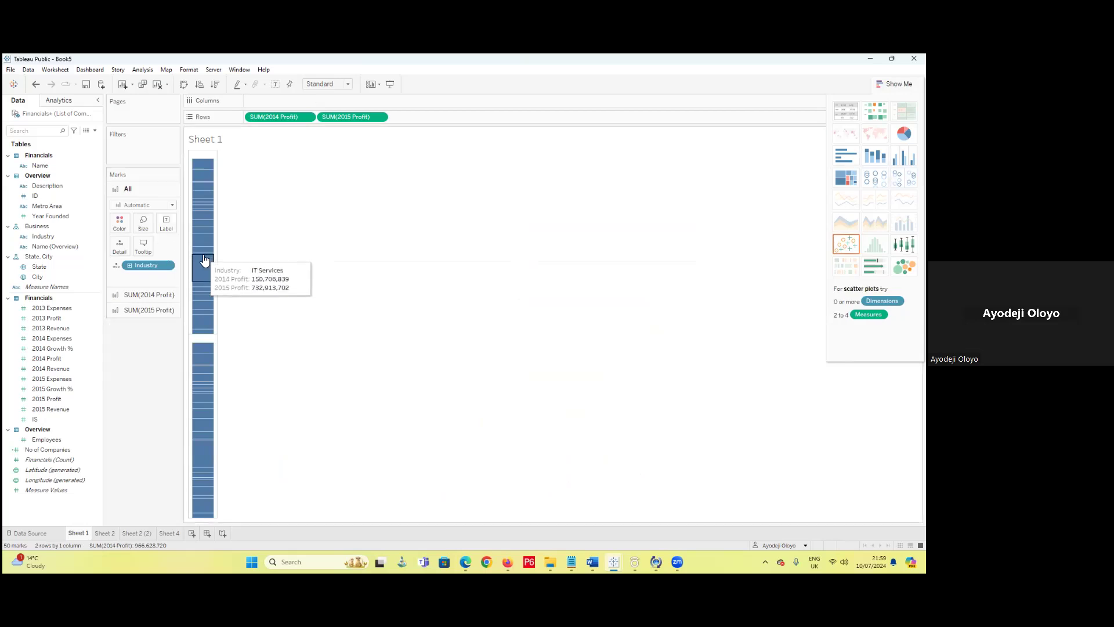
pyautogui.moveTo(196, 194)
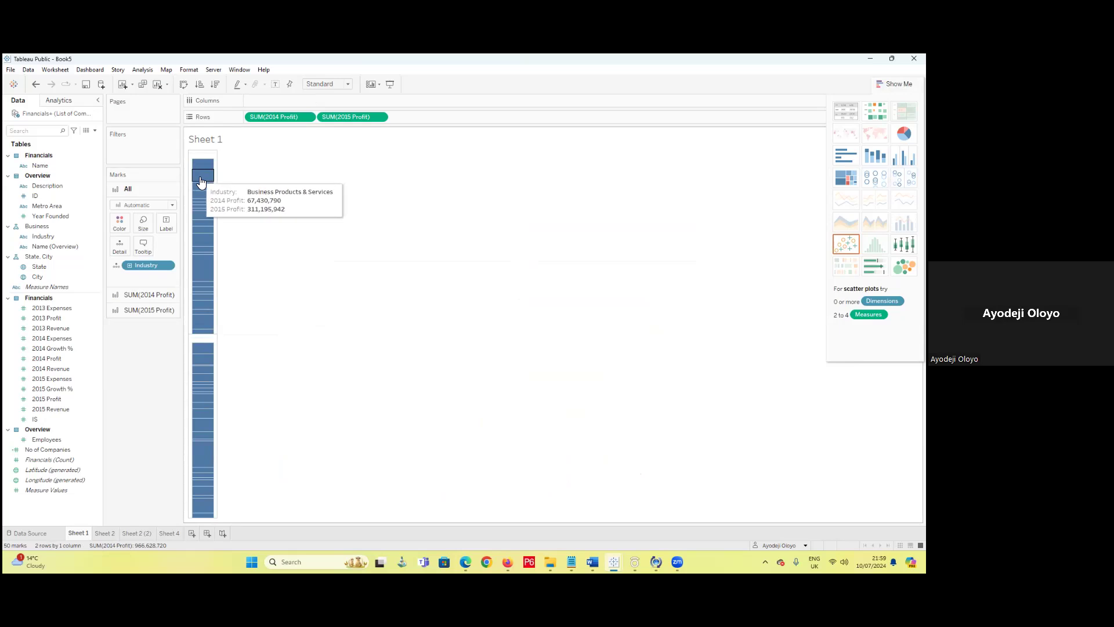
pyautogui.moveTo(197, 241)
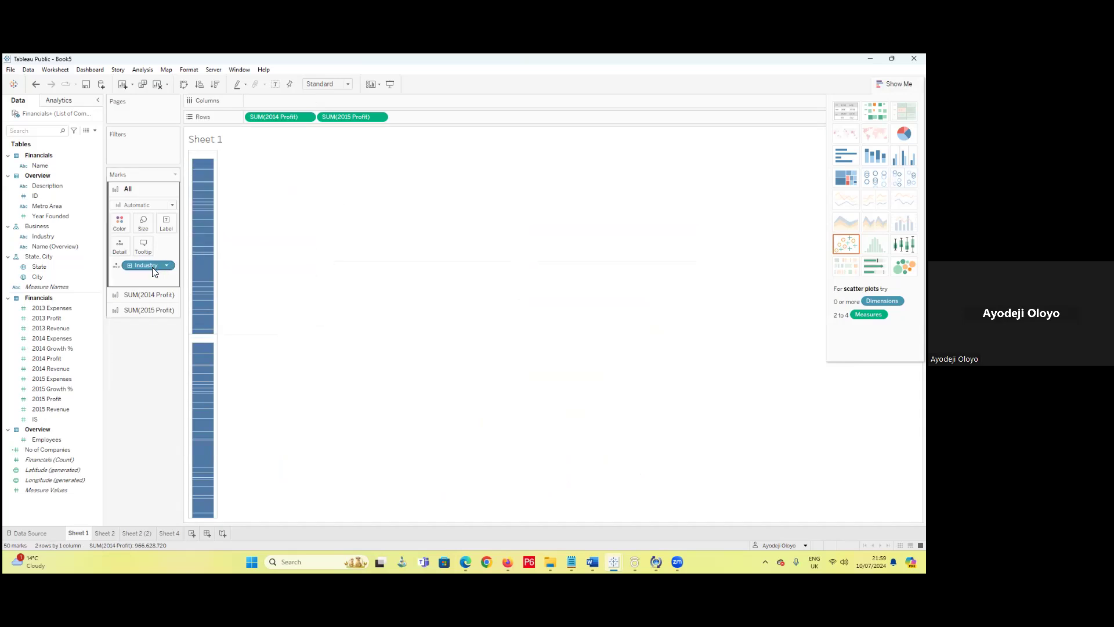
pyautogui.moveTo(141, 275); pyautogui.dragTo(126, 225)
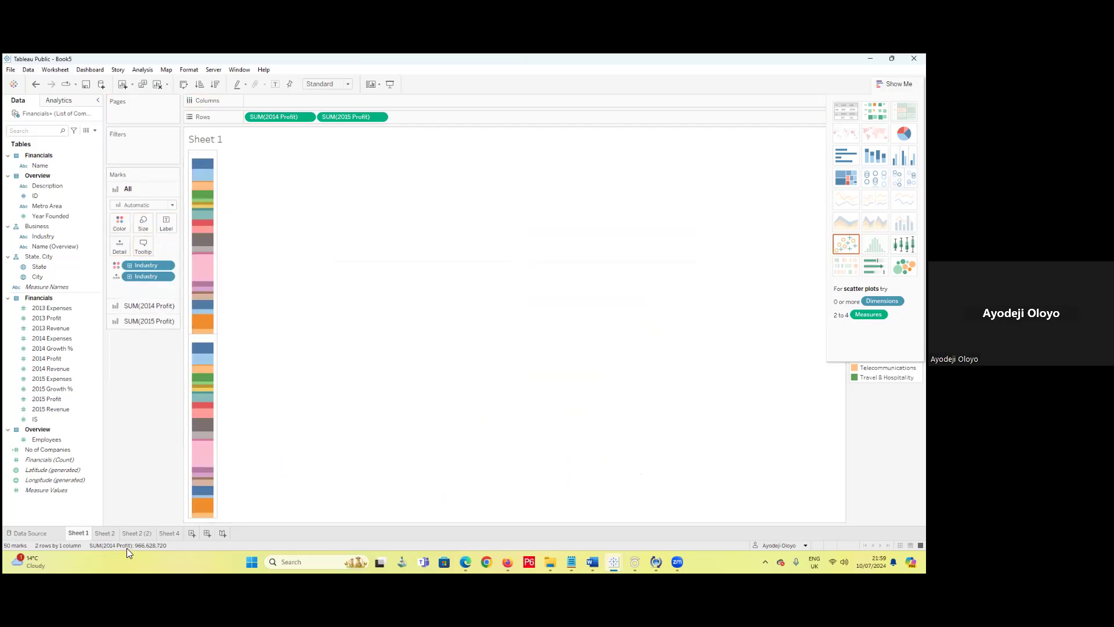
# - Undo the Industry coloring and the conversion to stacked bars
pyautogui.hotkey('ctrl', 'z')
pyautogui.hotkey('ctrl', 'z')
pyautogui.hotkey('ctrl', 'z')
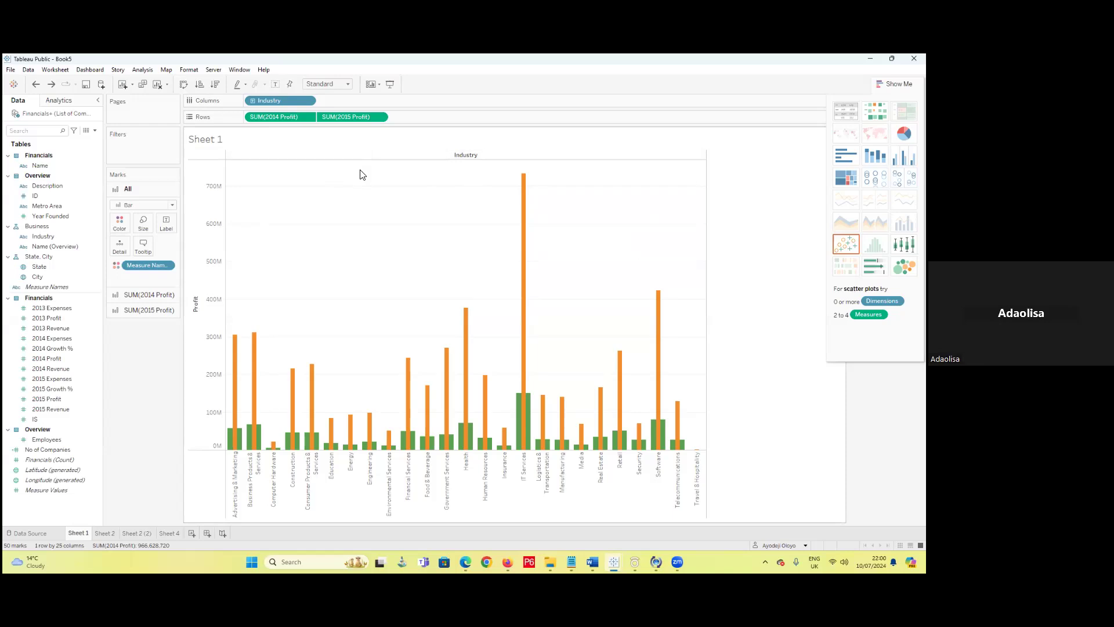
# - Set the mark type to Line for both profit measures on Sheet 1
pyautogui.click(150, 205)
pyautogui.click(145, 238)
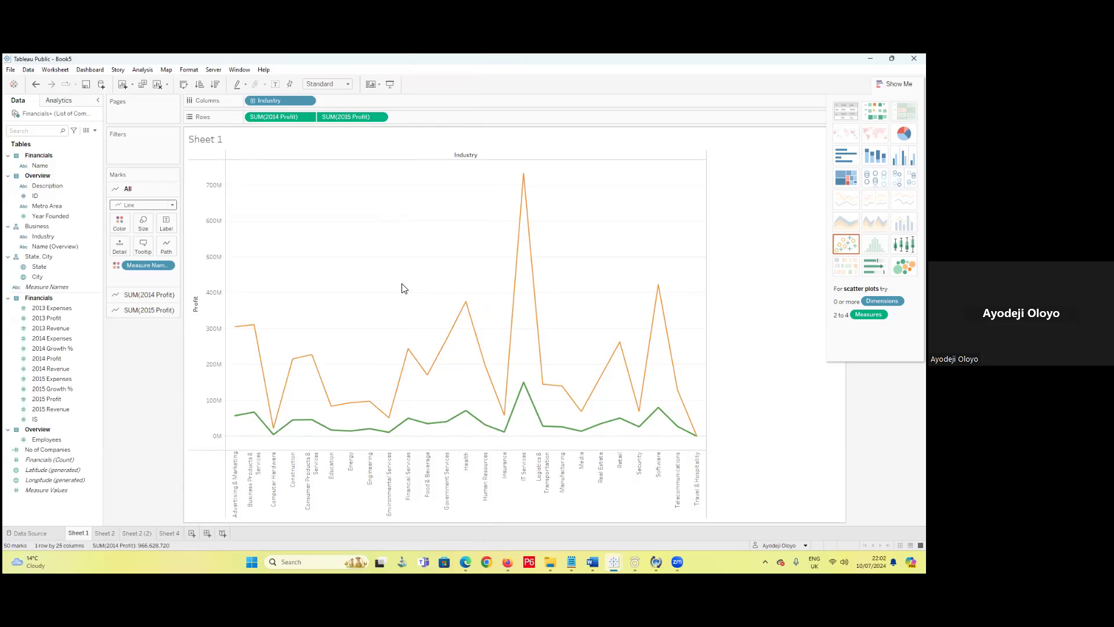
pyautogui.click(47, 459)
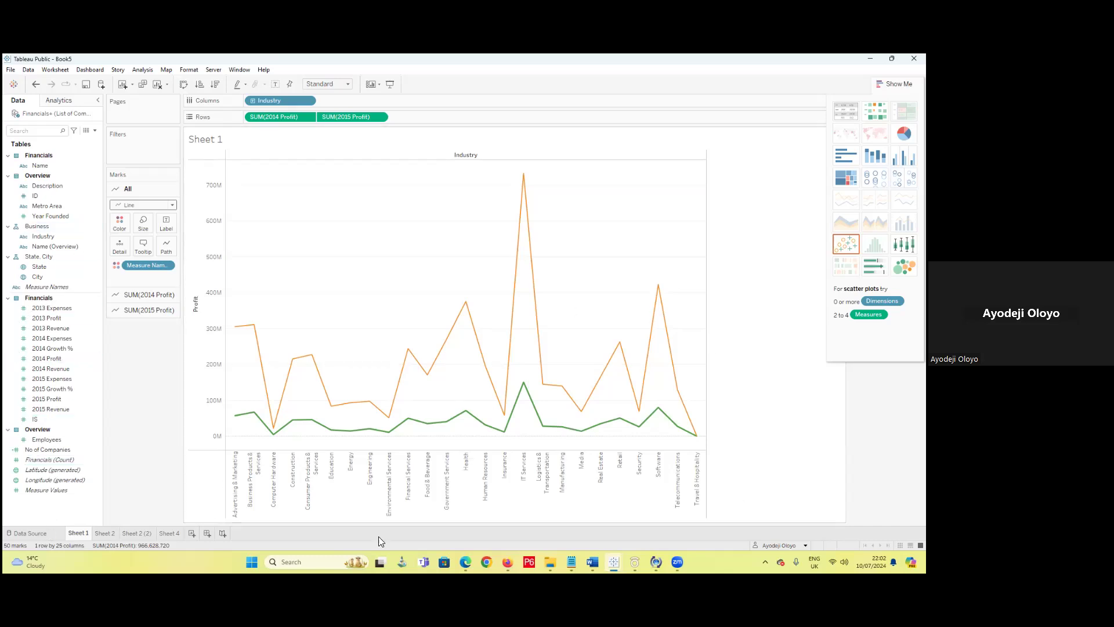
# - View the company count chart on Sheet 2 (2), then add a new dashboard and look through its available objects
pyautogui.click(135, 531)
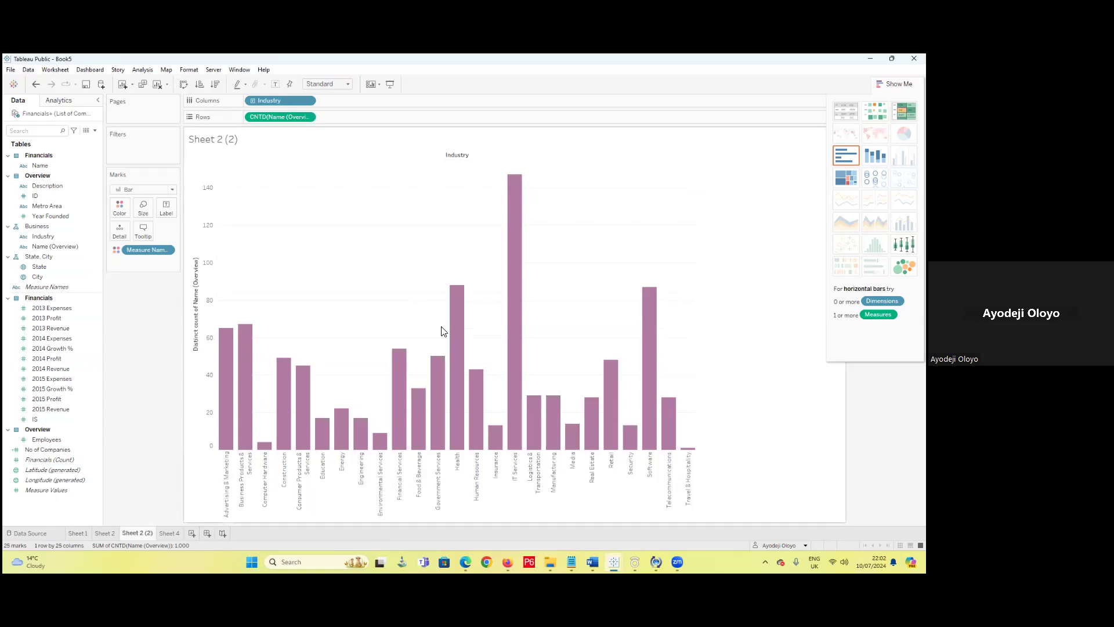
pyautogui.moveTo(520, 187)
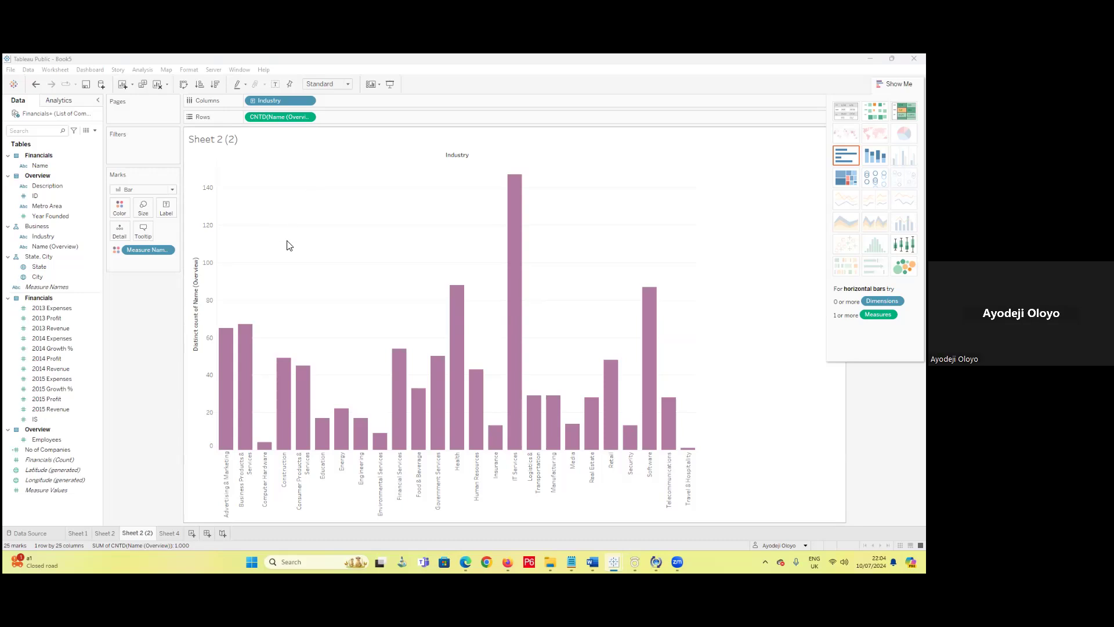
pyautogui.click(207, 533)
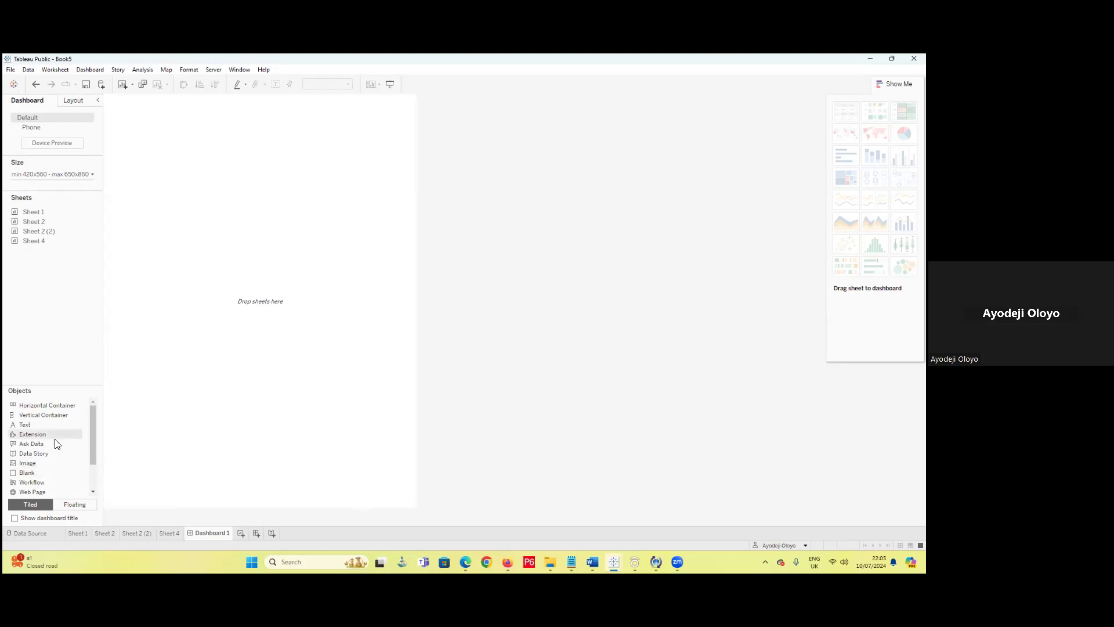
pyautogui.moveTo(92, 434); pyautogui.dragTo(94, 462)
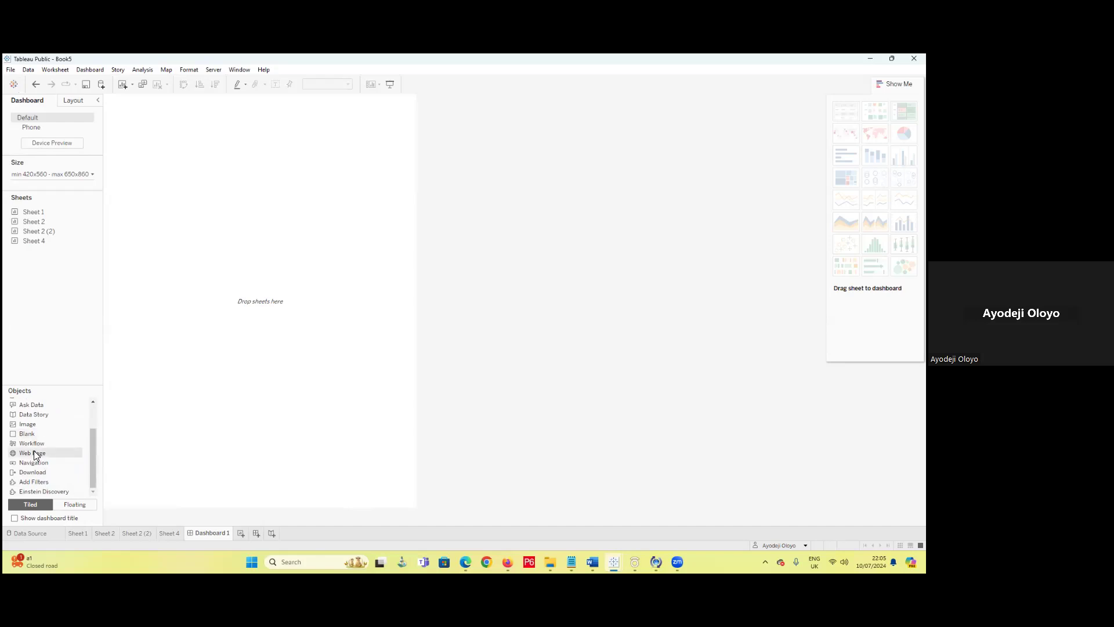
pyautogui.moveTo(92, 447)
pyautogui.mouseDown()
pyautogui.moveTo(93, 418)
pyautogui.moveTo(97, 452)
pyautogui.mouseUp()
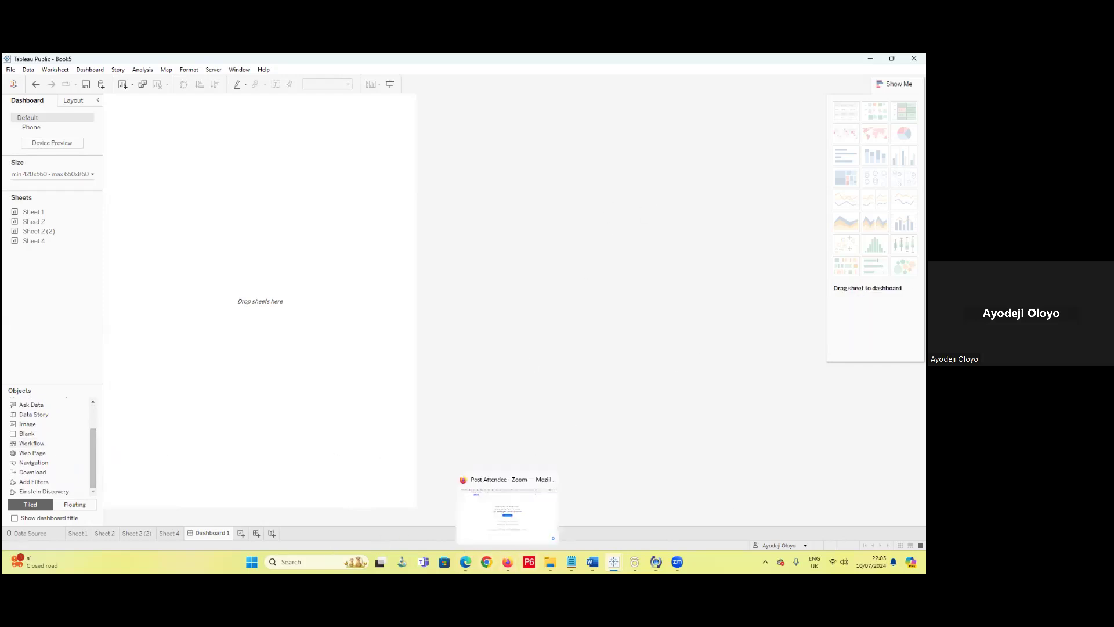
# - Switch to Firefox and search the web for "tableau public viz"
pyautogui.moveTo(614, 562)
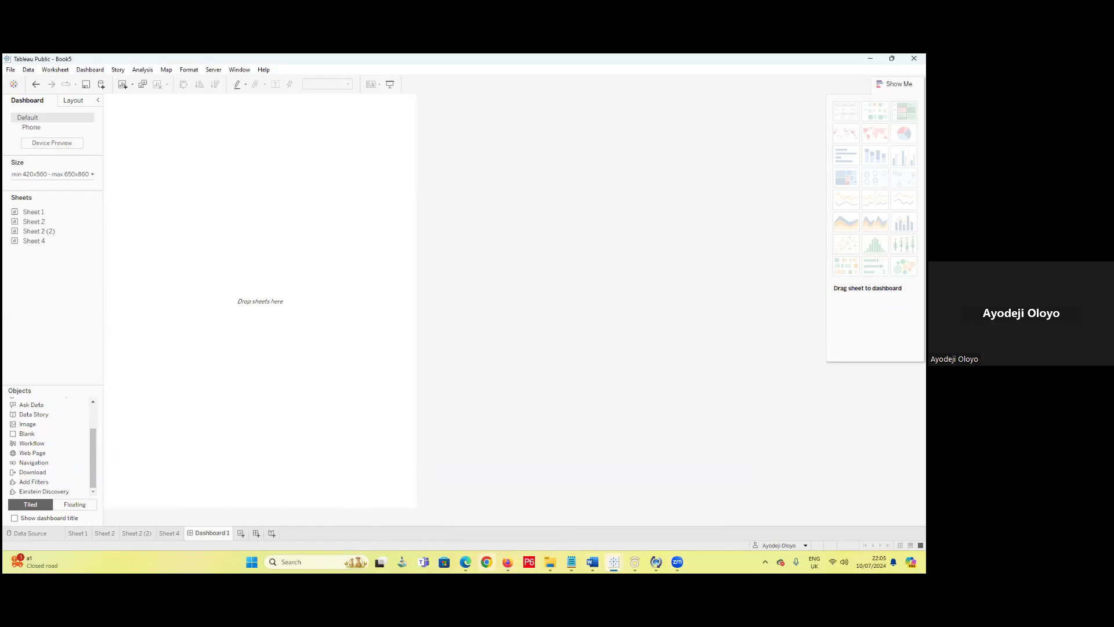
pyautogui.moveTo(465, 562)
pyautogui.moveTo(507, 562)
pyautogui.click(507, 518)
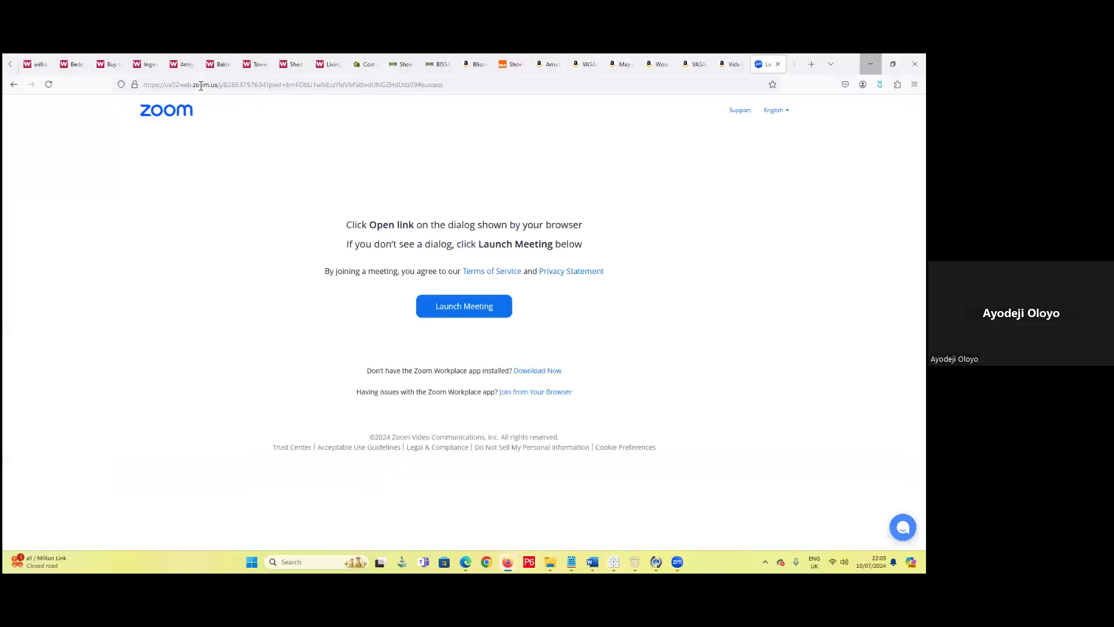
pyautogui.click(207, 84)
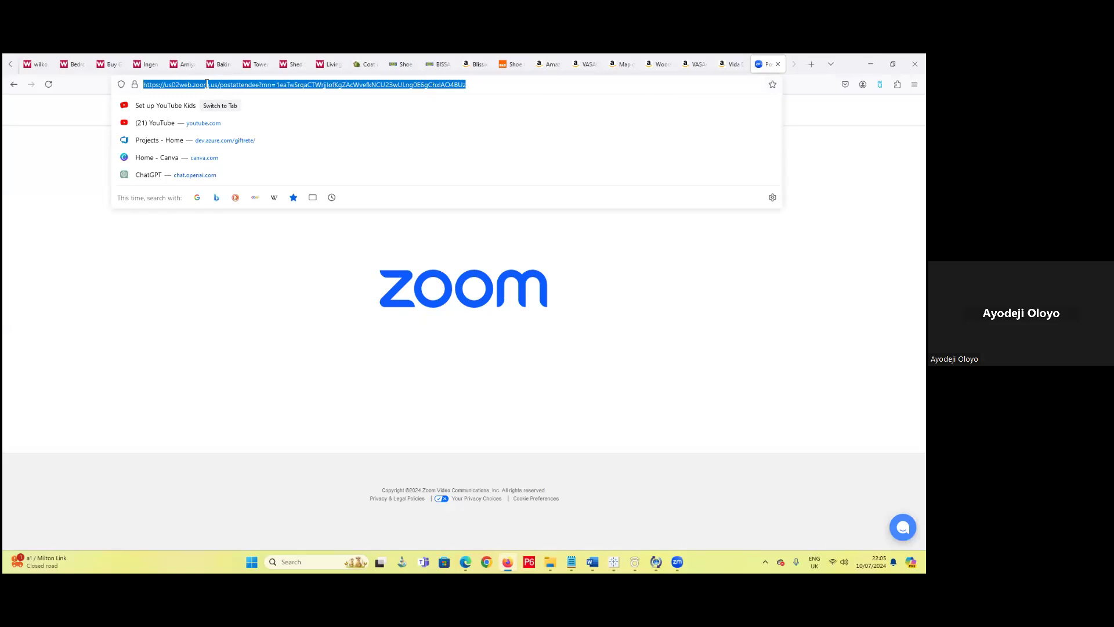
pyautogui.write('tableau')
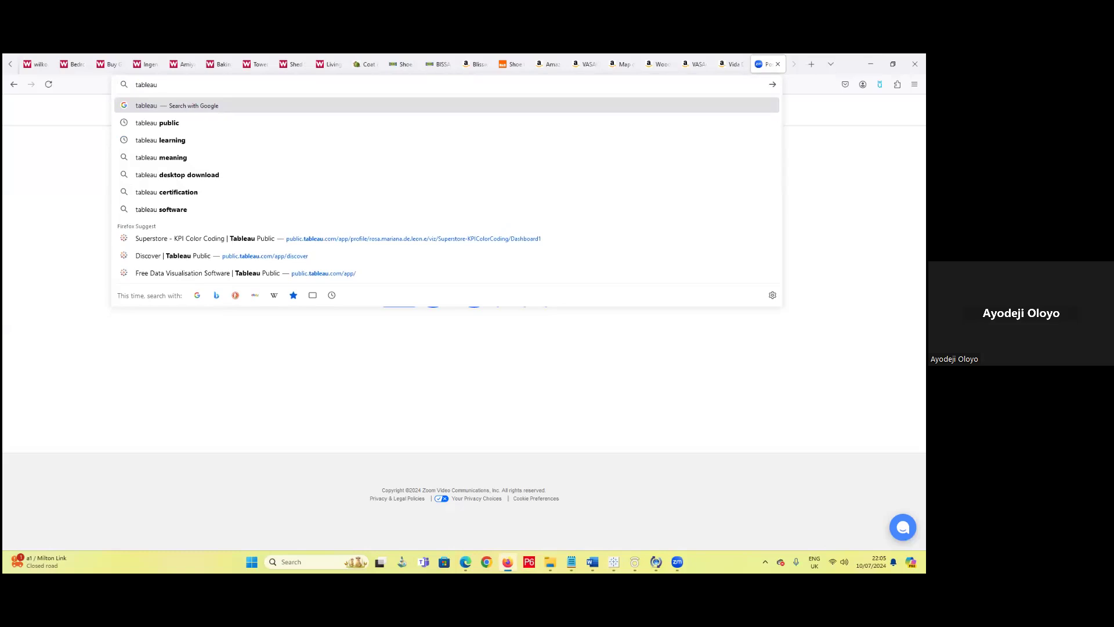
pyautogui.press('Down')
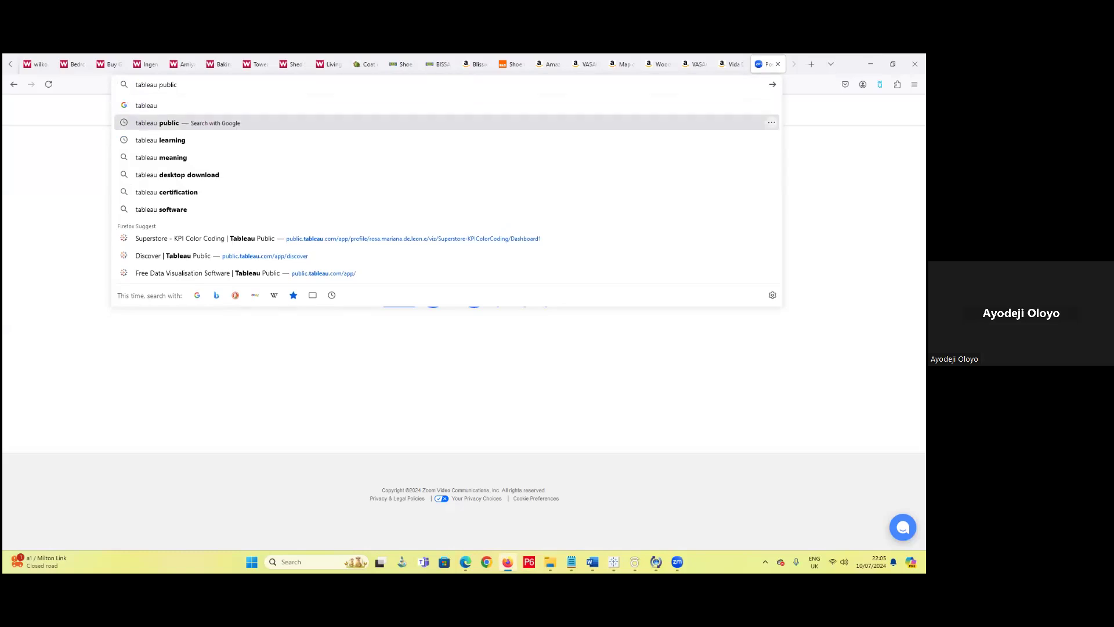
pyautogui.write('vi')
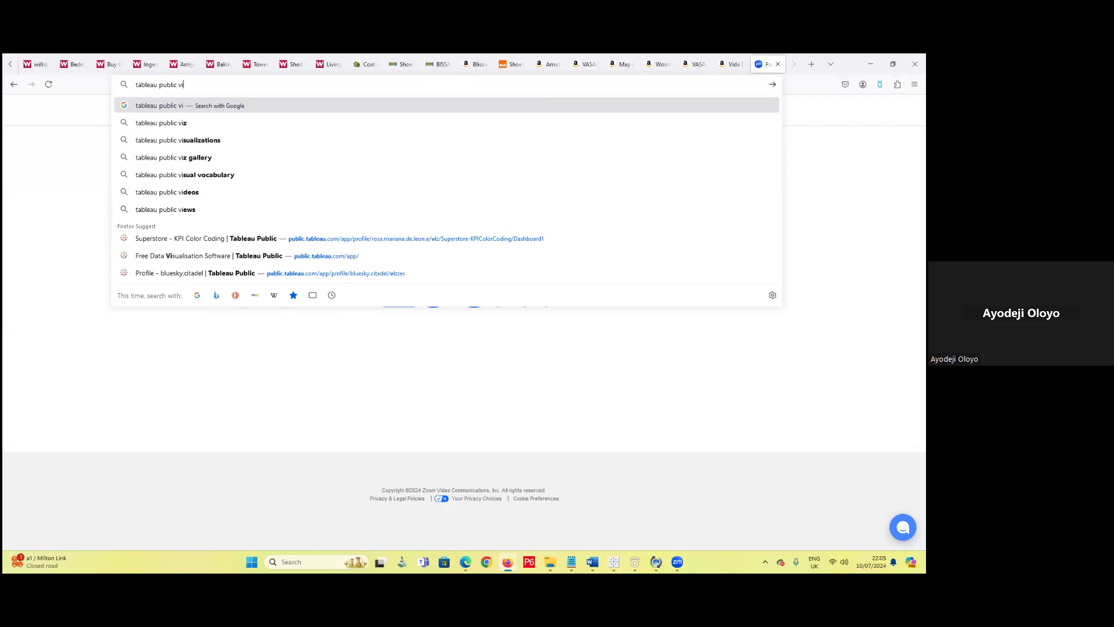
pyautogui.write('z')
pyautogui.press('Return')
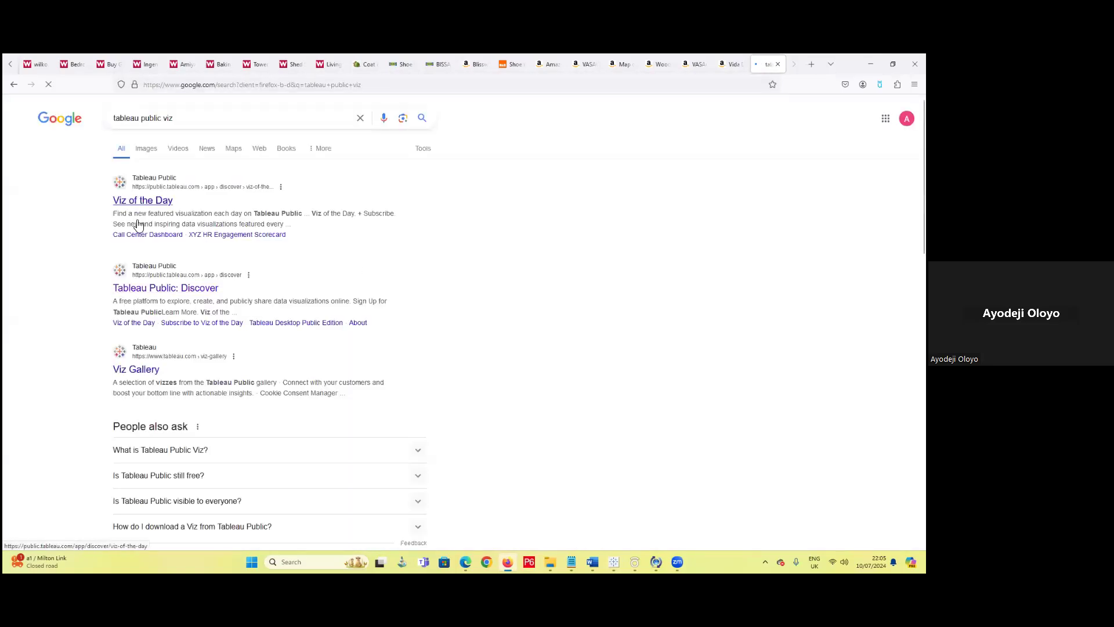
# - Open Tableau's Viz Gallery from the search results and bring up the Food Deserts viz in a new tab
pyautogui.click(146, 370)
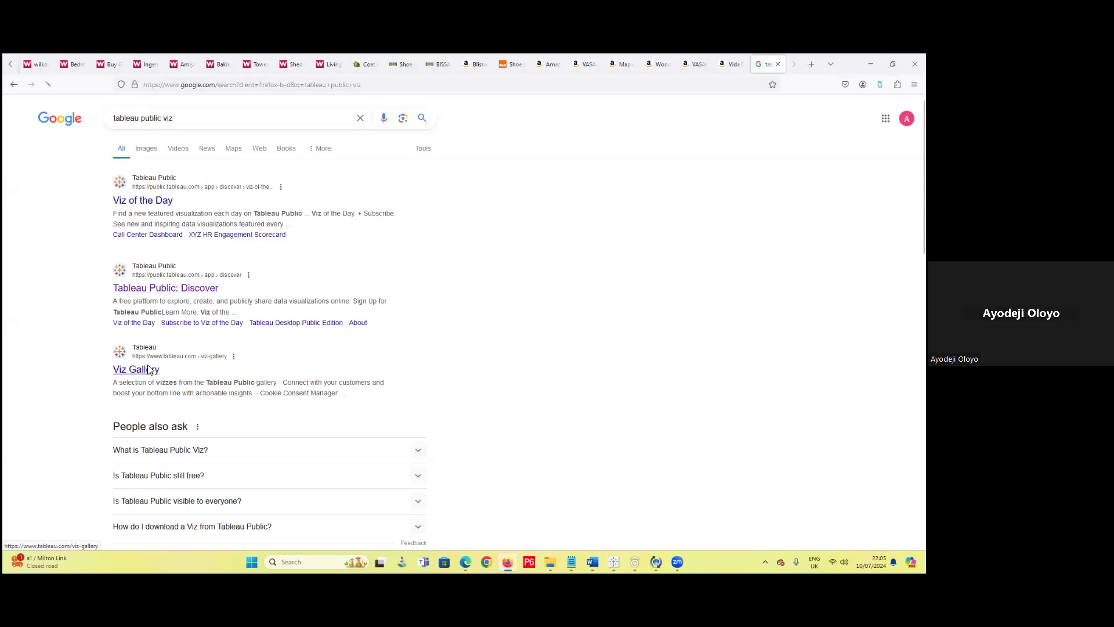
pyautogui.scroll(-2, 366, 405)
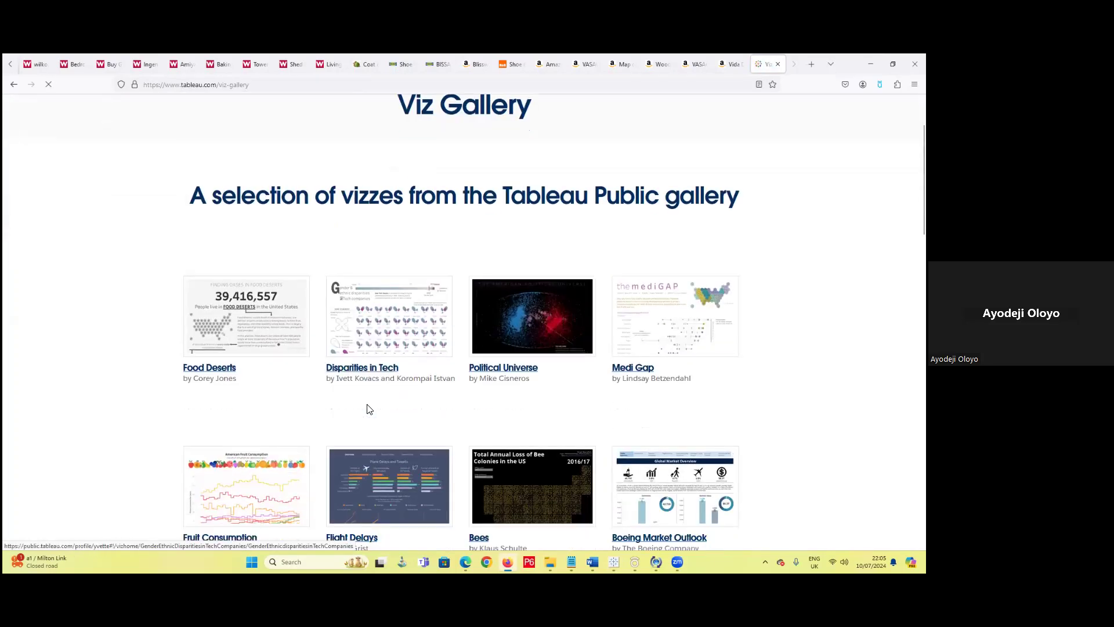
pyautogui.scroll(-3, 370, 409)
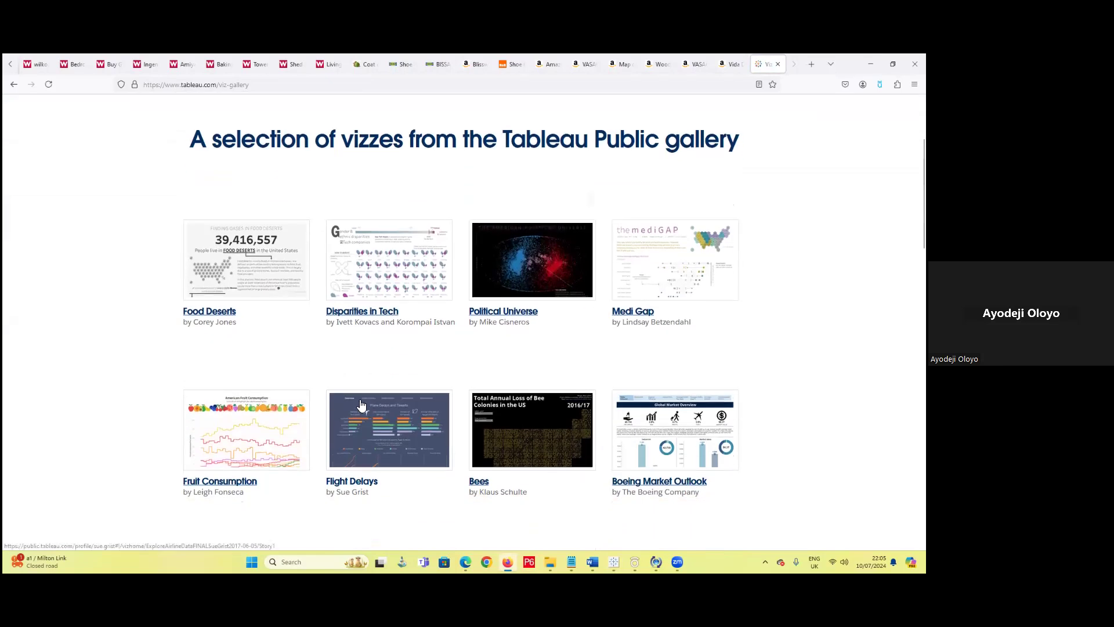
pyautogui.rightClick(256, 192)
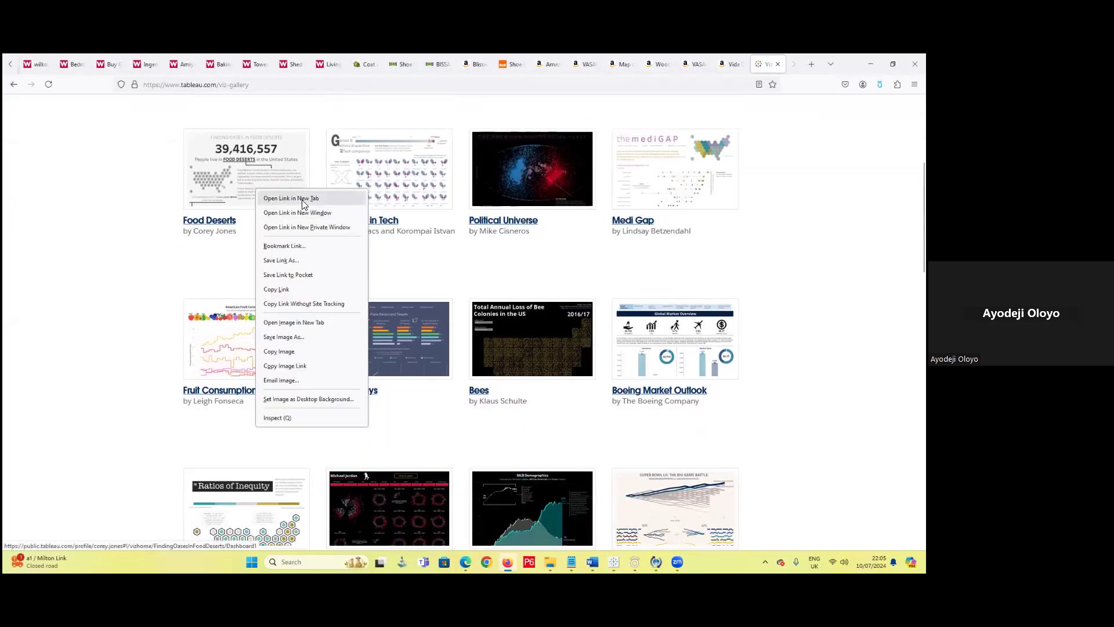
pyautogui.click(303, 196)
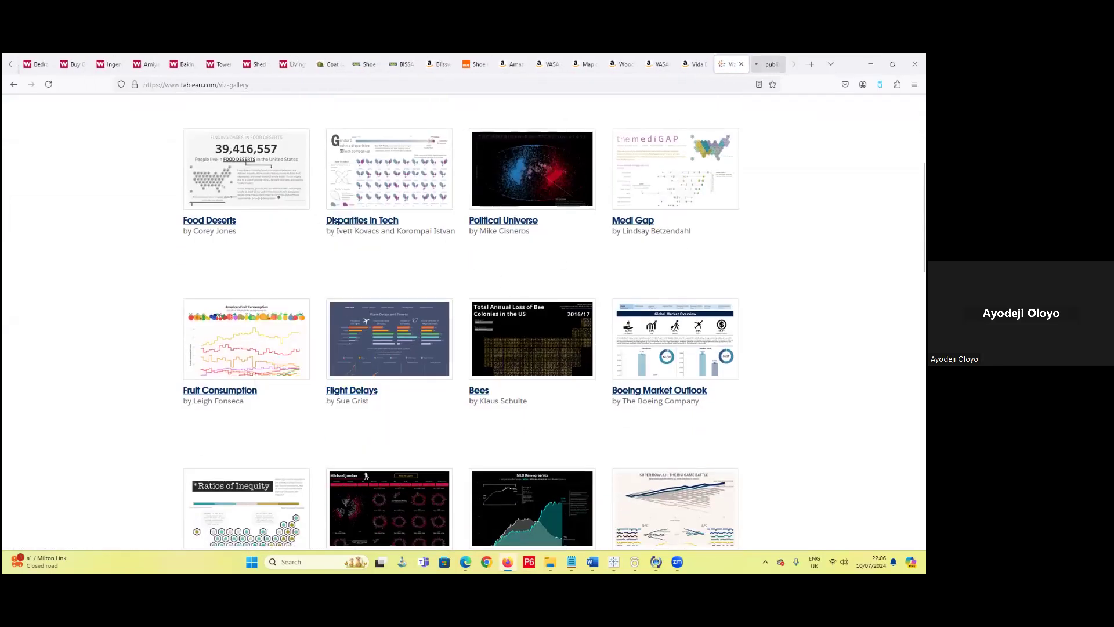
pyautogui.click(769, 64)
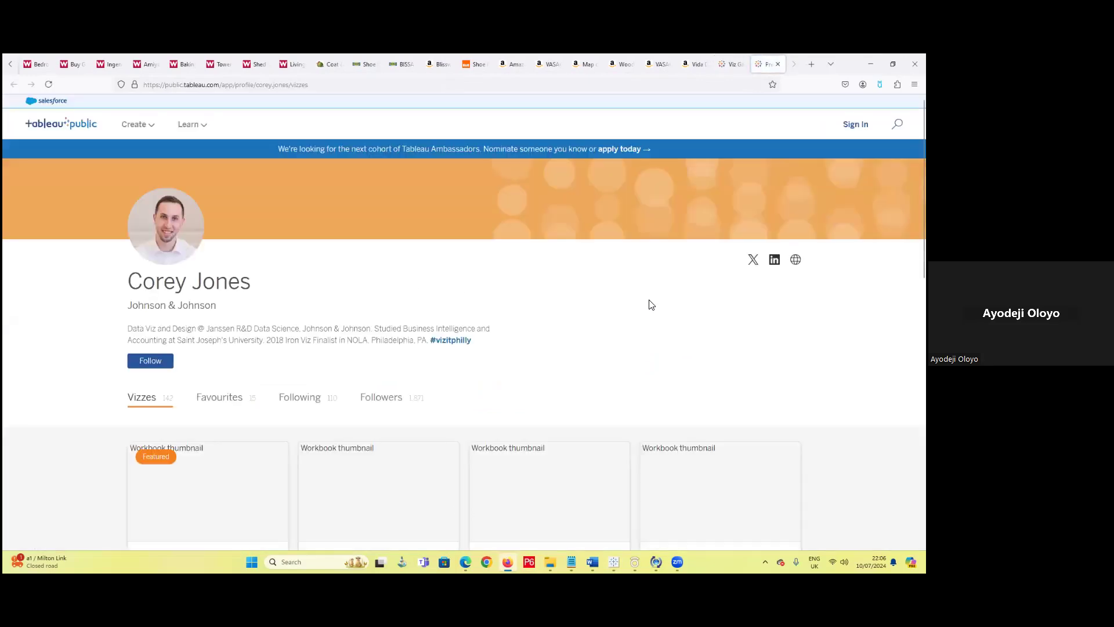
# - Browse the vizzes on the author's Tableau Public profile and open the Jeopardy GOAT dashboard
pyautogui.scroll(-2, 597, 317)
pyautogui.scroll(-1, 599, 317)
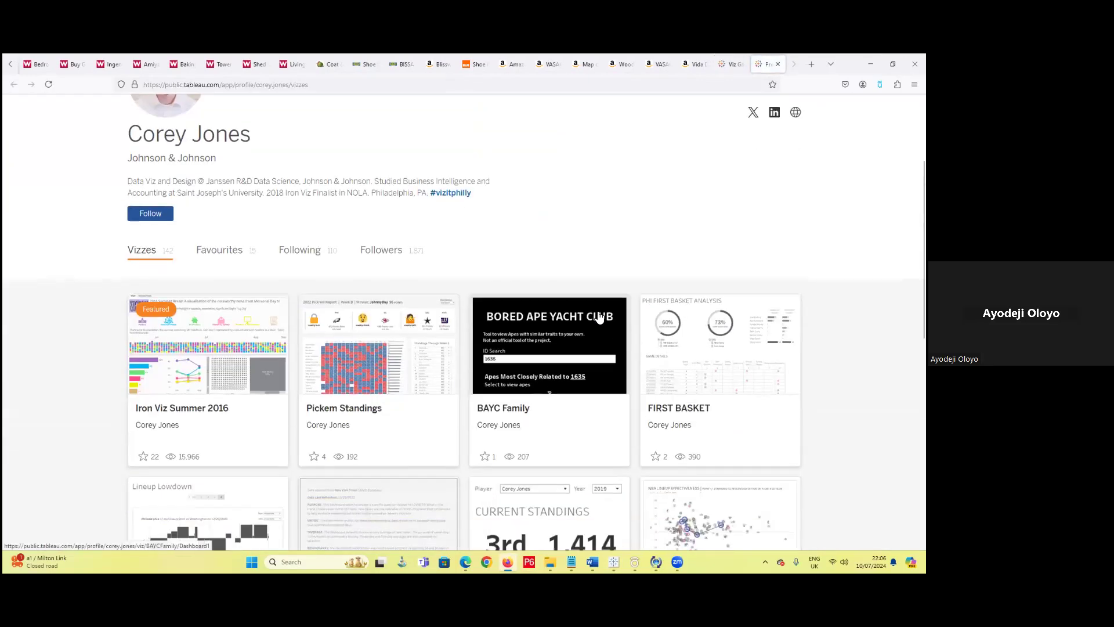
pyautogui.scroll(-3, 599, 316)
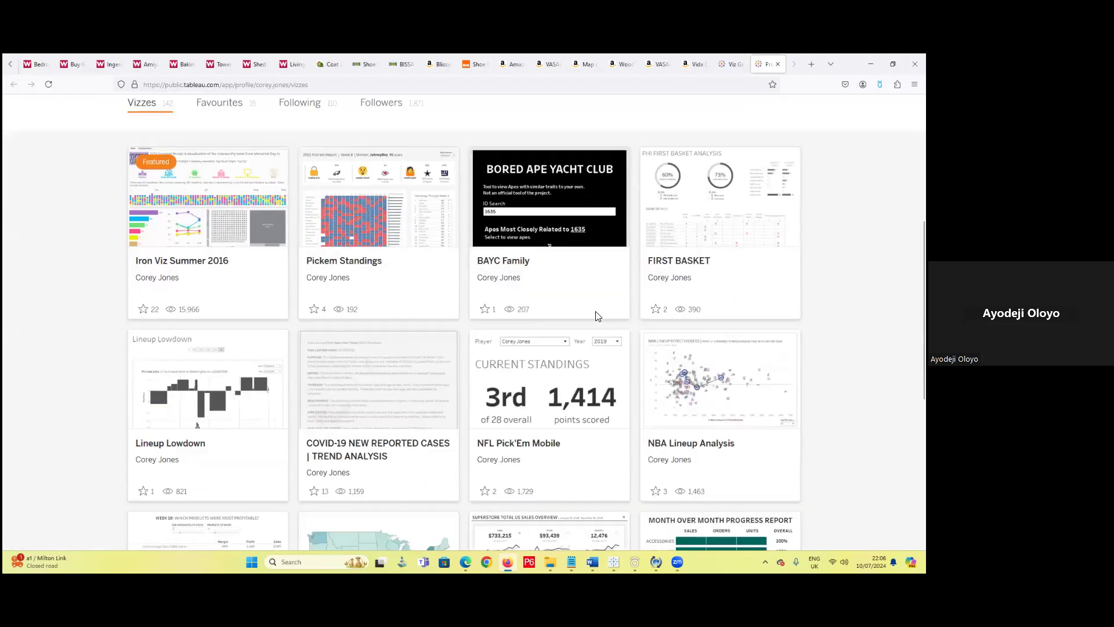
pyautogui.scroll(-5, 599, 317)
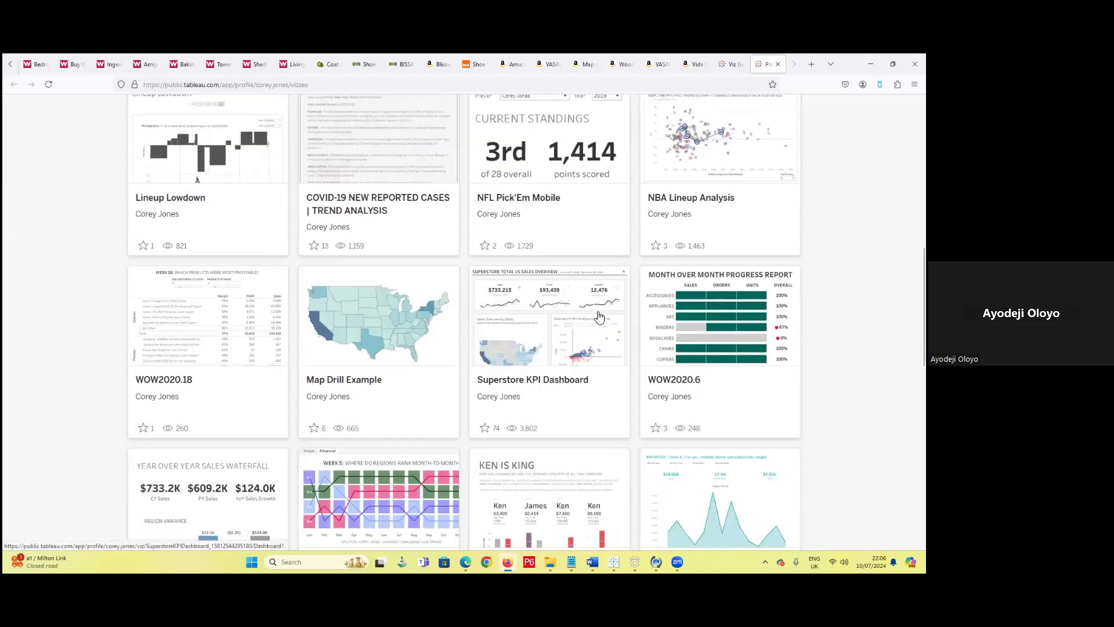
pyautogui.scroll(-3, 600, 319)
pyautogui.click(608, 233)
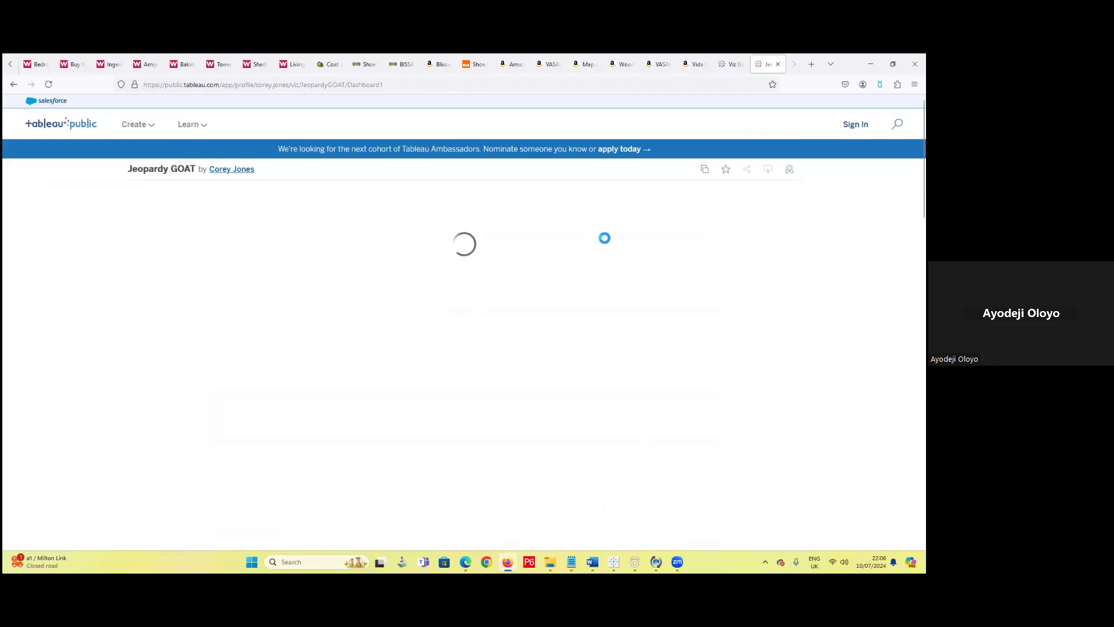
# - Look over the Jeopardy GOAT dashboard page and display the dashboard in full screen
pyautogui.scroll(-3, 624, 273)
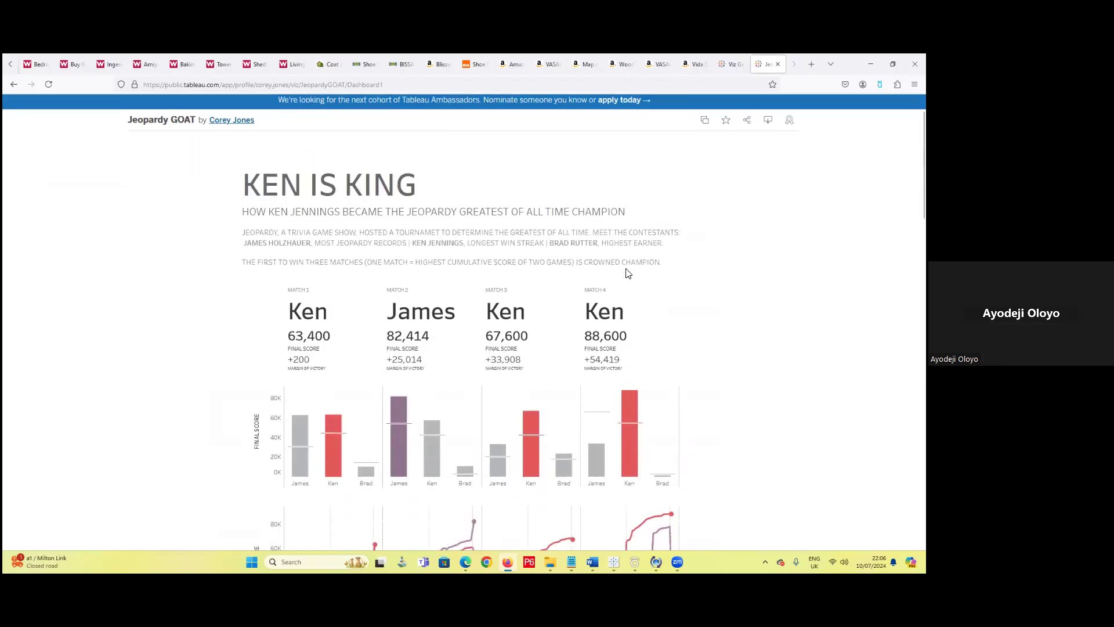
pyautogui.scroll(3, 643, 283)
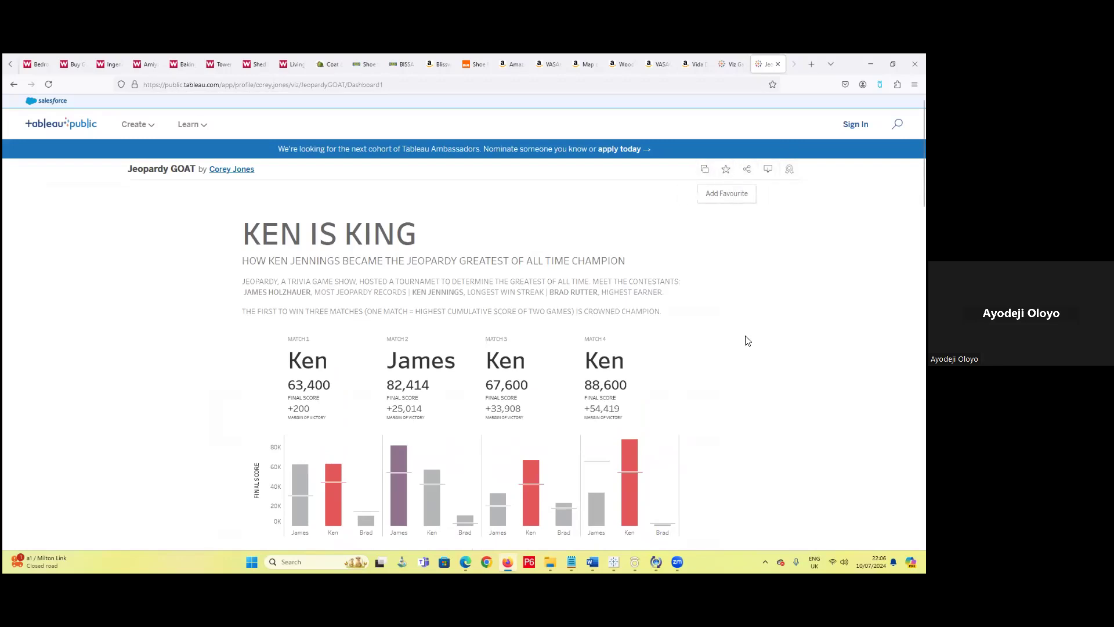
pyautogui.scroll(-3, 745, 341)
pyautogui.scroll(-10, 747, 341)
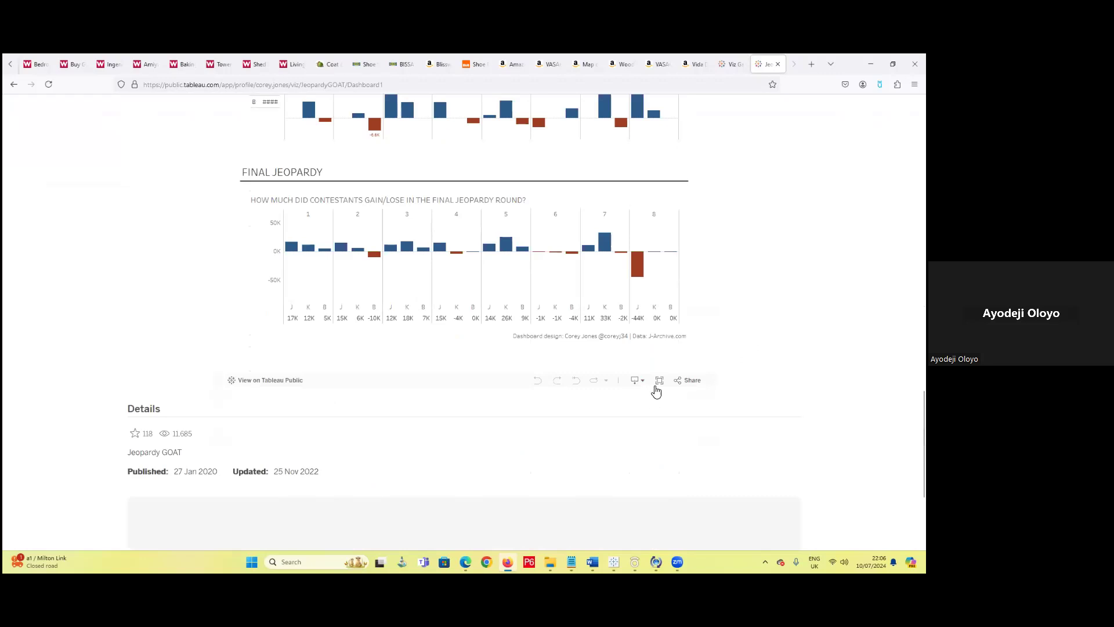
pyautogui.click(659, 380)
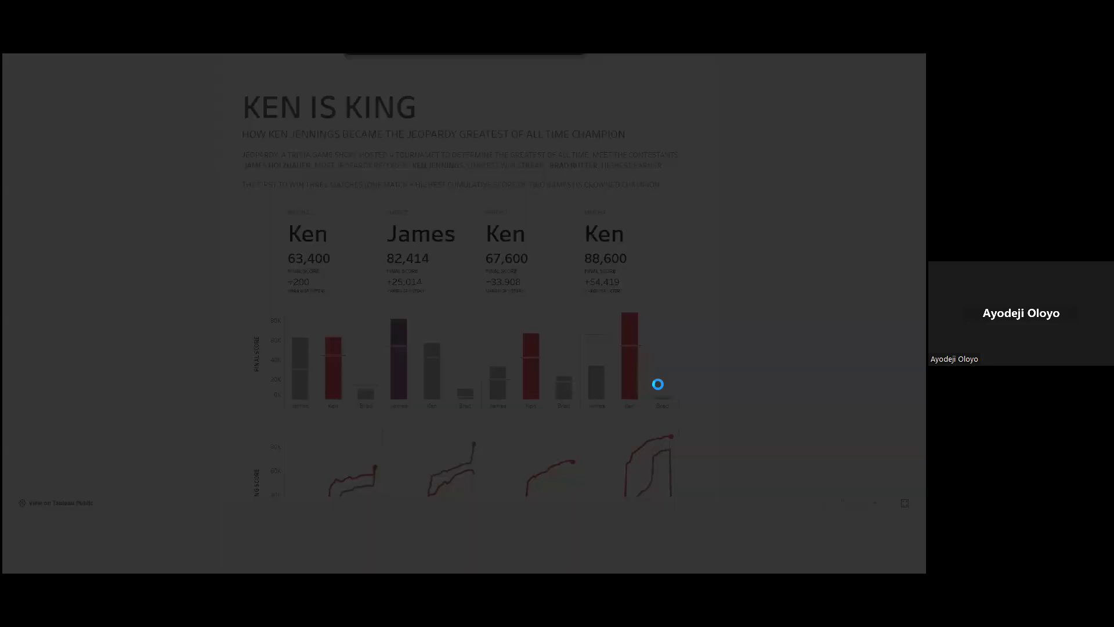
# - Examine the score, Game Play, Double Jeopardy and Final Jeopardy charts in the full-screen dashboard
pyautogui.scroll(-3, 650, 386)
pyautogui.scroll(3, 645, 386)
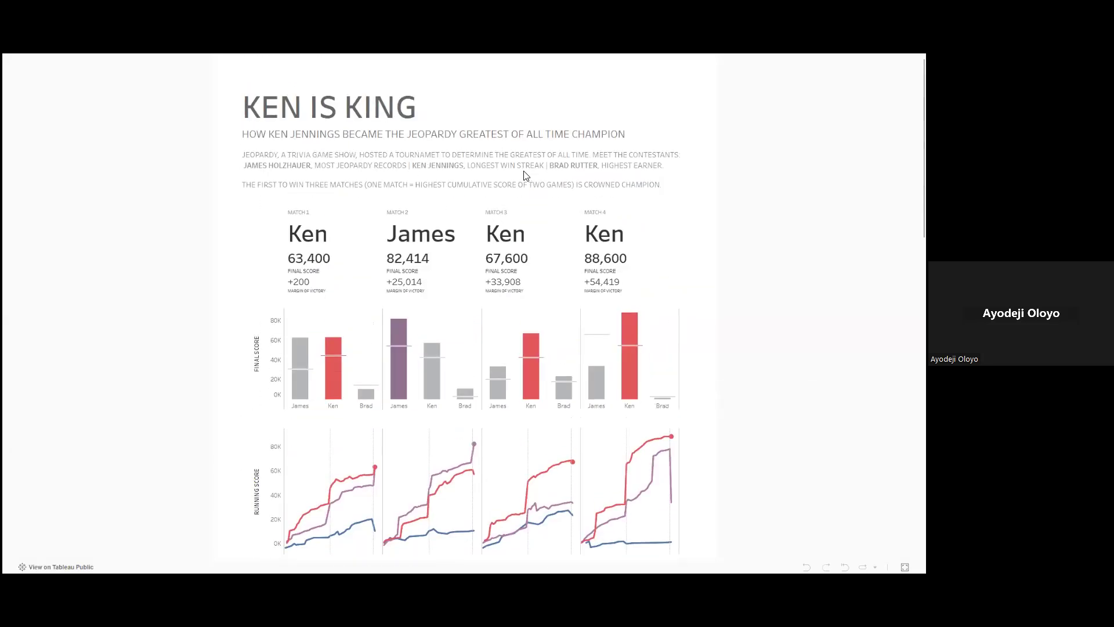
pyautogui.scroll(-2, 453, 241)
pyautogui.scroll(2, 406, 191)
pyautogui.scroll(-5, 418, 238)
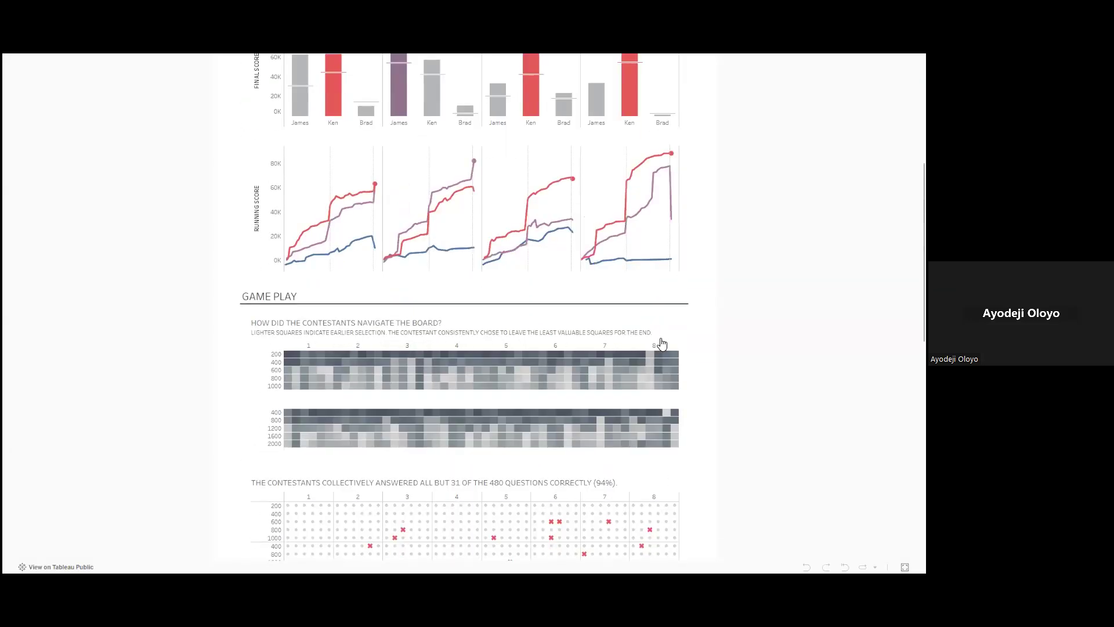
pyautogui.scroll(-4, 441, 407)
pyautogui.scroll(-4, 464, 418)
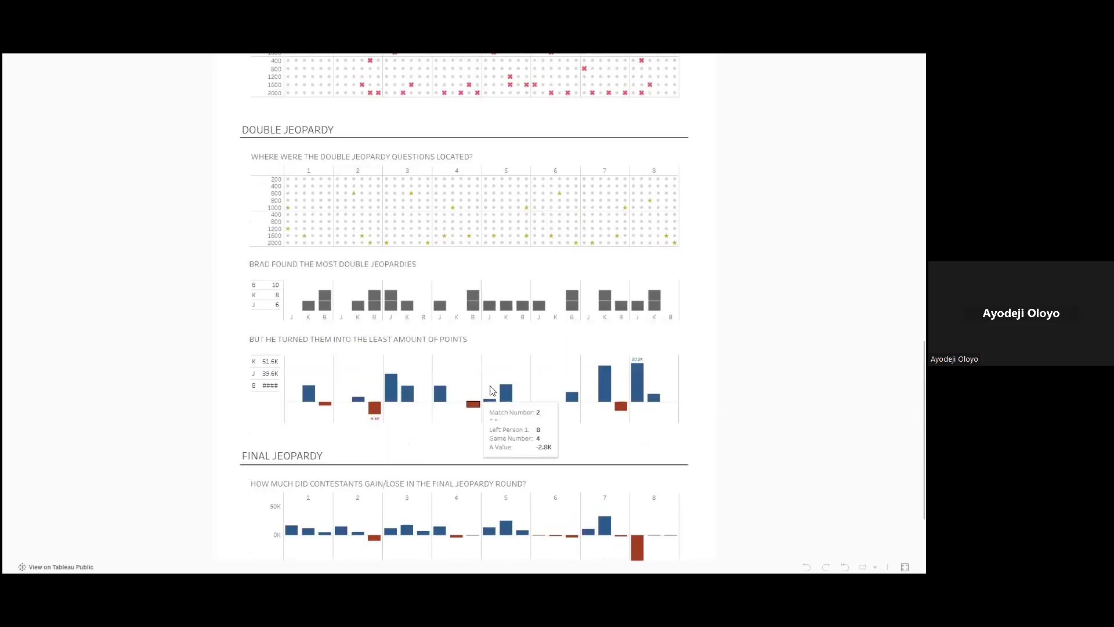
pyautogui.scroll(-2, 481, 390)
pyautogui.scroll(10, 462, 328)
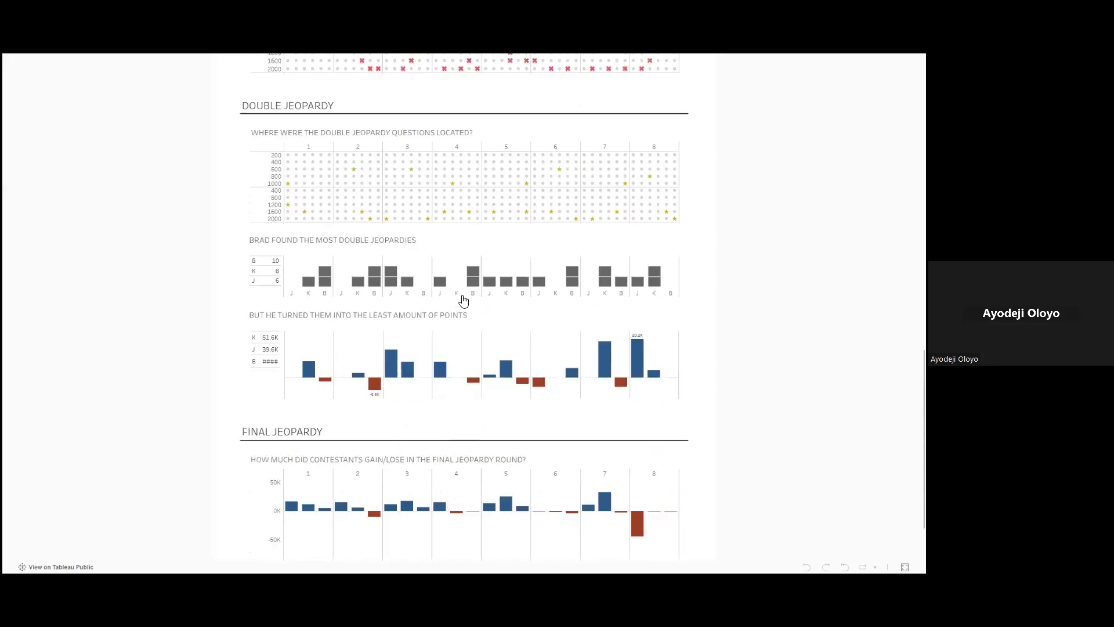
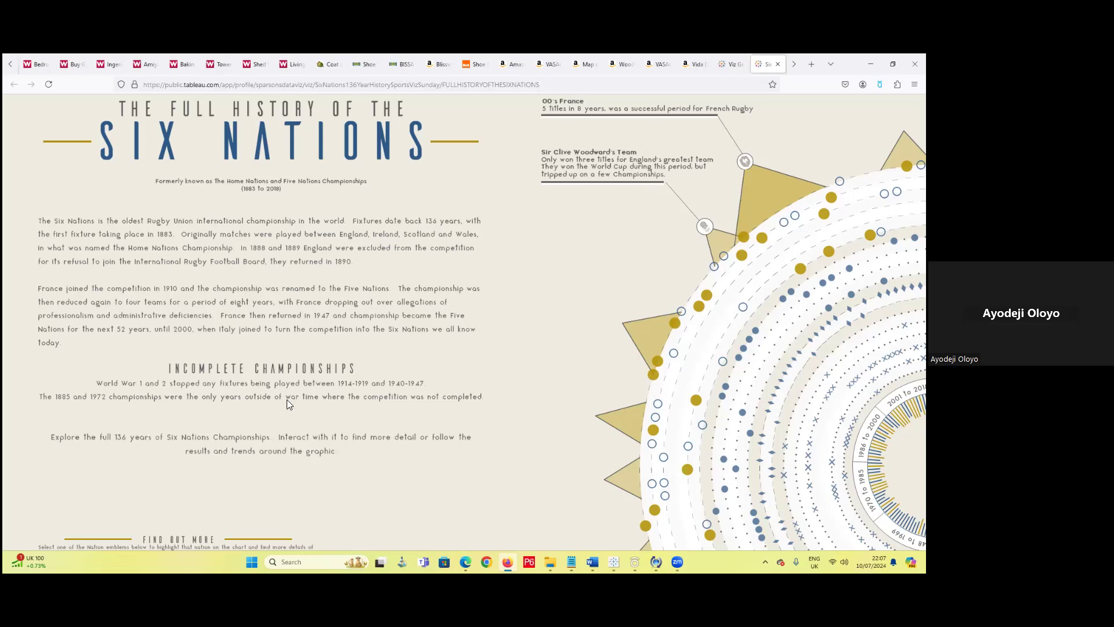
# - Examine the Six Nations history viz, including its nation emblems, reading guide and radial championship chart
pyautogui.scroll(-1, 289, 395)
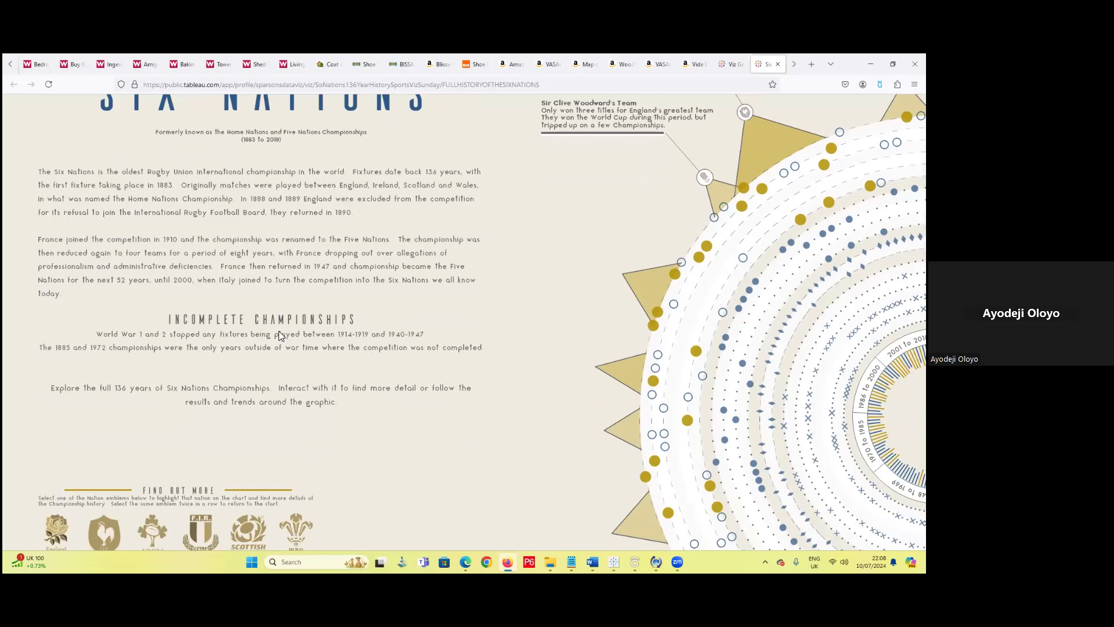
pyautogui.scroll(-5, 333, 337)
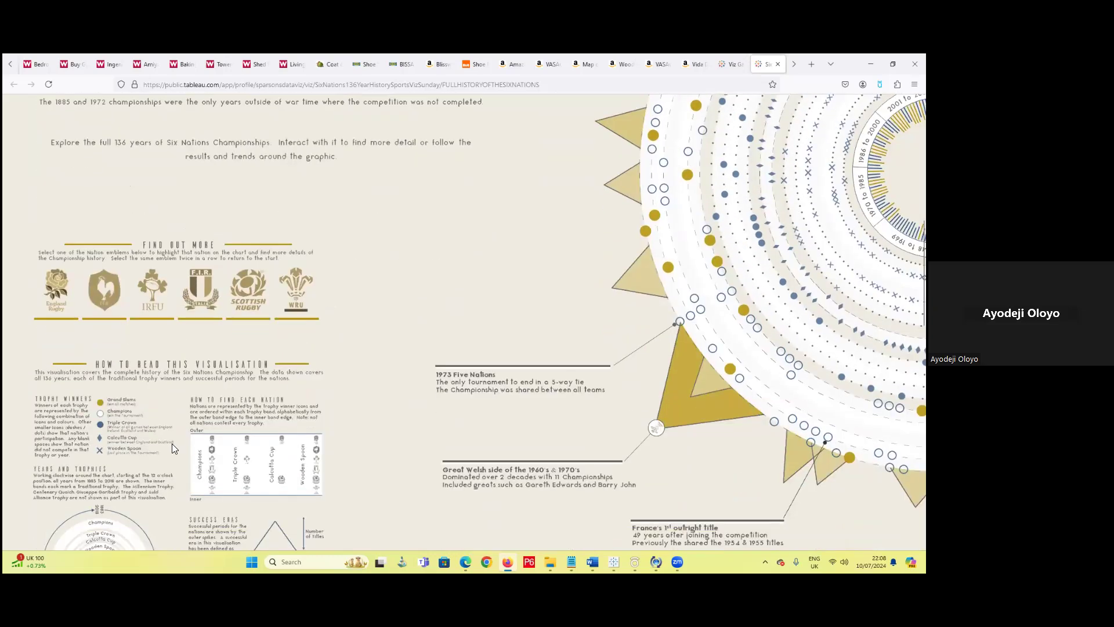
pyautogui.scroll(-5, 157, 431)
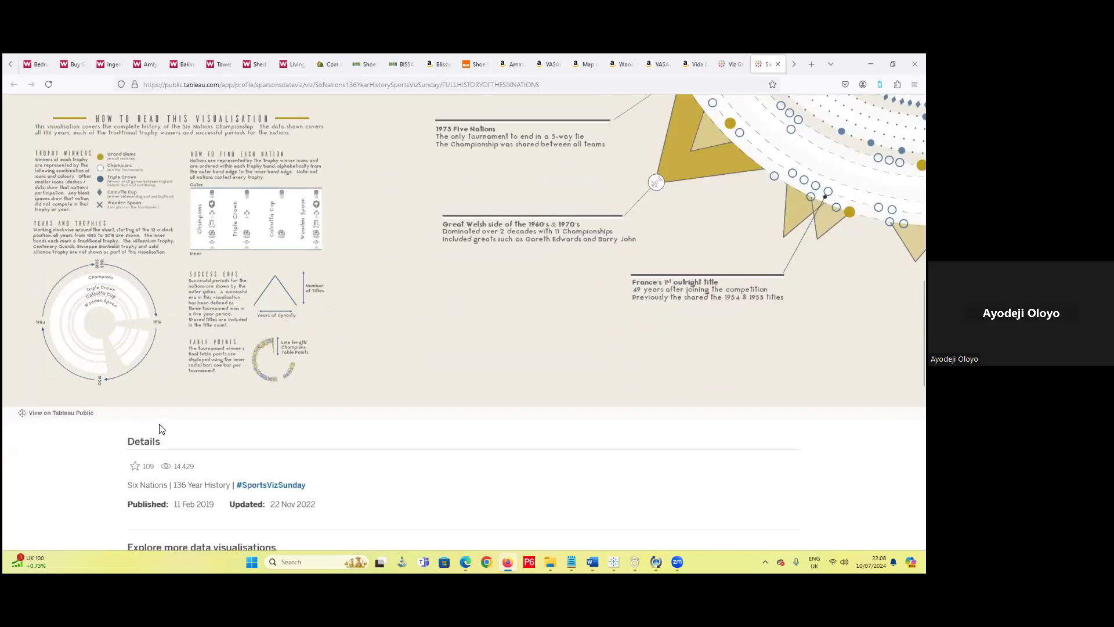
pyautogui.scroll(8, 174, 423)
pyautogui.scroll(-3, 612, 388)
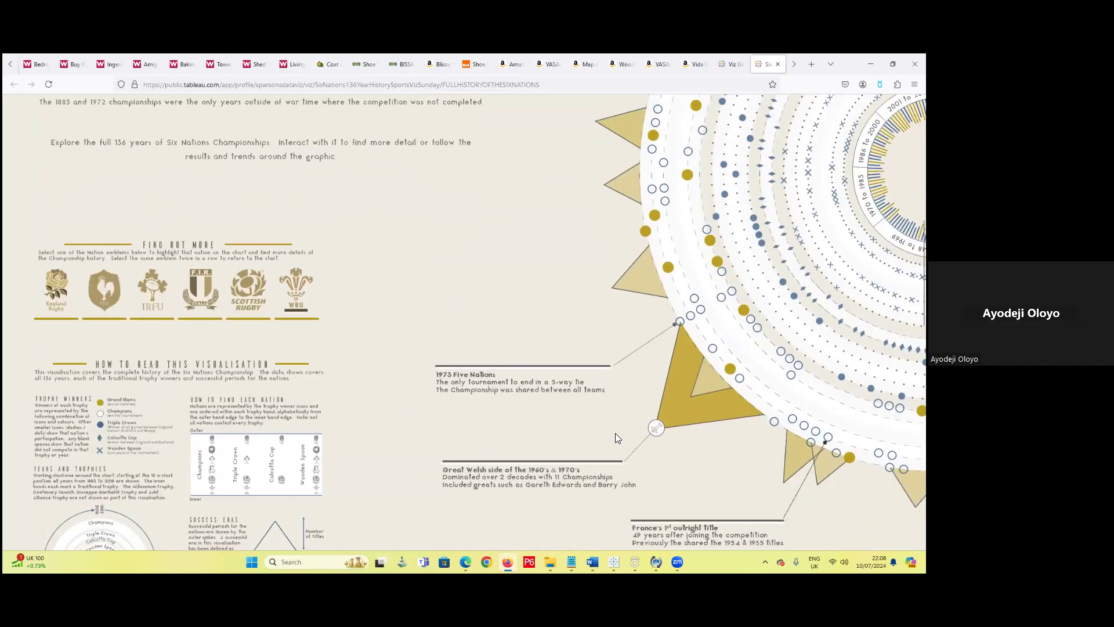
# - Look over the Six Nations viz introduction and check the empty dashboard in the Tableau Public Book5 workbook
pyautogui.scroll(10, 617, 433)
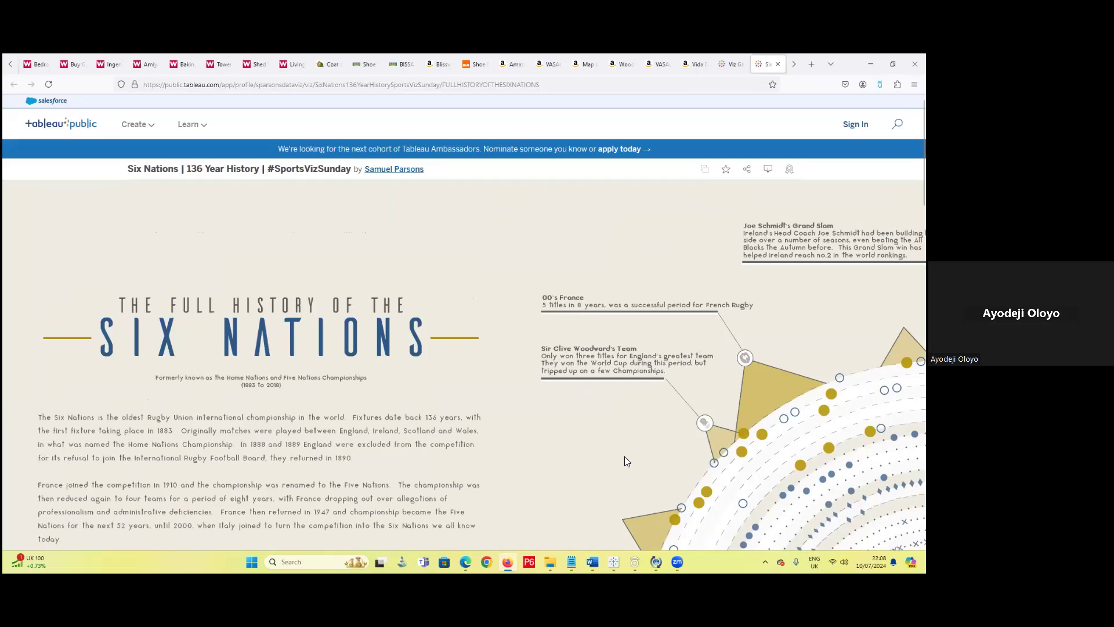
pyautogui.scroll(-5, 575, 453)
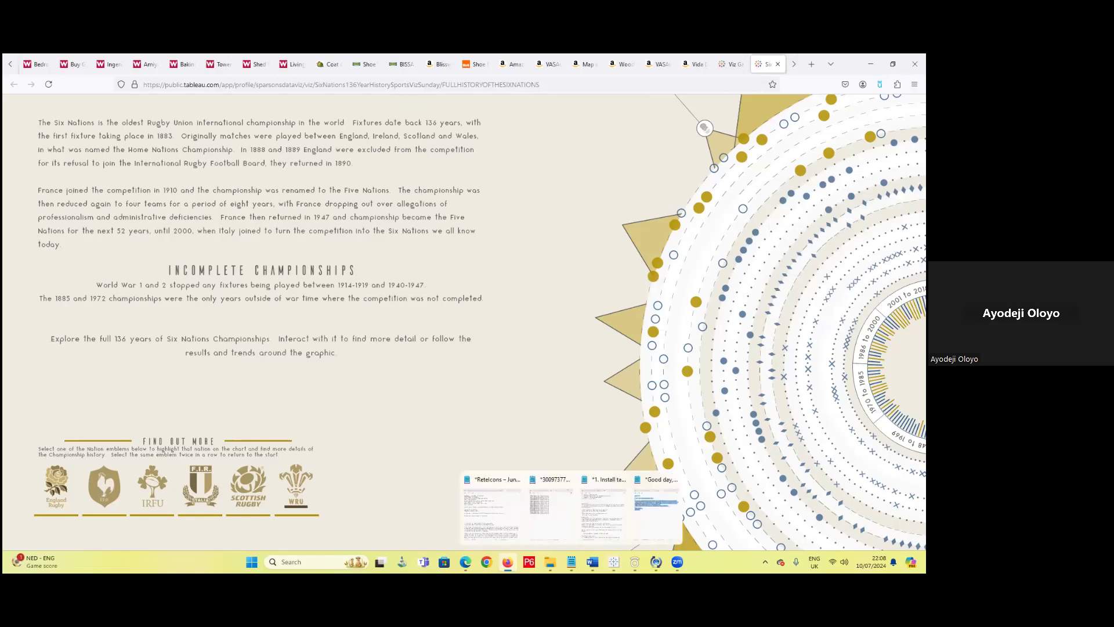
pyautogui.moveTo(614, 561)
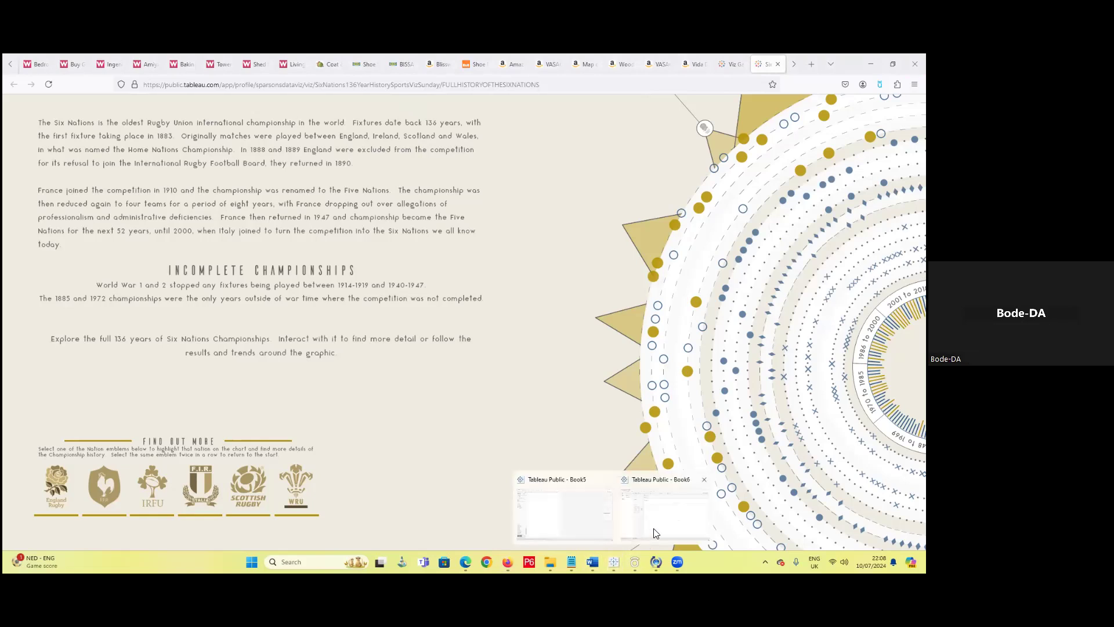
pyautogui.click(589, 520)
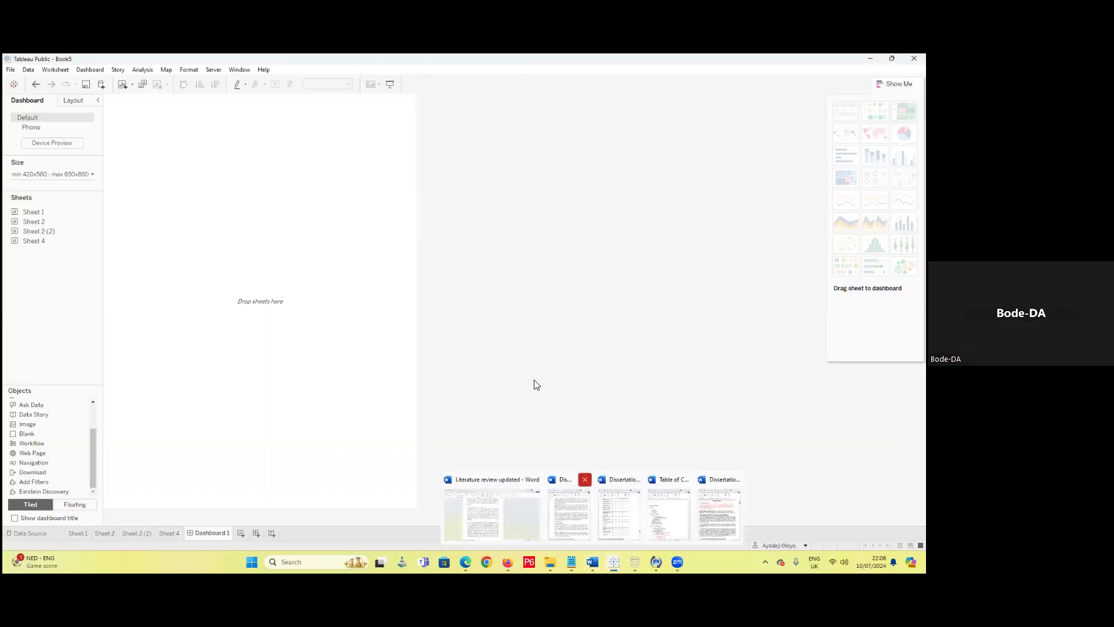
pyautogui.click(505, 470)
# - Examine the Six Nations viz's reading guide, nation emblems, history text and era annotations
pyautogui.scroll(-5, 580, 406)
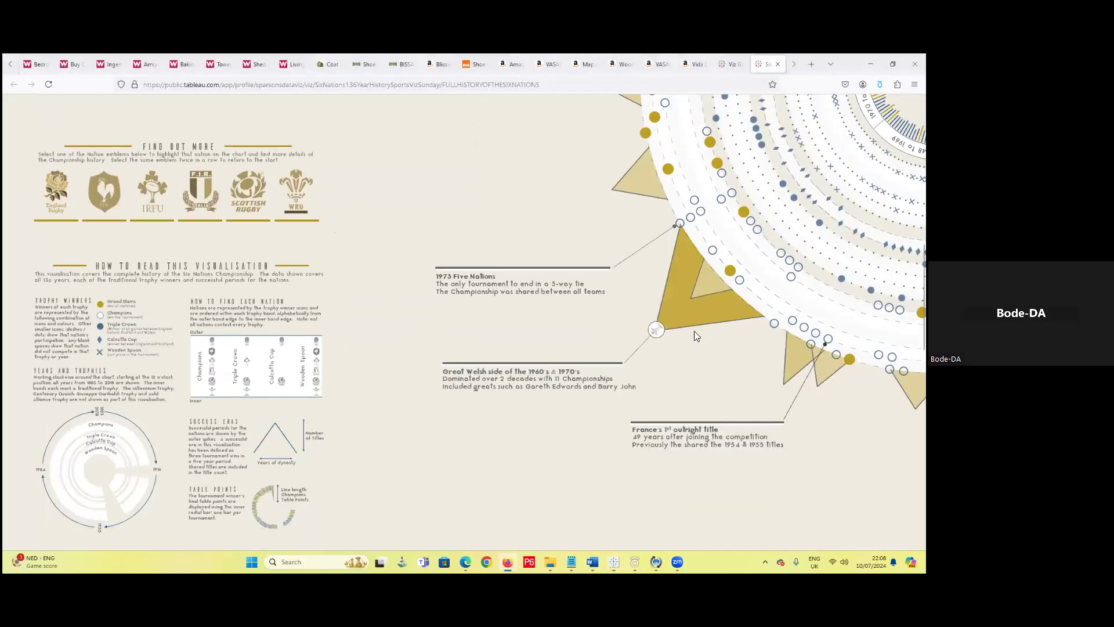
pyautogui.scroll(2, 694, 331)
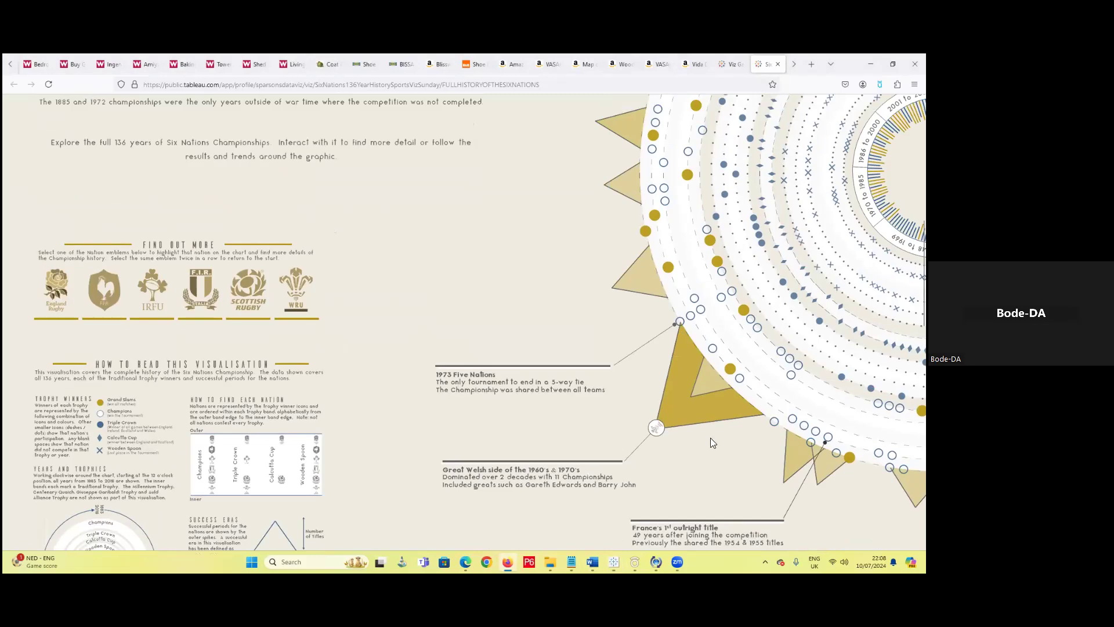
pyautogui.scroll(-5, 662, 460)
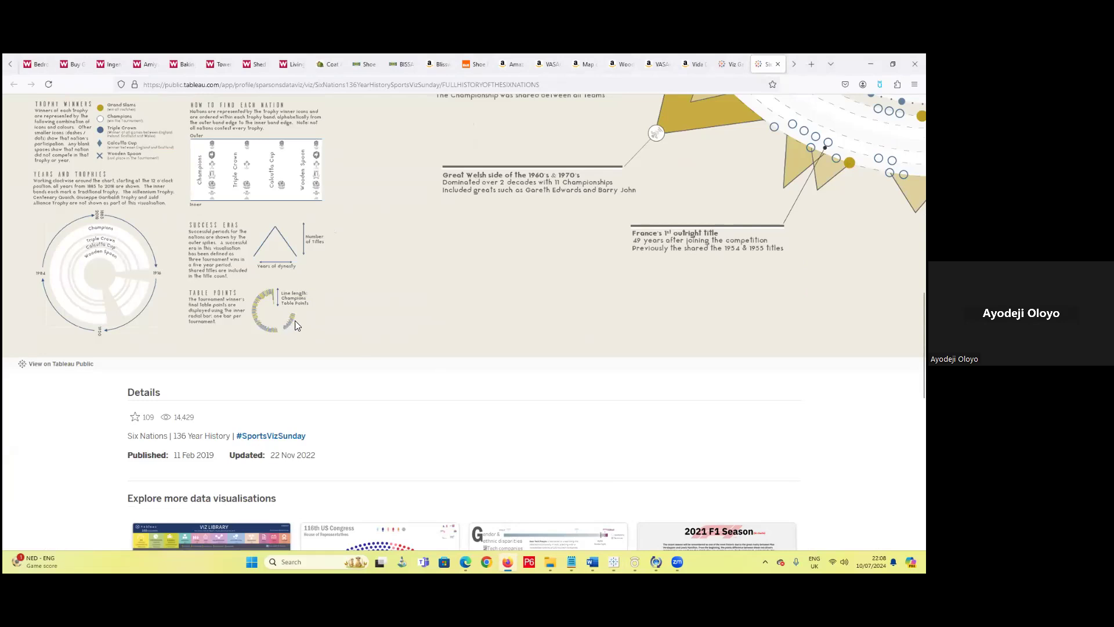
pyautogui.scroll(2, 294, 325)
pyautogui.scroll(10, 294, 357)
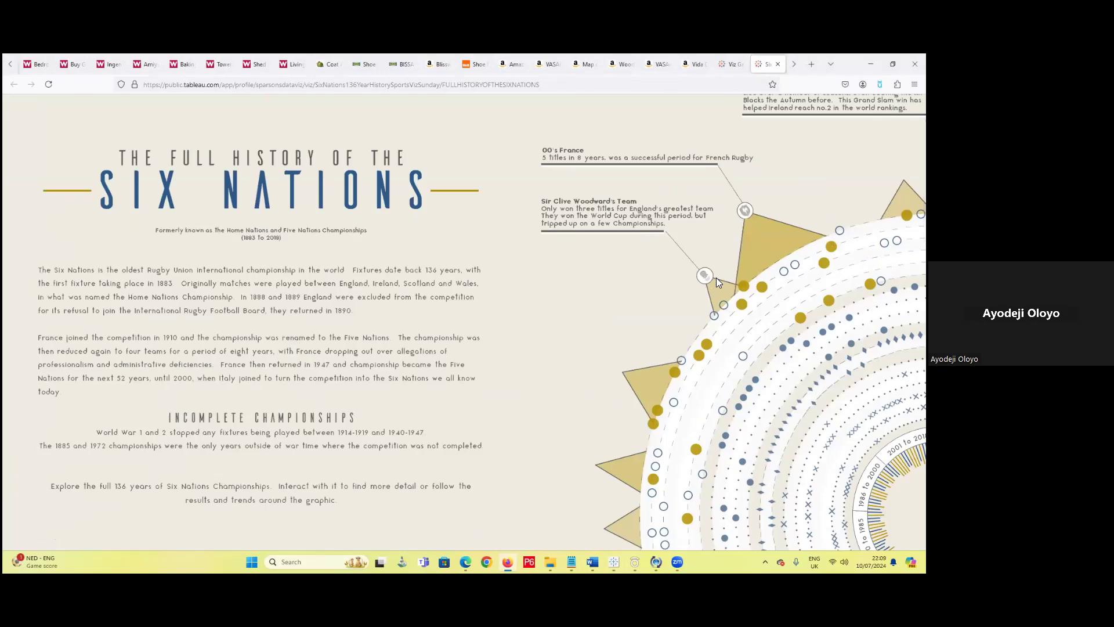
pyautogui.scroll(-3, 575, 307)
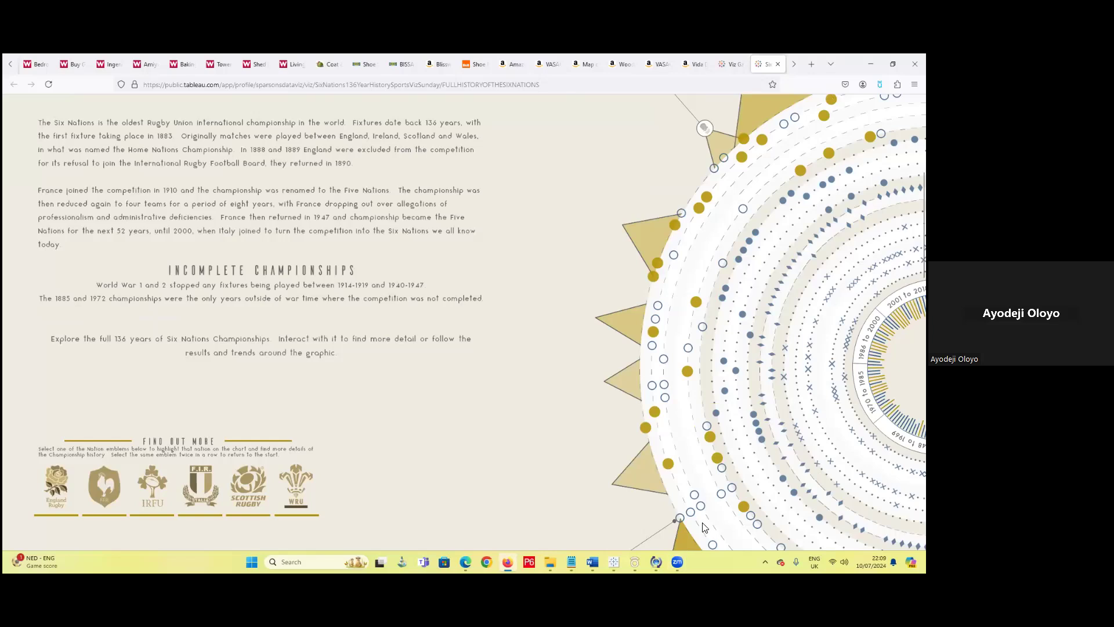
# - Examine the full radial championship chart, including its trophy rings, period labels and surrounding annotations
pyautogui.hscroll(1, 471, 448)
pyautogui.hscroll(7, 471, 447)
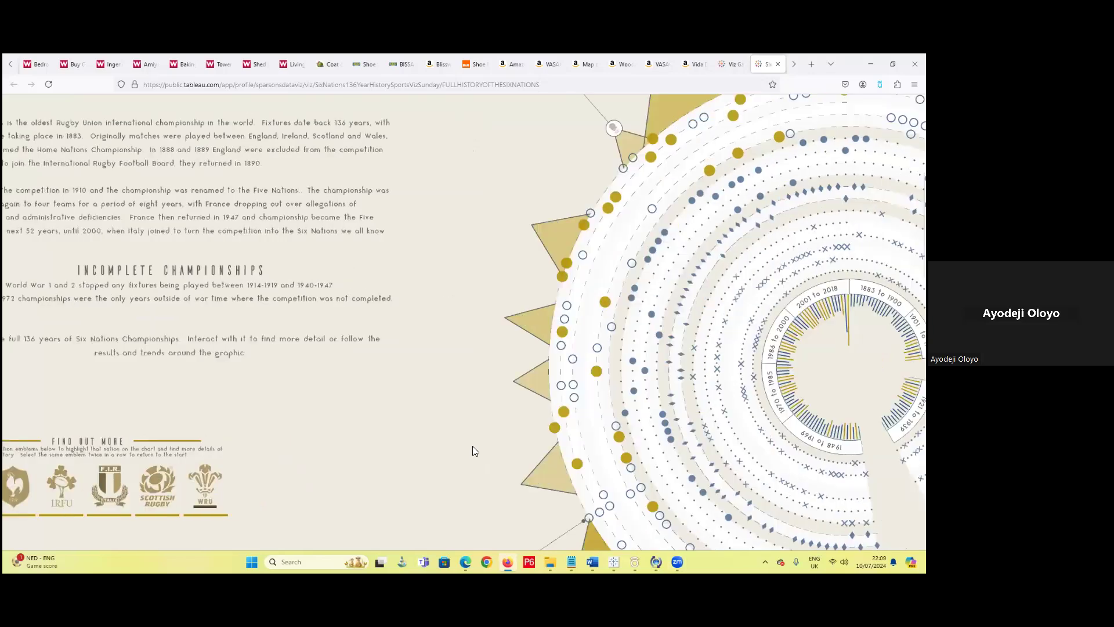
pyautogui.hscroll(2, 471, 447)
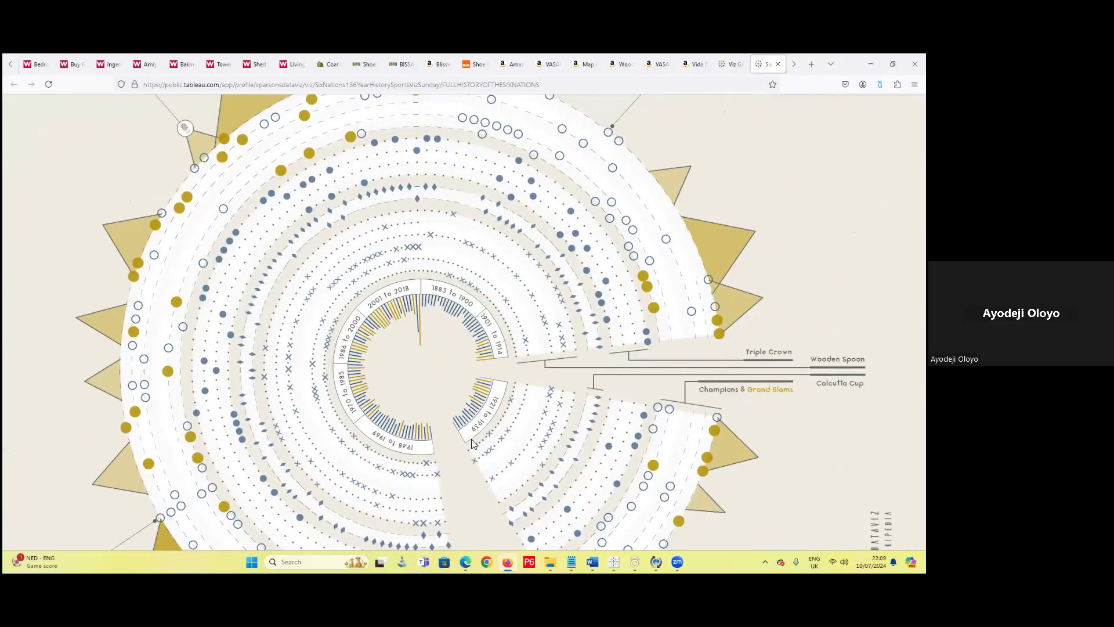
pyautogui.scroll(2, 462, 445)
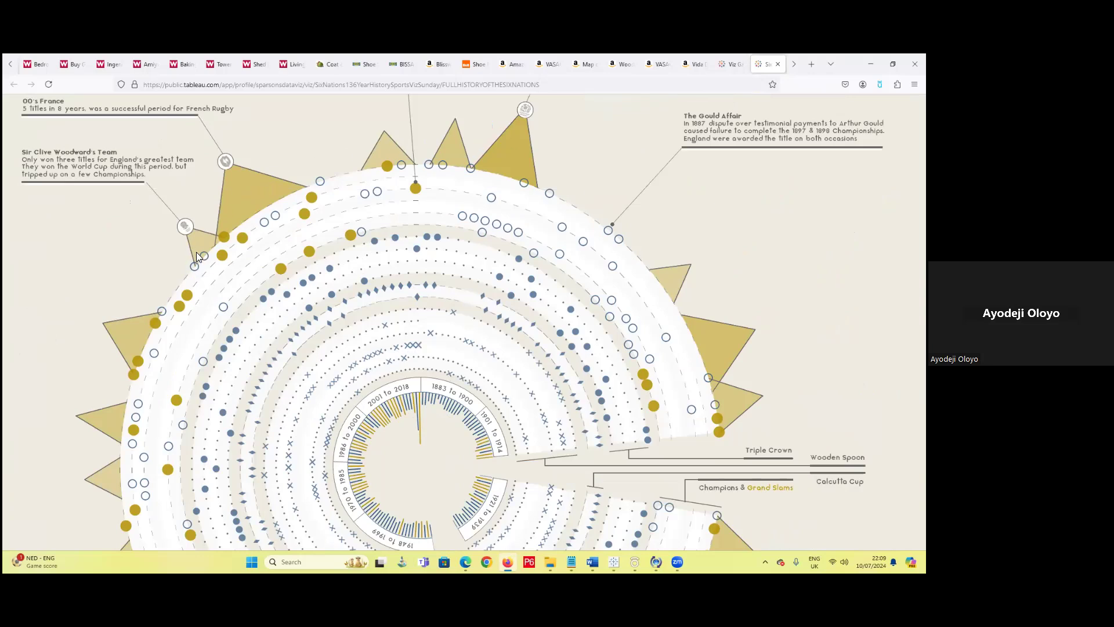
pyautogui.scroll(-3, 238, 347)
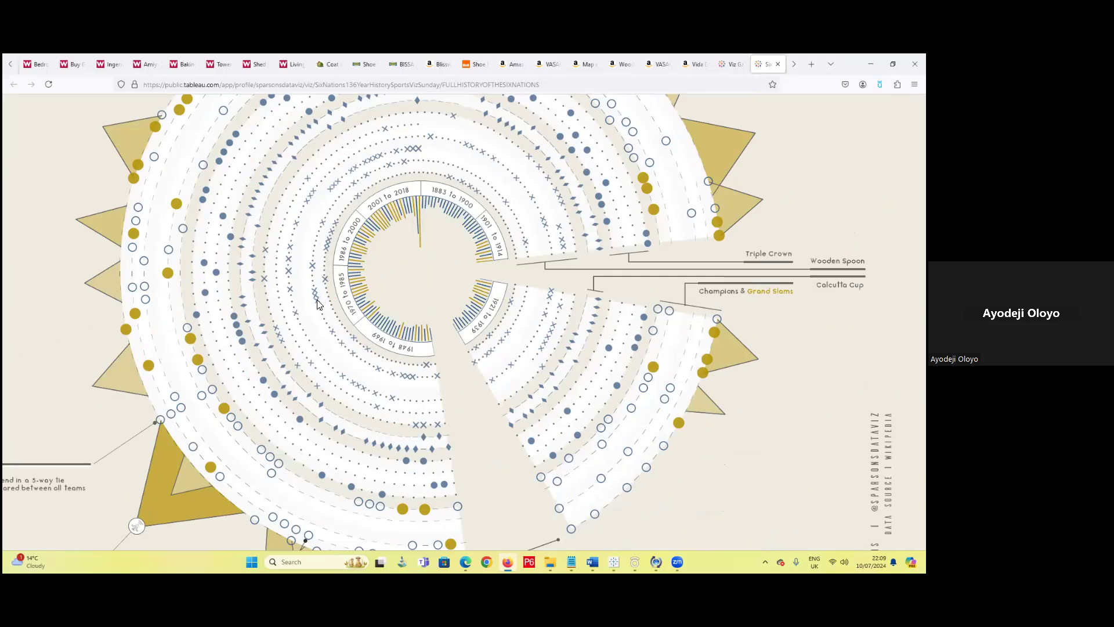
pyautogui.moveTo(318, 305)
# - Browse the related data visualisations suggested below the Six Nations viz
pyautogui.scroll(-15, 723, 329)
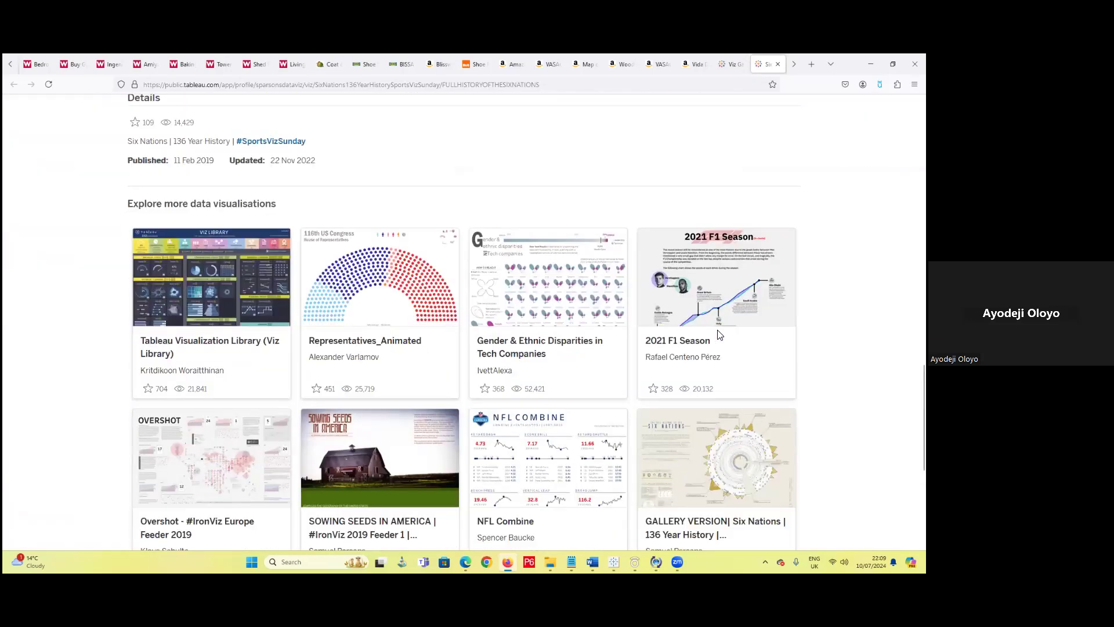
pyautogui.scroll(-5, 720, 335)
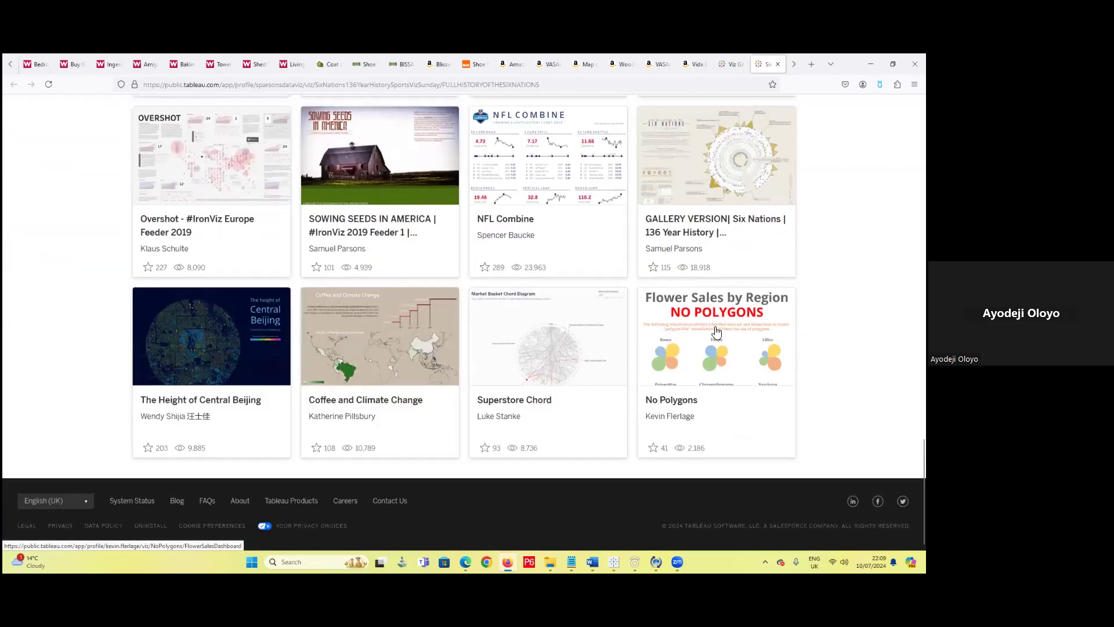
pyautogui.scroll(5, 716, 332)
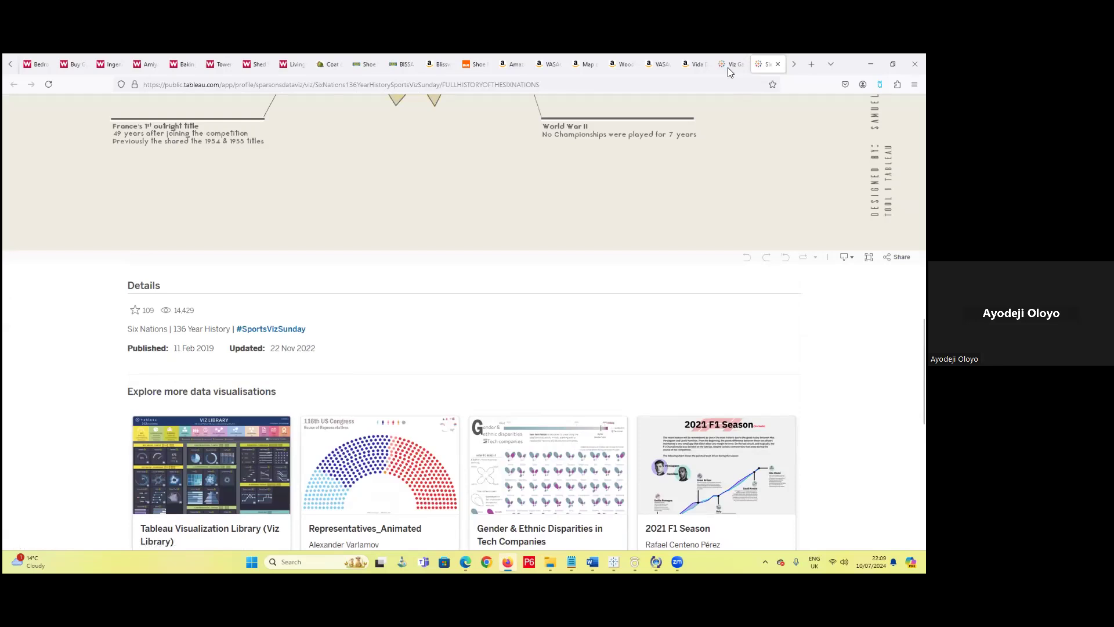
# - Switch to the Invisible Consequences viz and examine its scatter plot, world map and gender comparison charts
pyautogui.hotkey('ctrl', 'shift', 'Tab')
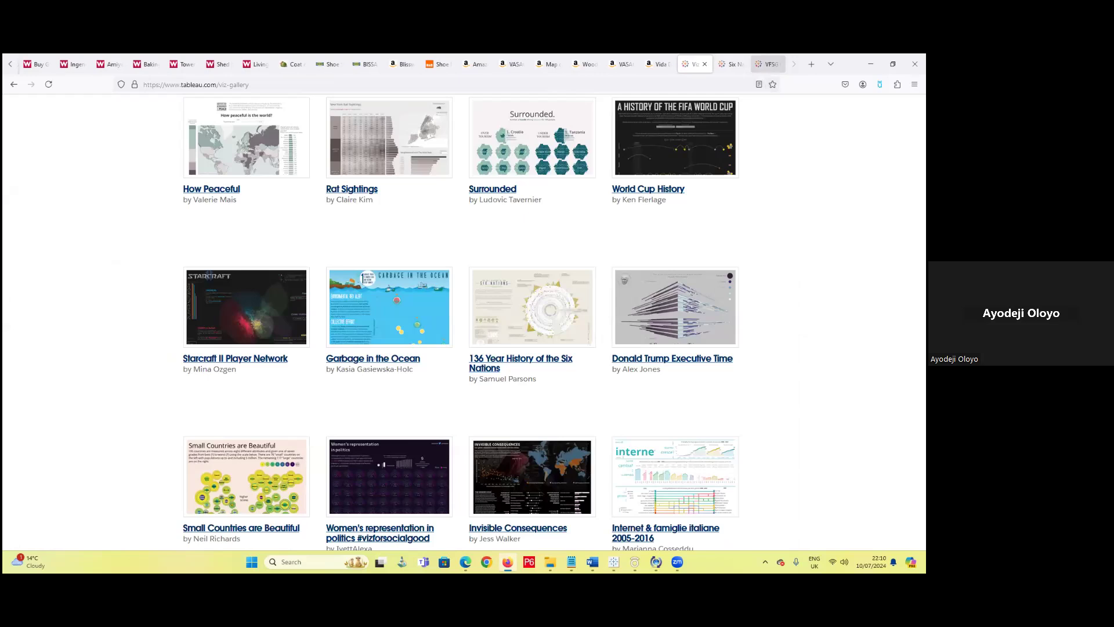
pyautogui.hotkey('ctrl', 'Tab')
pyautogui.hotkey('ctrl', 'Tab')
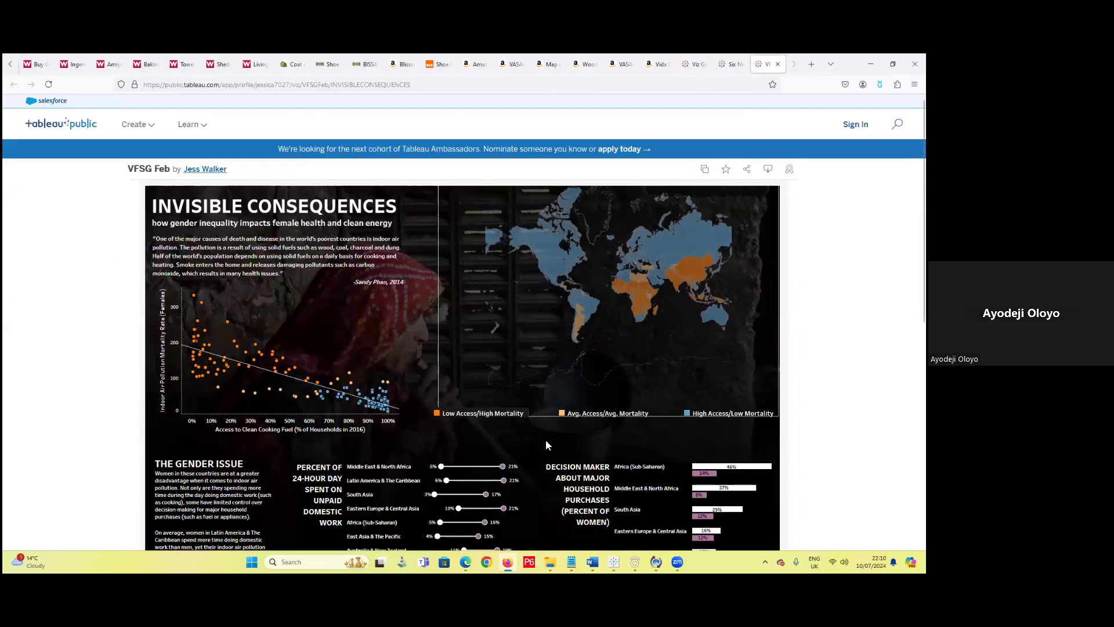
pyautogui.scroll(-3, 546, 440)
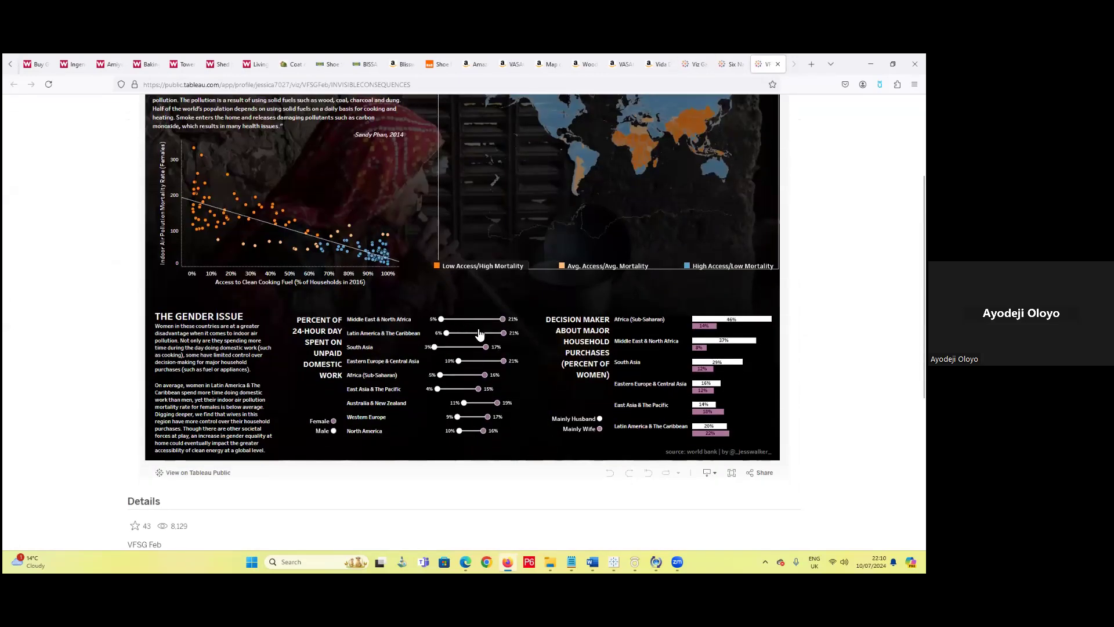
pyautogui.scroll(3, 480, 335)
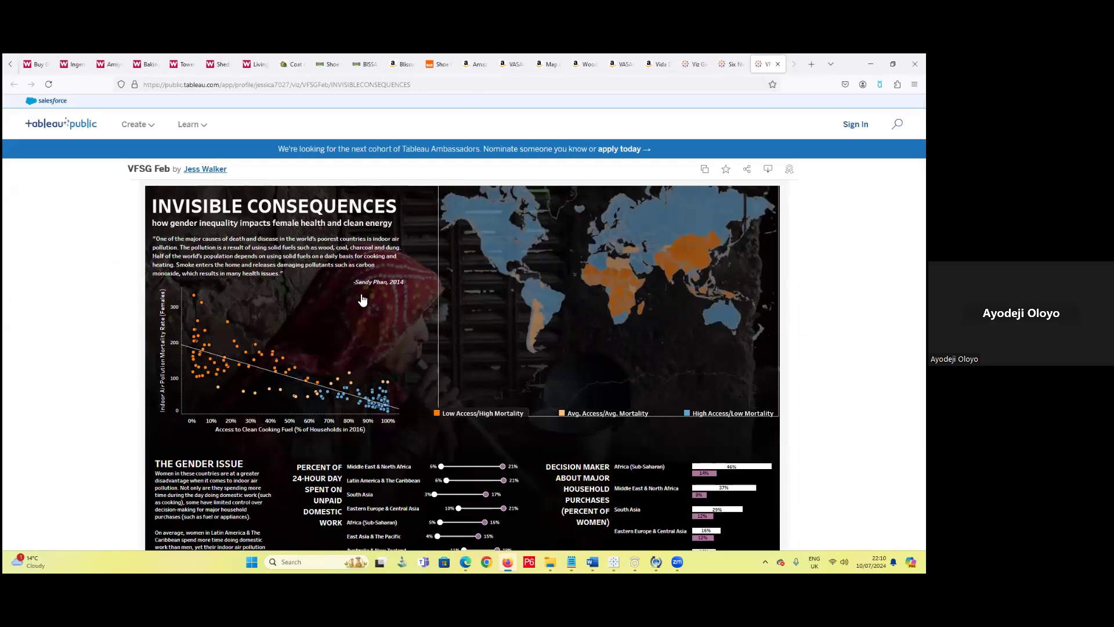
pyautogui.scroll(-2, 525, 364)
pyautogui.scroll(-5, 442, 258)
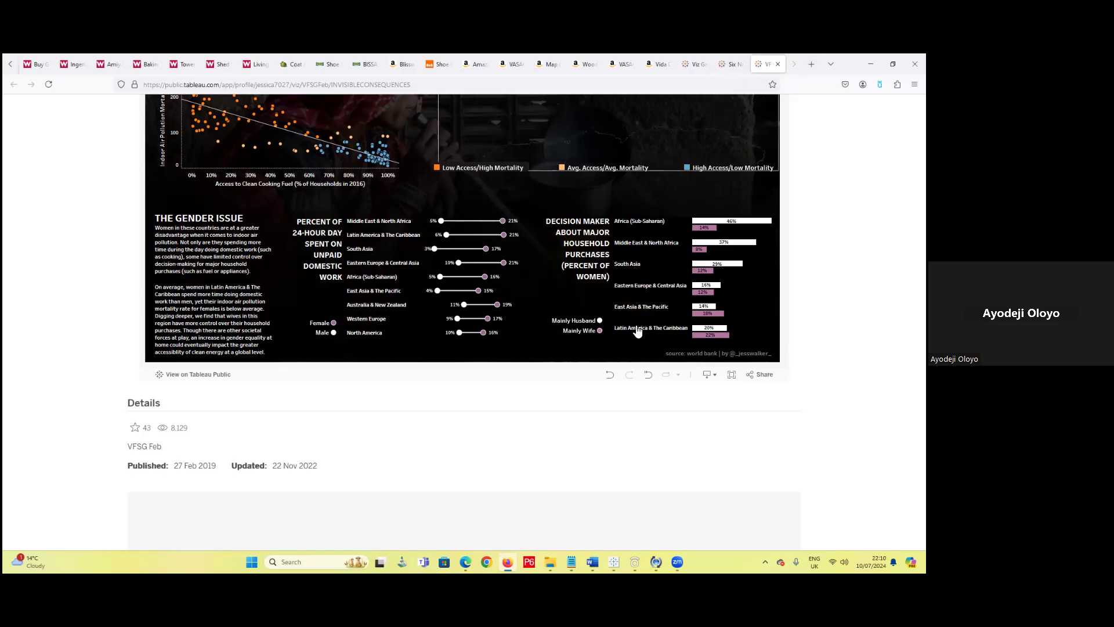
pyautogui.scroll(3, 638, 331)
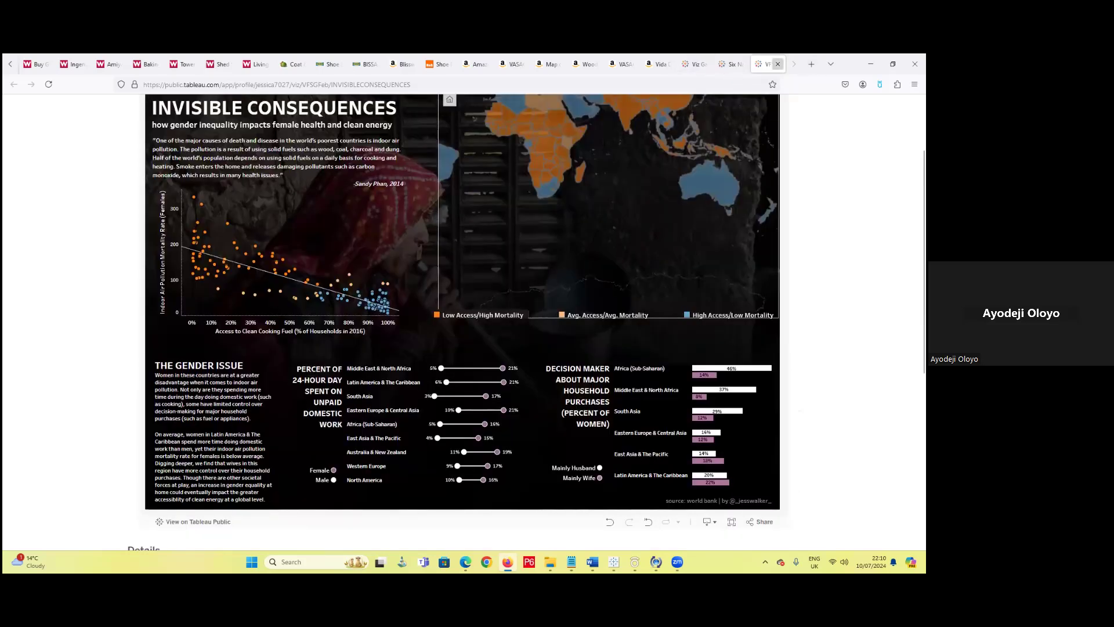
# - Close the Invisible Consequences and Six Nations vizzes and open Purple Reign from the viz gallery in a new tab
pyautogui.click(778, 64)
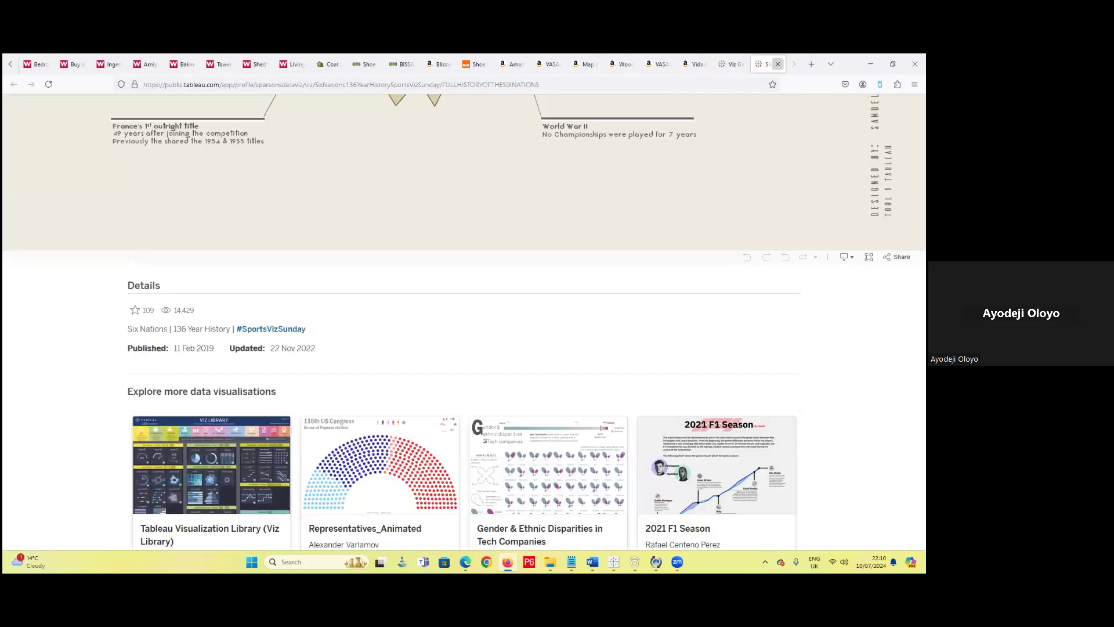
pyautogui.click(778, 64)
pyautogui.scroll(-4, 638, 257)
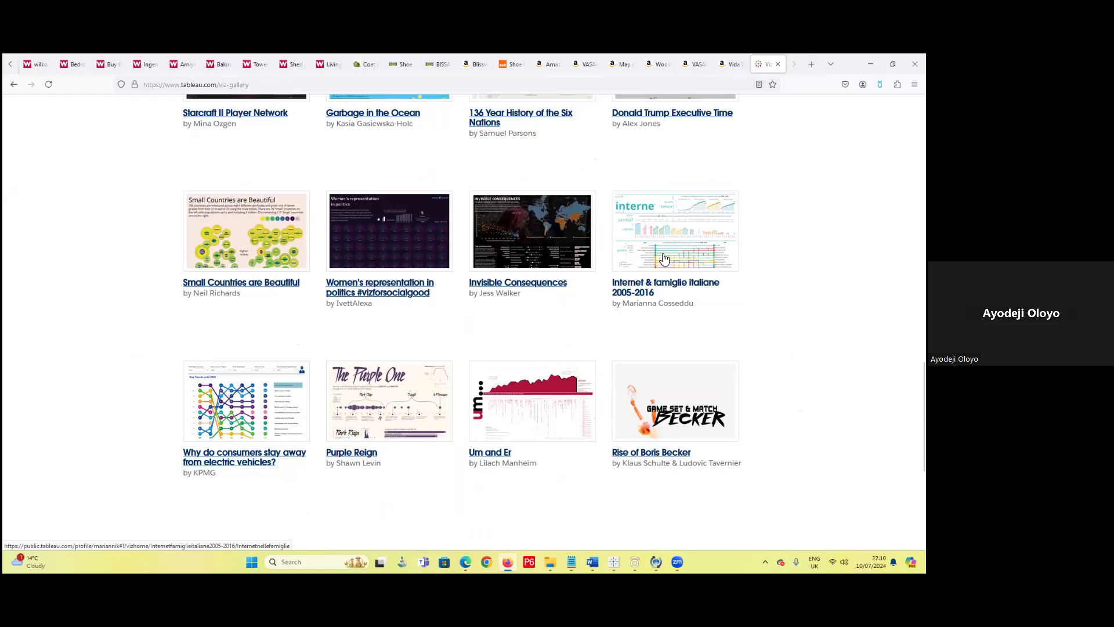
pyautogui.rightClick(393, 408)
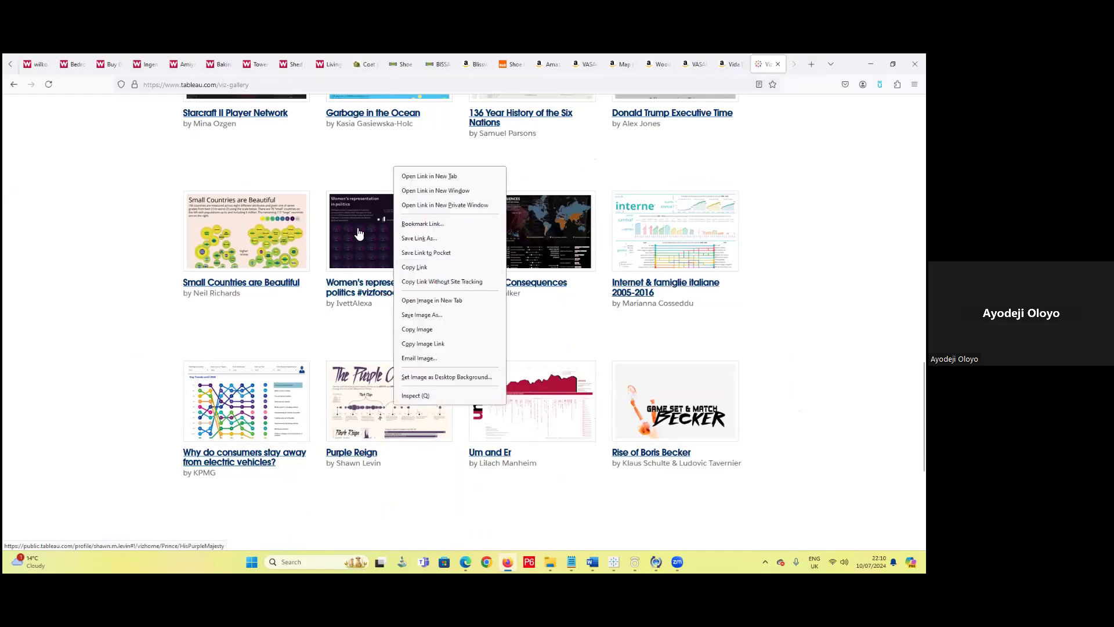
pyautogui.click(427, 176)
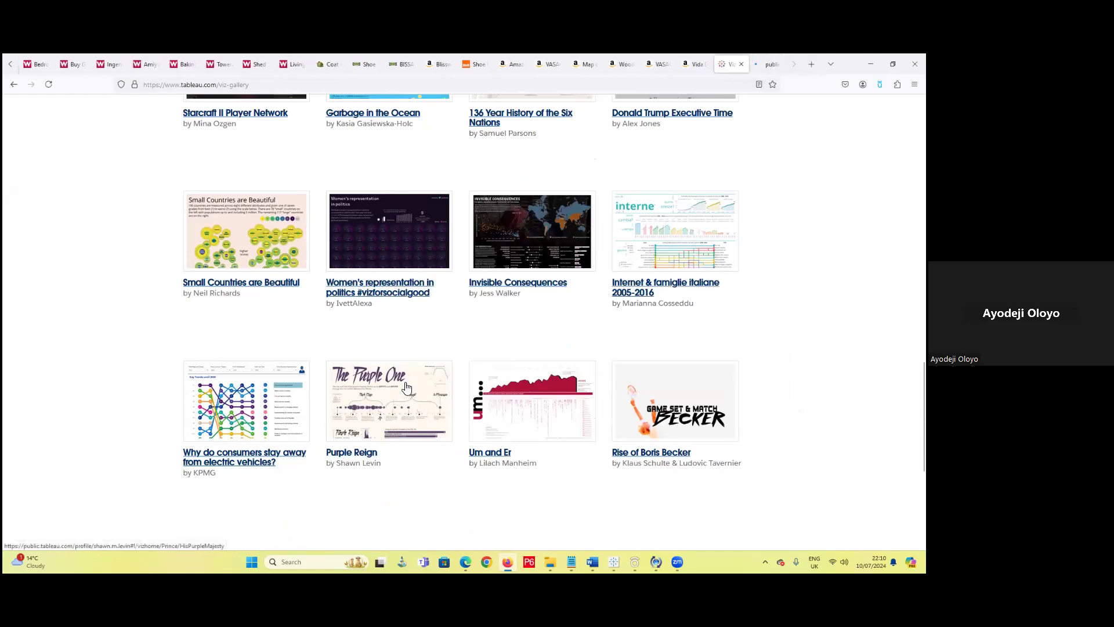
pyautogui.click(768, 63)
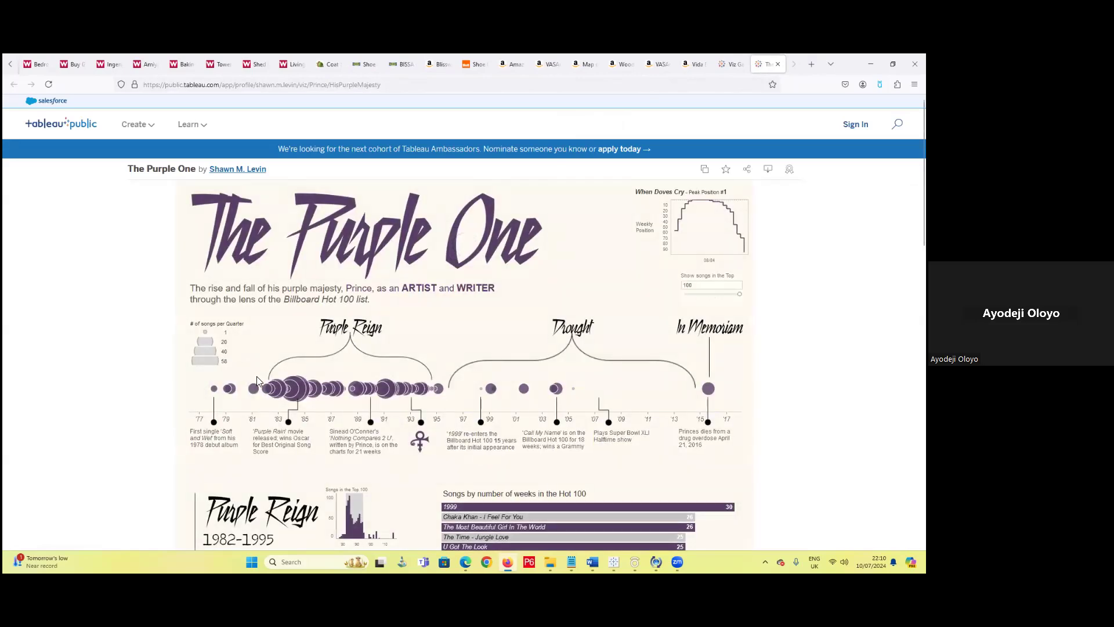
# - Examine the song timeline, its period annotations and the weekly position chart in The Purple One viz
pyautogui.moveTo(410, 395)
pyautogui.moveTo(242, 394)
pyautogui.moveTo(326, 394)
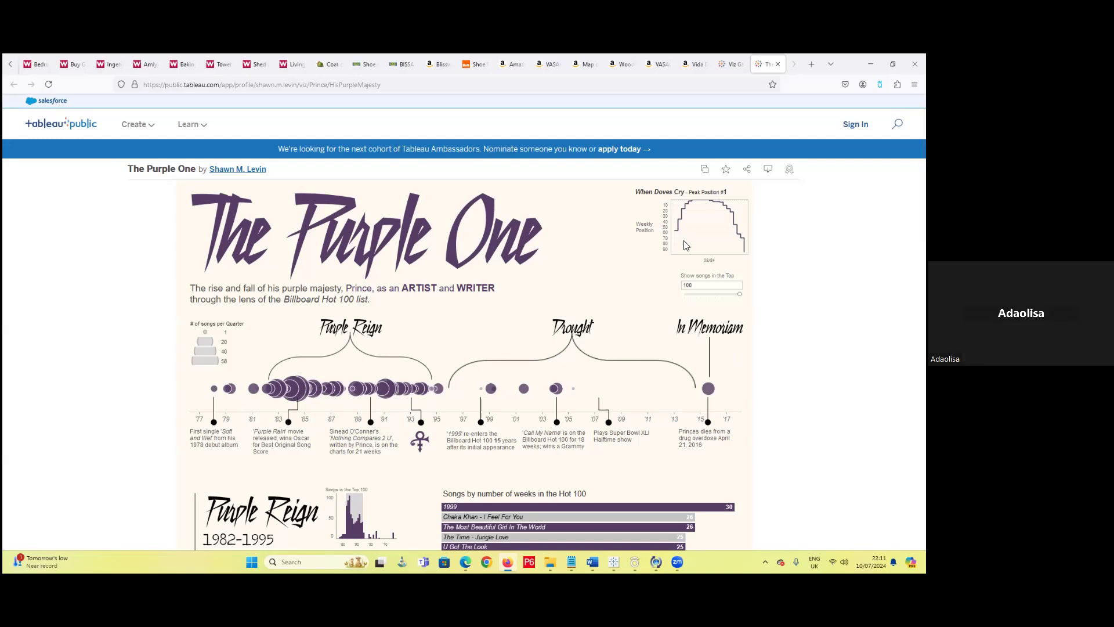
pyautogui.scroll(-1, 682, 287)
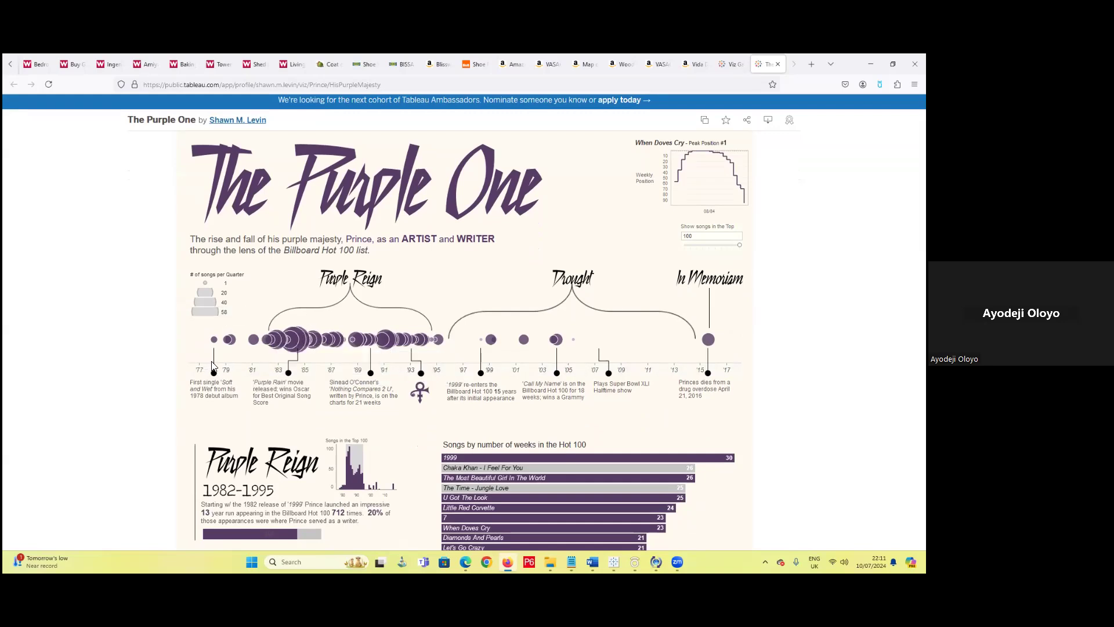
pyautogui.moveTo(227, 336)
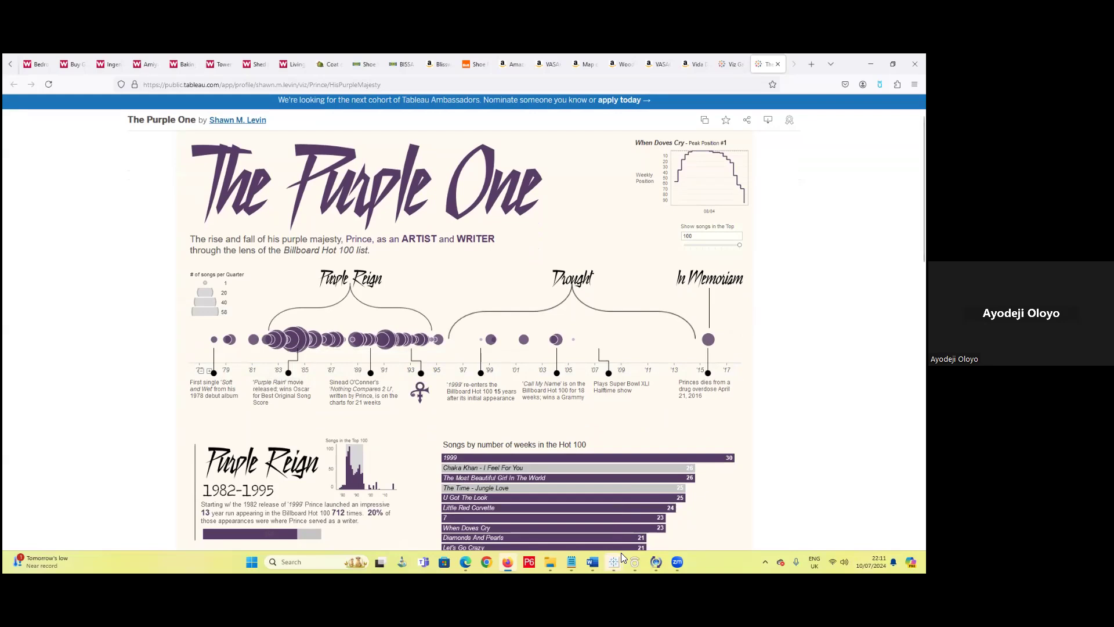
# - Switch to the Tableau Public Book5 workbook and review the charts on Sheet 1, Sheet 2 and Sheet 2 (2)
pyautogui.moveTo(614, 562)
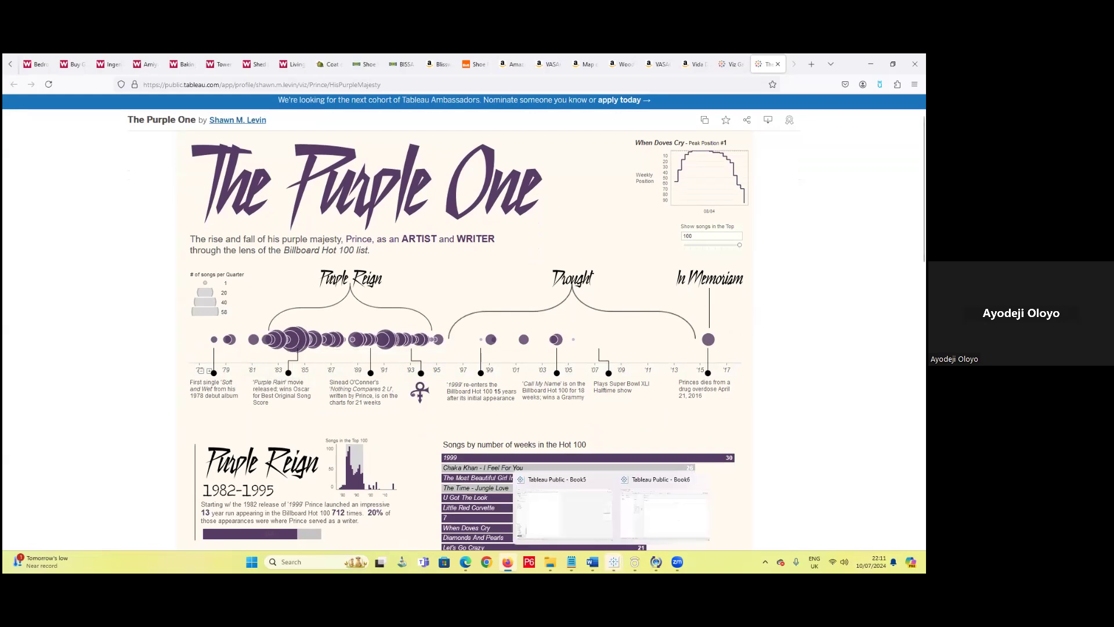
pyautogui.click(588, 504)
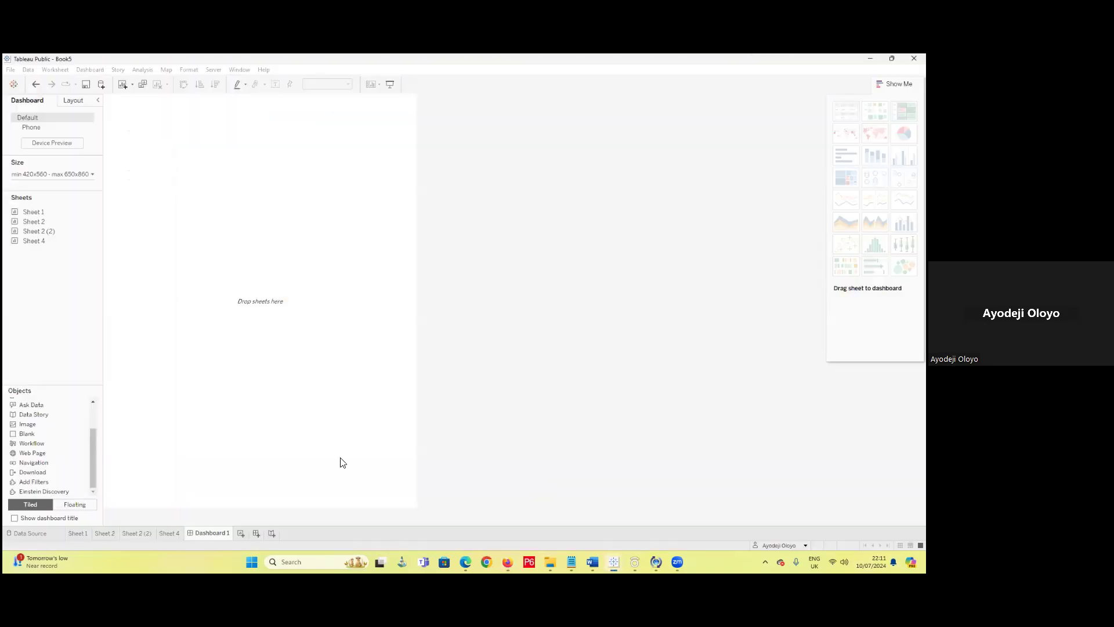
pyautogui.click(115, 530)
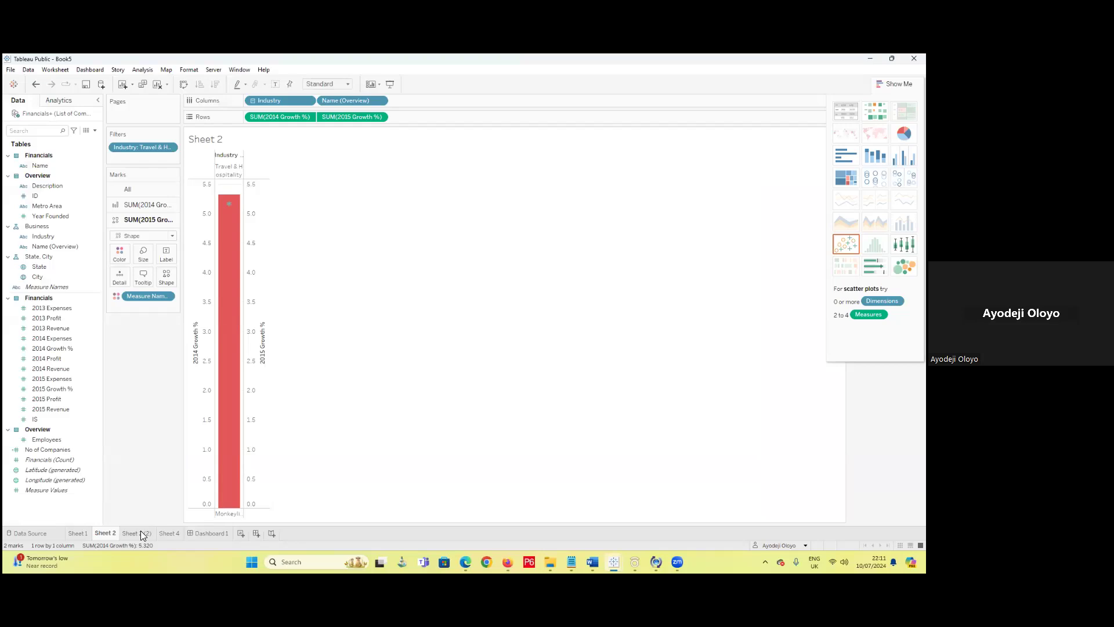
pyautogui.click(139, 532)
pyautogui.click(79, 532)
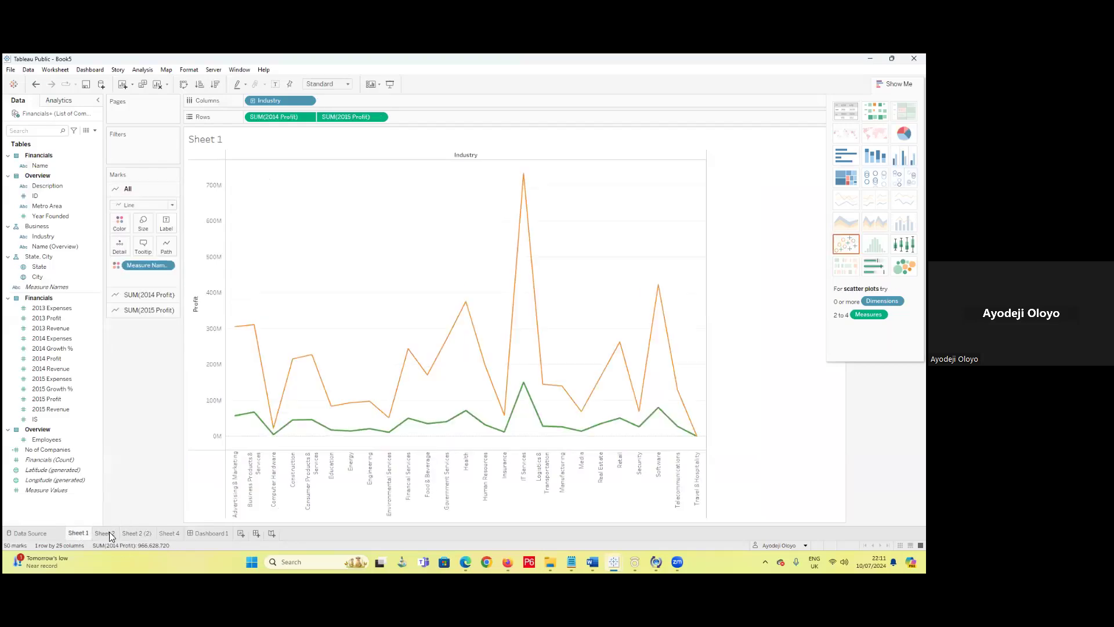
pyautogui.click(106, 532)
pyautogui.click(137, 532)
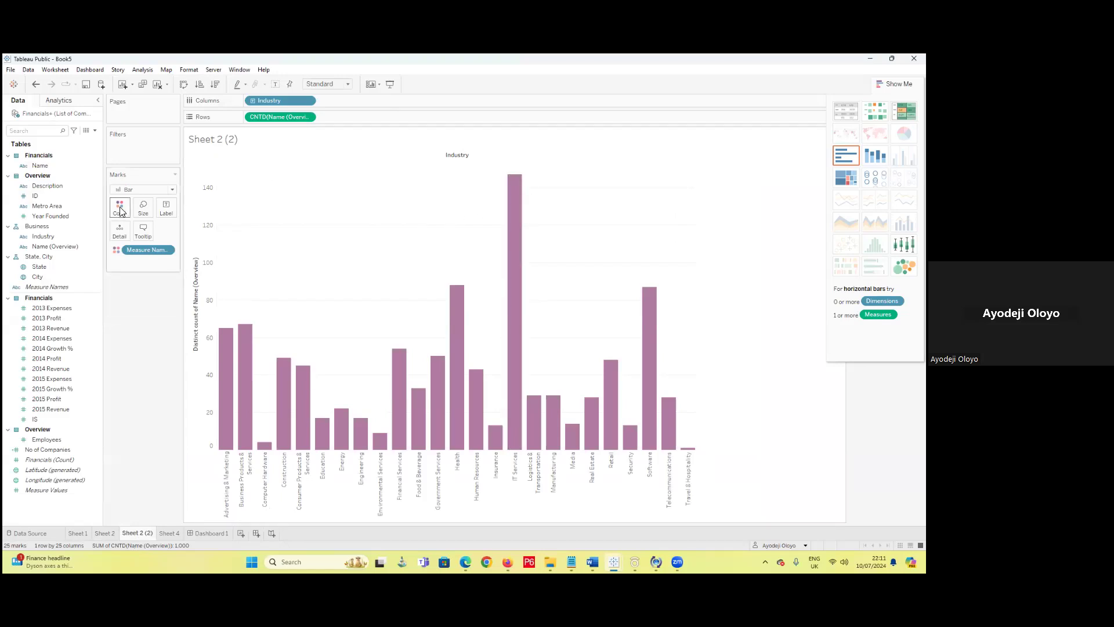
# - Try to show the Industry bars on Sheet 2 (2) as enlarged shapes sized by Measure Names, and undo those changes
pyautogui.click(172, 190)
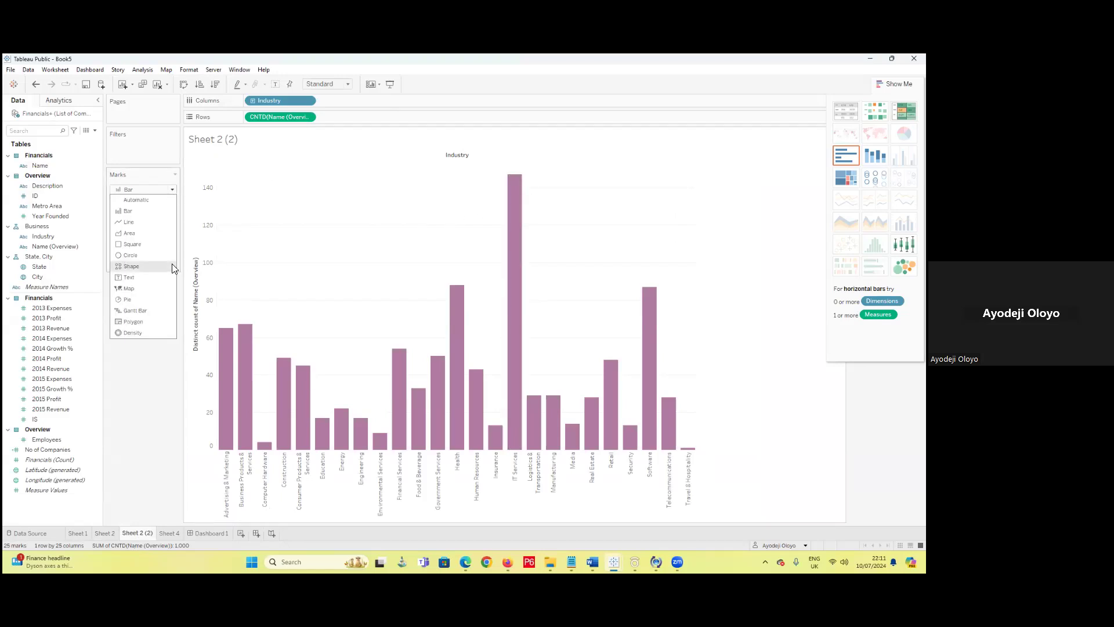
pyautogui.click(152, 269)
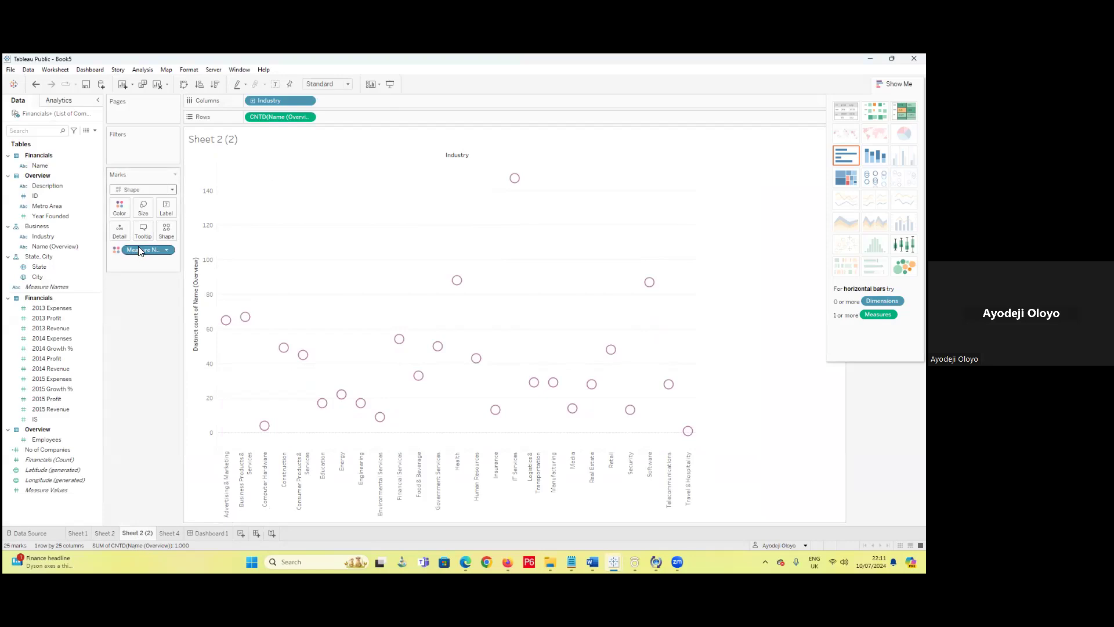
pyautogui.moveTo(137, 252); pyautogui.dragTo(141, 209)
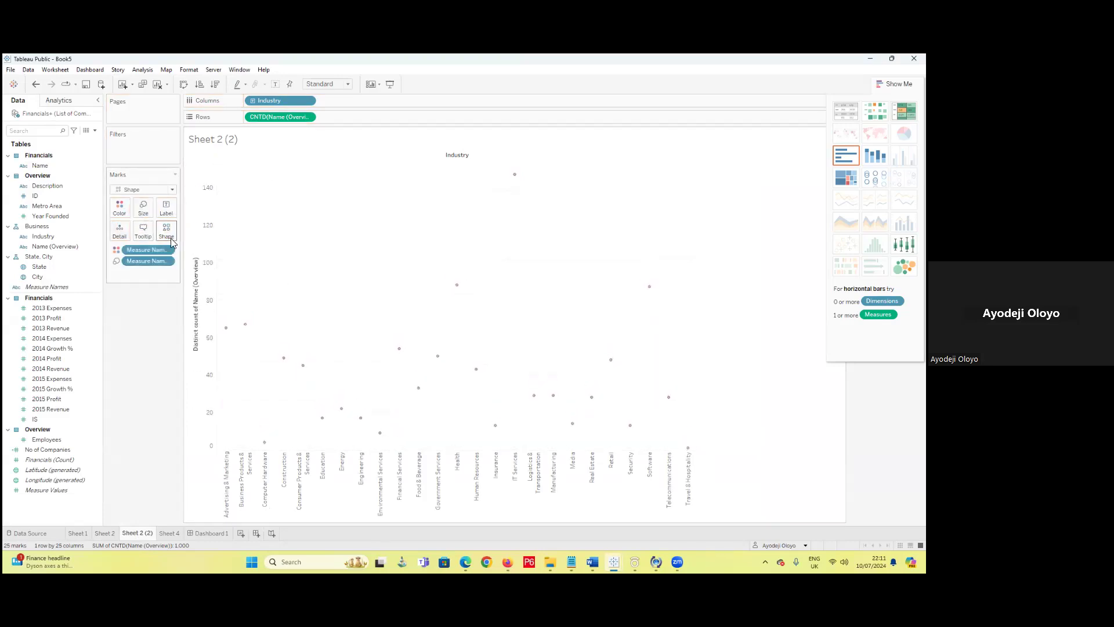
pyautogui.click(142, 209)
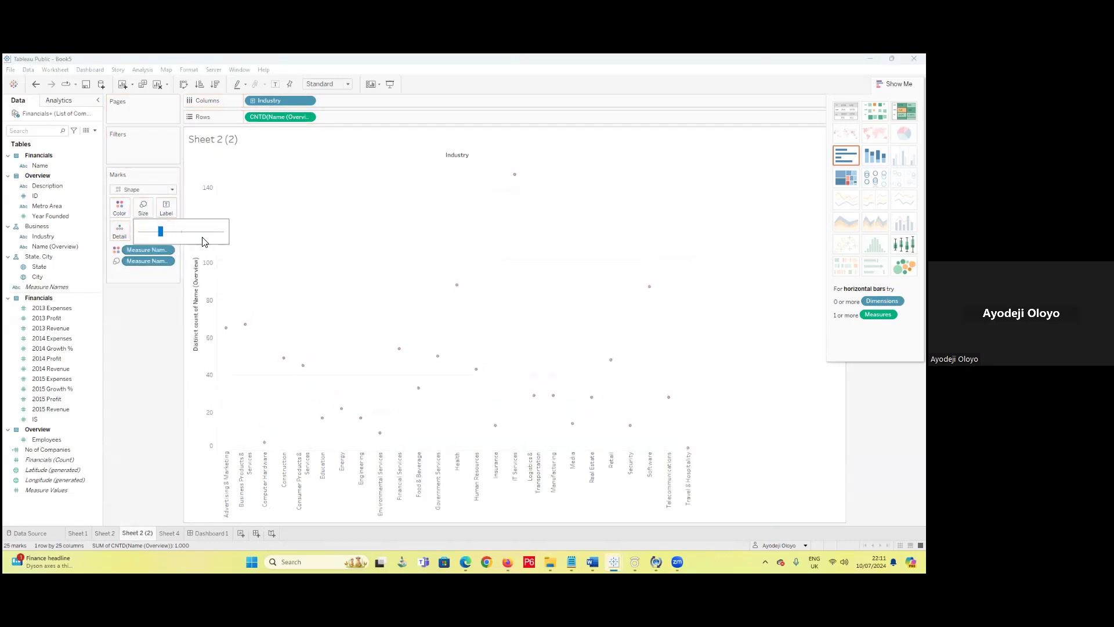
pyautogui.click(186, 232)
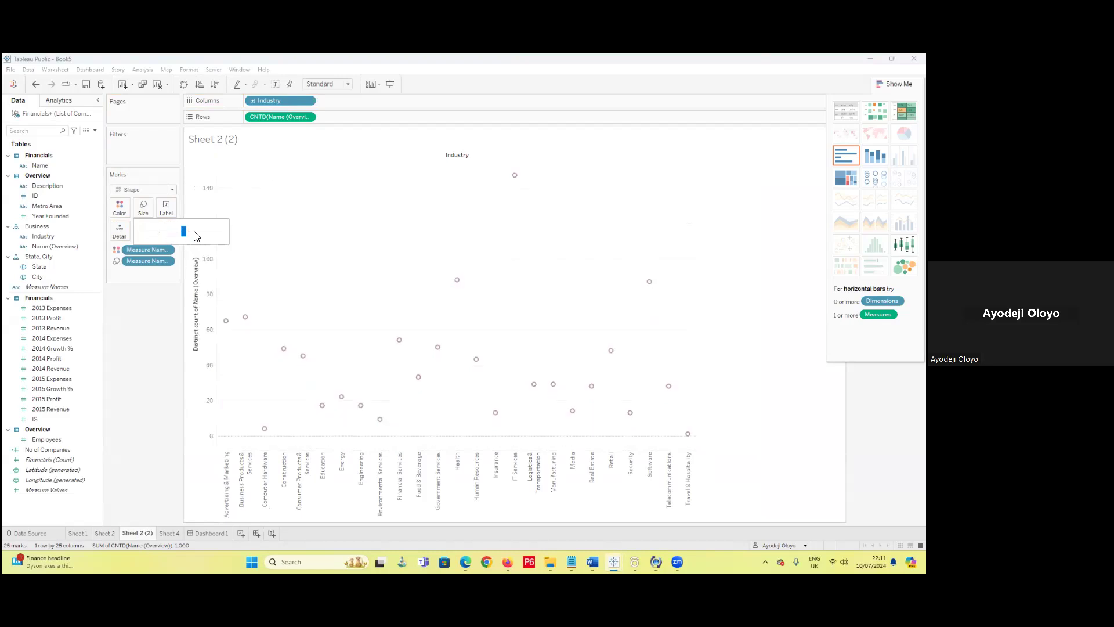
pyautogui.moveTo(195, 232); pyautogui.dragTo(205, 232)
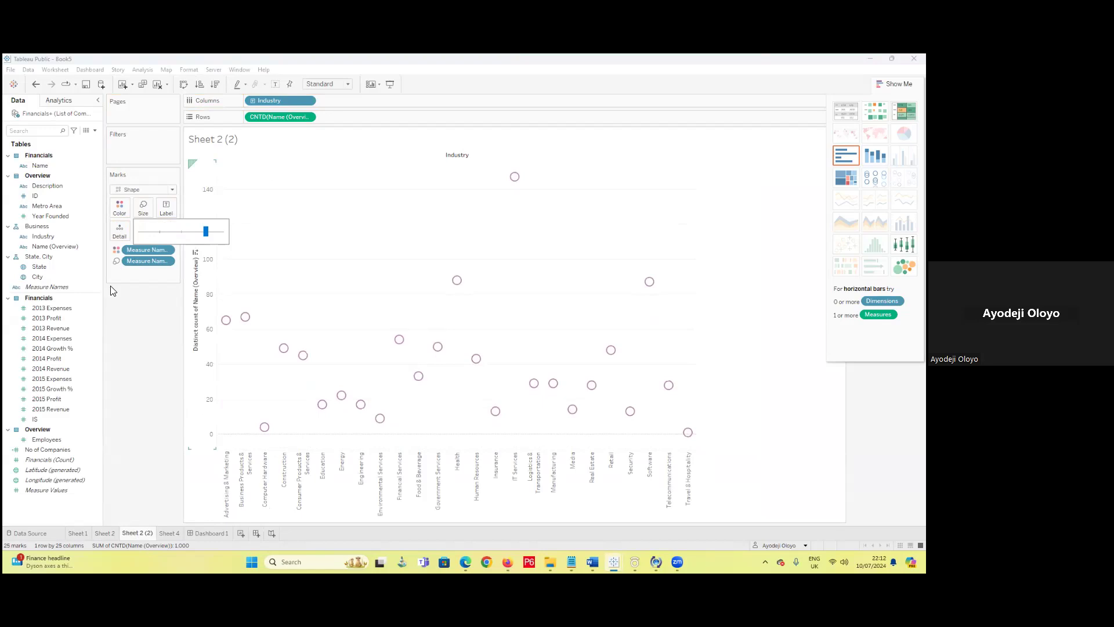
pyautogui.click(123, 329)
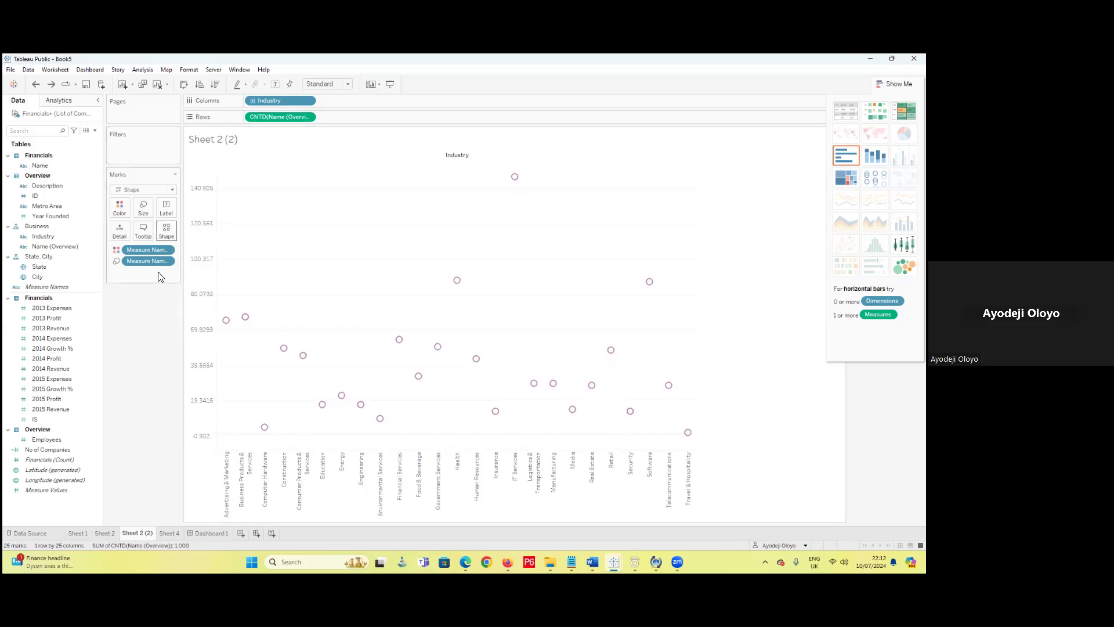
pyautogui.hotkey('ctrl', 'z')
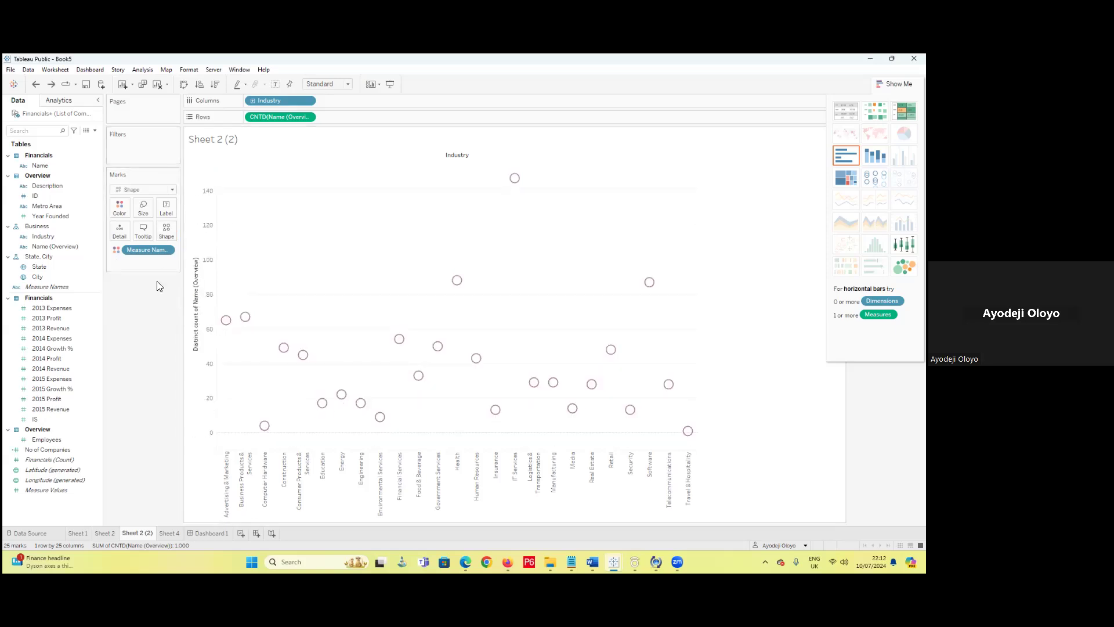
pyautogui.hotkey('ctrl', 'z')
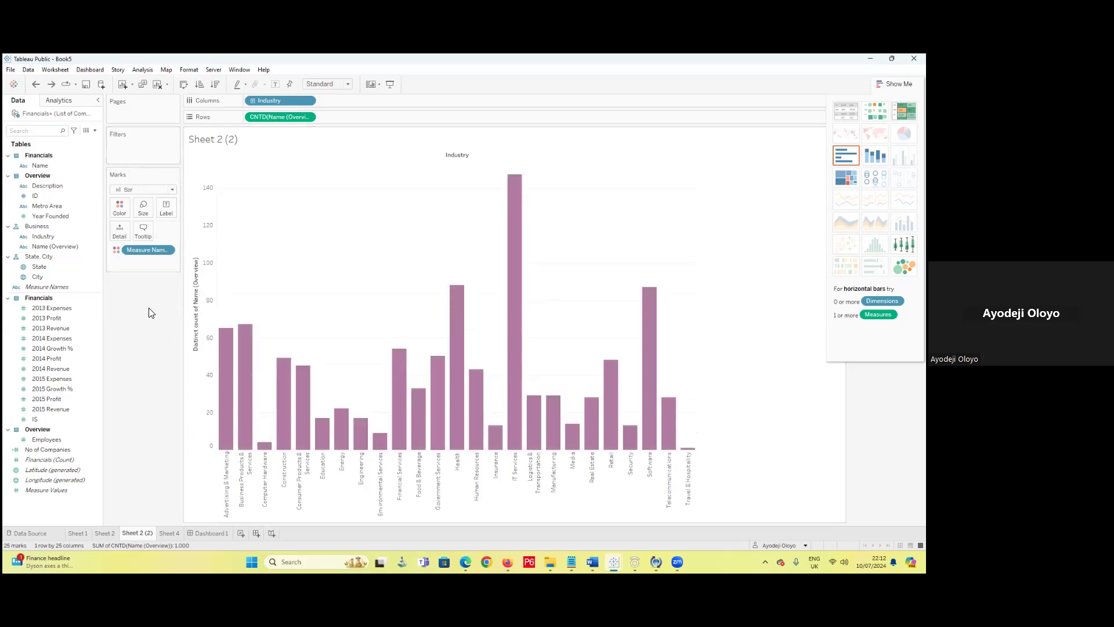
# - Change the Sheet 2 (2) mark type to Shape and size the marks by No of Companies
pyautogui.click(172, 190)
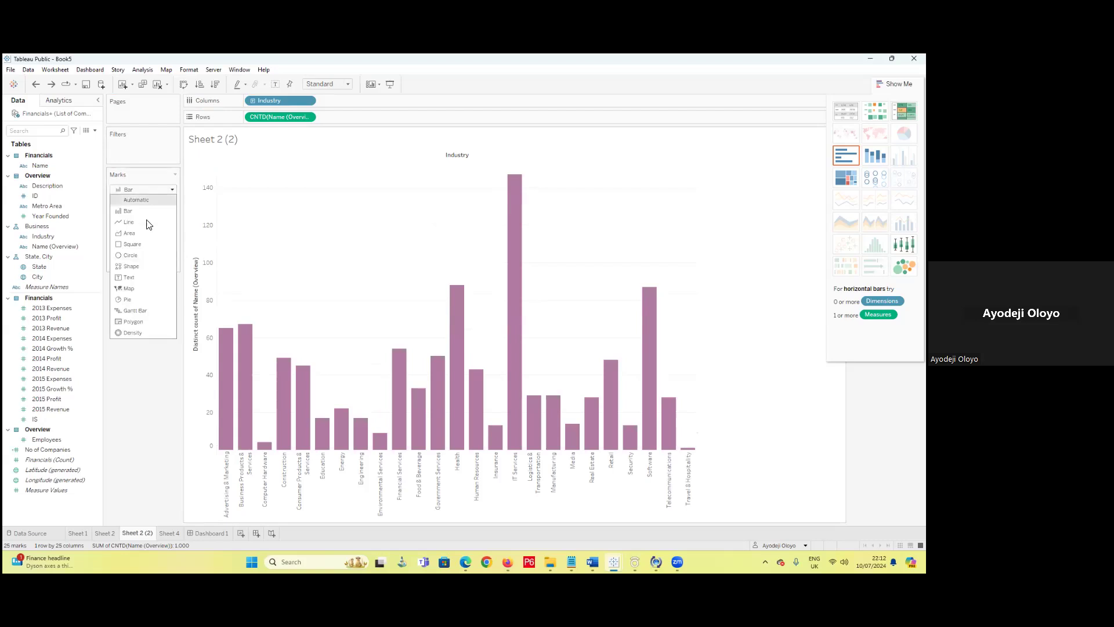
pyautogui.click(136, 269)
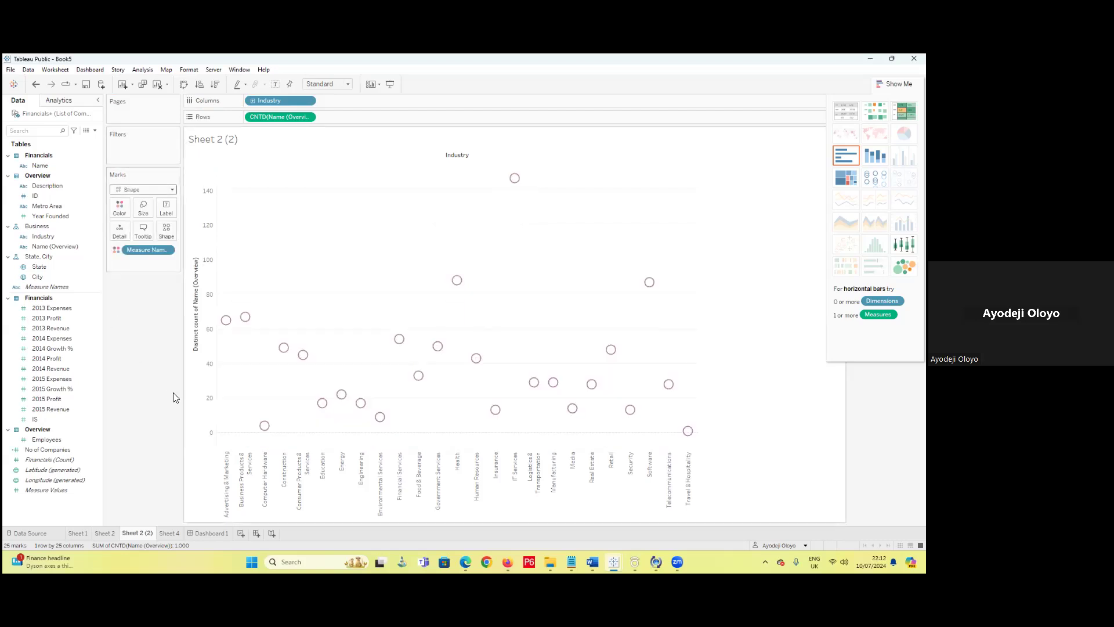
pyautogui.moveTo(47, 450); pyautogui.dragTo(146, 215)
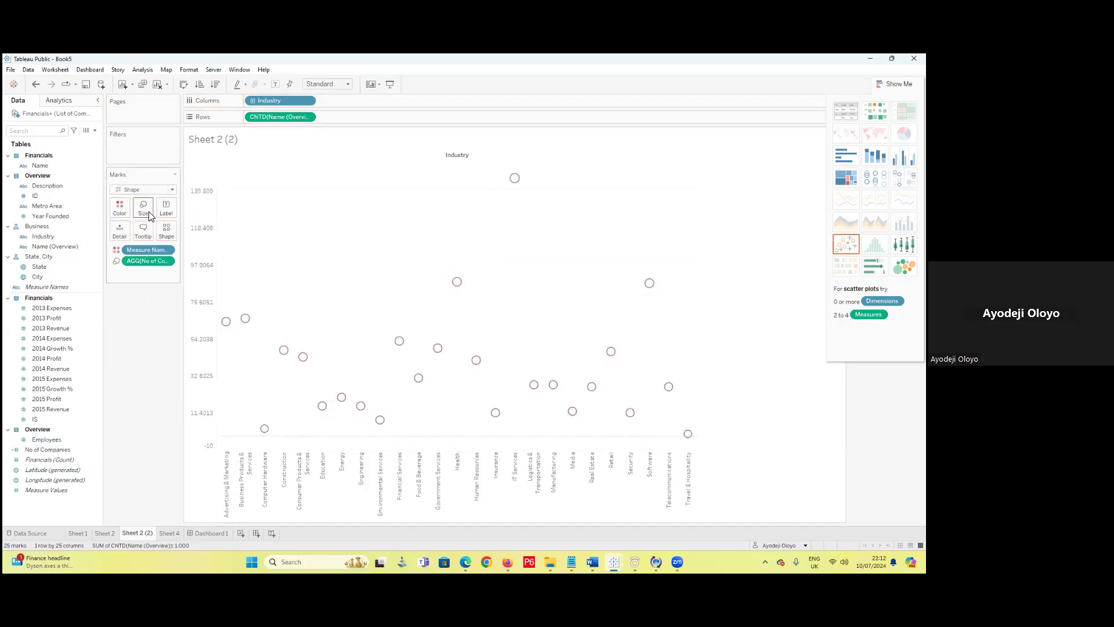
pyautogui.moveTo(514, 179)
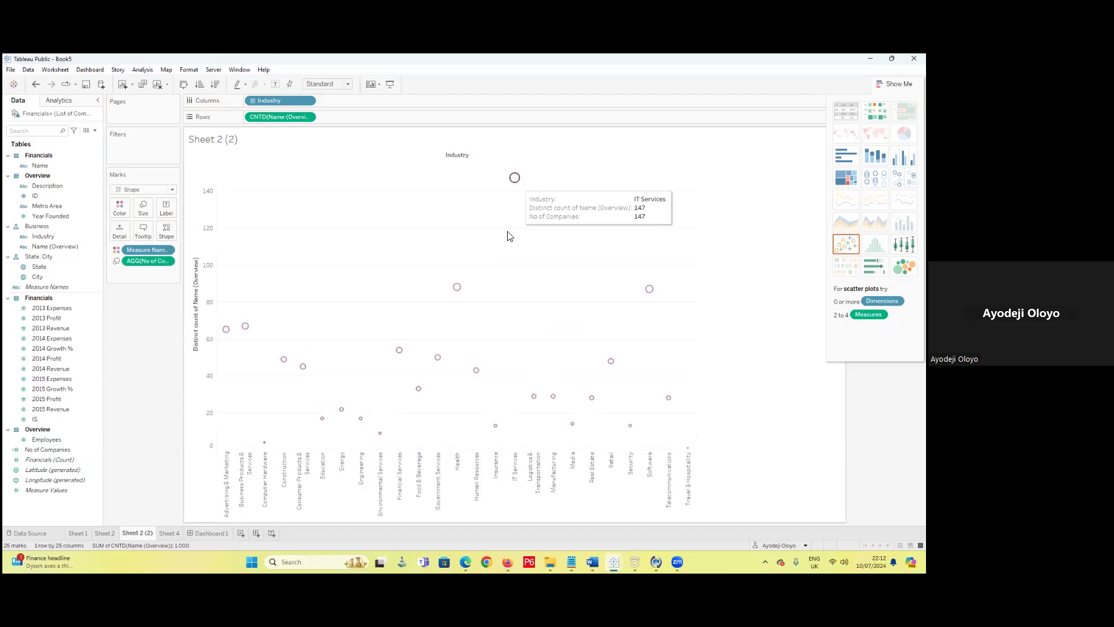
# - Enlarge the circle marks on Sheet 2 (2) to near the maximum of the size range
pyautogui.click(143, 207)
pyautogui.click(211, 231)
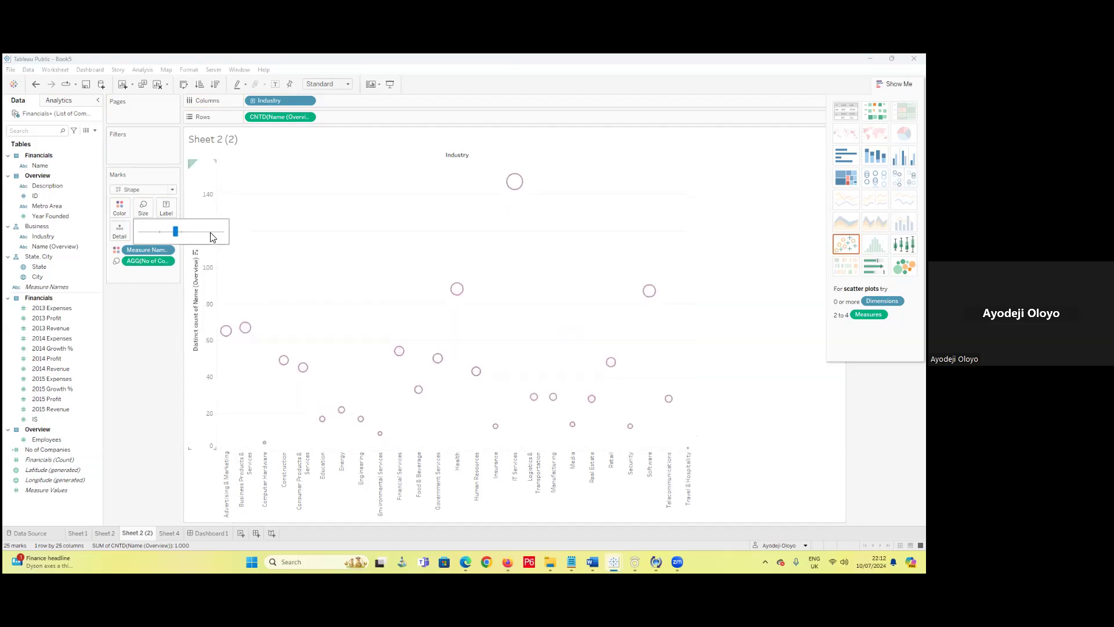
pyautogui.moveTo(211, 231); pyautogui.dragTo(303, 232)
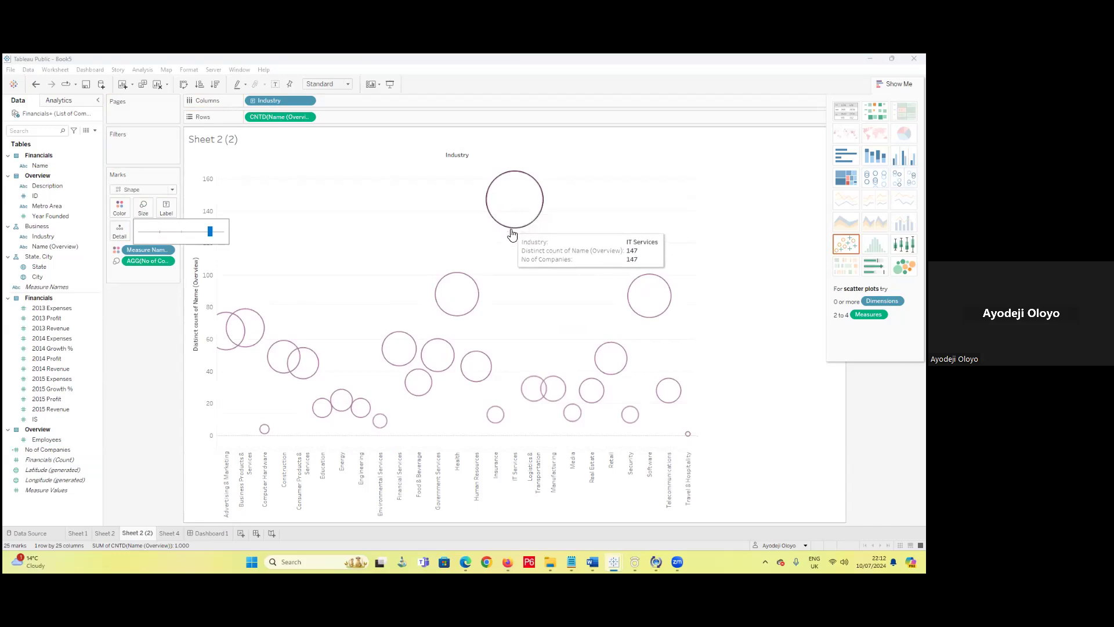
# - Switch to The Purple One viz in Firefox to compare its timeline circles, and return to the Tableau Public Book5 workbook
pyautogui.moveTo(614, 561)
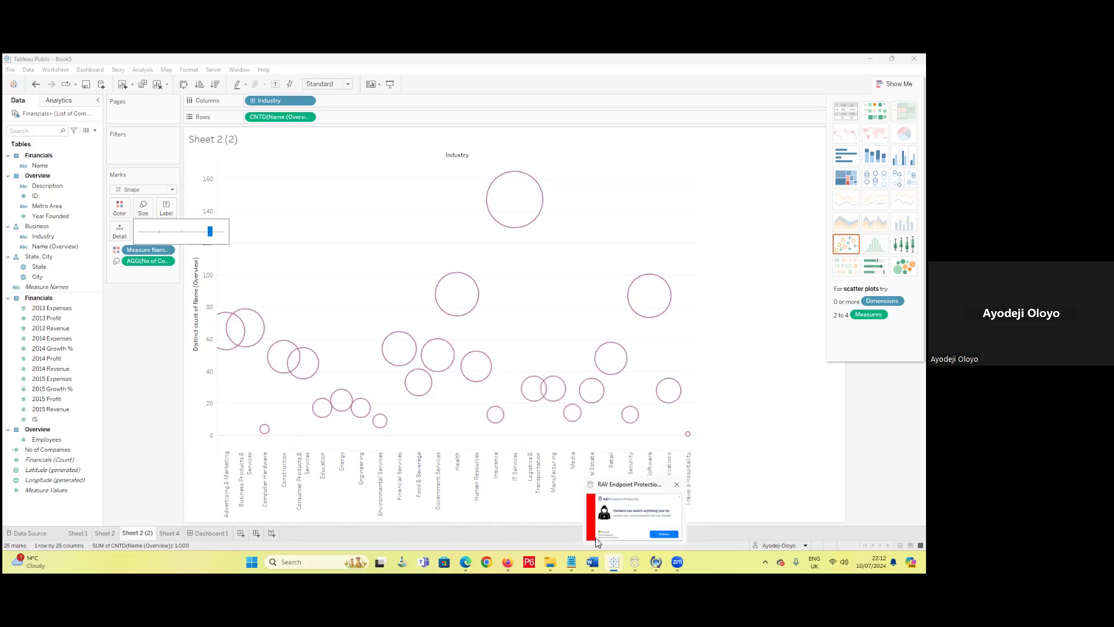
pyautogui.moveTo(466, 561)
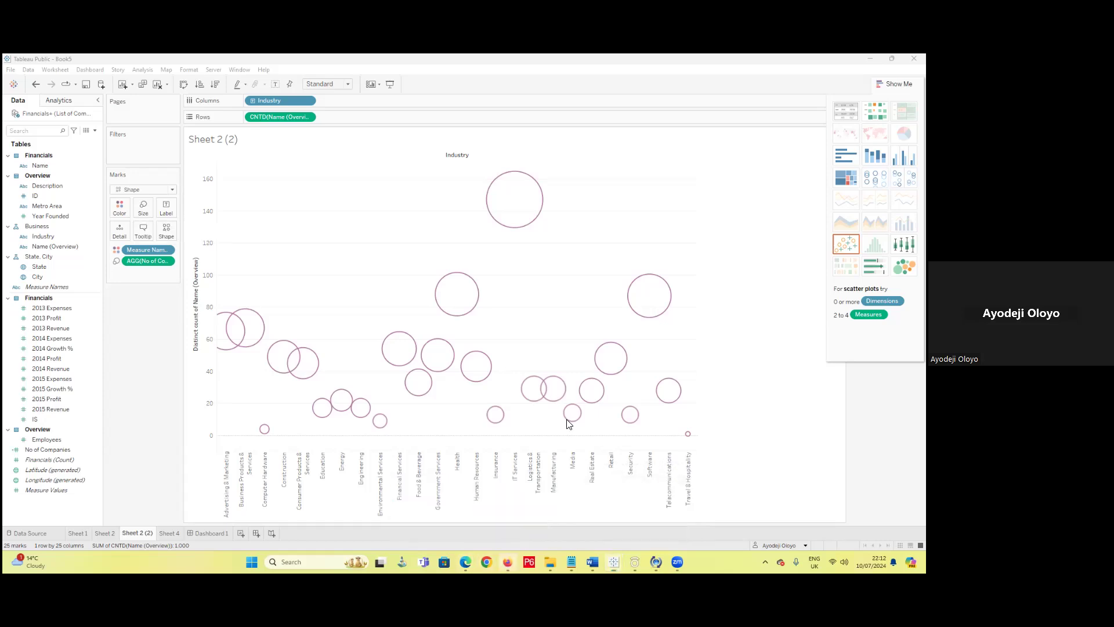
pyautogui.click(508, 562)
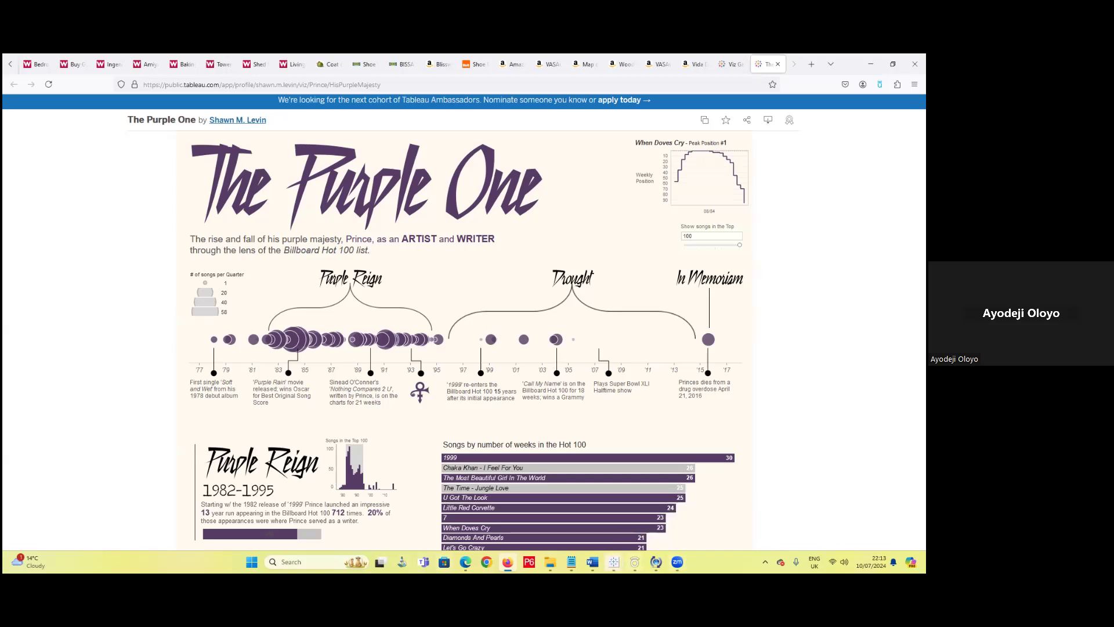
pyautogui.moveTo(613, 562)
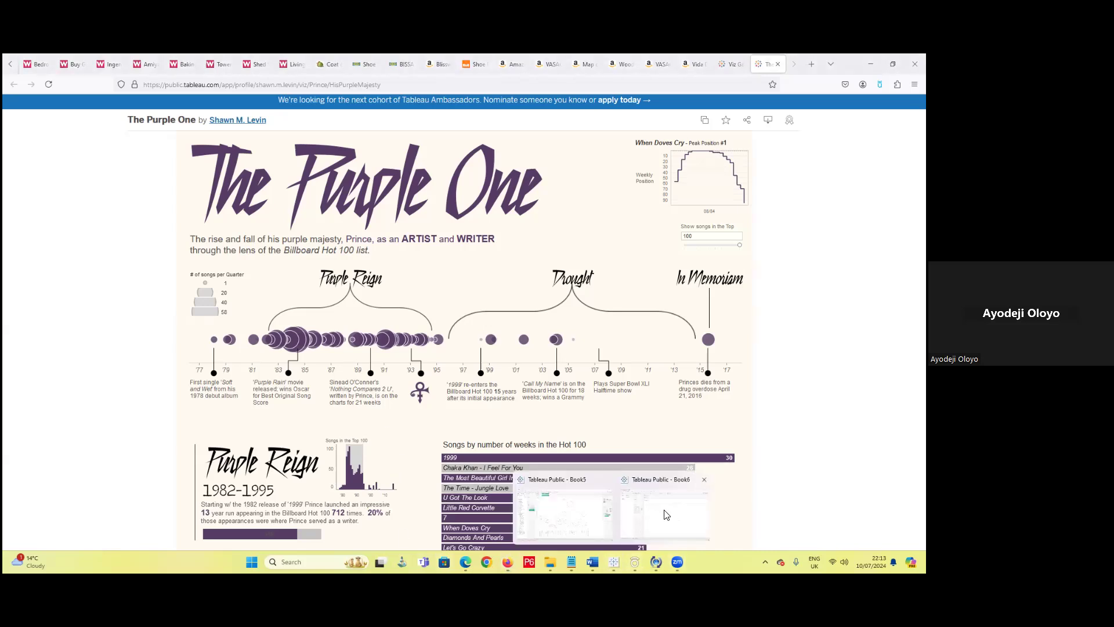
pyautogui.click(548, 512)
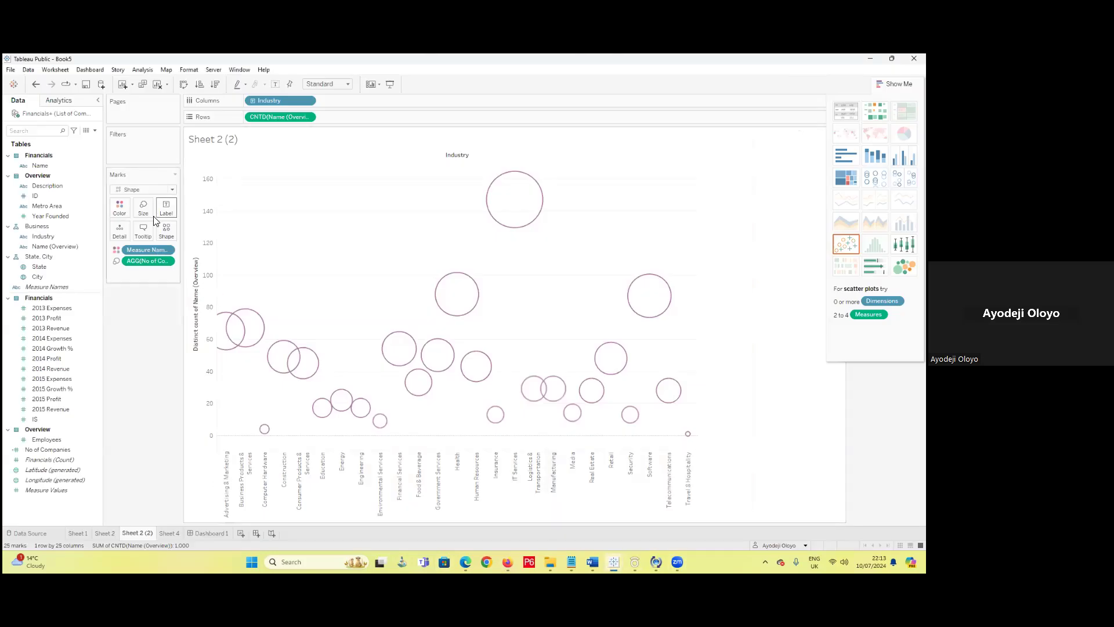
# - Set the mark shape to a filled circle and color Distinct count of Name (Overview) red from the Automatic palette
pyautogui.click(166, 230)
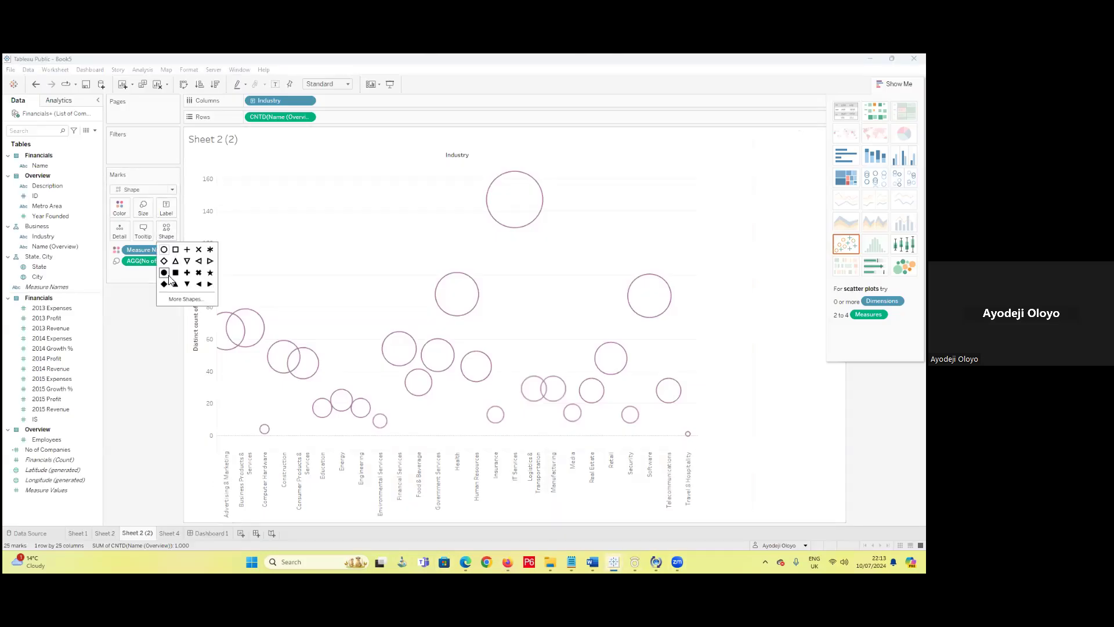
pyautogui.click(166, 273)
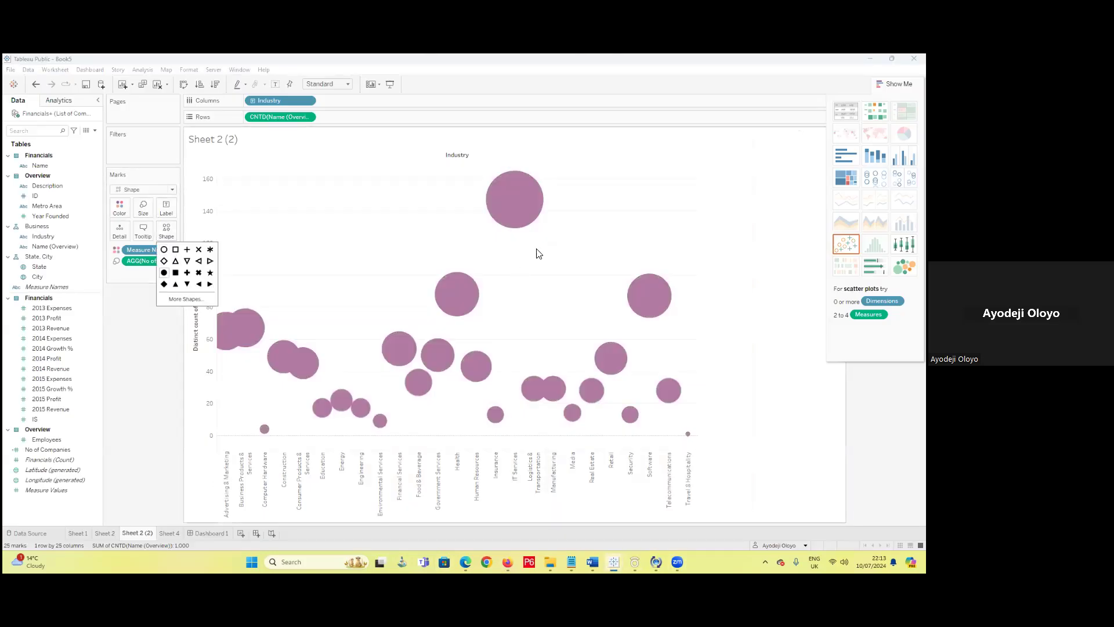
pyautogui.click(129, 209)
pyautogui.click(134, 242)
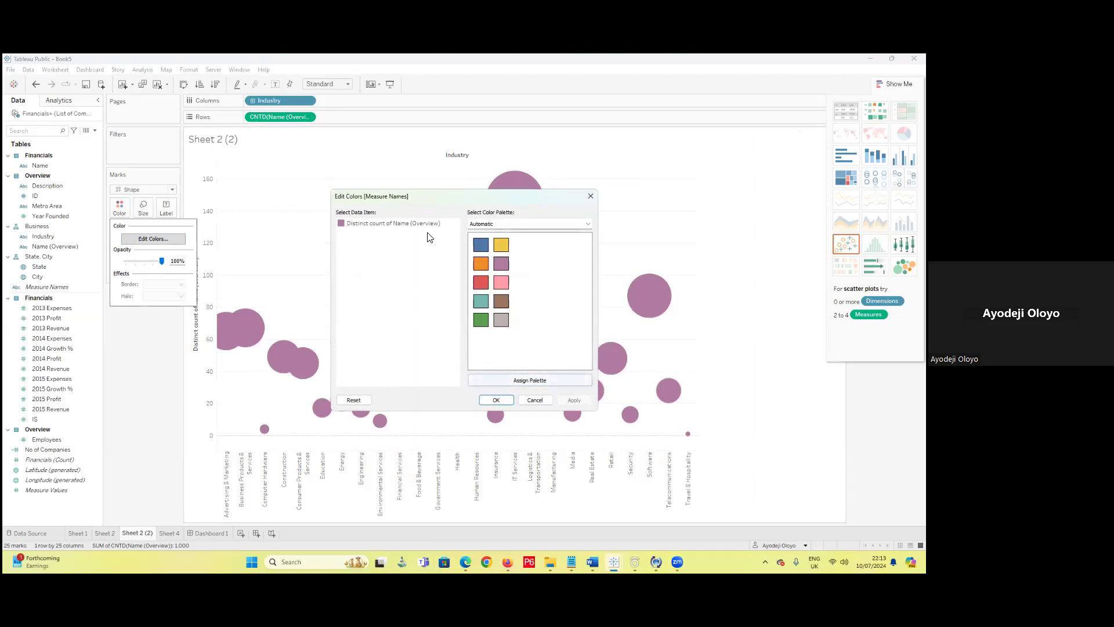
pyautogui.click(424, 223)
pyautogui.click(481, 283)
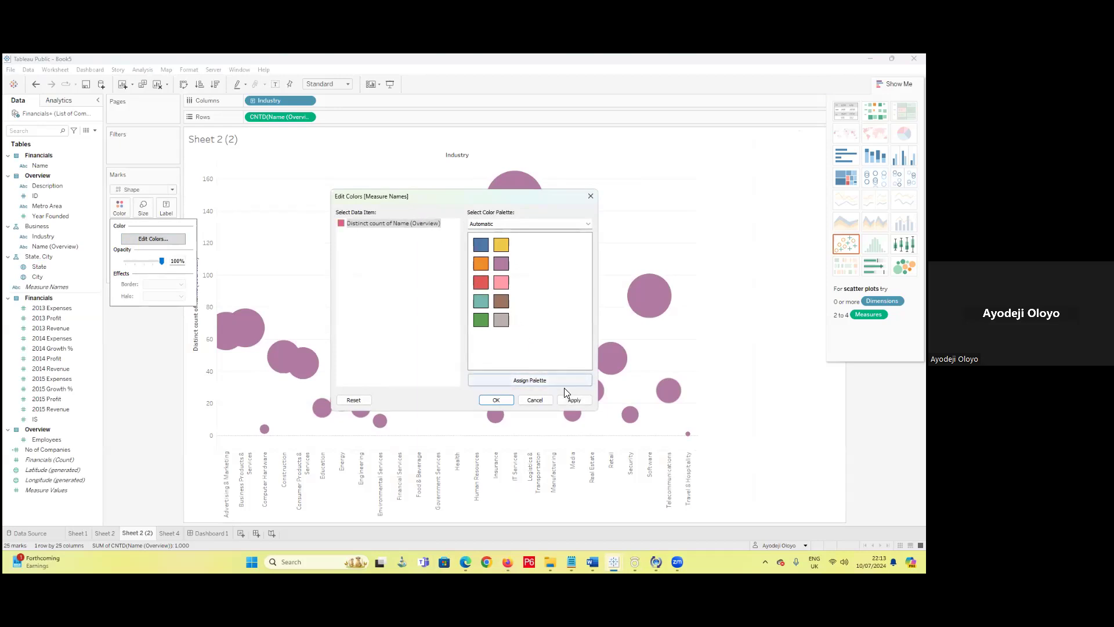
pyautogui.click(569, 400)
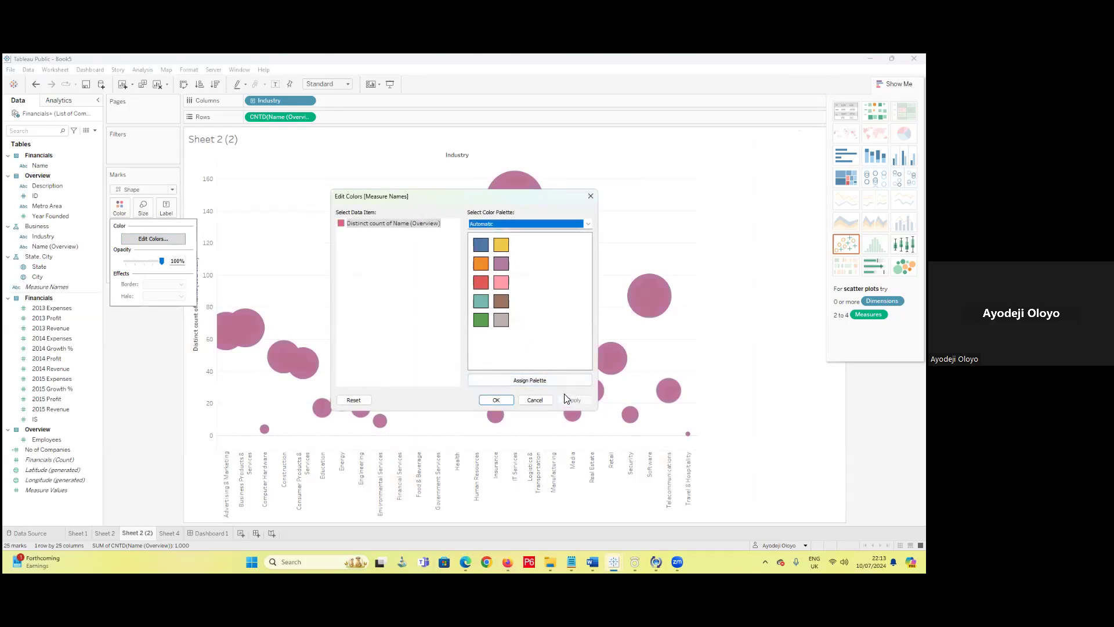
pyautogui.click(496, 400)
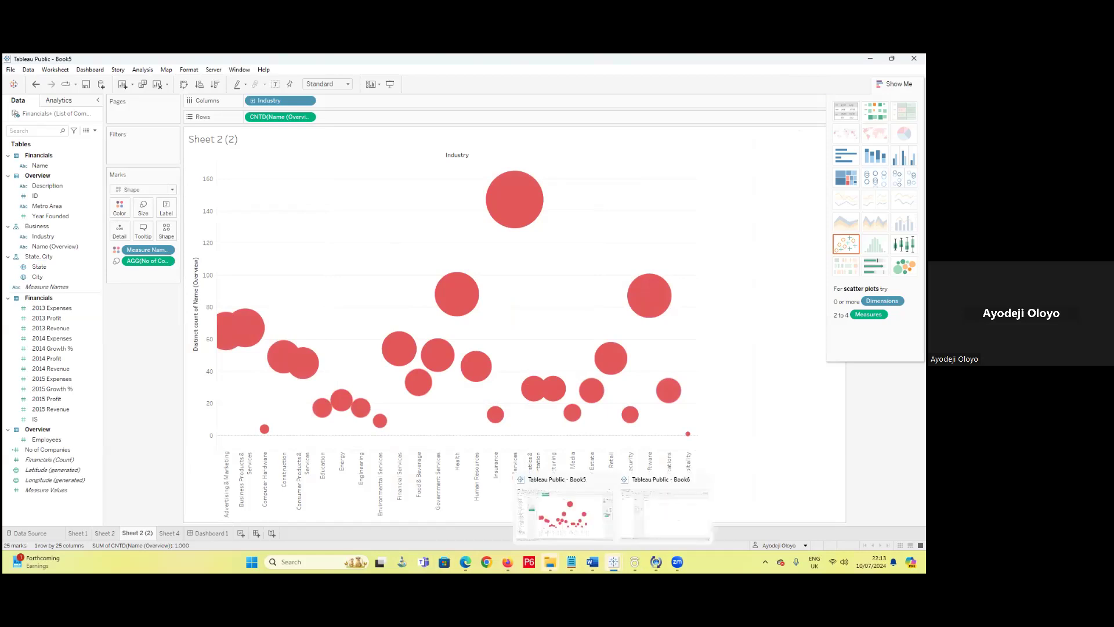
# - Switch to The Purple One viz in Firefox and examine its period summaries, songs-by-weeks bar chart, chart positions by week and timeline
pyautogui.click(507, 561)
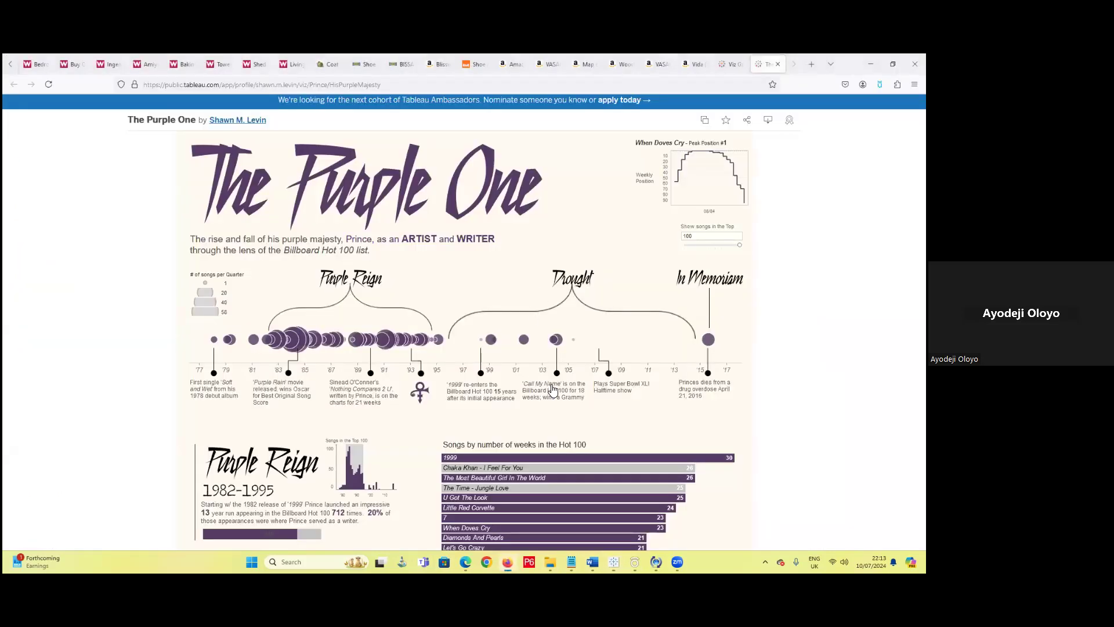
pyautogui.scroll(-3, 551, 389)
pyautogui.scroll(-3, 577, 379)
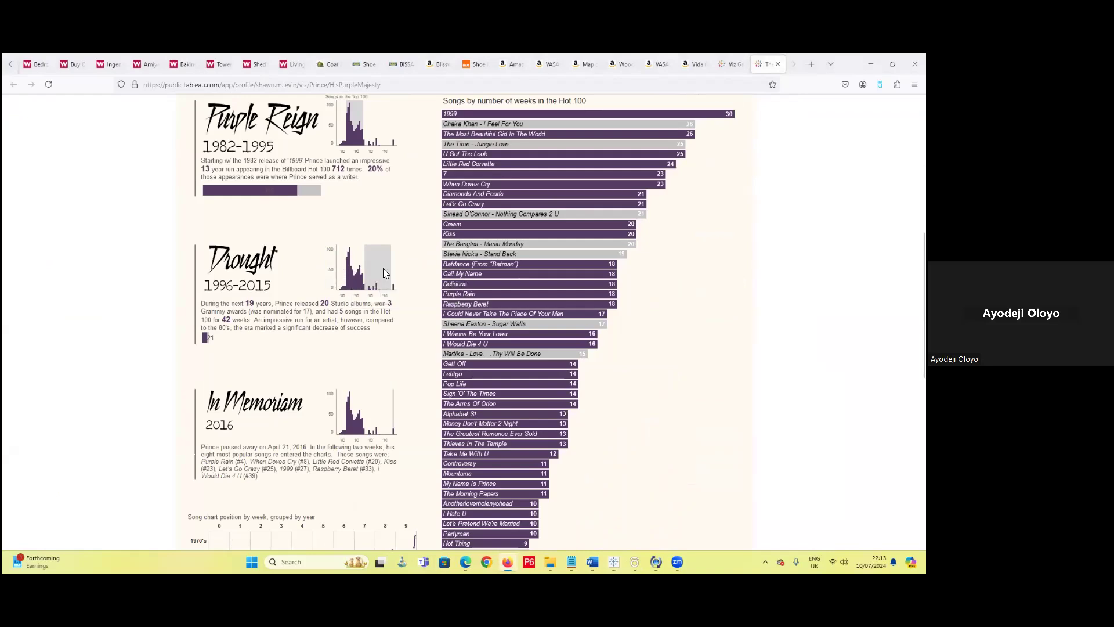
pyautogui.moveTo(347, 285)
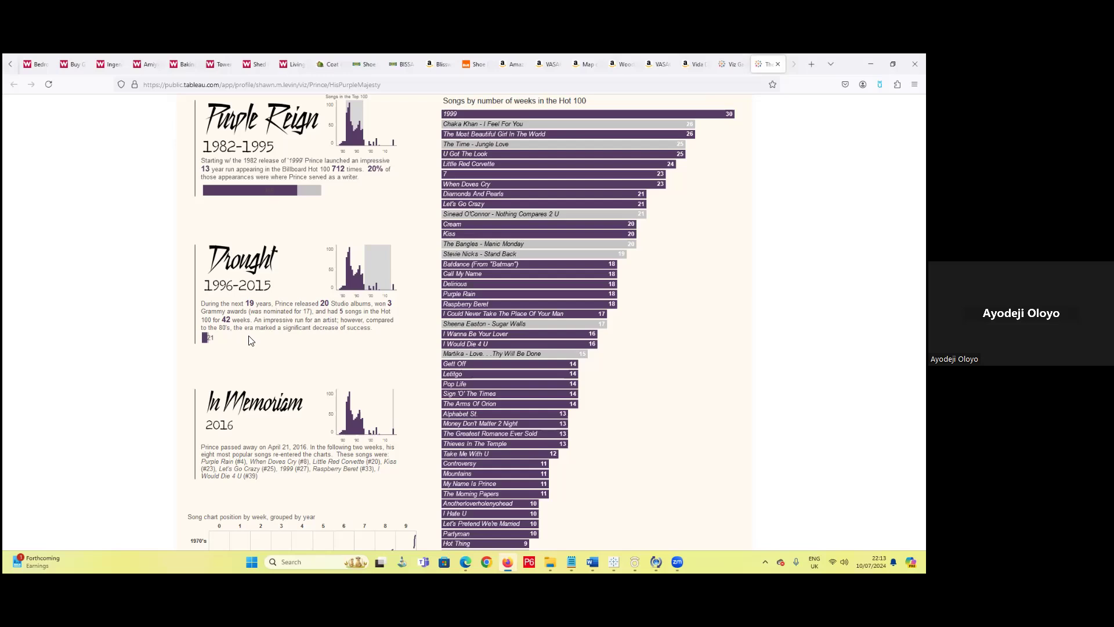
pyautogui.scroll(-4, 303, 457)
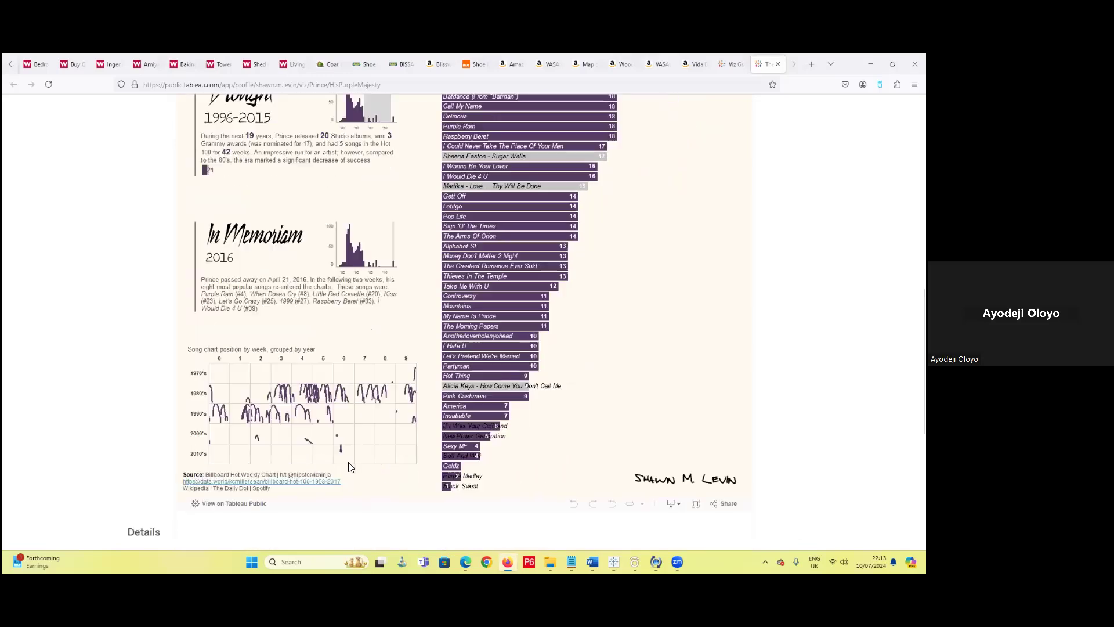
pyautogui.moveTo(311, 341)
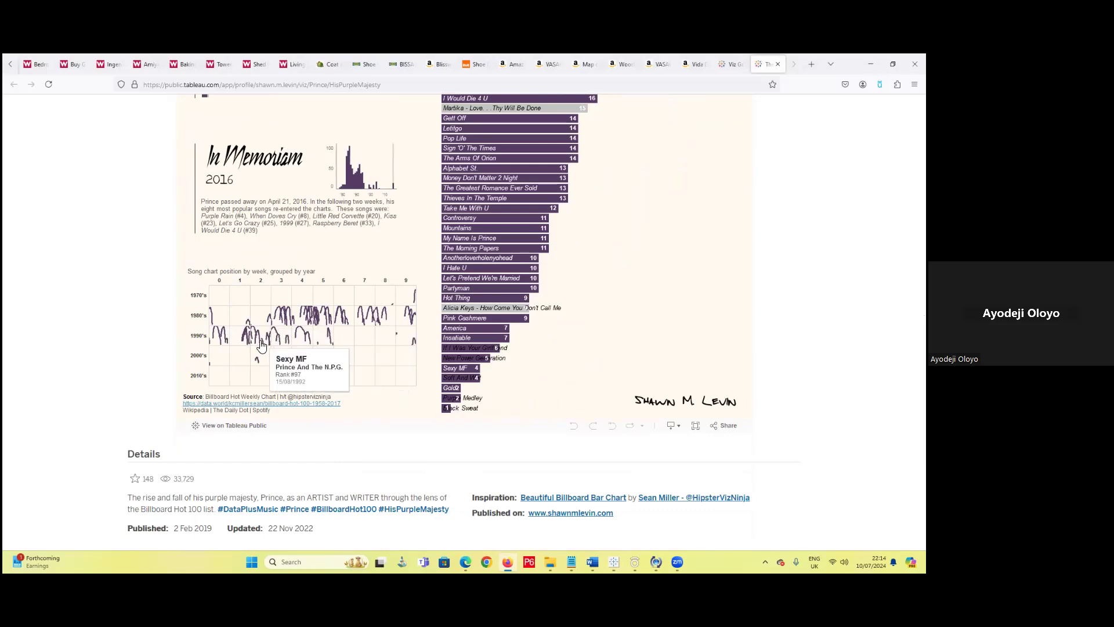
pyautogui.scroll(5, 318, 338)
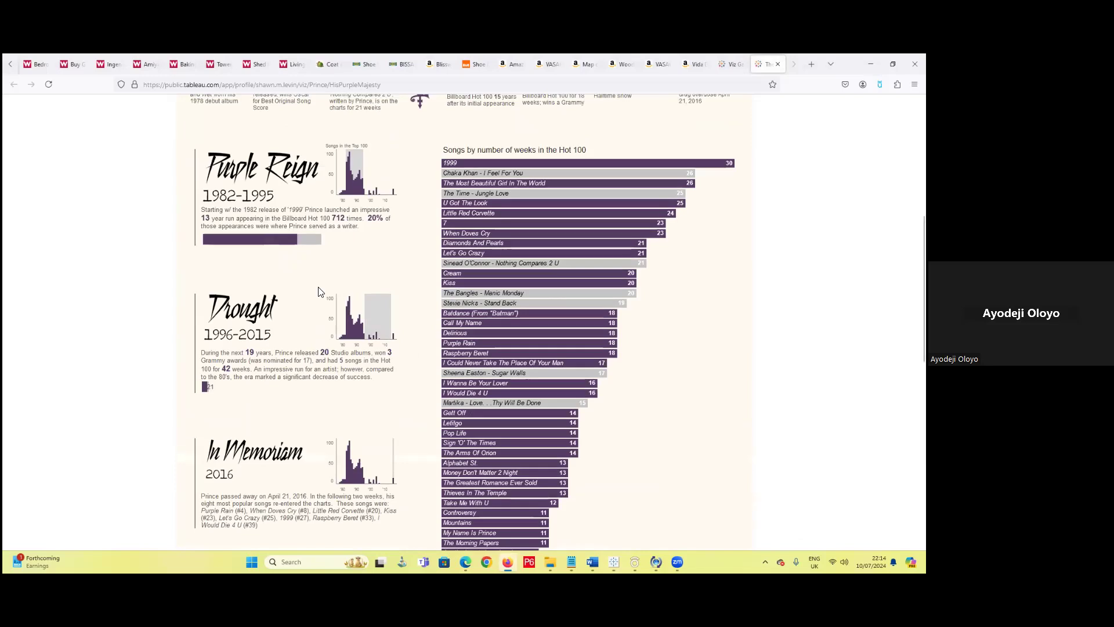
pyautogui.scroll(1, 318, 338)
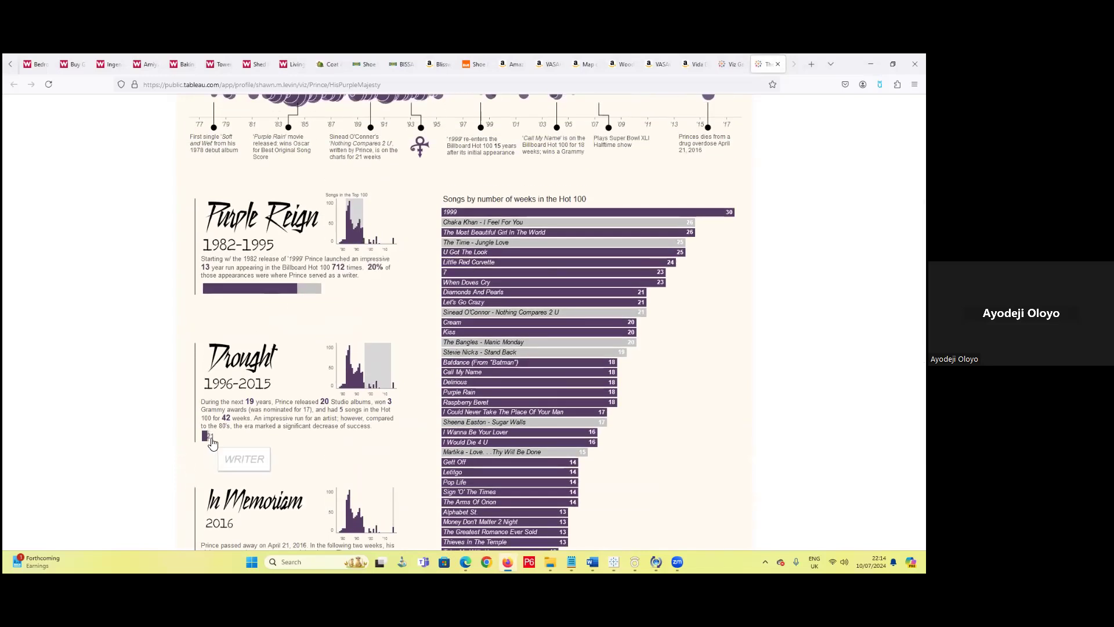
pyautogui.scroll(3, 314, 312)
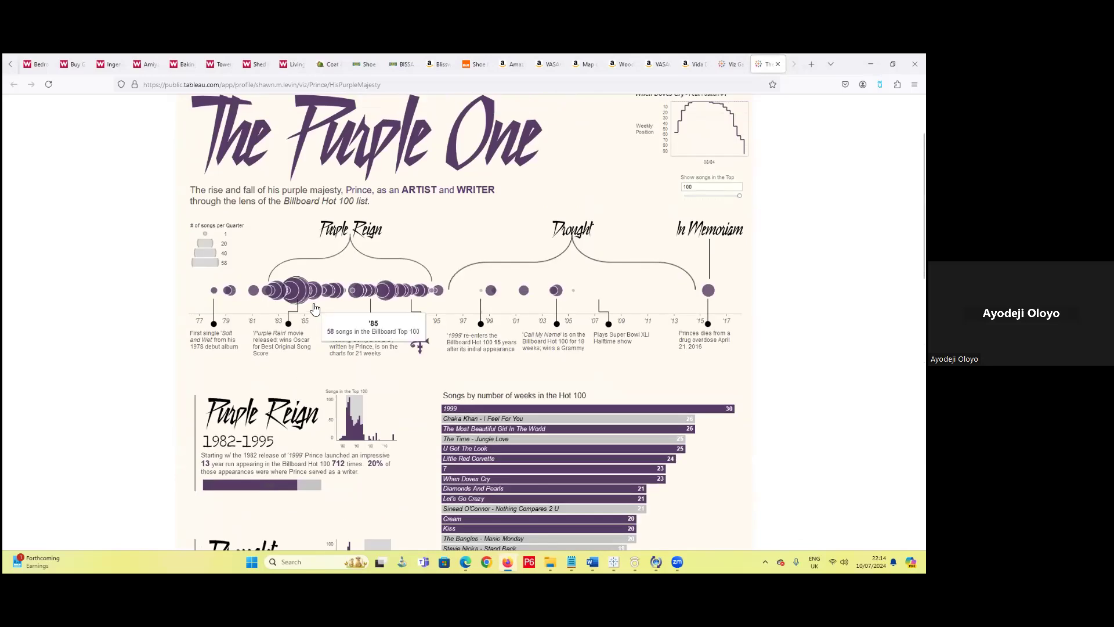
pyautogui.scroll(2, 314, 309)
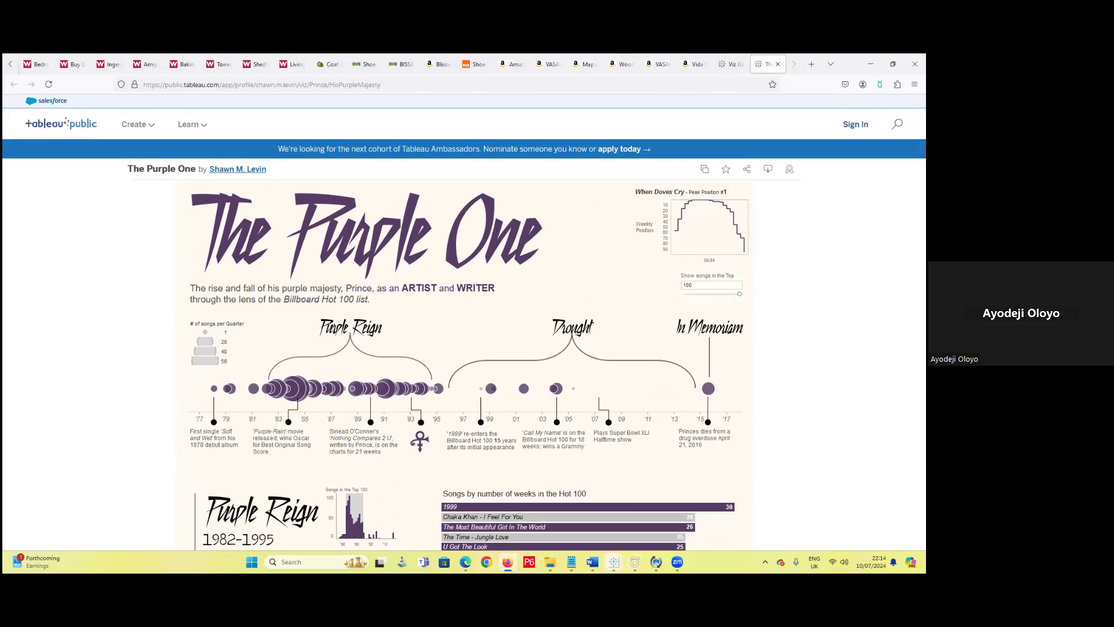
# - Return to the Tableau Public Book5 workbook and hide the Show Me chart suggestions on Sheet 2 (2)
pyautogui.moveTo(614, 561)
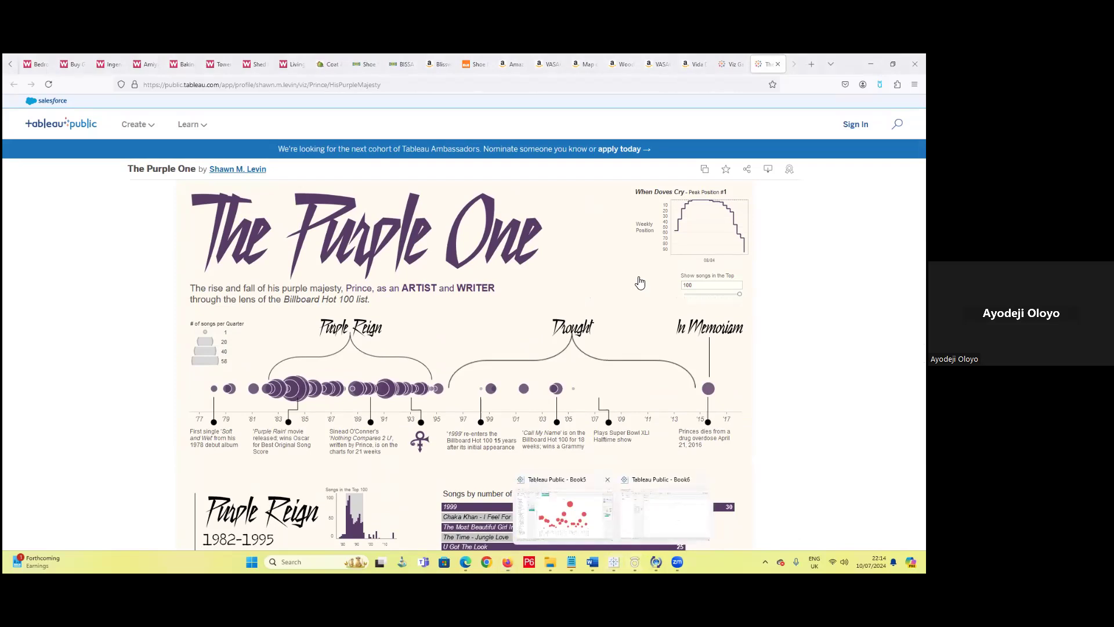
pyautogui.click(561, 514)
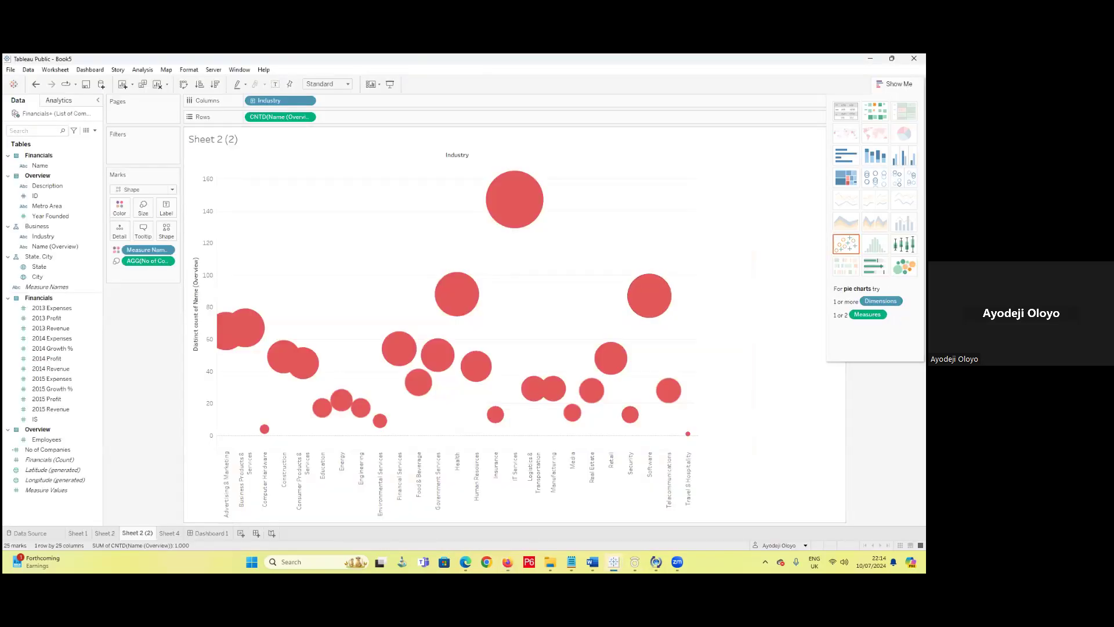
pyautogui.click(894, 84)
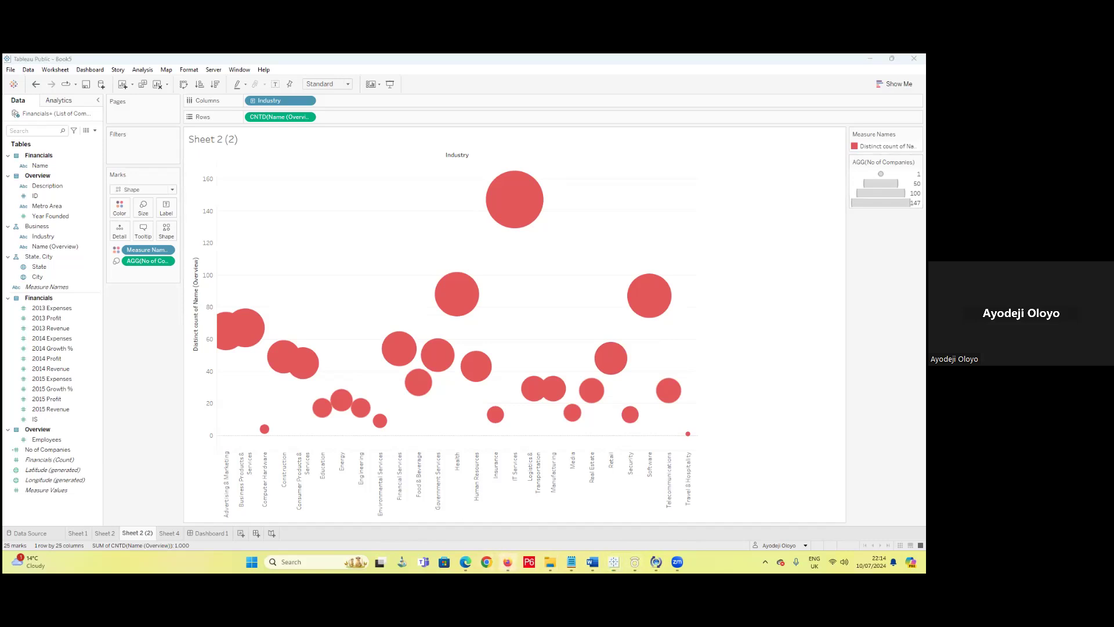
# - In The Purple One viz in Firefox, test the Show songs in the Top parameter at 70, 50 and 30, and restore it to 100
pyautogui.click(507, 562)
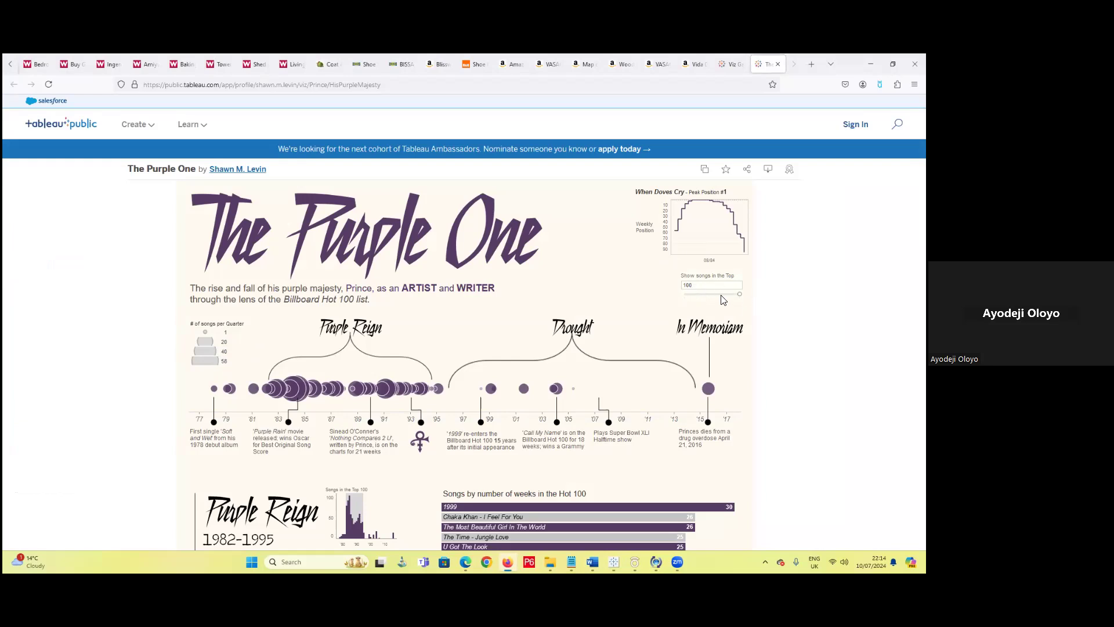
pyautogui.moveTo(740, 295); pyautogui.dragTo(721, 295)
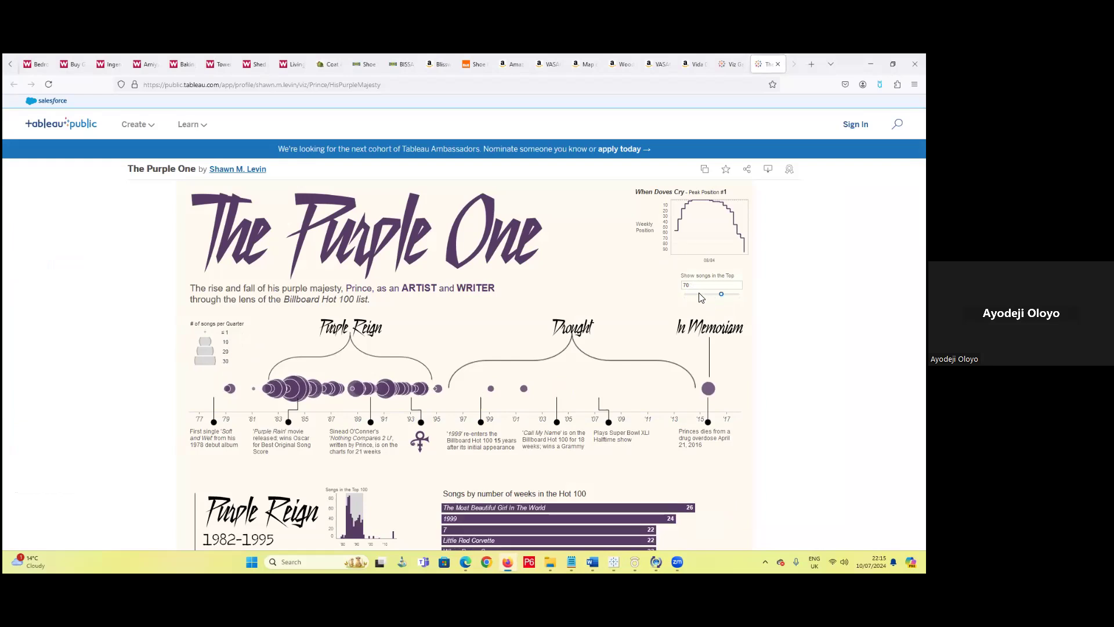
pyautogui.click(701, 294)
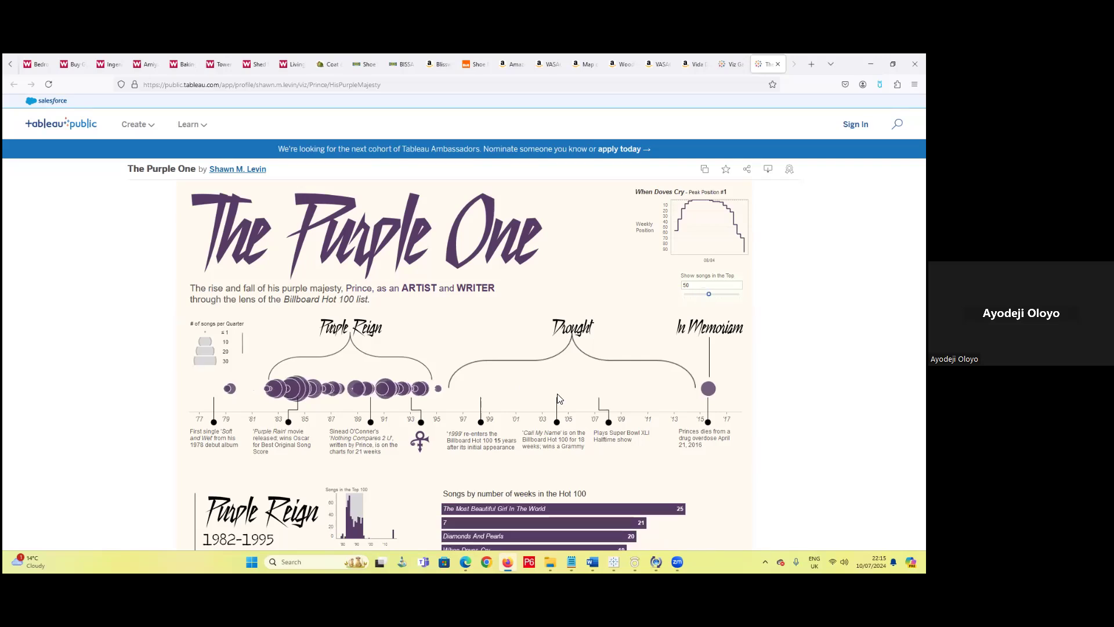
pyautogui.scroll(-4, 603, 511)
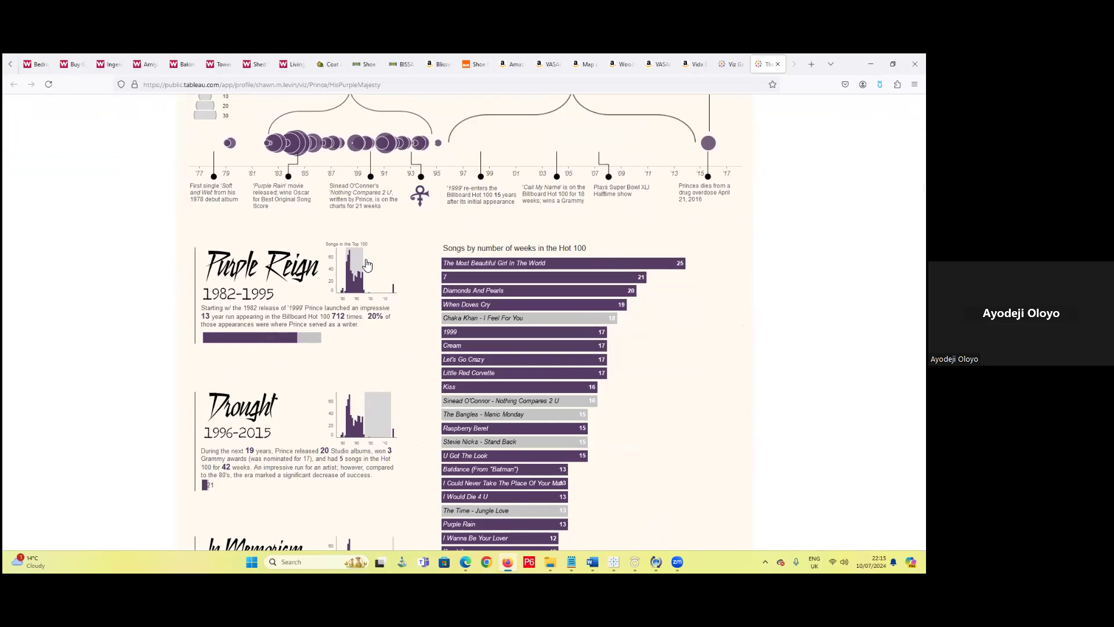
pyautogui.scroll(2, 659, 218)
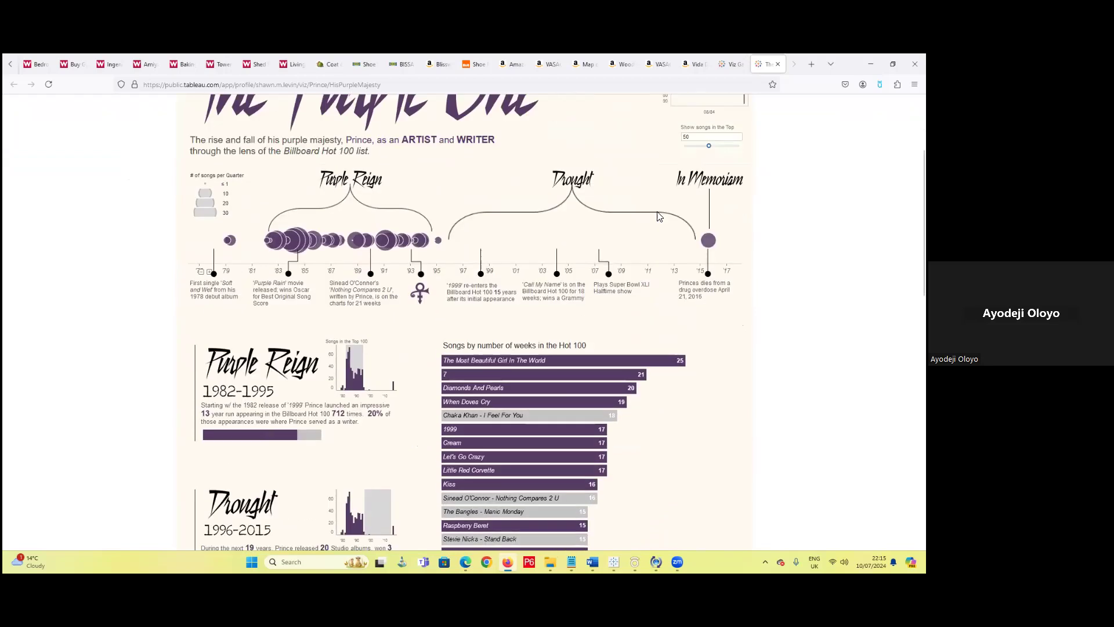
pyautogui.click(696, 147)
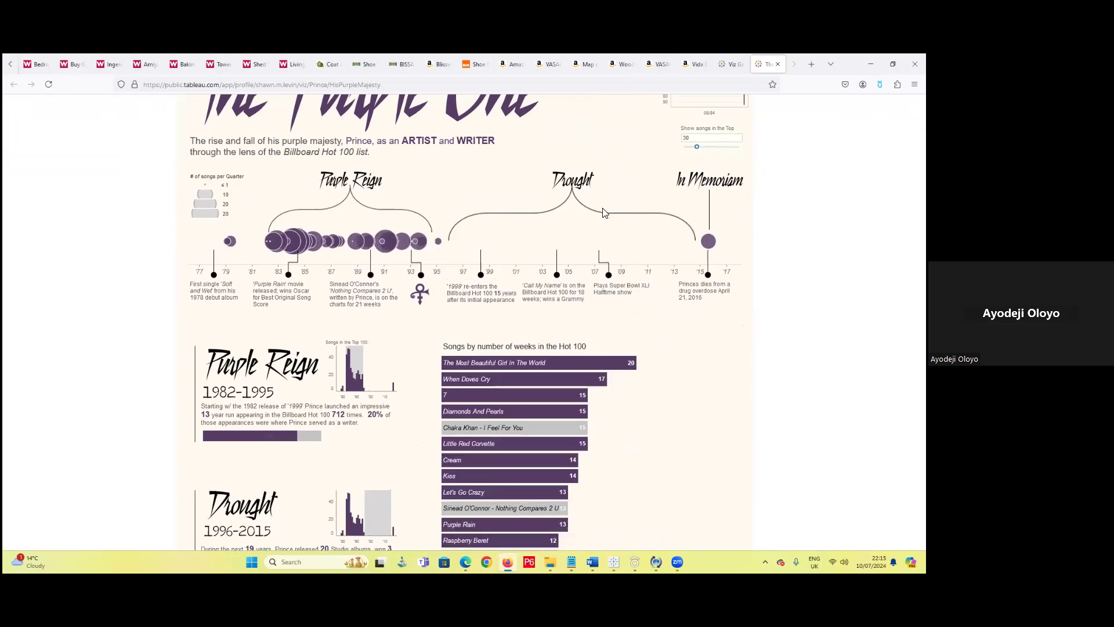
pyautogui.moveTo(696, 147); pyautogui.dragTo(739, 146)
pyautogui.scroll(3, 691, 252)
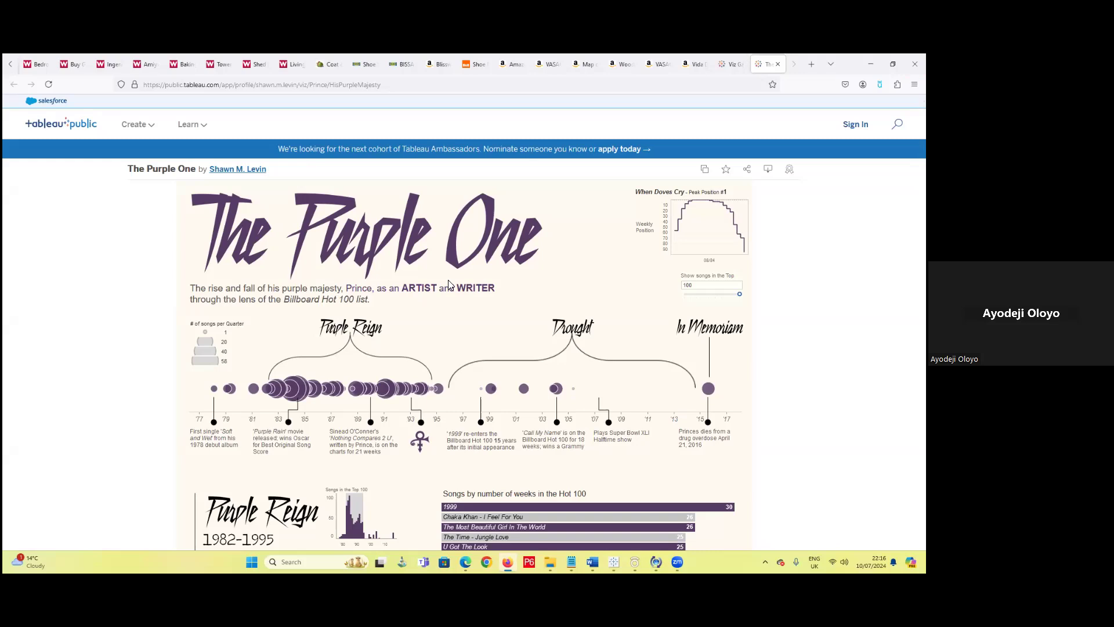
# - Review The Purple One's song bars, period summaries and weekly chart positions, and return to the Tableau Public Book5 workbook
pyautogui.scroll(-10, 683, 221)
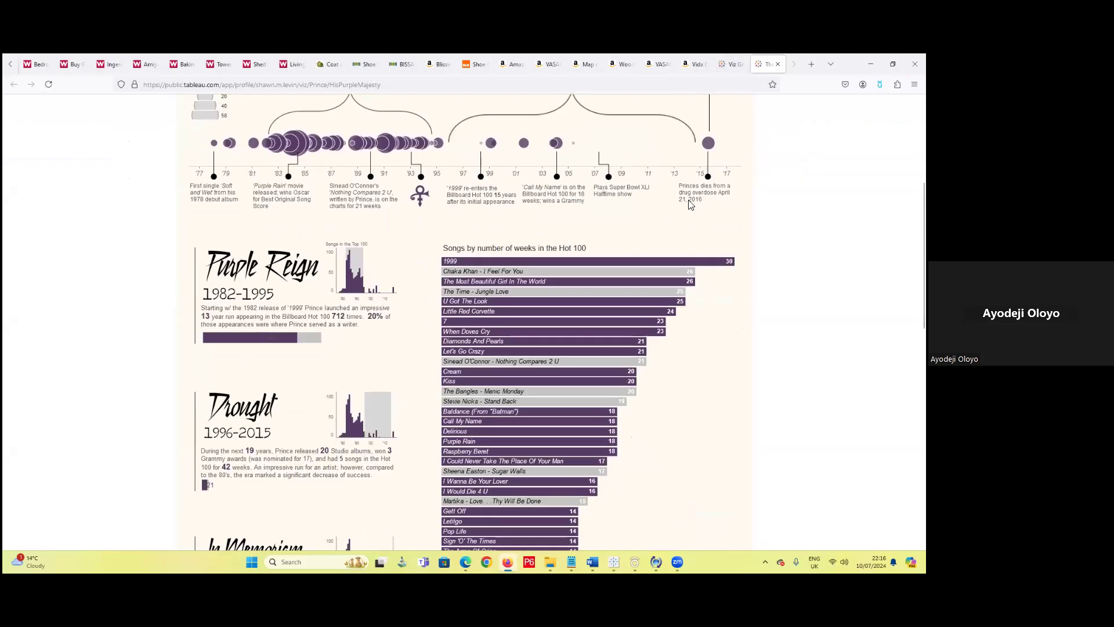
pyautogui.scroll(-5, 683, 221)
pyautogui.scroll(4, 688, 219)
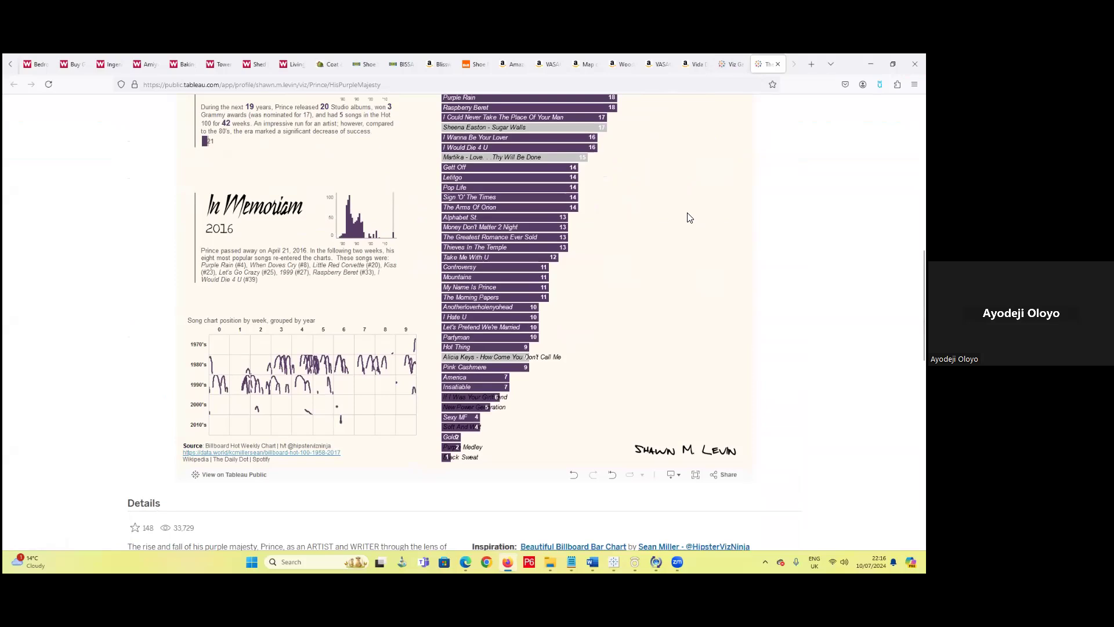
pyautogui.scroll(10, 690, 217)
pyautogui.moveTo(690, 213)
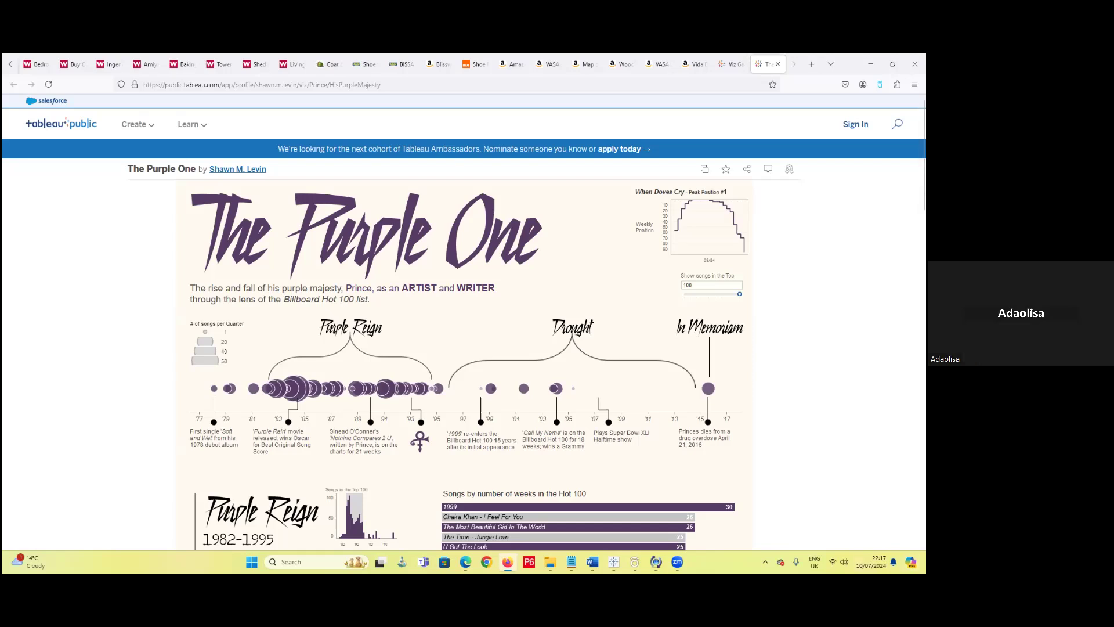
pyautogui.moveTo(613, 562)
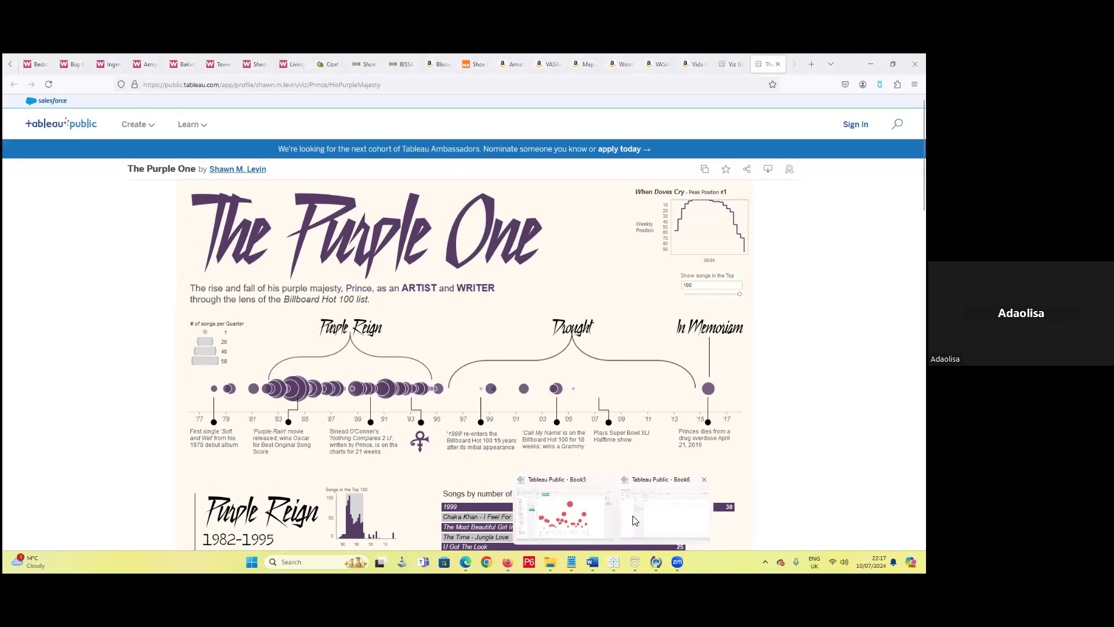
pyautogui.click(569, 507)
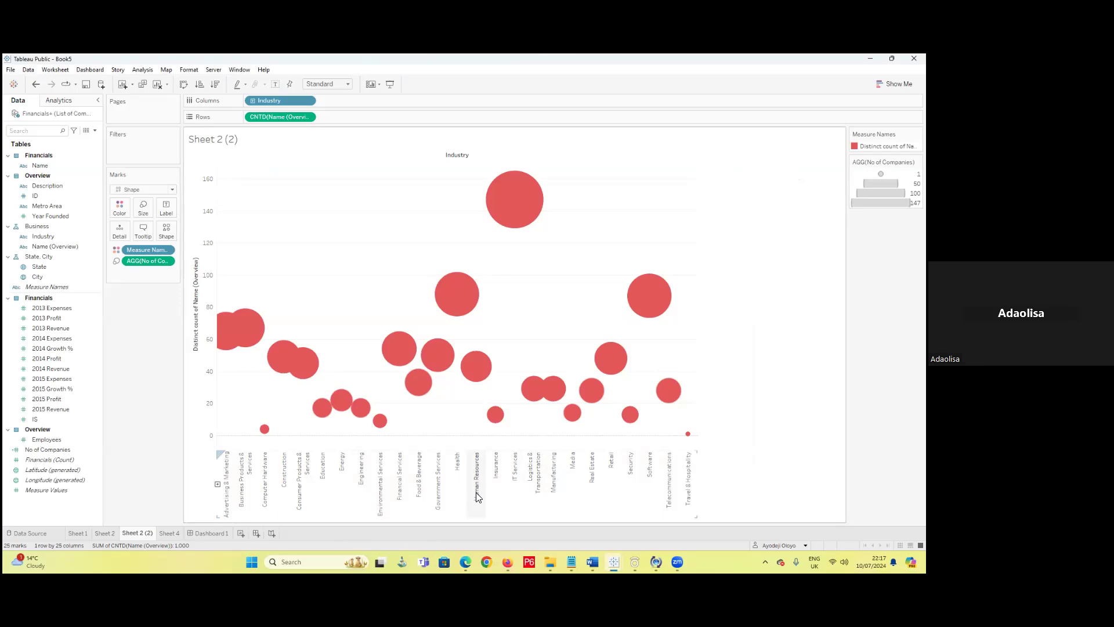
pyautogui.moveTo(492, 390)
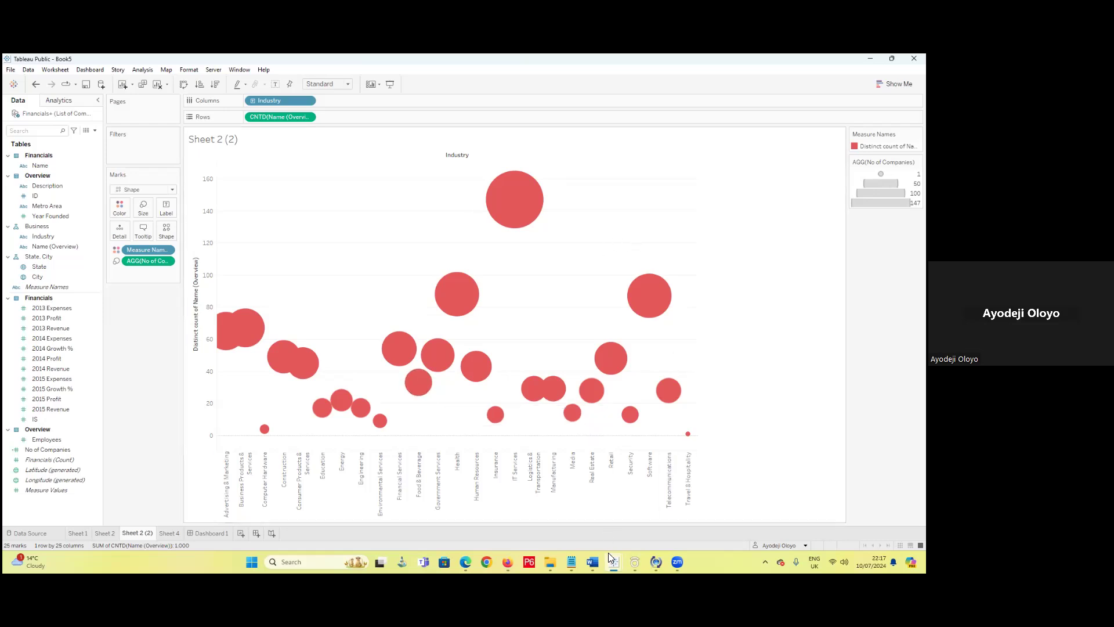
pyautogui.moveTo(609, 554)
pyautogui.click(508, 561)
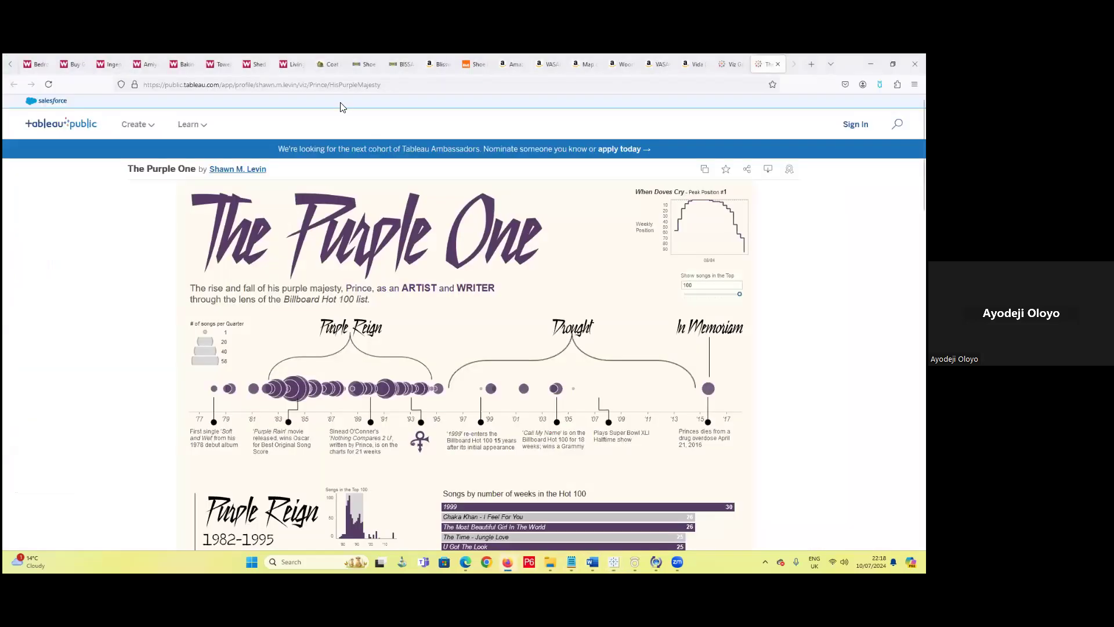
pyautogui.hotkey('ctrl', 'l')
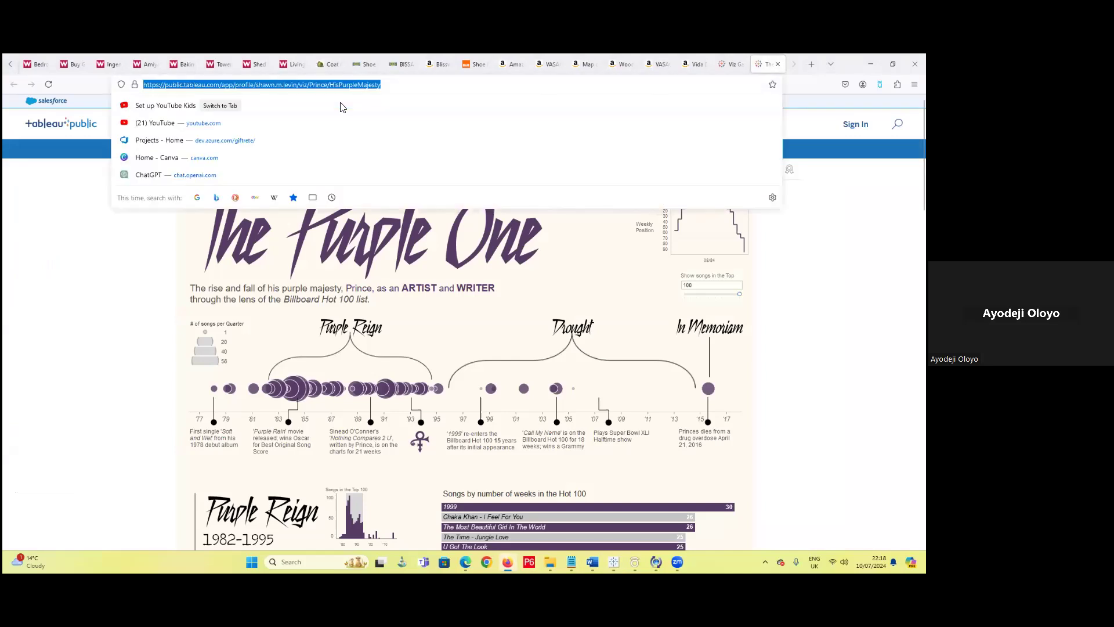
pyautogui.write('you')
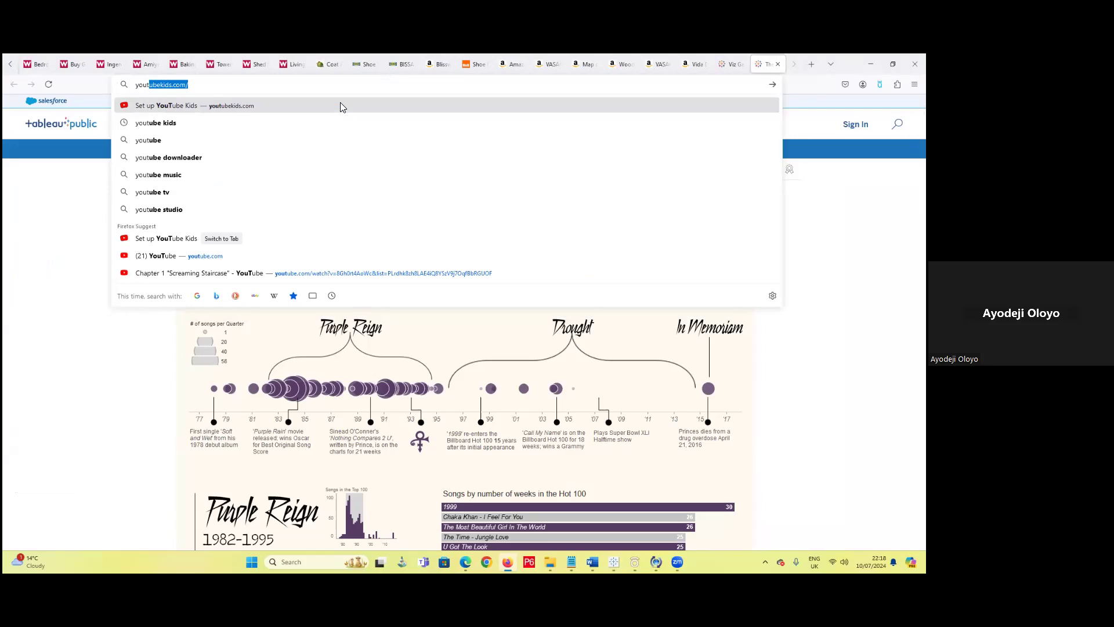
pyautogui.write('tube')
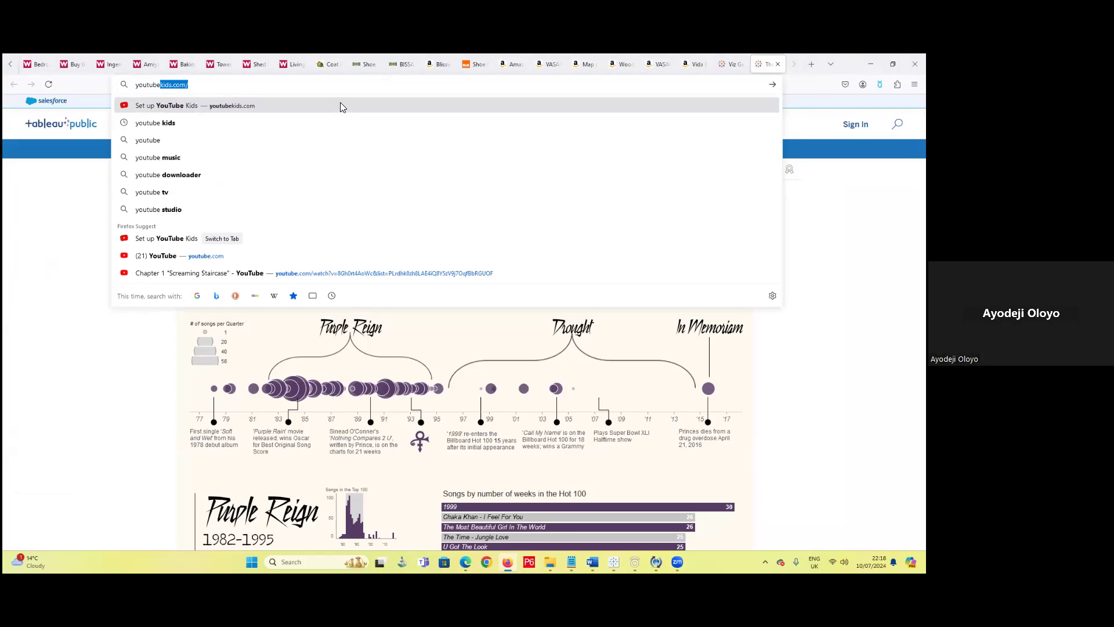
pyautogui.click(616, 56)
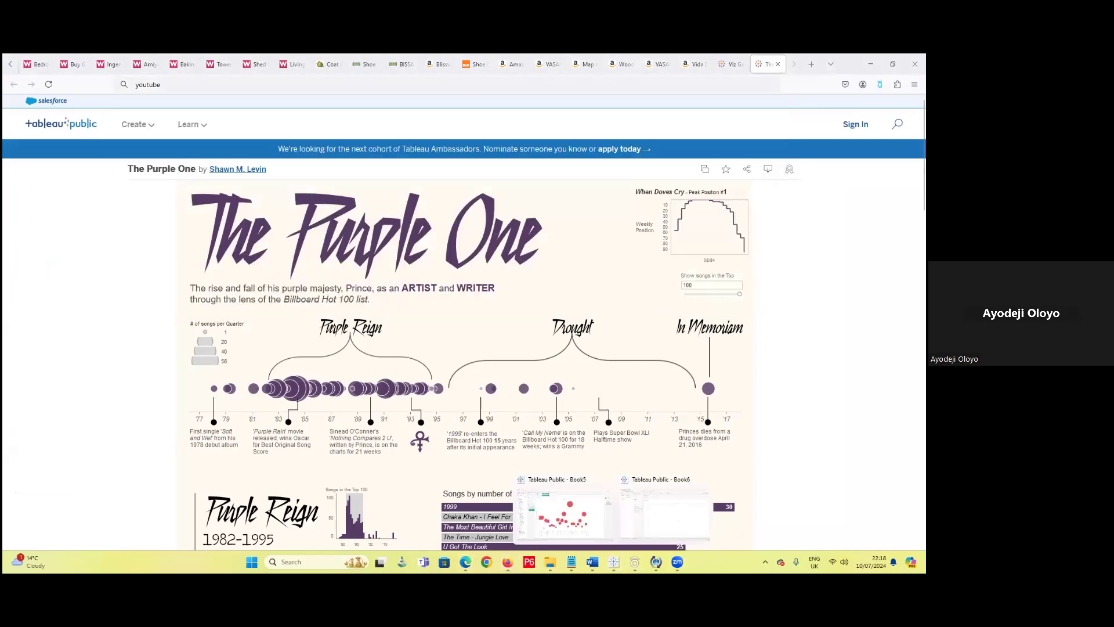
pyautogui.click(594, 517)
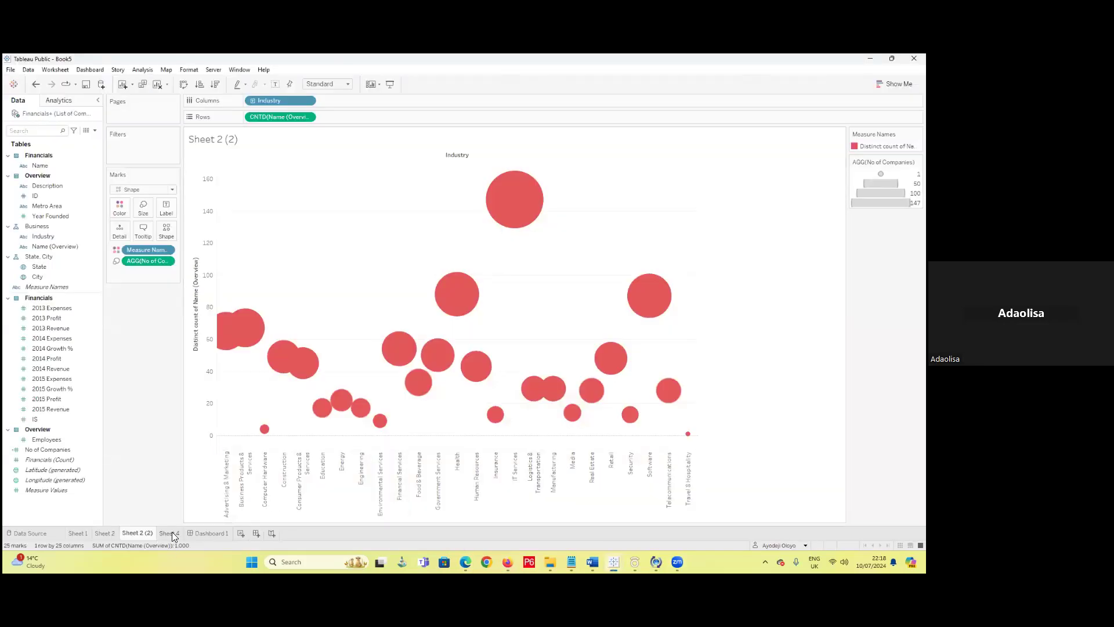
# - Reverse the scale of the 2015 Expenses axis on Sheet 4's scatter plot
pyautogui.click(170, 532)
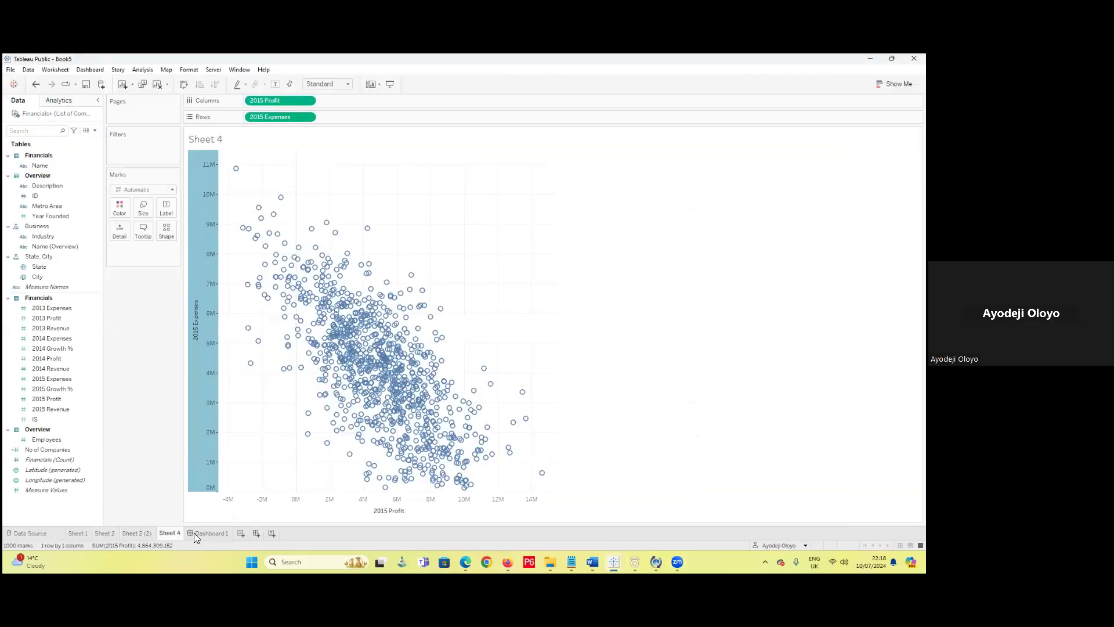
pyautogui.rightClick(203, 227)
pyautogui.press('Escape')
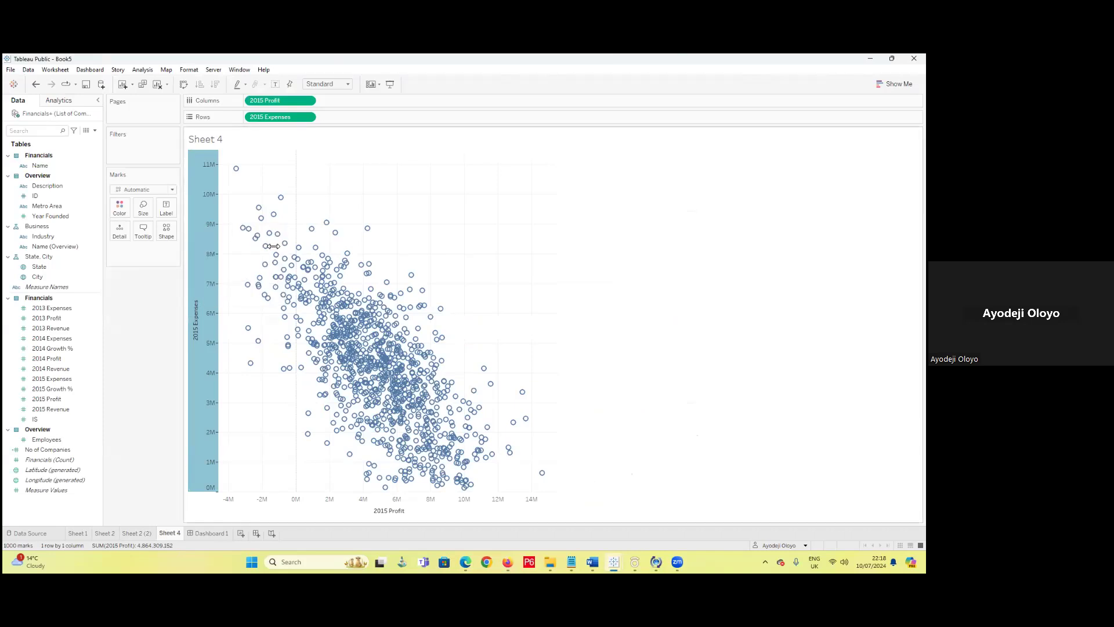
pyautogui.doubleClick(198, 460)
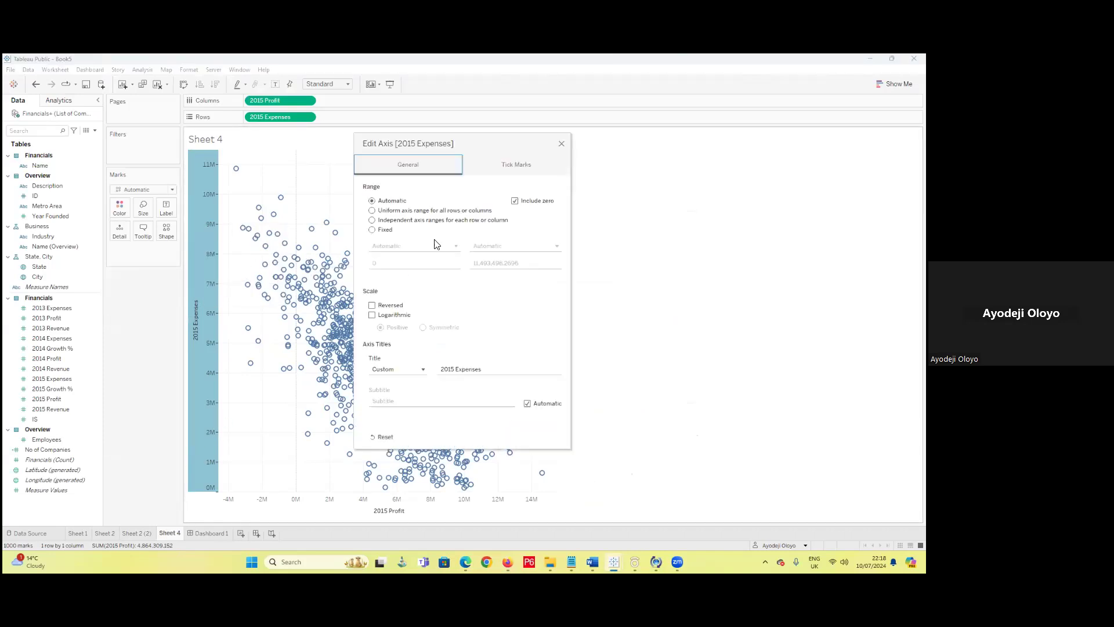
pyautogui.click(372, 305)
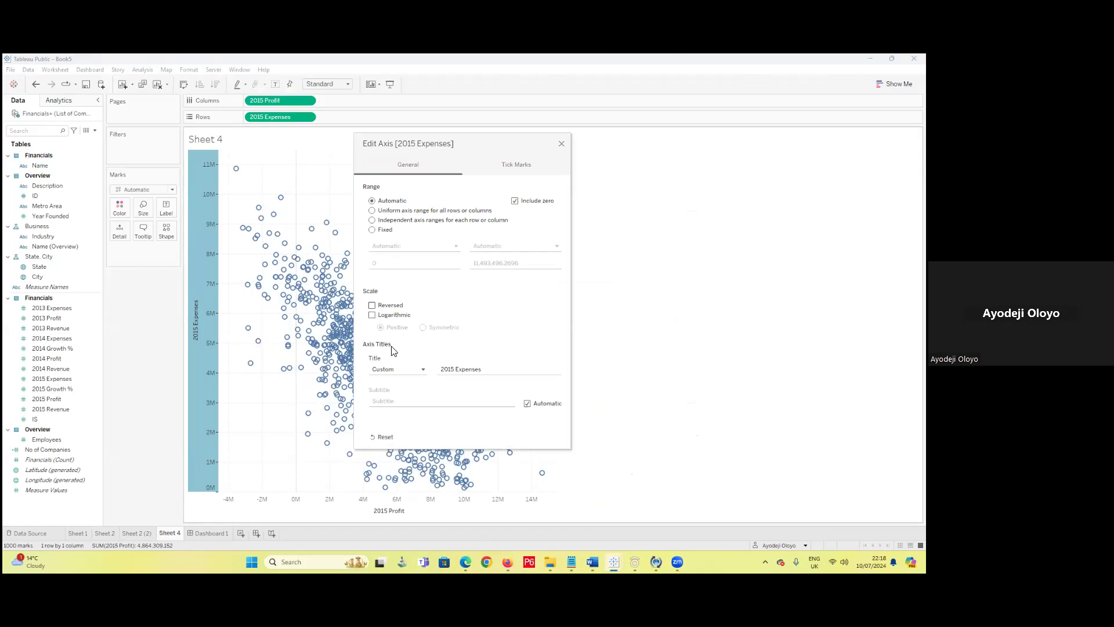
pyautogui.click(561, 143)
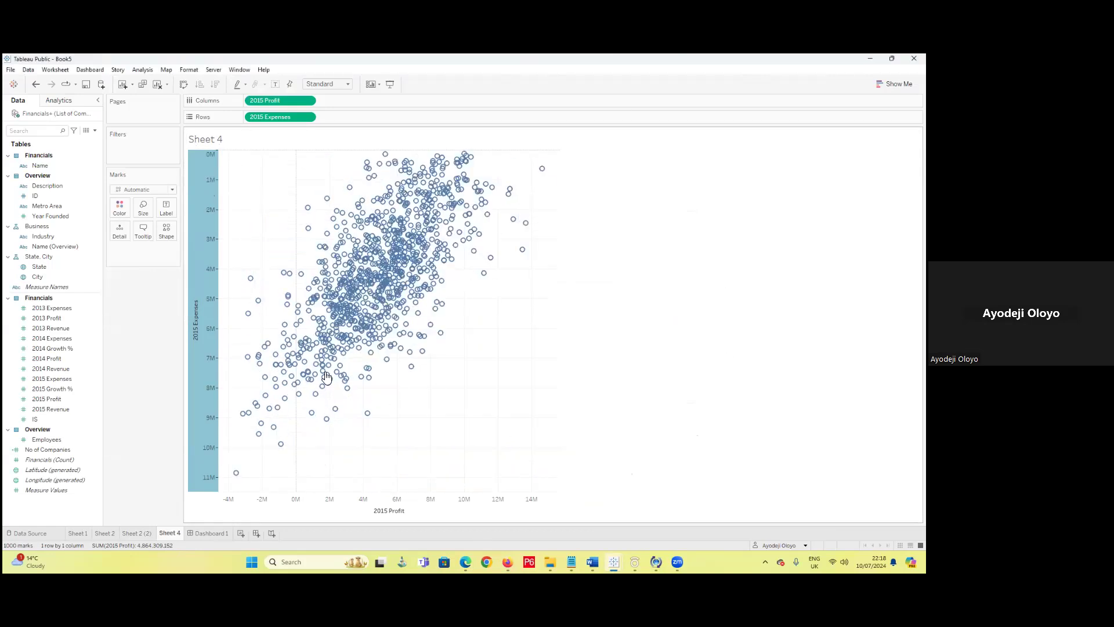
pyautogui.click(157, 330)
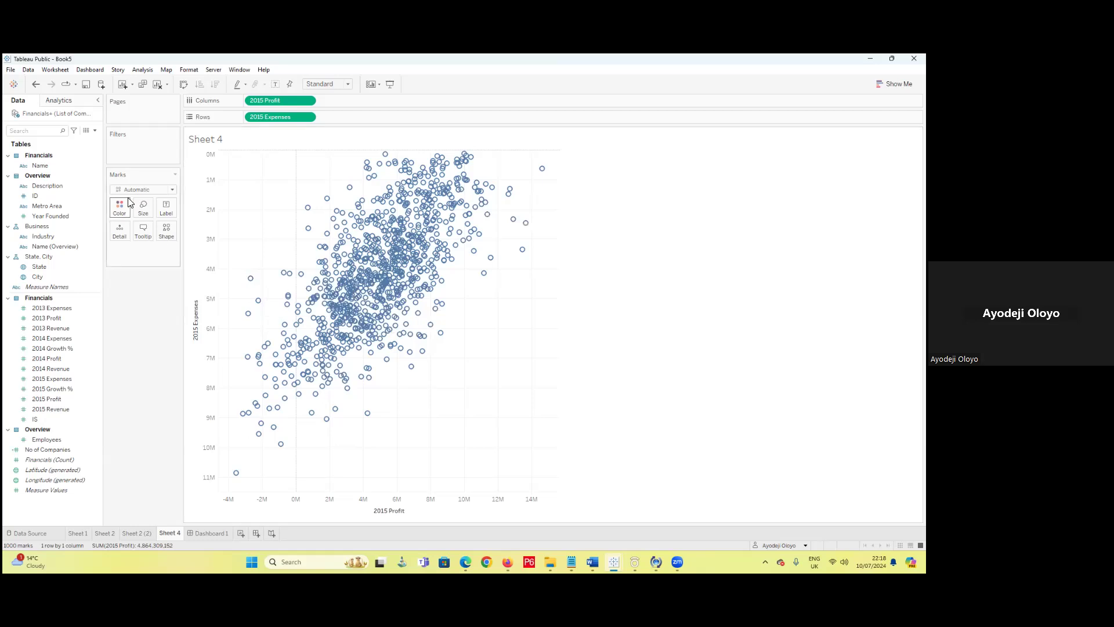
# - Start a new parameter named Expenses with the Integer data type
pyautogui.rightClick(76, 518)
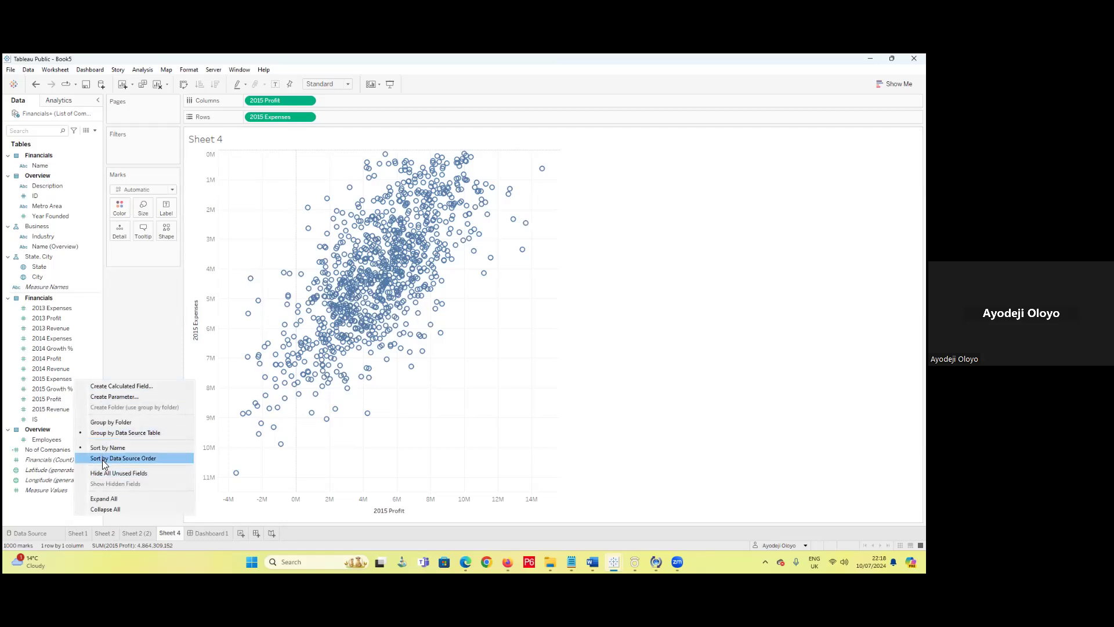
pyautogui.click(95, 130)
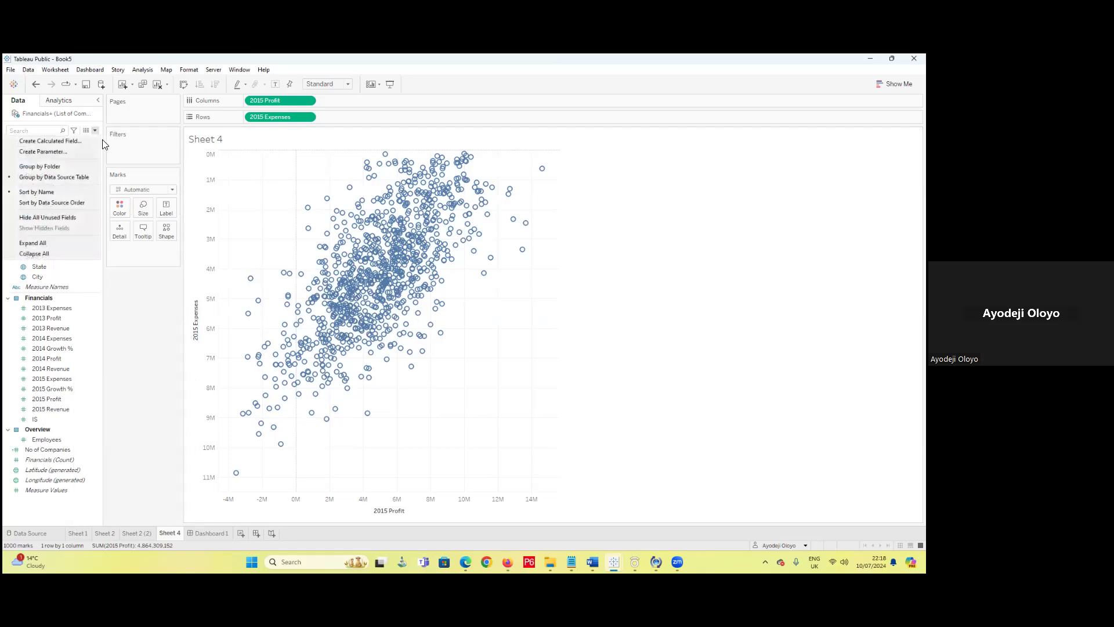
pyautogui.click(87, 152)
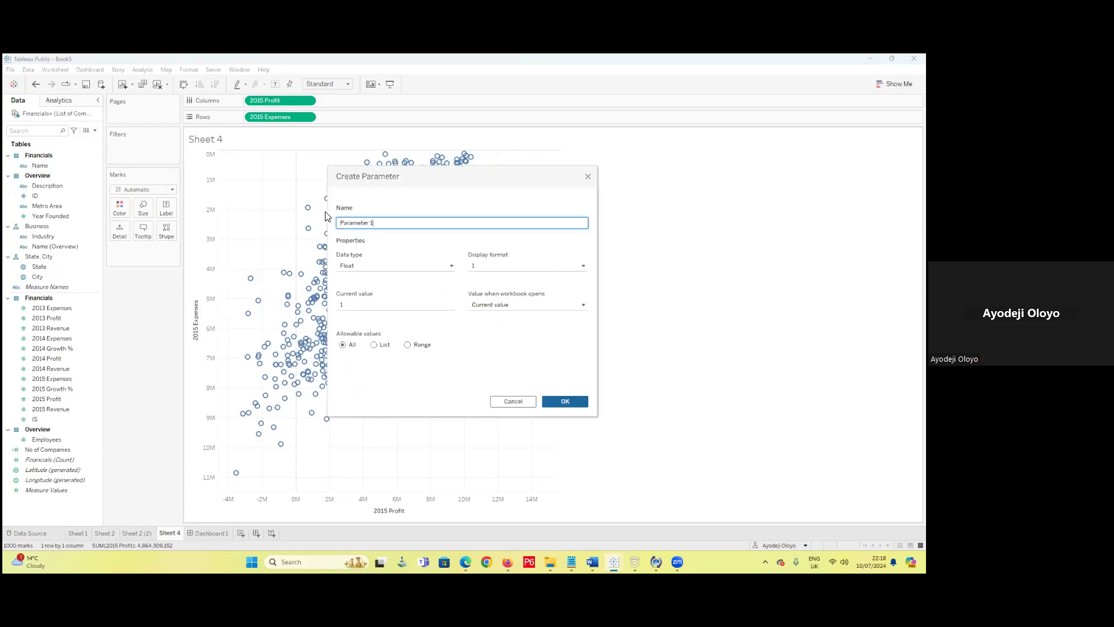
pyautogui.hotkey('ctrl', 'a')
pyautogui.write('Expenses')
pyautogui.click(423, 265)
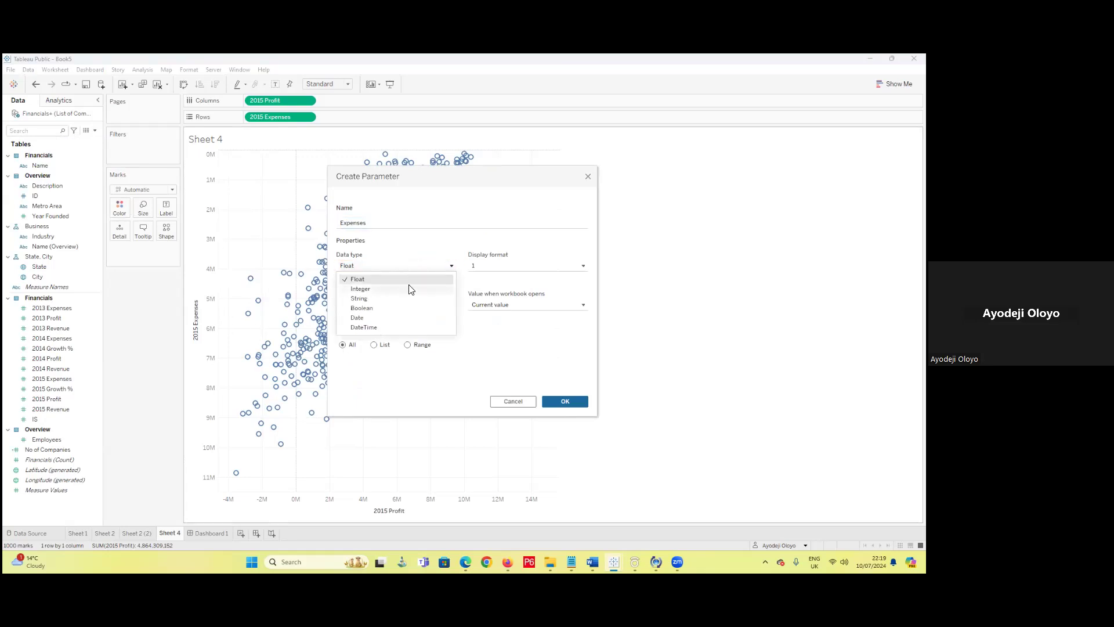
pyautogui.click(409, 288)
# - Set the Expenses parameter's display format to Currency (Custom) with 0 decimal places
pyautogui.click(492, 267)
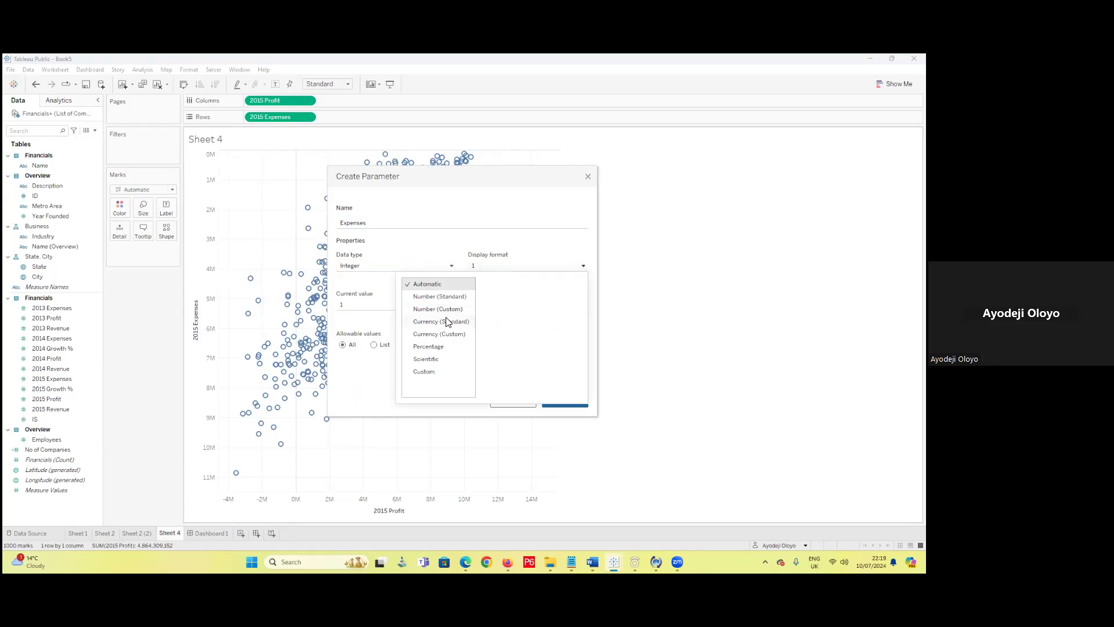
pyautogui.click(444, 335)
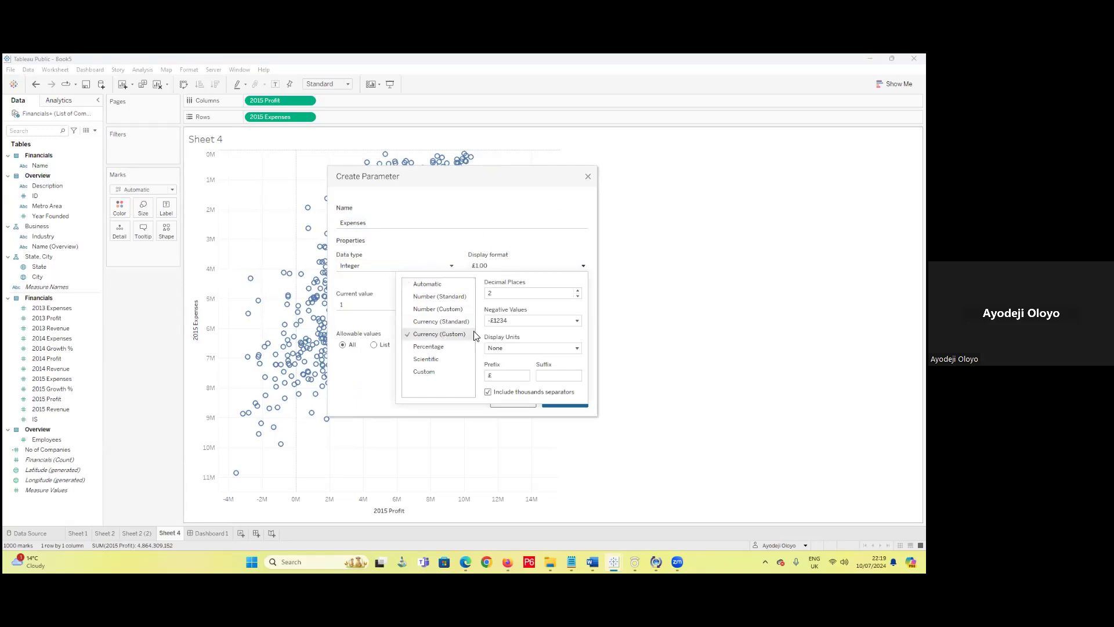
pyautogui.click(578, 297)
pyautogui.click(578, 296)
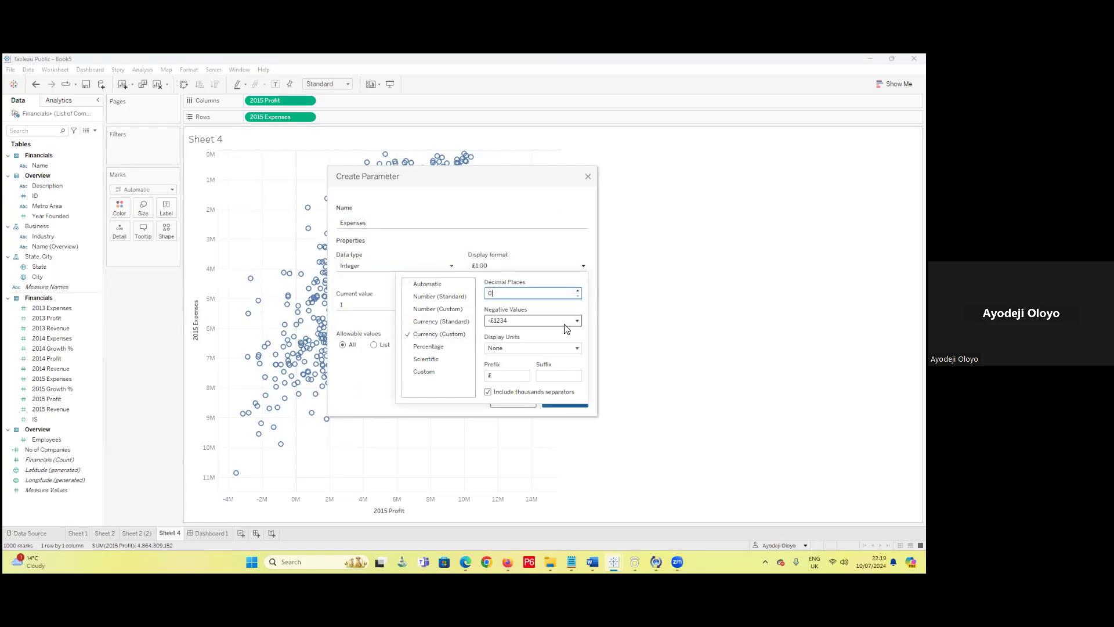
# - Restrict the Expenses parameter to a range with minimum 1 and step size 100000, and create the parameter
pyautogui.click(364, 398)
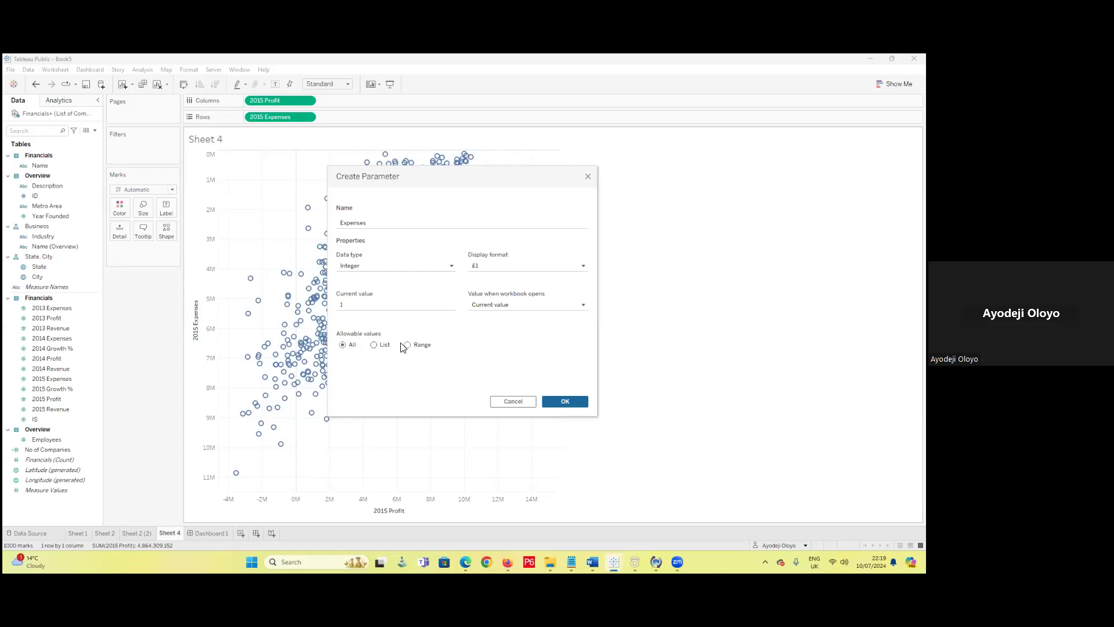
pyautogui.click(343, 373)
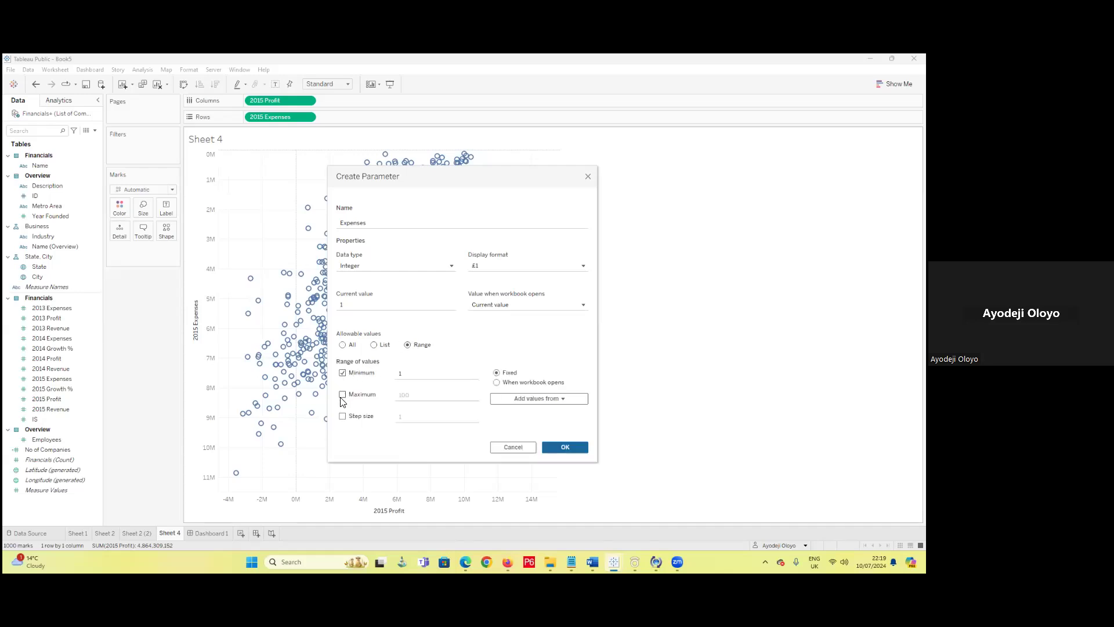
pyautogui.click(342, 416)
pyautogui.doubleClick(399, 422)
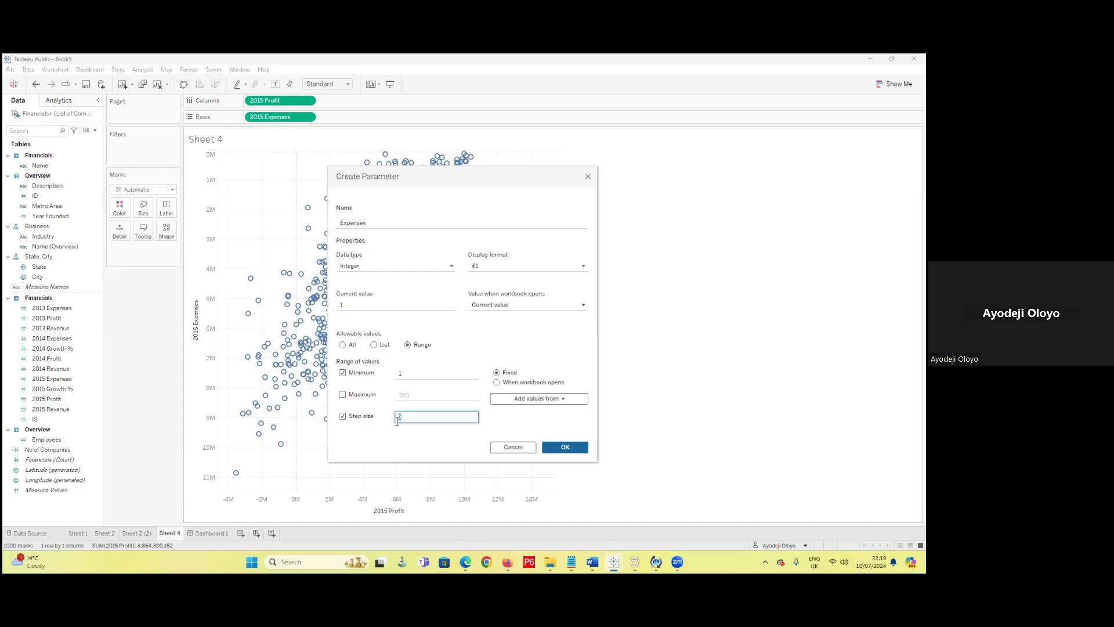
pyautogui.write('100000')
pyautogui.click(573, 447)
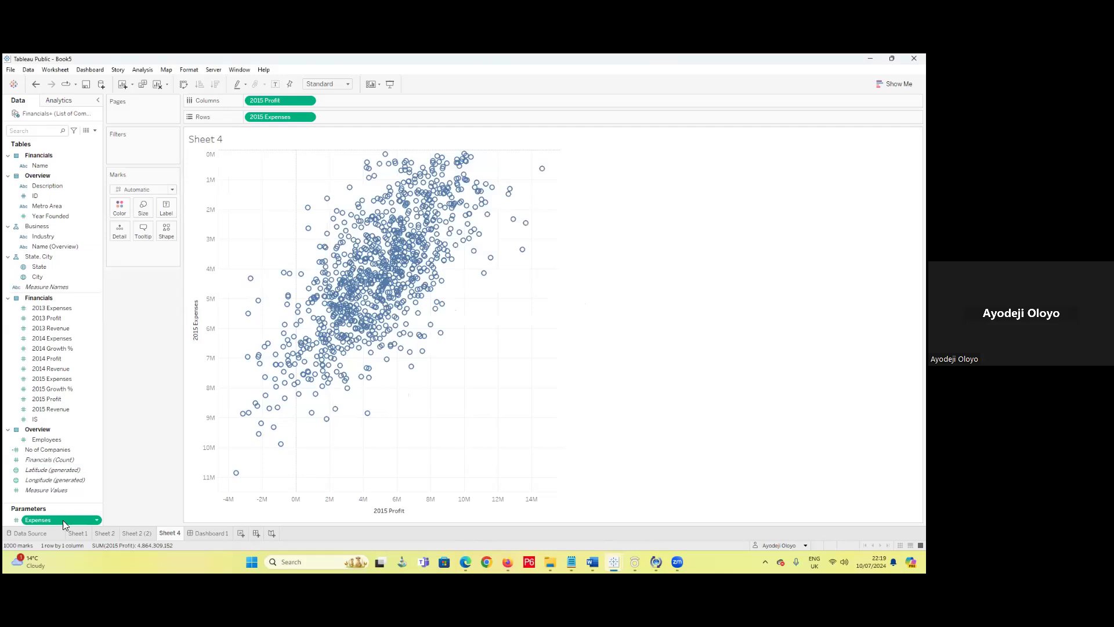
# - Duplicate the Expenses parameter and collapse the Financials measures group to tidy the field list
pyautogui.rightClick(62, 520)
pyautogui.click(113, 413)
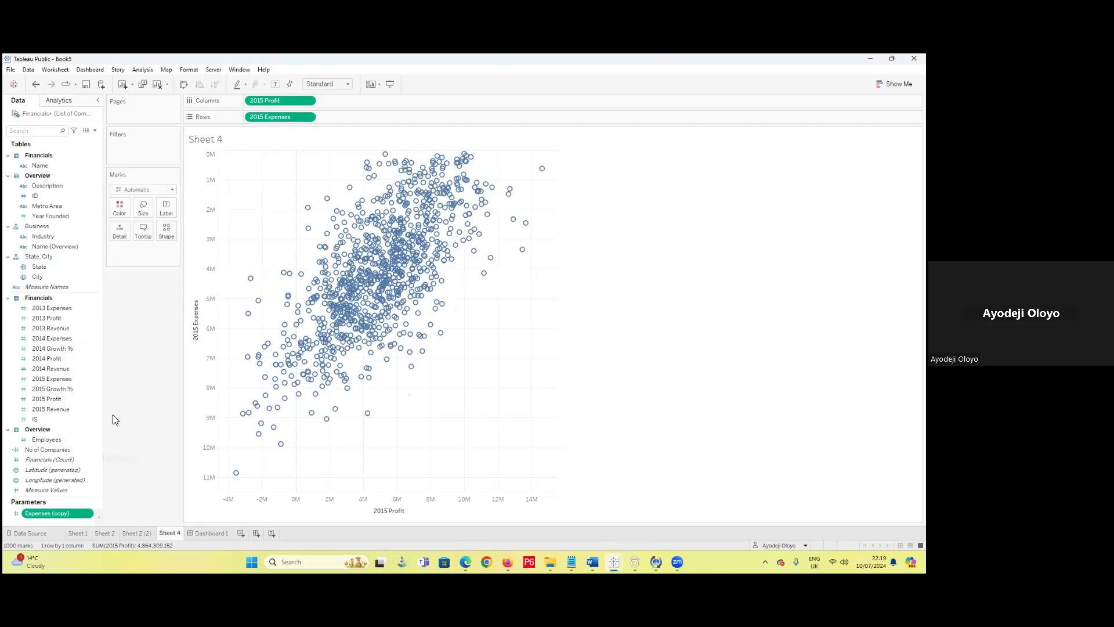
pyautogui.rightClick(74, 517)
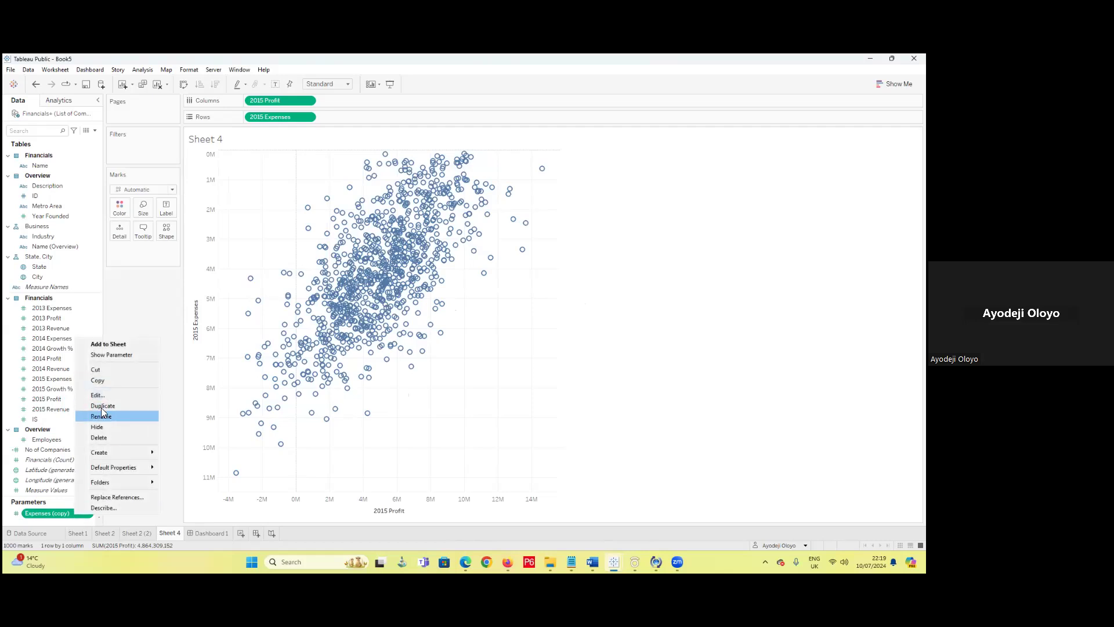
pyautogui.click(8, 298)
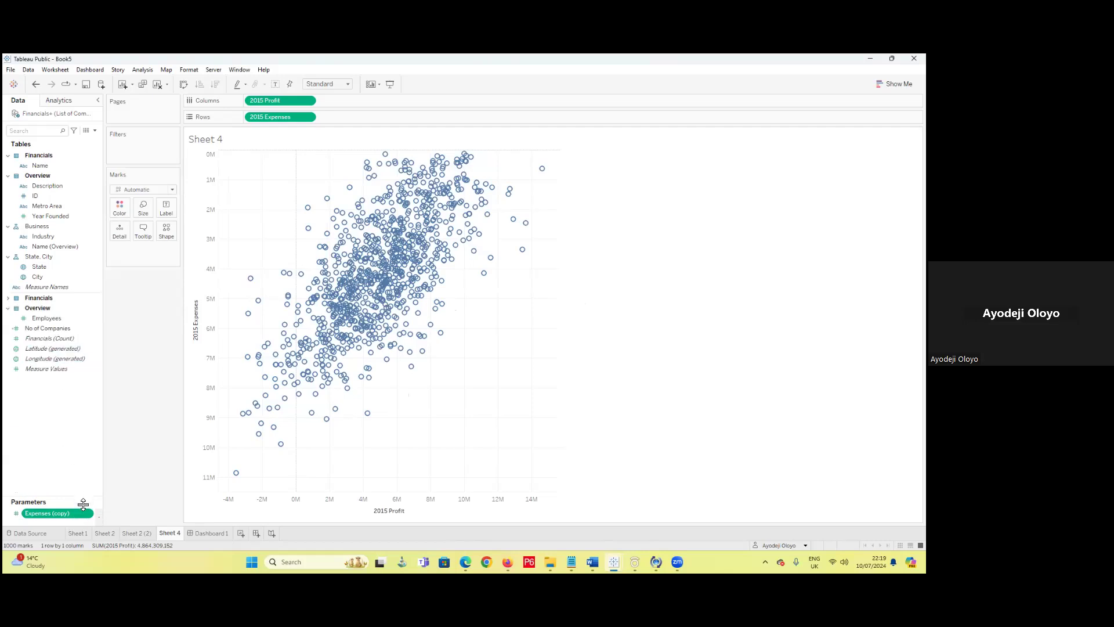
pyautogui.click(99, 515)
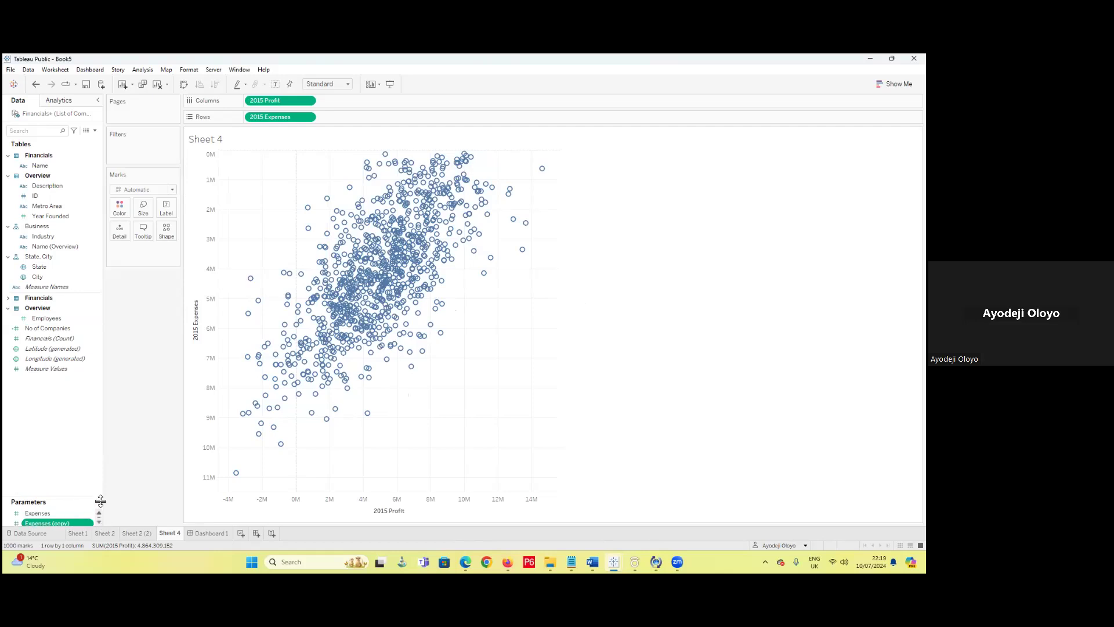
# - Open the duplicated Expenses parameter for editing
pyautogui.rightClick(68, 520)
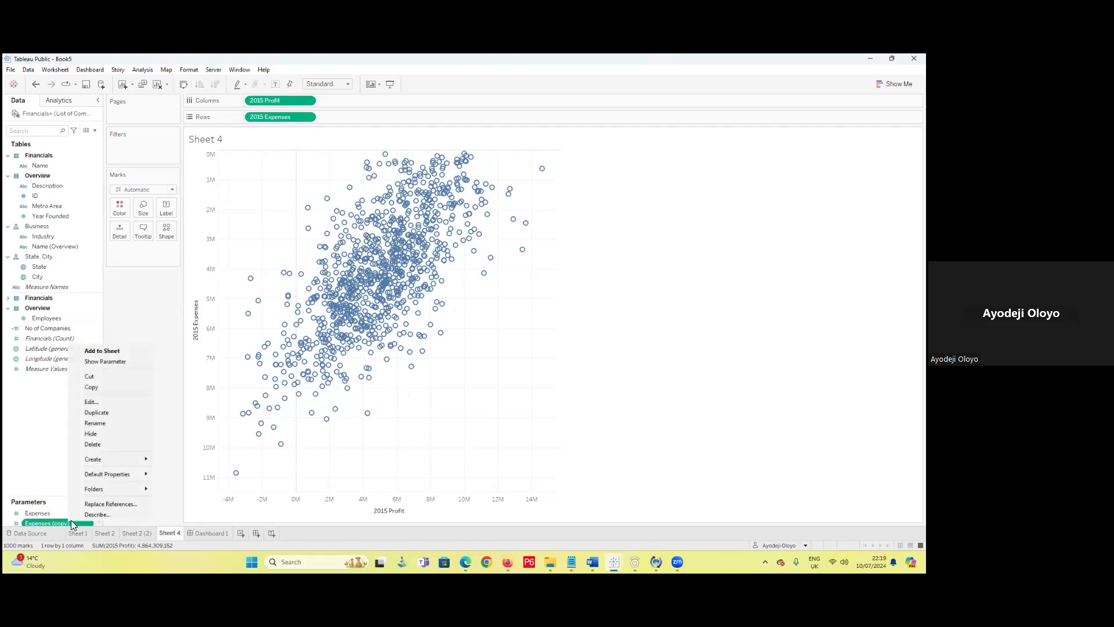
pyautogui.click(95, 403)
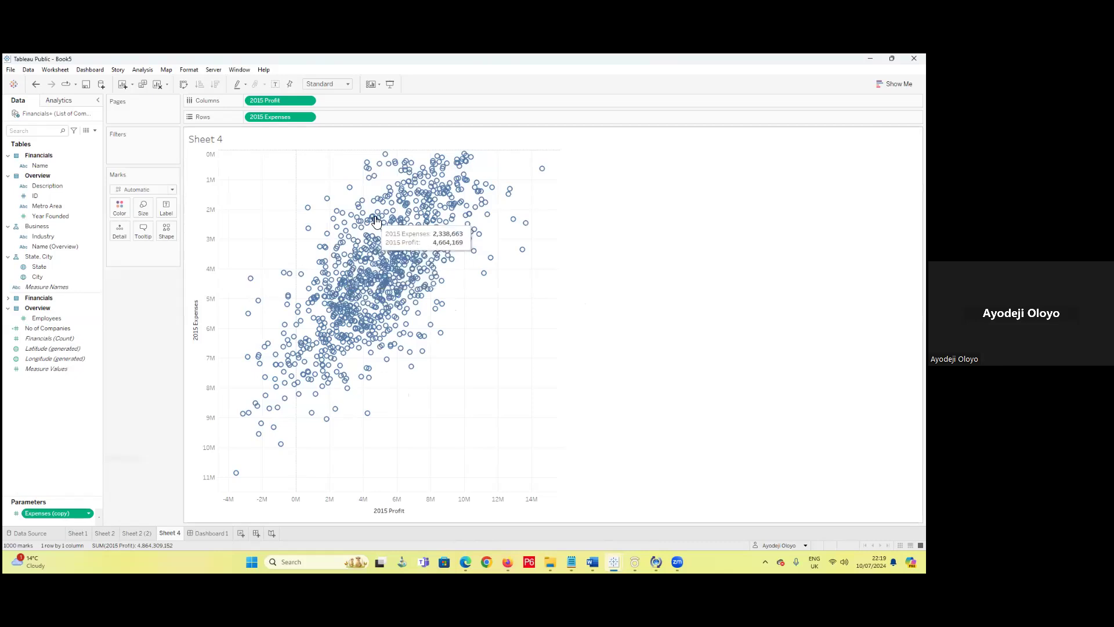
# - Rename the duplicated Expenses parameter as Profit and enlarge the parameter list to show all parameters
pyautogui.doubleClick(25, 514)
pyautogui.hotkey('ctrl', 'a')
pyautogui.write('Pr')
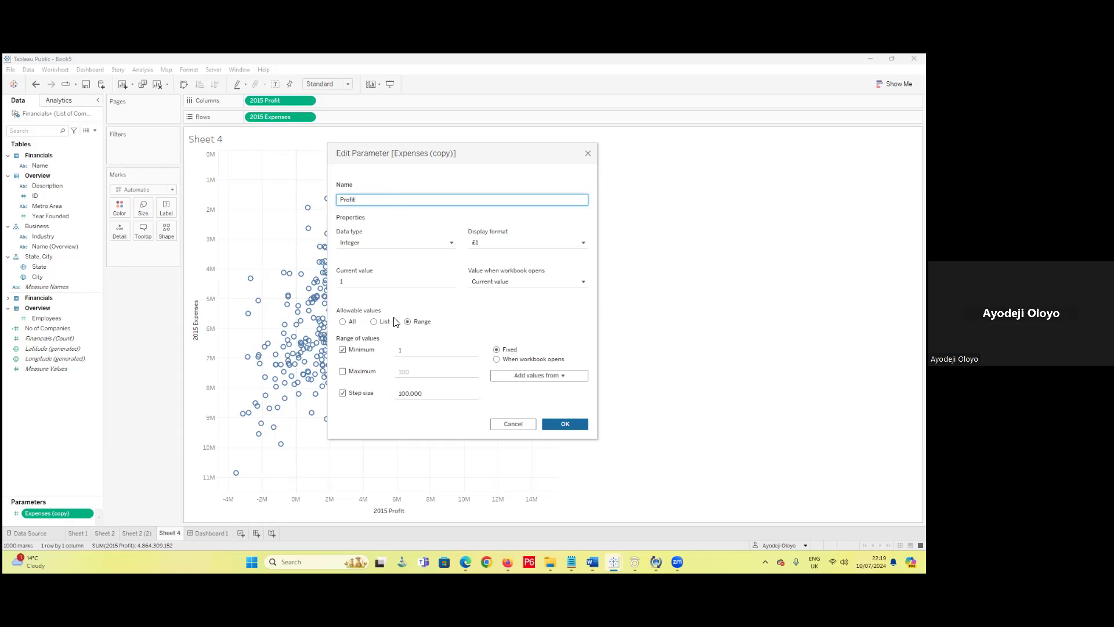
pyautogui.click(564, 425)
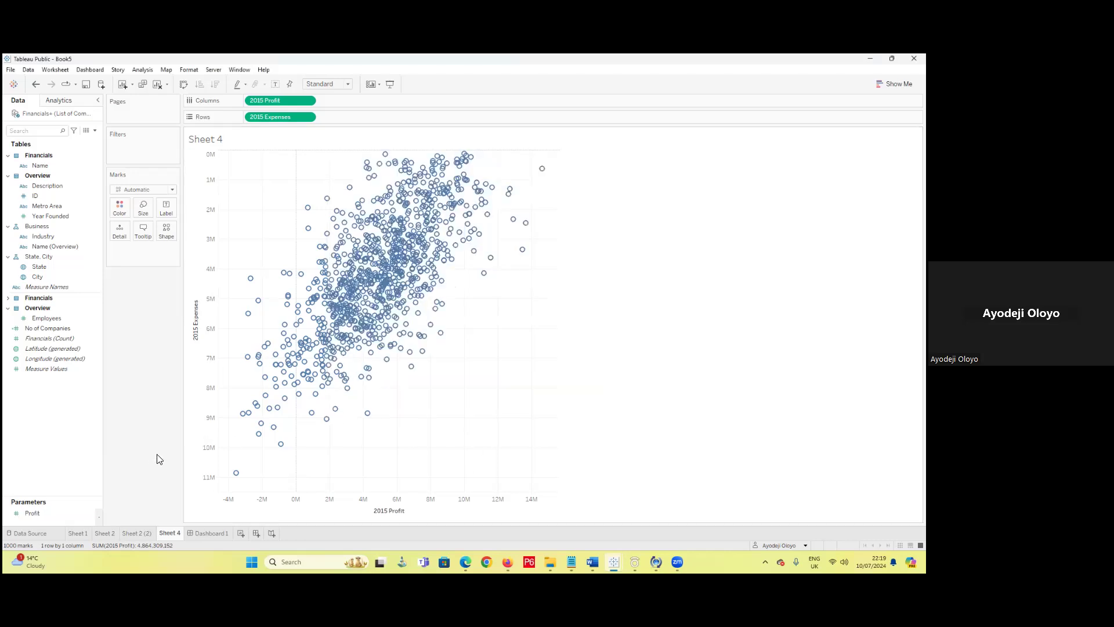
pyautogui.moveTo(103, 520); pyautogui.dragTo(97, 436)
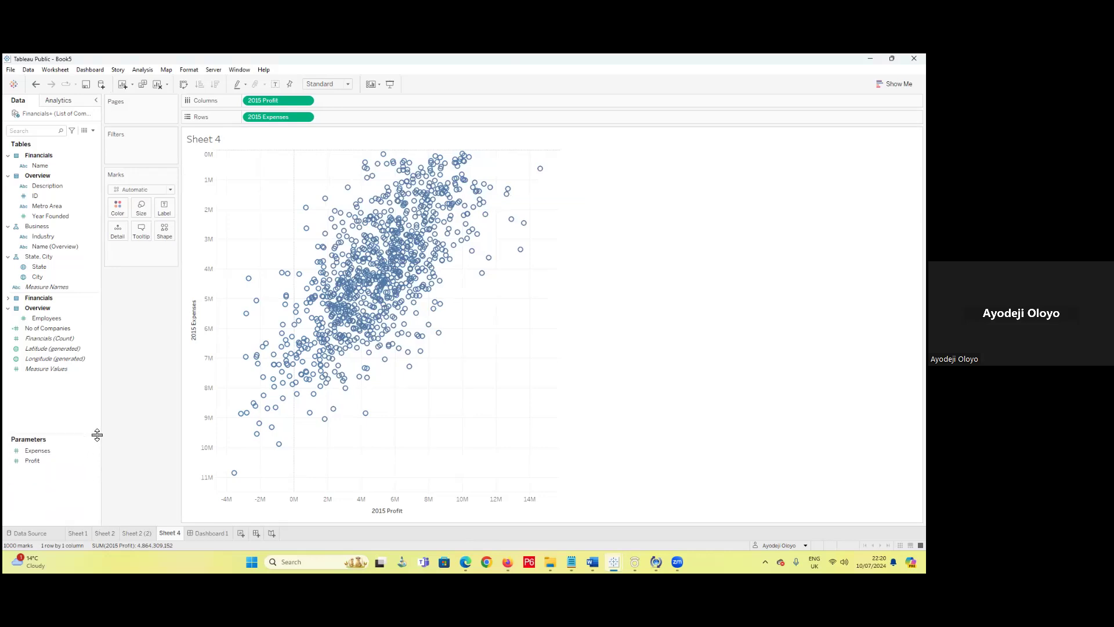
pyautogui.click(35, 460)
pyautogui.rightClick(34, 459)
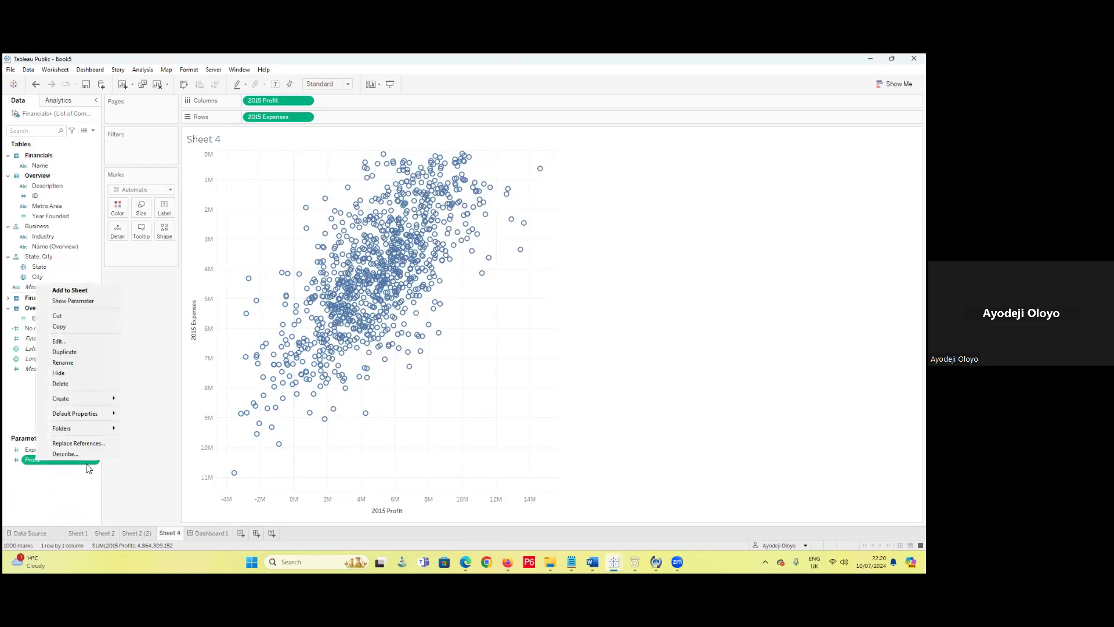
pyautogui.click(72, 339)
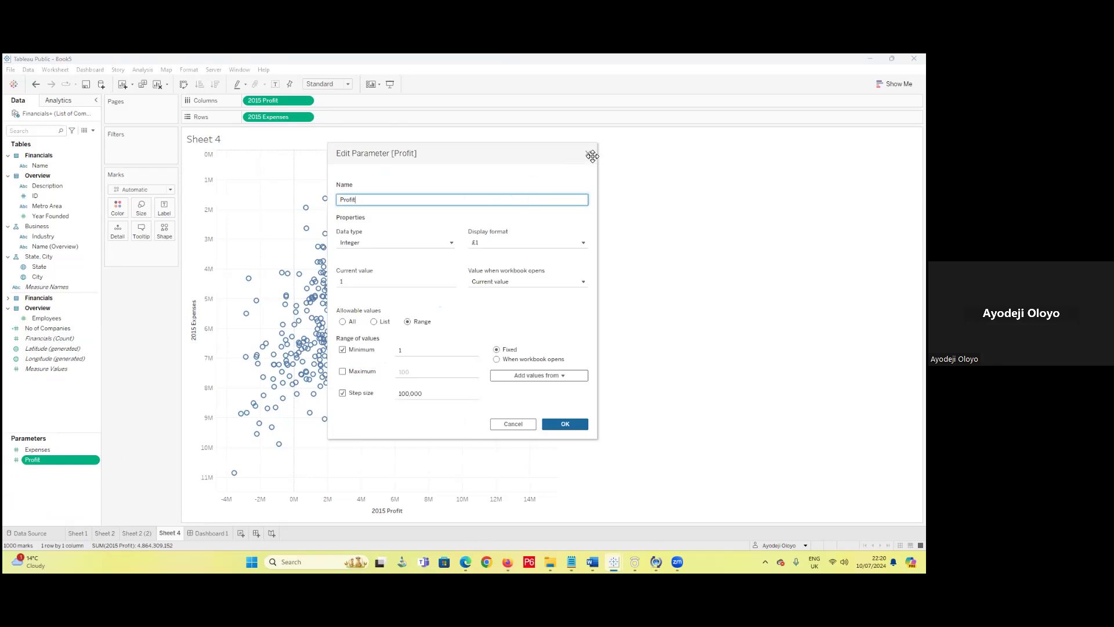
pyautogui.click(592, 152)
# - Start a new parameter from the Profit parameter, name it Growth and set its display format to Percentage
pyautogui.rightClick(69, 463)
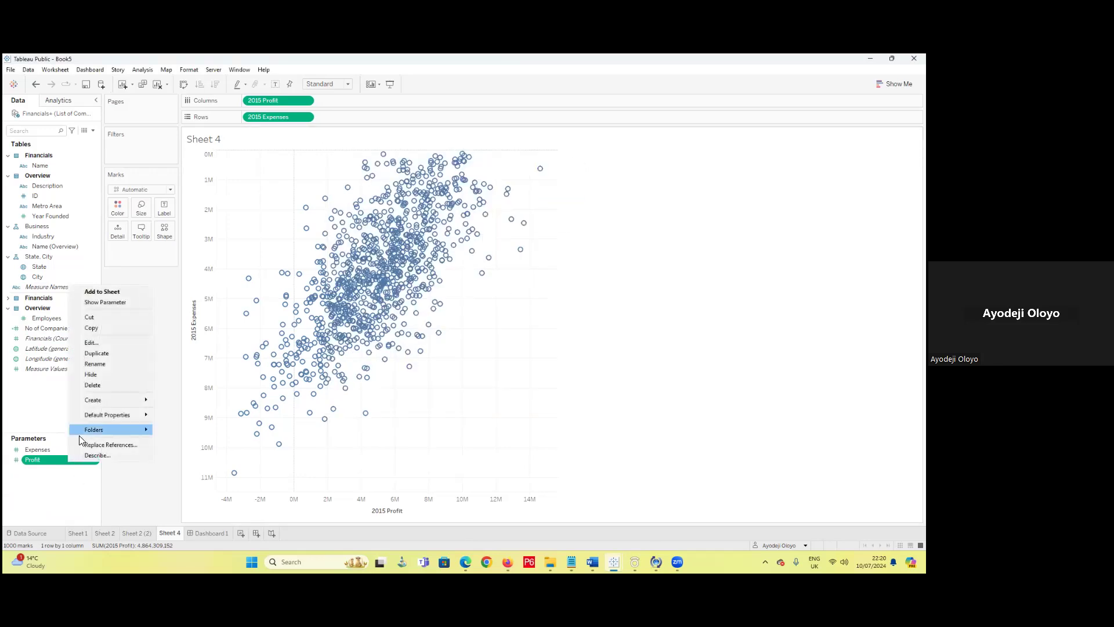
pyautogui.moveTo(99, 400)
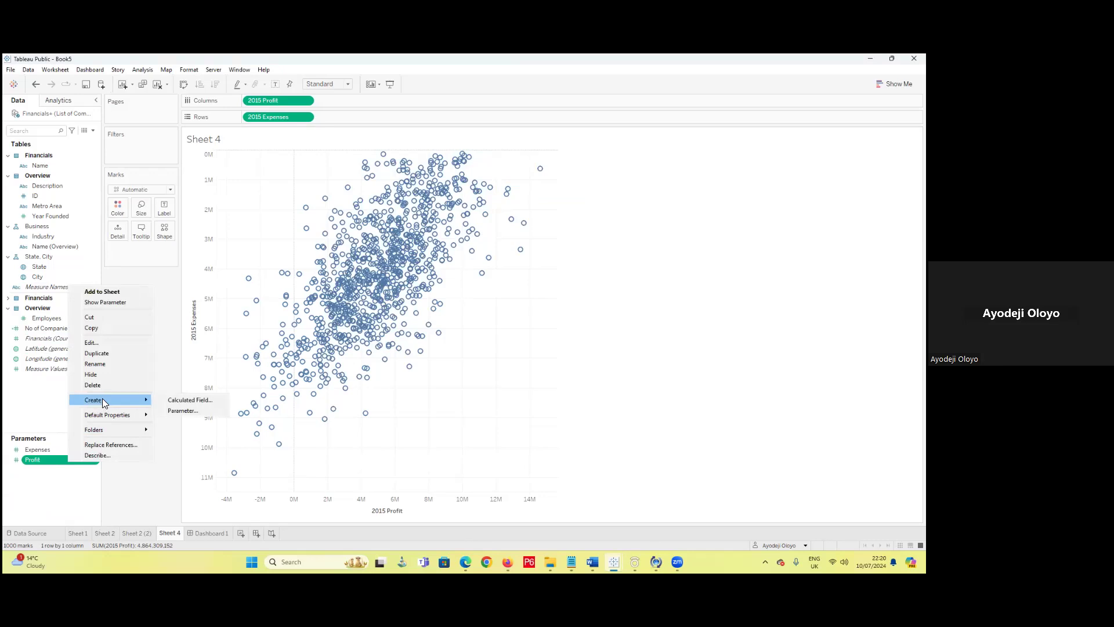
pyautogui.click(182, 410)
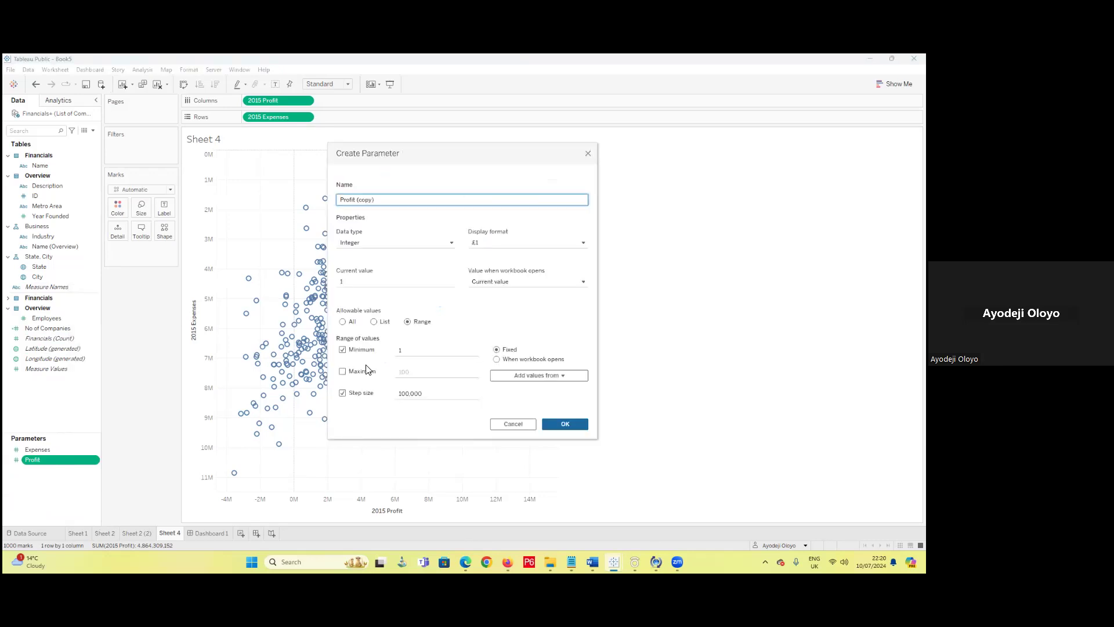
pyautogui.moveTo(390, 199); pyautogui.dragTo(321, 211)
pyautogui.write('Gr')
pyautogui.click(578, 243)
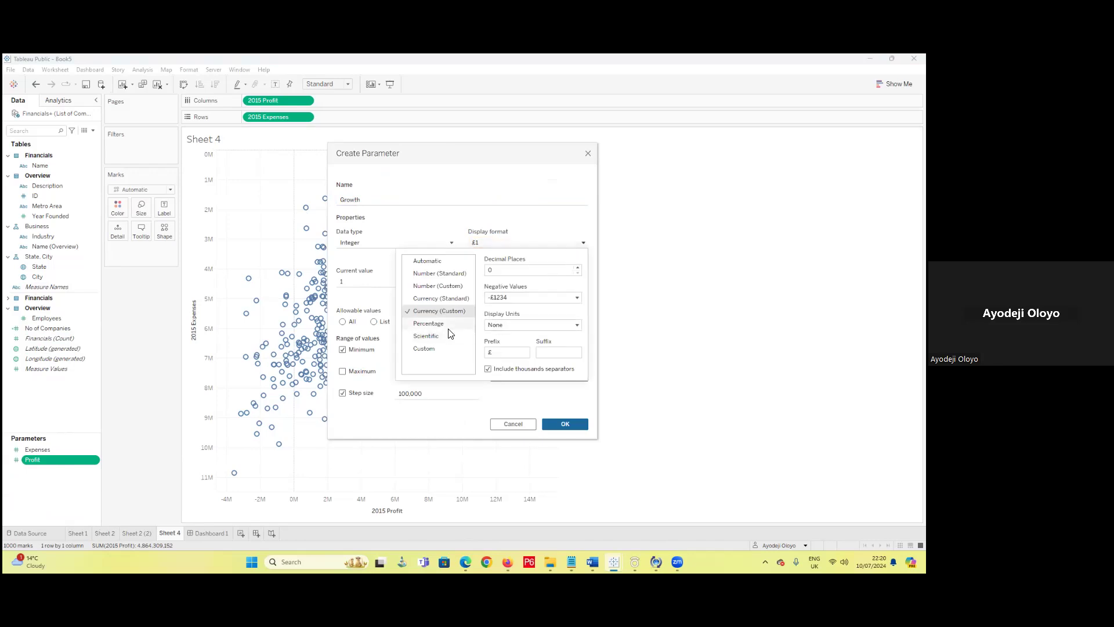
pyautogui.click(428, 323)
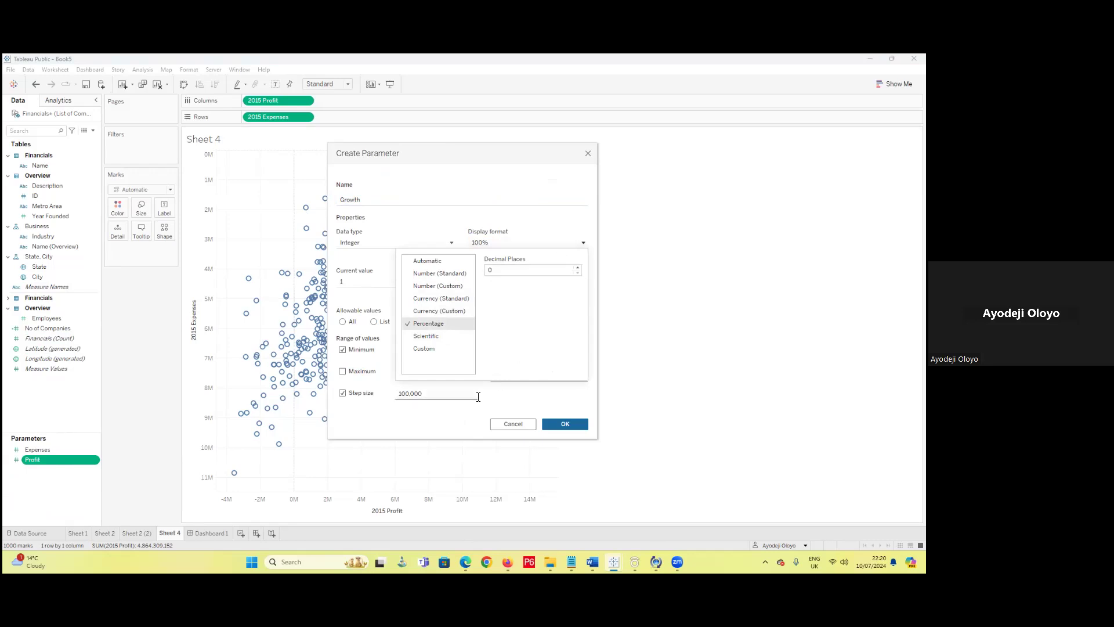
pyautogui.click(526, 398)
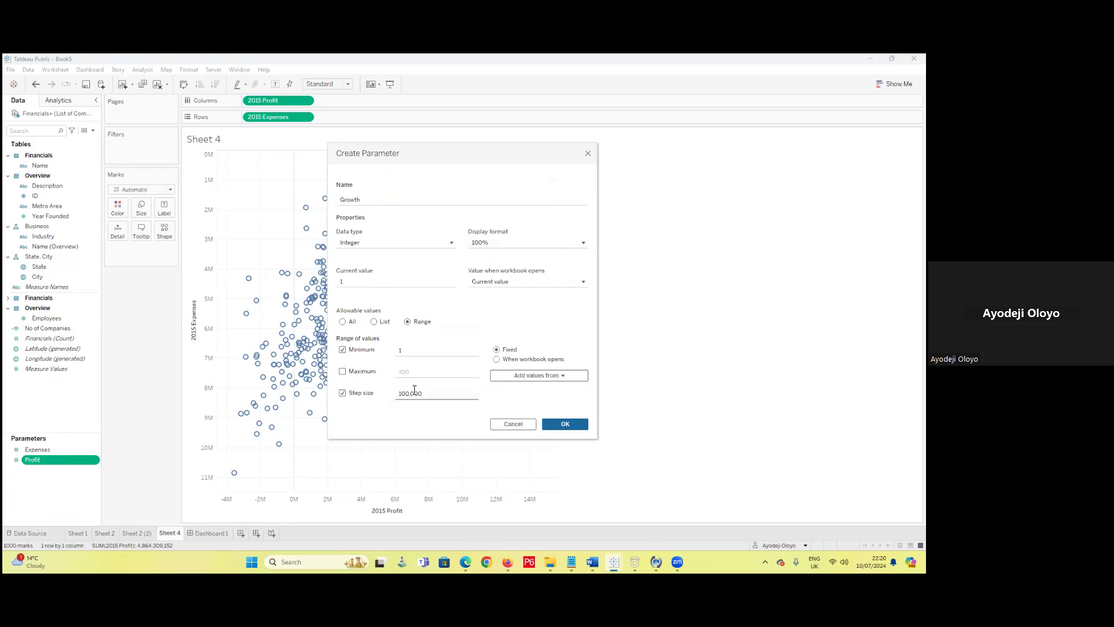
# - Set the Growth parameter's step size to 2 and create the parameter
pyautogui.click(343, 394)
pyautogui.click(343, 394)
pyautogui.moveTo(455, 396); pyautogui.dragTo(386, 399)
pyautogui.write('2')
pyautogui.click(566, 424)
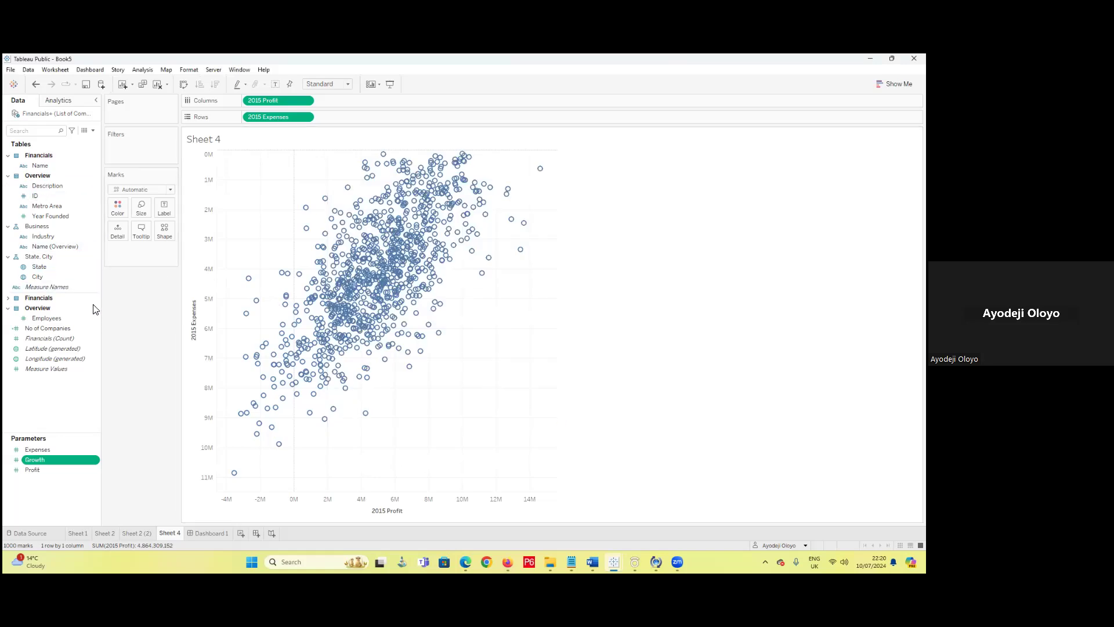
# - Start creating a set from the ID field in the Overview table, with its condition defined by formula
pyautogui.click(95, 166)
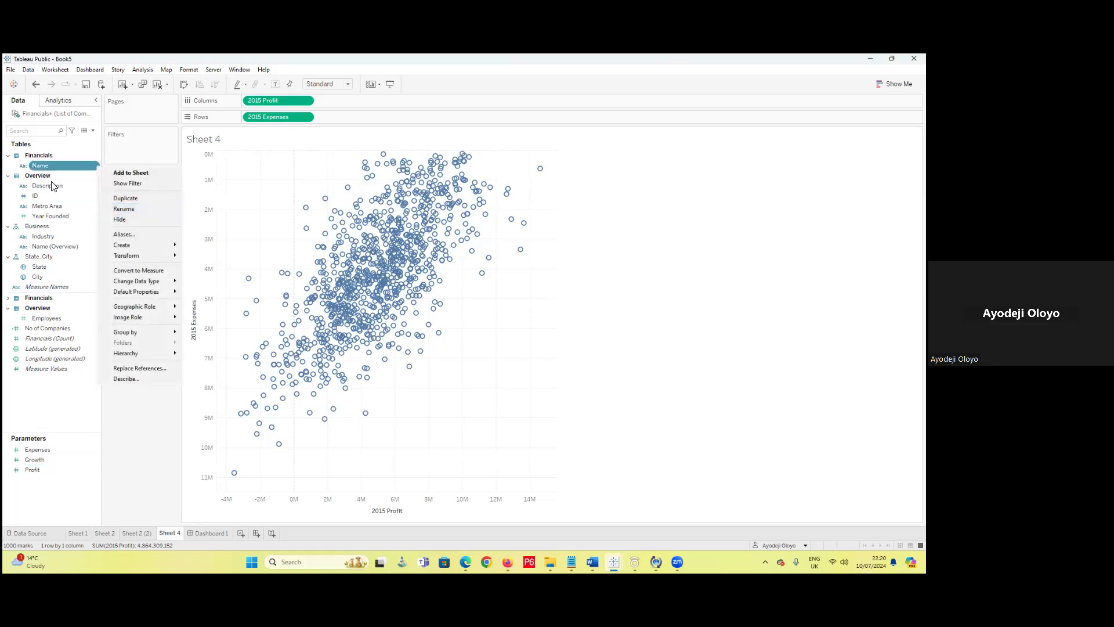
pyautogui.click(65, 196)
pyautogui.click(96, 196)
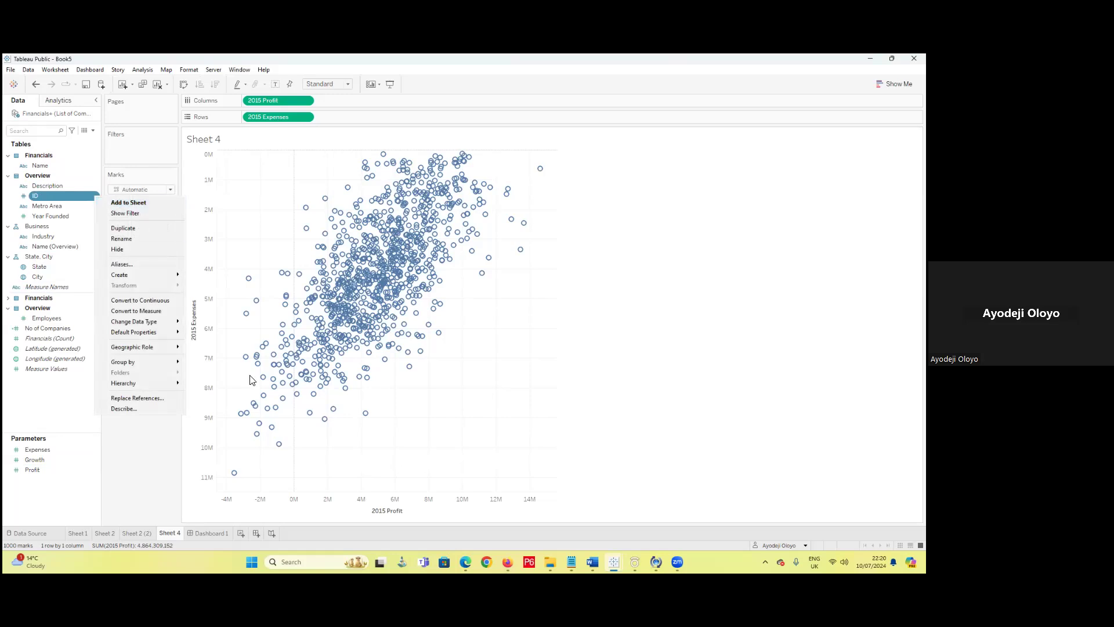
pyautogui.moveTo(157, 275)
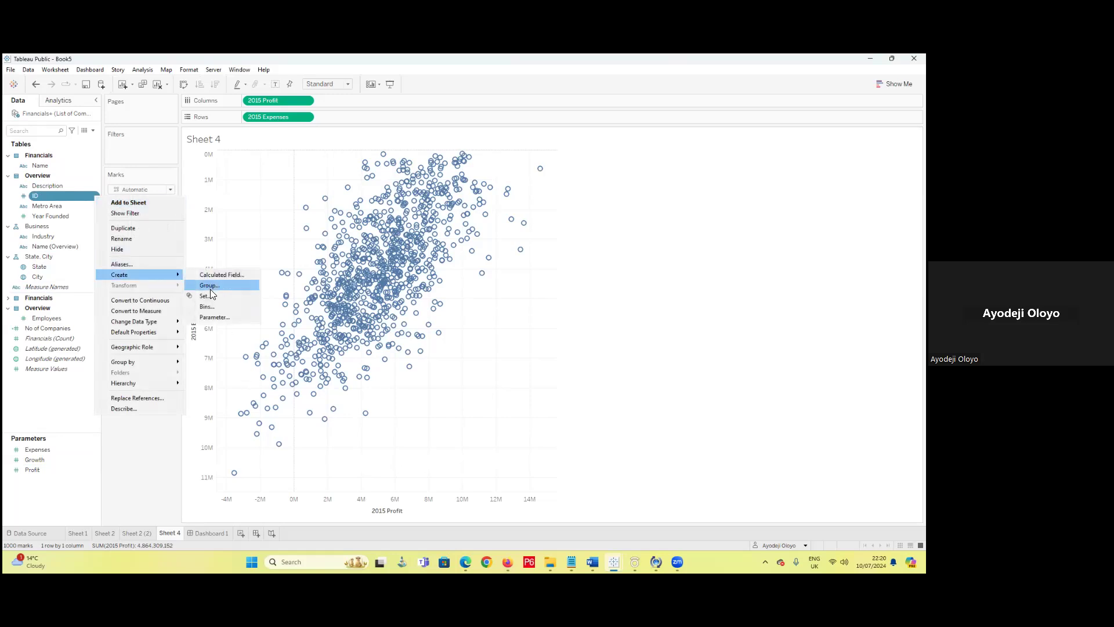
pyautogui.click(210, 299)
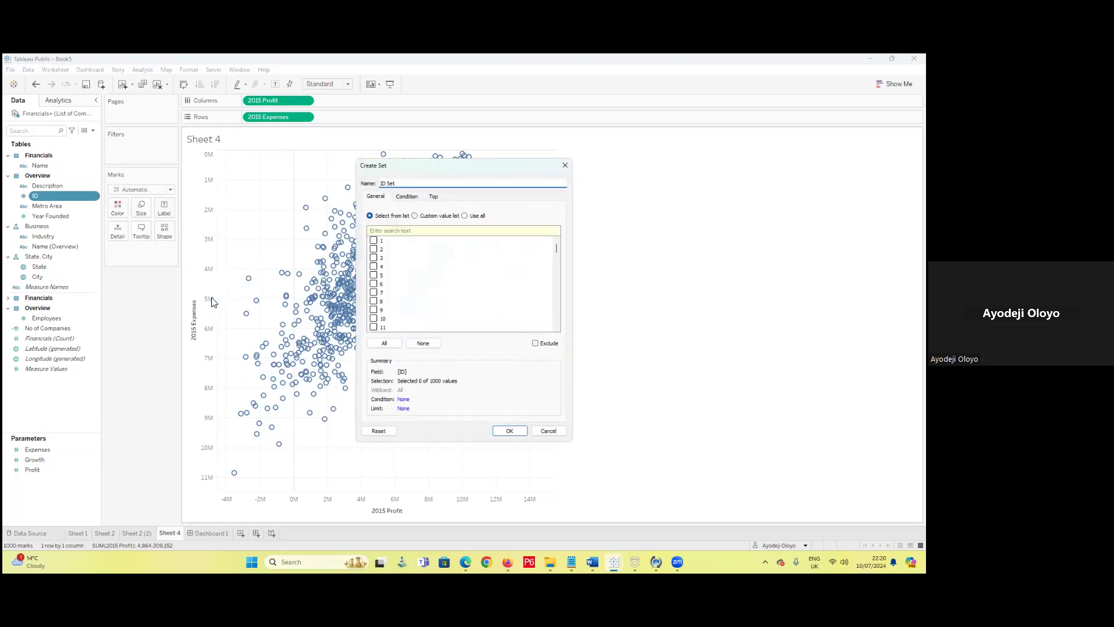
pyautogui.click(411, 199)
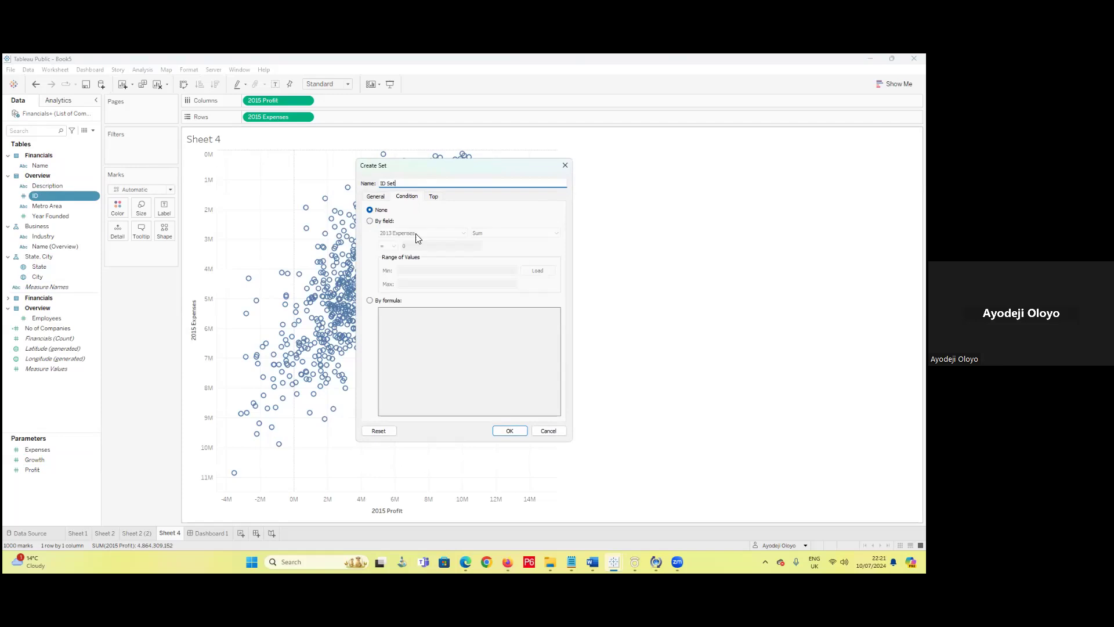
pyautogui.click(370, 301)
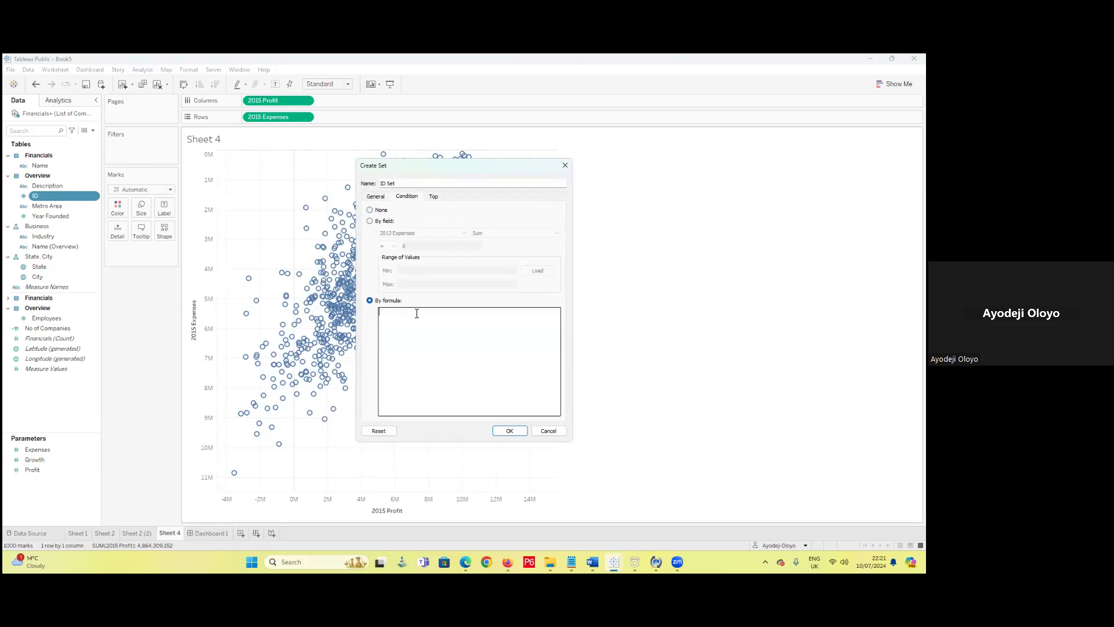
pyautogui.rightClick(415, 318)
pyautogui.click(415, 314)
# - Enter SUM([Profit])>[Profit] as the set's condition formula
pyautogui.write('sum')
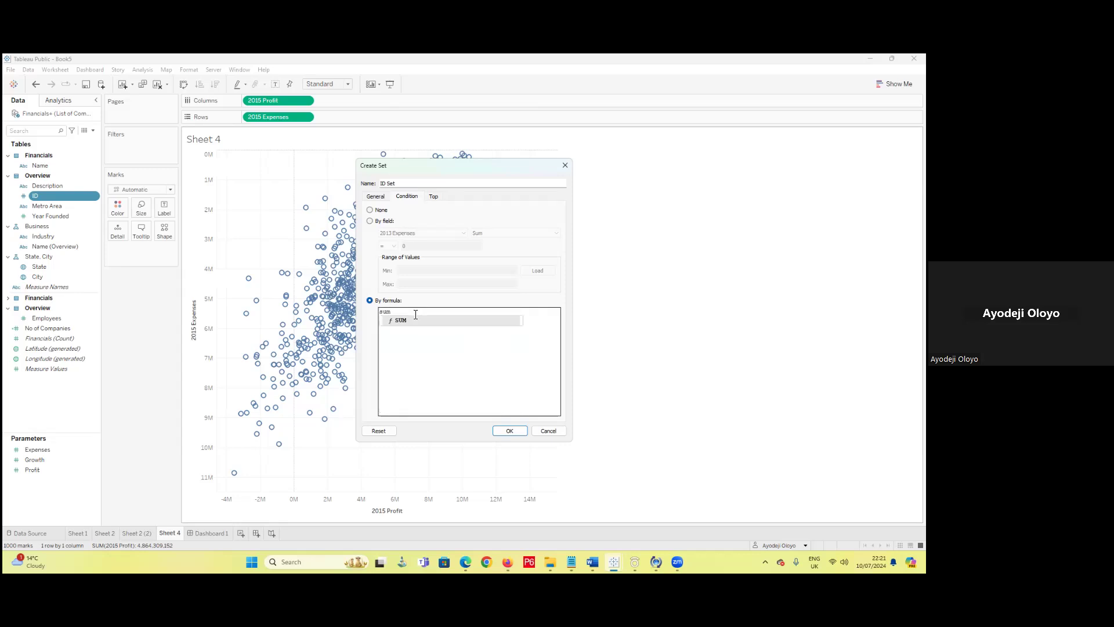
pyautogui.click(455, 319)
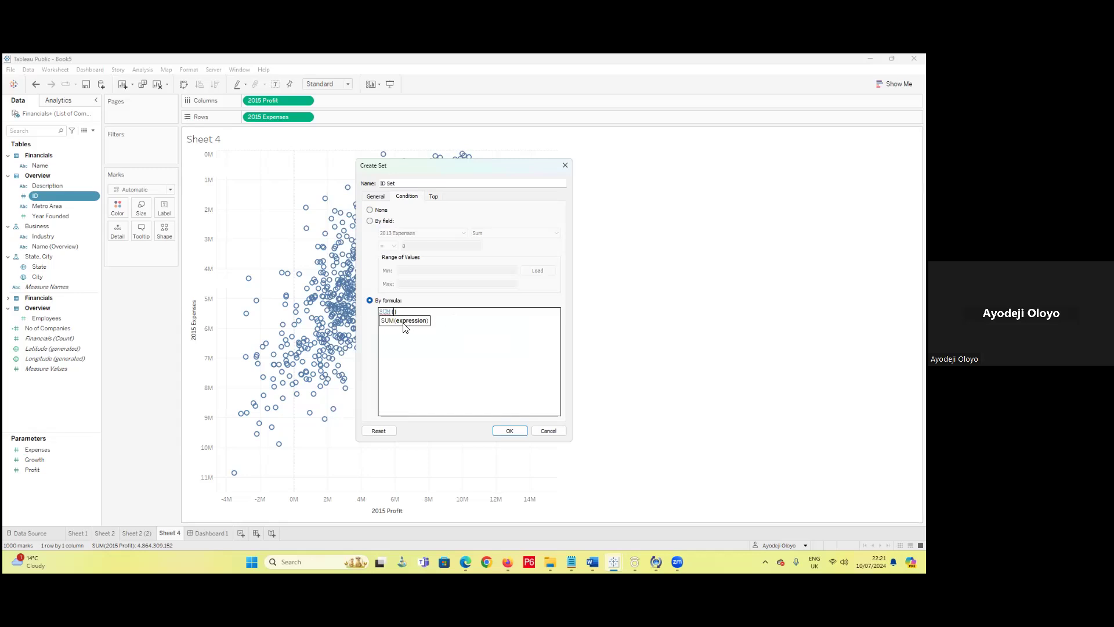
pyautogui.write('pr')
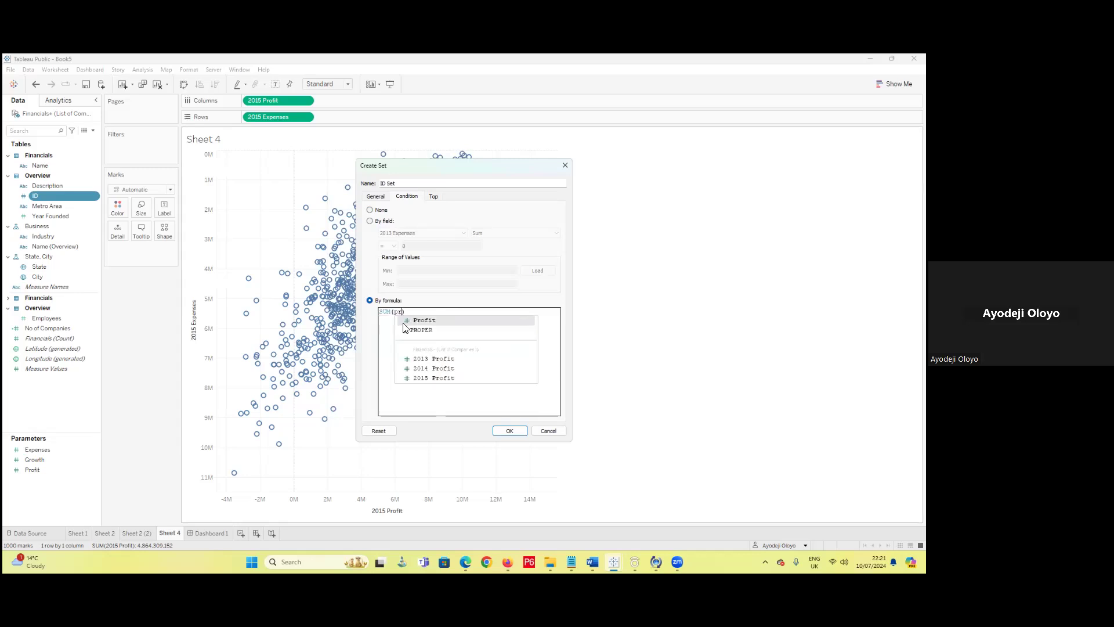
pyautogui.click(444, 321)
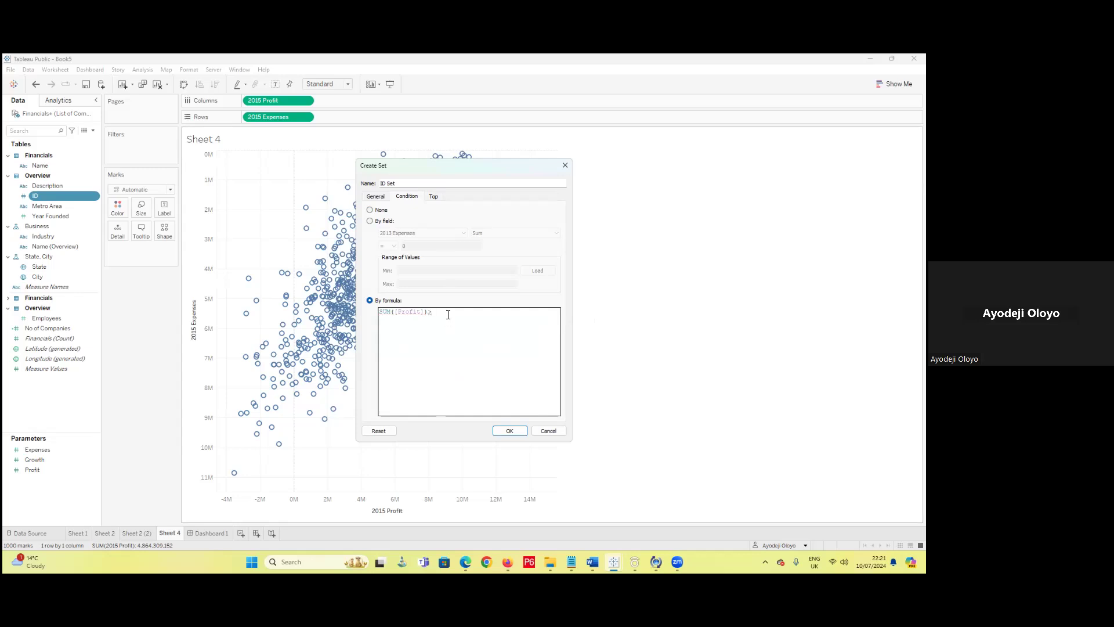
pyautogui.write('>Pro')
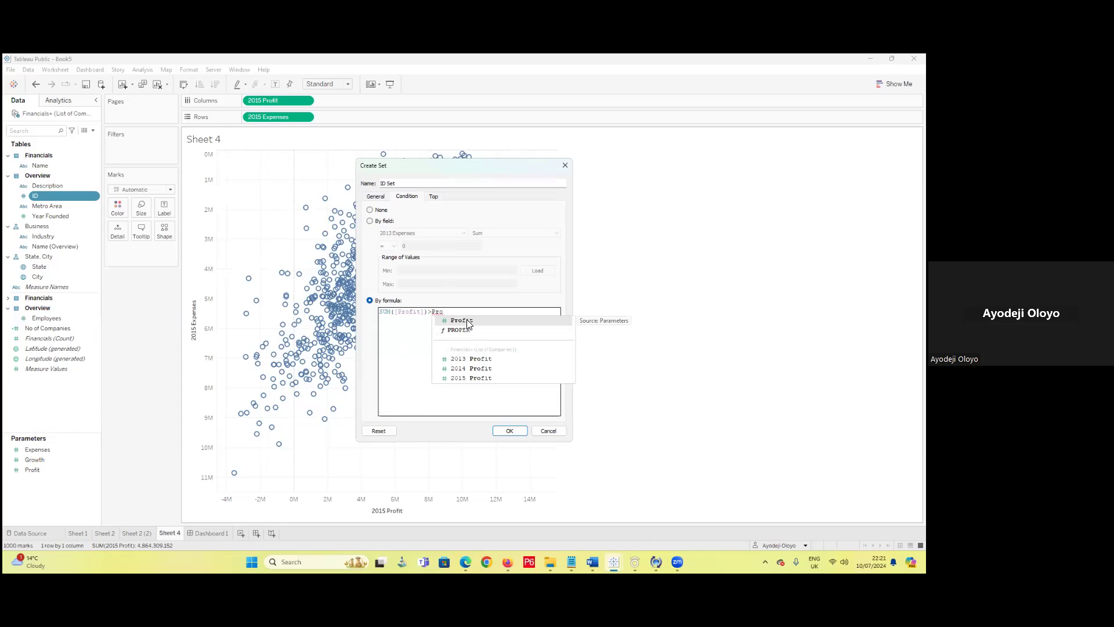
pyautogui.click(469, 323)
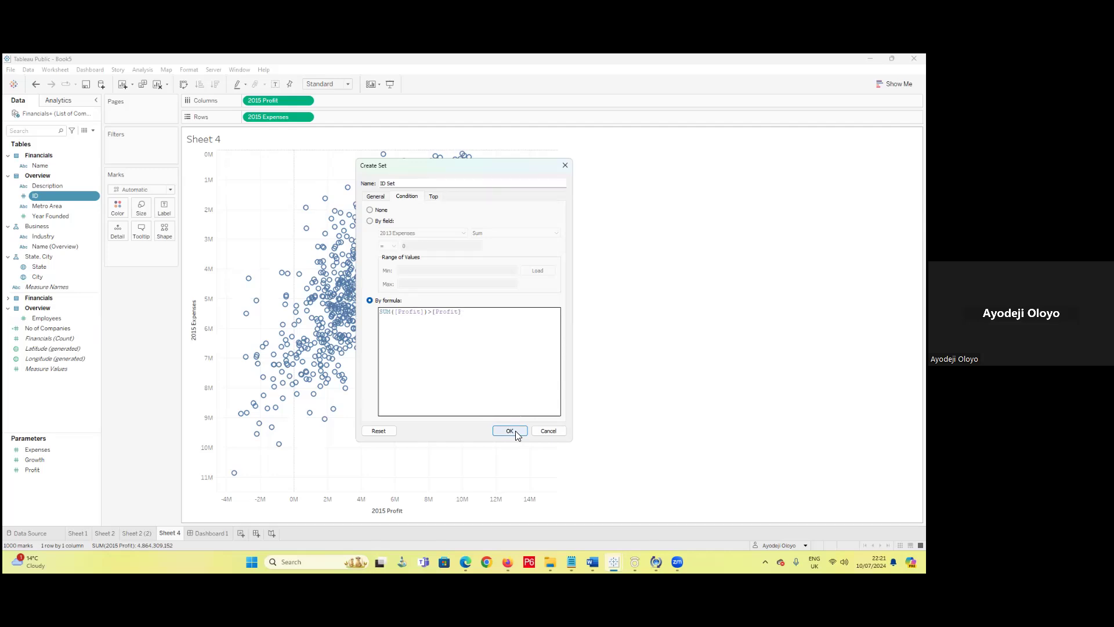
# - Replace the summed field with 2015 Profit so the condition reads SUM([2015 Profit])>[Profit], and create the set
pyautogui.click(423, 312)
pyautogui.press('BackSpace')
pyautogui.press('BackSpace')
pyautogui.press('BackSpace')
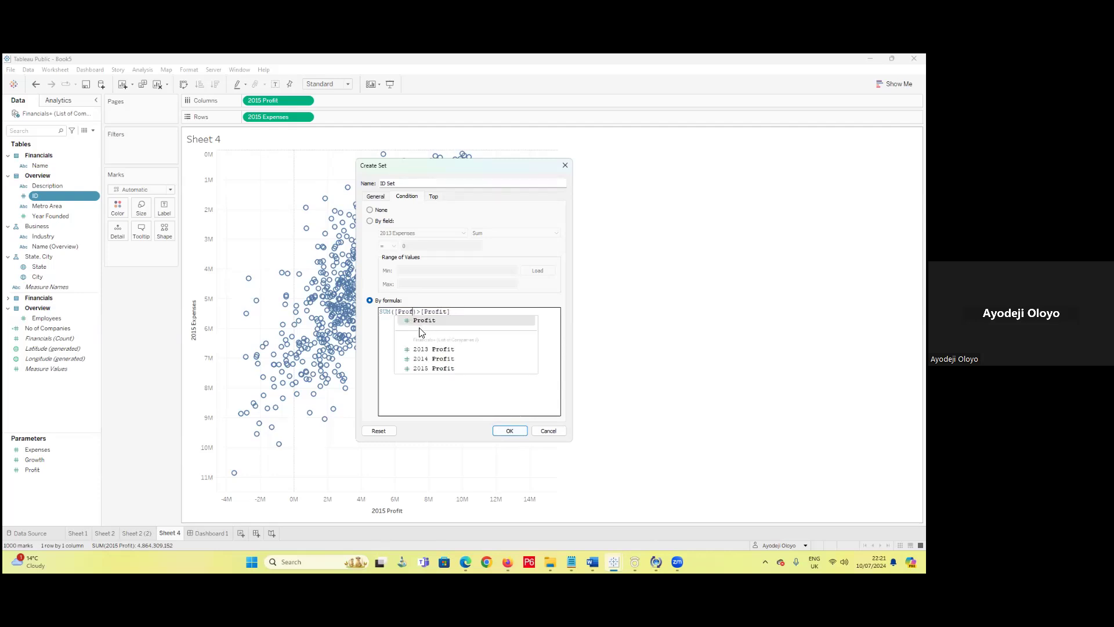
pyautogui.click(435, 369)
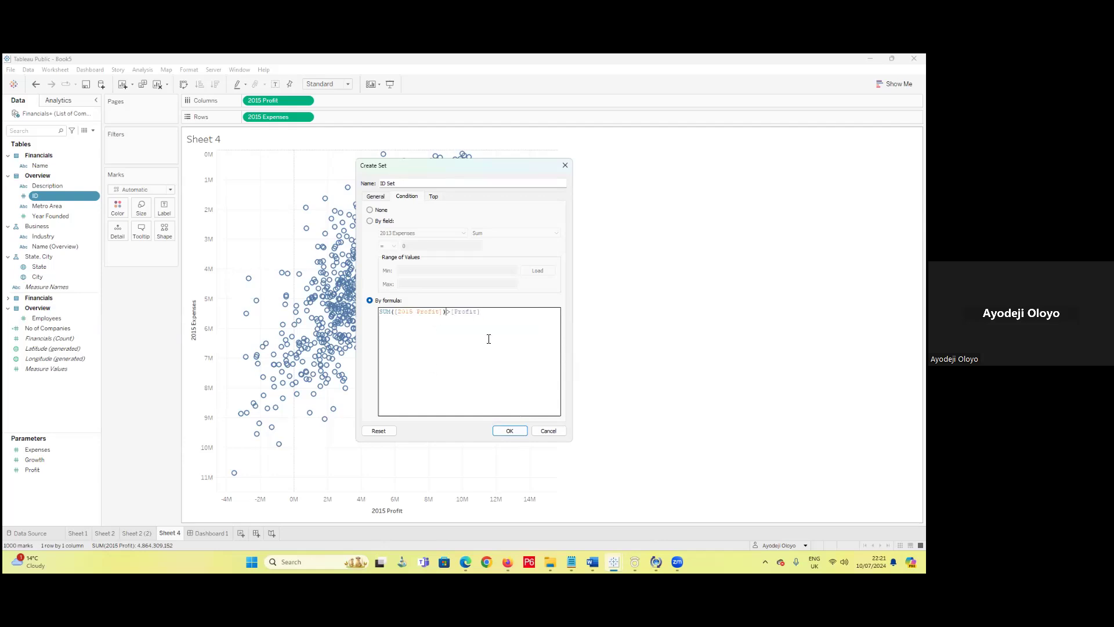
pyautogui.click(520, 433)
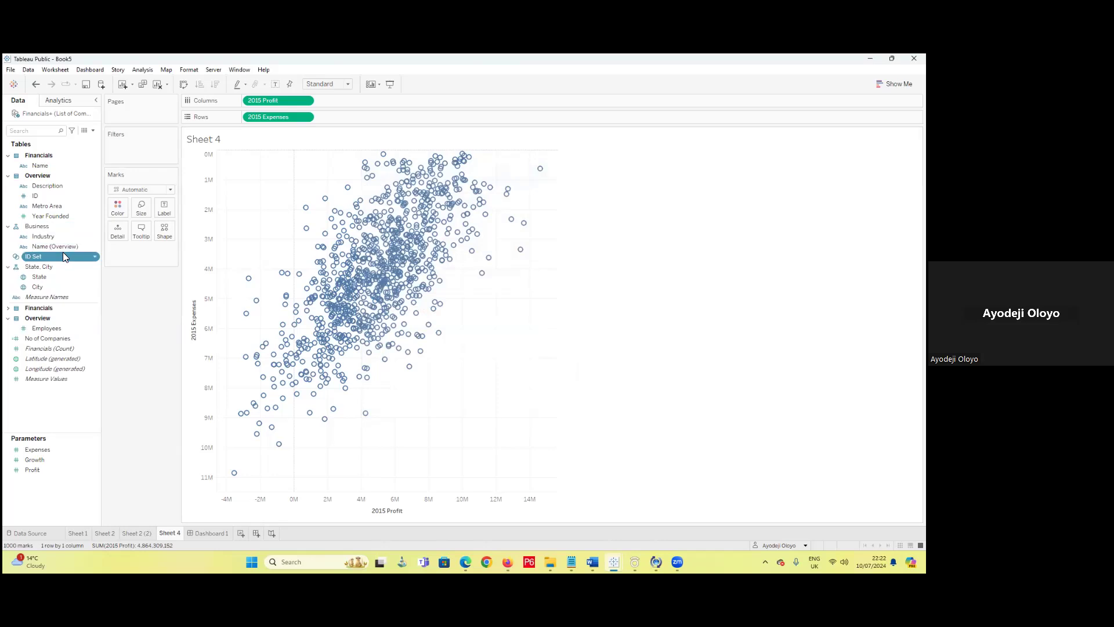
# - Rename the ID Set as Profit
pyautogui.rightClick(59, 253)
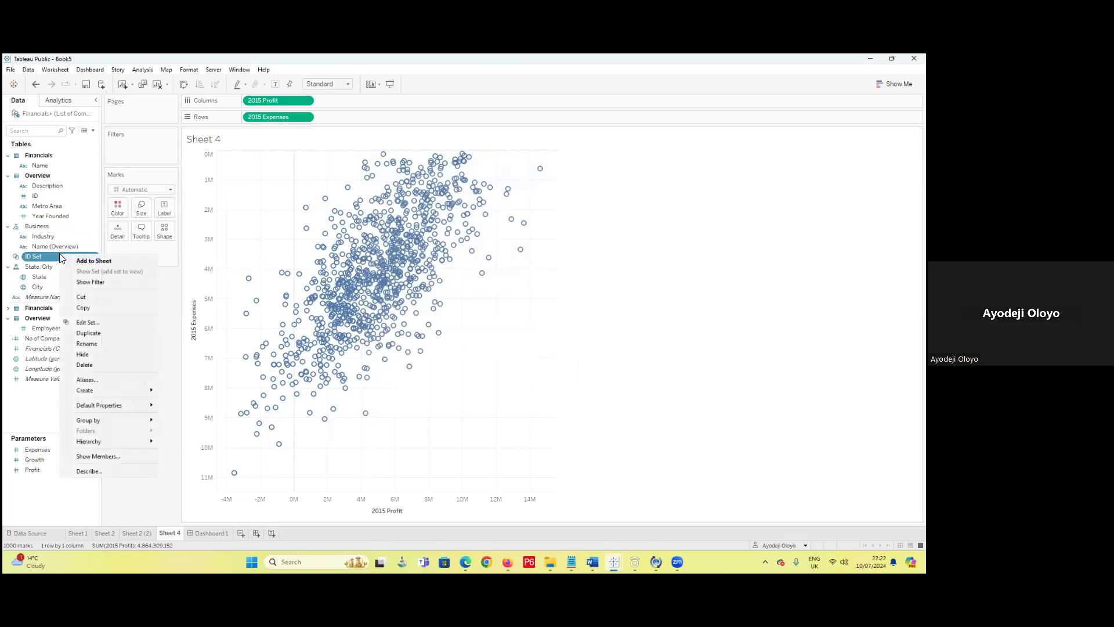
pyautogui.click(96, 323)
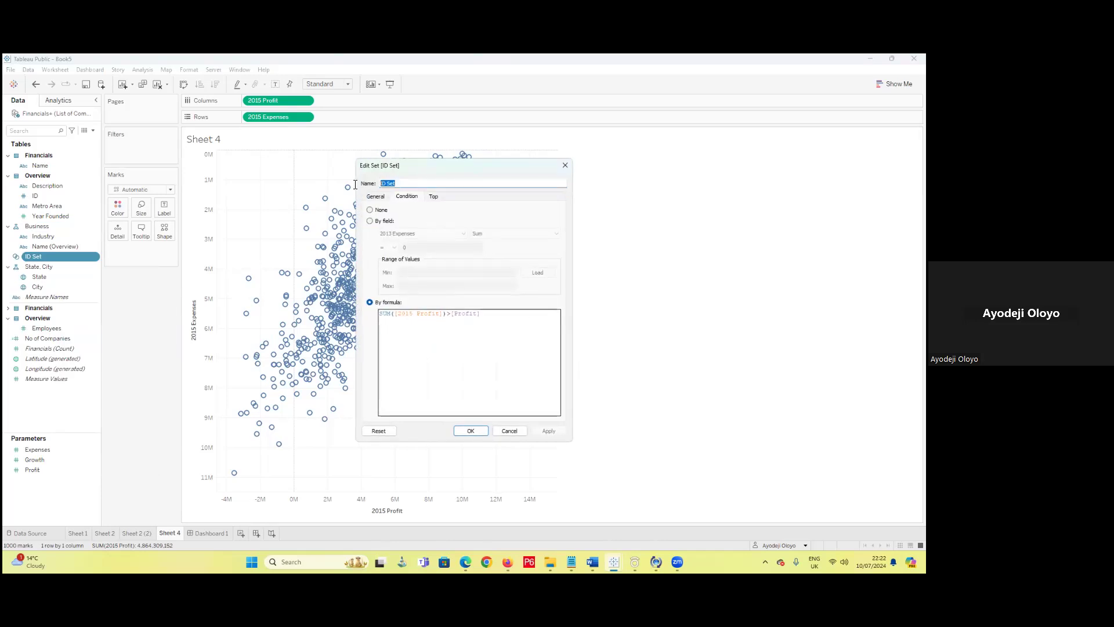
pyautogui.write('Profit')
pyautogui.click(469, 433)
# - Duplicate the Profit set and change the copy's name to Expense in its set definition
pyautogui.rightClick(89, 255)
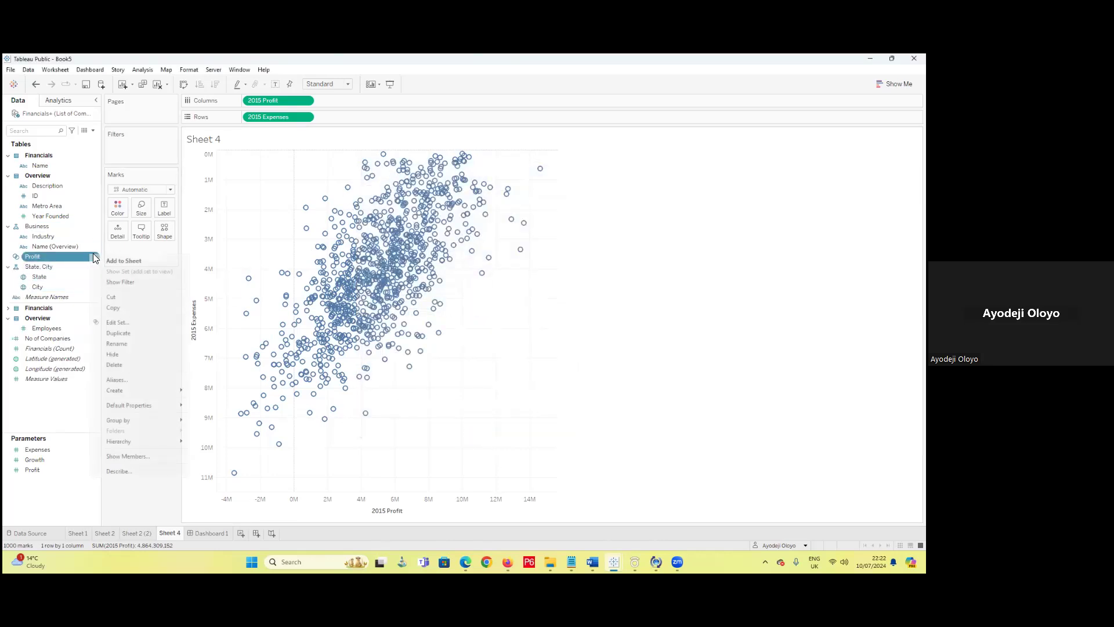
pyautogui.click(135, 332)
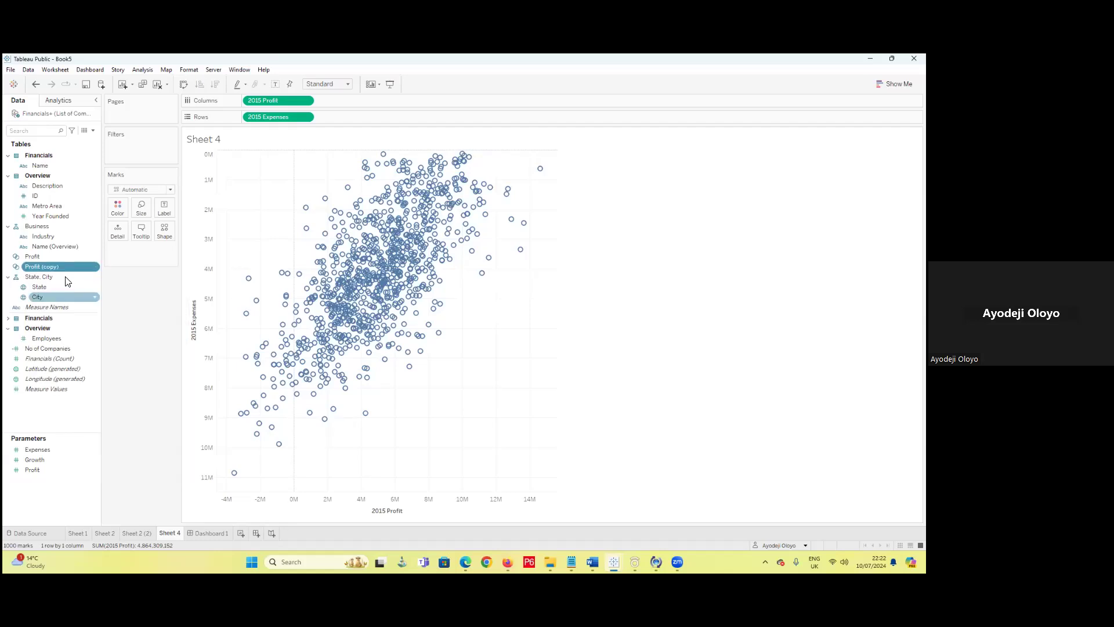
pyautogui.rightClick(58, 266)
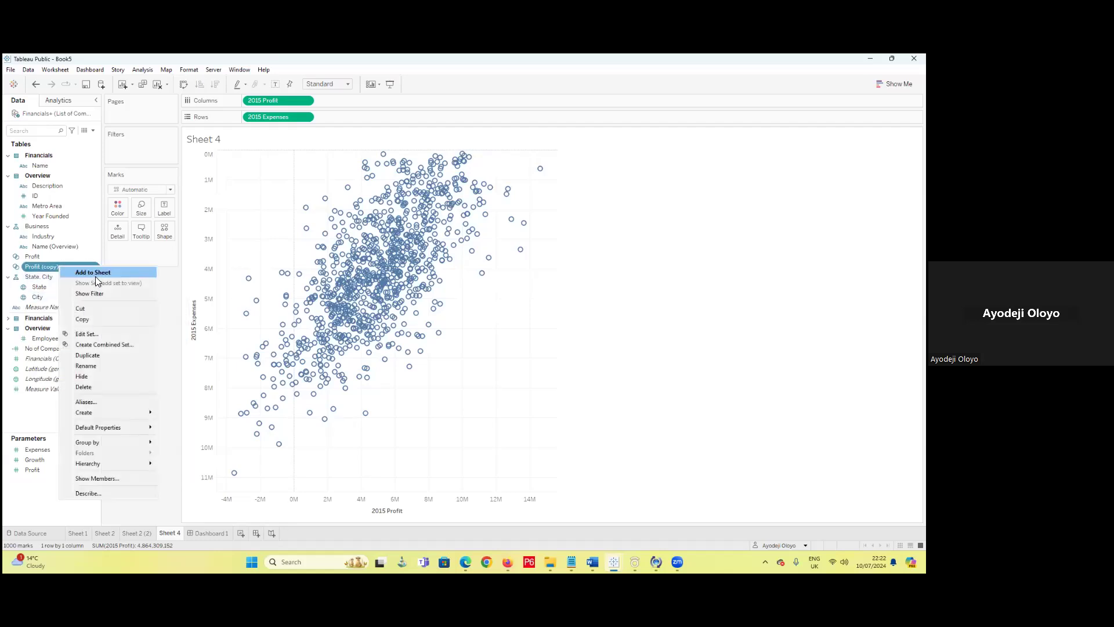
pyautogui.click(96, 333)
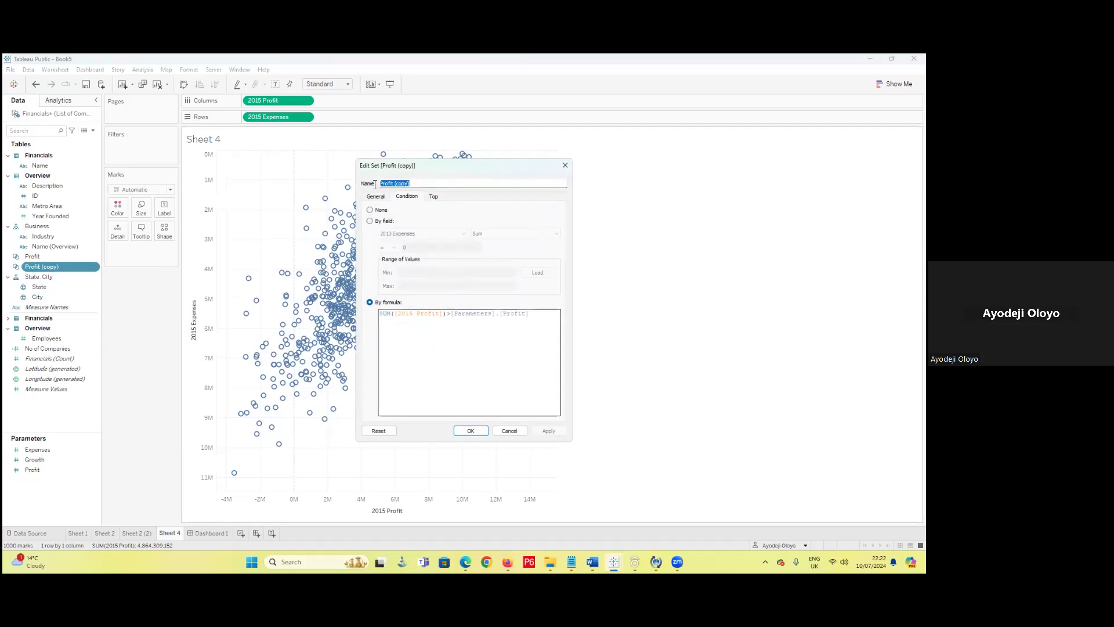
pyautogui.write('Expense')
# - Change the copied set's condition formula to SUM([2015 Expenses])>[Expenses], using the Expenses parameter
pyautogui.click(441, 312)
pyautogui.moveTo(441, 312); pyautogui.dragTo(384, 316)
pyautogui.write('ex')
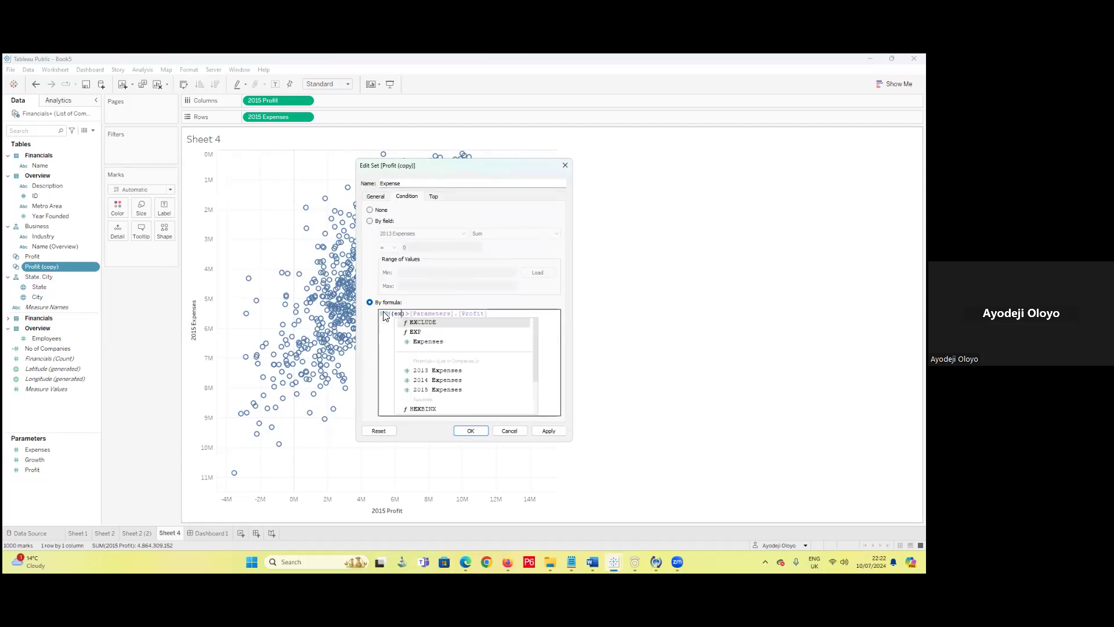
pyautogui.click(457, 390)
pyautogui.moveTo(539, 313); pyautogui.dragTo(458, 314)
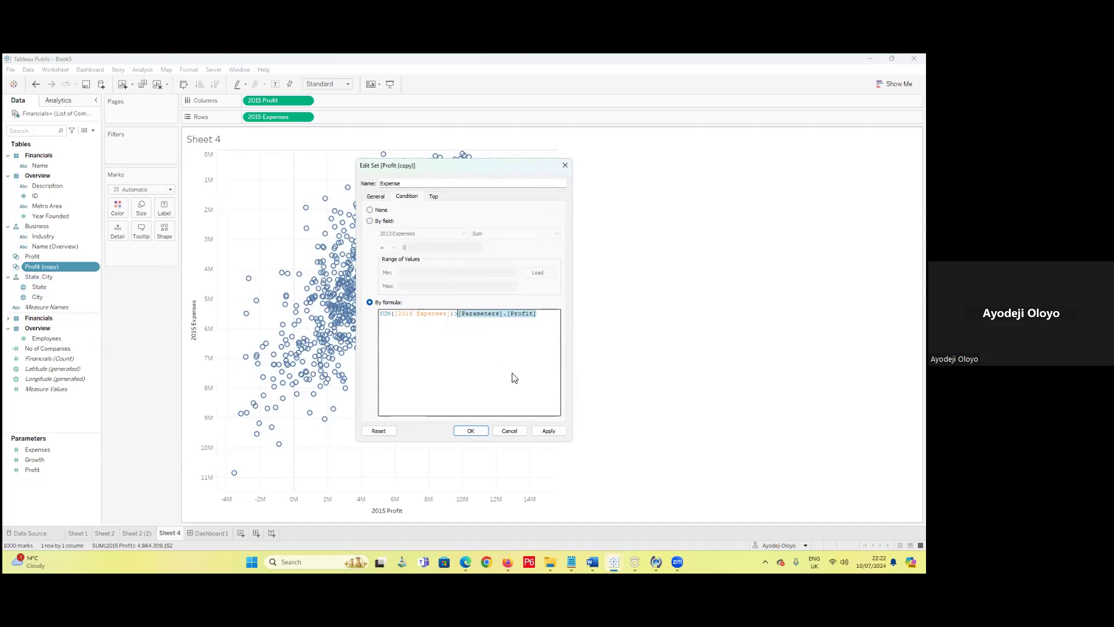
pyautogui.write('ex')
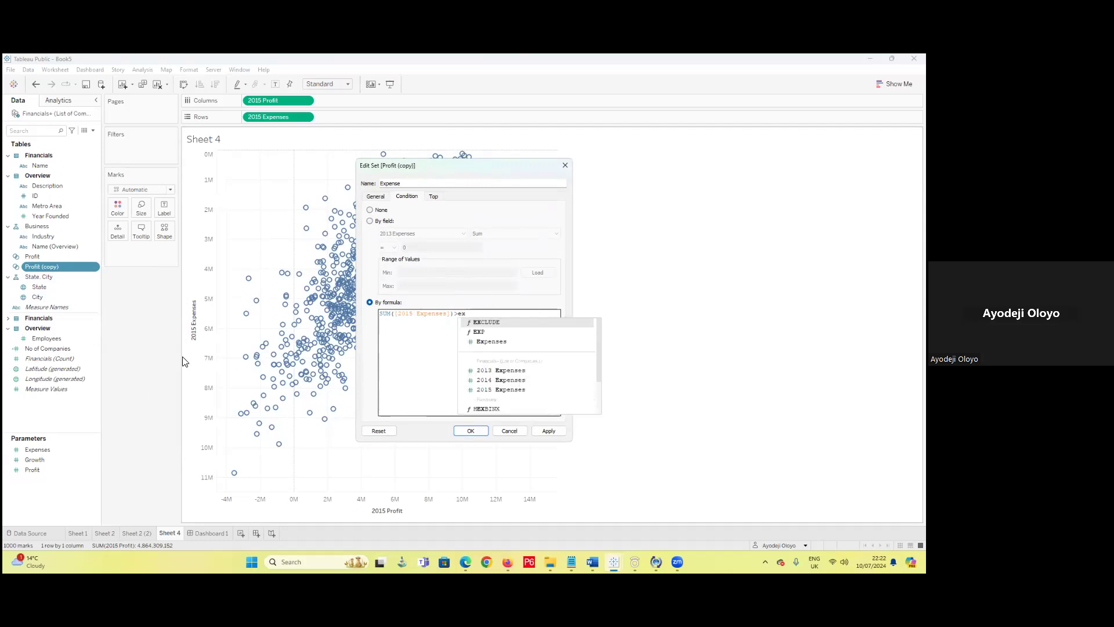
pyautogui.click(487, 343)
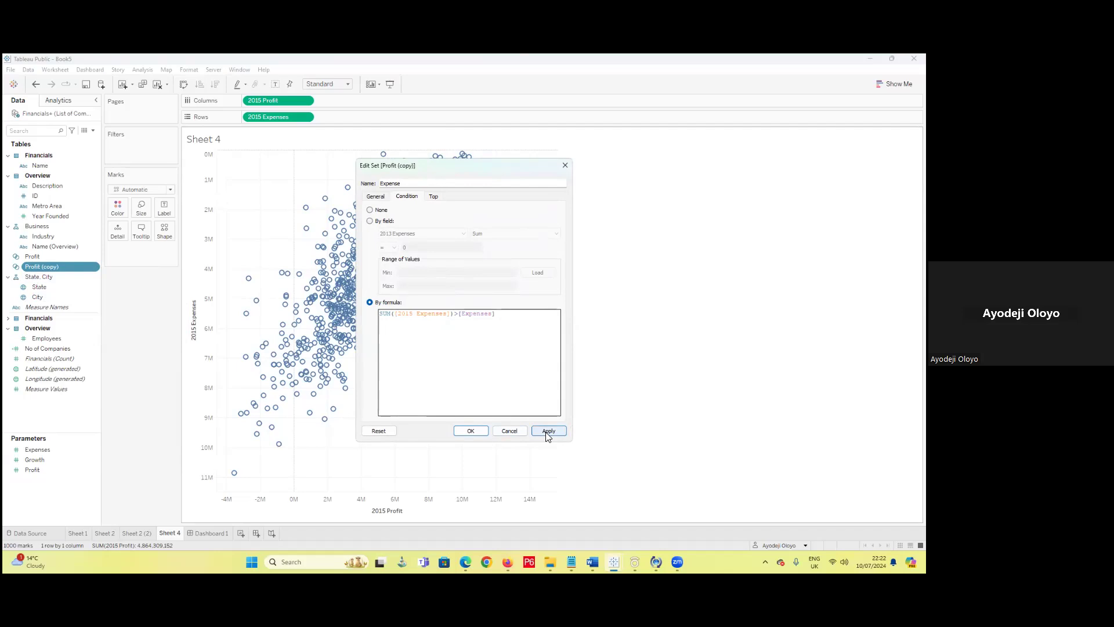
# - Correct the copied set's name to Expenses and save its definition
pyautogui.click(411, 184)
pyautogui.write('s')
pyautogui.click(469, 431)
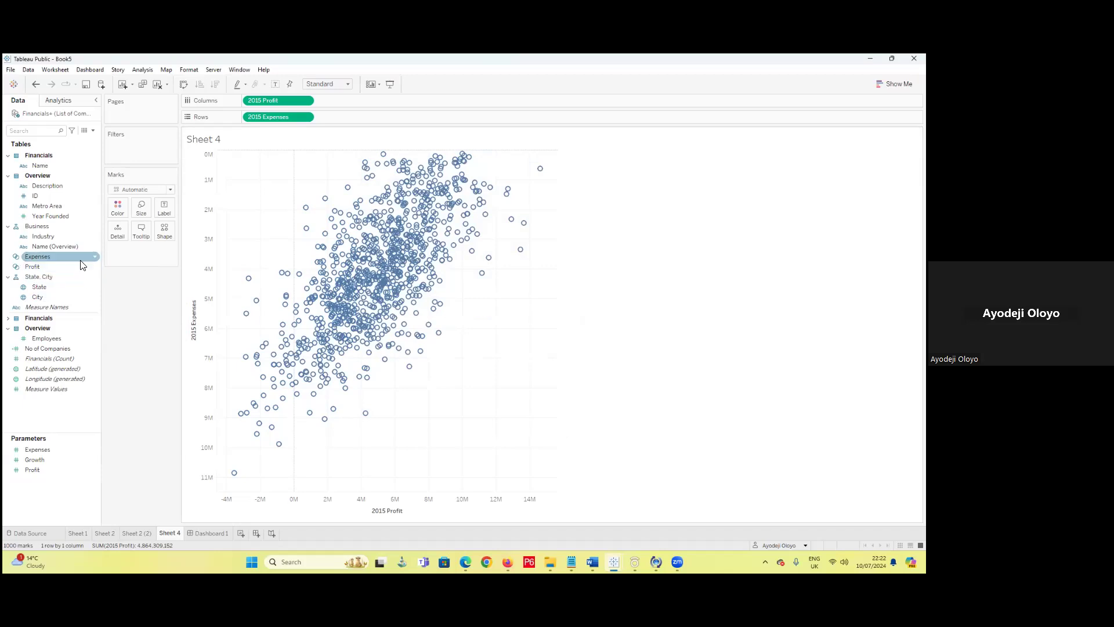
# - Create a combined set from the Expenses and Profit sets that keeps only the shared members in both
pyautogui.click(94, 256)
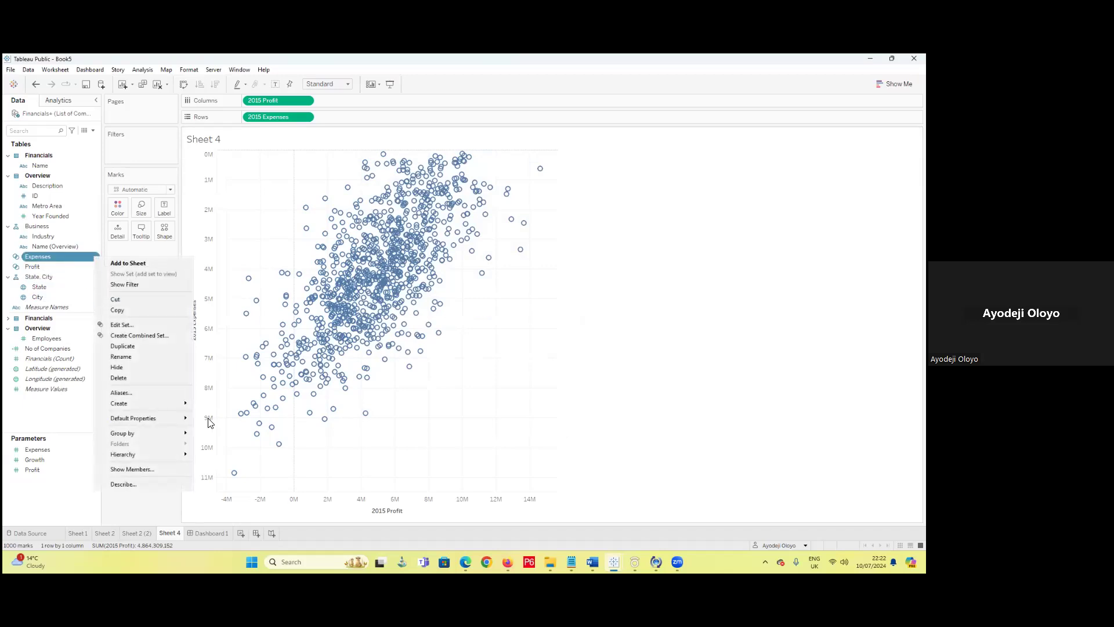
pyautogui.click(152, 336)
pyautogui.click(463, 279)
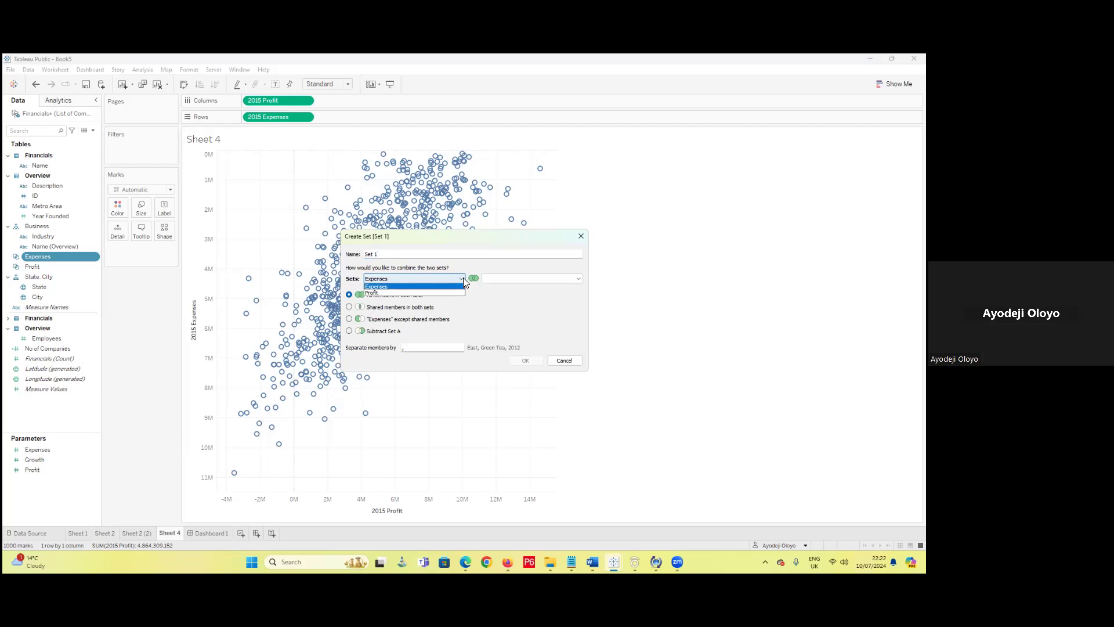
pyautogui.click(548, 278)
pyautogui.click(550, 278)
pyautogui.click(545, 292)
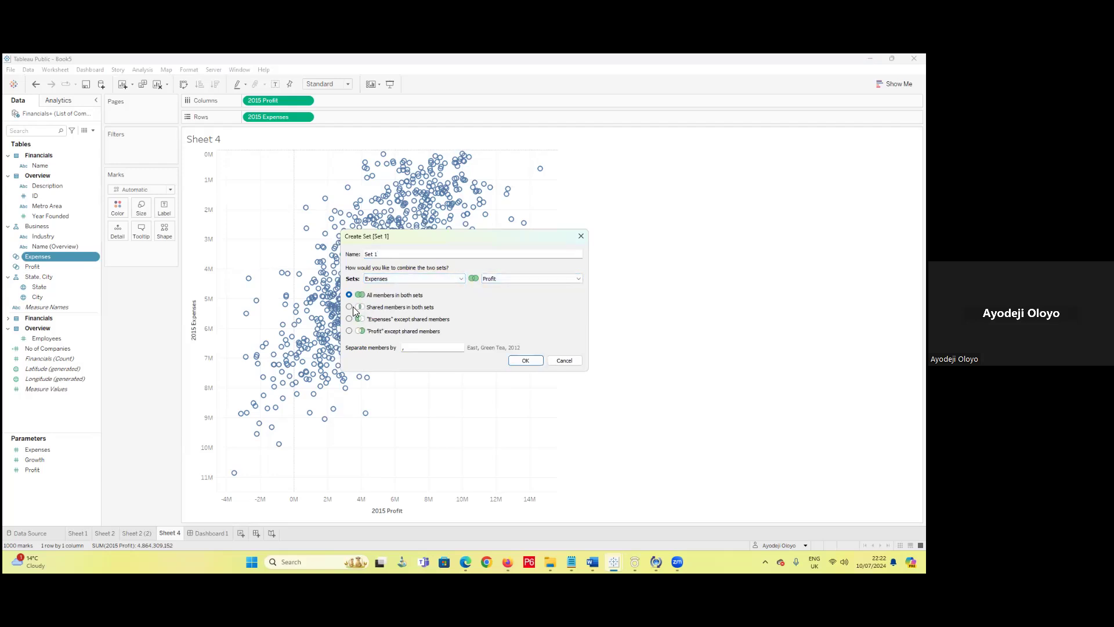
pyautogui.click(525, 361)
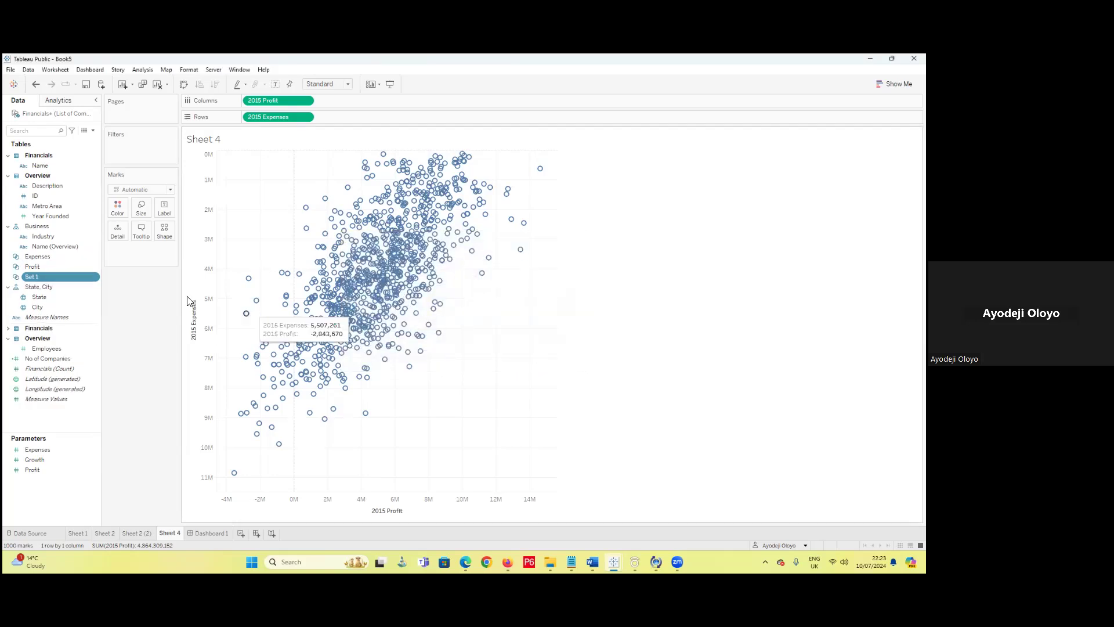
# - Try to distinguish the scatter marks by shape using the combined set, and undo it
pyautogui.moveTo(40, 276); pyautogui.dragTo(164, 229)
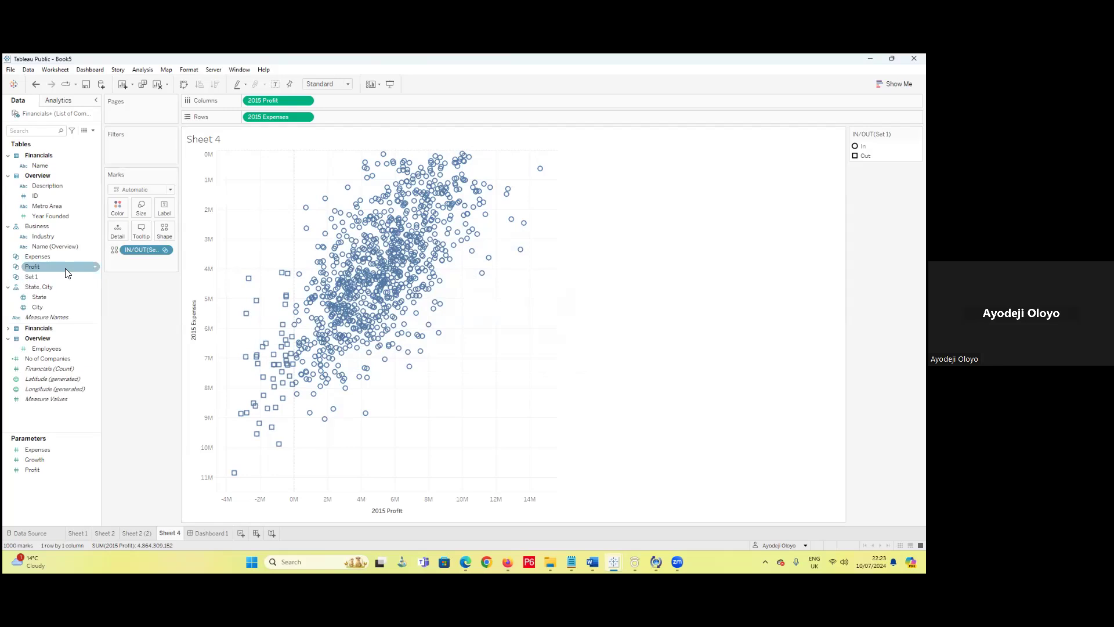
pyautogui.hotkey('ctrl', 'z')
# - Rename the combined set as Expense and Profit in its set definition
pyautogui.click(90, 278)
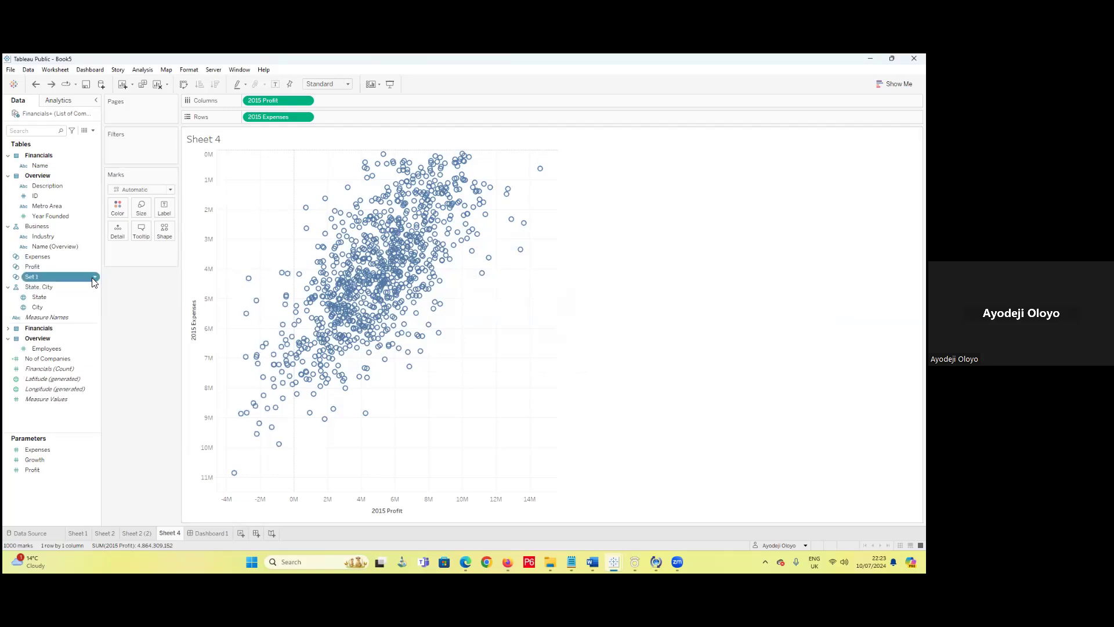
pyautogui.click(94, 277)
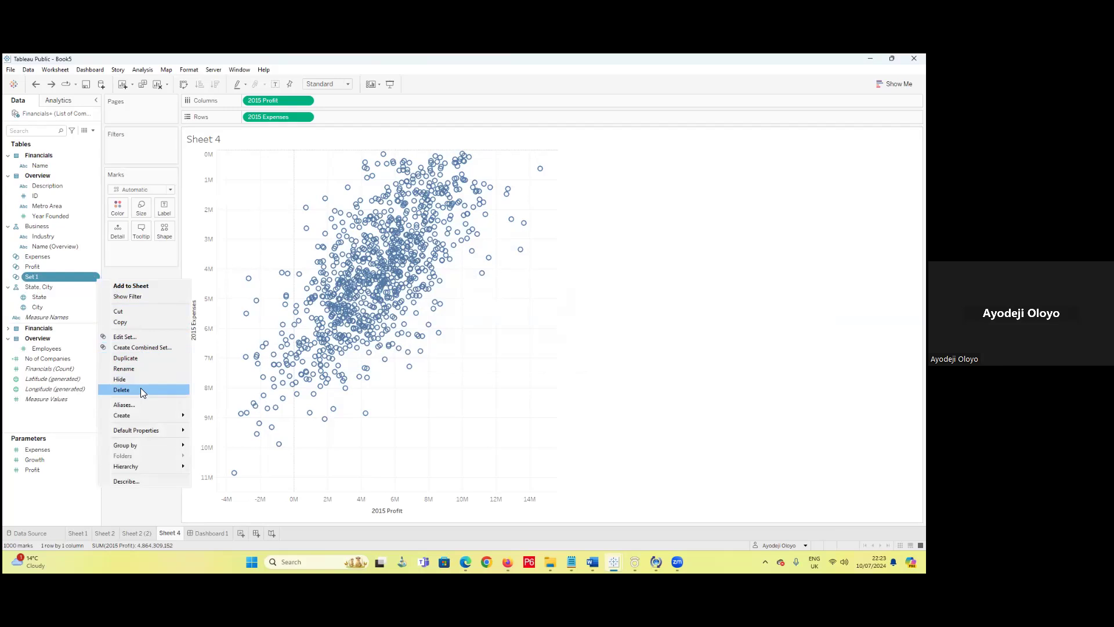
pyautogui.click(143, 336)
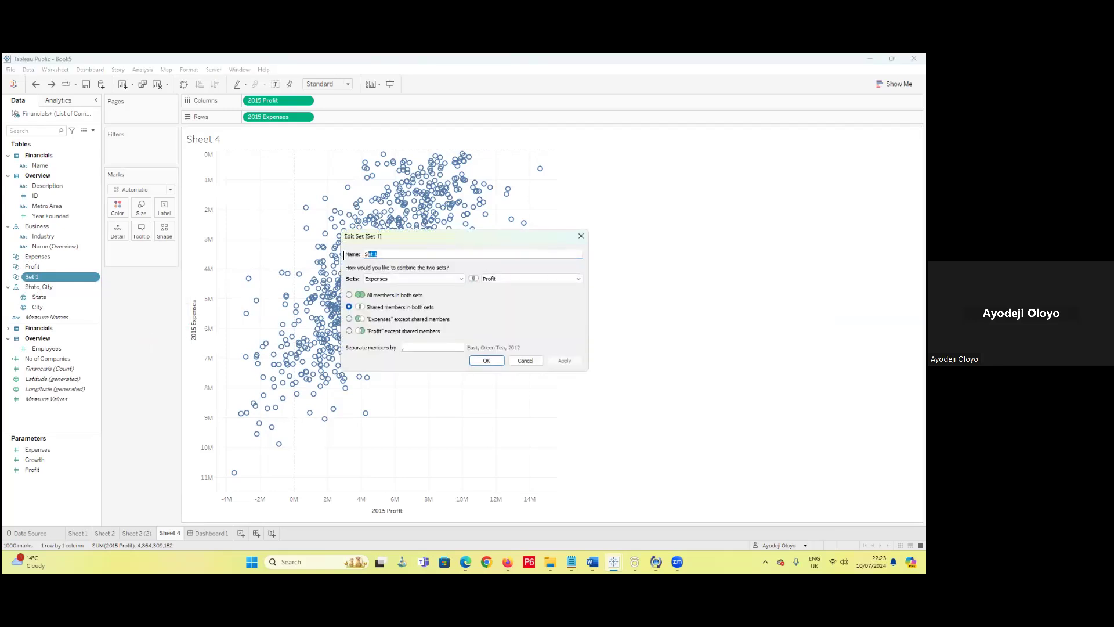
pyautogui.write('Expense an')
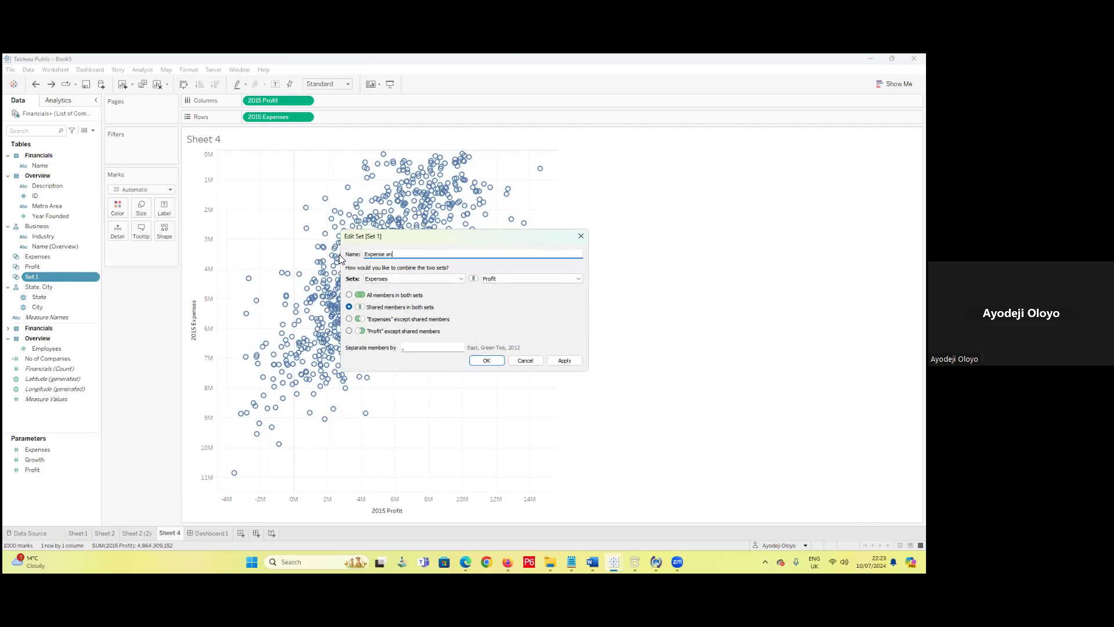
pyautogui.write('d Profit')
pyautogui.click(501, 360)
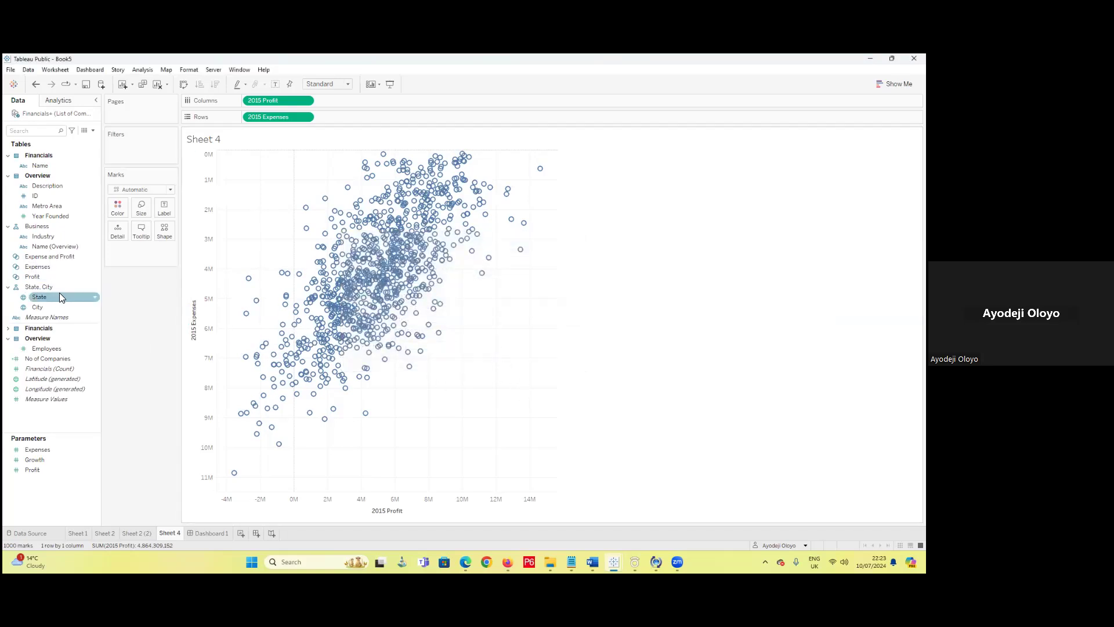
# - Change the scatter plot marks to filled diamonds and colour them by the Expense and Profit set
pyautogui.click(164, 230)
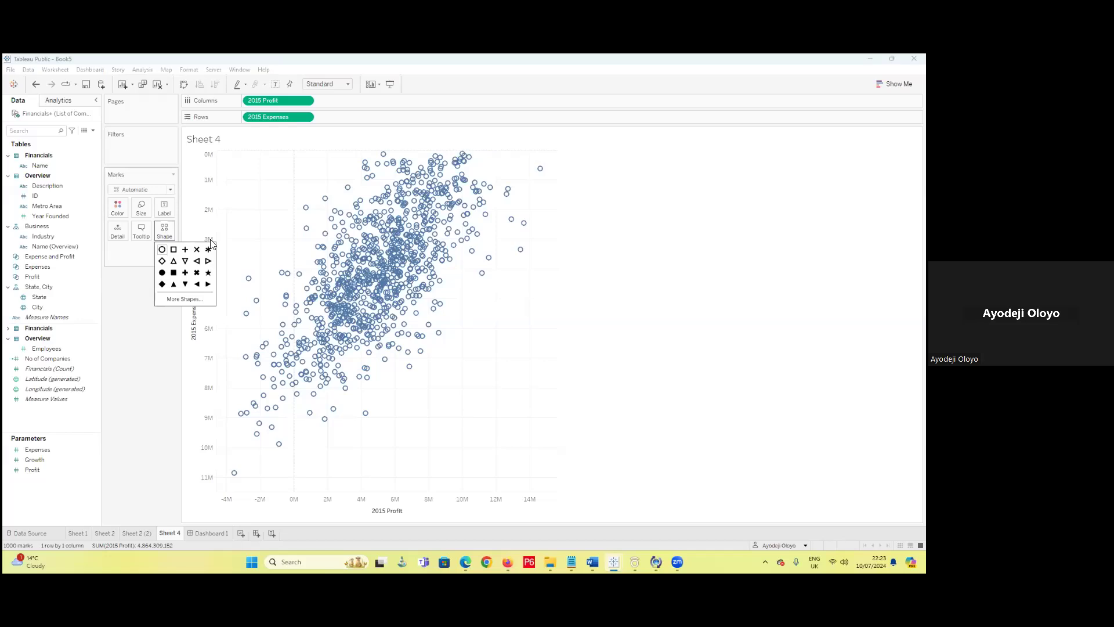
pyautogui.click(162, 284)
pyautogui.click(123, 353)
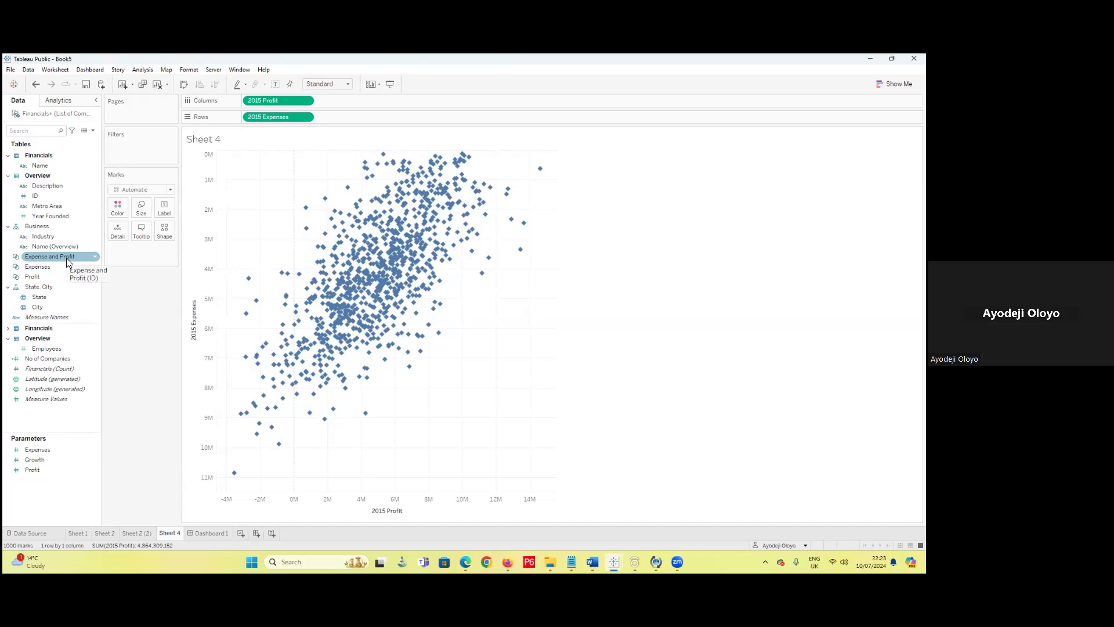
pyautogui.moveTo(66, 257); pyautogui.dragTo(117, 217)
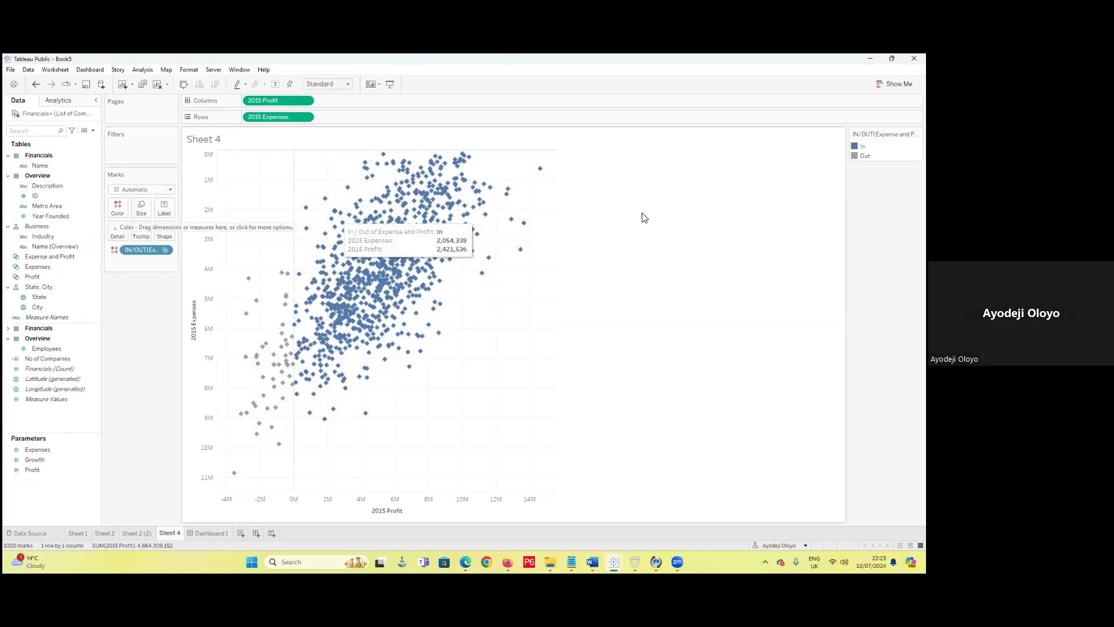
# - Show the controls for the Expenses and Profit parameters beside the scatter plot
pyautogui.rightClick(51, 450)
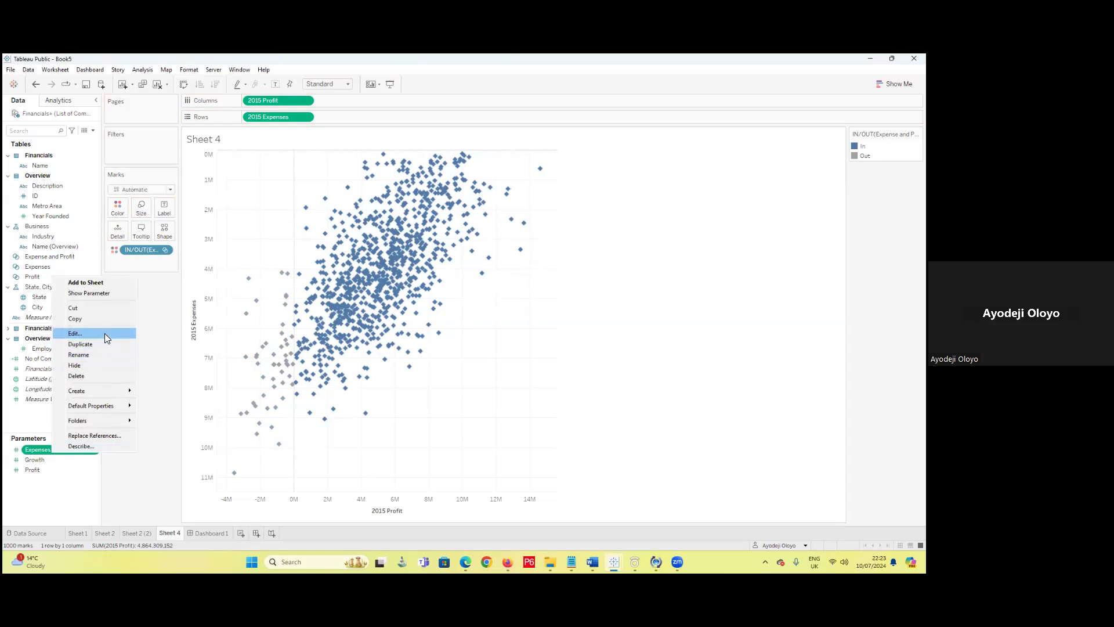
pyautogui.click(104, 297)
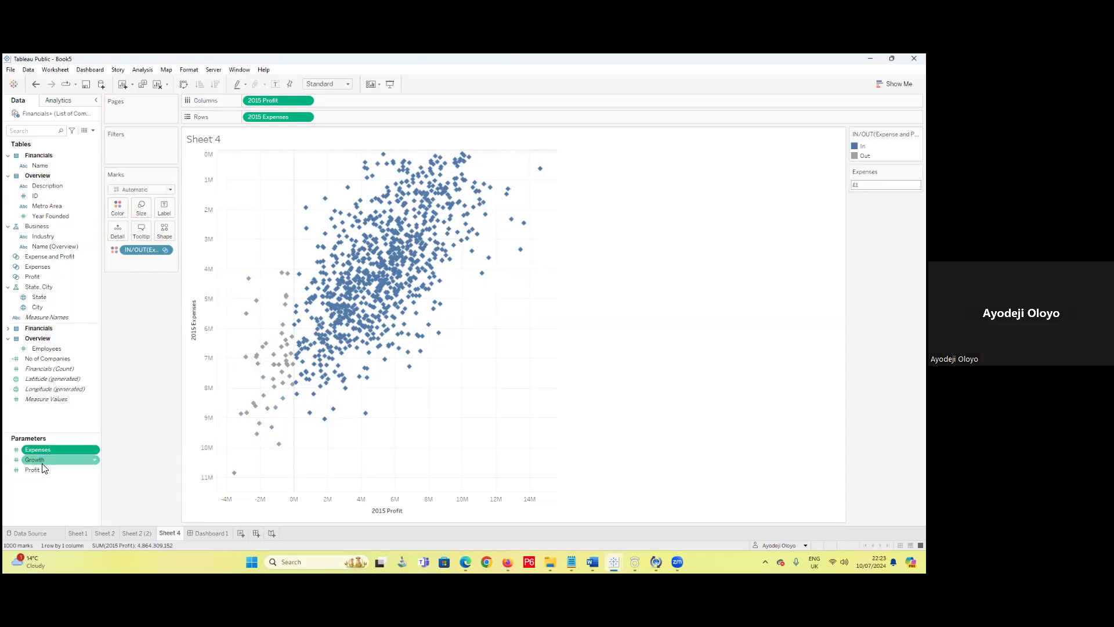
pyautogui.rightClick(42, 468)
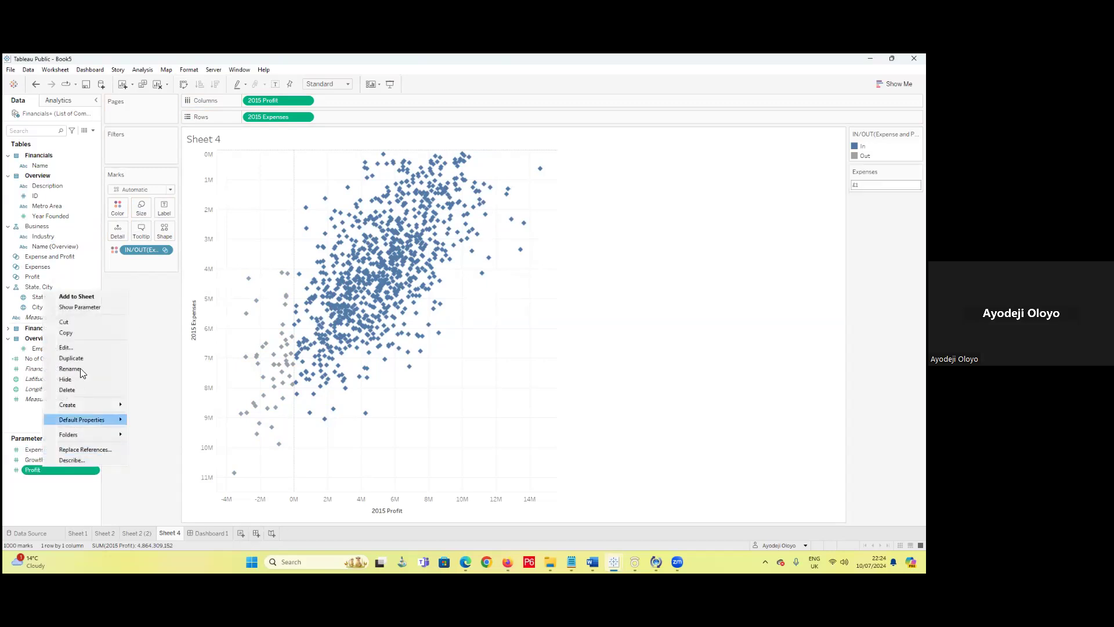
pyautogui.click(92, 307)
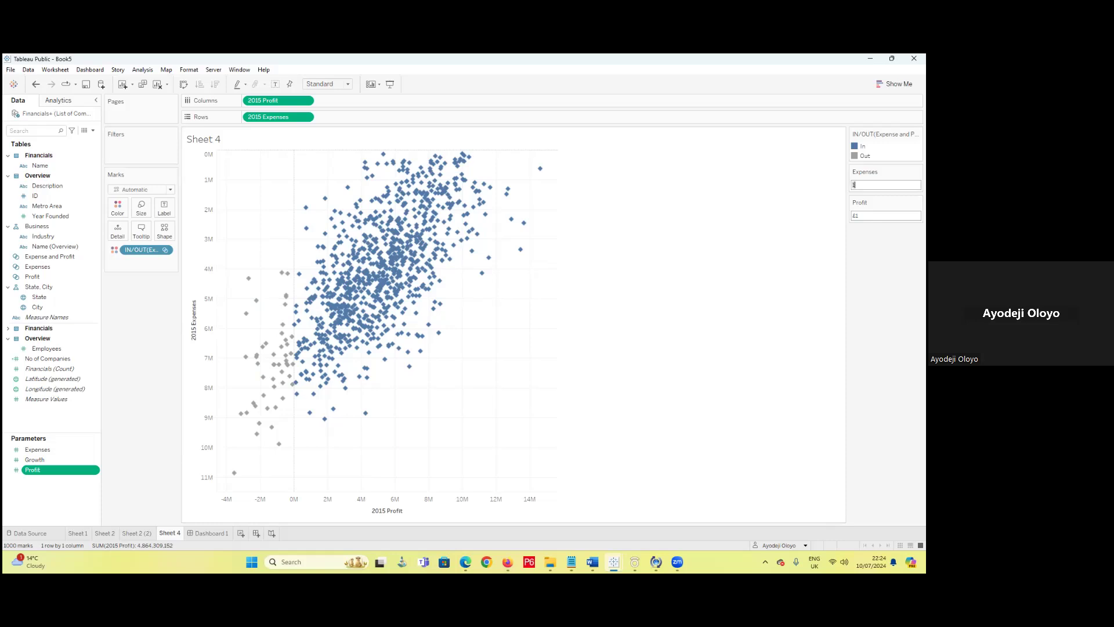
# - Try the Expenses parameter at £20,000,001 and at £10,000,001
pyautogui.write('20000000')
pyautogui.press('Return')
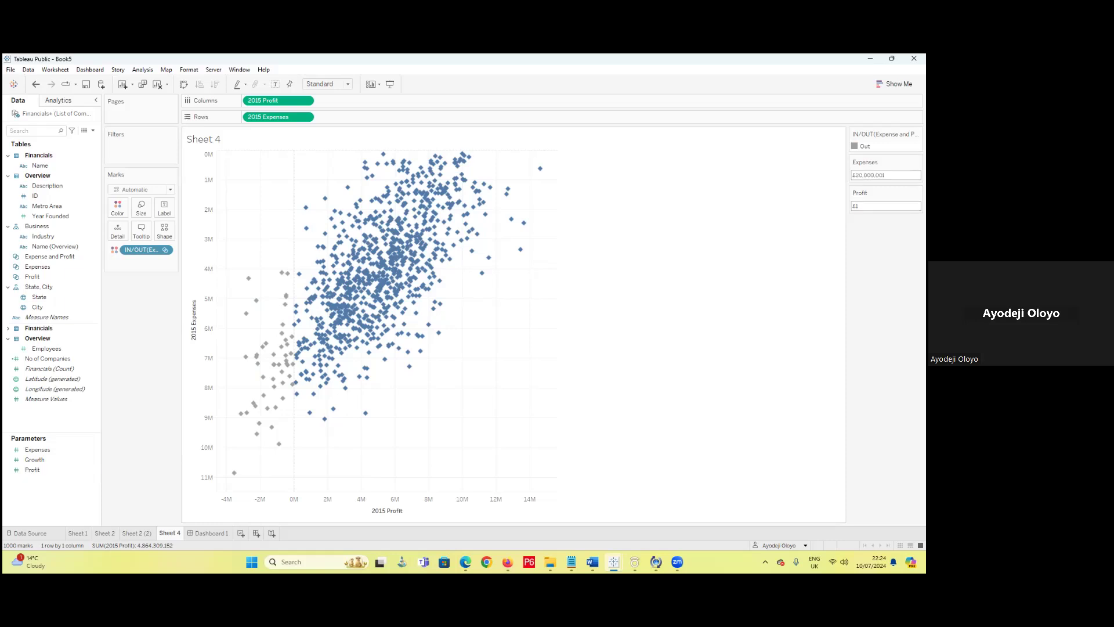
pyautogui.click(885, 175)
pyautogui.press('Home')
pyautogui.press('Delete')
pyautogui.write('1')
pyautogui.press('Return')
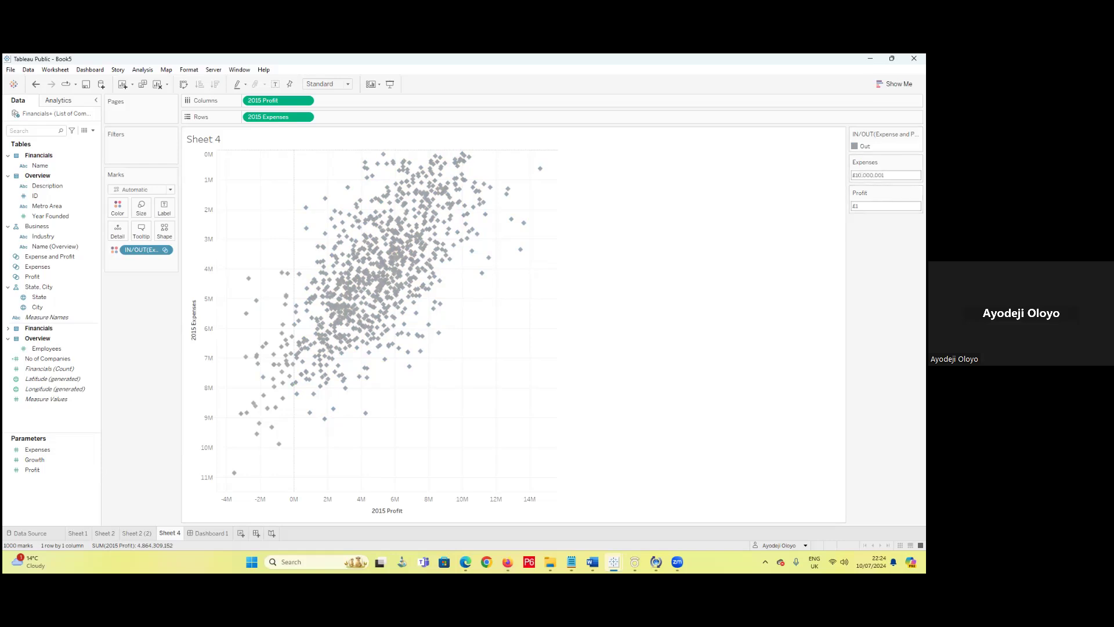
# - Set the Expenses parameter to £1,000,001
pyautogui.click(885, 176)
pyautogui.press('End')
pyautogui.press('Return')
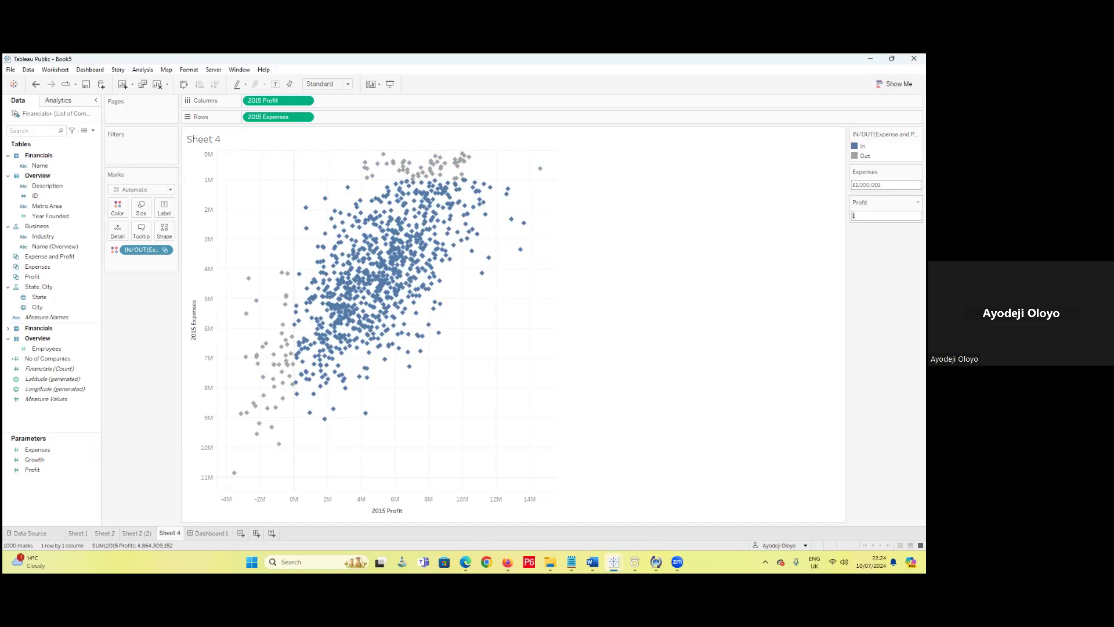
# - Try the Profit parameter at £4,000,001, and settle on £10,000,001
pyautogui.write(',000000')
pyautogui.press('Return')
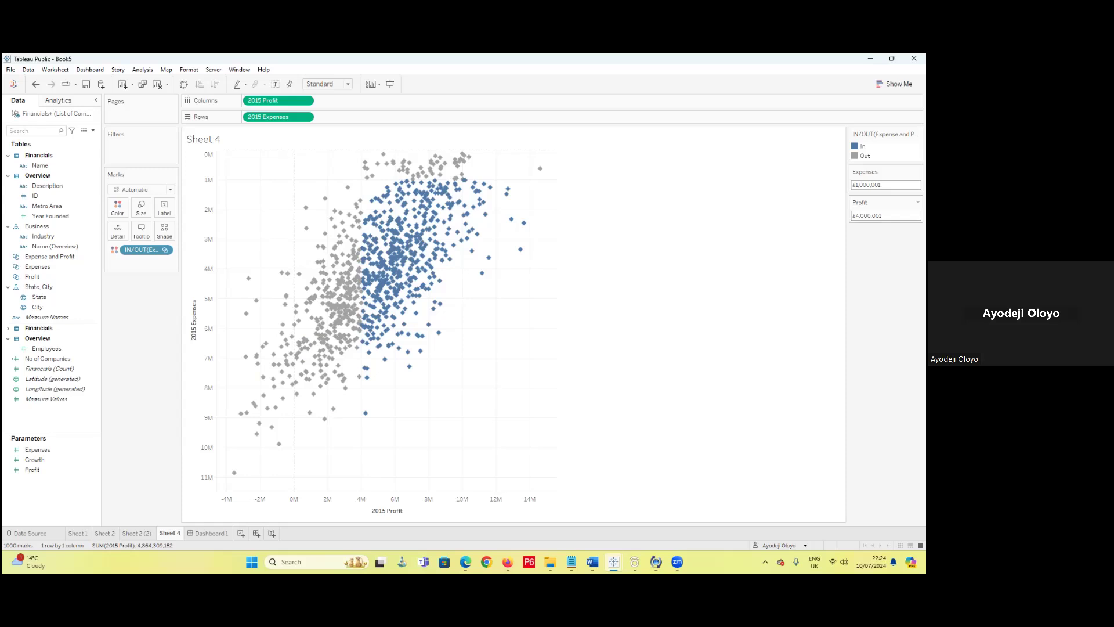
pyautogui.click(857, 215)
pyautogui.press('BackSpace')
pyautogui.write('10')
pyautogui.press('Return')
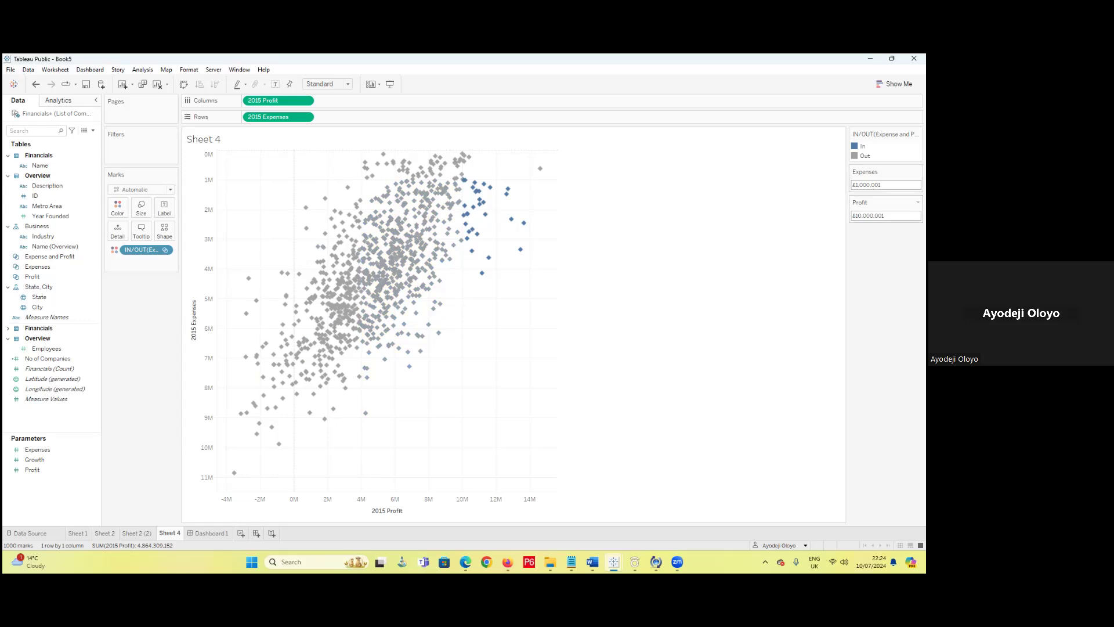
pyautogui.click(882, 215)
pyautogui.click(882, 215)
pyautogui.click(881, 215)
# - Edit the Expenses parameter so that its range minimum is 0
pyautogui.click(44, 450)
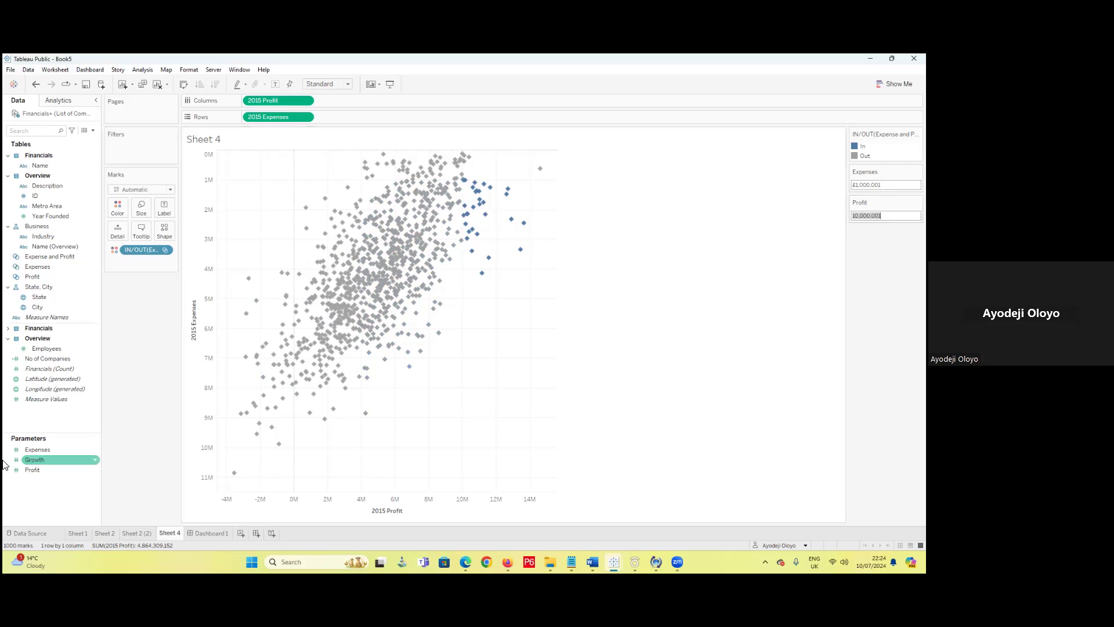
pyautogui.rightClick(54, 451)
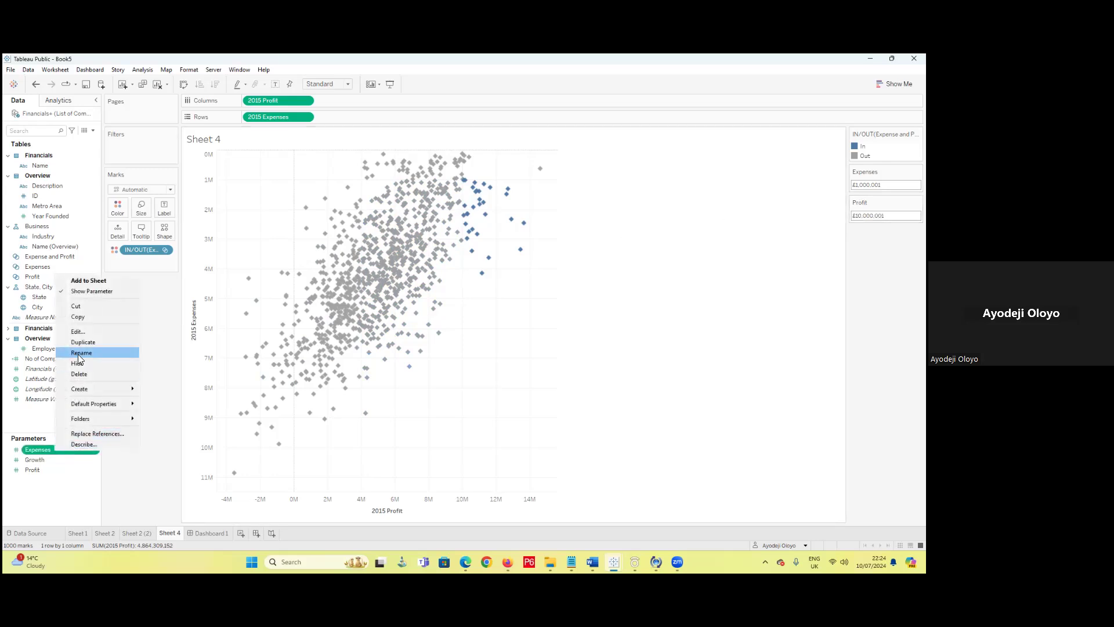
pyautogui.click(366, 339)
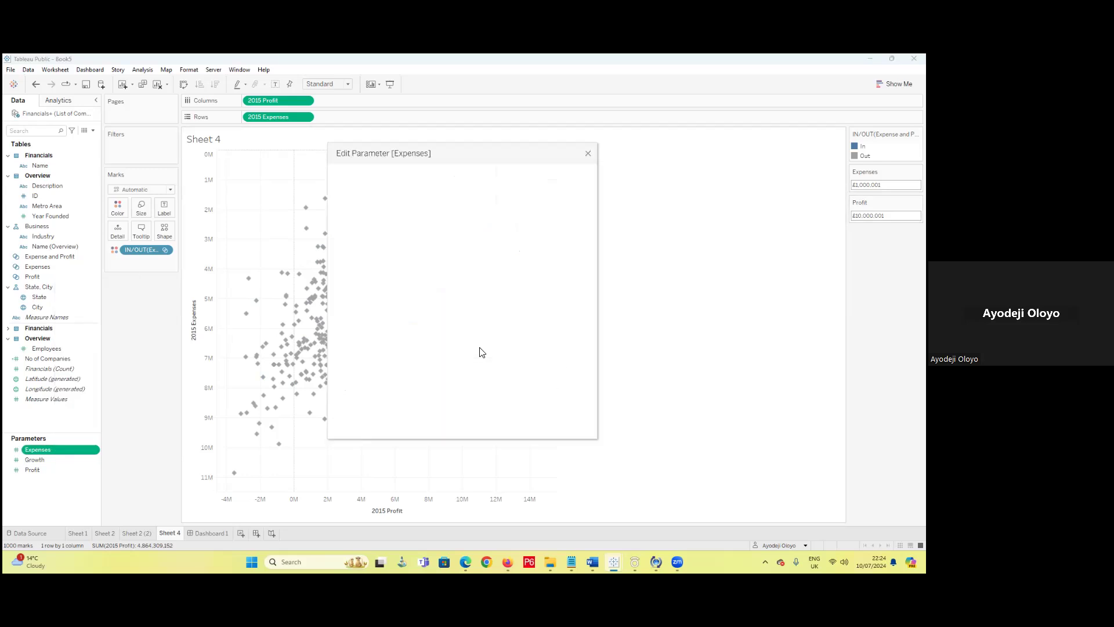
pyautogui.click(402, 351)
pyautogui.write('0')
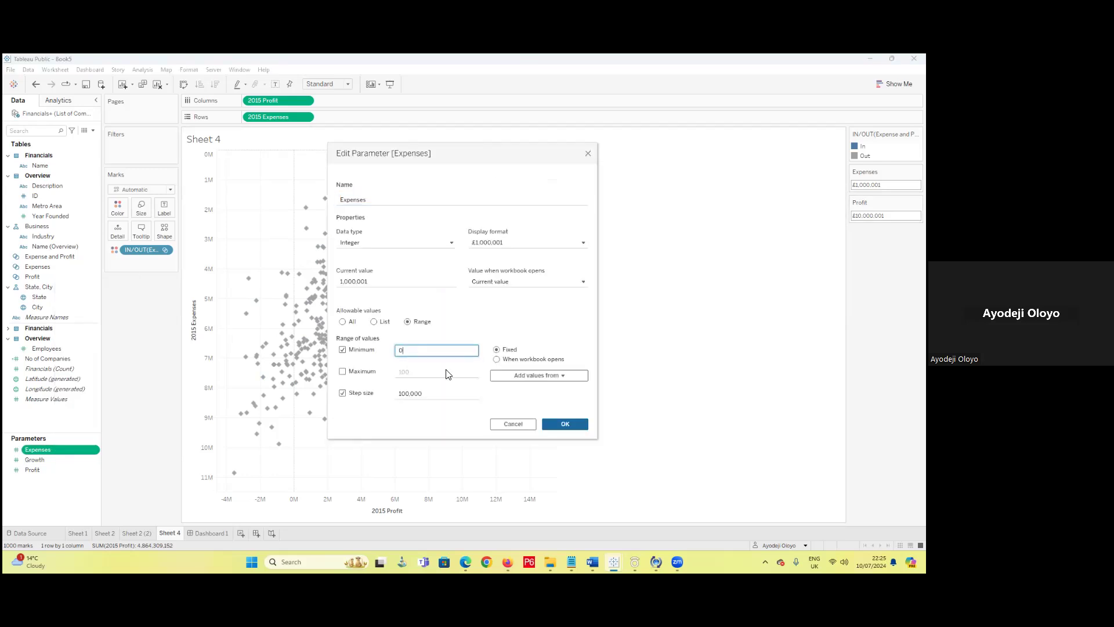
pyautogui.click(556, 418)
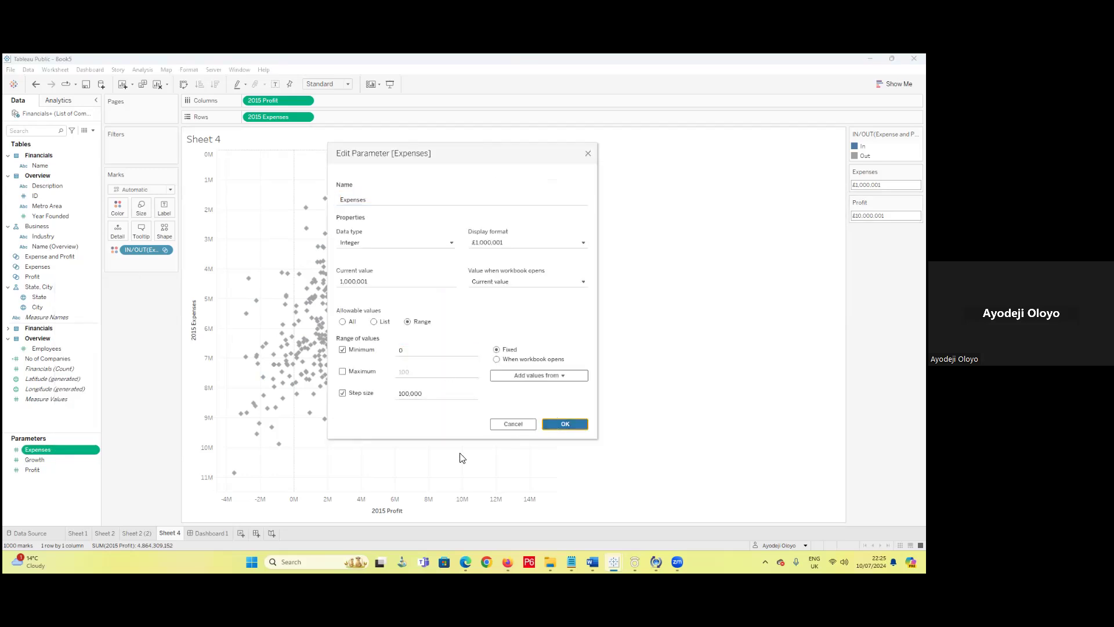
# - Edit the Profit parameter so that its range minimum is 0
pyautogui.rightClick(38, 469)
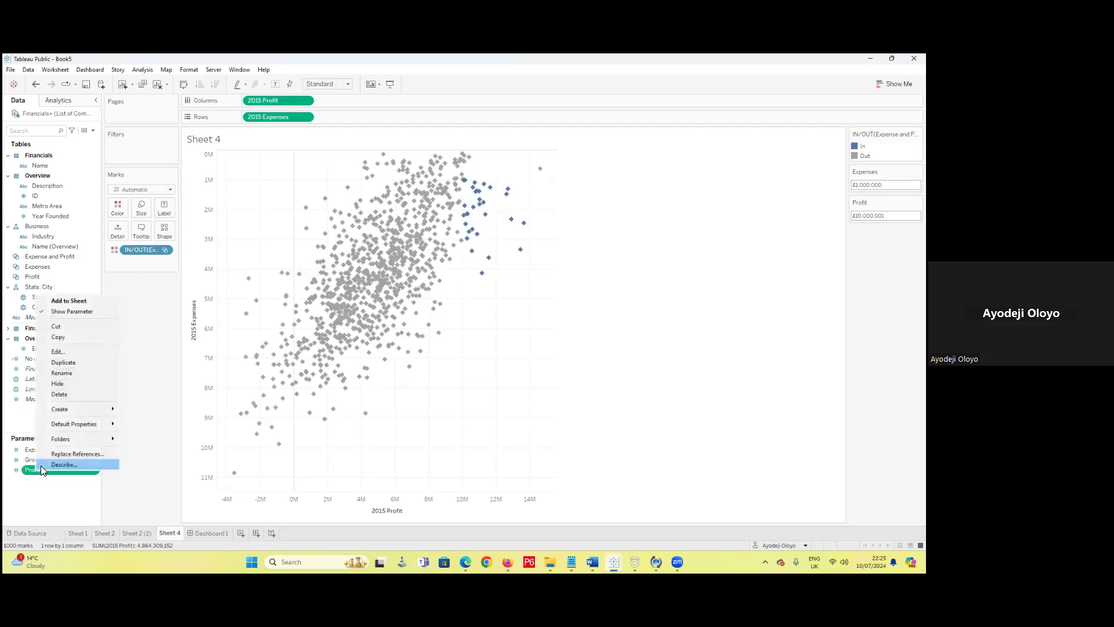
pyautogui.click(73, 353)
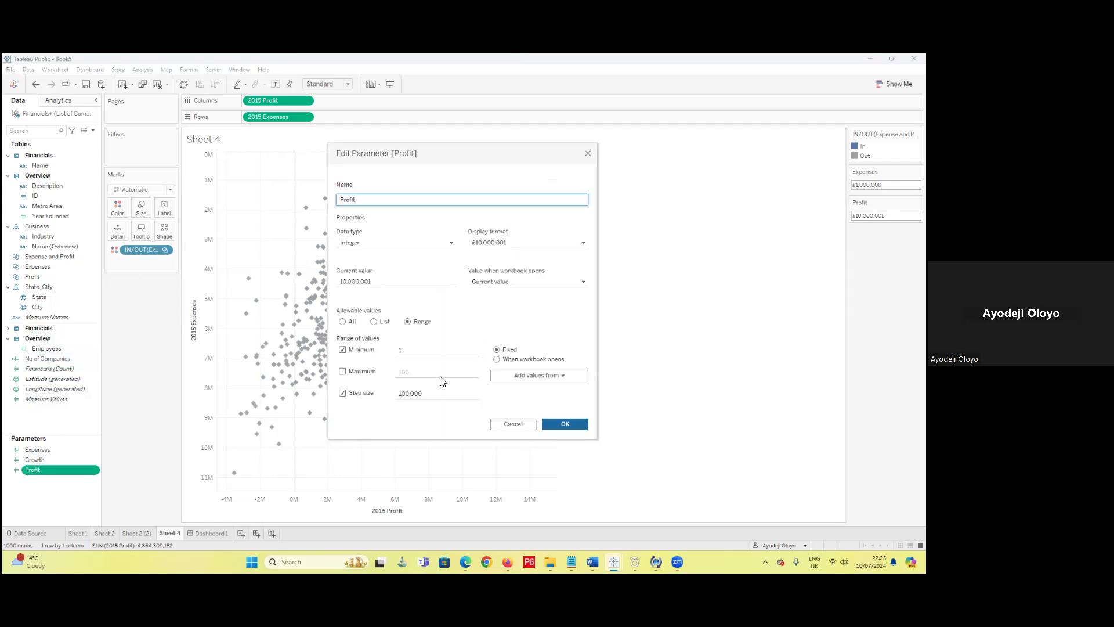
pyautogui.doubleClick(406, 351)
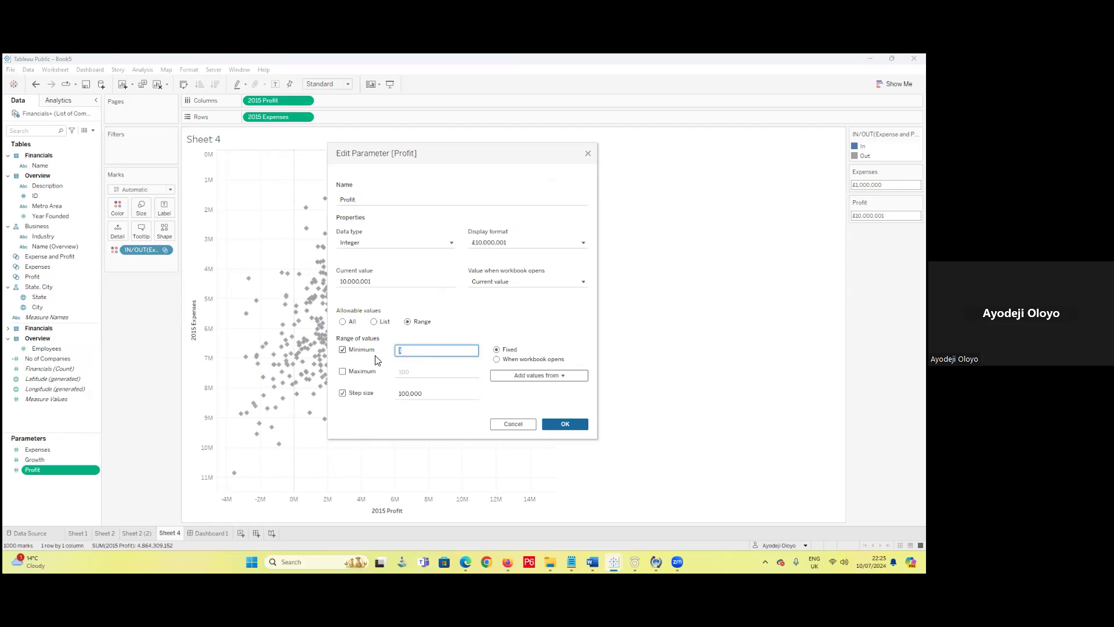
pyautogui.click(566, 424)
# - Edit the Growth parameter so that its range has no fixed minimum
pyautogui.click(42, 460)
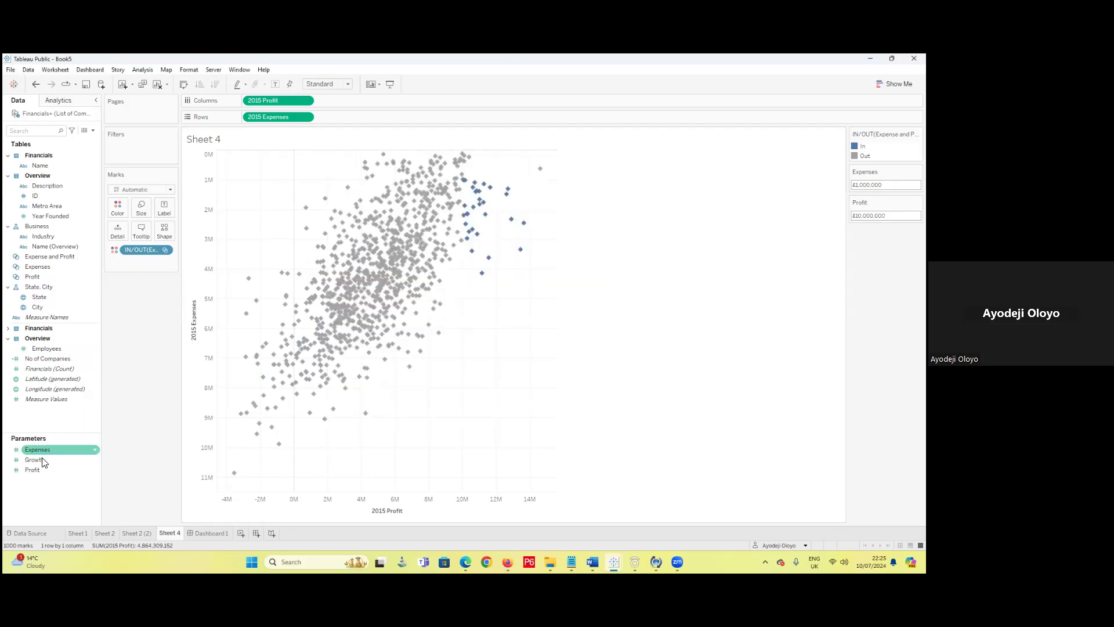
pyautogui.rightClick(42, 458)
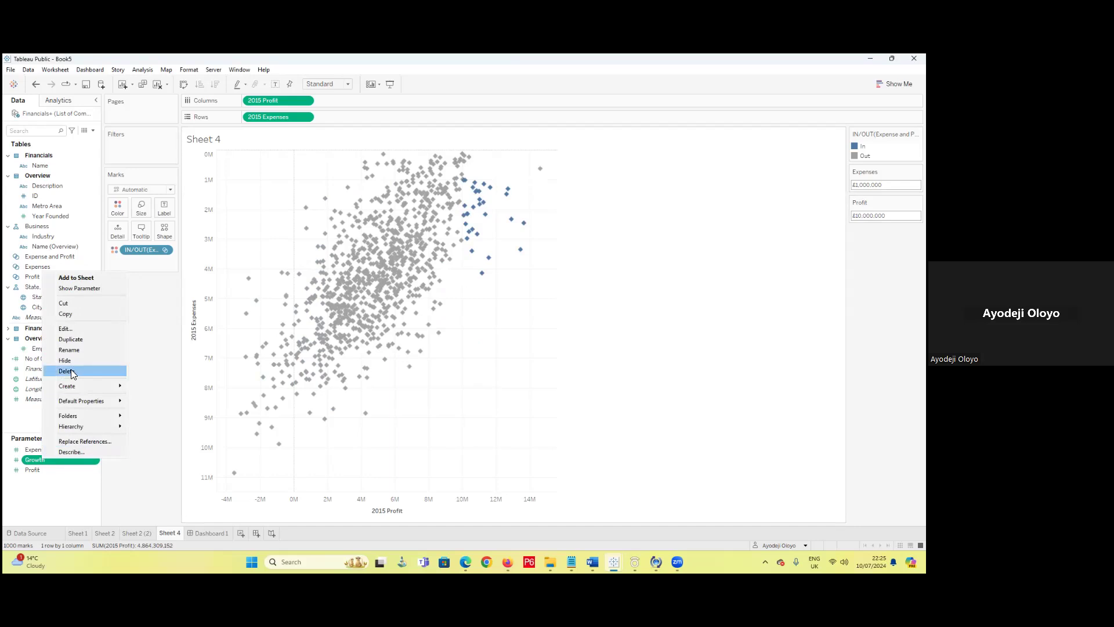
pyautogui.click(202, 335)
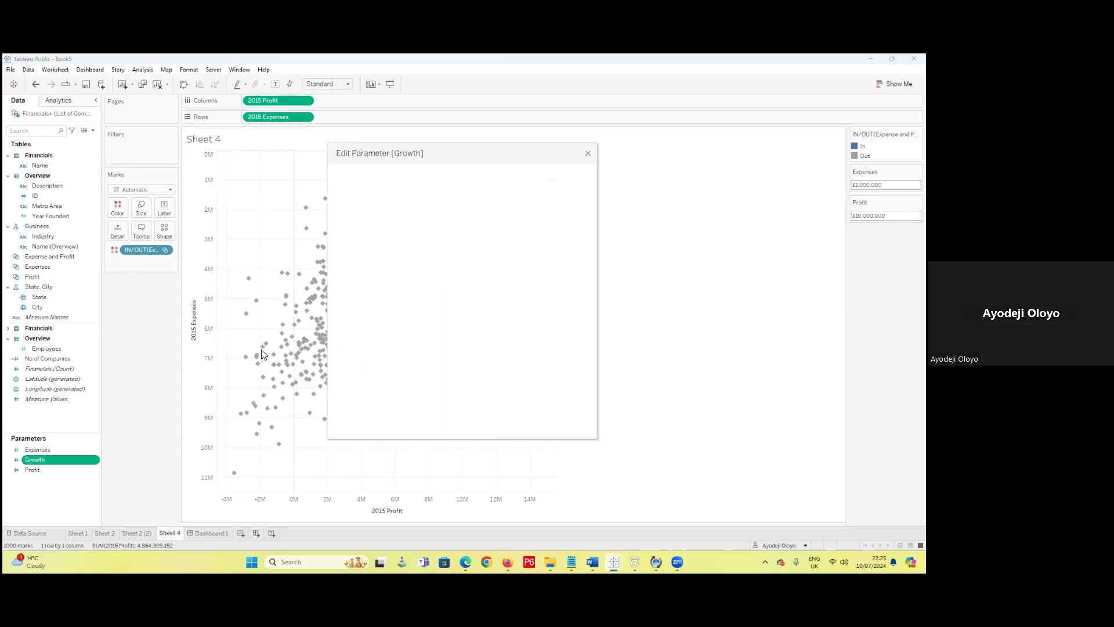
pyautogui.click(346, 352)
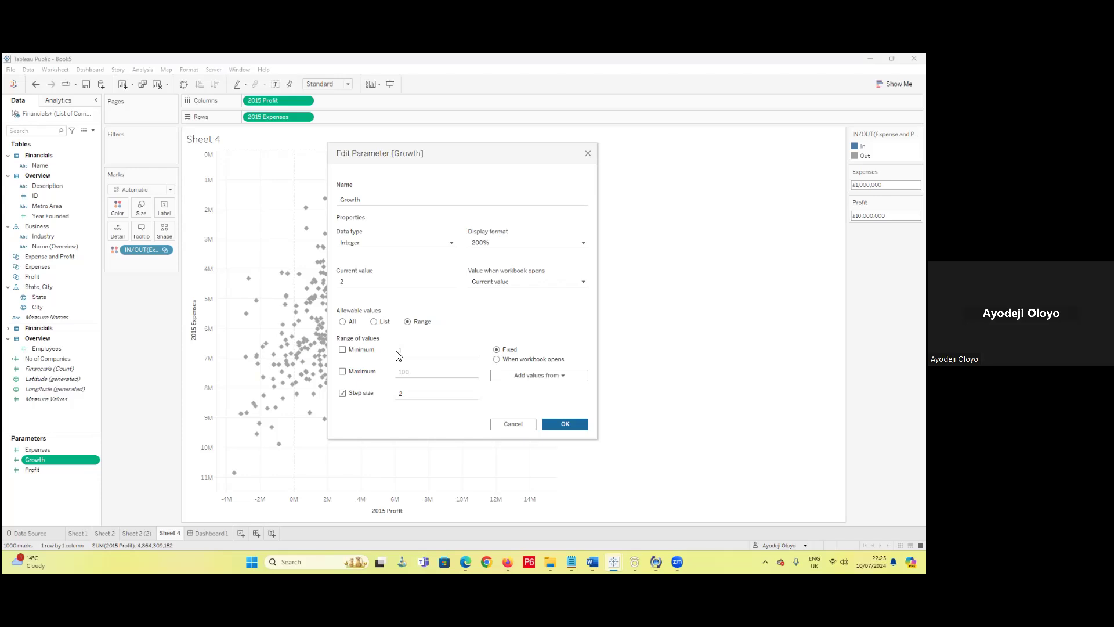
pyautogui.click(575, 424)
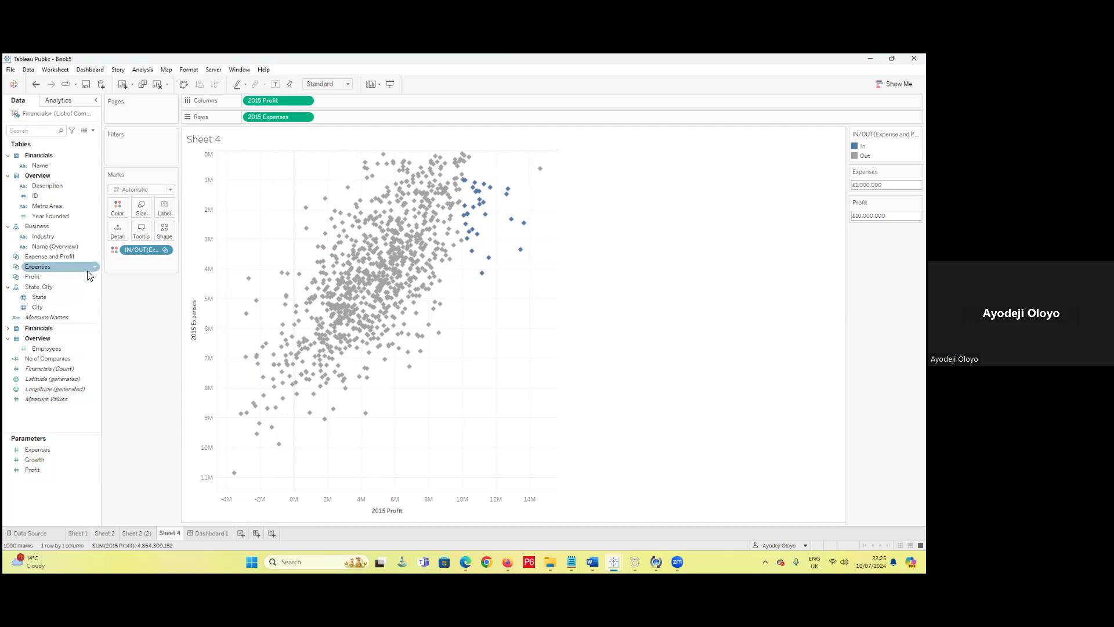
pyautogui.rightClick(49, 194)
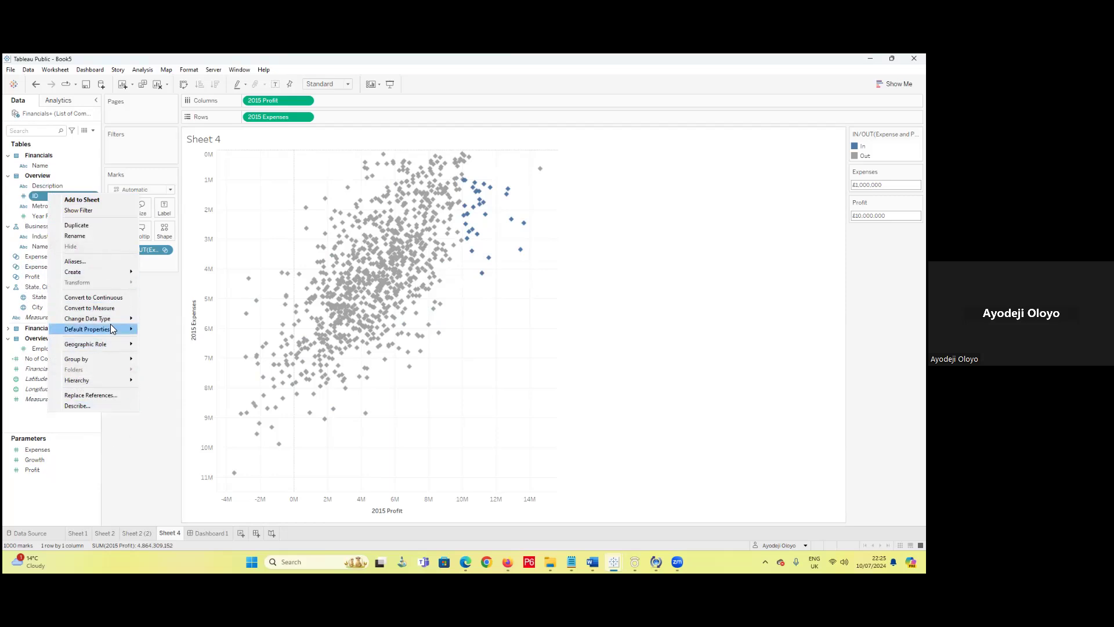
pyautogui.moveTo(111, 327)
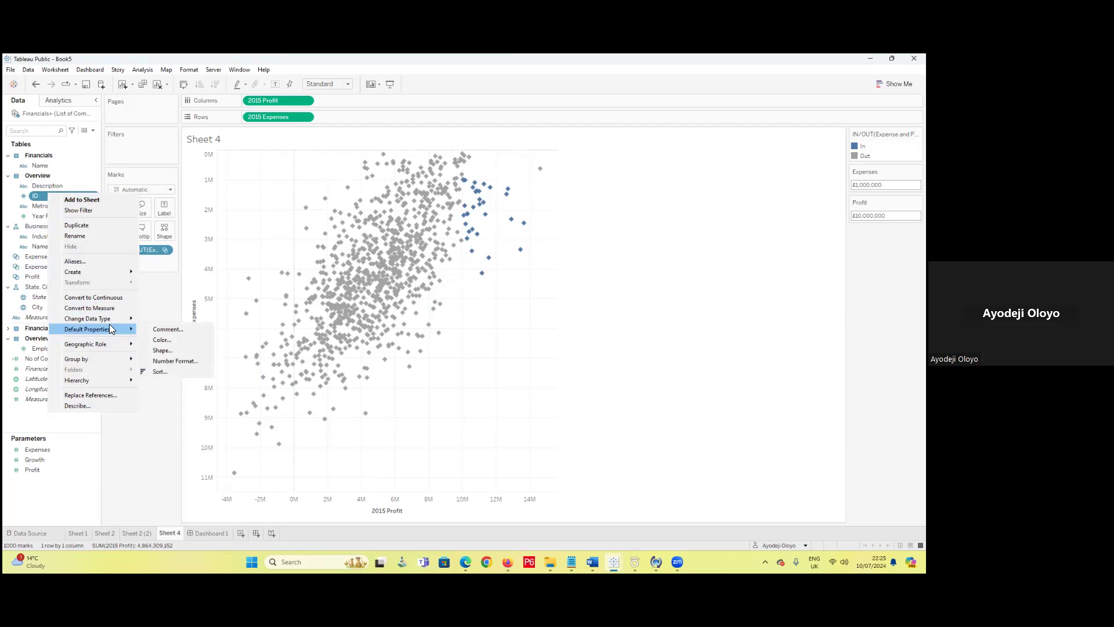
pyautogui.press('Escape')
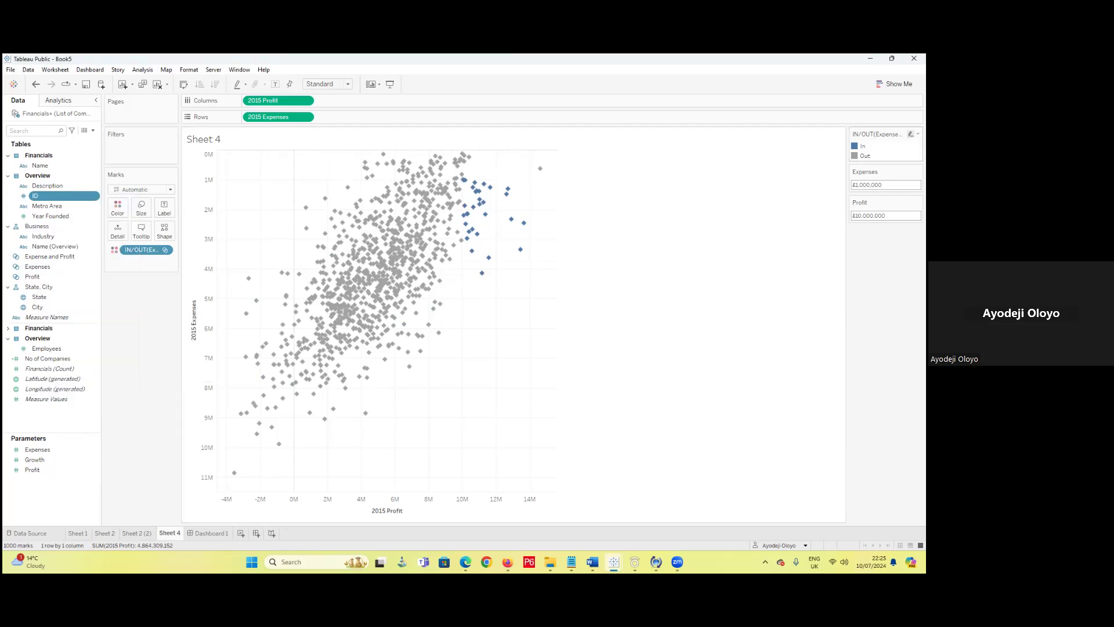
# - Move the In/Out colour legend below the Expenses and Profit parameter controls
pyautogui.moveTo(876, 134); pyautogui.dragTo(886, 226)
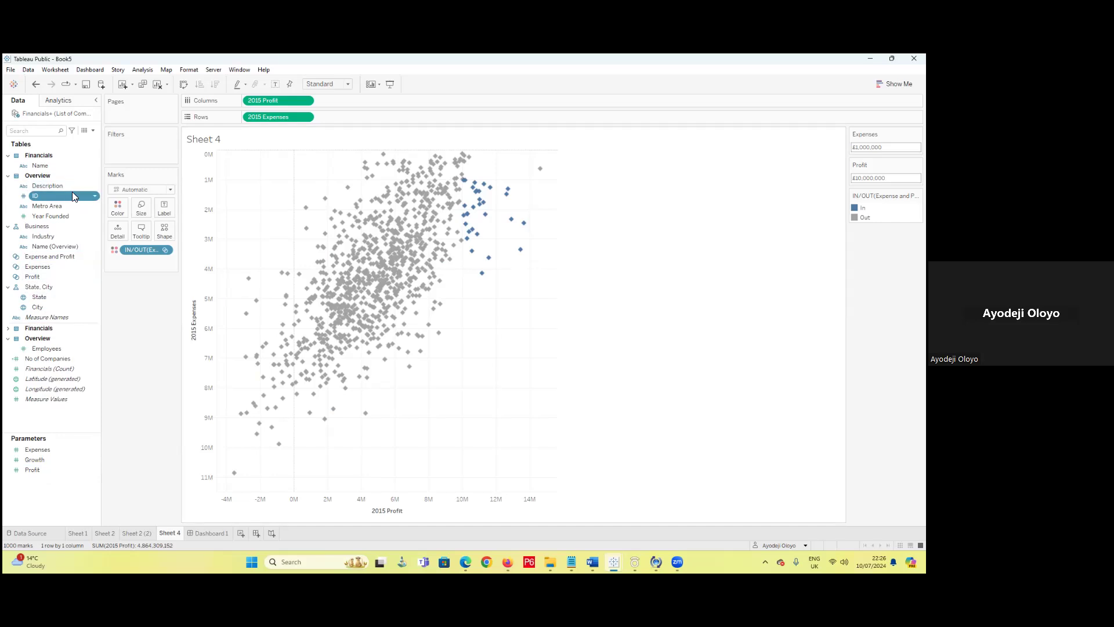
# - Start a new set from the ID field, name it Growth, and make its condition formula-based
pyautogui.rightClick(98, 196)
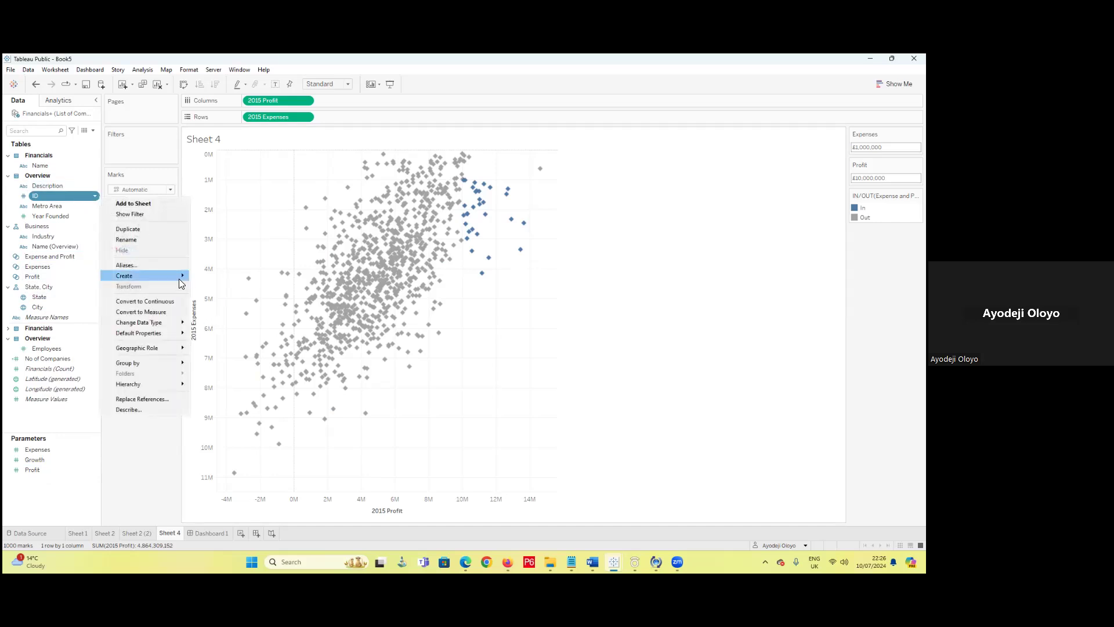
pyautogui.moveTo(179, 276)
pyautogui.click(214, 296)
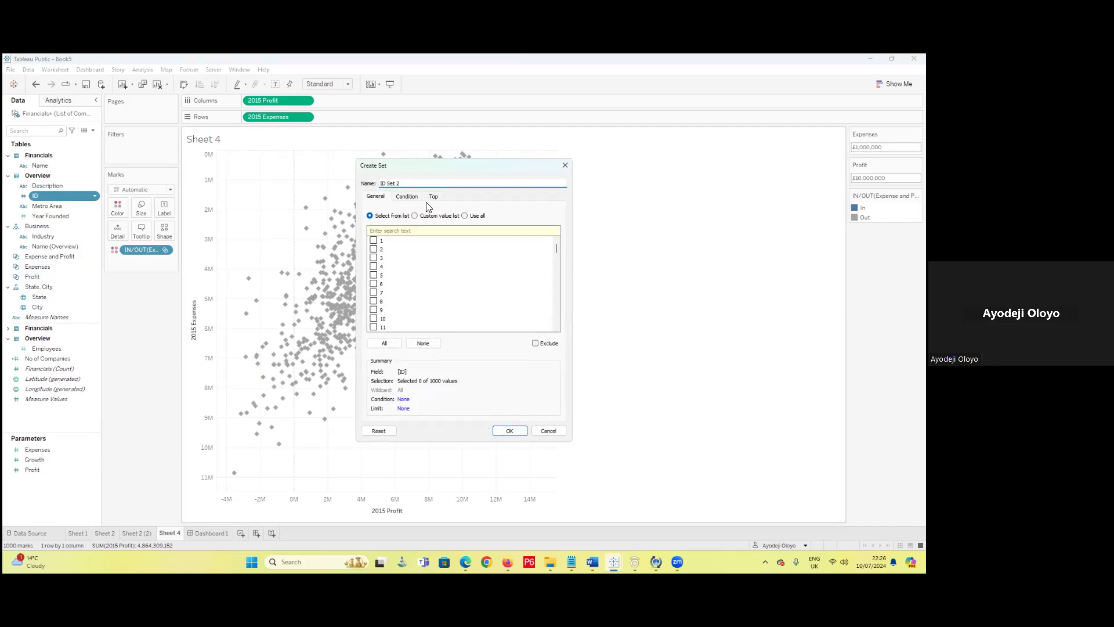
pyautogui.moveTo(423, 184); pyautogui.dragTo(377, 190)
pyautogui.click(408, 198)
pyautogui.click(369, 300)
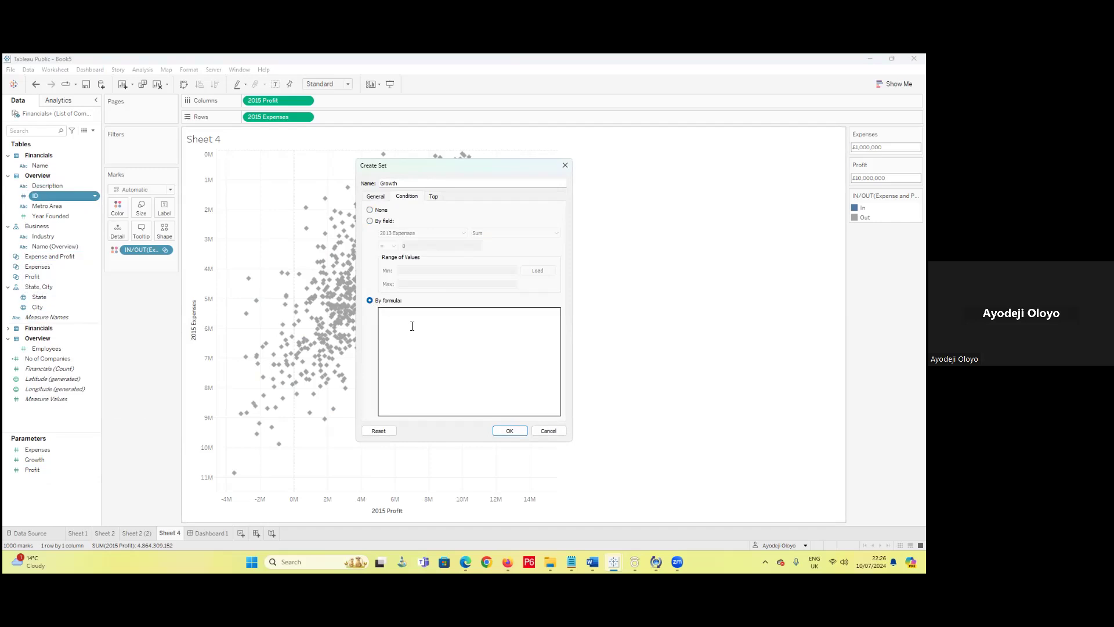
# - Enter the condition SUM([2015 Growth %])>[Growth], comparing against the Growth parameter, and create the set
pyautogui.write('Sum')
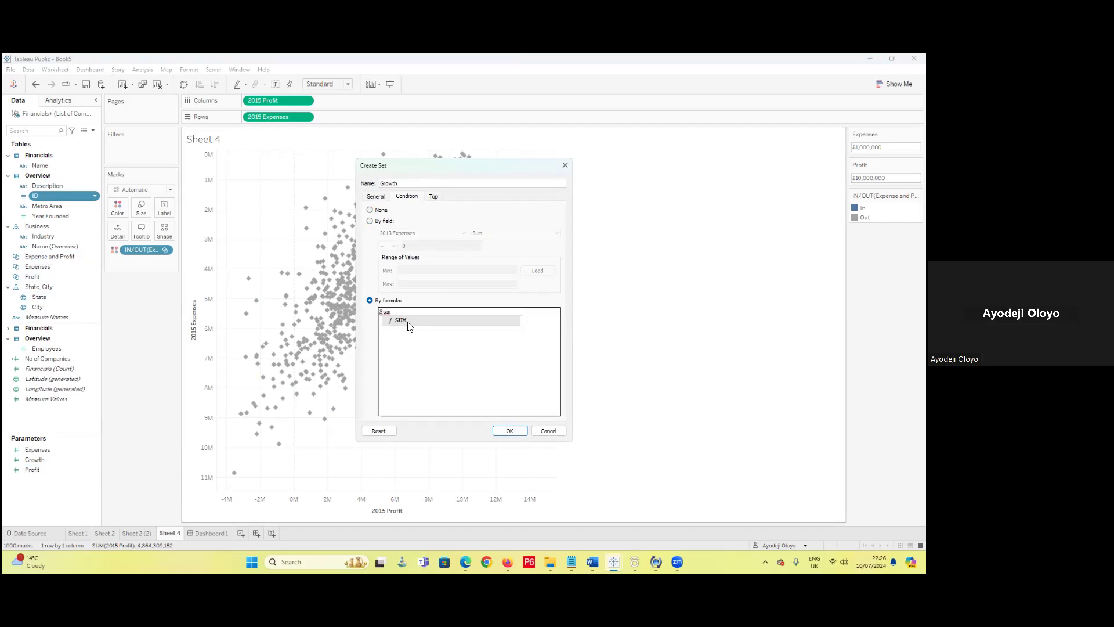
pyautogui.doubleClick(412, 330)
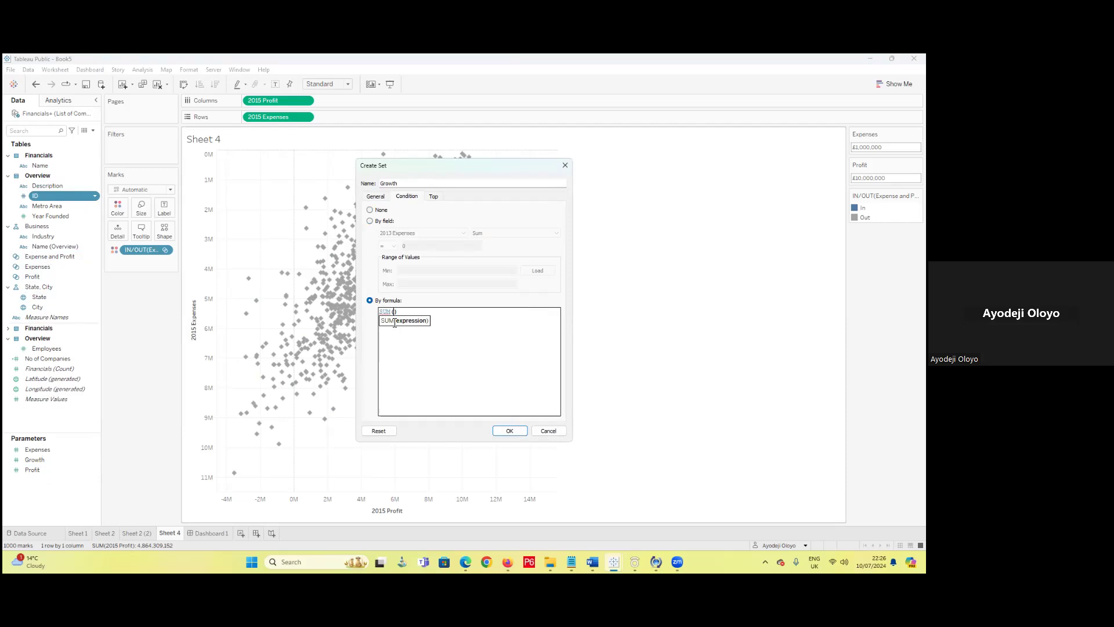
pyautogui.write('gr')
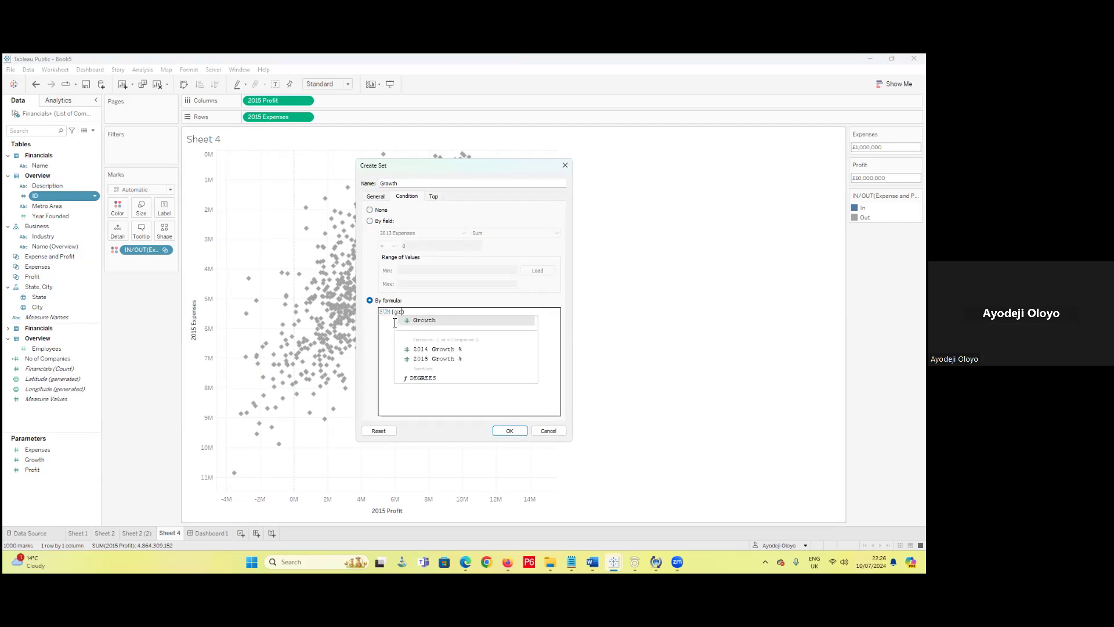
pyautogui.doubleClick(435, 359)
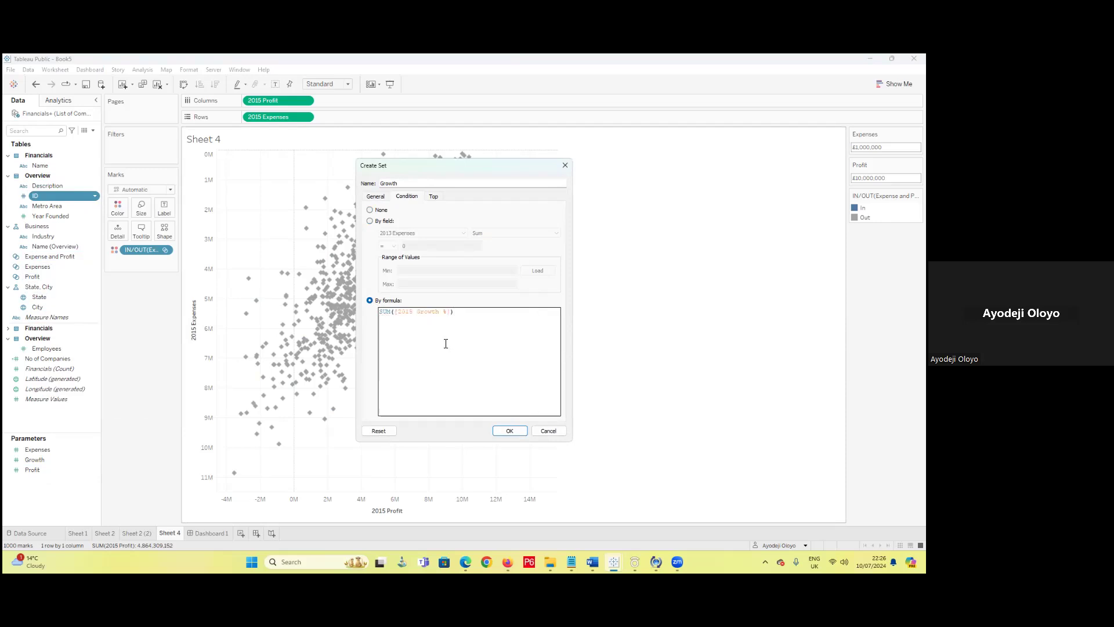
pyautogui.write('>')
pyautogui.press('BackSpace')
pyautogui.write('>')
pyautogui.write('gr')
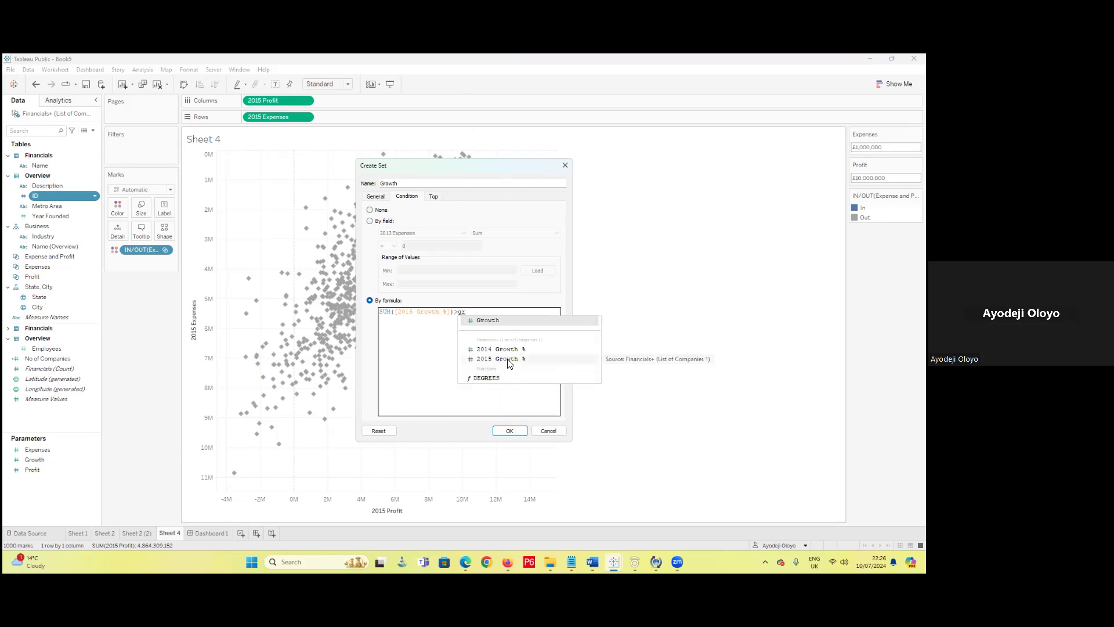
pyautogui.click(500, 319)
pyautogui.click(510, 431)
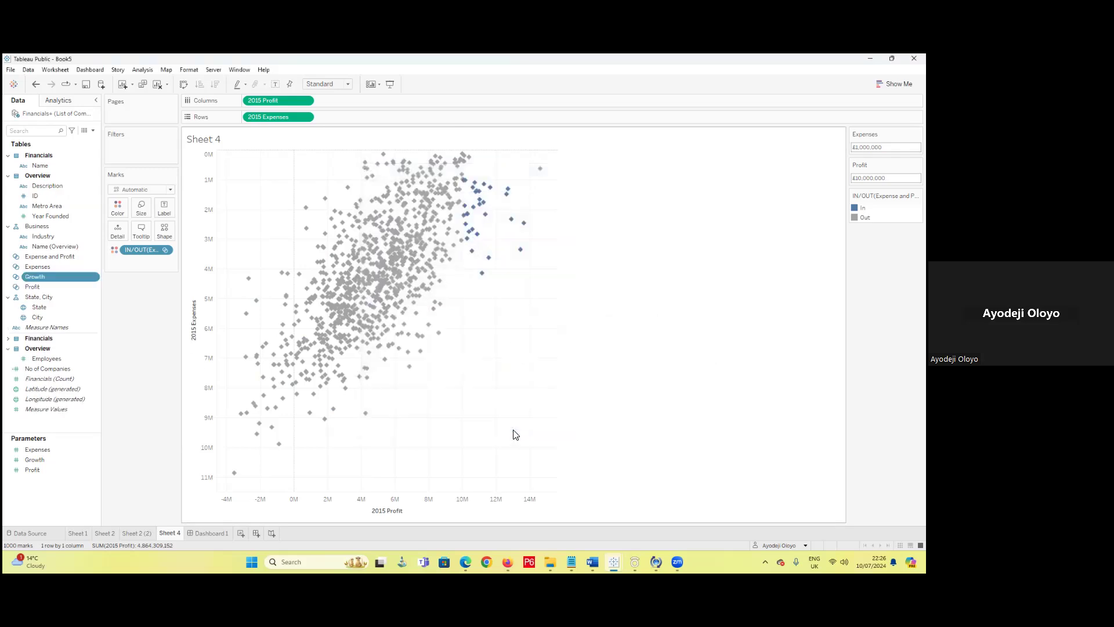
# - Show the Growth parameter's control on the sheet and enter 2 as its value
pyautogui.rightClick(47, 461)
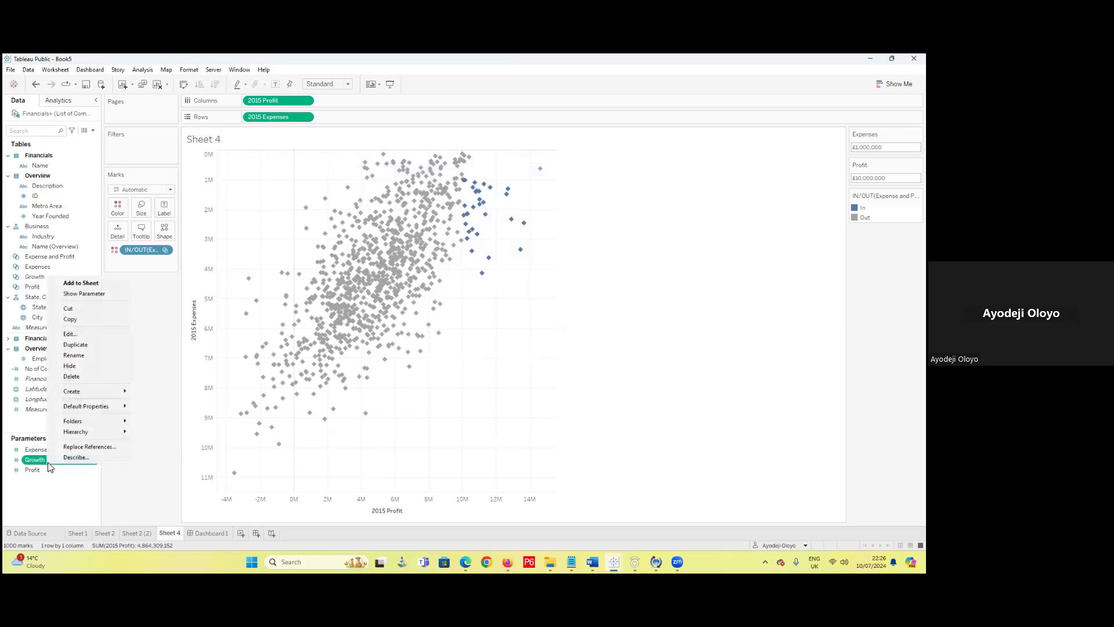
pyautogui.click(86, 293)
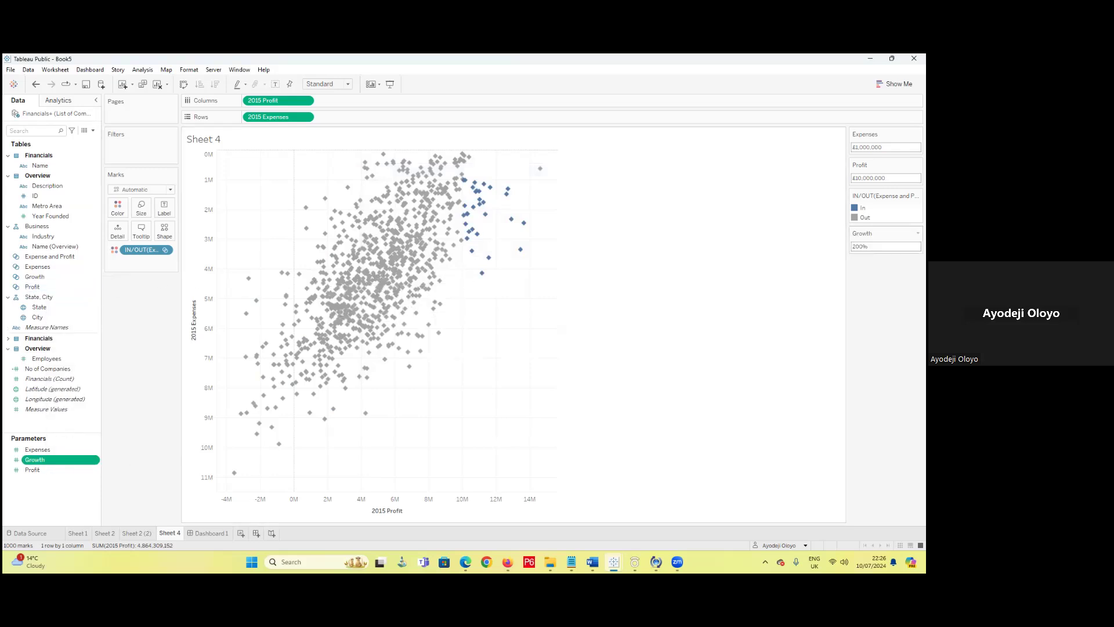
pyautogui.write('2')
pyautogui.press('Return')
pyautogui.write('2')
pyautogui.press('Return')
# - Edit the Growth parameter to remove its step size, keeping the percentage display format
pyautogui.rightClick(60, 458)
pyautogui.click(106, 328)
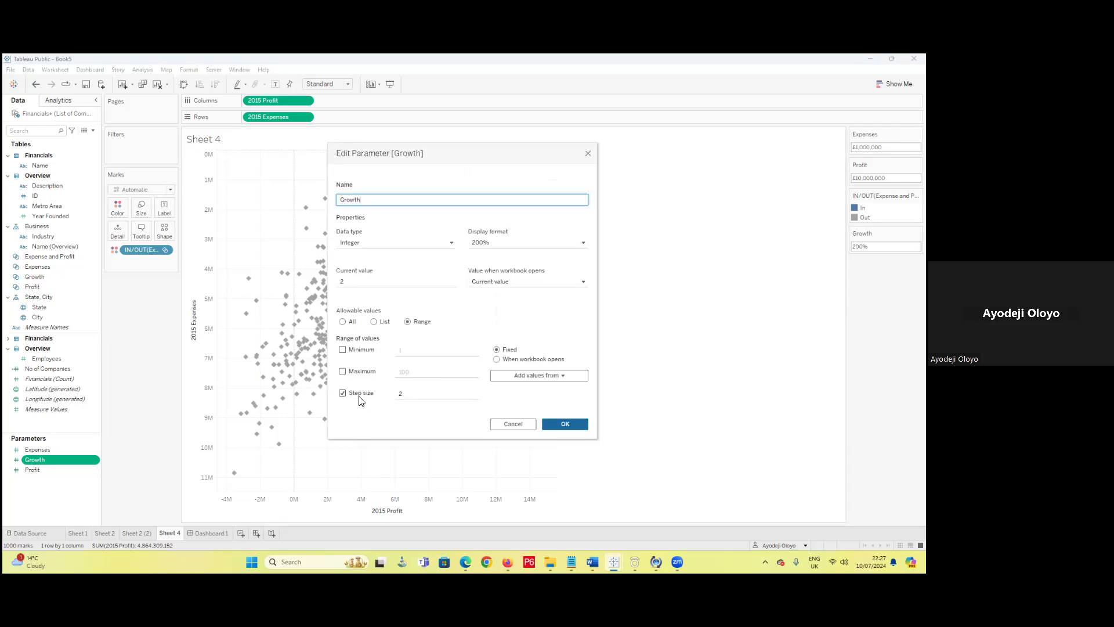
pyautogui.click(342, 394)
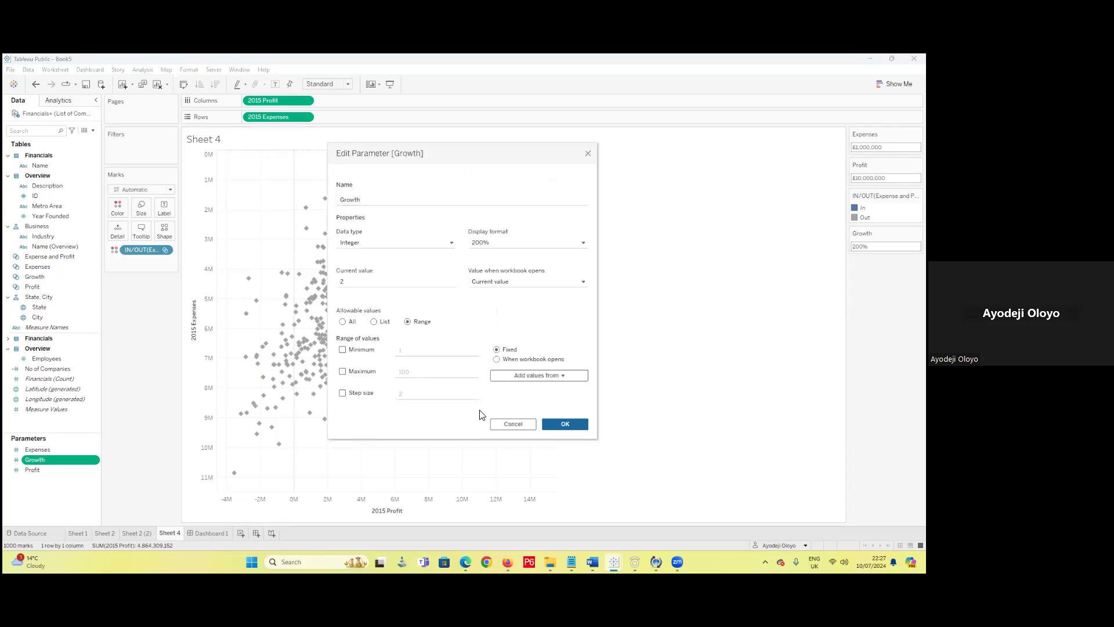
pyautogui.click(529, 243)
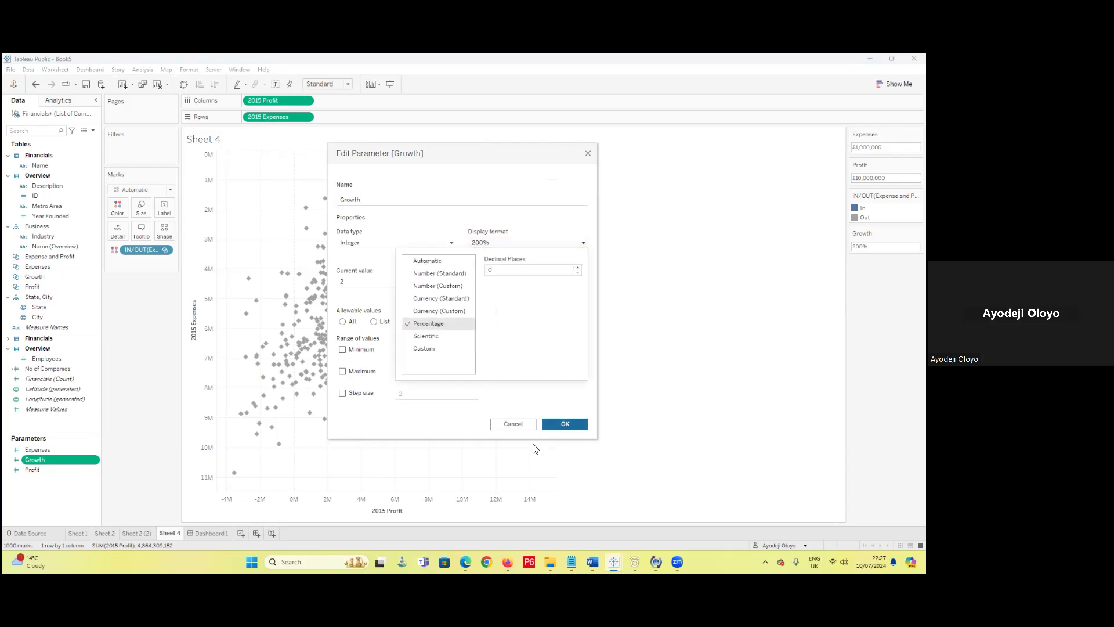
pyautogui.click(564, 425)
pyautogui.click(566, 424)
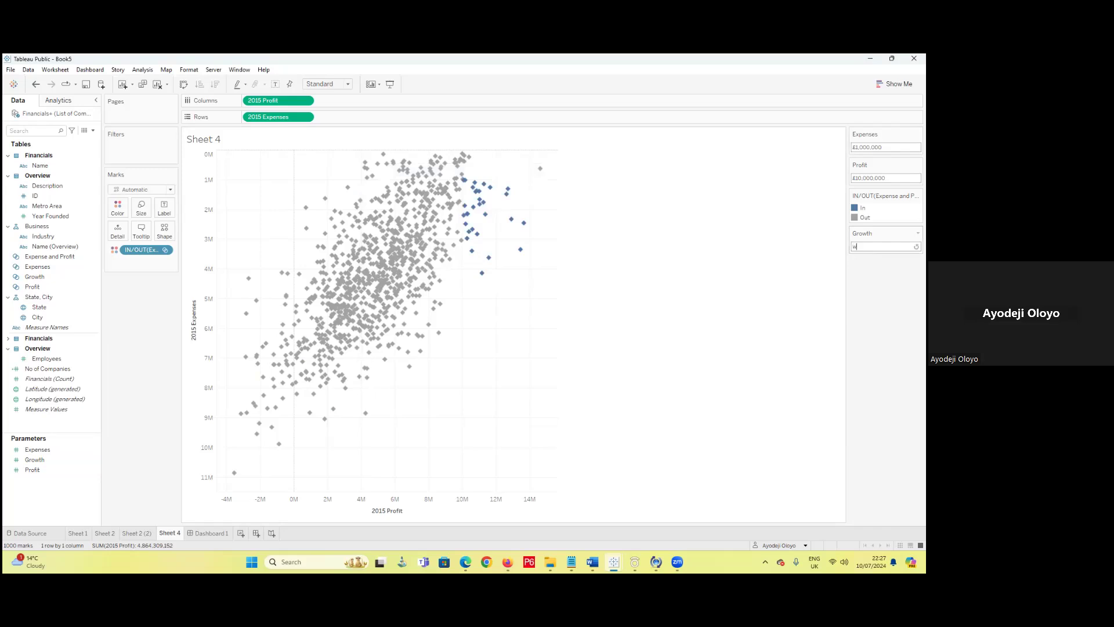
# - Try the Growth parameter at 2 and at 21
pyautogui.click(885, 247)
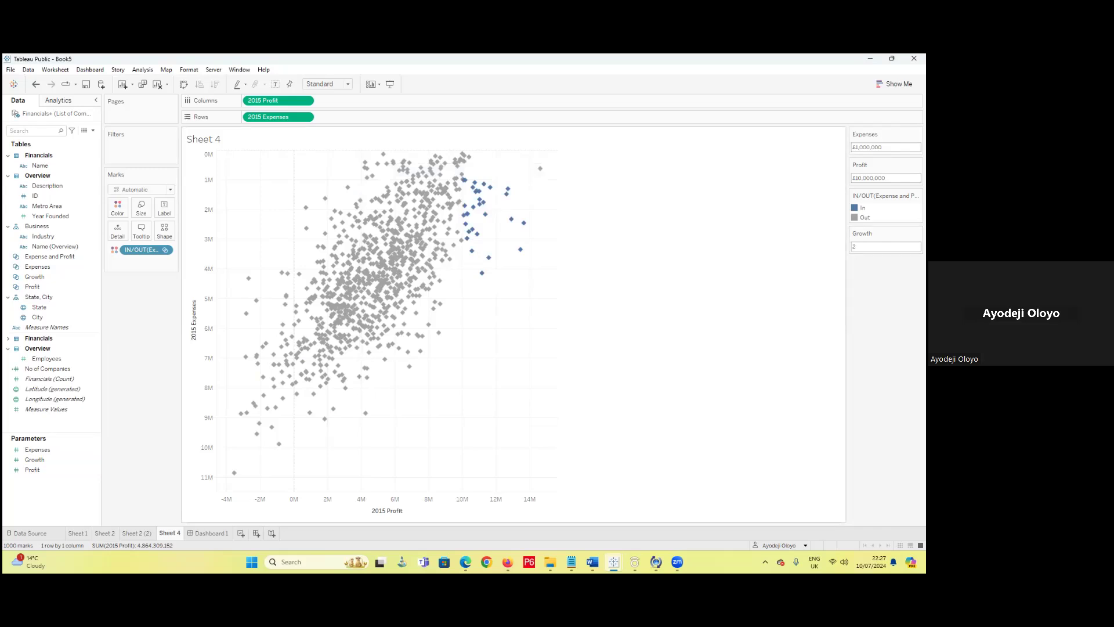
pyautogui.press('Return')
pyautogui.click(860, 247)
pyautogui.write('2')
pyautogui.press('Return')
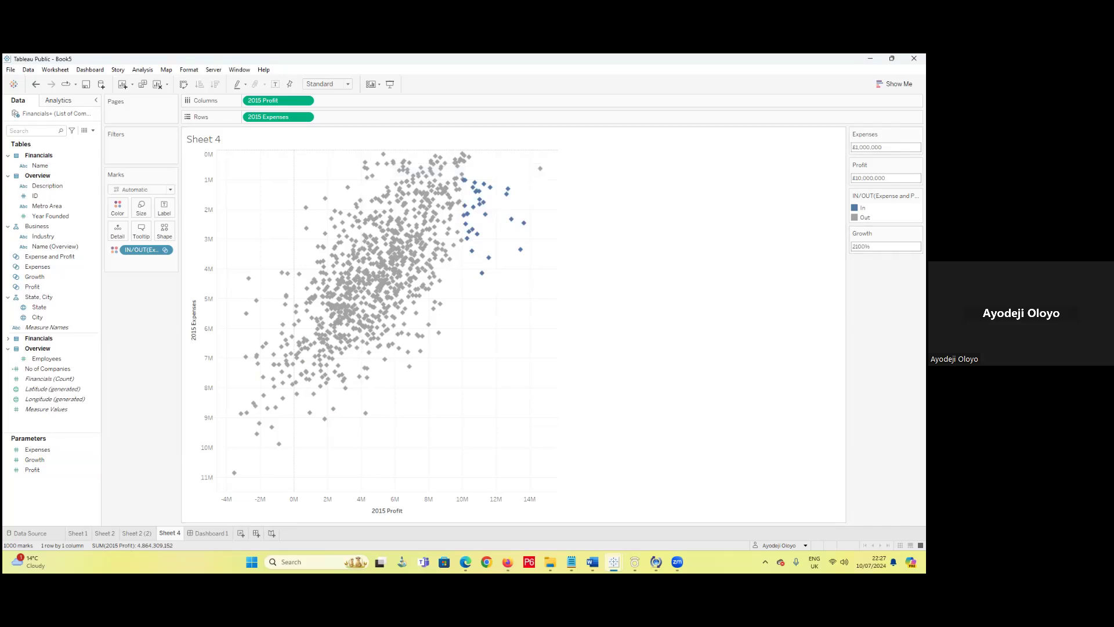
# - Change the Growth parameter's display format to Automatic
pyautogui.click(33, 459)
pyautogui.rightClick(29, 460)
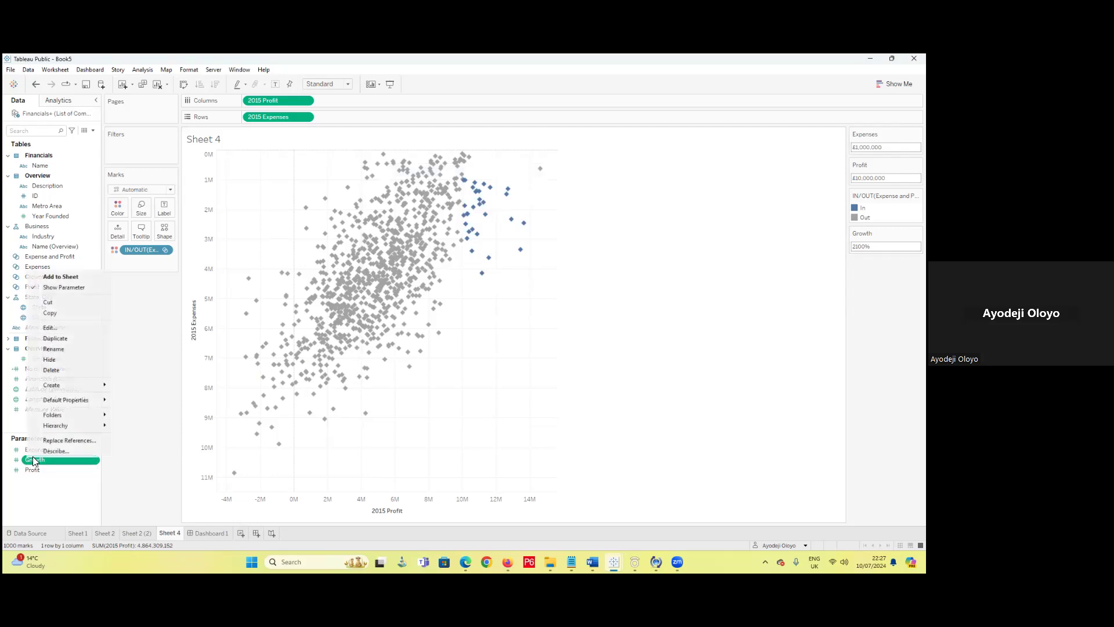
pyautogui.click(147, 326)
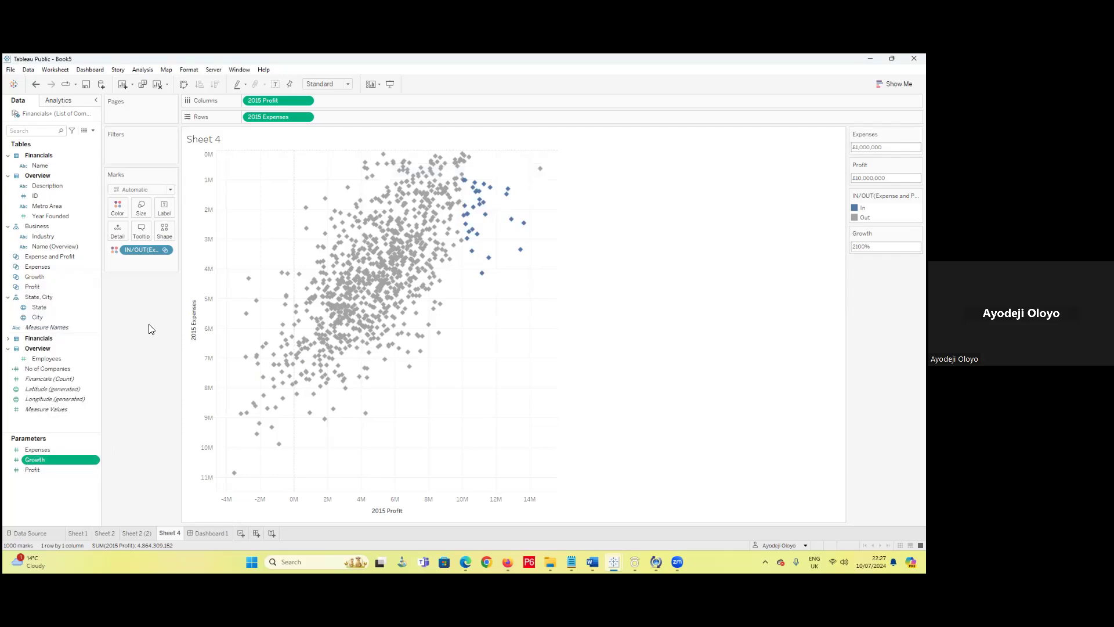
pyautogui.click(495, 242)
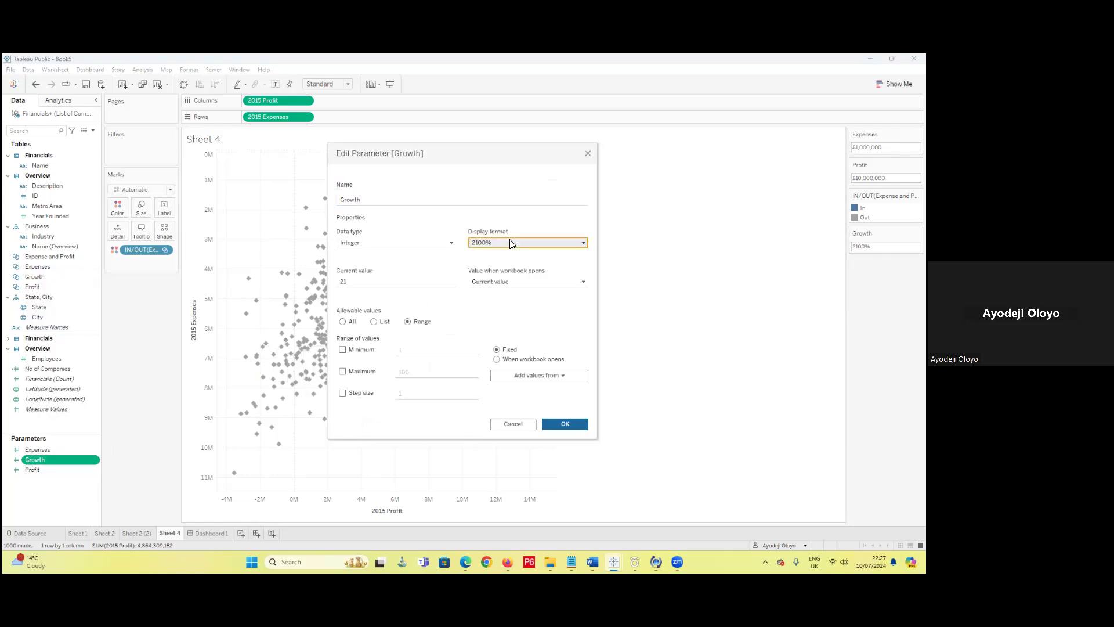
pyautogui.click(427, 260)
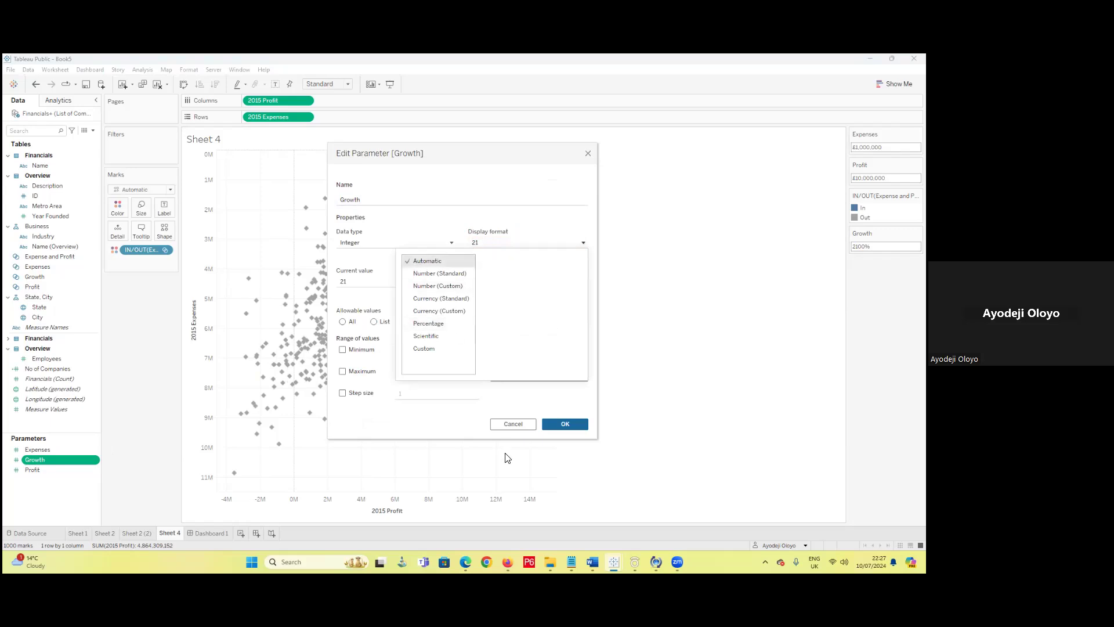
pyautogui.click(553, 430)
# - Set the Growth parameter's value to 1
pyautogui.click(857, 246)
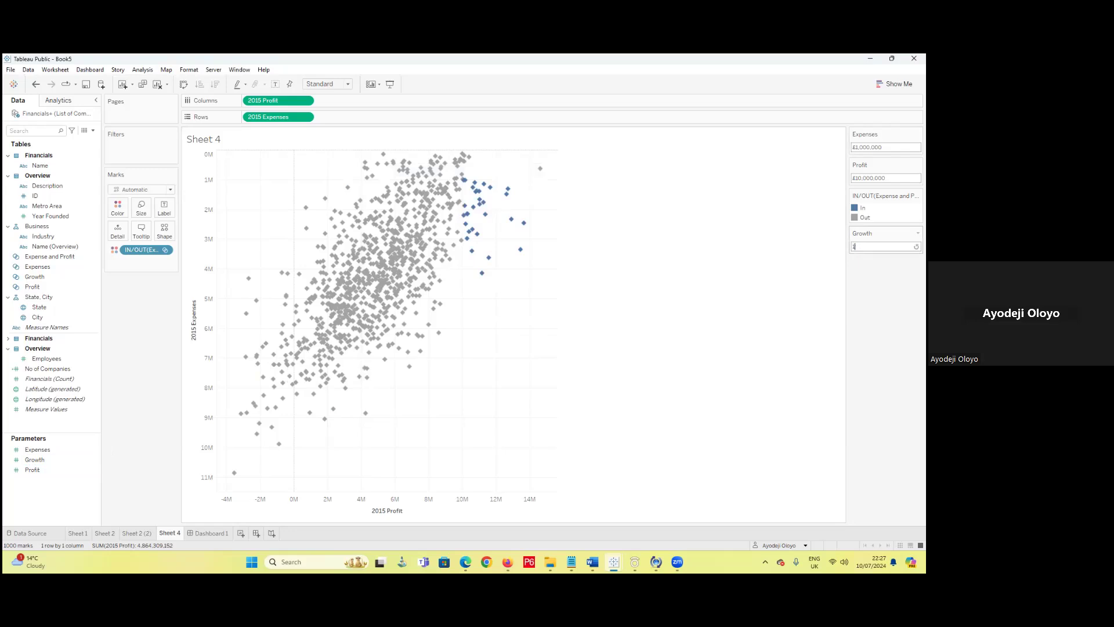
pyautogui.write('1')
pyautogui.press('Return')
# - Colour the scatter plot marks by the Growth set in place of the combined Expense and Profit set
pyautogui.click(39, 286)
pyautogui.click(47, 274)
pyautogui.moveTo(49, 274); pyautogui.dragTo(128, 210)
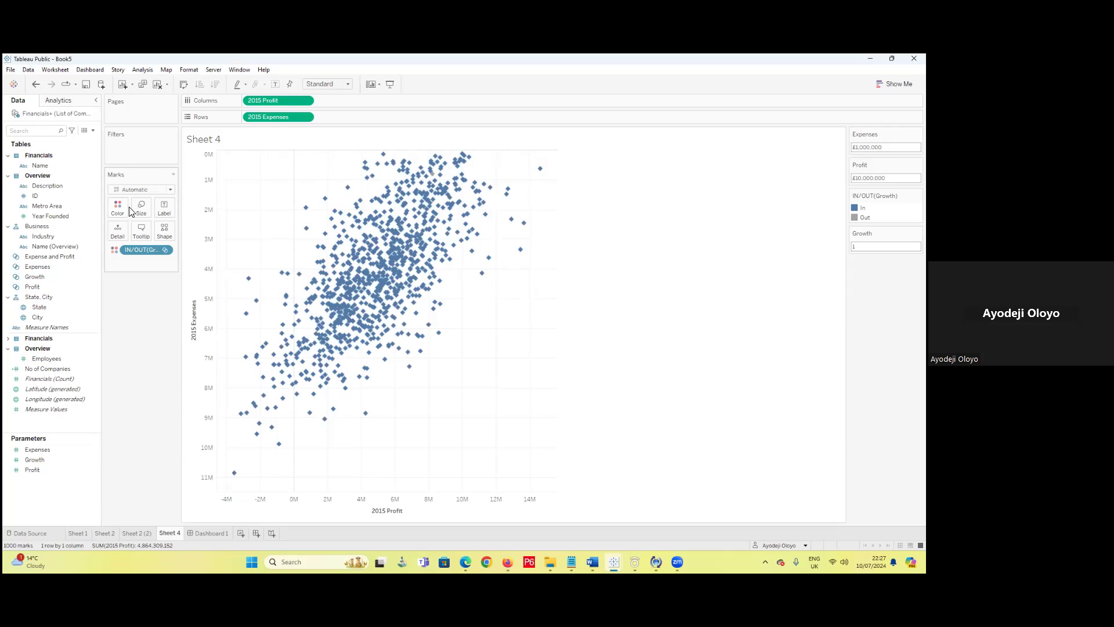
# - Colour the marks by the Expense and Profit set, shape them by the Growth set, and set the Growth parameter to 3
pyautogui.click(31, 277)
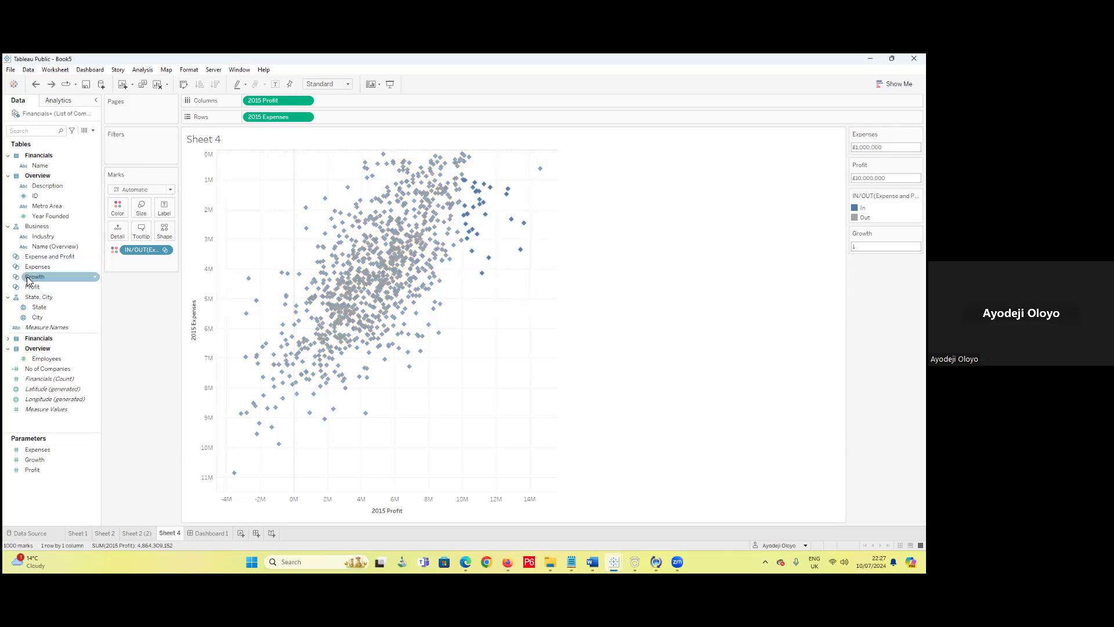
pyautogui.moveTo(43, 272); pyautogui.dragTo(158, 234)
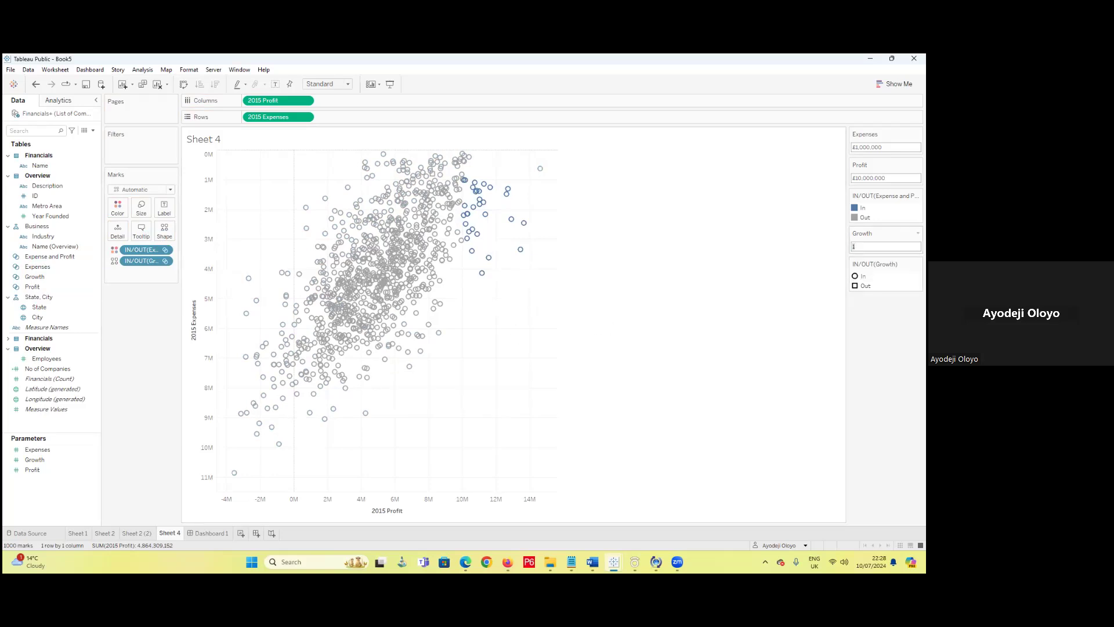
pyautogui.press('Return')
# - Edit the Growth set's mark shapes, giving the In members the solid circle from the Filled palette
pyautogui.click(910, 264)
pyautogui.click(918, 264)
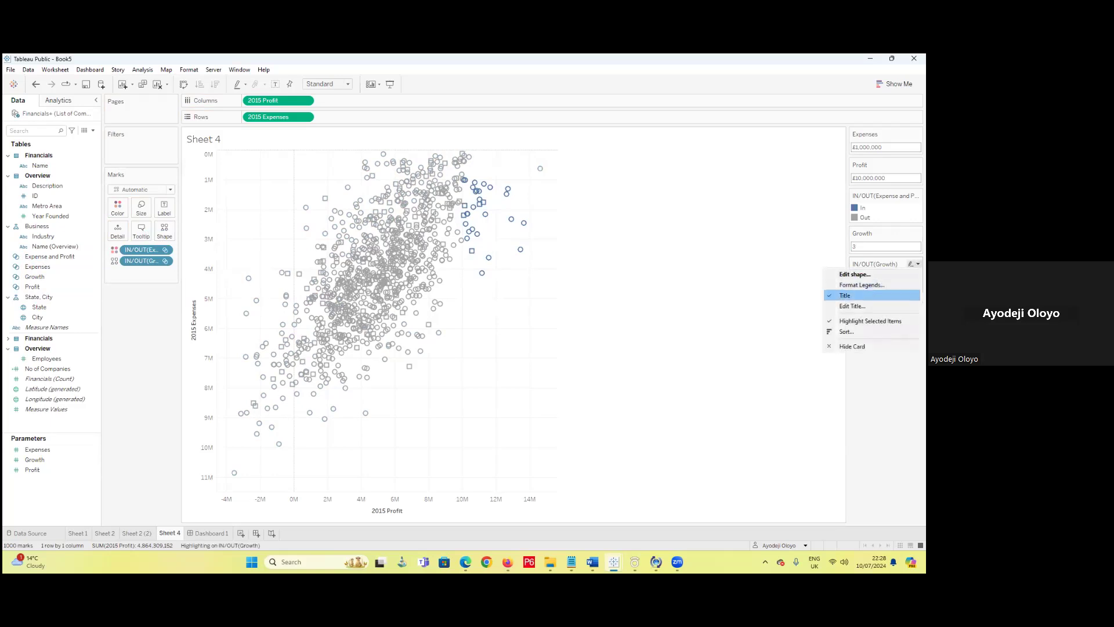
pyautogui.click(854, 274)
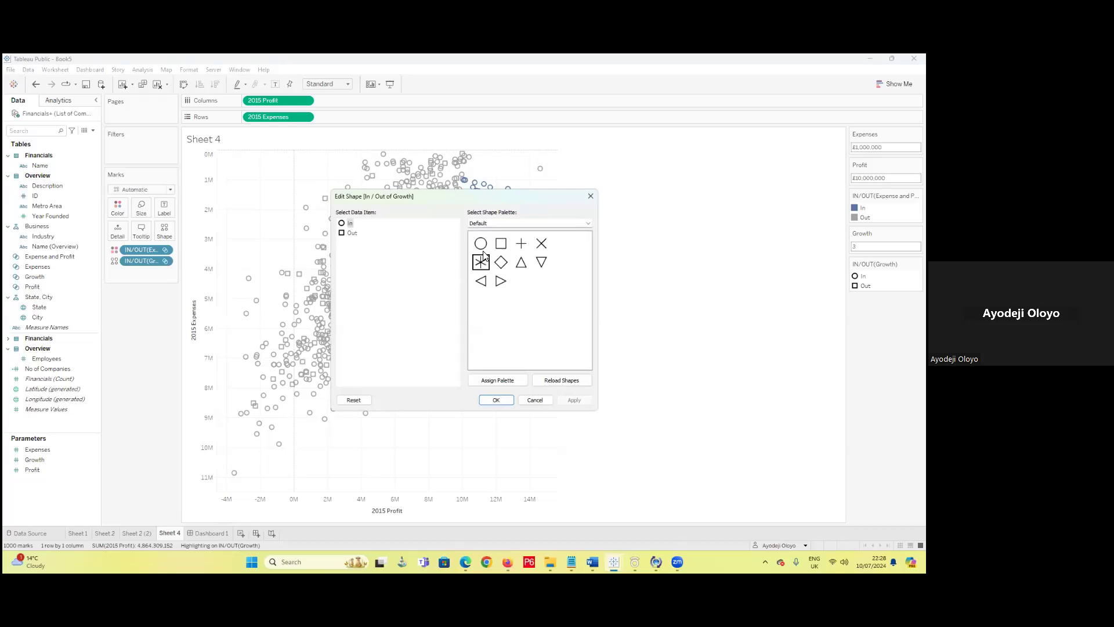
pyautogui.click(588, 223)
pyautogui.click(467, 238)
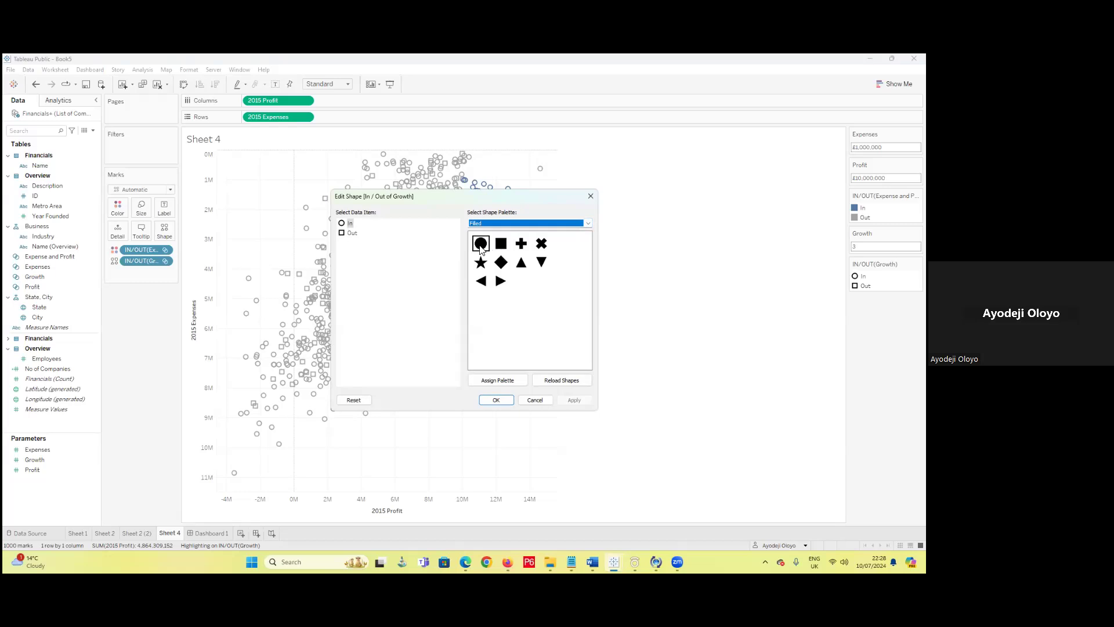
pyautogui.click(485, 250)
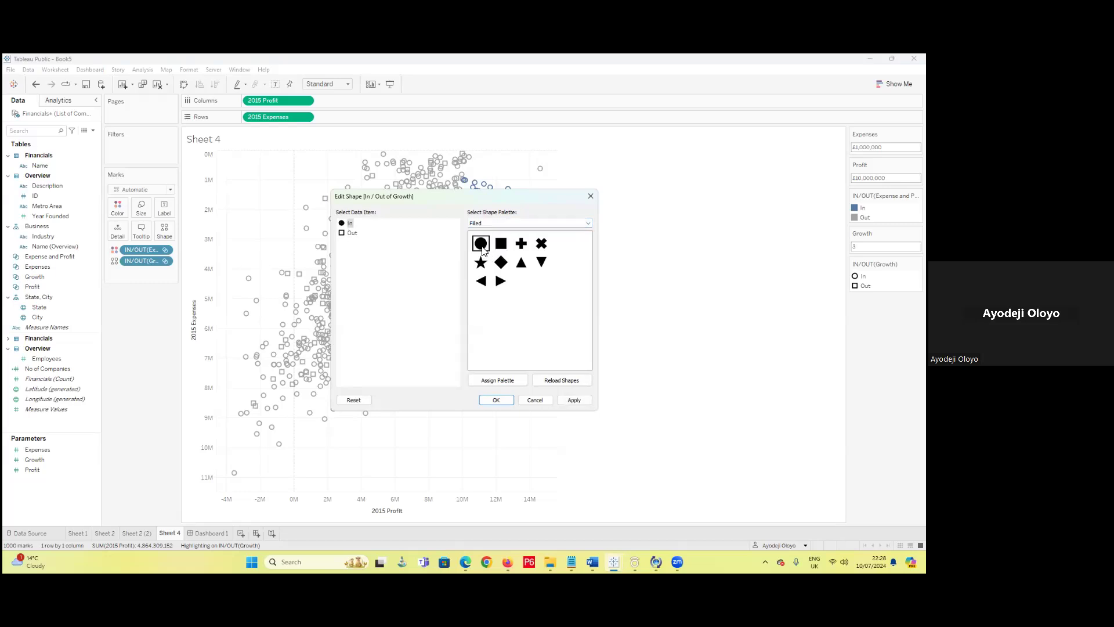
pyautogui.click(343, 233)
pyautogui.click(574, 400)
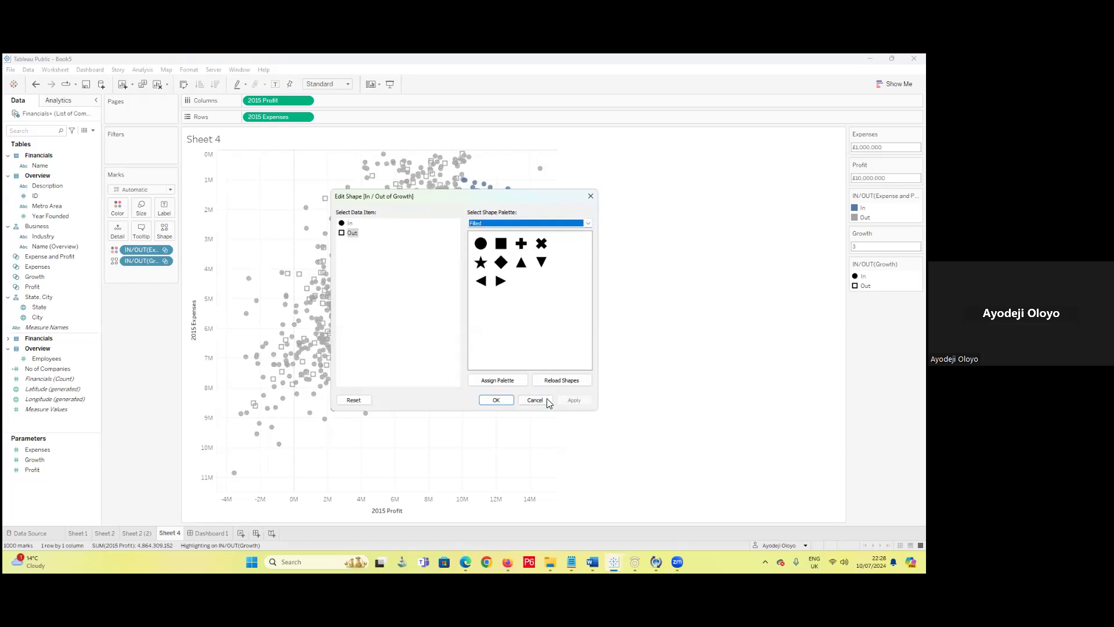
pyautogui.click(494, 399)
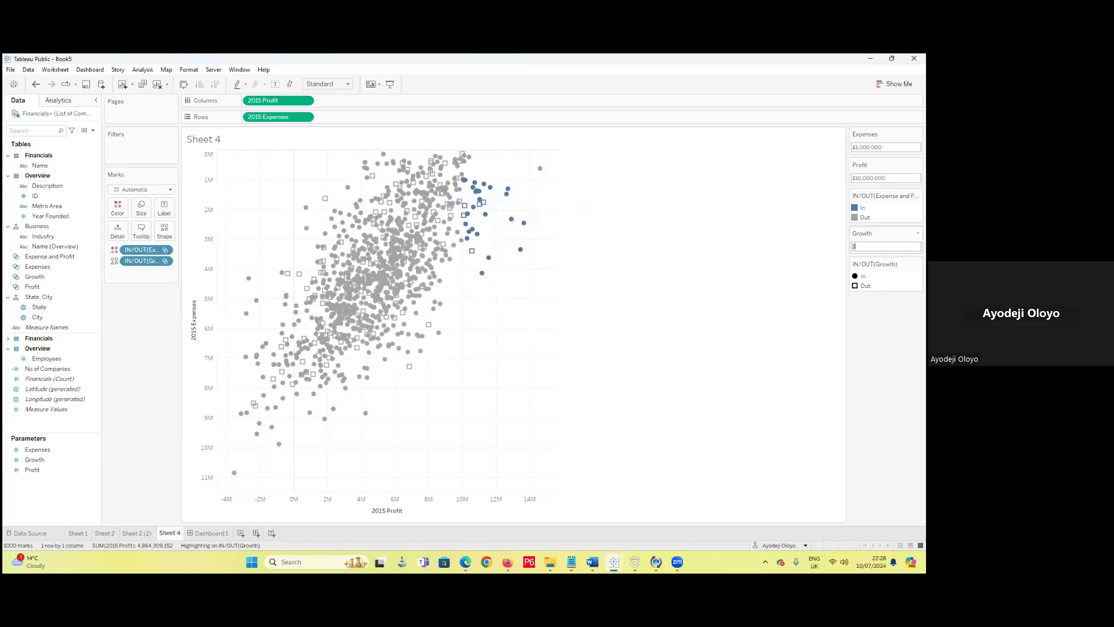
# - Set the Growth parameter's value to 5
pyautogui.write('5')
pyautogui.press('Return')
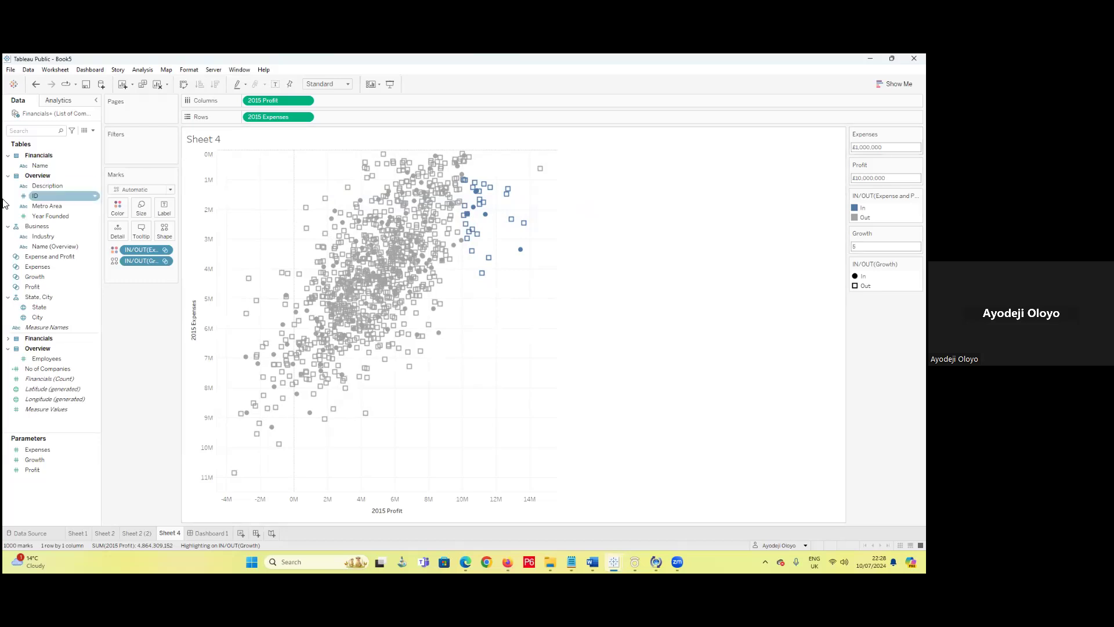
# - Change the Expenses set's condition formula to SUM([2015 Expenses])<[Parameters].[Expenses]
pyautogui.rightClick(52, 266)
pyautogui.click(87, 334)
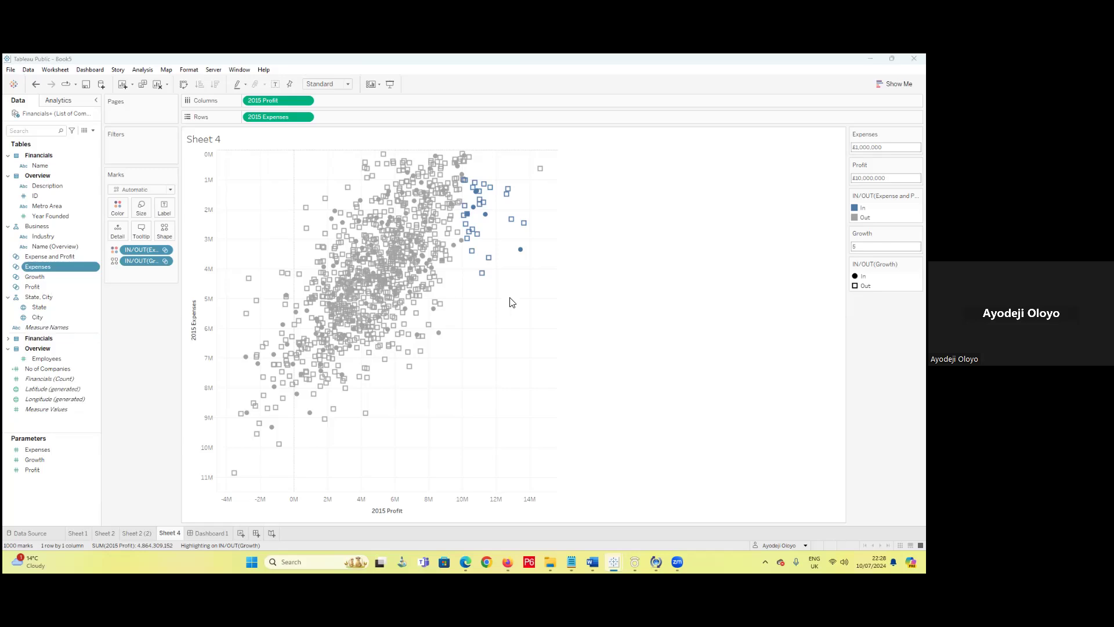
pyautogui.click(459, 314)
pyautogui.press('BackSpace')
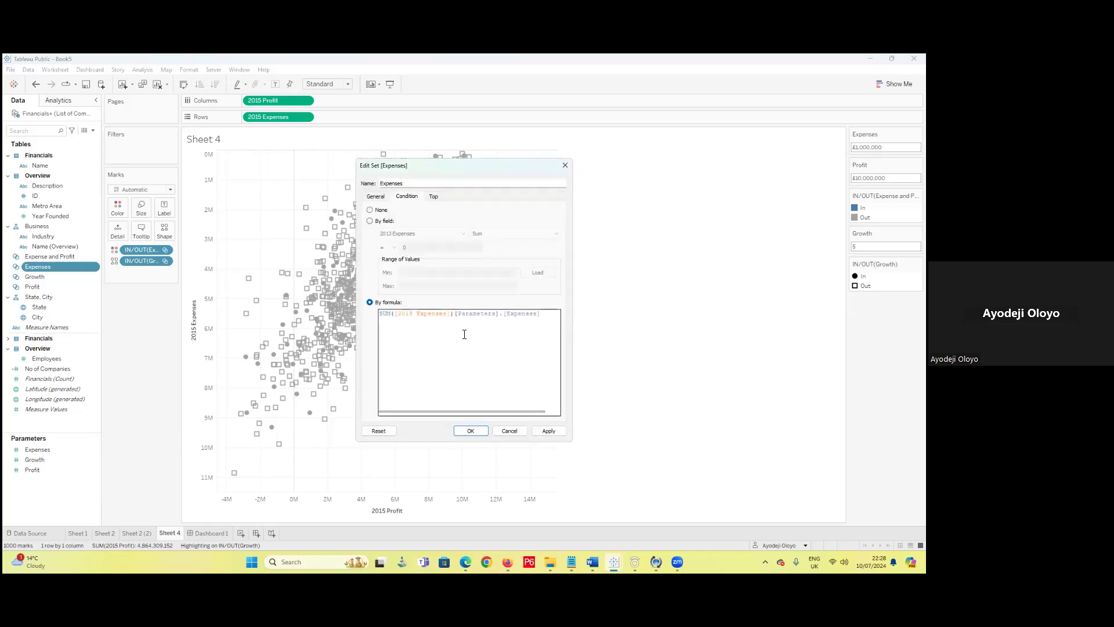
pyautogui.write(',')
pyautogui.press('BackSpace')
pyautogui.write('<')
pyautogui.click(469, 430)
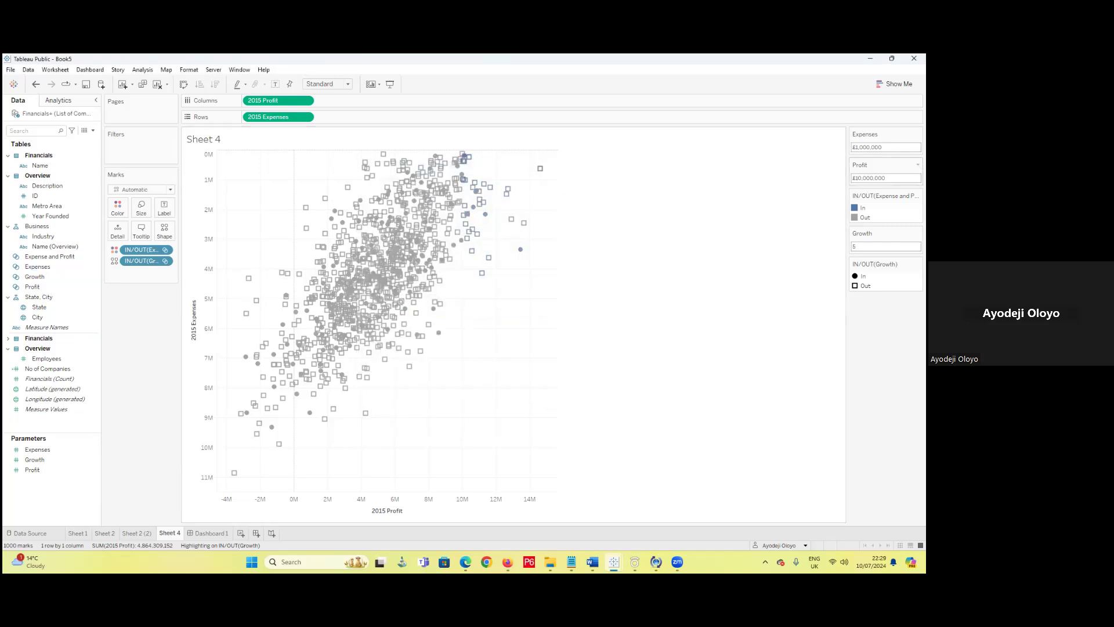
# - Set the Expenses parameter's value to £4,500,000
pyautogui.click(858, 147)
pyautogui.write('5')
pyautogui.click(859, 148)
pyautogui.moveTo(860, 148); pyautogui.dragTo(852, 148)
pyautogui.press('Return')
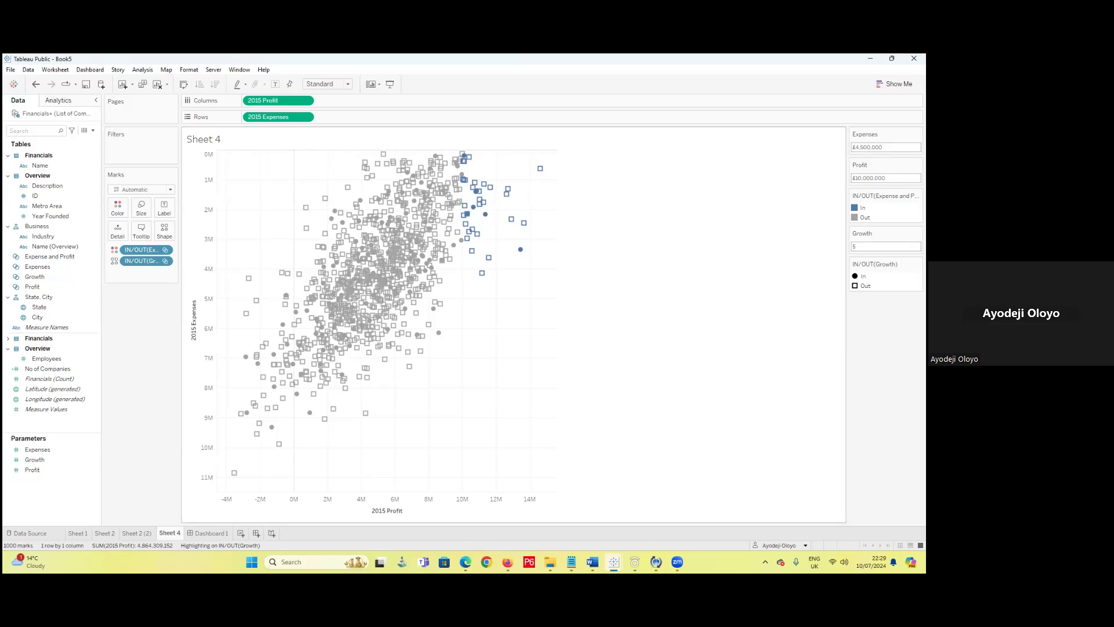
# - Examine the set membership, 2015 expenses and 2015 profit details of individual marks in the scatter plot
pyautogui.moveTo(473, 164)
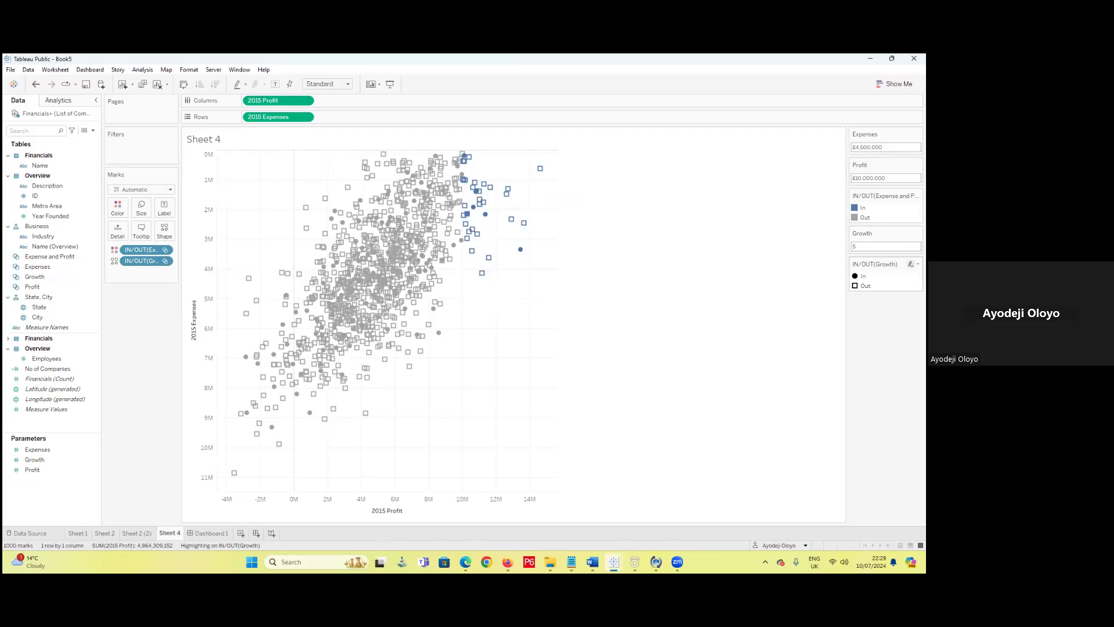
pyautogui.moveTo(488, 221)
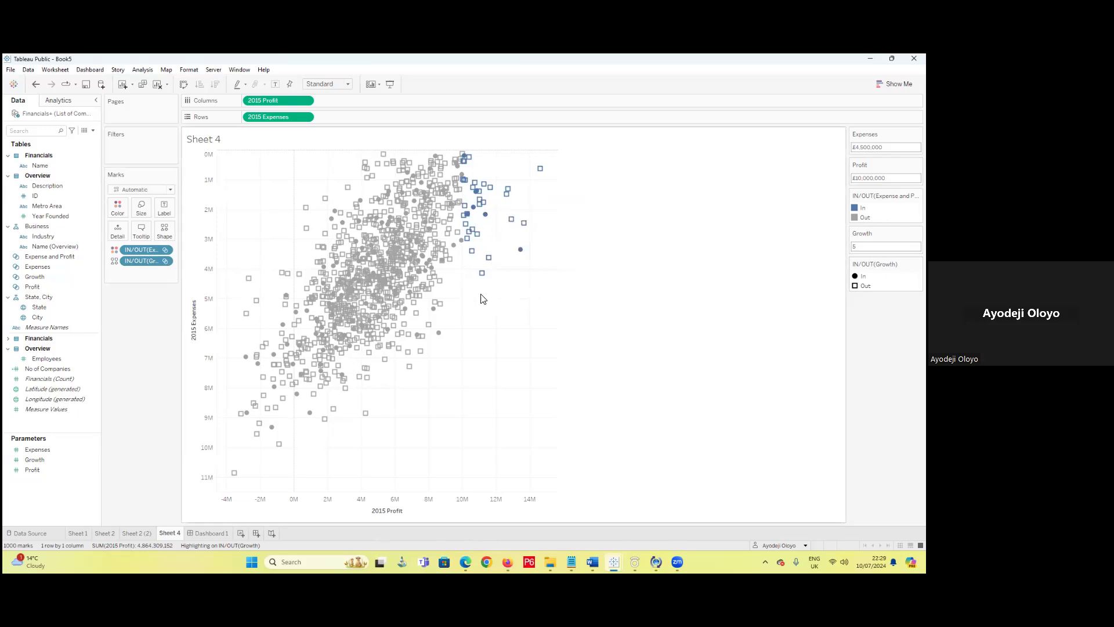
pyautogui.moveTo(473, 256)
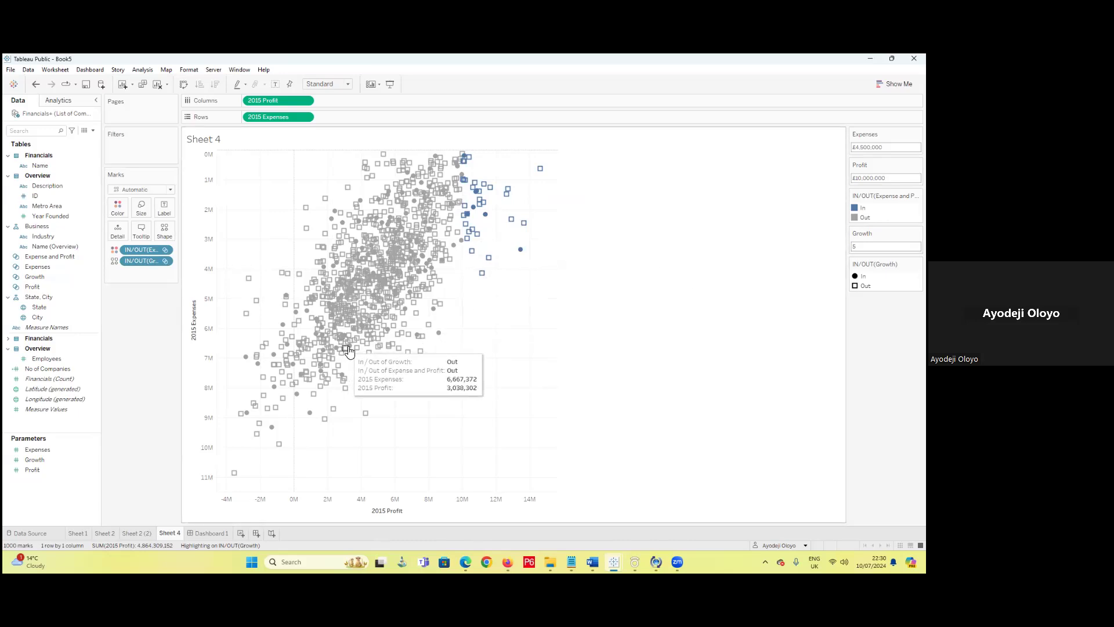
pyautogui.moveTo(336, 353)
pyautogui.moveTo(285, 350)
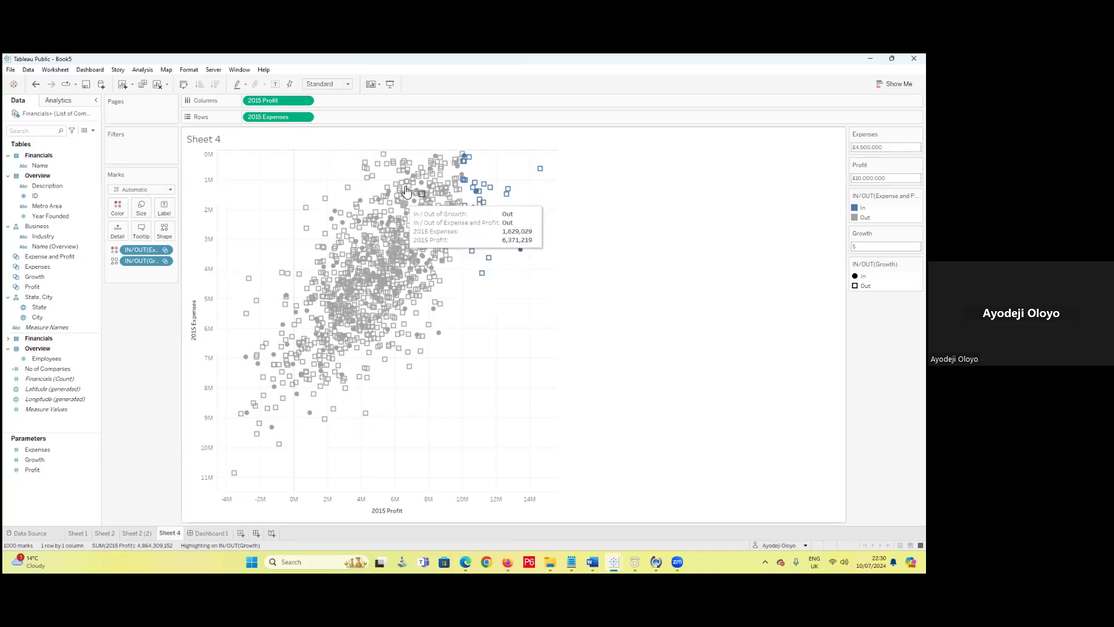
pyautogui.moveTo(476, 197)
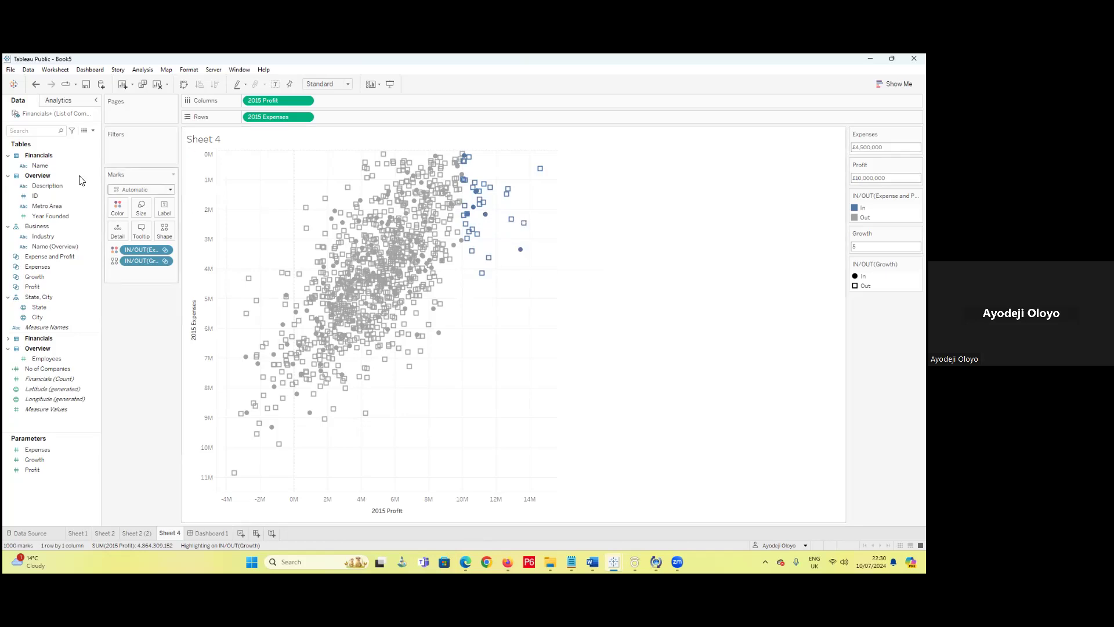
# - Add a reference line for the entire table on the 2015 Profit axis, using the Profit parameter as its value
pyautogui.click(81, 102)
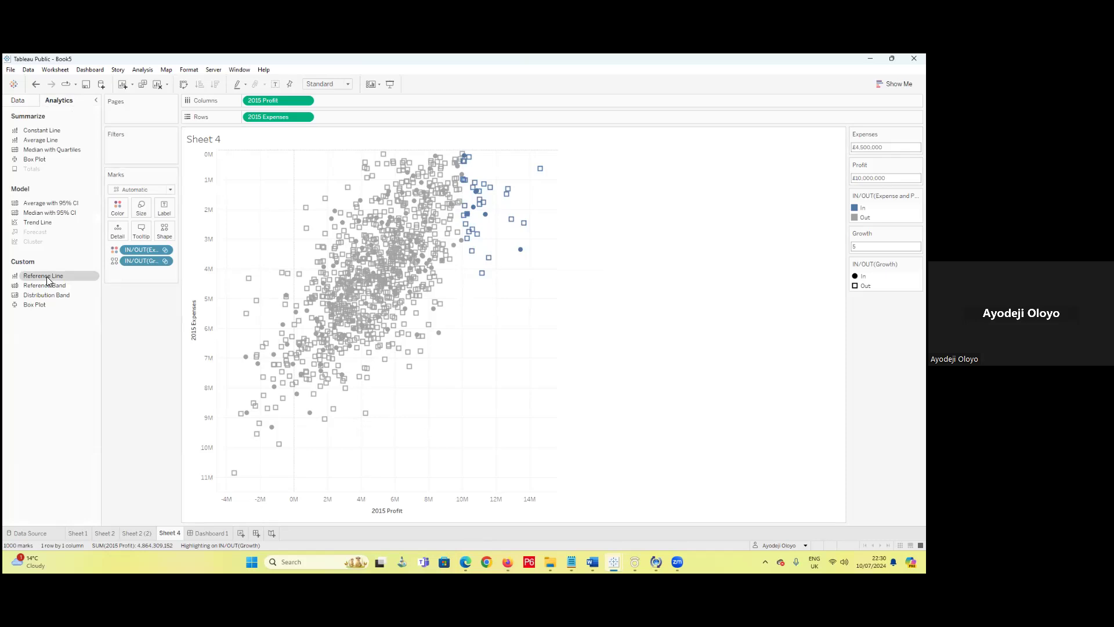
pyautogui.moveTo(49, 281); pyautogui.dragTo(283, 204)
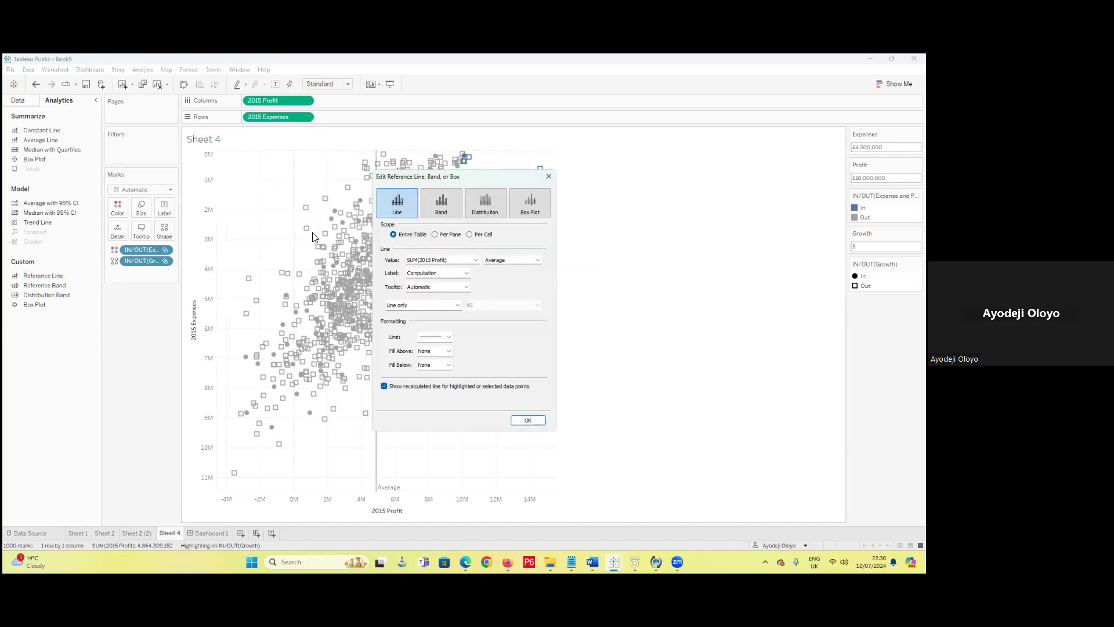
pyautogui.click(475, 260)
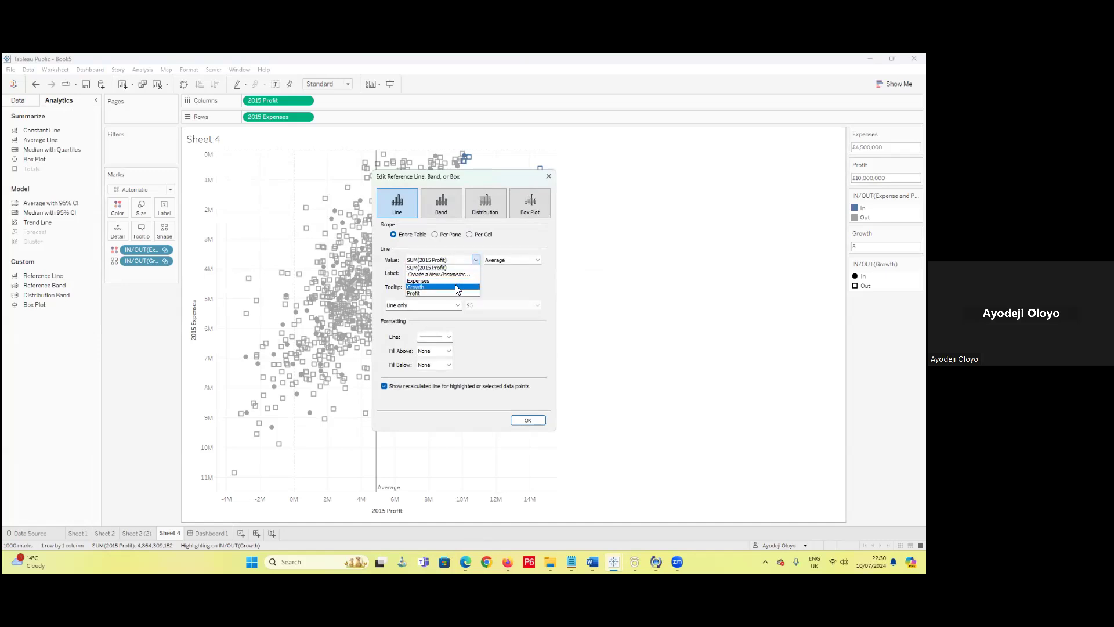
pyautogui.click(453, 292)
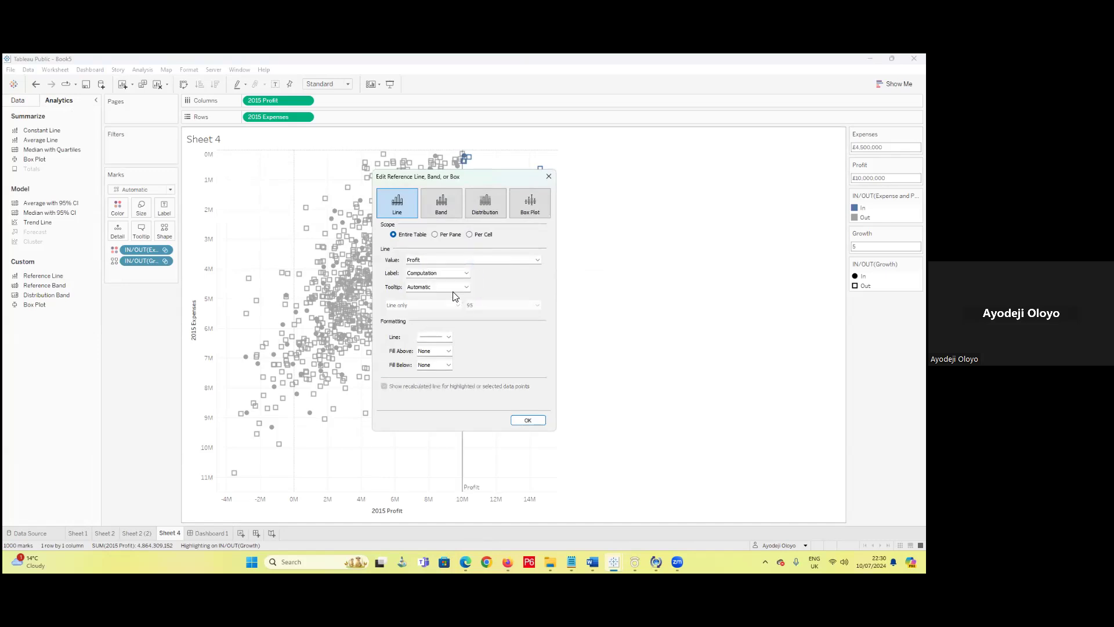
pyautogui.click(526, 418)
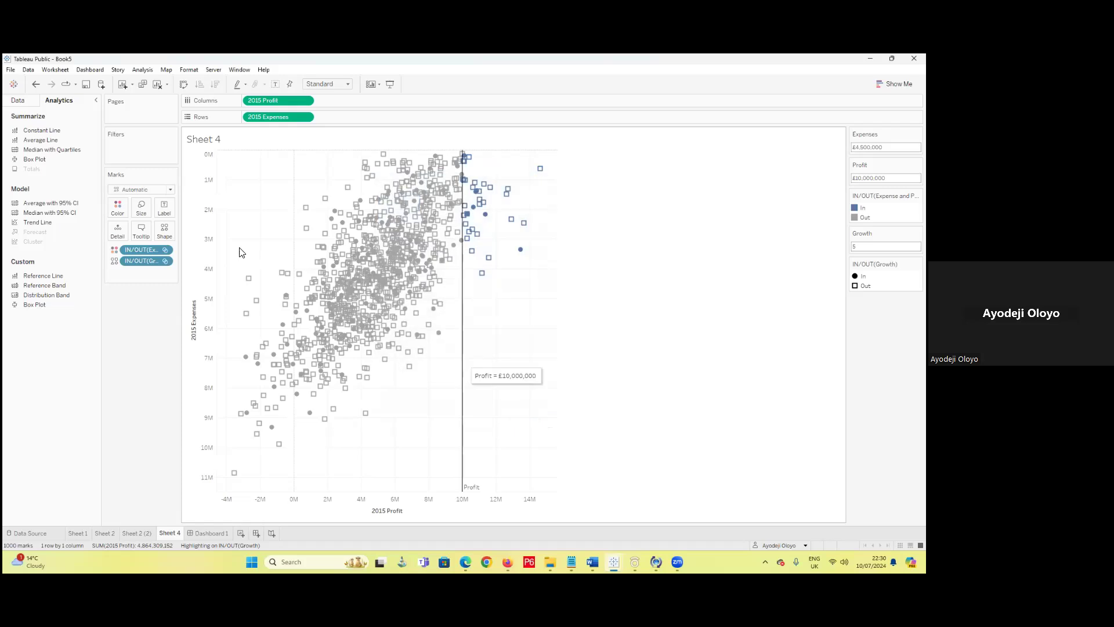
# - Add a reference line for the entire table on the 2015 Expenses axis, using the Expenses parameter as its value
pyautogui.moveTo(36, 274); pyautogui.dragTo(283, 215)
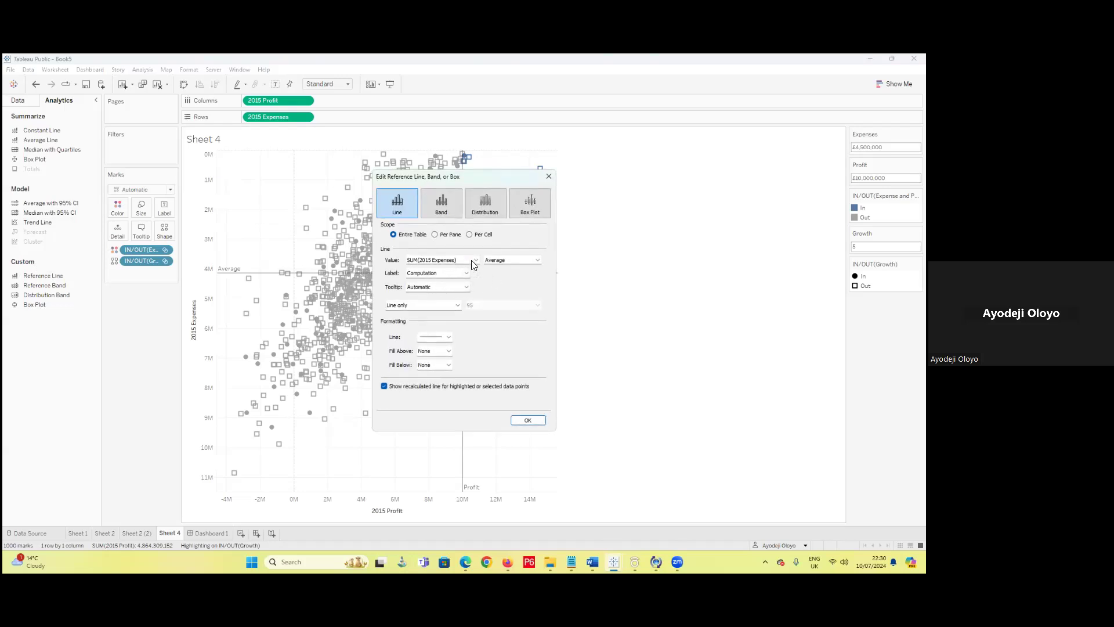
pyautogui.click(475, 260)
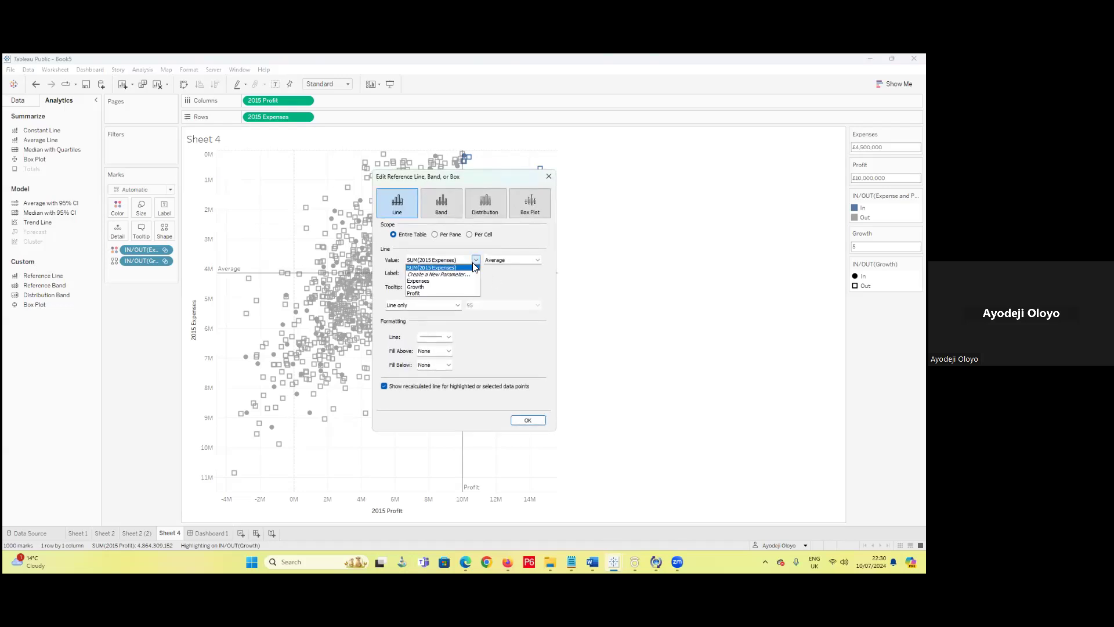
pyautogui.click(446, 281)
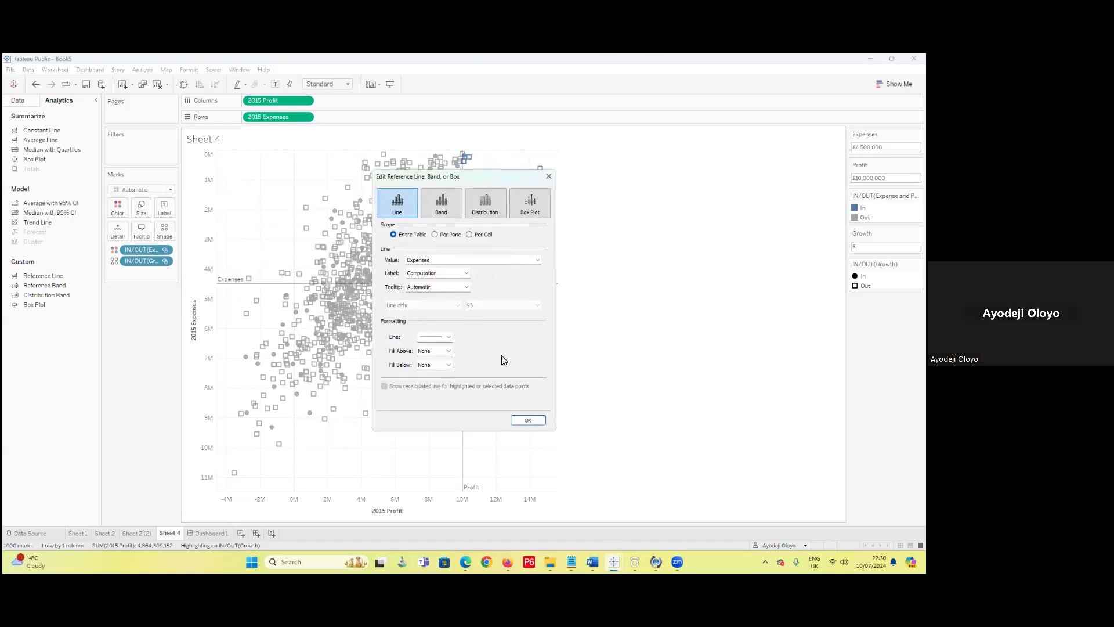
pyautogui.click(531, 421)
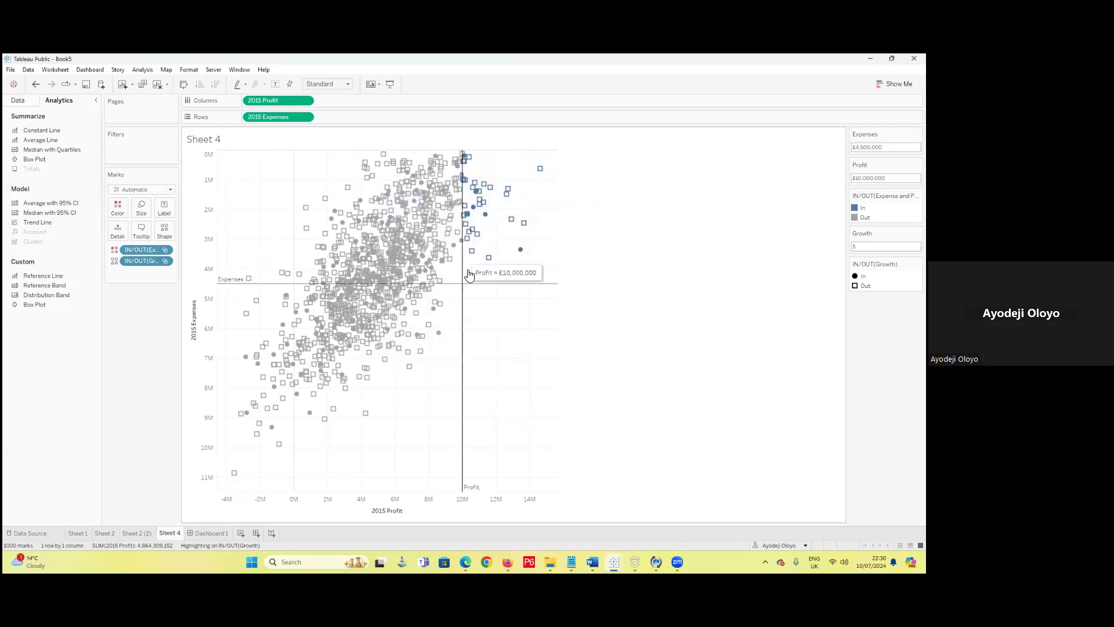
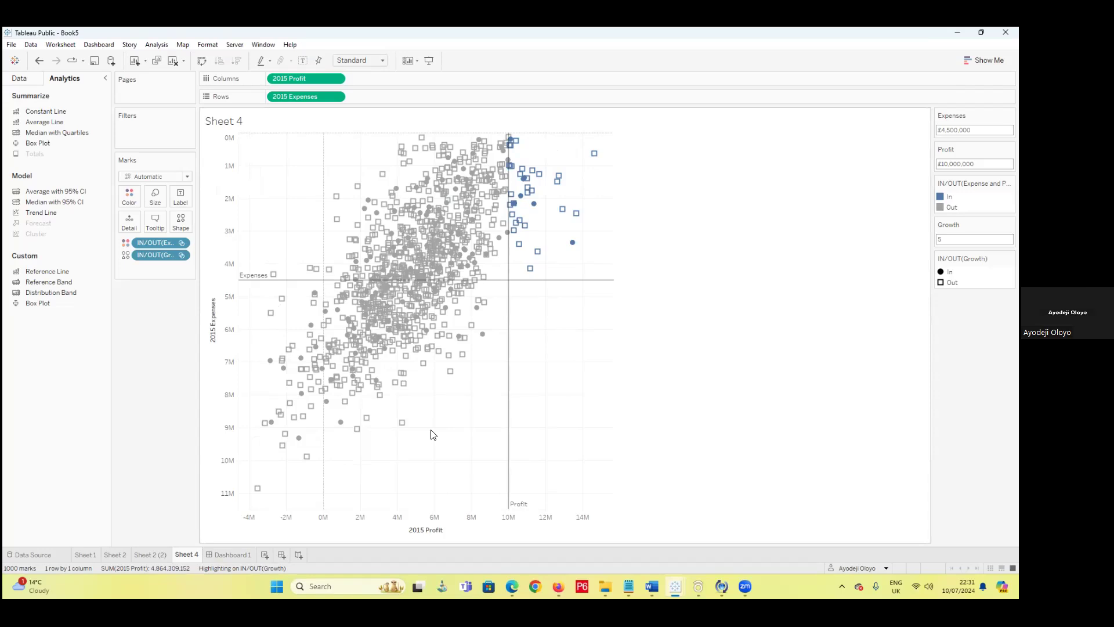
# - Review the bubble chart on Sheet 2 (2) and Dashboard 1, ending back on the Sheet 4 scatter plot
pyautogui.moveTo(436, 236)
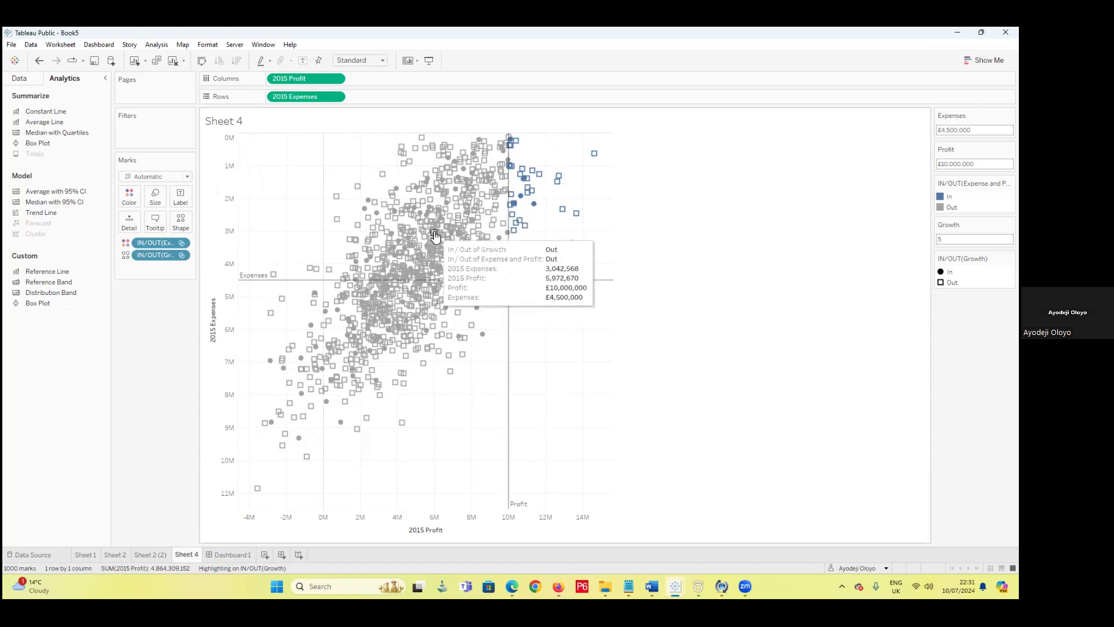
pyautogui.click(150, 555)
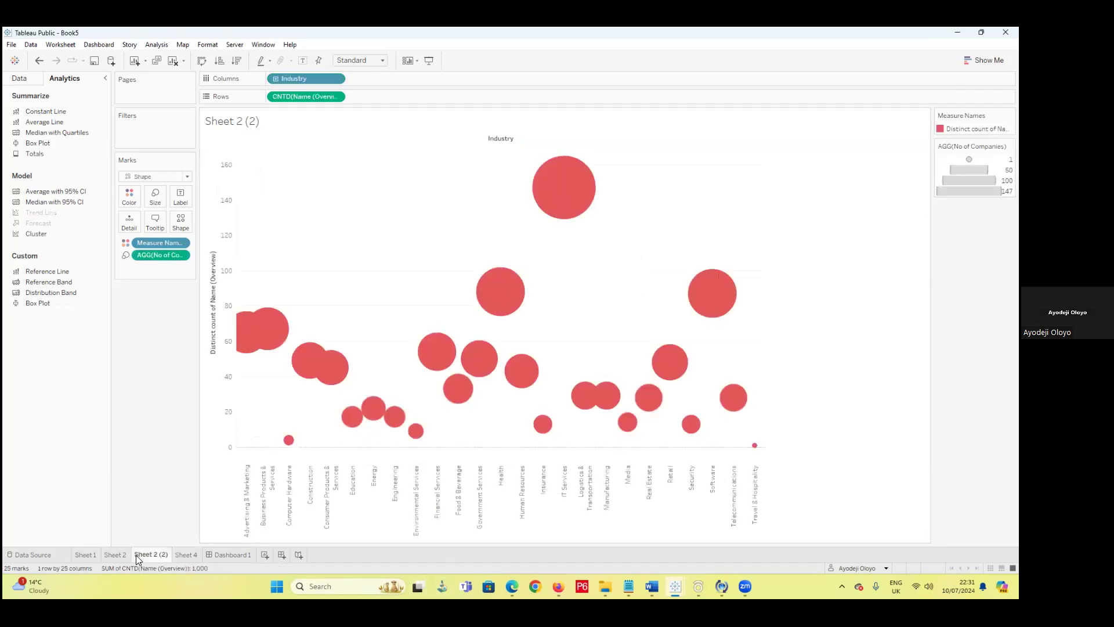
pyautogui.click(121, 554)
pyautogui.click(237, 556)
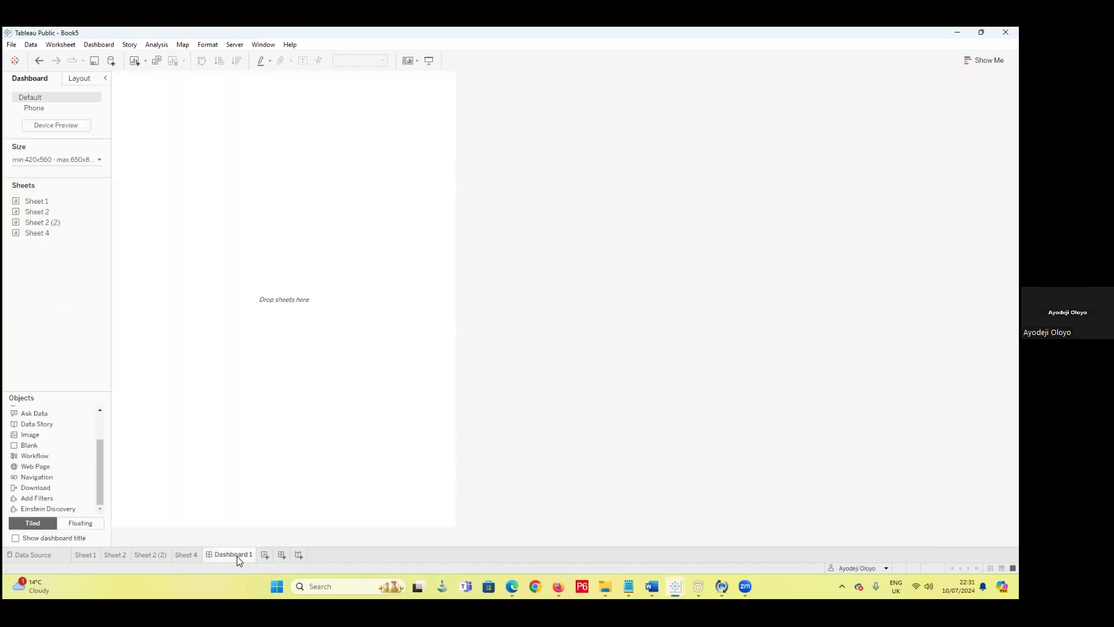
pyautogui.click(147, 555)
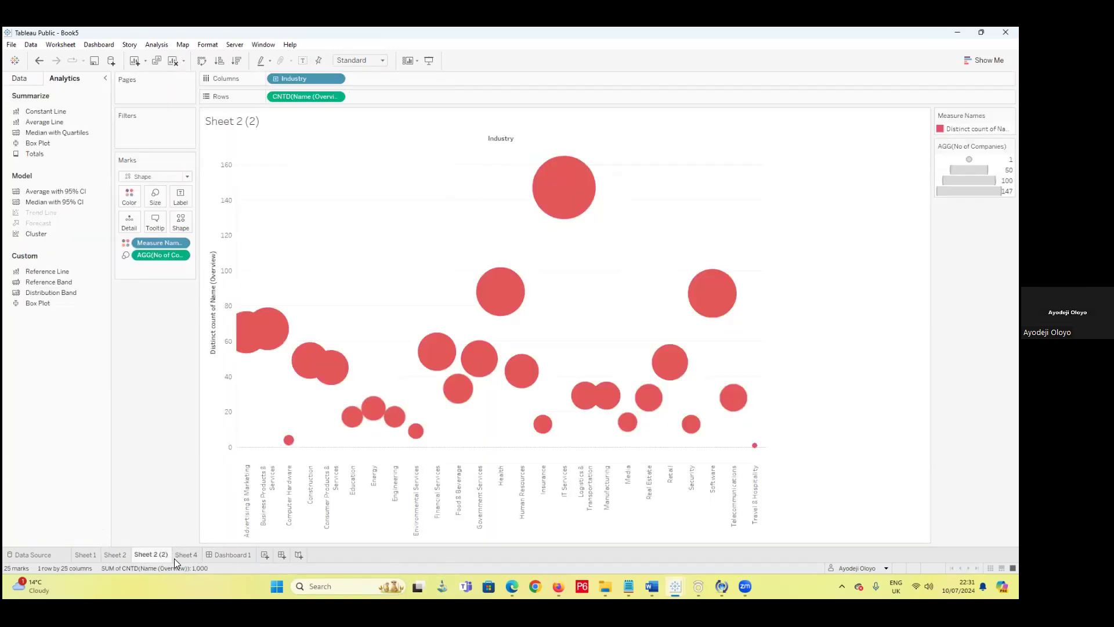
pyautogui.click(178, 556)
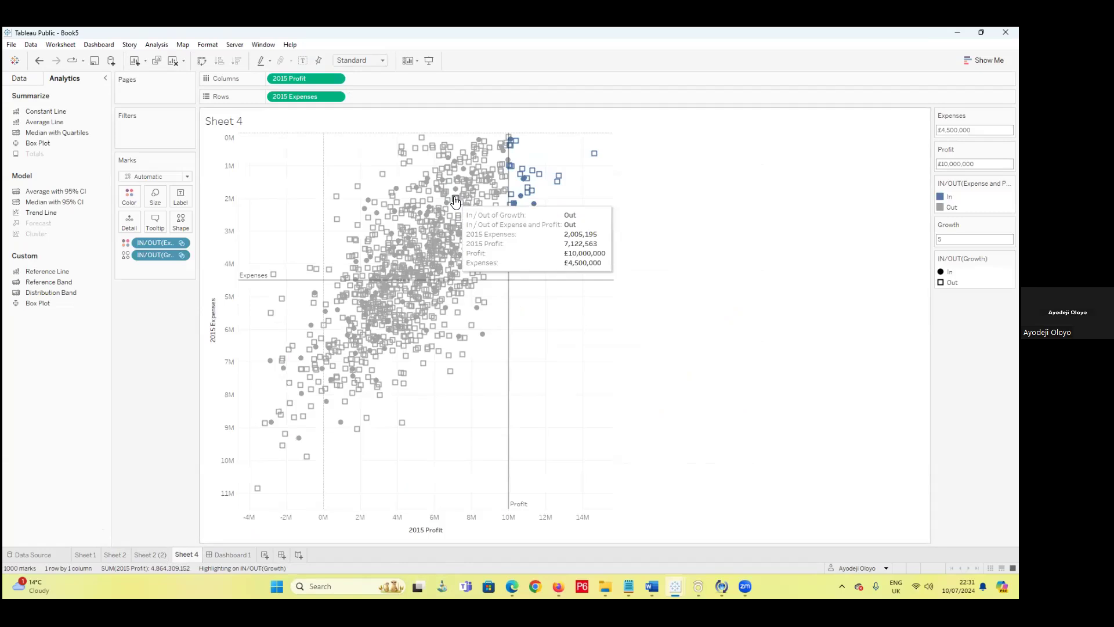
# - On Sheet 2 (2), change the mark type to Bar and remove the No of Companies field from the marks' size encoding
pyautogui.click(148, 554)
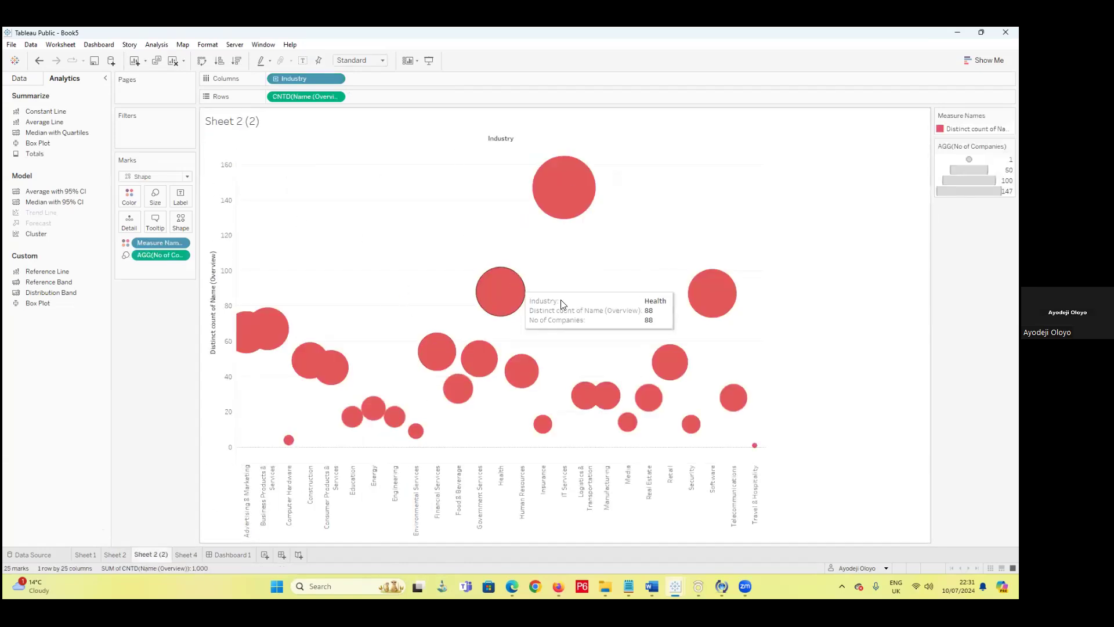
pyautogui.click(187, 177)
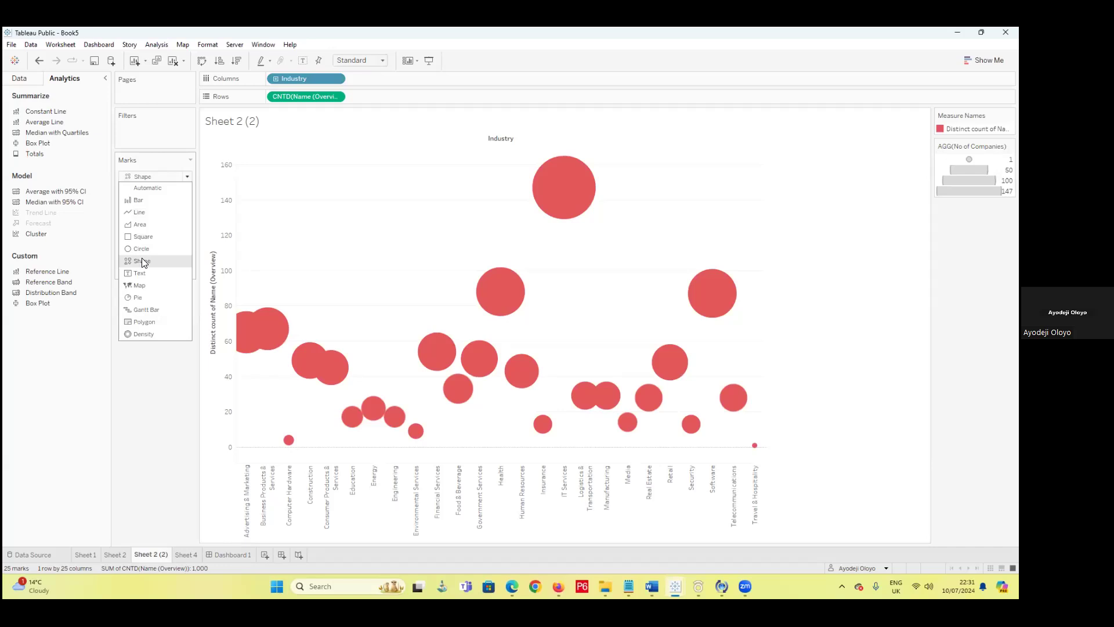
pyautogui.click(139, 201)
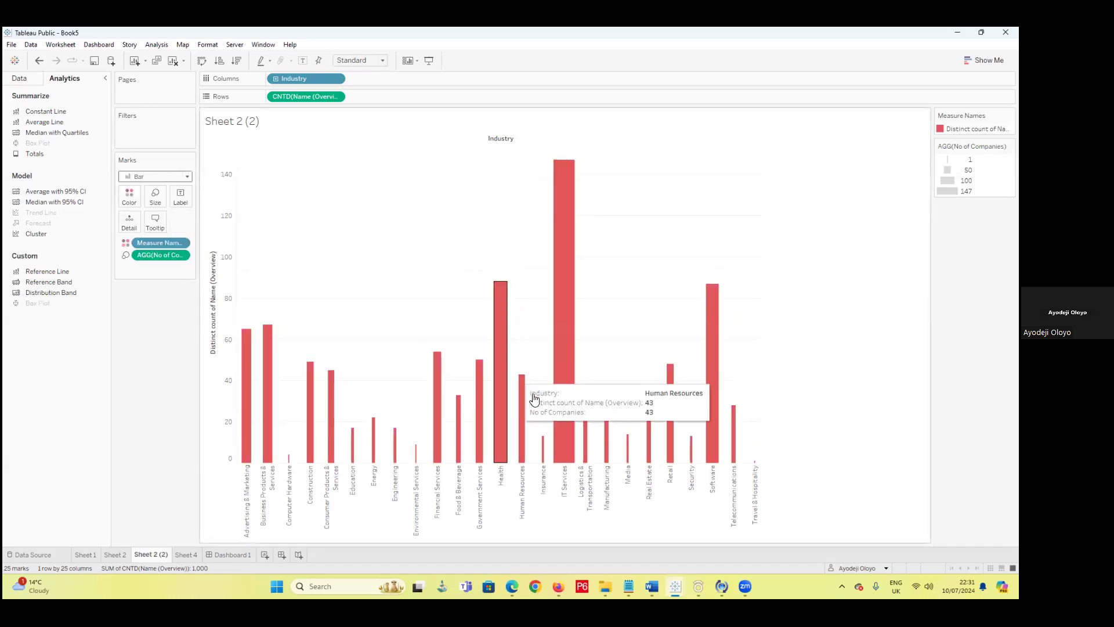
pyautogui.moveTo(154, 255); pyautogui.dragTo(191, 348)
# - Narrow the bars so gaps separate the industries, and hide the header of the Distinct count of Name (Overview) axis
pyautogui.click(155, 197)
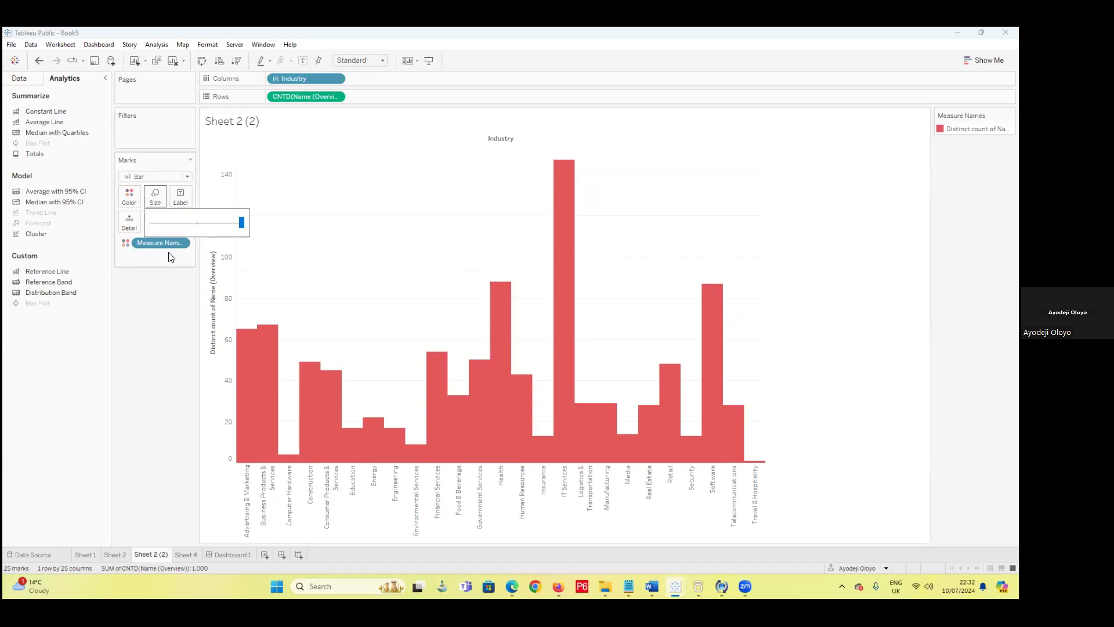
pyautogui.click(206, 223)
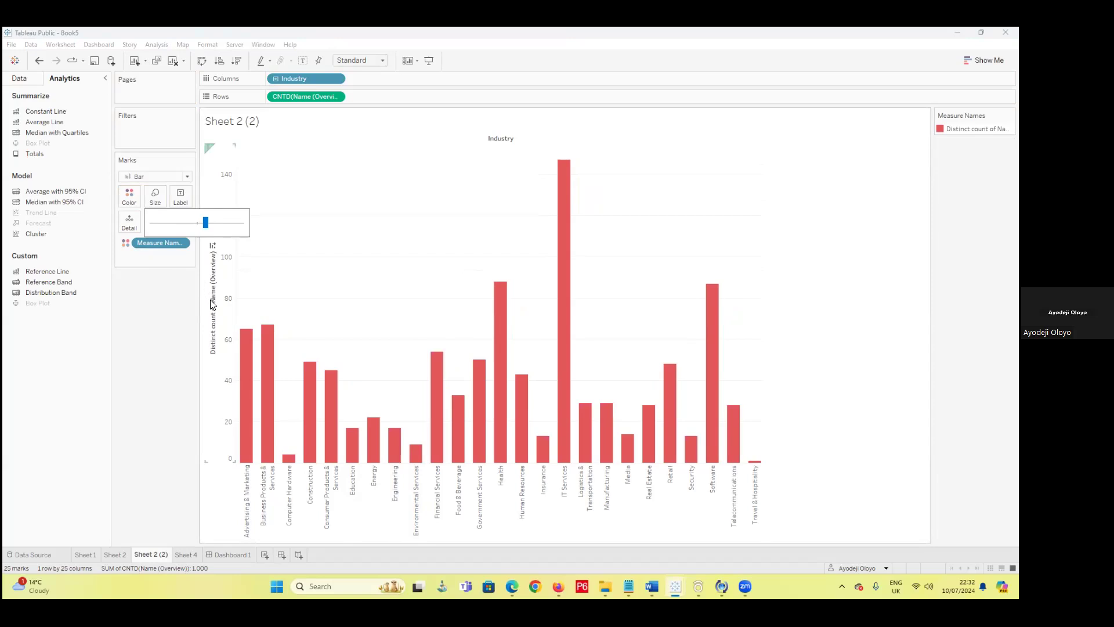
pyautogui.rightClick(220, 331)
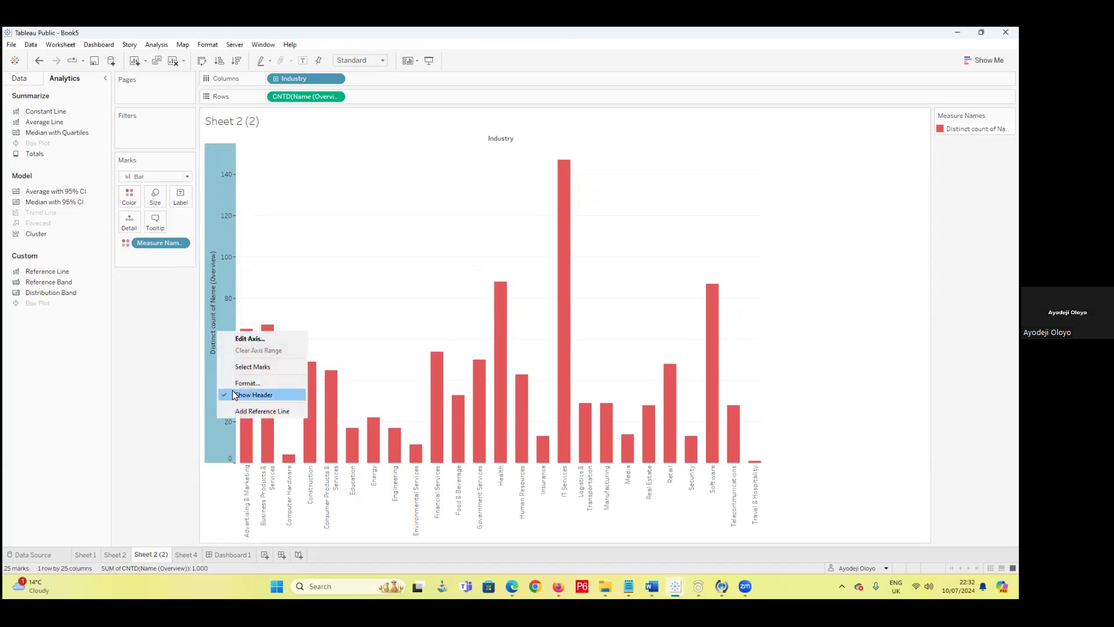
pyautogui.click(251, 396)
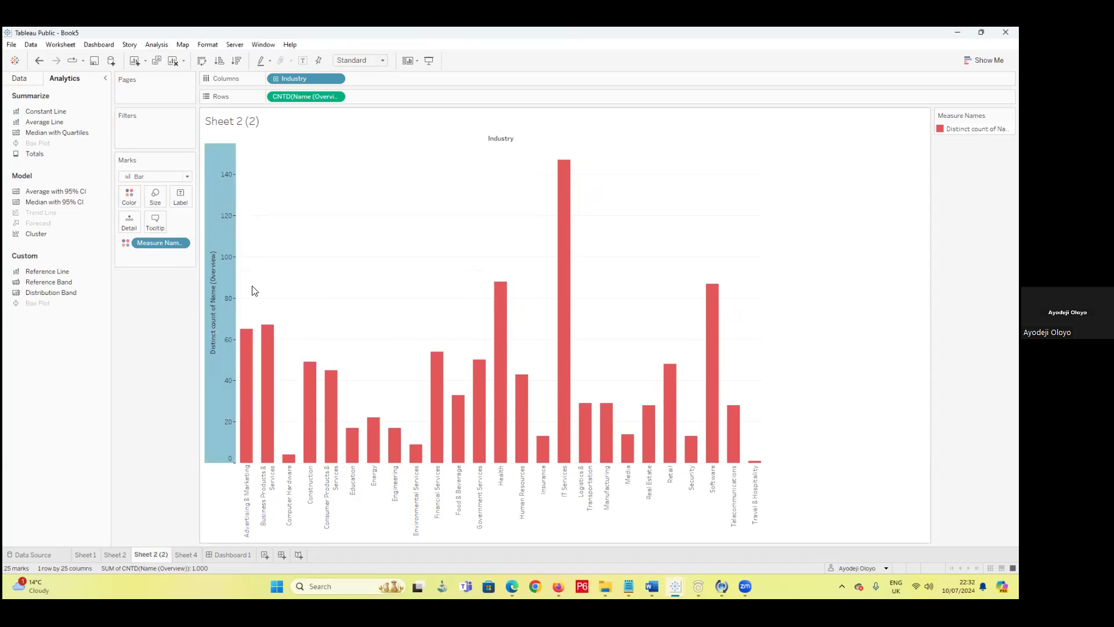
# - Replace the sheet name placeholder in the chart title with "Number of Companies by Industry"
pyautogui.doubleClick(270, 127)
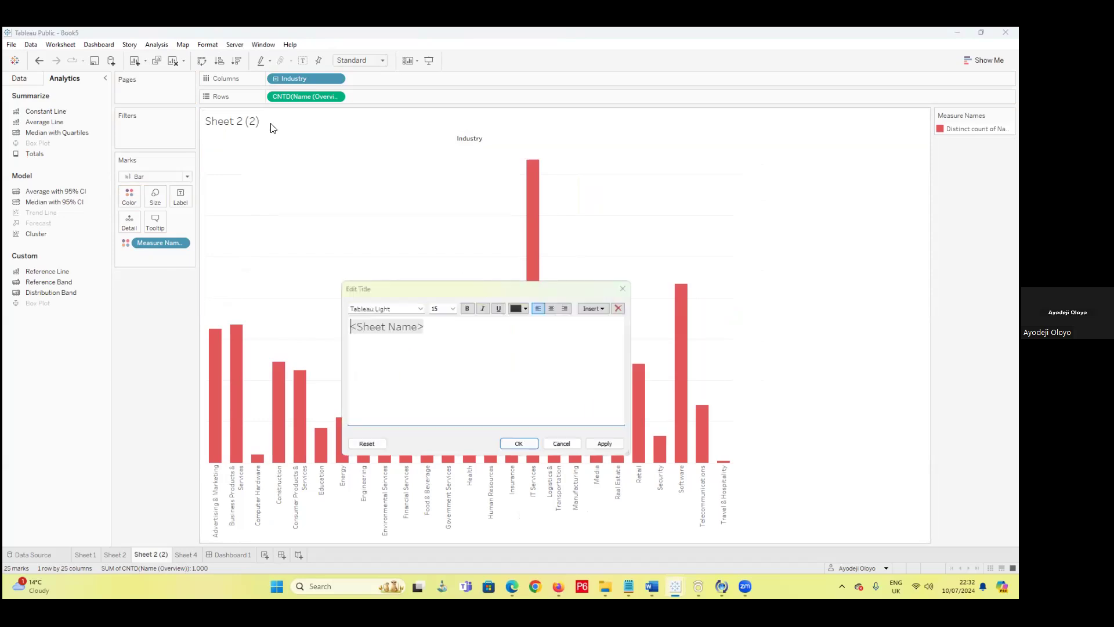
pyautogui.moveTo(351, 327); pyautogui.dragTo(426, 327)
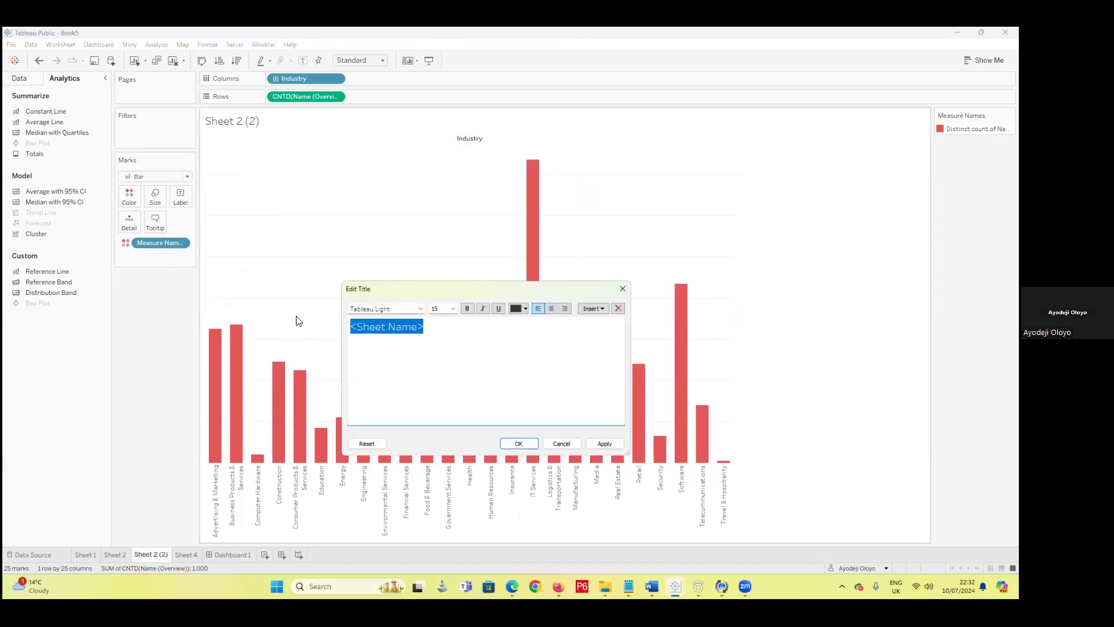
pyautogui.write('Numb')
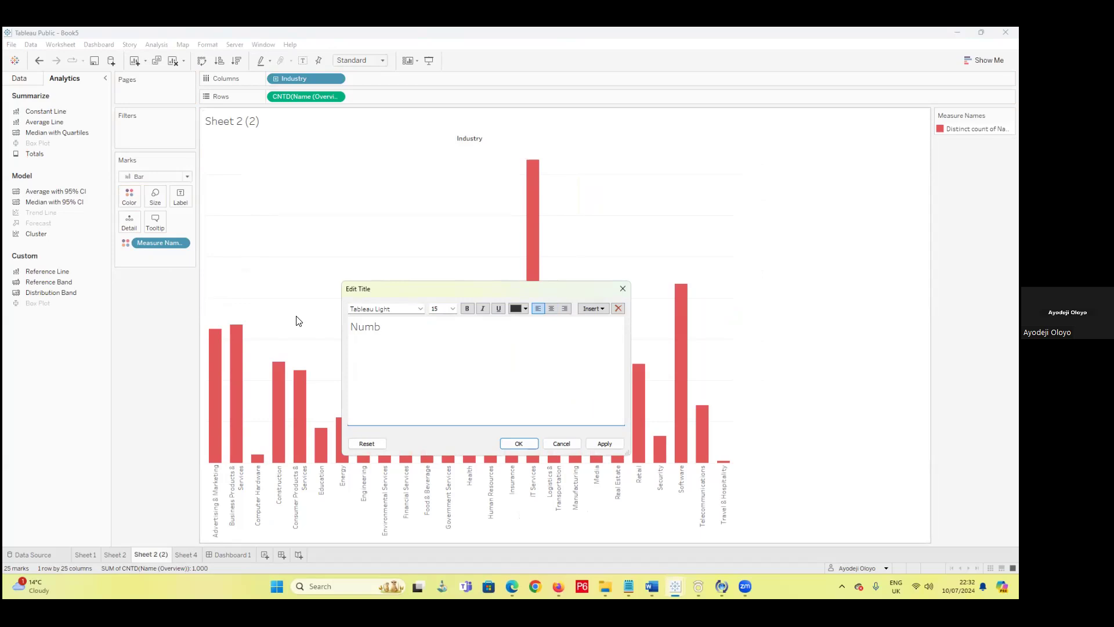
pyautogui.write('er of Compani')
pyautogui.write('try')
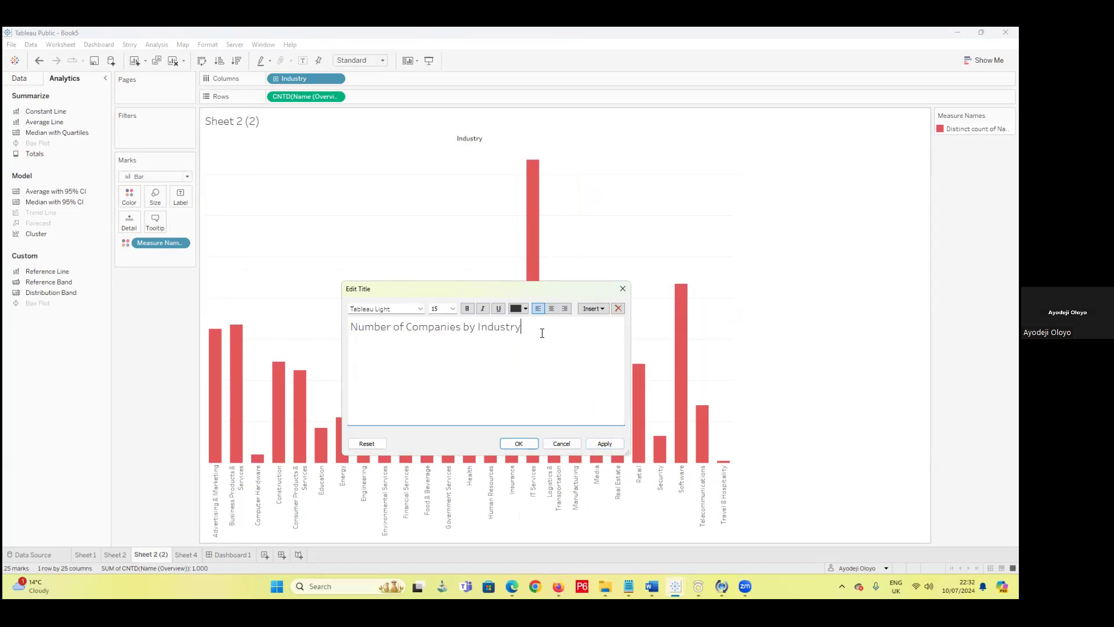
# - Format the whole chart title in Tableau Semibold at size 20 and apply it to the sheet
pyautogui.hotkey('ctrl', 'a')
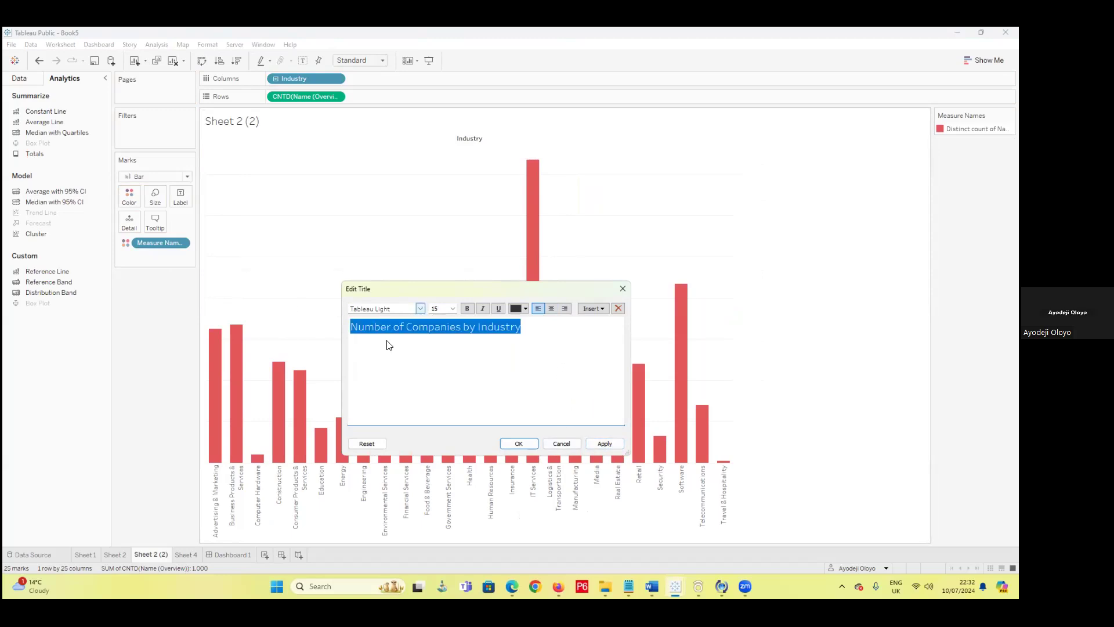
pyautogui.click(421, 308)
pyautogui.click(398, 346)
pyautogui.click(452, 309)
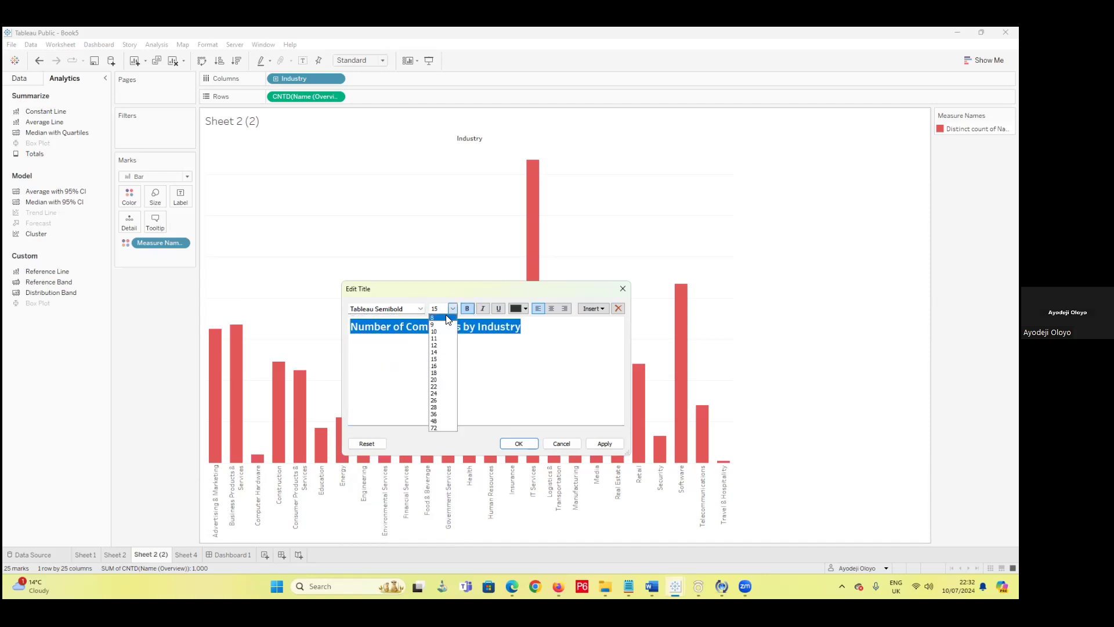
pyautogui.click(435, 380)
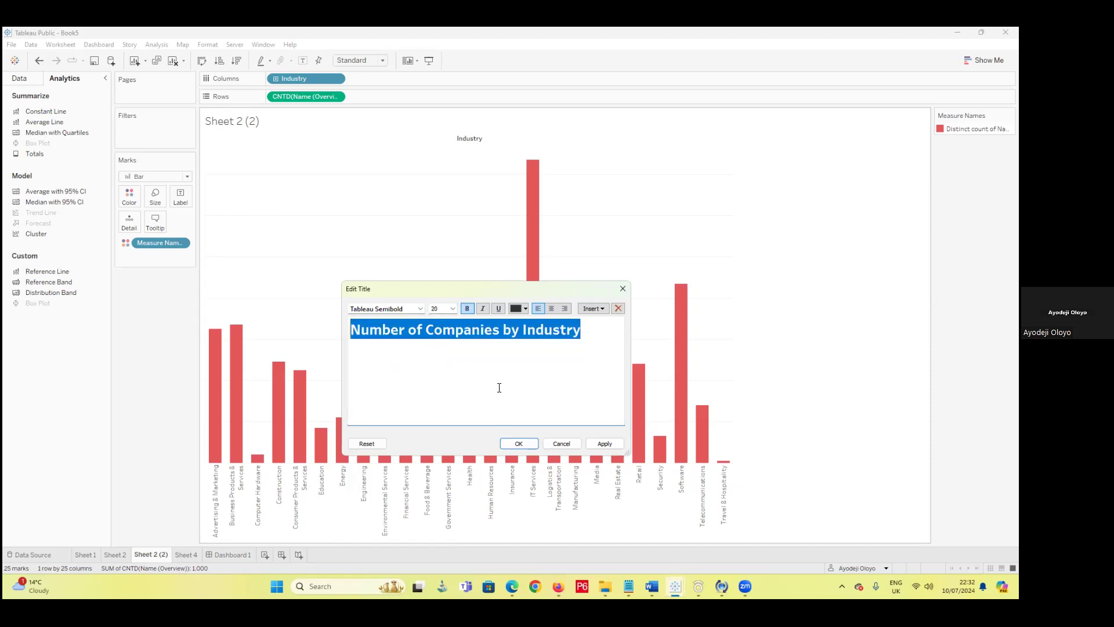
pyautogui.click(608, 445)
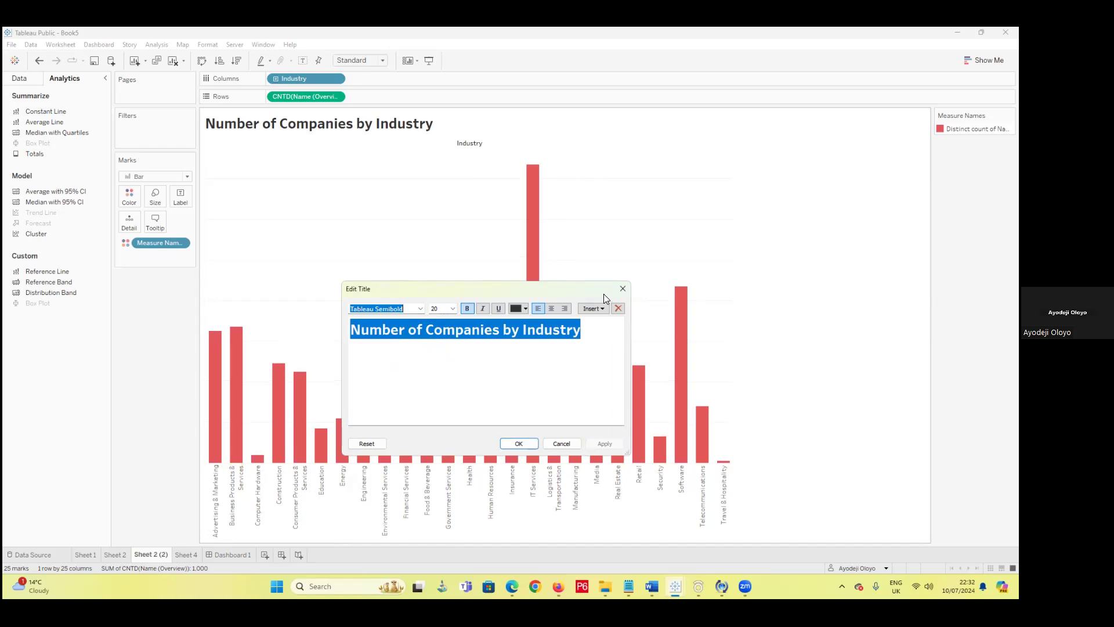
pyautogui.click(623, 289)
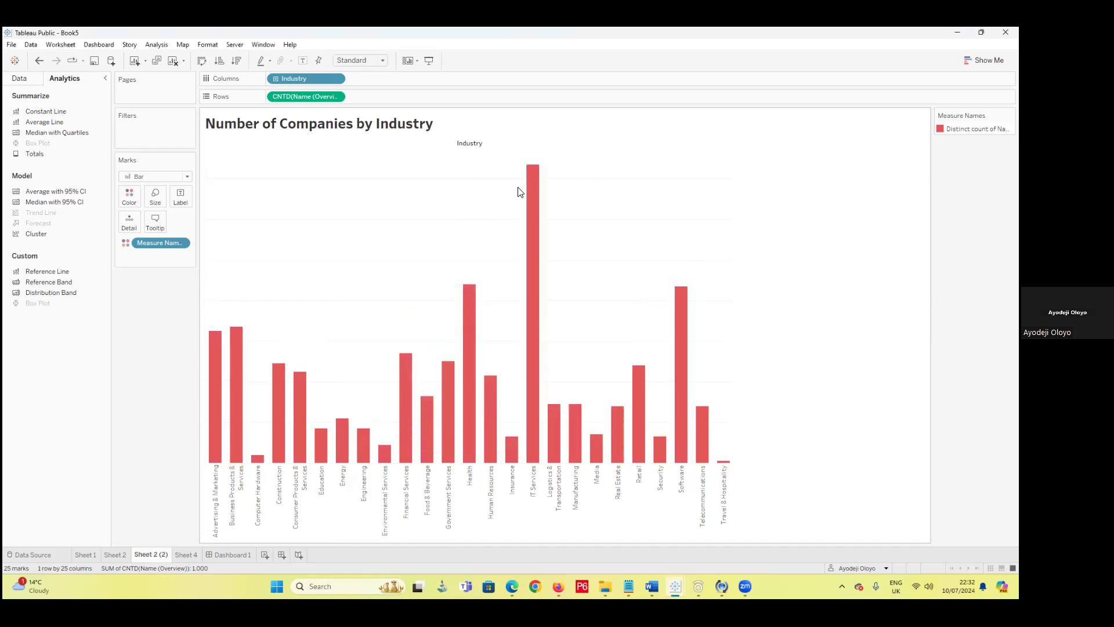
# - Sort the industry columns in descending order and hide the Industry field label above the bars
pyautogui.rightClick(477, 148)
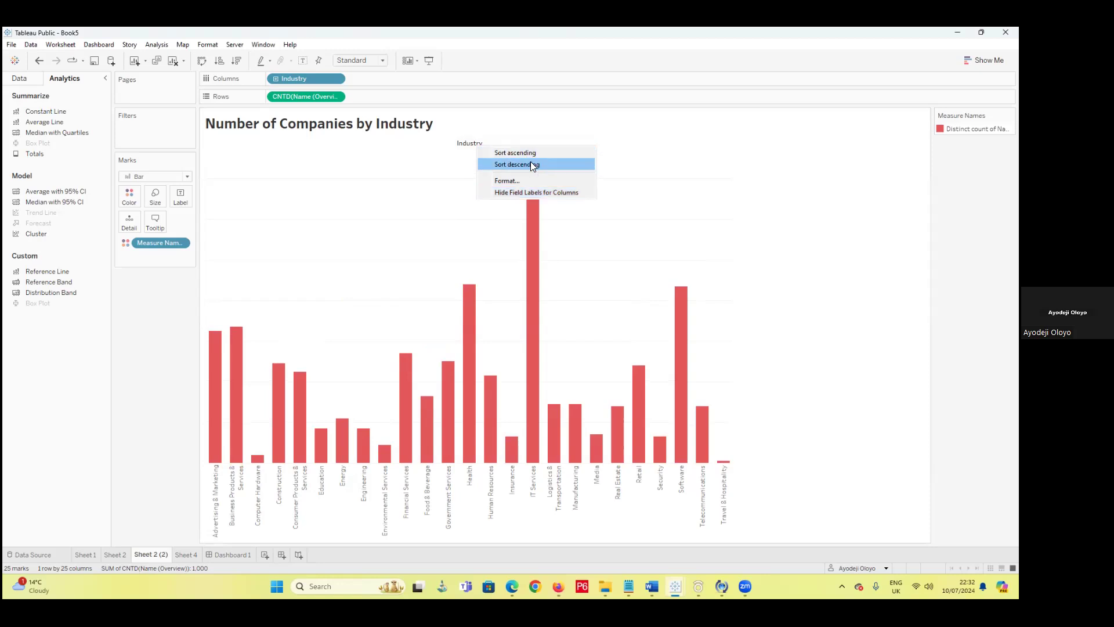
pyautogui.click(530, 164)
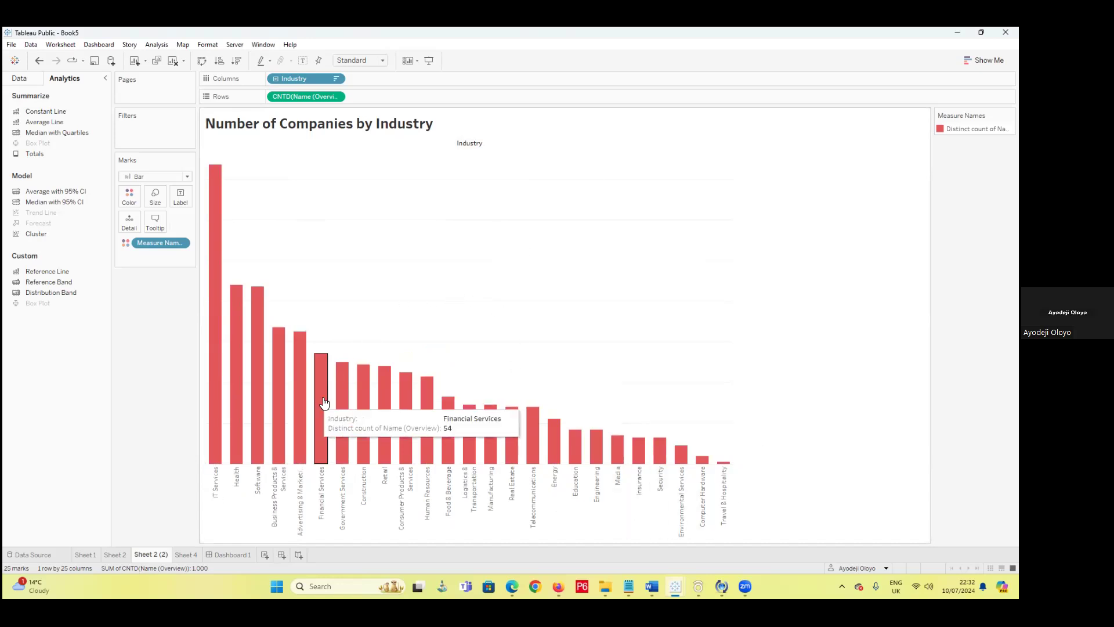
pyautogui.rightClick(471, 141)
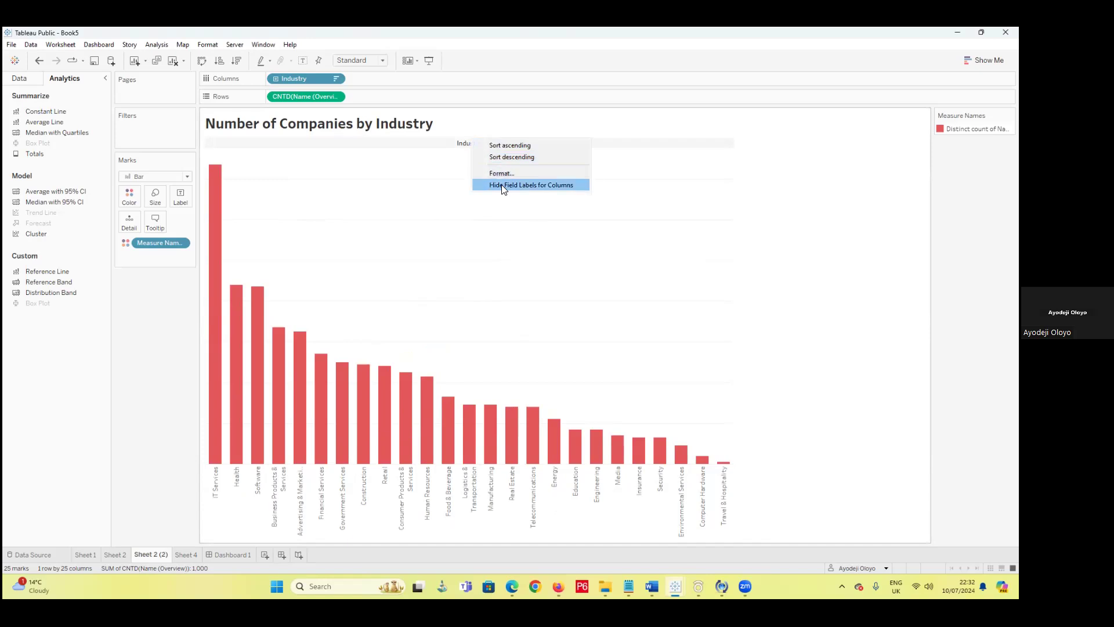
pyautogui.click(443, 144)
pyautogui.rightClick(449, 146)
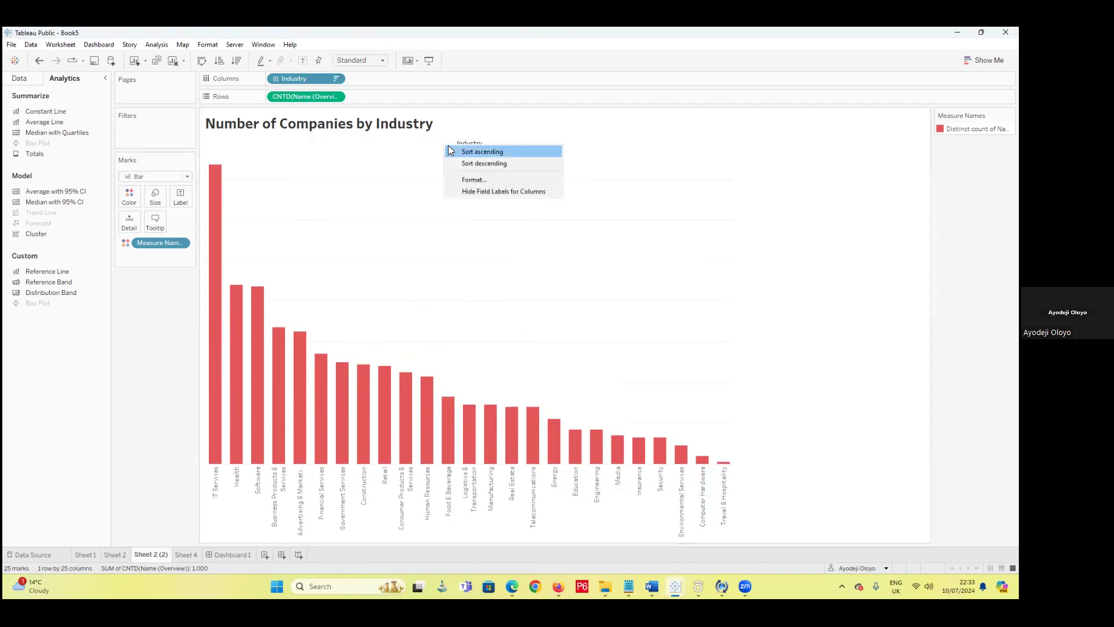
pyautogui.click(469, 191)
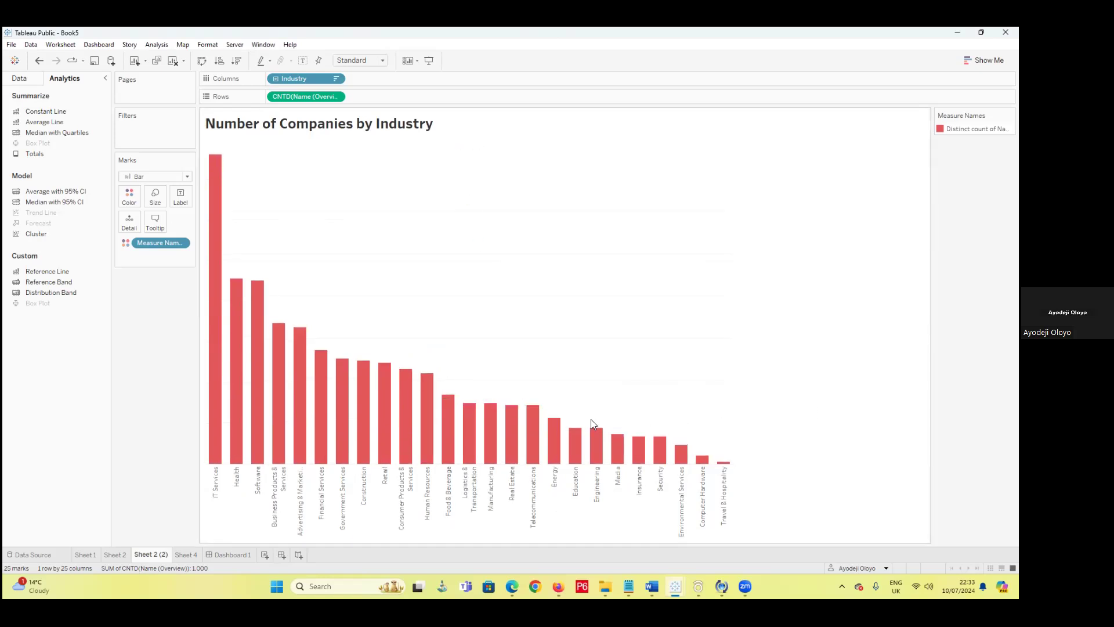
# - Format the Industry header labels below the bars in bold Tableau Semibold at size 8
pyautogui.click(298, 492)
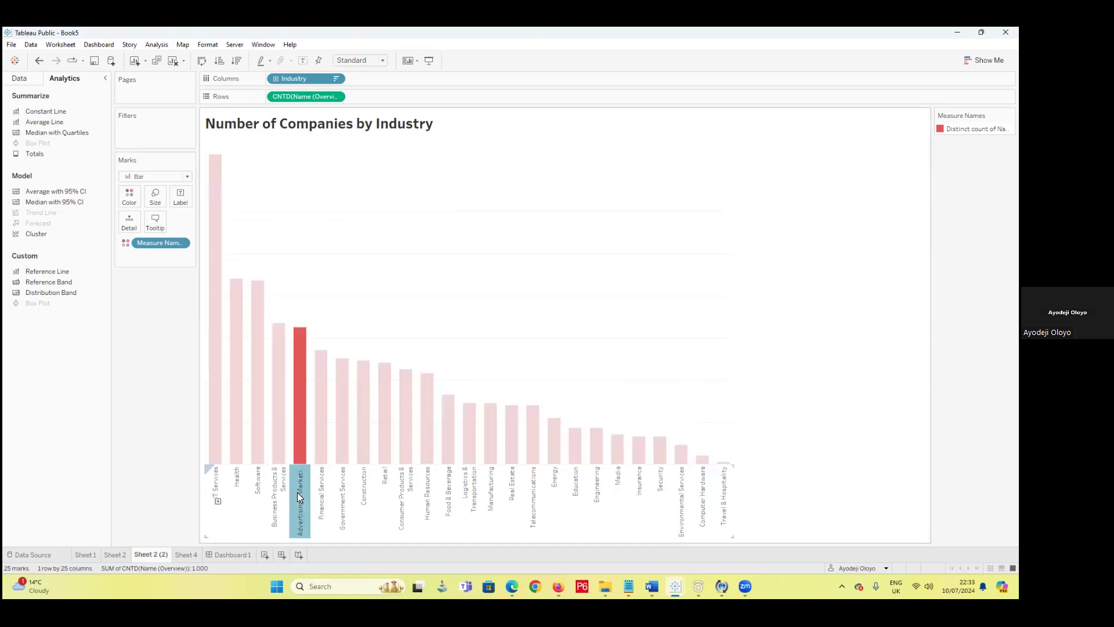
pyautogui.rightClick(299, 492)
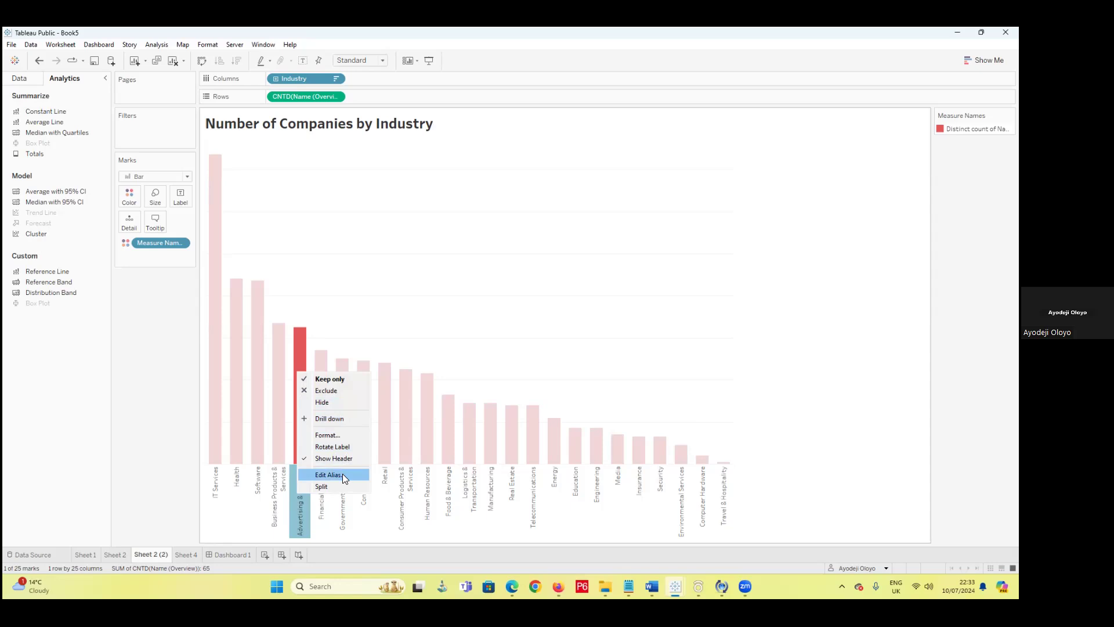
pyautogui.click(338, 436)
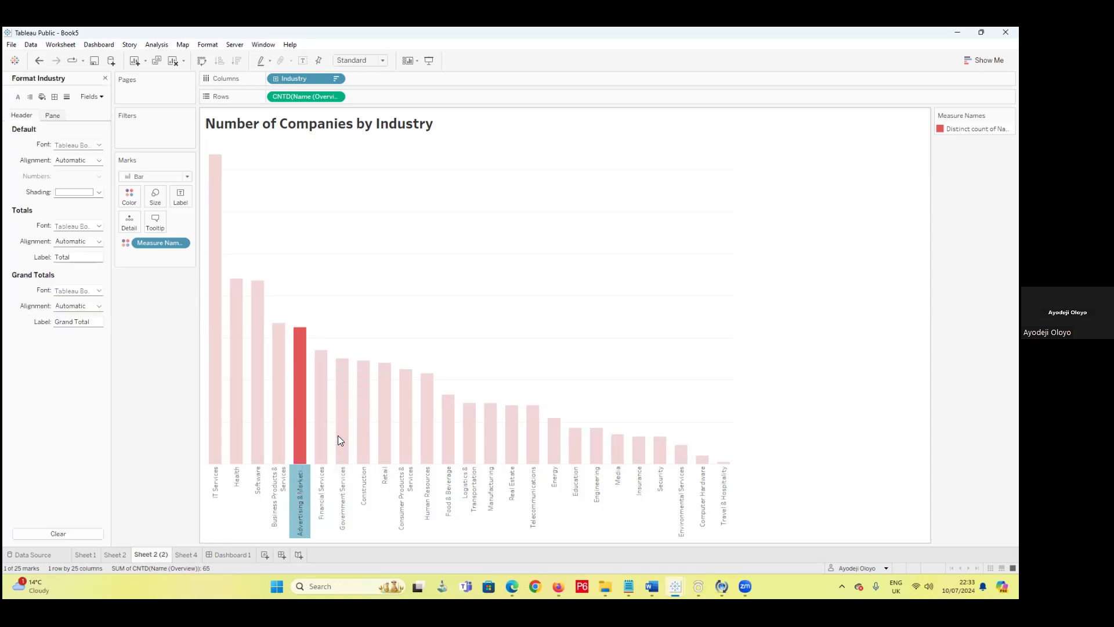
pyautogui.click(97, 145)
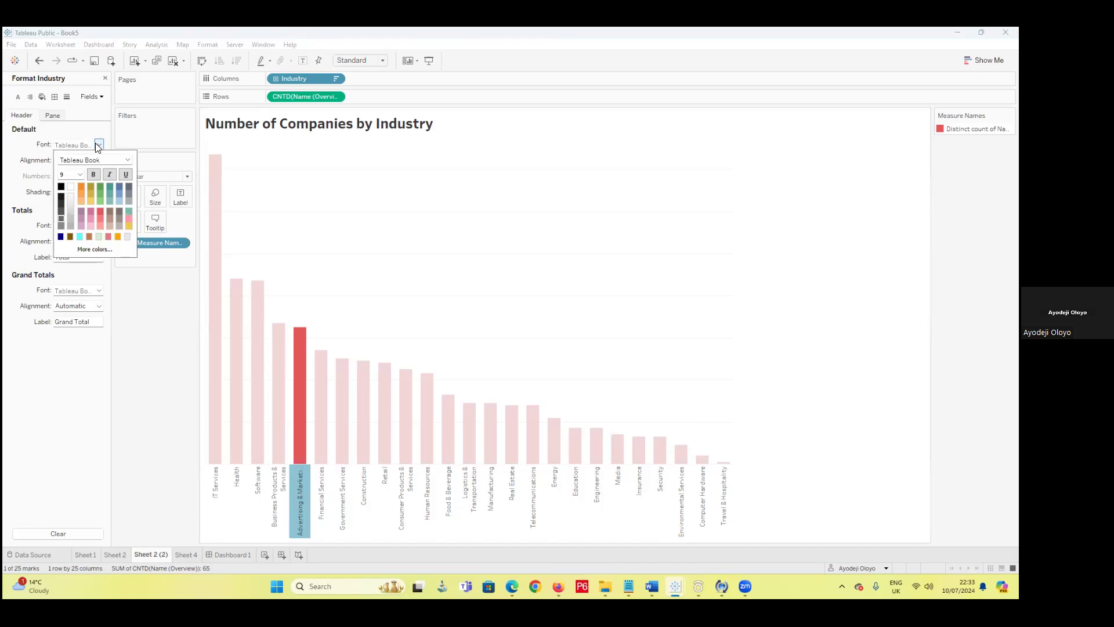
pyautogui.click(79, 174)
pyautogui.click(68, 187)
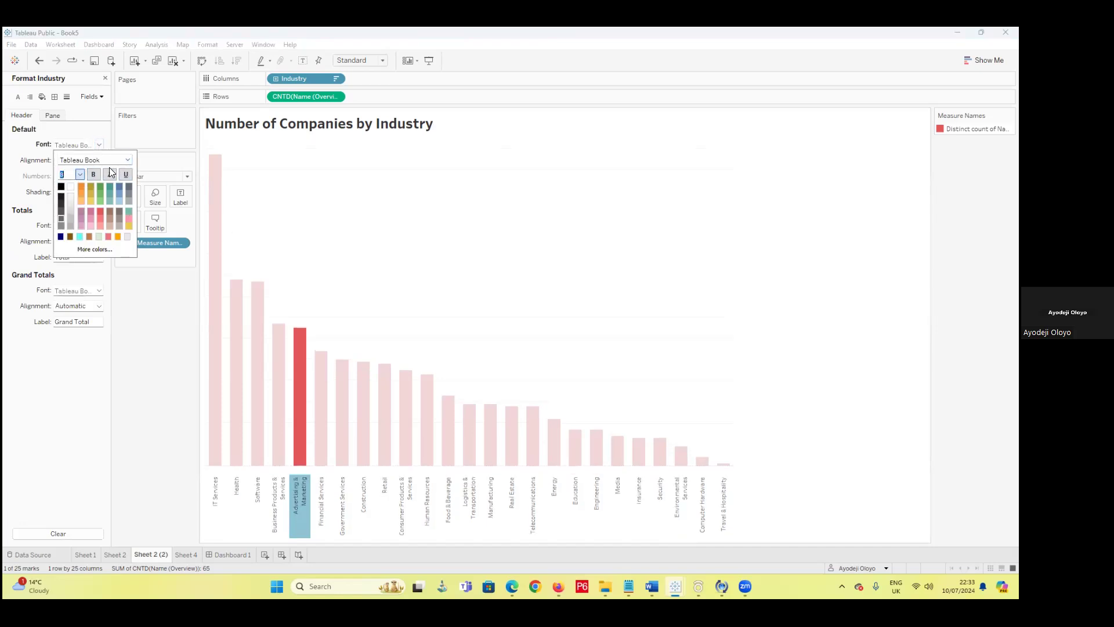
pyautogui.click(128, 160)
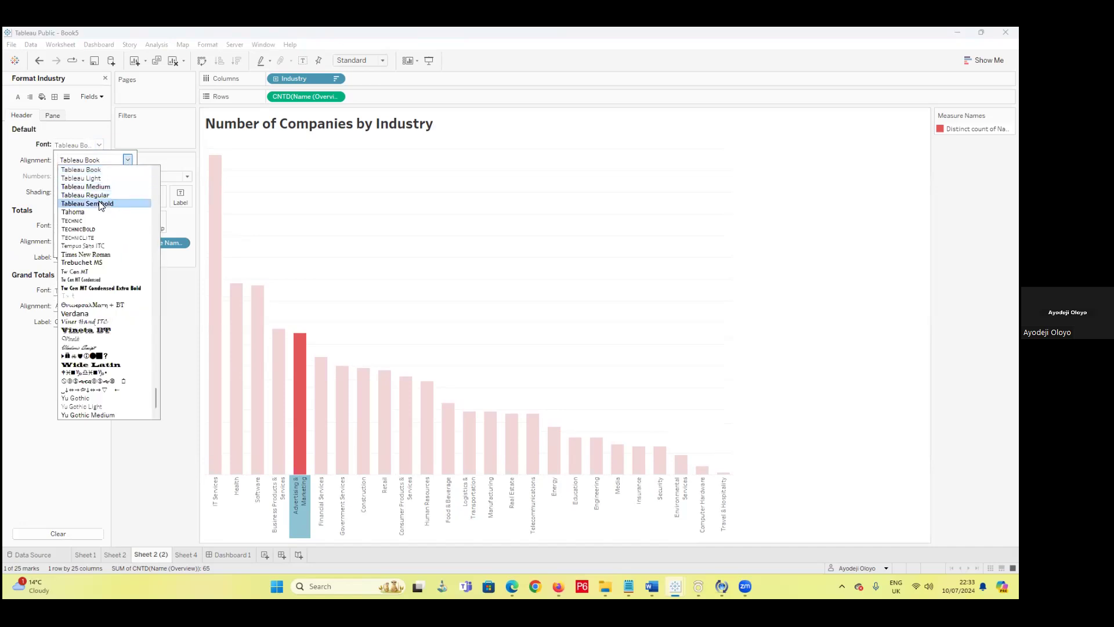
pyautogui.click(101, 204)
pyautogui.click(93, 174)
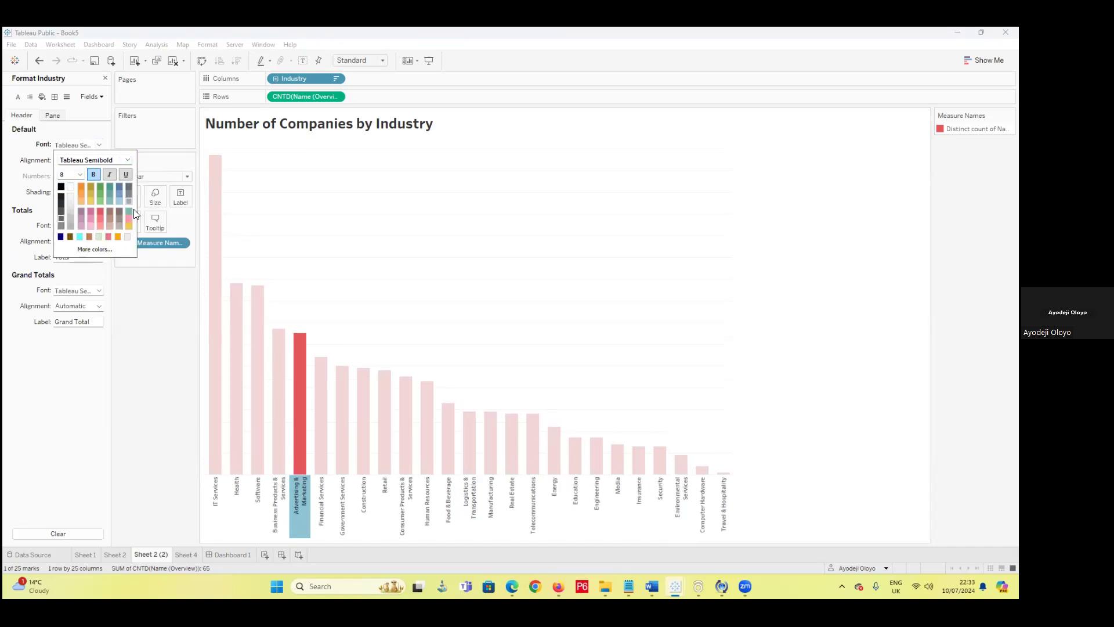
pyautogui.click(467, 393)
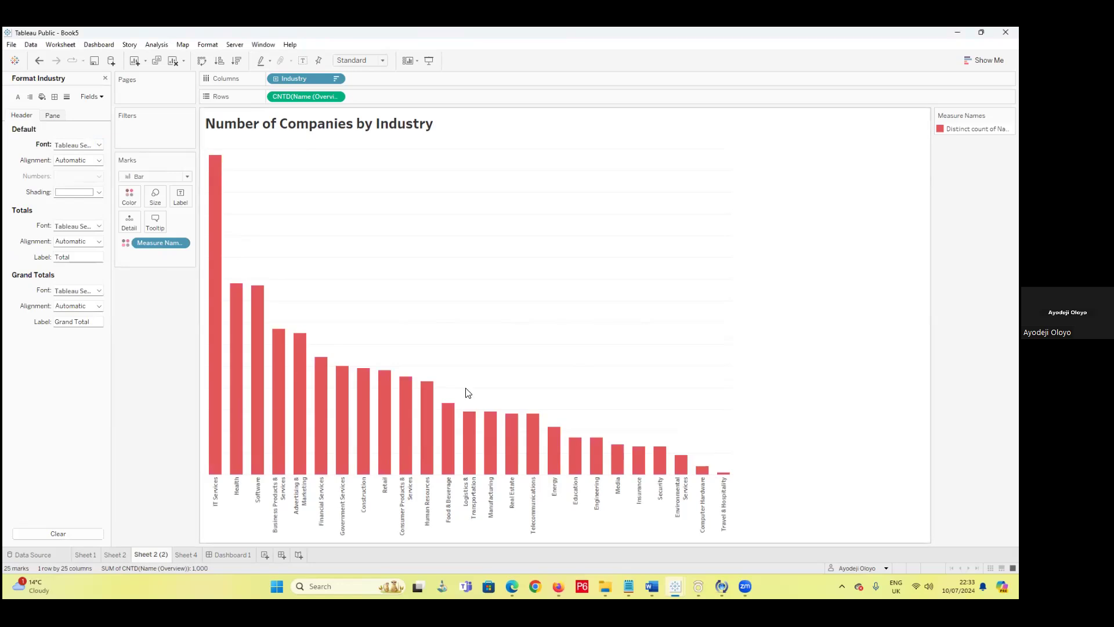
# - Set the zero lines, axis rulers and axis ticks to None in the chart's column line formatting
pyautogui.rightClick(552, 255)
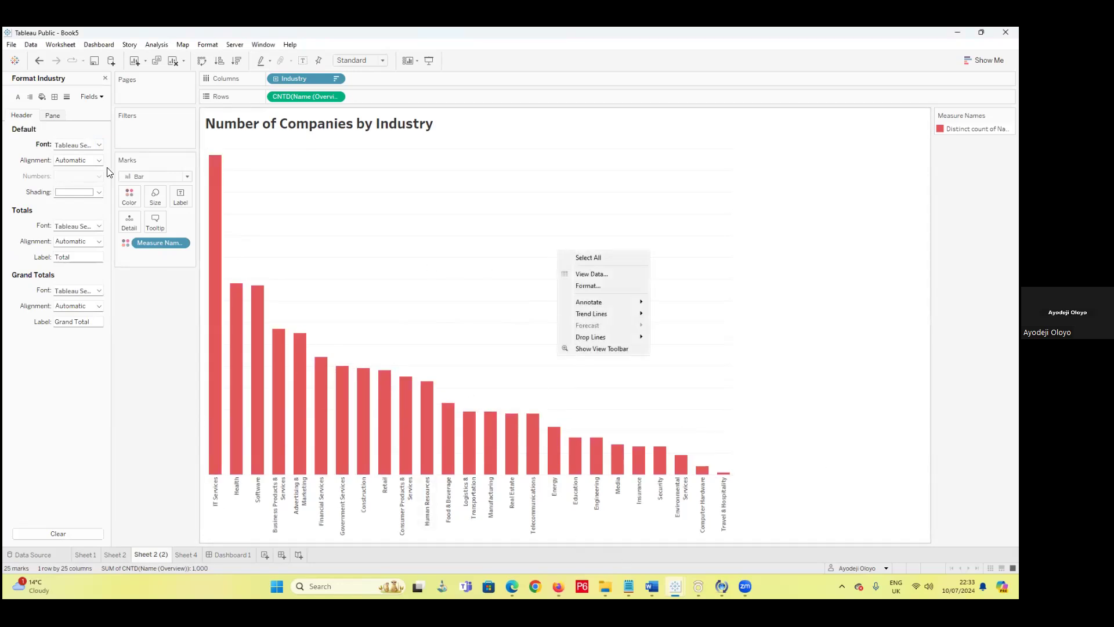
pyautogui.click(56, 98)
pyautogui.click(83, 115)
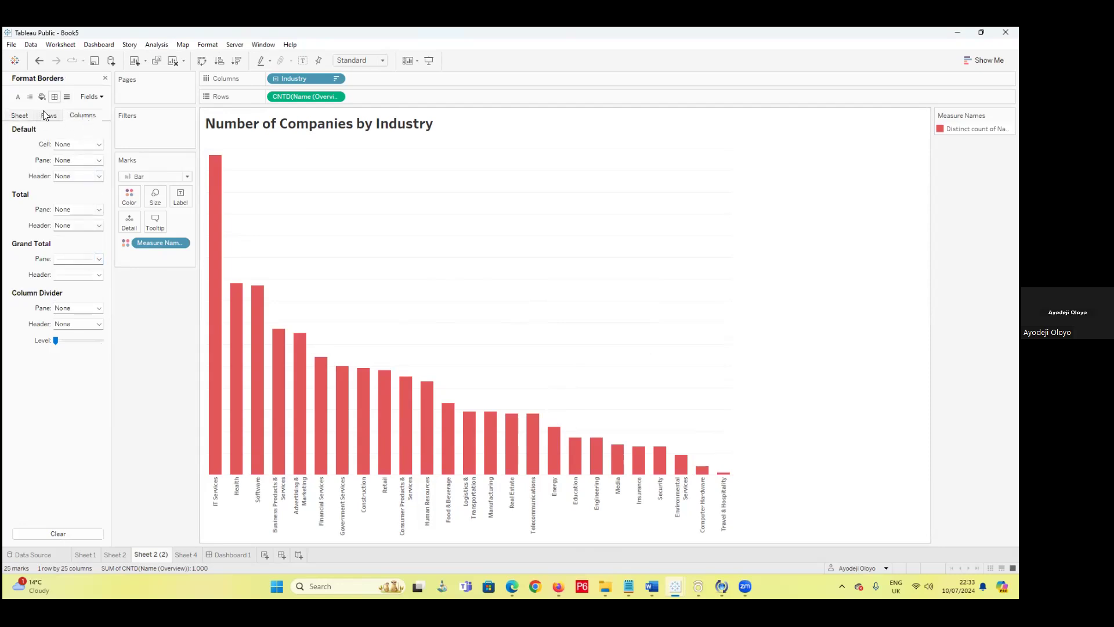
pyautogui.click(67, 96)
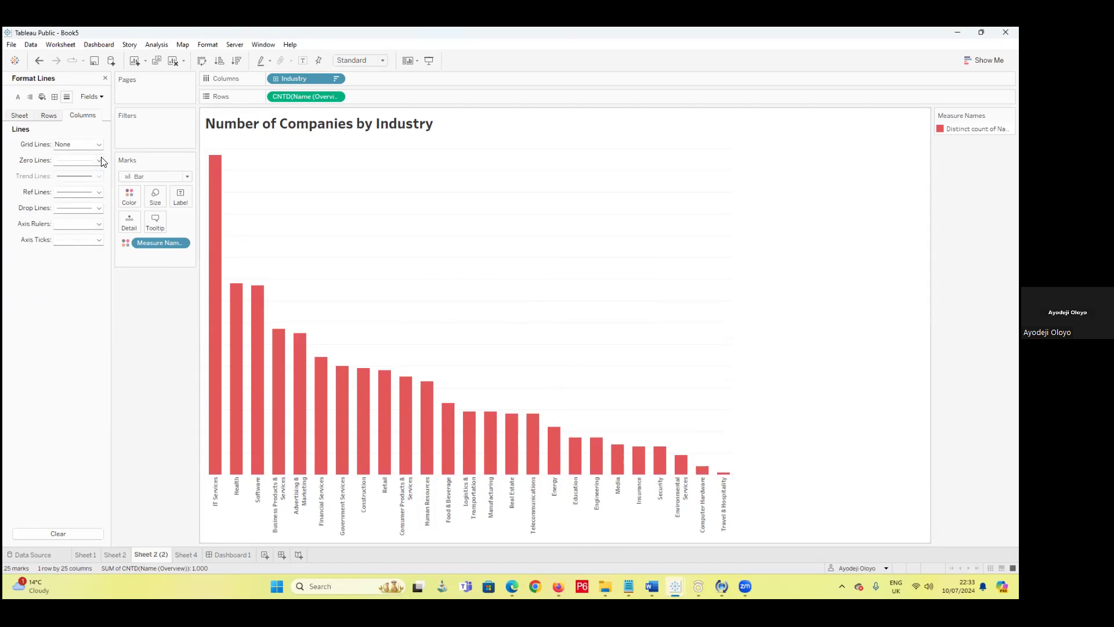
pyautogui.click(99, 160)
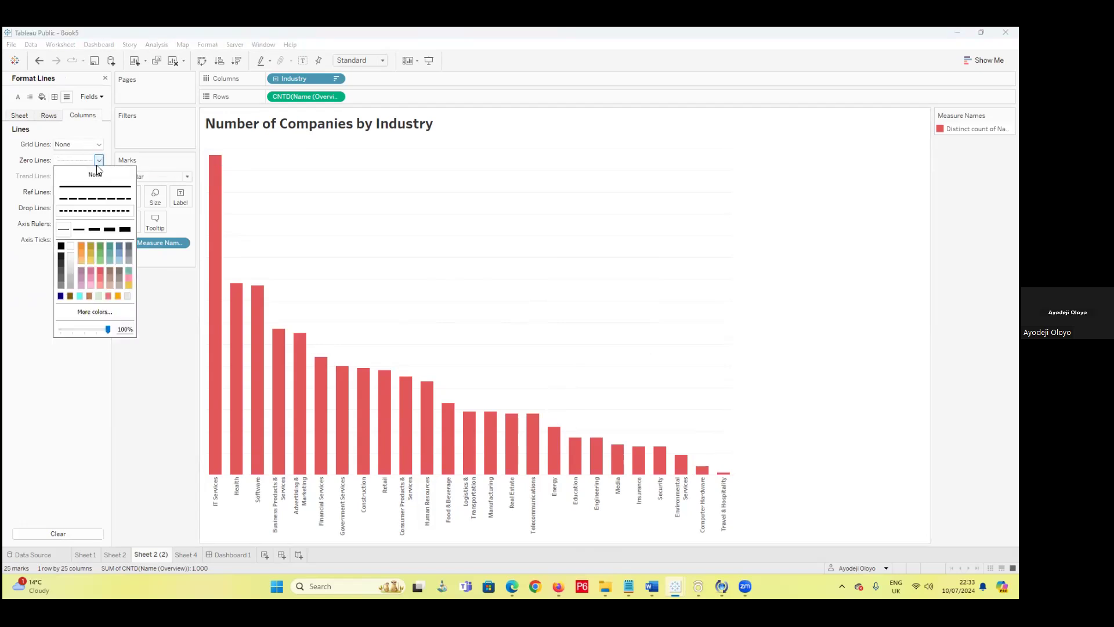
pyautogui.click(34, 275)
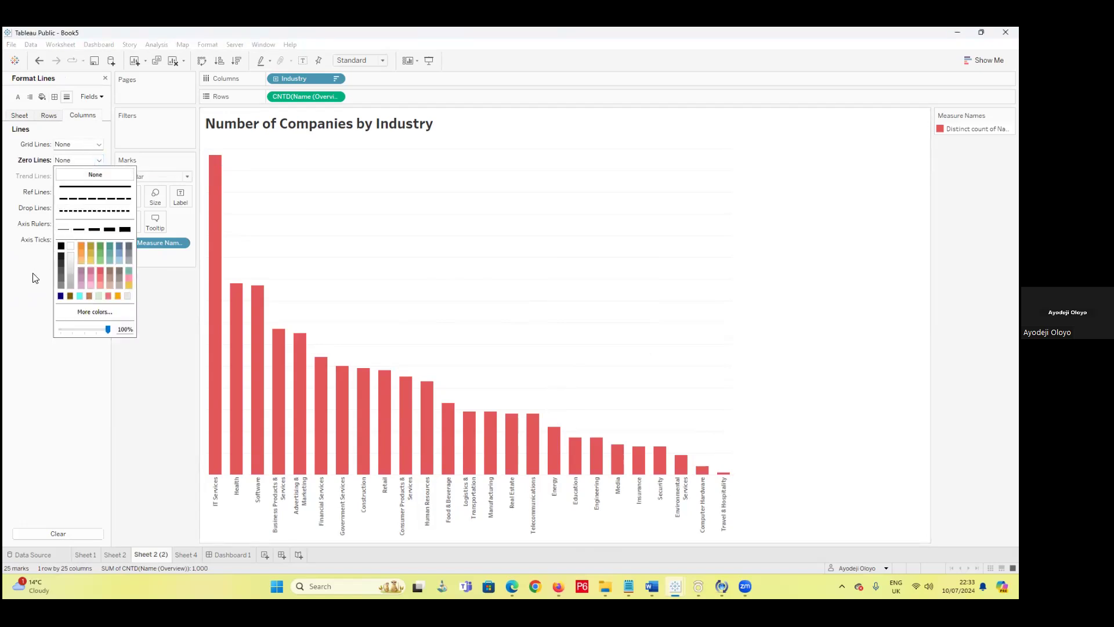
pyautogui.click(99, 224)
pyautogui.click(92, 232)
pyautogui.click(8, 288)
pyautogui.click(99, 240)
pyautogui.click(73, 256)
pyautogui.click(26, 278)
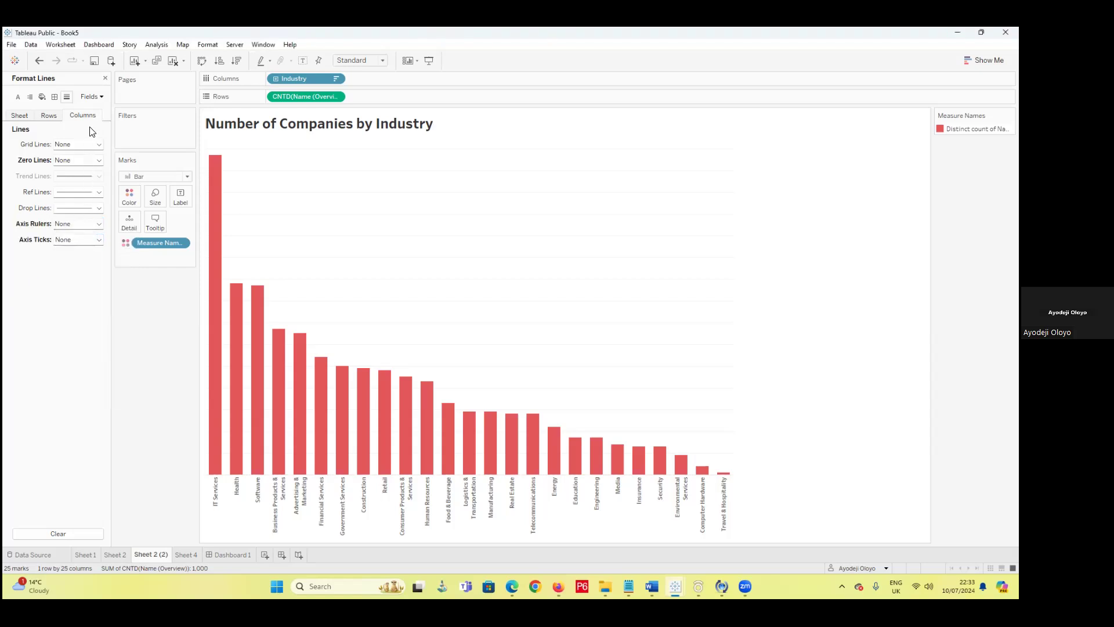
# - Set the axis rulers and axis ticks to None in the bar chart's row line formatting
pyautogui.click(49, 115)
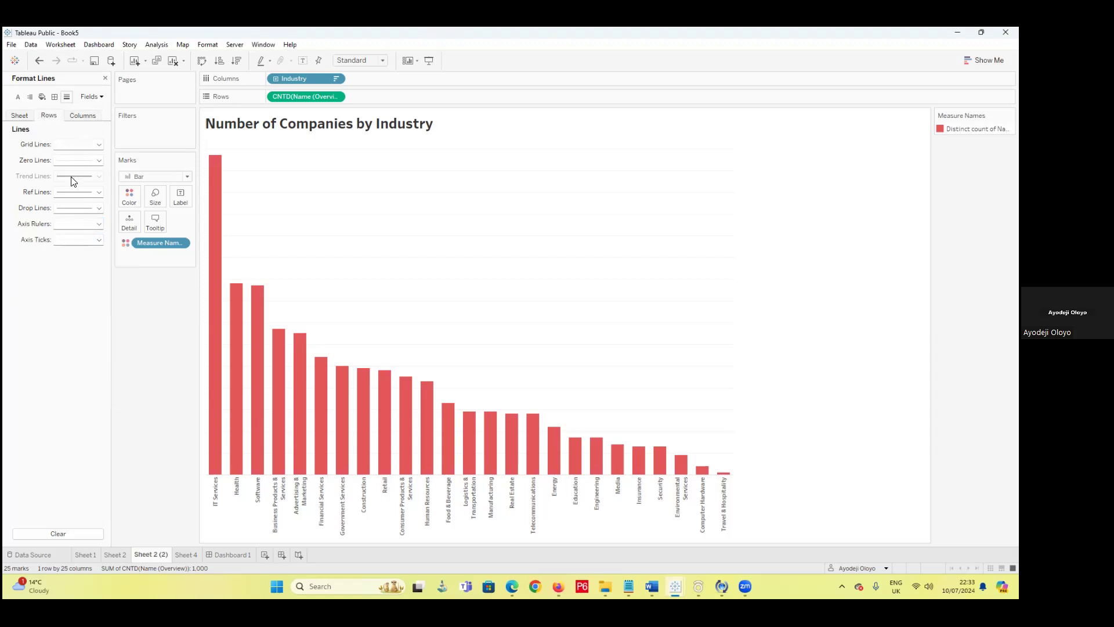
pyautogui.click(99, 224)
pyautogui.click(92, 232)
pyautogui.click(10, 288)
pyautogui.click(99, 240)
pyautogui.click(77, 257)
pyautogui.click(26, 281)
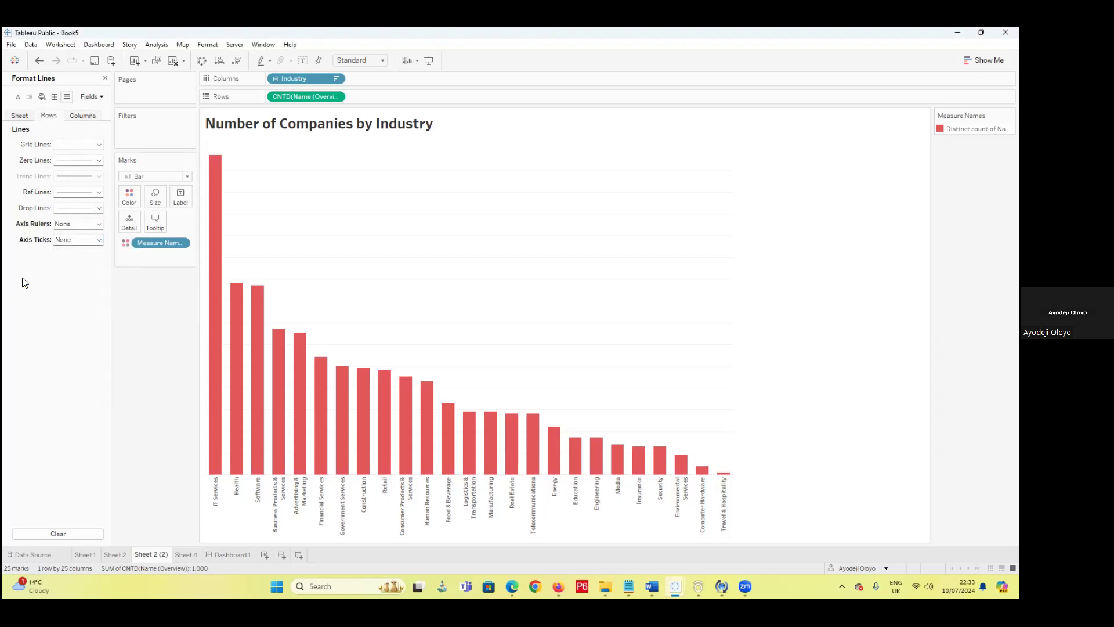
# - Set the zero lines and grid lines to None in the bar chart's row line formatting
pyautogui.click(98, 160)
pyautogui.click(94, 174)
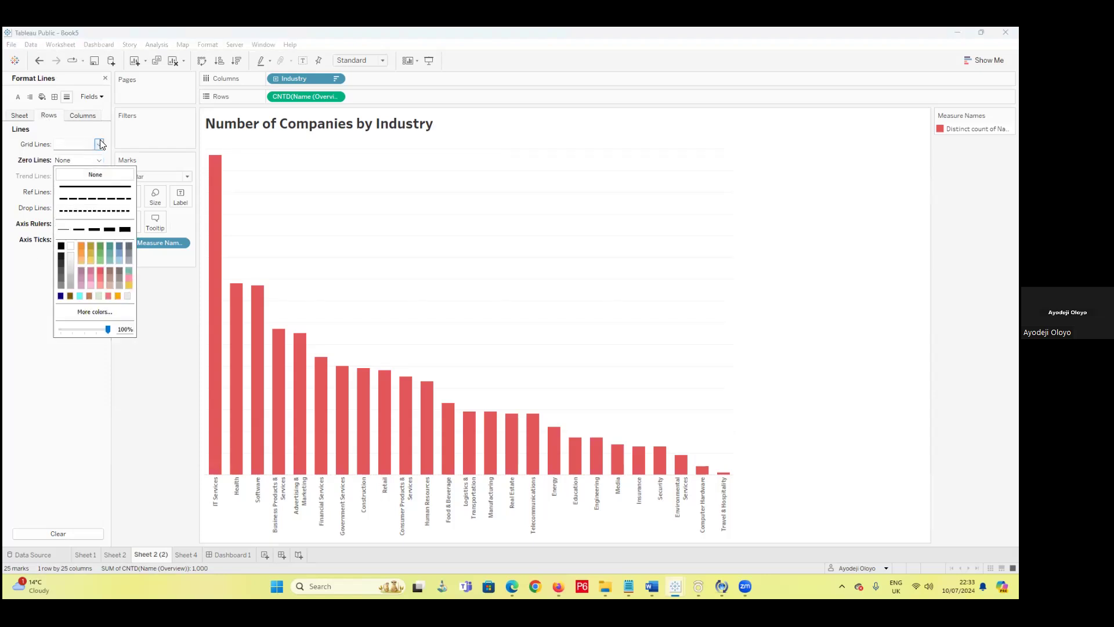
pyautogui.click(100, 143)
pyautogui.click(94, 157)
pyautogui.click(22, 361)
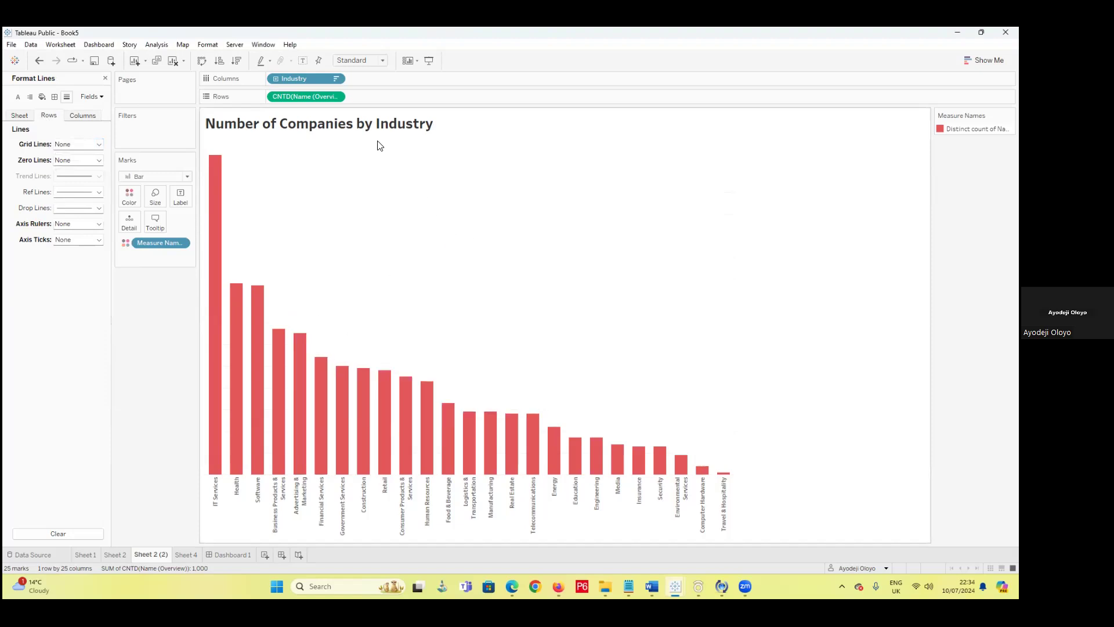
pyautogui.click(136, 205)
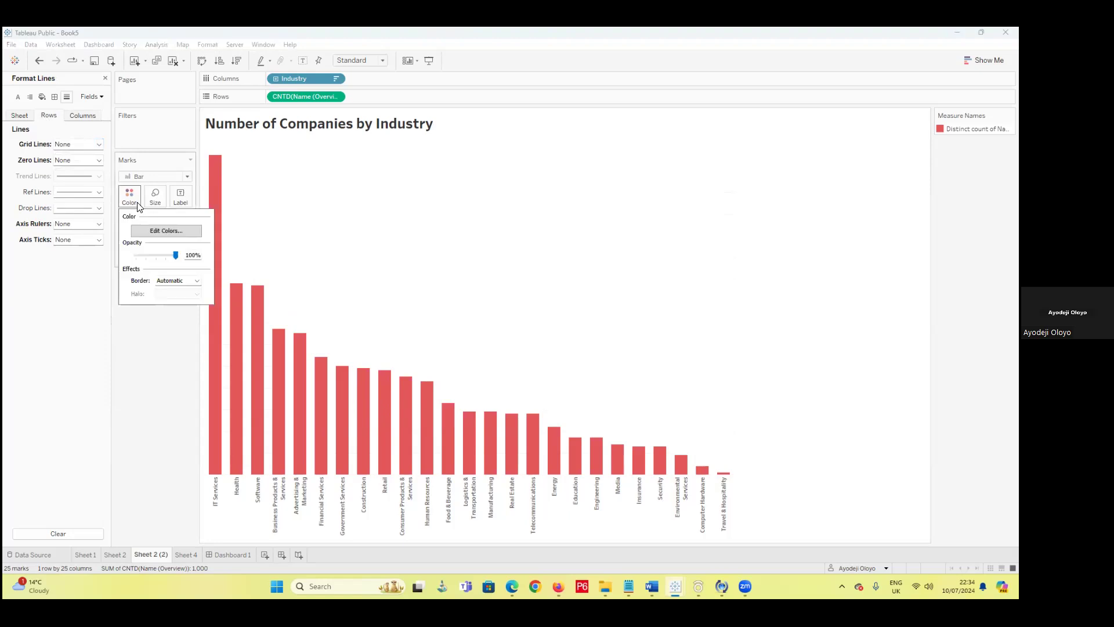
pyautogui.click(177, 233)
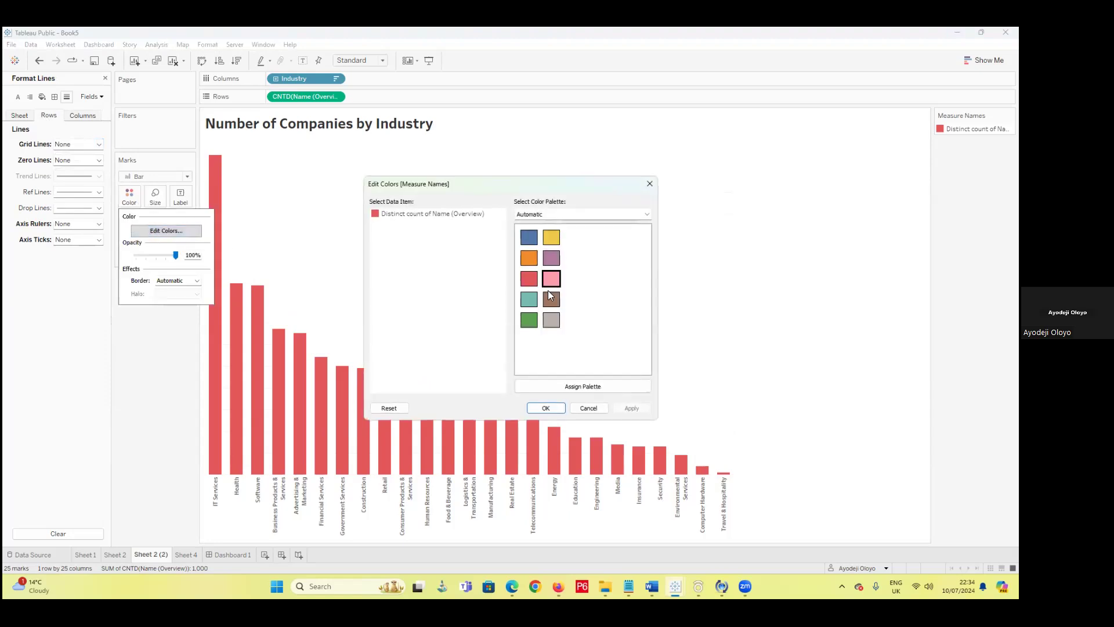
pyautogui.click(545, 407)
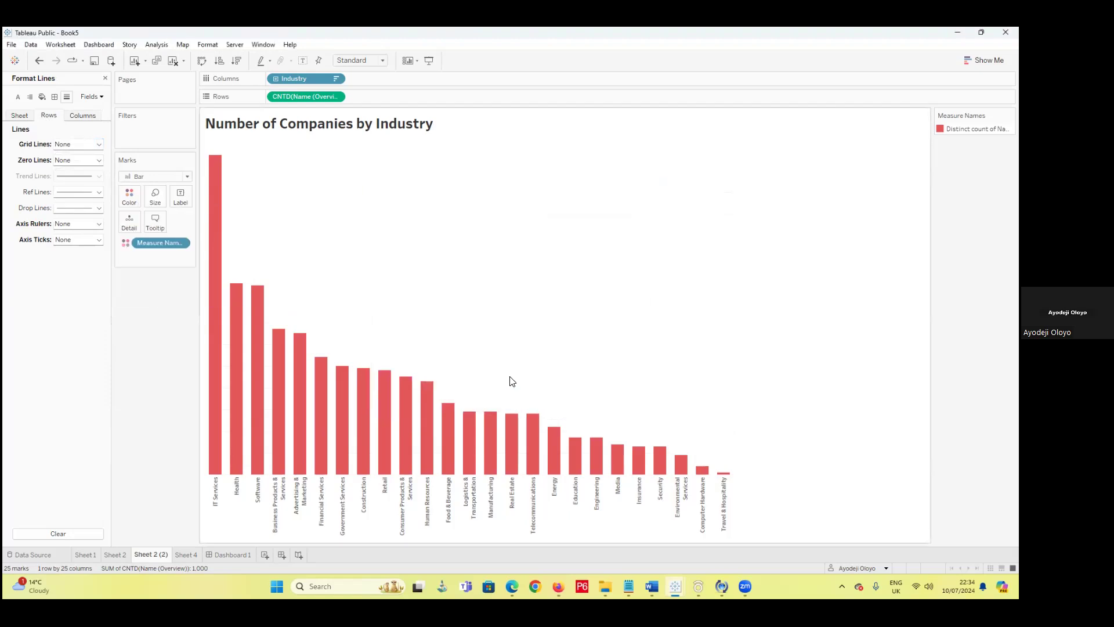
# - Assign the purple swatch of the Automatic palette to the Distinct count of Name (Overview) bars
pyautogui.click(129, 197)
pyautogui.click(152, 231)
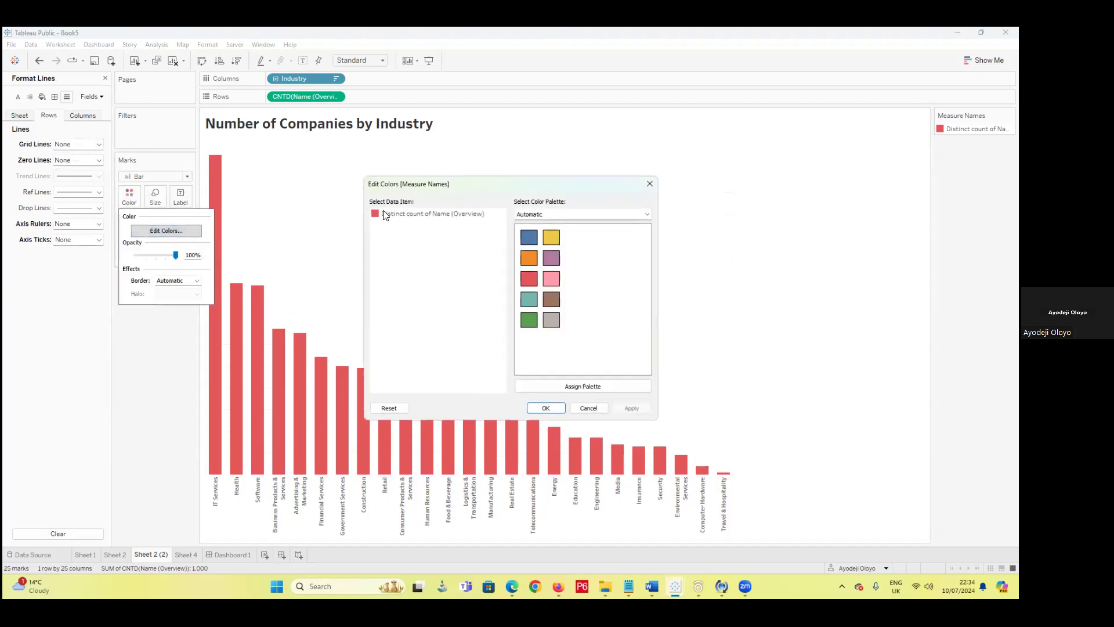
pyautogui.click(551, 257)
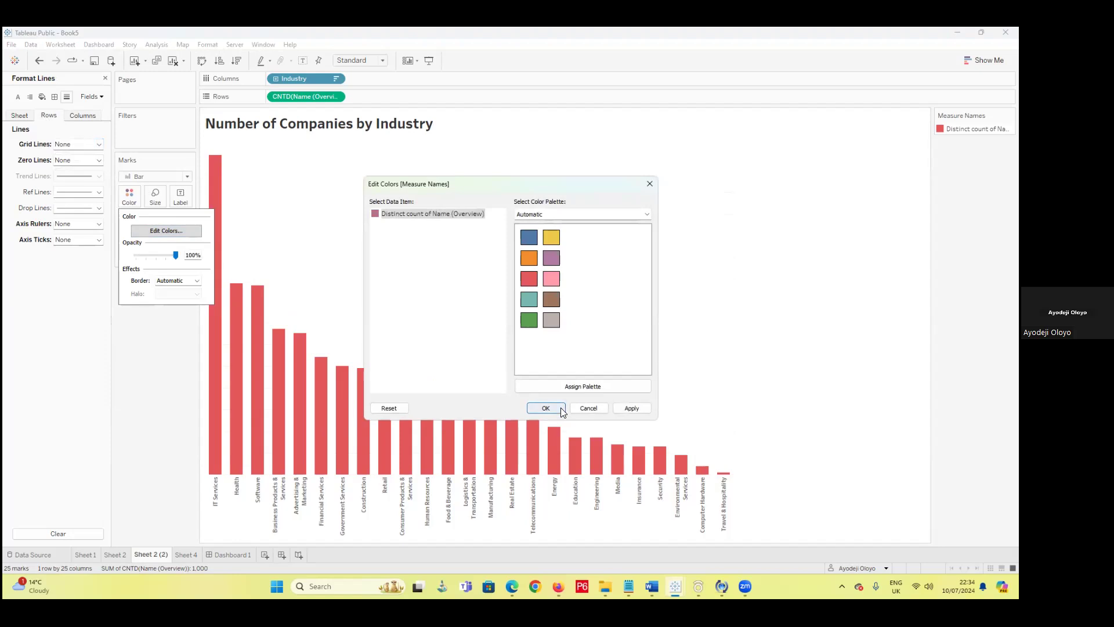
pyautogui.click(560, 408)
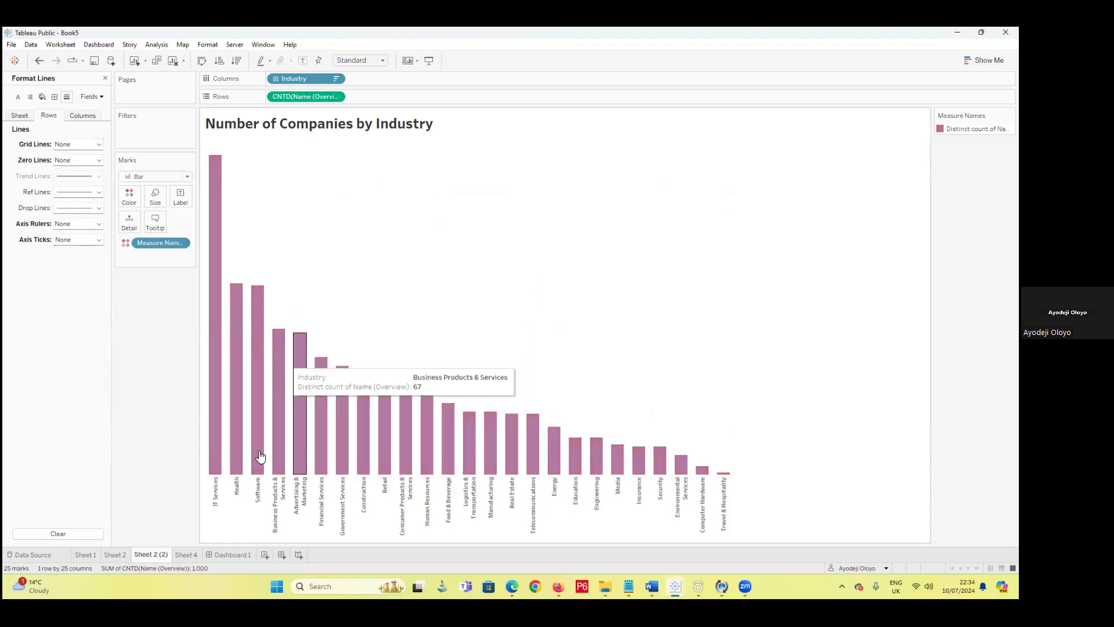
pyautogui.click(115, 554)
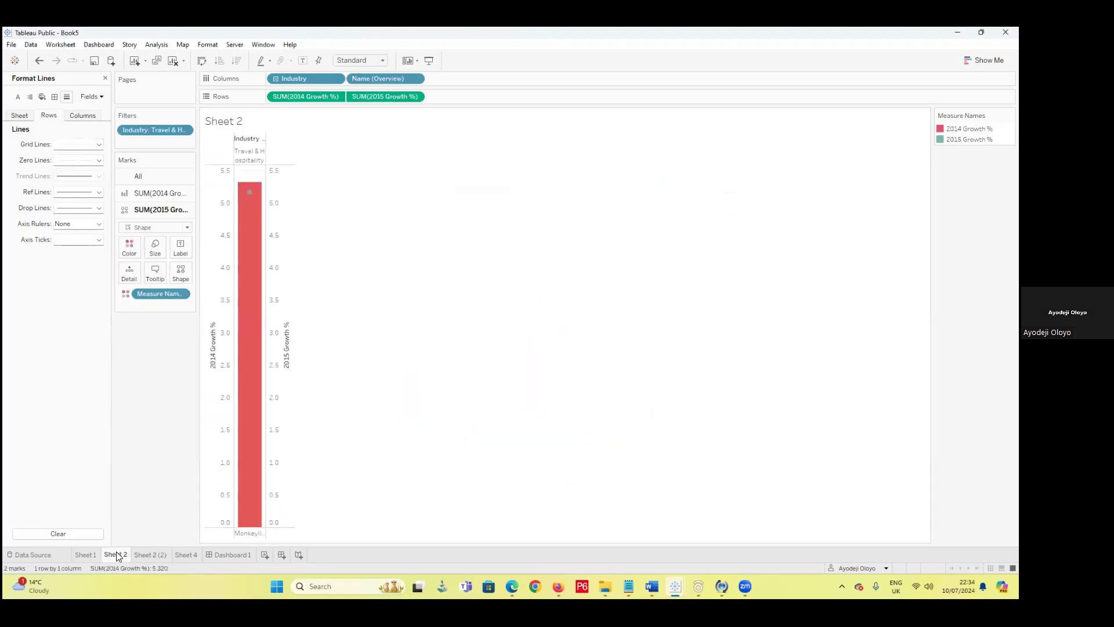
pyautogui.click(86, 554)
pyautogui.click(145, 555)
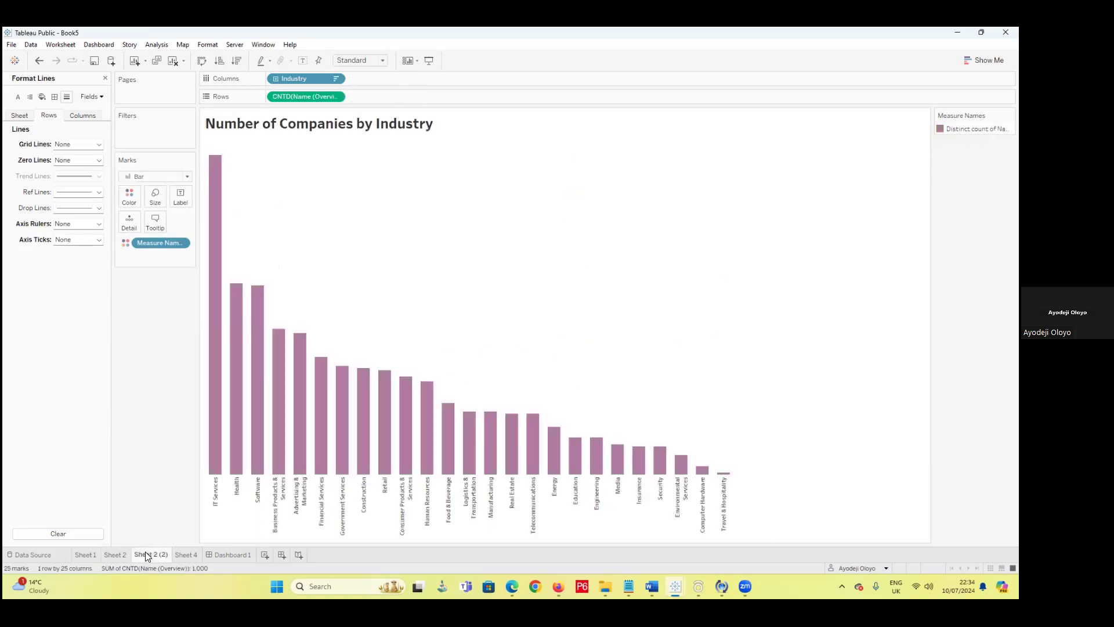
pyautogui.click(182, 555)
# - Change the size of Dashboard 1 from a range to Automatic
pyautogui.click(221, 555)
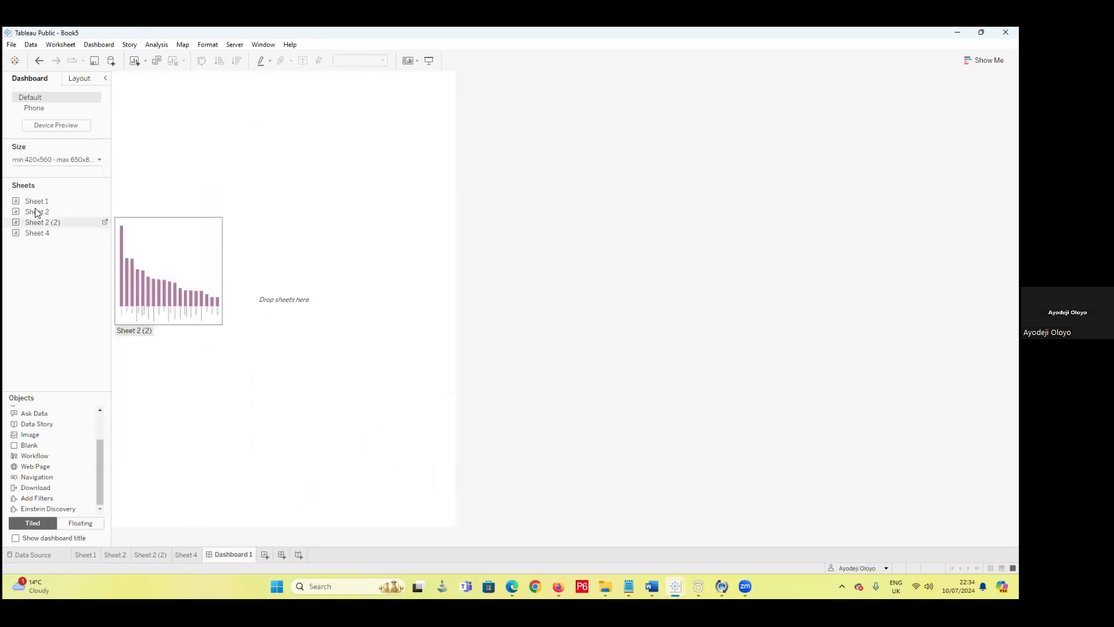
pyautogui.click(87, 159)
pyautogui.click(99, 160)
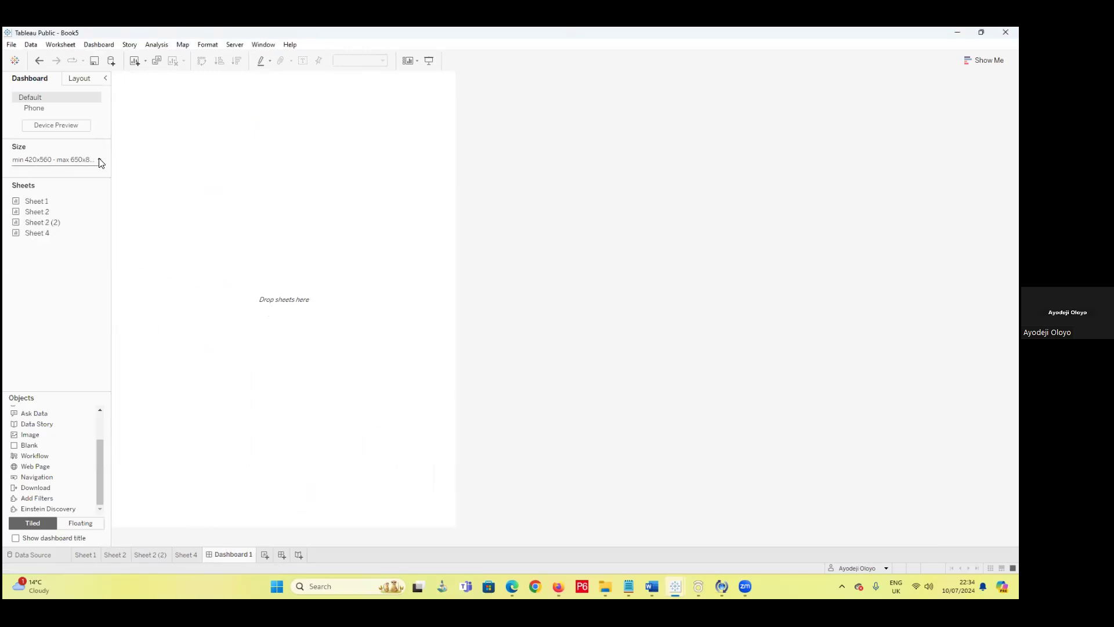
pyautogui.click(100, 160)
pyautogui.click(109, 178)
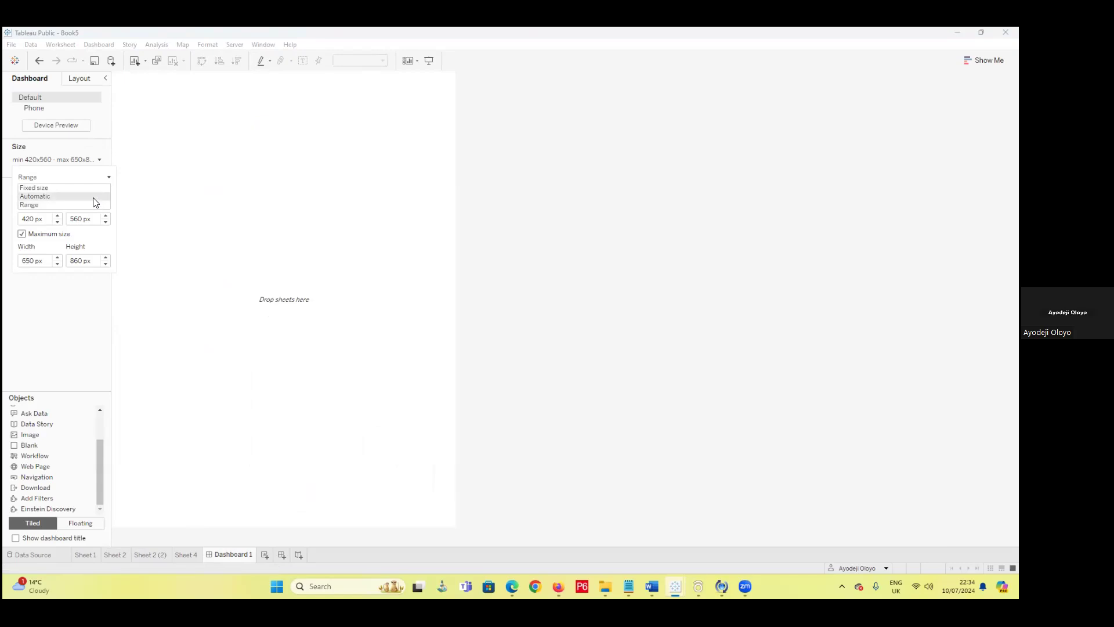
pyautogui.click(95, 197)
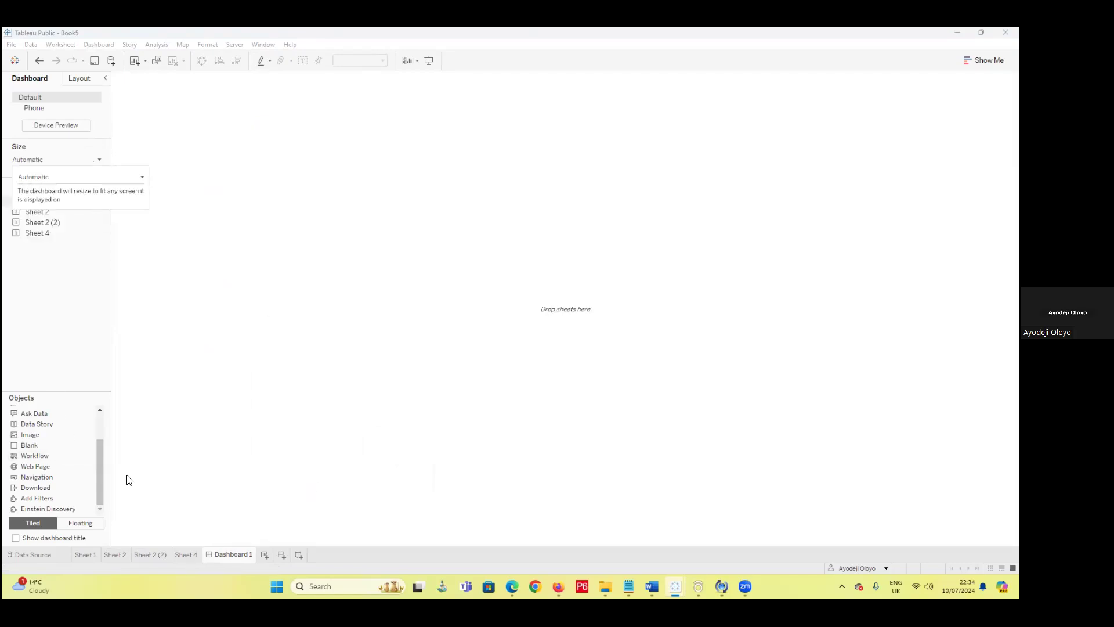
# - Remove the In / Out of Growth and In / Out of Expense and Profit lines from the Sheet 4 scatter plot's tooltip
pyautogui.click(162, 556)
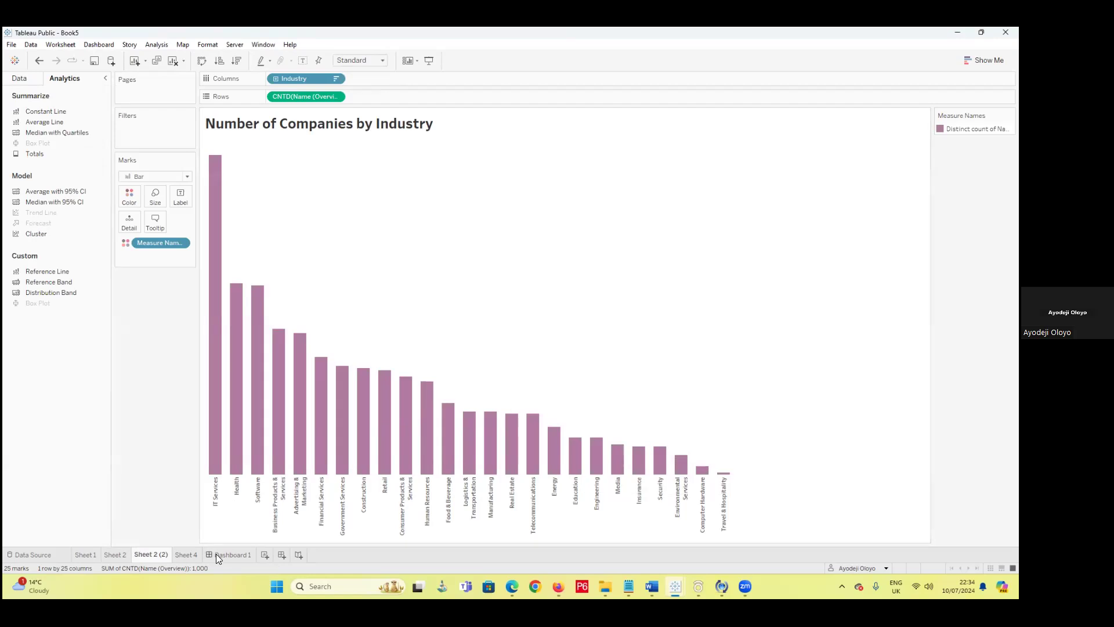
pyautogui.click(189, 555)
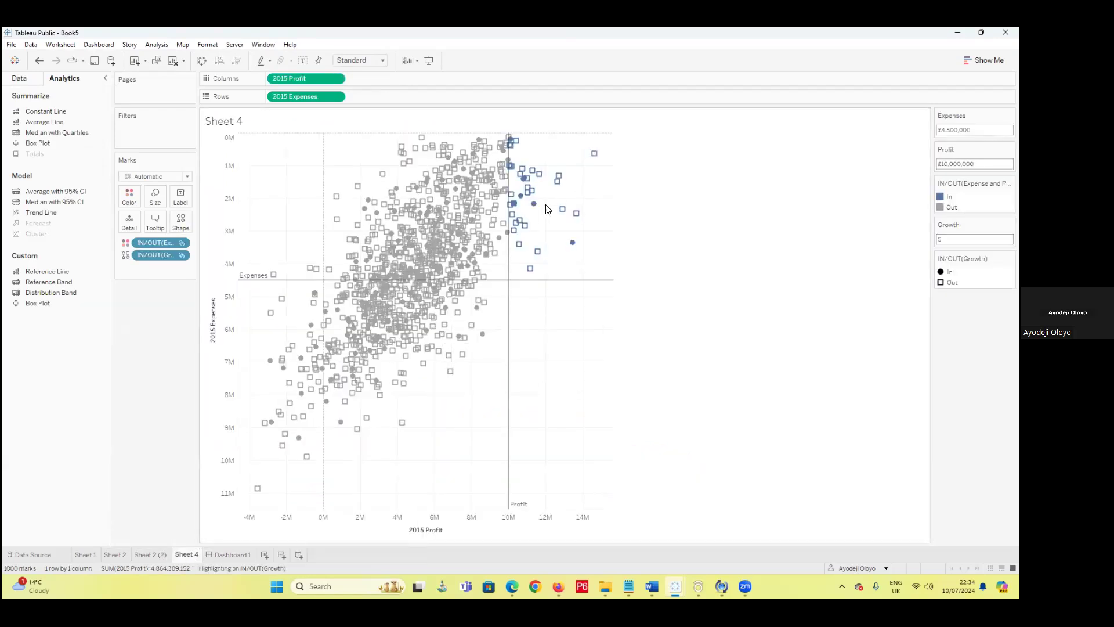
pyautogui.moveTo(539, 212)
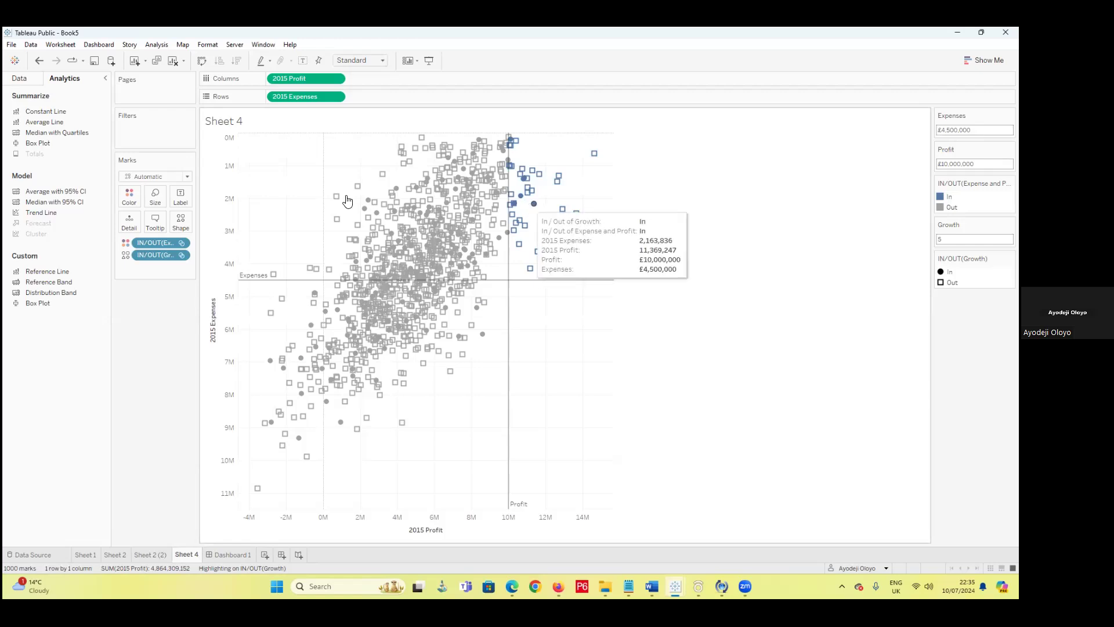
pyautogui.click(159, 223)
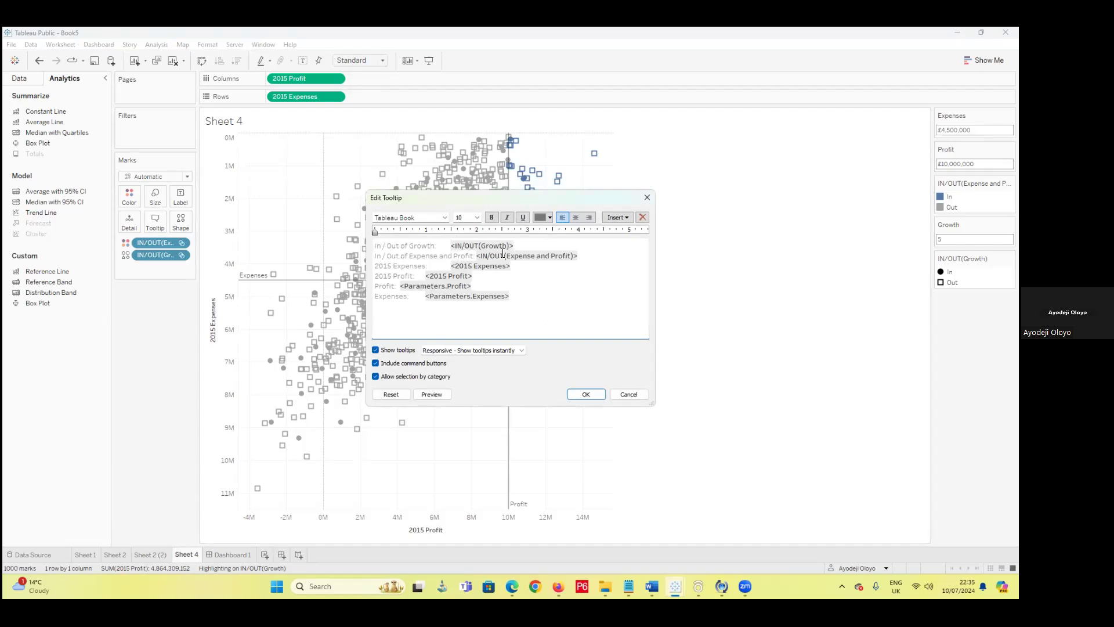
pyautogui.moveTo(524, 245); pyautogui.dragTo(320, 244)
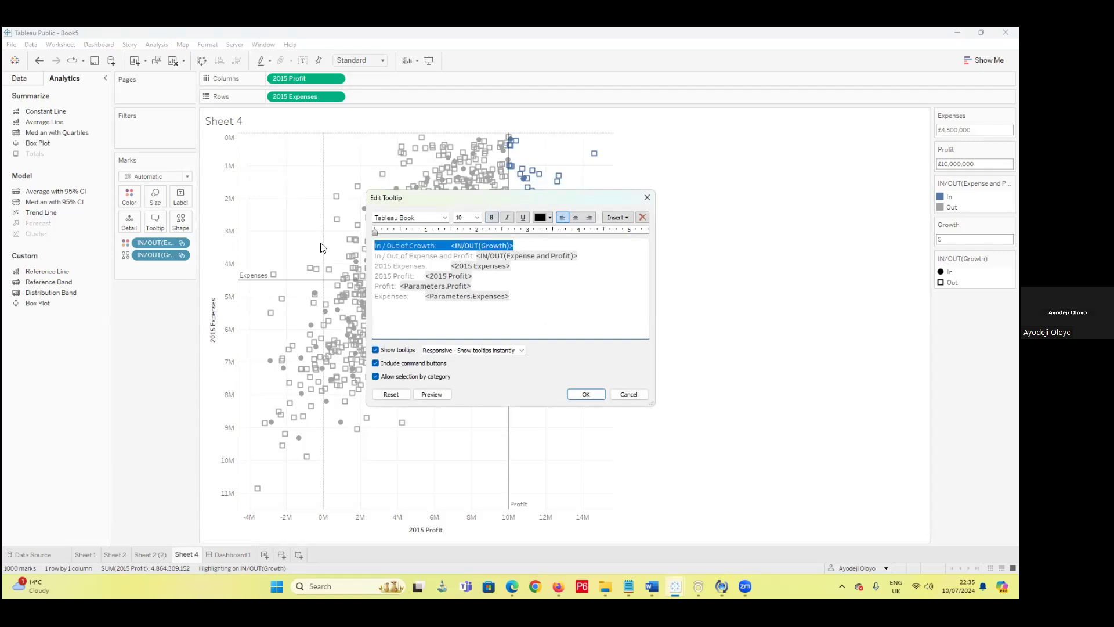
pyautogui.press('Delete')
pyautogui.moveTo(592, 256); pyautogui.dragTo(374, 256)
pyautogui.press('Delete')
pyautogui.press('Delete')
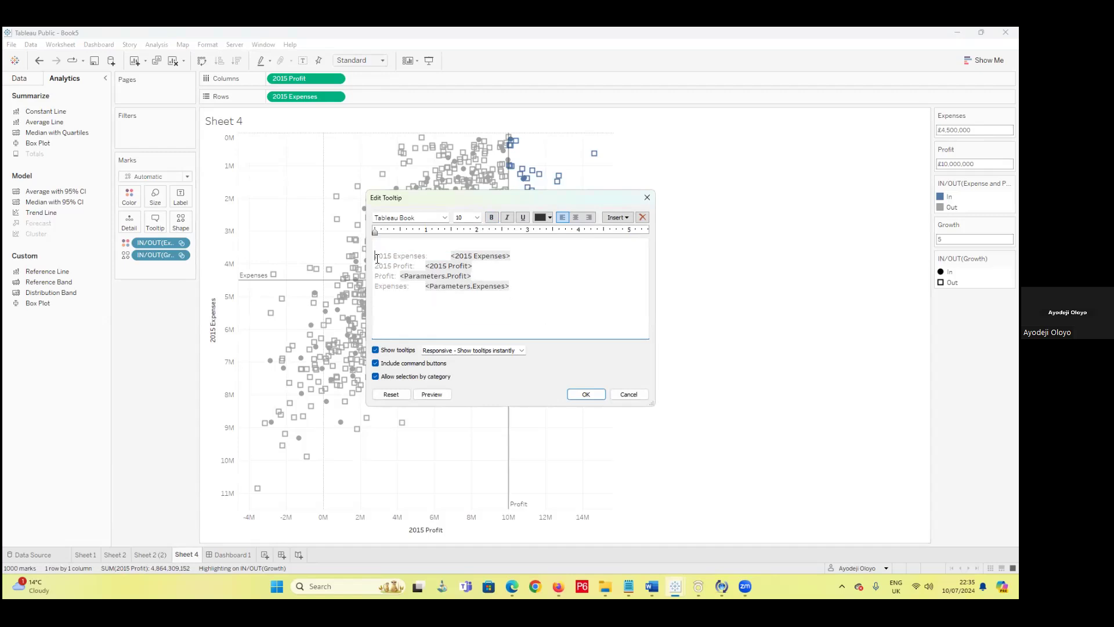
pyautogui.hotkey('ctrl', 'z')
pyautogui.click(376, 244)
pyautogui.press('Delete')
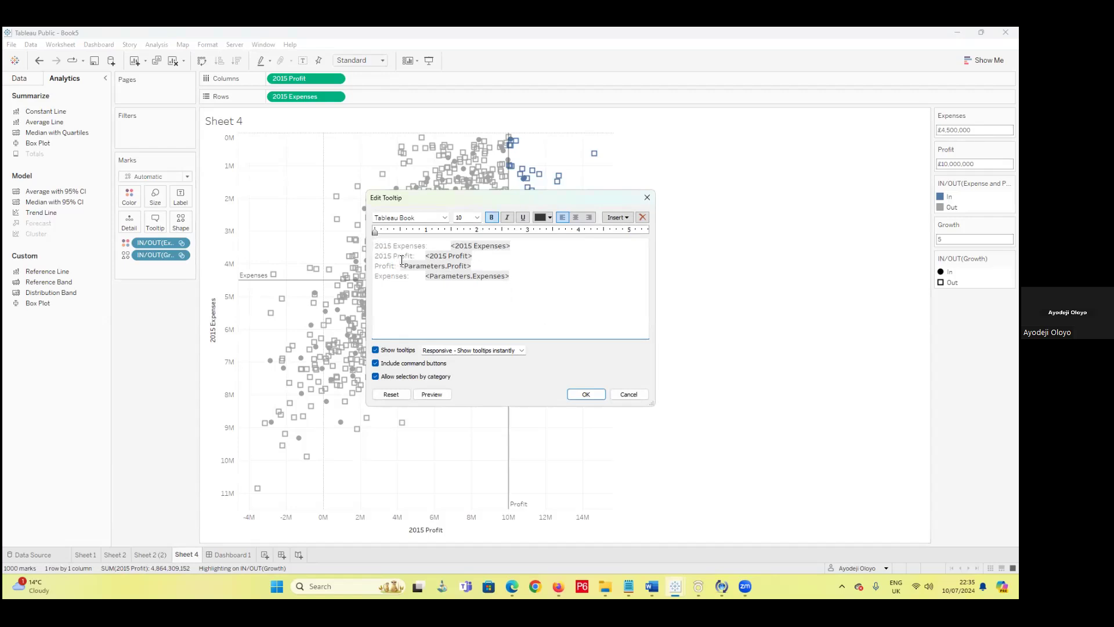
pyautogui.click(587, 395)
# - Replace the Sheet 4 title's sheet name placeholder with "Profit and Expenses for 2015"
pyautogui.doubleClick(253, 126)
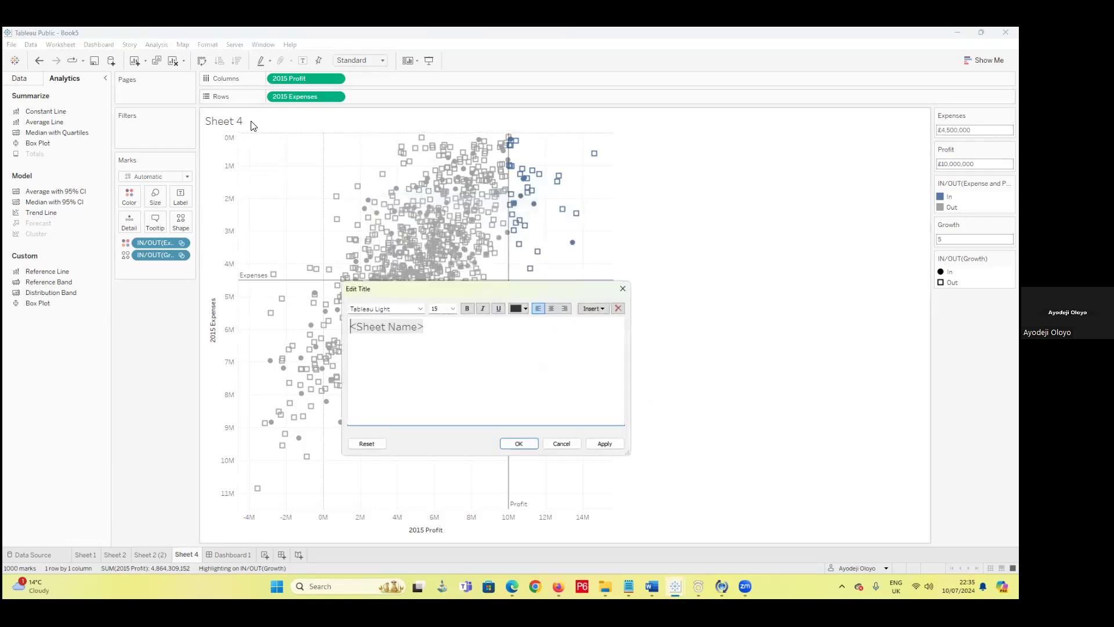
pyautogui.moveTo(496, 316); pyautogui.dragTo(284, 317)
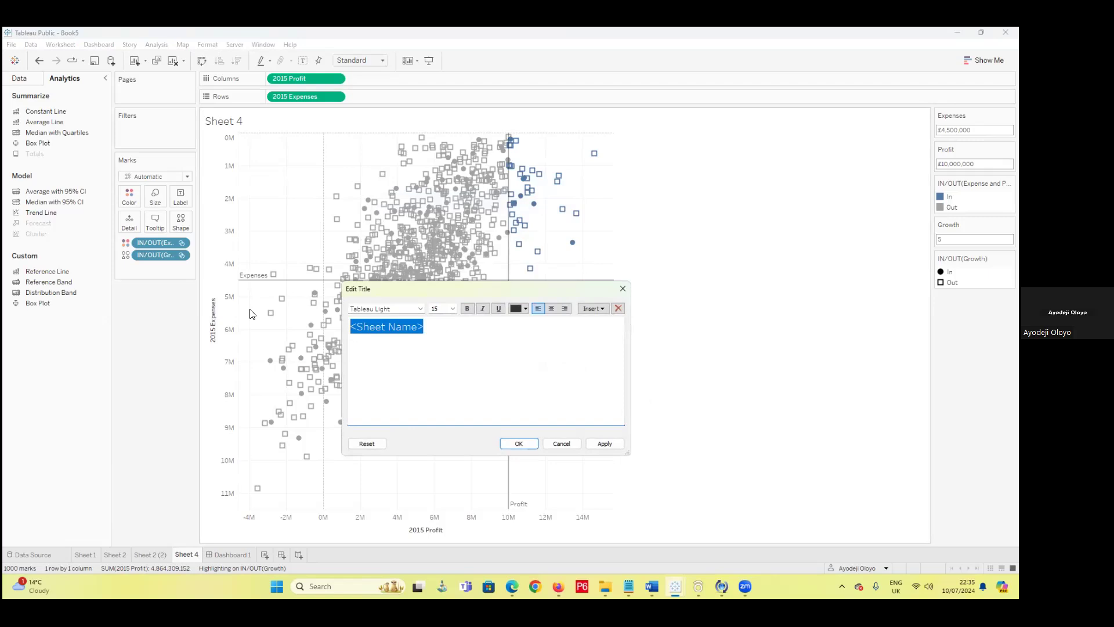
pyautogui.write('Profit and Expe')
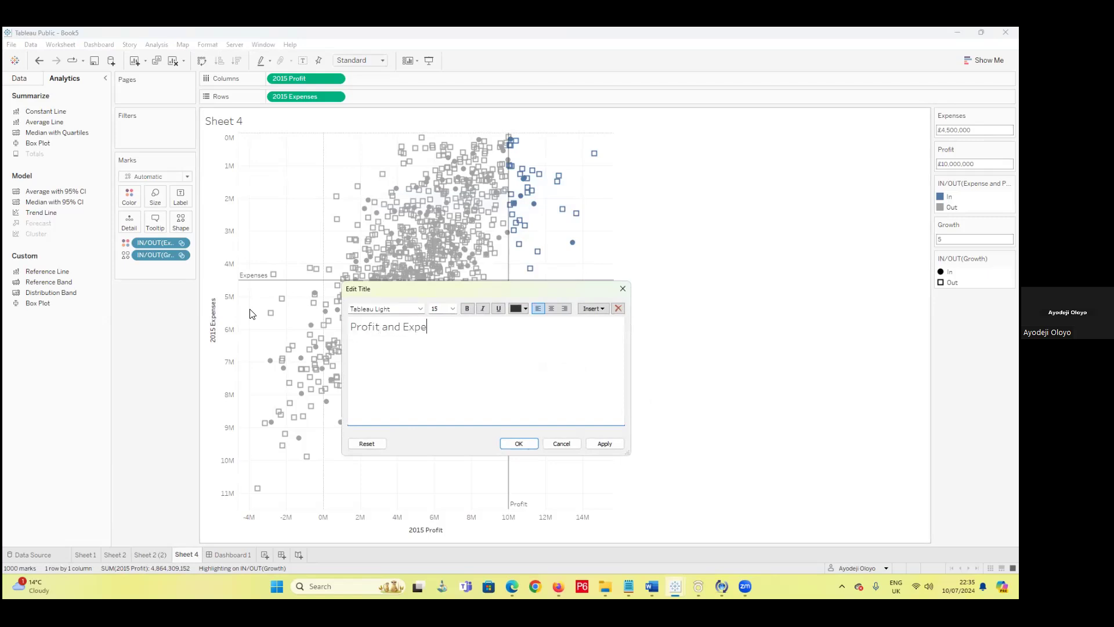
pyautogui.write('nses fort')
# - Format the whole scatter plot title in bold Tableau Semibold at size 20 and apply it to the sheet
pyautogui.moveTo(517, 371); pyautogui.dragTo(403, 313)
pyautogui.click(454, 308)
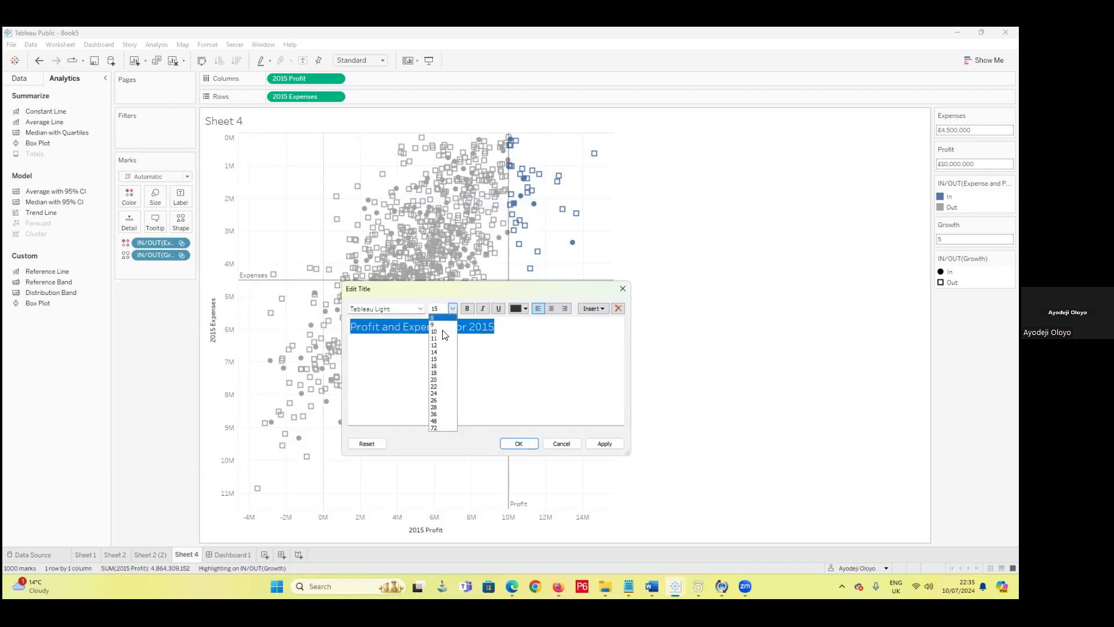
pyautogui.click(434, 379)
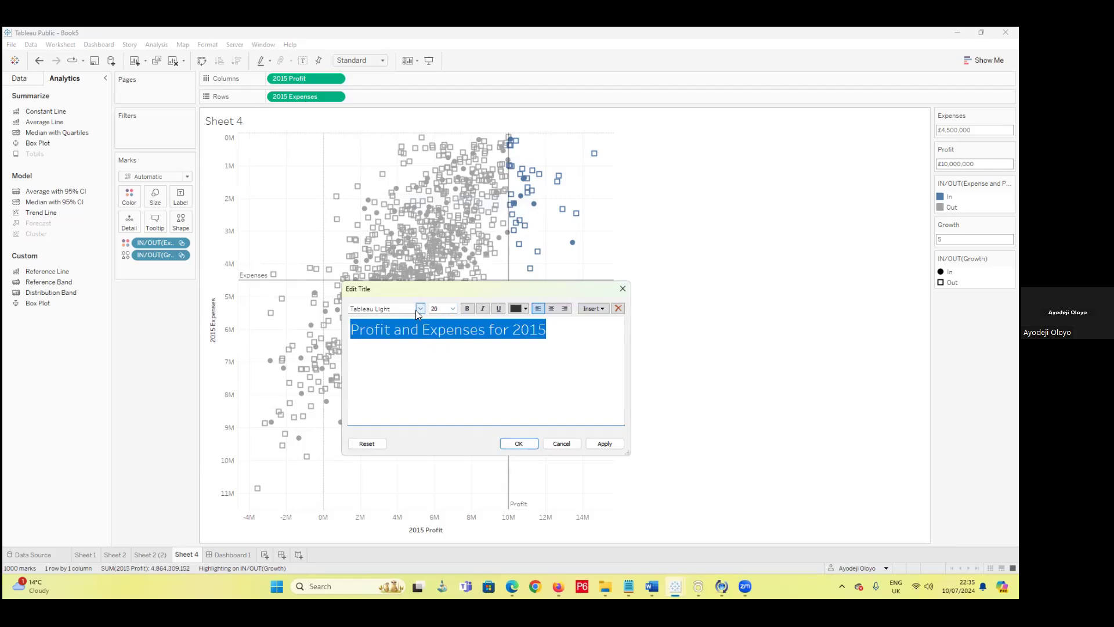
pyautogui.click(420, 308)
pyautogui.click(399, 342)
pyautogui.click(468, 309)
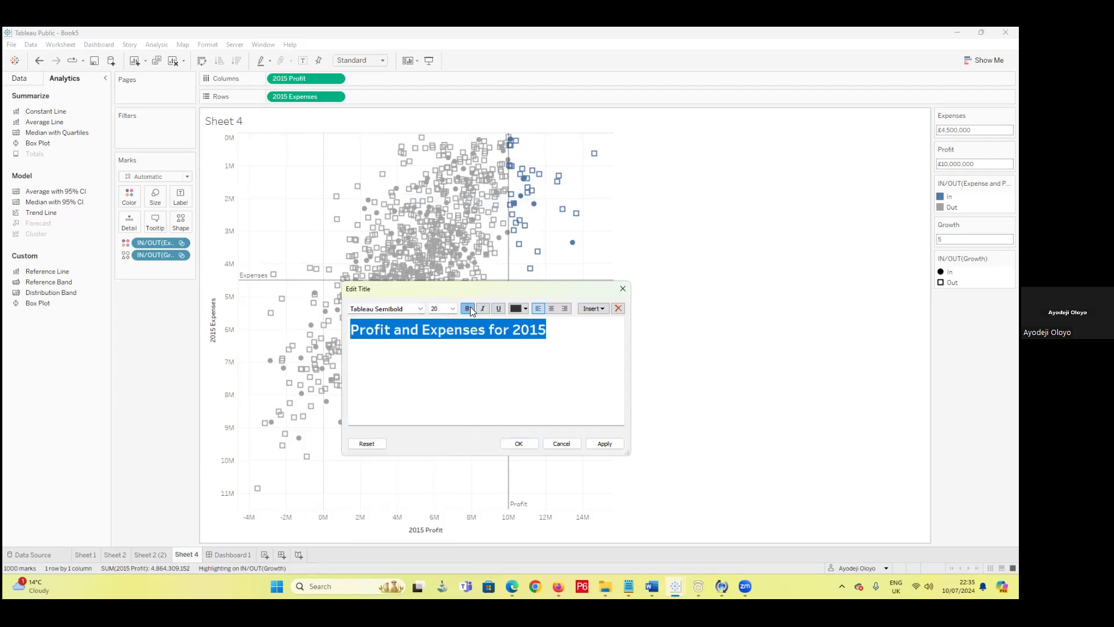
pyautogui.click(510, 444)
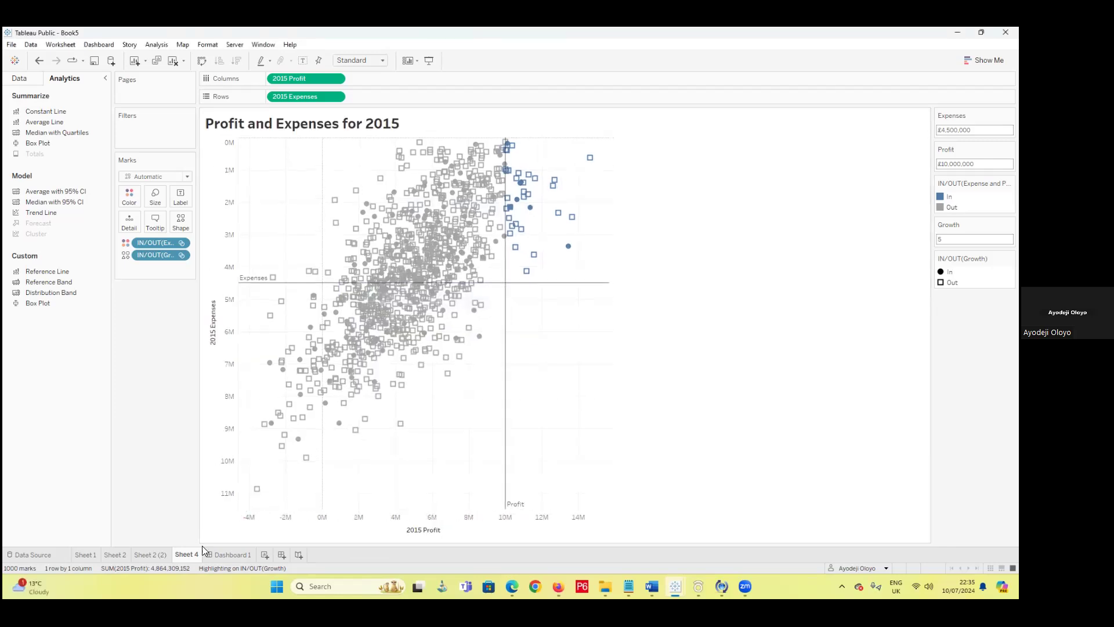
# - Reduce the Sheet 2 (2) title "Number of Companies by Industry" to font size 15
pyautogui.click(146, 553)
pyautogui.doubleClick(378, 132)
pyautogui.hotkey('ctrl', 'a')
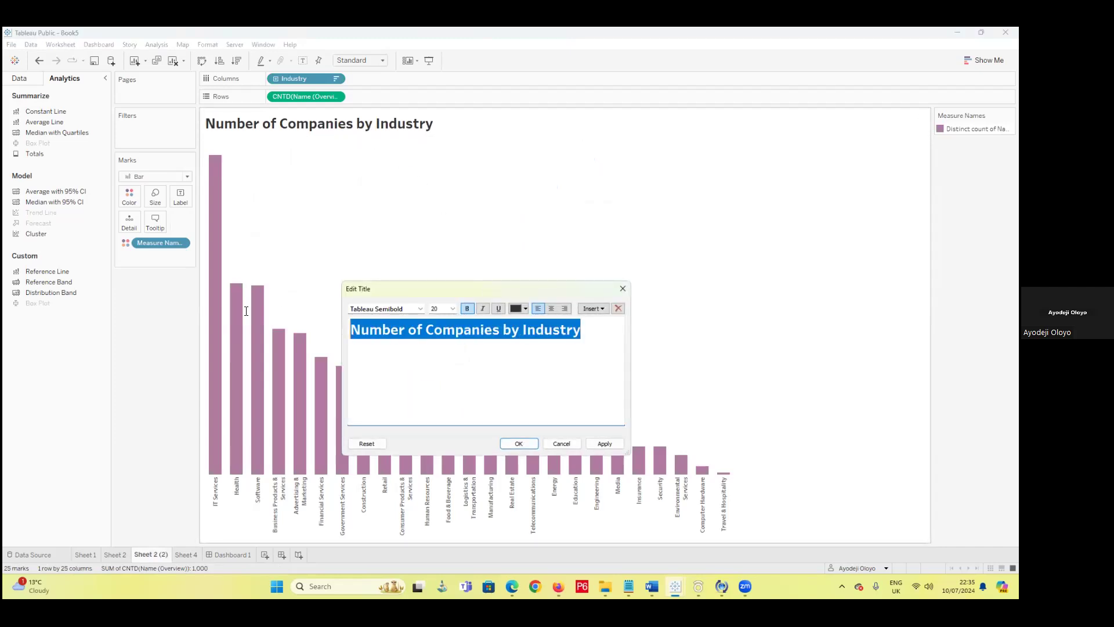
pyautogui.click(453, 308)
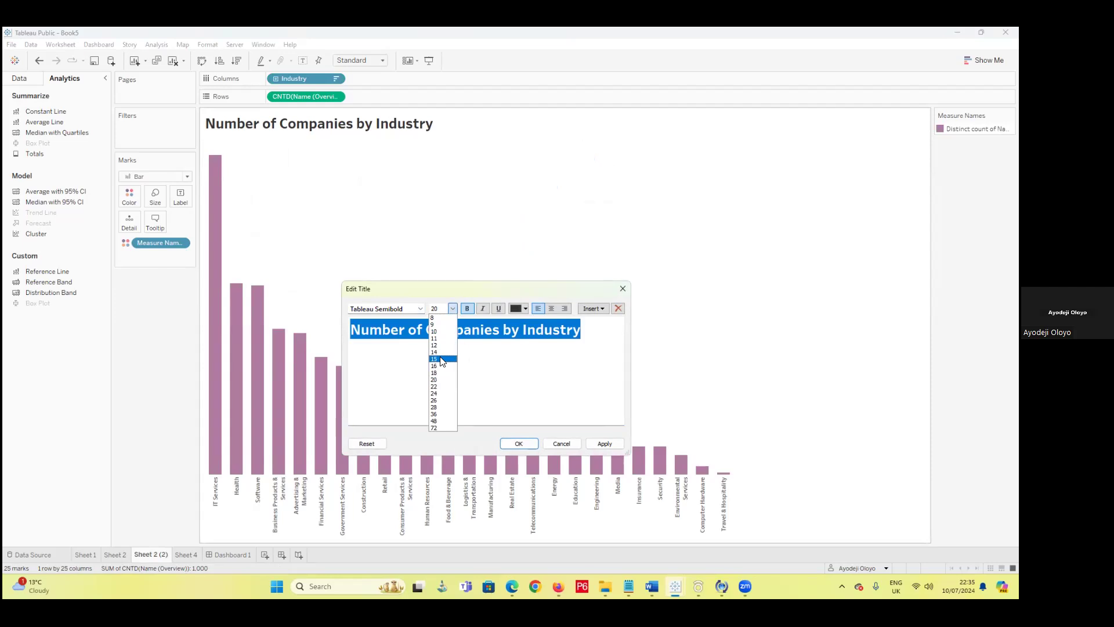
pyautogui.click(444, 359)
pyautogui.click(519, 443)
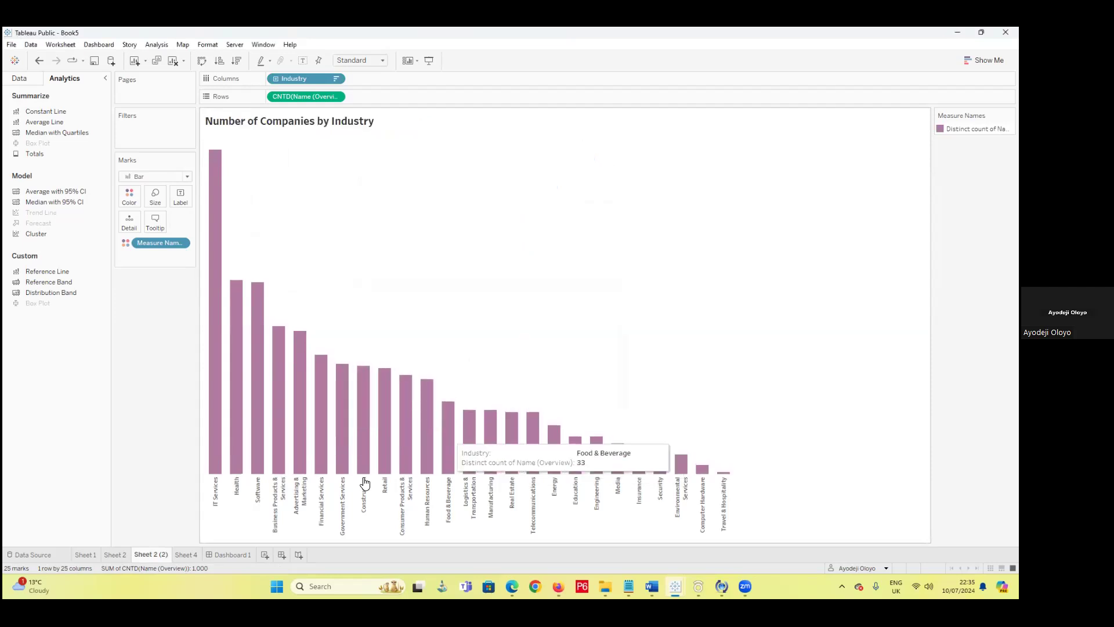
# - Reduce the Sheet 4 title "Profit and Expenses for 2015" to font size 15
pyautogui.click(186, 554)
pyautogui.doubleClick(382, 123)
pyautogui.hotkey('ctrl', 'a')
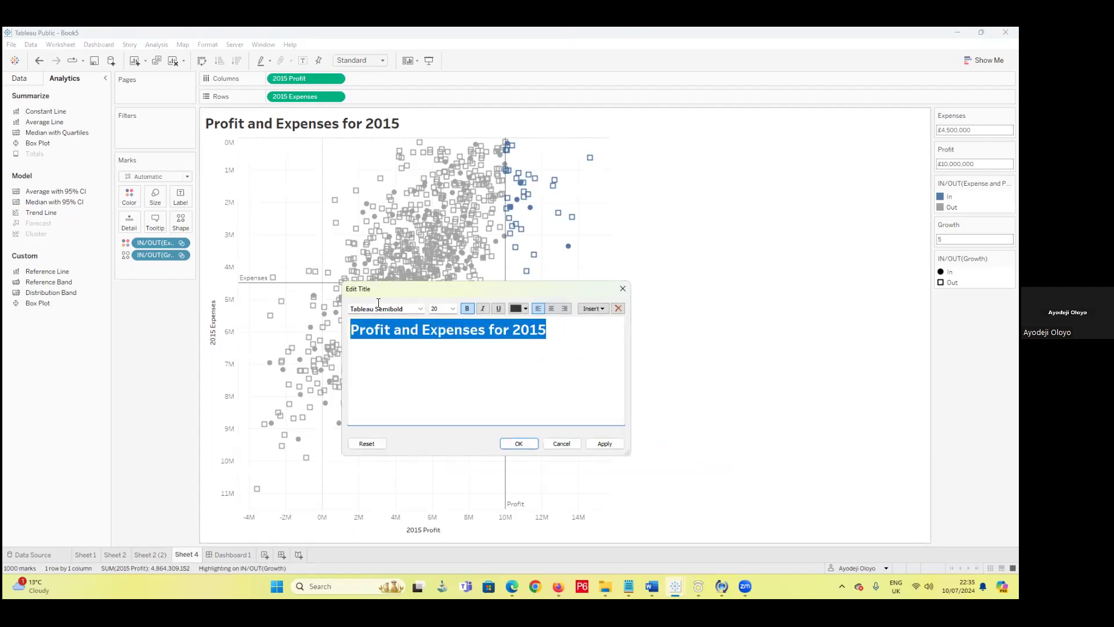
pyautogui.click(444, 309)
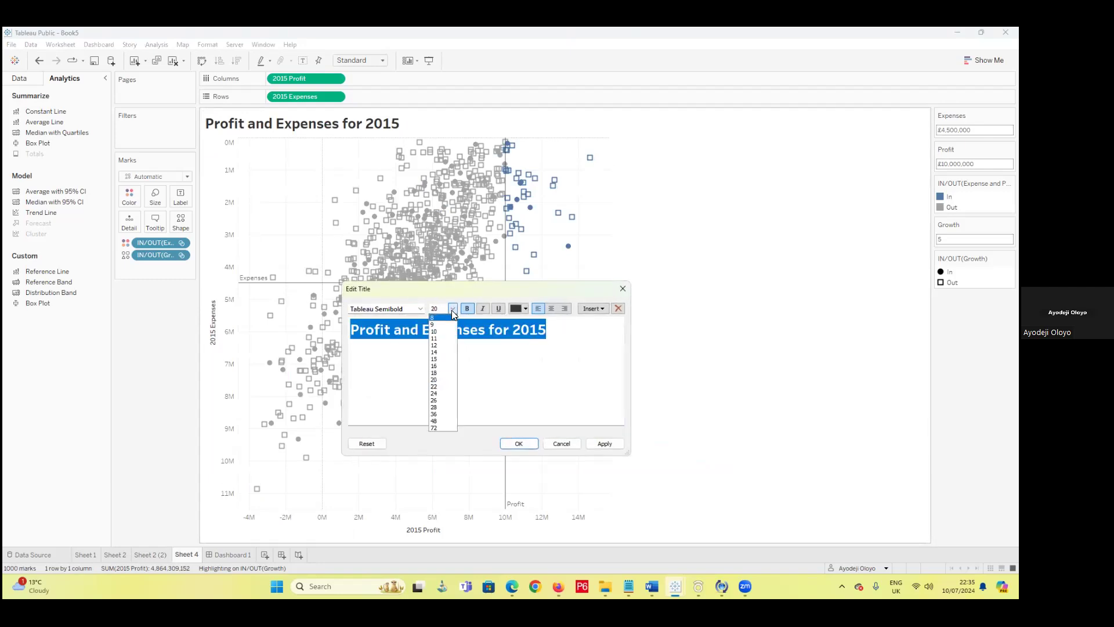
pyautogui.click(437, 360)
pyautogui.click(520, 444)
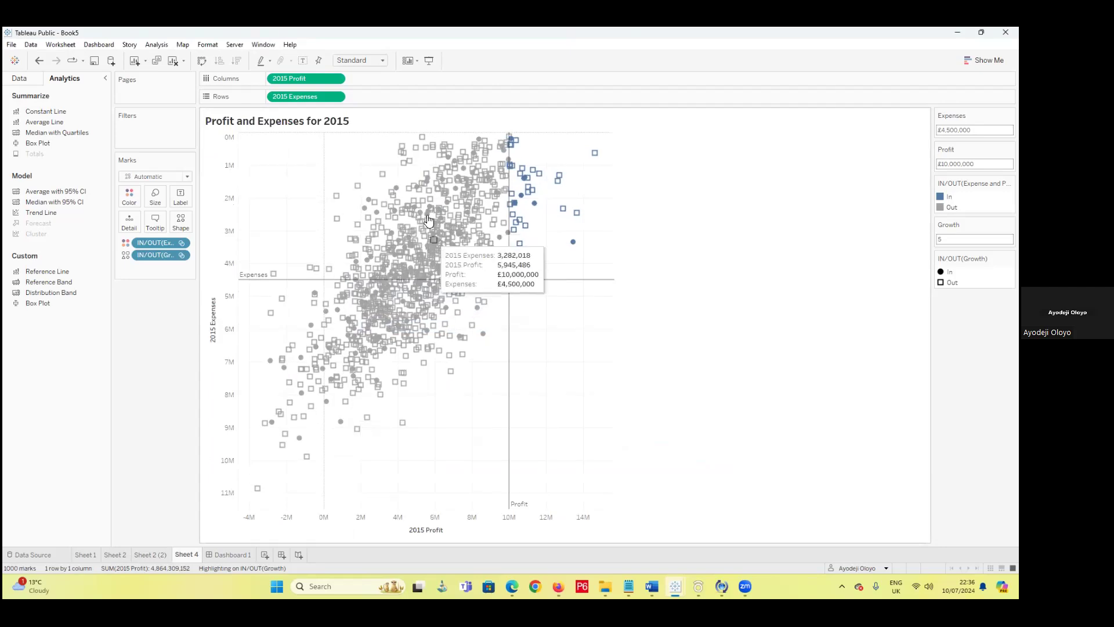
# - Remove the axis title text from the 2015 Expenses axis of the scatter plot
pyautogui.rightClick(215, 339)
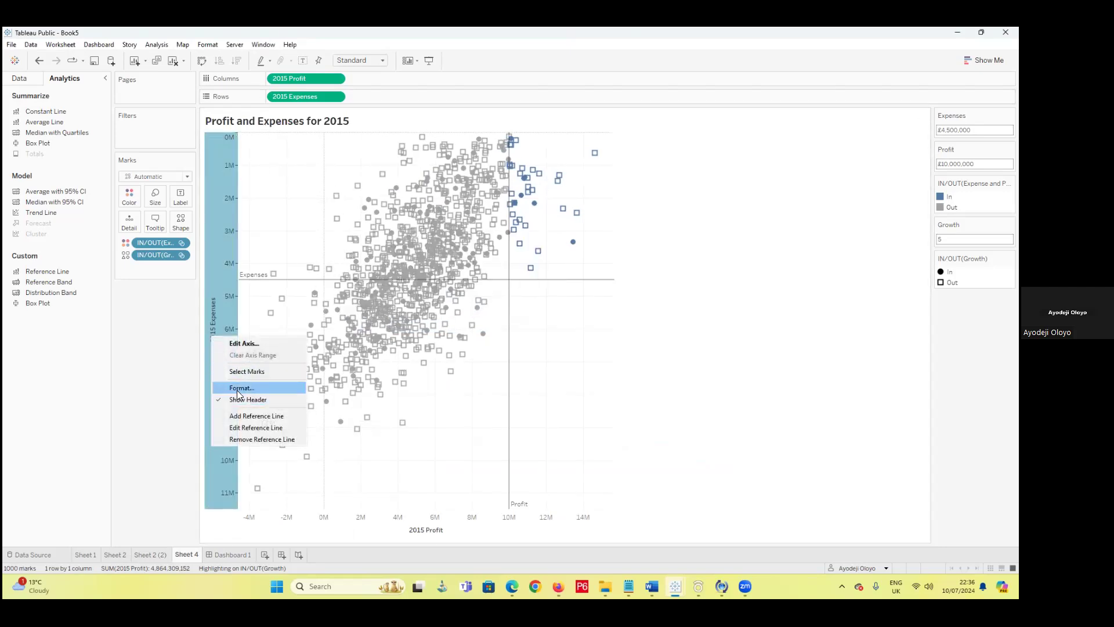
pyautogui.click(182, 395)
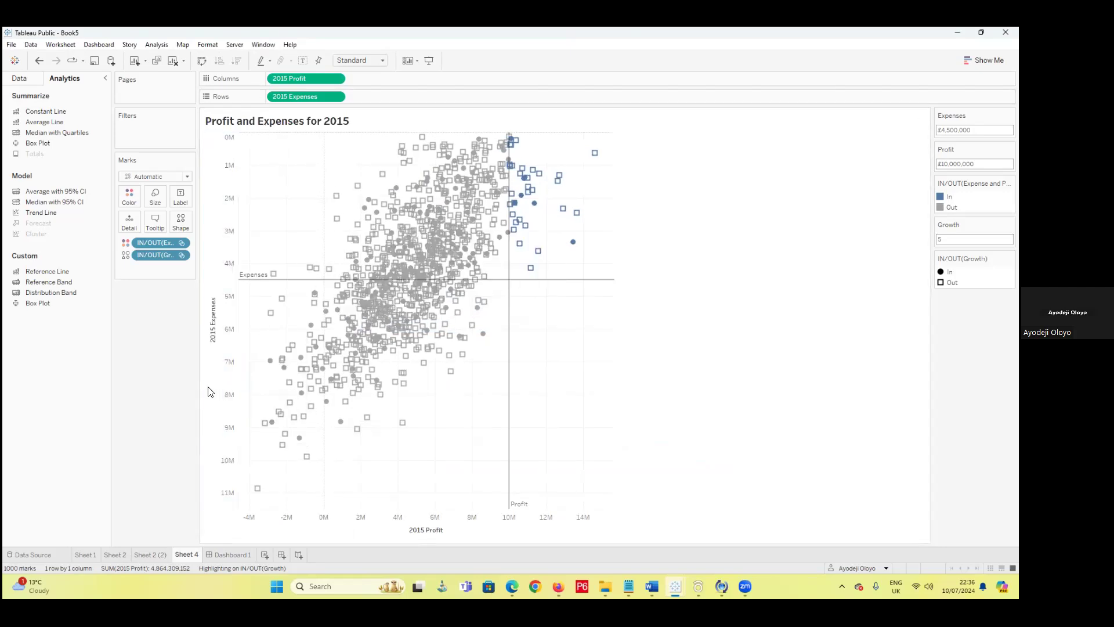
pyautogui.rightClick(230, 347)
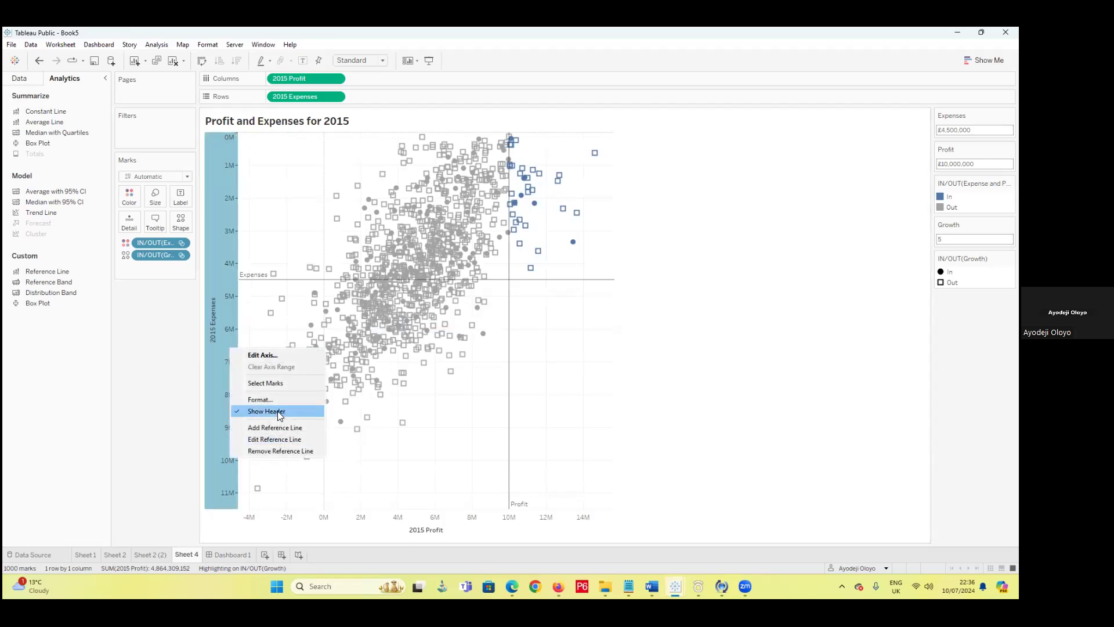
pyautogui.click(272, 356)
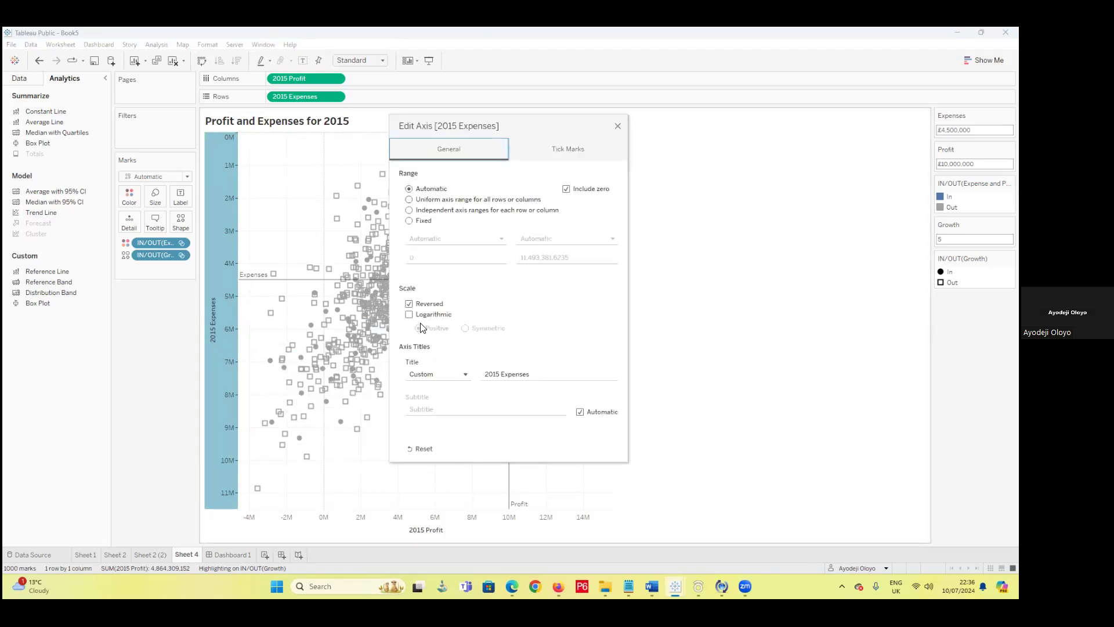
pyautogui.click(499, 374)
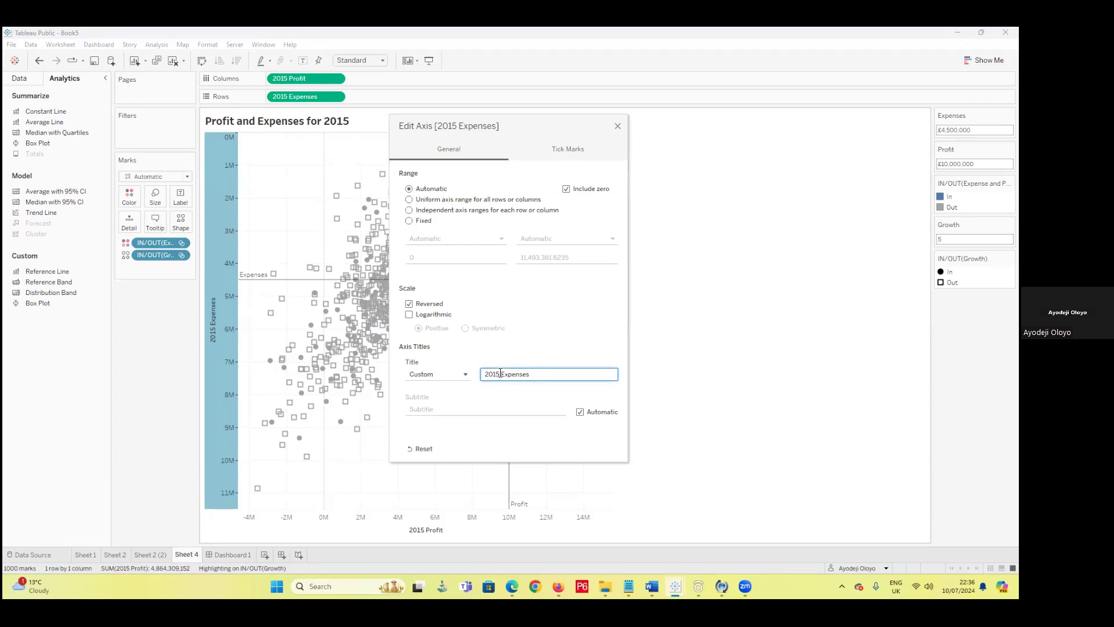
pyautogui.hotkey('ctrl', 'a')
pyautogui.press('BackSpace')
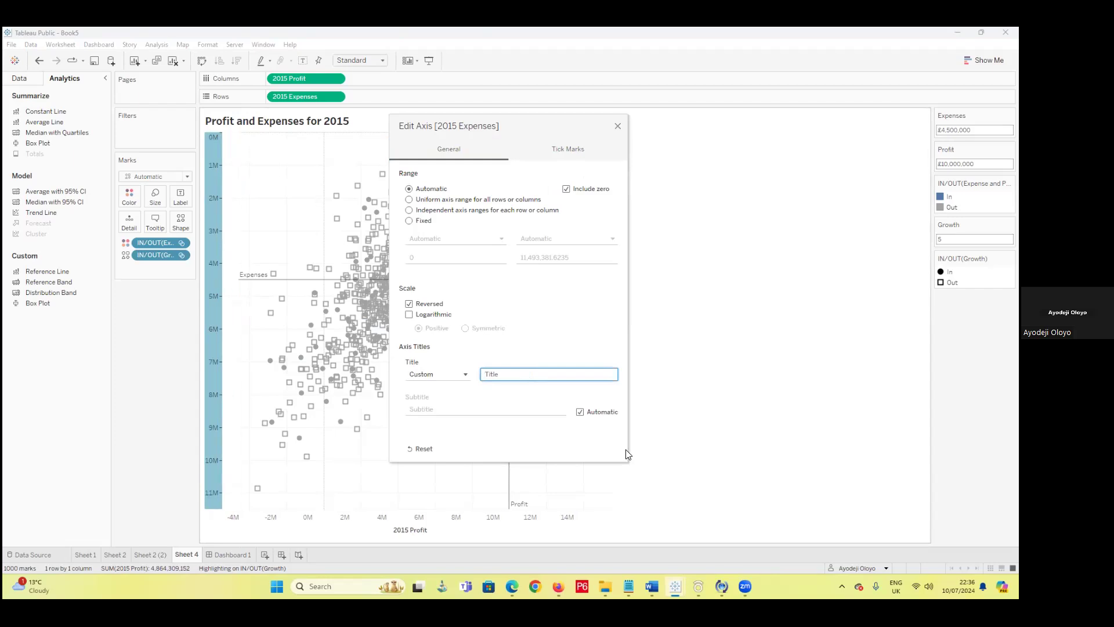
pyautogui.click(618, 126)
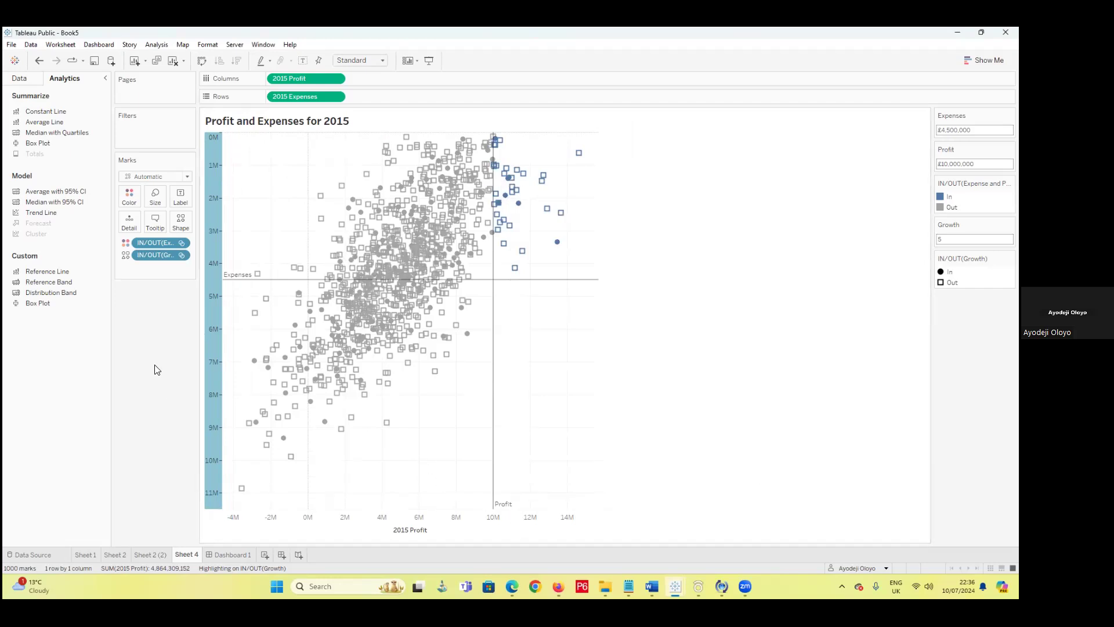
# - Give the 2015 Expenses axis fixed major tick marks with an interval of 2,500,000
pyautogui.rightClick(218, 313)
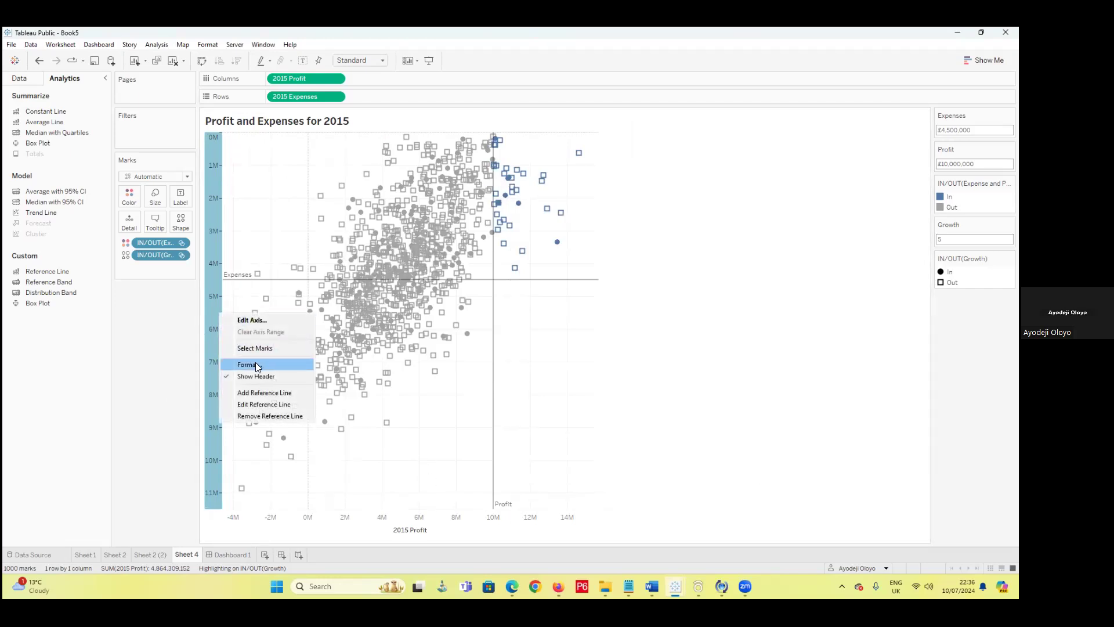
pyautogui.click(544, 273)
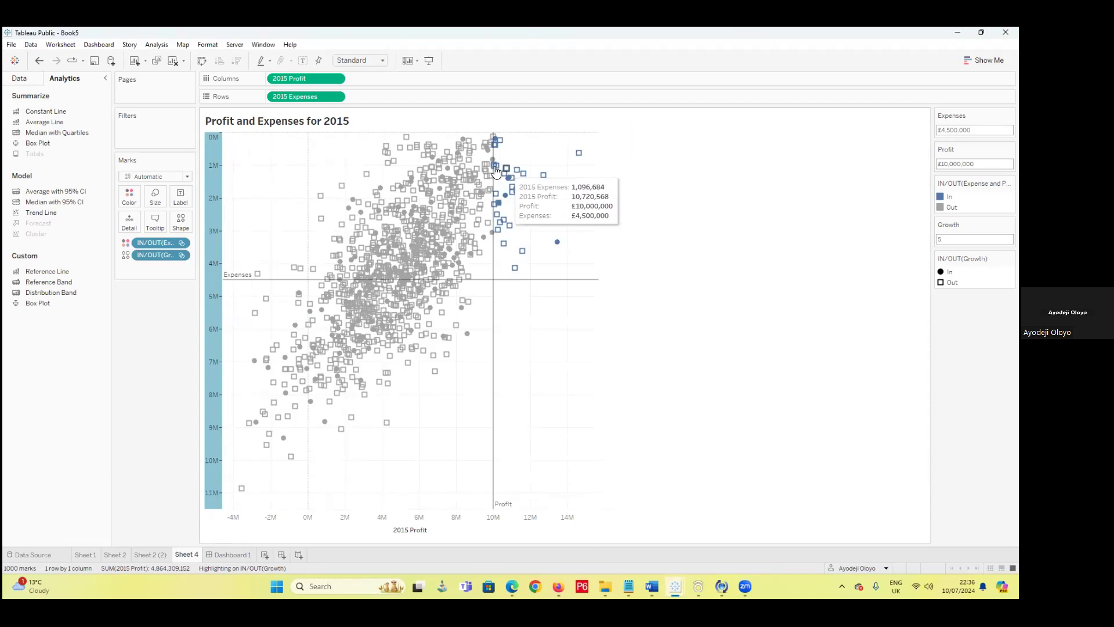
pyautogui.doubleClick(211, 289)
pyautogui.click(556, 146)
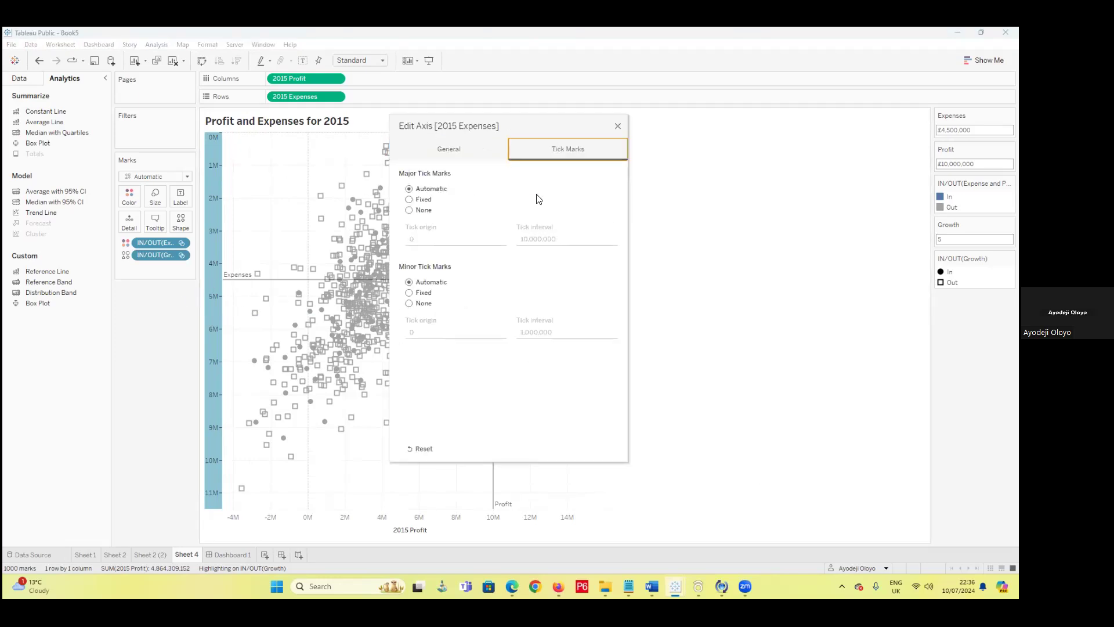
pyautogui.click(409, 199)
pyautogui.click(527, 238)
pyautogui.moveTo(528, 238); pyautogui.dragTo(520, 239)
pyautogui.write('3,000,000')
pyautogui.click(559, 320)
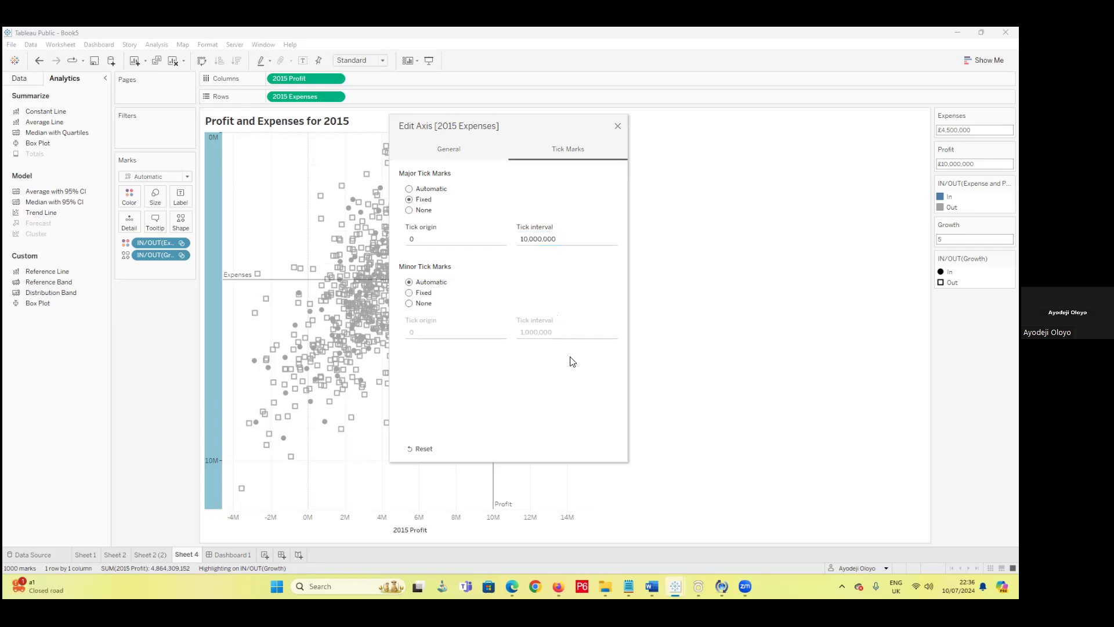
pyautogui.click(521, 243)
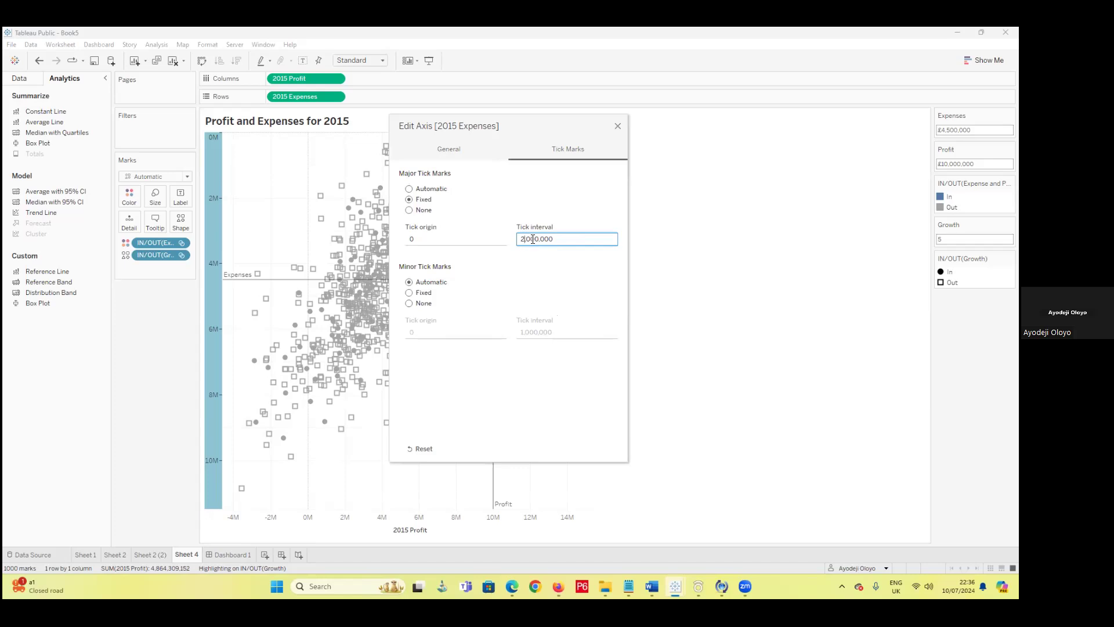
pyautogui.write('5')
pyautogui.click(616, 127)
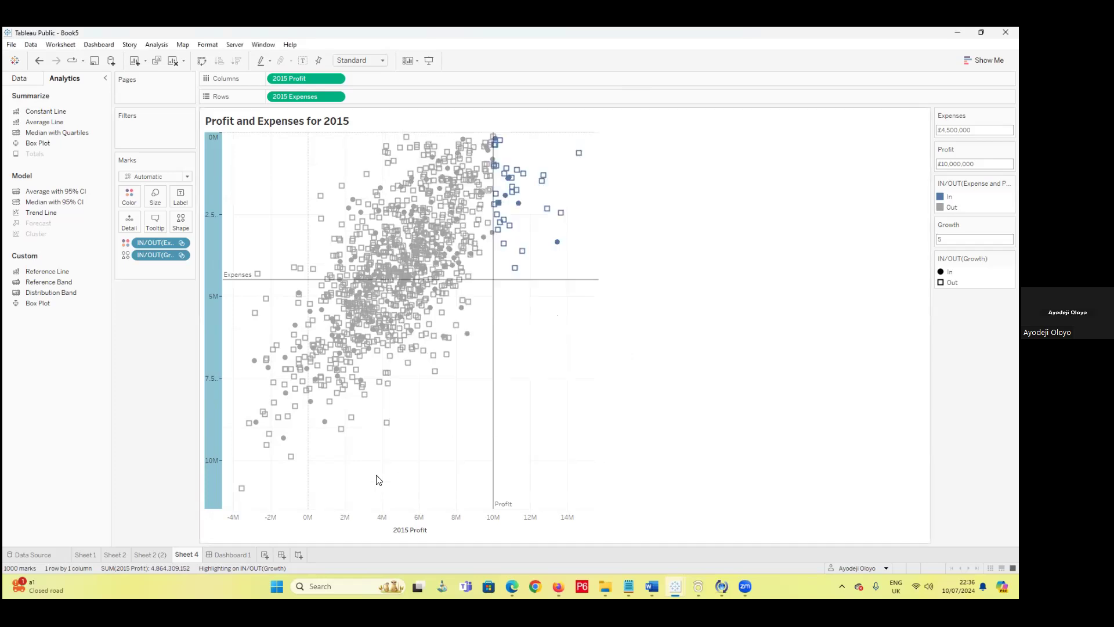
# - Remove the axis title text from the scatter plot's 2015 Profit axis
pyautogui.rightClick(361, 520)
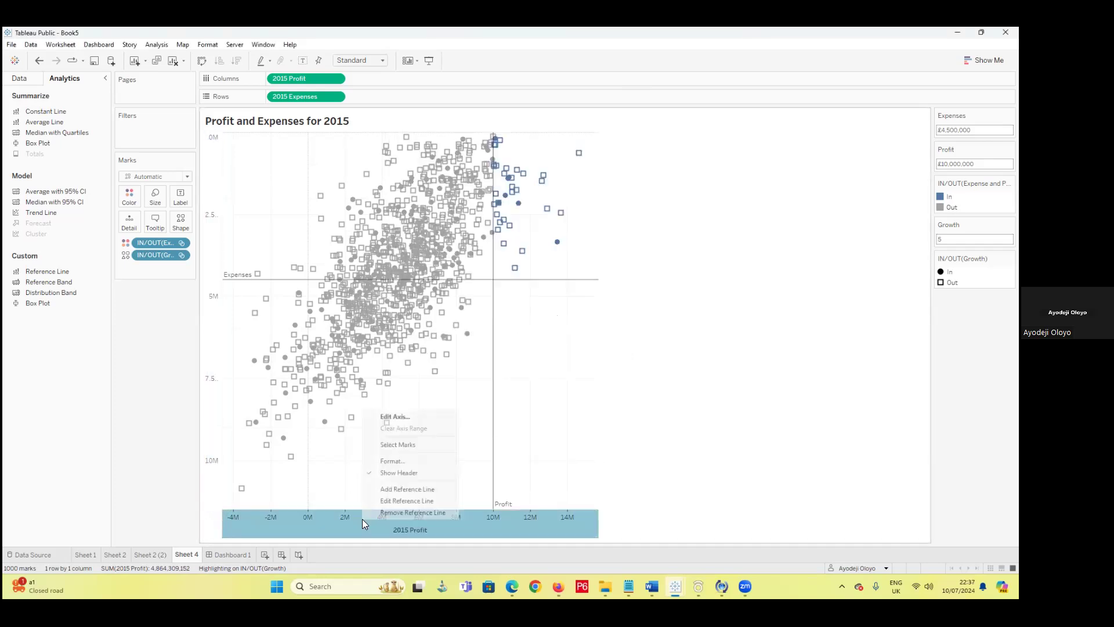
pyautogui.click(411, 416)
pyautogui.click(503, 370)
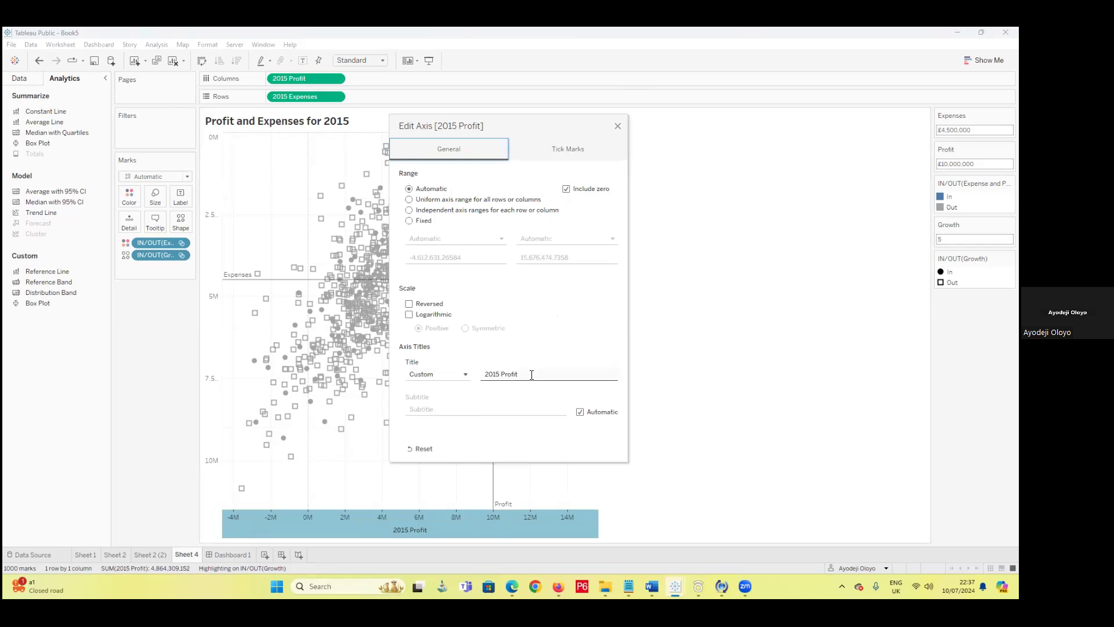
pyautogui.press('BackSpace')
# - Give the 2015 Profit axis fixed major tick marks with an interval of 2,500,000
pyautogui.click(552, 153)
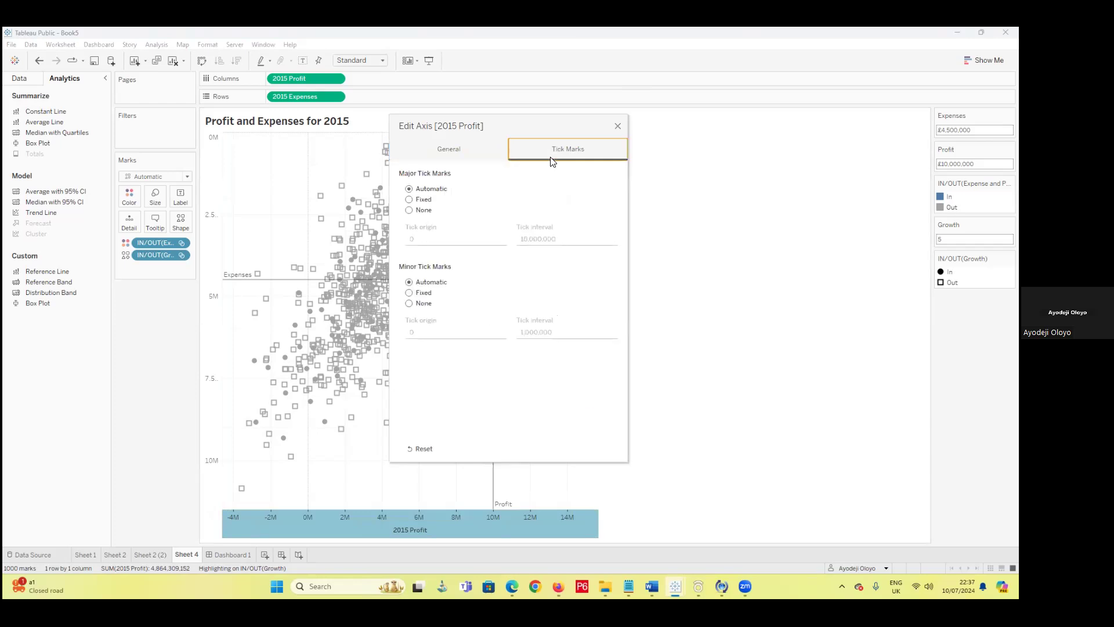
pyautogui.click(410, 200)
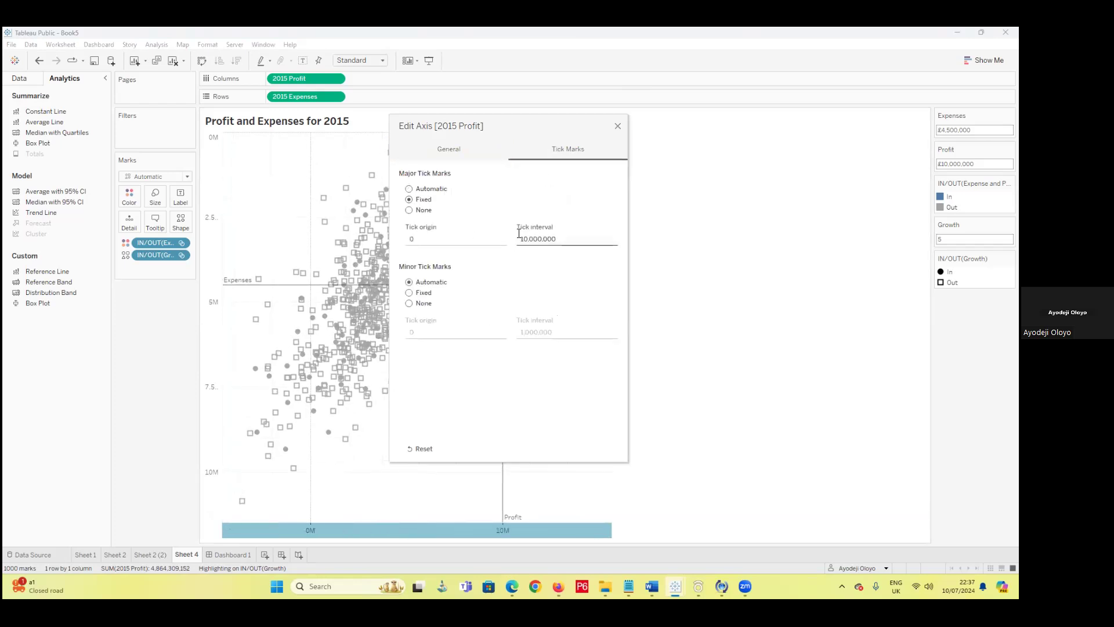
pyautogui.moveTo(526, 239); pyautogui.dragTo(512, 243)
pyautogui.write('2')
pyautogui.press('BackSpace')
pyautogui.write('5')
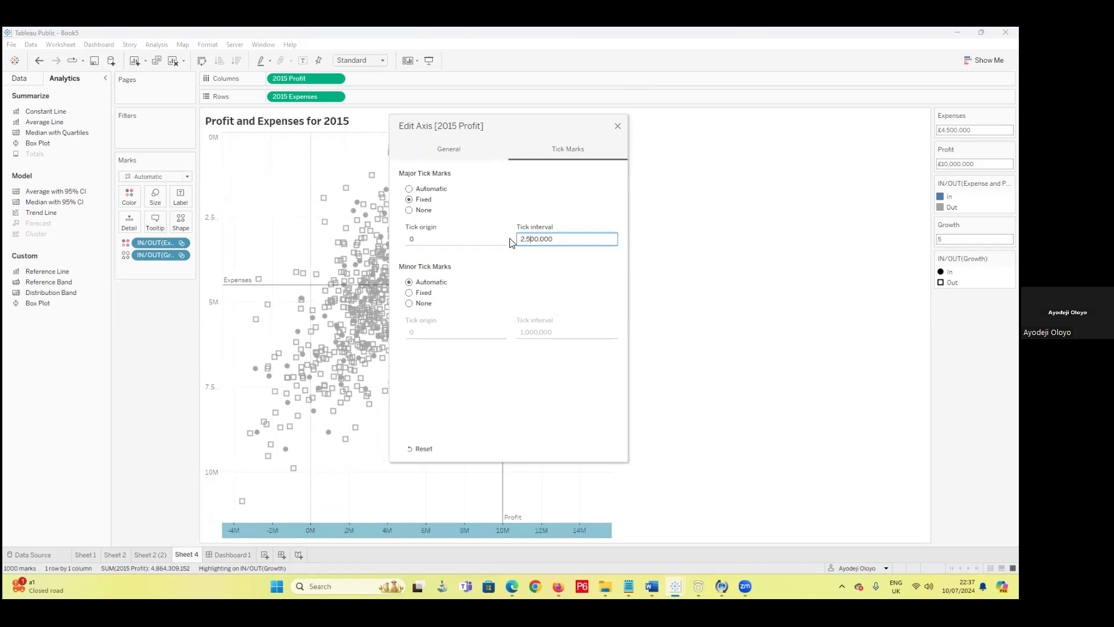
pyautogui.click(618, 126)
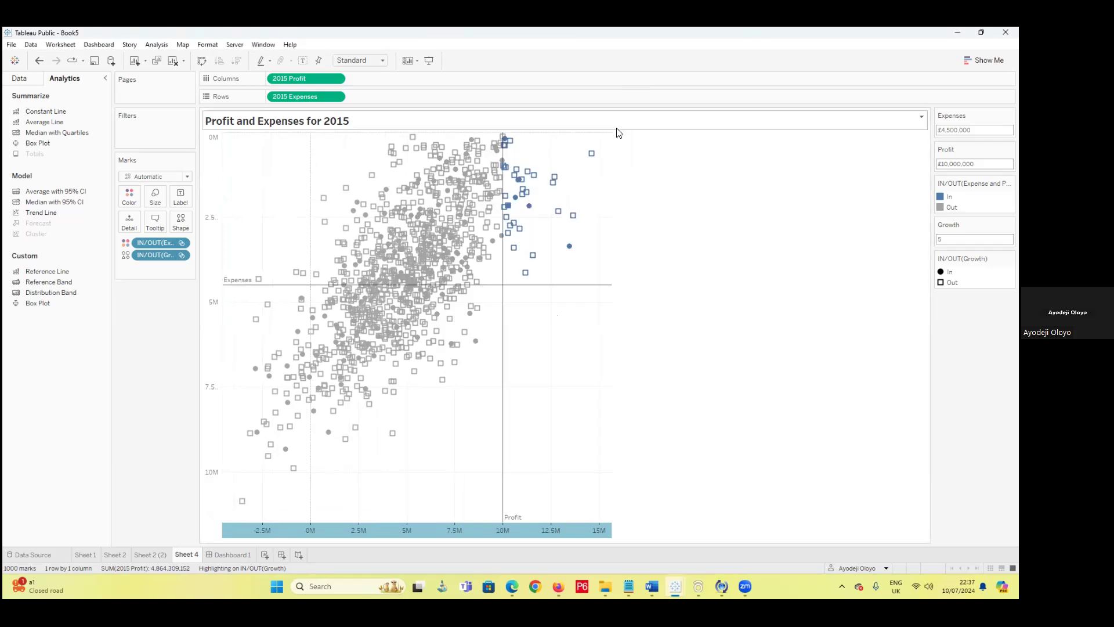
pyautogui.click(705, 381)
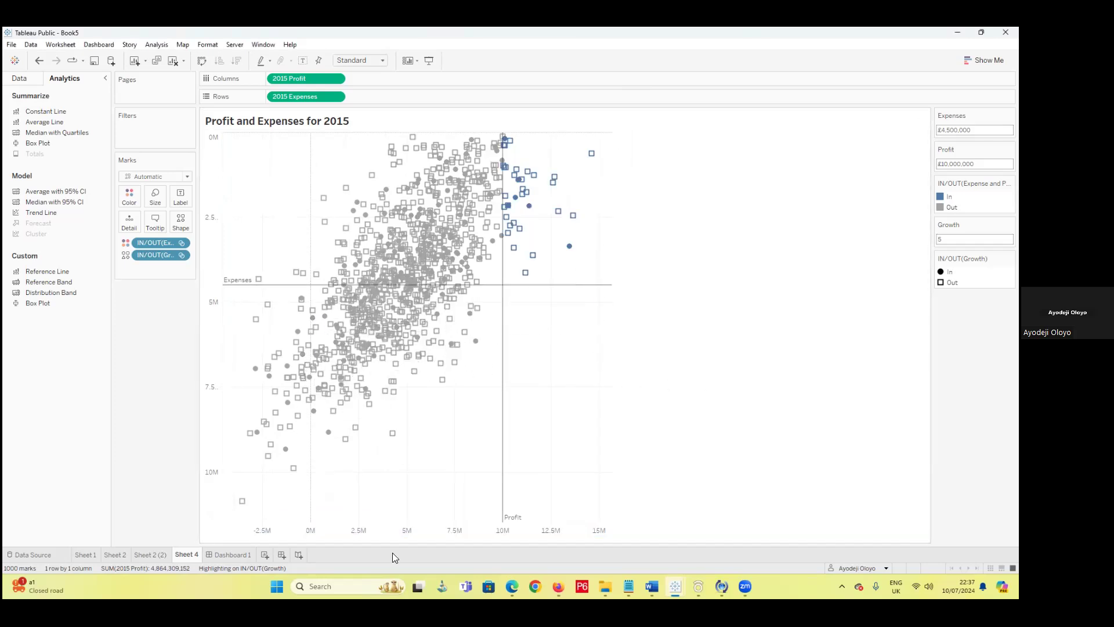
# - Set the major tick interval of the 2015 Profit axis to 3,000,000
pyautogui.click(458, 529)
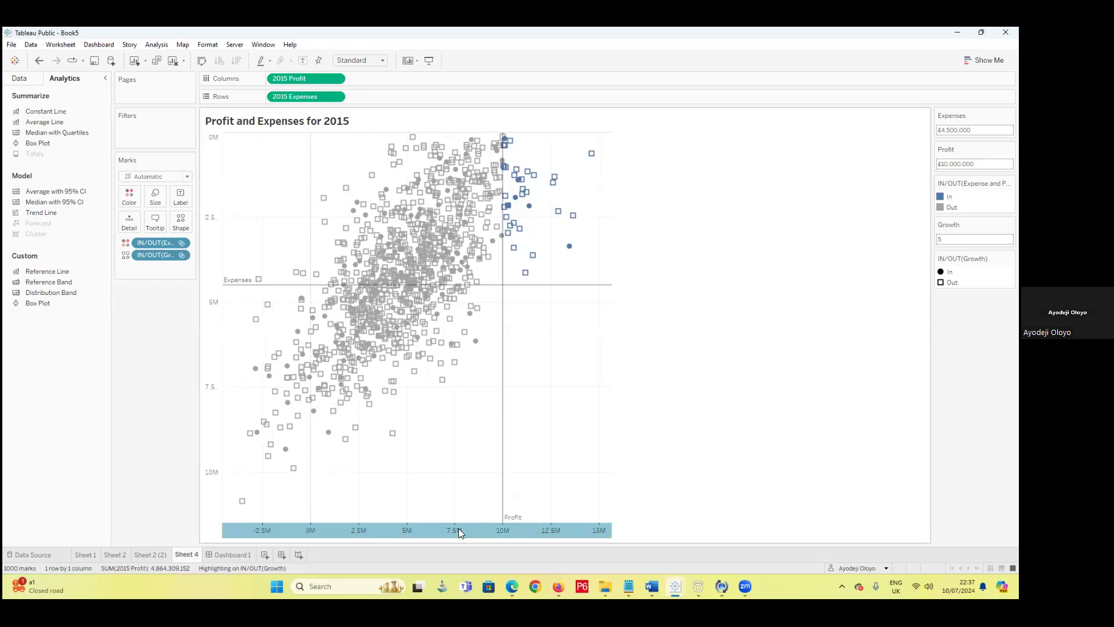
pyautogui.rightClick(458, 528)
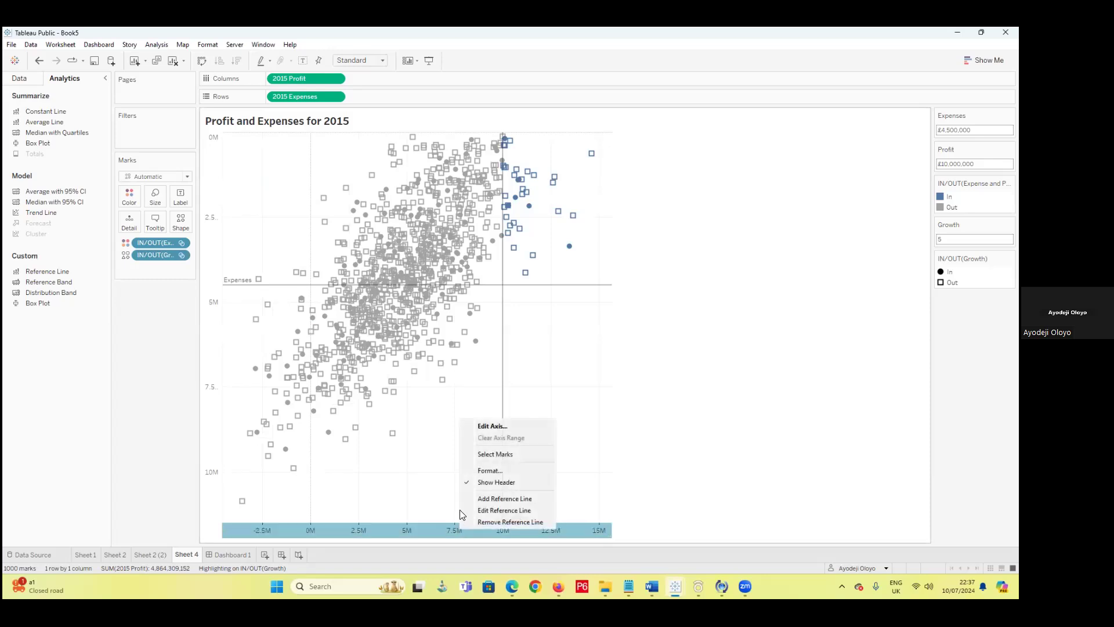
pyautogui.click(489, 426)
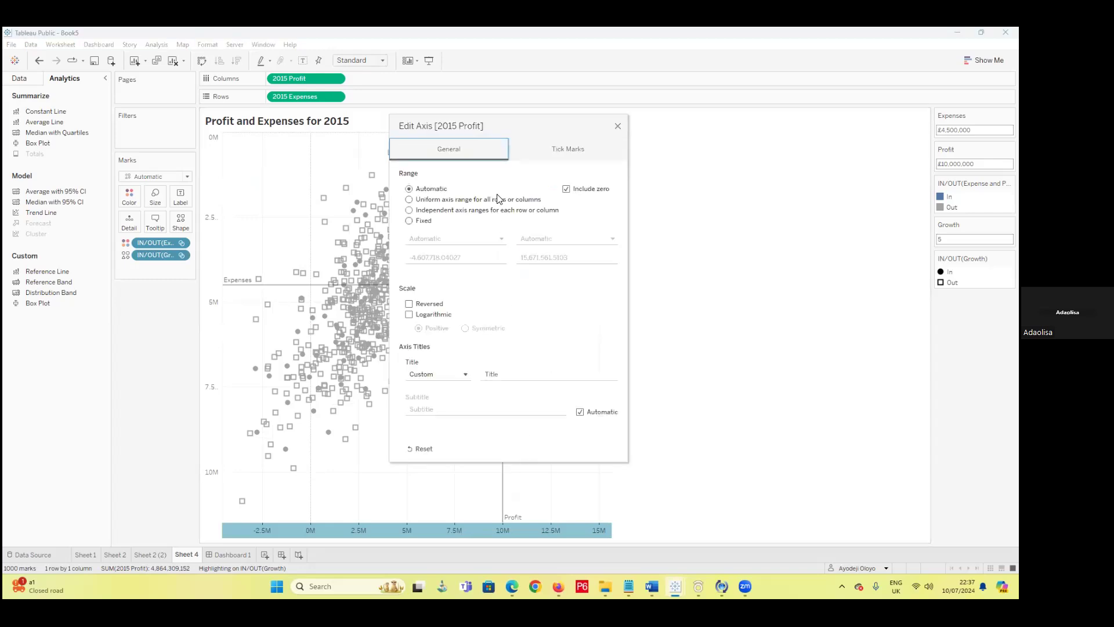
pyautogui.click(556, 148)
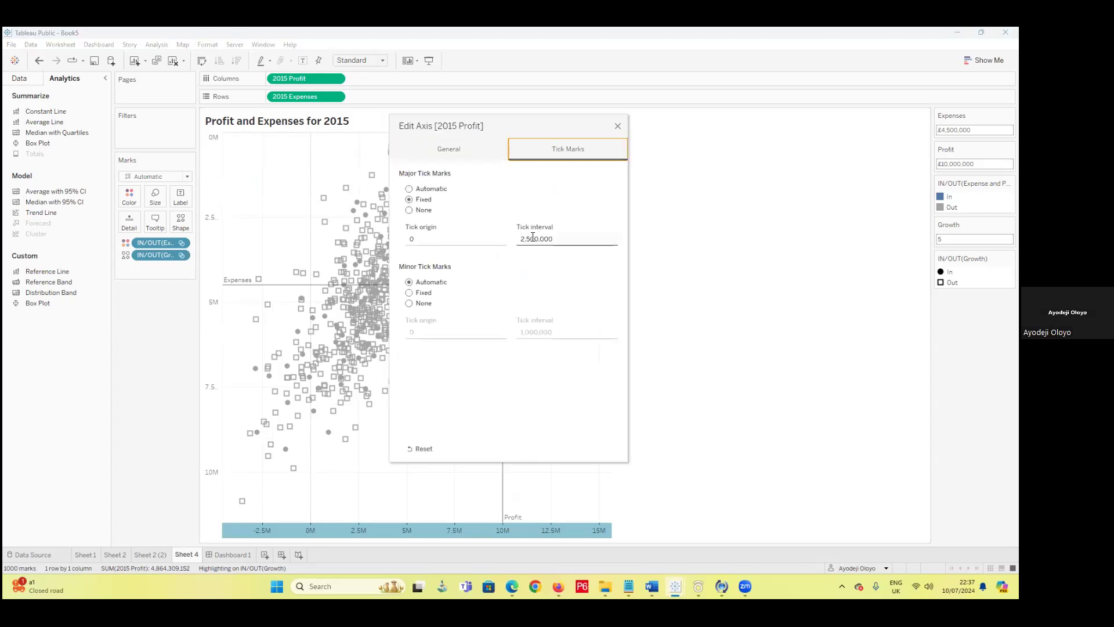
pyautogui.click(558, 237)
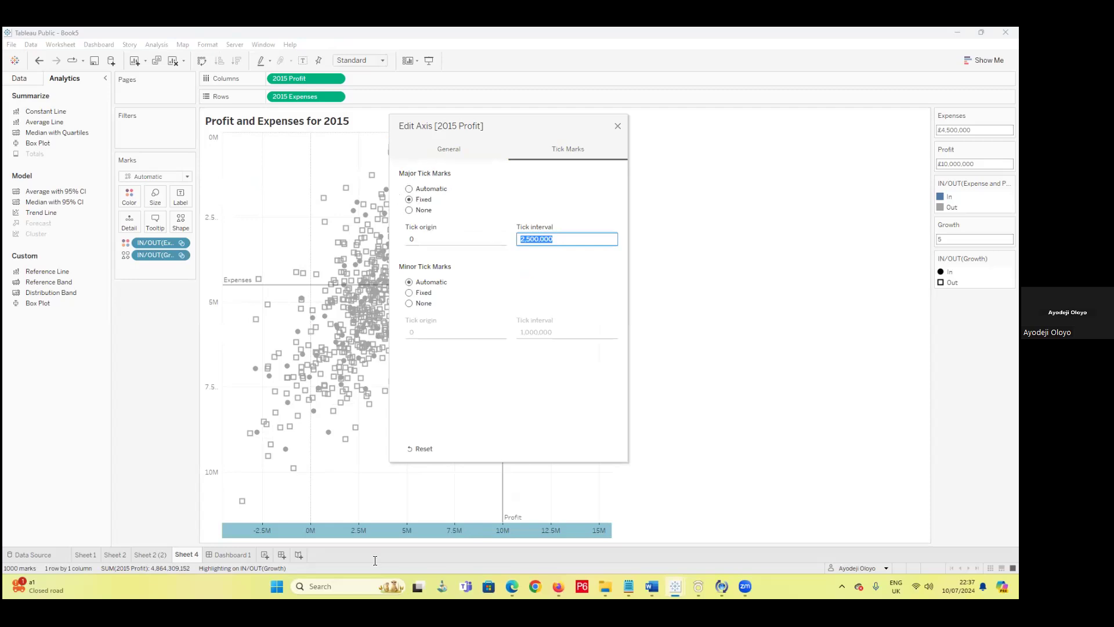
pyautogui.write('3000000')
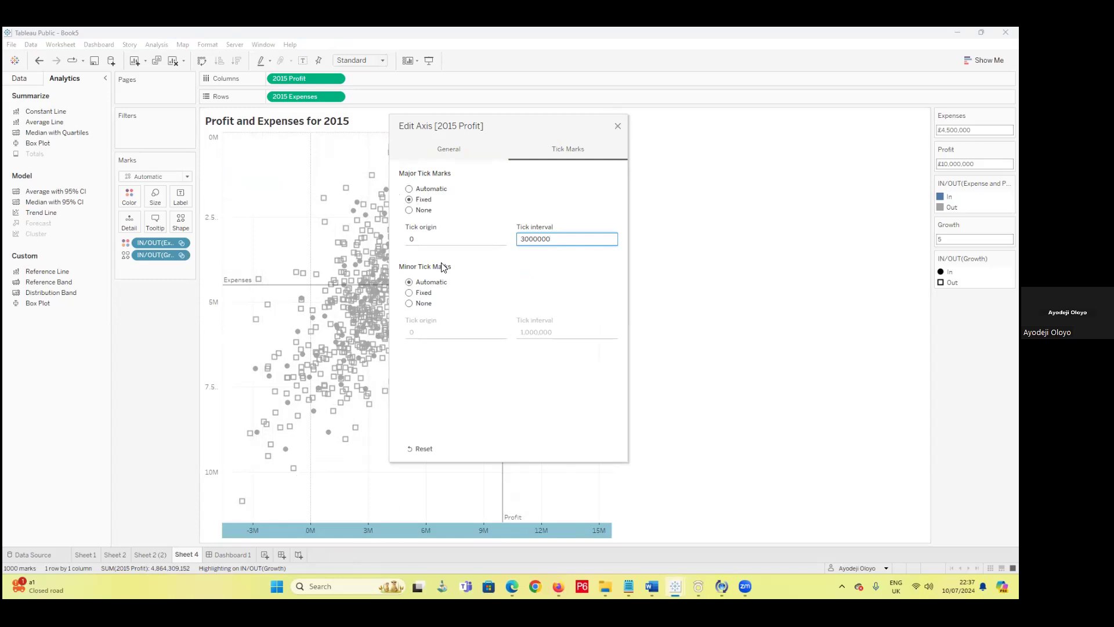
# - Set the 2015 Profit axis's major tick interval to 4,000,000 and finish editing the axis
pyautogui.moveTo(558, 241); pyautogui.dragTo(512, 248)
pyautogui.click(524, 241)
pyautogui.click(589, 312)
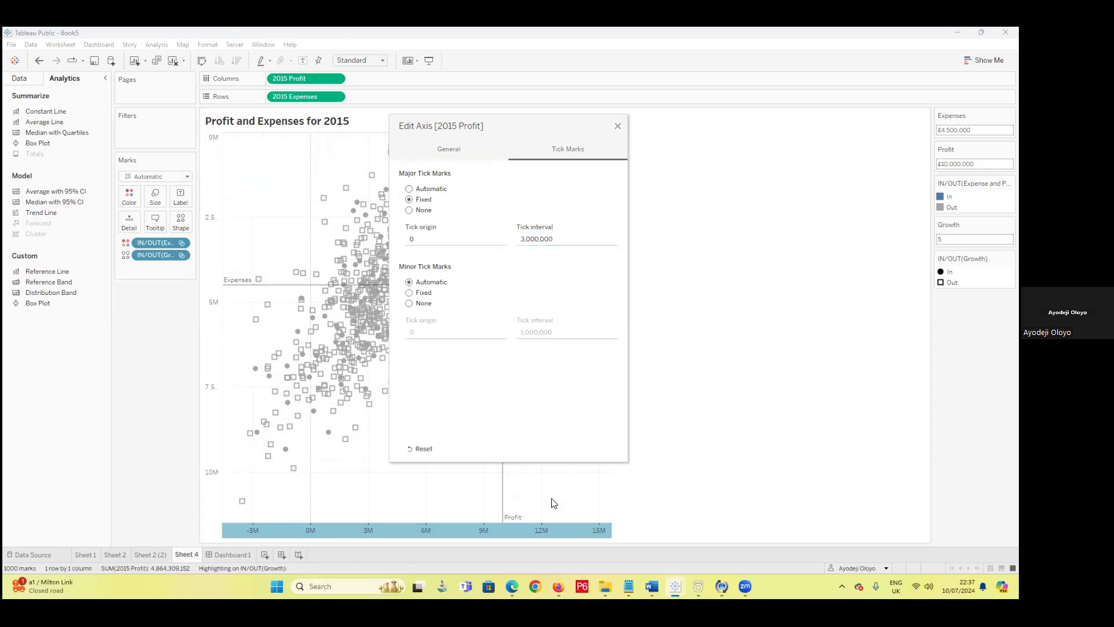
pyautogui.click(618, 127)
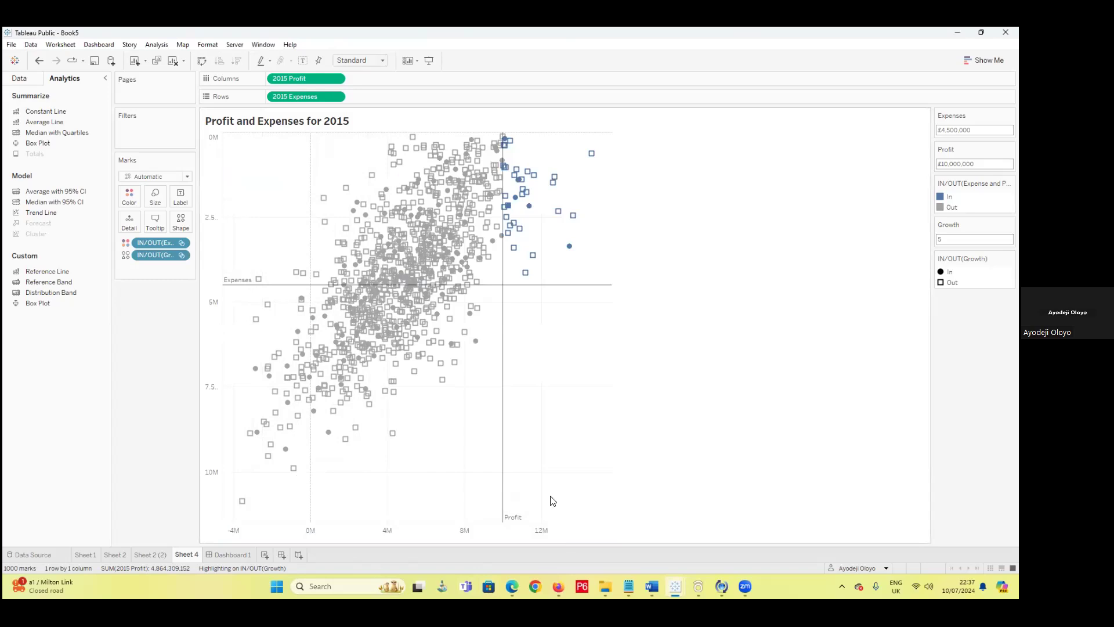
# - Remove the Profit and Expenses parameter lines from the Sheet 4 tooltip, keeping only the 2015 Expenses and 2015 Profit lines
pyautogui.moveTo(568, 248)
pyautogui.click(155, 220)
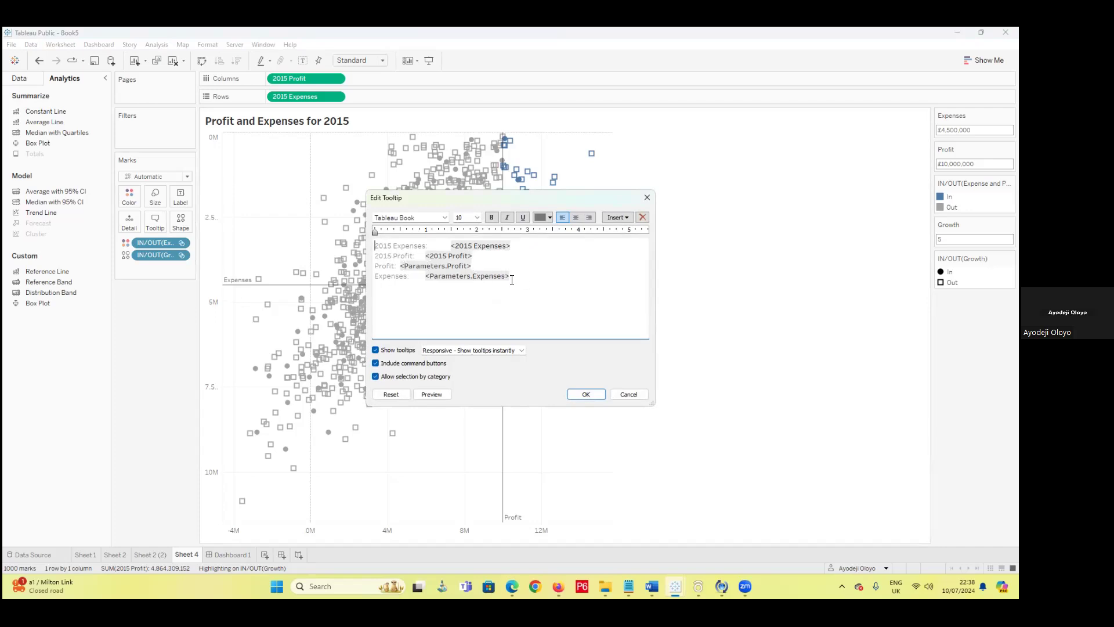
pyautogui.moveTo(511, 279); pyautogui.dragTo(360, 271)
pyautogui.press('BackSpace')
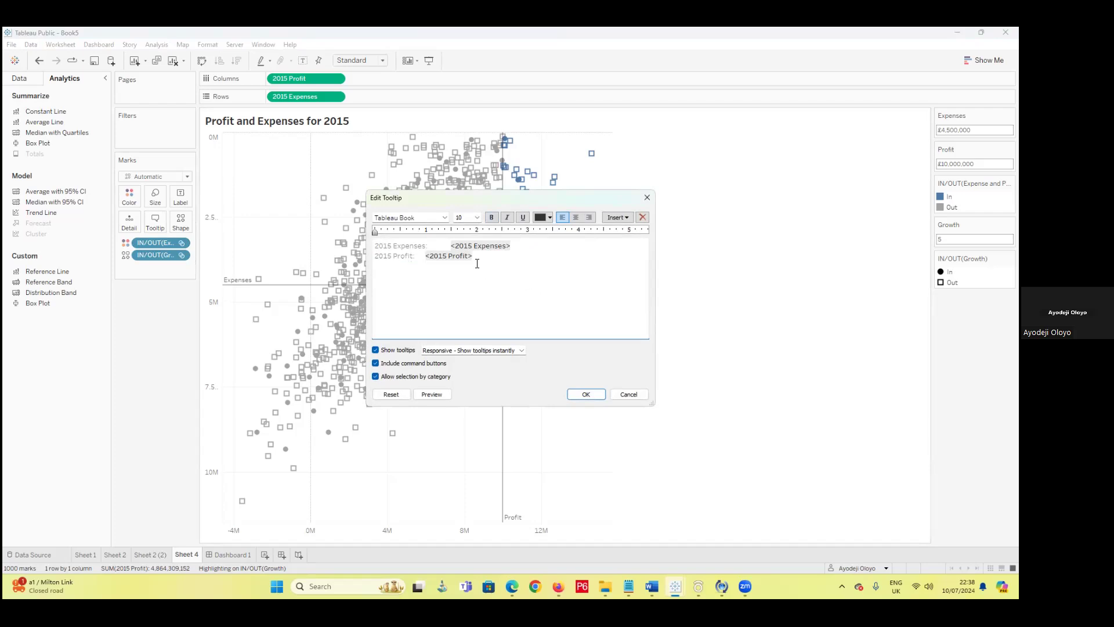
pyautogui.click(587, 394)
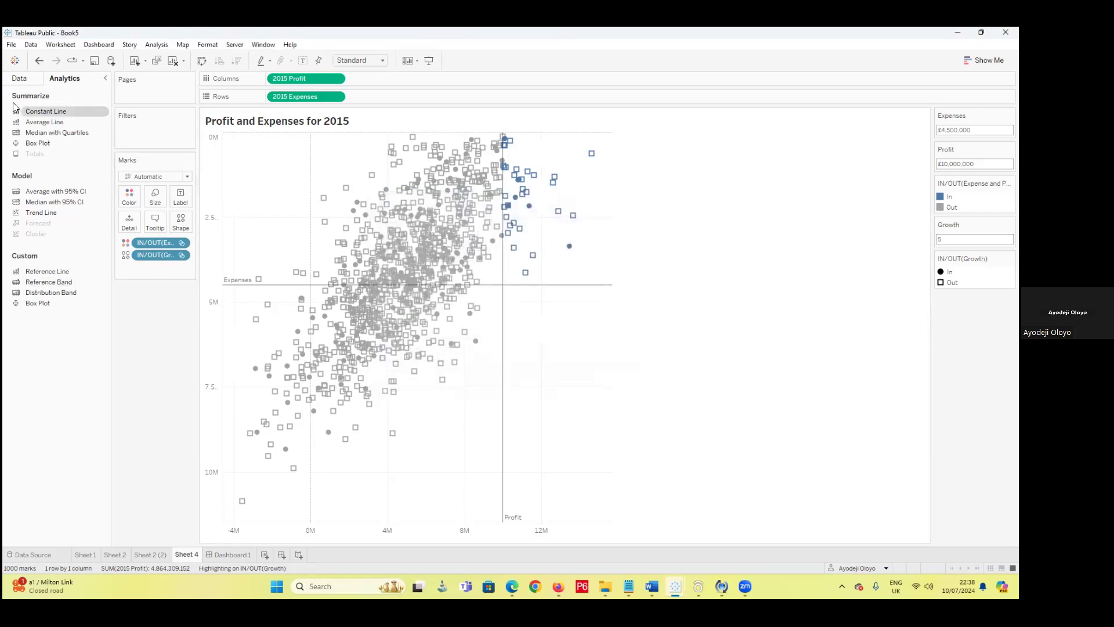
# - Set the default number format of the 2015 Profit field to custom currency in £ with no decimal places
pyautogui.click(20, 78)
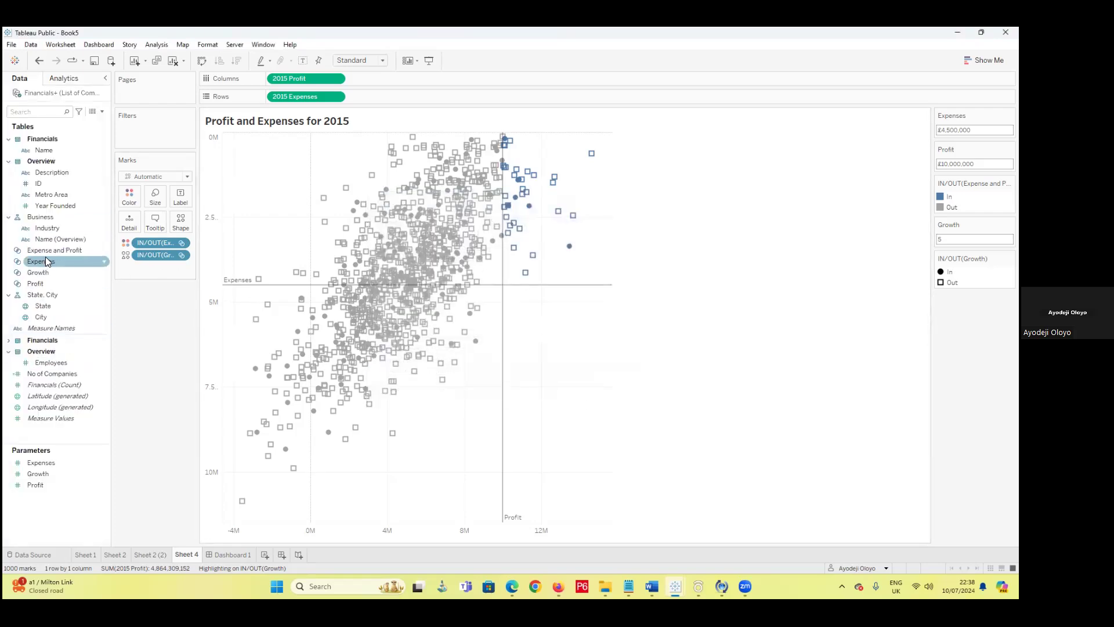
pyautogui.click(12, 343)
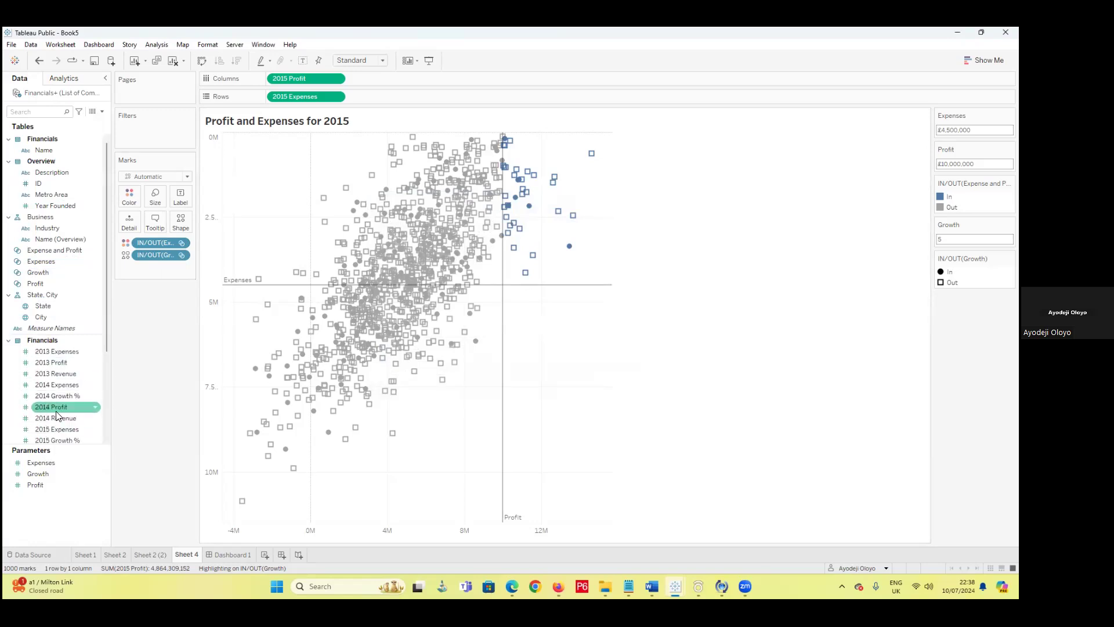
pyautogui.scroll(-3, 58, 415)
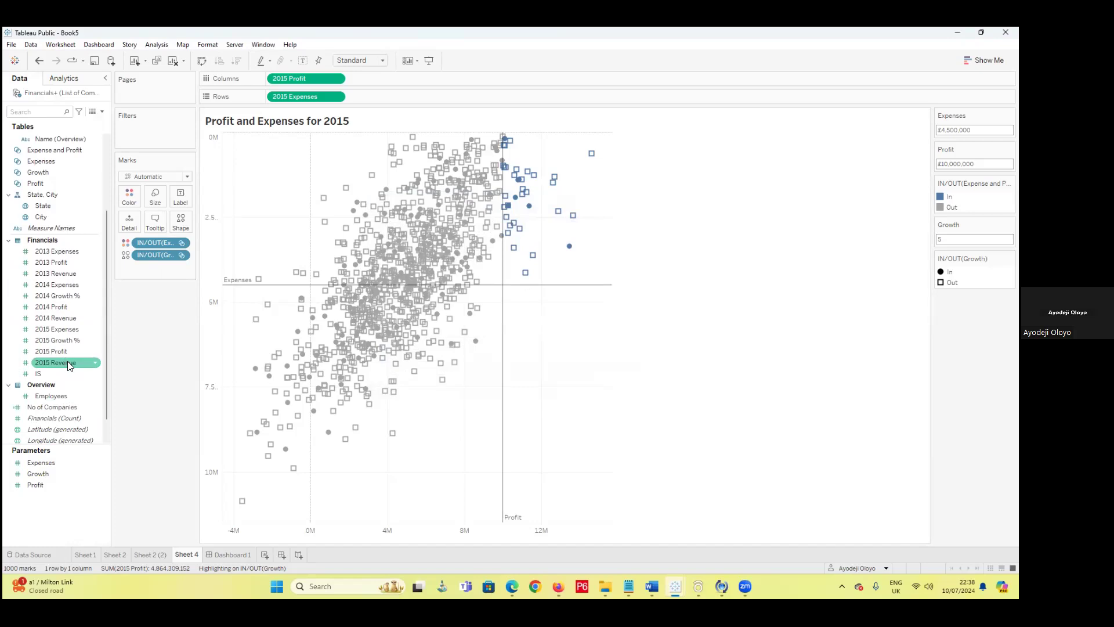
pyautogui.rightClick(93, 351)
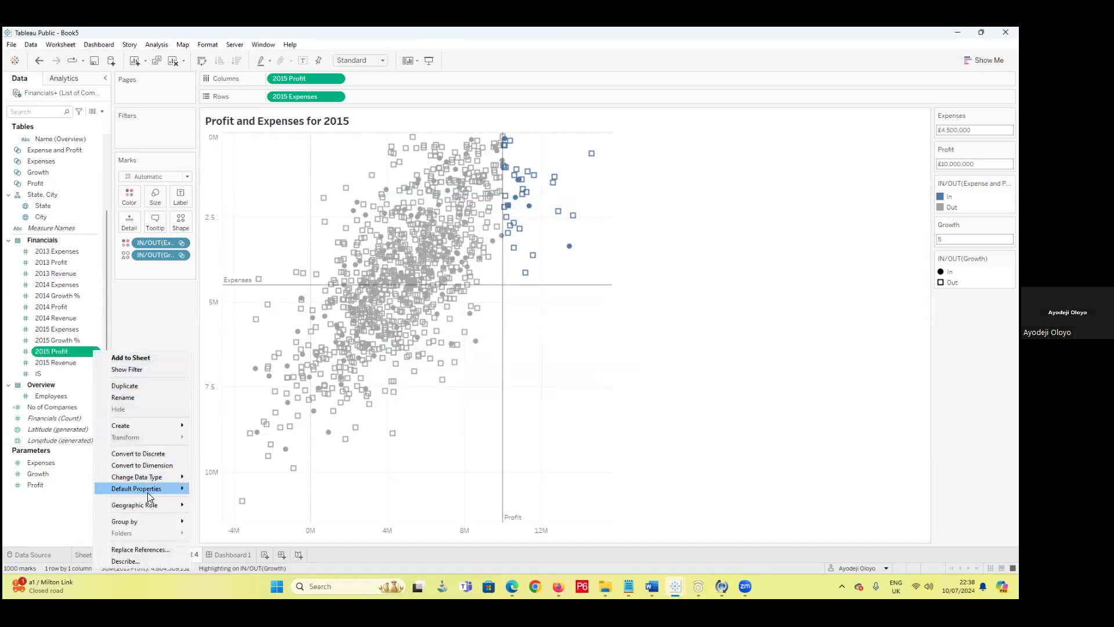
pyautogui.moveTo(174, 494)
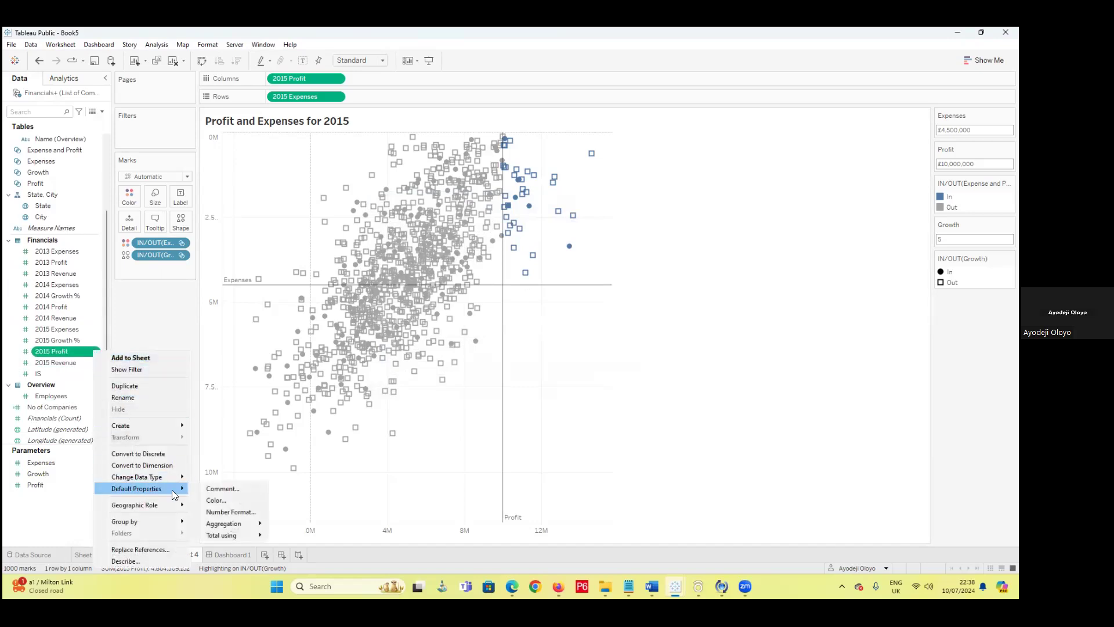
pyautogui.click(240, 513)
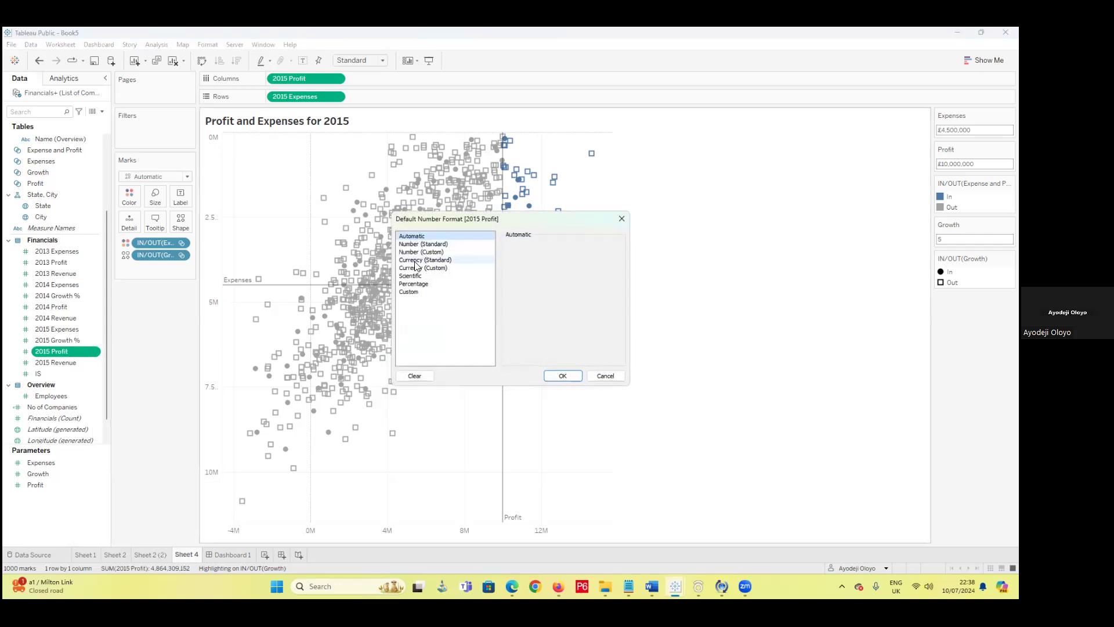
pyautogui.click(419, 268)
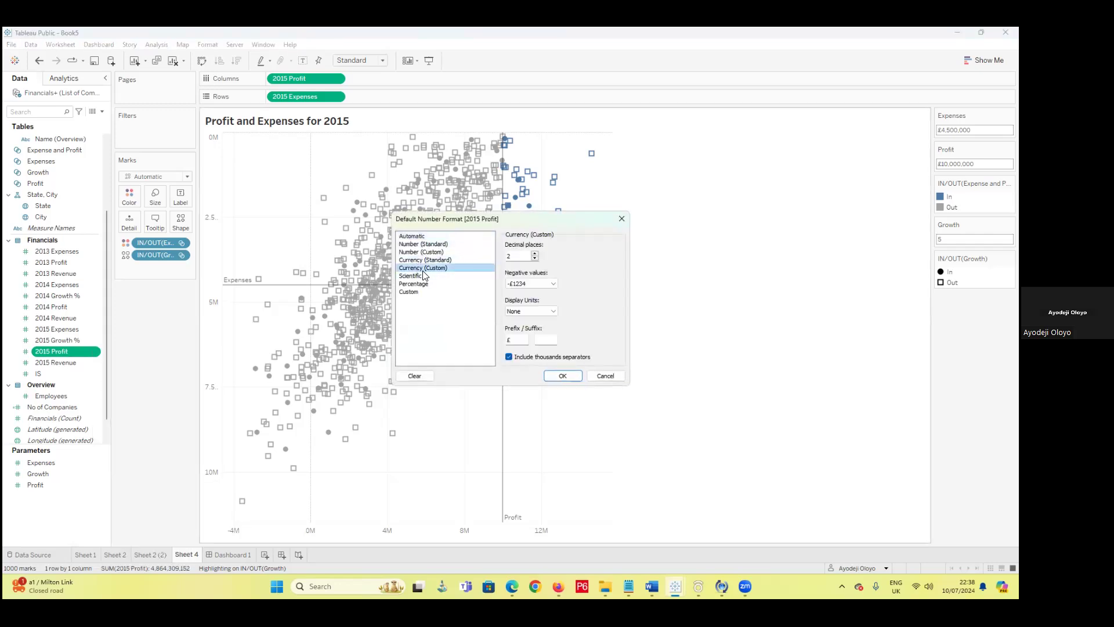
pyautogui.click(535, 259)
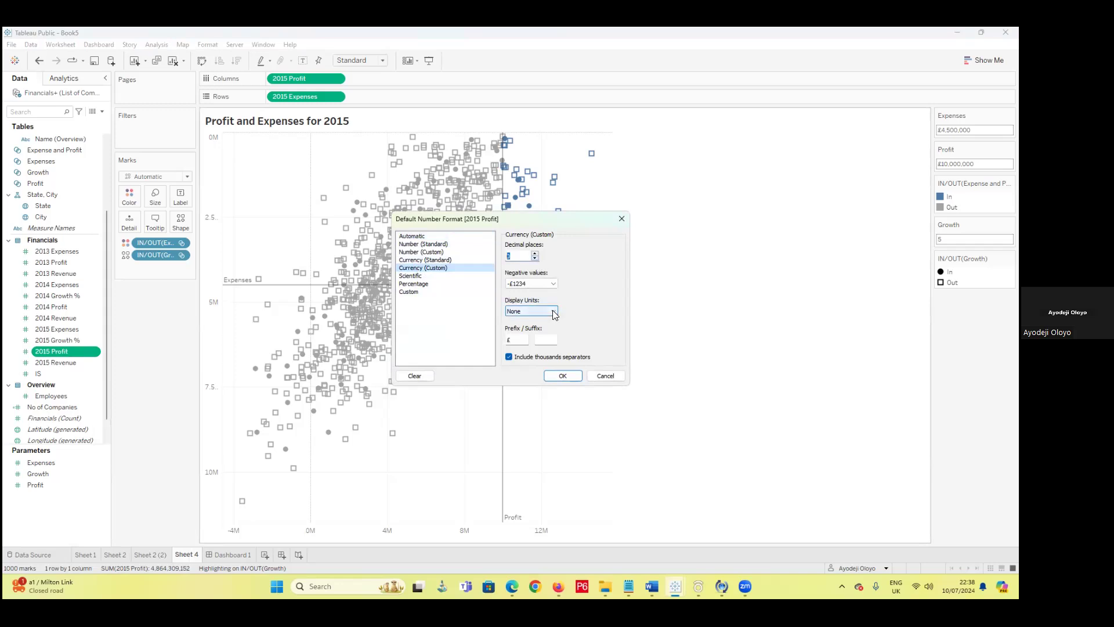
pyautogui.click(563, 376)
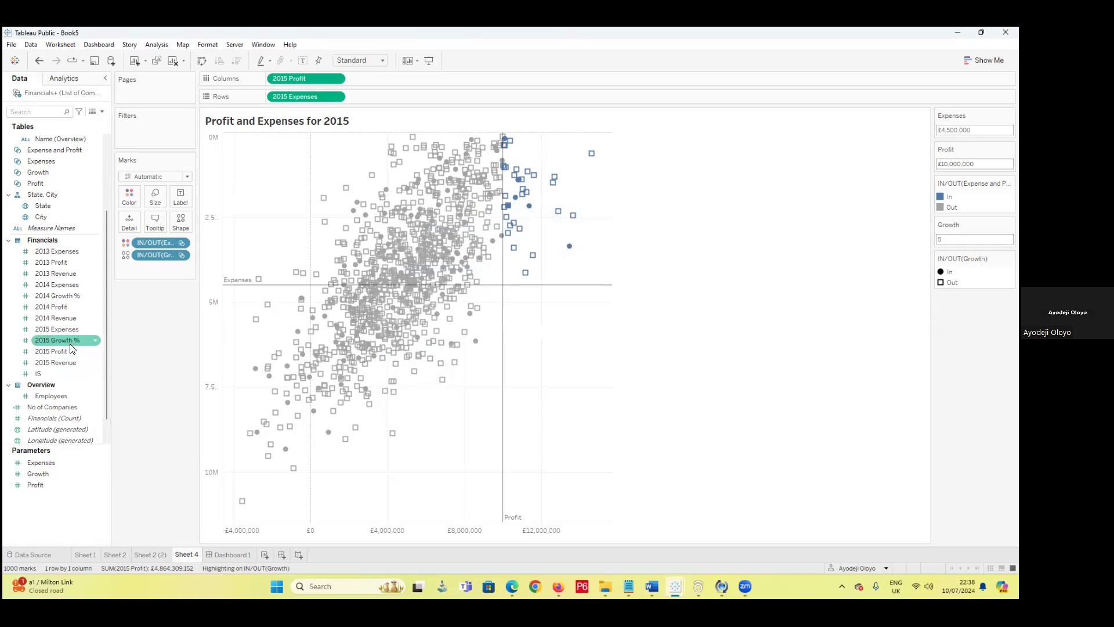
# - Set the default number format of the 2015 Expenses field to custom currency in £ with no decimal places
pyautogui.click(95, 329)
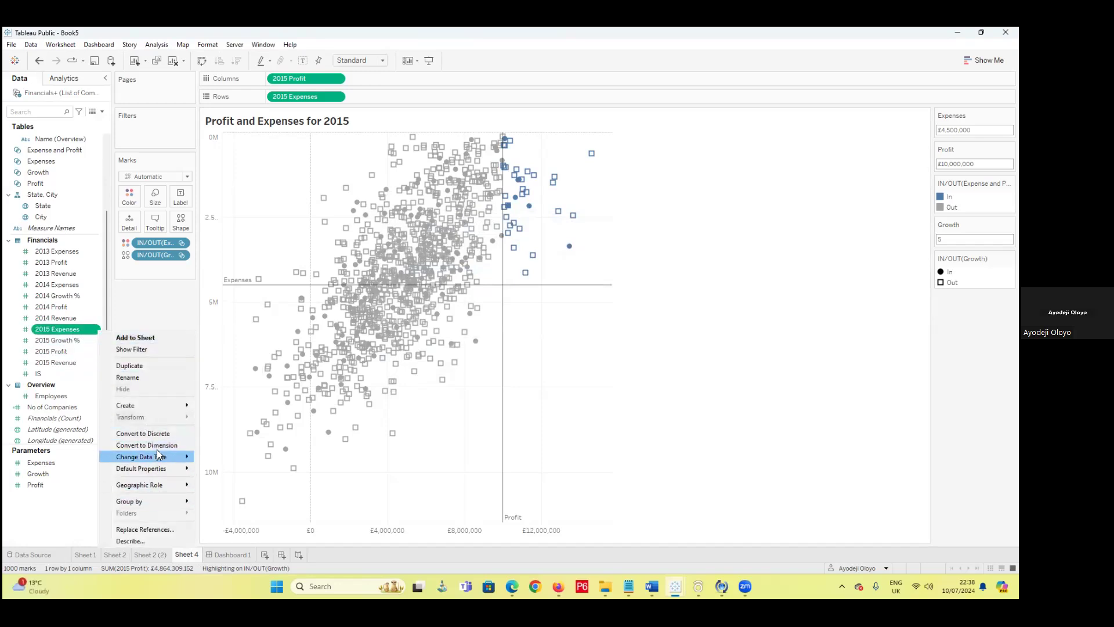
pyautogui.moveTo(177, 468)
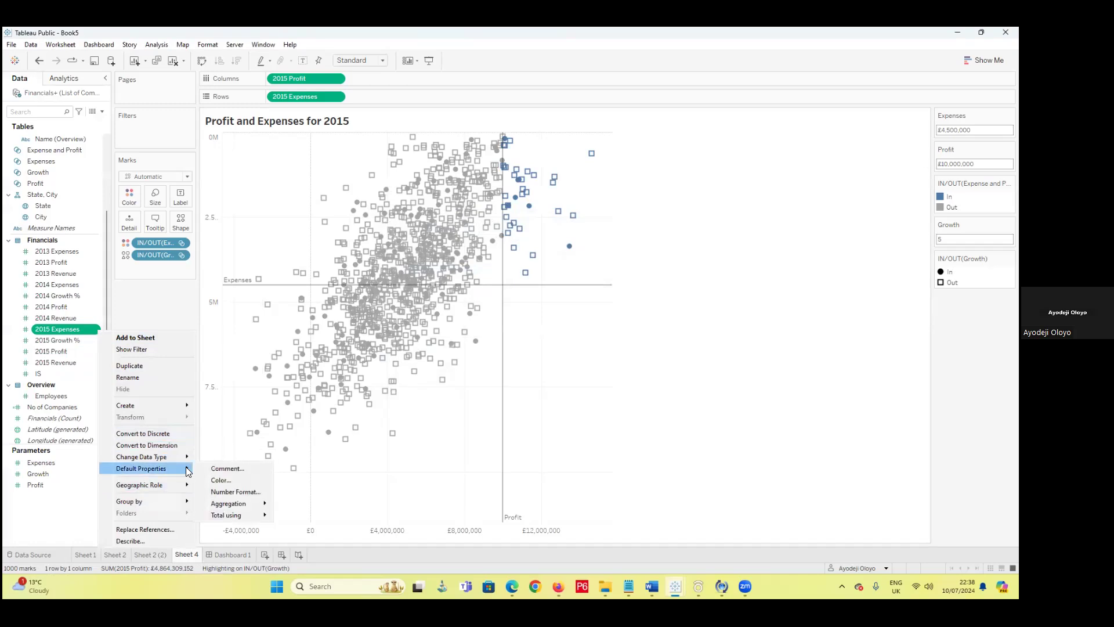
pyautogui.click(228, 491)
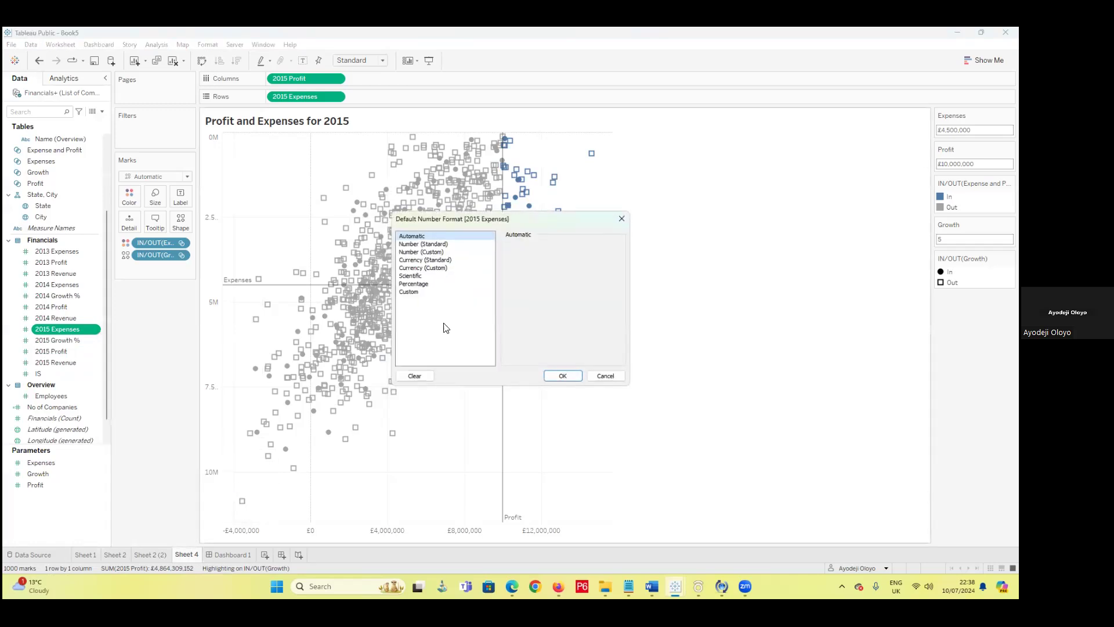
pyautogui.click(422, 269)
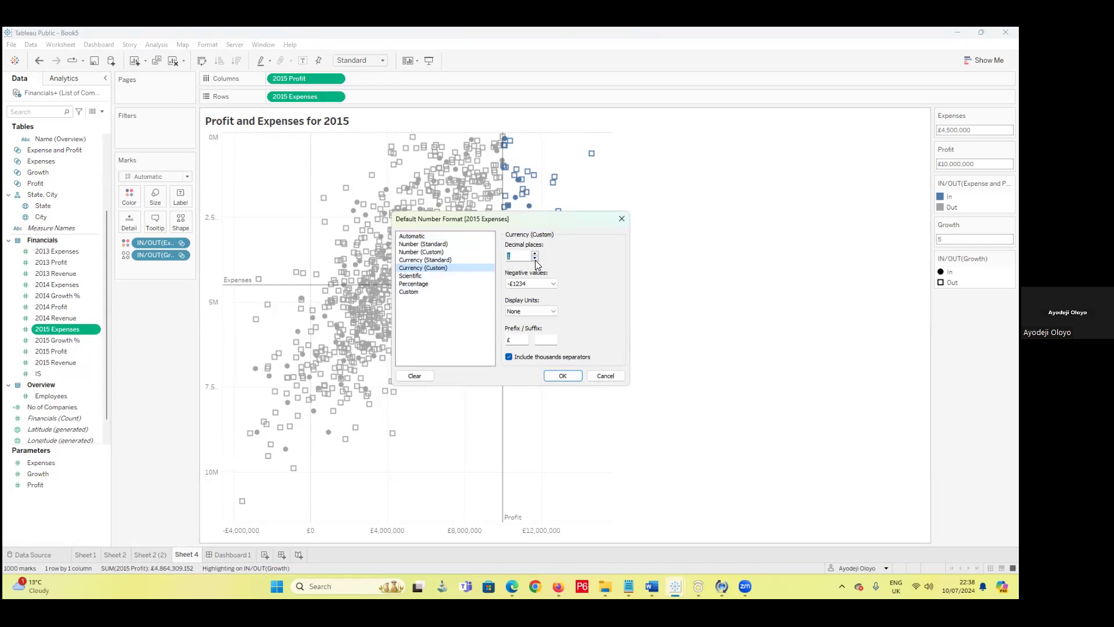
pyautogui.click(562, 377)
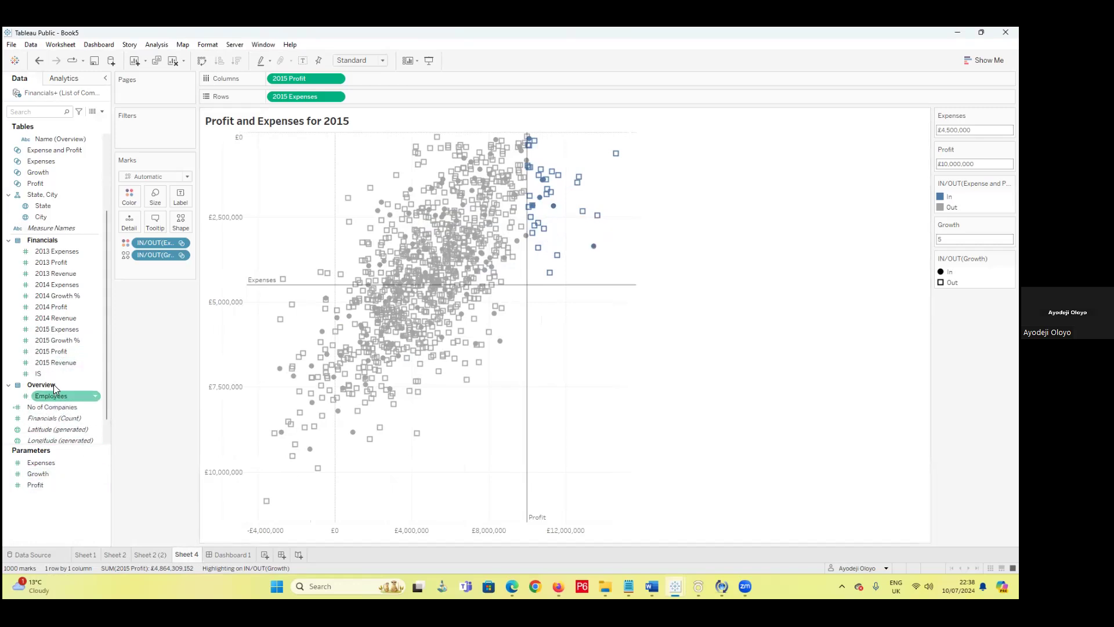
# - Set the default number format of the 2015 Growth % field to percentage with no decimal places
pyautogui.click(86, 341)
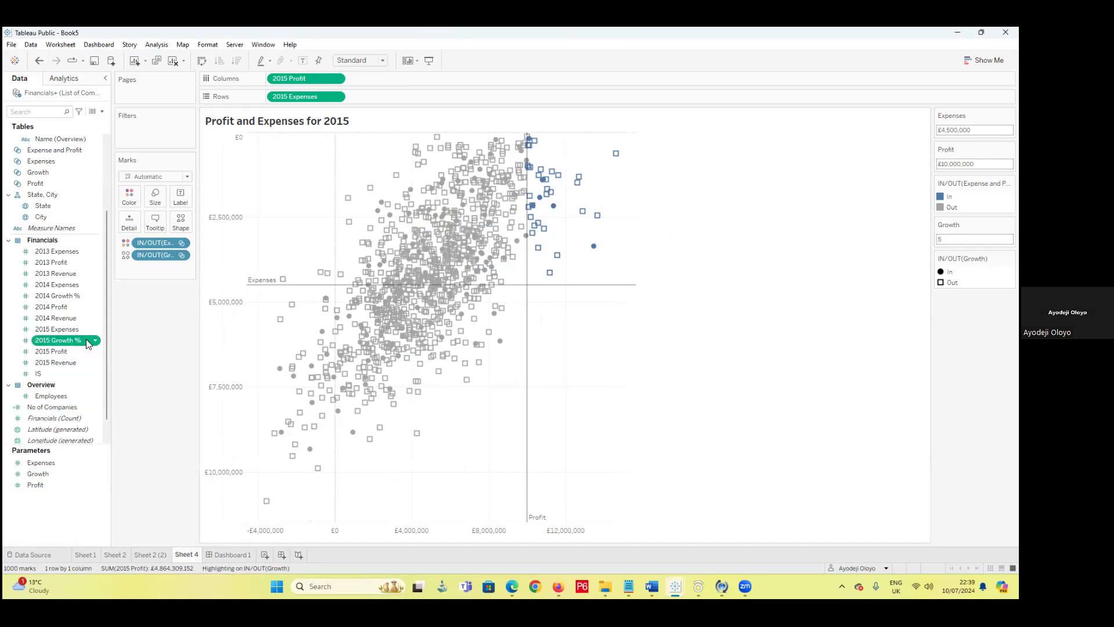
pyautogui.click(96, 342)
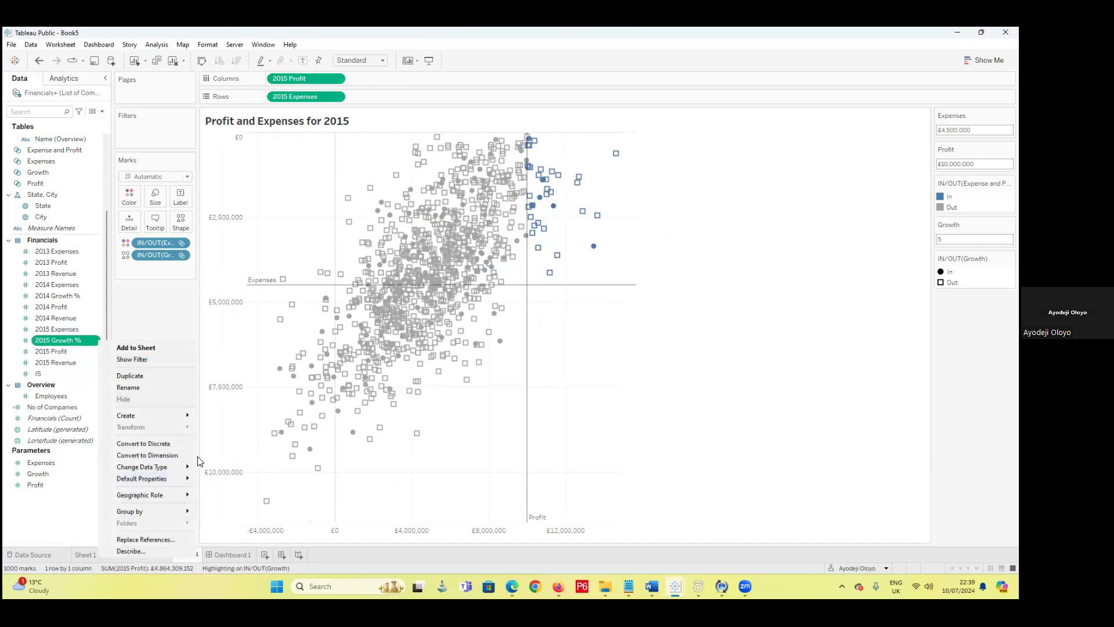
pyautogui.moveTo(184, 469)
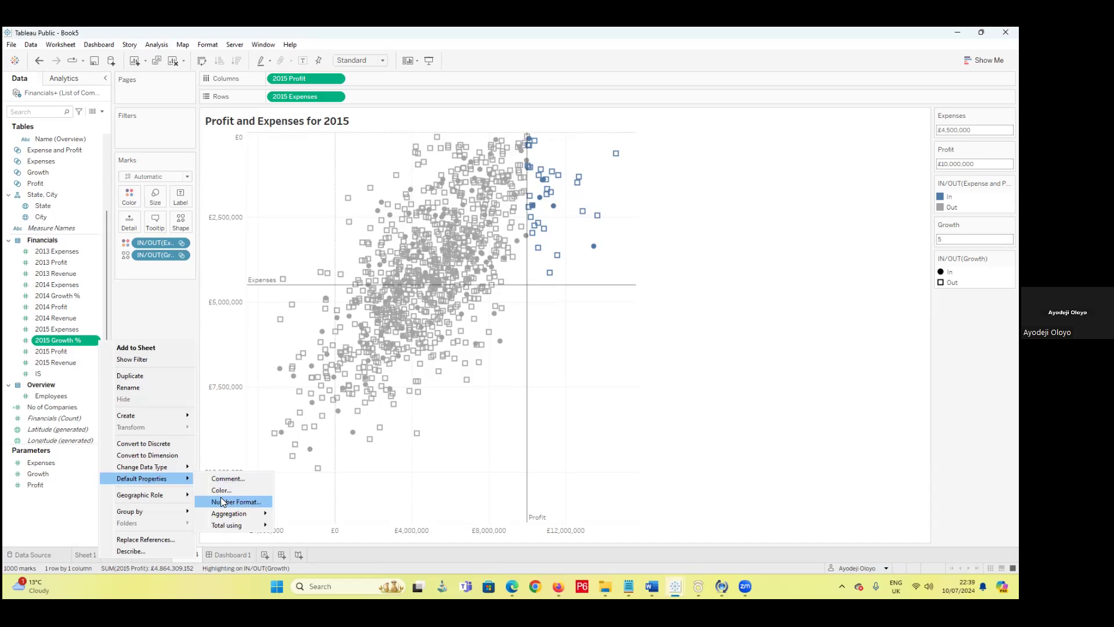
pyautogui.click(221, 497)
pyautogui.click(427, 284)
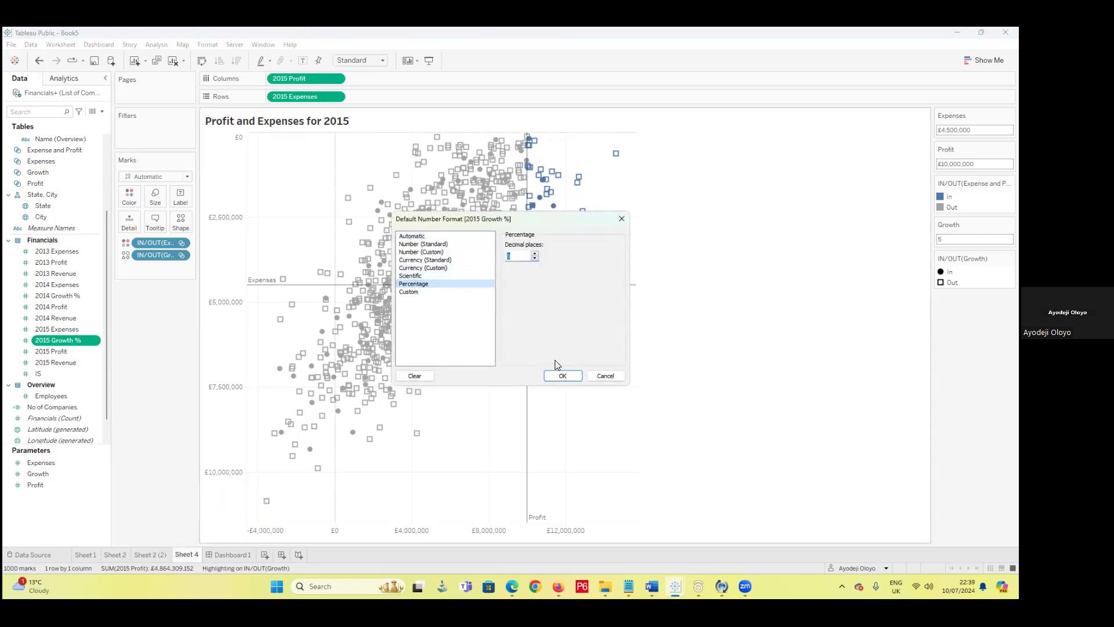
pyautogui.click(561, 376)
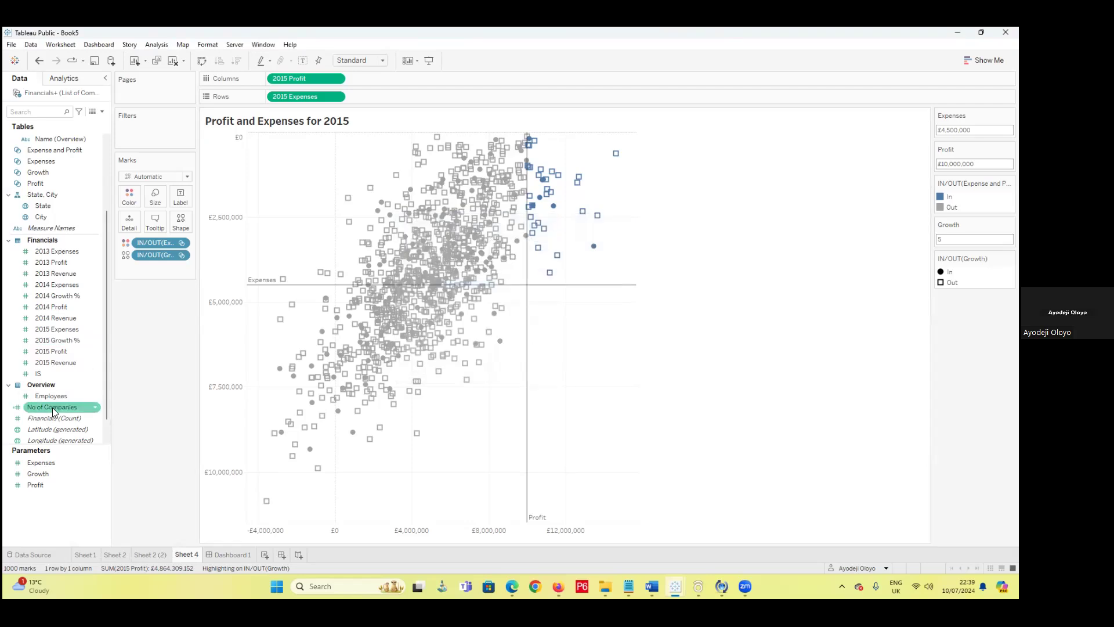
# - Add 2015 Growth % to the scatter plot's marks as a detail field and check a data point's tooltip
pyautogui.moveTo(57, 340); pyautogui.dragTo(155, 222)
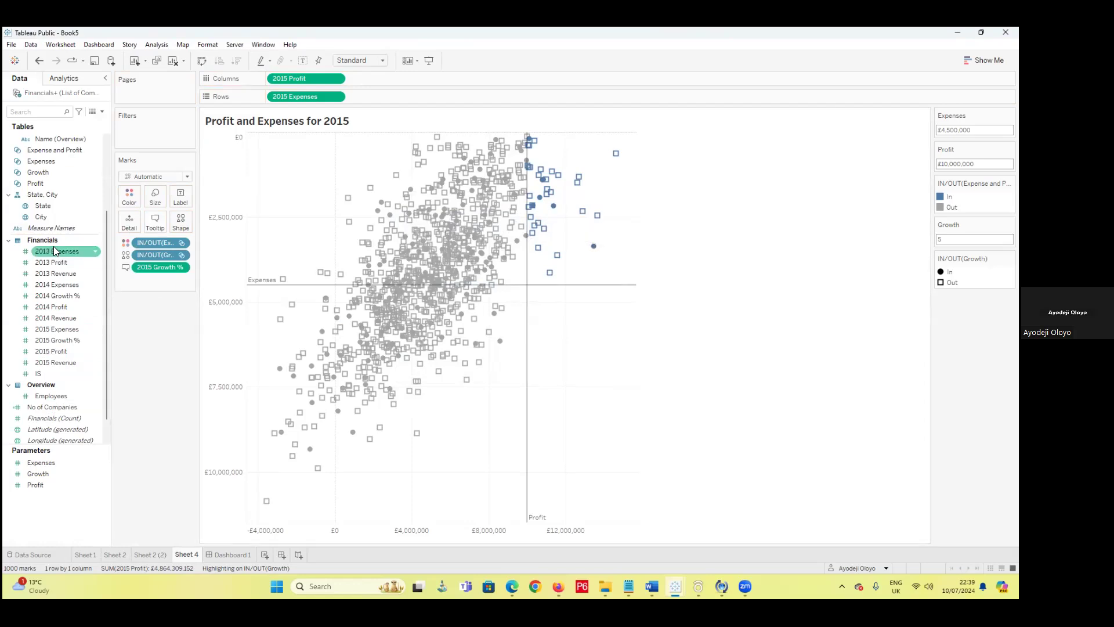
pyautogui.moveTo(154, 267); pyautogui.dragTo(81, 284)
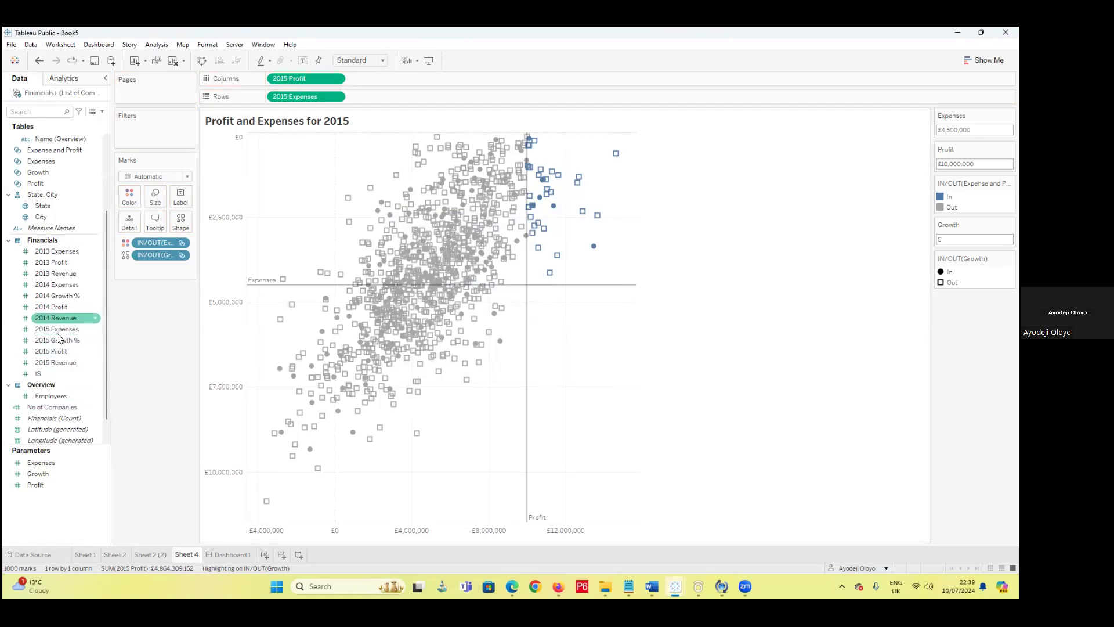
pyautogui.moveTo(64, 340); pyautogui.dragTo(130, 221)
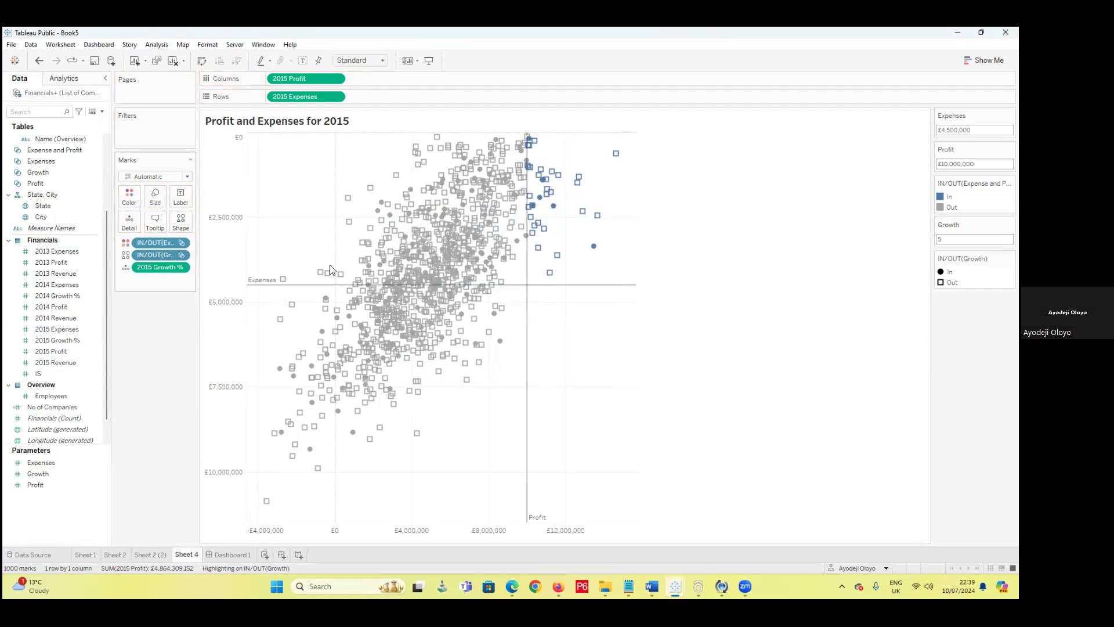
pyautogui.click(554, 209)
pyautogui.rightClick(555, 207)
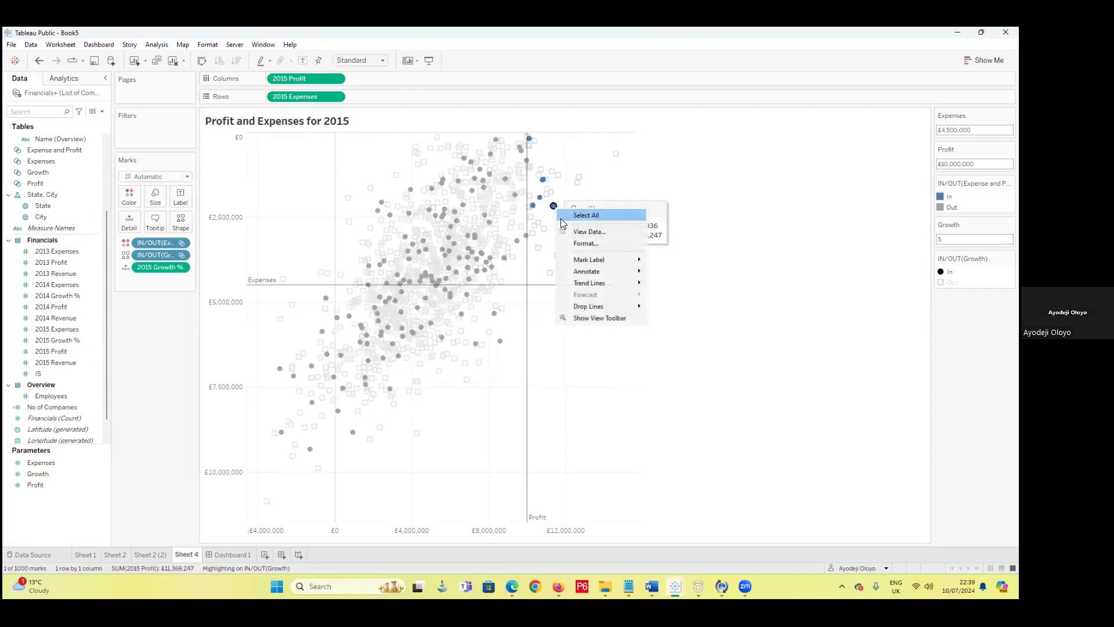
pyautogui.click(616, 432)
pyautogui.click(616, 433)
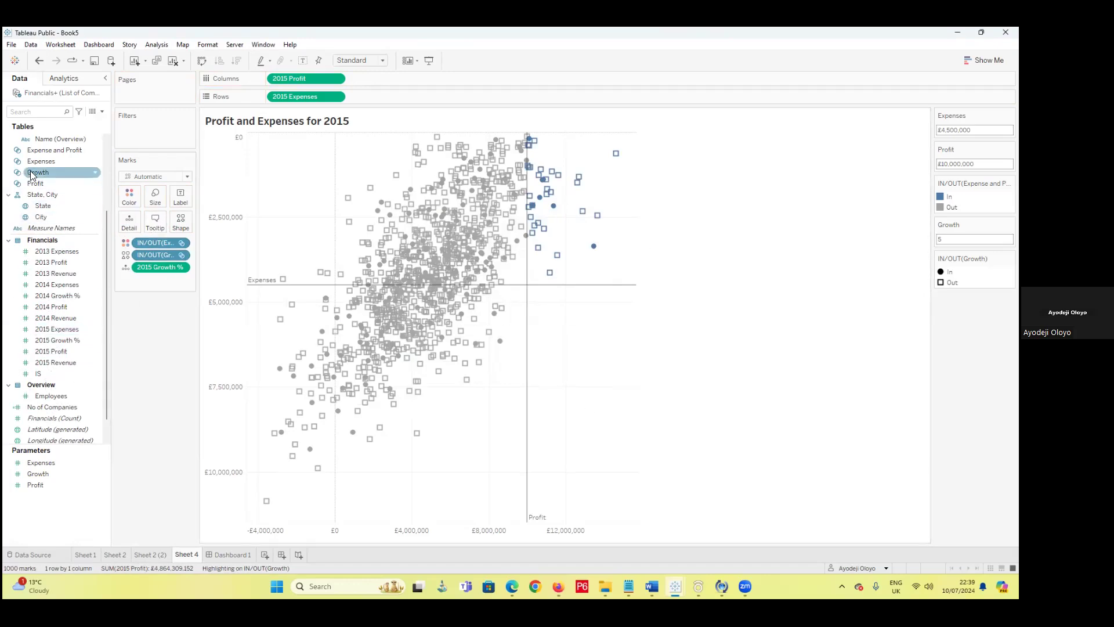
# - Add Name (Overview) and Industry to the scatter plot's marks as detail fields
pyautogui.moveTo(58, 139); pyautogui.dragTo(165, 280)
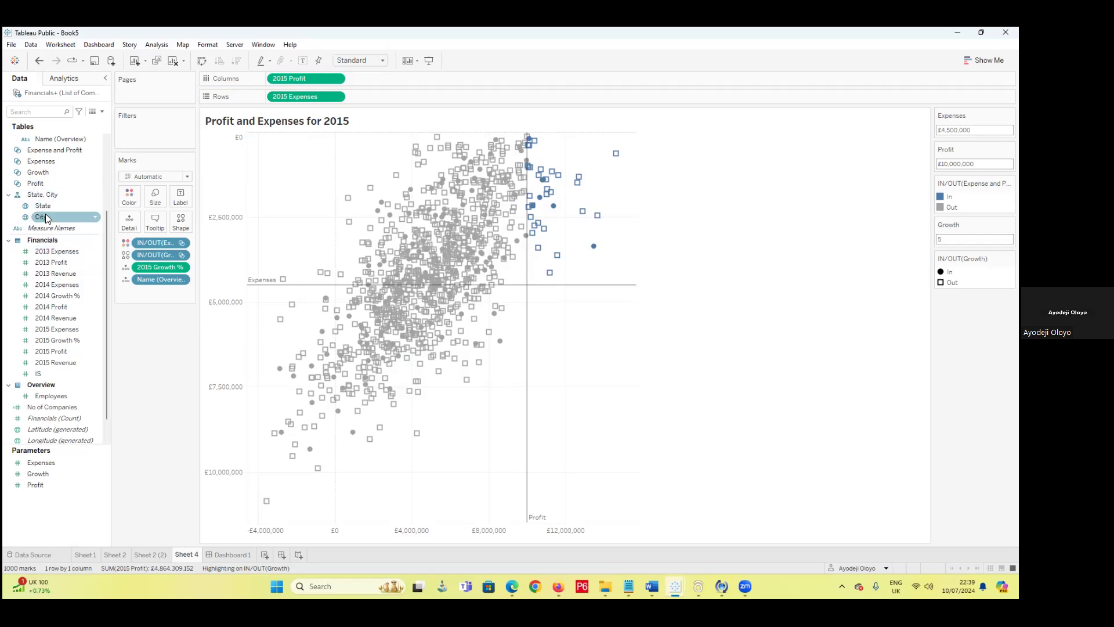
pyautogui.scroll(3, 68, 191)
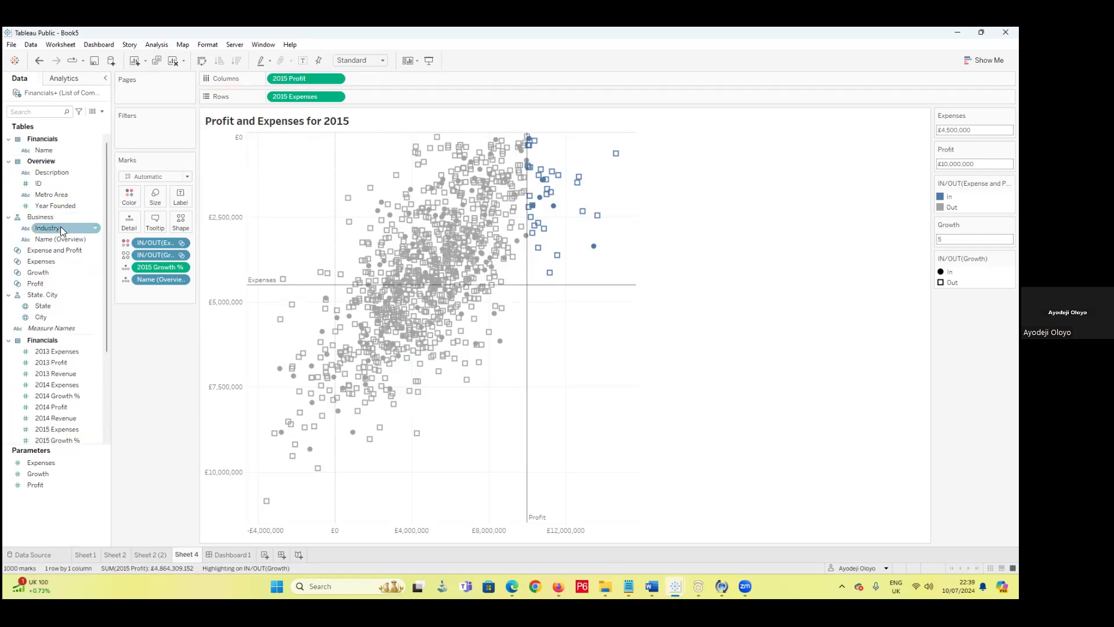
pyautogui.moveTo(56, 227); pyautogui.dragTo(152, 293)
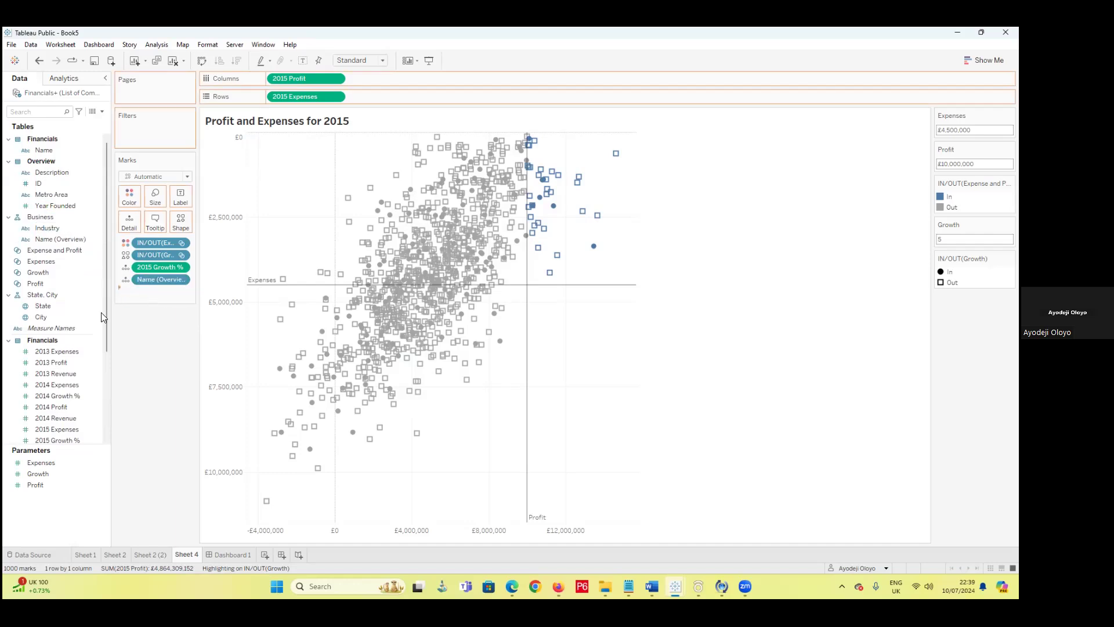
# - Insert the Industry and Name (Overview) fields on separate lines above the 2015 Expenses line in the Sheet 4 tooltip
pyautogui.click(155, 231)
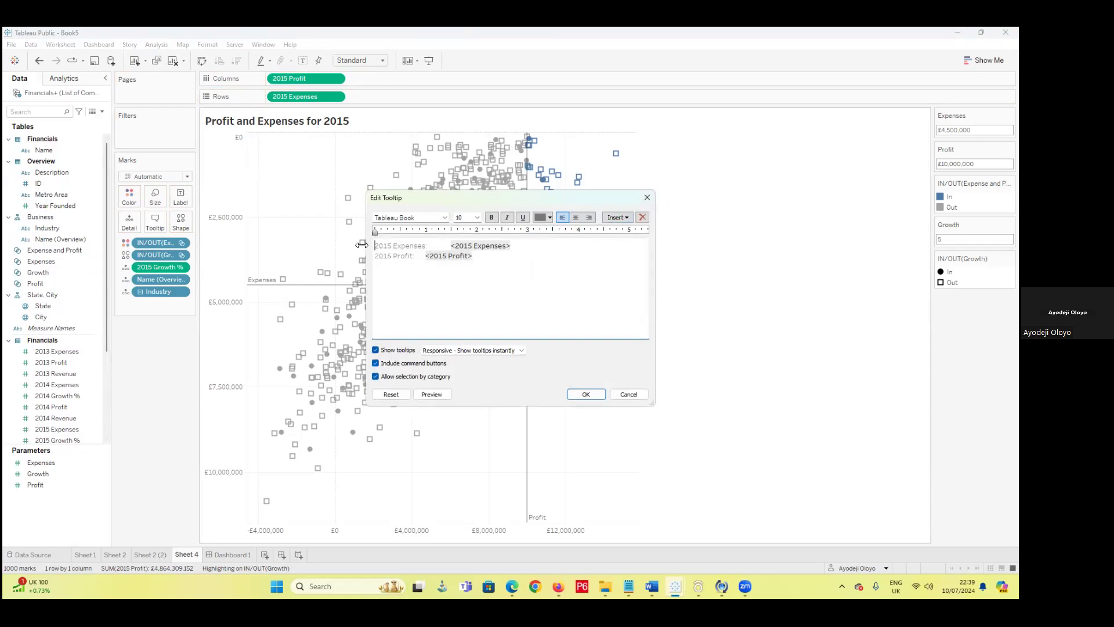
pyautogui.click(376, 245)
pyautogui.press('Return')
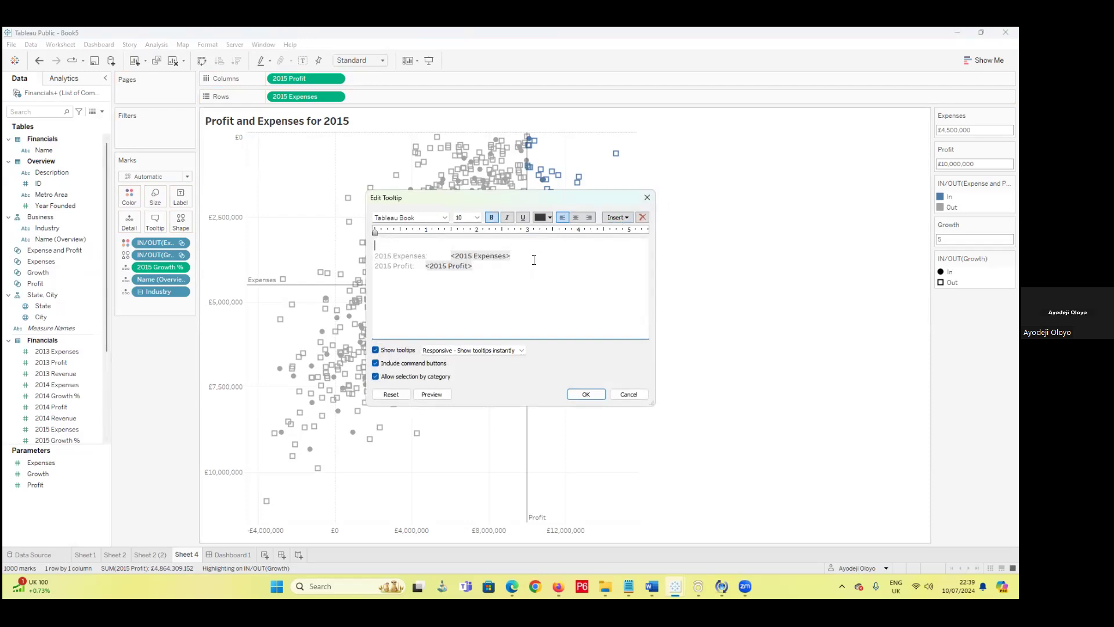
pyautogui.click(629, 218)
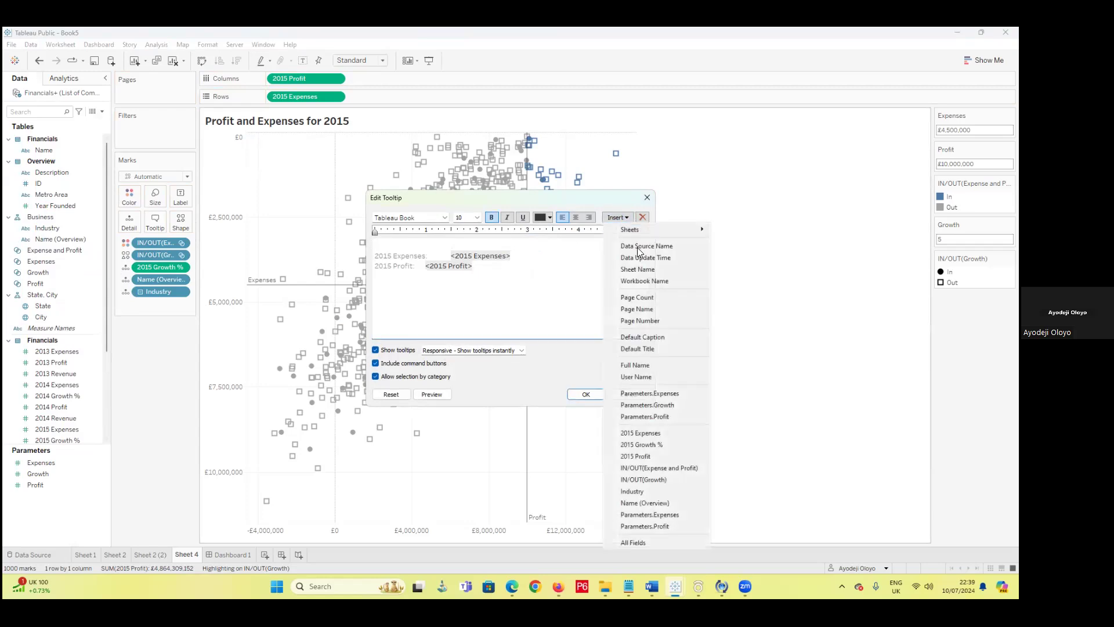
pyautogui.click(654, 492)
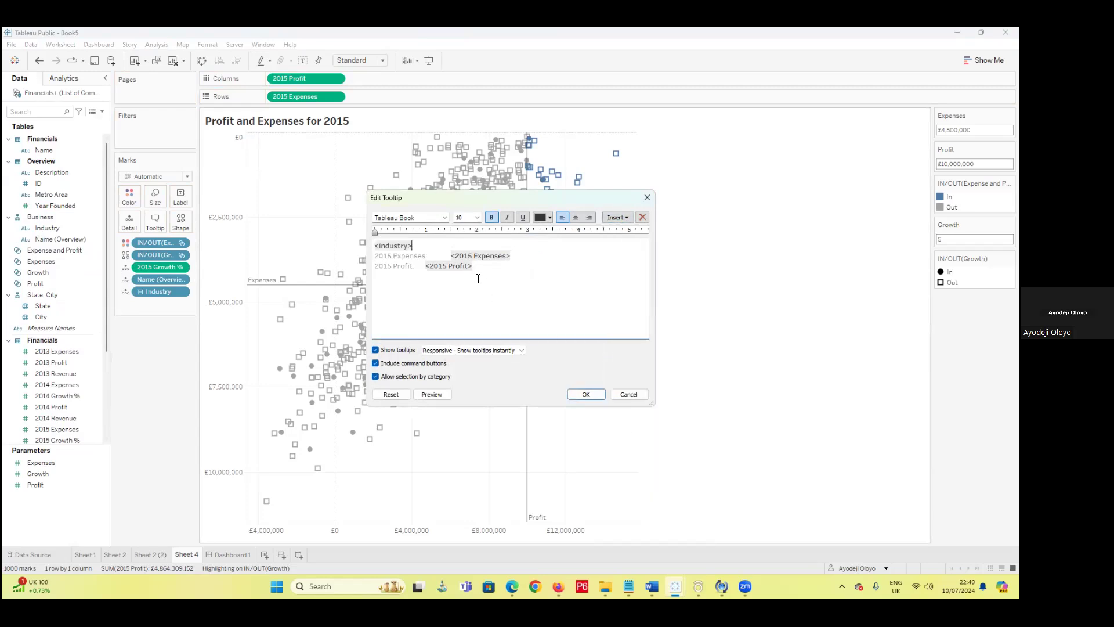
pyautogui.press('Return')
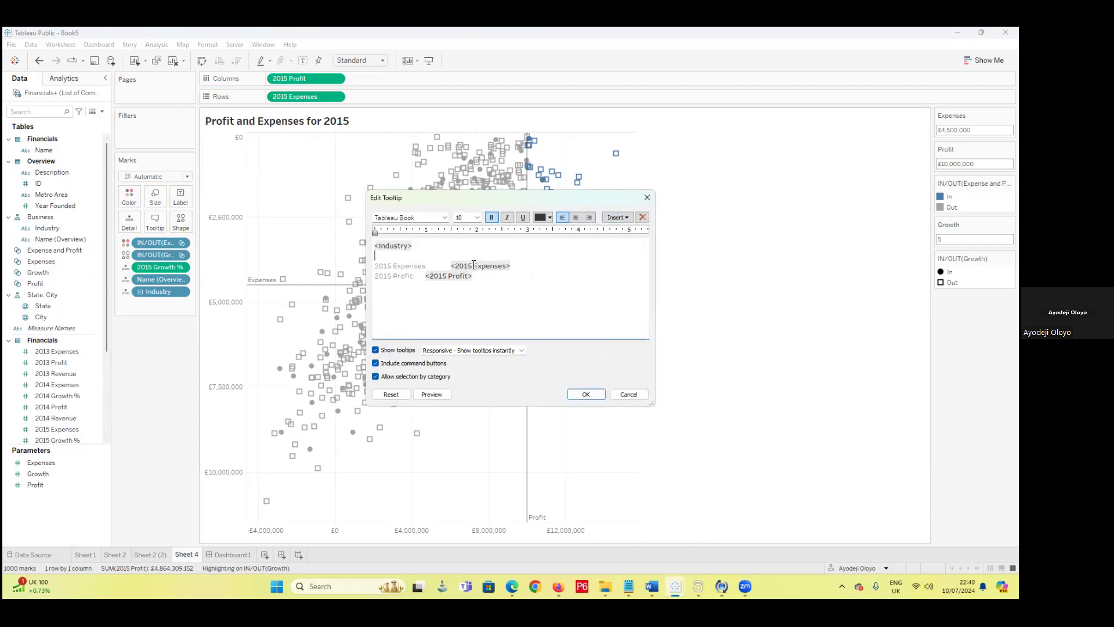
pyautogui.click(619, 218)
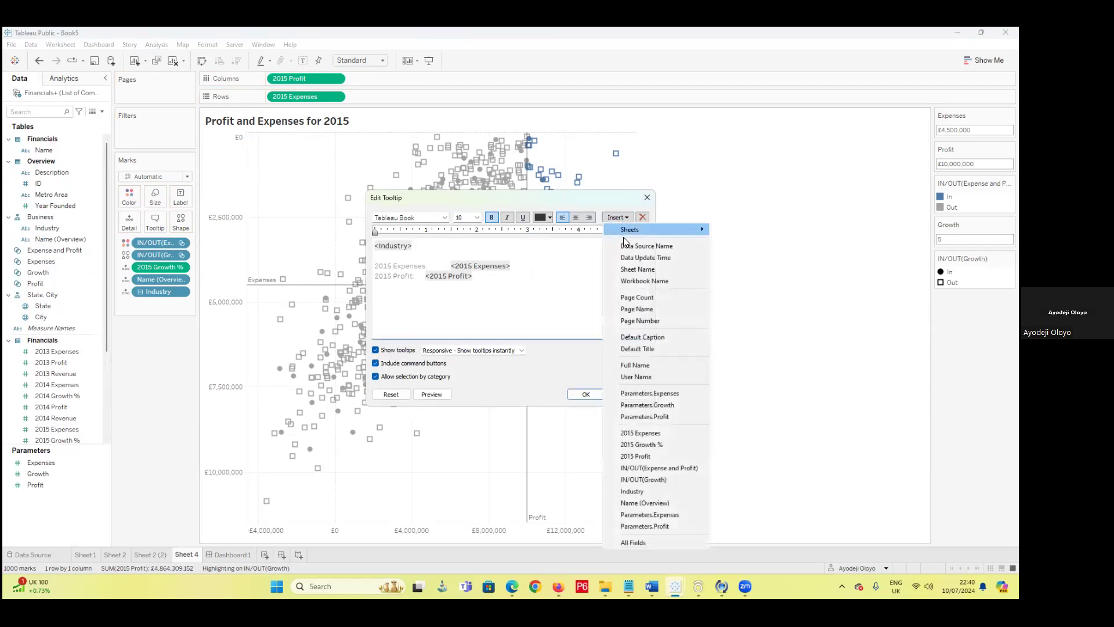
pyautogui.click(648, 503)
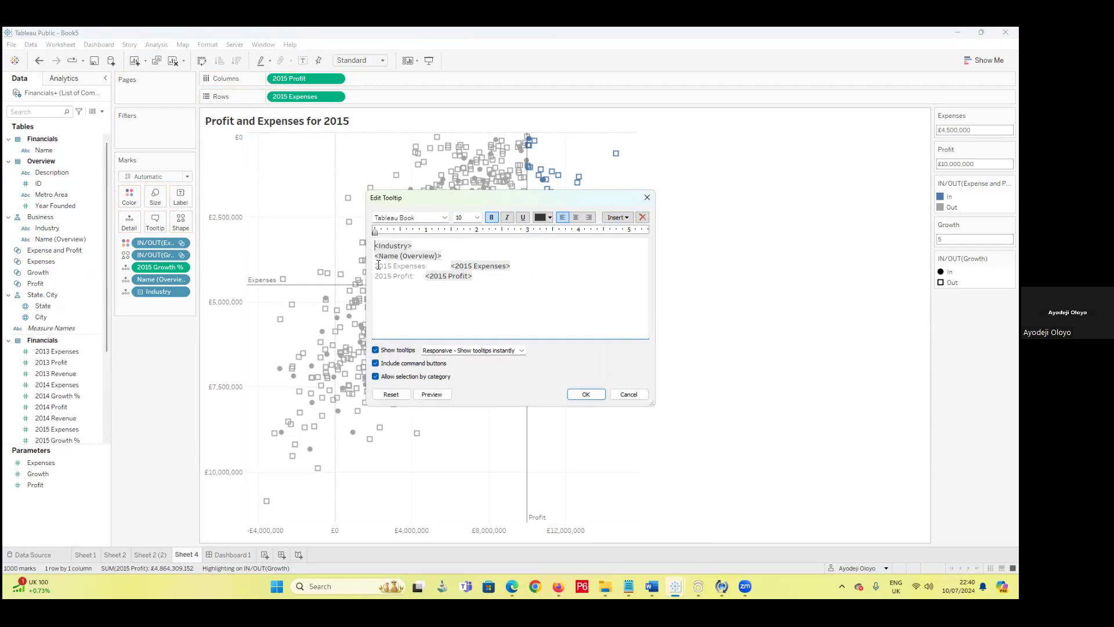
# - Add the label "Industry:" before the Industry field and "Company:" before the Name (Overview) field in the tooltip
pyautogui.write('Industry:')
pyautogui.press('Down')
pyautogui.press('Up')
pyautogui.press('Right')
pyautogui.write('Compa')
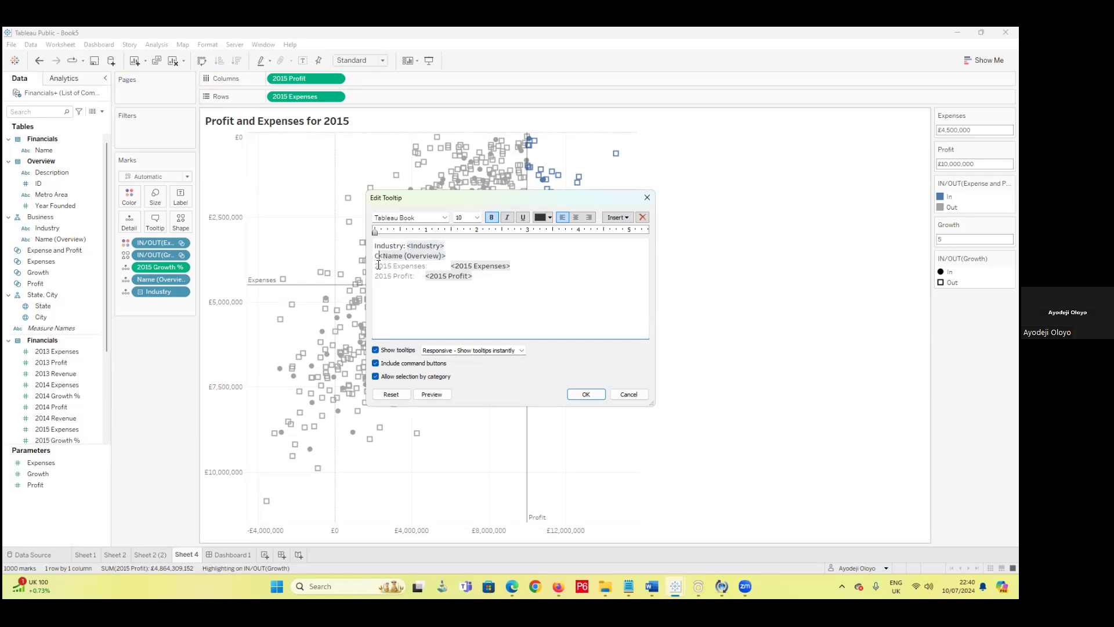
pyautogui.write('ny:')
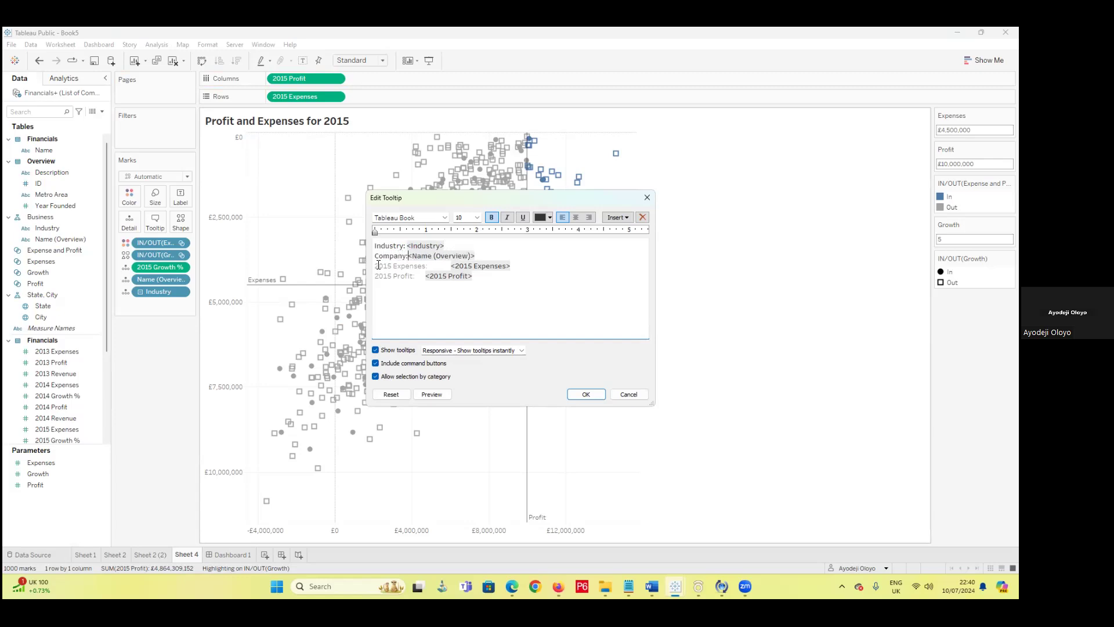
# - Set the font of all the tooltip lines to Tableau Semibold
pyautogui.moveTo(492, 281); pyautogui.dragTo(386, 215)
pyautogui.click(445, 218)
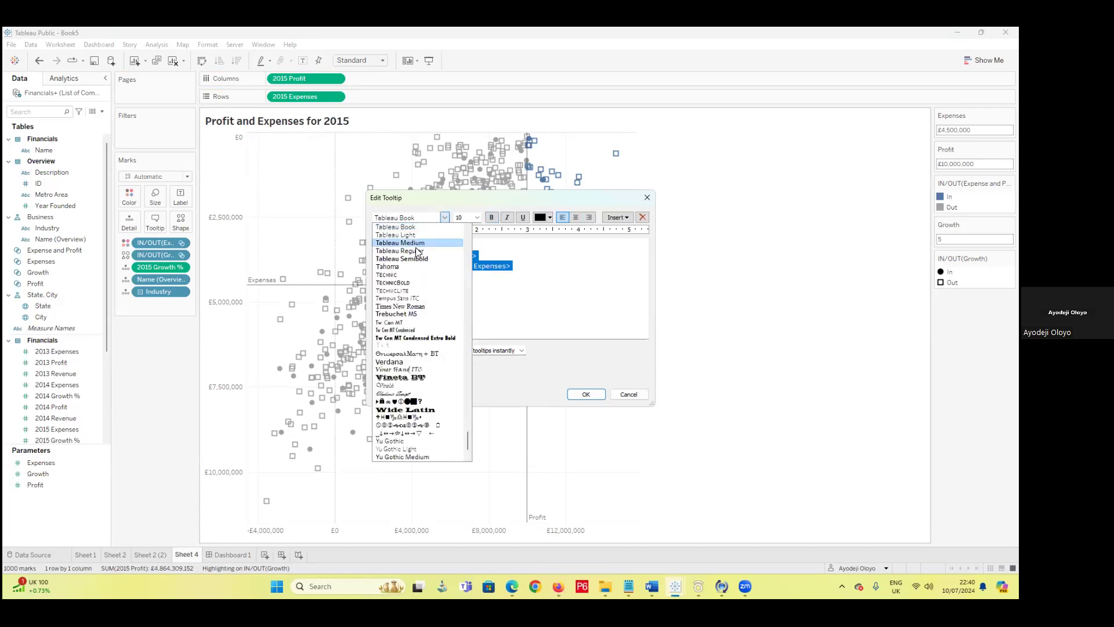
pyautogui.click(419, 253)
pyautogui.click(424, 265)
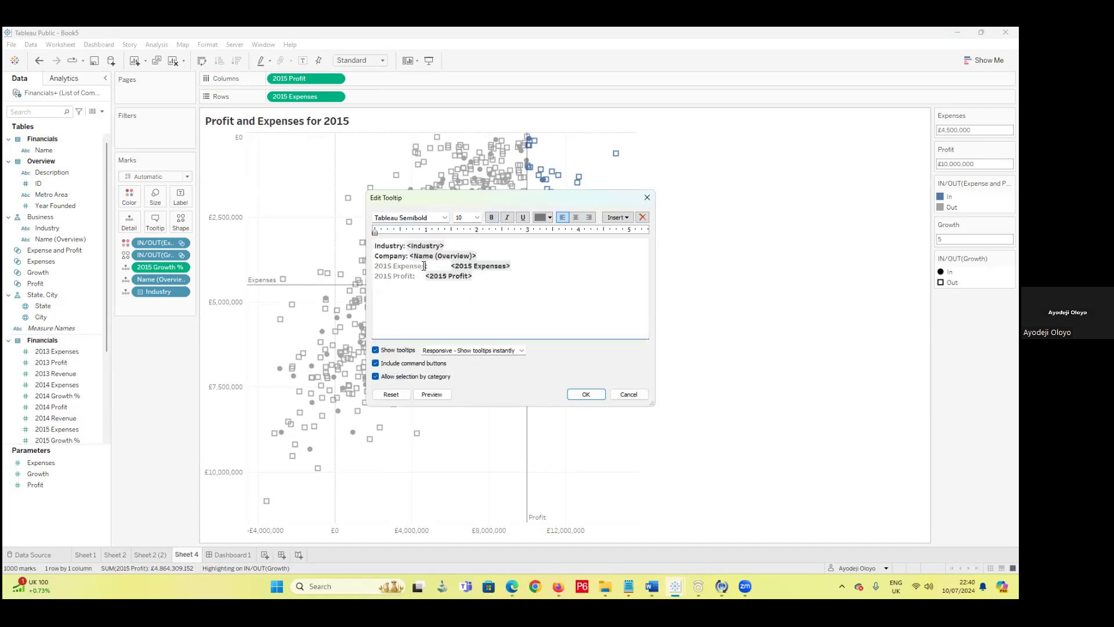
# - Make all four tooltip lines black and bold
pyautogui.moveTo(420, 277); pyautogui.dragTo(366, 259)
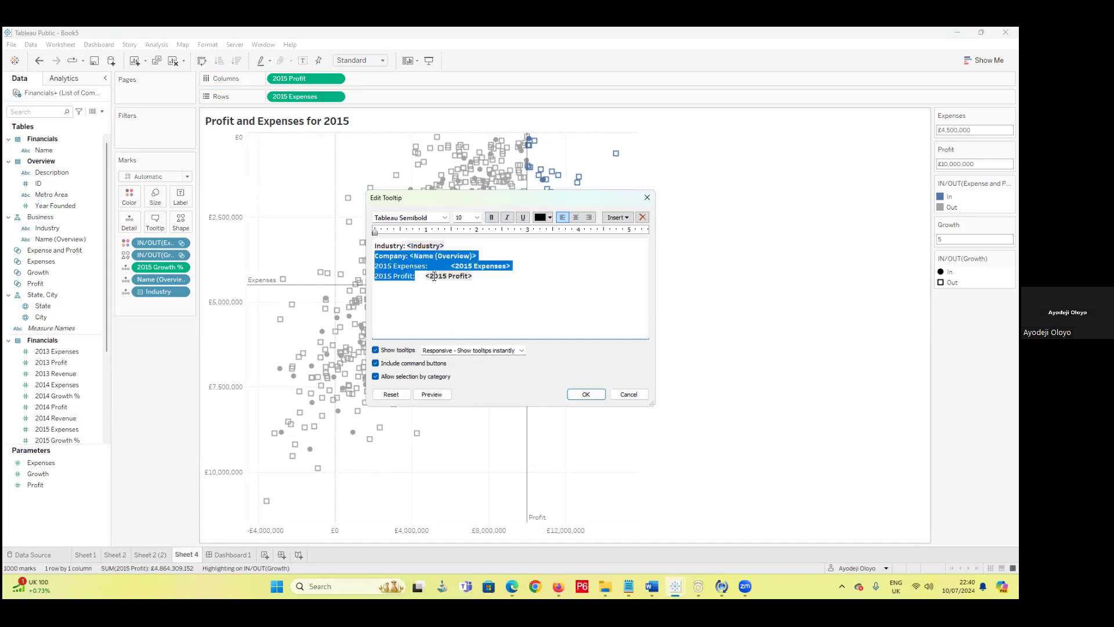
pyautogui.moveTo(478, 277); pyautogui.dragTo(380, 232)
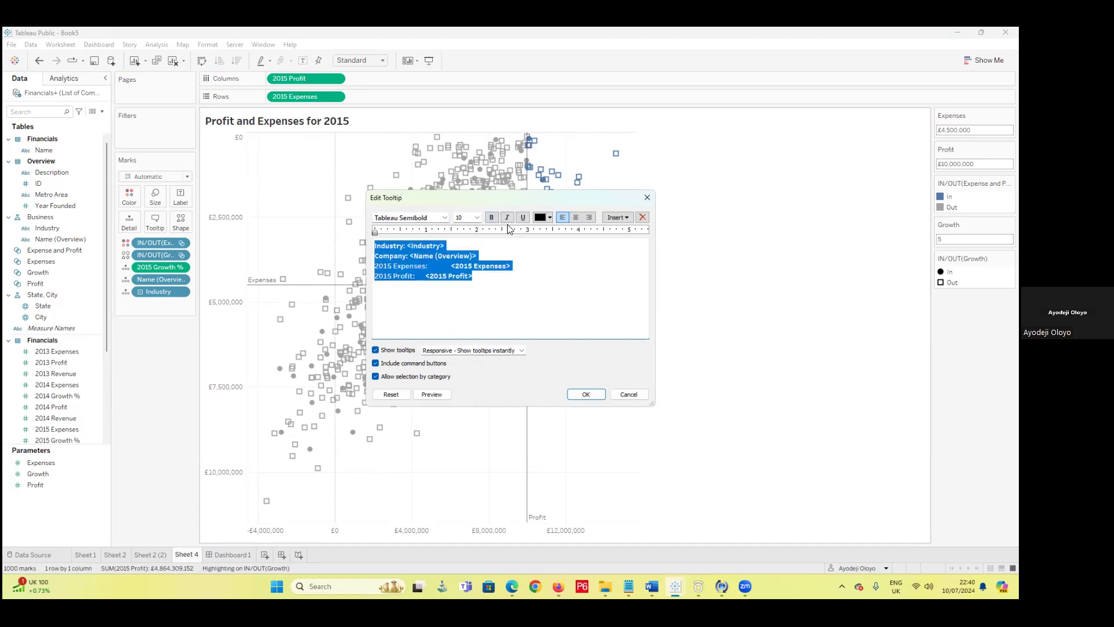
pyautogui.click(538, 219)
pyautogui.click(535, 238)
pyautogui.click(492, 289)
pyautogui.moveTo(470, 278); pyautogui.dragTo(348, 243)
pyautogui.click(492, 217)
pyautogui.click(490, 301)
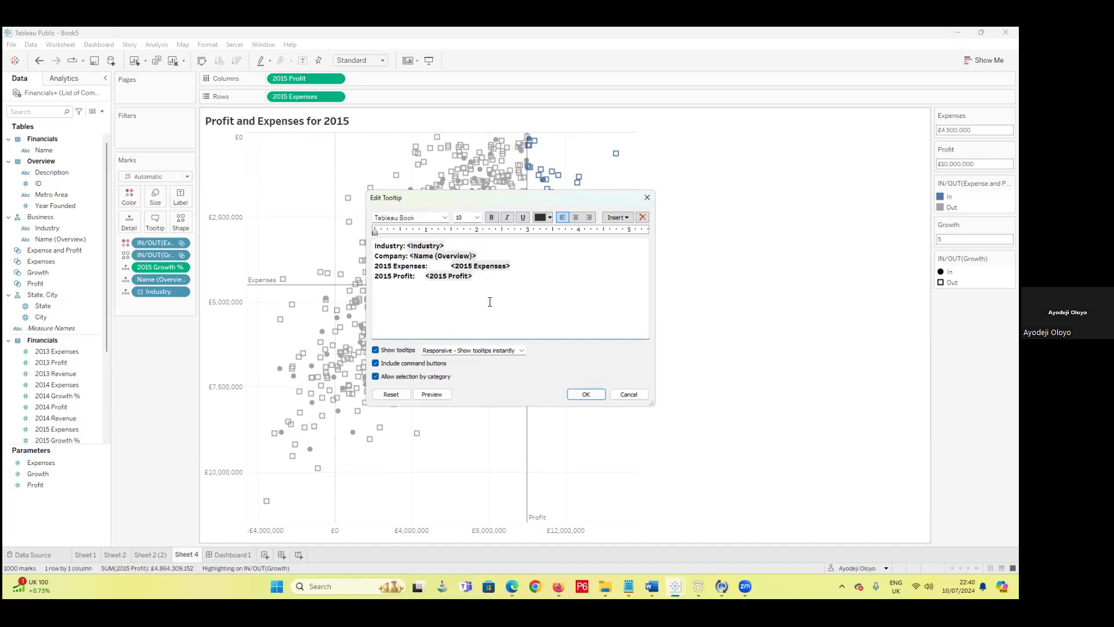
# - Insert tabs before the Industry, Name (Overview) and 2015 Profit fields to align them in one column with 2015 Expenses
pyautogui.click(409, 249)
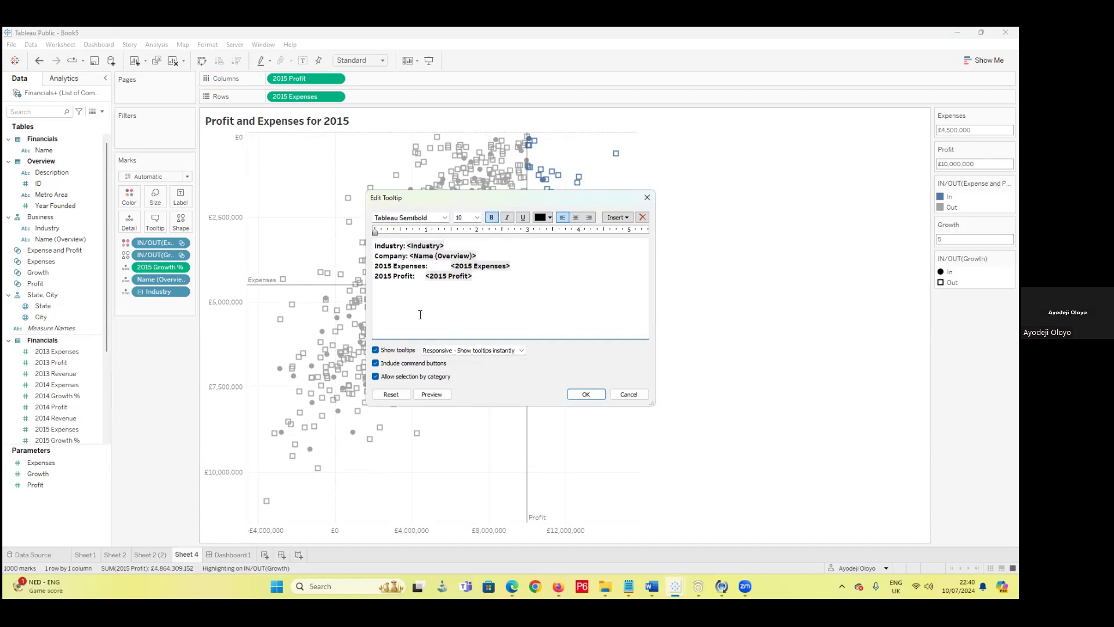
pyautogui.press('Tab')
pyautogui.click(410, 256)
pyautogui.press('Tab')
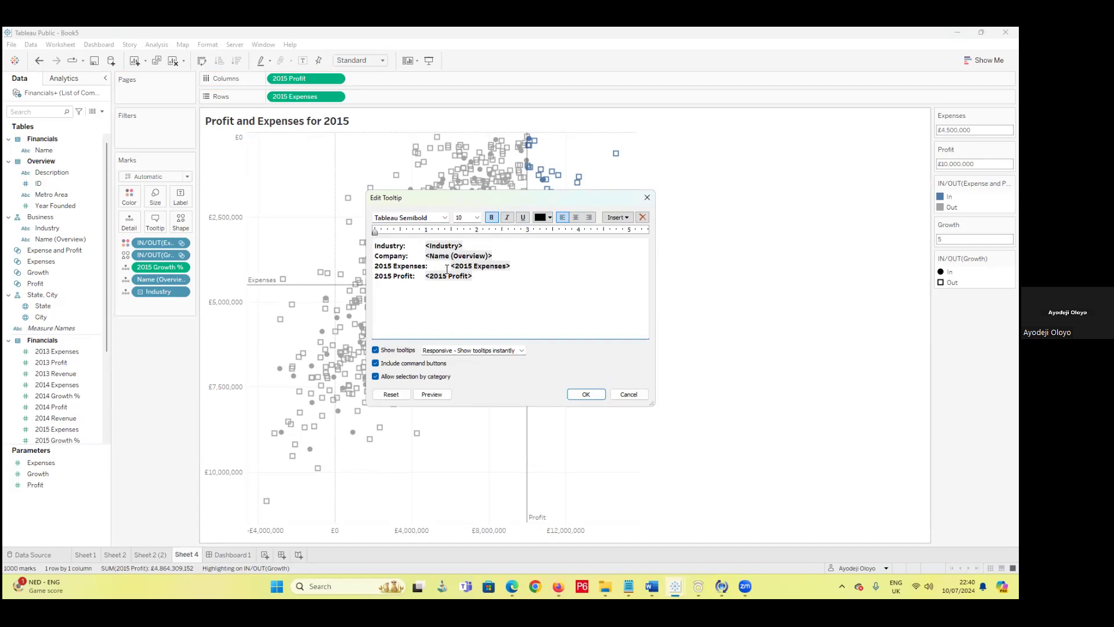
pyautogui.click(427, 277)
pyautogui.press('Tab')
pyautogui.click(426, 256)
pyautogui.press('Tab')
pyautogui.click(427, 246)
pyautogui.press('Tab')
pyautogui.moveTo(512, 279); pyautogui.dragTo(453, 268)
pyautogui.click(508, 279)
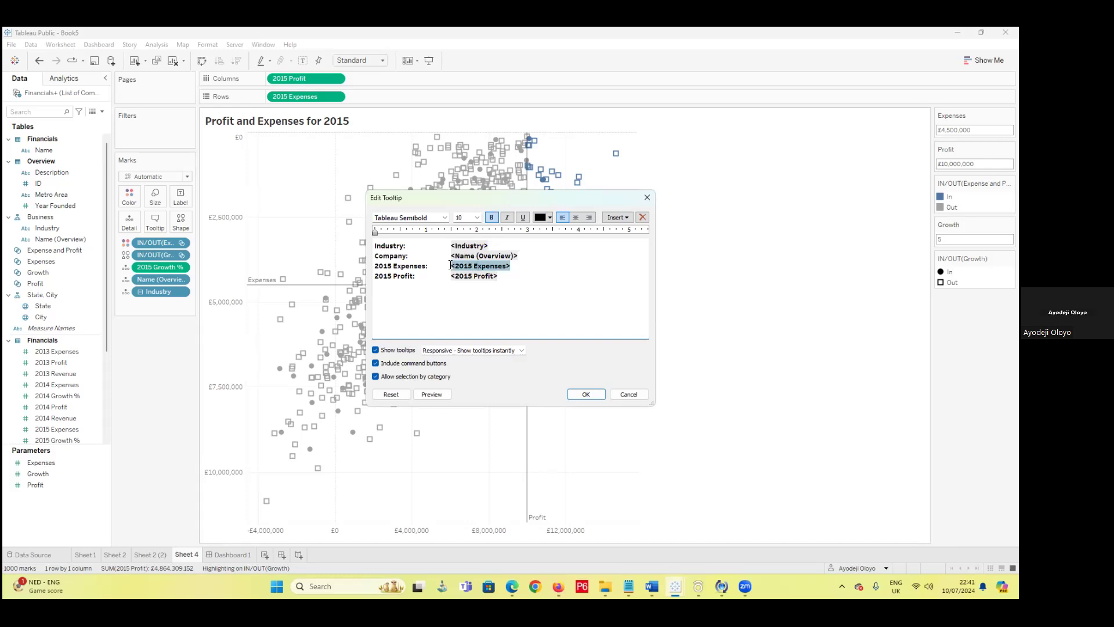
# - Colour the Name (Overview) field orange, set its text size to 12, and apply the tooltip changes
pyautogui.moveTo(453, 254); pyautogui.dragTo(530, 255)
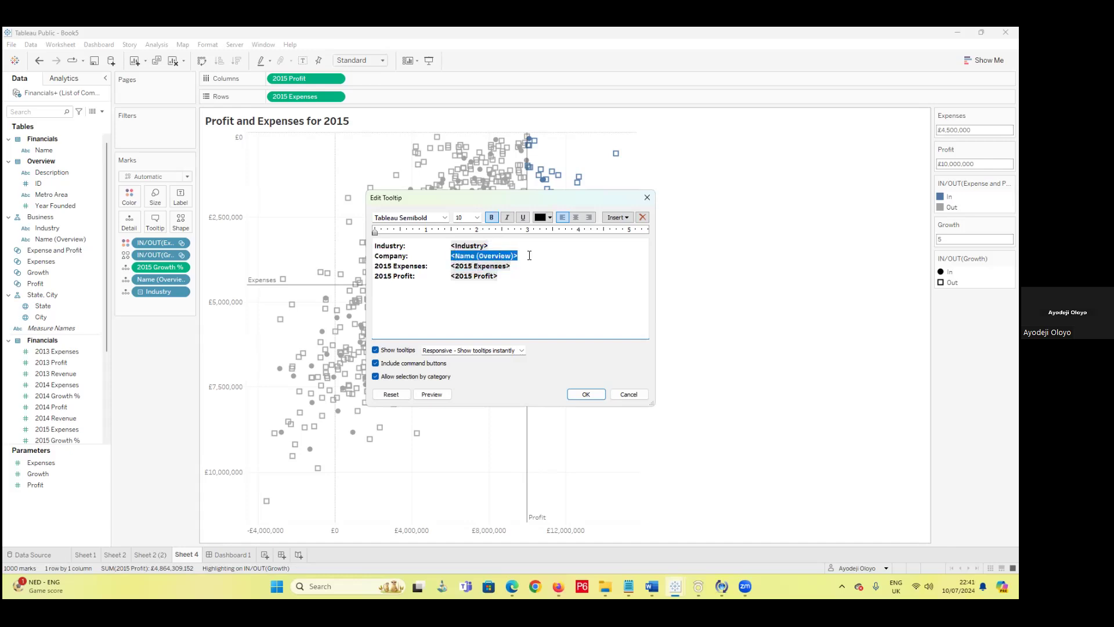
pyautogui.click(549, 217)
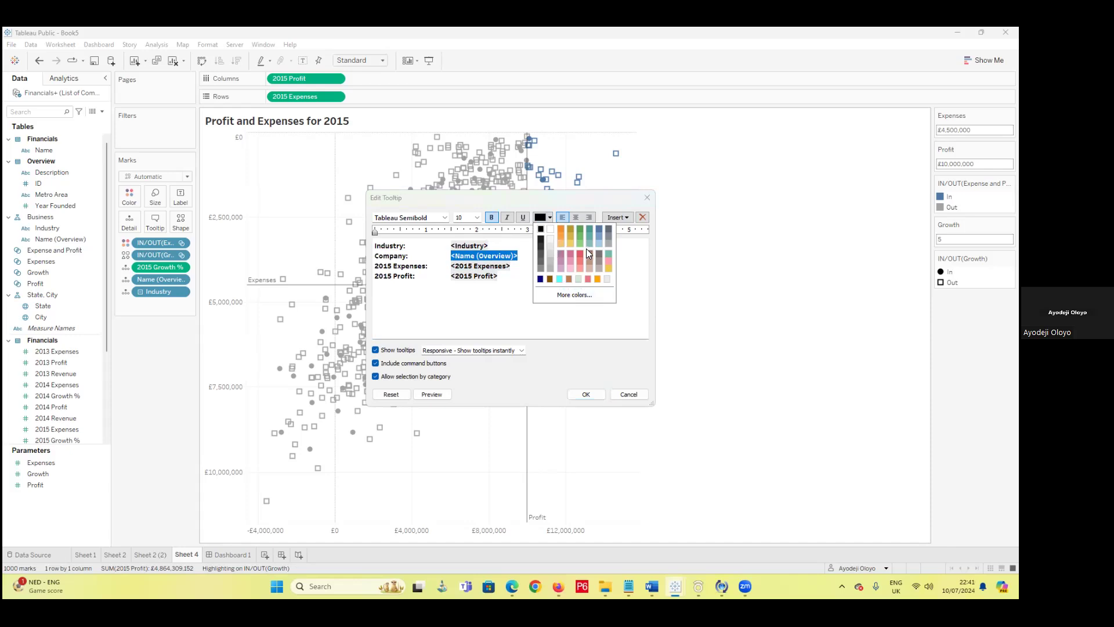
pyautogui.click(596, 280)
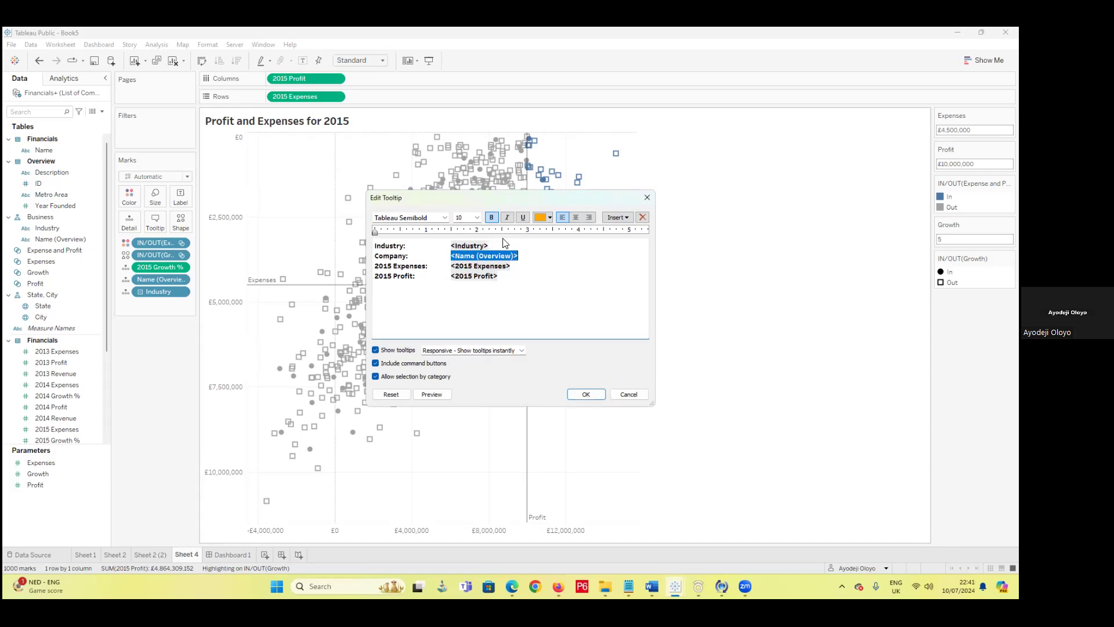
pyautogui.click(520, 281)
pyautogui.moveTo(520, 256); pyautogui.dragTo(451, 256)
pyautogui.click(477, 217)
pyautogui.click(464, 269)
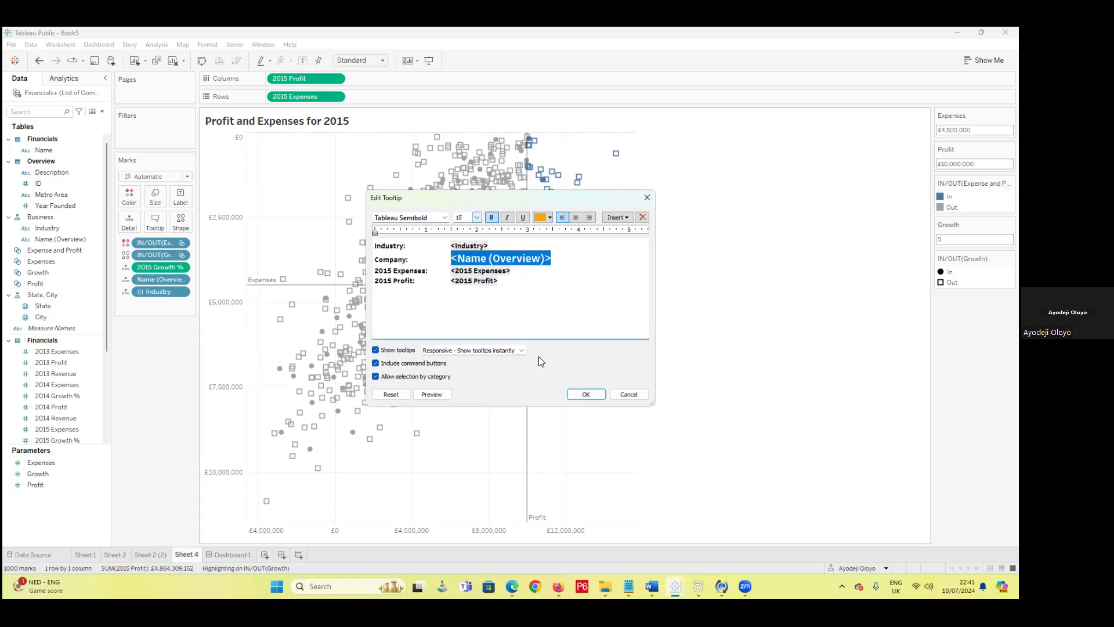
pyautogui.click(479, 219)
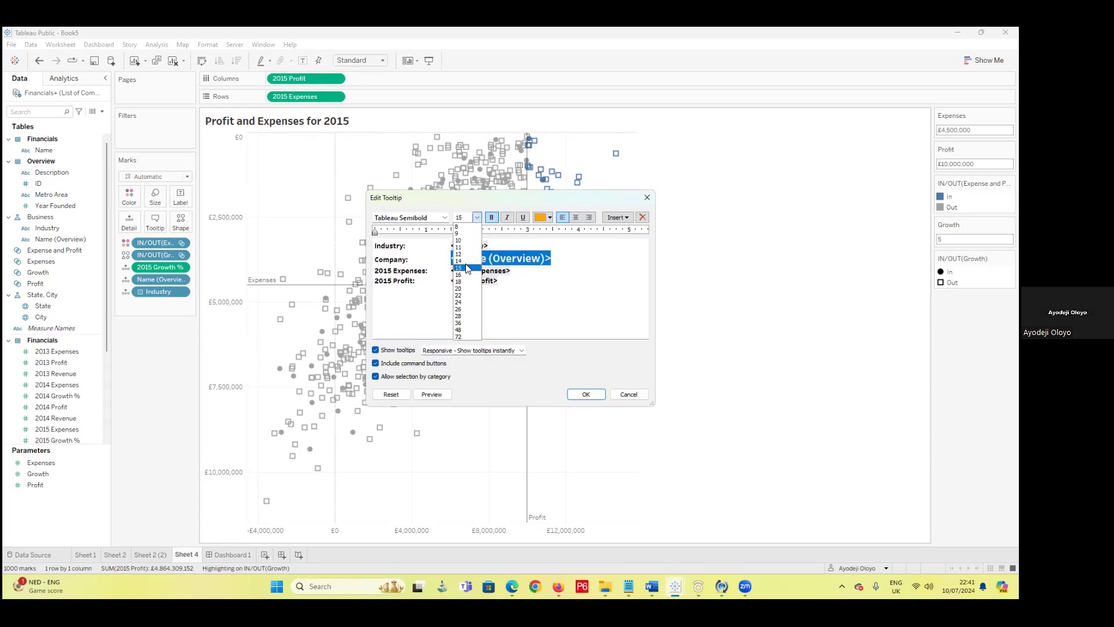
pyautogui.click(467, 255)
pyautogui.click(586, 394)
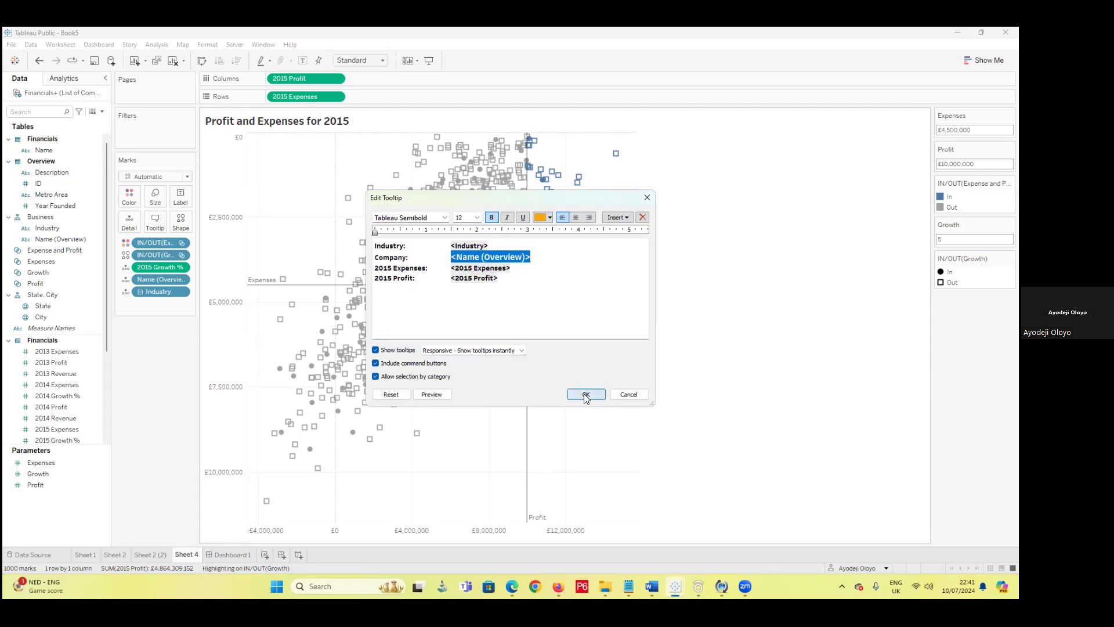
pyautogui.moveTo(557, 210)
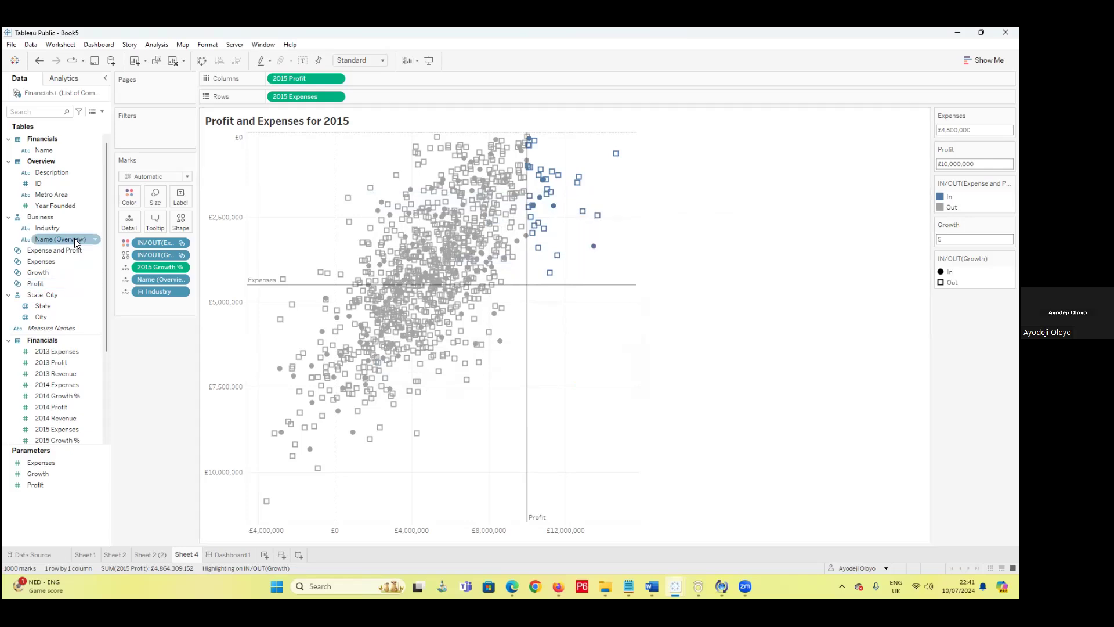
# - Shift the 2015 Expenses field one tab further in the tooltip, apply it, and check the tooltips of data points
pyautogui.click(155, 220)
pyautogui.moveTo(450, 268); pyautogui.dragTo(456, 268)
pyautogui.click(448, 278)
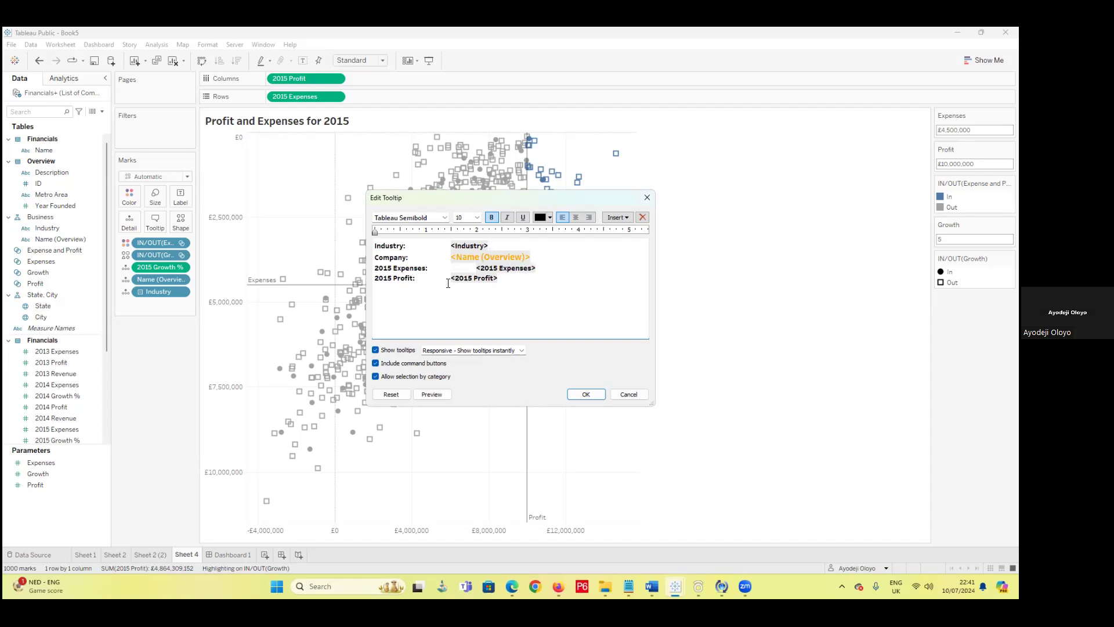
pyautogui.click(587, 394)
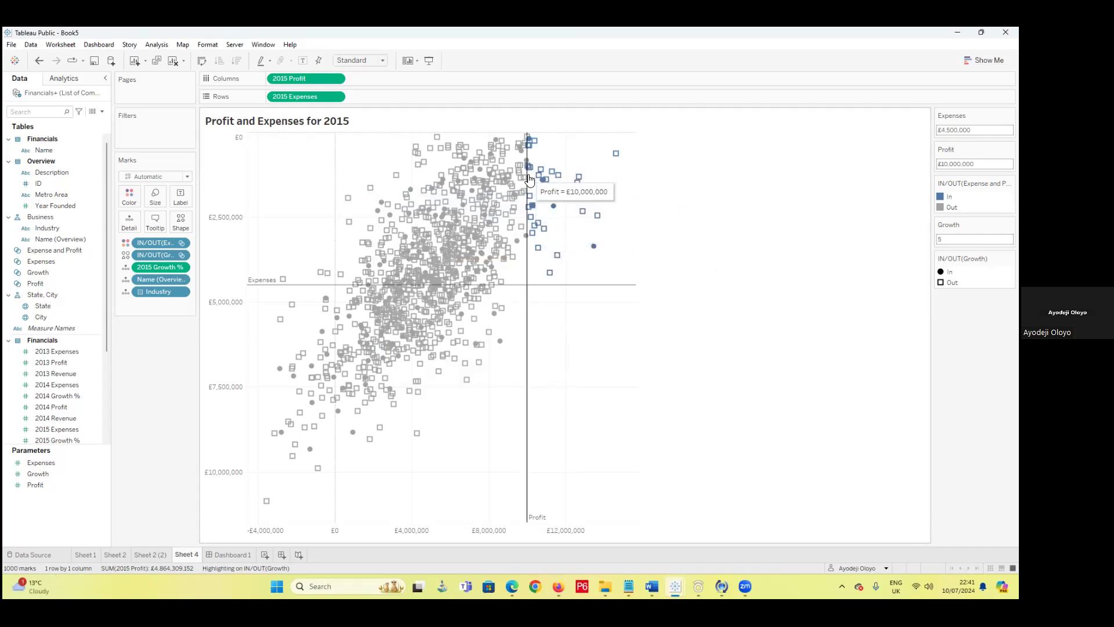
pyautogui.moveTo(593, 251)
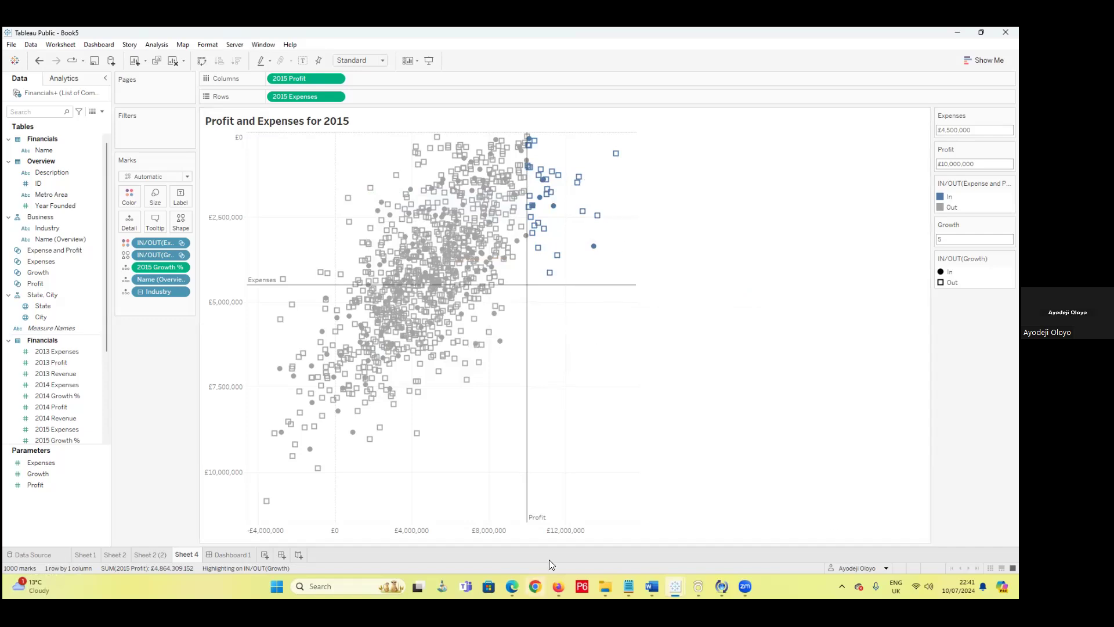
pyautogui.moveTo(598, 294)
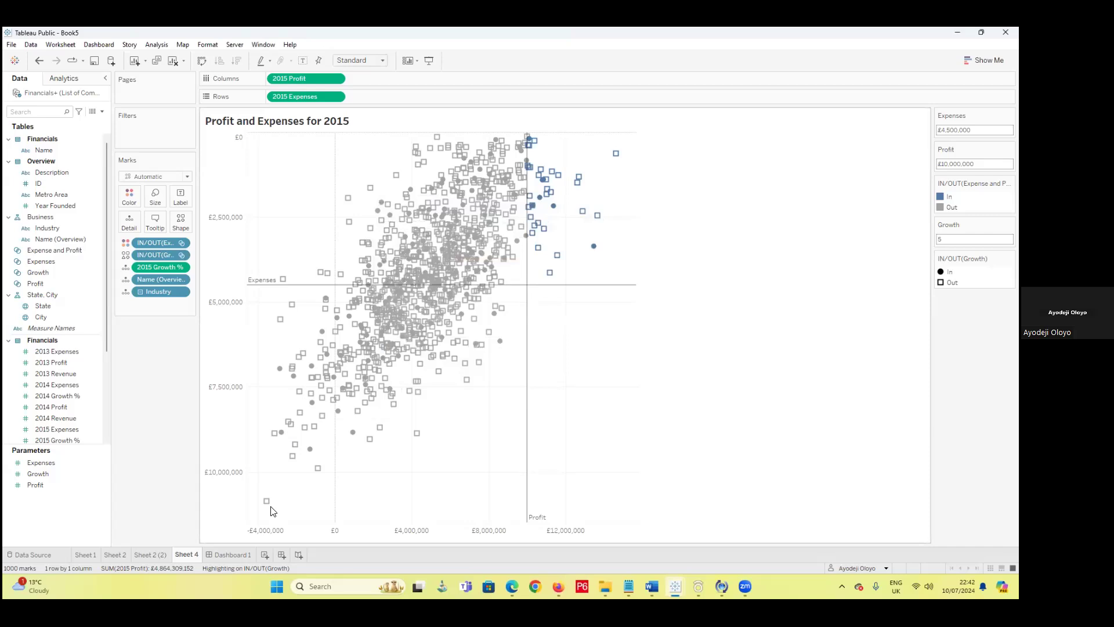
# - Look through Dashboard 1 and the worksheets, and delete Sheet 2 from the workbook
pyautogui.moveTo(230, 555)
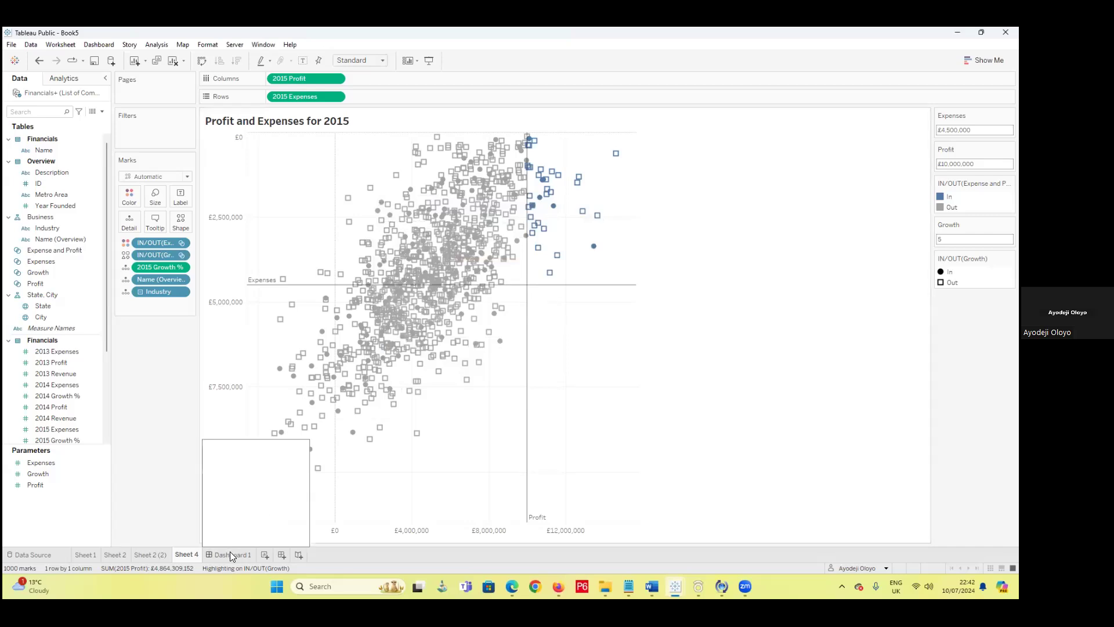
pyautogui.click(230, 555)
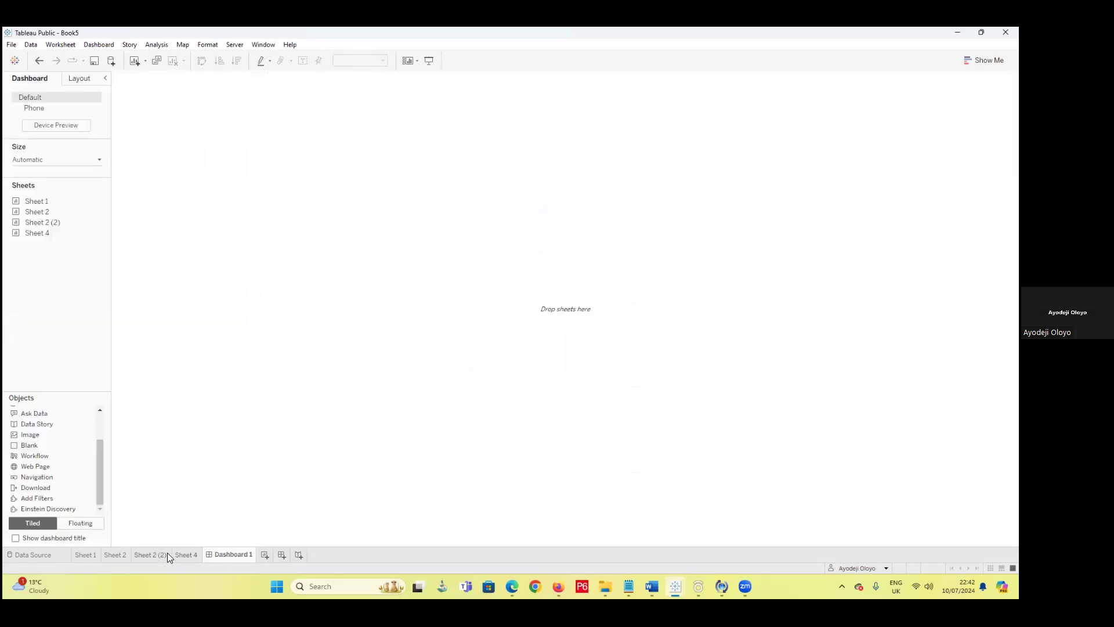
pyautogui.click(149, 555)
pyautogui.click(112, 554)
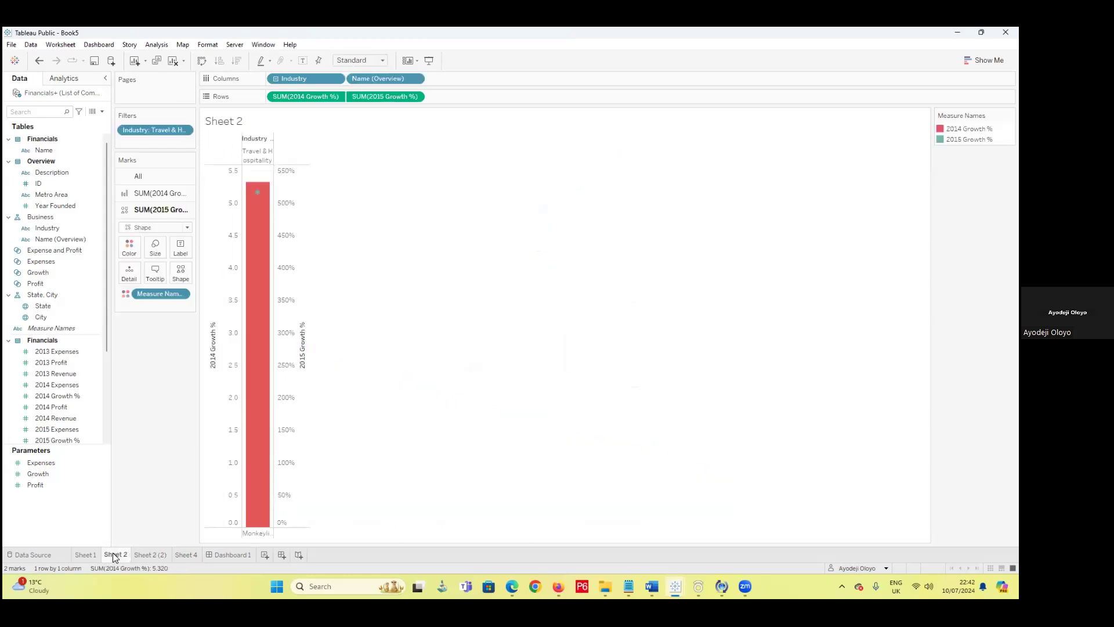
pyautogui.rightClick(113, 554)
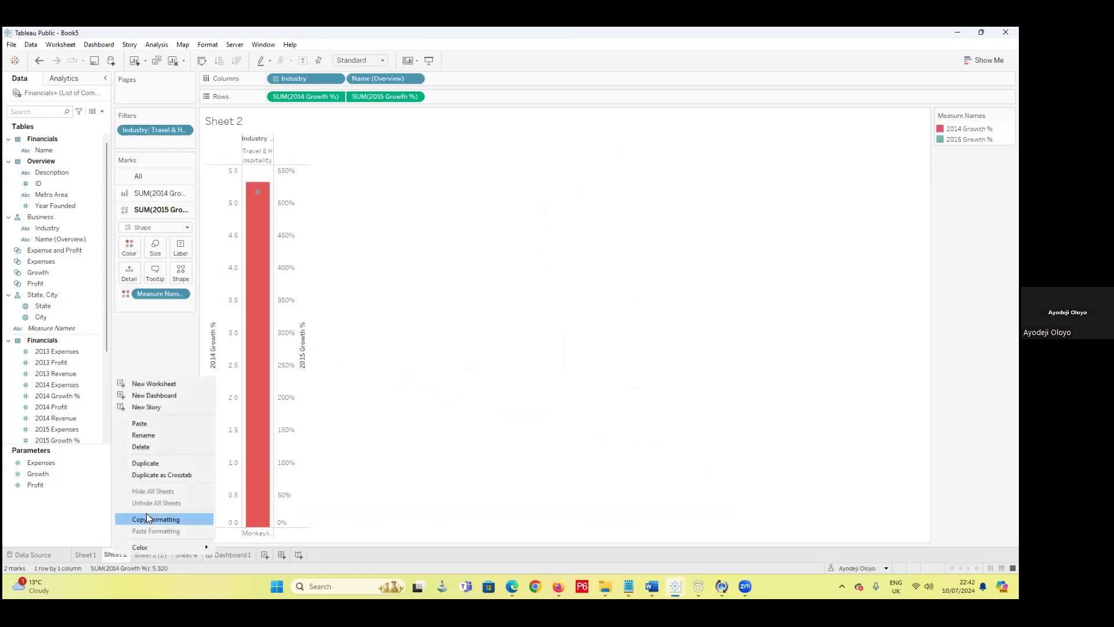
pyautogui.click(150, 450)
# - Review the profit line chart on Sheet 1, the bar chart on Sheet 2 (2), the scatter plot on Sheet 4, and Dashboard 1
pyautogui.rightClick(92, 553)
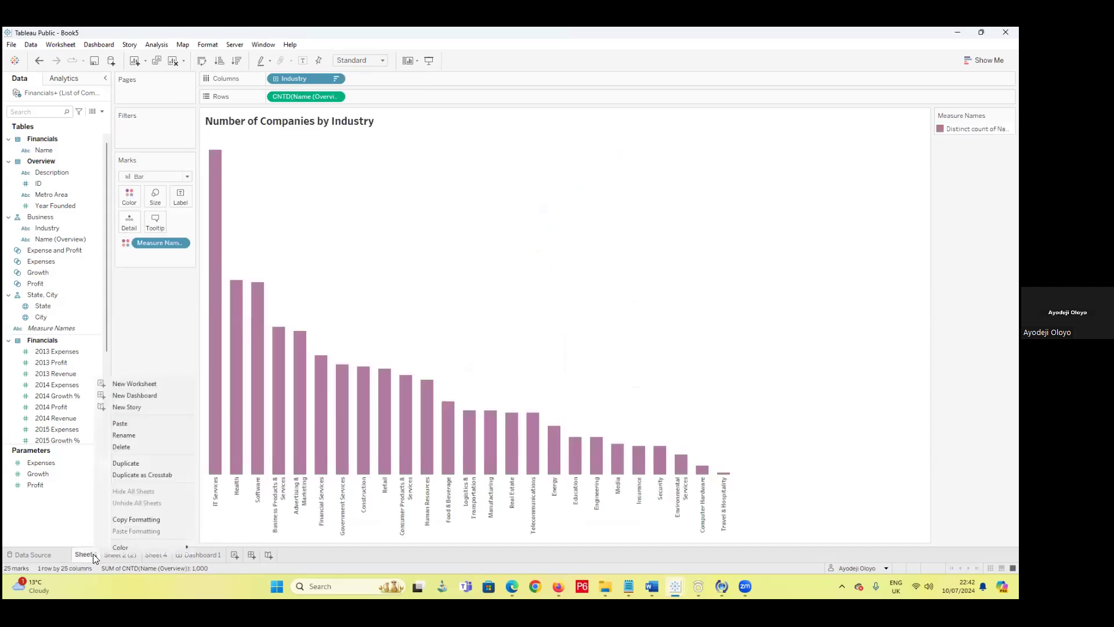
pyautogui.click(87, 556)
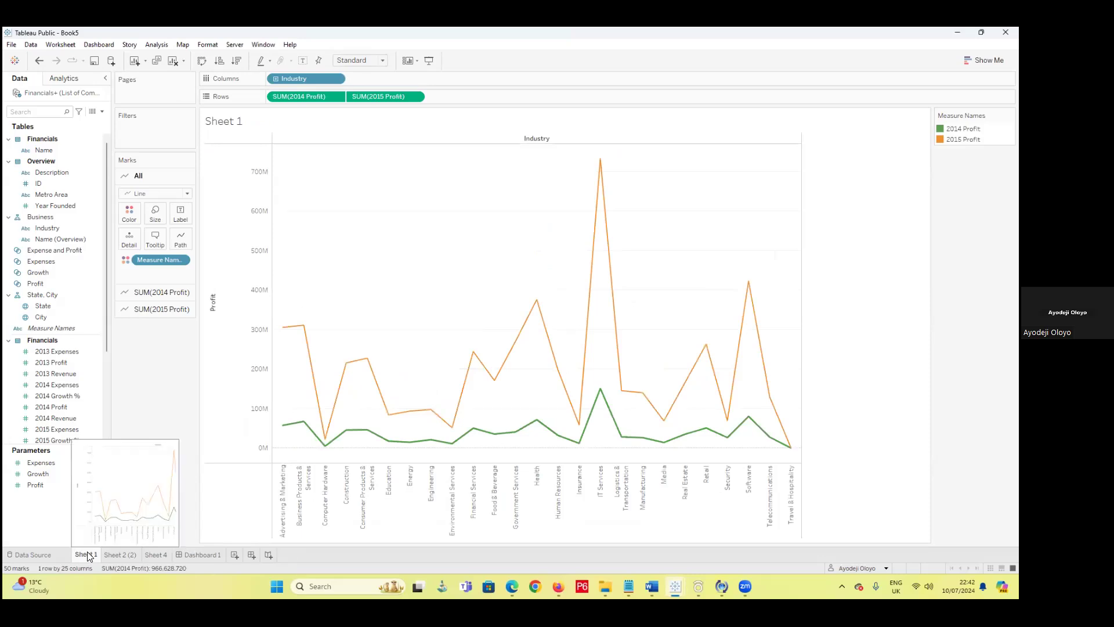
pyautogui.rightClick(87, 554)
pyautogui.moveTo(94, 541)
pyautogui.click(230, 500)
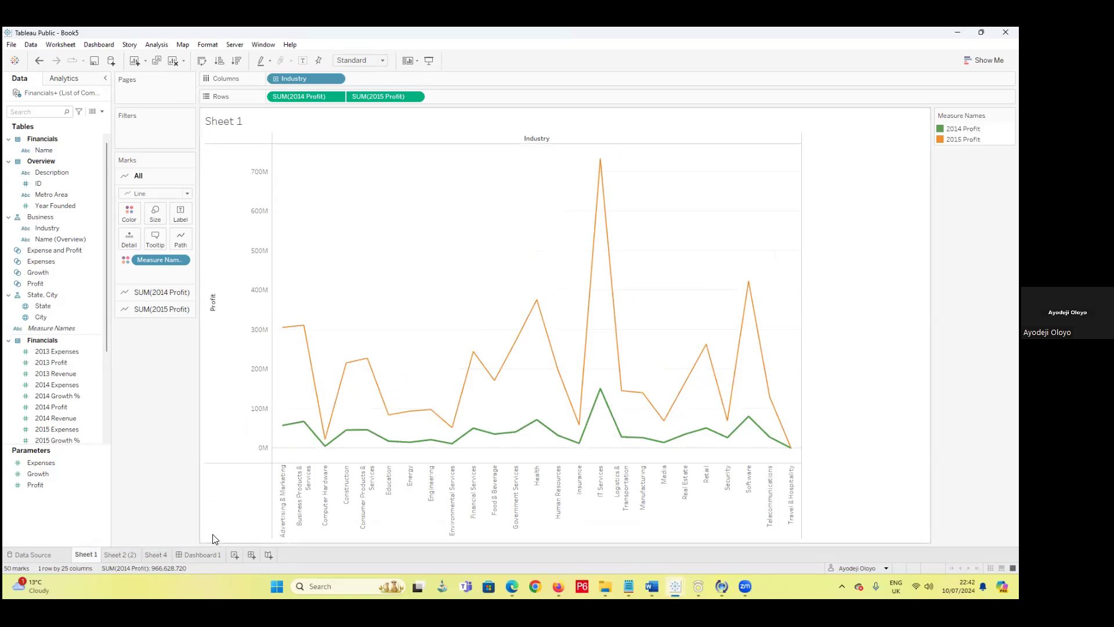
pyautogui.click(206, 554)
pyautogui.click(153, 554)
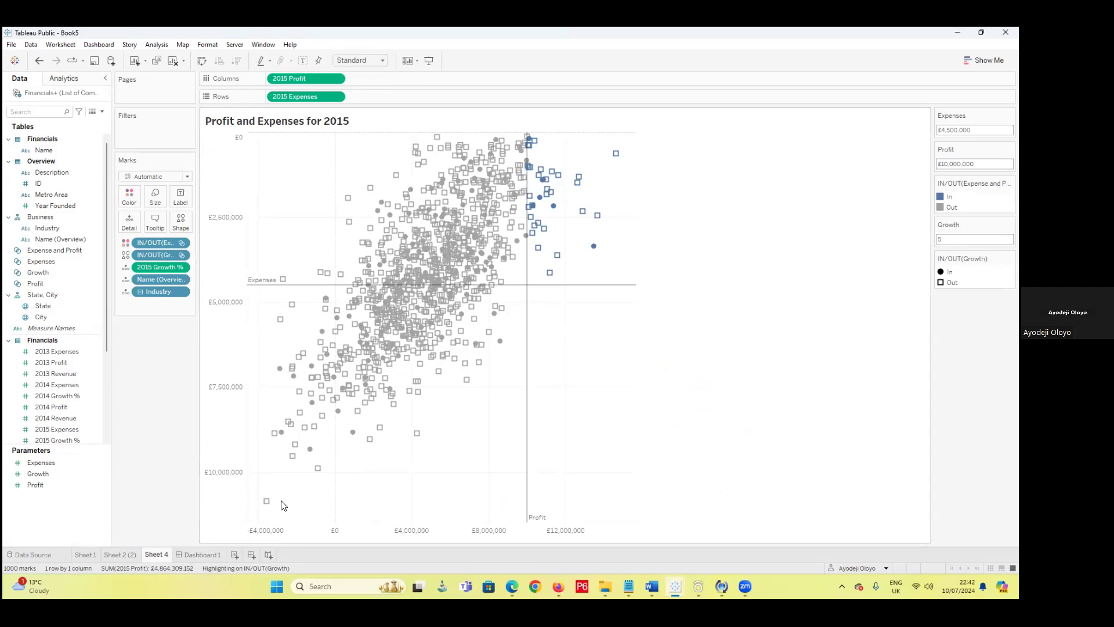
pyautogui.click(198, 555)
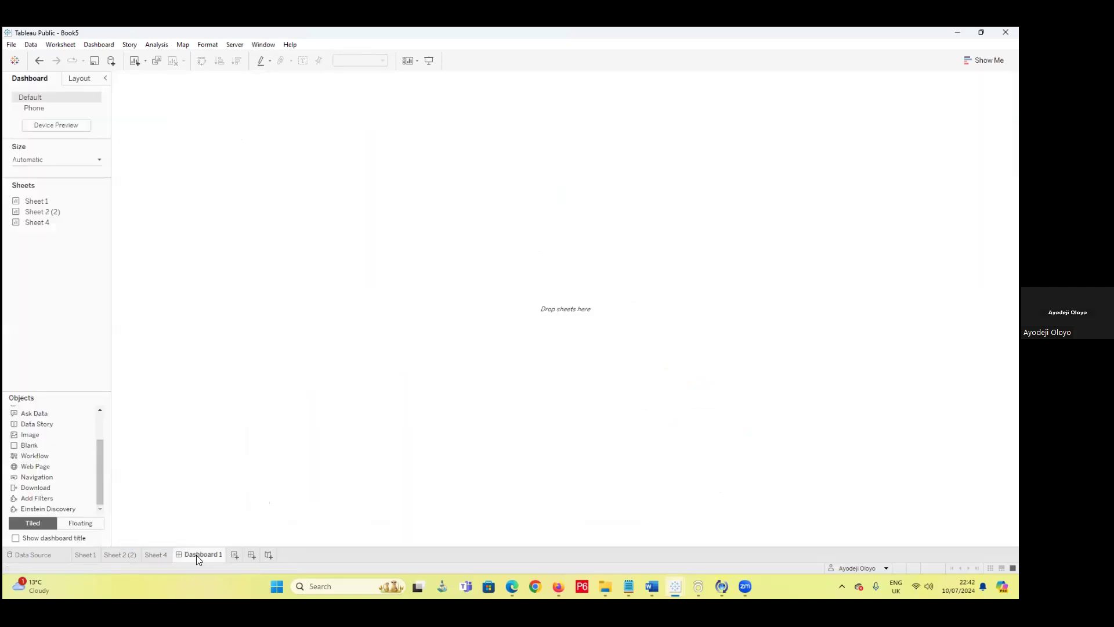
pyautogui.click(129, 555)
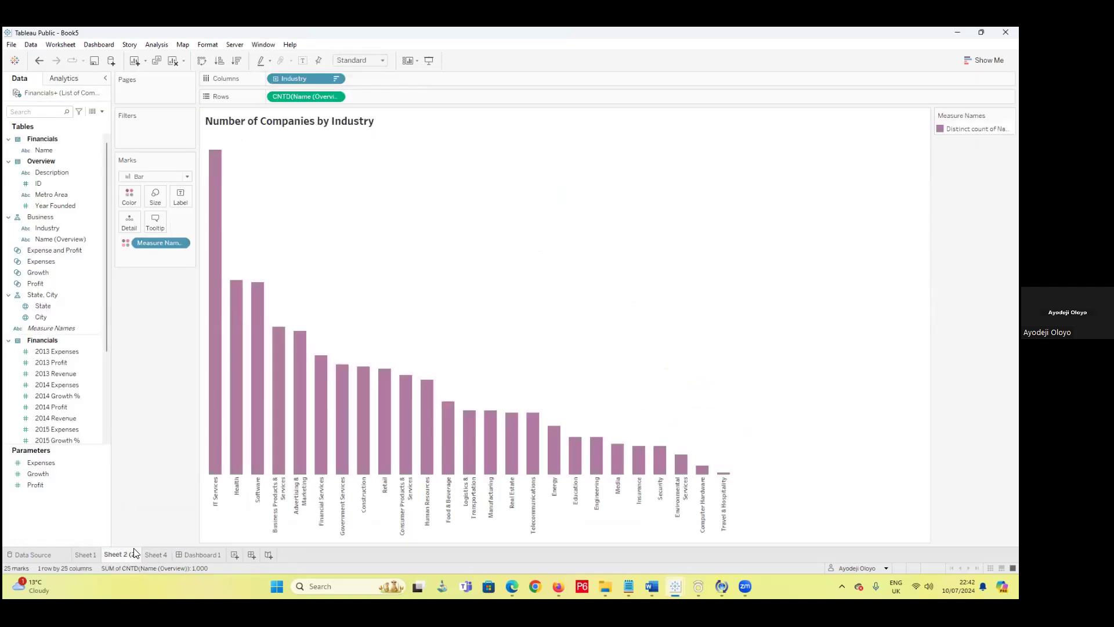
pyautogui.click(196, 555)
pyautogui.click(158, 554)
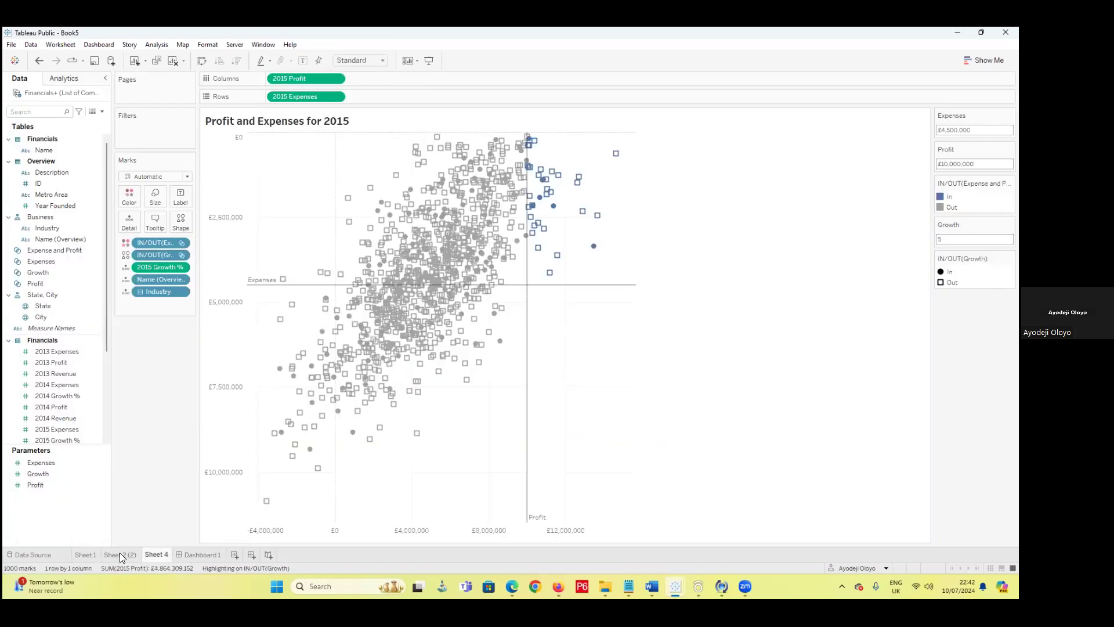
pyautogui.moveTo(120, 553)
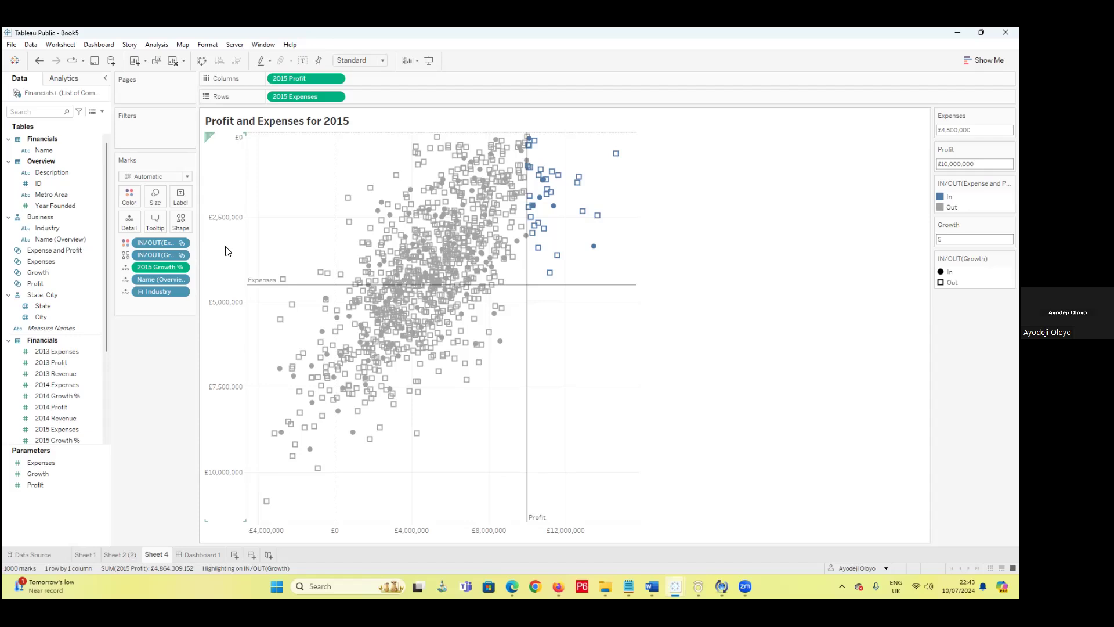
pyautogui.moveTo(356, 389)
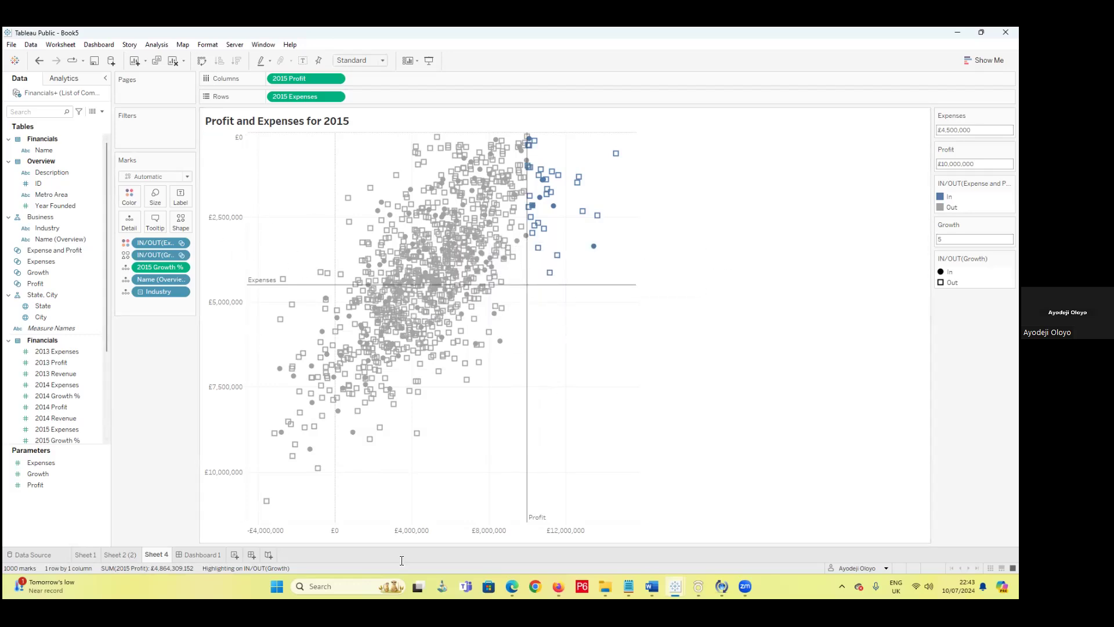
pyautogui.click(81, 555)
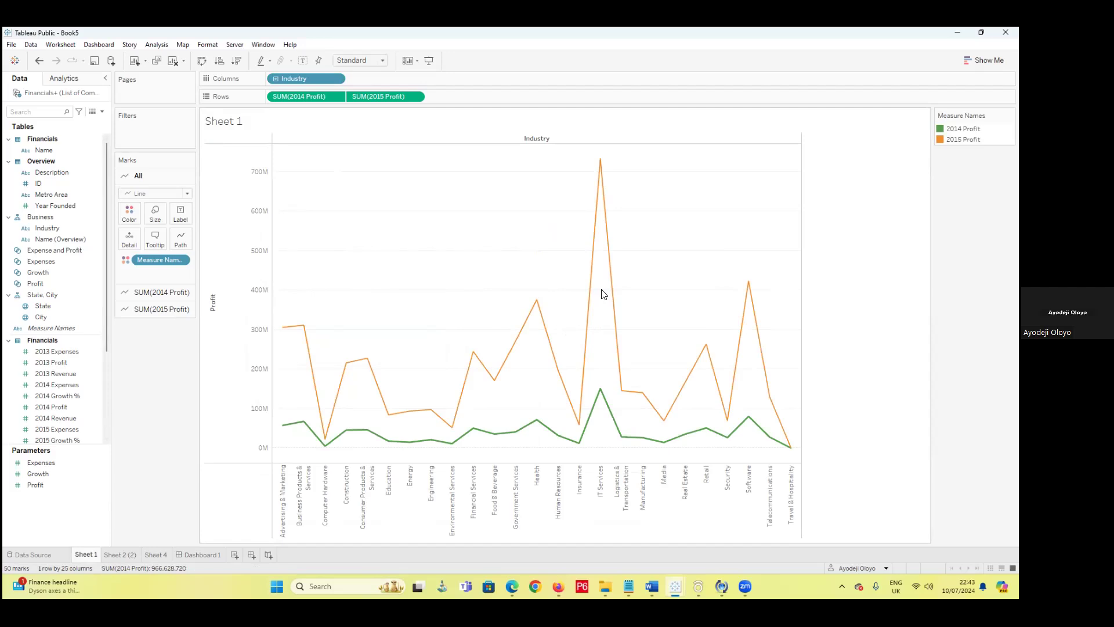
# - Check the 2014 Profit and 2014 Revenue fields, and look over the Financials table and grid options on the Data Source page
pyautogui.click(36, 418)
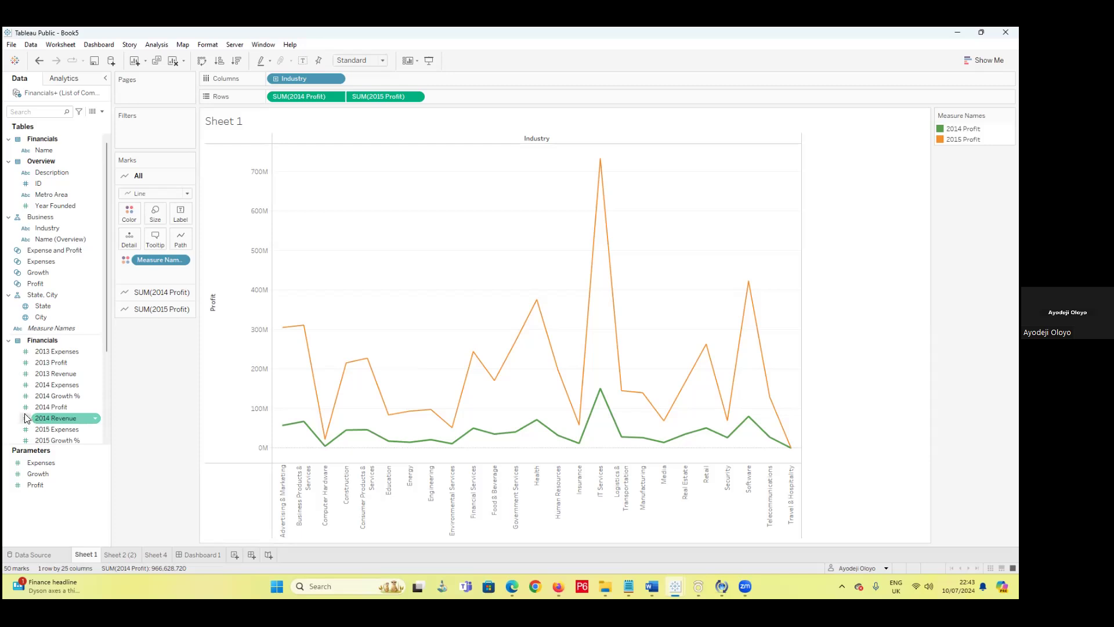
pyautogui.click(27, 408)
pyautogui.click(59, 420)
pyautogui.click(34, 554)
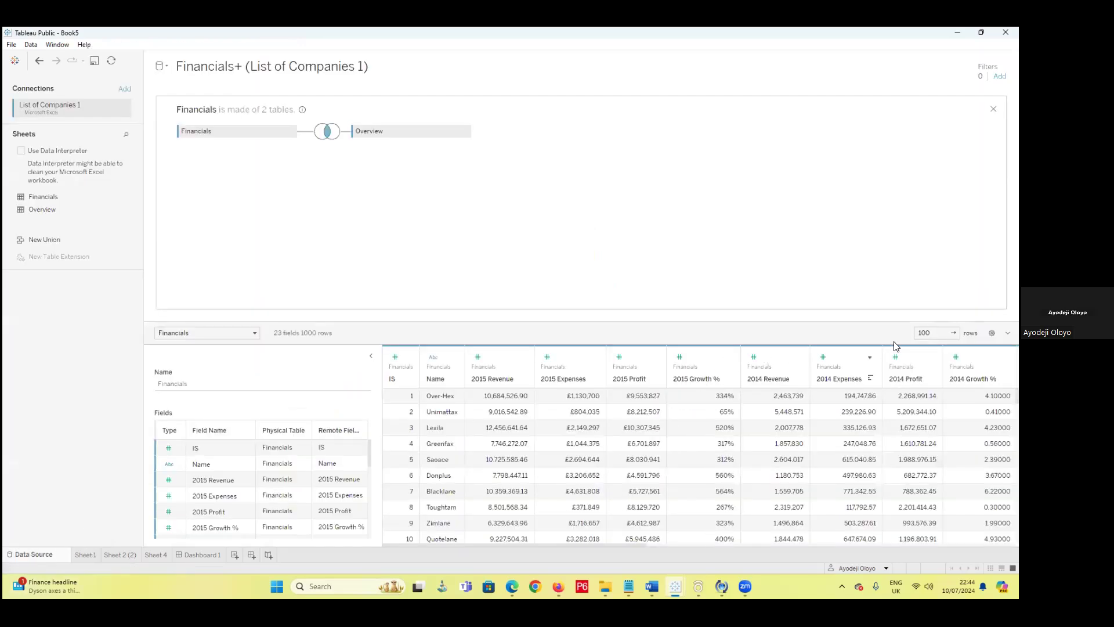
pyautogui.click(991, 333)
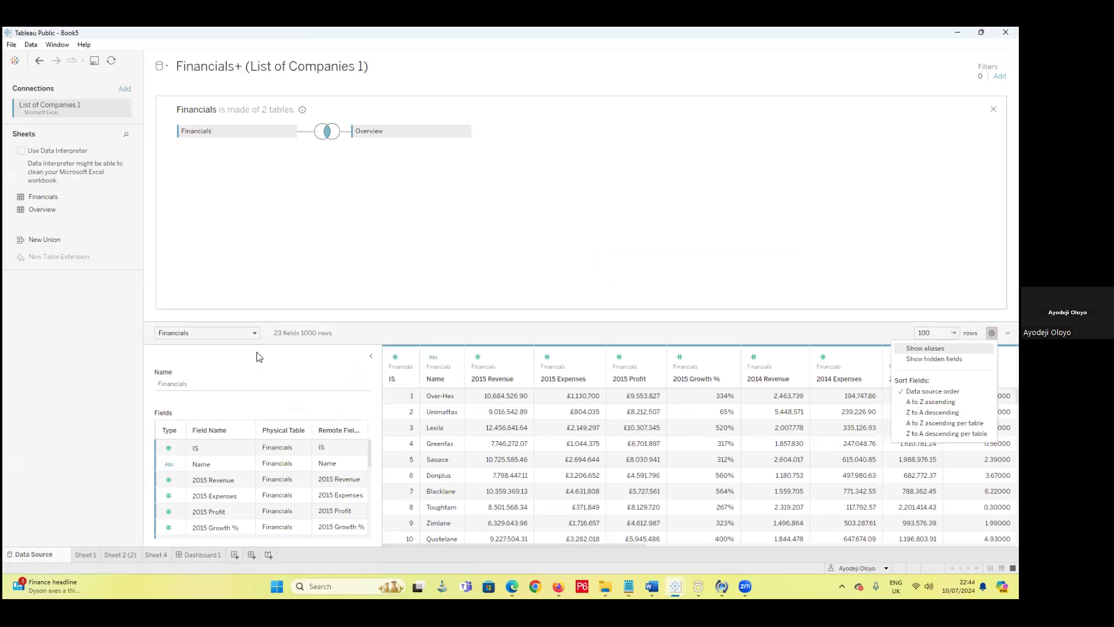
pyautogui.click(256, 332)
pyautogui.click(255, 332)
pyautogui.click(255, 374)
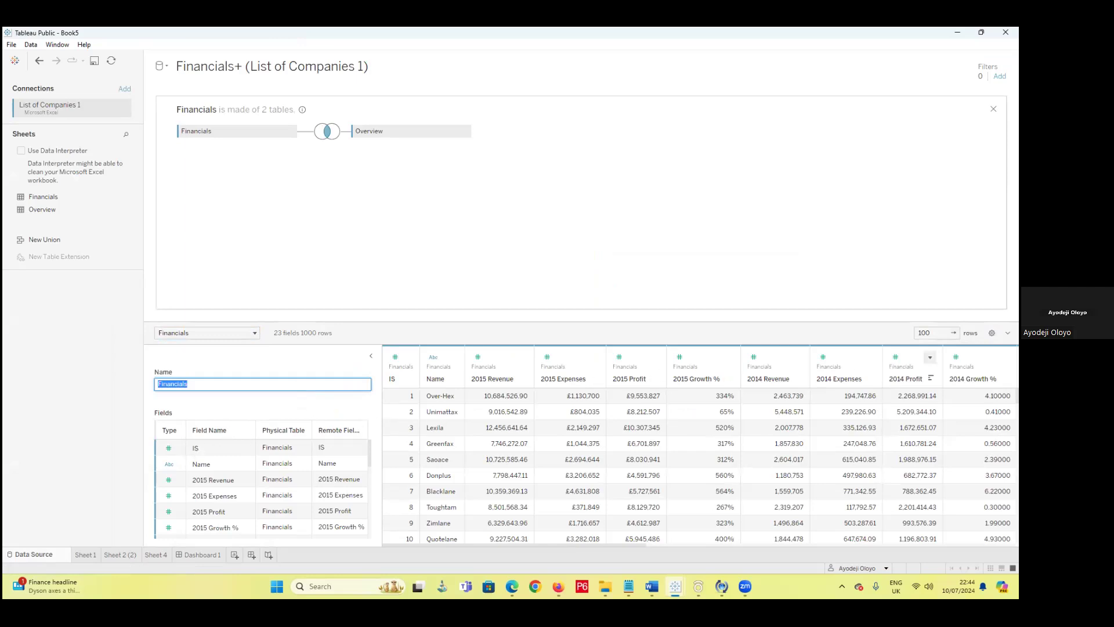
# - Sort the Financials data preview by 2014 Profit in descending order, and check the column options of 2014 Profit and 2015 Profit
pyautogui.click(930, 357)
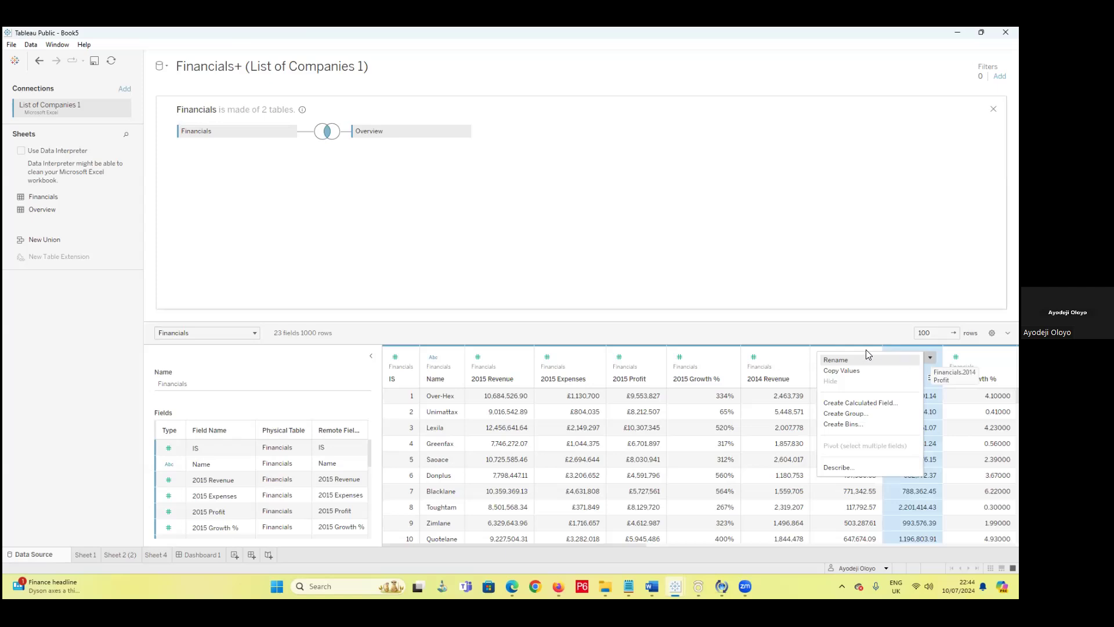
pyautogui.click(795, 308)
pyautogui.click(931, 377)
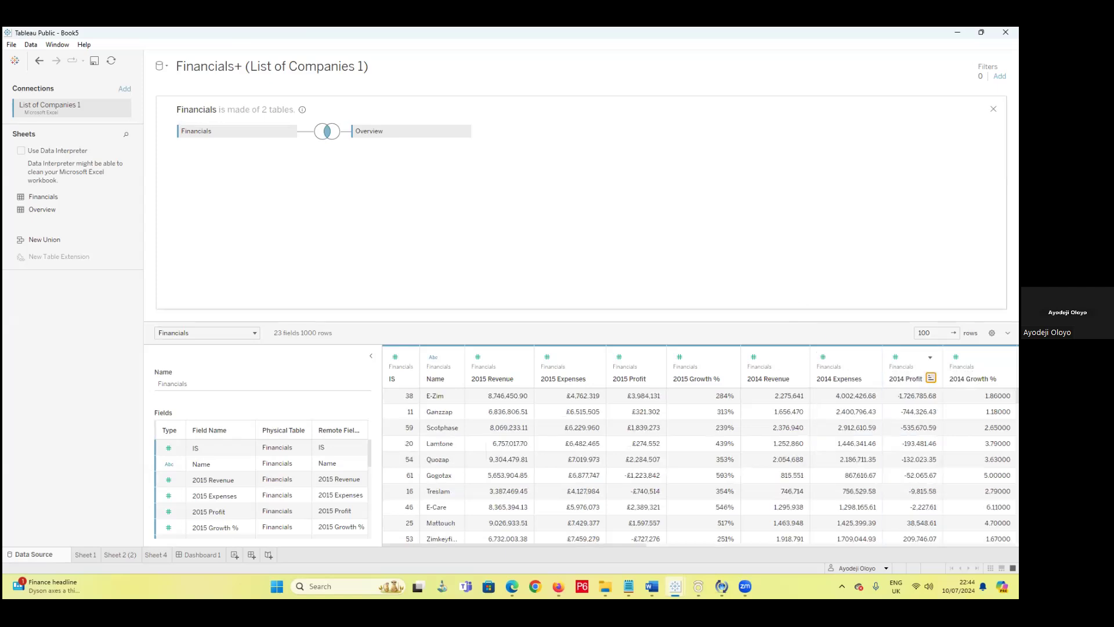
pyautogui.click(931, 378)
pyautogui.click(930, 357)
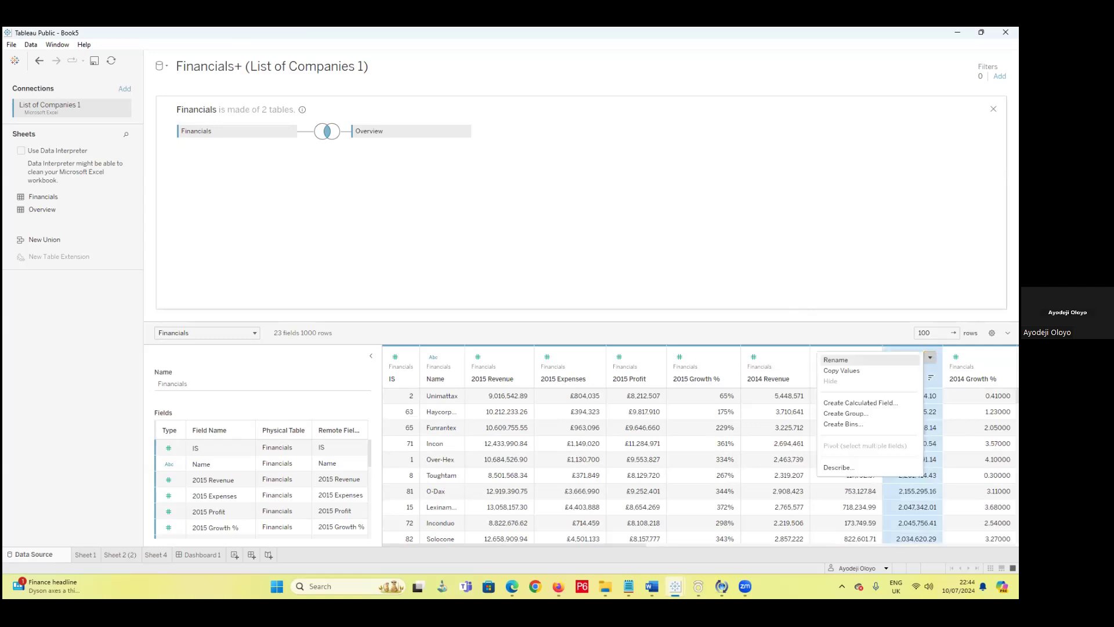
pyautogui.scroll(-5, 349, 471)
pyautogui.scroll(-2, 350, 476)
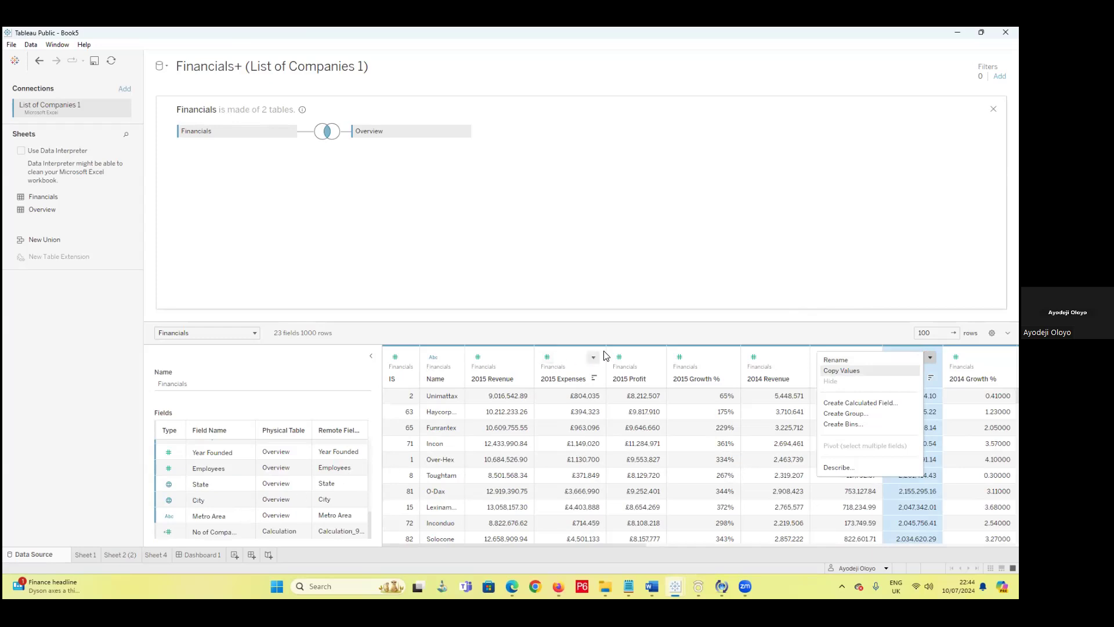
pyautogui.rightClick(636, 368)
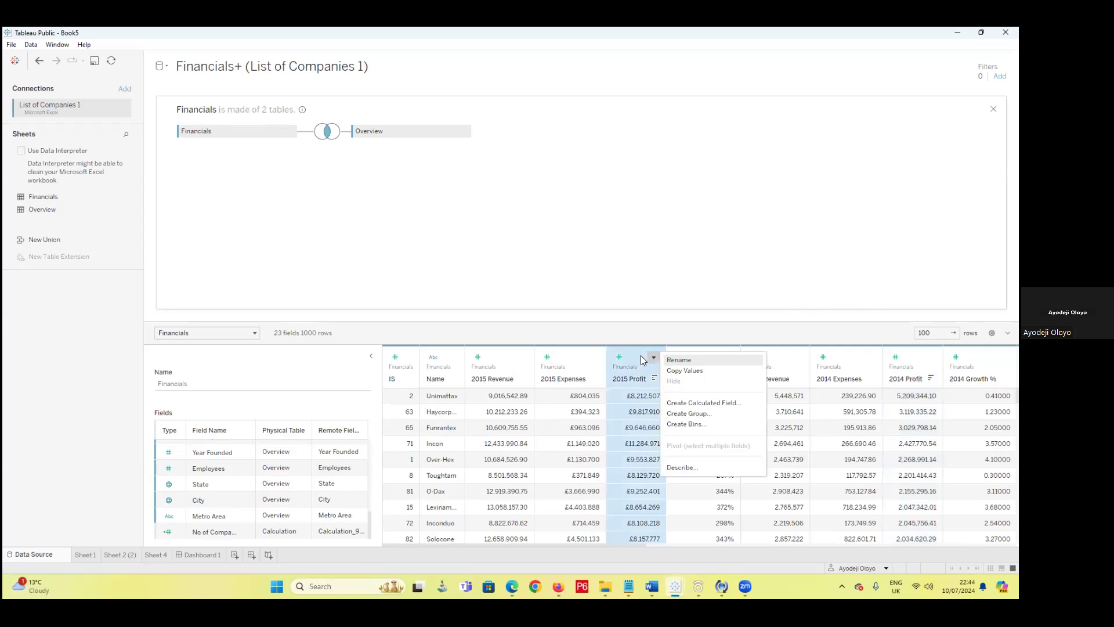
pyautogui.click(634, 293)
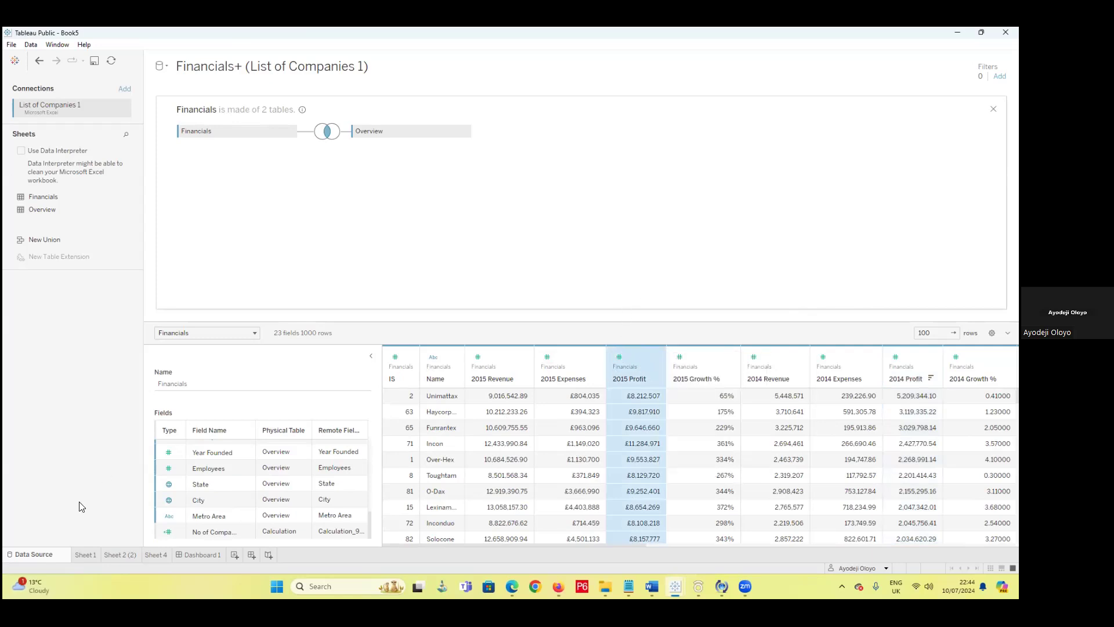
# - Review the scatter plot on Sheet 4 and the bar chart on Sheet 2 (2), and return to Dashboard 1
pyautogui.click(199, 553)
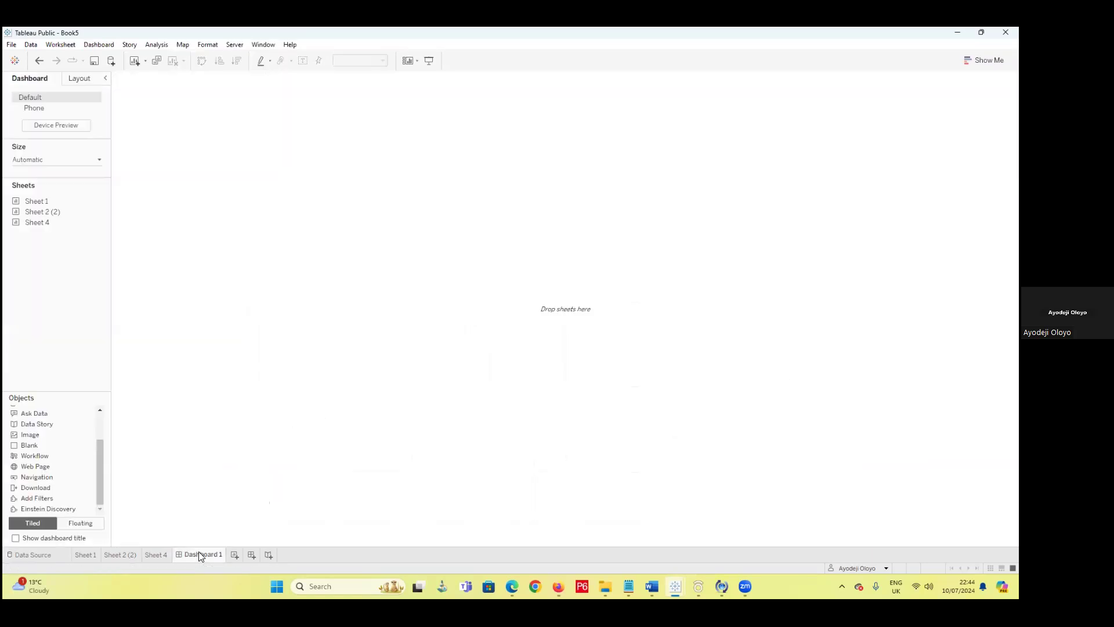
pyautogui.click(154, 552)
pyautogui.moveTo(128, 553)
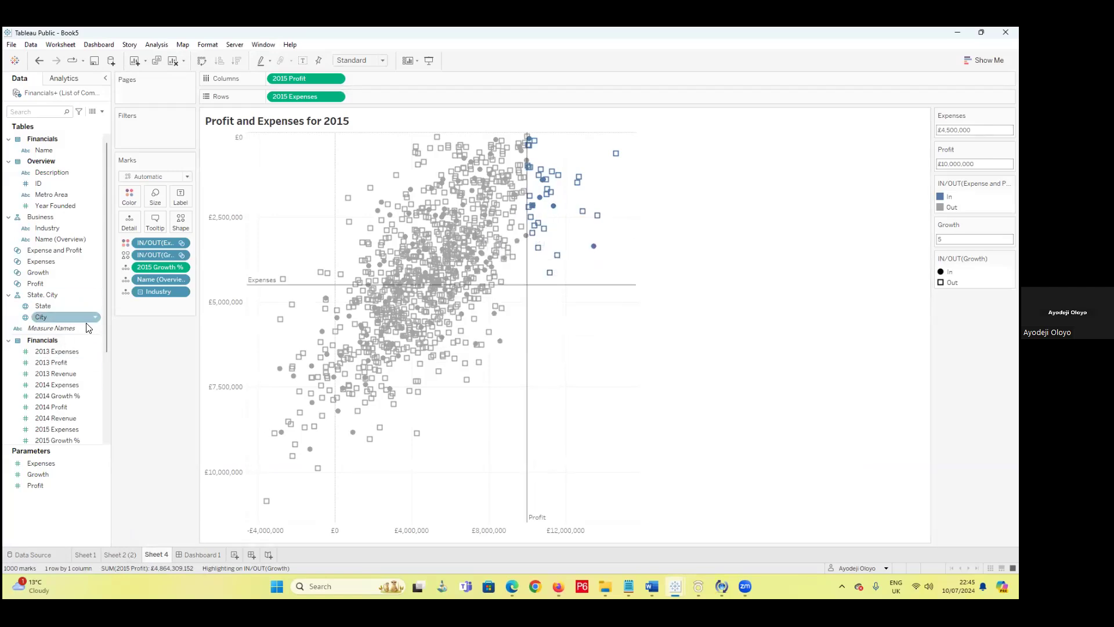
pyautogui.click(197, 555)
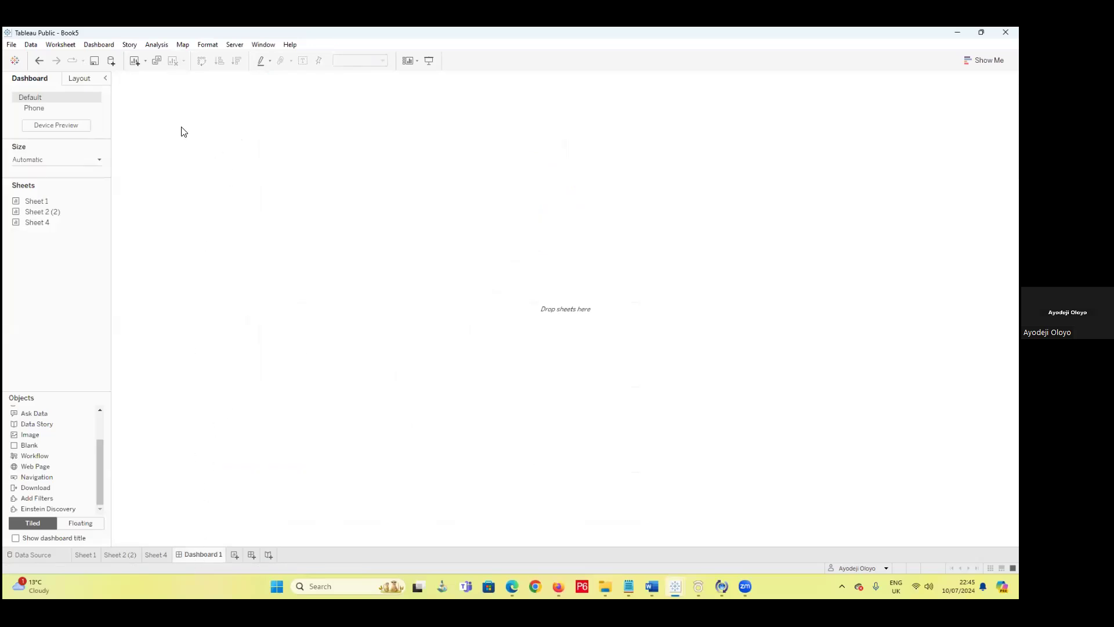
pyautogui.click(119, 556)
pyautogui.click(162, 556)
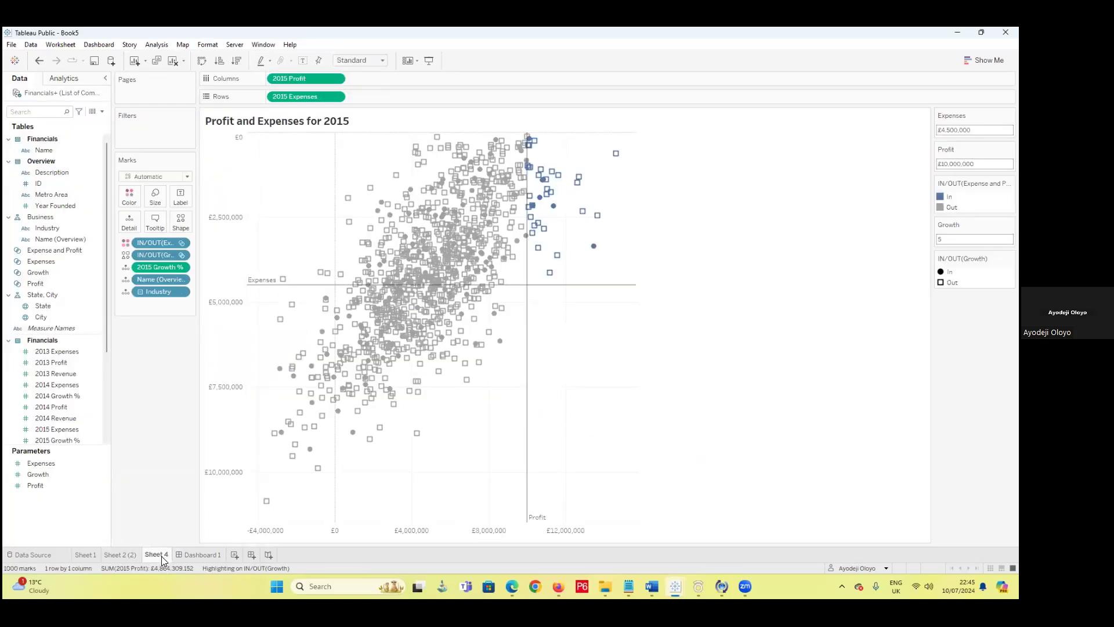
pyautogui.click(123, 555)
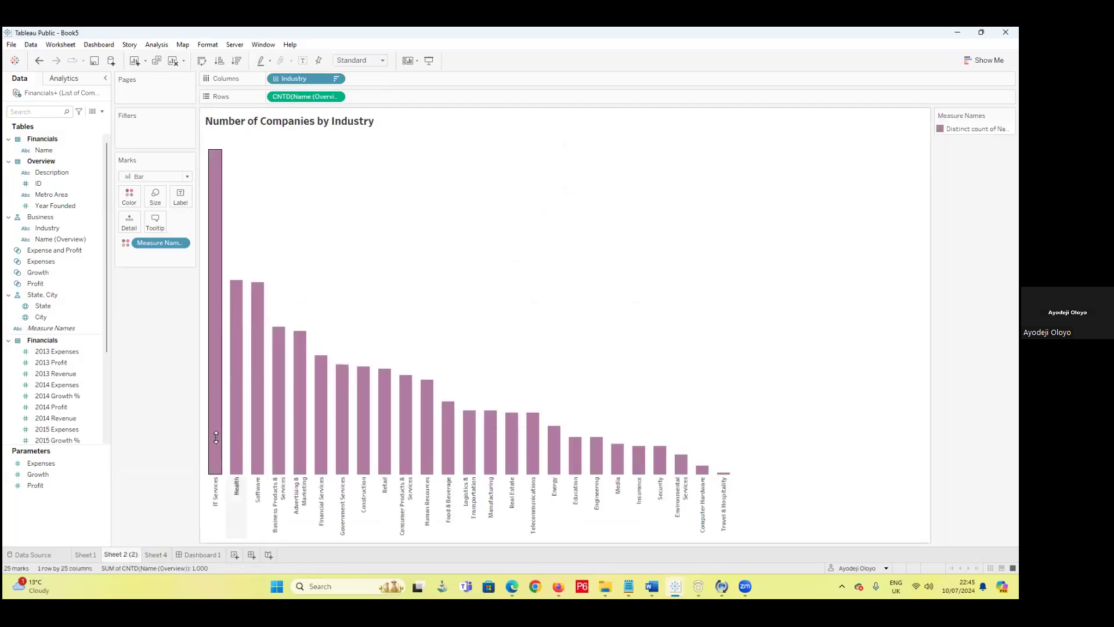
pyautogui.click(198, 555)
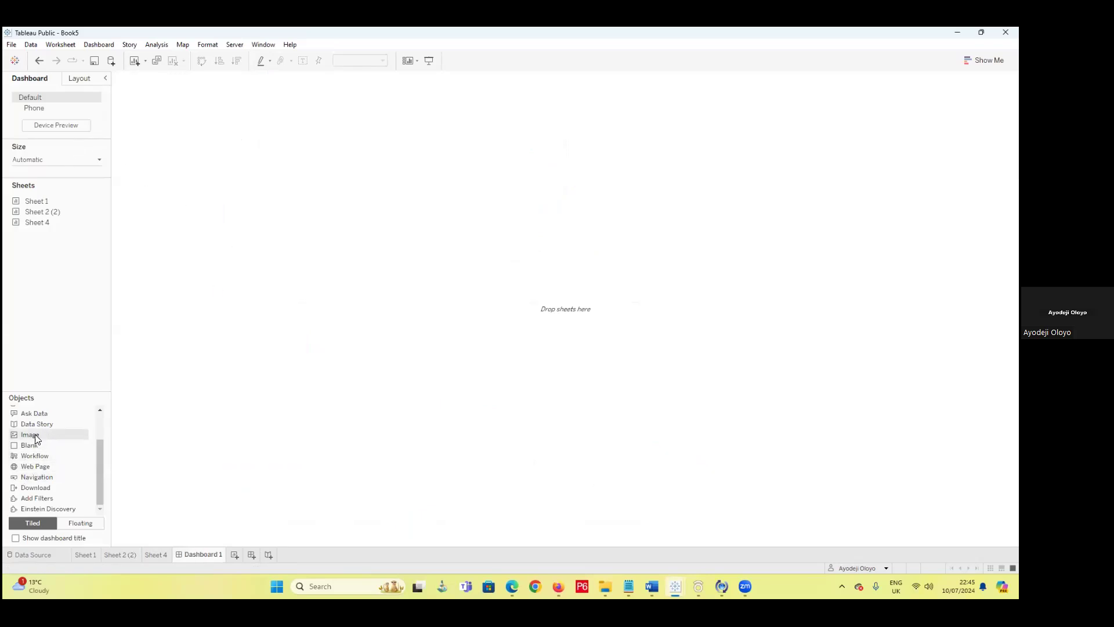
# - Divide Dashboard 1 into three side-by-side areas using horizontal containers, and narrow the rightmost one to a slim column
pyautogui.scroll(2, 33, 465)
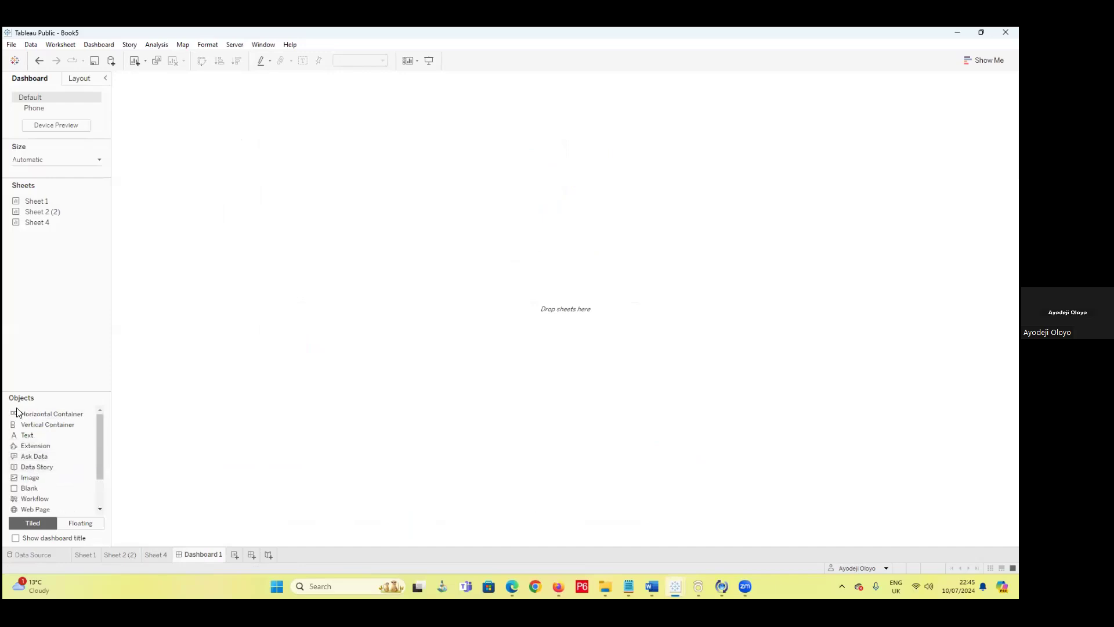
pyautogui.moveTo(29, 414); pyautogui.dragTo(316, 316)
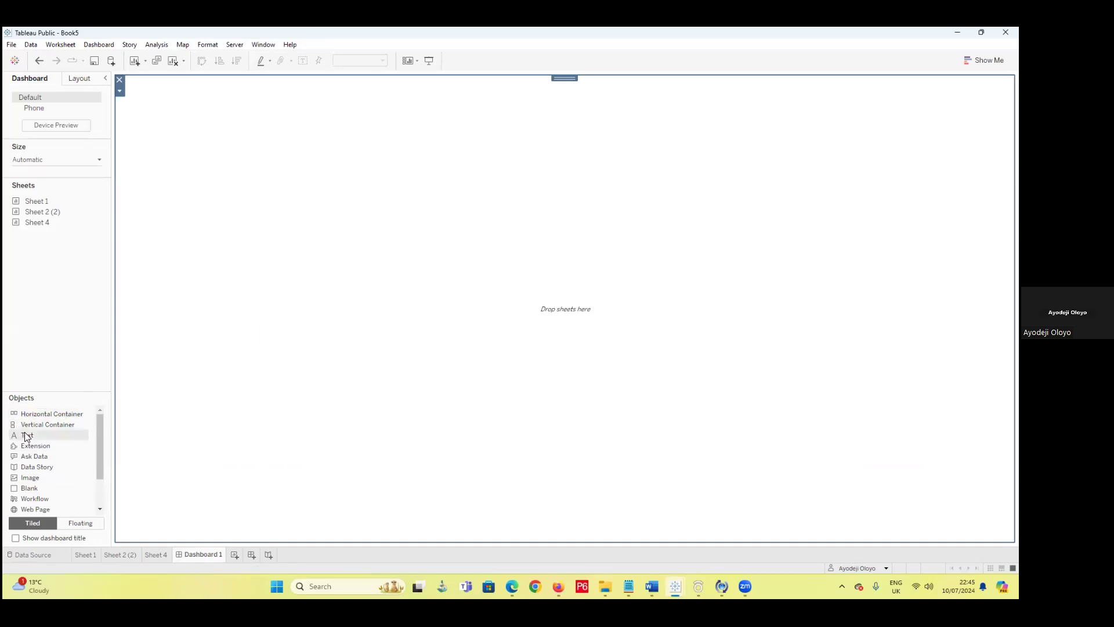
pyautogui.moveTo(29, 414); pyautogui.dragTo(830, 315)
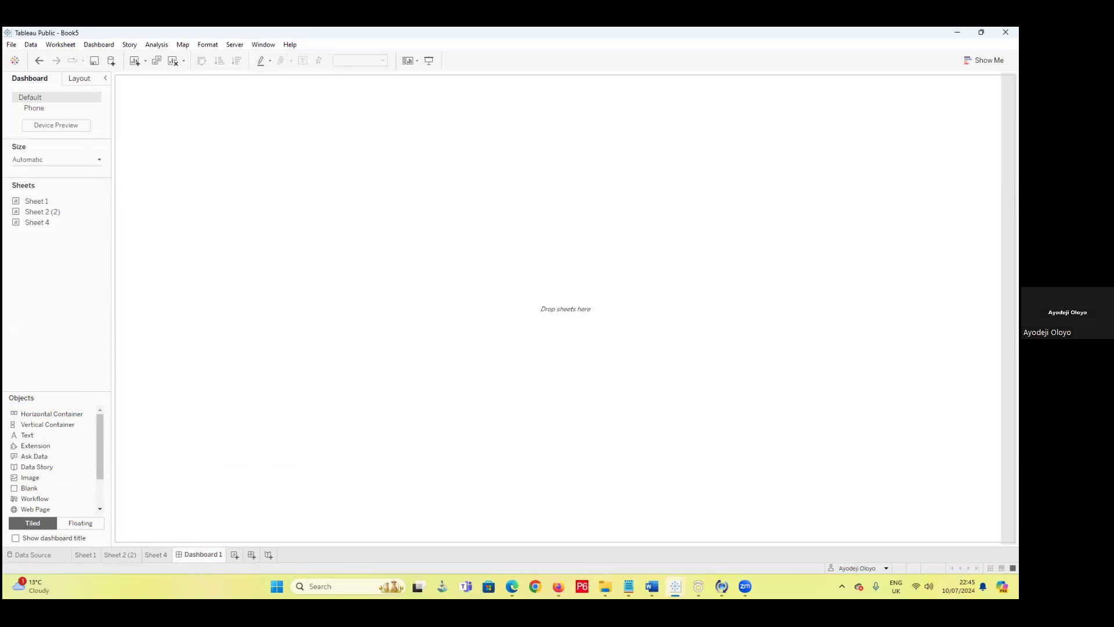
pyautogui.moveTo(31, 415); pyautogui.dragTo(906, 313)
pyautogui.moveTo(793, 280); pyautogui.dragTo(941, 279)
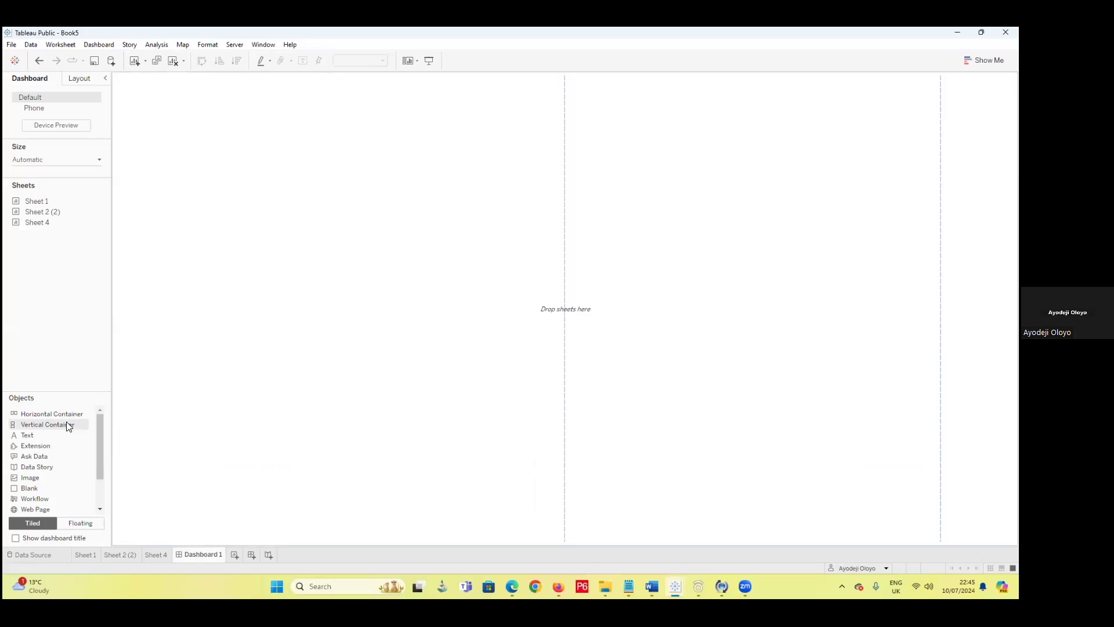
# - Add a vertical container to the dashboard and place the Sheet 4 scatter plot in the middle area
pyautogui.moveTo(19, 424); pyautogui.dragTo(283, 533)
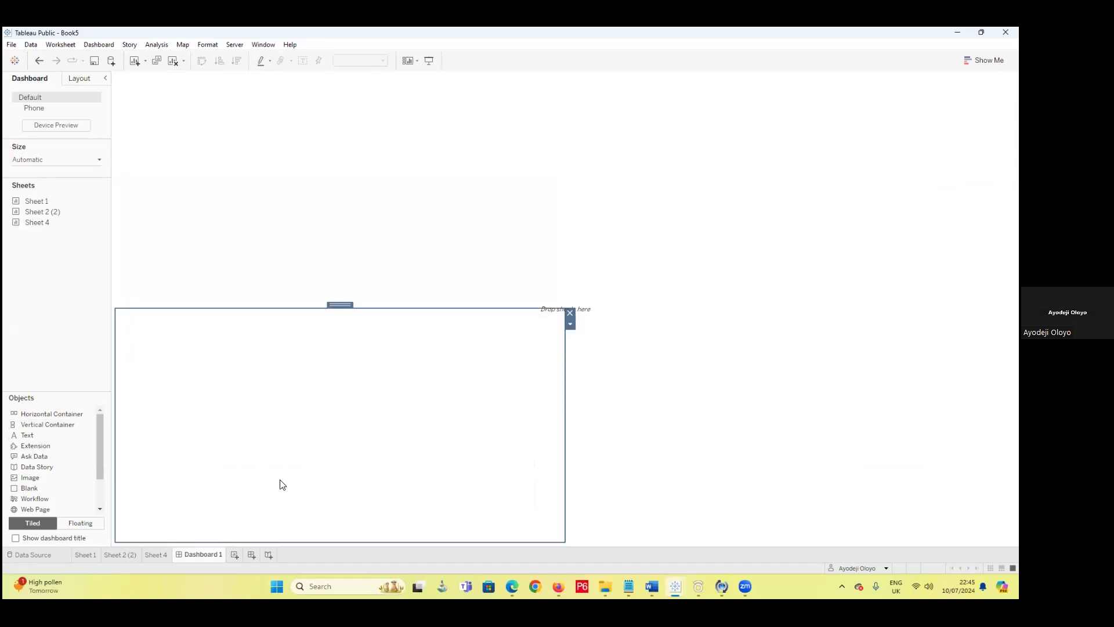
pyautogui.moveTo(339, 310); pyautogui.dragTo(777, 325)
pyautogui.moveTo(37, 222); pyautogui.dragTo(745, 240)
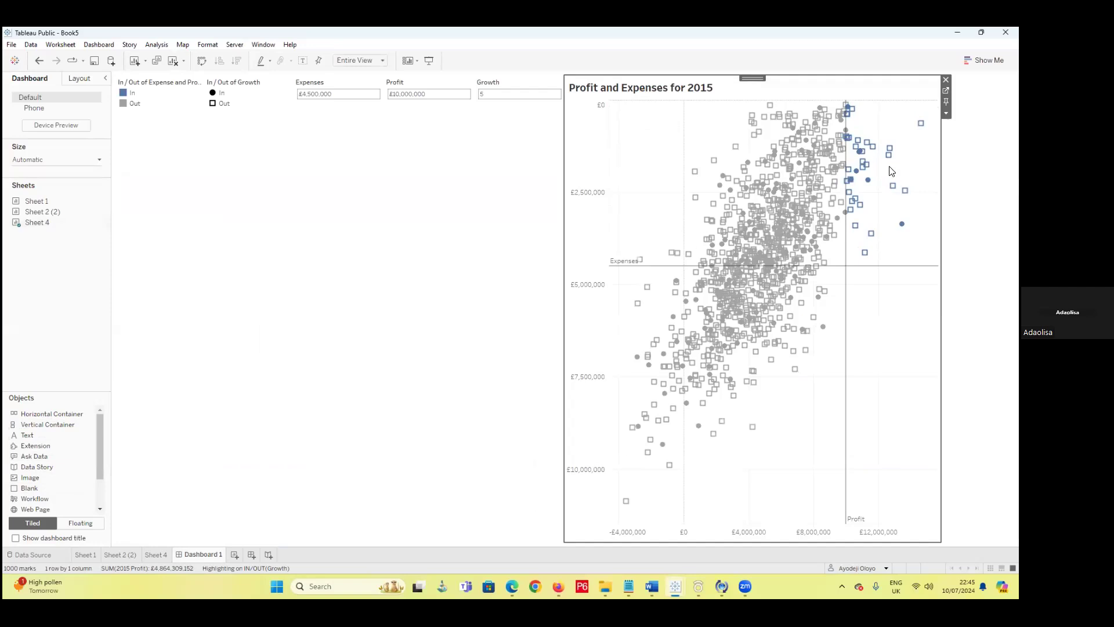
# - Check the scatter plot's parameter options and move the Profit parameter control into the slim column beside the chart
pyautogui.click(946, 114)
pyautogui.moveTo(908, 195)
pyautogui.moveTo(917, 236)
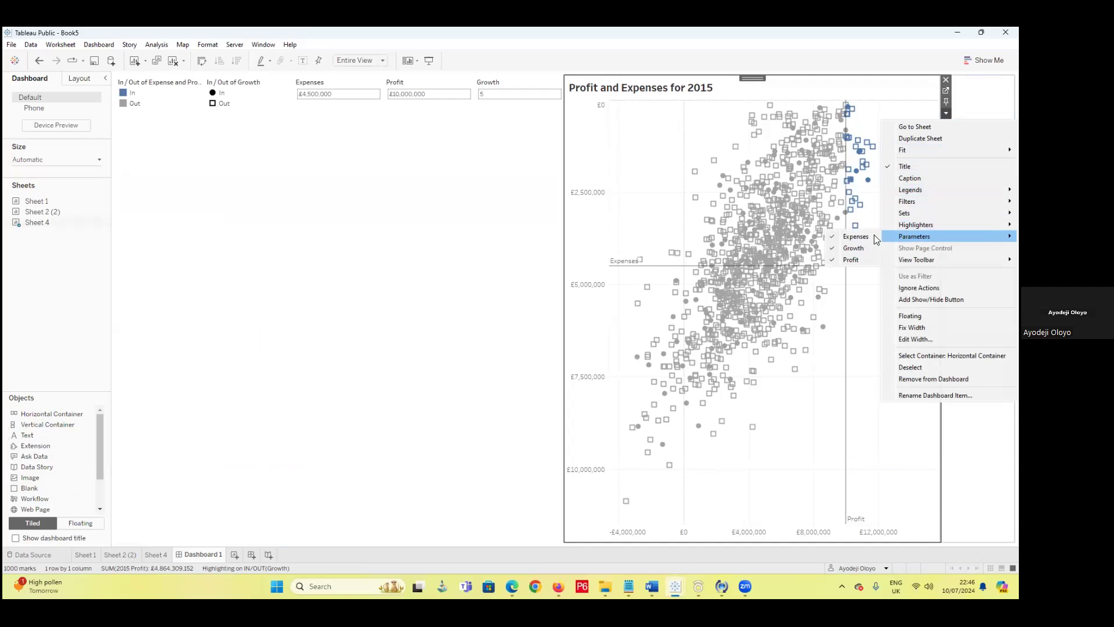
pyautogui.click(404, 131)
pyautogui.click(378, 87)
pyautogui.click(400, 85)
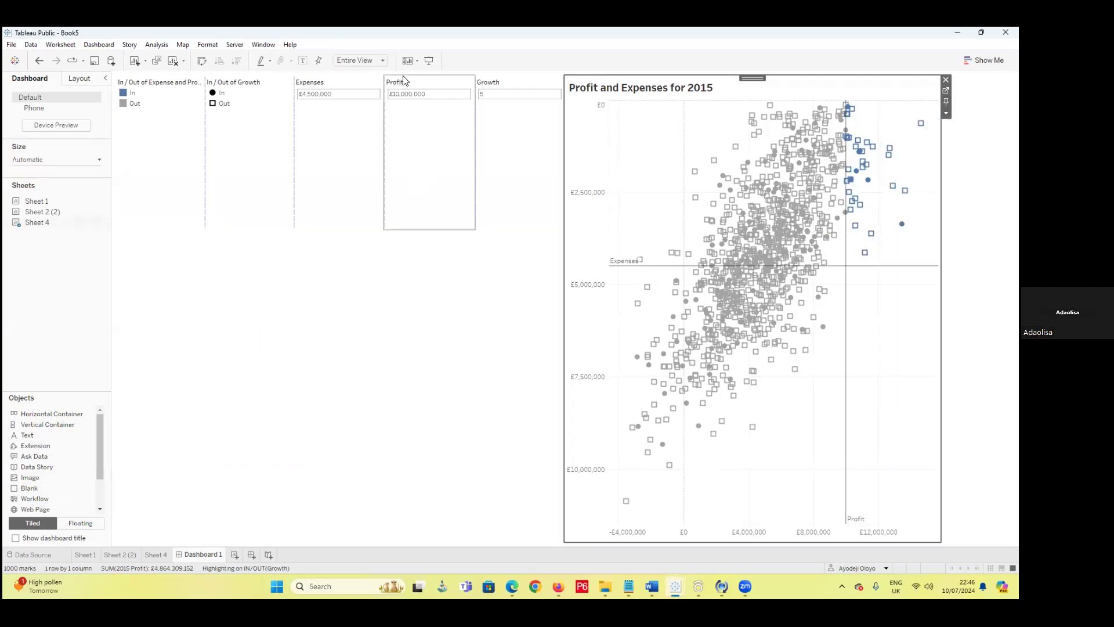
pyautogui.click(403, 78)
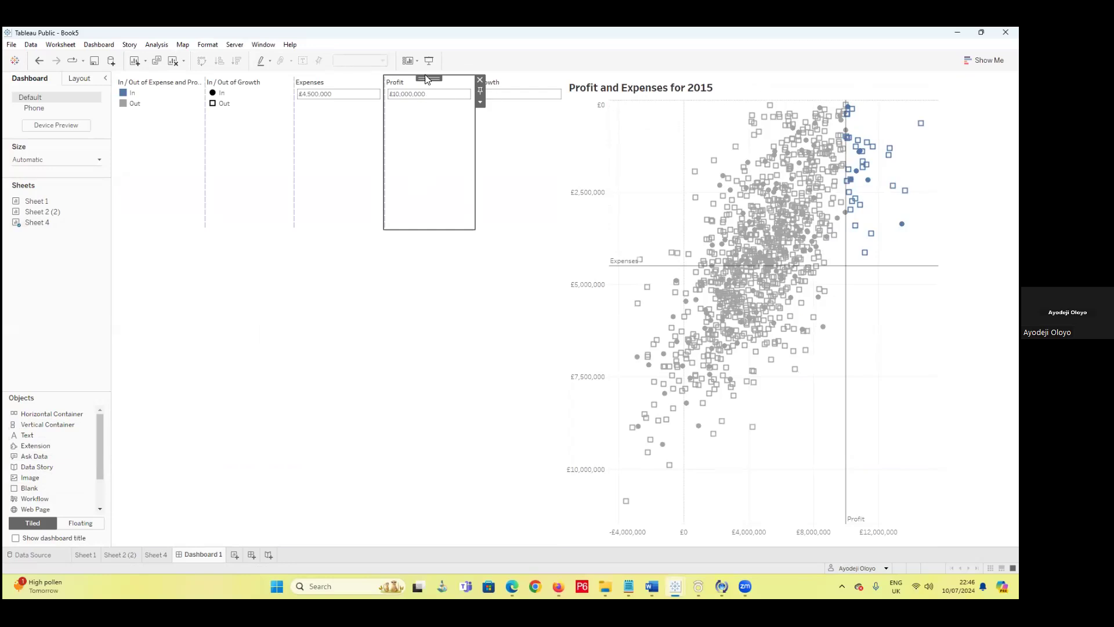
pyautogui.press('Delete')
pyautogui.moveTo(1009, 174); pyautogui.dragTo(980, 174)
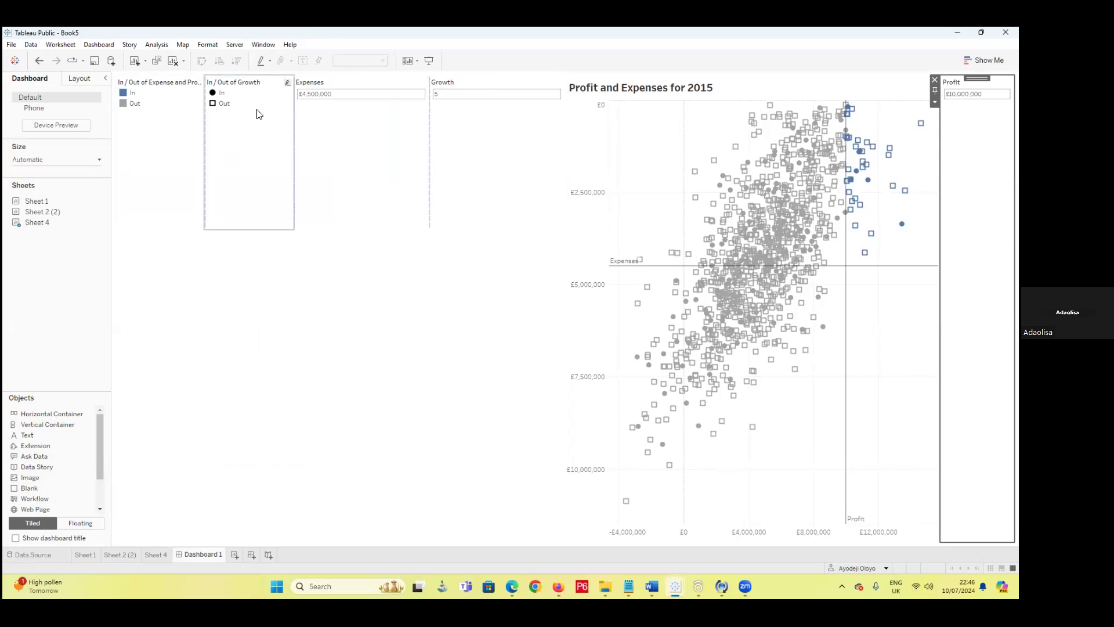
# - Move the Expenses and Growth parameter controls into the slim column, stacked below the Profit control
pyautogui.click(341, 81)
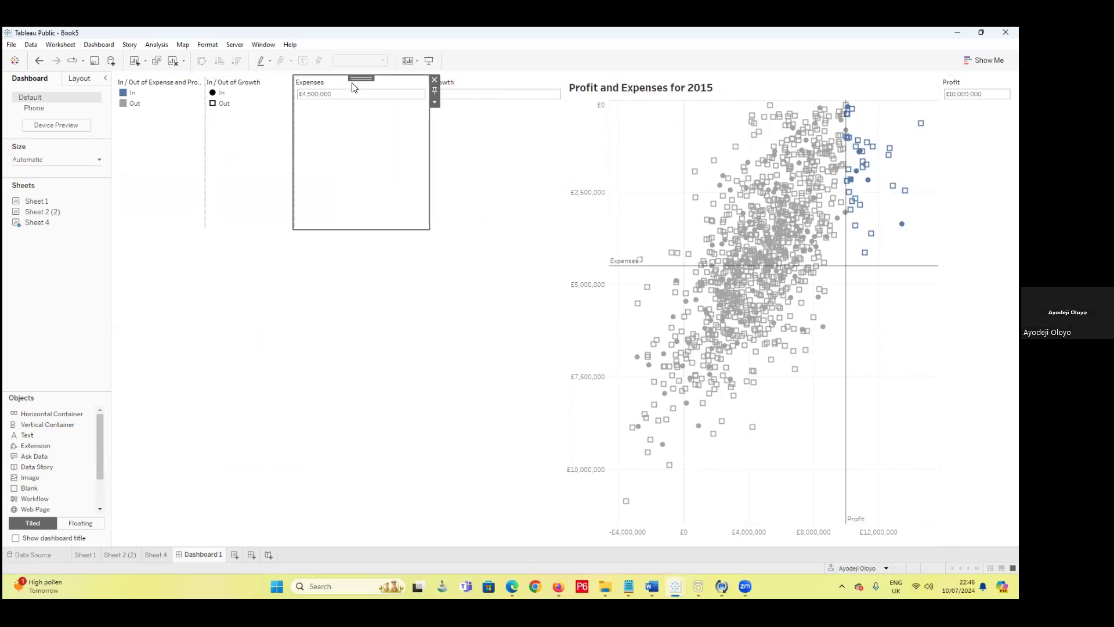
pyautogui.moveTo(361, 77); pyautogui.dragTo(978, 174)
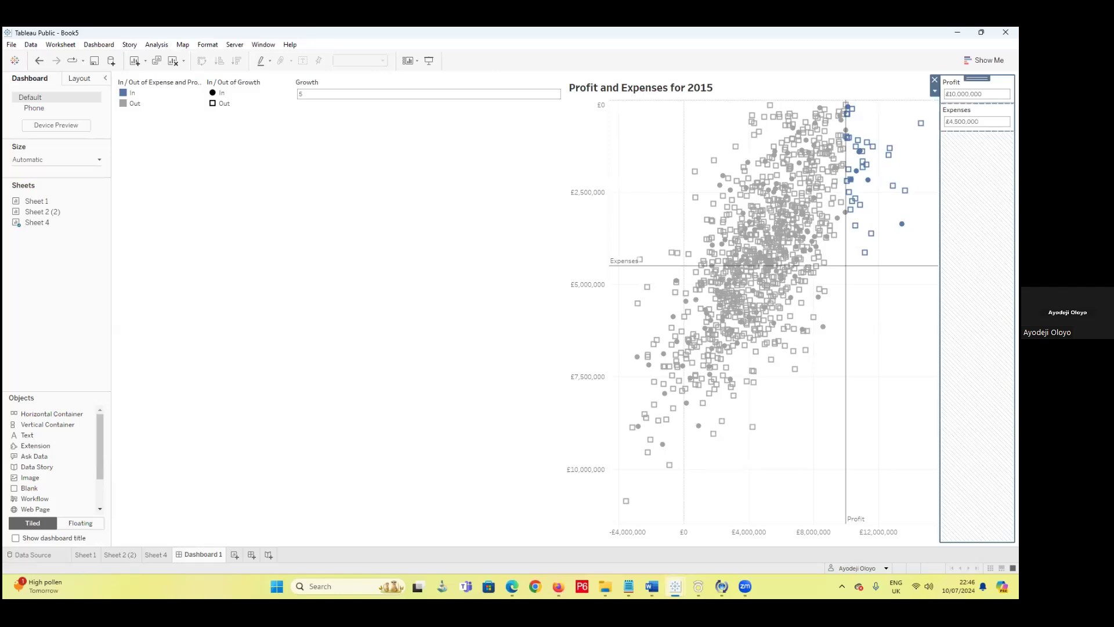
pyautogui.click(350, 89)
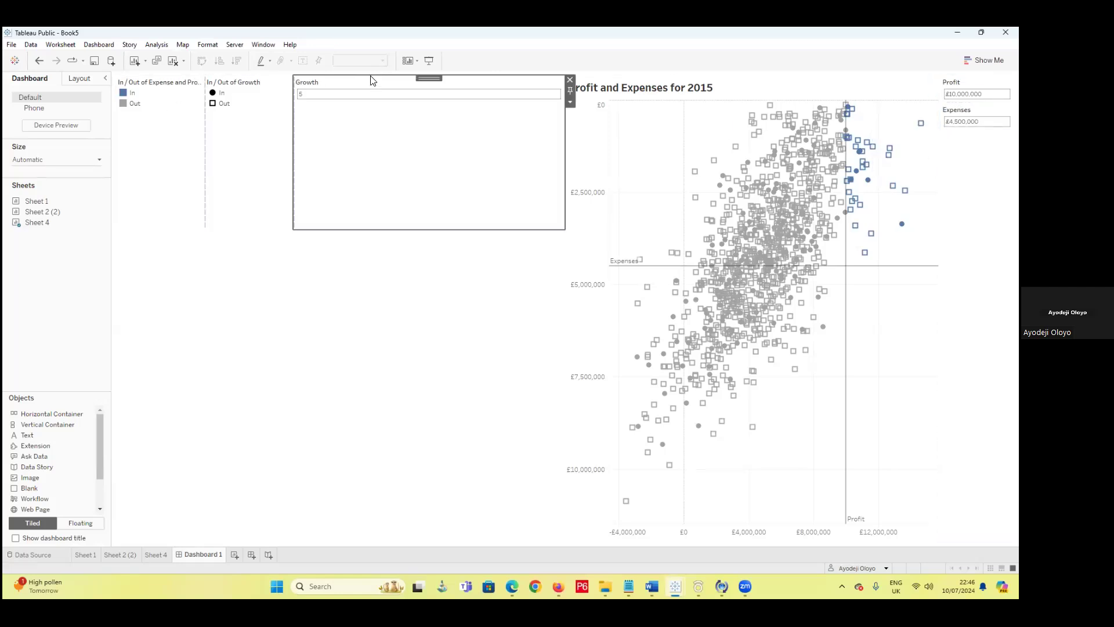
pyautogui.moveTo(435, 79)
pyautogui.mouseDown()
pyautogui.moveTo(754, 232)
pyautogui.moveTo(984, 378)
pyautogui.mouseUp()
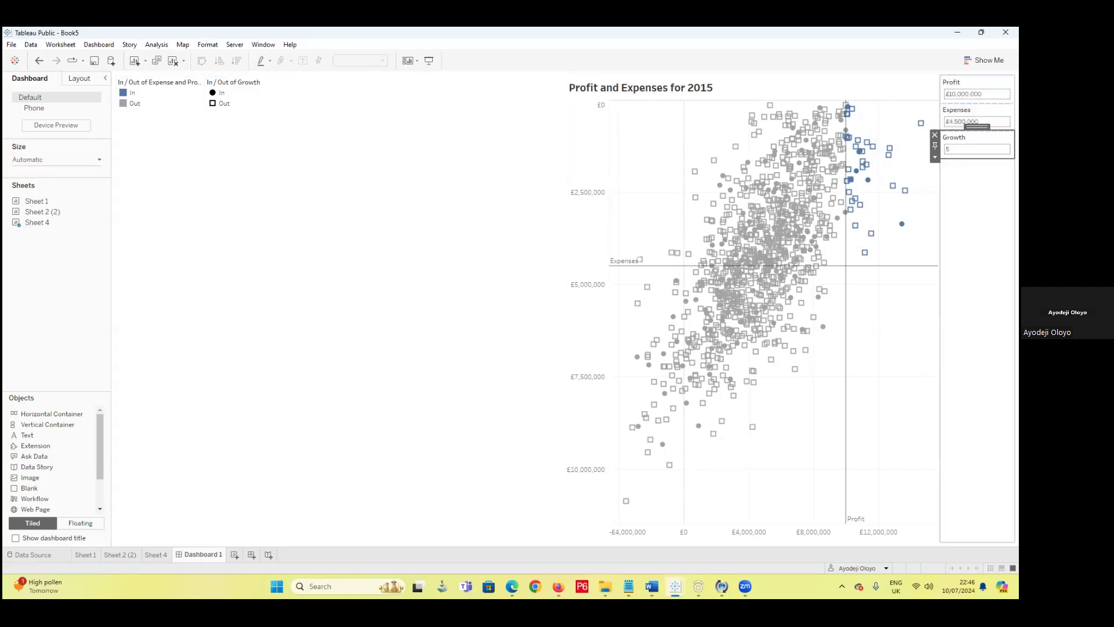
# - Move the In / Out of Growth and In / Out of Expense and Profit legends below the parameter controls in the slim column
pyautogui.click(131, 169)
pyautogui.click(861, 199)
pyautogui.moveTo(860, 194)
pyautogui.mouseDown()
pyautogui.moveTo(978, 232)
pyautogui.moveTo(975, 168)
pyautogui.mouseUp()
pyautogui.click(154, 87)
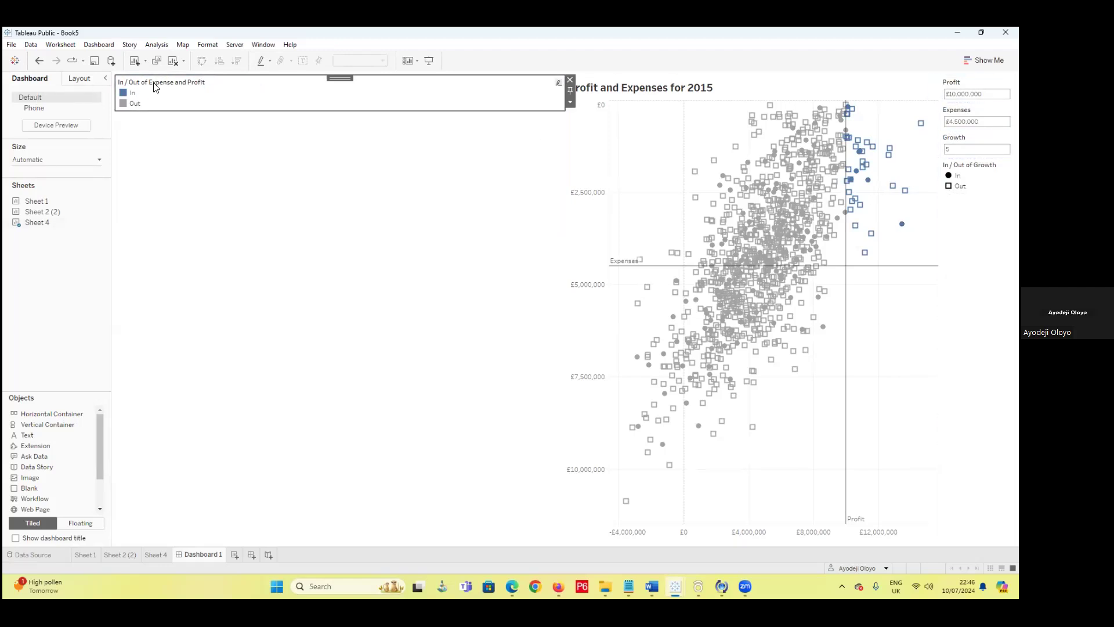
pyautogui.moveTo(347, 76); pyautogui.dragTo(977, 196)
pyautogui.click(978, 308)
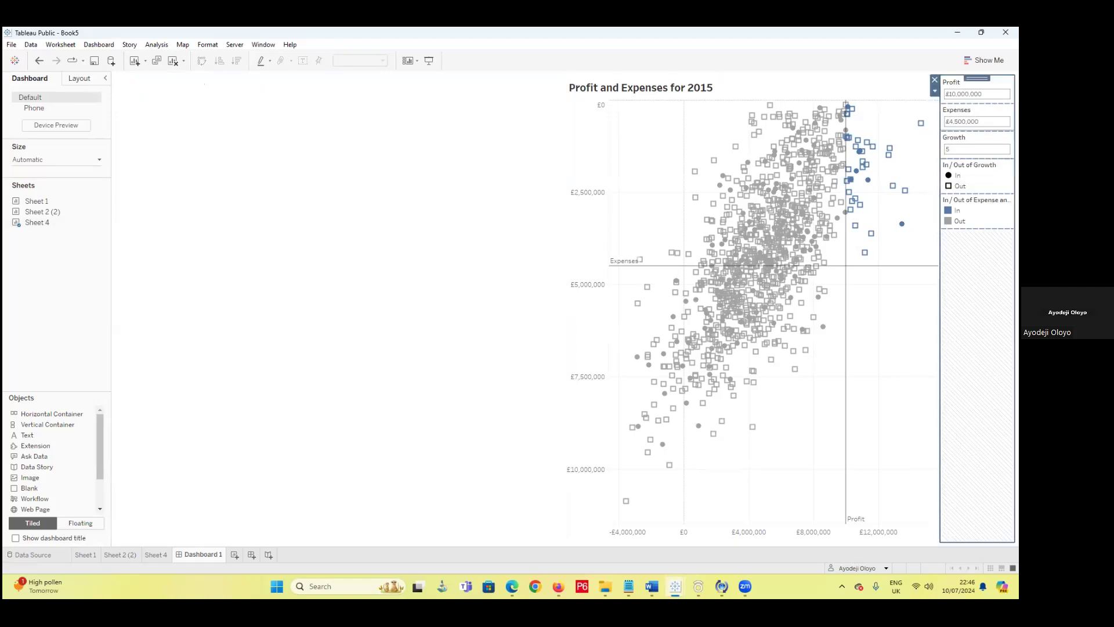
pyautogui.click(882, 302)
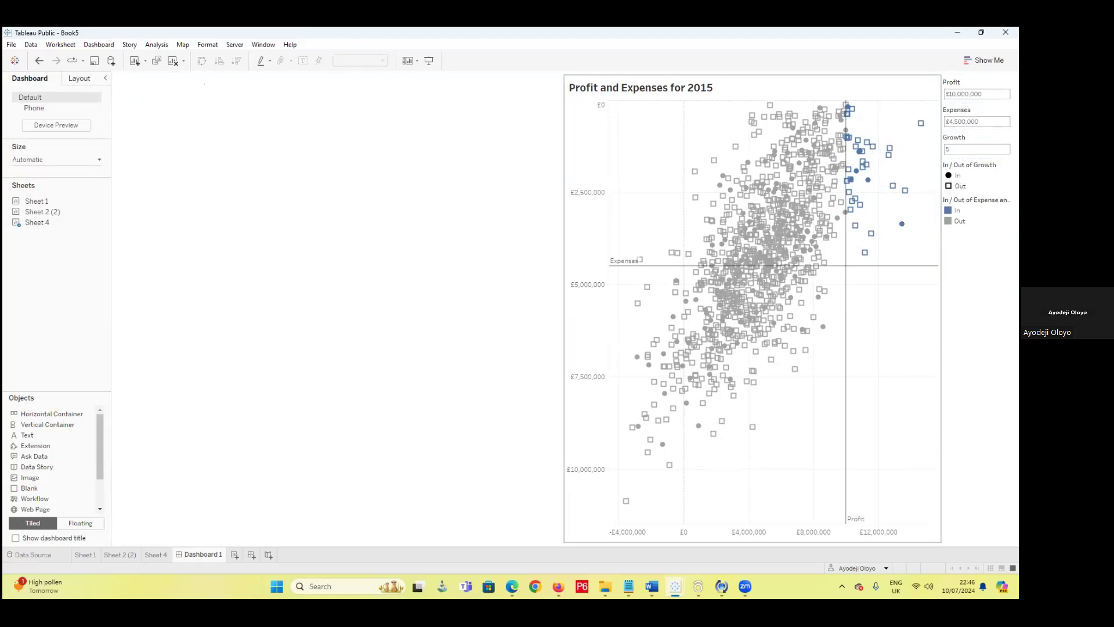
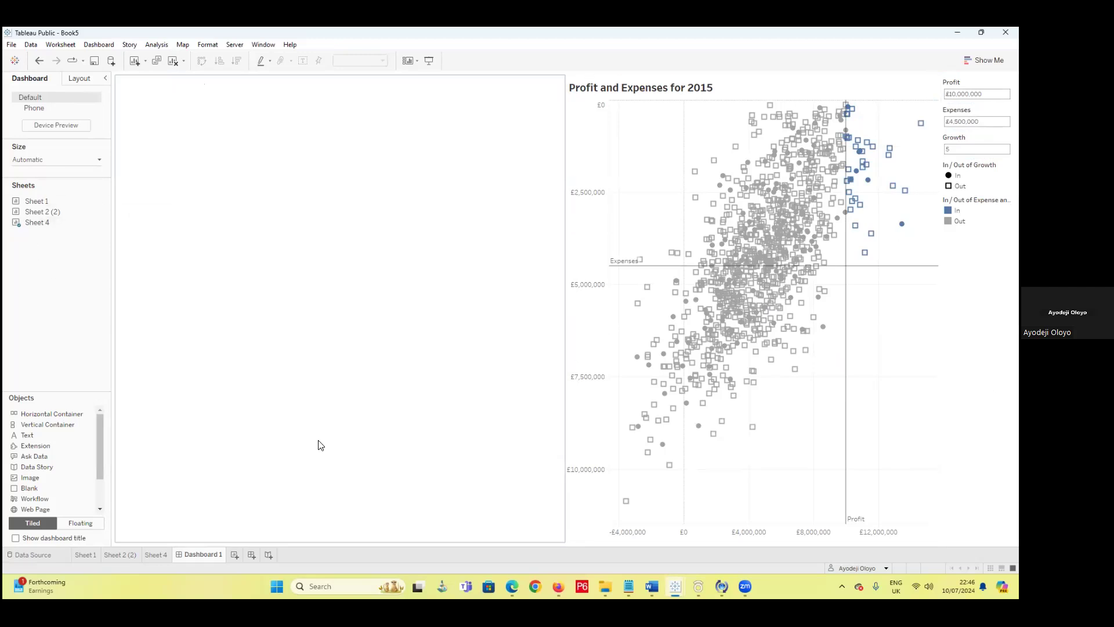
# - Add a container across the lower half of the empty area beside the scatter plot
pyautogui.click(350, 372)
pyautogui.click(276, 542)
pyautogui.click(317, 371)
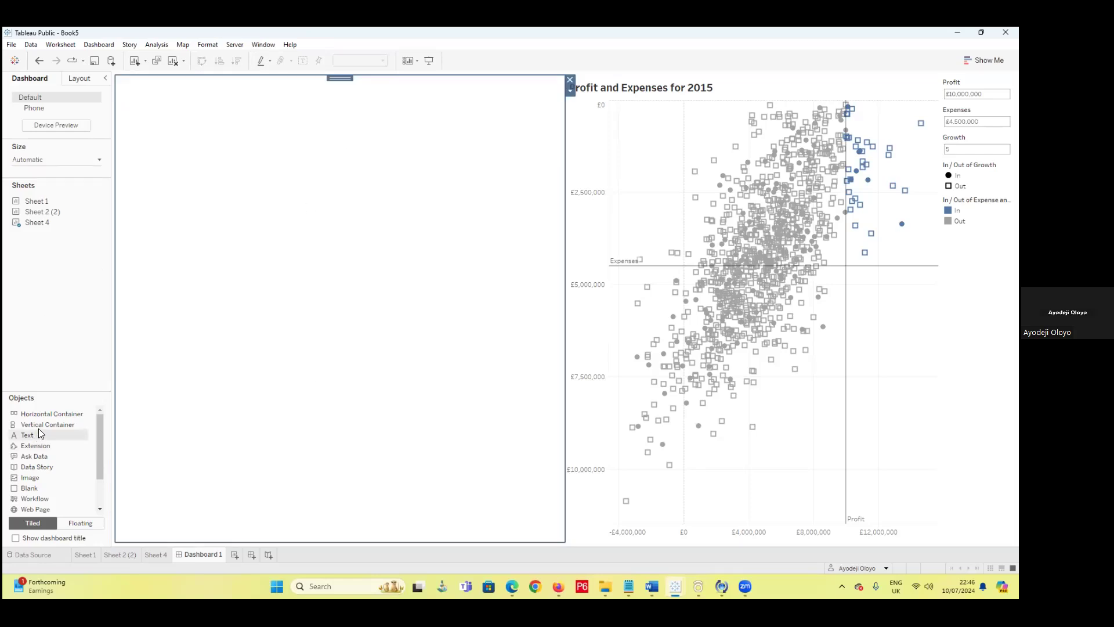
pyautogui.moveTo(34, 434); pyautogui.dragTo(311, 517)
pyautogui.moveTo(422, 327)
pyautogui.mouseDown()
pyautogui.moveTo(413, 554)
pyautogui.moveTo(416, 535)
pyautogui.moveTo(382, 539)
pyautogui.mouseUp()
pyautogui.click(376, 208)
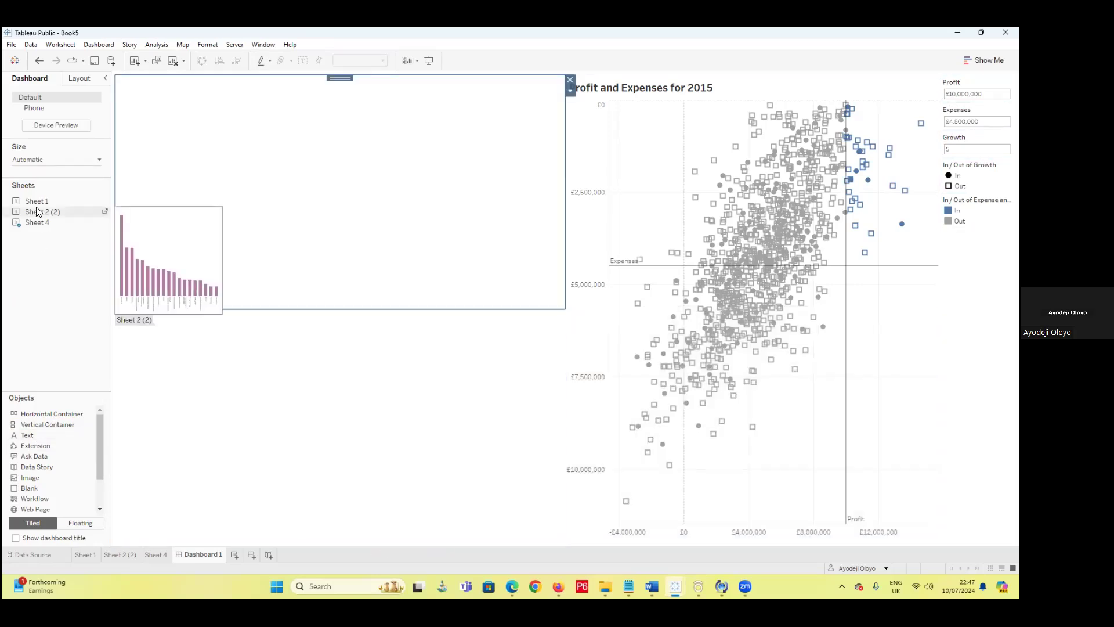
# - Place the Sheet 2 (2) bar chart in the lower container and narrow that column to widen the scatter plot
pyautogui.moveTo(35, 210); pyautogui.dragTo(294, 378)
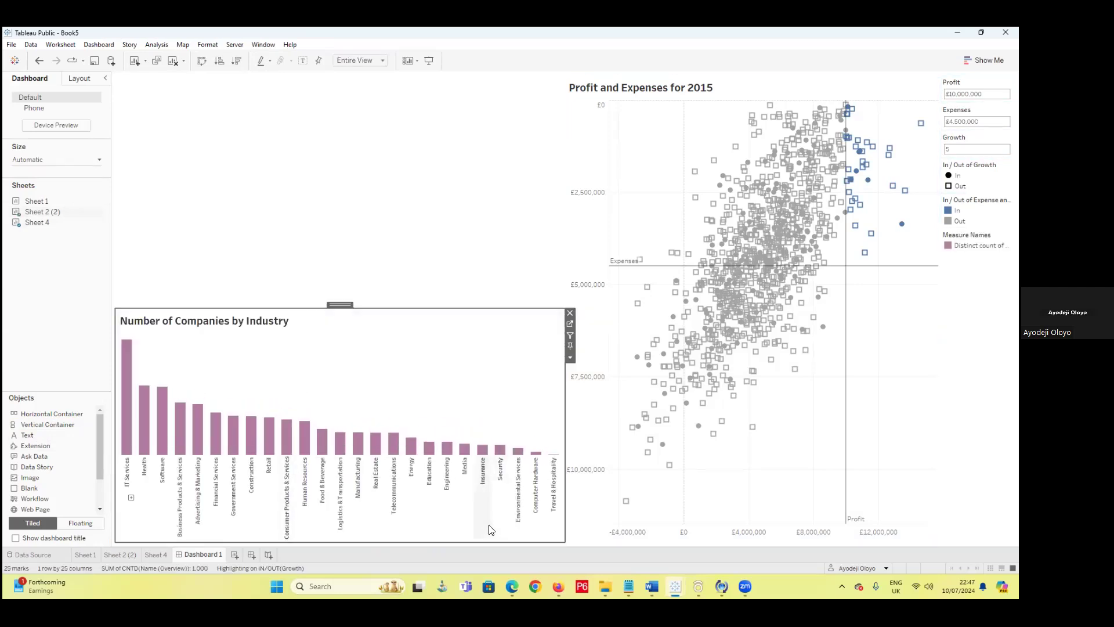
pyautogui.moveTo(566, 386); pyautogui.dragTo(510, 385)
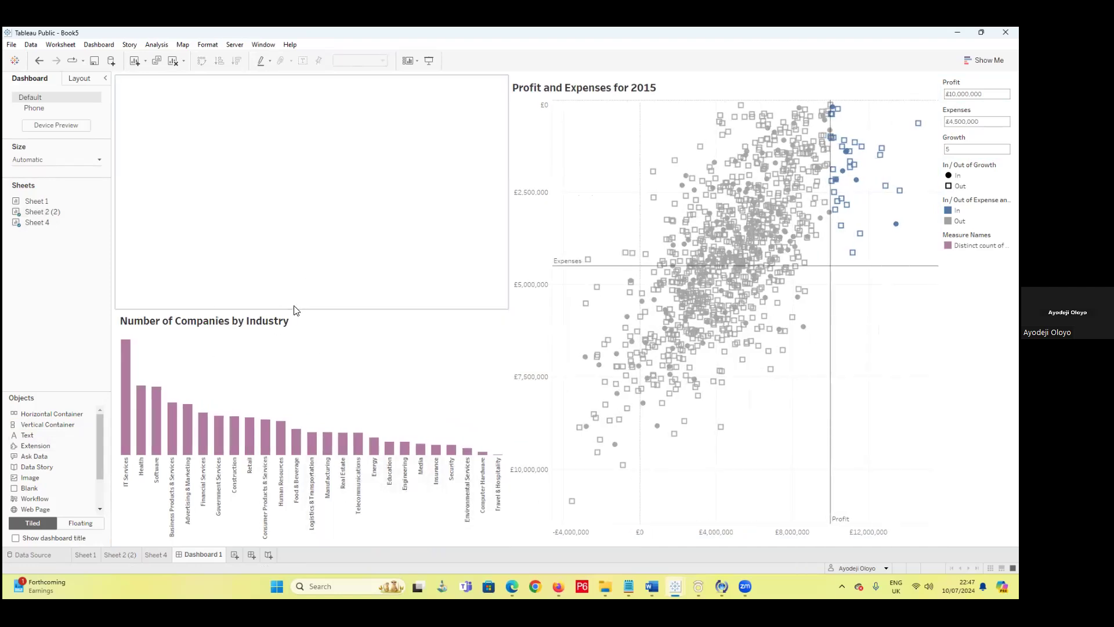
pyautogui.click(294, 323)
pyautogui.click(339, 198)
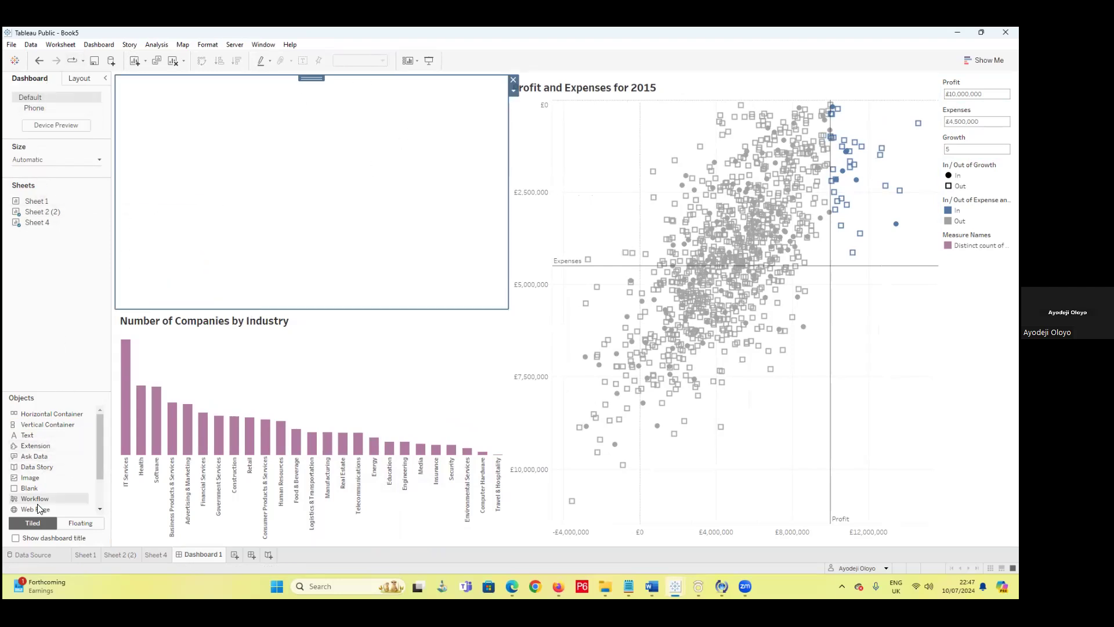
pyautogui.moveTo(32, 416); pyautogui.dragTo(296, 81)
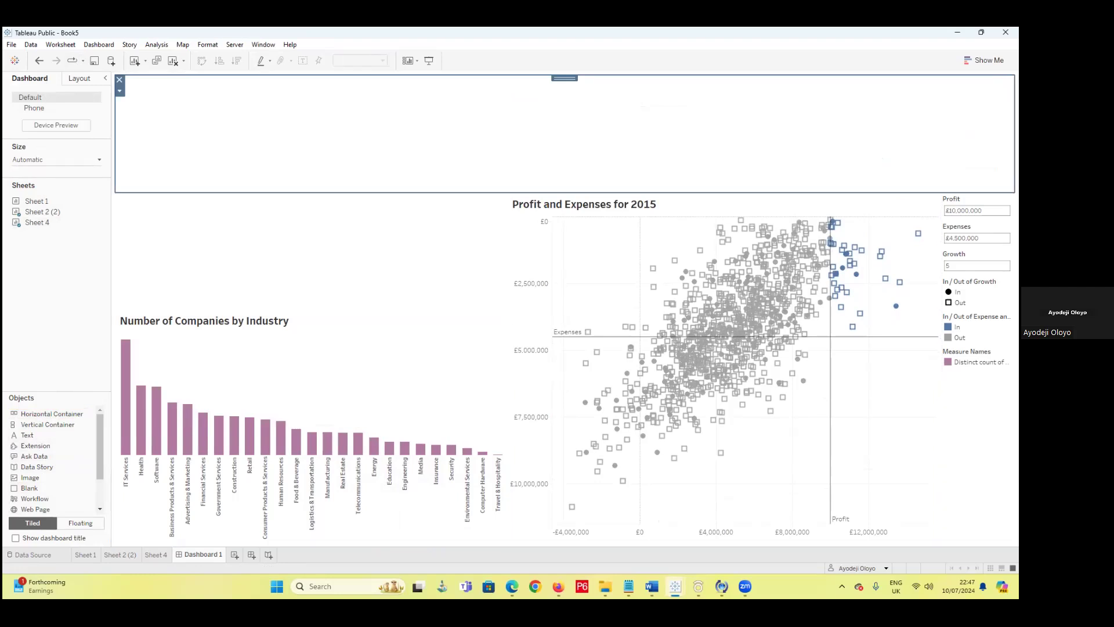
pyautogui.hotkey('ctrl', 'z')
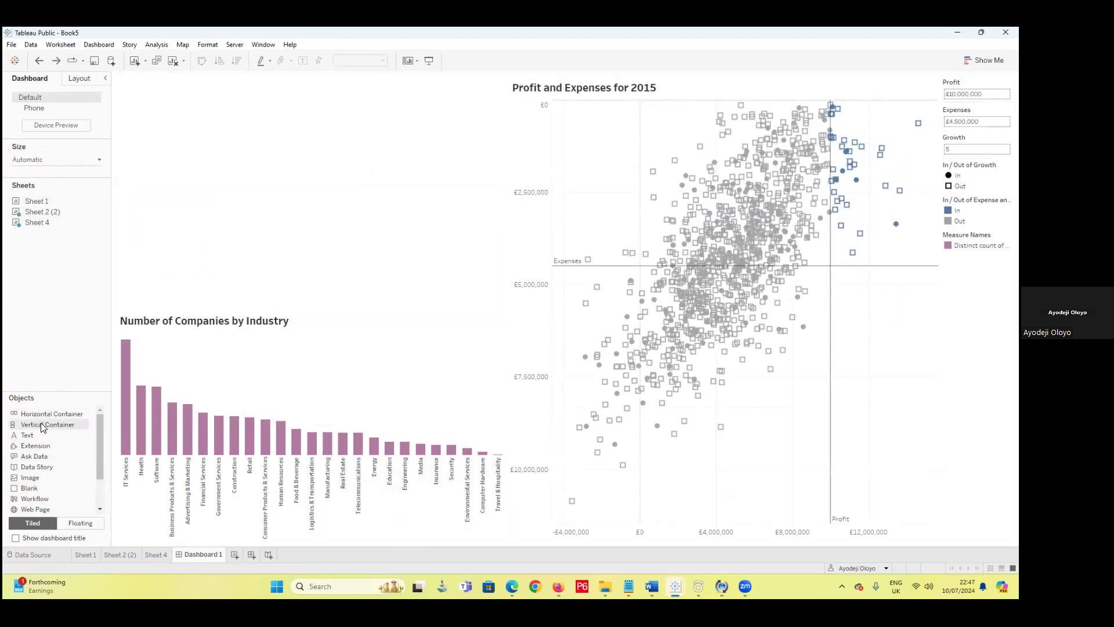
# - Add a horizontal container in the empty area above the bar chart and a vertical container between it and the chart
pyautogui.moveTo(40, 414); pyautogui.dragTo(267, 219)
pyautogui.moveTo(308, 124); pyautogui.dragTo(307, 123)
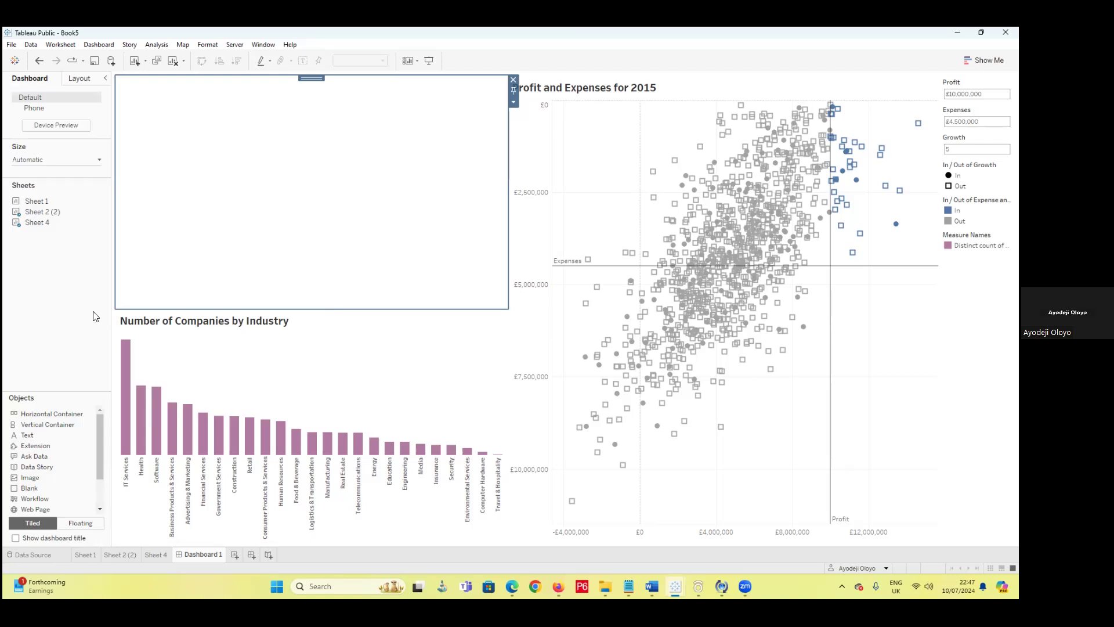
pyautogui.moveTo(41, 424); pyautogui.dragTo(207, 308)
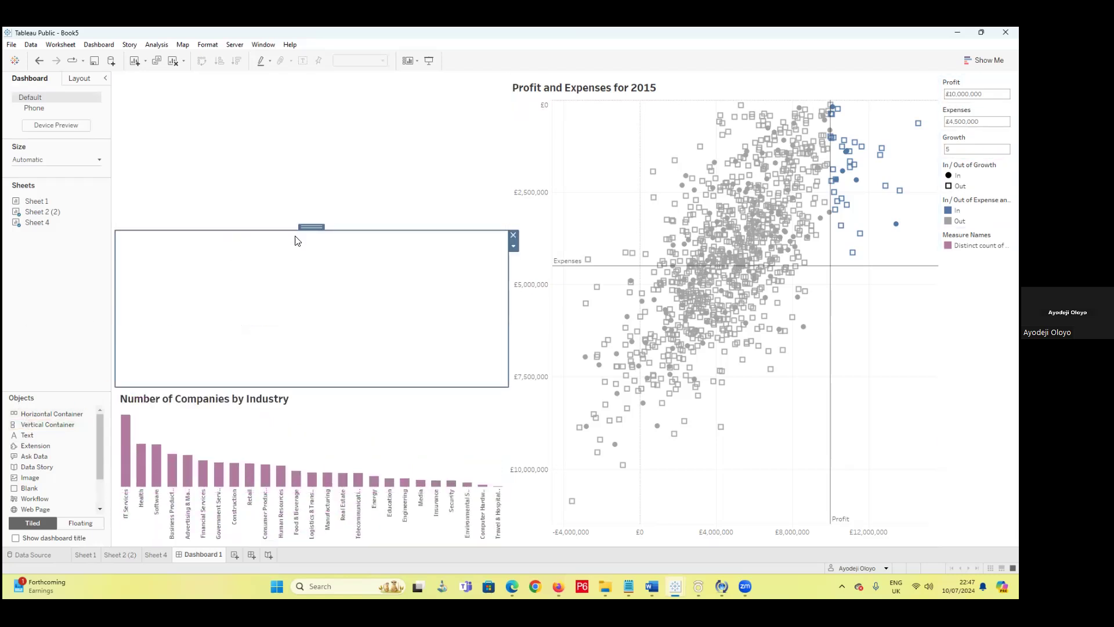
# - Give the bar chart more height and shrink the topmost container above it to a slim header strip
pyautogui.moveTo(332, 387); pyautogui.dragTo(343, 350)
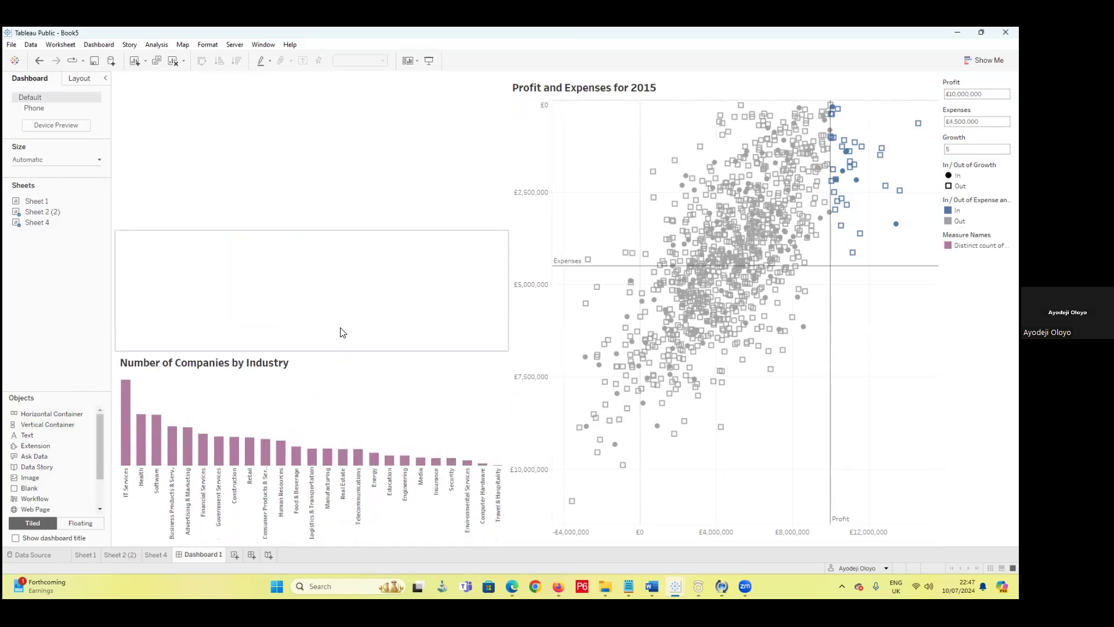
pyautogui.click(368, 169)
pyautogui.moveTo(365, 230); pyautogui.dragTo(375, 126)
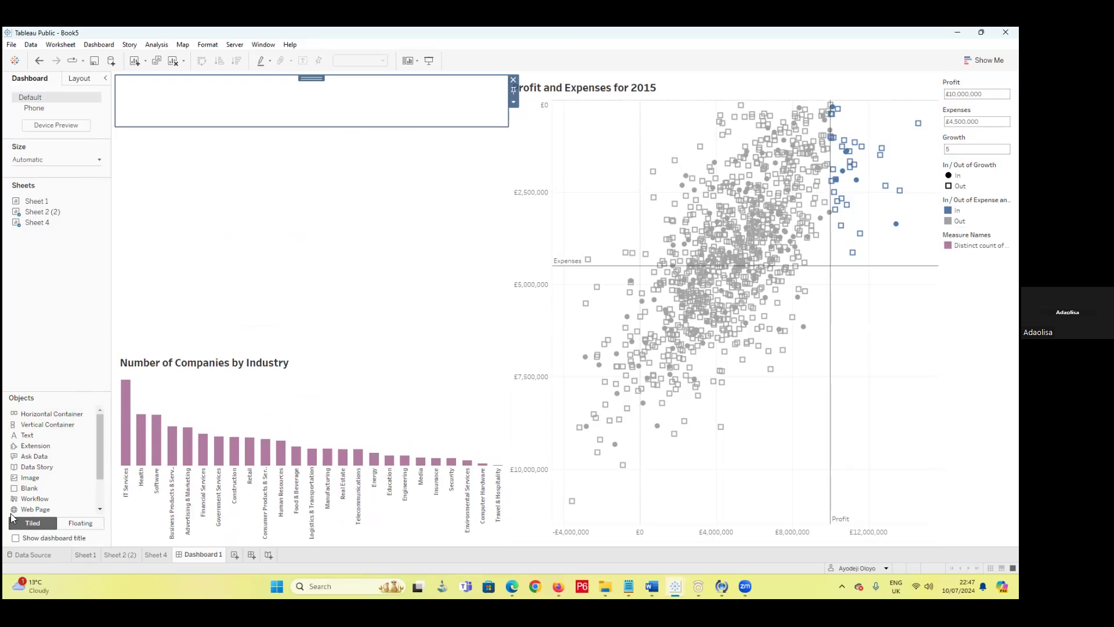
# - Add a text object to the slim header container with the text "List of Companies for Potential Investment"
pyautogui.moveTo(35, 438); pyautogui.dragTo(250, 104)
pyautogui.moveTo(34, 434); pyautogui.dragTo(259, 101)
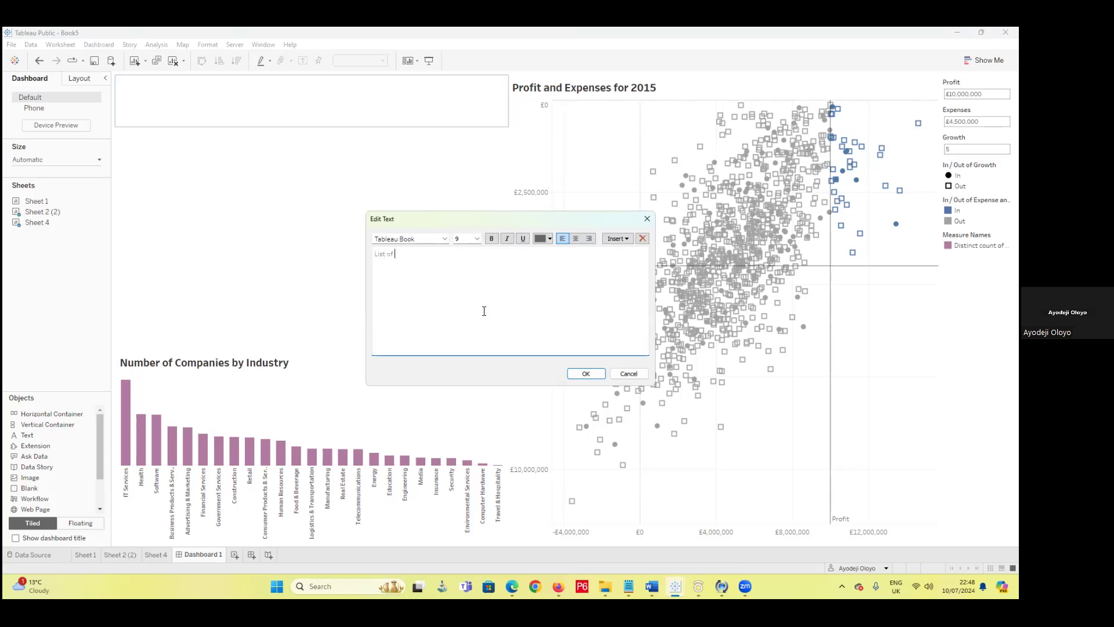
pyautogui.write('mpanies for Potrntia')
pyautogui.press('BackSpace')
pyautogui.press('BackSpace')
pyautogui.press('BackSpace')
pyautogui.press('BackSpace')
pyautogui.press('BackSpace')
pyautogui.press('BackSpace')
pyautogui.press('BackSpace')
pyautogui.press('BackSpace')
pyautogui.write('oten')
# - Format the whole header text in Tableau Semibold at size 24
pyautogui.moveTo(561, 262); pyautogui.dragTo(374, 254)
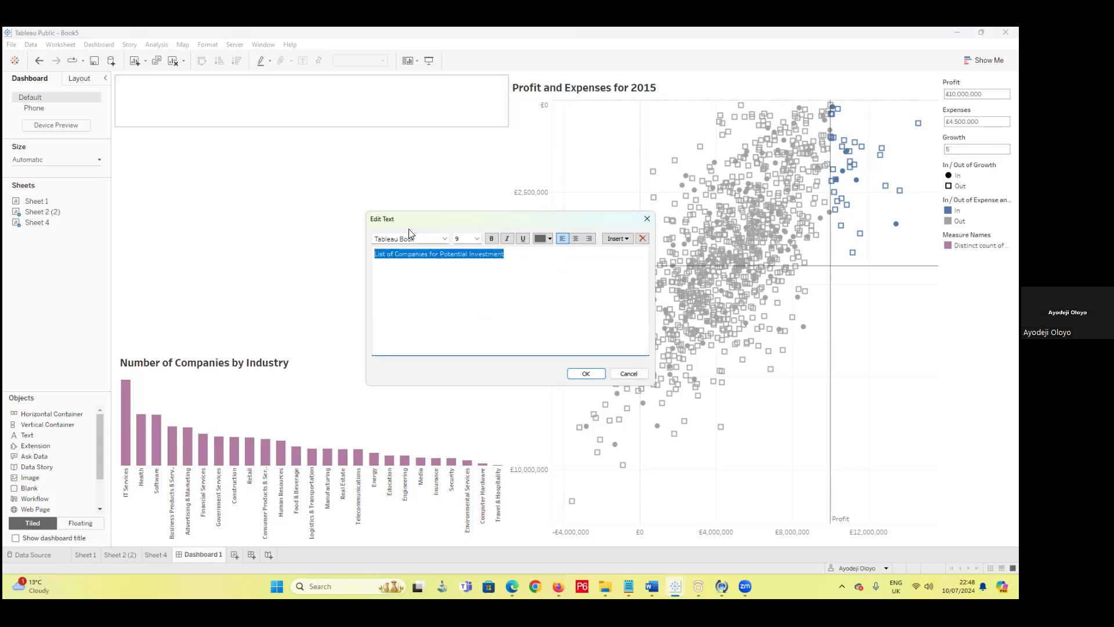
pyautogui.click(444, 238)
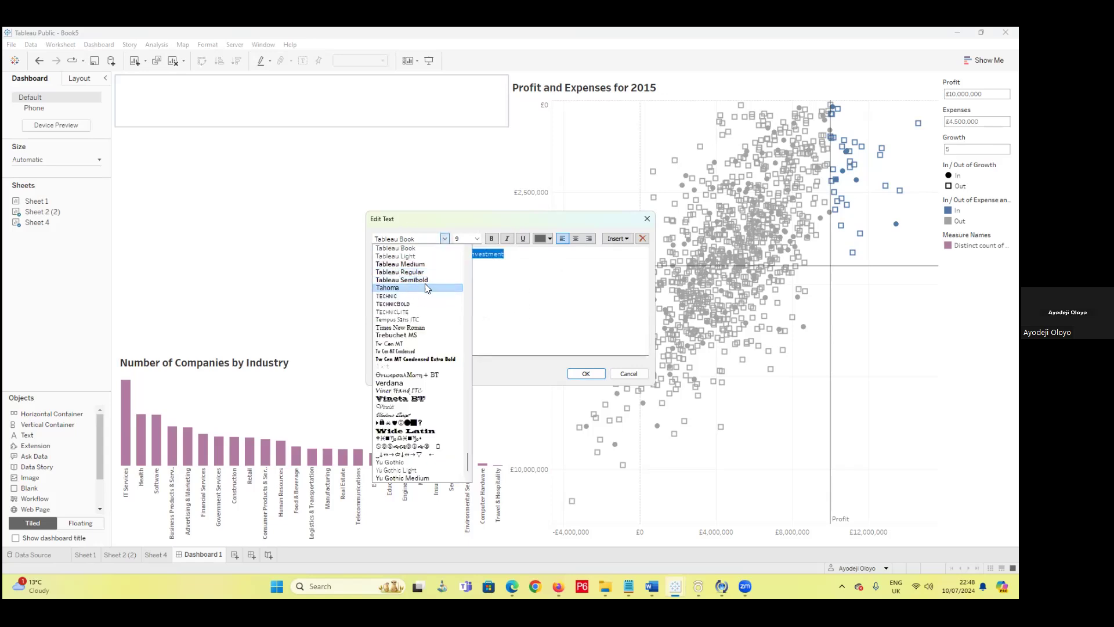
pyautogui.click(421, 281)
pyautogui.click(477, 239)
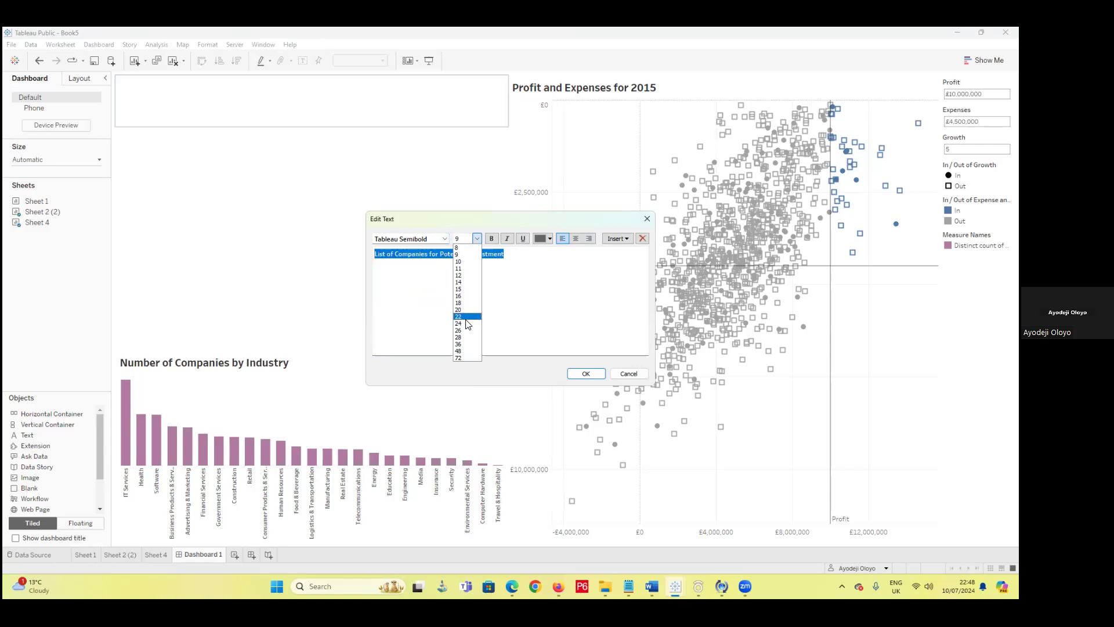
pyautogui.click(469, 318)
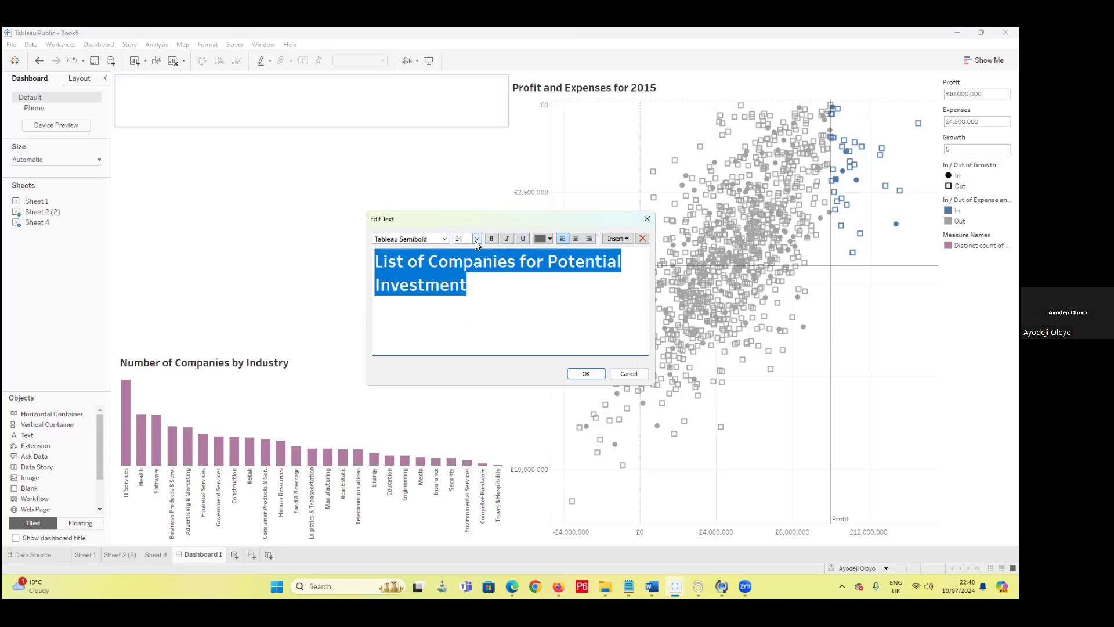
# - Format the dashboard title "List of Companies for Potential Investment" as bold black text at size 20
pyautogui.click(492, 238)
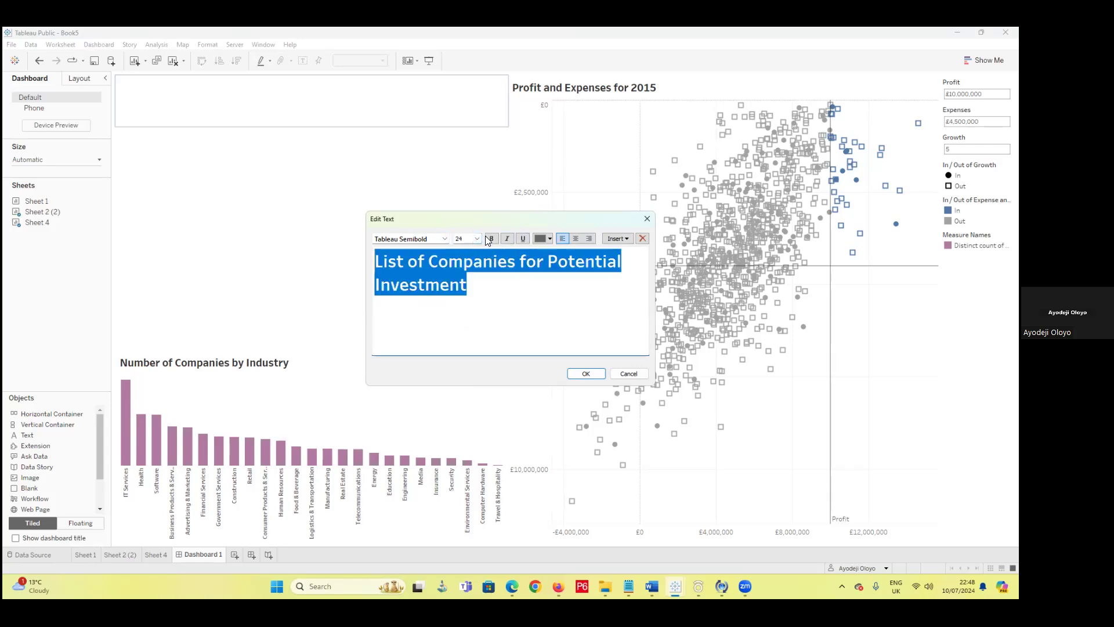
pyautogui.click(587, 374)
pyautogui.doubleClick(441, 85)
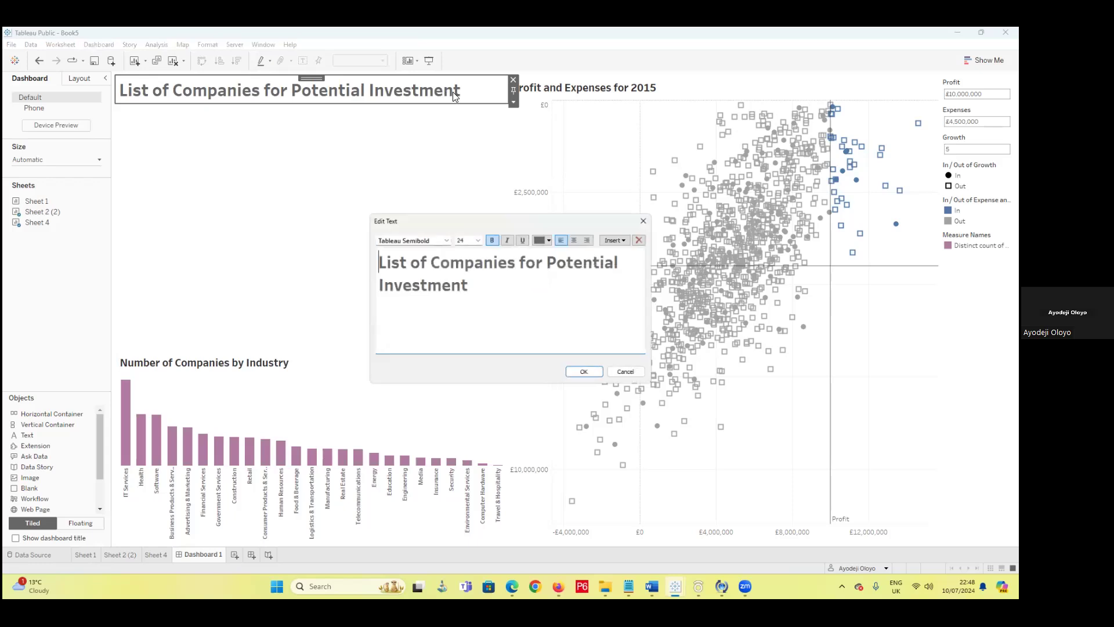
pyautogui.hotkey('ctrl', 'a')
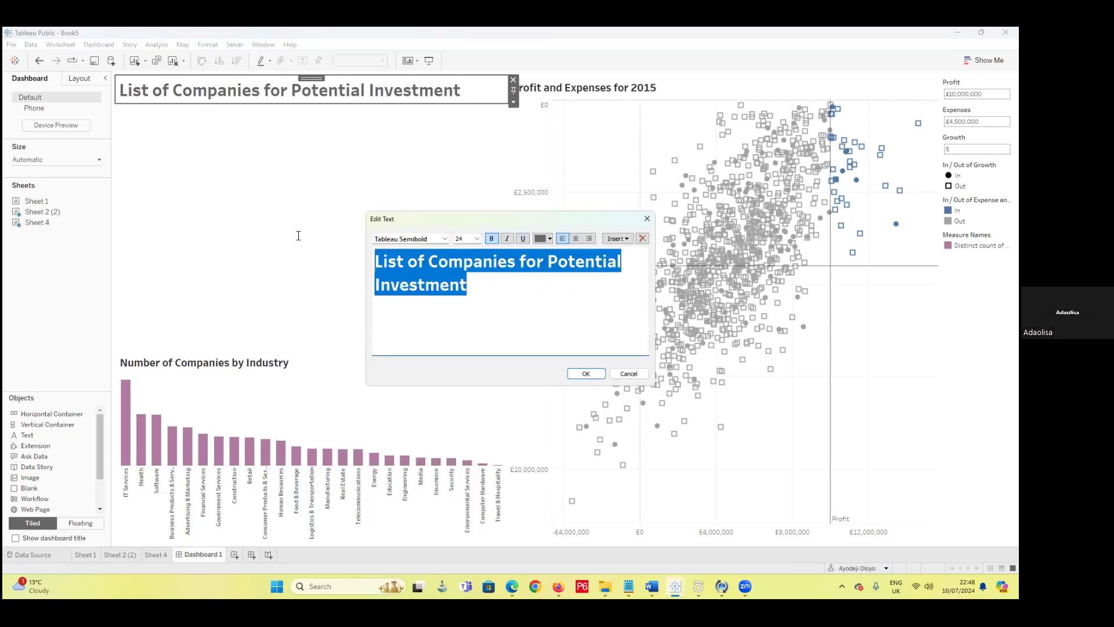
pyautogui.click(549, 239)
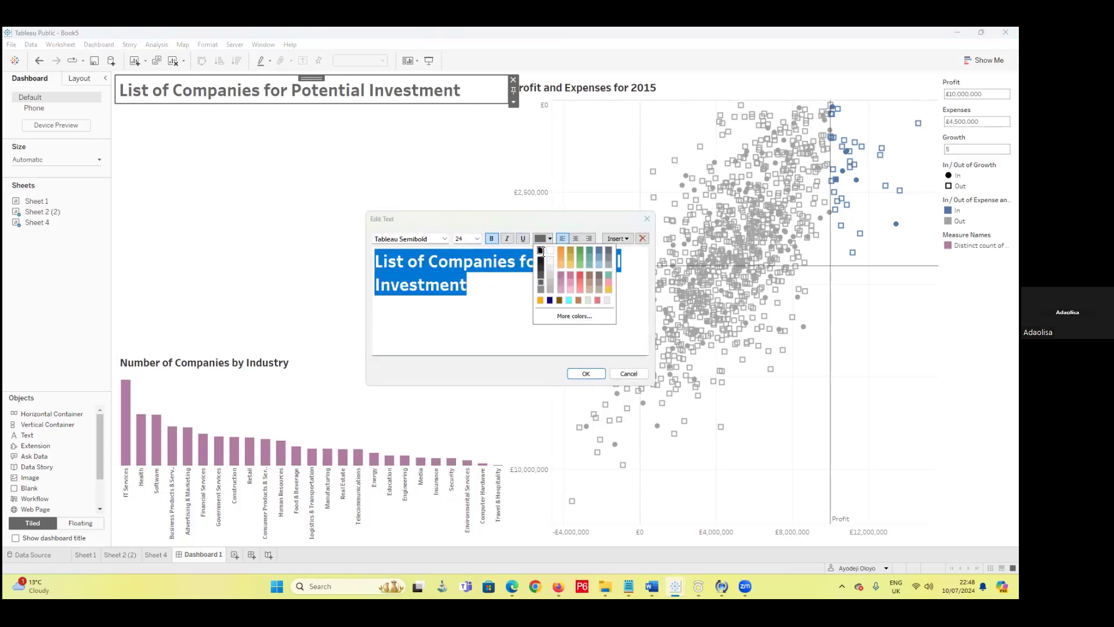
pyautogui.click(541, 251)
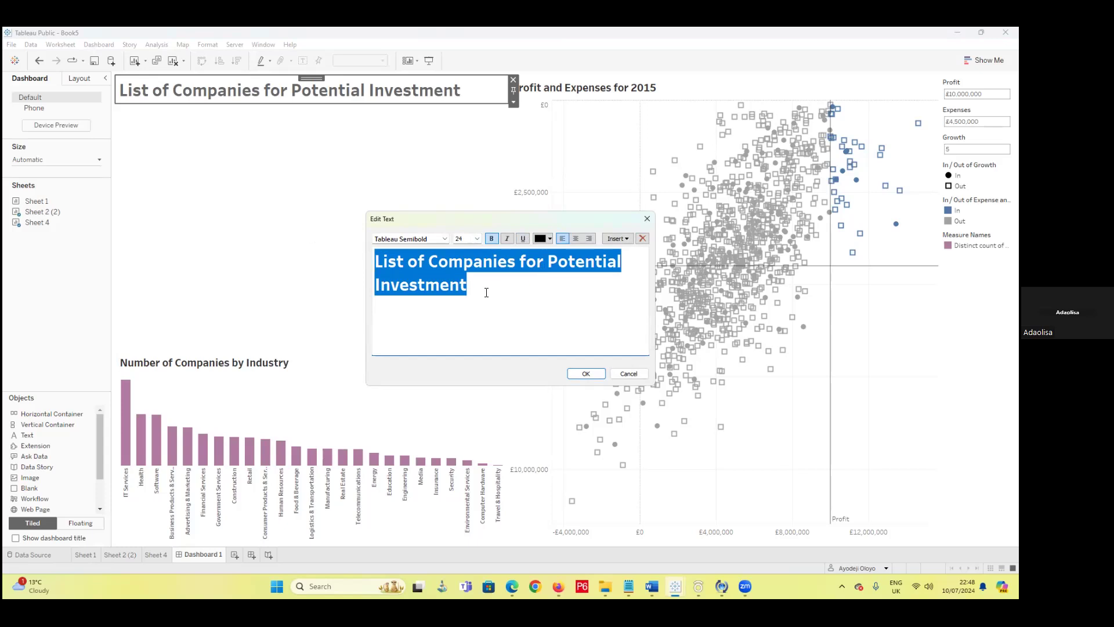
pyautogui.click(476, 239)
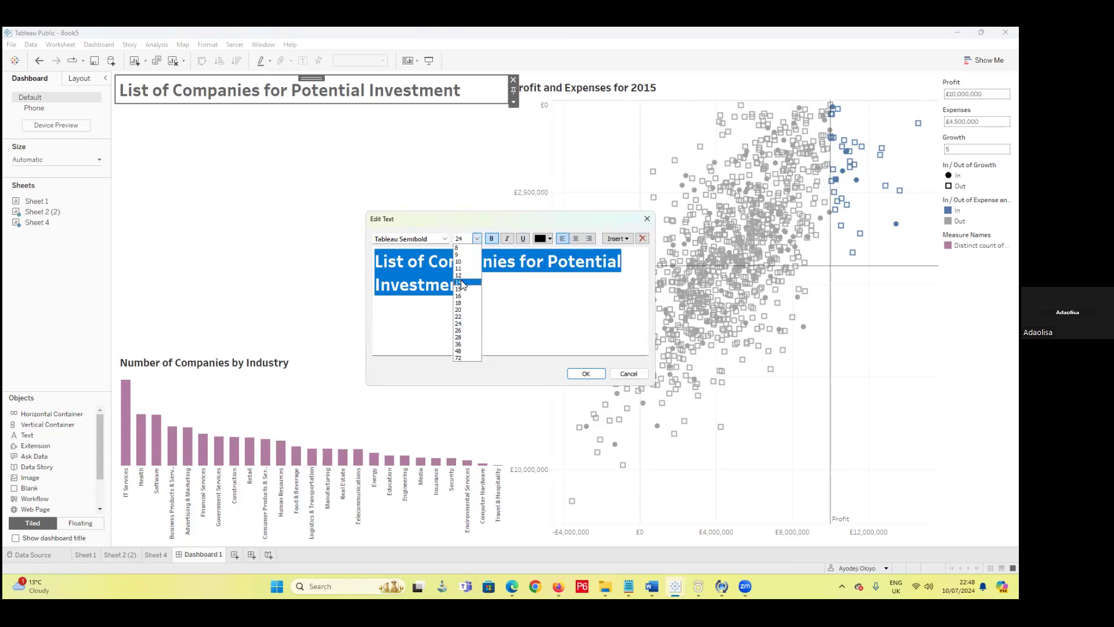
pyautogui.click(463, 311)
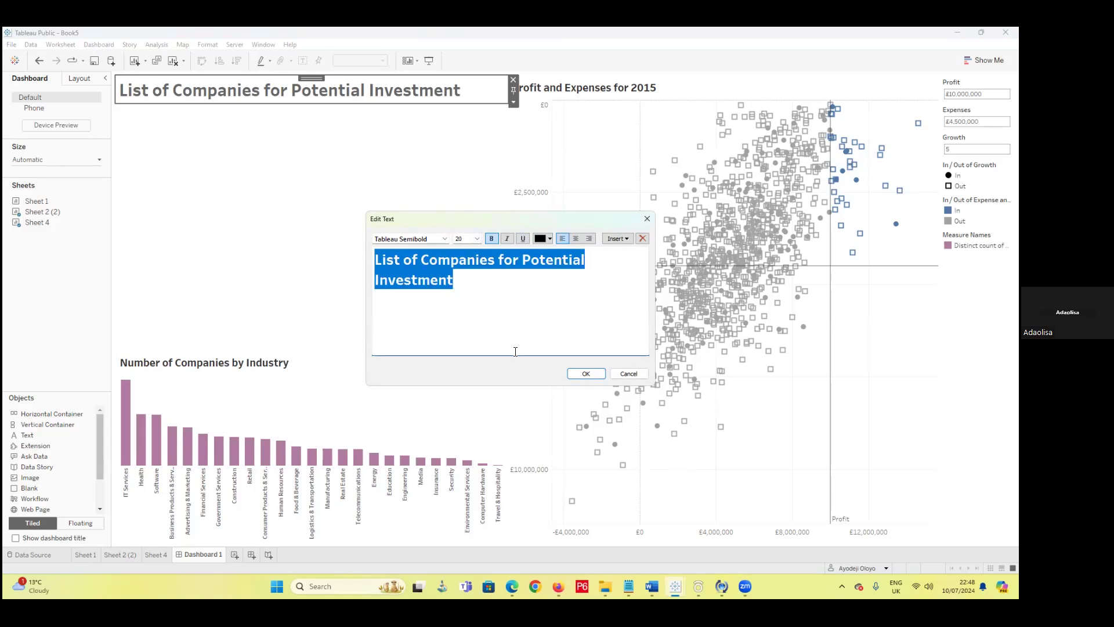
pyautogui.click(585, 373)
# - Extend the blank area upward so it starts directly beneath the dashboard title
pyautogui.click(372, 279)
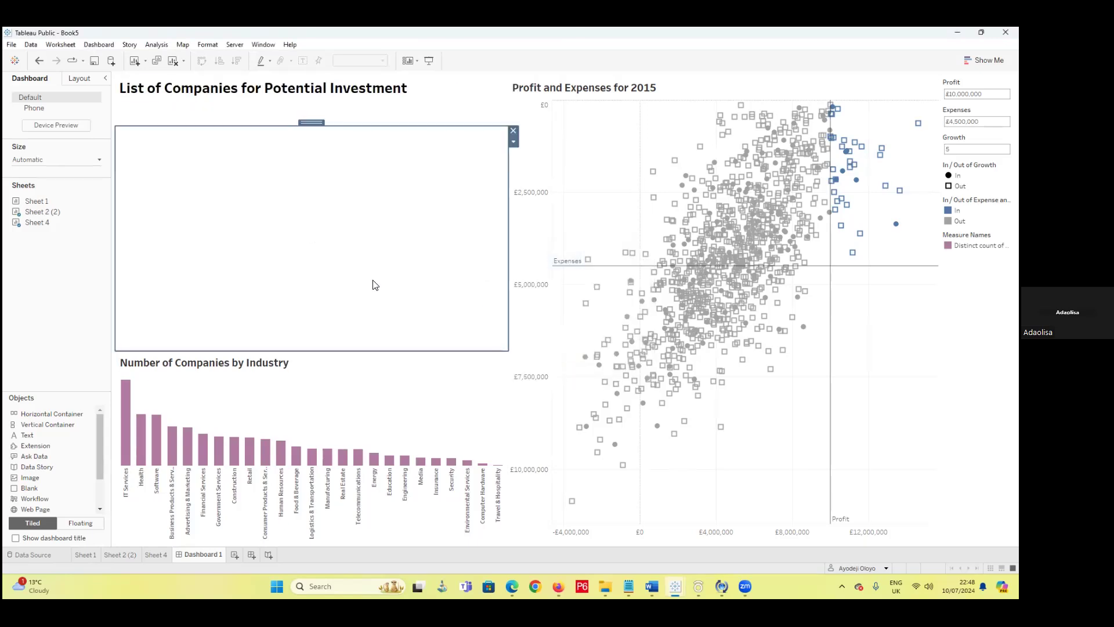
pyautogui.click(335, 109)
pyautogui.click(338, 127)
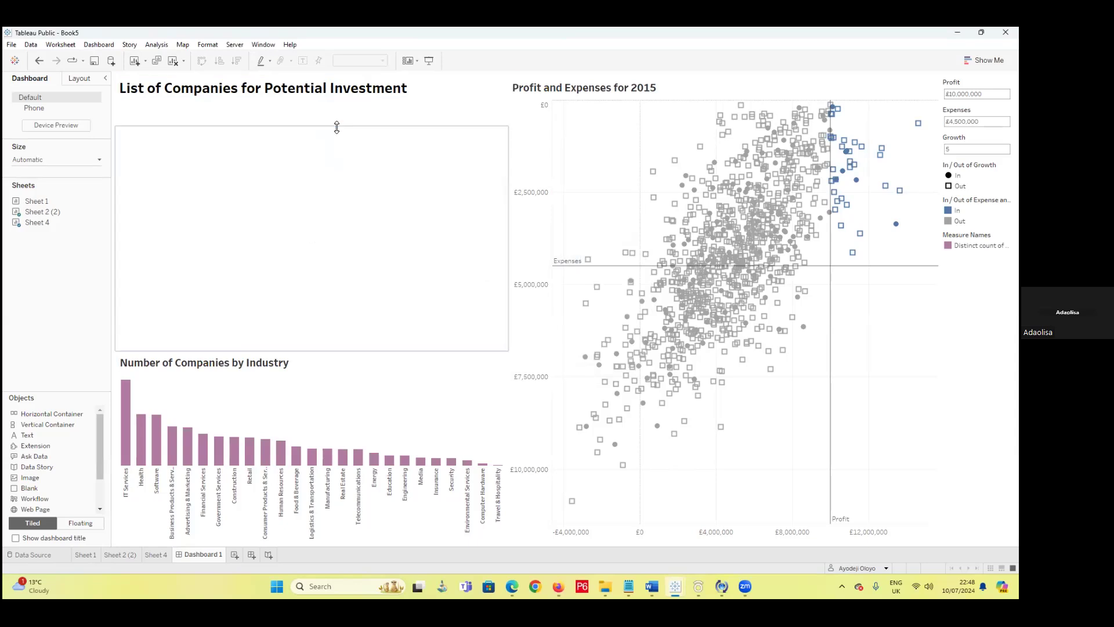
pyautogui.click(341, 130)
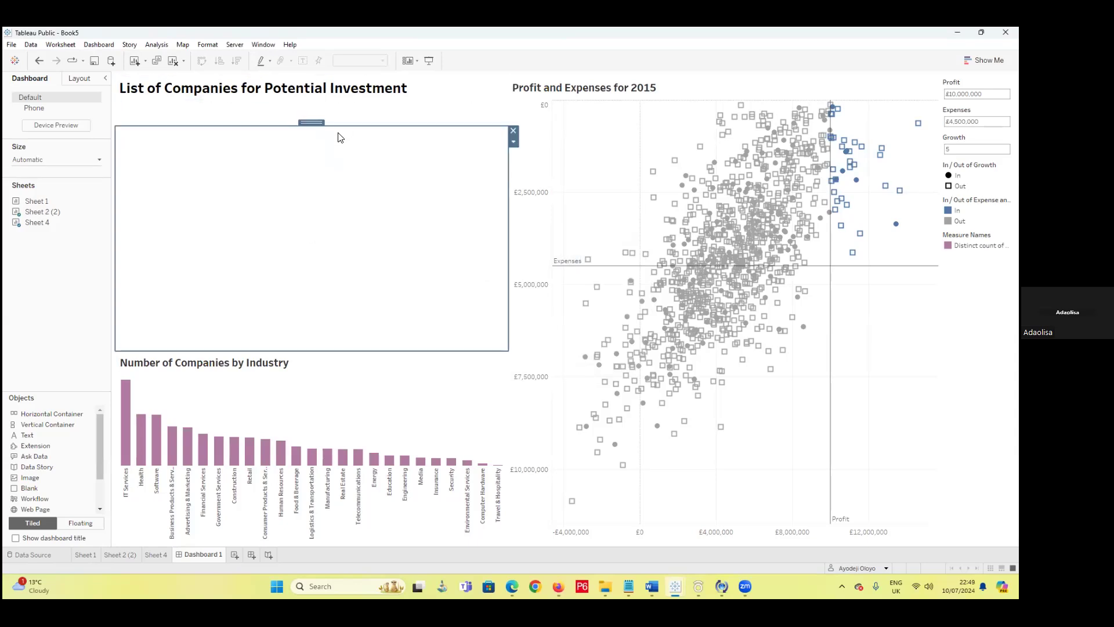
pyautogui.moveTo(331, 126); pyautogui.dragTo(339, 103)
pyautogui.click(334, 156)
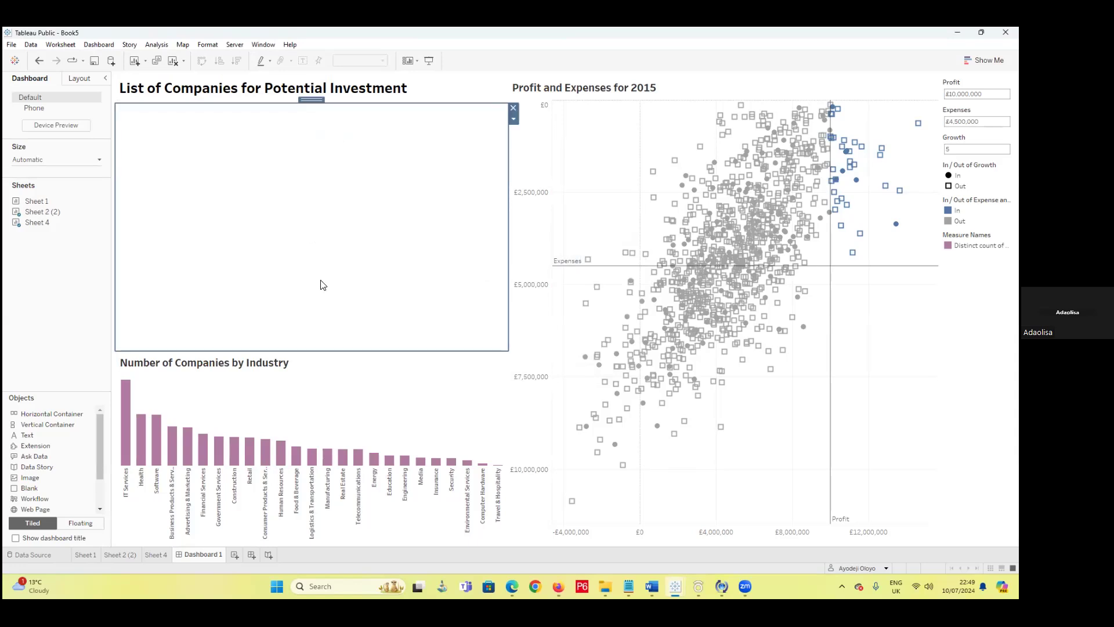
# - Enlarge the Number of Companies by Industry chart by raising its upper edge into the blank area
pyautogui.click(338, 371)
pyautogui.moveTo(346, 348); pyautogui.dragTo(347, 323)
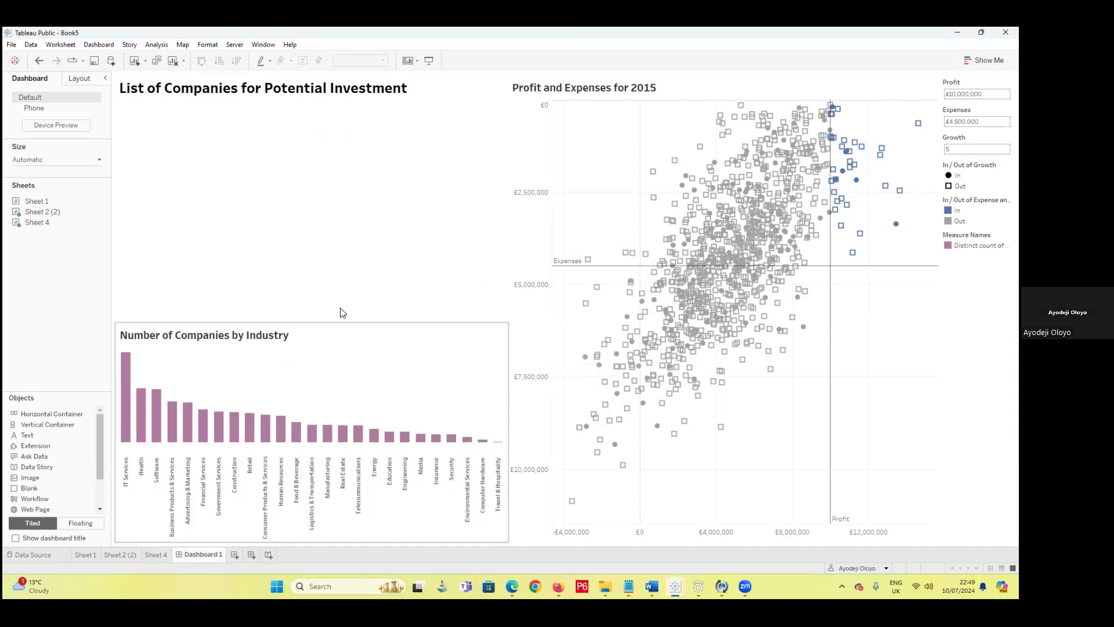
pyautogui.click(380, 239)
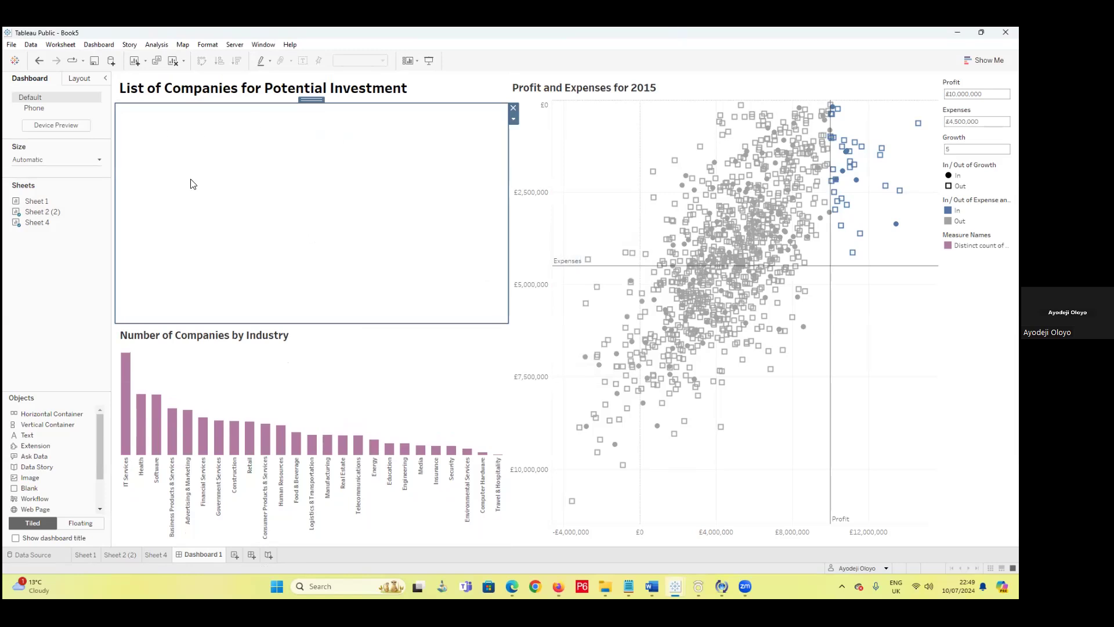
# - Add a text object beneath the dashboard title reading "Write a short Story about the data"
pyautogui.moveTo(47, 424); pyautogui.dragTo(216, 277)
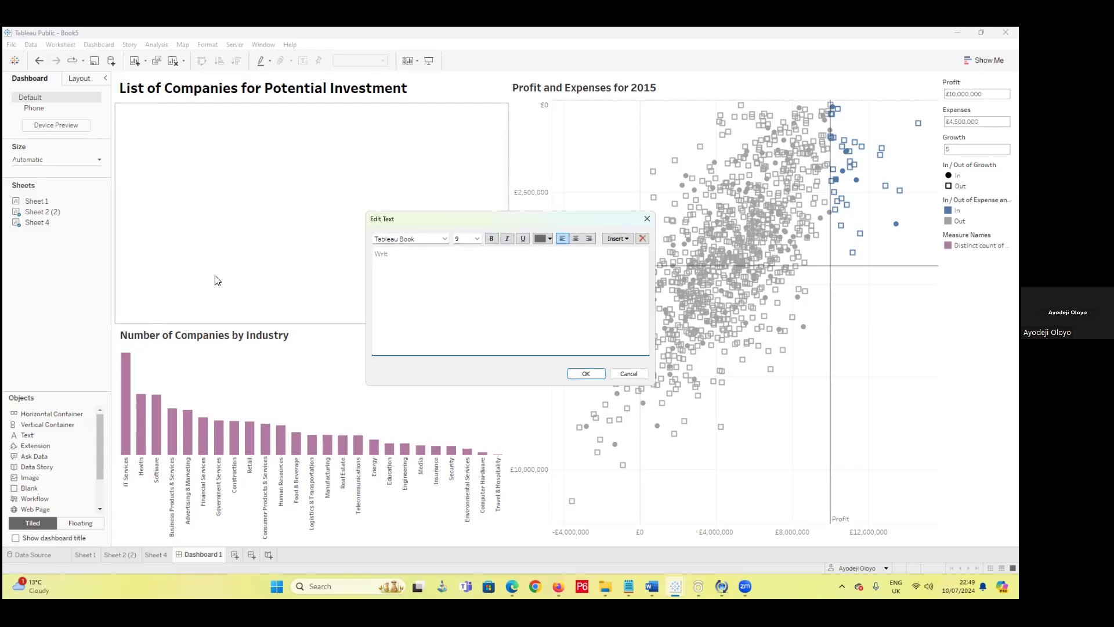
pyautogui.write('Write a short Story about the')
pyautogui.write('data')
pyautogui.click(586, 374)
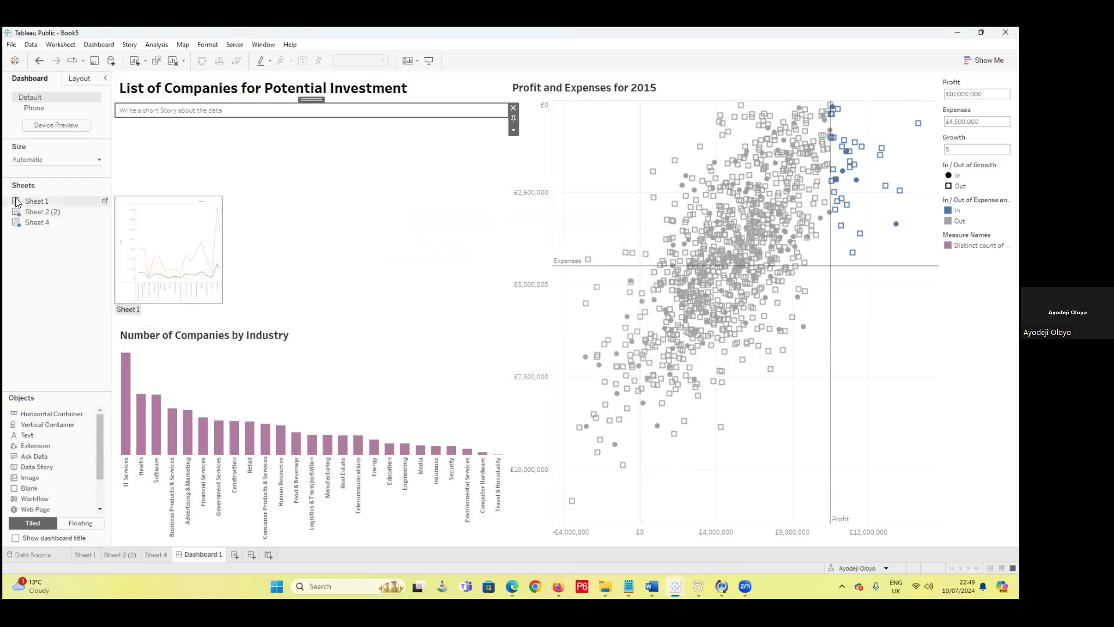
# - Label the bars in Sheet 2 (2) with the No of Companies field
pyautogui.click(106, 553)
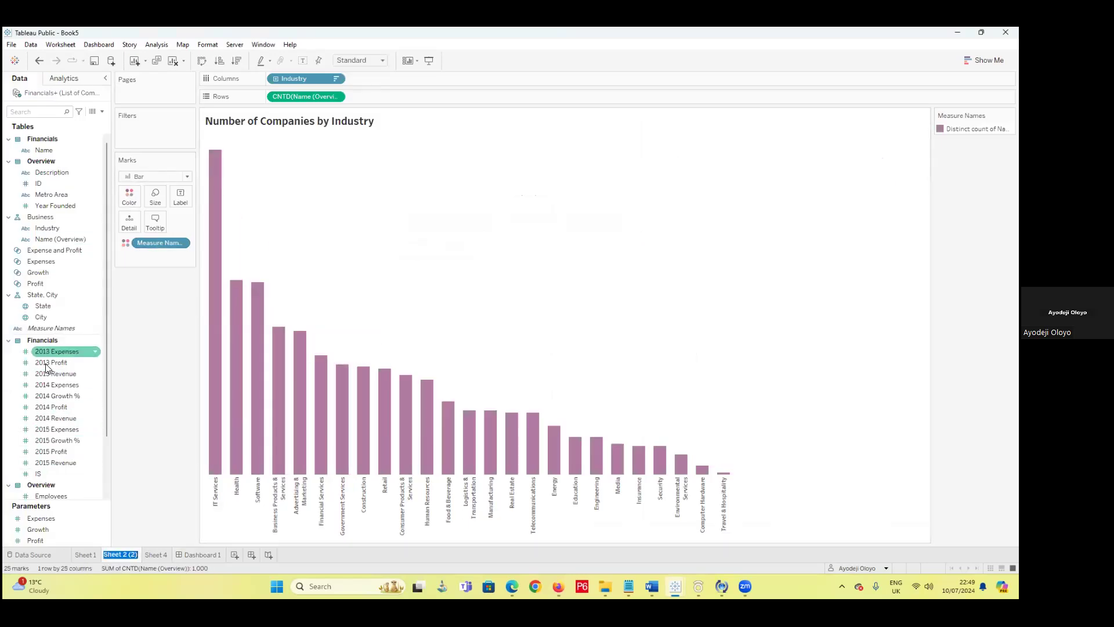
pyautogui.scroll(-2, 32, 396)
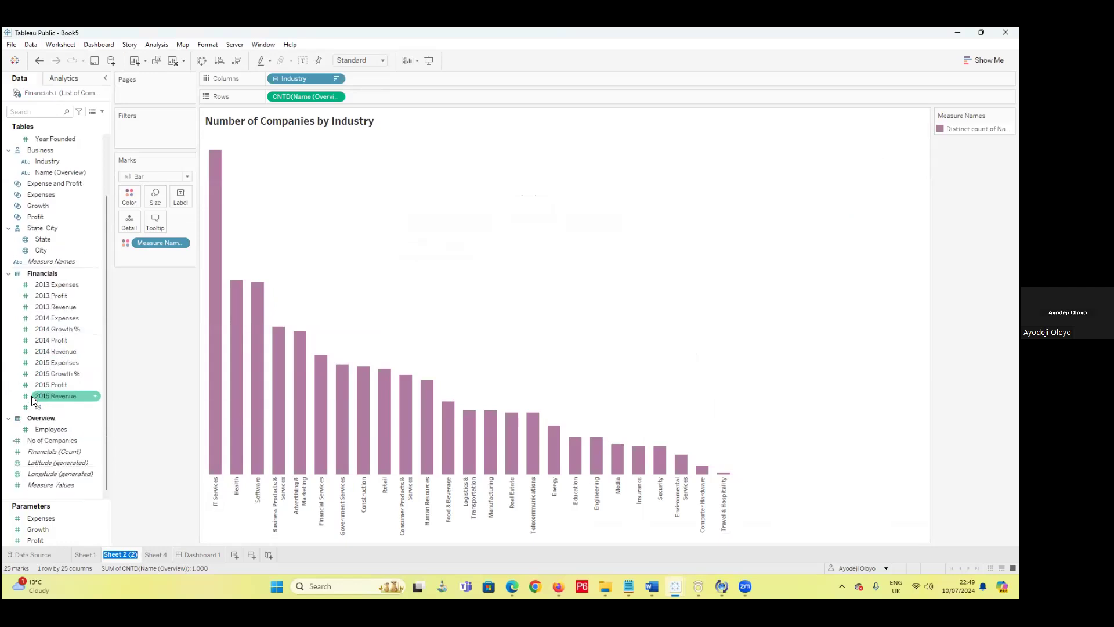
pyautogui.moveTo(46, 439); pyautogui.dragTo(183, 198)
pyautogui.moveTo(236, 284)
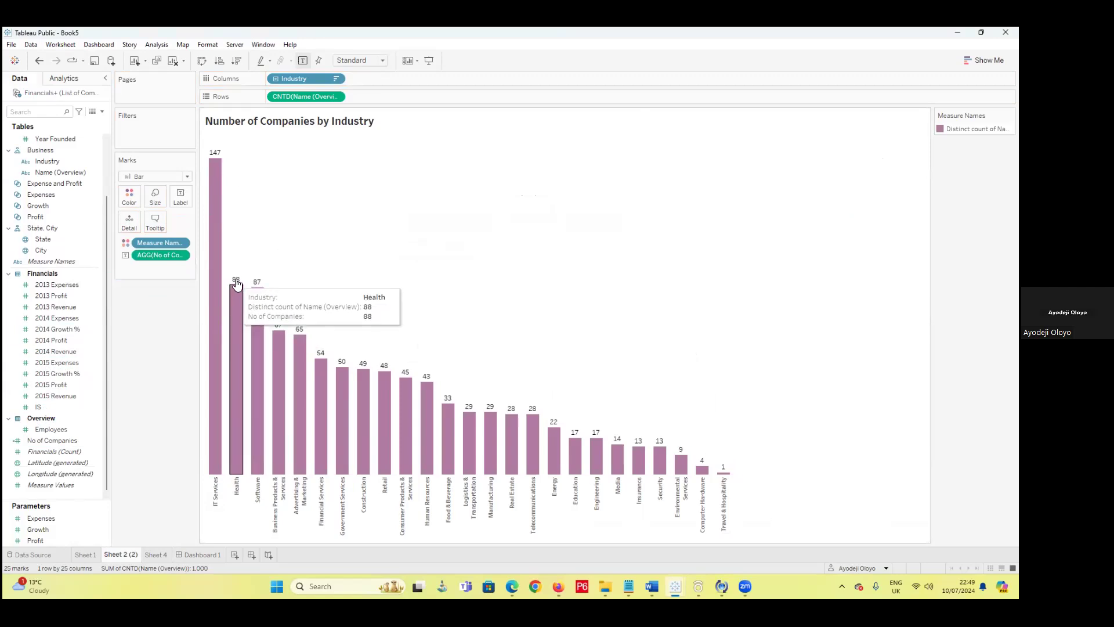
# - Delete the "Distinct count of Name (Overview)" line from the bar chart's tooltip
pyautogui.click(155, 228)
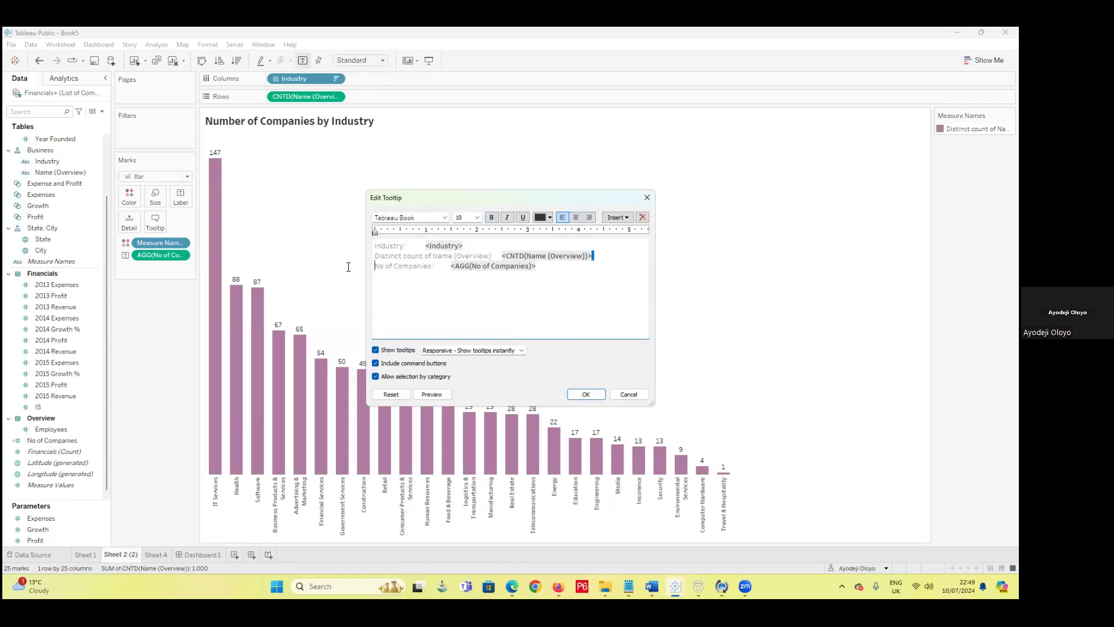
pyautogui.moveTo(600, 252); pyautogui.dragTo(361, 255)
pyautogui.press('BackSpace')
pyautogui.press('BackSpace')
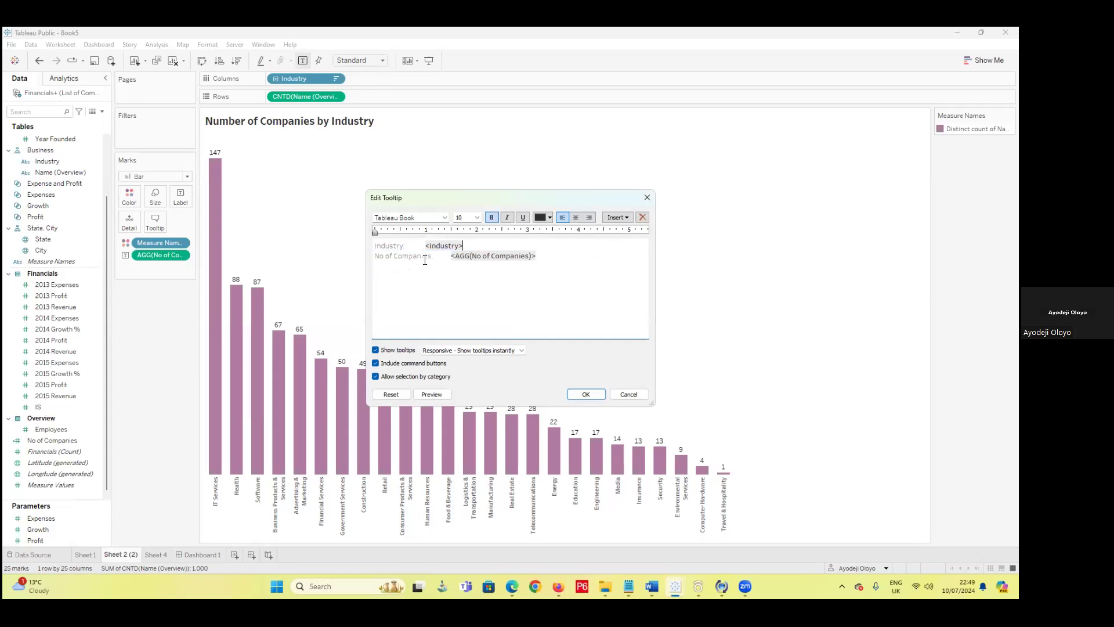
# - Set the font of all the tooltip text to Tableau Semibold
pyautogui.moveTo(545, 256); pyautogui.dragTo(305, 239)
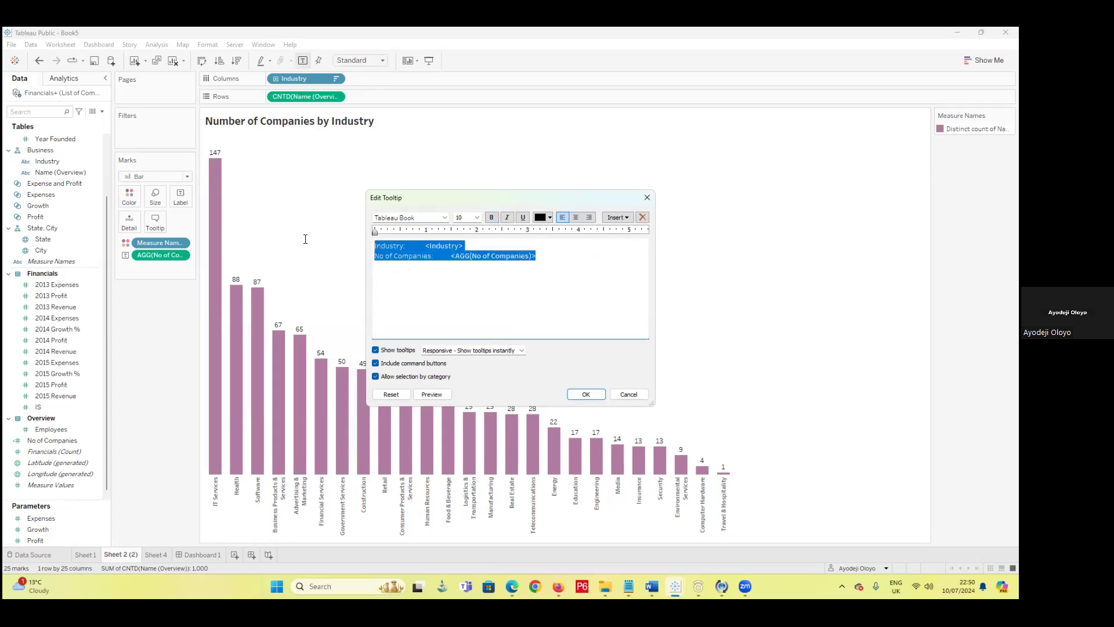
pyautogui.click(445, 217)
pyautogui.click(447, 266)
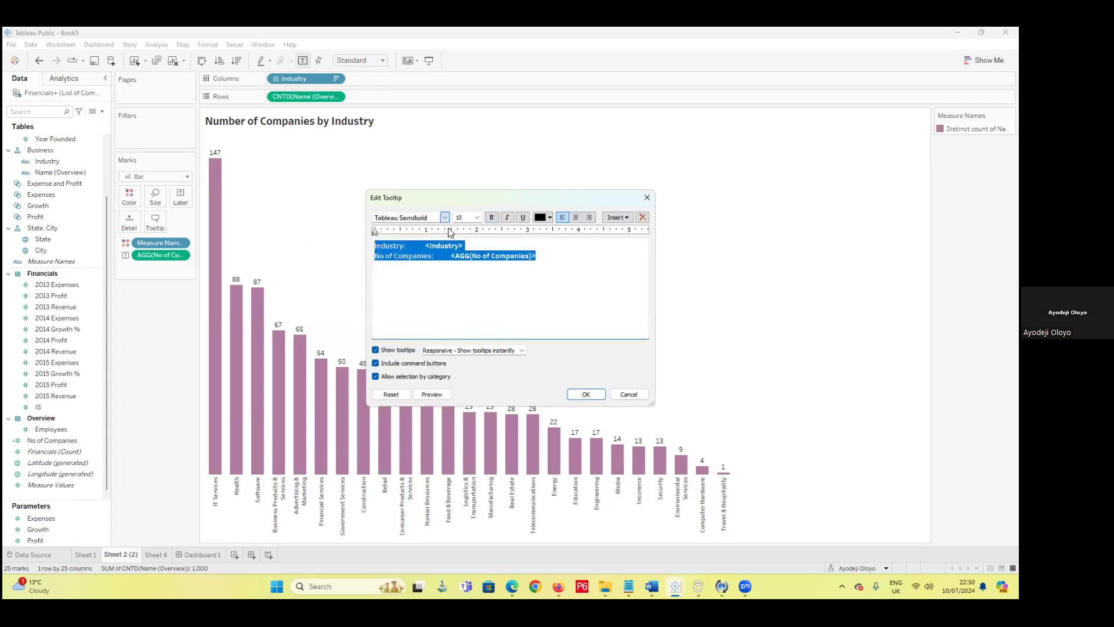
pyautogui.click(477, 218)
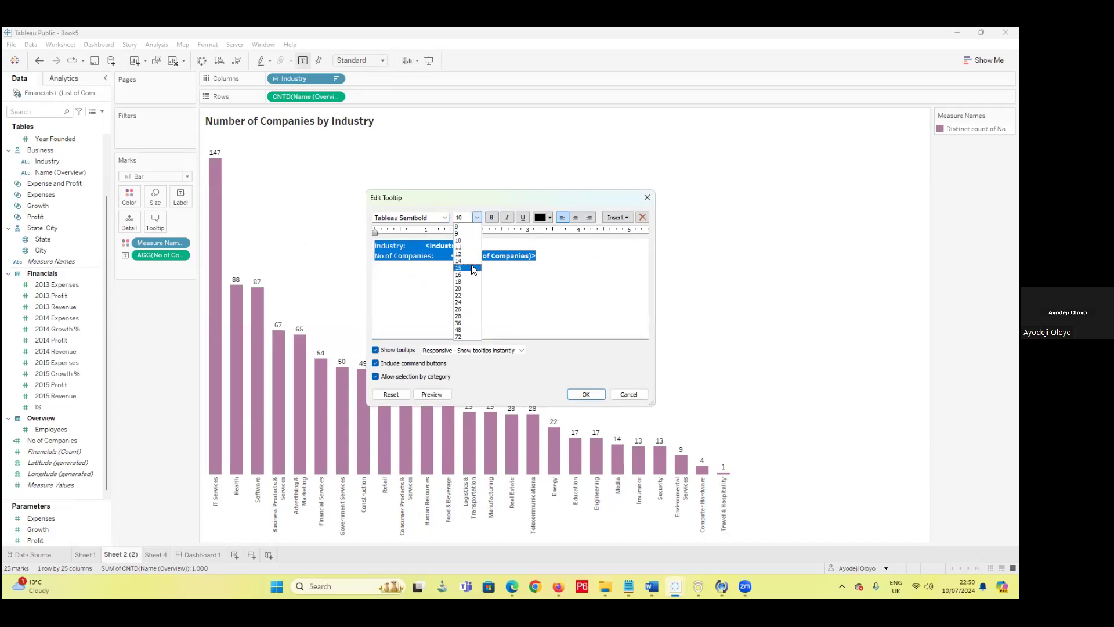
pyautogui.click(527, 286)
# - Make the AGG(No of Companies) value in the tooltip orange at size 12
pyautogui.moveTo(542, 254); pyautogui.dragTo(444, 256)
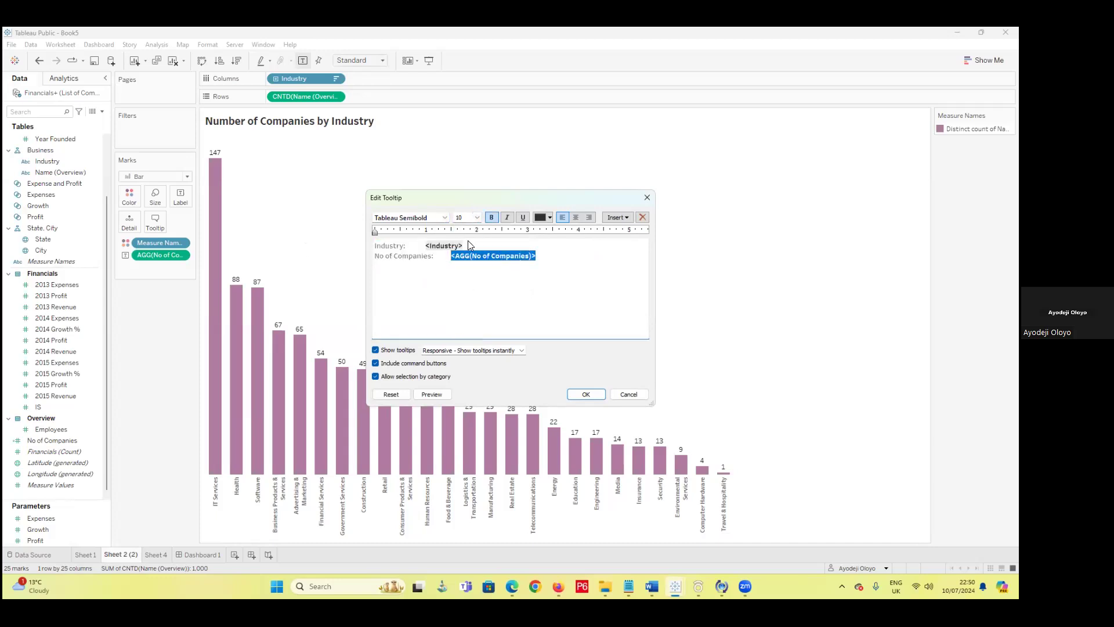
pyautogui.click(548, 218)
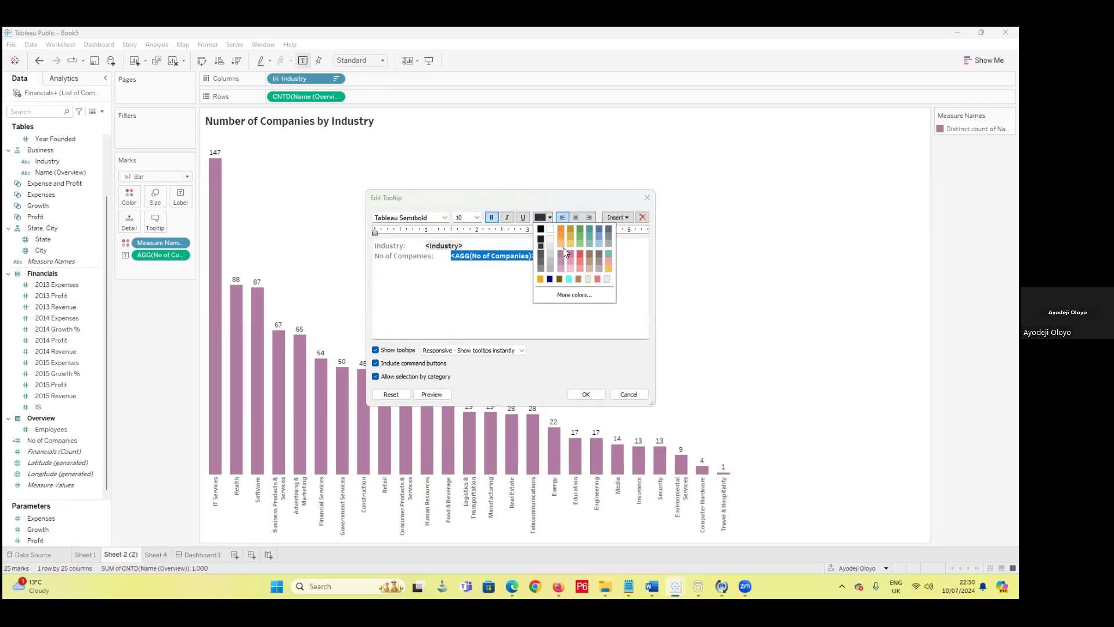
pyautogui.click(540, 279)
pyautogui.click(477, 218)
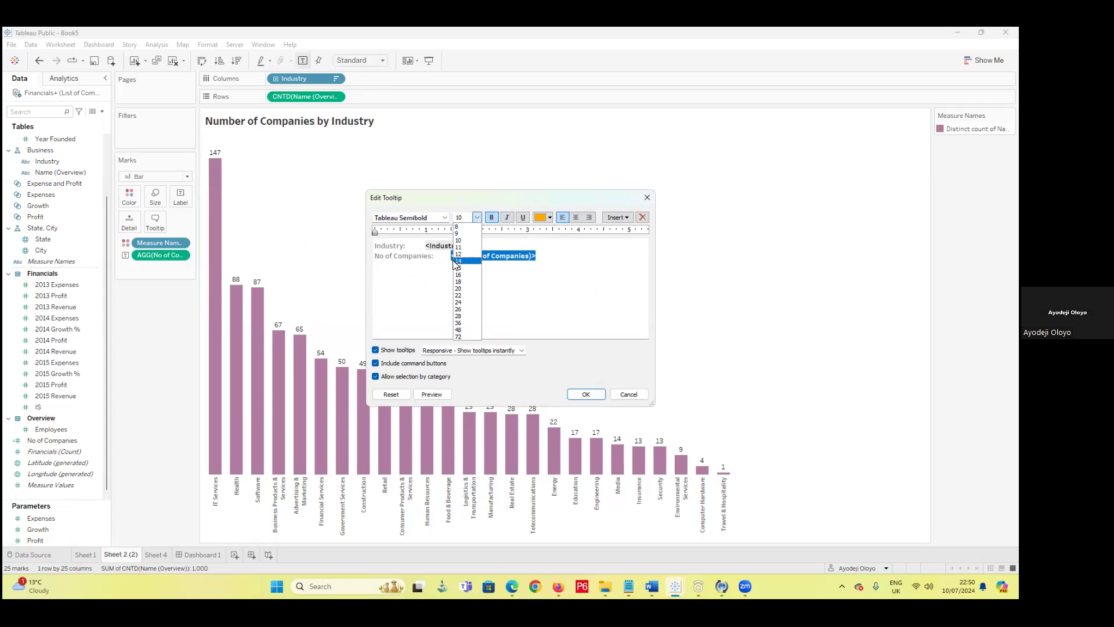
pyautogui.click(459, 255)
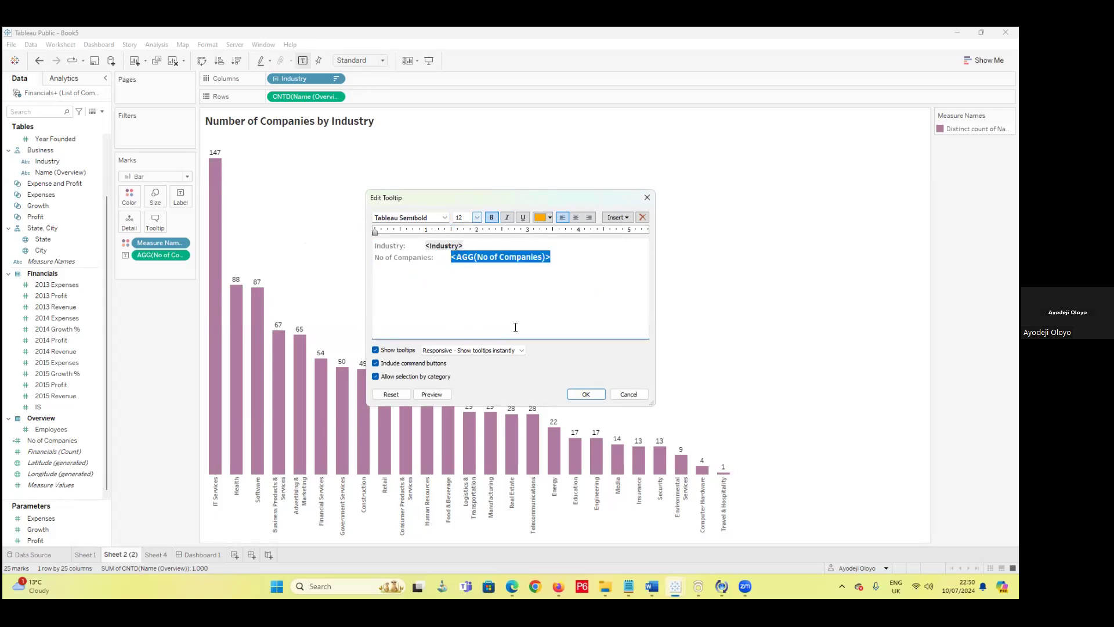
pyautogui.click(590, 272)
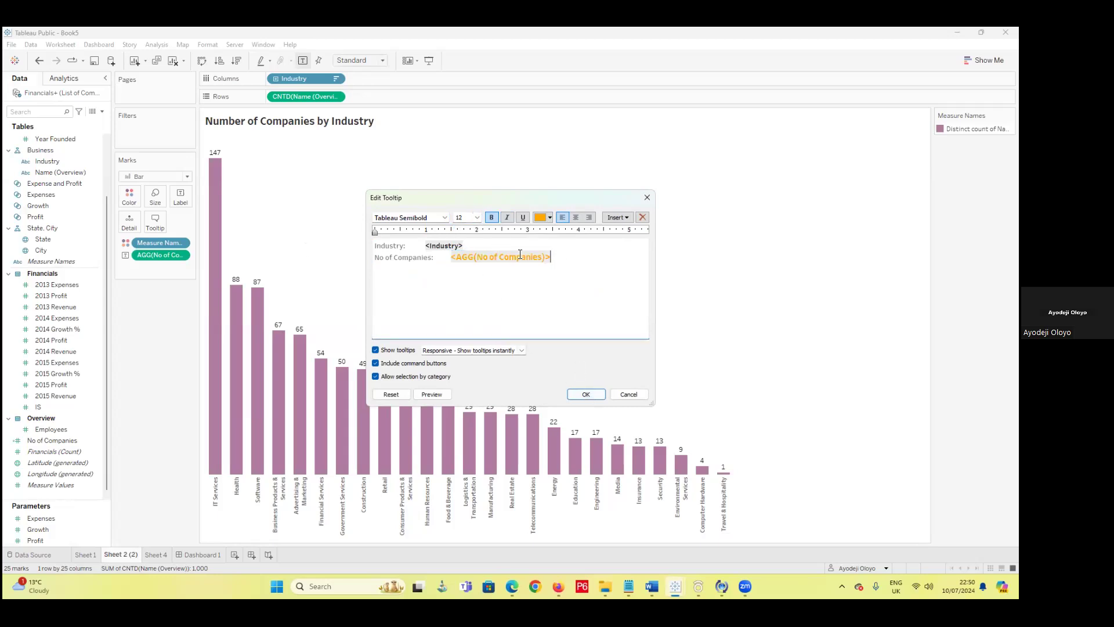
# - Colour the tooltip's Industry line and No of Companies label black, and check the tooltip on Dashboard 1
pyautogui.moveTo(435, 256); pyautogui.dragTo(375, 241)
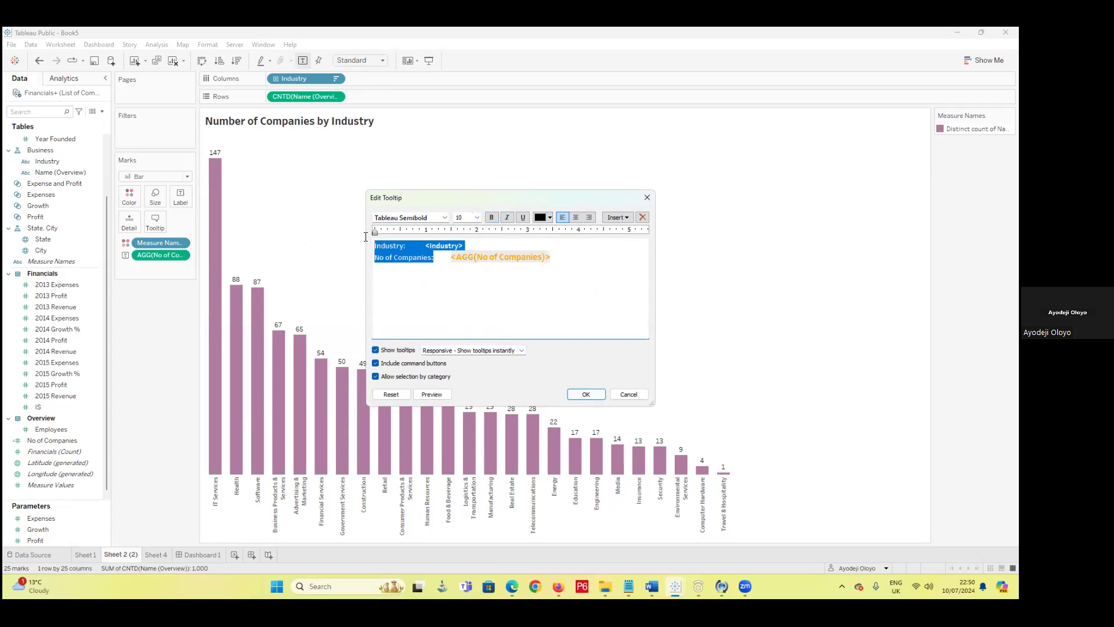
pyautogui.click(545, 217)
pyautogui.click(540, 229)
pyautogui.click(437, 286)
pyautogui.moveTo(432, 253); pyautogui.dragTo(375, 243)
pyautogui.click(558, 305)
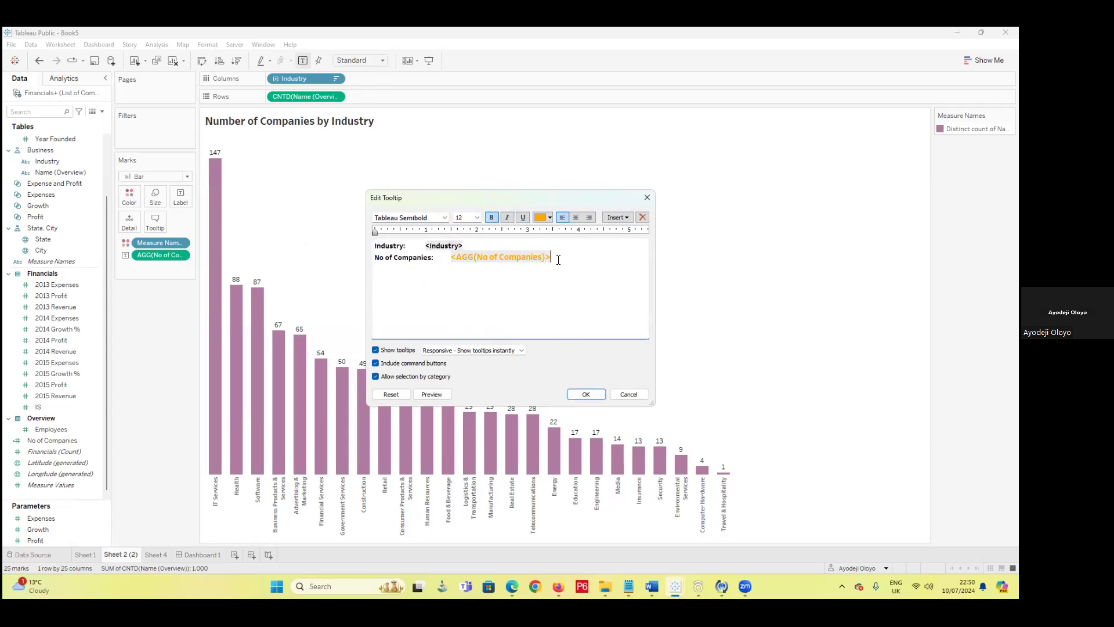
pyautogui.click(579, 393)
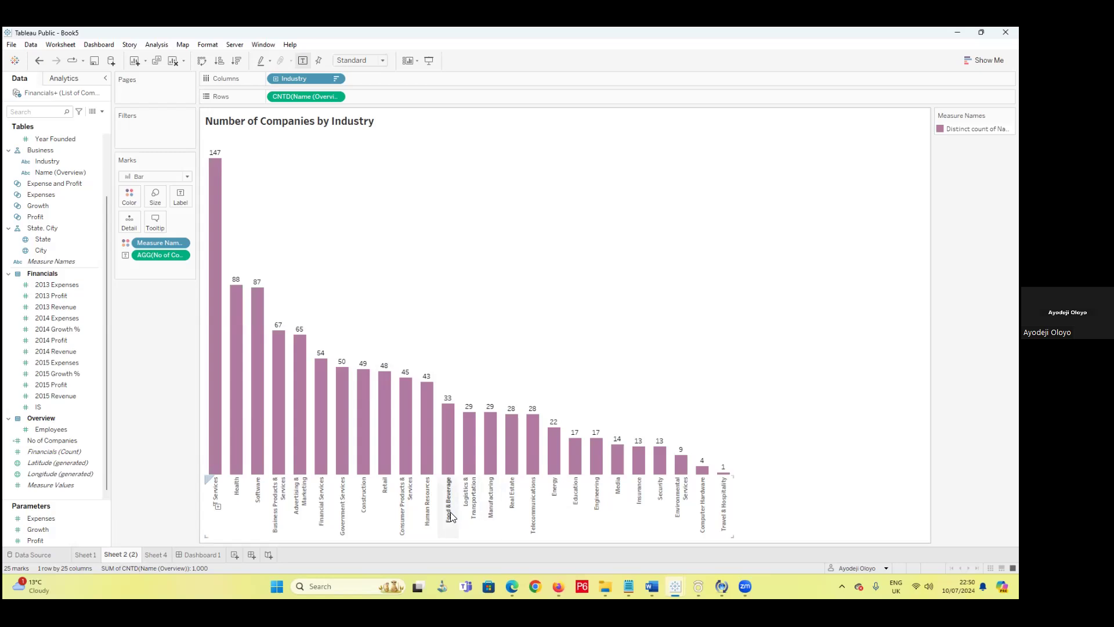
pyautogui.click(210, 553)
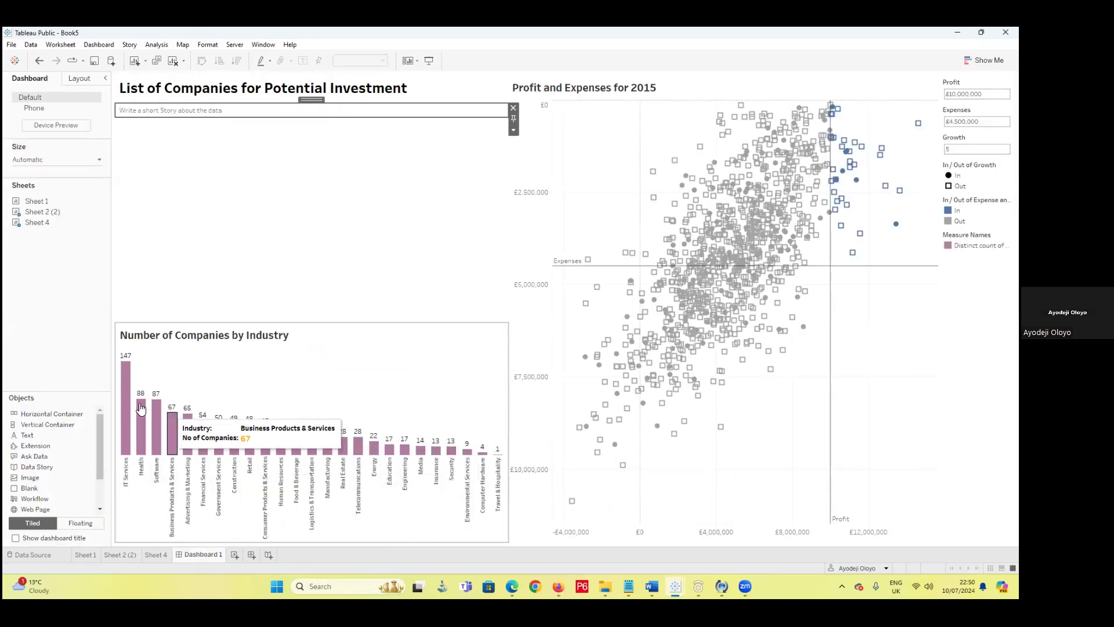
pyautogui.moveTo(131, 362)
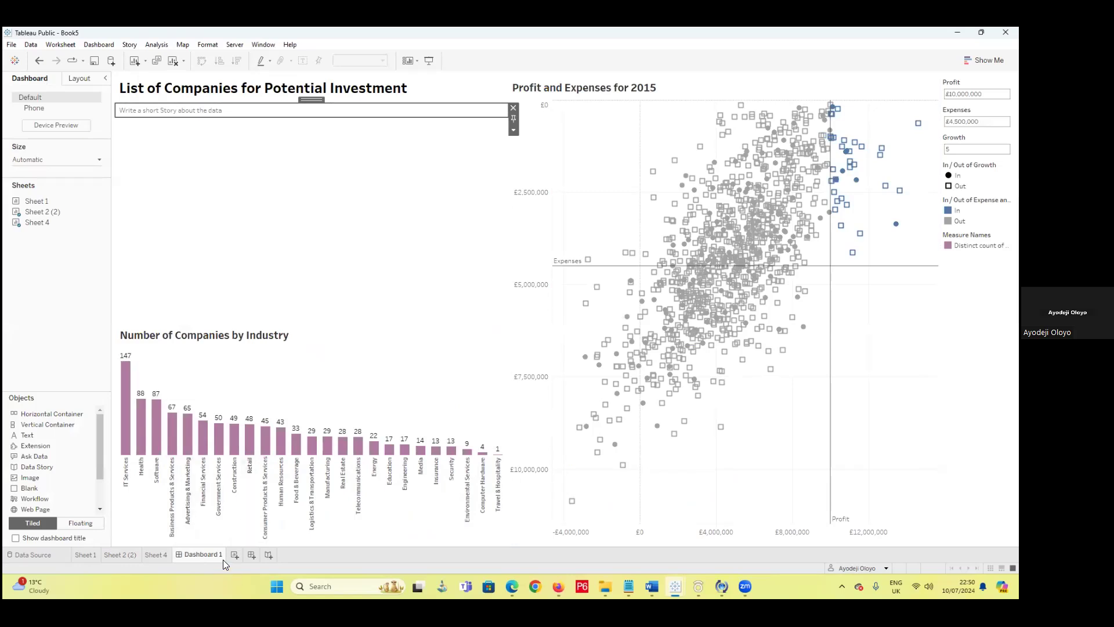
# - Remove the No of Companies label from the bars in Sheet 2 (2) and return to Dashboard 1
pyautogui.click(87, 554)
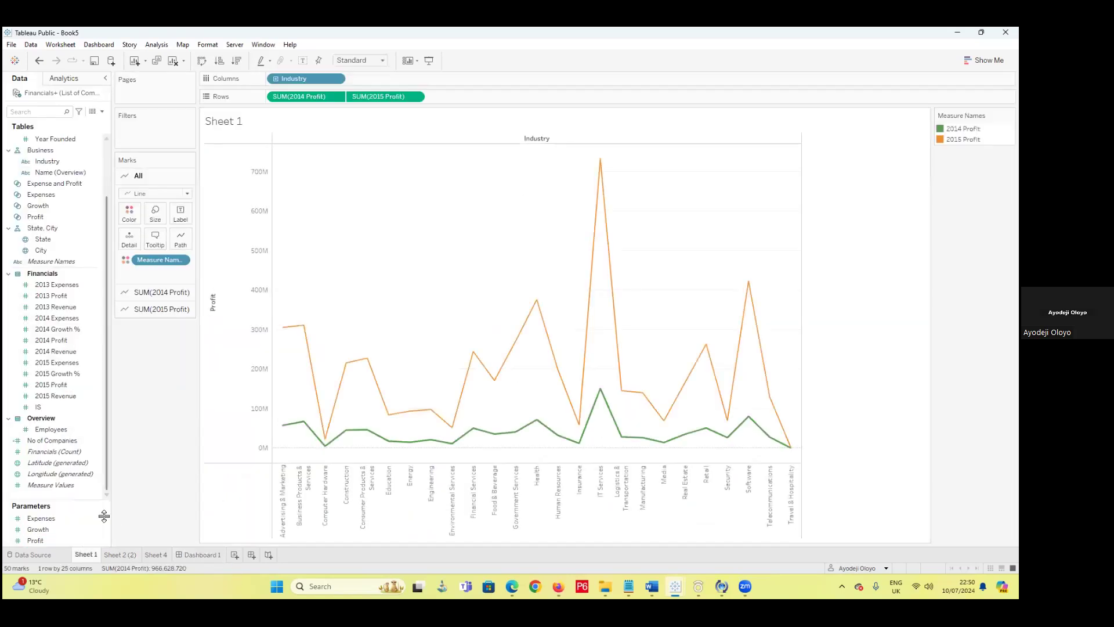
pyautogui.click(120, 555)
pyautogui.moveTo(145, 255); pyautogui.dragTo(141, 330)
pyautogui.click(200, 554)
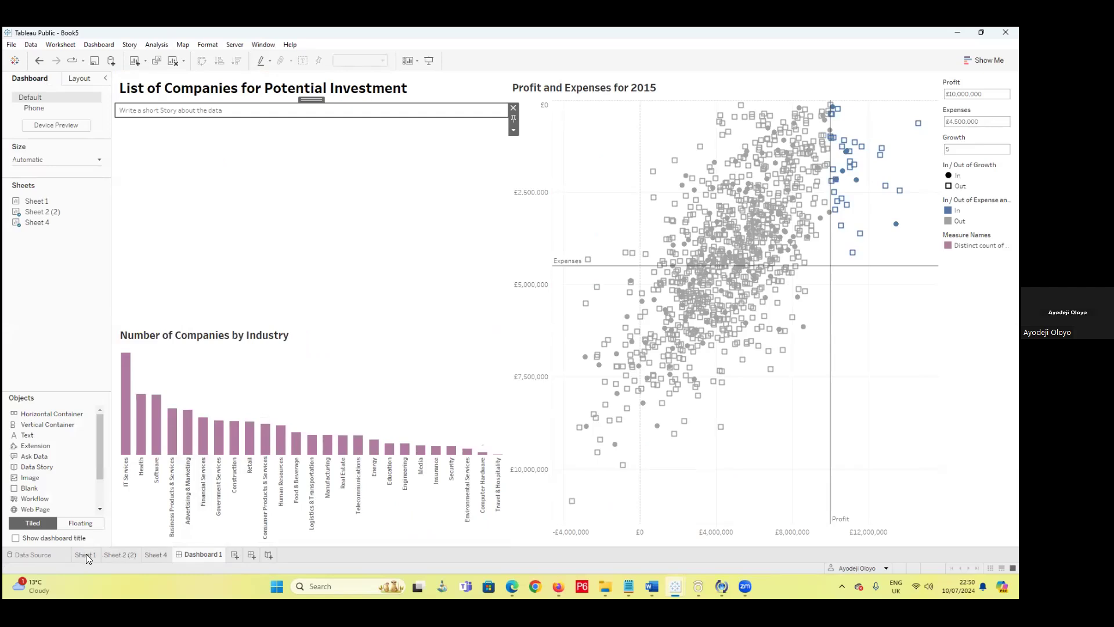
# - Label the bars in Sheet 2 (2) with No of Companies and insert AGG(No of Companies) after the tooltip's No of Companies text
pyautogui.click(117, 554)
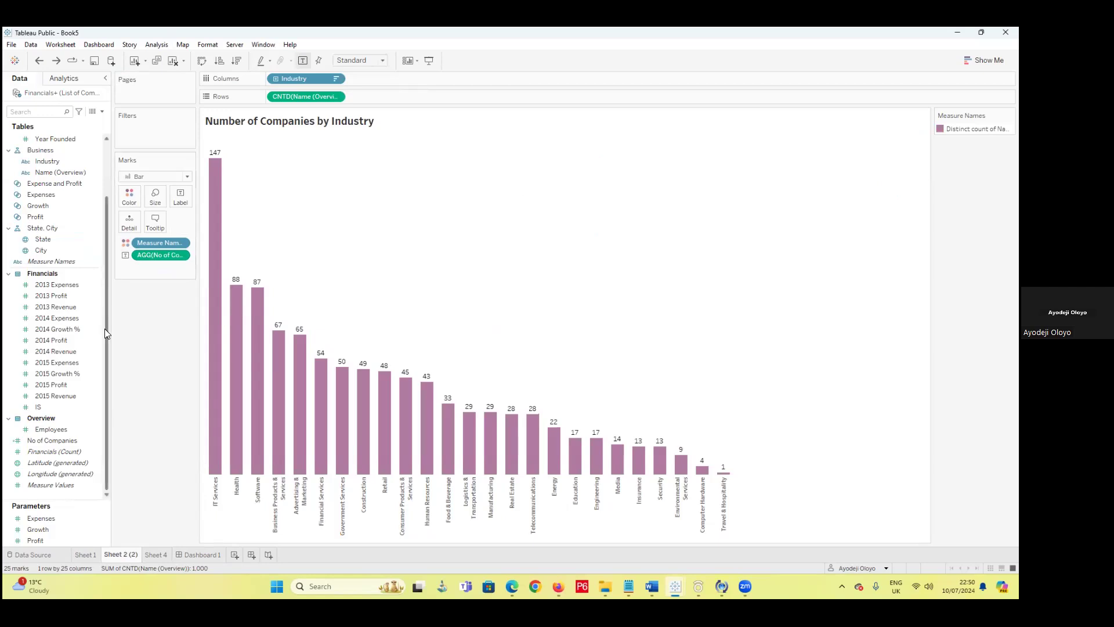
pyautogui.moveTo(52, 439); pyautogui.dragTo(207, 303)
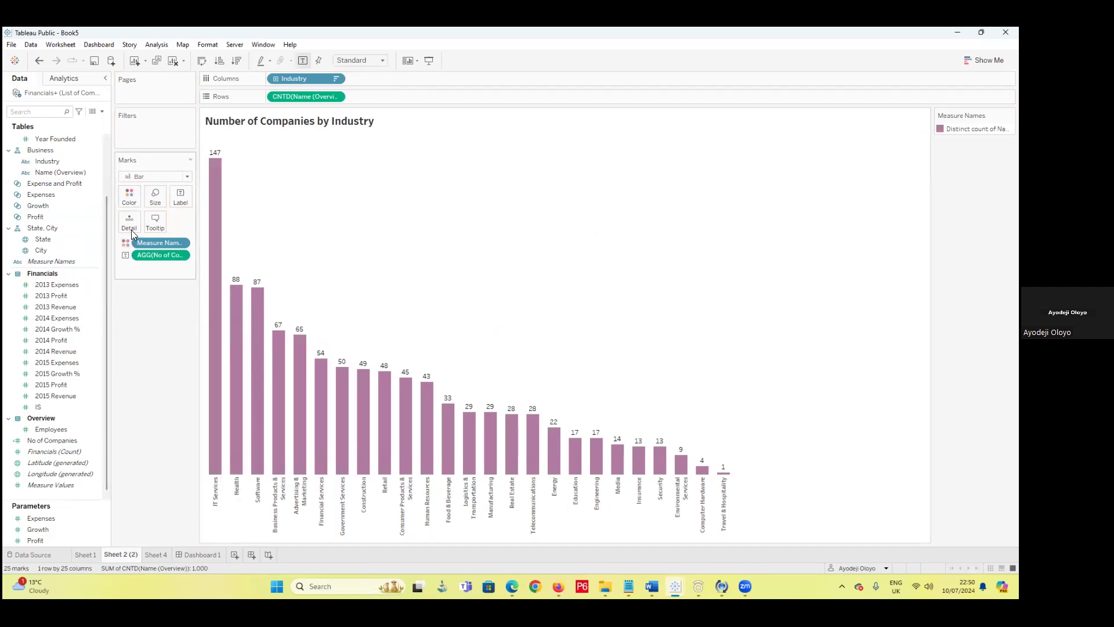
pyautogui.click(155, 220)
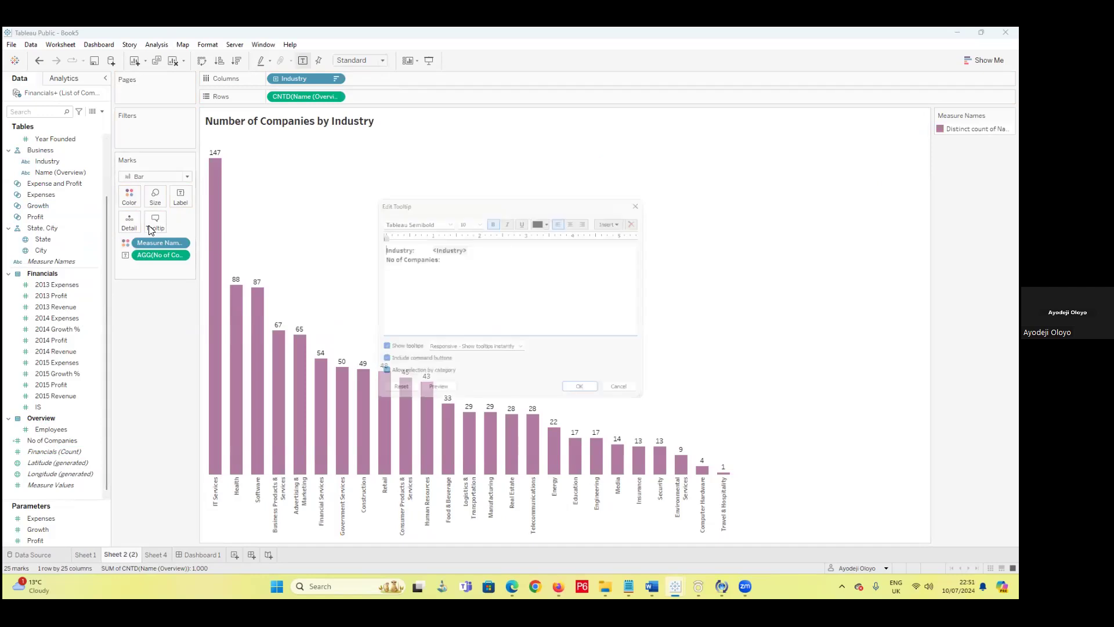
pyautogui.click(453, 257)
pyautogui.click(436, 256)
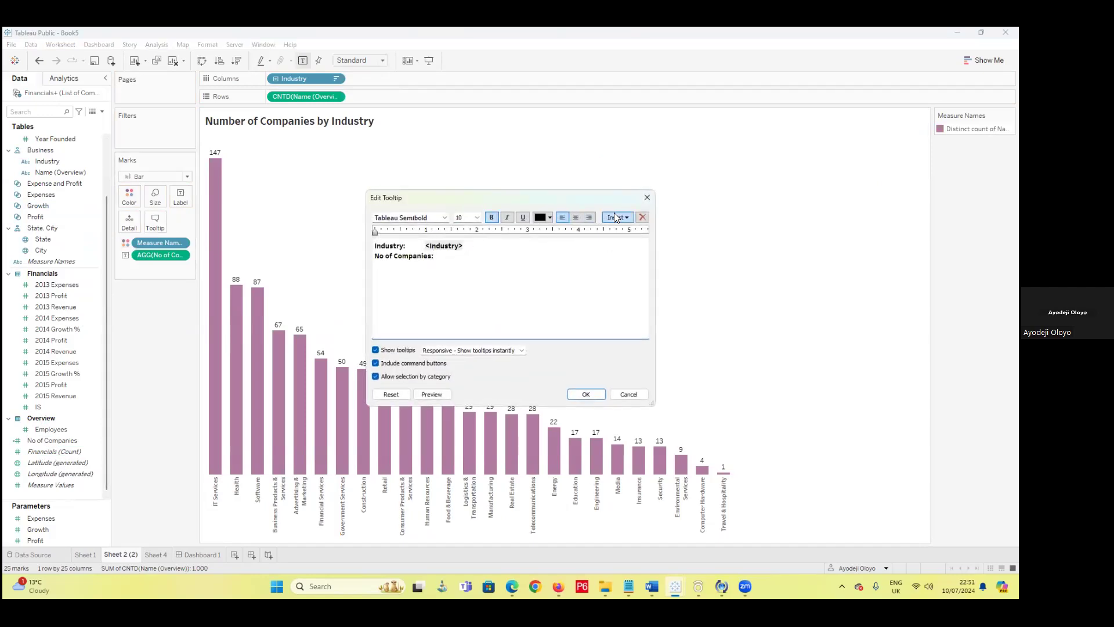
pyautogui.click(484, 254)
pyautogui.click(618, 217)
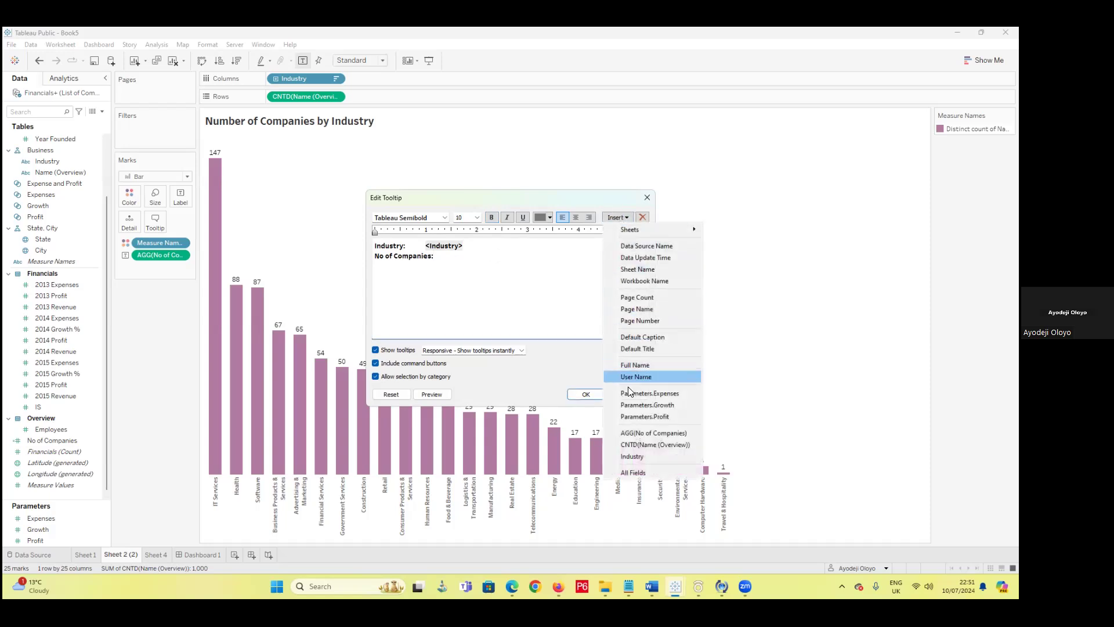
pyautogui.click(656, 435)
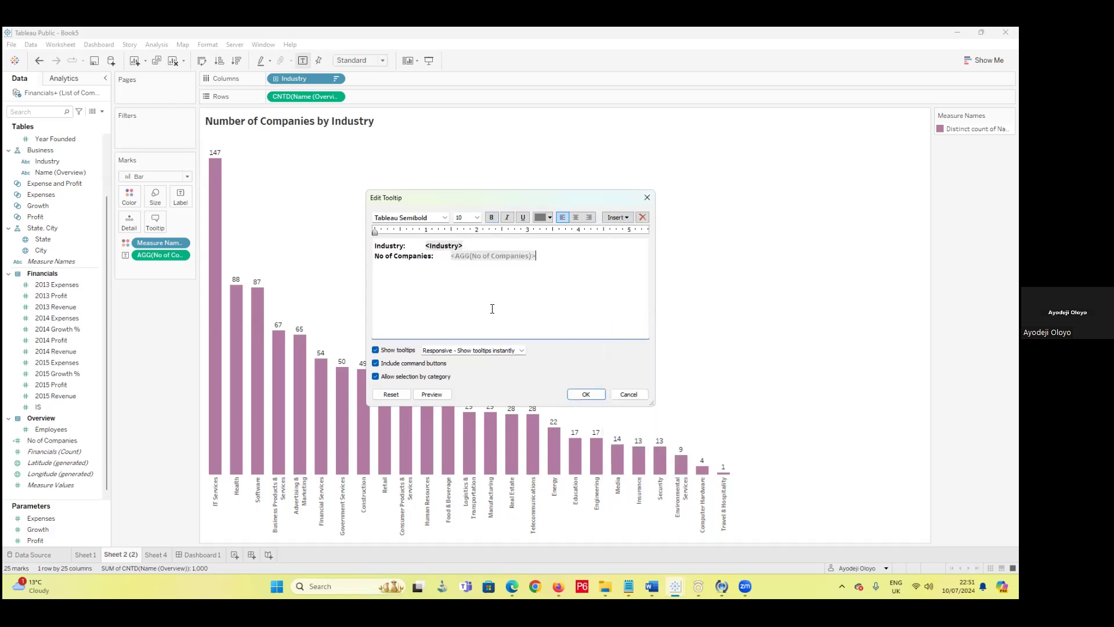
# - Format the tooltip's AGG(No of Companies) value as bold, size 12, with a new text colour
pyautogui.moveTo(537, 256); pyautogui.dragTo(453, 256)
pyautogui.click(506, 218)
pyautogui.click(492, 217)
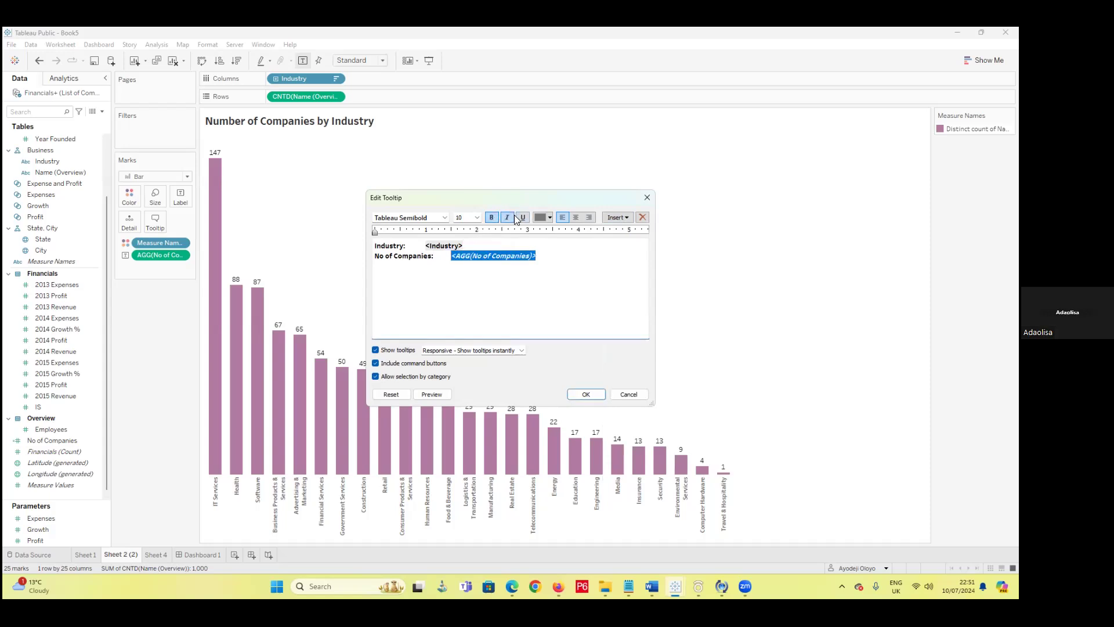
pyautogui.click(507, 217)
pyautogui.click(477, 218)
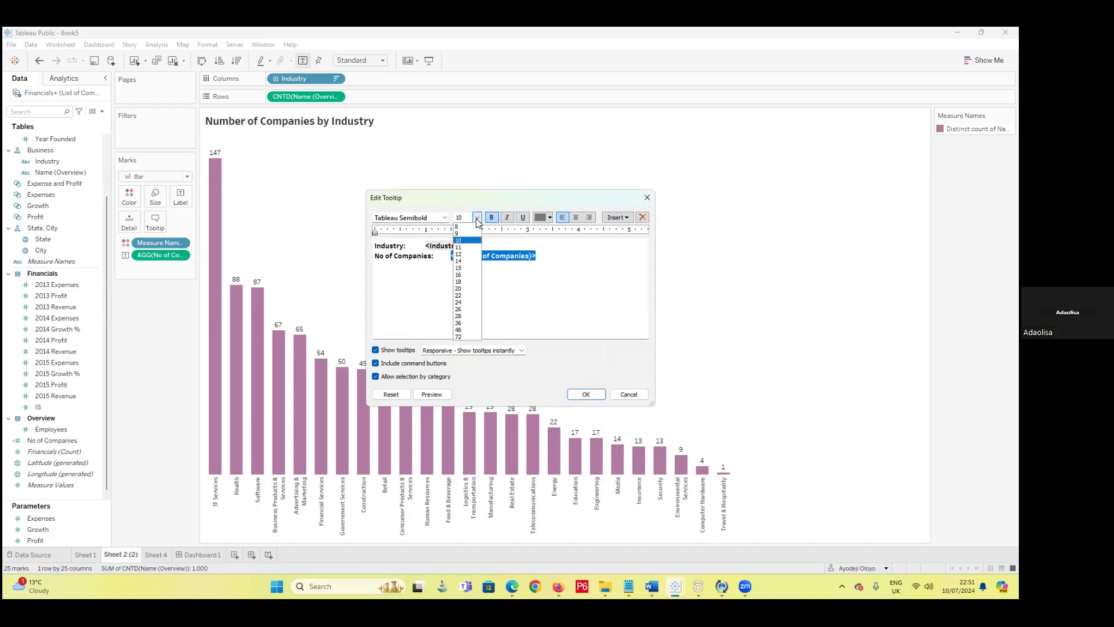
pyautogui.click(464, 254)
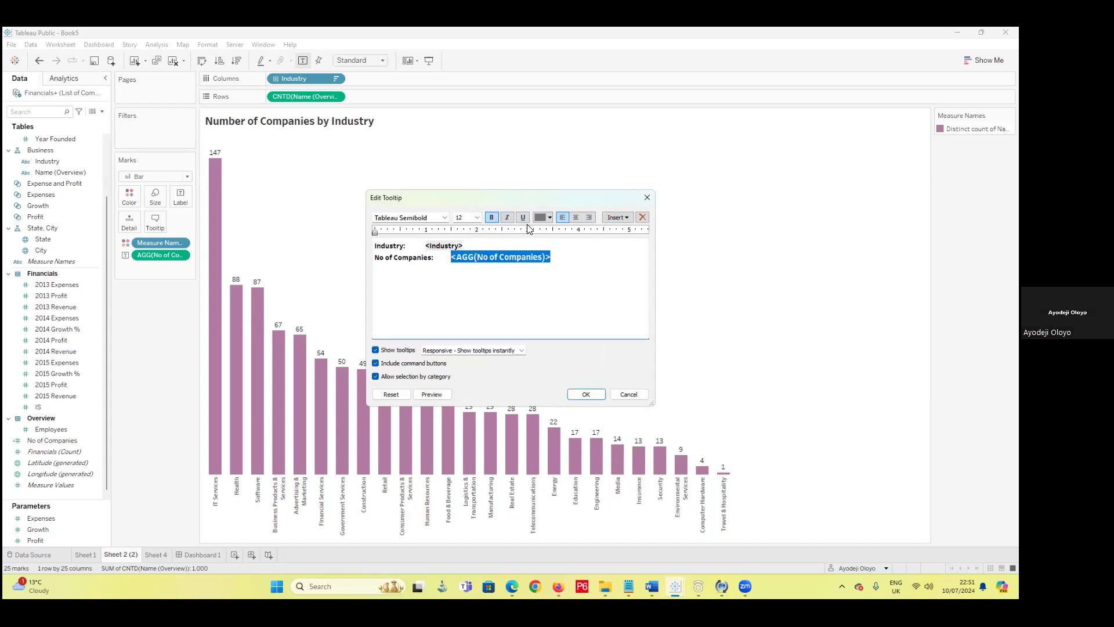
pyautogui.click(550, 217)
pyautogui.click(542, 280)
pyautogui.click(584, 394)
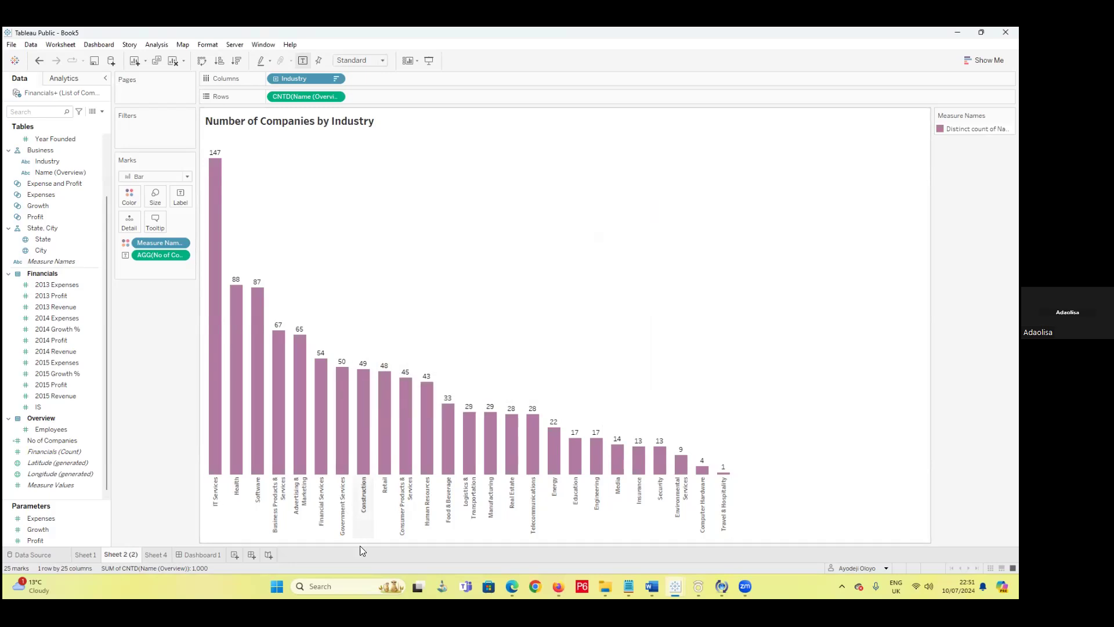
# - Return to Dashboard 1 and make the Number of Companies by Industry chart taller by raising its upper edge
pyautogui.click(199, 555)
pyautogui.moveTo(852, 256)
pyautogui.moveTo(142, 415)
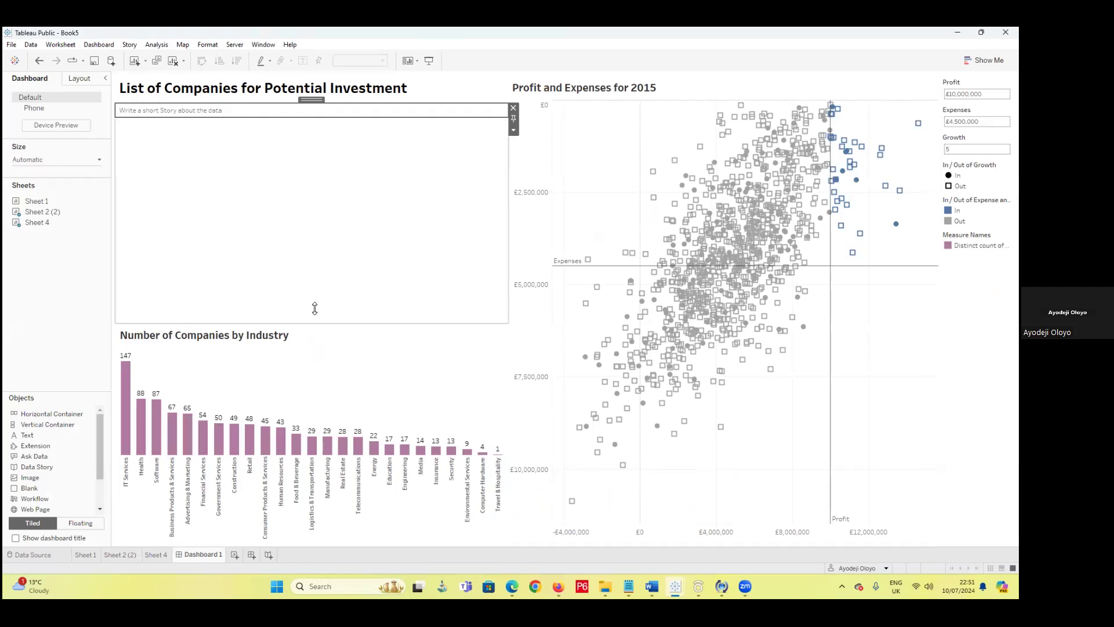
pyautogui.click(349, 314)
pyautogui.moveTo(348, 311); pyautogui.dragTo(340, 301)
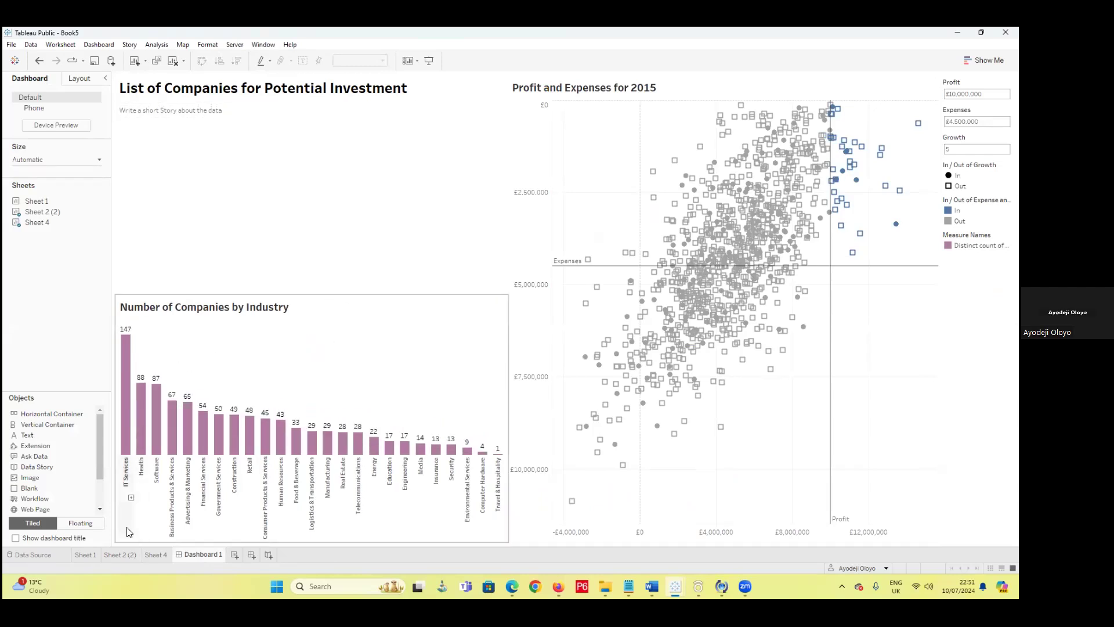
# - Remove the AGG(No of Companies) label from the bars in Sheet 2 (2)
pyautogui.click(110, 555)
pyautogui.moveTo(220, 162)
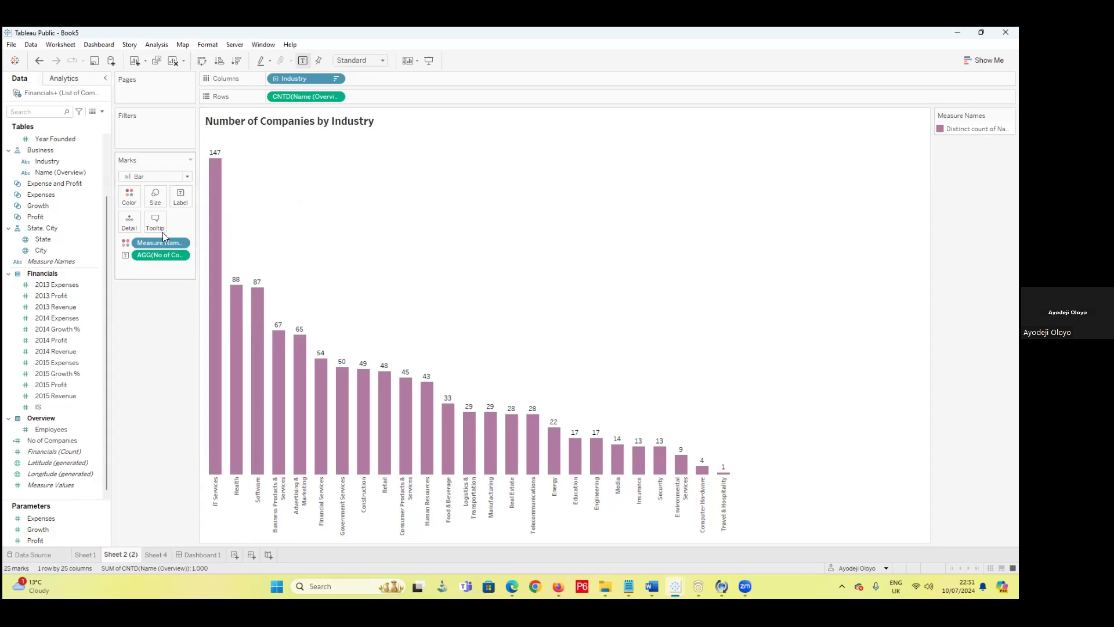
pyautogui.moveTo(150, 256); pyautogui.dragTo(195, 558)
# - Delete the Measure Names legend from Dashboard 1
pyautogui.click(197, 555)
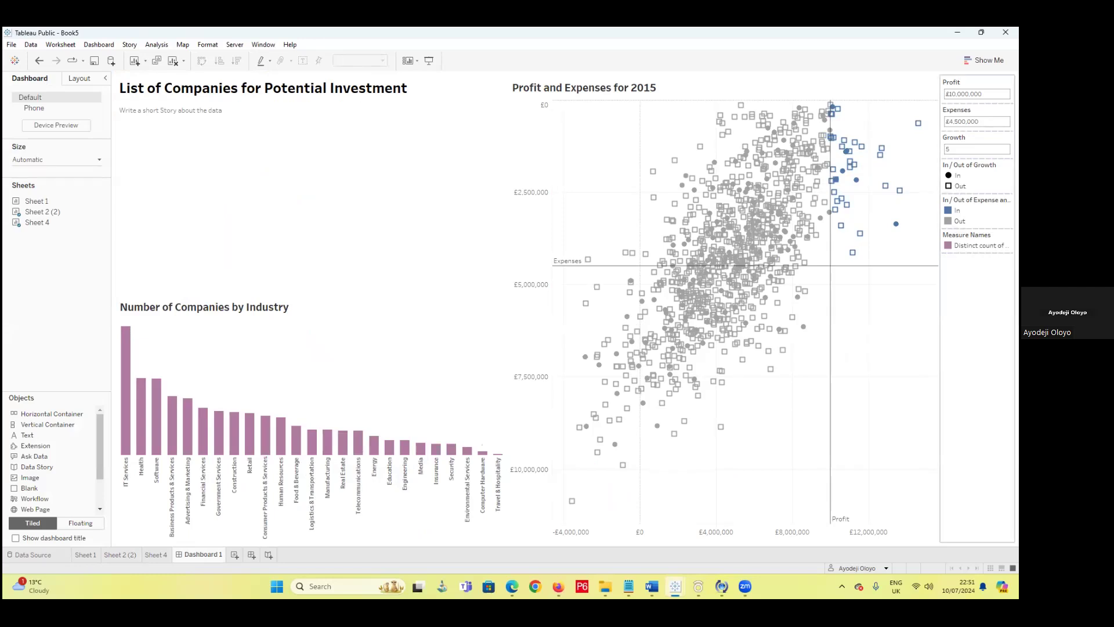
pyautogui.rightClick(978, 245)
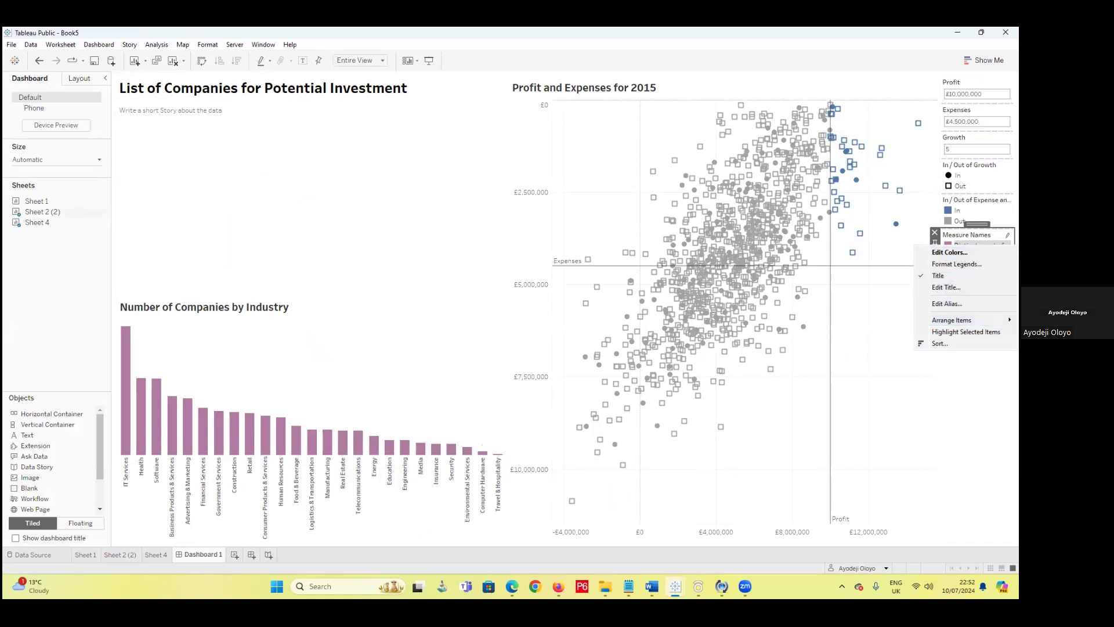
pyautogui.click(934, 231)
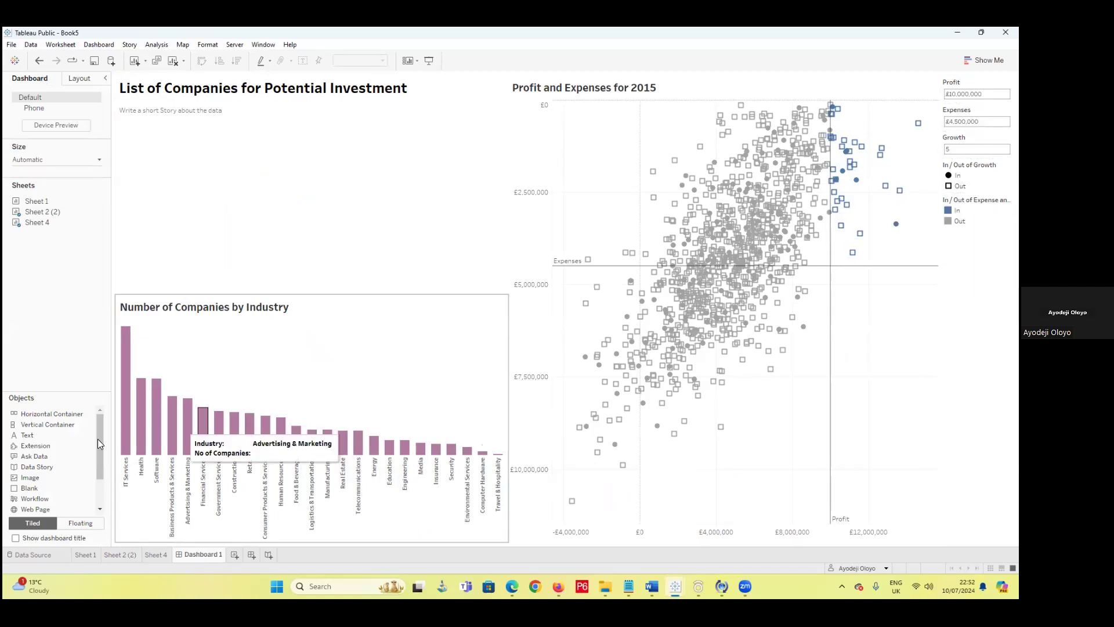
# - Colour the In marks of In / Out of Expense and Profit purple in Sheet 4 and return to Dashboard 1
pyautogui.click(155, 554)
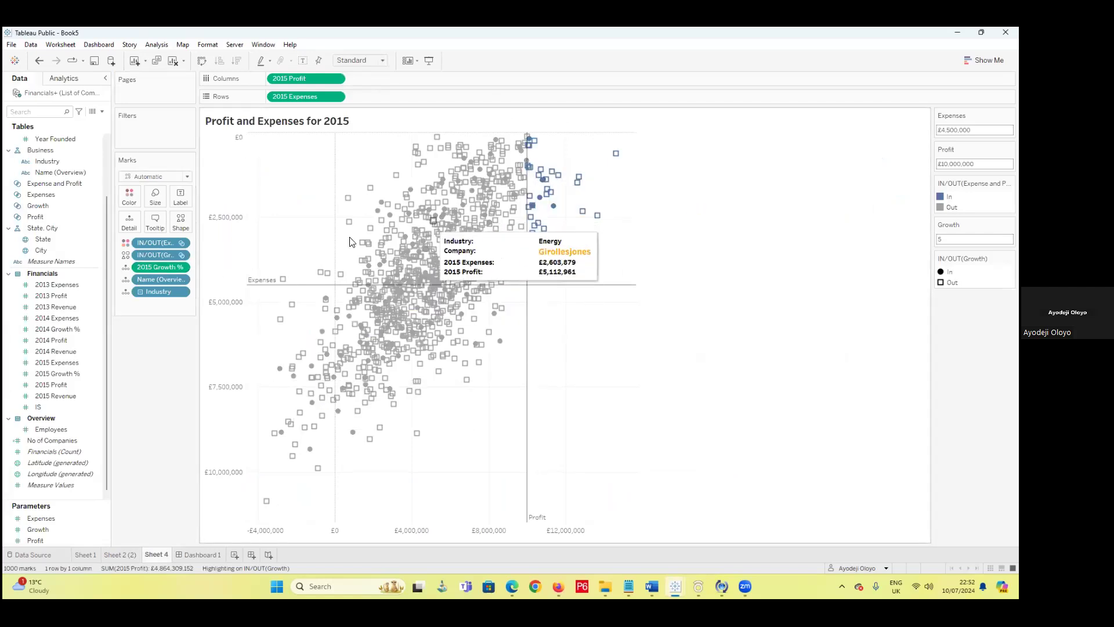
pyautogui.click(129, 197)
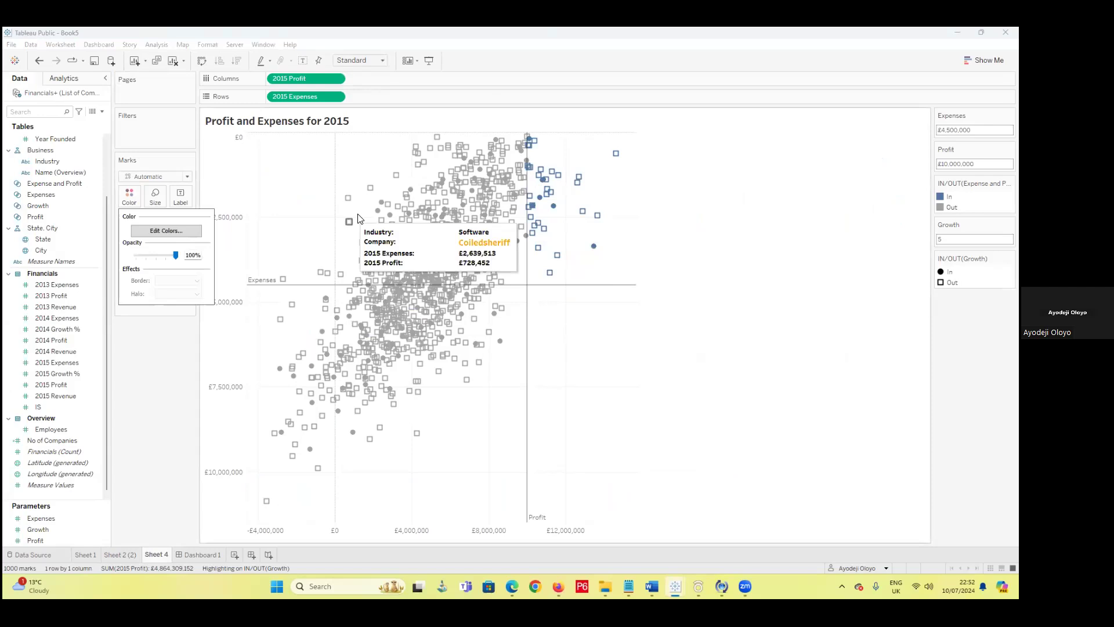
pyautogui.click(166, 230)
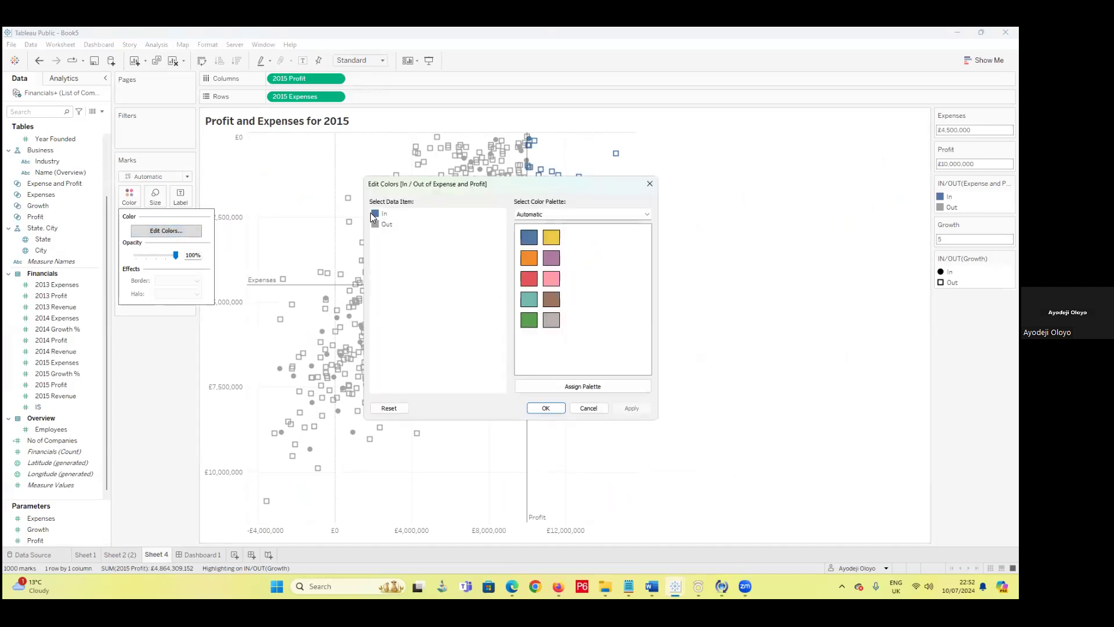
pyautogui.click(550, 259)
pyautogui.click(532, 409)
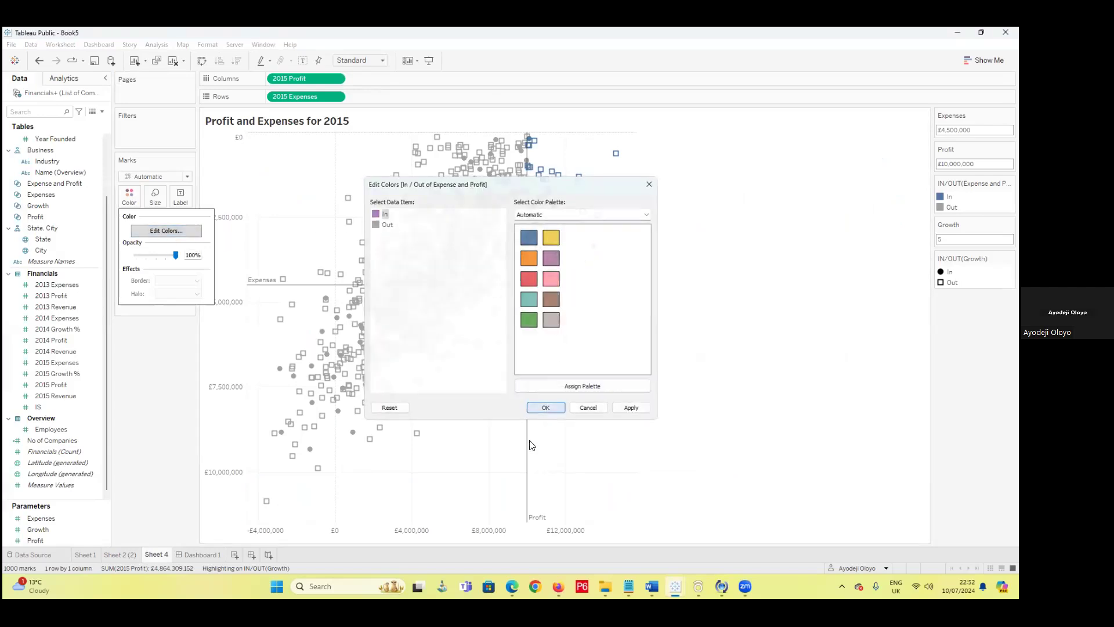
pyautogui.click(209, 554)
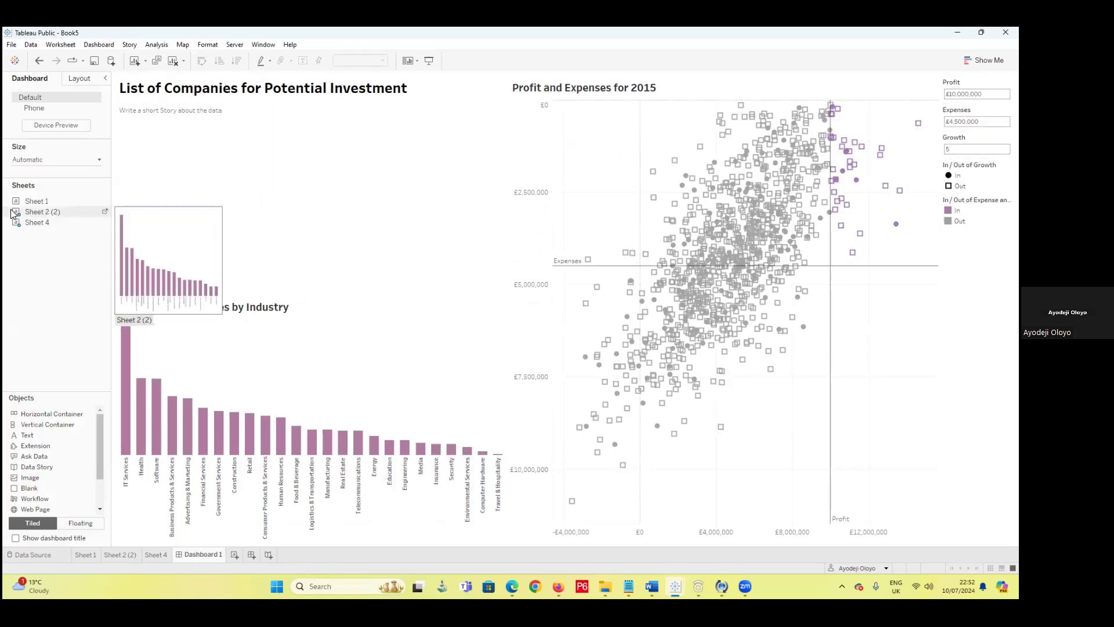
# - Give the container holding the story text a pale cream background
pyautogui.click(78, 77)
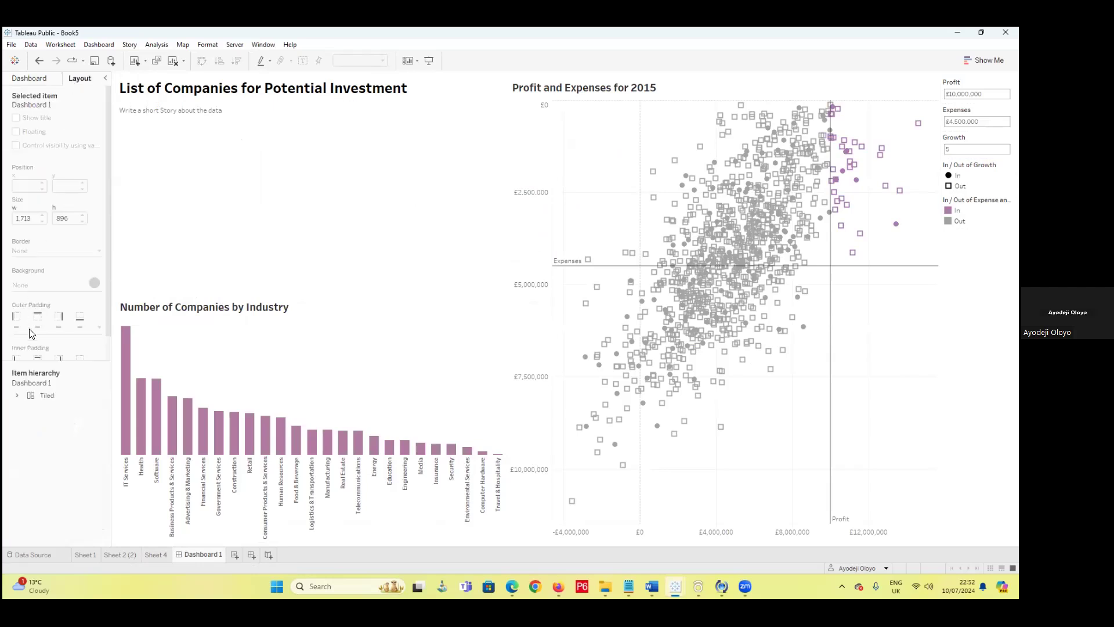
pyautogui.scroll(-1, 90, 336)
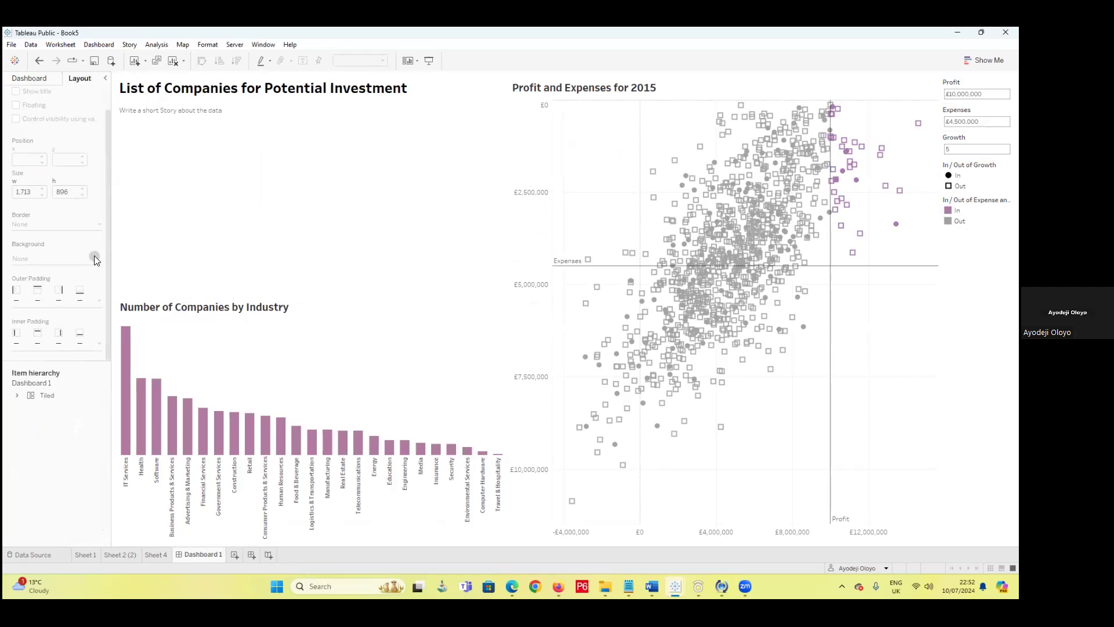
pyautogui.scroll(1, 23, 115)
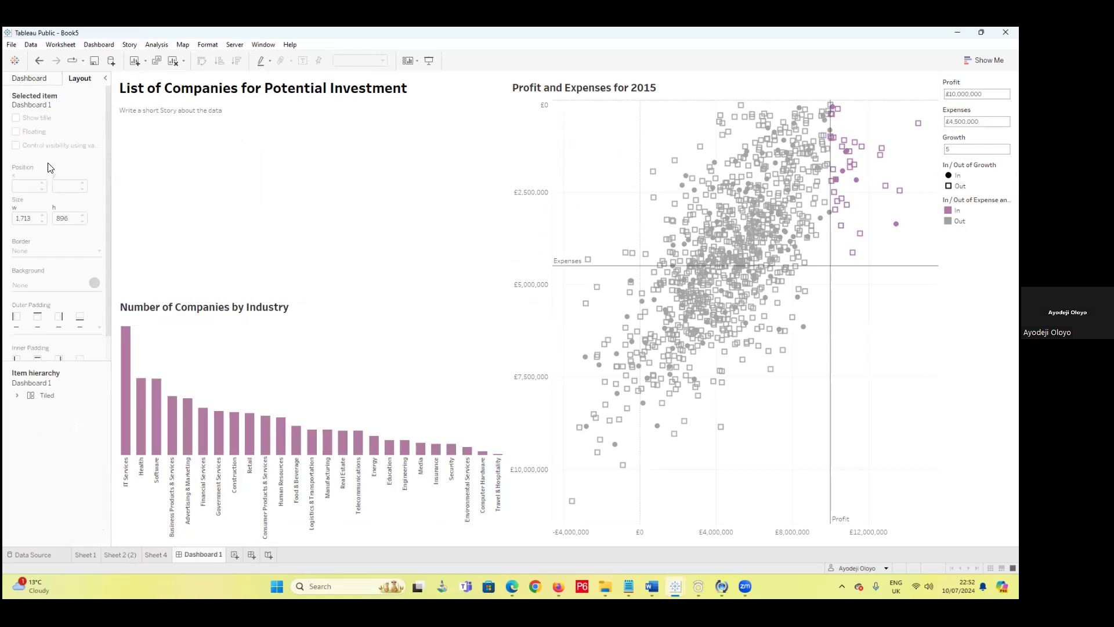
pyautogui.scroll(-1, 42, 277)
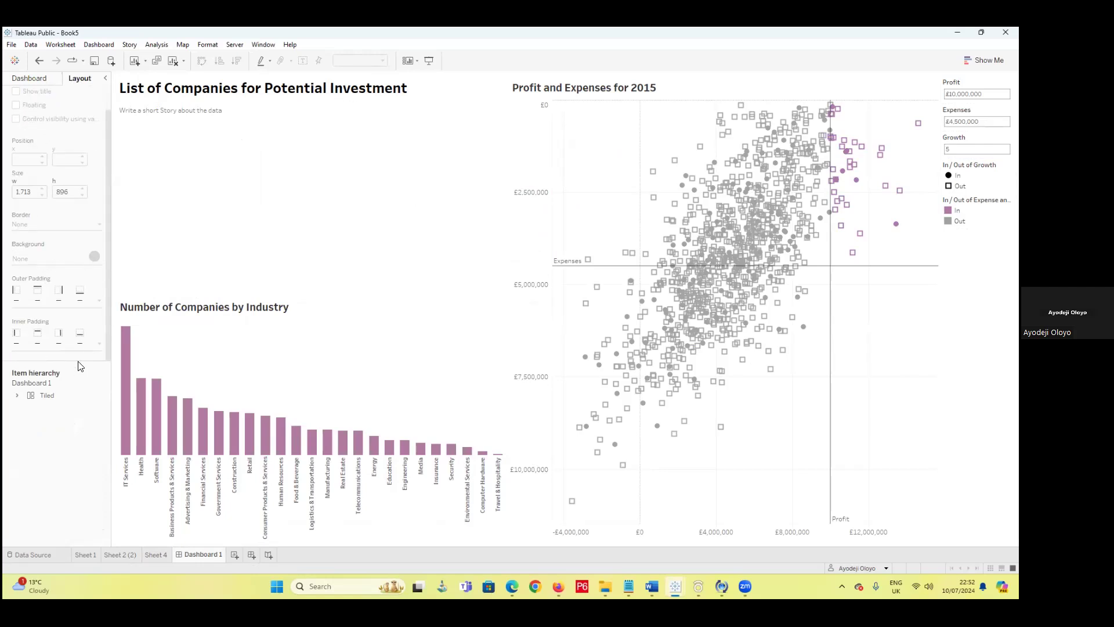
pyautogui.click(192, 281)
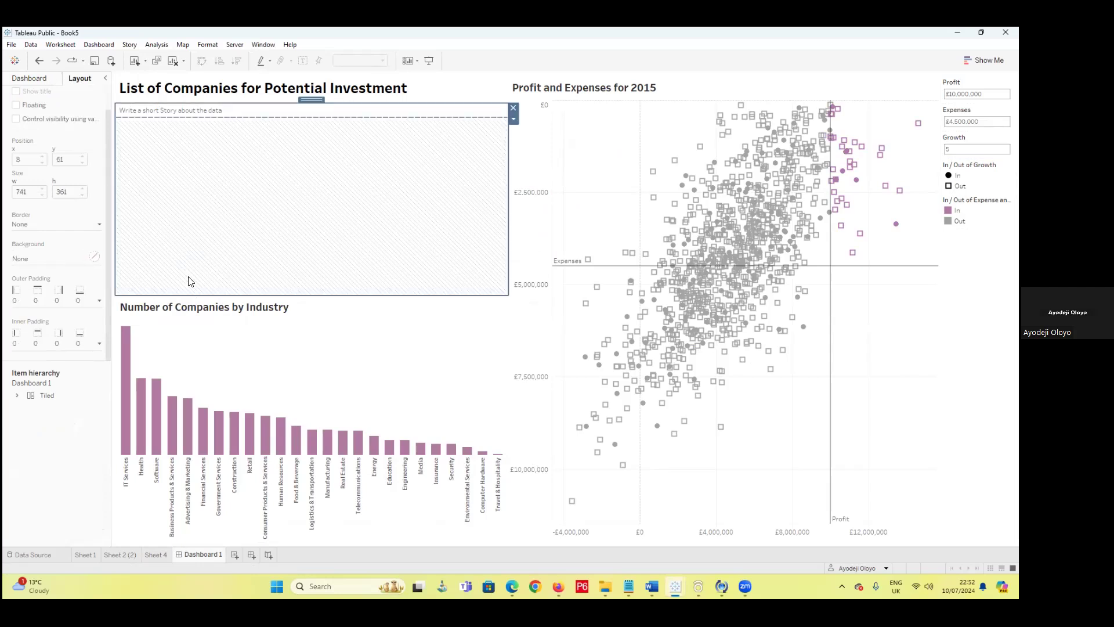
pyautogui.click(92, 257)
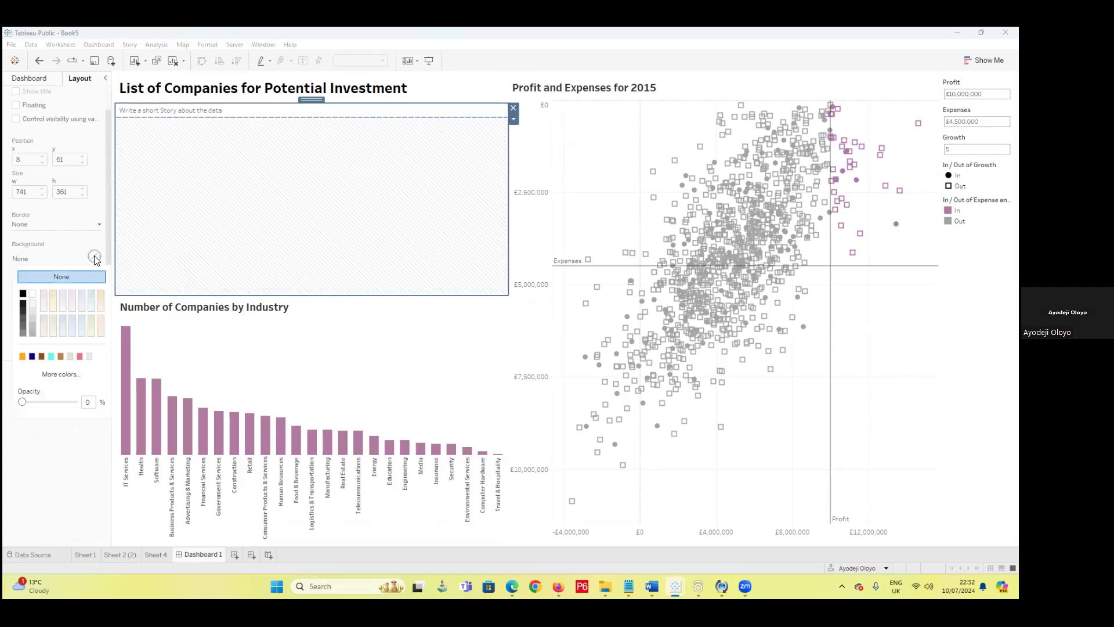
pyautogui.click(53, 310)
# - Apply the same pale cream background to the Number of Companies by Industry chart
pyautogui.click(331, 331)
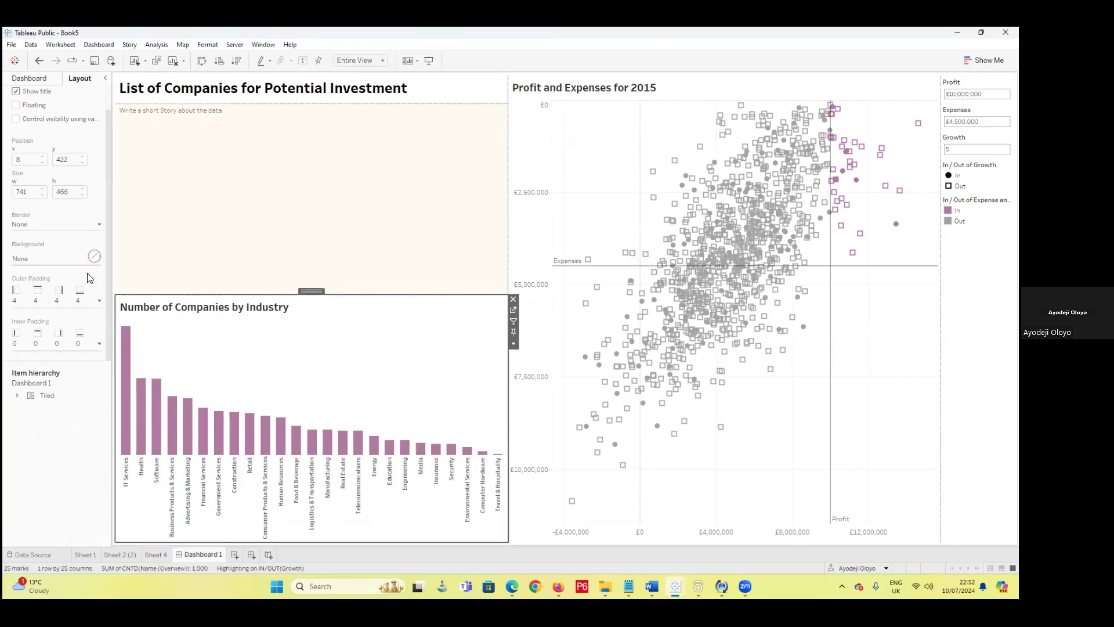
pyautogui.click(95, 256)
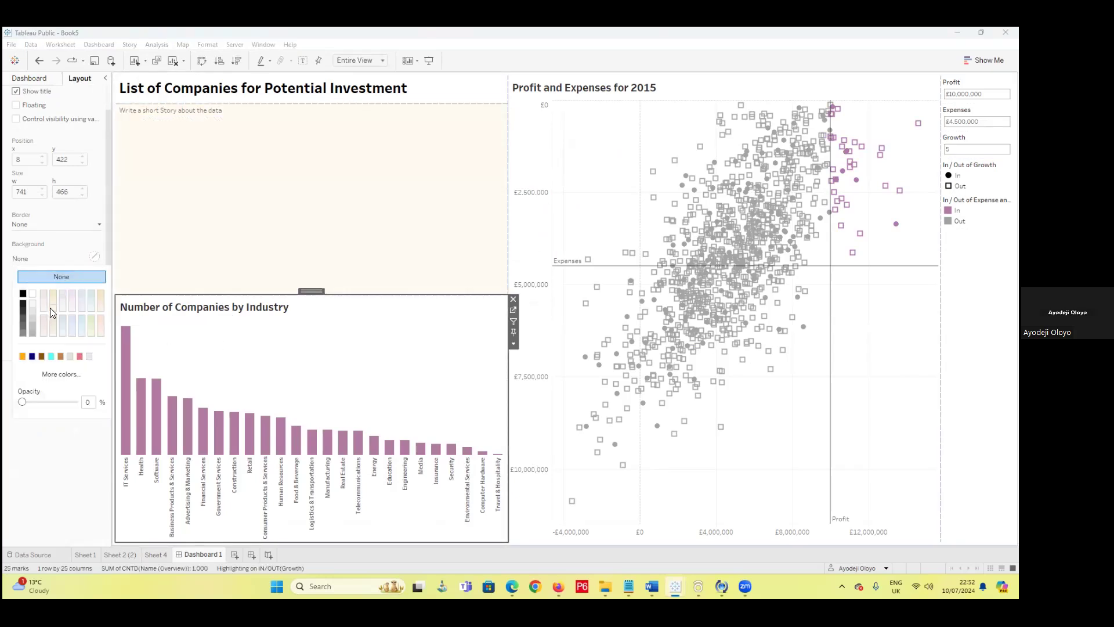
pyautogui.click(53, 310)
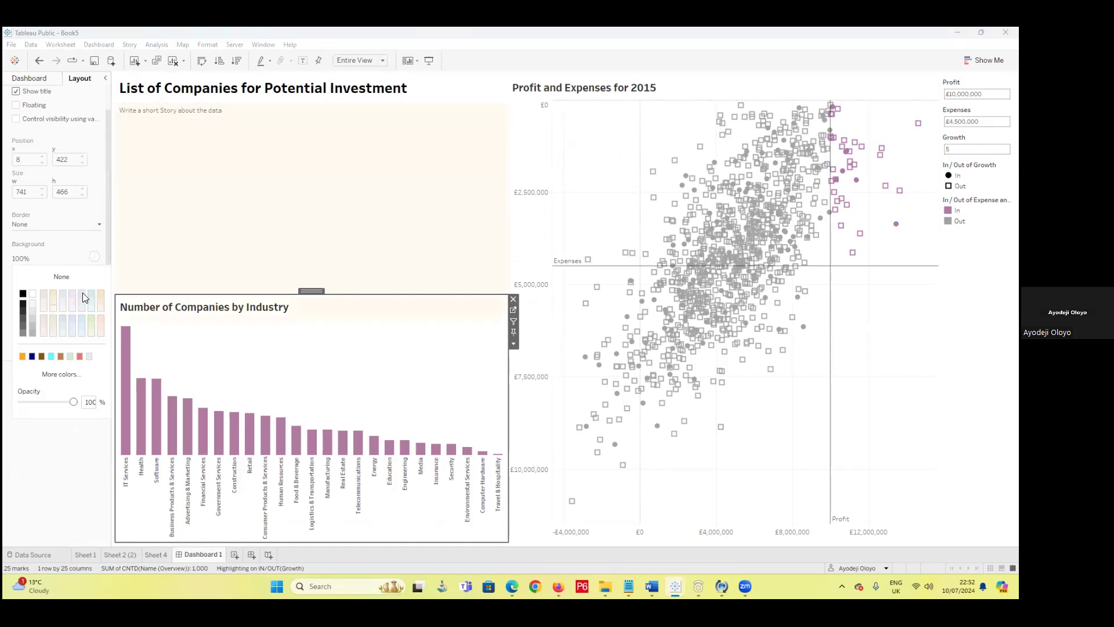
pyautogui.click(175, 346)
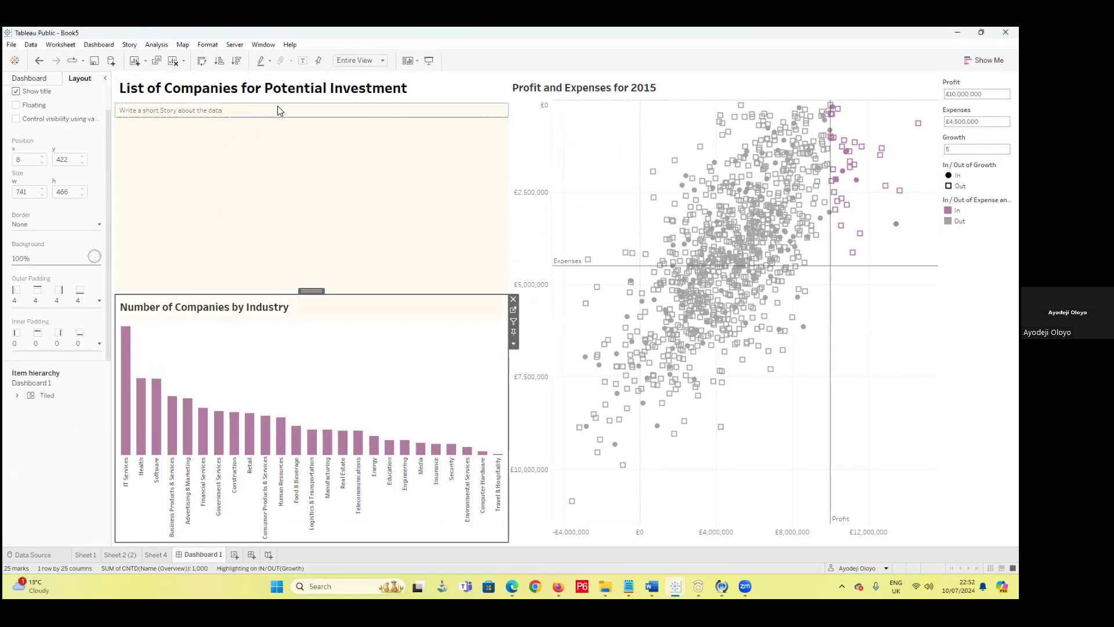
# - Set a pale cream background behind the List of Companies for Potential Investment title
pyautogui.click(330, 92)
pyautogui.click(94, 258)
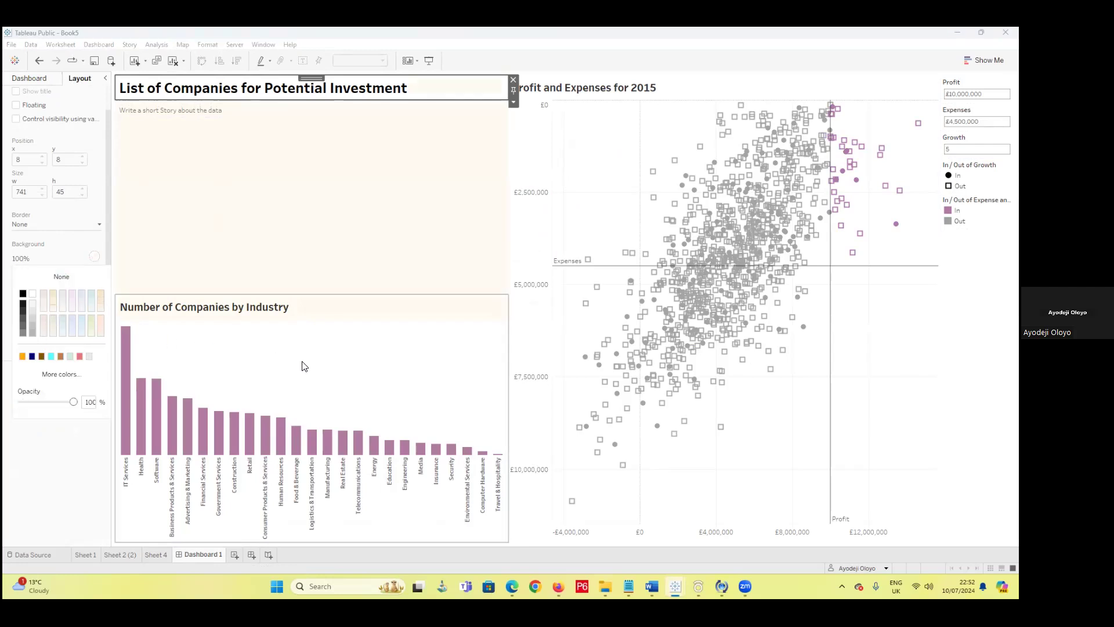
pyautogui.click(334, 392)
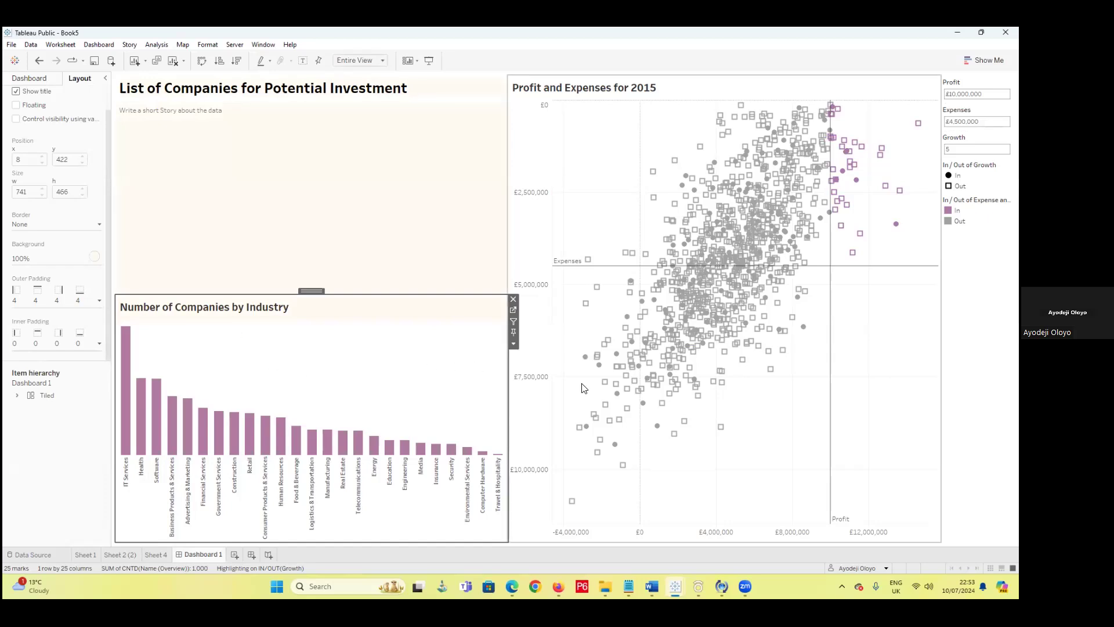
# - Give the Profit and Expenses for 2015 chart the same pale cream background on the dashboard
pyautogui.click(539, 399)
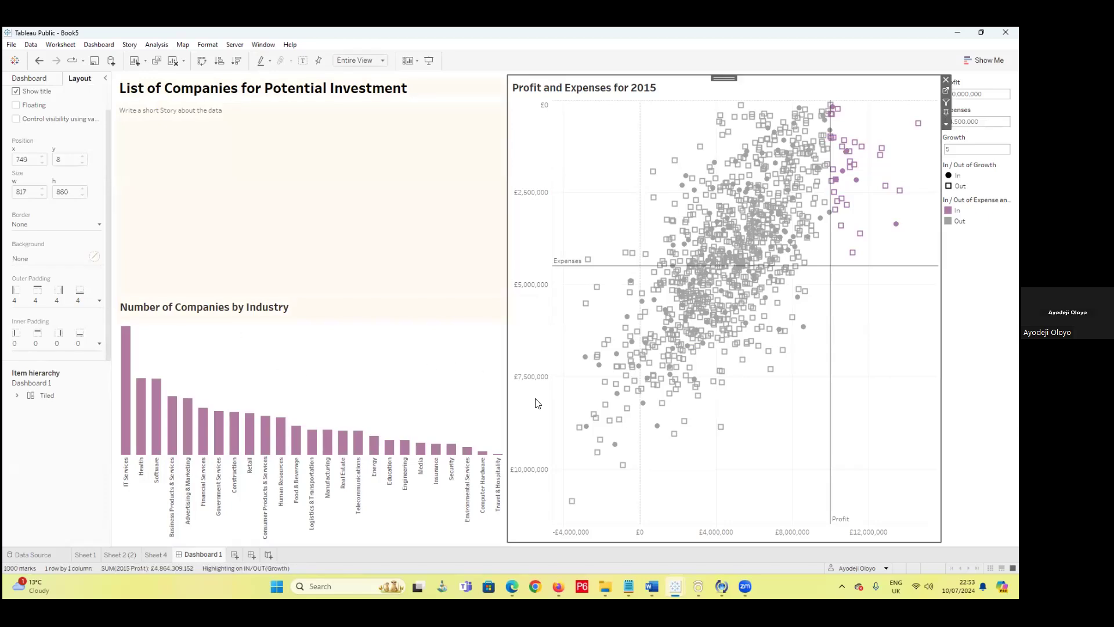
pyautogui.click(534, 534)
pyautogui.click(99, 257)
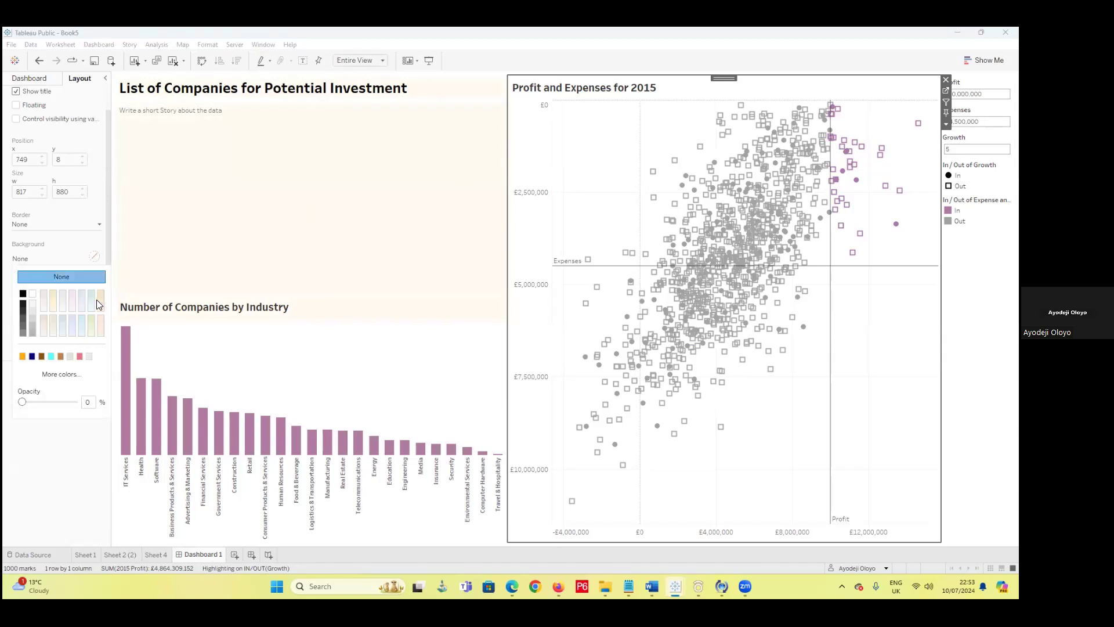
pyautogui.click(63, 313)
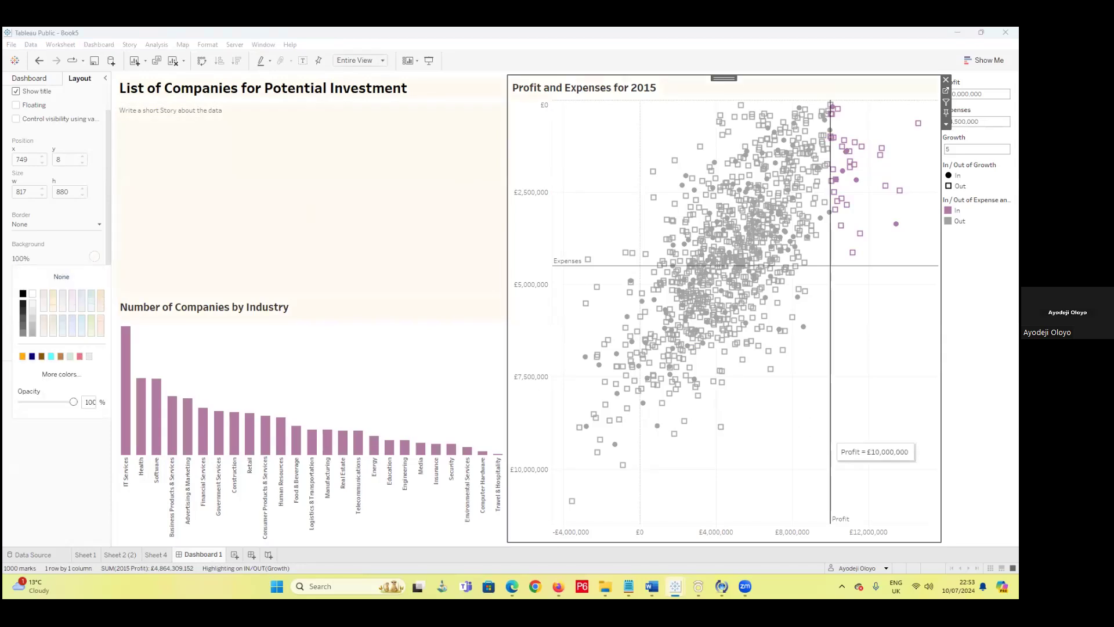
# - Apply the pale cream background to the container holding the parameter controls and legends
pyautogui.click(980, 406)
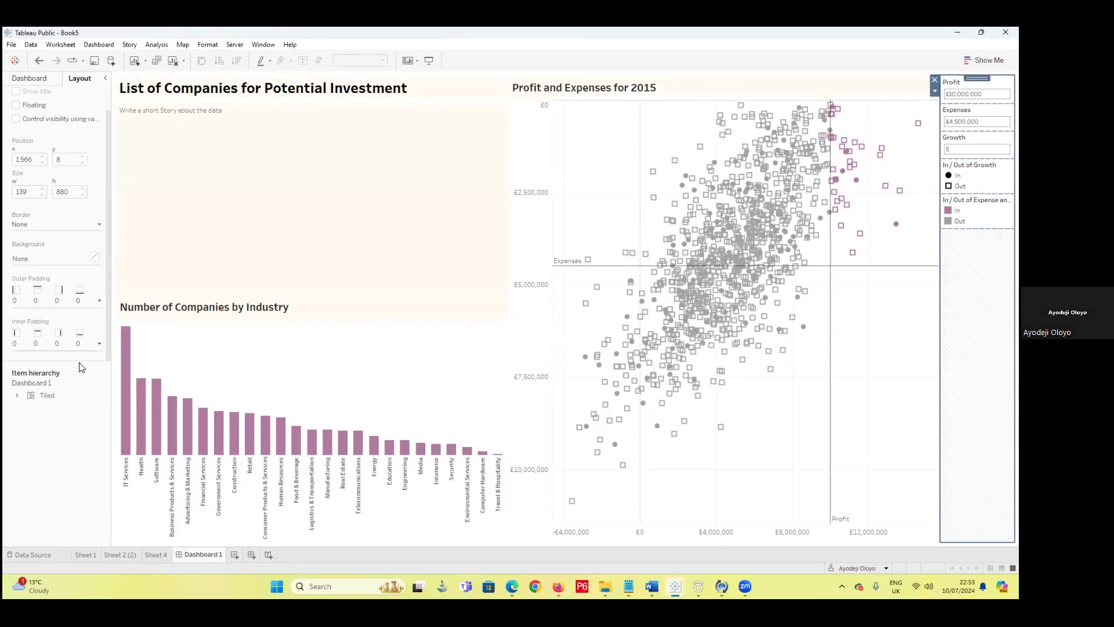
pyautogui.click(93, 256)
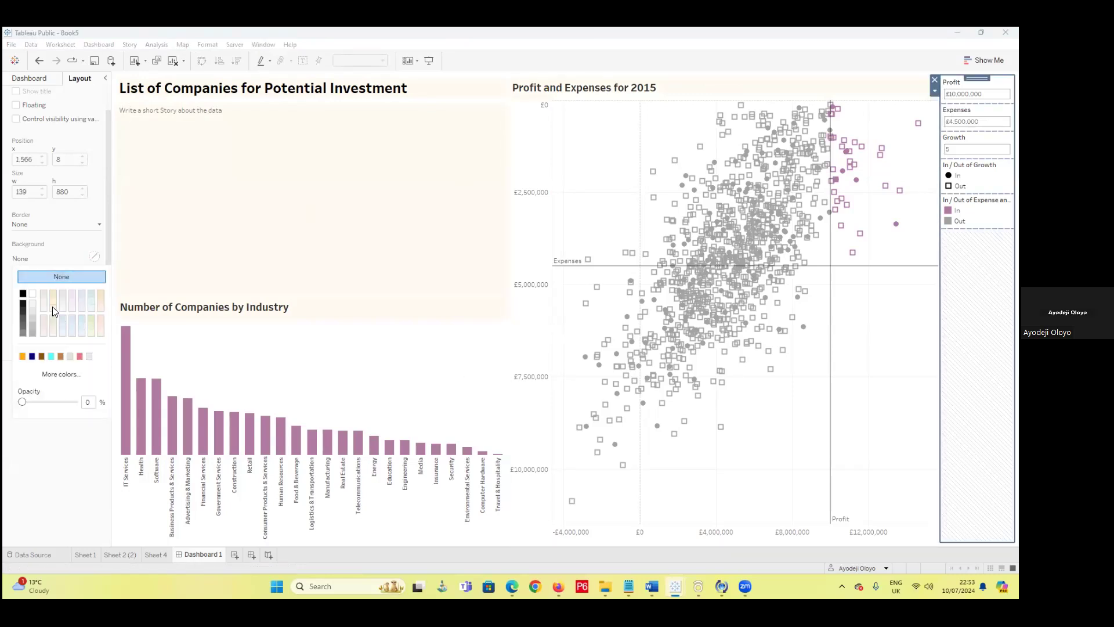
pyautogui.click(55, 314)
pyautogui.click(61, 463)
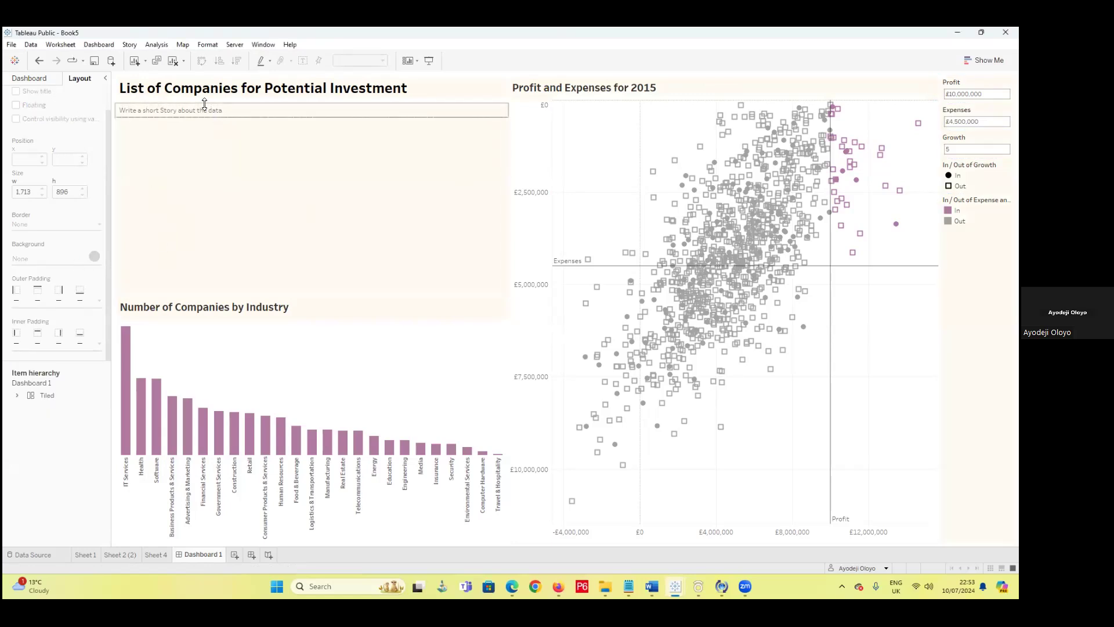
# - Set the pale cream background on the outer tiled container that spans the whole dashboard
pyautogui.click(116, 97)
pyautogui.click(94, 256)
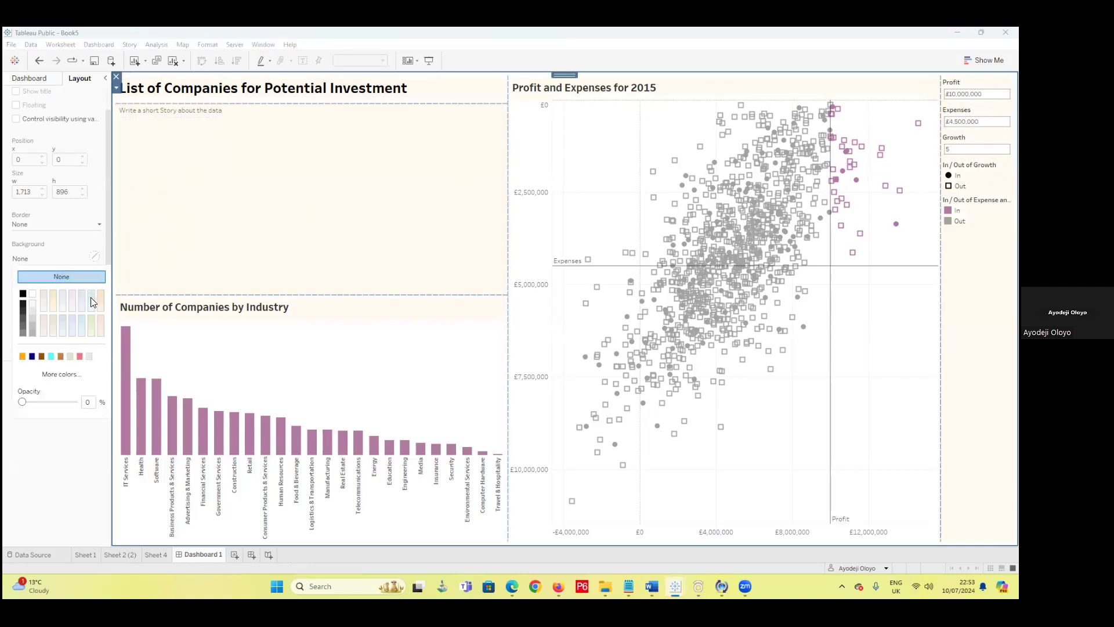
pyautogui.click(52, 307)
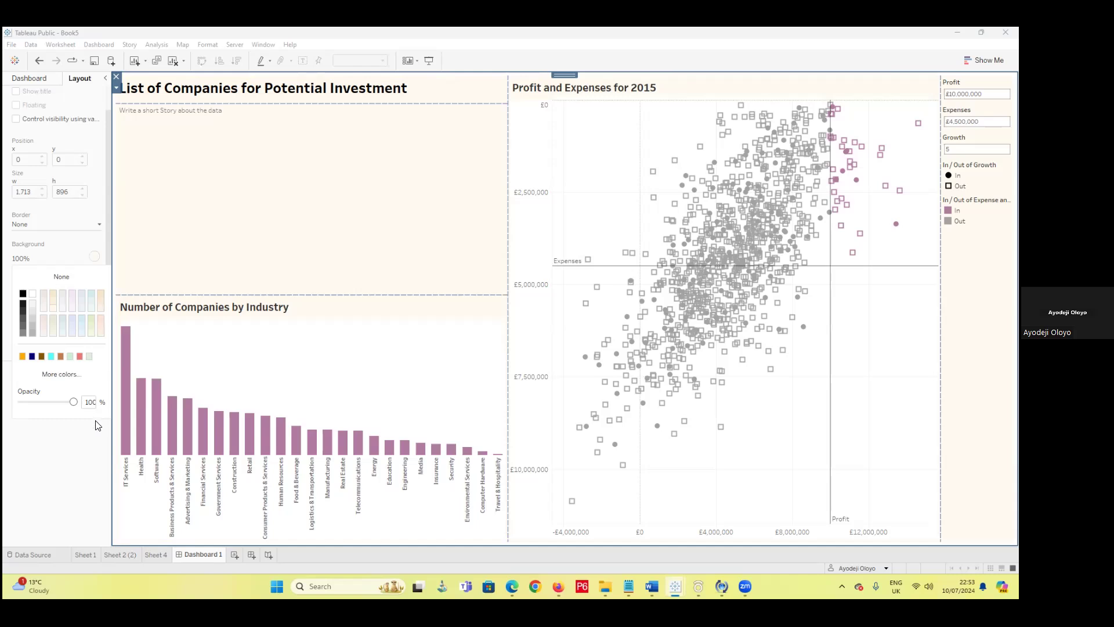
pyautogui.click(40, 83)
# - Shade the whole worksheet of the Number of Companies by Industry chart in Sheet 2 (2) pale cream
pyautogui.click(41, 83)
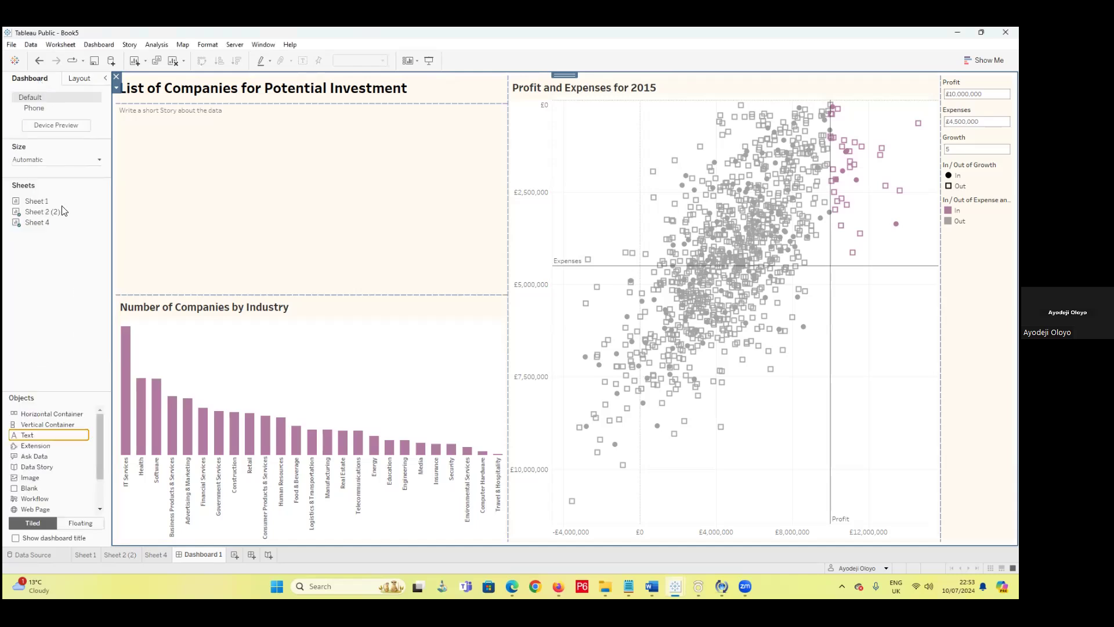
pyautogui.click(46, 210)
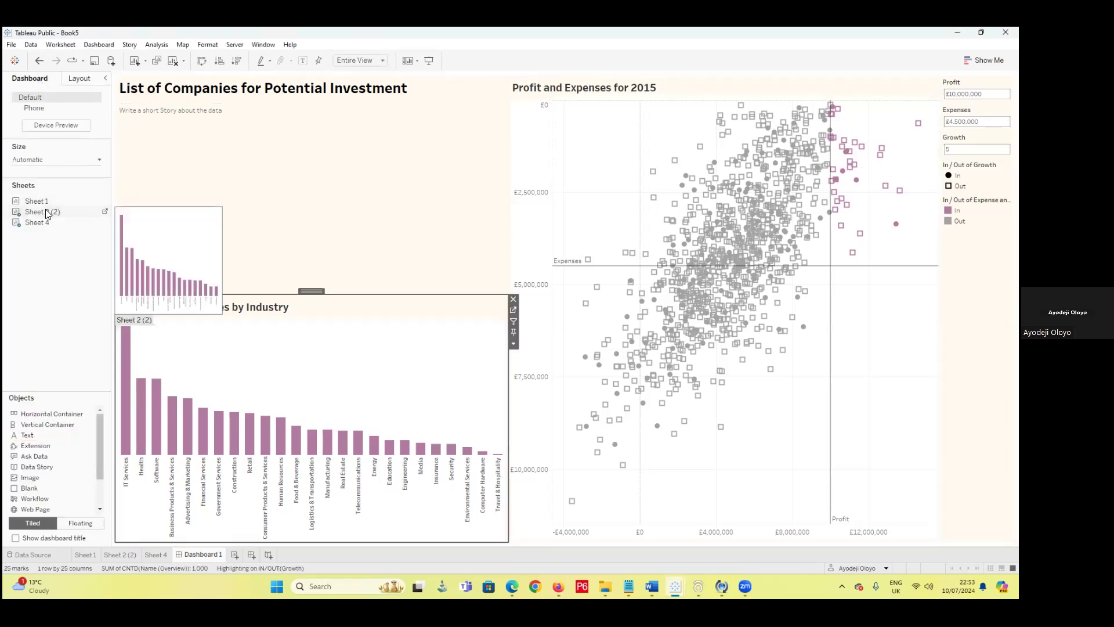
pyautogui.click(127, 552)
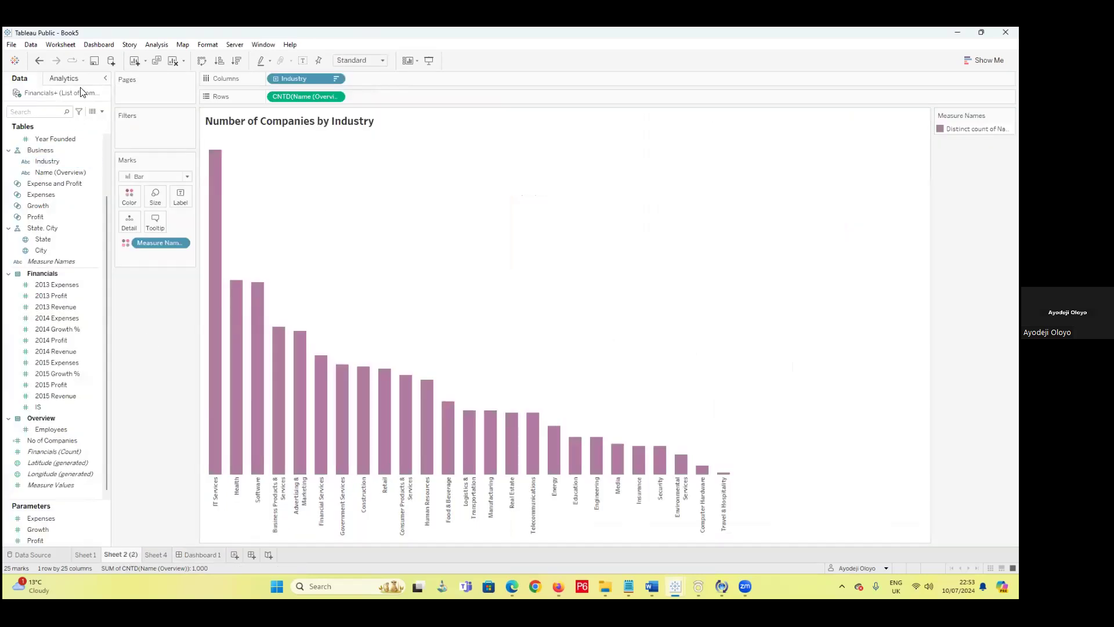
pyautogui.rightClick(361, 188)
pyautogui.click(389, 217)
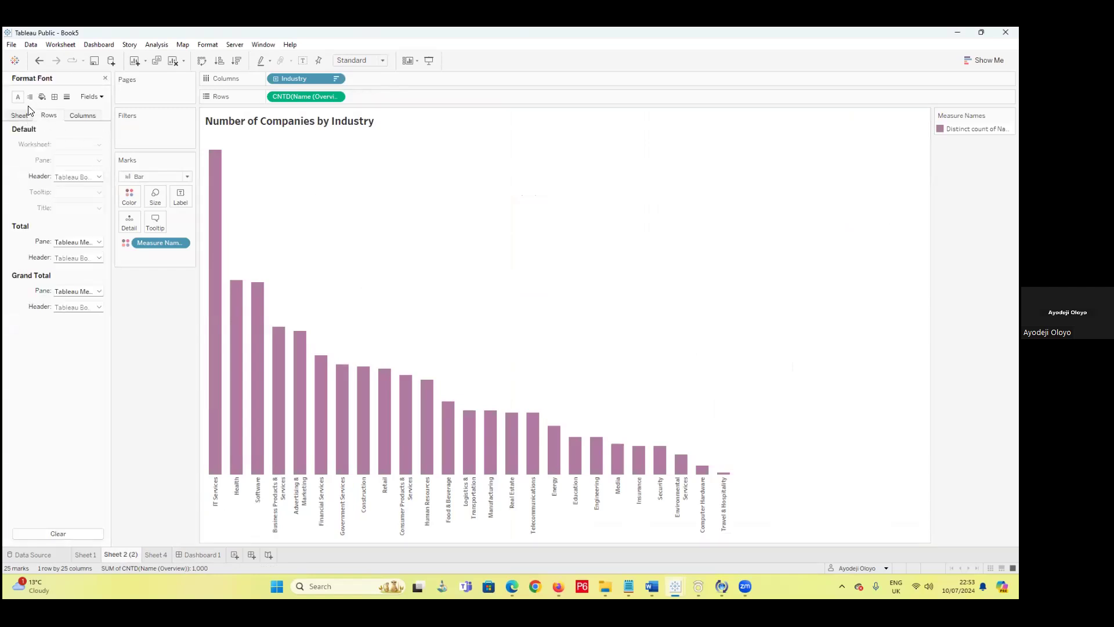
pyautogui.click(42, 96)
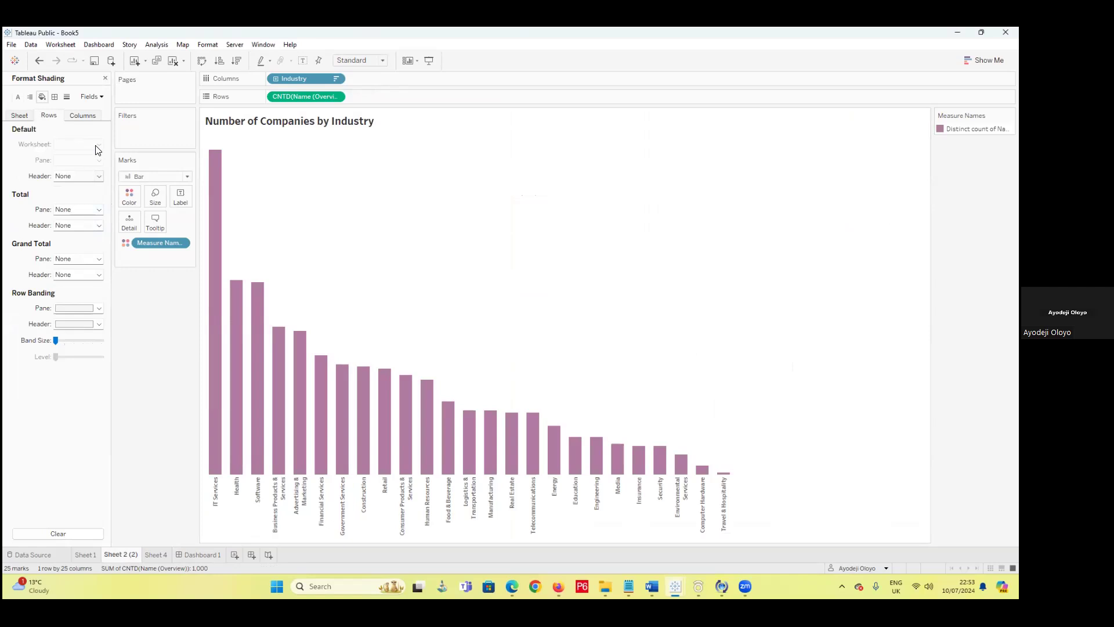
pyautogui.click(21, 115)
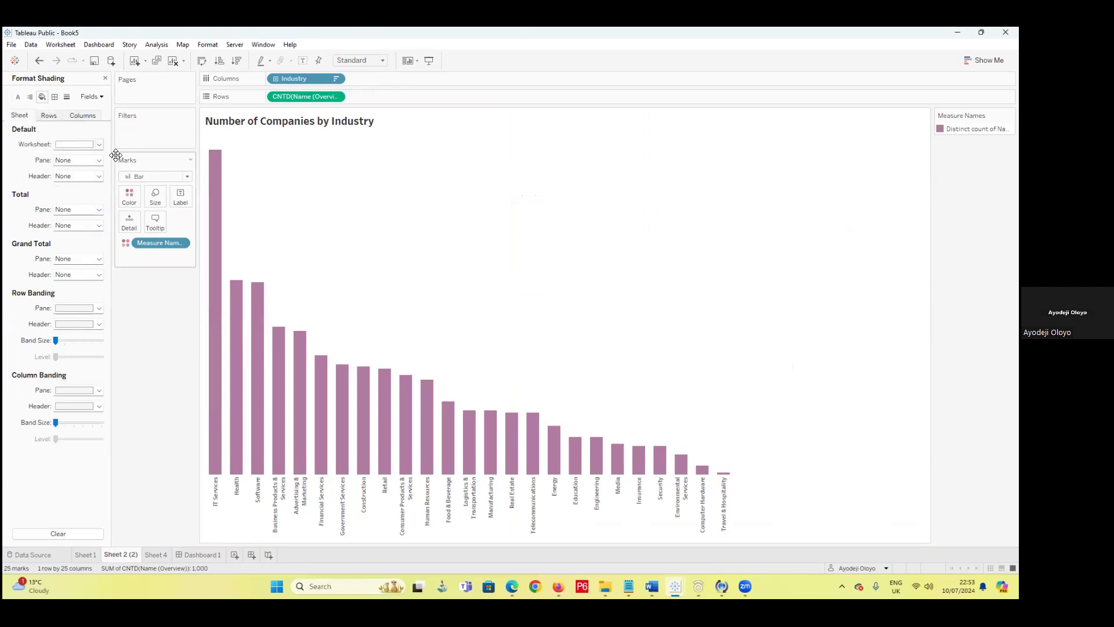
pyautogui.click(99, 145)
pyautogui.click(89, 184)
# - Shade the Profit and Expenses for 2015 worksheet in Sheet 4 pale cream and return to Dashboard 1
pyautogui.click(152, 552)
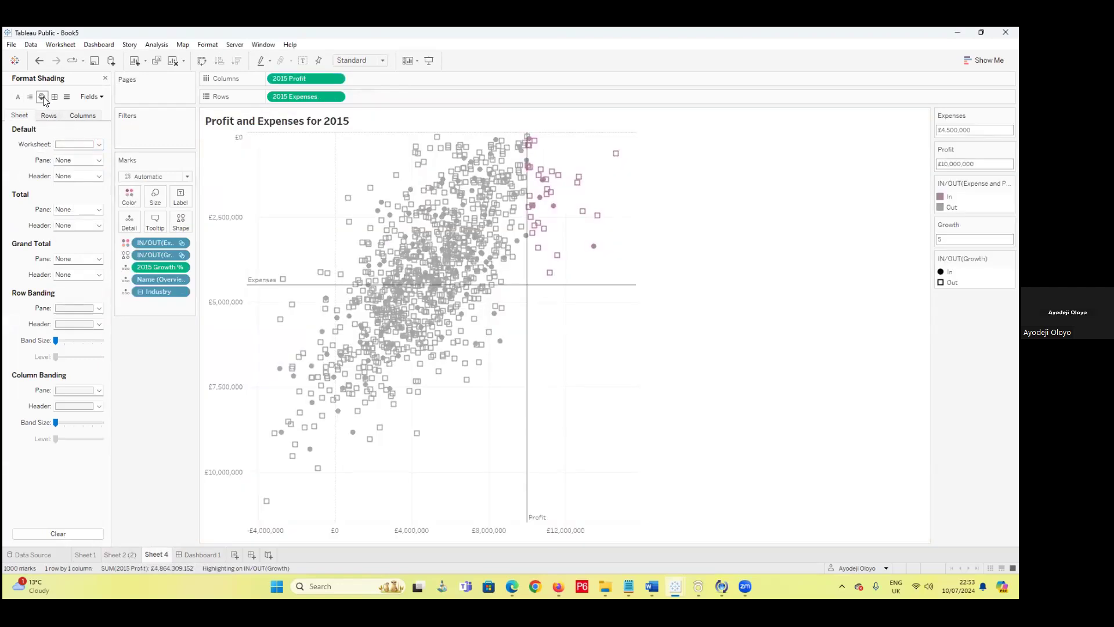
pyautogui.click(99, 144)
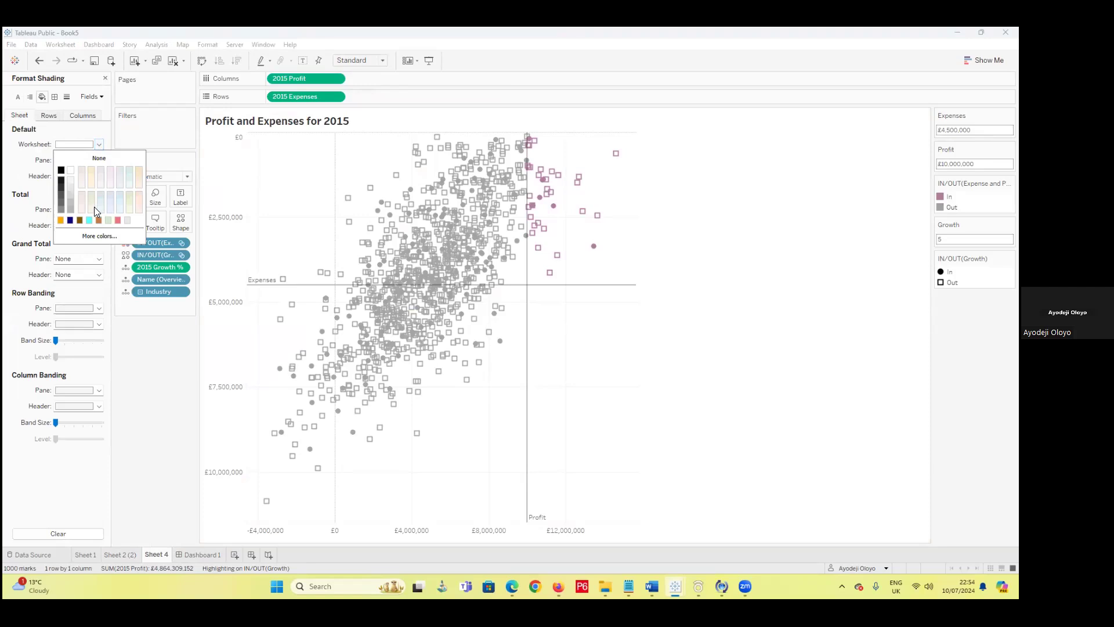
pyautogui.click(112, 208)
pyautogui.click(203, 555)
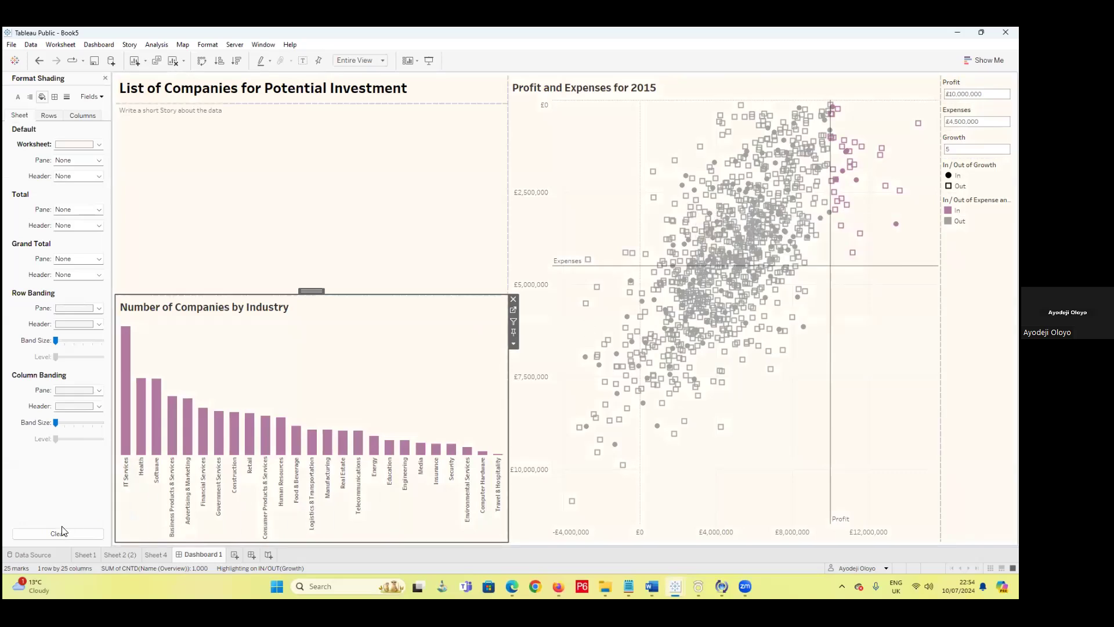
# - Colour the Out marks of In / Out of Expense and Profit dark grey from the Seattle Grays palette in Sheet 4 and return to Dashboard 1
pyautogui.click(119, 555)
pyautogui.click(154, 552)
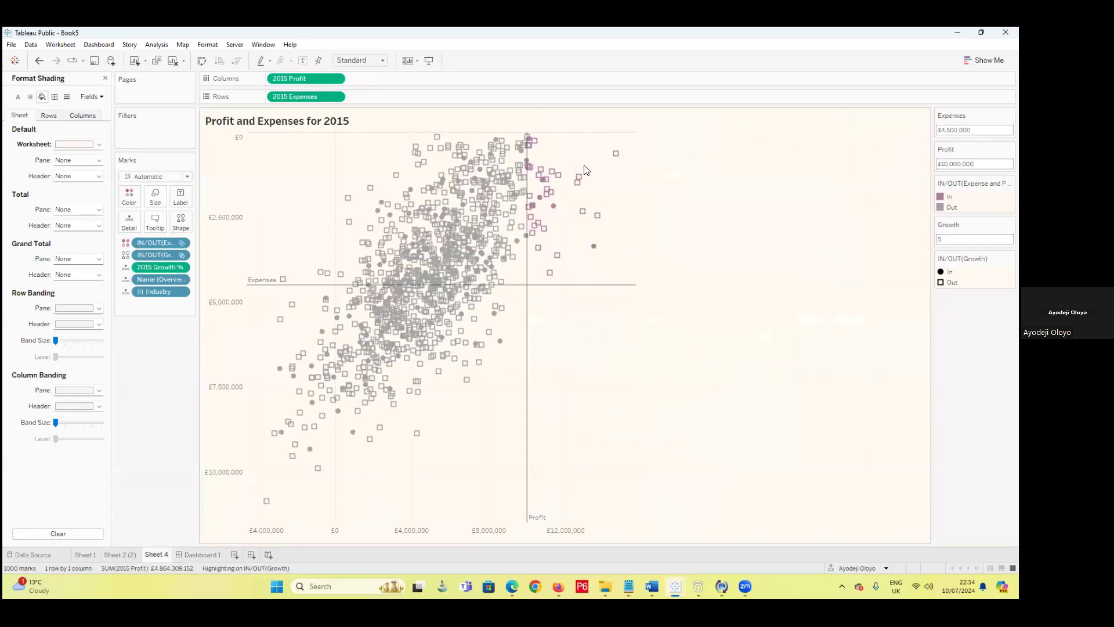
pyautogui.click(125, 241)
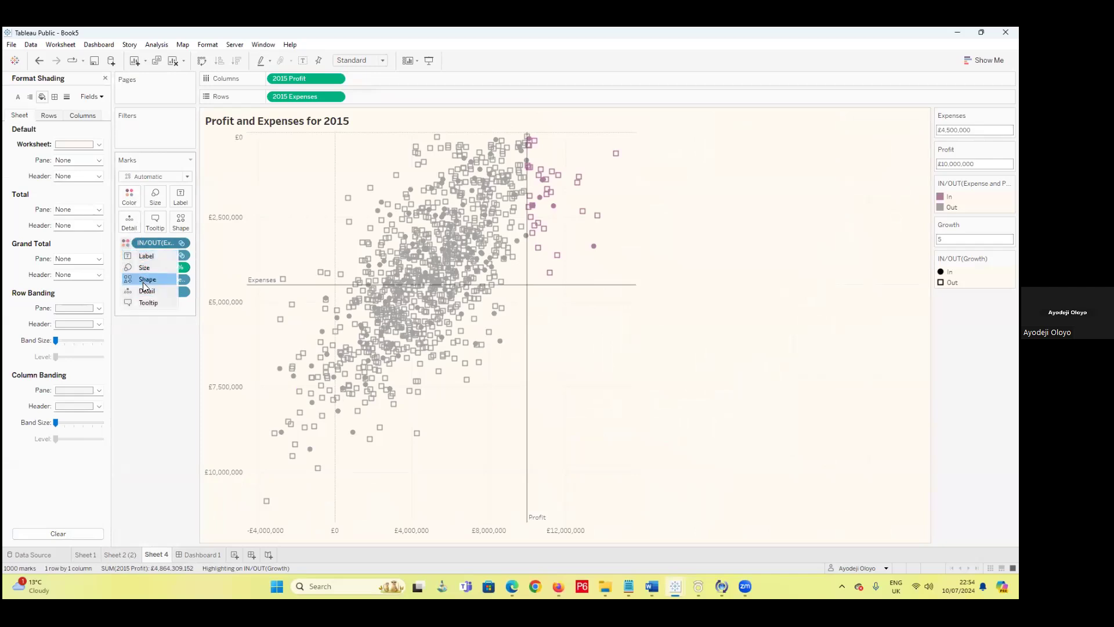
pyautogui.click(130, 201)
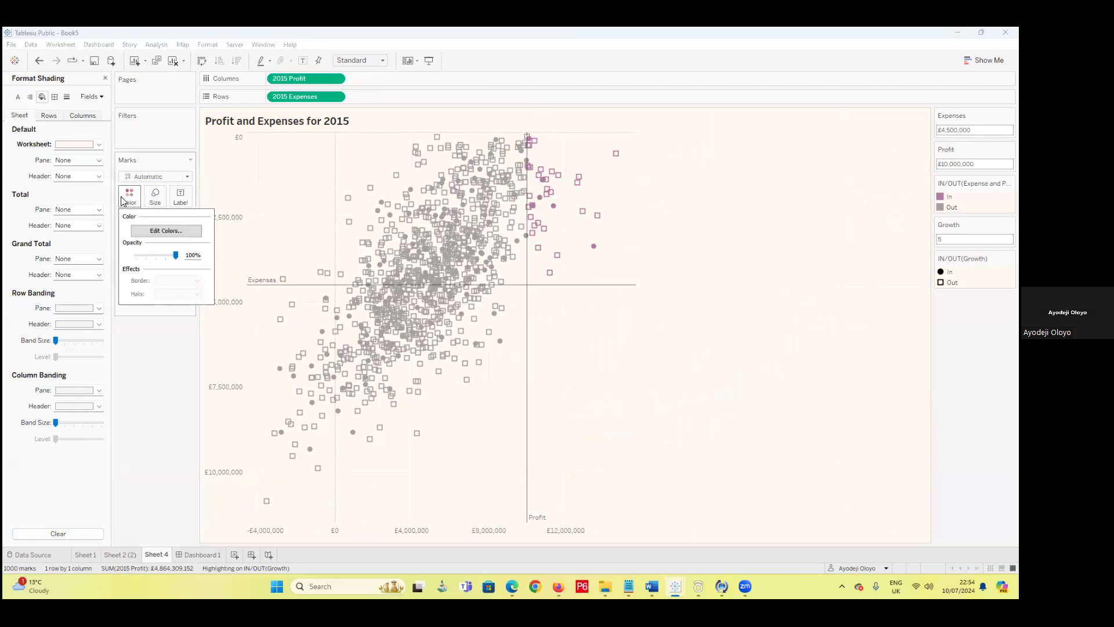
pyautogui.click(140, 232)
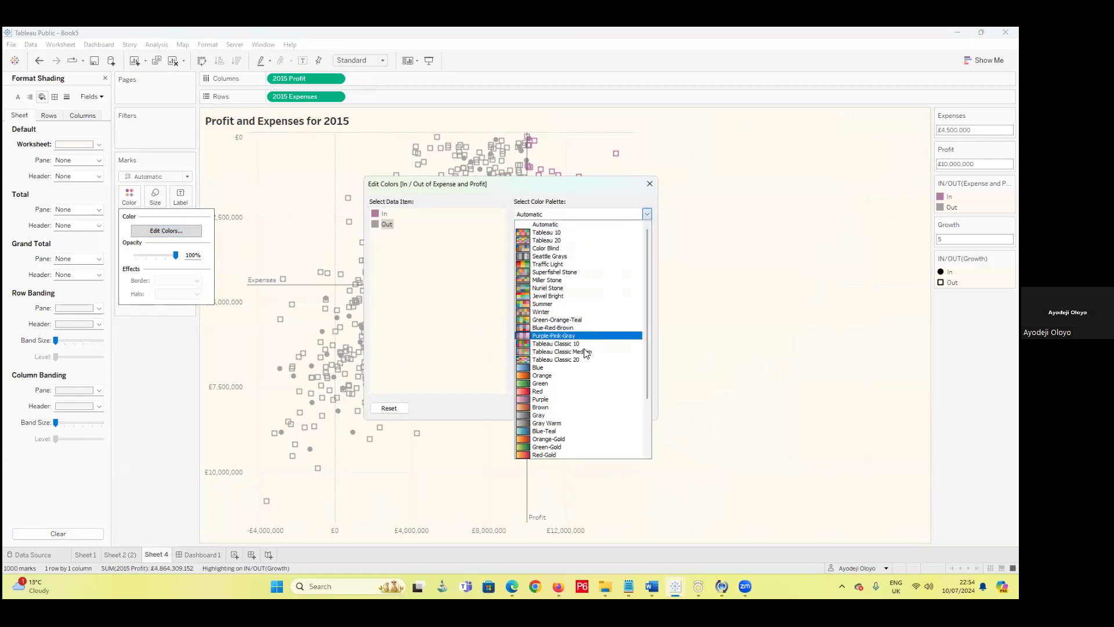
pyautogui.click(537, 262)
pyautogui.click(528, 279)
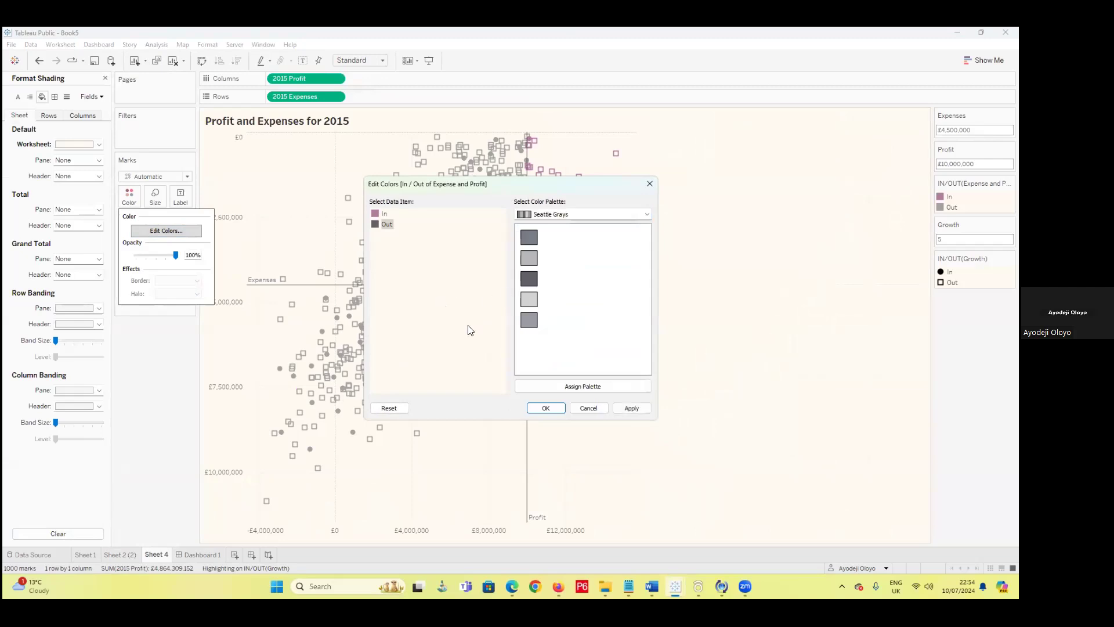
pyautogui.click(541, 408)
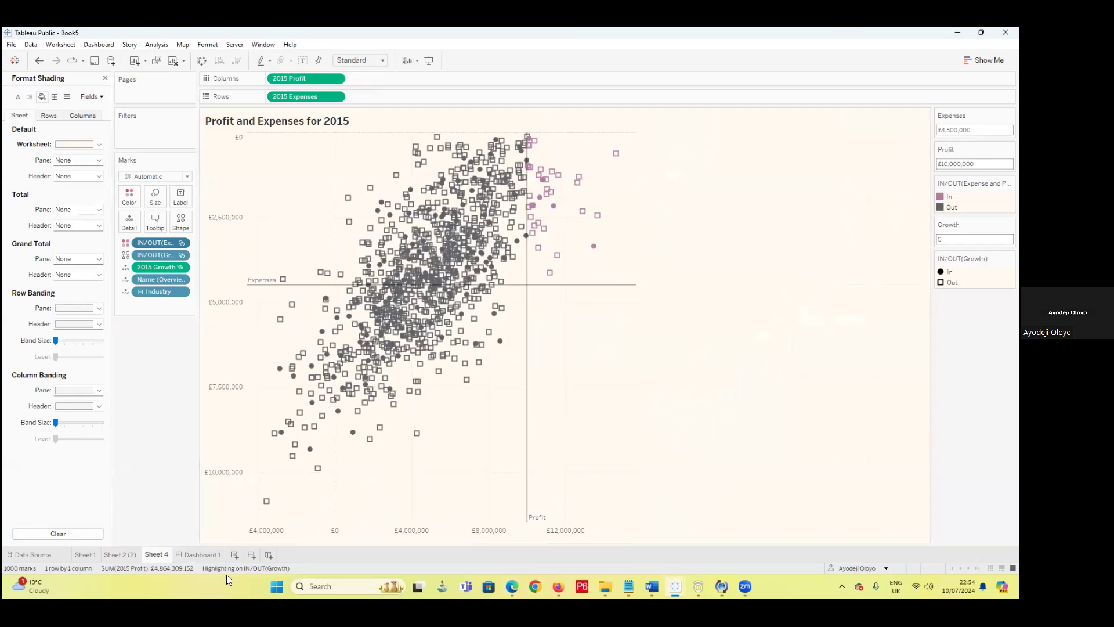
pyautogui.click(192, 554)
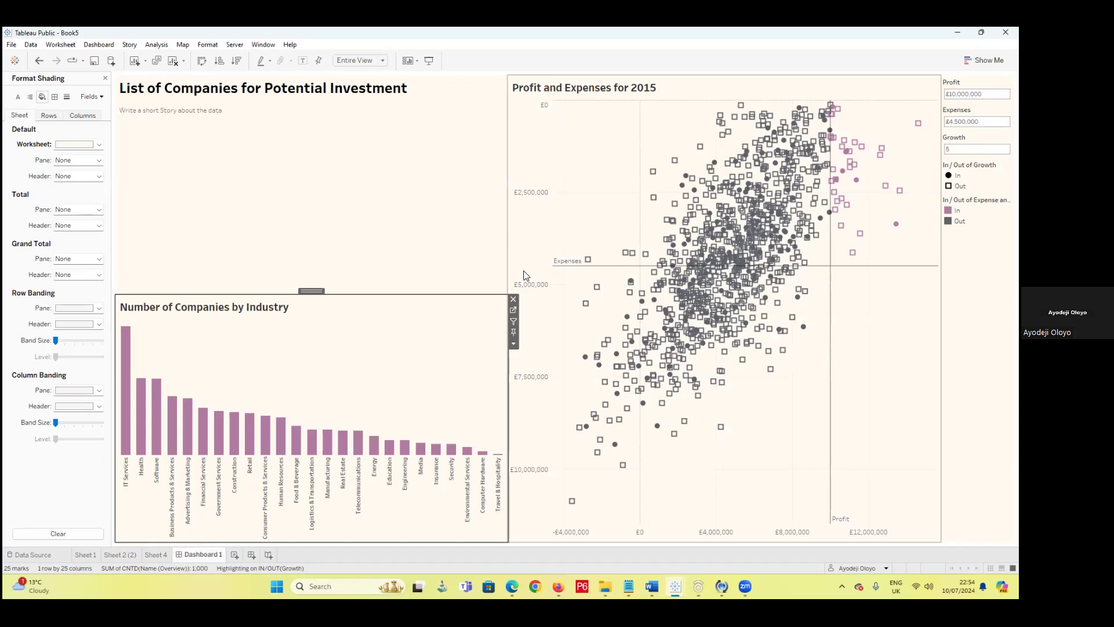
pyautogui.click(359, 202)
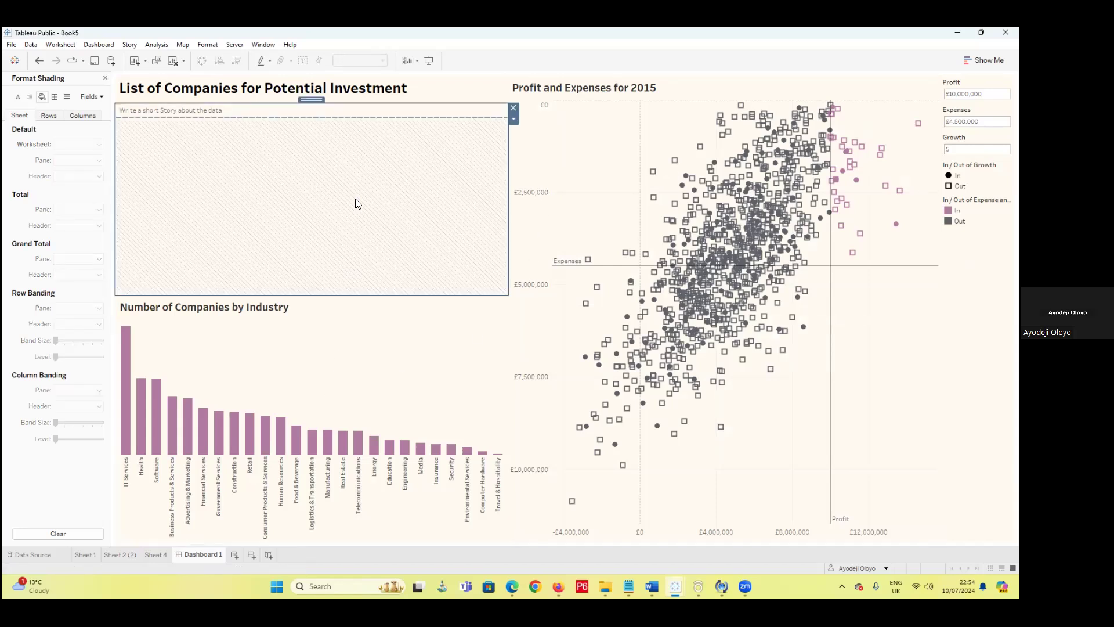
pyautogui.click(351, 206)
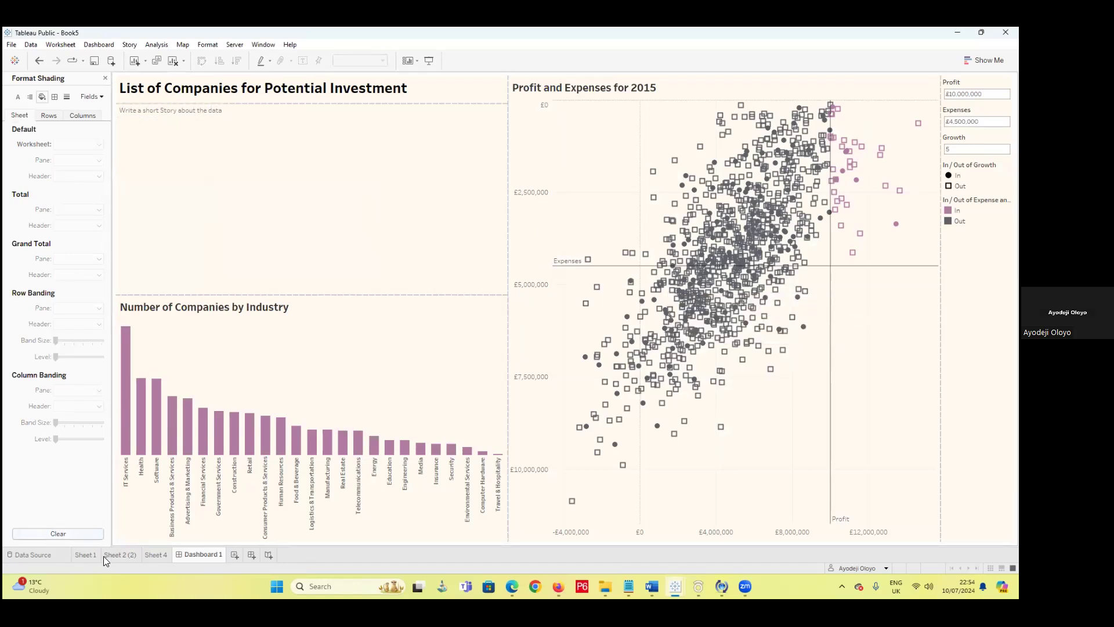
# - Format the 2015 Expenses axis numbers in Sheet 4 as custom currency with display units in millions
pyautogui.click(126, 556)
pyautogui.click(146, 556)
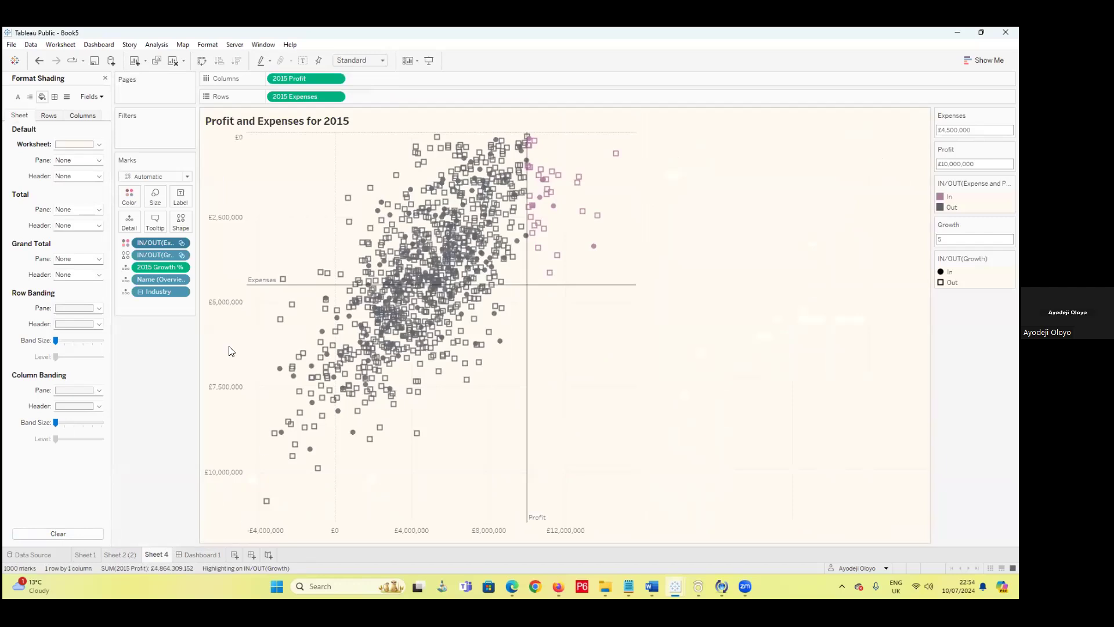
pyautogui.rightClick(241, 307)
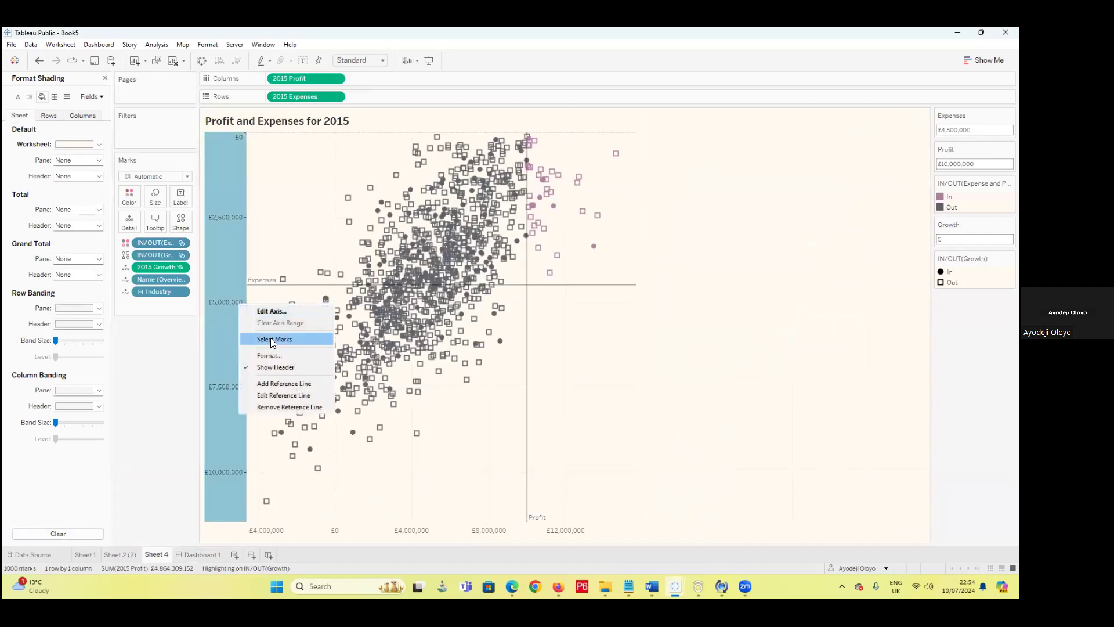
pyautogui.click(317, 355)
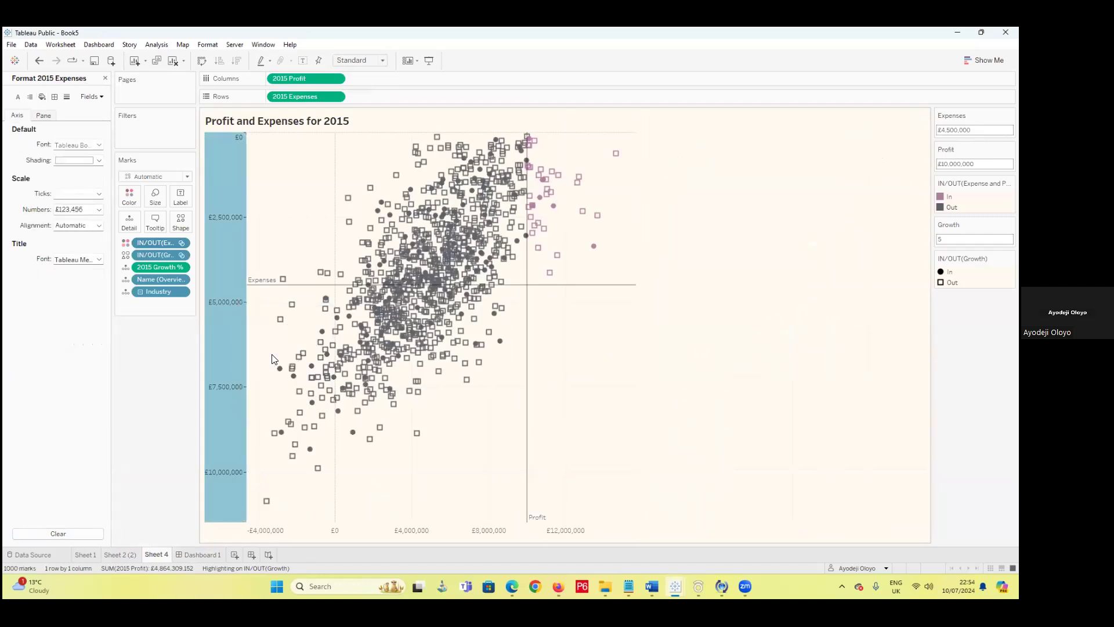
pyautogui.rightClick(213, 302)
pyautogui.click(131, 327)
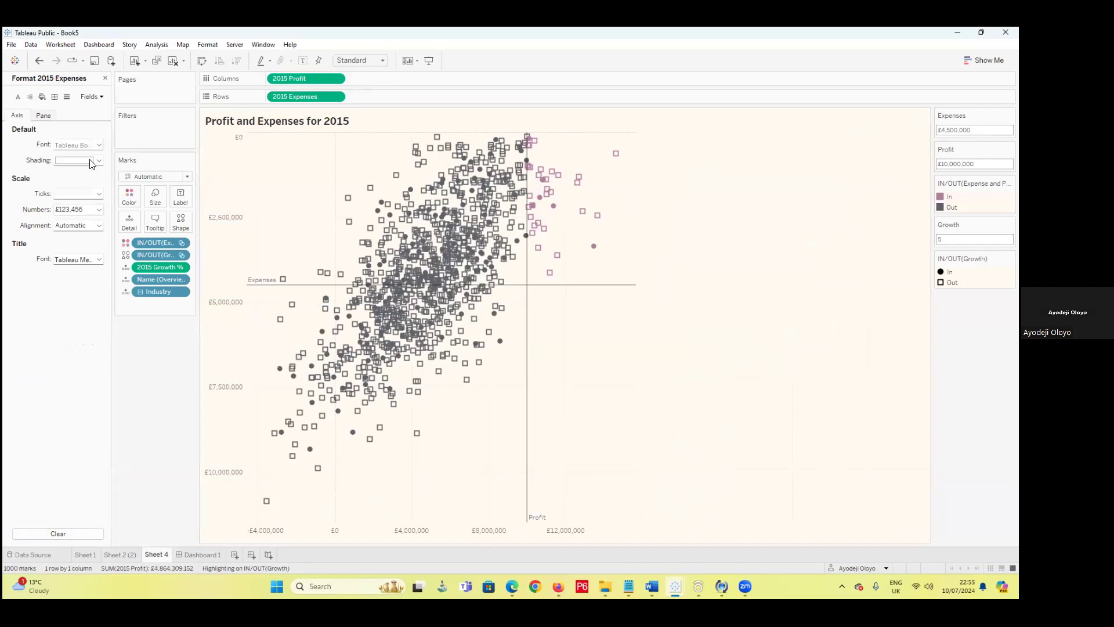
pyautogui.click(99, 210)
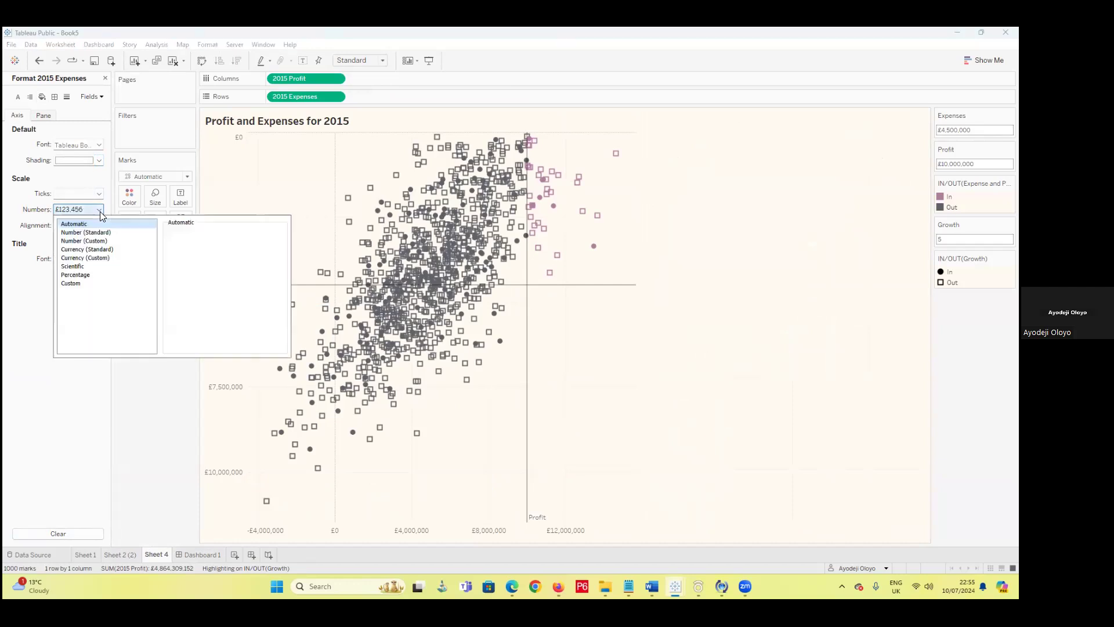
pyautogui.click(88, 257)
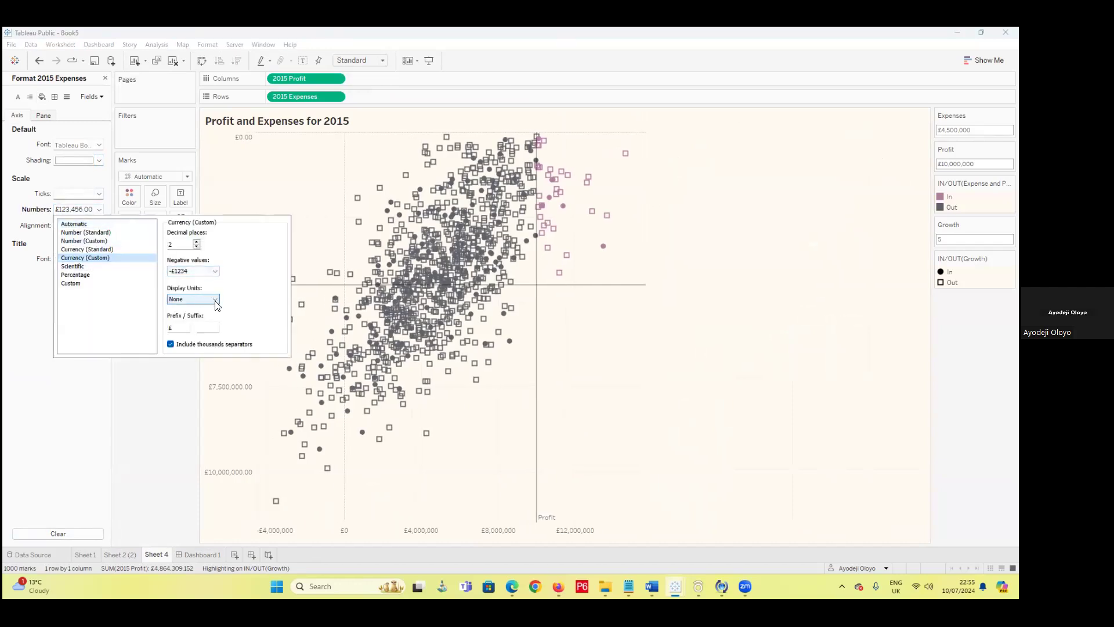
pyautogui.click(215, 301)
pyautogui.click(211, 369)
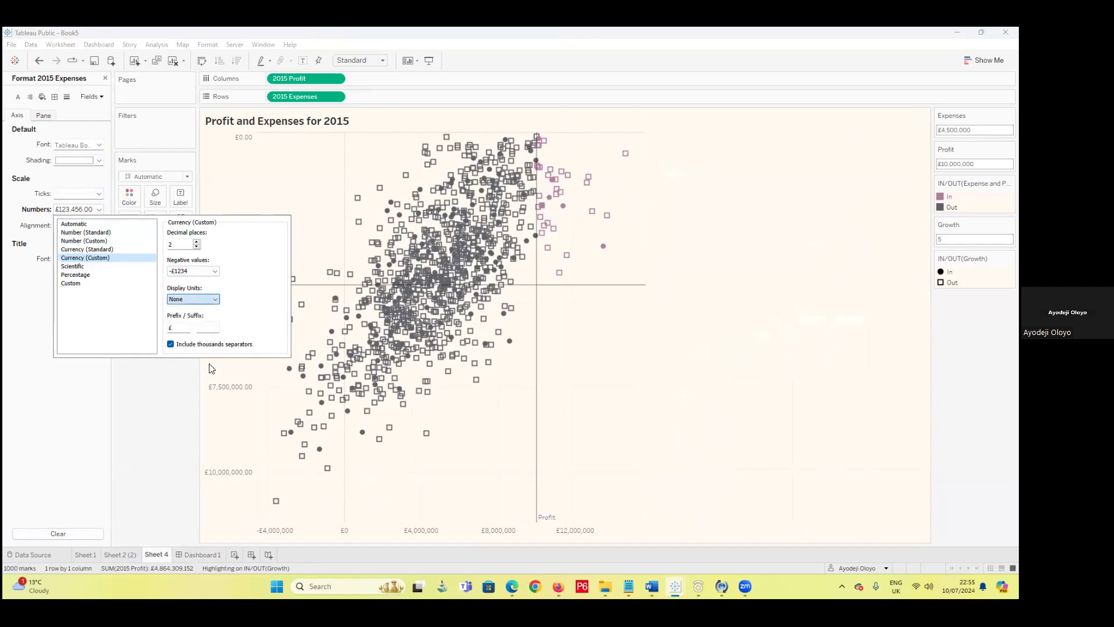
pyautogui.click(187, 397)
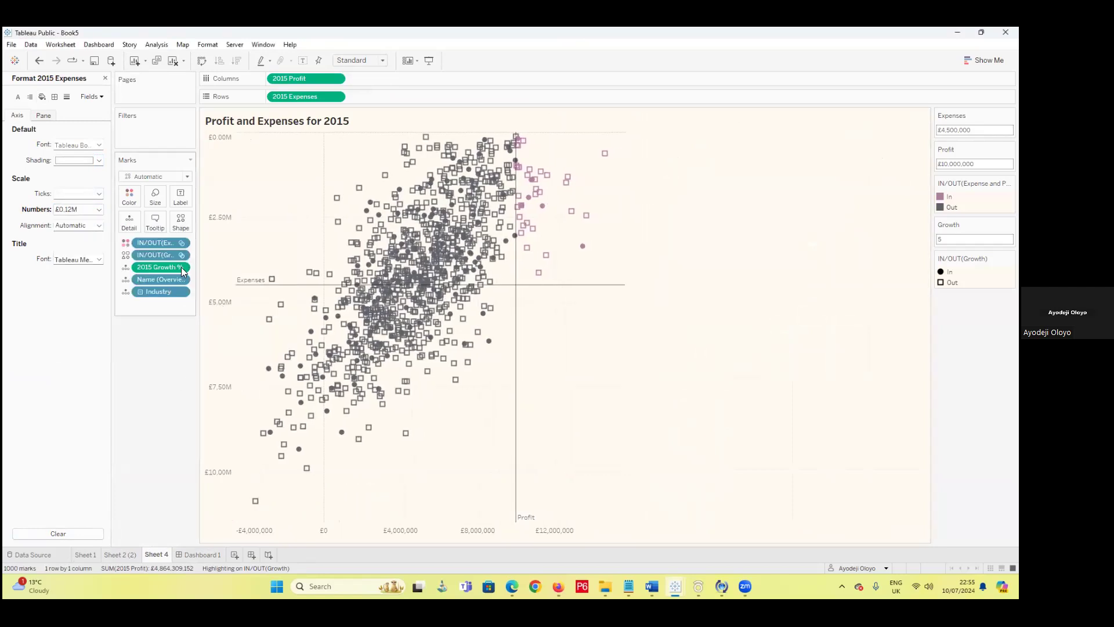
# - Format the 2015 Profit axis numbers in Sheet 4 as custom currency with zero decimals in millions, and return to Dashboard 1
pyautogui.click(257, 529)
pyautogui.rightClick(256, 530)
pyautogui.click(307, 471)
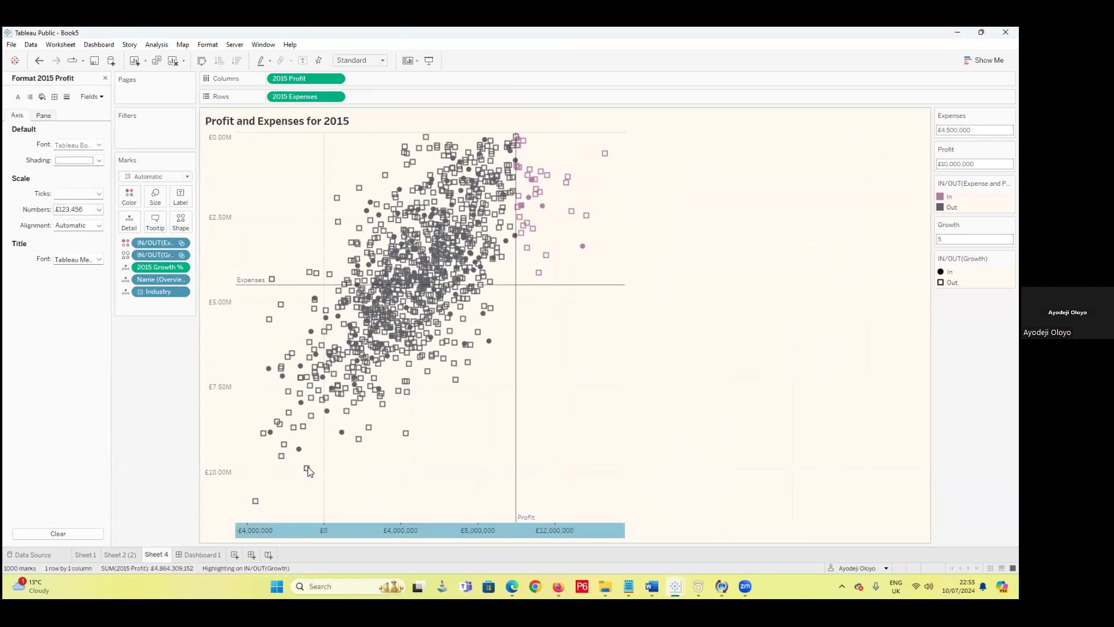
pyautogui.click(99, 210)
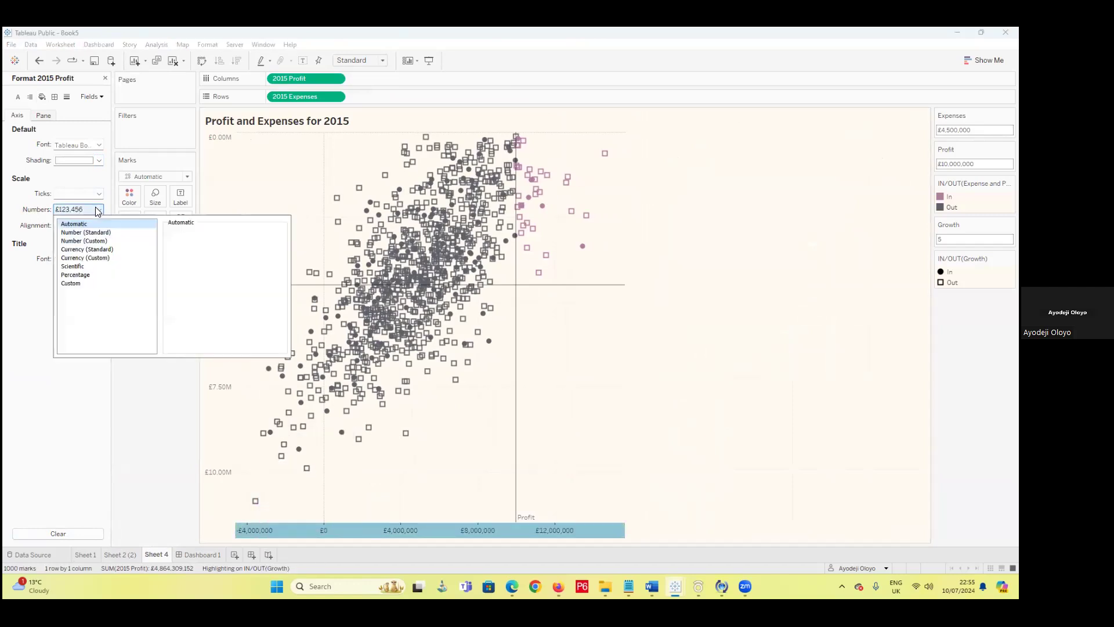
pyautogui.click(93, 258)
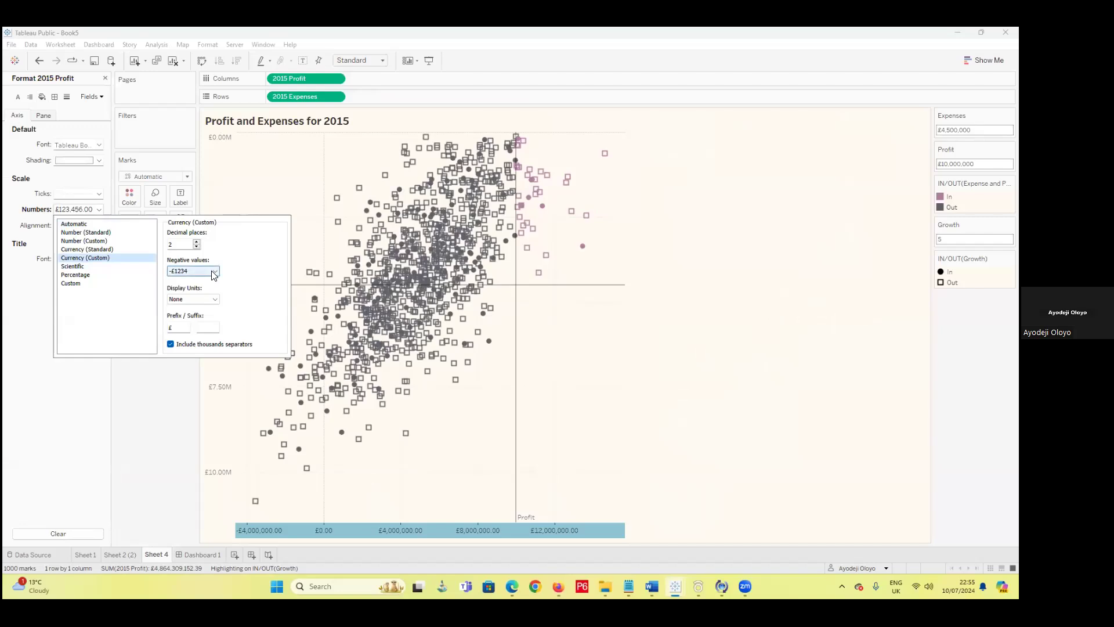
pyautogui.click(197, 247)
pyautogui.click(197, 247)
pyautogui.click(214, 298)
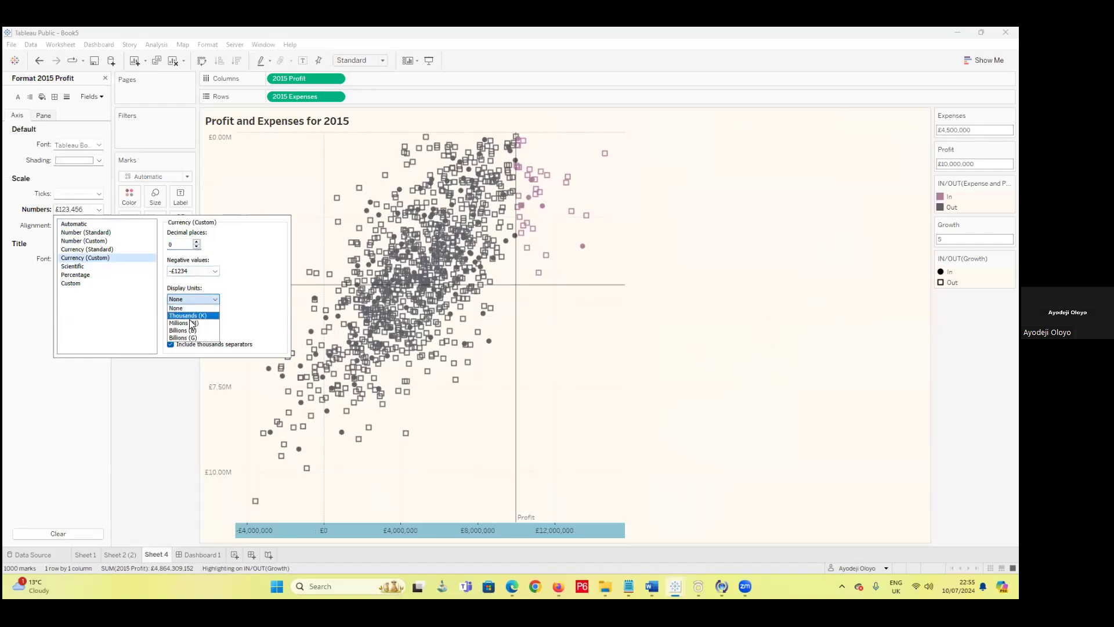
pyautogui.click(184, 323)
pyautogui.click(144, 477)
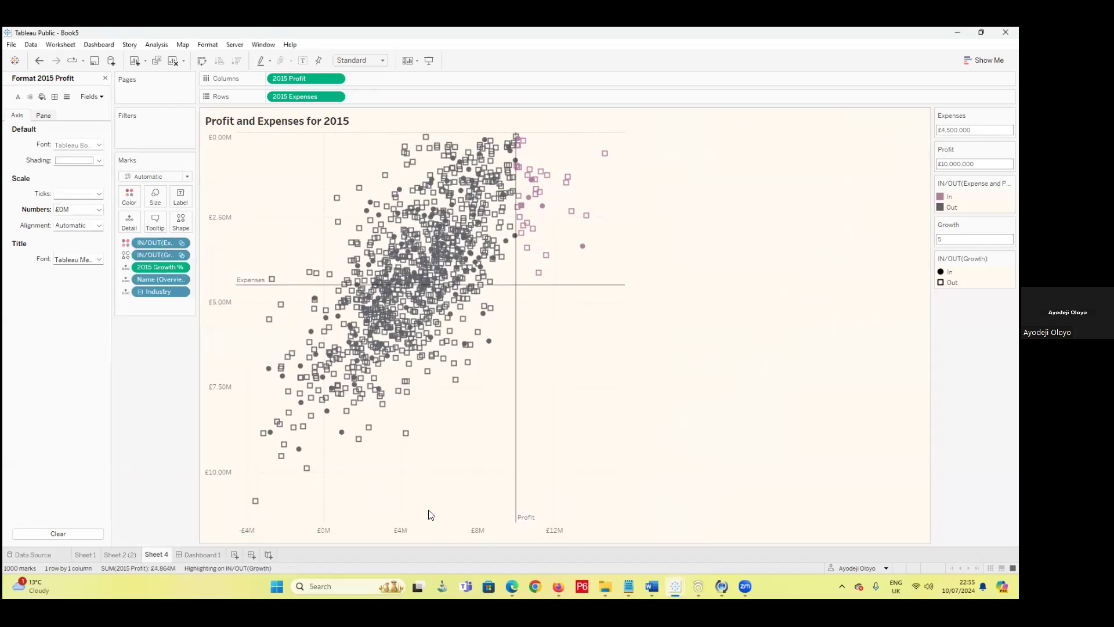
pyautogui.click(130, 554)
pyautogui.click(160, 554)
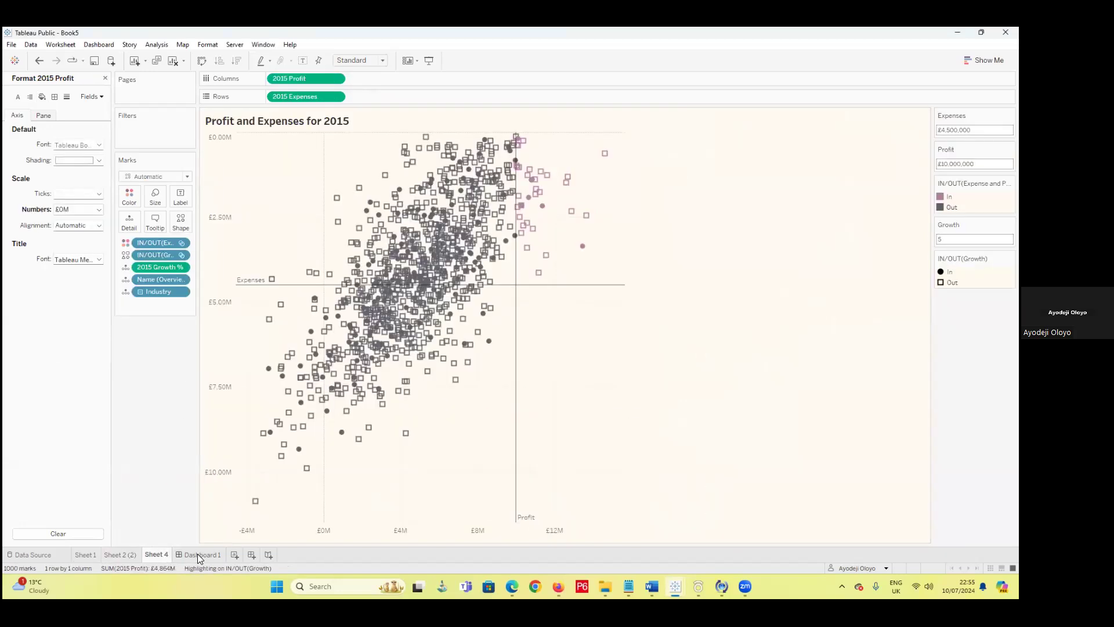
pyautogui.click(198, 553)
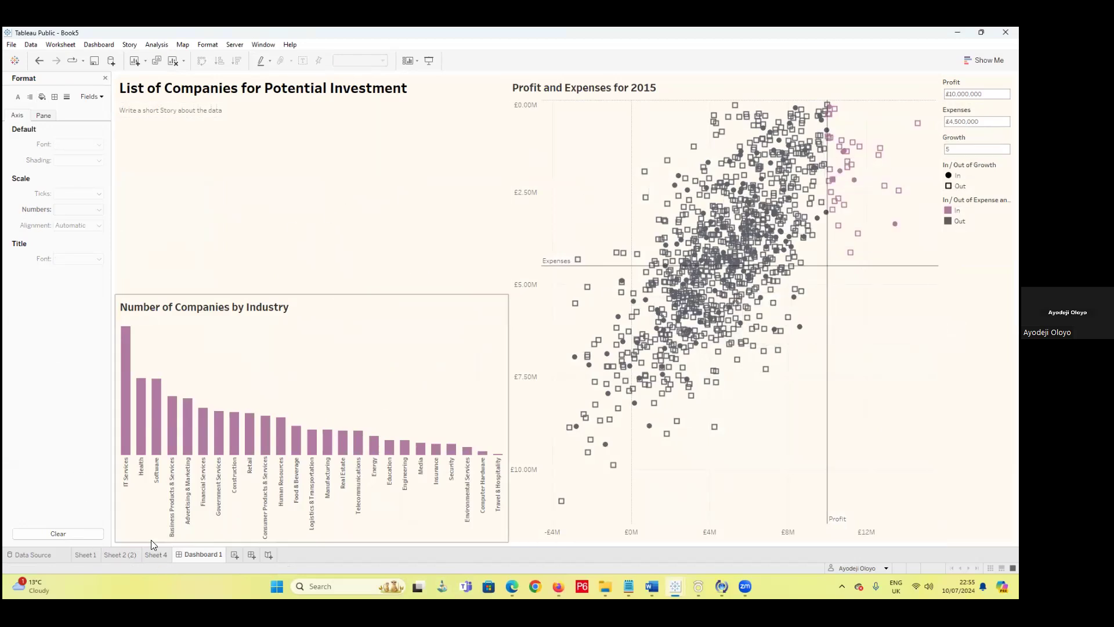
# - Open Sheet 1 and set the row zero lines, grid lines and axis ticks of the profit line chart to None
pyautogui.click(91, 550)
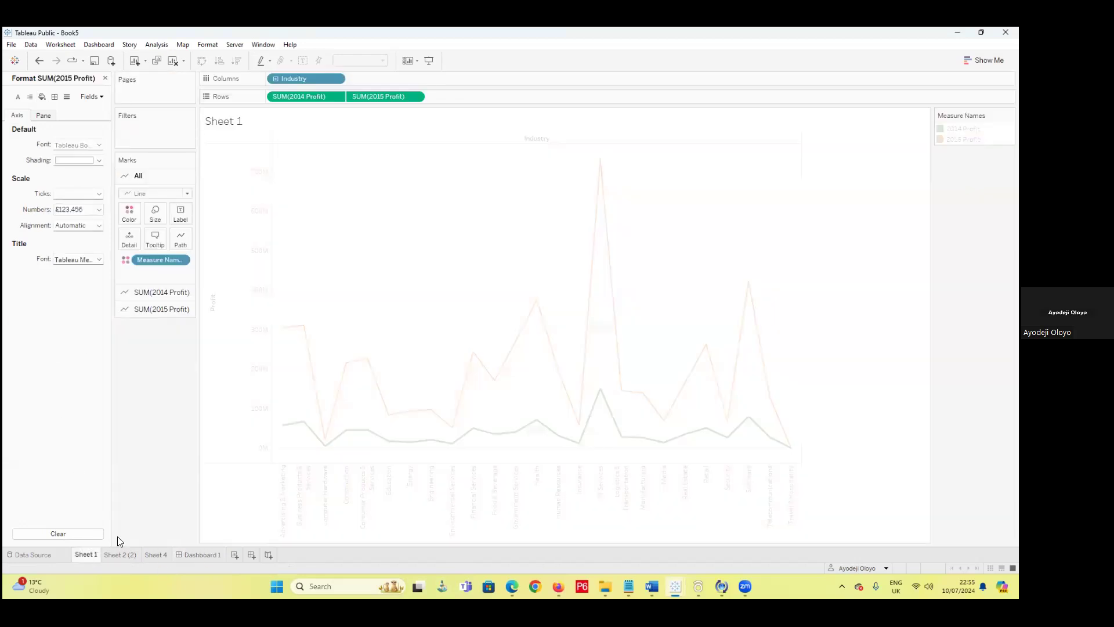
pyautogui.rightClick(559, 251)
pyautogui.click(614, 281)
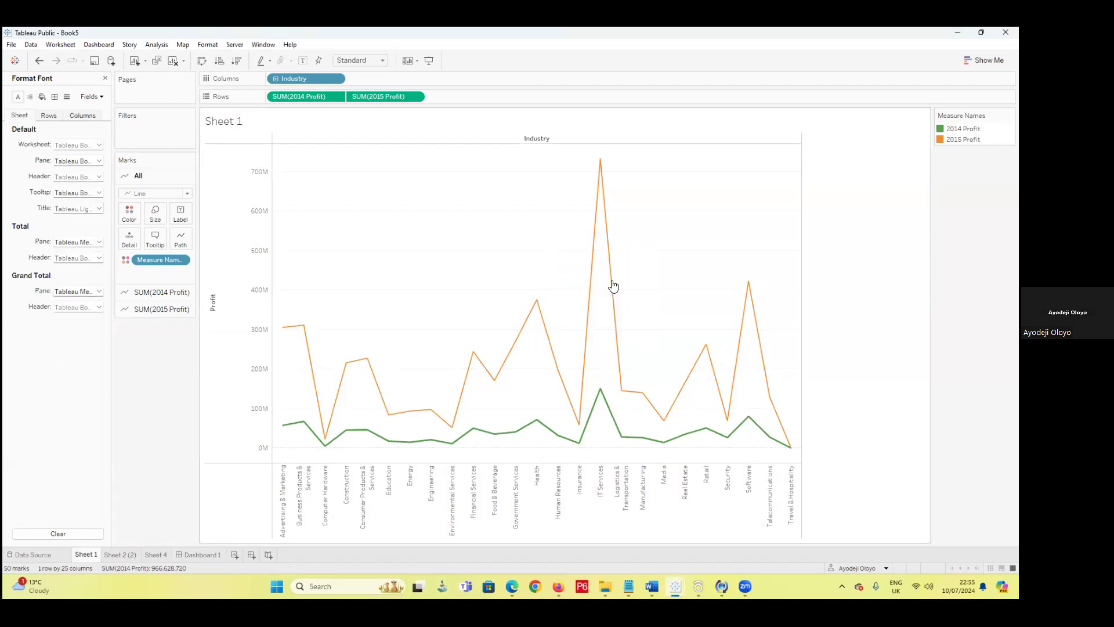
pyautogui.rightClick(521, 278)
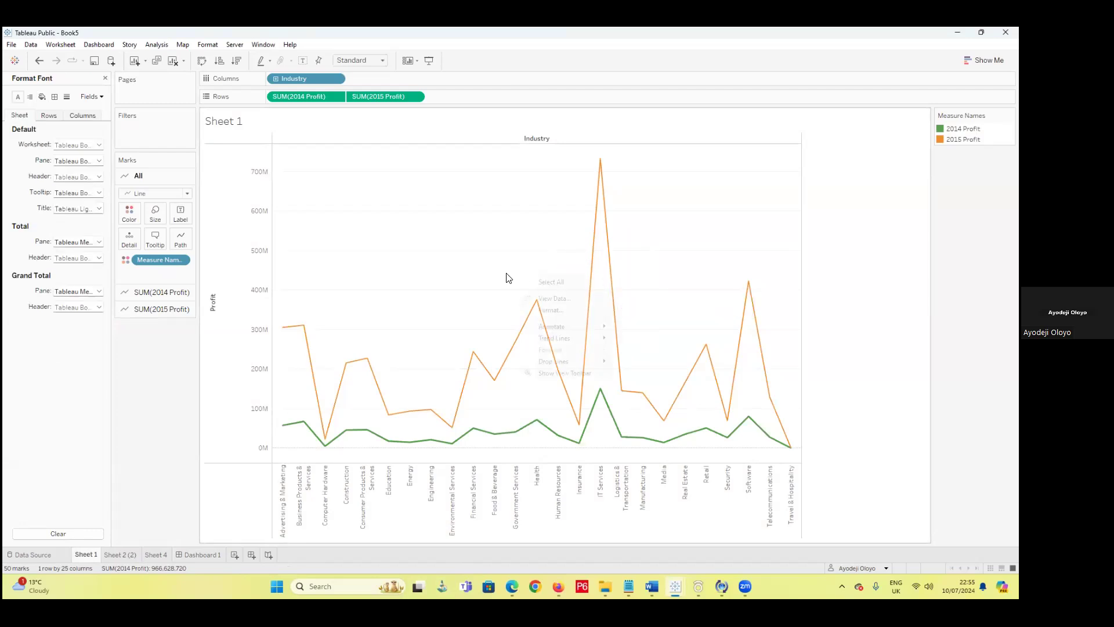
pyautogui.click(72, 97)
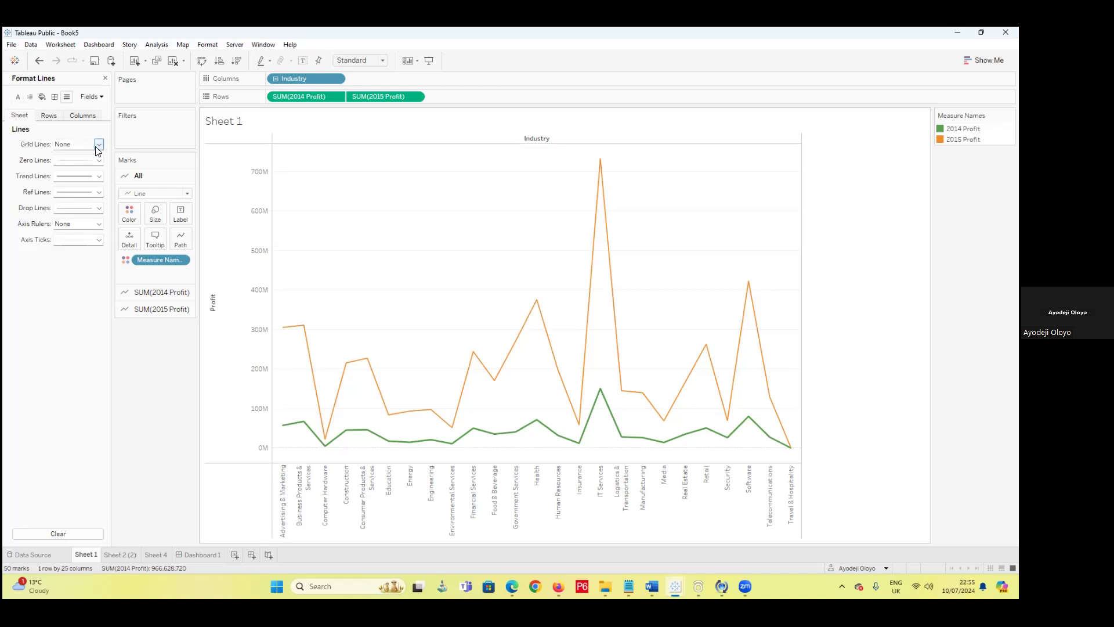
pyautogui.click(92, 118)
pyautogui.click(50, 118)
pyautogui.click(90, 162)
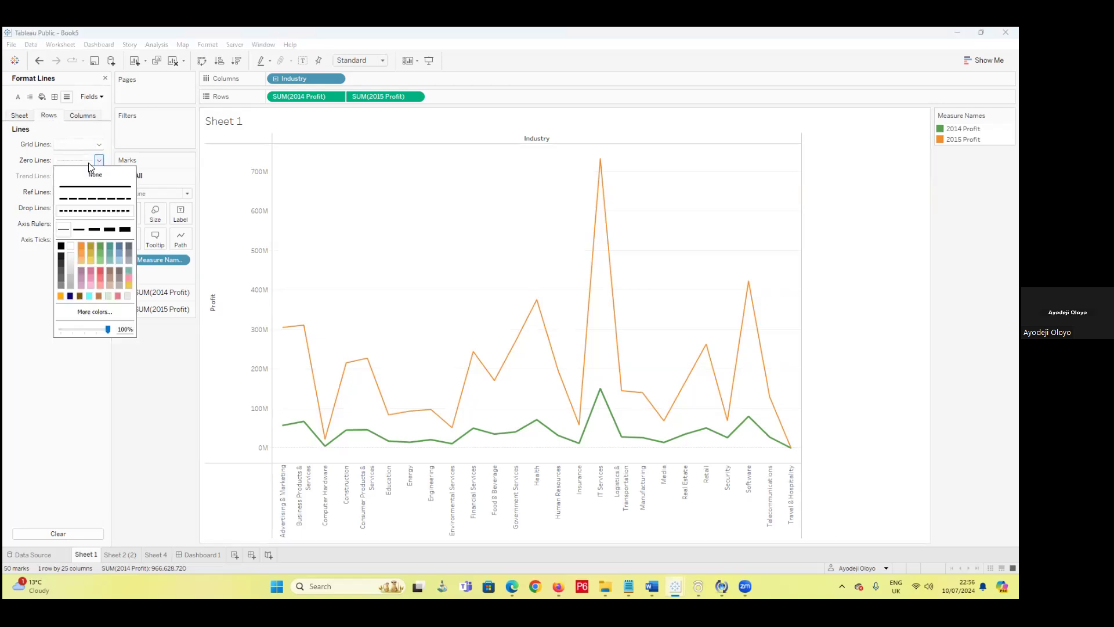
pyautogui.click(91, 174)
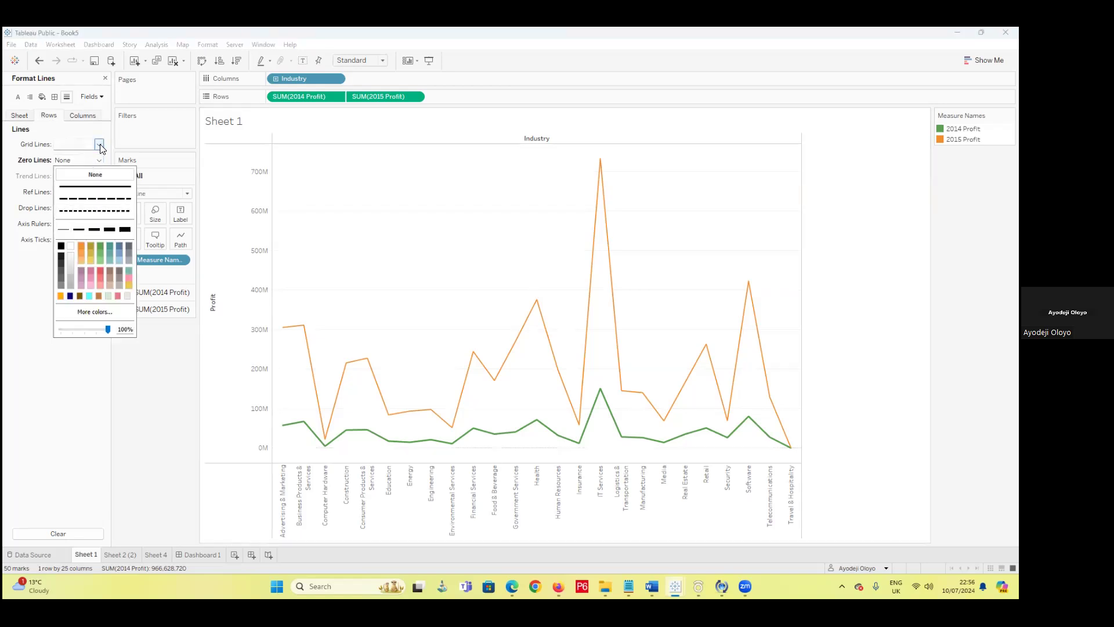
pyautogui.click(99, 144)
pyautogui.click(91, 161)
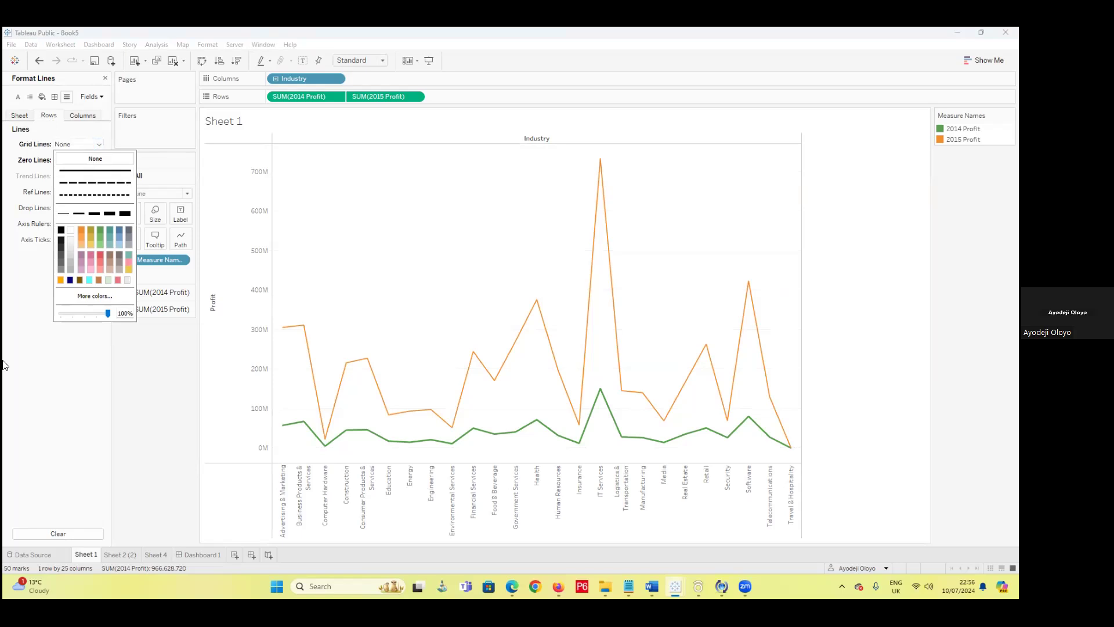
pyautogui.click(89, 158)
pyautogui.click(100, 240)
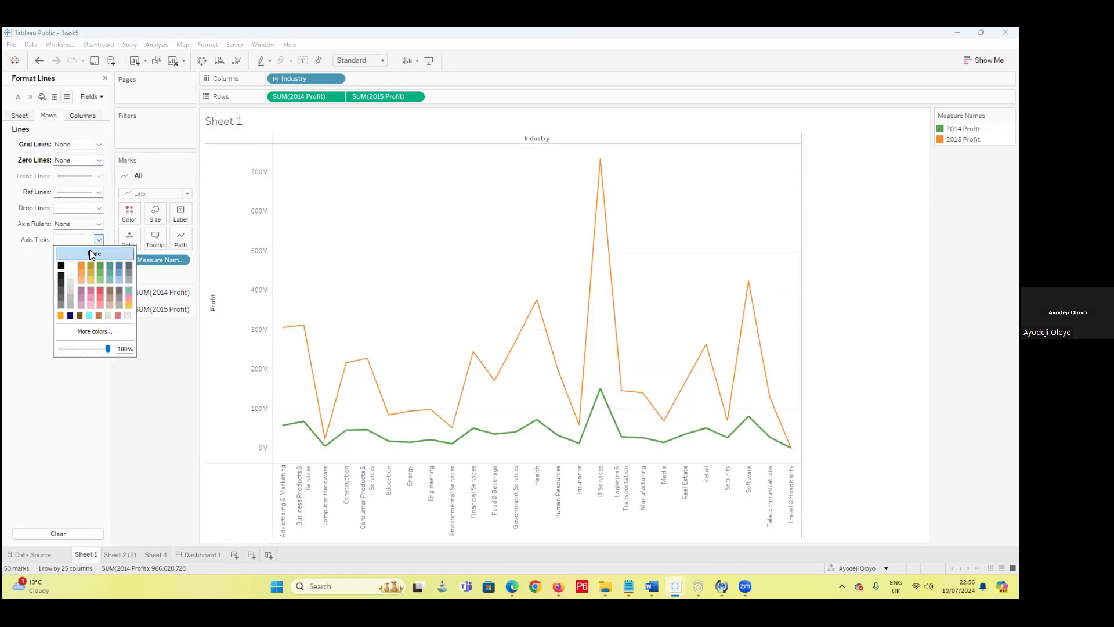
# - Set the column zero lines and axis ticks of the Sheet 1 line chart to None
pyautogui.click(82, 116)
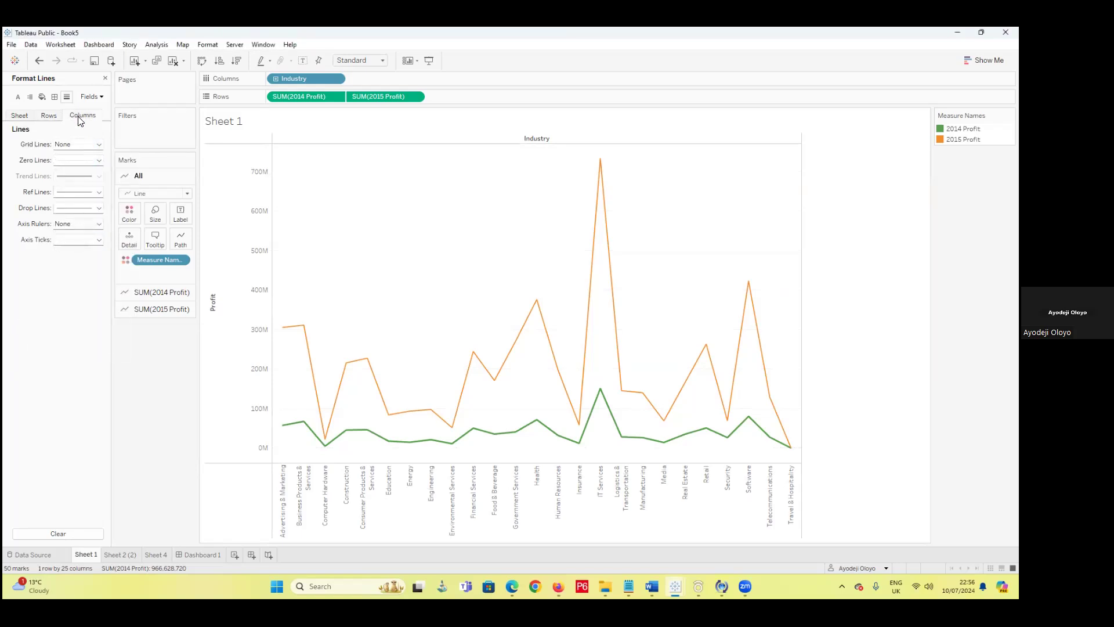
pyautogui.click(98, 160)
pyautogui.click(91, 174)
pyautogui.click(98, 240)
pyautogui.click(73, 256)
# - Set the zero lines and axis ticks to None at the whole-sheet level in Sheet 1
pyautogui.click(25, 115)
pyautogui.click(98, 160)
pyautogui.click(97, 175)
pyautogui.click(97, 241)
pyautogui.click(83, 256)
pyautogui.click(12, 272)
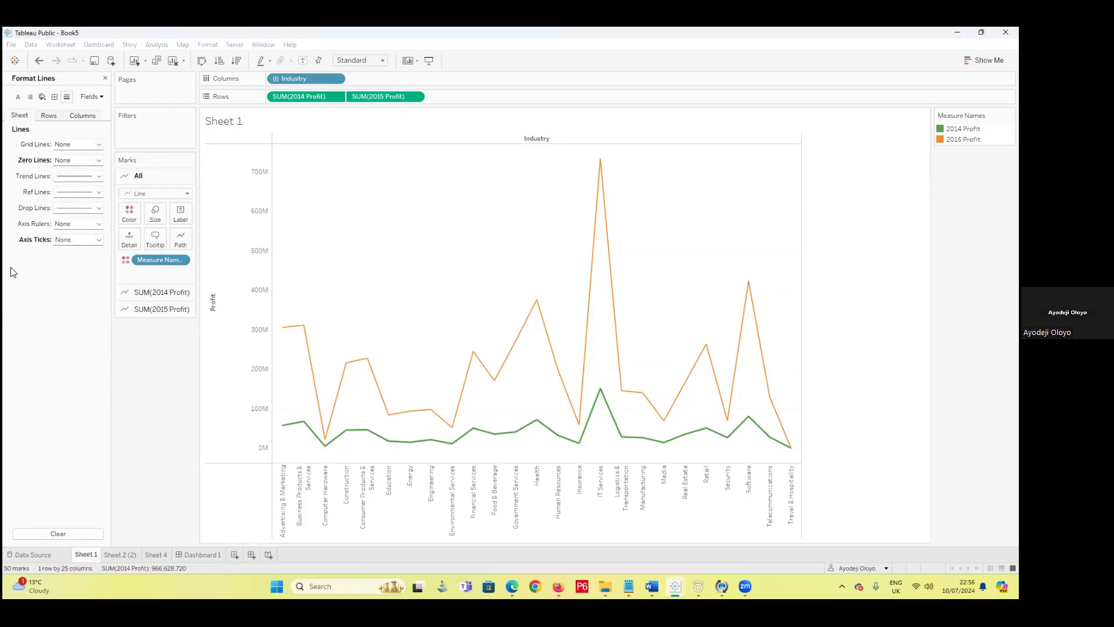
# - Set the column divider's pane border to None for the whole of Sheet 1
pyautogui.click(55, 97)
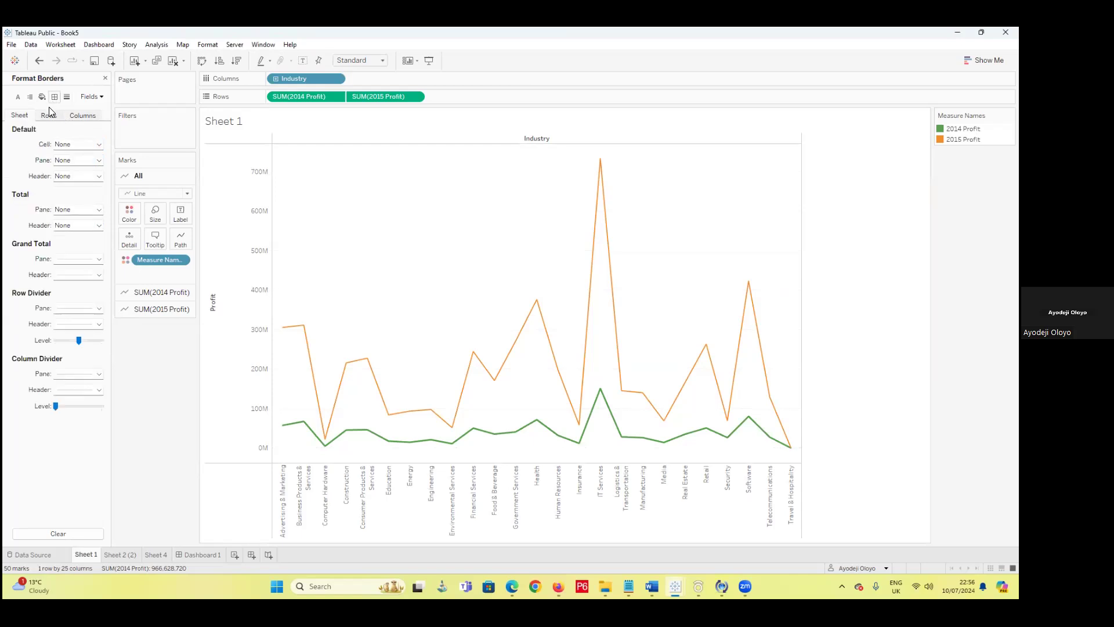
pyautogui.click(97, 373)
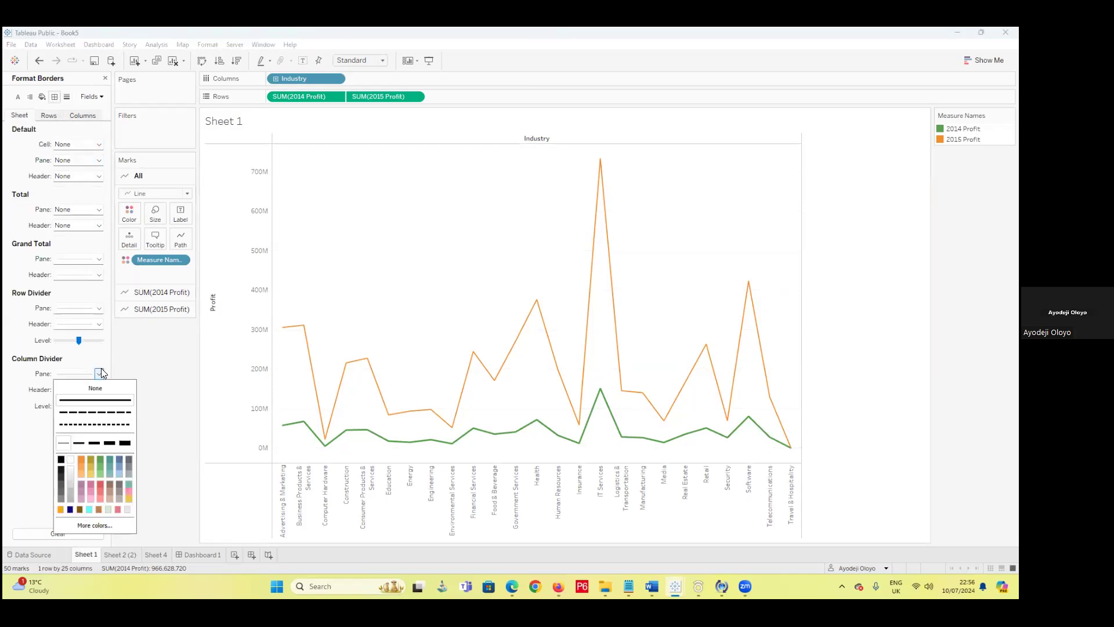
pyautogui.click(104, 388)
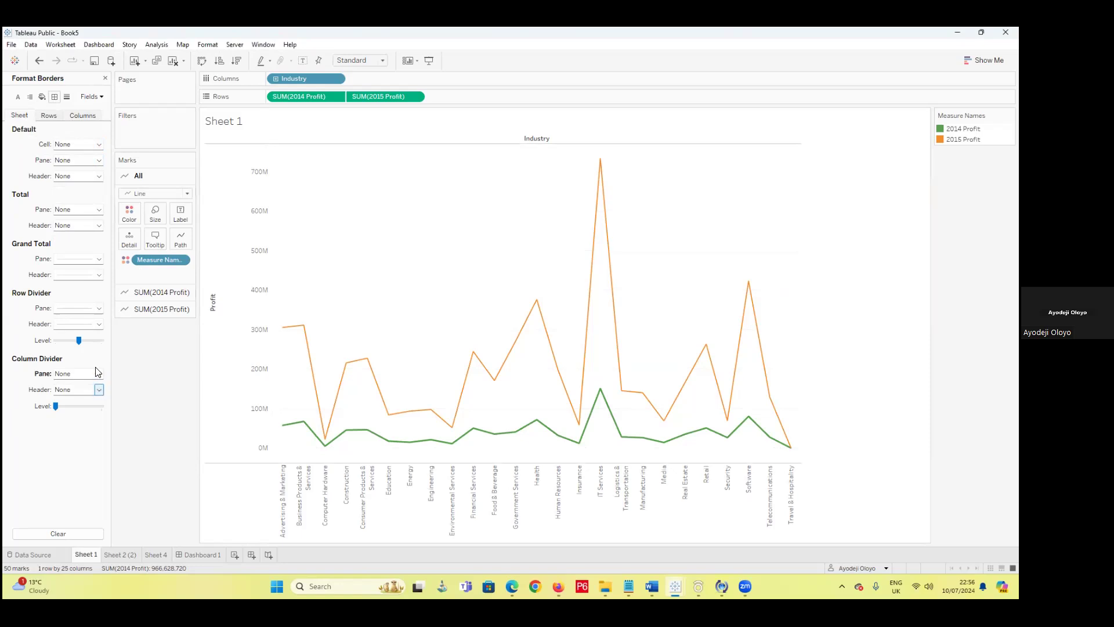
# - Try setting the row divider and grand total pane borders of Sheet 1 to None
pyautogui.click(100, 307)
pyautogui.click(92, 319)
pyautogui.click(100, 259)
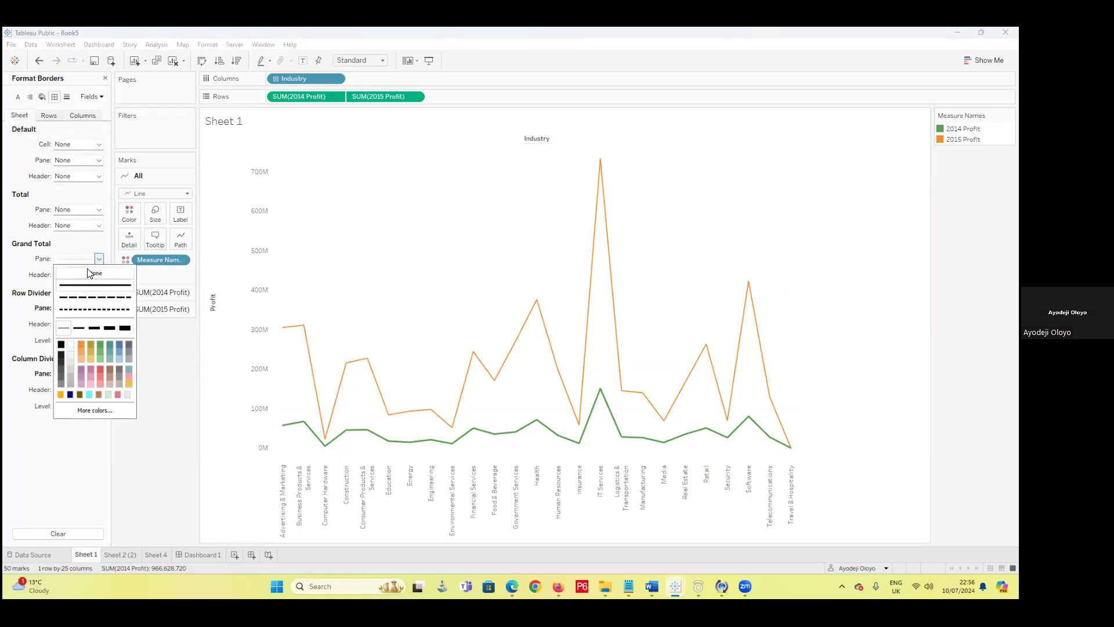
pyautogui.click(14, 441)
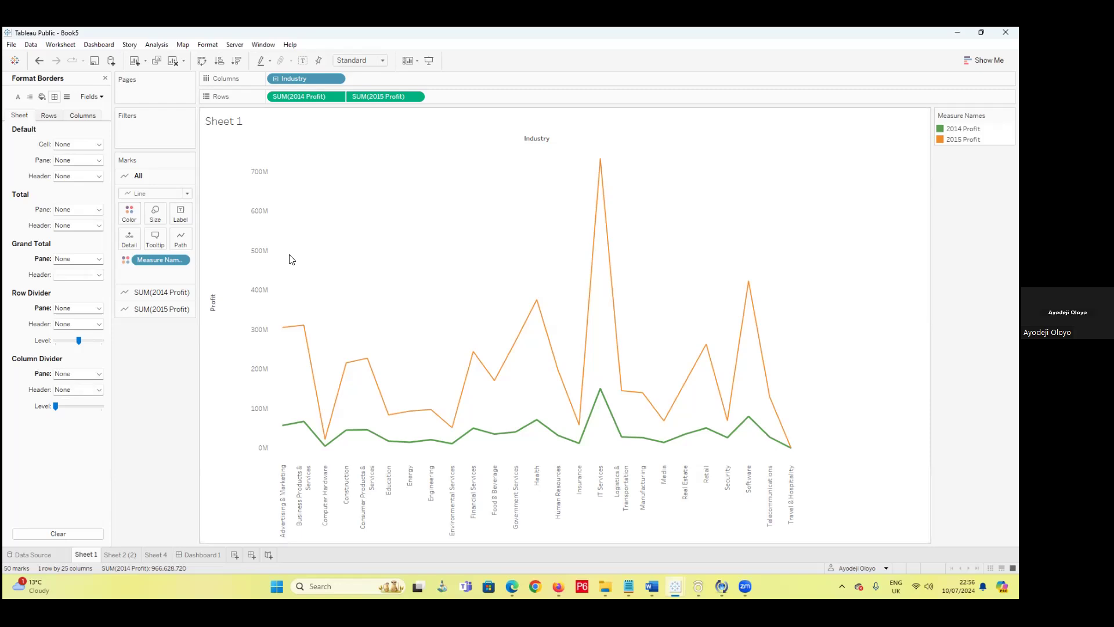
# - Undo the last two border changes in Sheet 1
pyautogui.rightClick(263, 331)
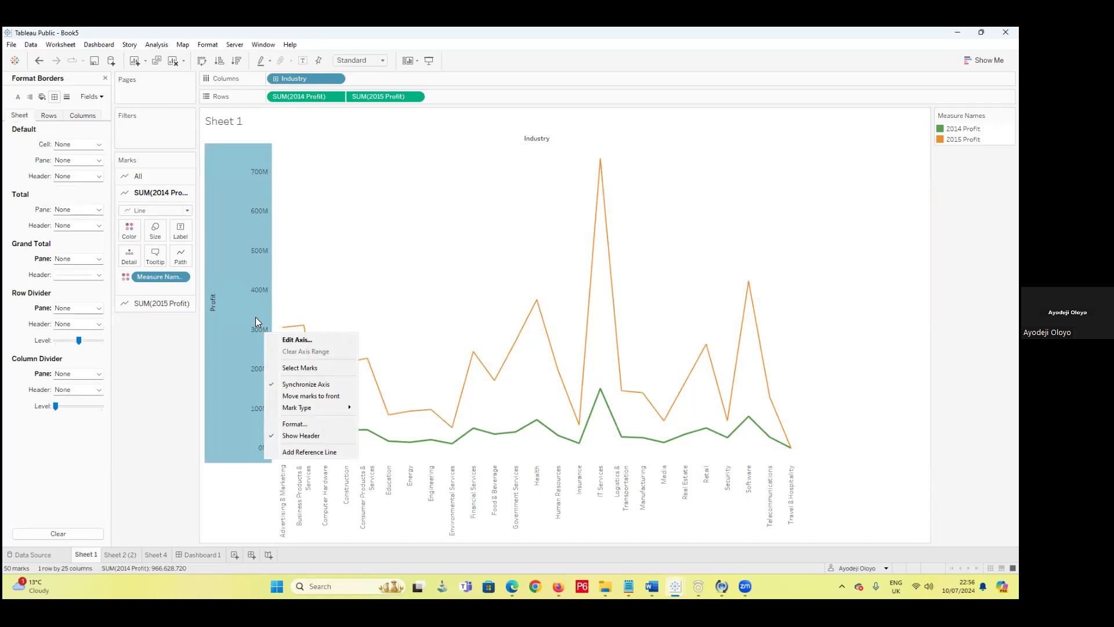
pyautogui.click(537, 217)
pyautogui.hotkey('ctrl', 'z')
pyautogui.hotkey('ctrl', 'z')
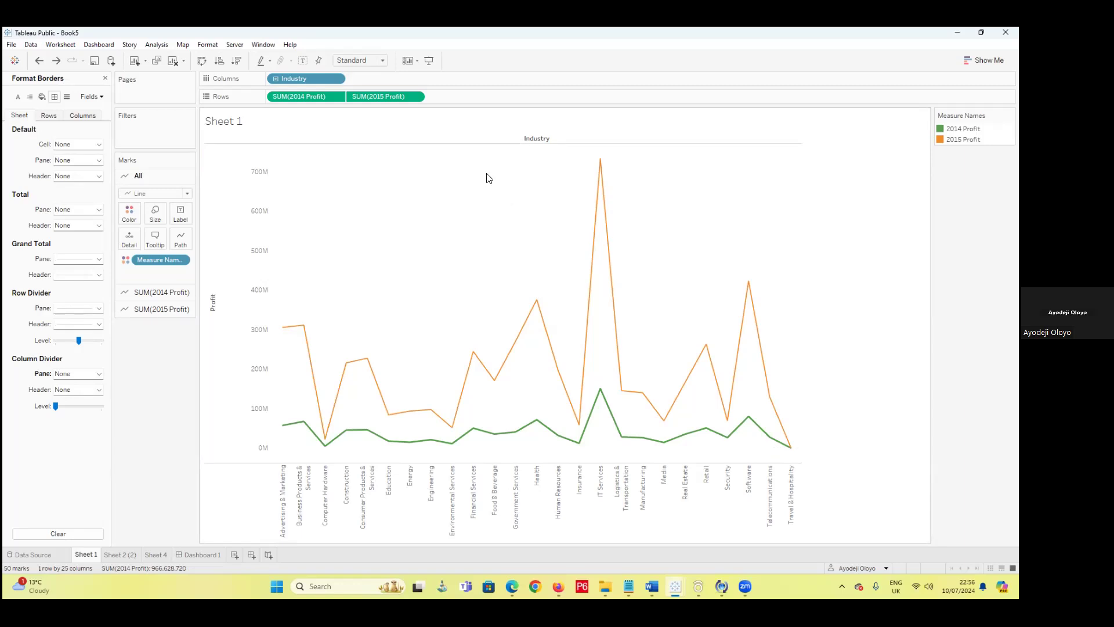
# - Set the row divider's pane and header borders to None for the whole of Sheet 1
pyautogui.click(100, 308)
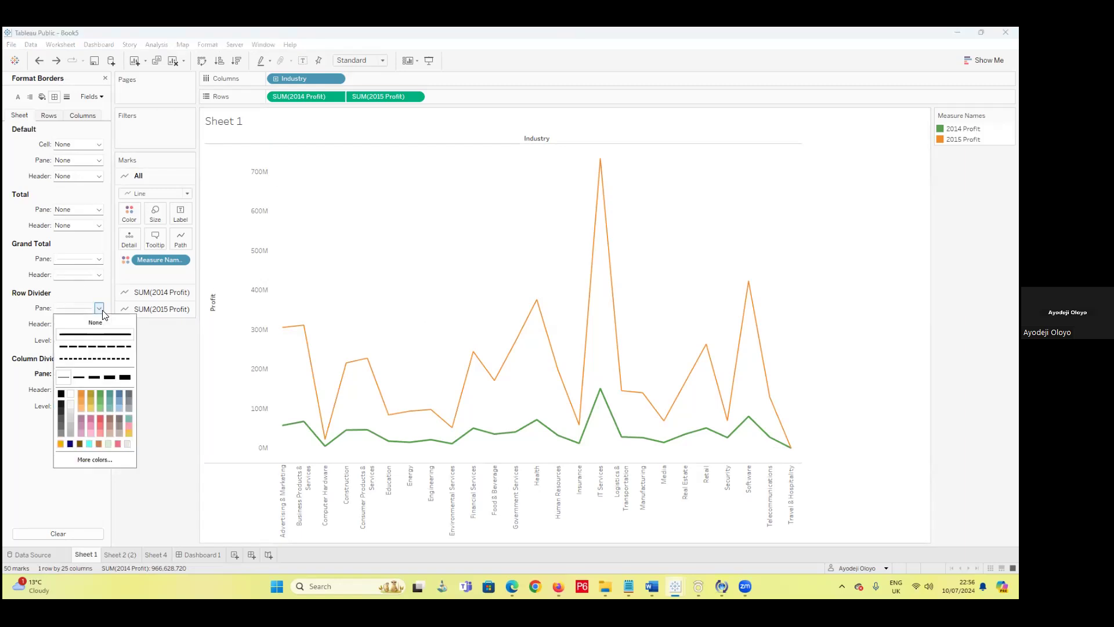
pyautogui.click(95, 323)
pyautogui.click(6, 357)
pyautogui.click(96, 324)
pyautogui.click(97, 351)
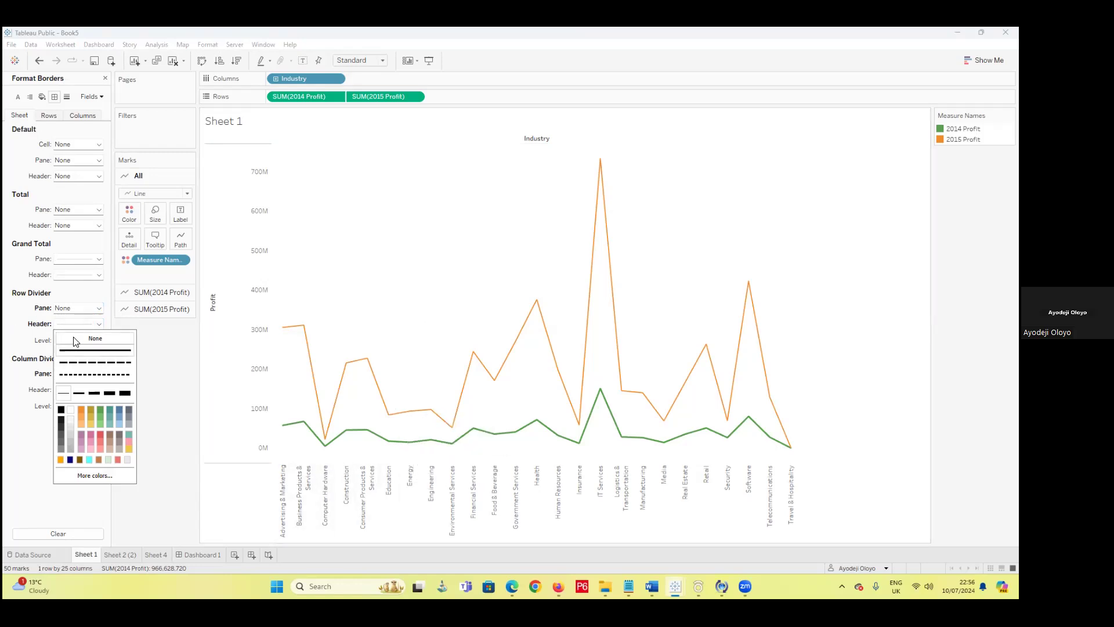
pyautogui.click(135, 308)
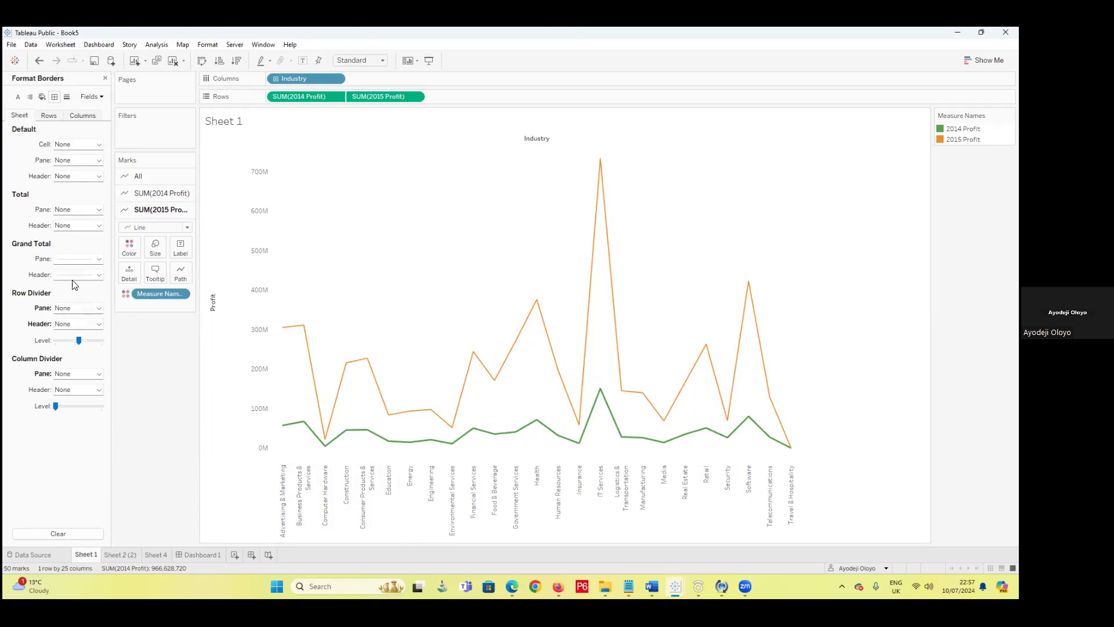
# - Give the row divider's pane border a solid line and hide the Industry field label for columns
pyautogui.click(93, 310)
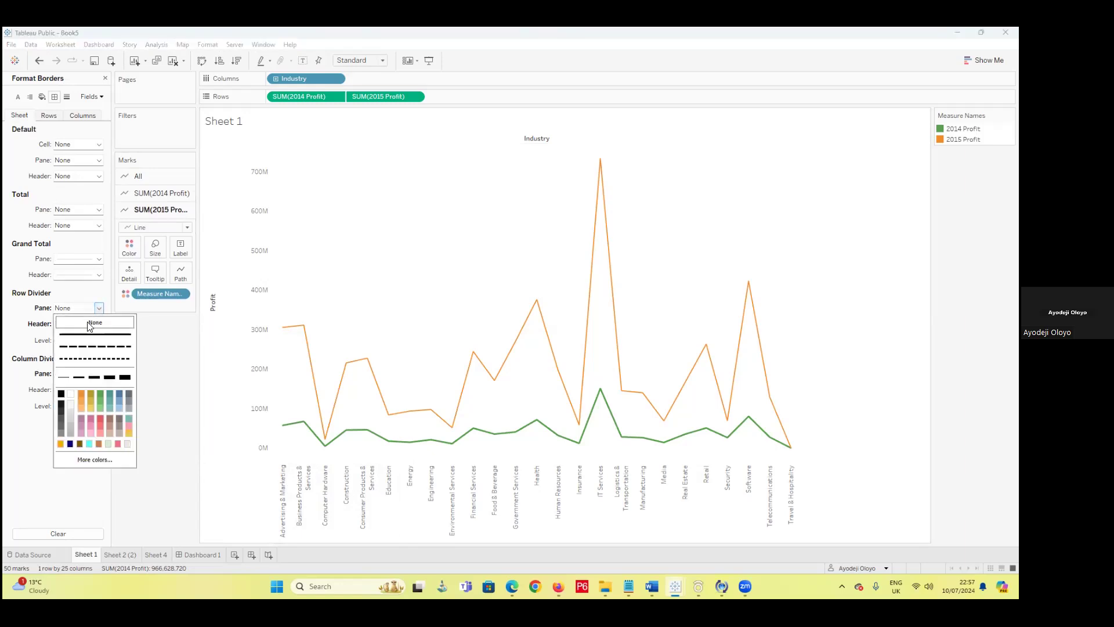
pyautogui.click(95, 335)
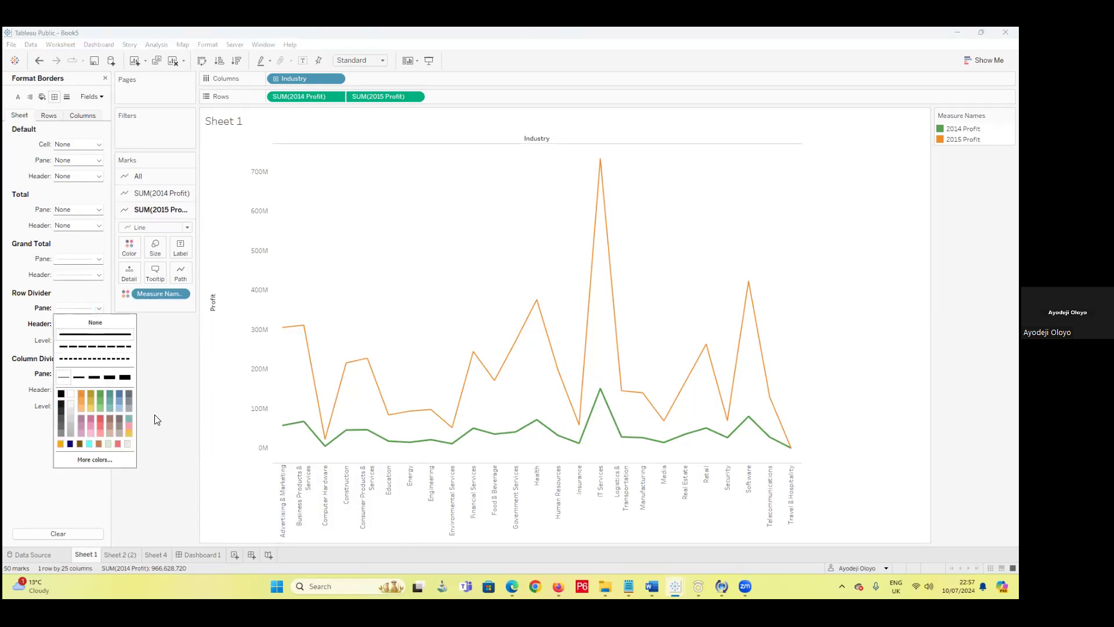
pyautogui.click(155, 427)
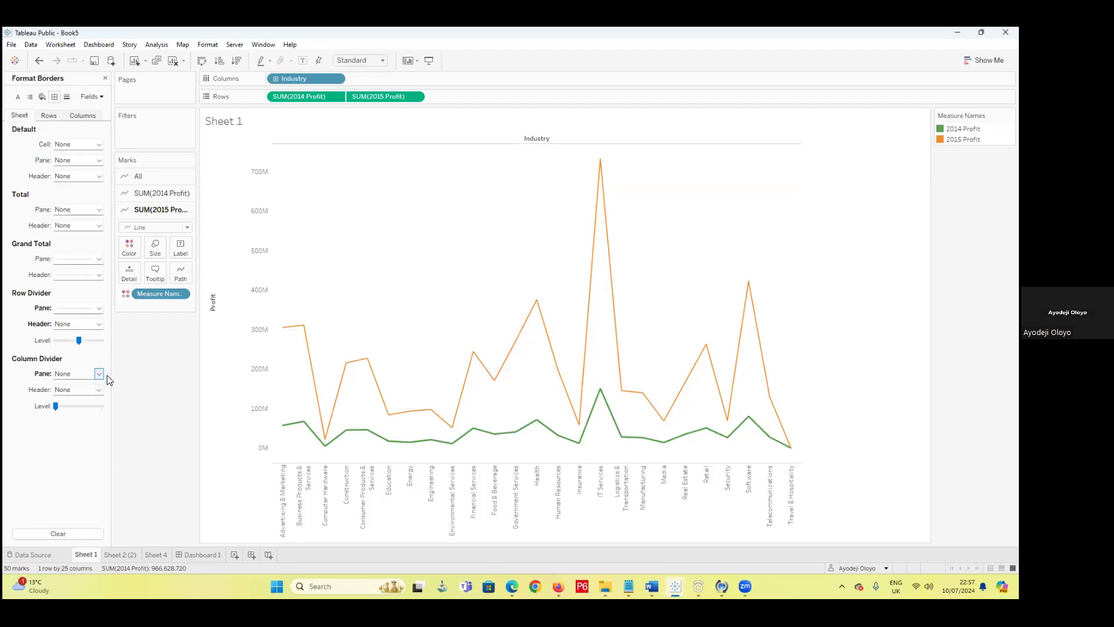
pyautogui.rightClick(552, 138)
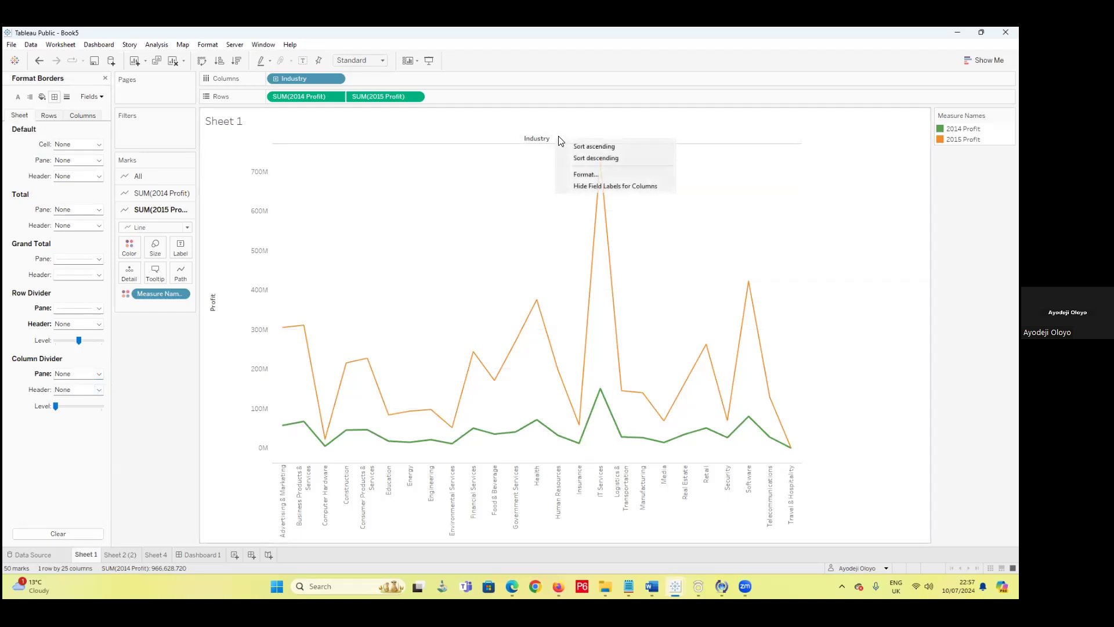
pyautogui.click(580, 186)
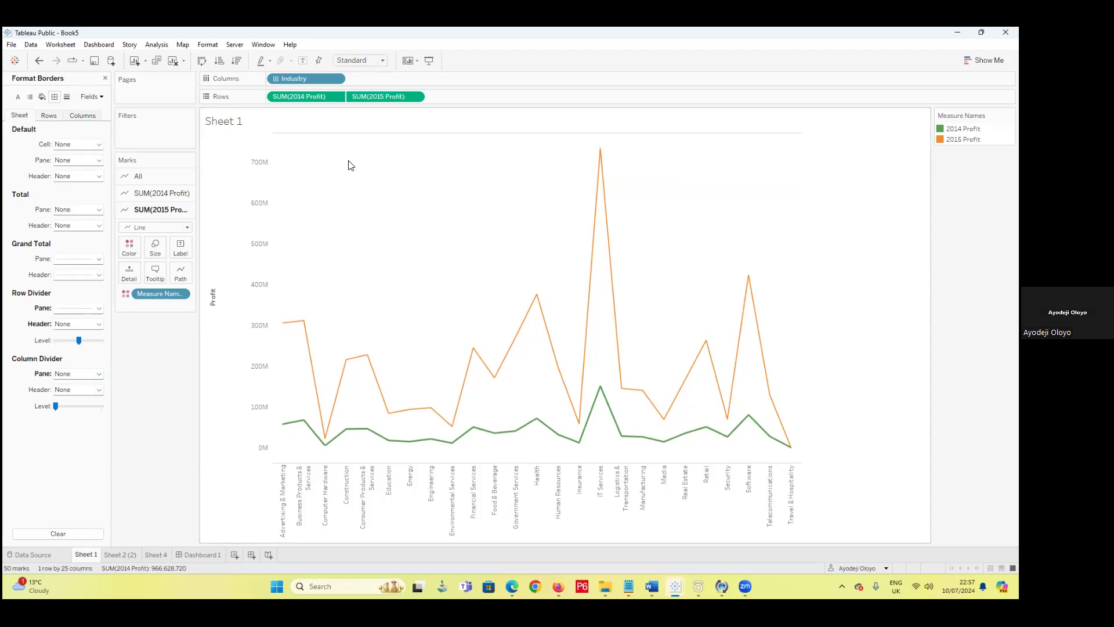
# - Set the grand total header border to None for the whole sheet and the rows' grand total pane border to None
pyautogui.click(99, 276)
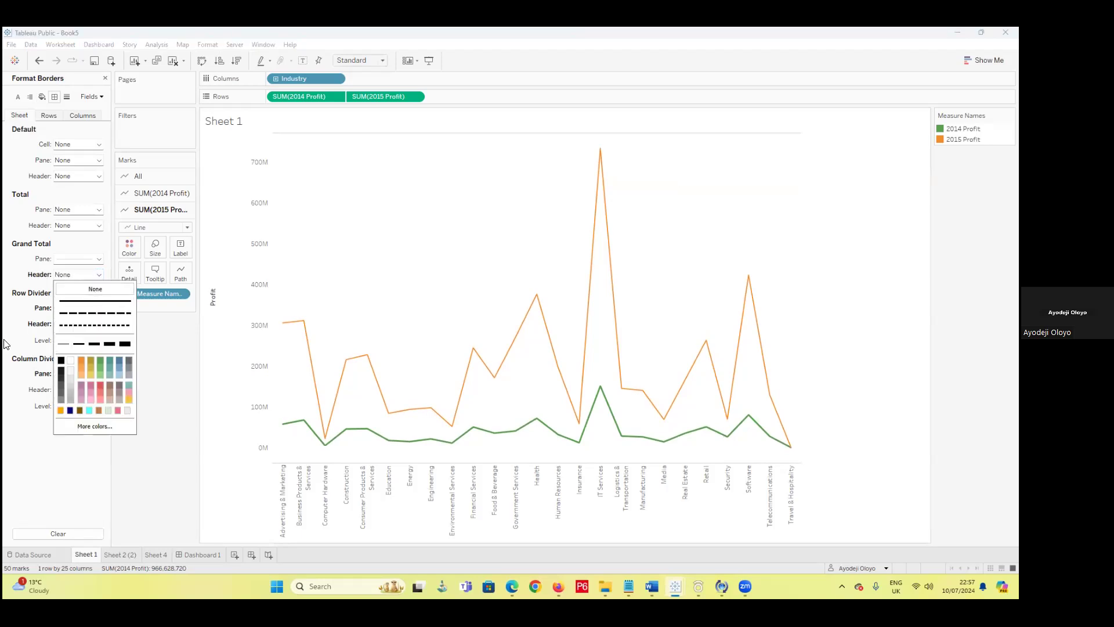
pyautogui.click(96, 289)
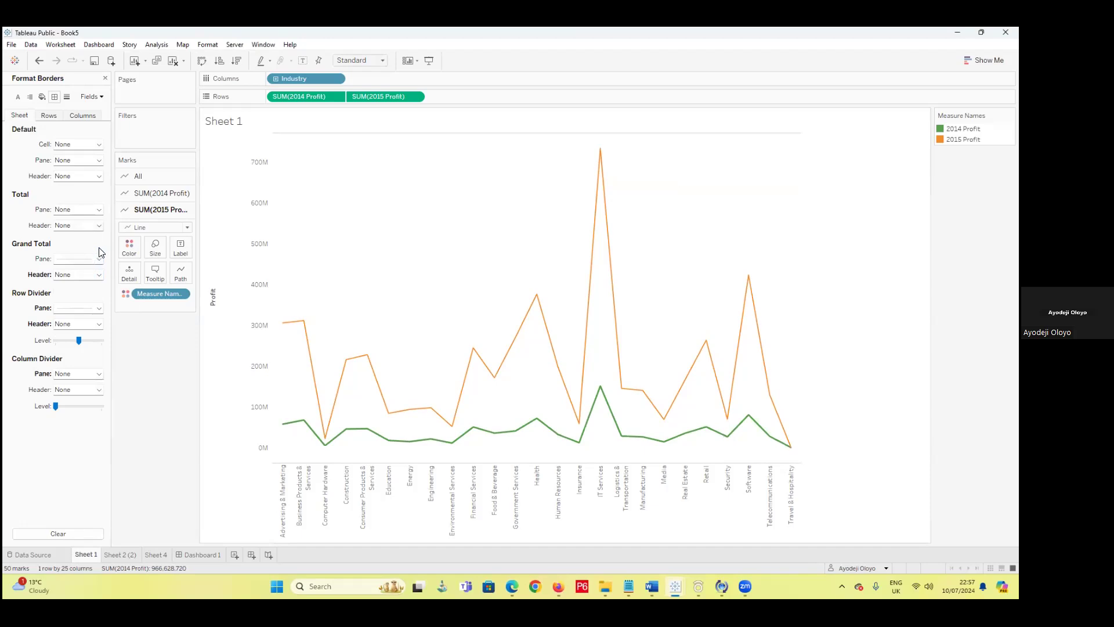
pyautogui.click(50, 116)
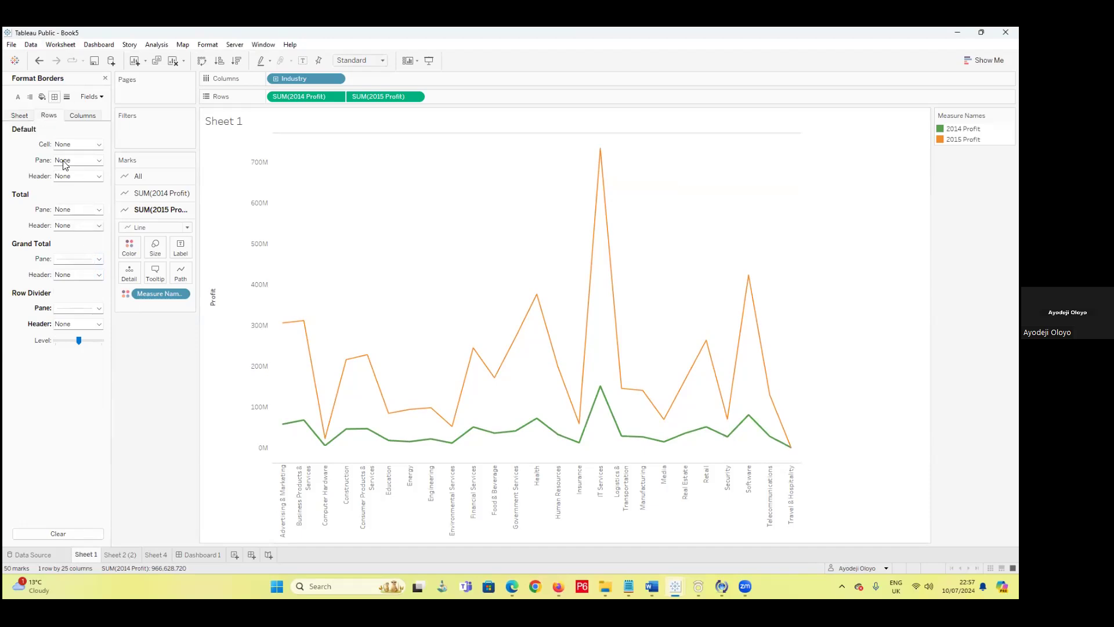
pyautogui.click(100, 259)
pyautogui.click(88, 274)
# - Try the rows' row divider pane border as None, and give it back a solid line
pyautogui.click(92, 308)
pyautogui.click(91, 323)
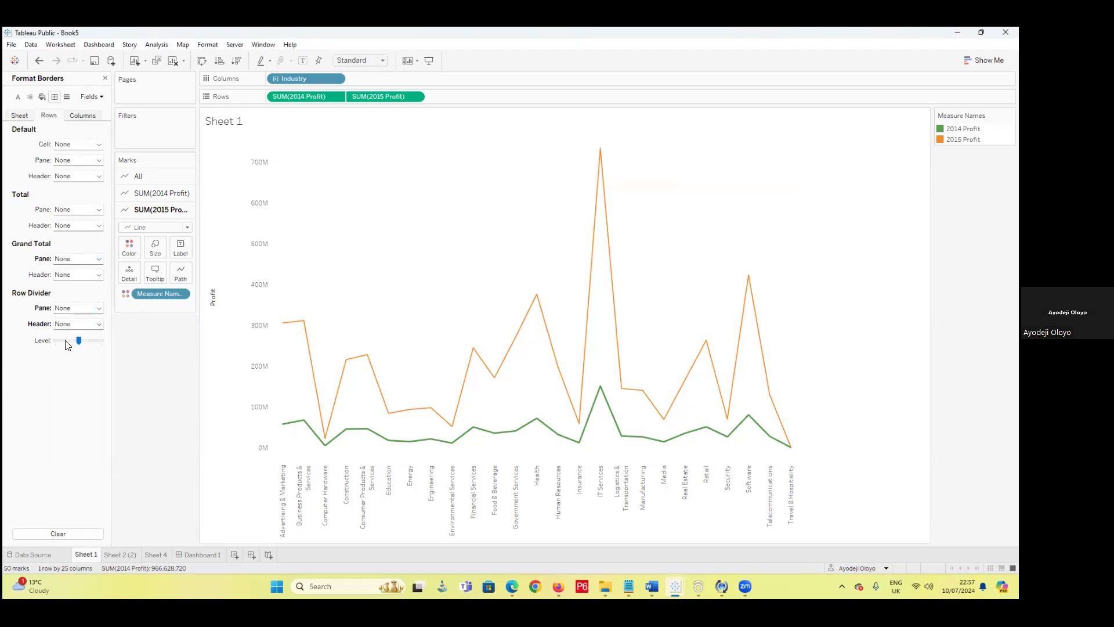
pyautogui.click(102, 308)
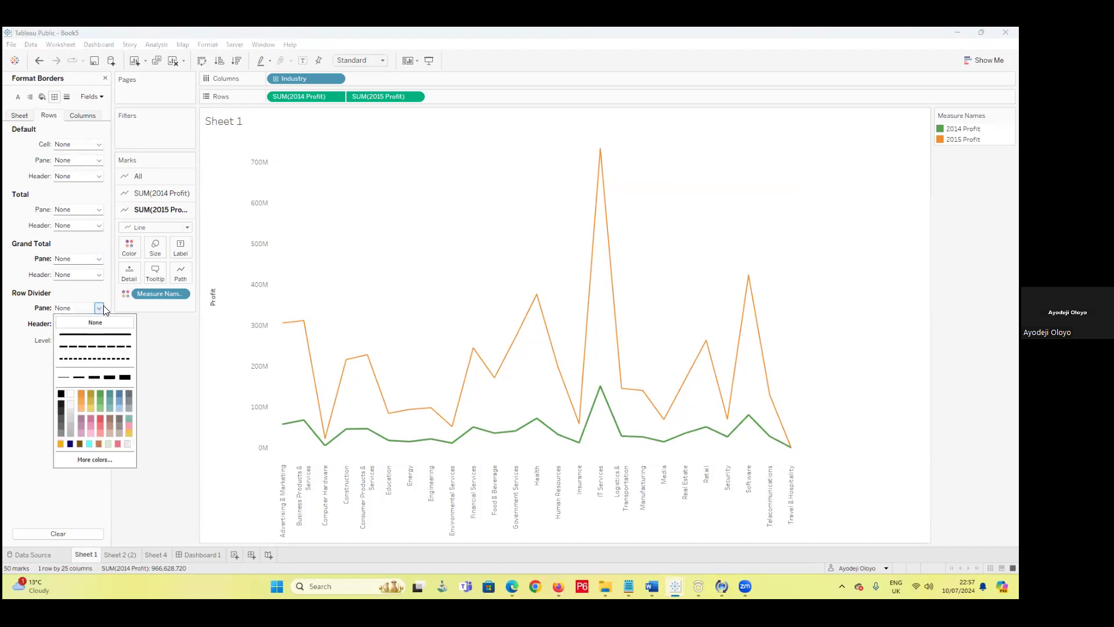
pyautogui.click(95, 334)
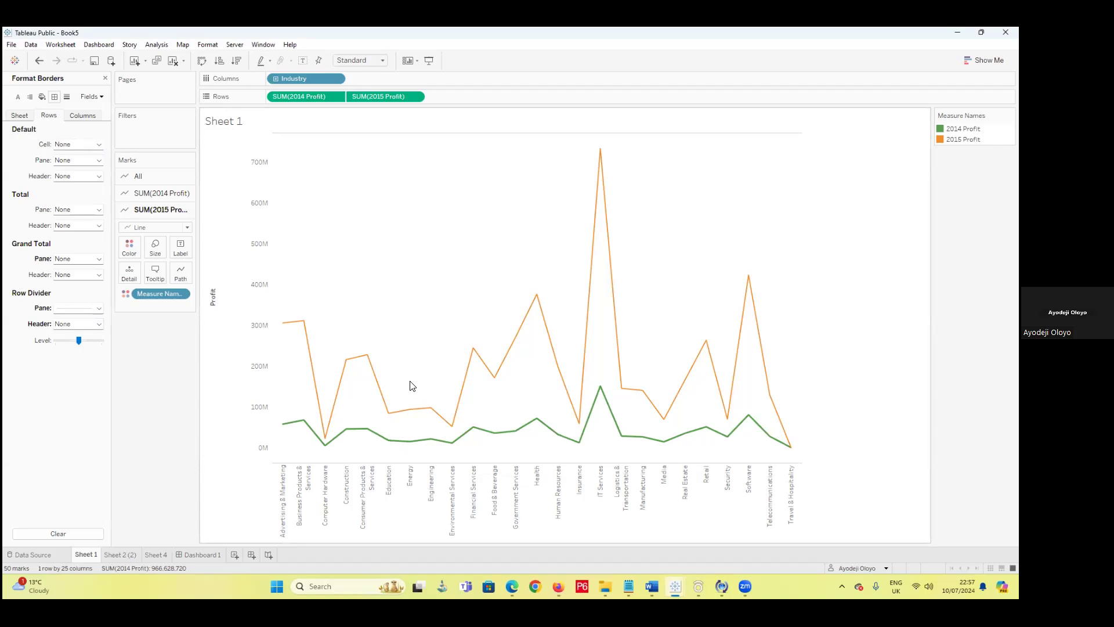
# - Remove the custom title from the 2014 Profit axis
pyautogui.rightClick(212, 313)
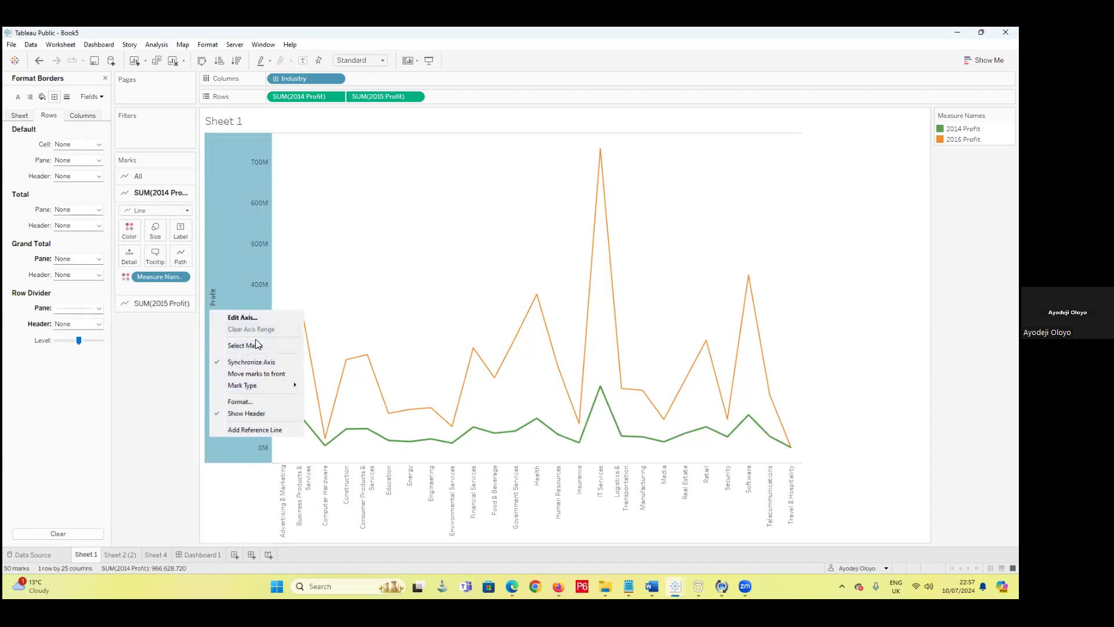
pyautogui.click(254, 317)
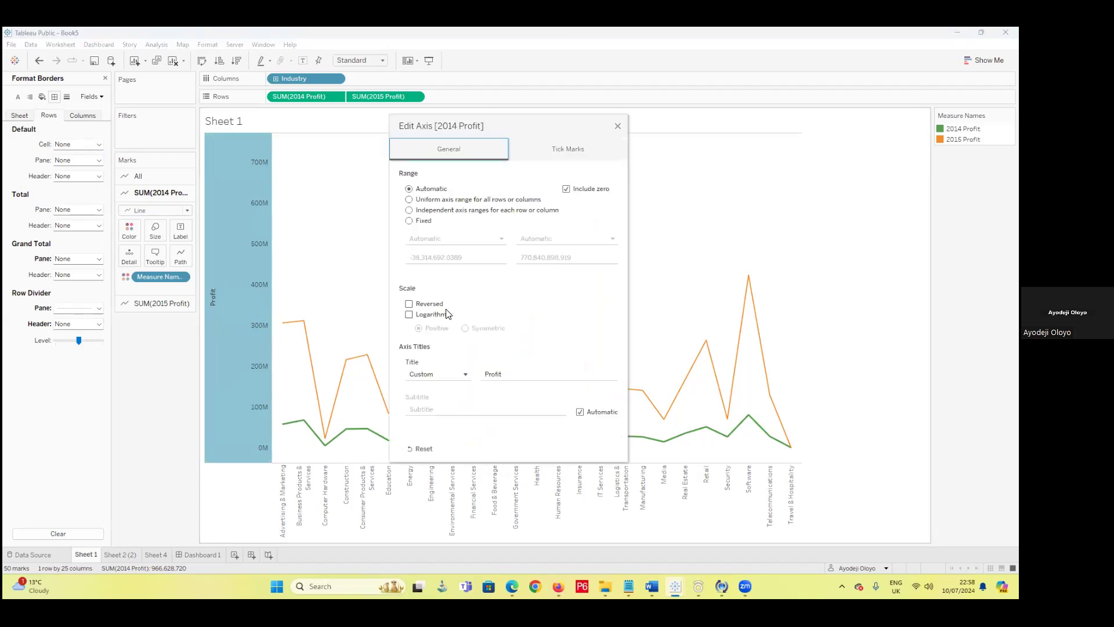
pyautogui.click(499, 374)
pyautogui.doubleClick(499, 373)
pyautogui.press('BackSpace')
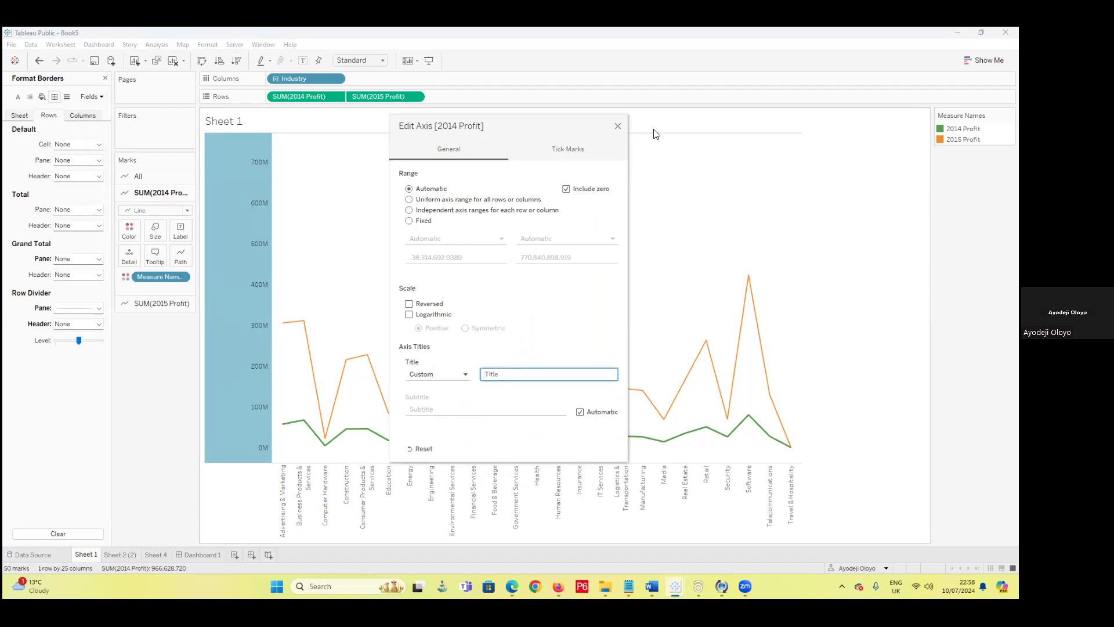
pyautogui.click(618, 126)
# - Format the 2014 Profit axis numbers as custom currency in £ with no decimal places and display units in millions
pyautogui.rightClick(243, 357)
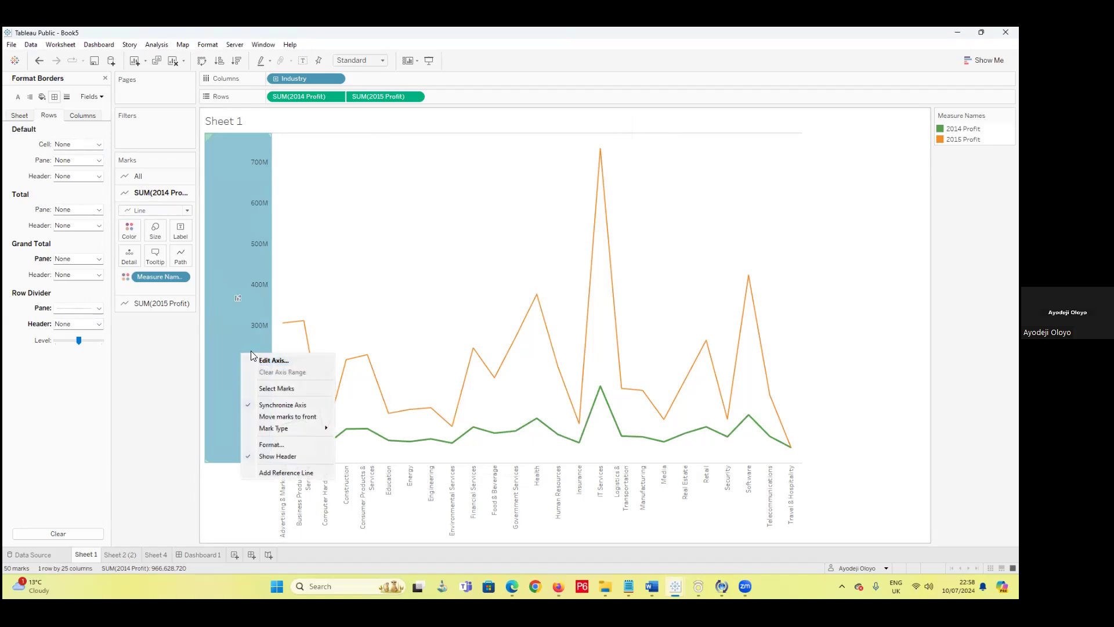
pyautogui.click(264, 444)
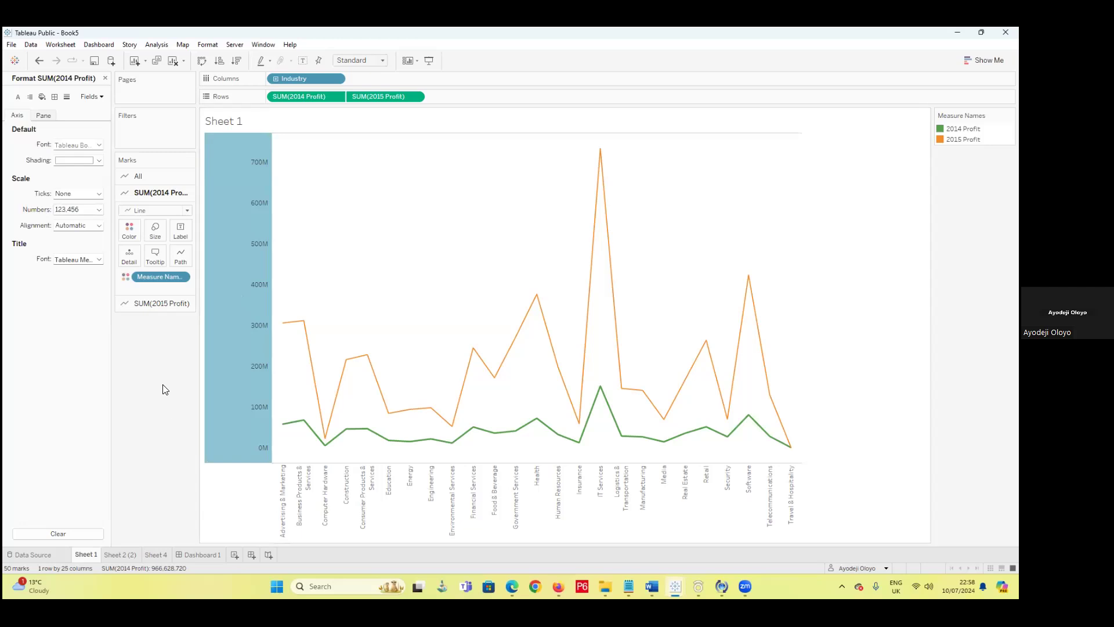
pyautogui.click(99, 210)
pyautogui.click(102, 259)
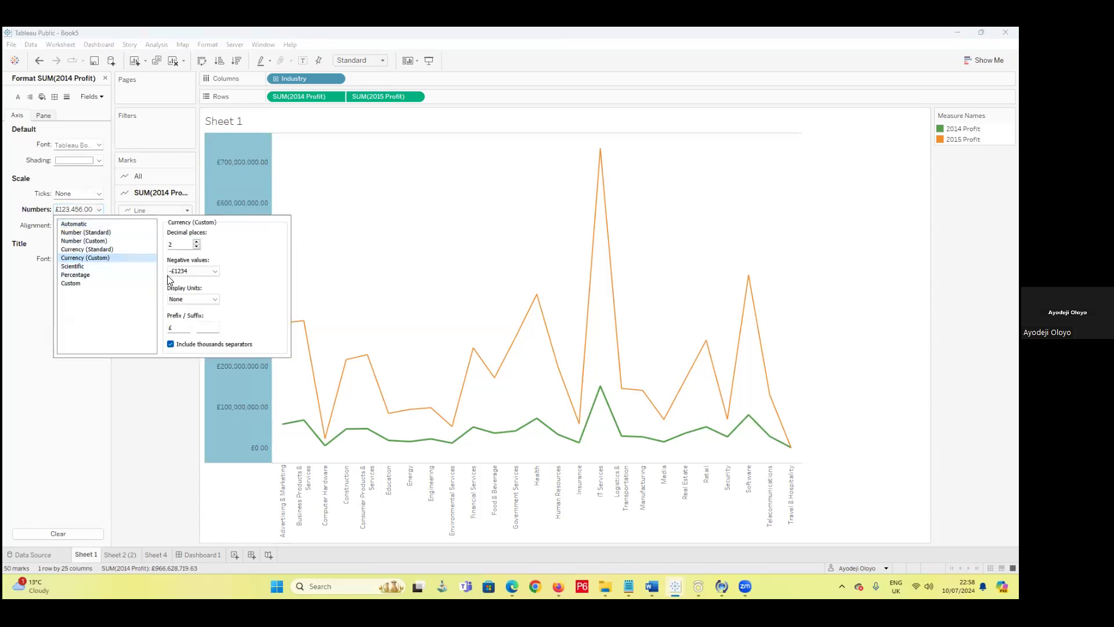
pyautogui.click(196, 247)
pyautogui.click(196, 247)
pyautogui.click(210, 300)
pyautogui.click(185, 322)
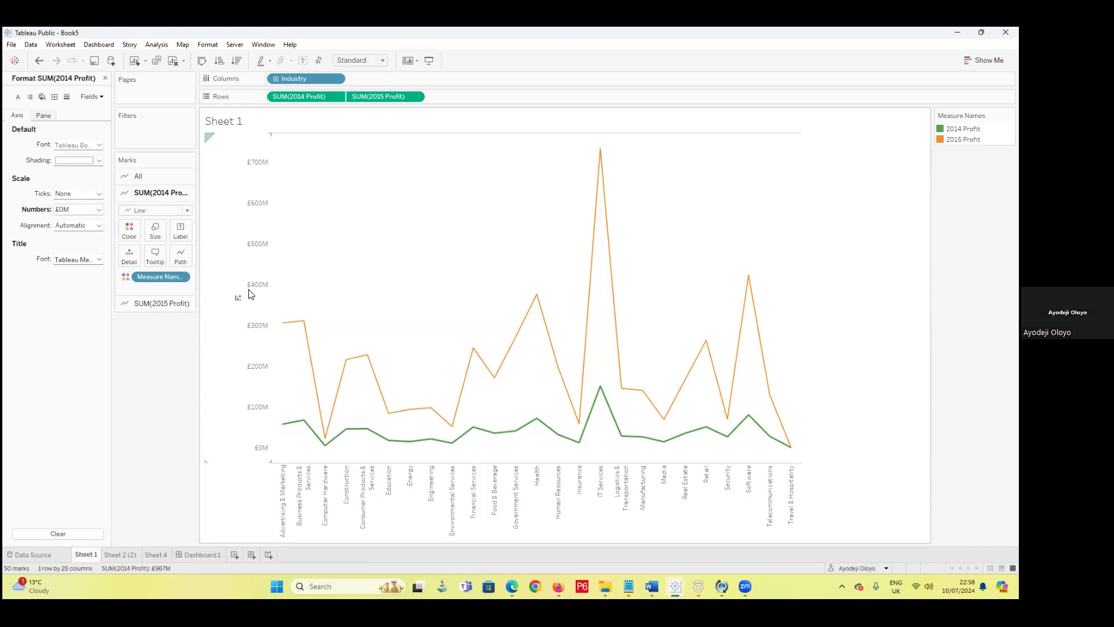
# - Try a solid line for the column divider's pane border, and set it back to None
pyautogui.click(55, 96)
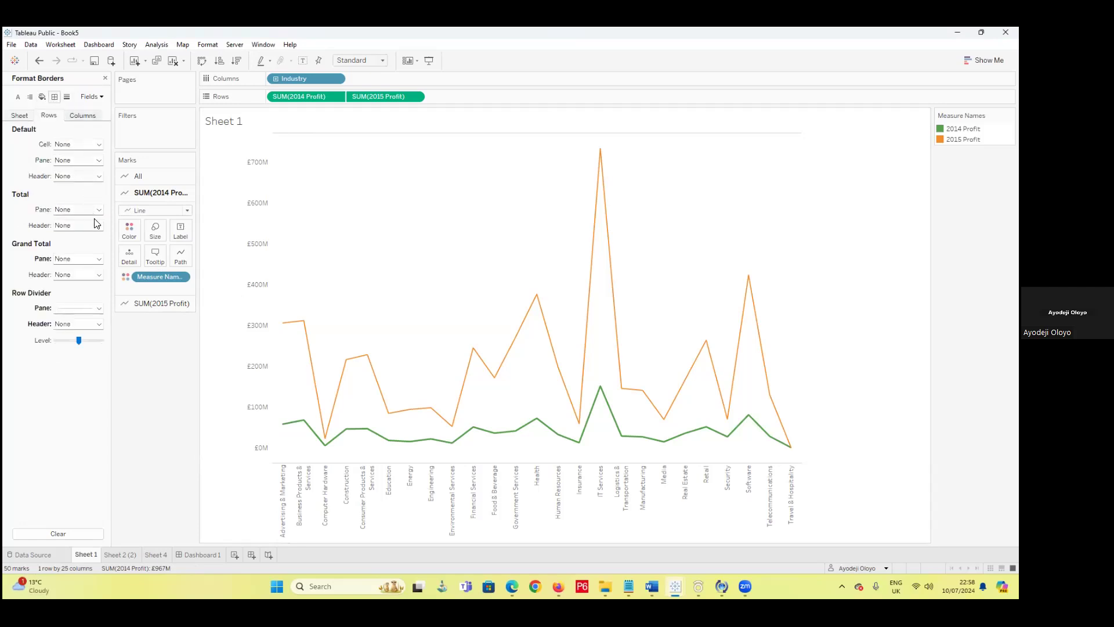
pyautogui.click(74, 114)
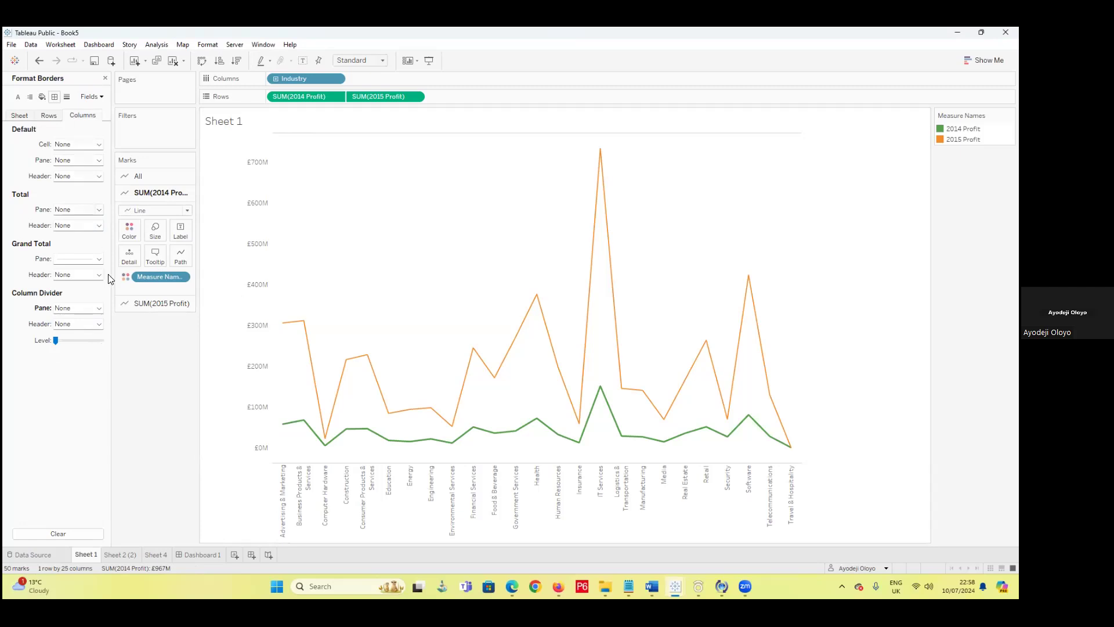
pyautogui.click(98, 308)
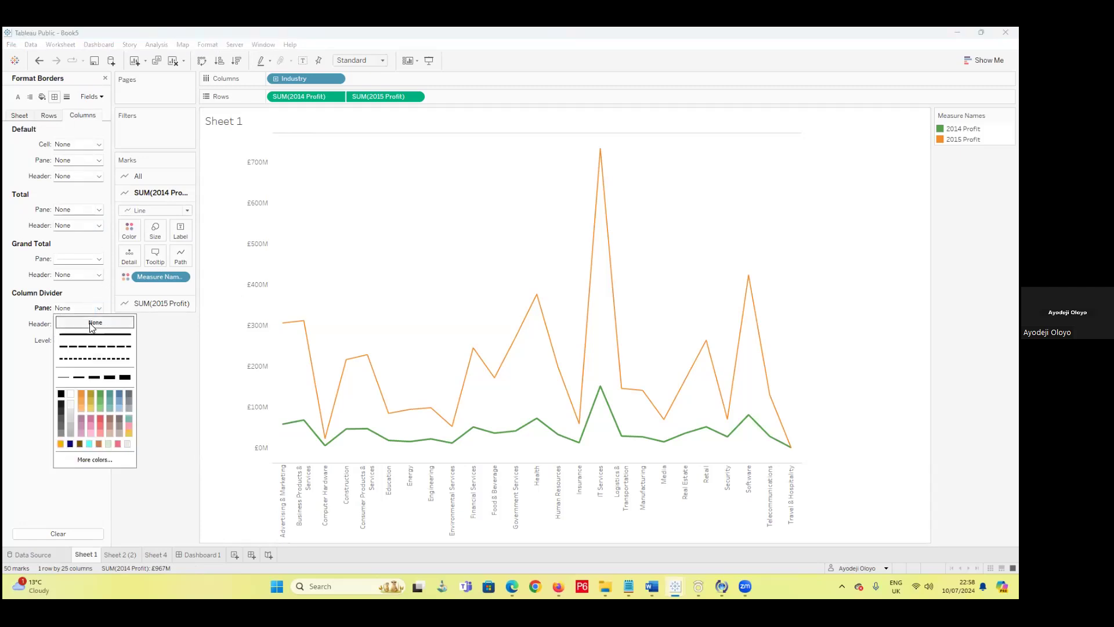
pyautogui.click(90, 335)
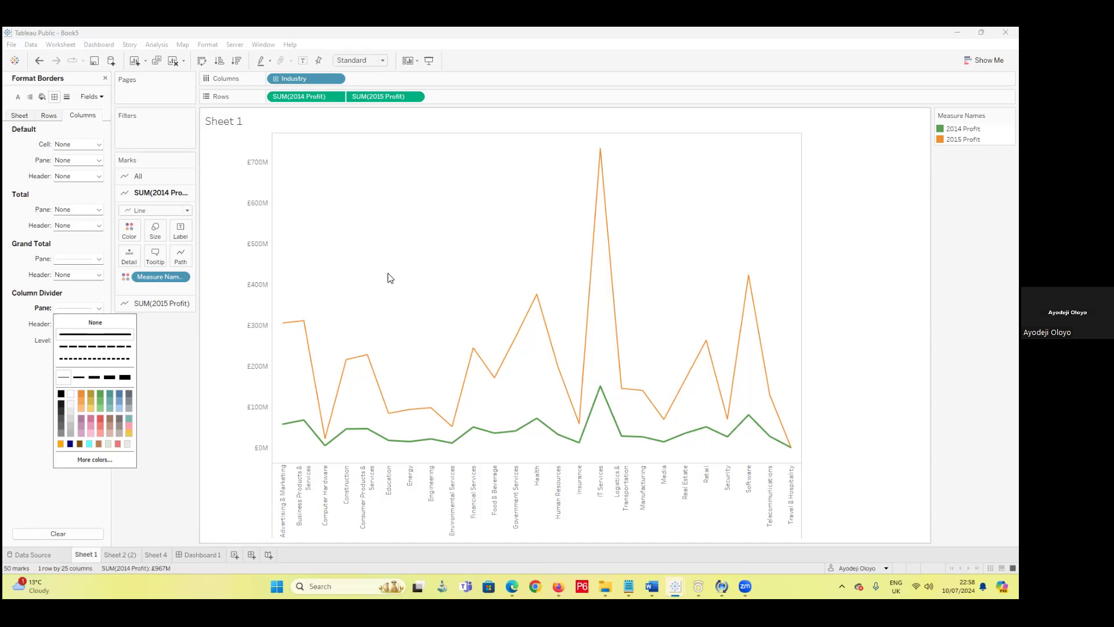
pyautogui.click(95, 322)
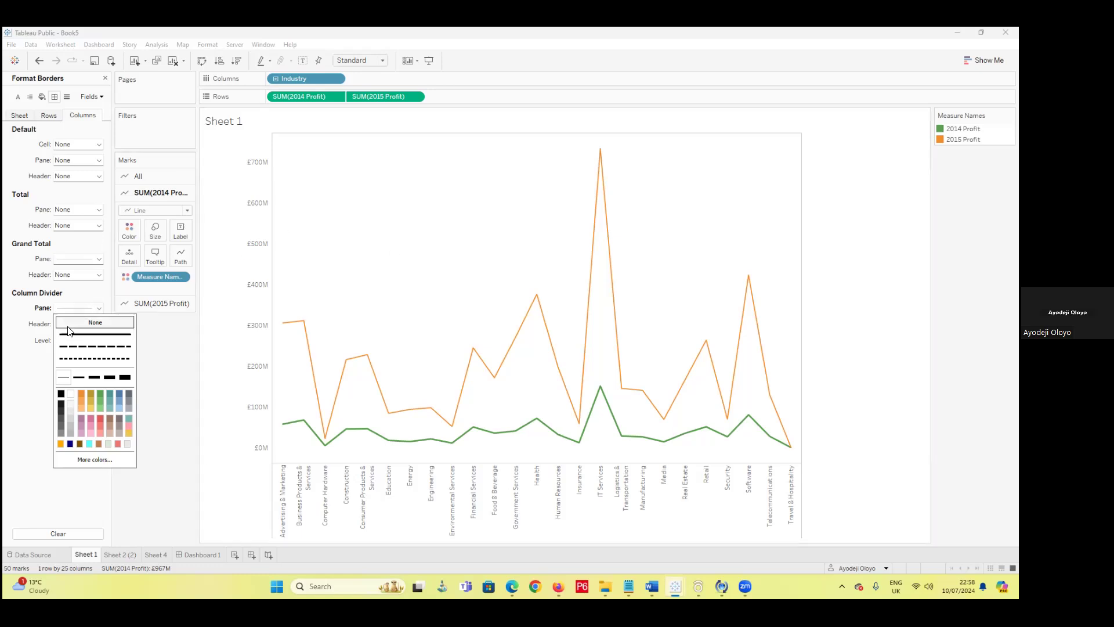
# - Set the columns' grand total pane border and the rows' row divider pane border to None
pyautogui.click(99, 259)
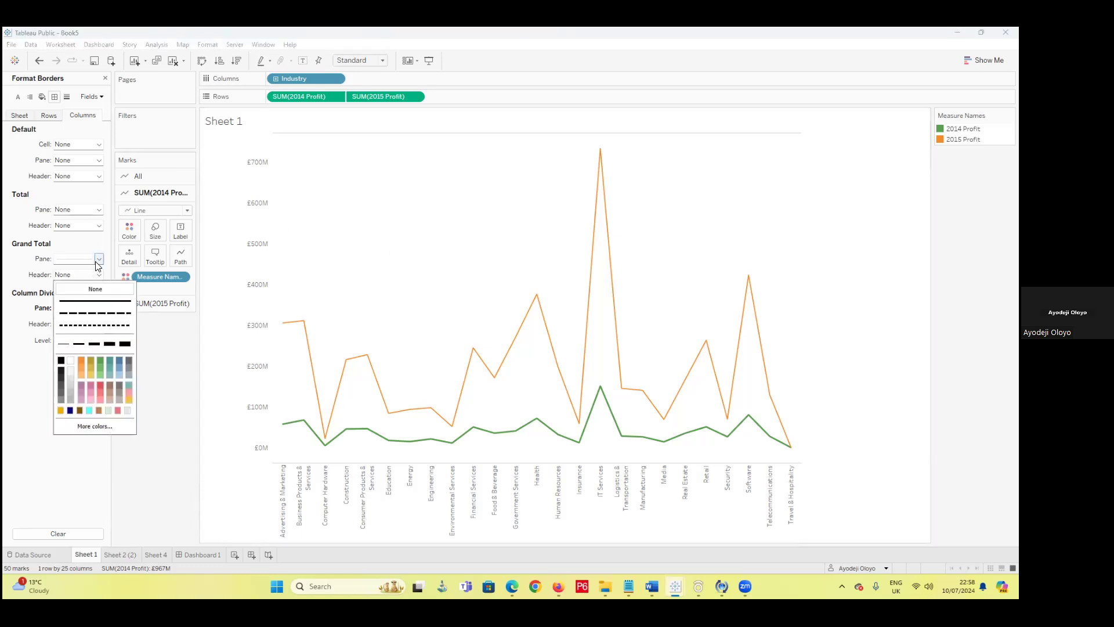
pyautogui.click(95, 273)
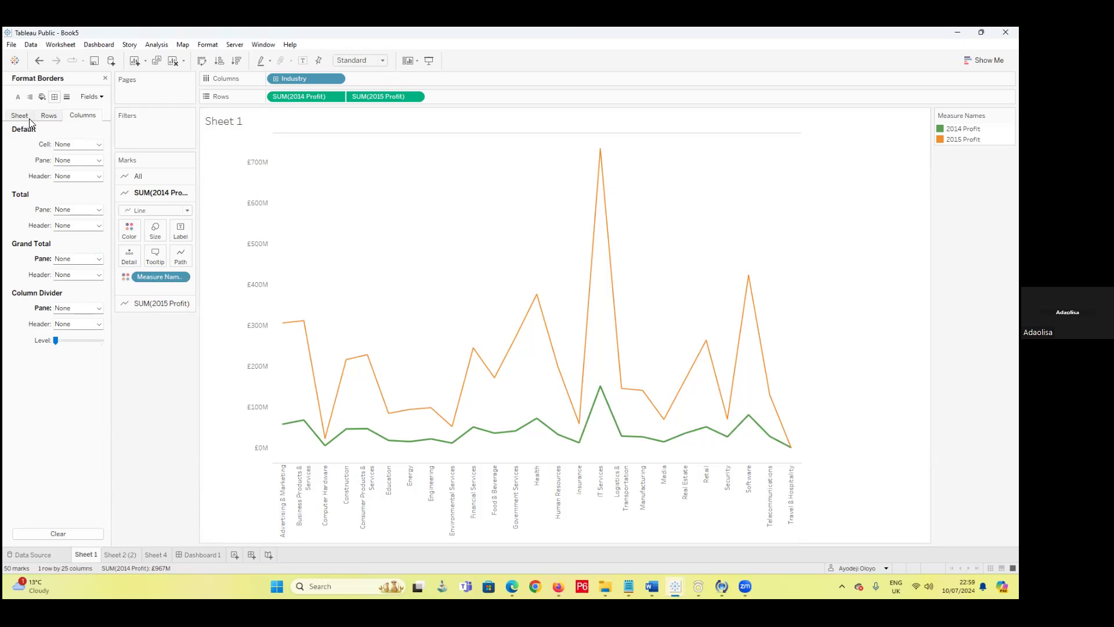
pyautogui.click(49, 115)
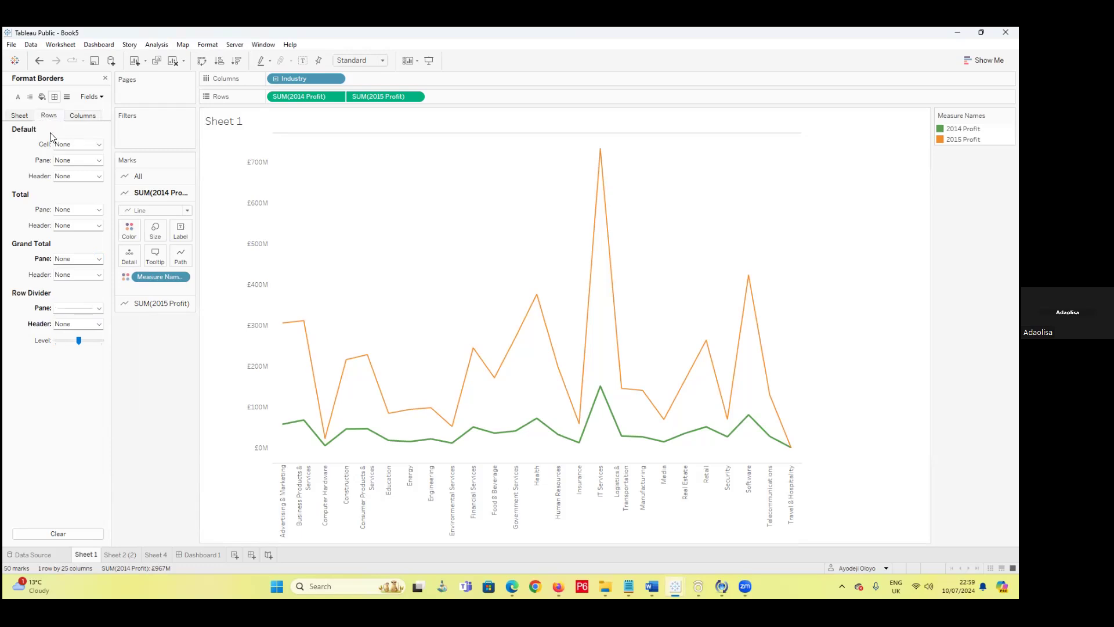
pyautogui.click(99, 308)
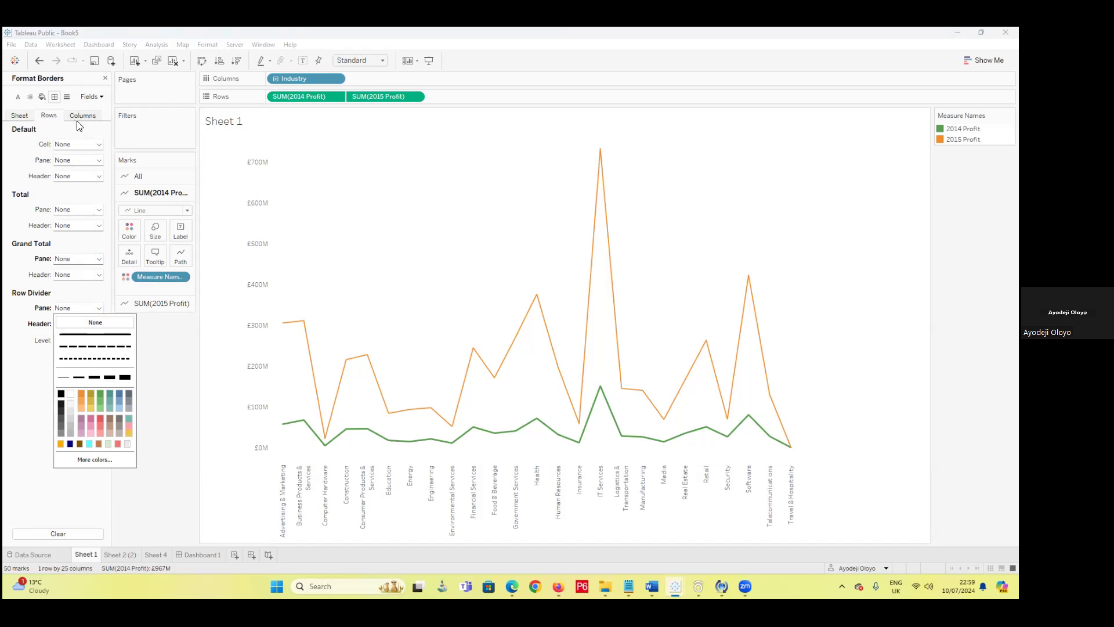
# - Give the rows' axis rulers a solid line of the second thickness with 7% opacity
pyautogui.click(67, 97)
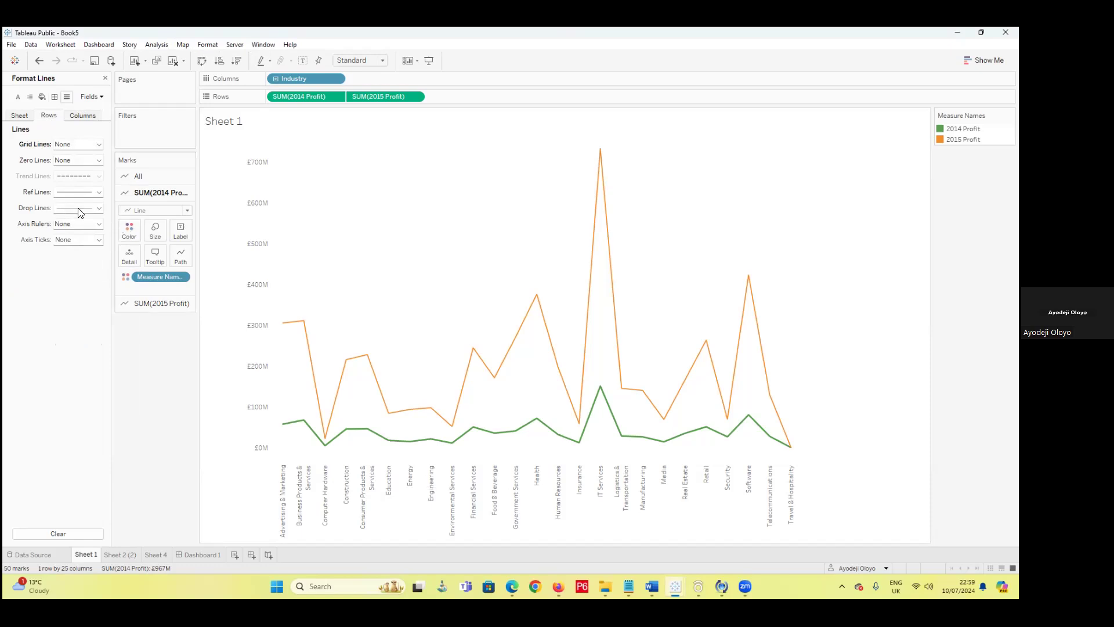
pyautogui.click(99, 224)
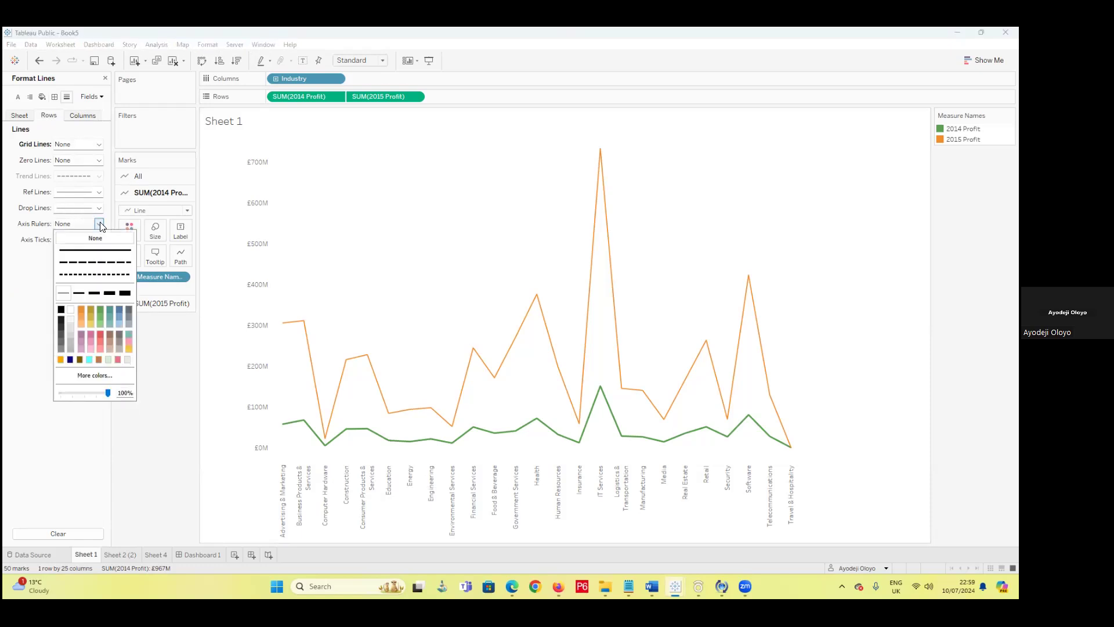
pyautogui.click(64, 393)
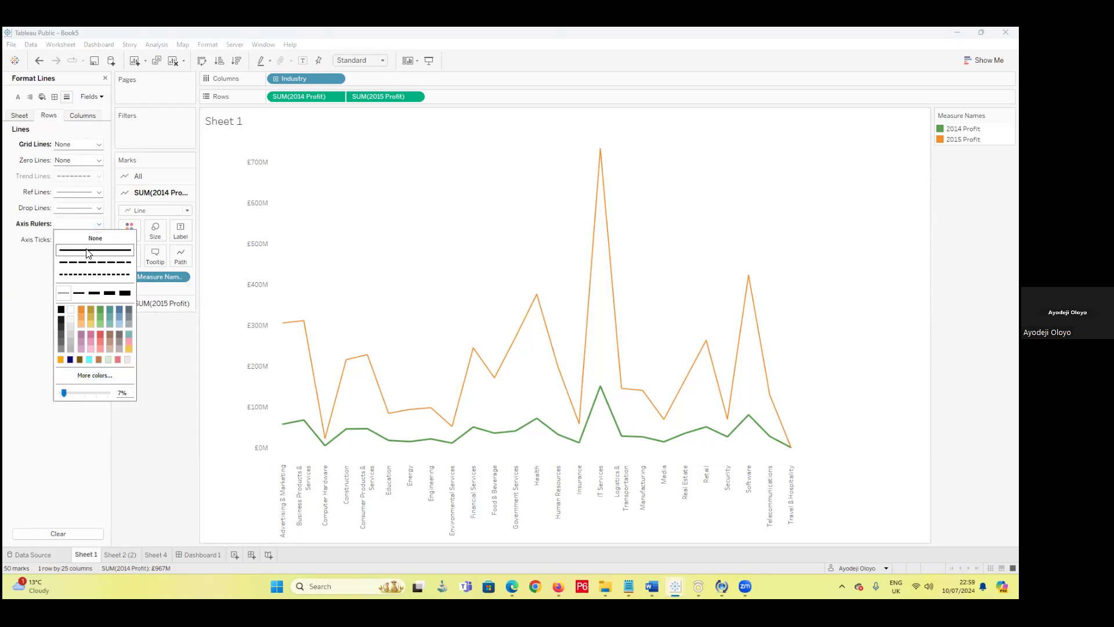
pyautogui.click(14, 287)
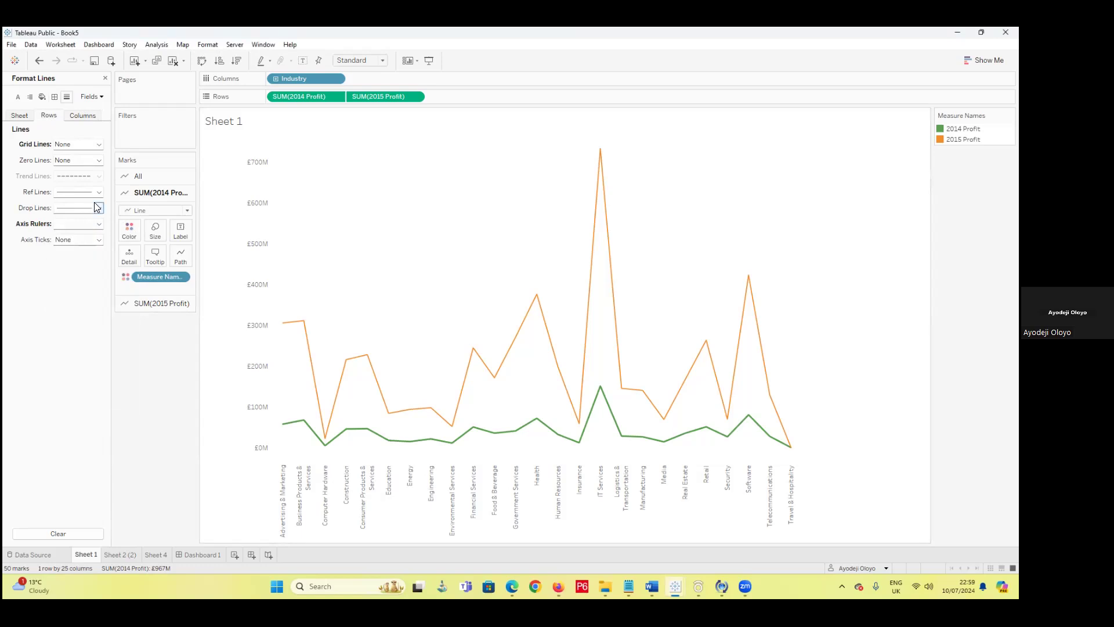
pyautogui.click(97, 224)
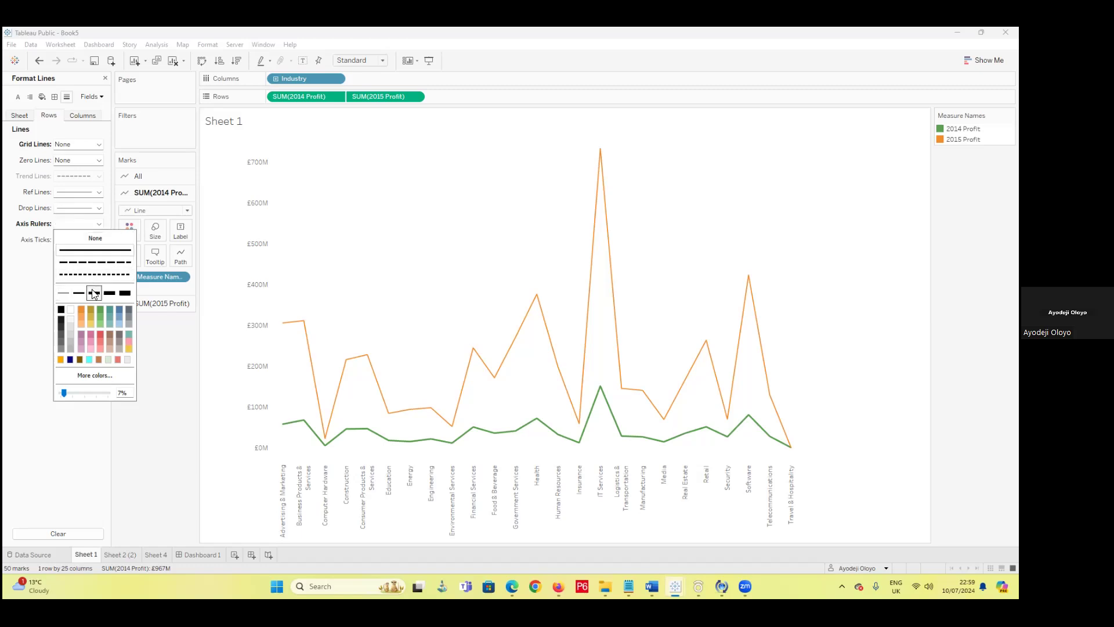
pyautogui.click(35, 304)
pyautogui.click(98, 224)
pyautogui.click(48, 247)
# - Give the columns' axis rulers a solid line
pyautogui.click(84, 115)
pyautogui.click(99, 225)
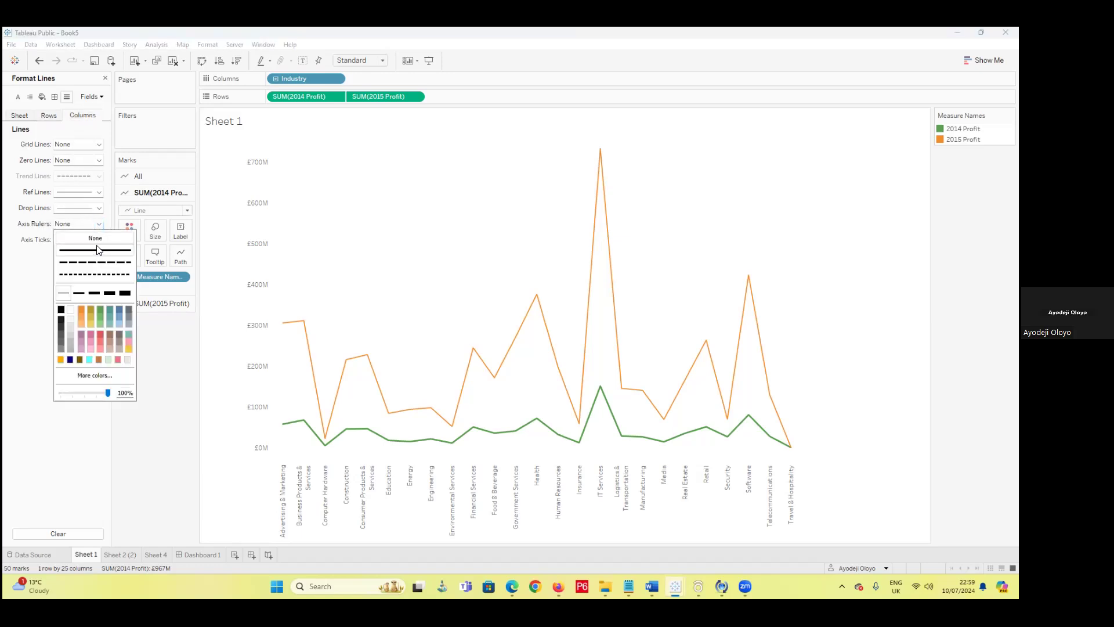
pyautogui.click(97, 250)
pyautogui.click(17, 364)
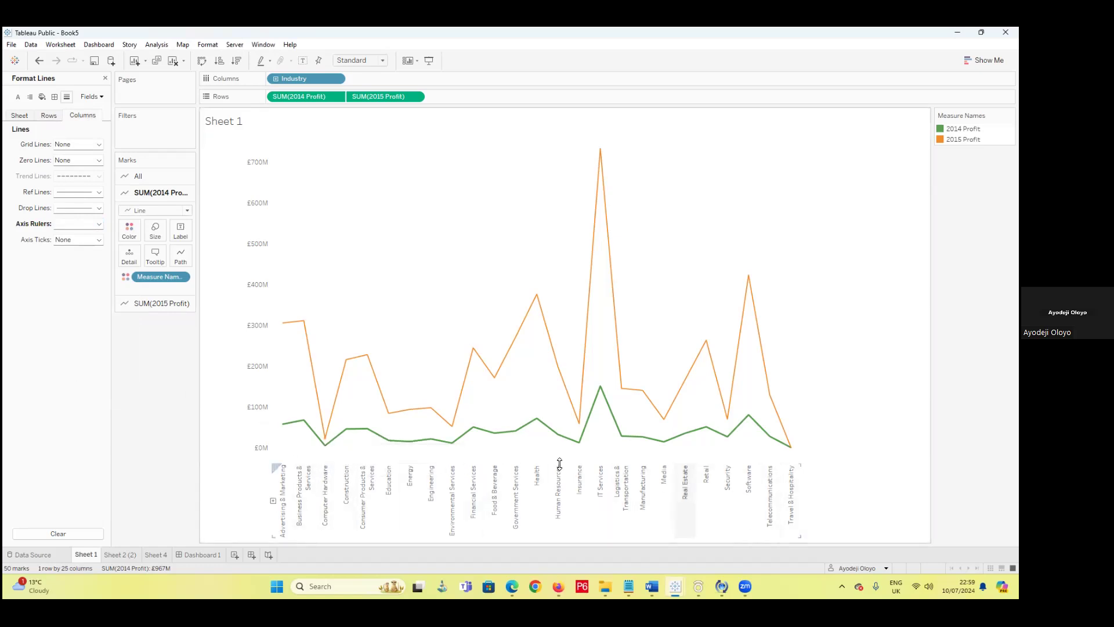
pyautogui.click(99, 224)
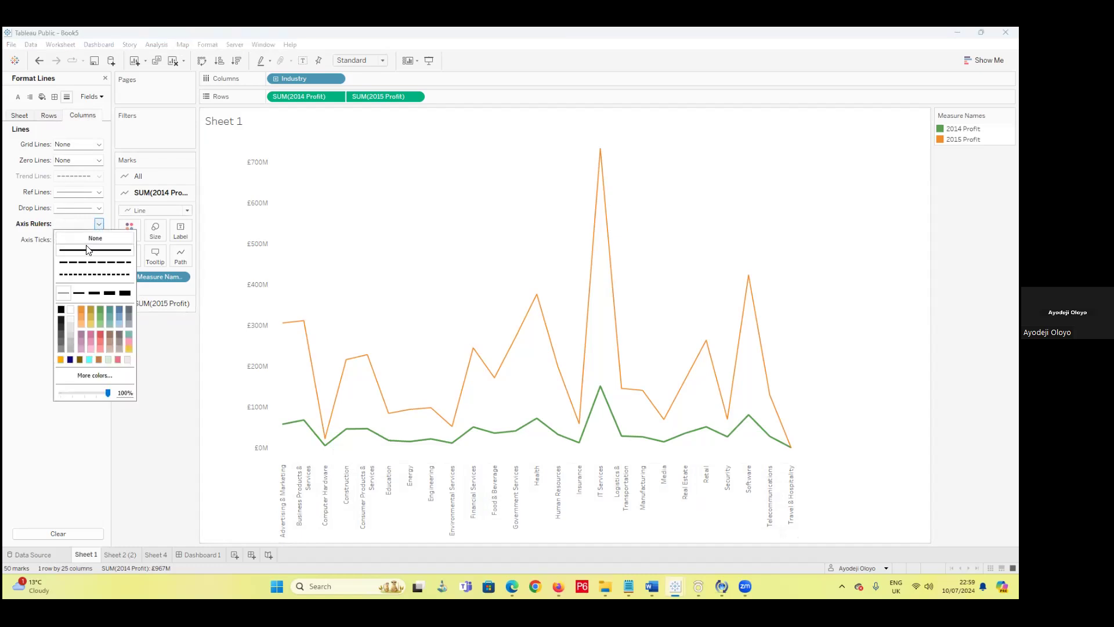
pyautogui.click(80, 335)
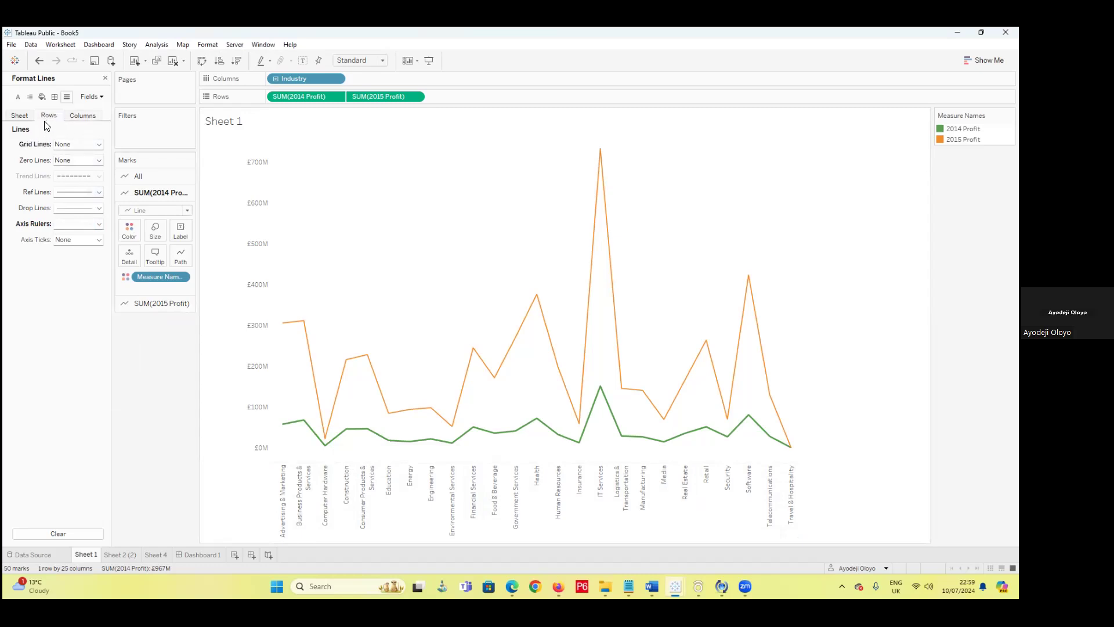
# - Recheck the rows' axis ruler style and try solid grid lines for the rows, setting them back to None
pyautogui.click(100, 224)
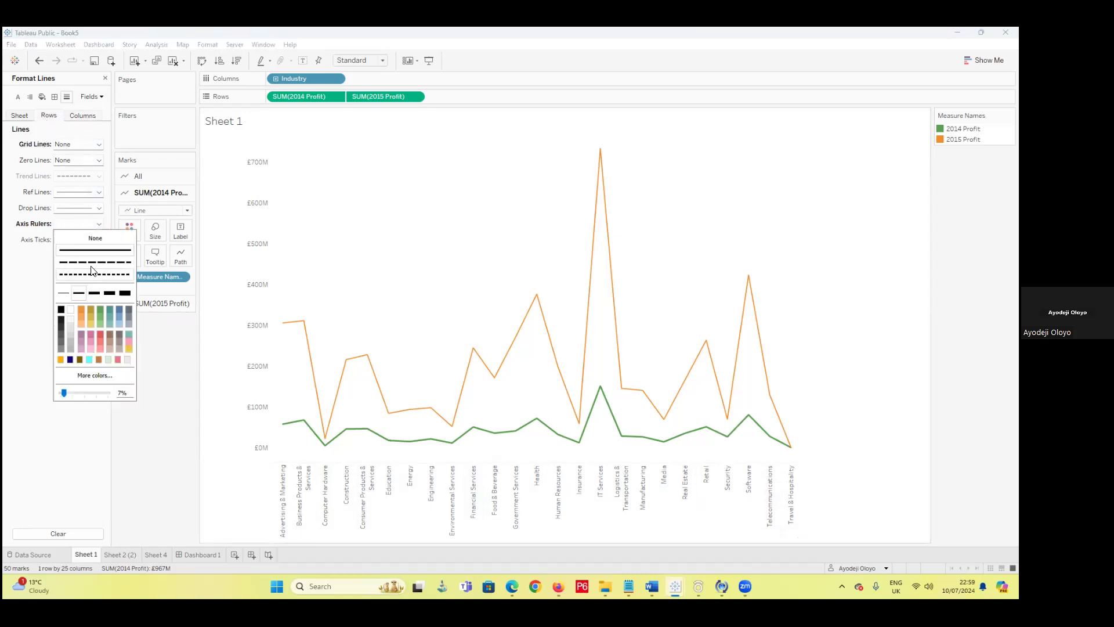
pyautogui.click(27, 397)
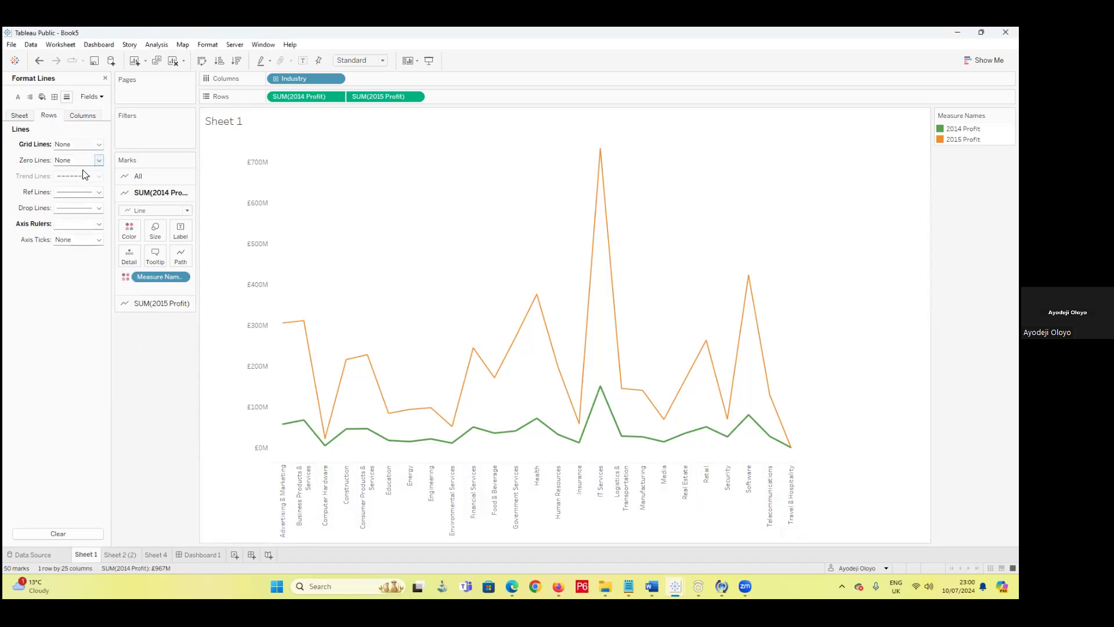
pyautogui.click(100, 144)
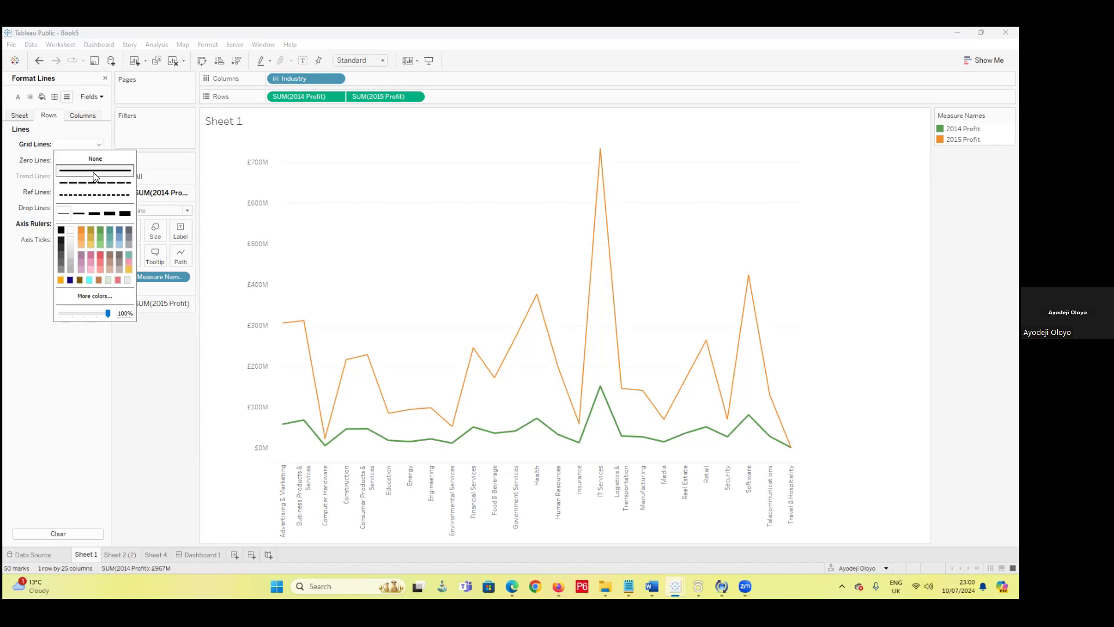
pyautogui.click(94, 159)
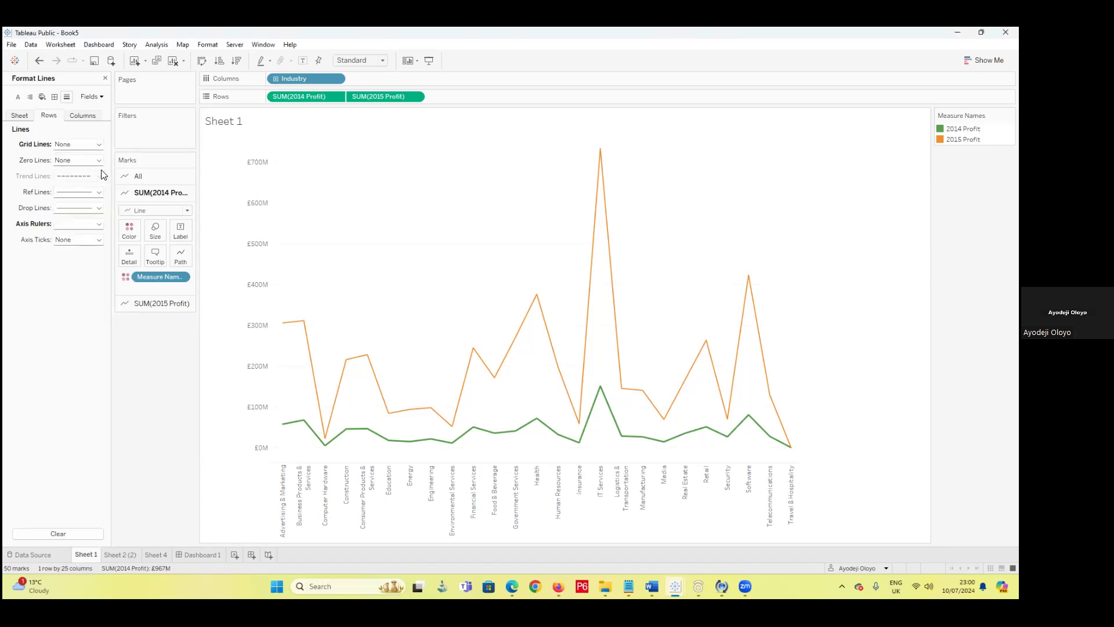
# - Give the rows a solid zero line and set the rows' axis rulers to None
pyautogui.click(100, 161)
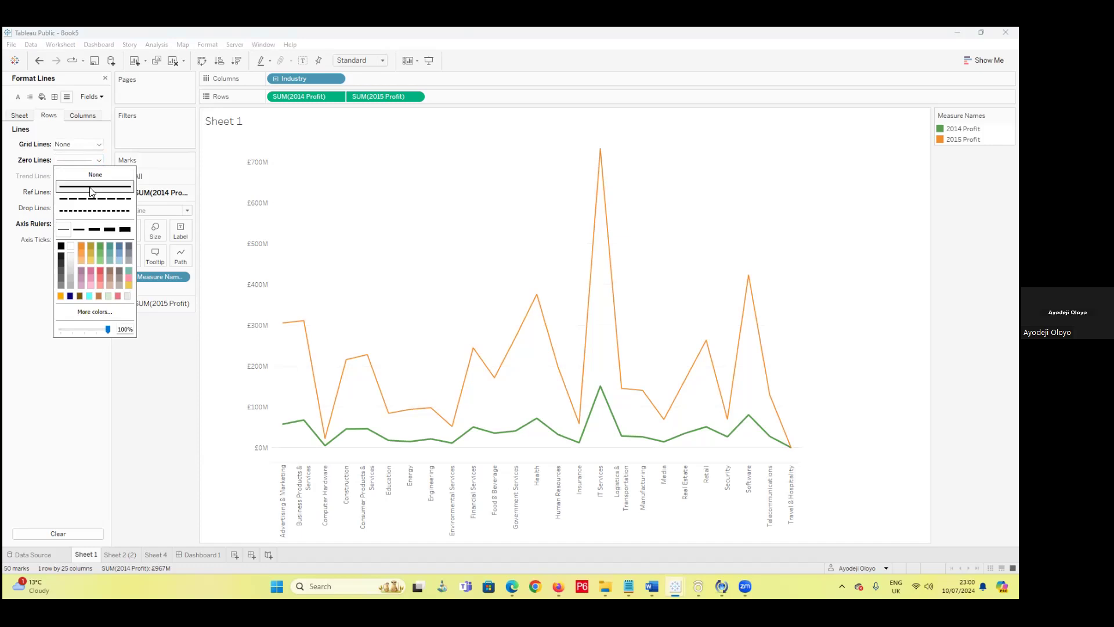
pyautogui.click(12, 303)
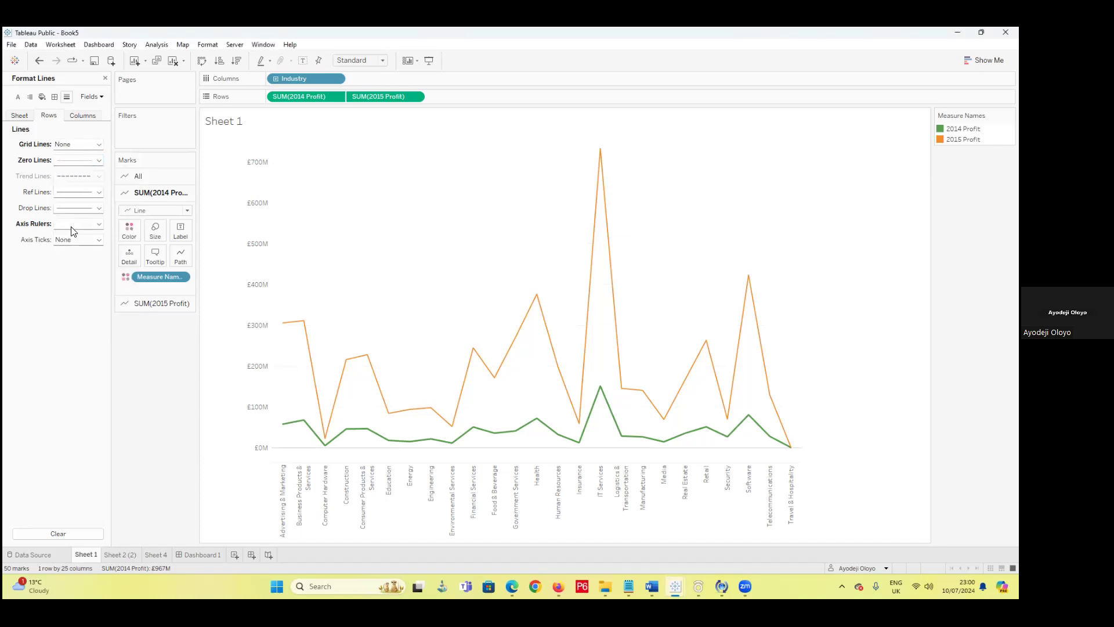
pyautogui.click(99, 227)
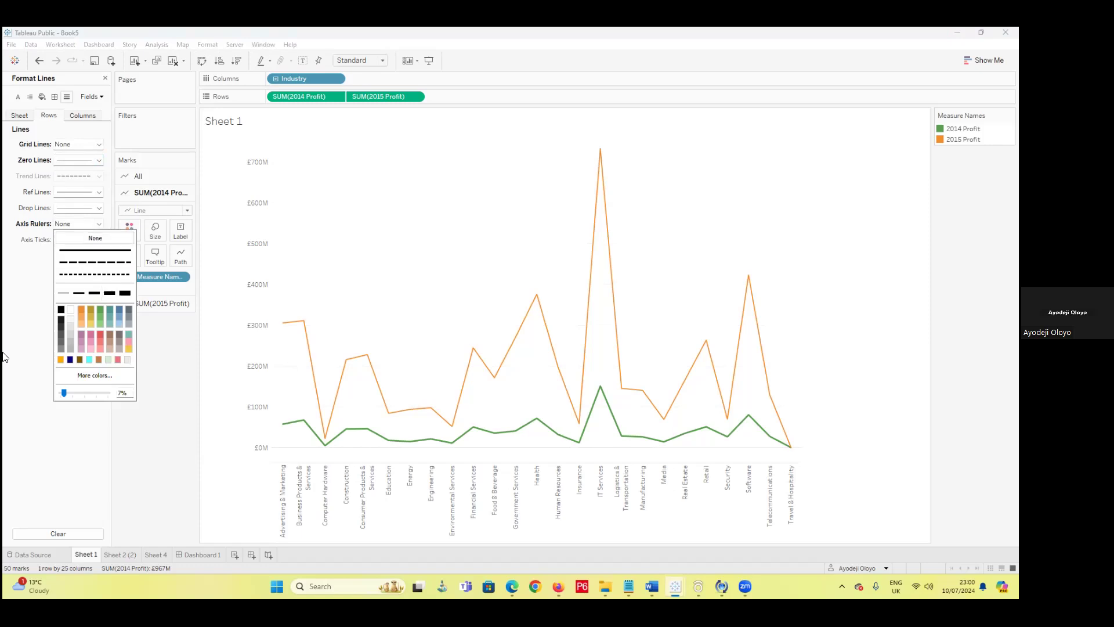
pyautogui.click(54, 261)
# - Set the columns' axis rulers to None
pyautogui.click(82, 116)
pyautogui.click(98, 224)
pyautogui.click(95, 239)
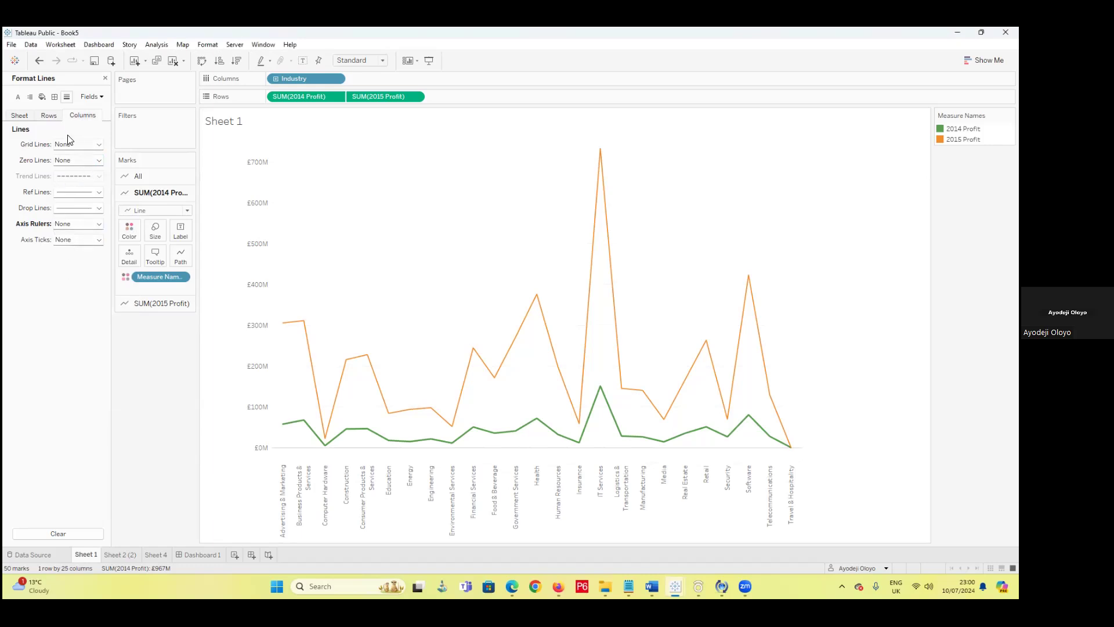
# - Try a solid line for the columns' axis rulers and set them back to None
pyautogui.click(99, 224)
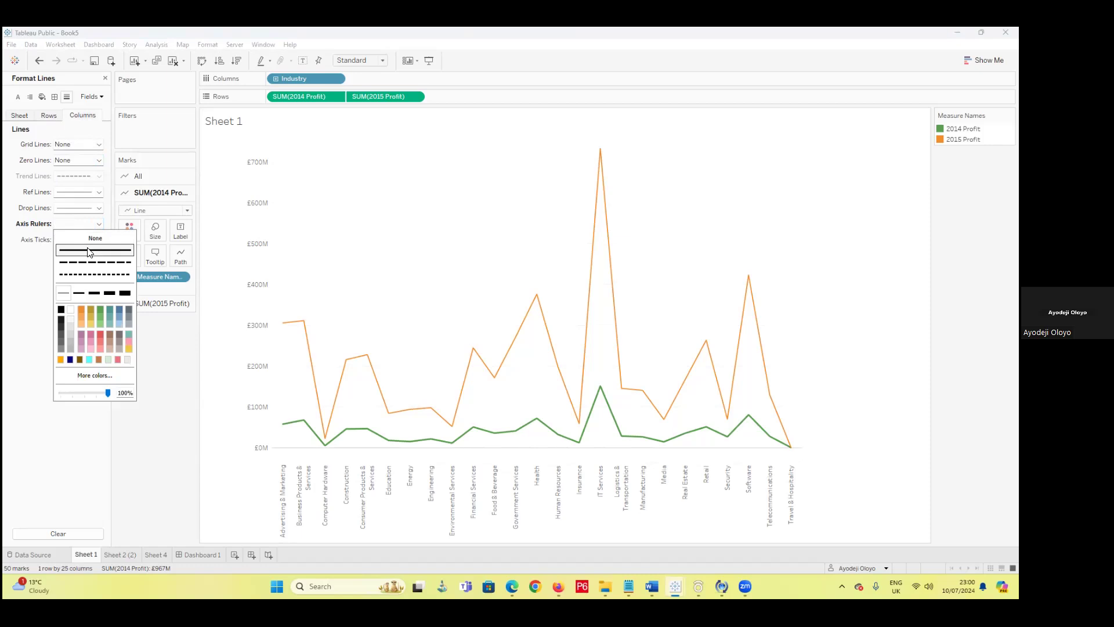
pyautogui.click(20, 298)
pyautogui.click(99, 224)
# - Give the columns a solid zero line
pyautogui.click(99, 161)
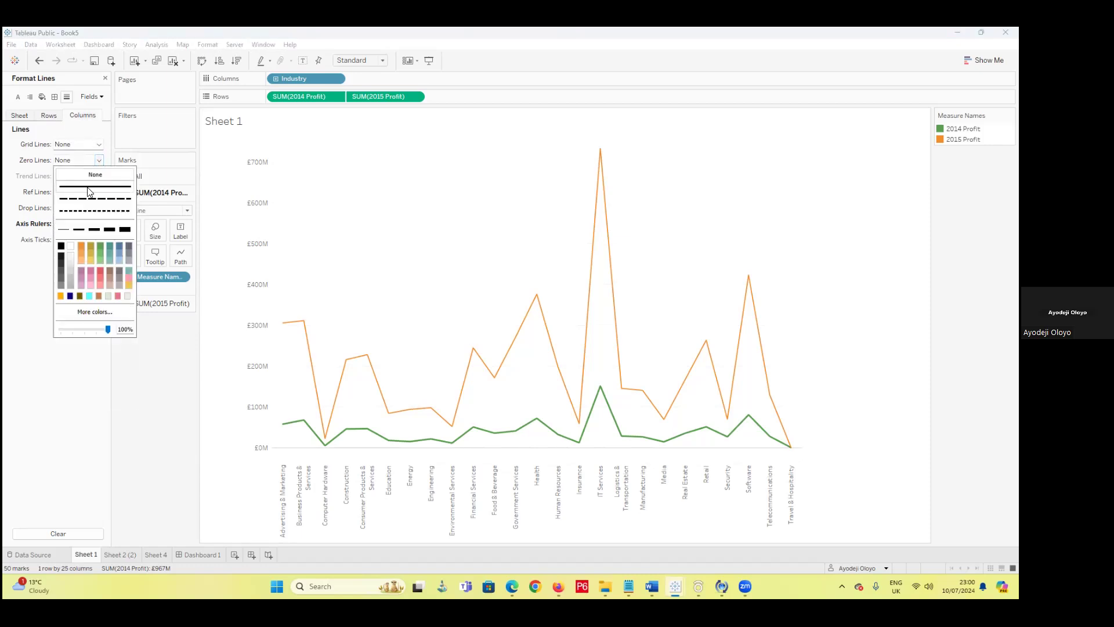
pyautogui.click(88, 186)
pyautogui.click(17, 327)
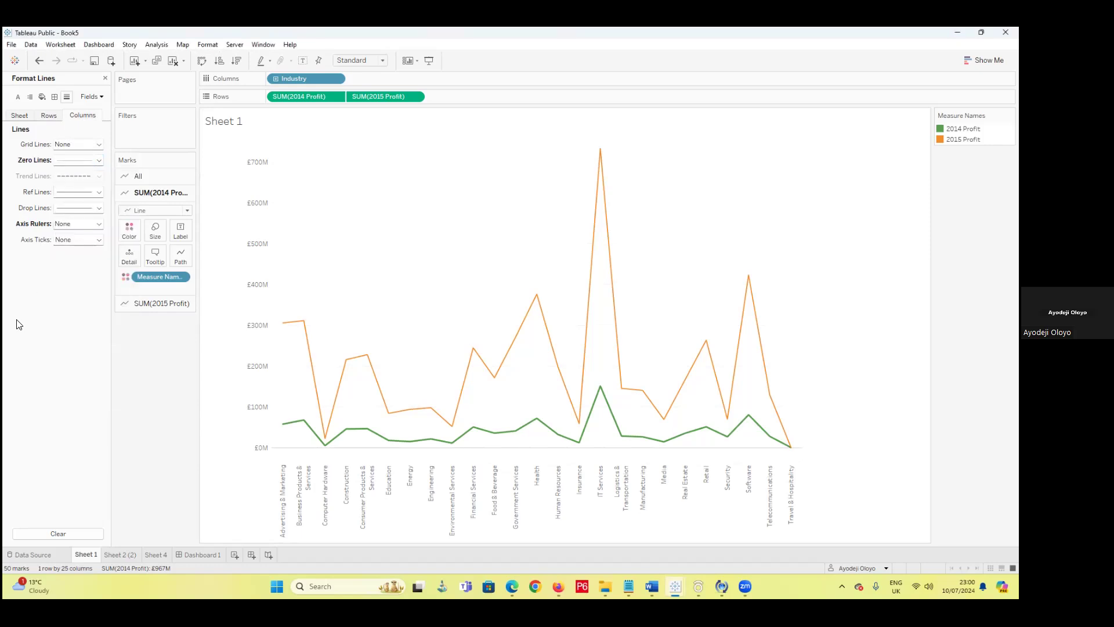
# - Set the zero lines of the whole sheet to a solid line
pyautogui.click(46, 118)
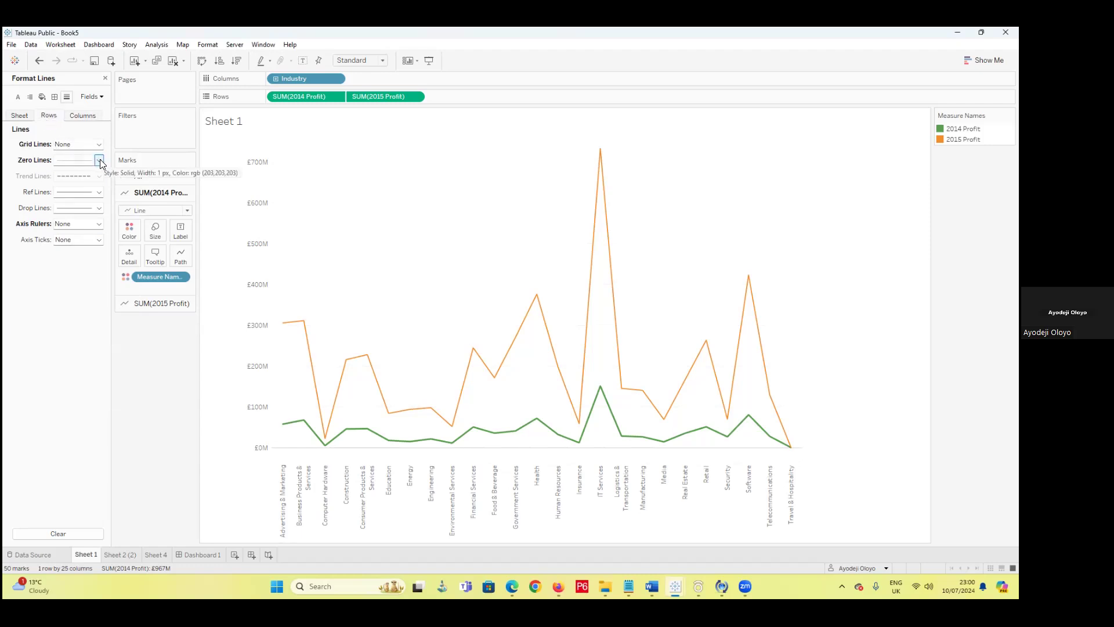
pyautogui.click(25, 112)
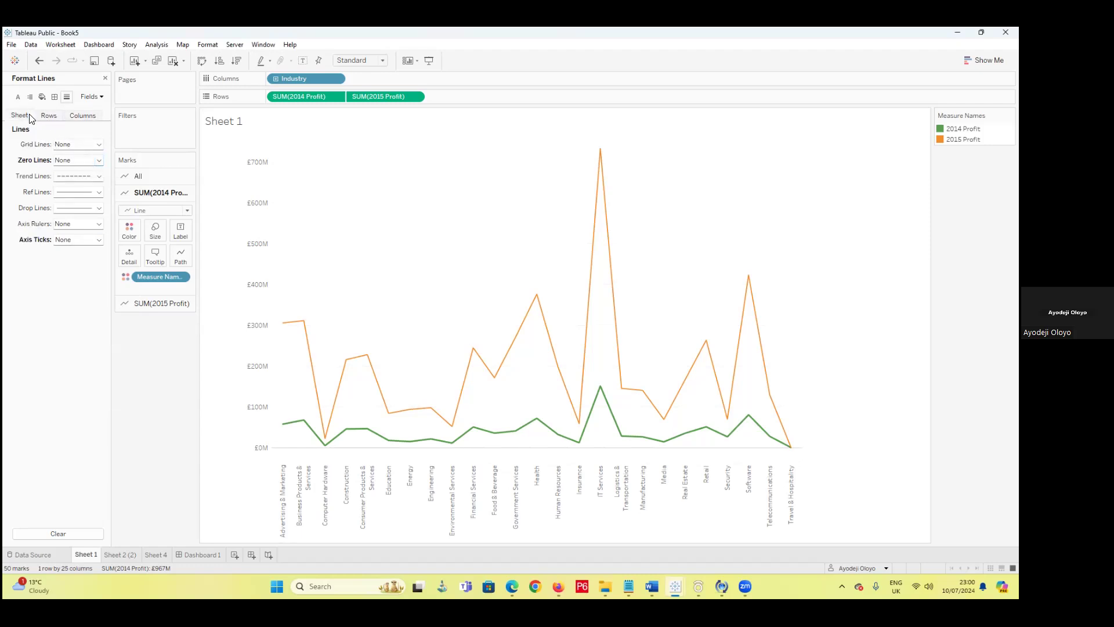
pyautogui.click(98, 160)
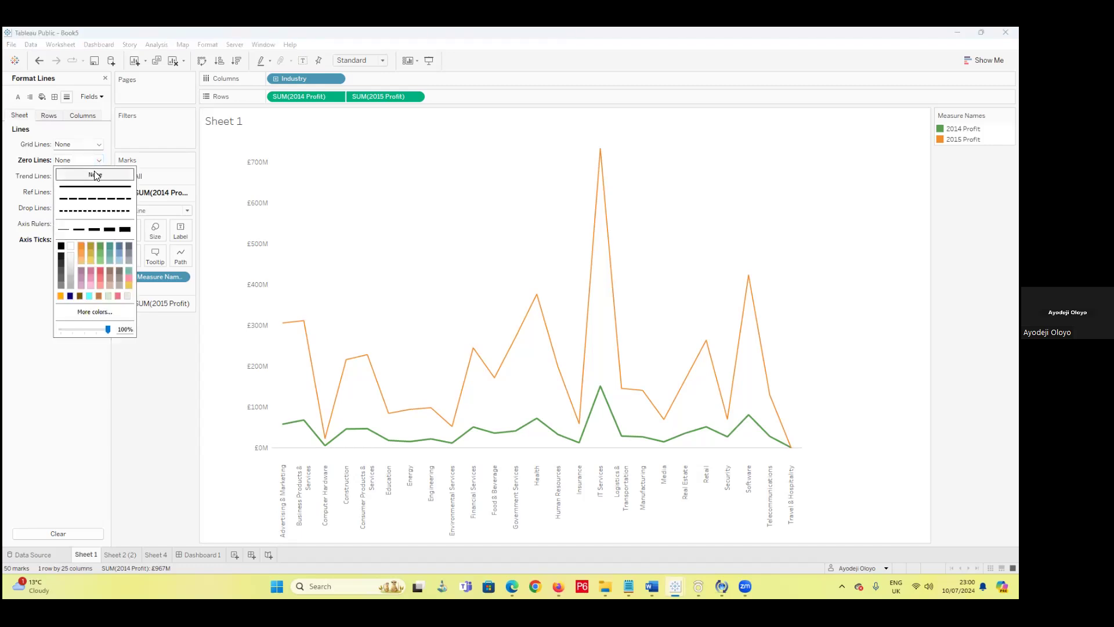
pyautogui.click(93, 187)
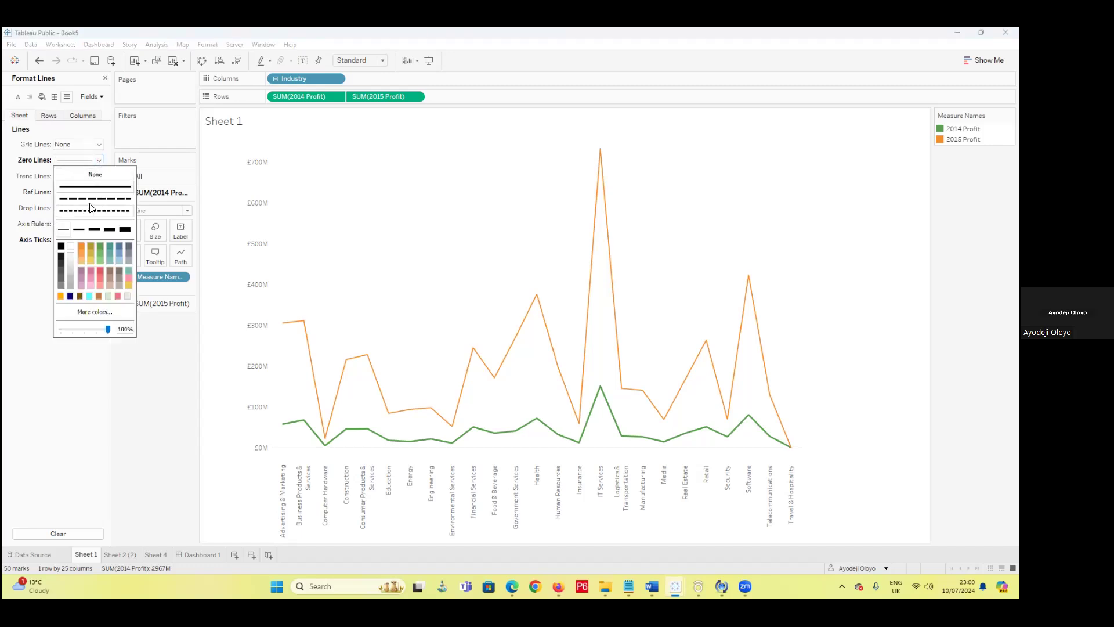
pyautogui.click(32, 339)
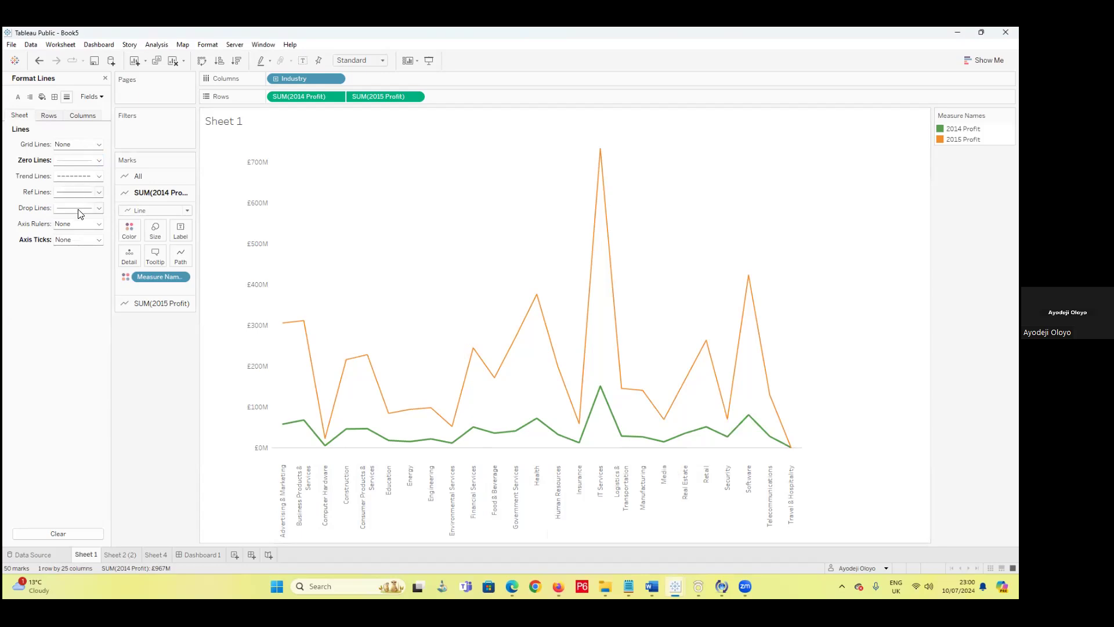
pyautogui.click(102, 146)
pyautogui.click(107, 172)
pyautogui.click(108, 159)
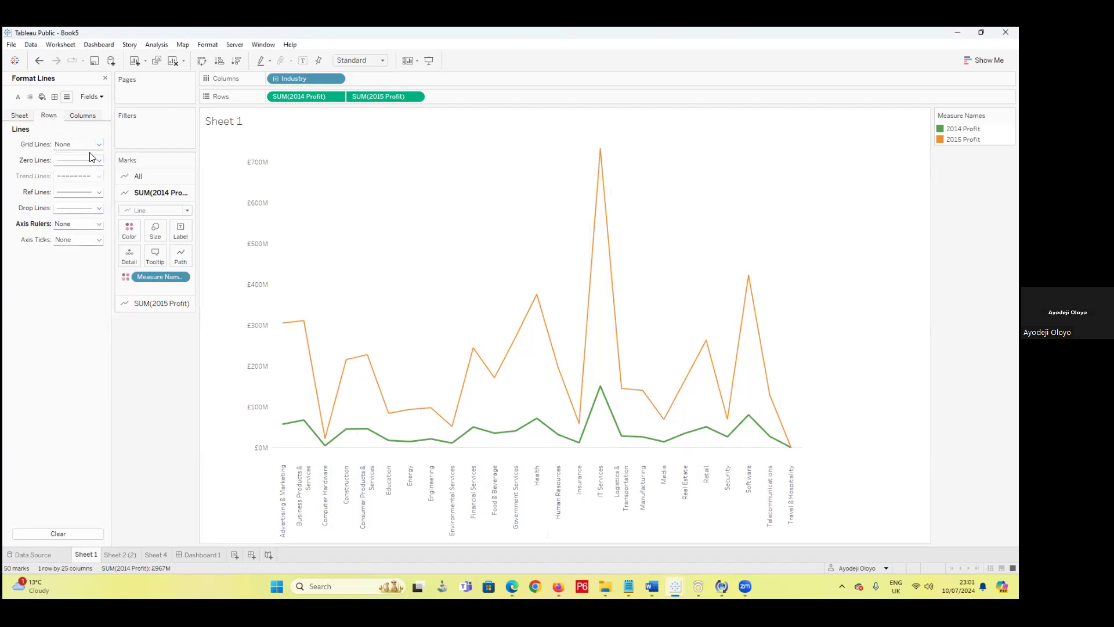
pyautogui.click(88, 116)
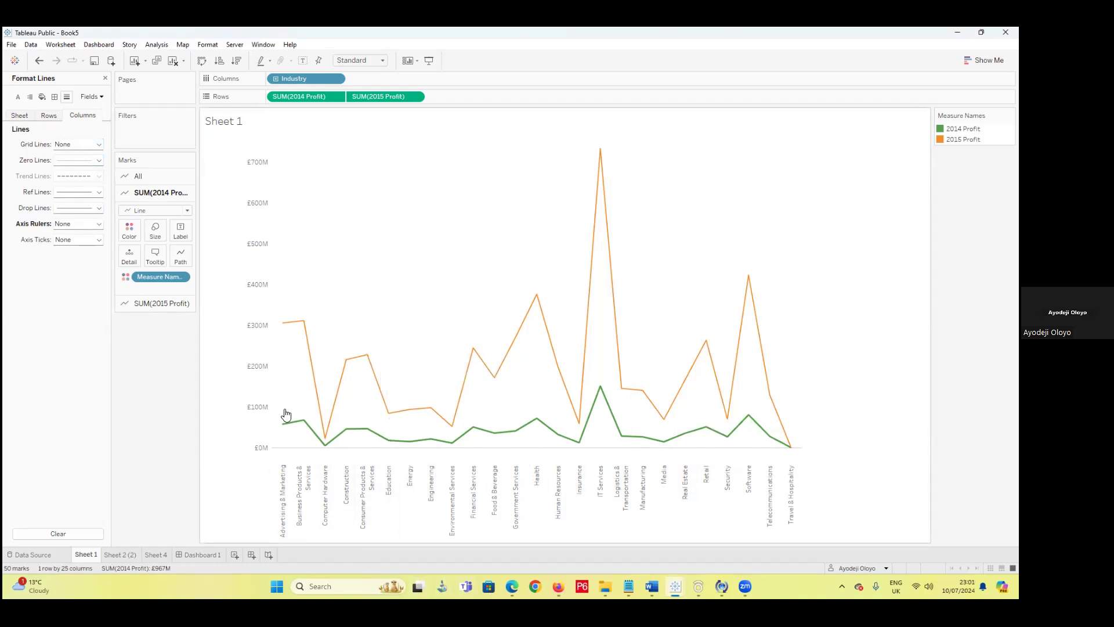
# - Give the 2014 Profit axis fixed major tick marks with a tick interval of 300,000,000
pyautogui.rightClick(257, 311)
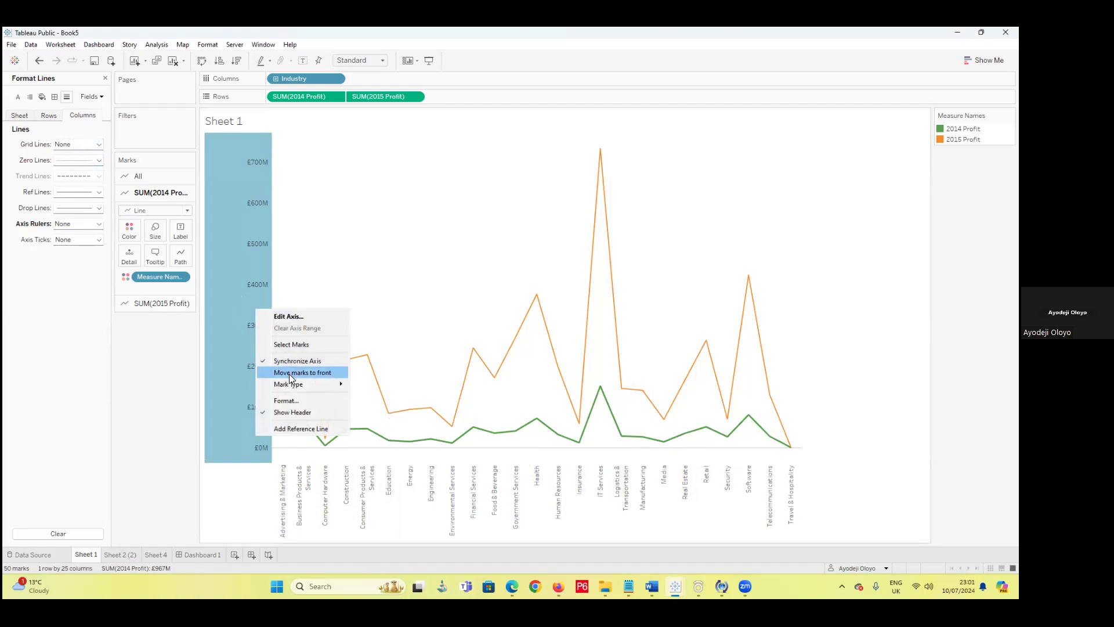
pyautogui.click(300, 318)
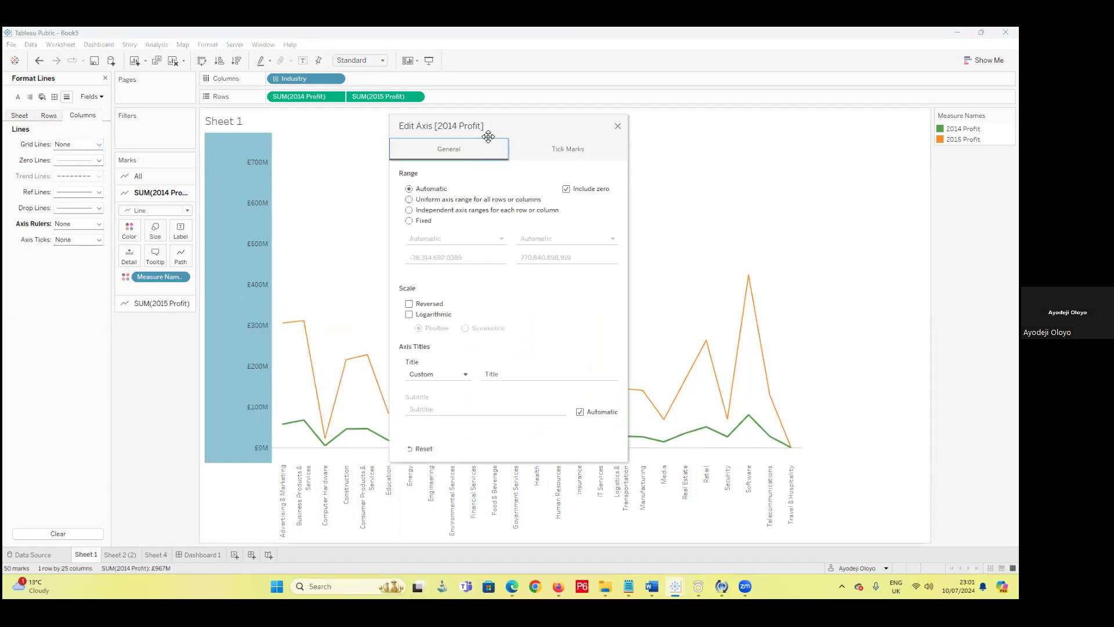
pyautogui.click(537, 149)
pyautogui.click(409, 199)
pyautogui.click(520, 239)
pyautogui.click(524, 241)
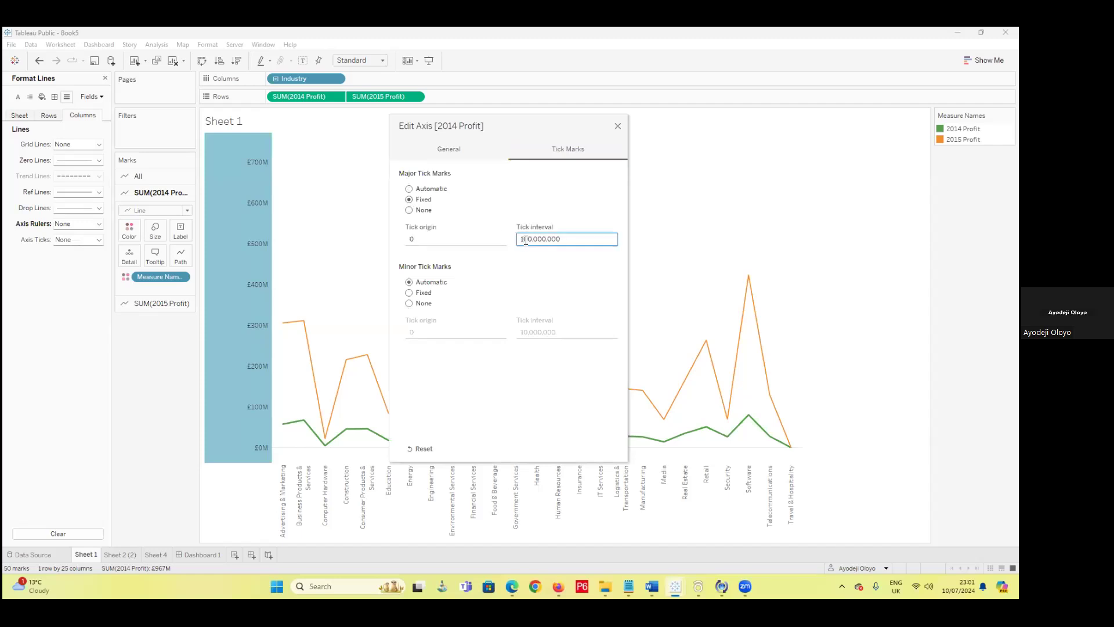
pyautogui.press('BackSpace')
pyautogui.write('3')
pyautogui.click(500, 371)
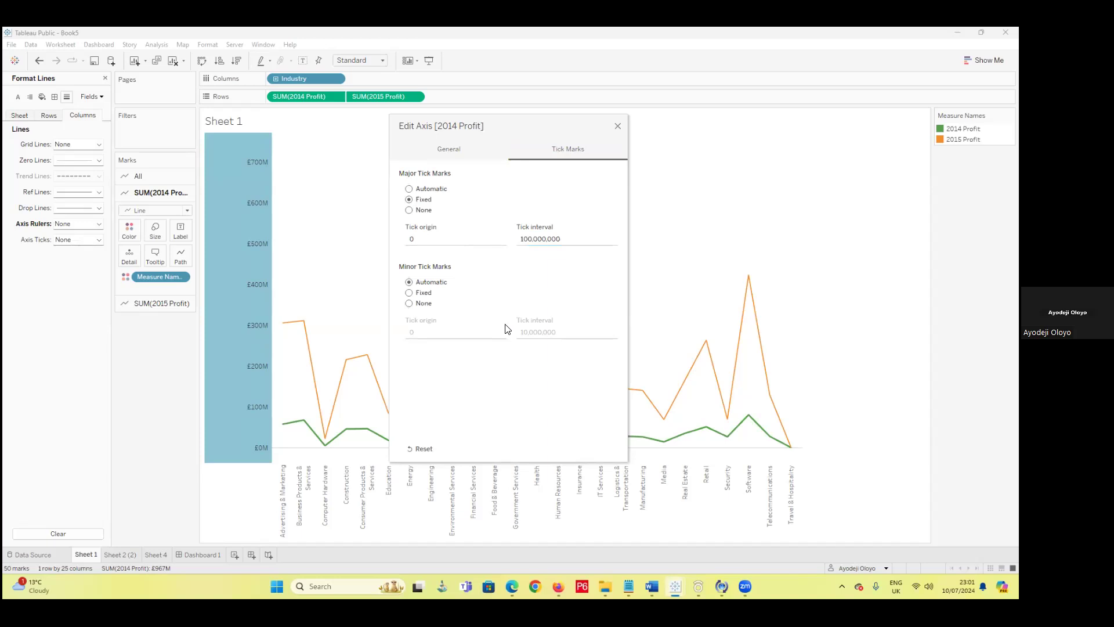
pyautogui.click(616, 126)
# - Open the 2014 Profit marks' tooltip for editing and colour all of its text black
pyautogui.moveTo(594, 266)
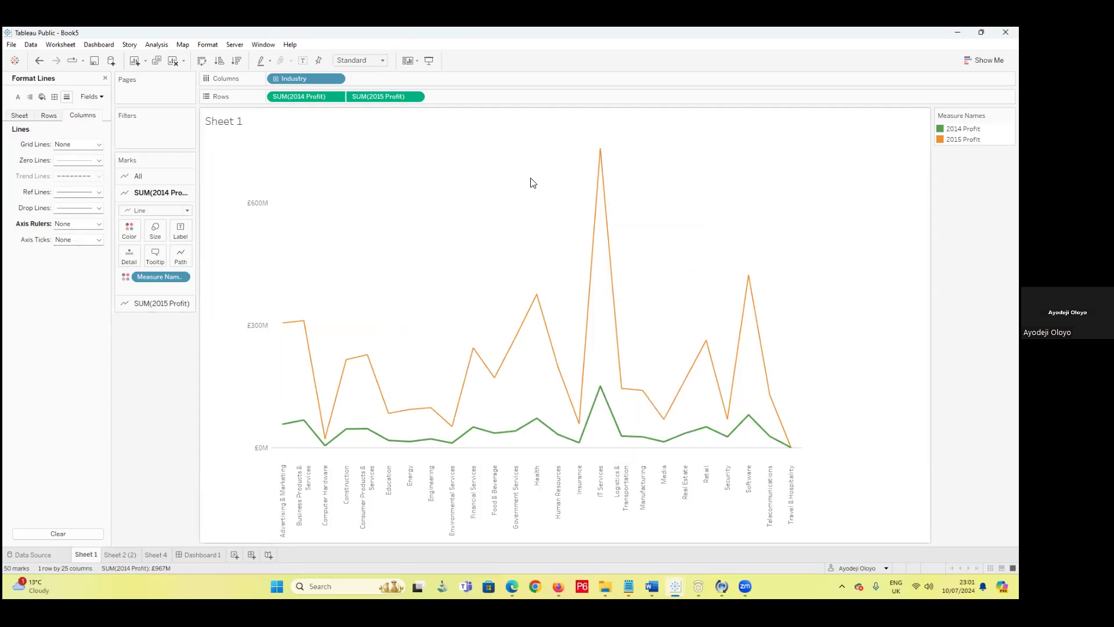
pyautogui.click(155, 255)
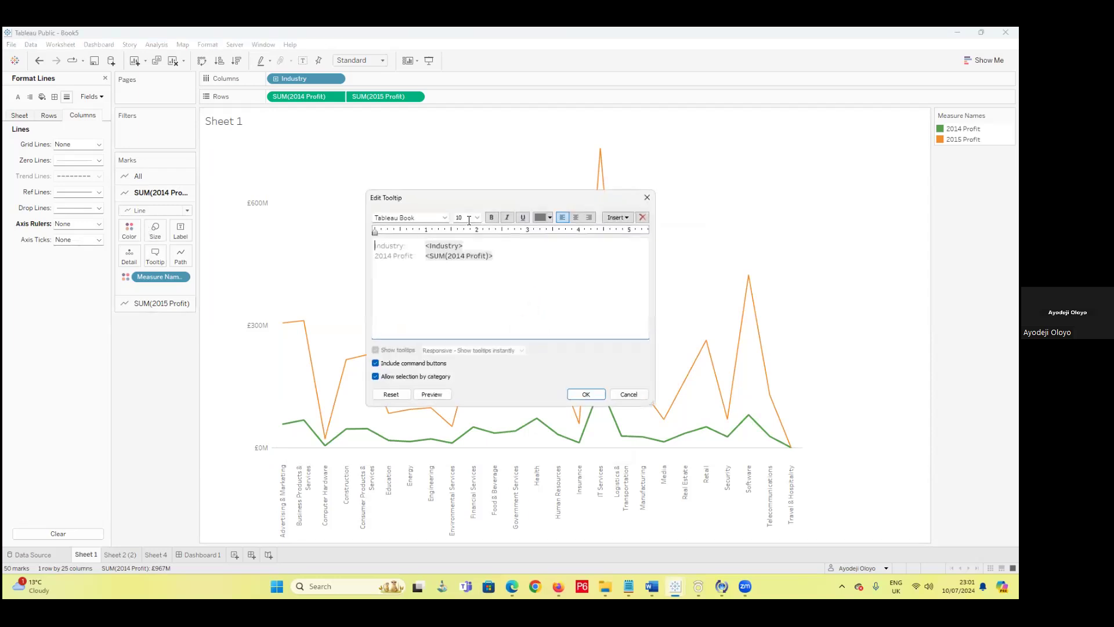
pyautogui.moveTo(517, 256); pyautogui.dragTo(364, 232)
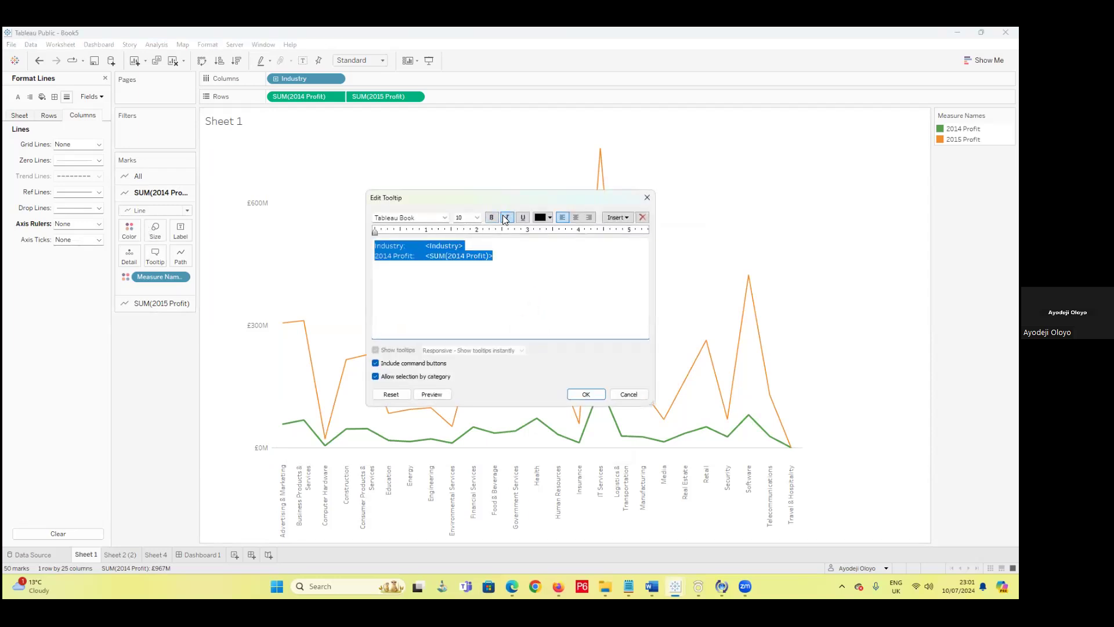
pyautogui.click(547, 219)
pyautogui.click(541, 231)
# - Try font size 12 on the whole tooltip text and set it back to 10
pyautogui.click(477, 218)
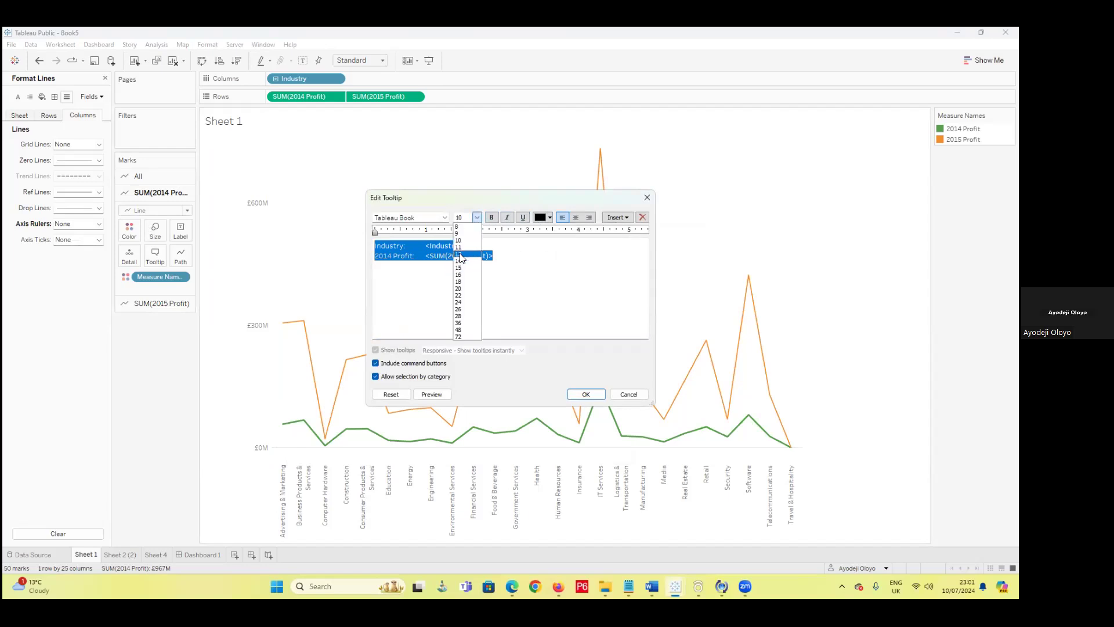
pyautogui.click(465, 270)
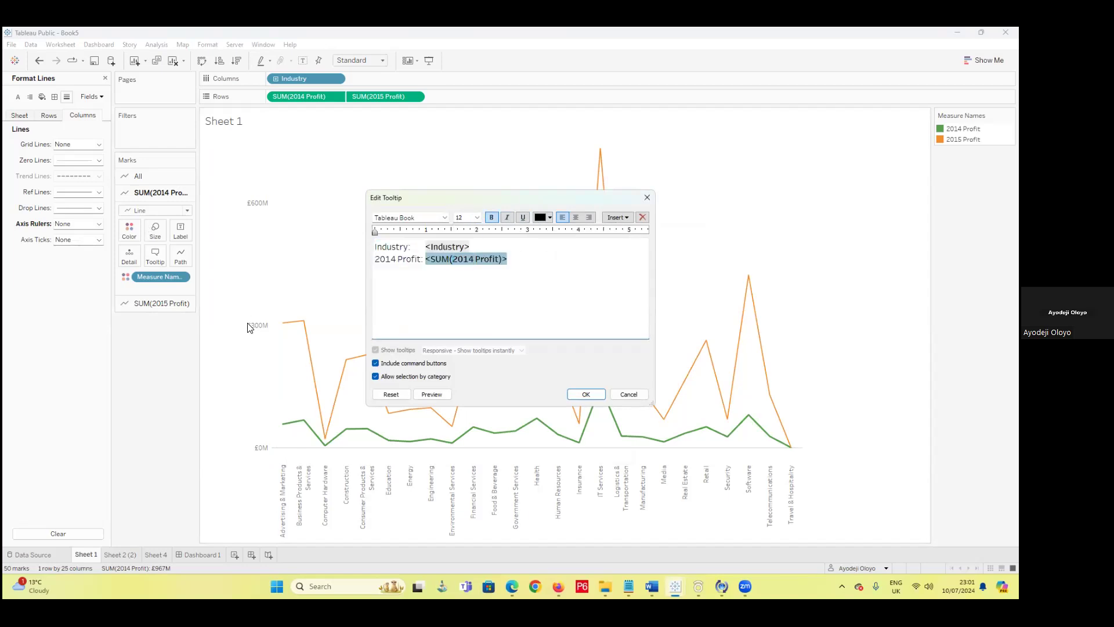
pyautogui.tripleClick(459, 262)
pyautogui.hotkey('ctrl', 'a')
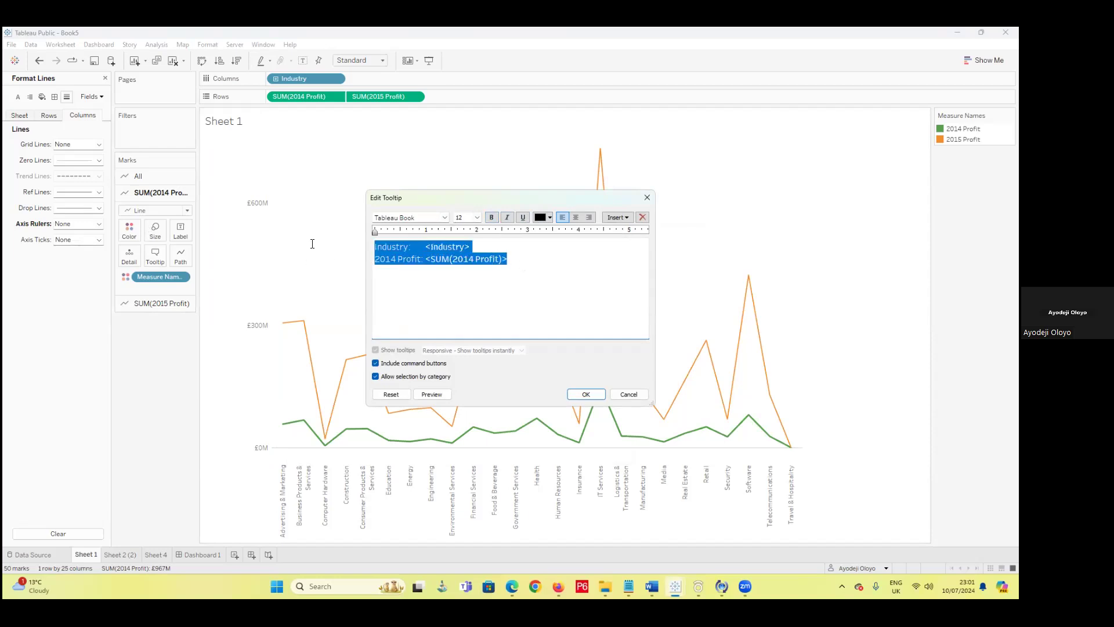
pyautogui.click(477, 218)
pyautogui.click(465, 240)
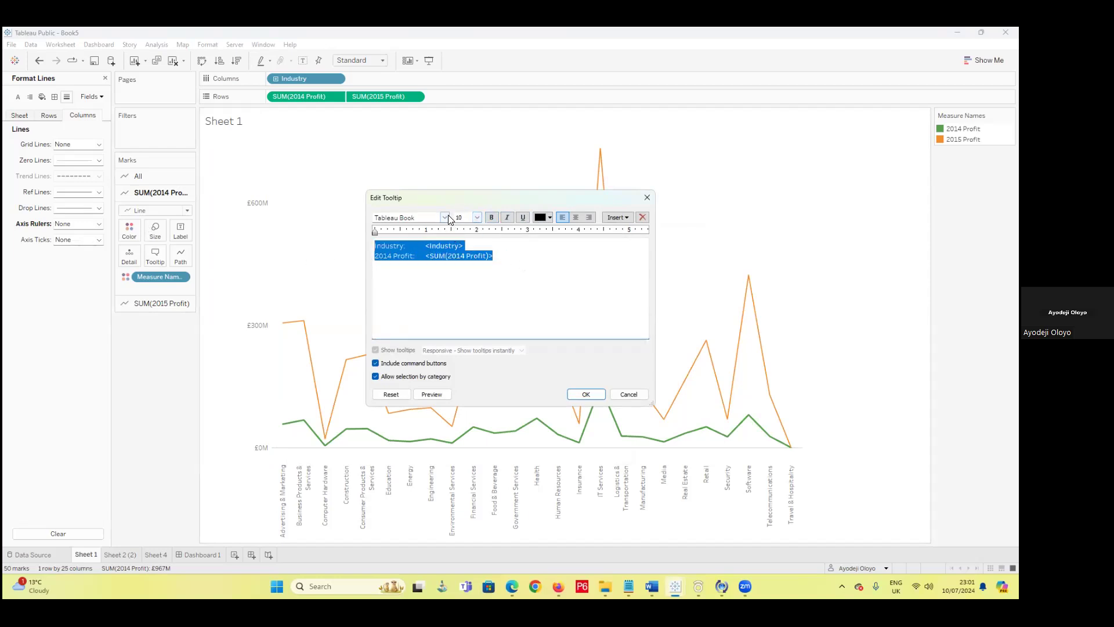
# - Set the whole tooltip text to Tableau Semibold in bold
pyautogui.click(445, 218)
pyautogui.click(418, 259)
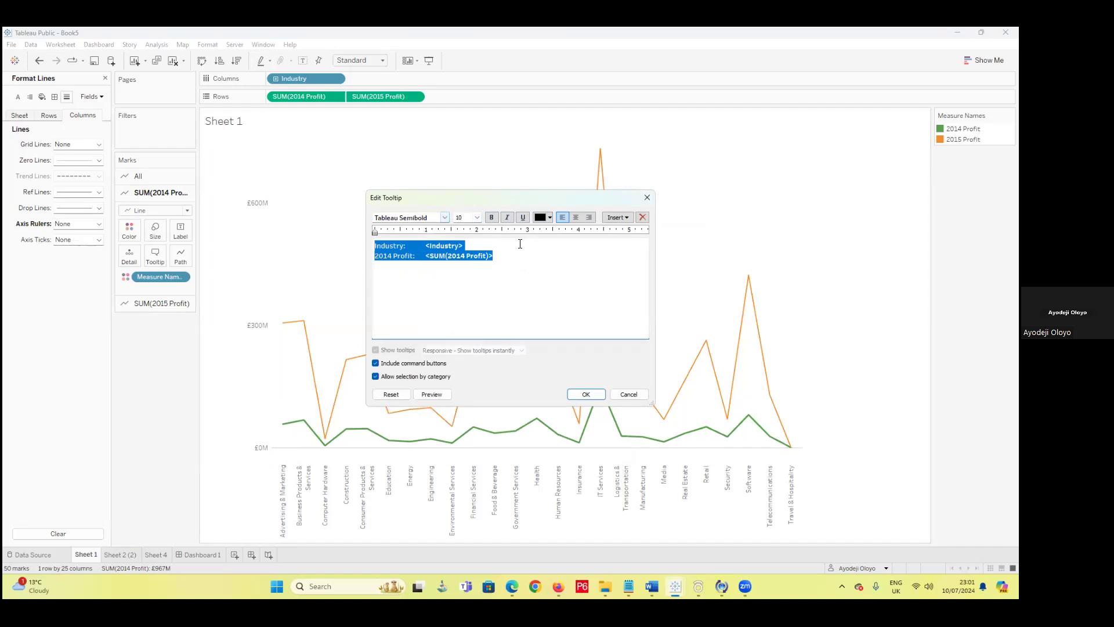
pyautogui.click(491, 218)
# - Format the SUM(2014 Profit) field in the tooltip at size 12 in orange and apply the tooltip changes
pyautogui.moveTo(498, 256); pyautogui.dragTo(429, 256)
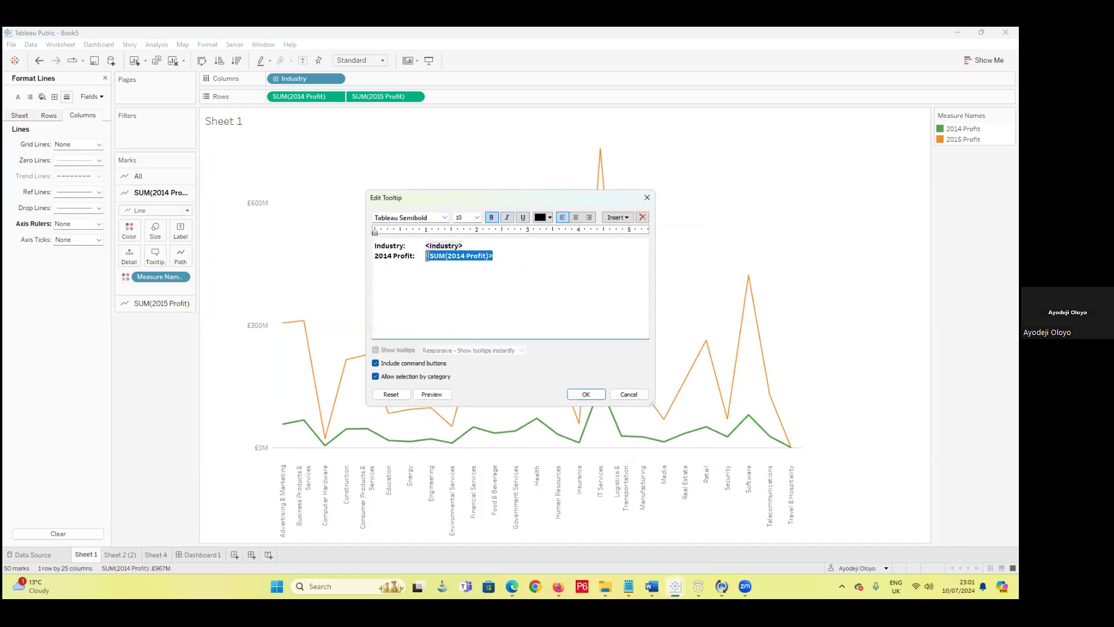
pyautogui.click(477, 218)
pyautogui.click(465, 252)
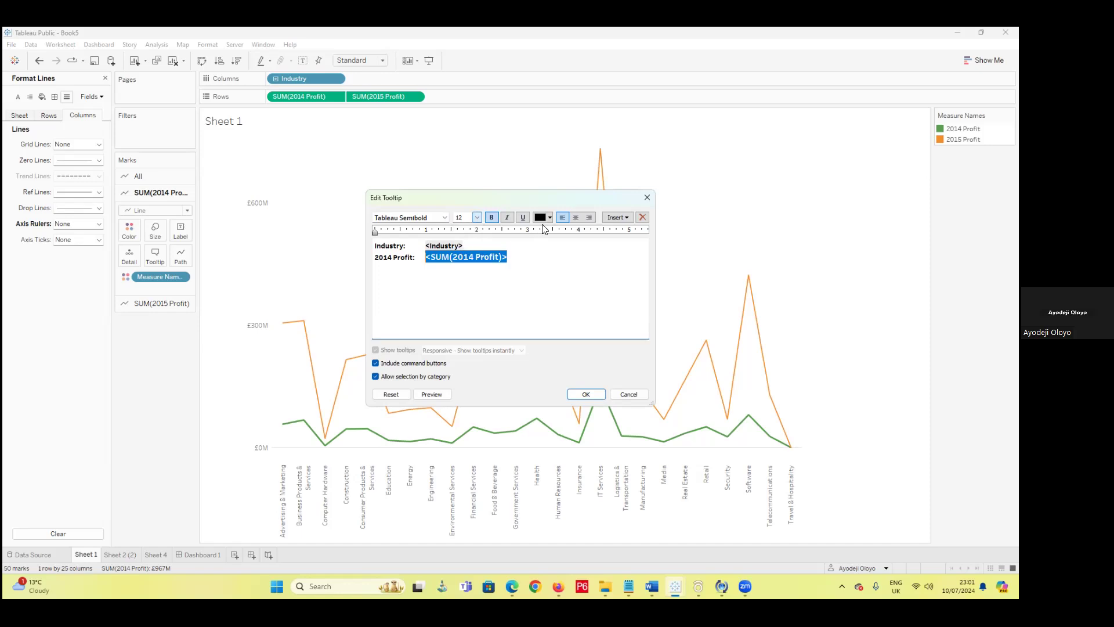
pyautogui.click(549, 217)
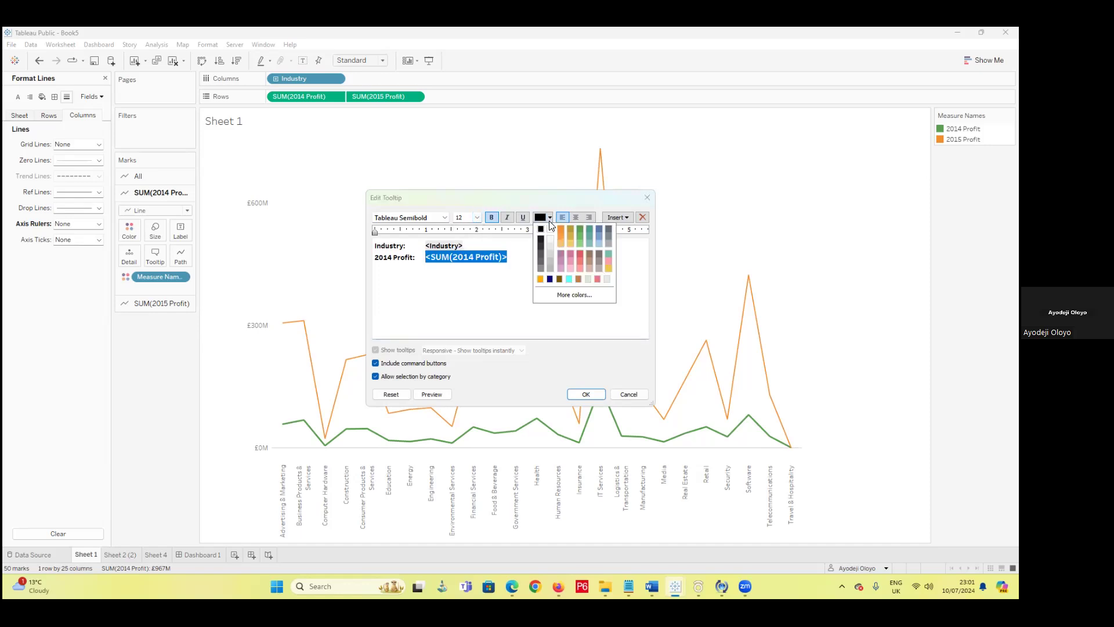
pyautogui.click(540, 279)
pyautogui.click(586, 394)
pyautogui.moveTo(597, 242)
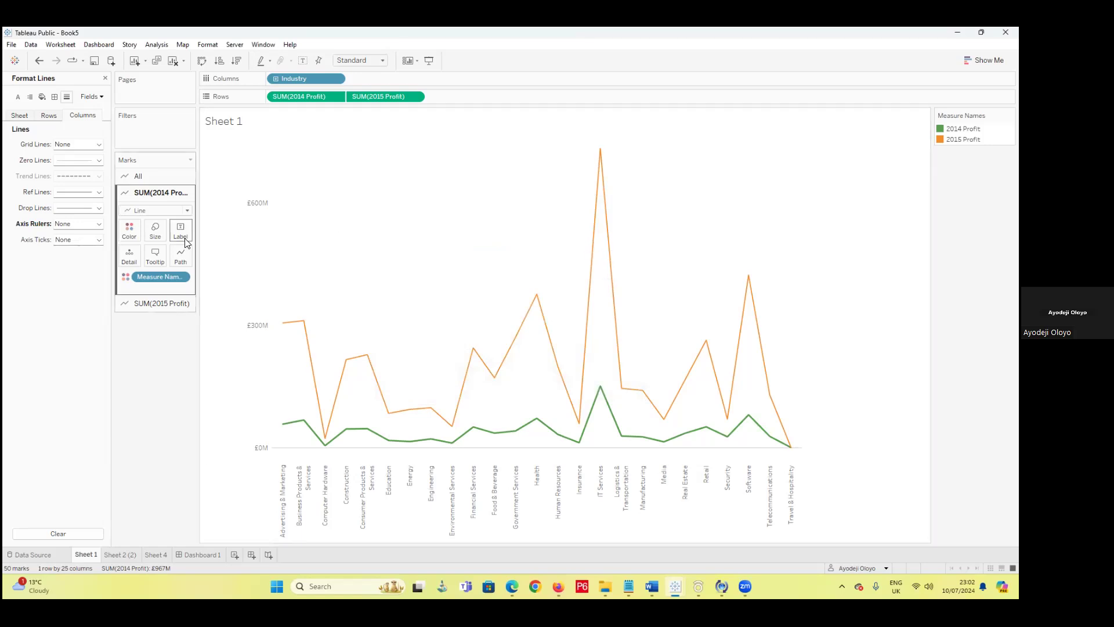
pyautogui.click(155, 256)
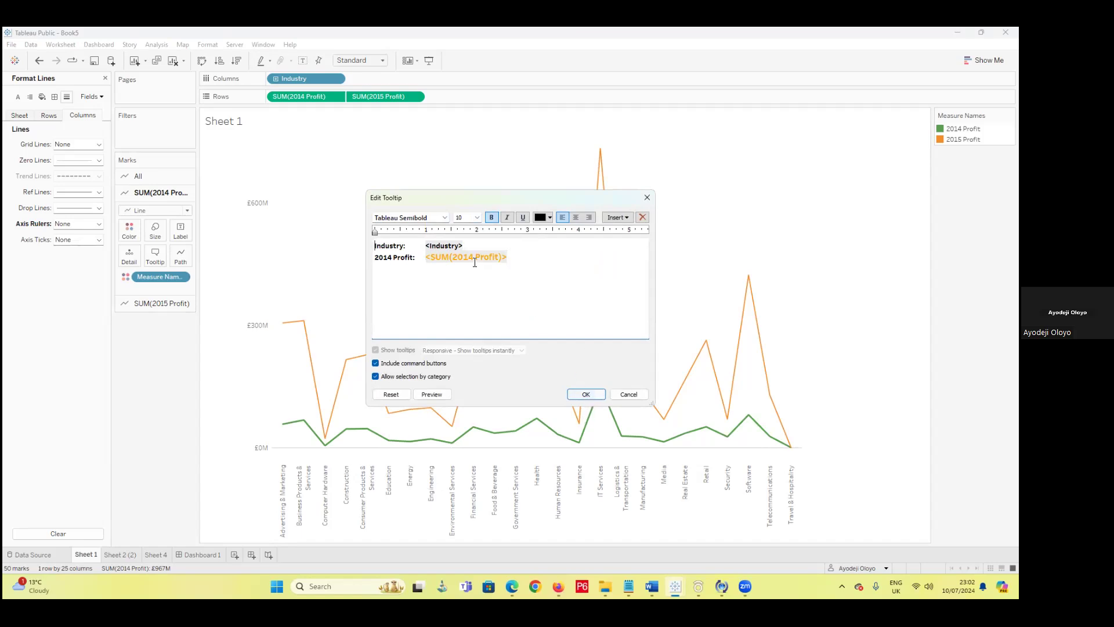
pyautogui.moveTo(519, 259); pyautogui.dragTo(298, 254)
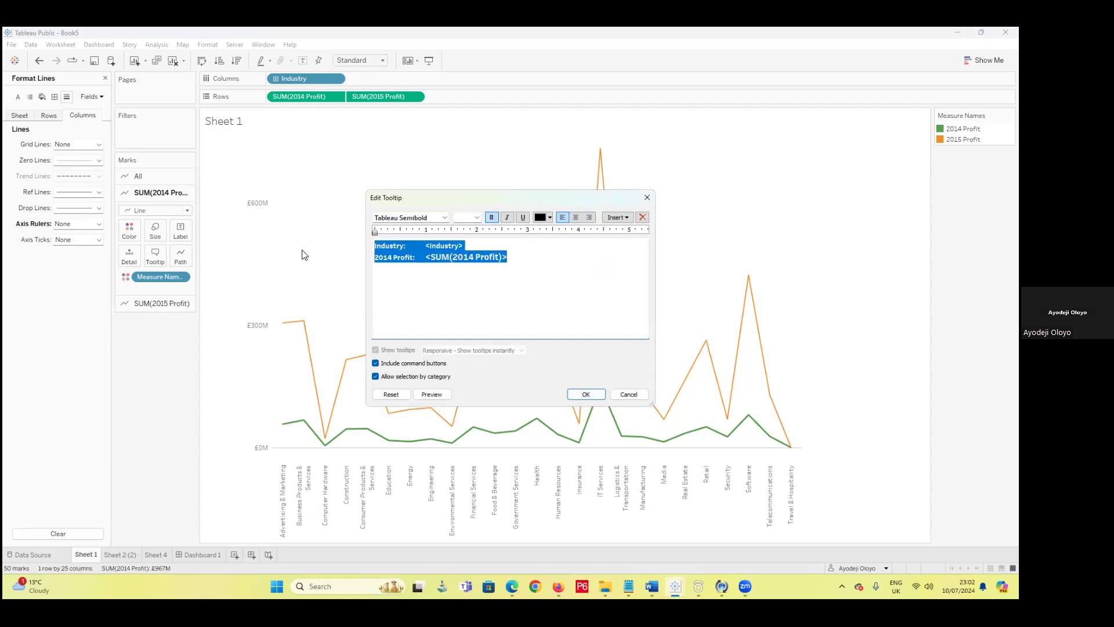
pyautogui.click(586, 393)
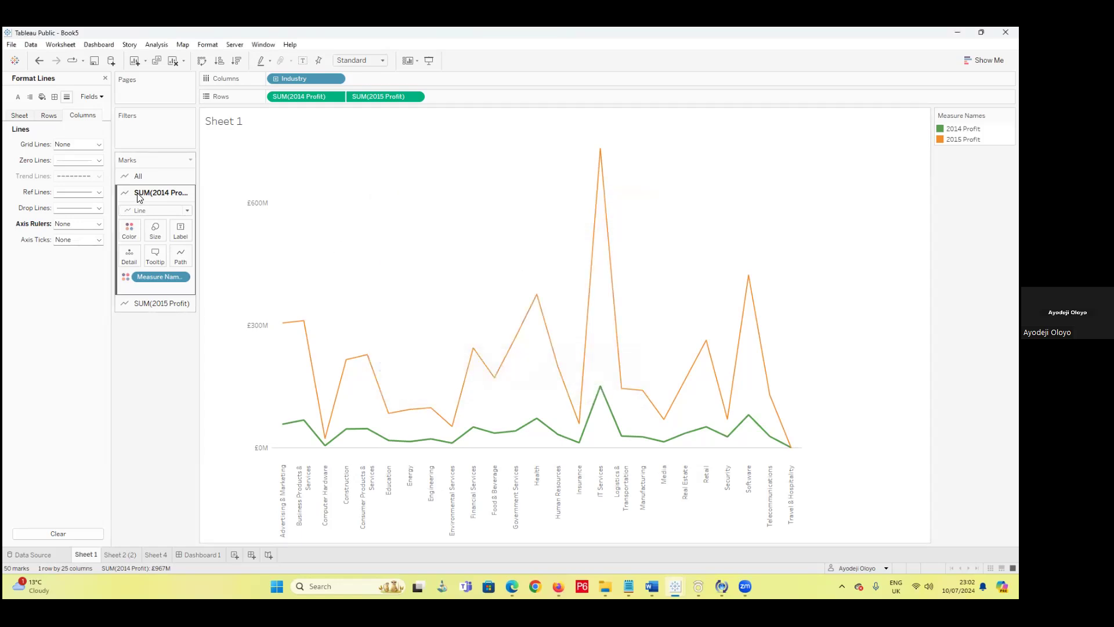
# - Open the tooltip shared by all marks for editing and set its whole text to Tableau Semibold, bold and black
pyautogui.click(171, 181)
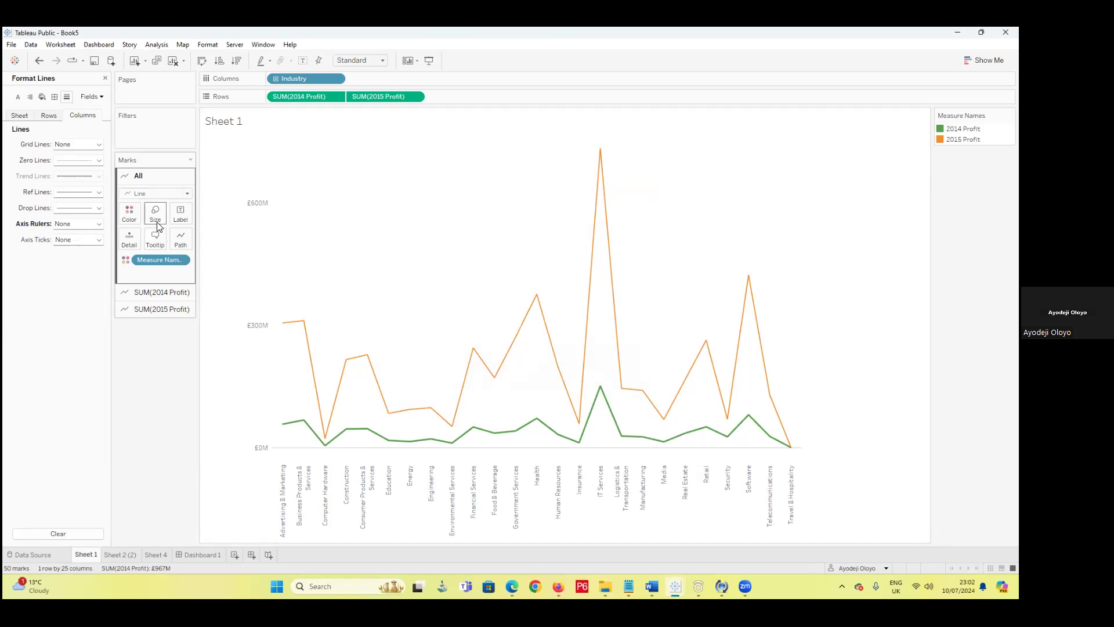
pyautogui.click(157, 239)
pyautogui.moveTo(524, 268); pyautogui.dragTo(261, 242)
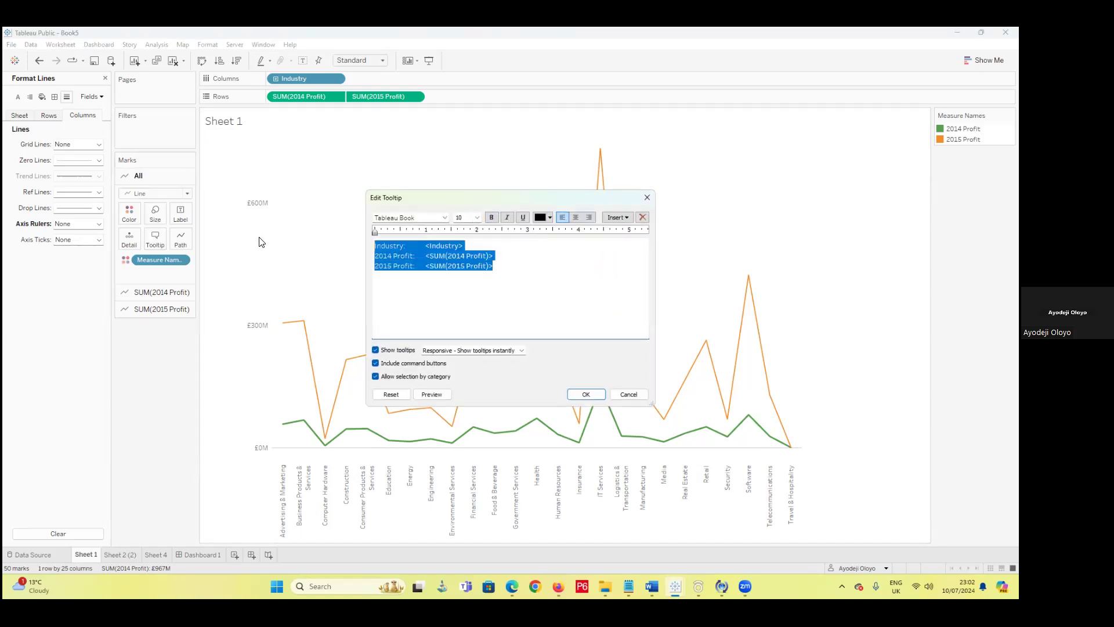
pyautogui.click(503, 257)
pyautogui.moveTo(503, 266); pyautogui.dragTo(363, 244)
pyautogui.click(420, 247)
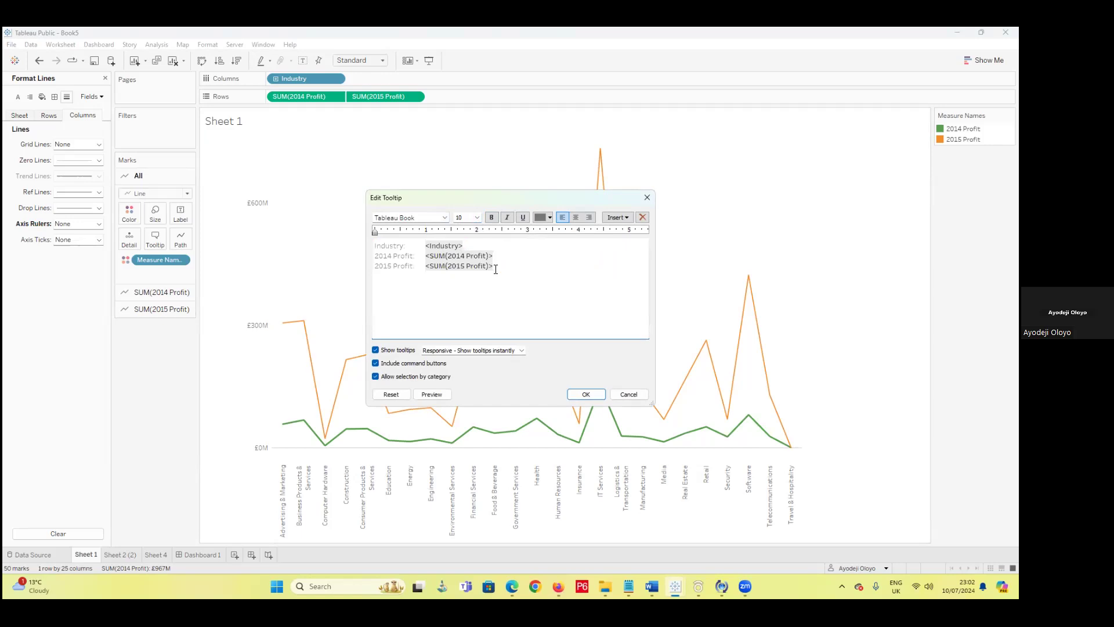
pyautogui.moveTo(494, 268); pyautogui.dragTo(326, 237)
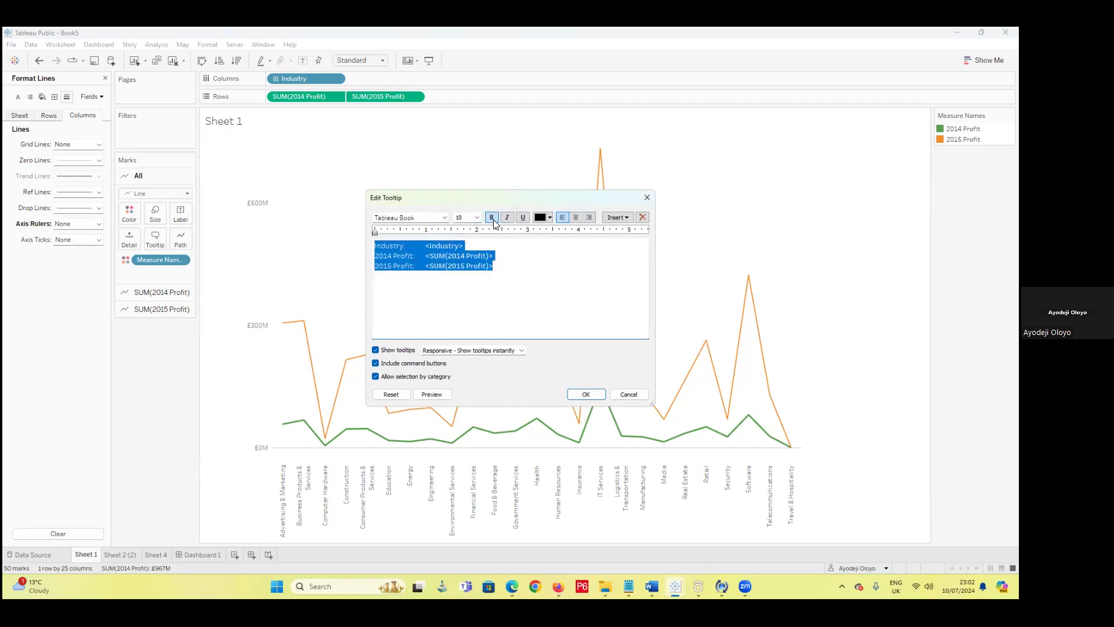
pyautogui.click(445, 217)
pyautogui.click(421, 260)
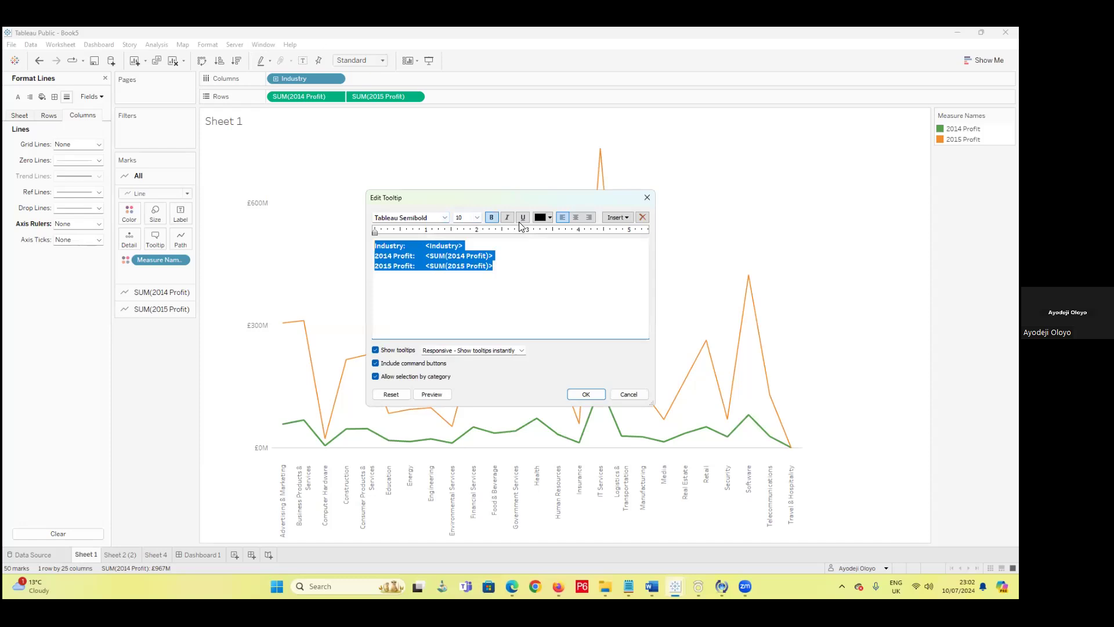
pyautogui.click(541, 219)
pyautogui.click(541, 228)
pyautogui.click(509, 287)
# - Format the SUM(2014 Profit) field in the shared tooltip at size 12 in green
pyautogui.moveTo(494, 255); pyautogui.dragTo(426, 255)
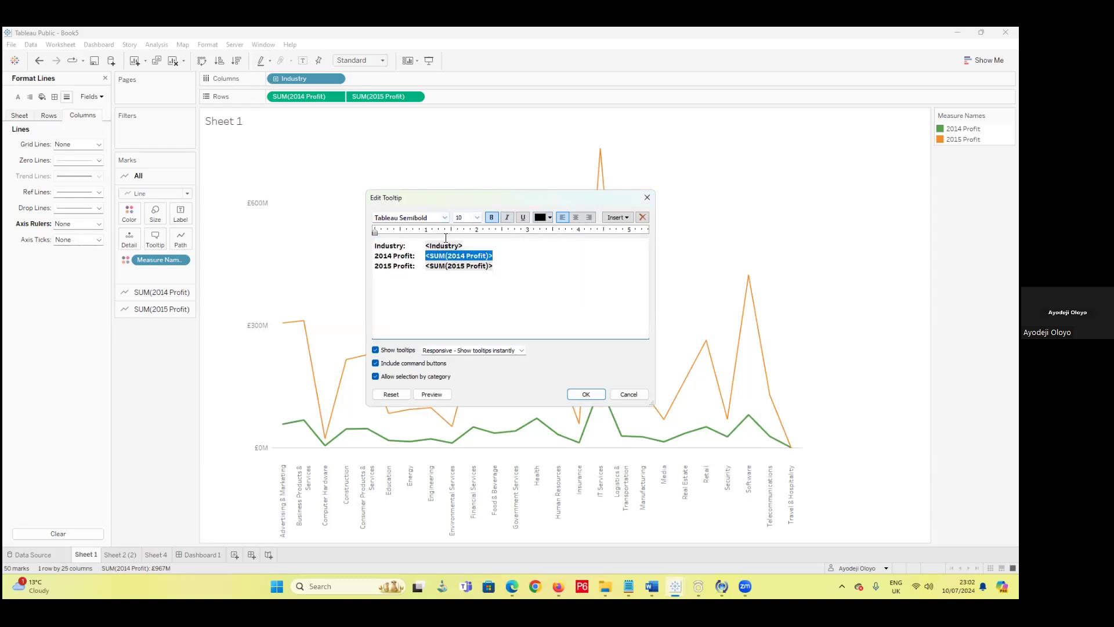
pyautogui.click(477, 218)
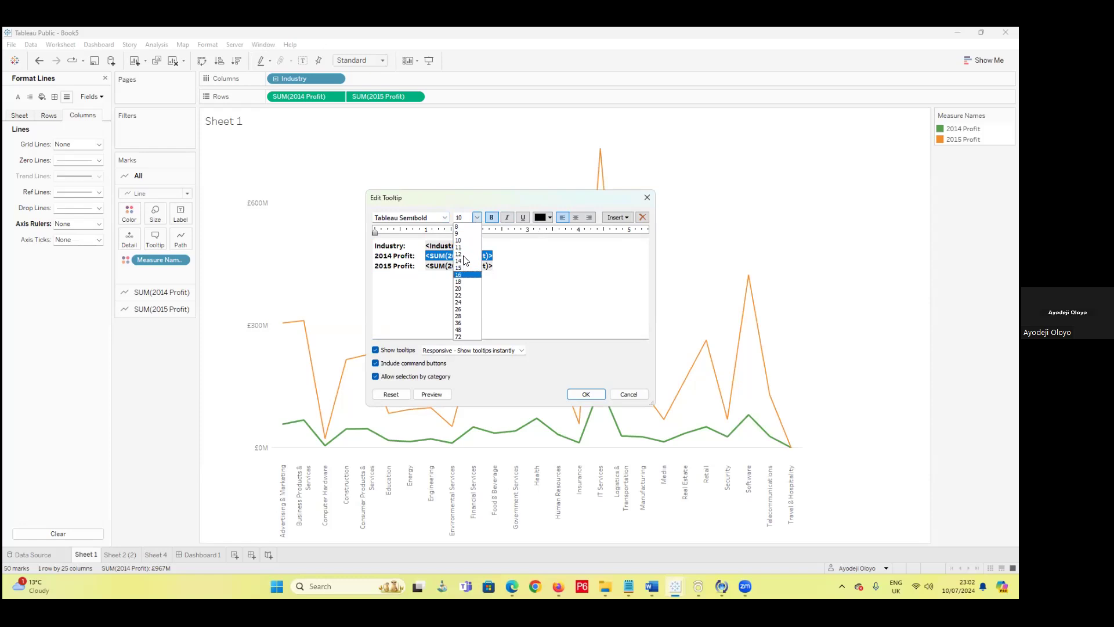
pyautogui.click(462, 254)
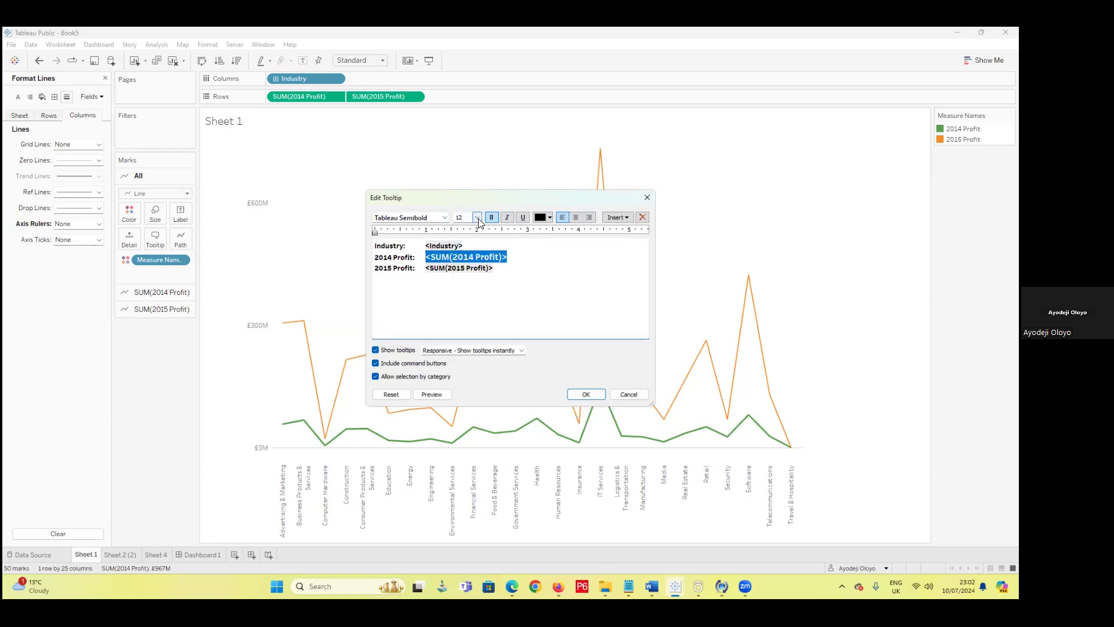
pyautogui.click(550, 218)
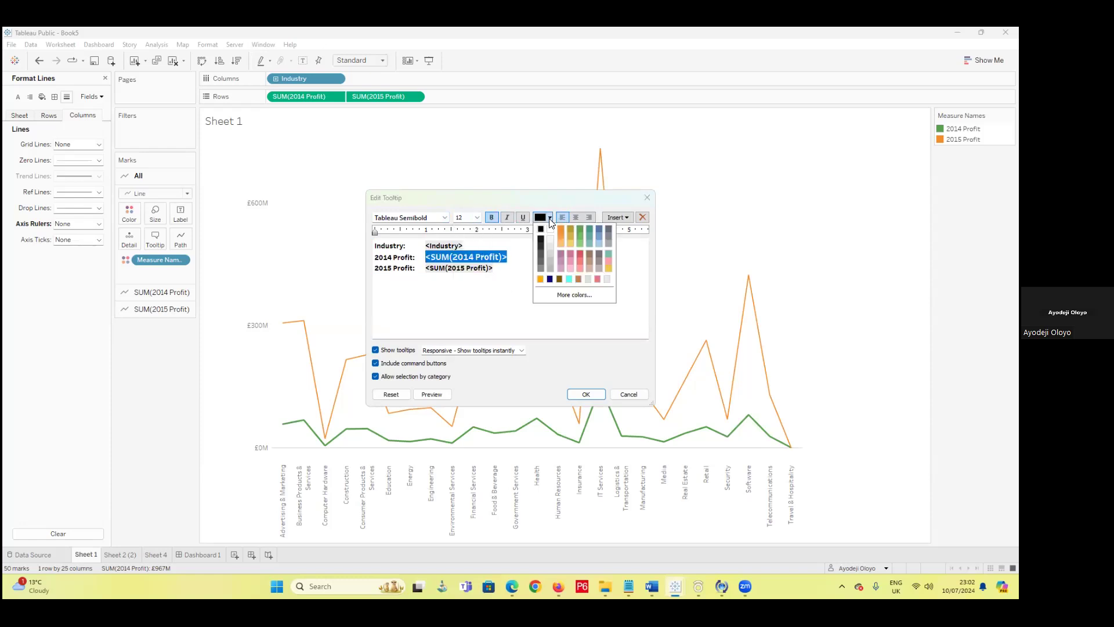
pyautogui.click(580, 230)
# - Format the SUM(2015 Profit) field in the shared tooltip at size 12 in orange and apply the tooltip changes
pyautogui.moveTo(493, 268); pyautogui.dragTo(427, 268)
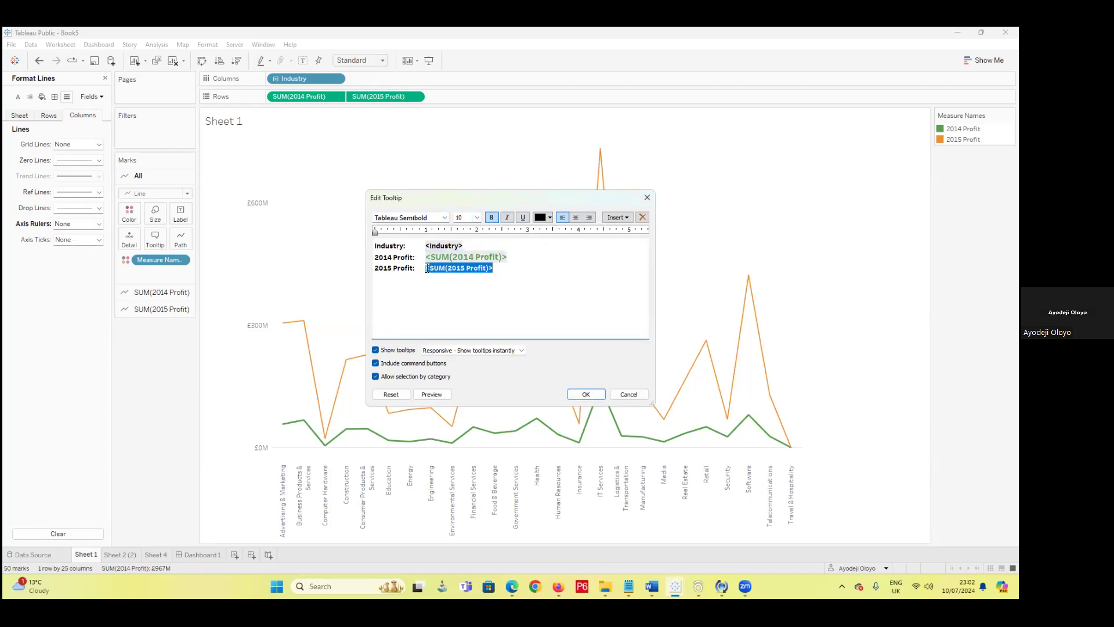
pyautogui.click(477, 218)
pyautogui.click(462, 261)
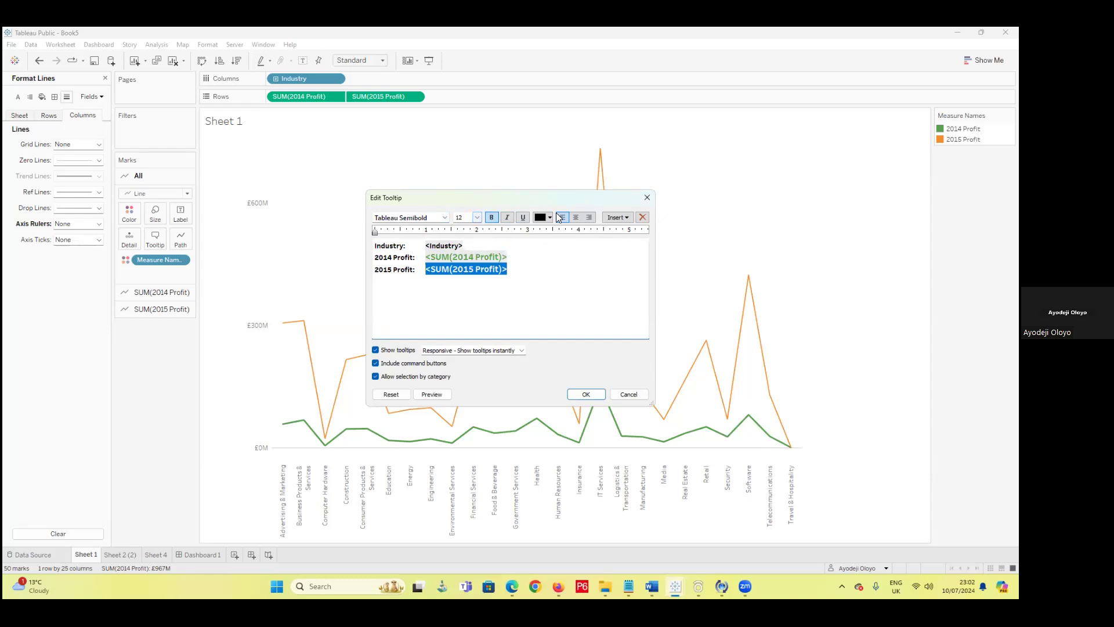
pyautogui.click(550, 217)
pyautogui.click(547, 281)
pyautogui.click(586, 395)
pyautogui.moveTo(601, 181)
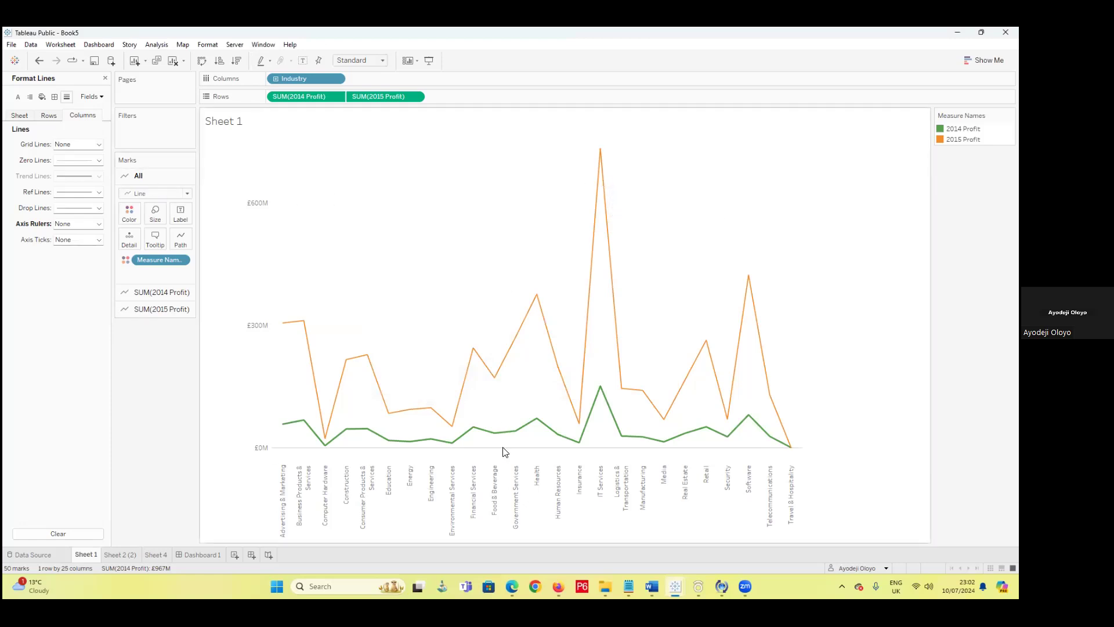
pyautogui.moveTo(582, 445)
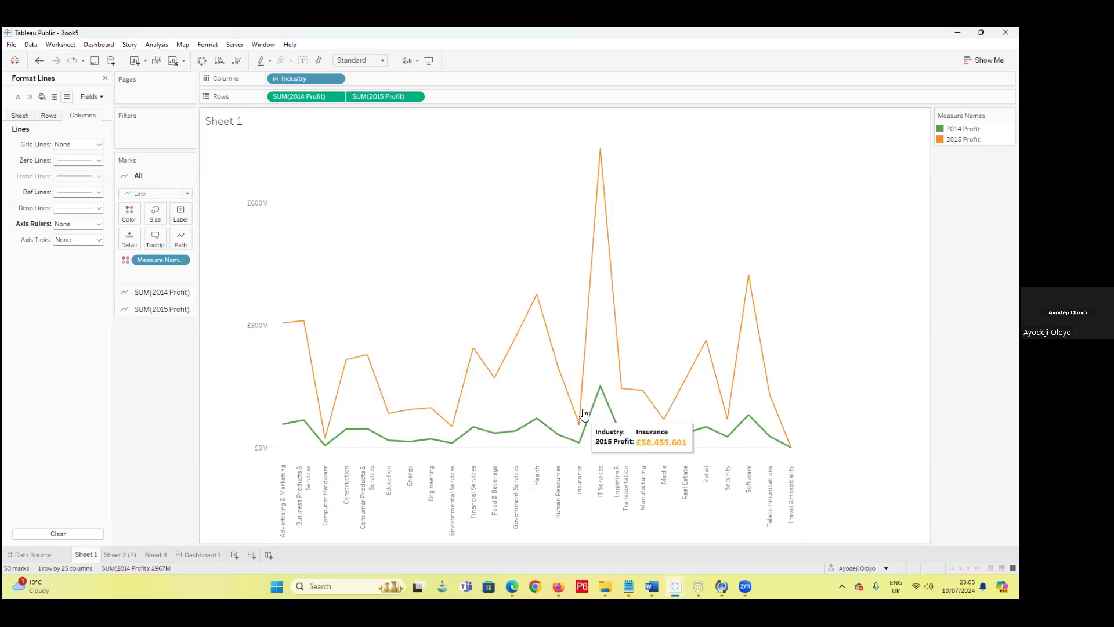
pyautogui.moveTo(586, 356)
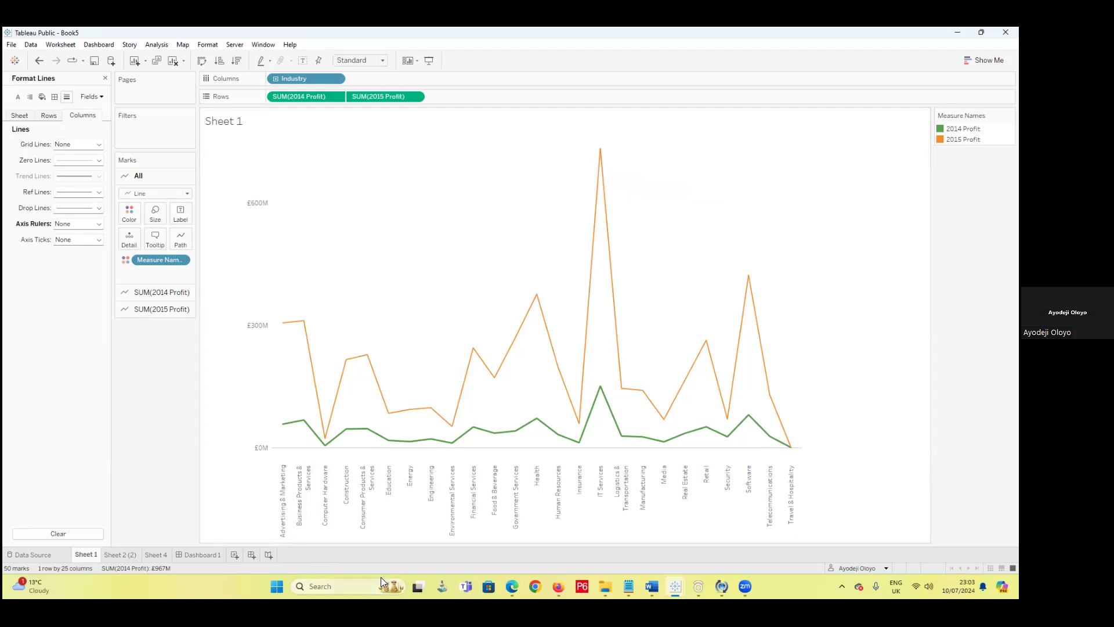
# - Set the industry header labels of the profit line chart to Tableau Semibold at size 8
pyautogui.rightClick(622, 493)
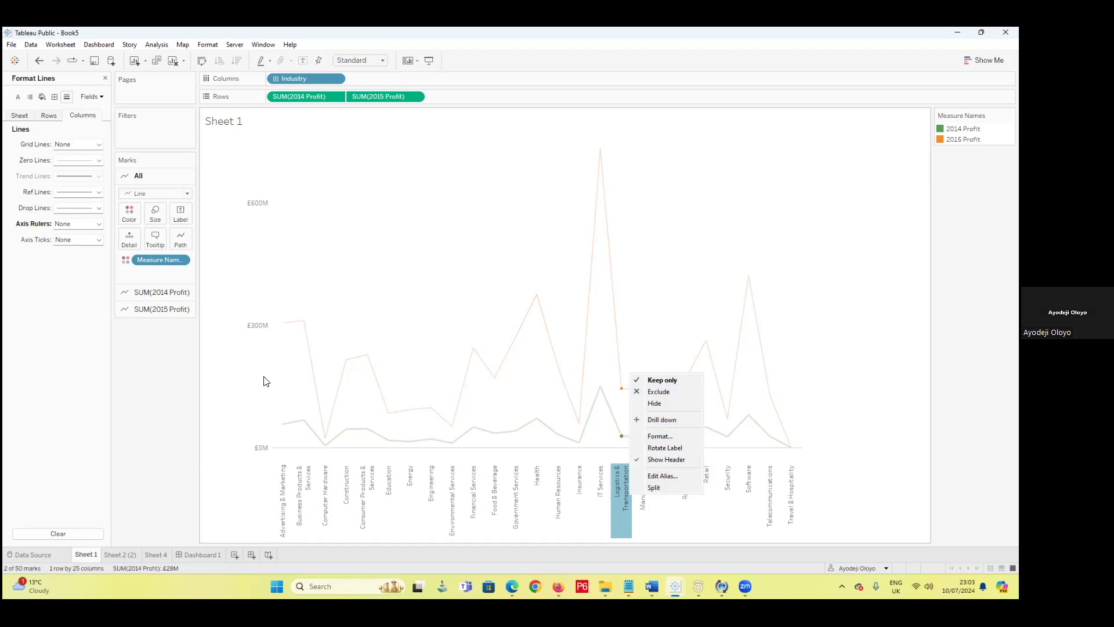
pyautogui.click(660, 436)
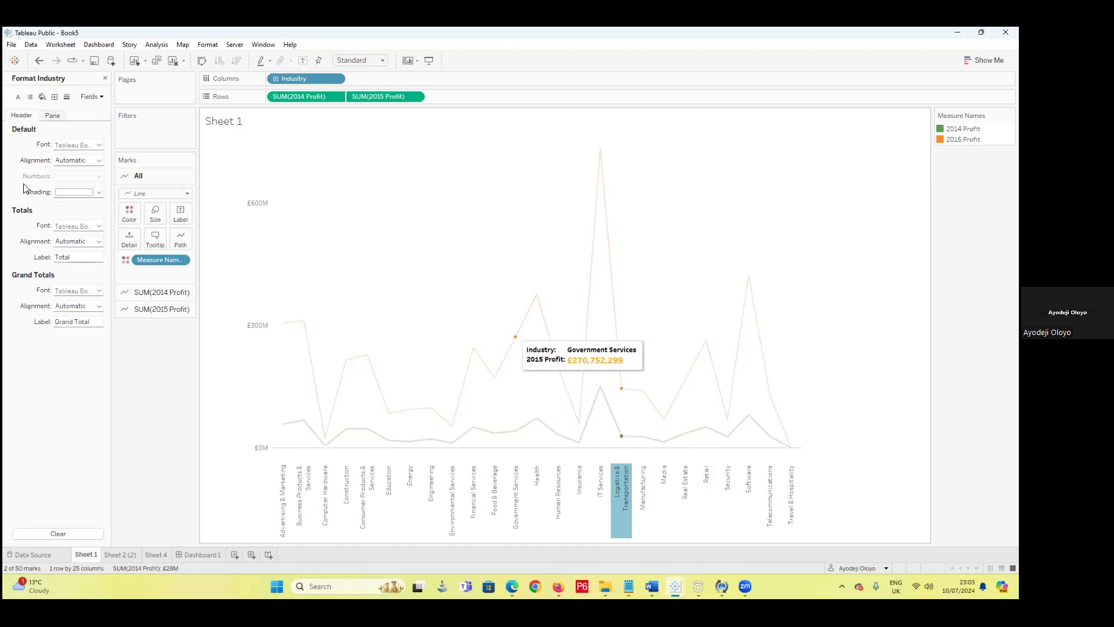
pyautogui.click(99, 145)
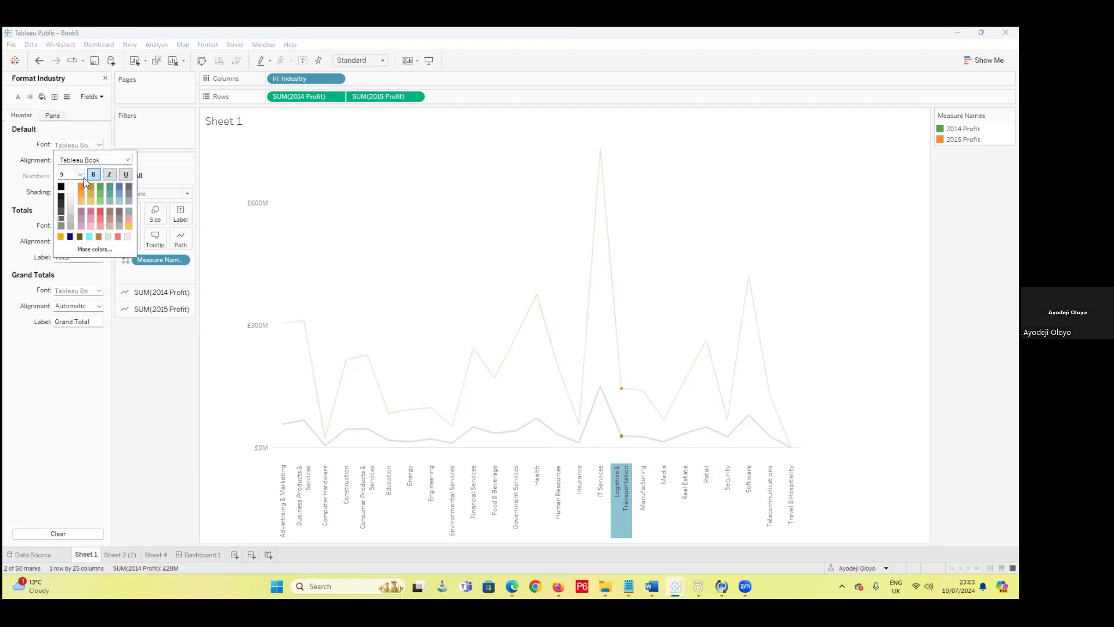
pyautogui.click(93, 160)
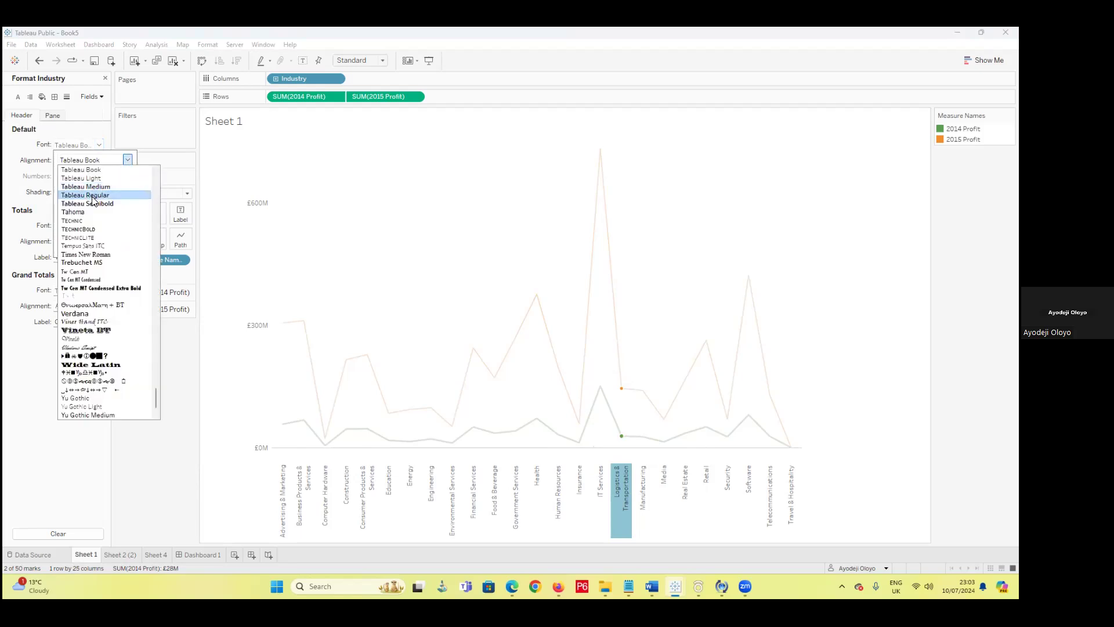
pyautogui.click(87, 204)
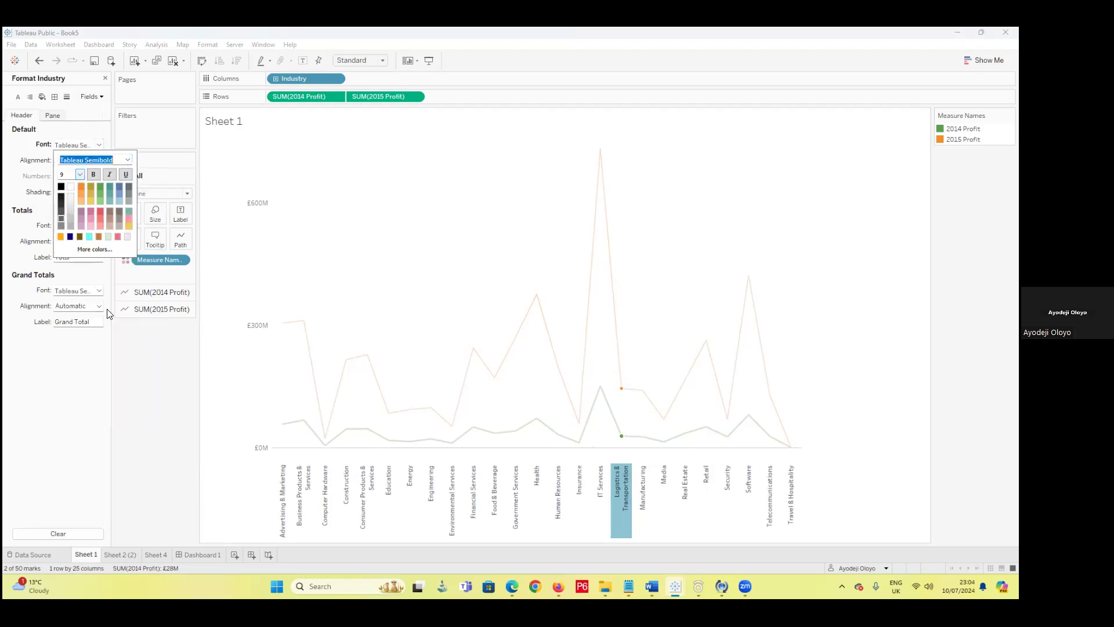
pyautogui.click(80, 175)
pyautogui.click(73, 185)
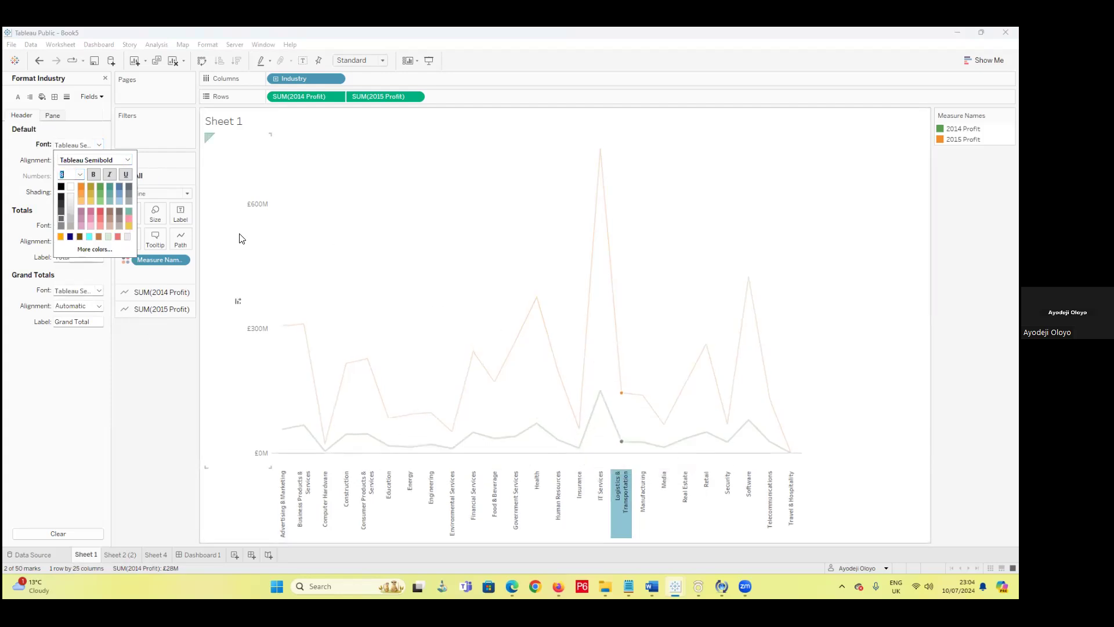
pyautogui.click(194, 402)
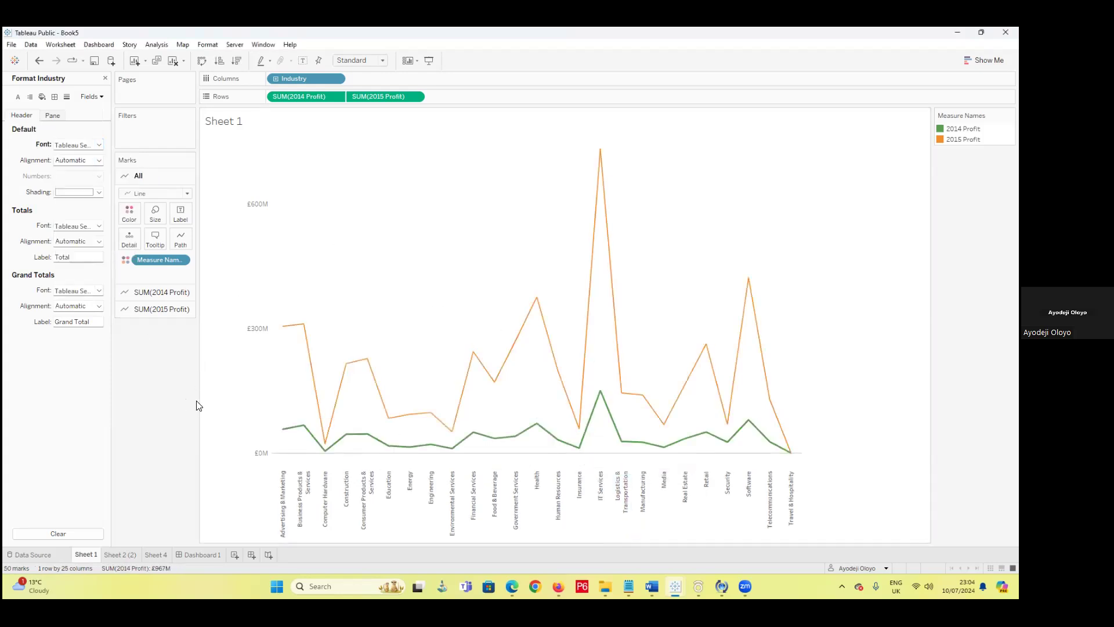
# - Format the profit axis labels at size 8 in bold
pyautogui.rightClick(261, 455)
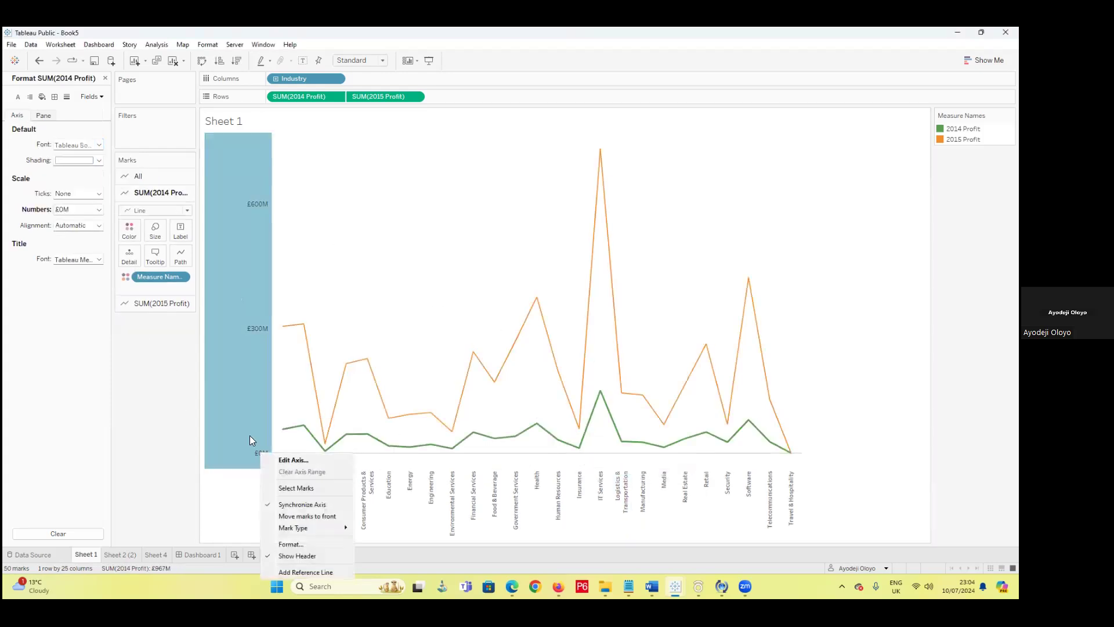
pyautogui.click(298, 544)
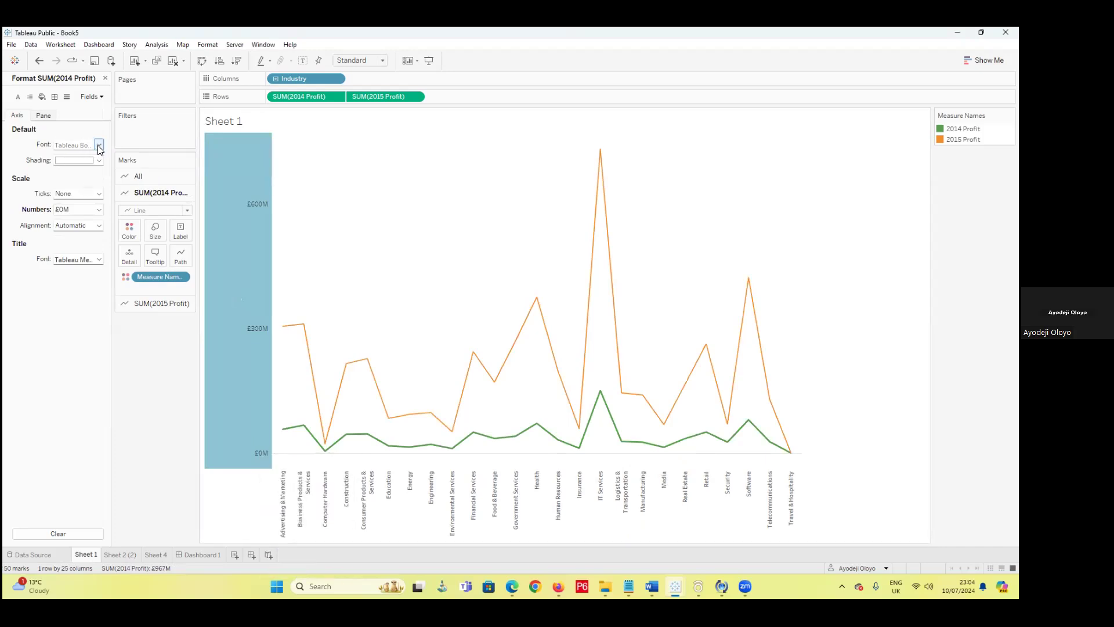
pyautogui.click(99, 145)
pyautogui.click(79, 175)
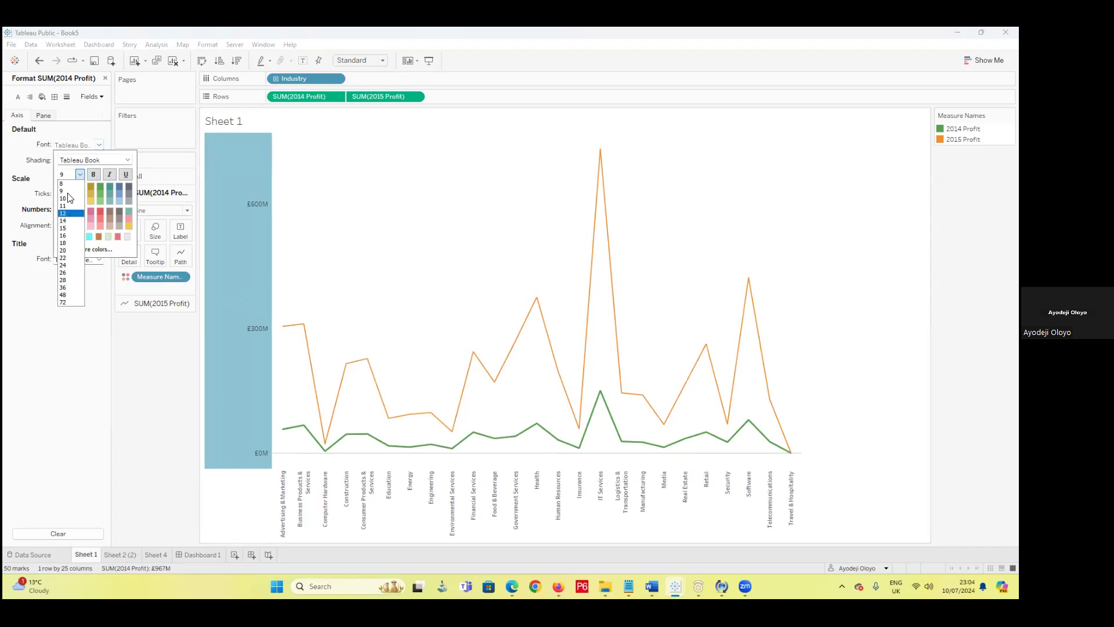
pyautogui.click(65, 188)
pyautogui.click(93, 175)
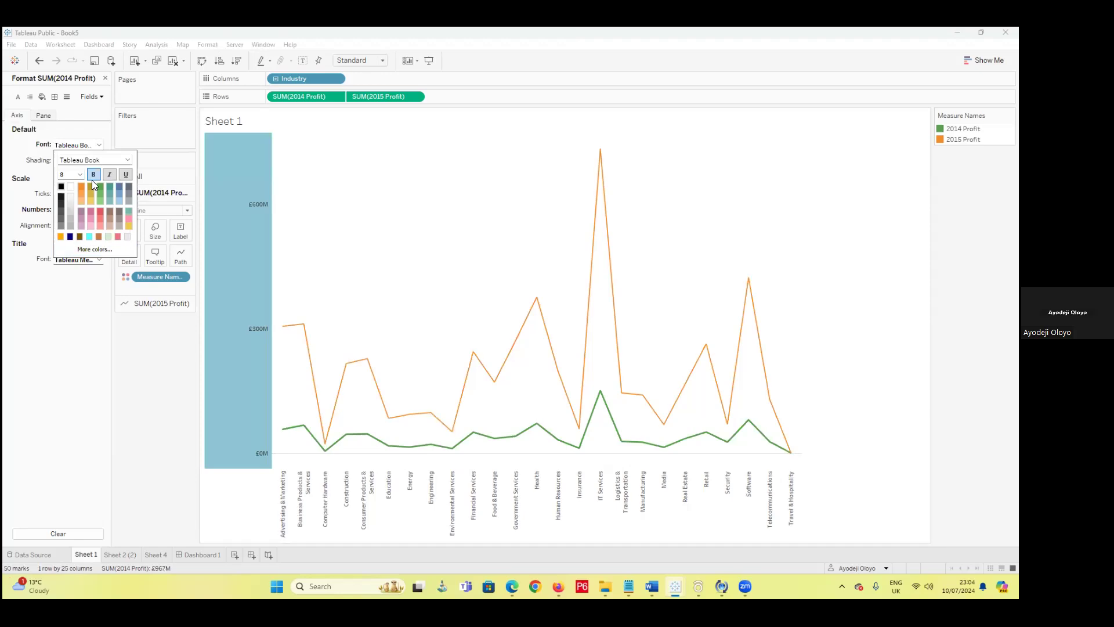
pyautogui.click(126, 350)
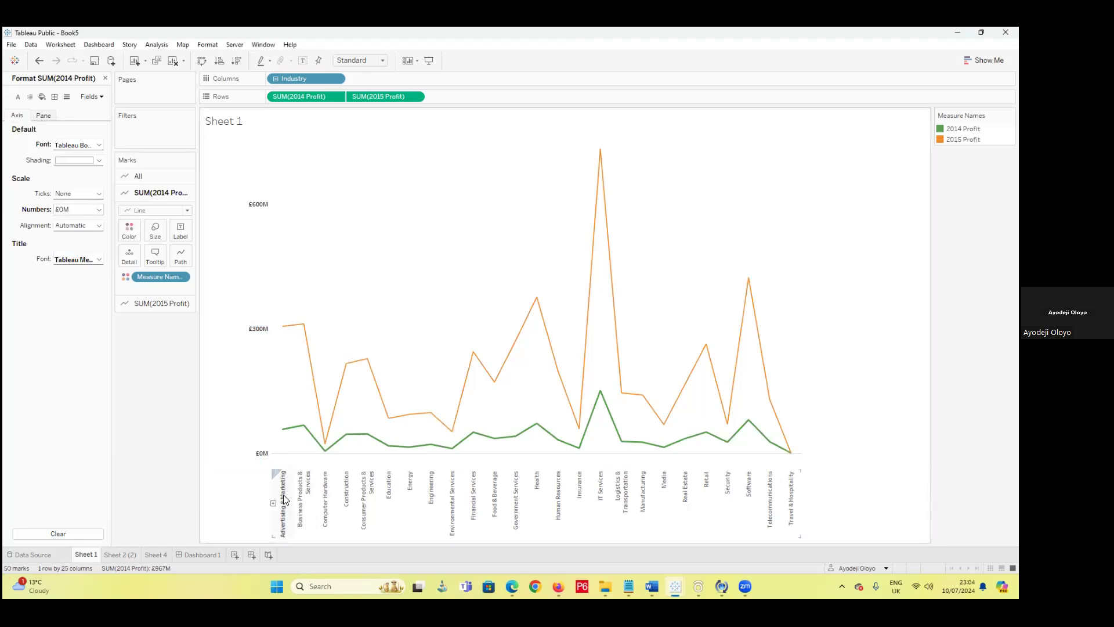
# - Make the industry header labels of the profit line chart bold
pyautogui.rightClick(284, 499)
pyautogui.click(342, 435)
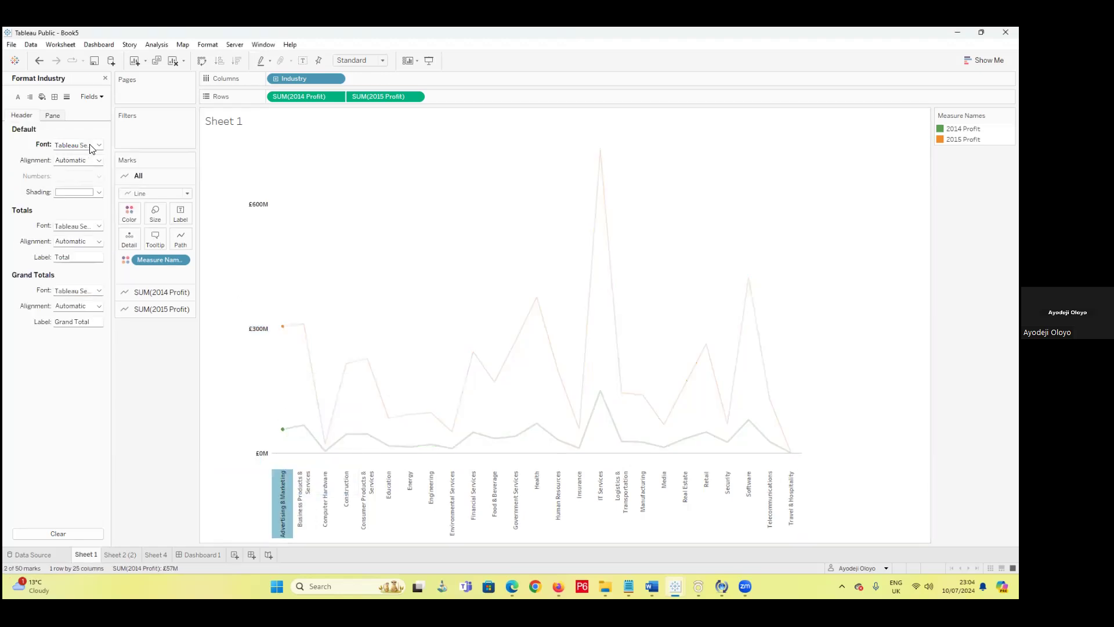
pyautogui.click(91, 145)
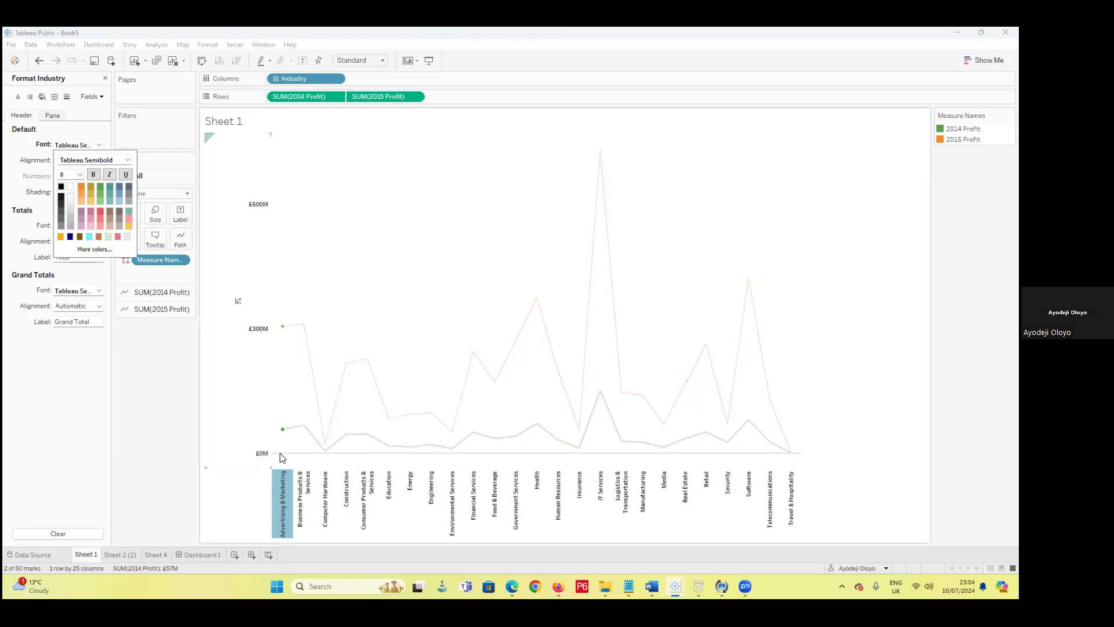
# - Switch to Sheet 2 (2) and make the industry header labels of the bar chart bold
pyautogui.click(120, 555)
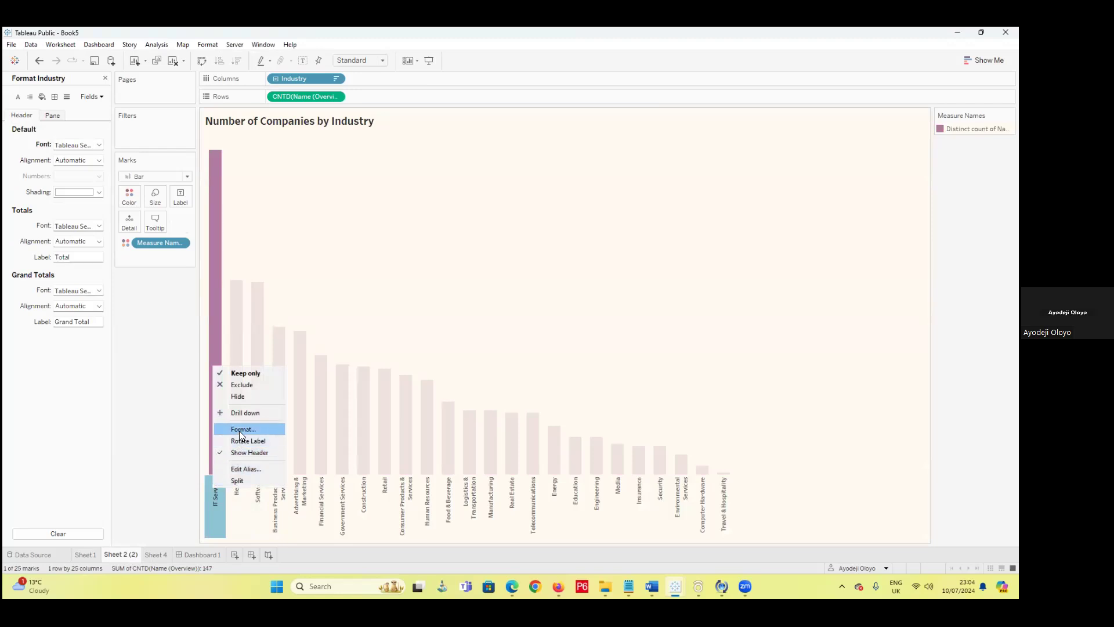
pyautogui.click(243, 429)
pyautogui.click(99, 145)
pyautogui.click(61, 191)
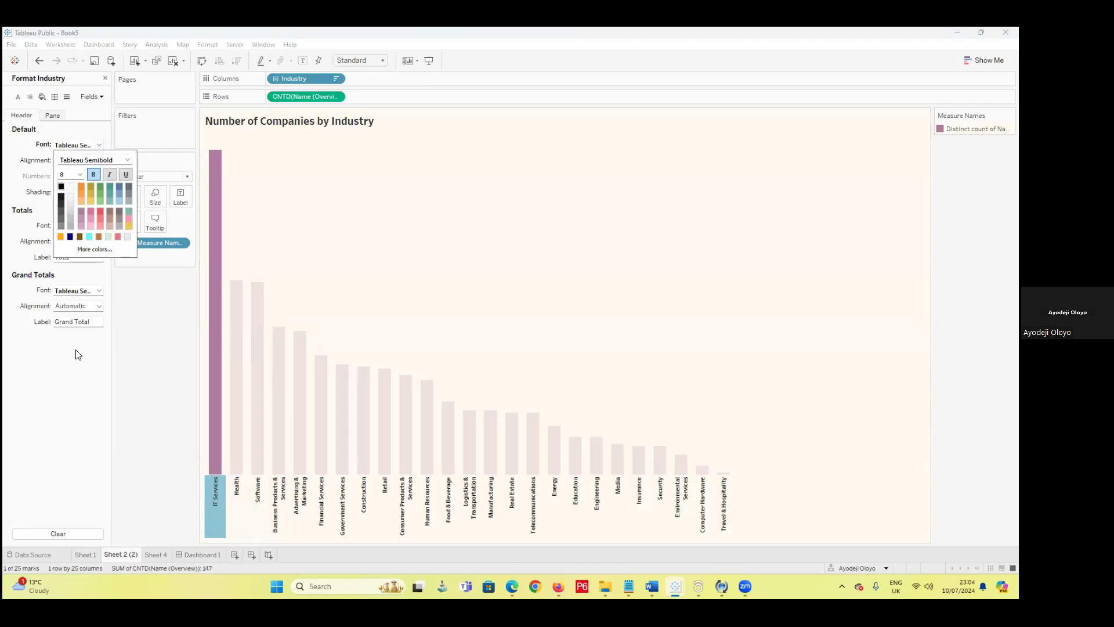
# - Return to Sheet 1 and shade the whole worksheet background light cream
pyautogui.click(84, 554)
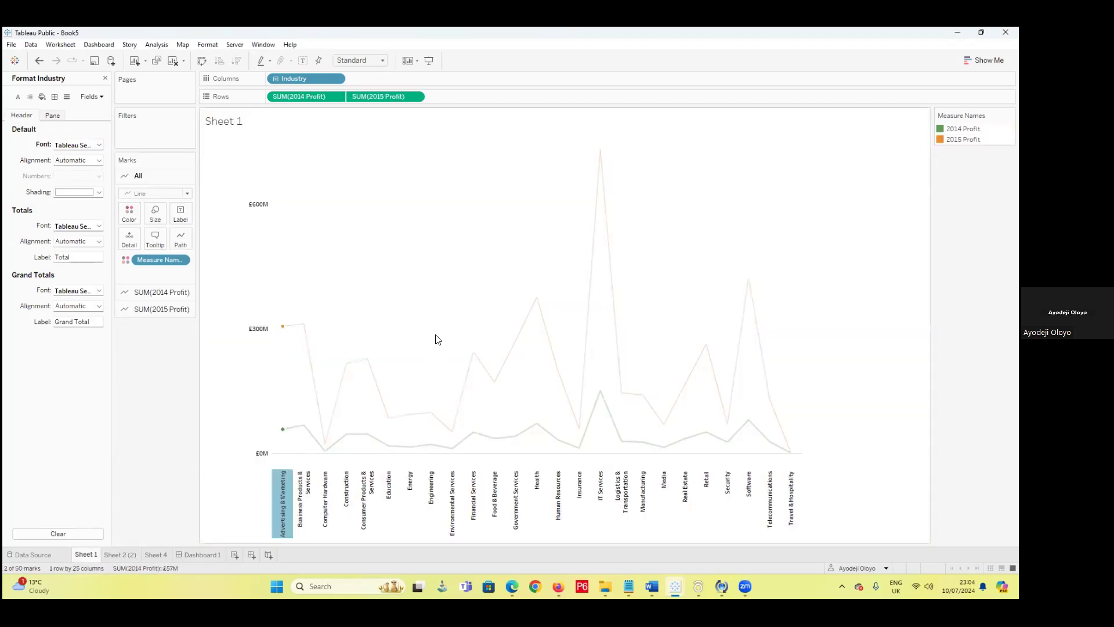
pyautogui.rightClick(435, 287)
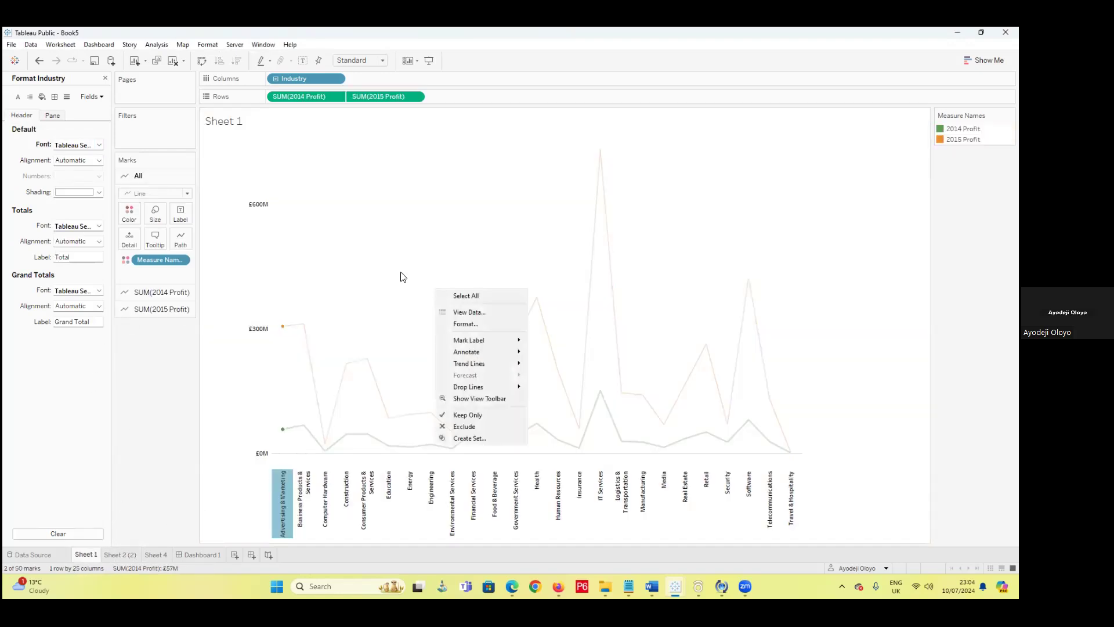
pyautogui.click(43, 97)
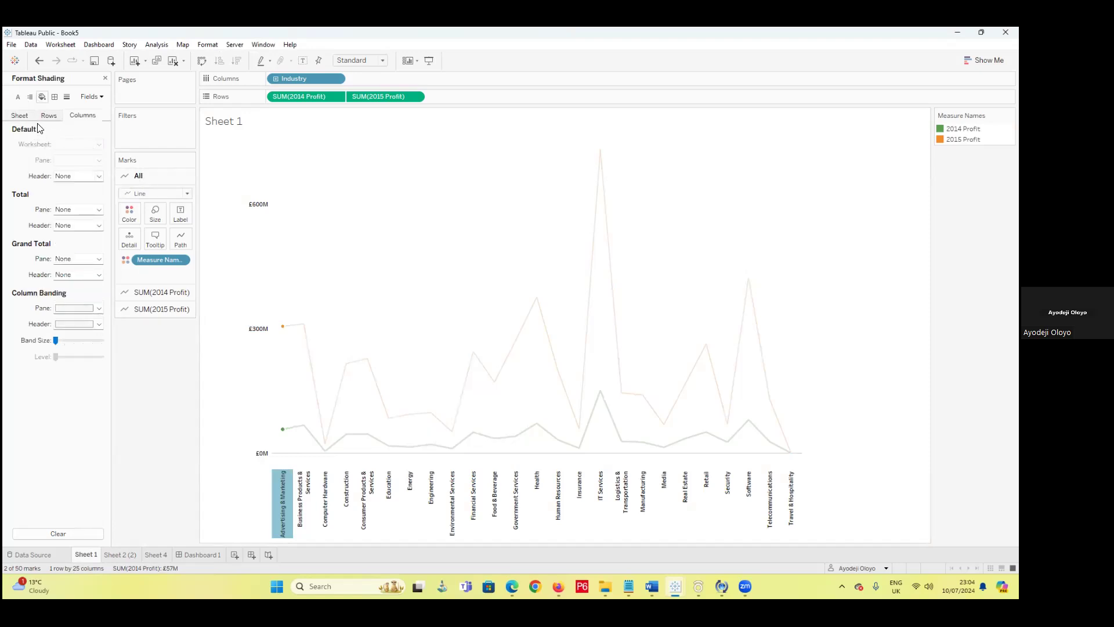
pyautogui.click(20, 115)
pyautogui.click(96, 144)
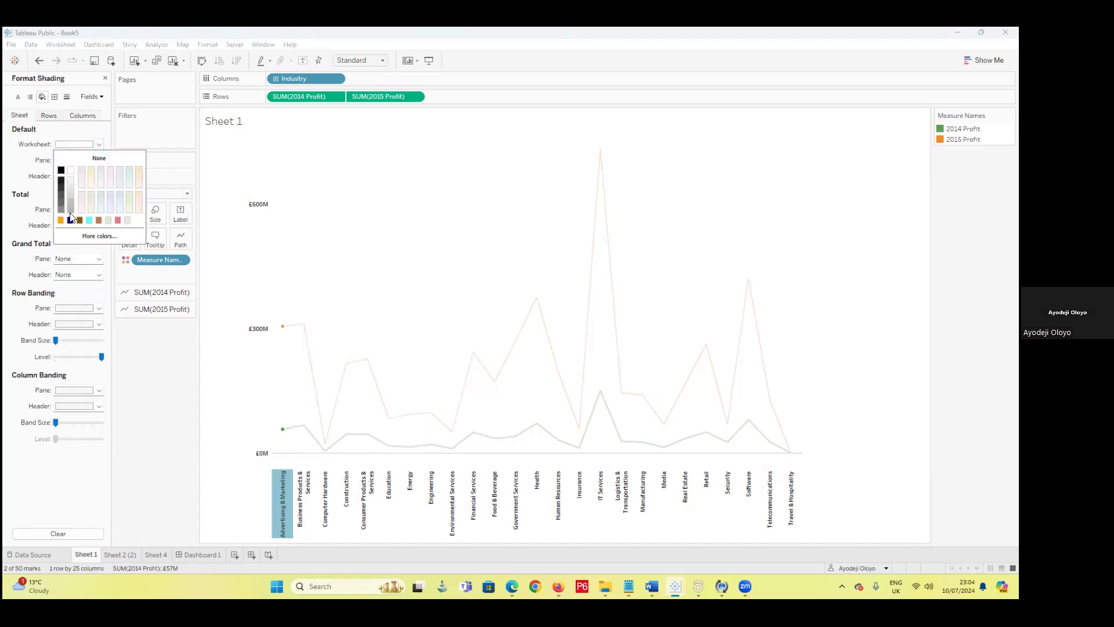
pyautogui.click(92, 187)
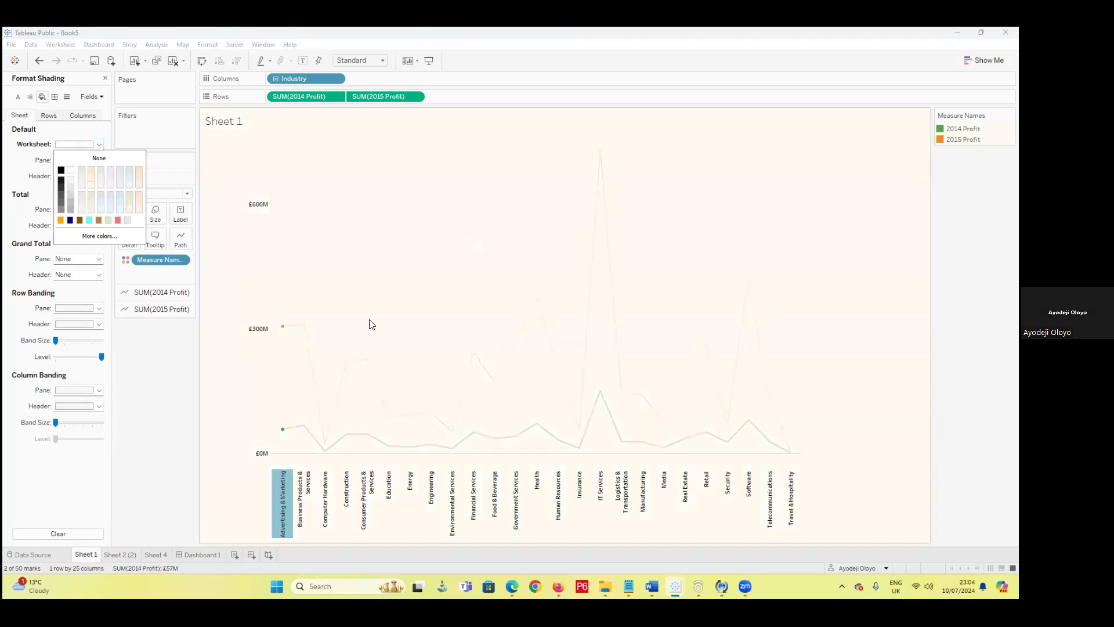
# - Replace the line chart's sheet-name title with "Total profit by Industry in 2014 and 2015"
pyautogui.doubleClick(242, 116)
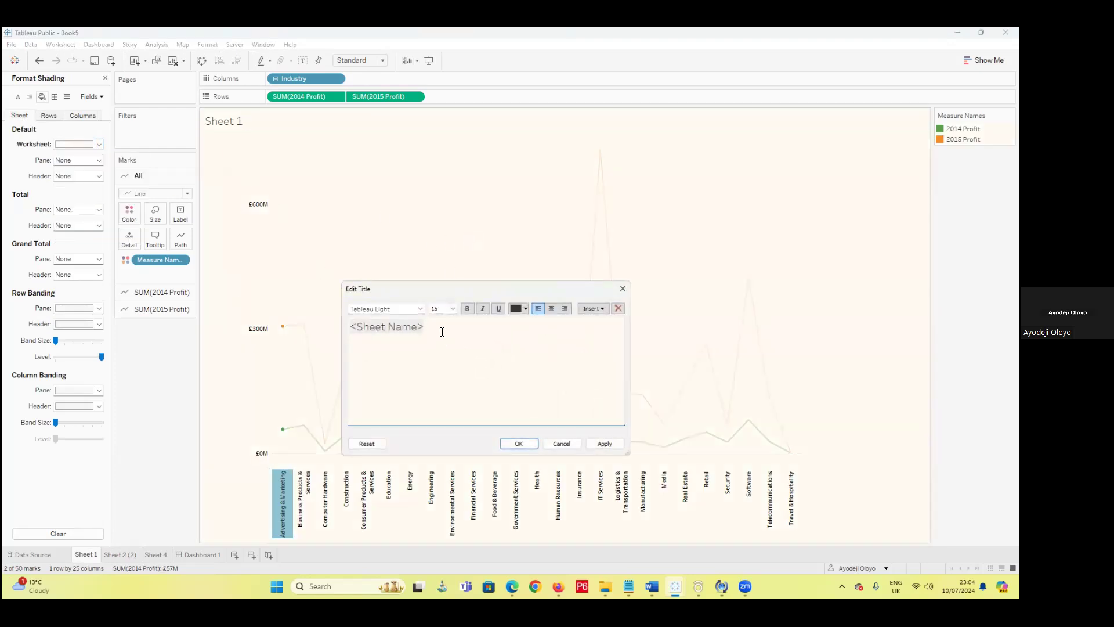
pyautogui.moveTo(443, 334); pyautogui.dragTo(259, 328)
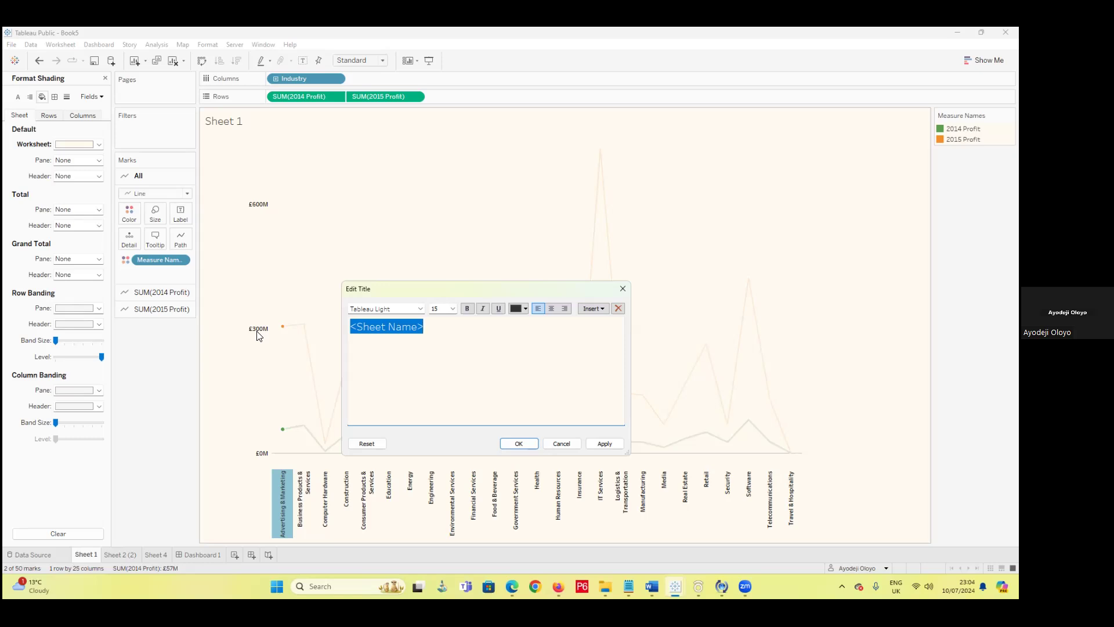
pyautogui.press('BackSpace')
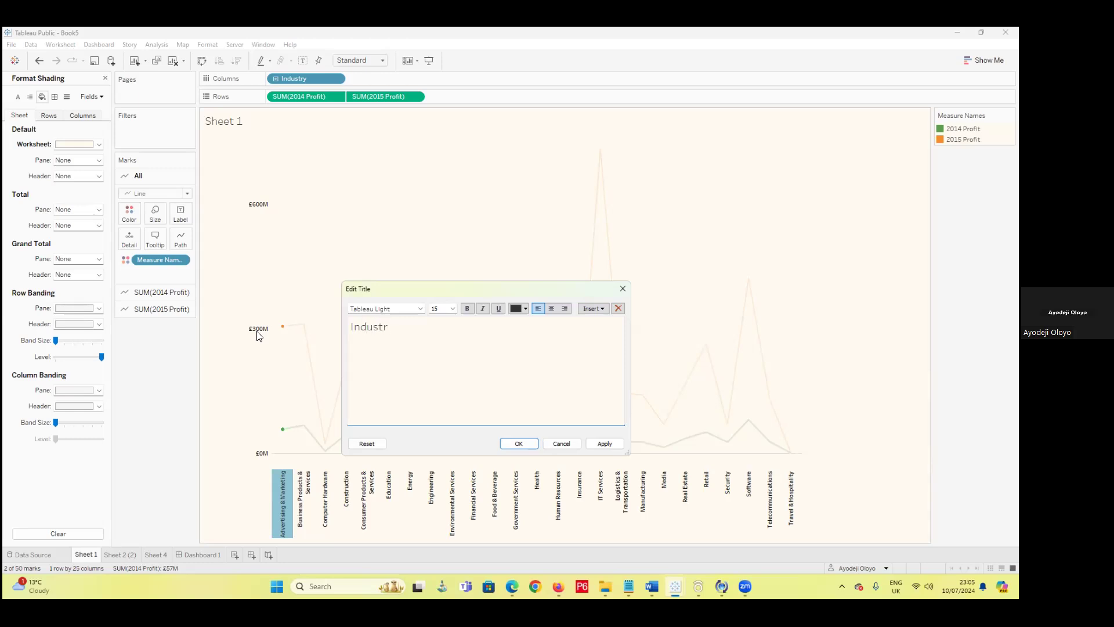
pyautogui.write('es Total profit in 2014 and')
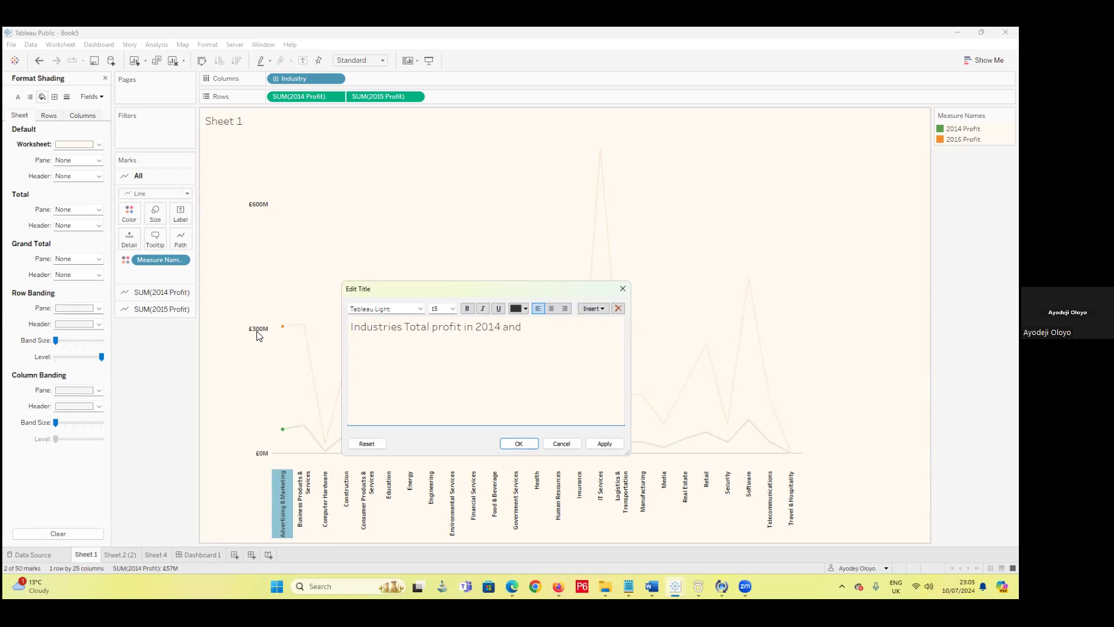
pyautogui.write(' 2015')
pyautogui.moveTo(398, 327); pyautogui.dragTo(341, 329)
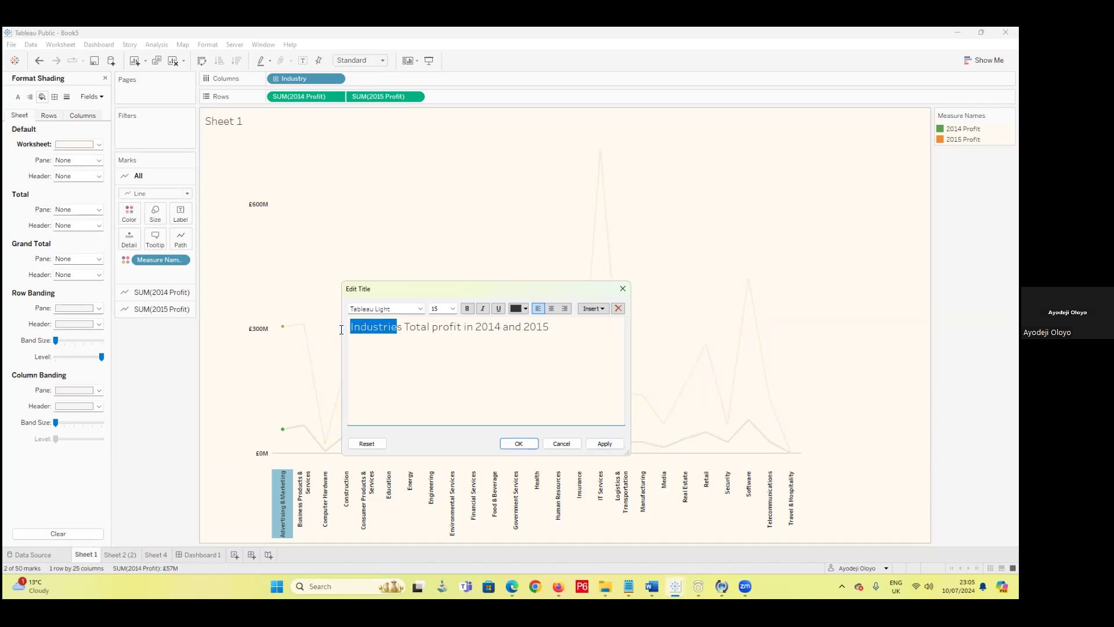
pyautogui.press('Delete')
pyautogui.press('Delete')
pyautogui.press('Delete')
pyautogui.press('Delete')
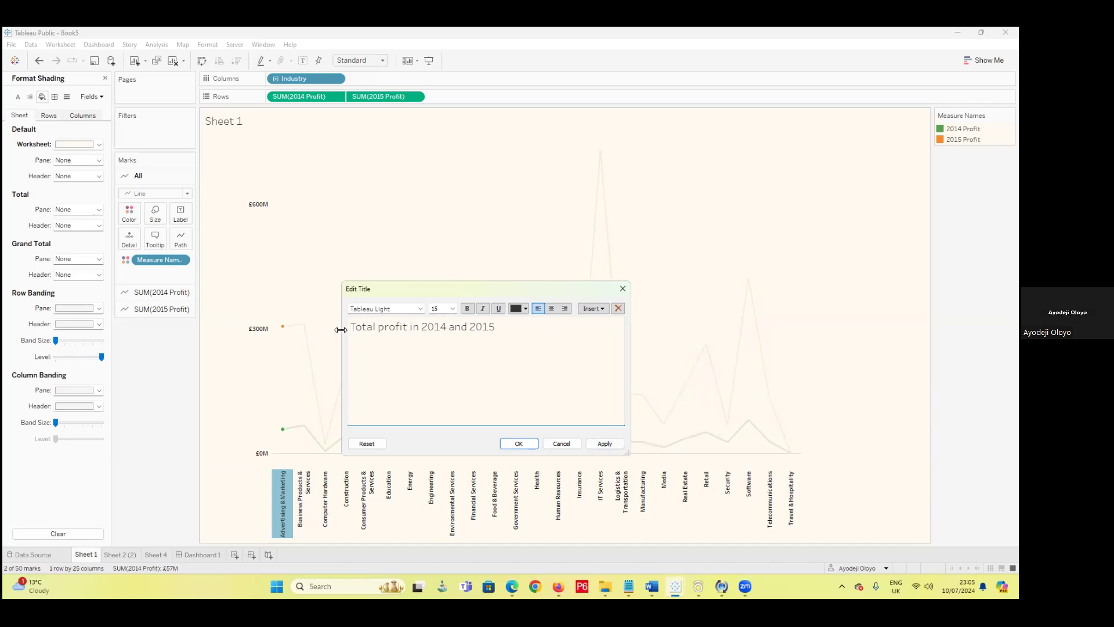
pyautogui.write('by Industry')
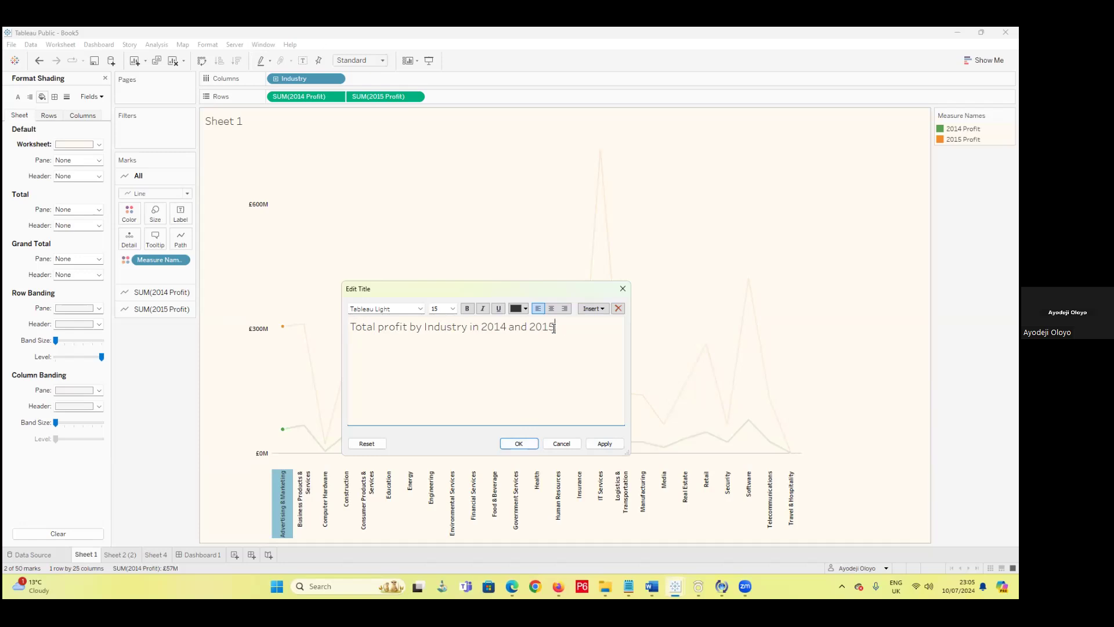
# - Format the whole title text in bold Tableau Semibold and apply it to the sheet
pyautogui.moveTo(554, 327); pyautogui.dragTo(224, 316)
pyautogui.click(420, 308)
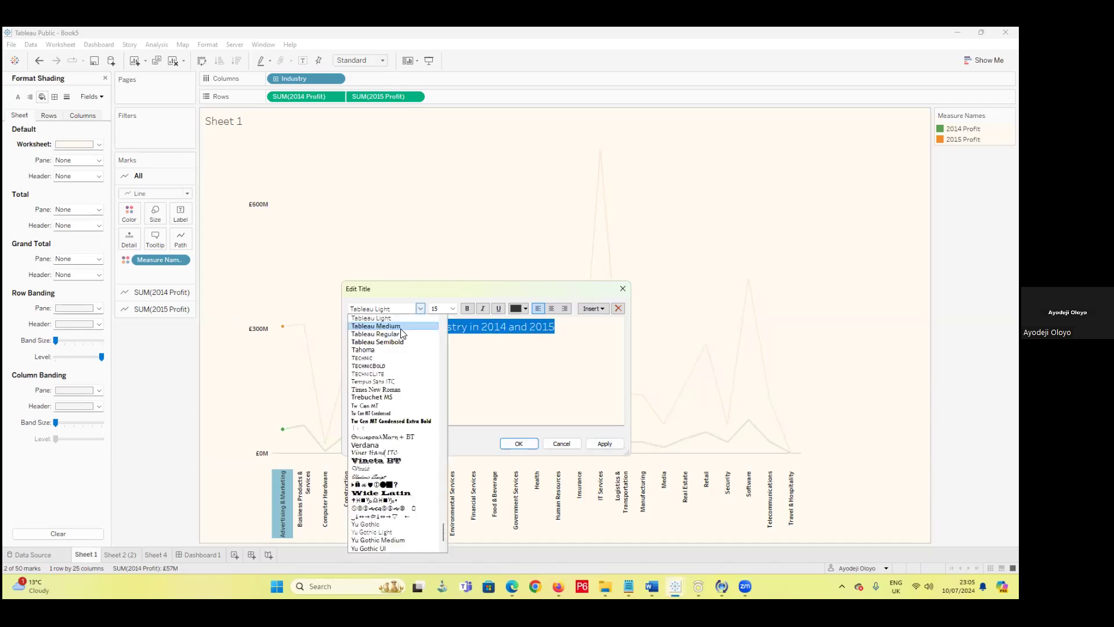
pyautogui.click(391, 342)
pyautogui.click(468, 308)
pyautogui.click(519, 443)
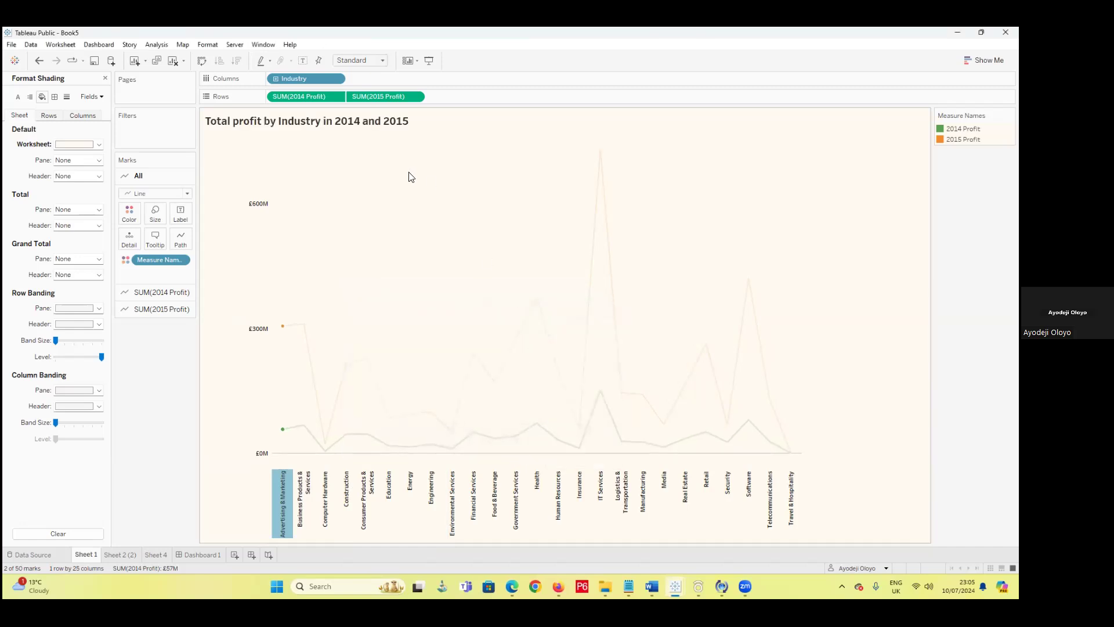
# - Add Sheet 1 to Dashboard 1 between the story text and the bar chart, and narrow its profit axis area
pyautogui.click(196, 555)
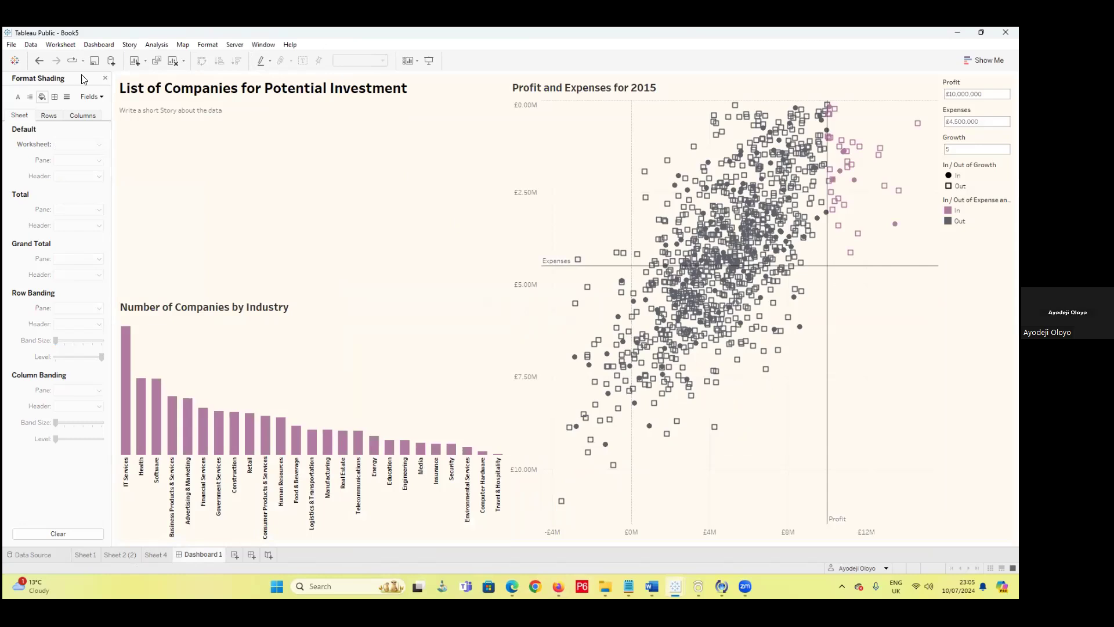
pyautogui.click(105, 78)
pyautogui.moveTo(35, 201); pyautogui.dragTo(236, 172)
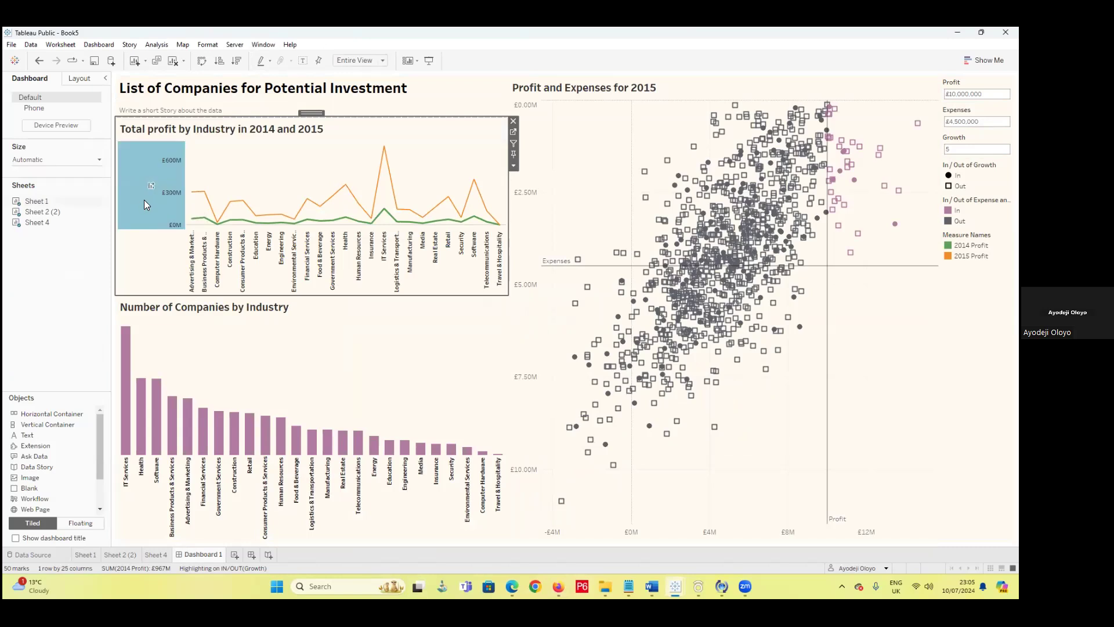
pyautogui.moveTo(188, 185); pyautogui.dragTo(150, 181)
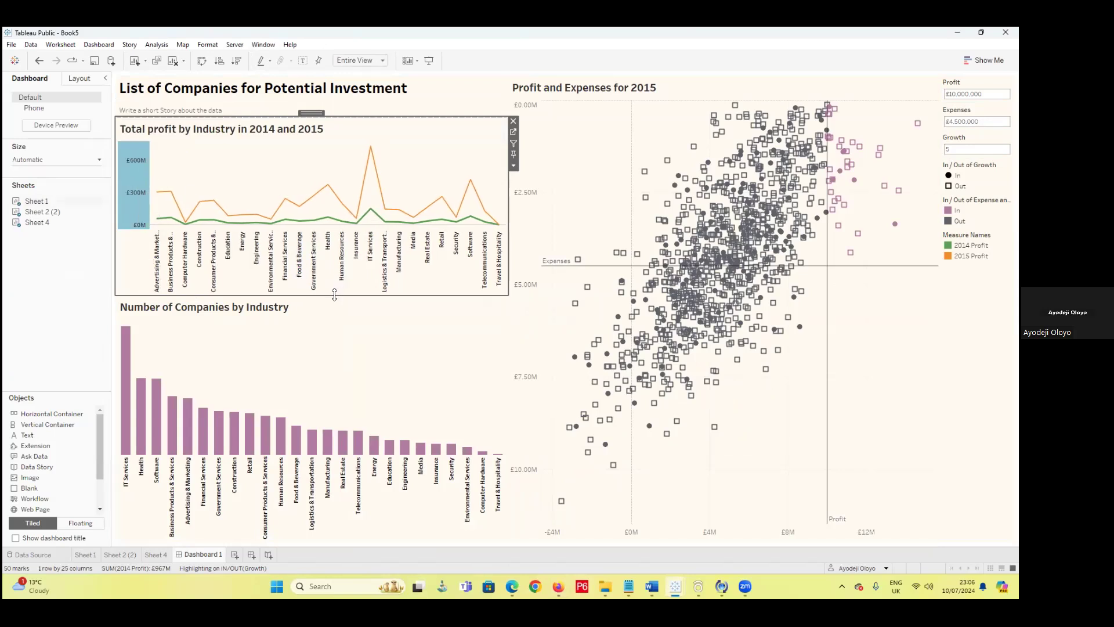
# - Lower the line chart's bottom and top borders on the dashboard, giving the story text more height and the bar chart less
pyautogui.moveTo(334, 295); pyautogui.dragTo(336, 334)
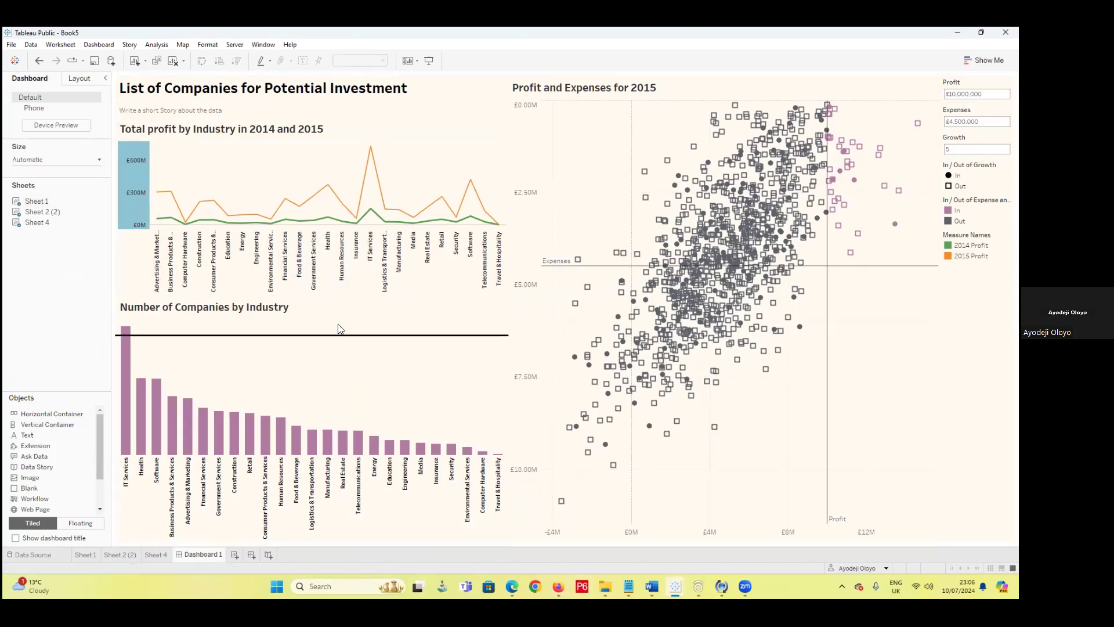
pyautogui.click(359, 126)
pyautogui.moveTo(361, 115); pyautogui.dragTo(375, 149)
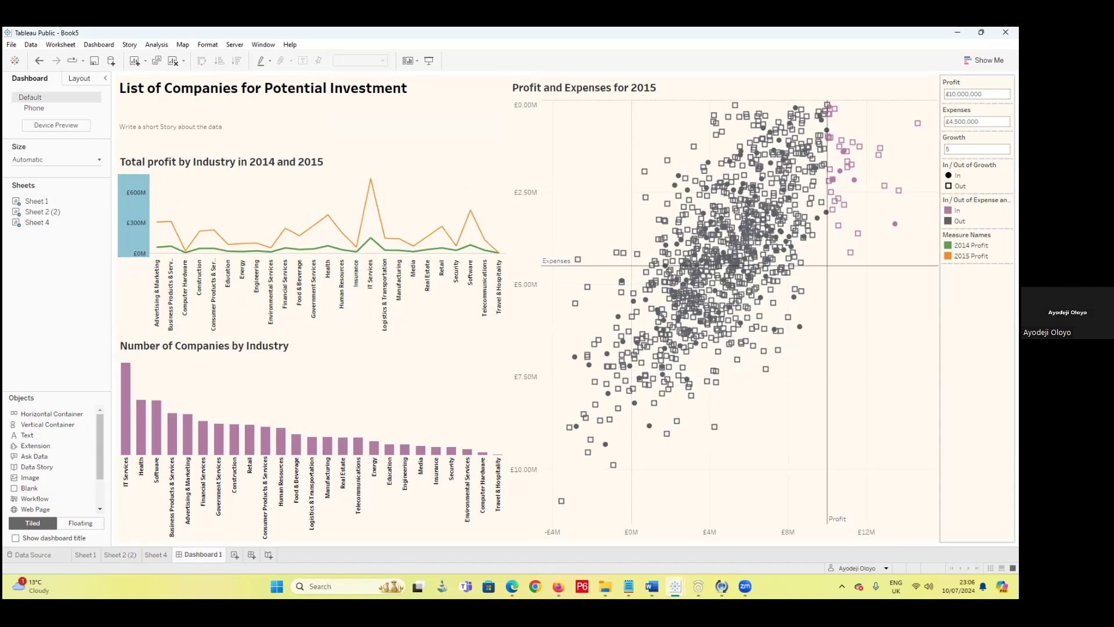
pyautogui.click(436, 324)
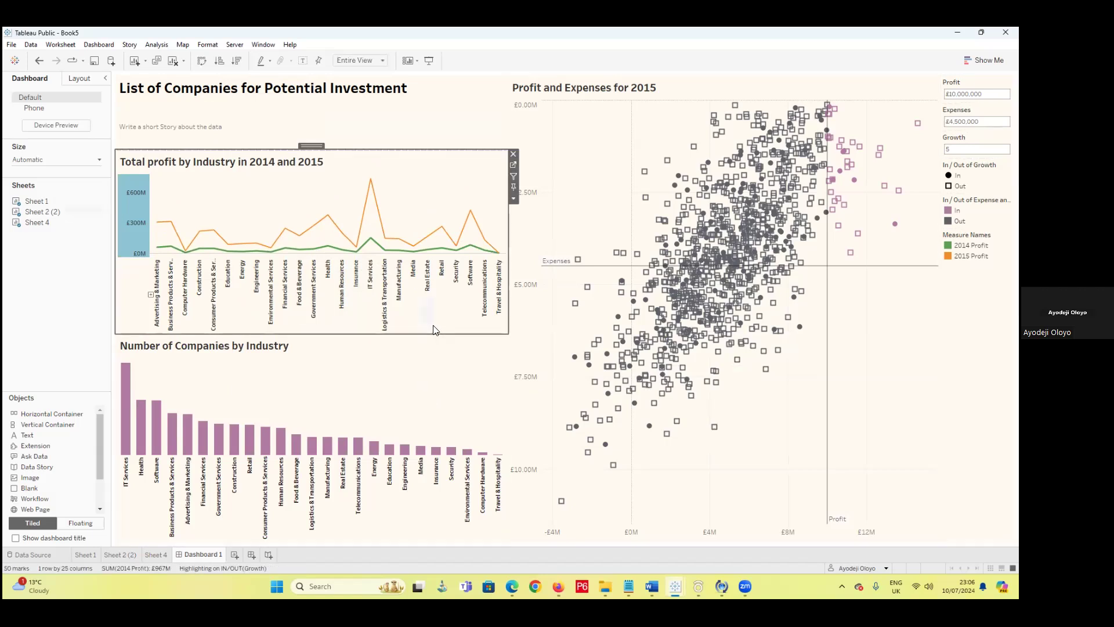
# - Go to Sheet 1 and assign purple to 2015 Profit in the Measure Names colours
pyautogui.moveTo(429, 243)
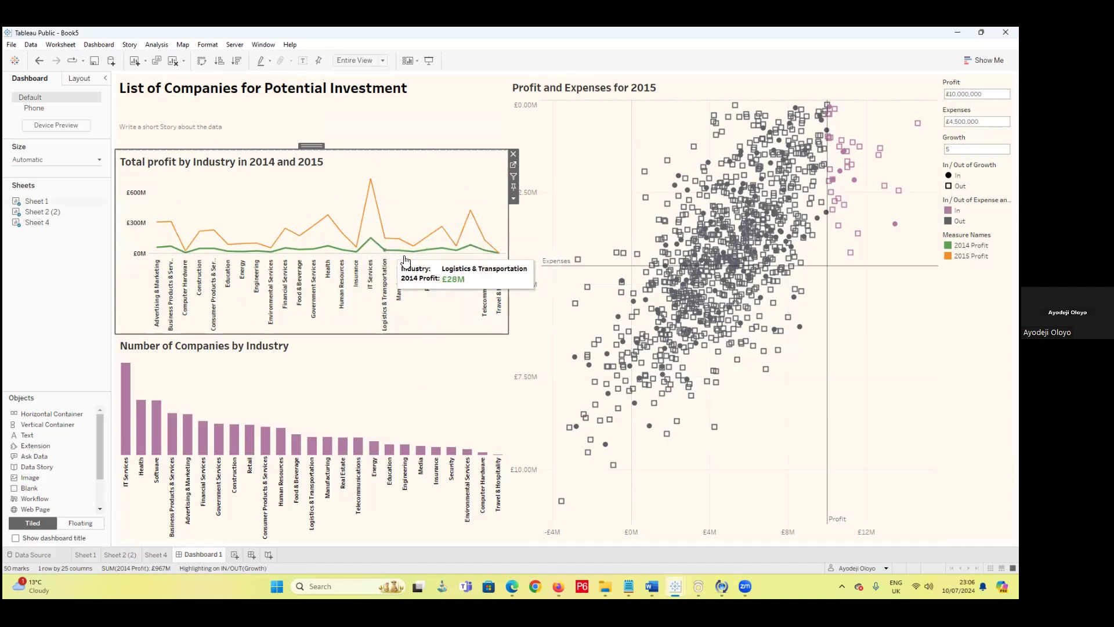
pyautogui.rightClick(45, 202)
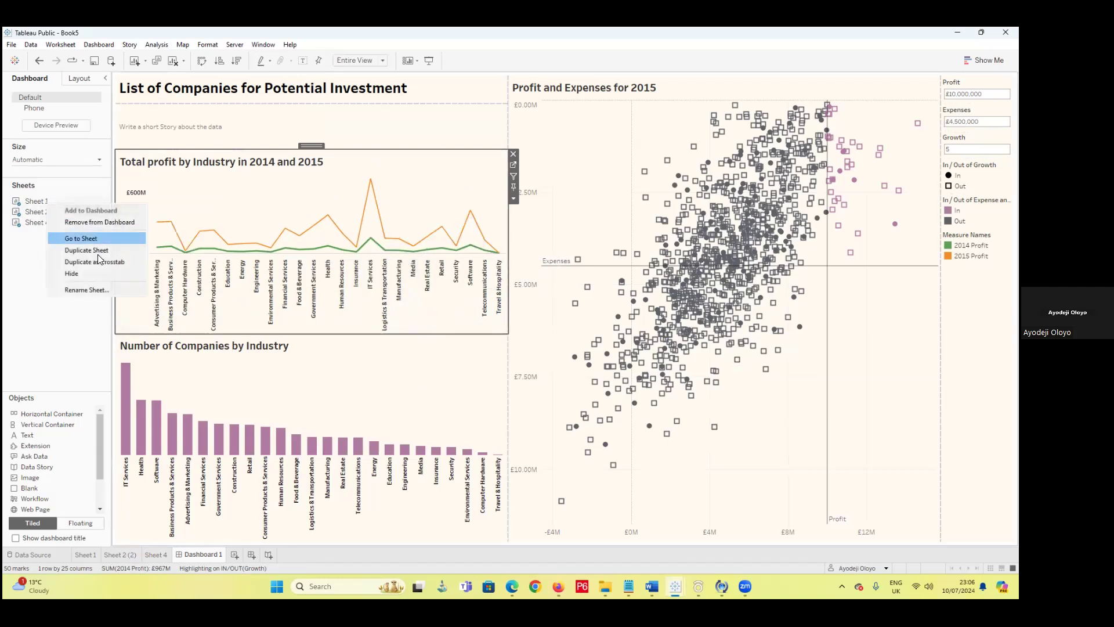
pyautogui.click(92, 552)
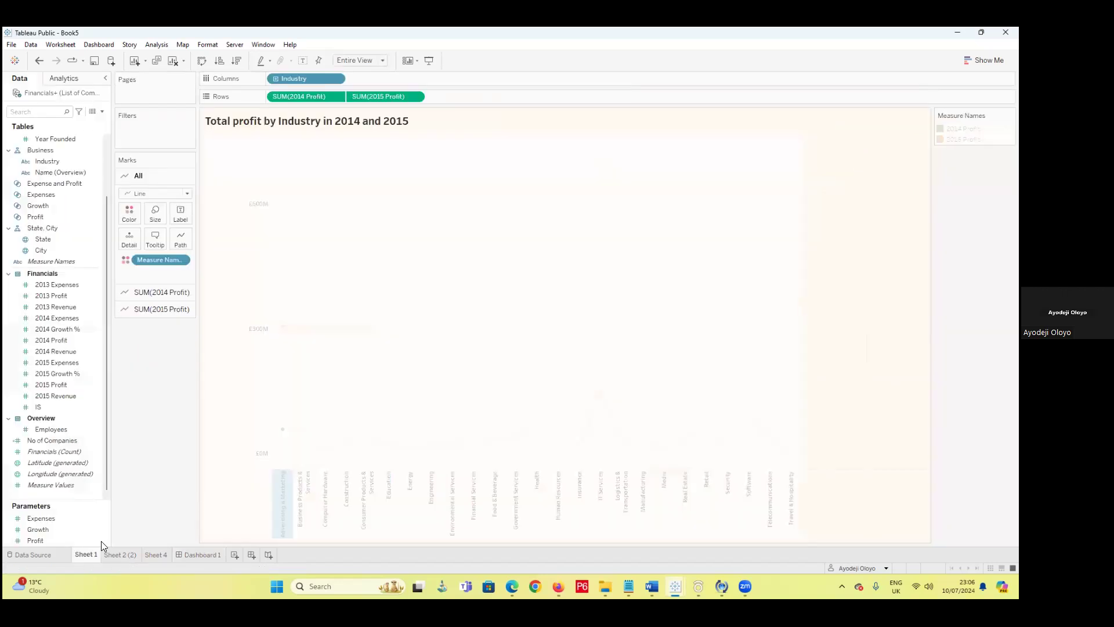
pyautogui.click(128, 213)
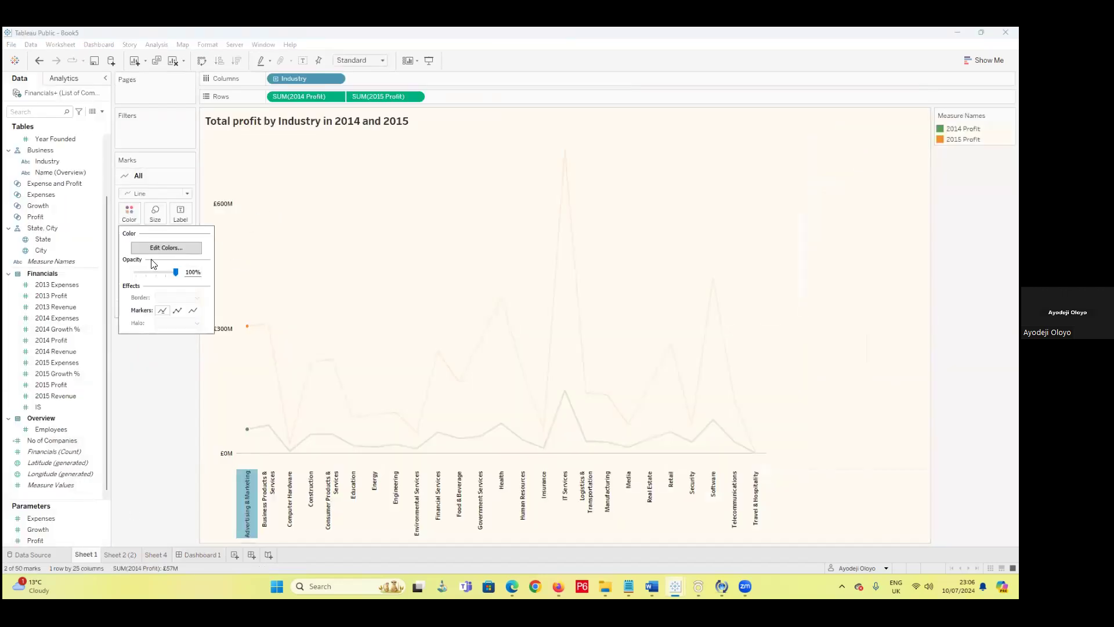
pyautogui.click(163, 247)
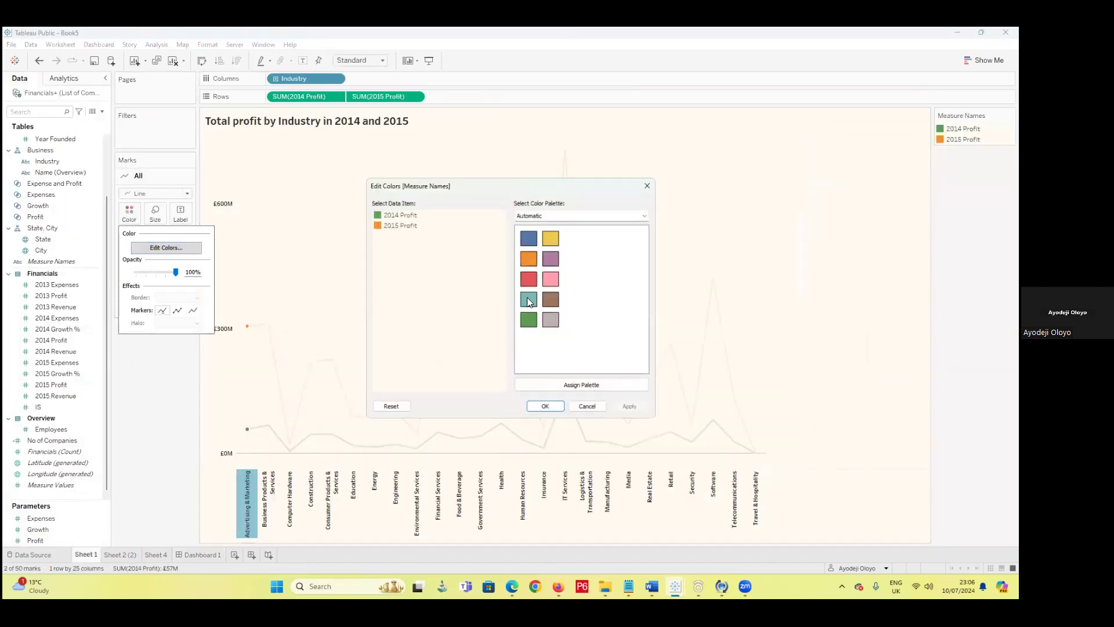
pyautogui.click(375, 223)
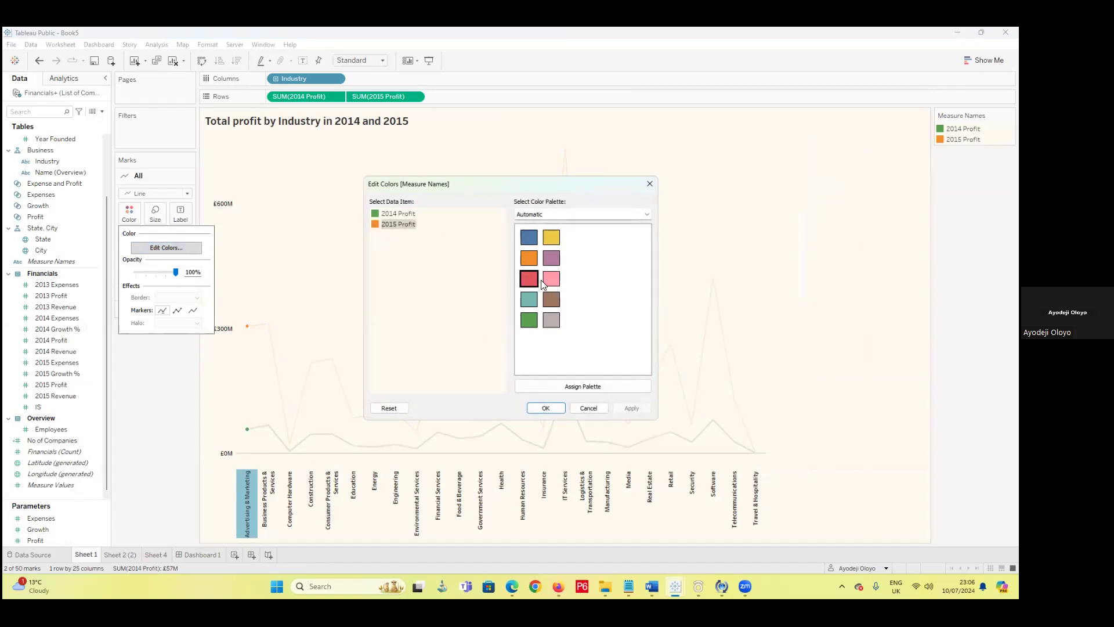
pyautogui.click(552, 261)
# - Assign dark gray from the Seattle Grays palette to 2014 Profit and apply the new line colours
pyautogui.click(376, 214)
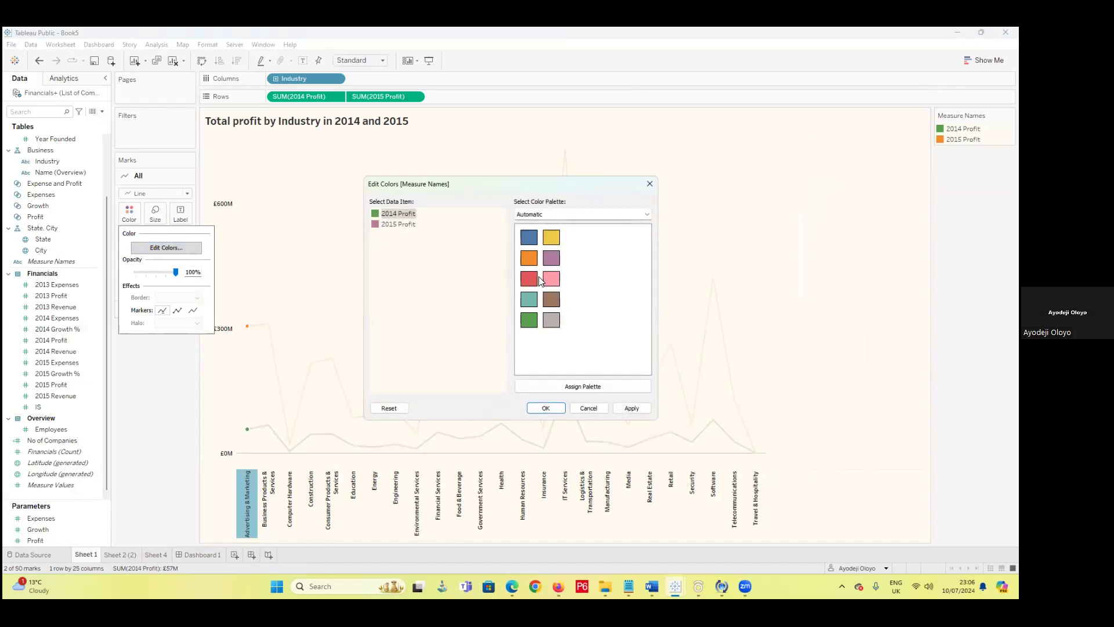
pyautogui.click(647, 214)
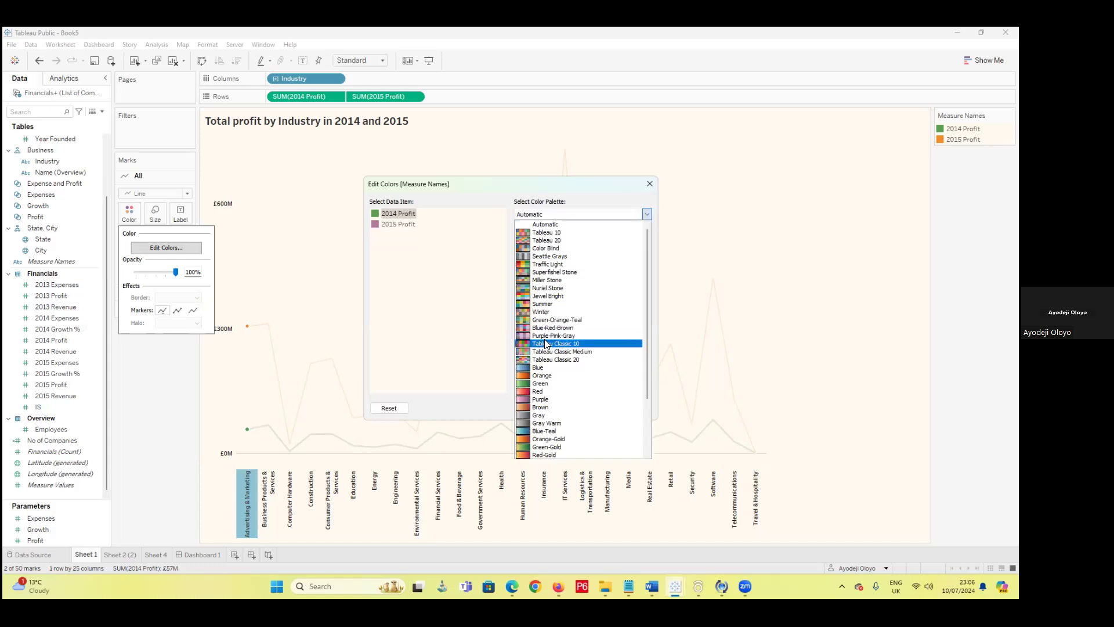
pyautogui.click(538, 256)
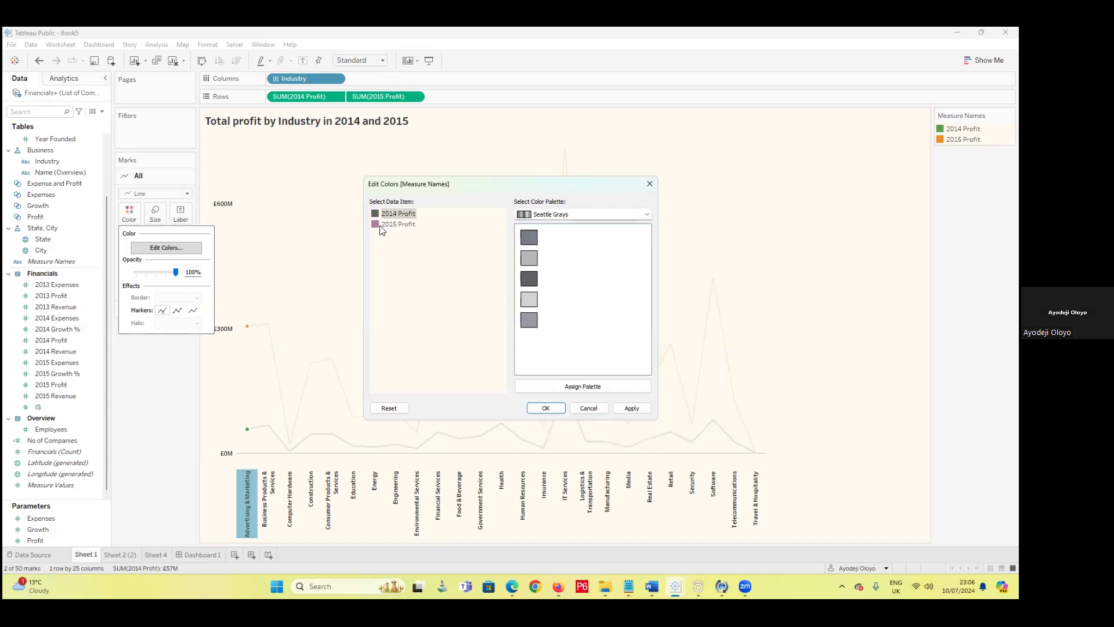
pyautogui.click(559, 408)
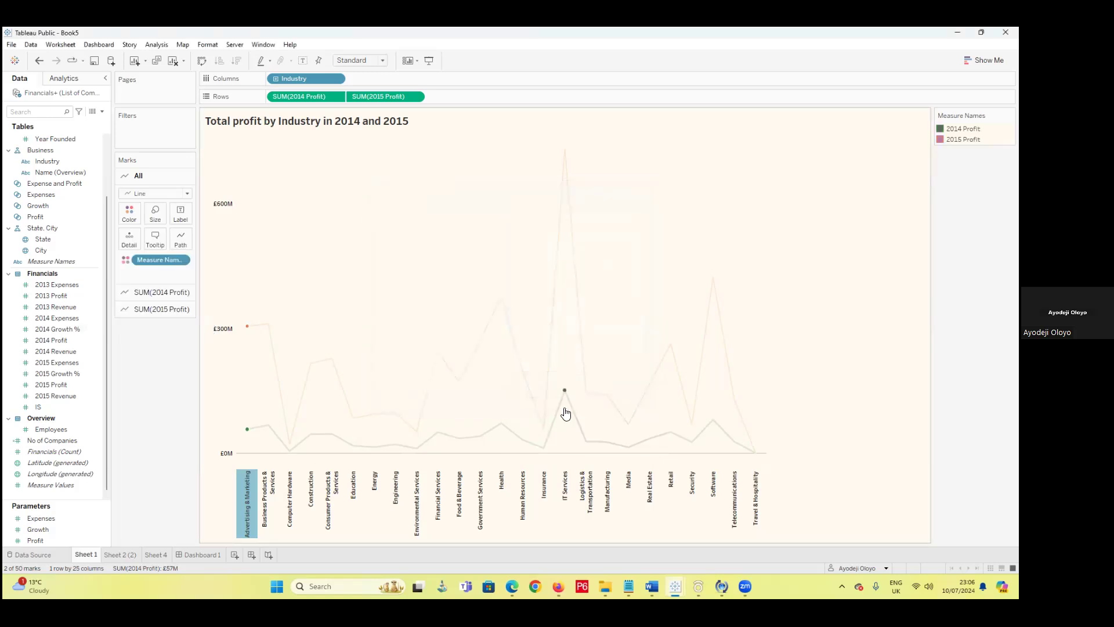
# - Return to Dashboard 1 and rearrange the industry charts so Number of Companies sits above Total profit, at their former heights
pyautogui.click(192, 554)
pyautogui.click(326, 244)
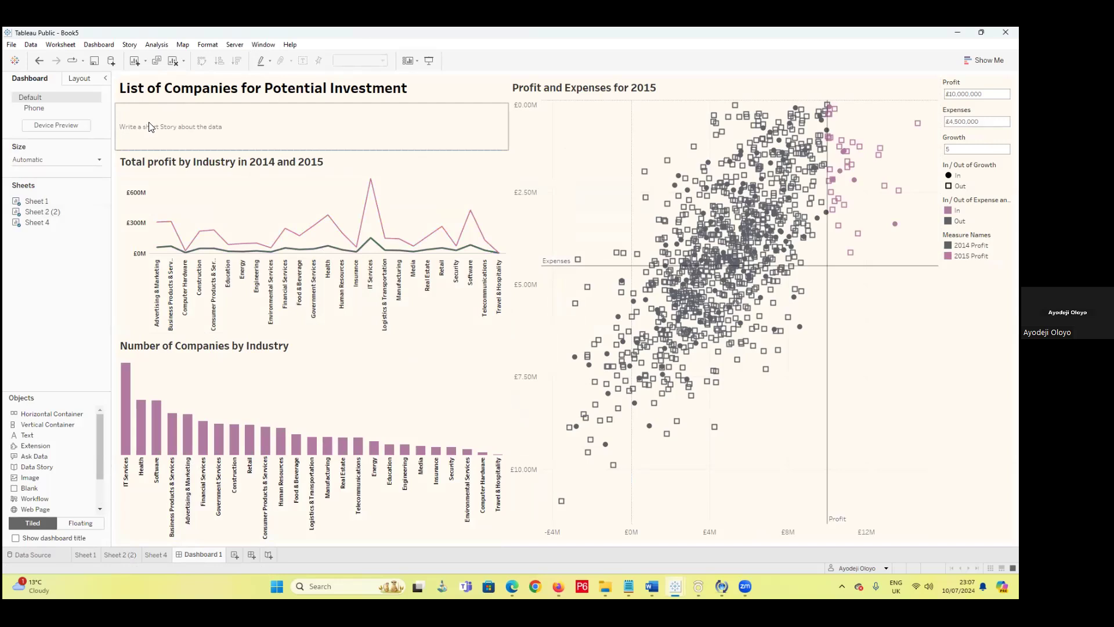
pyautogui.click(241, 160)
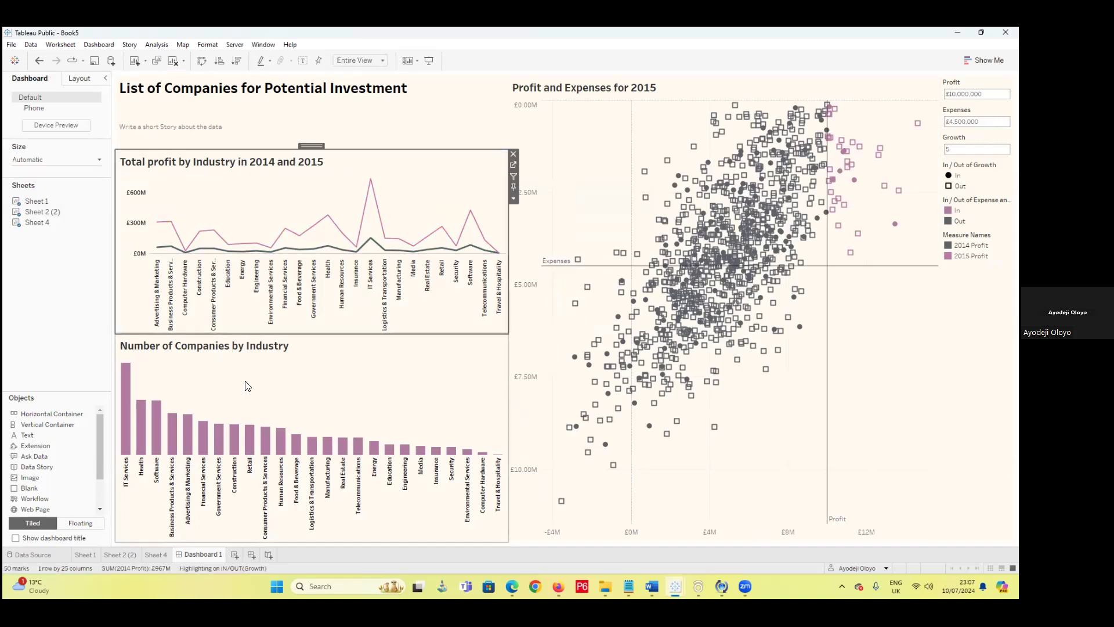
pyautogui.moveTo(313, 146); pyautogui.dragTo(312, 456)
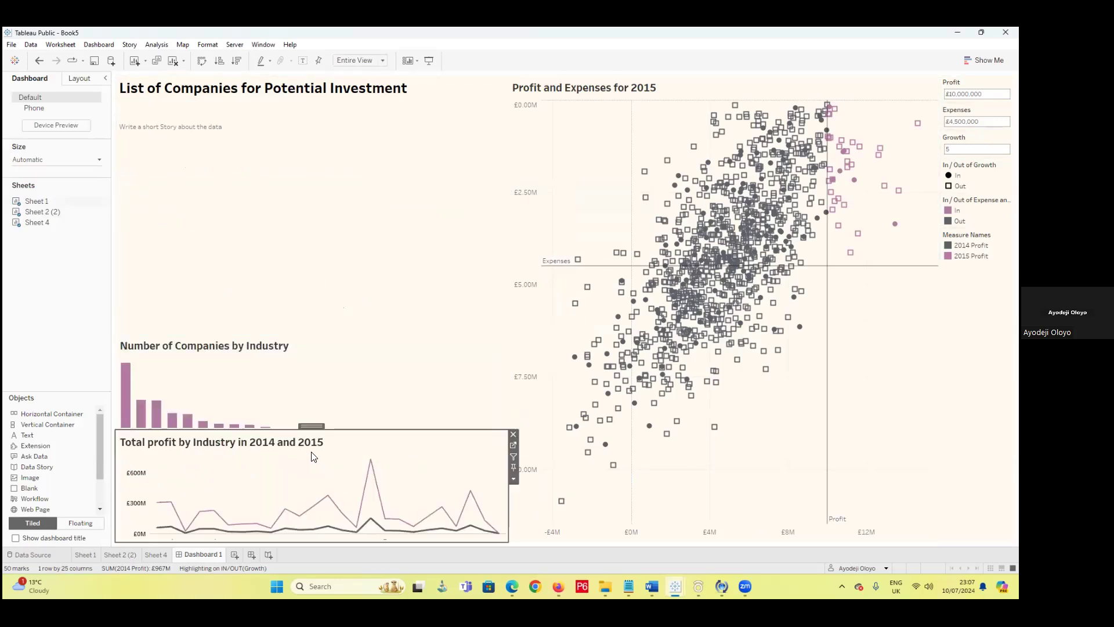
pyautogui.click(311, 355)
pyautogui.moveTo(311, 326)
pyautogui.mouseDown()
pyautogui.moveTo(311, 213)
pyautogui.moveTo(314, 226)
pyautogui.mouseUp()
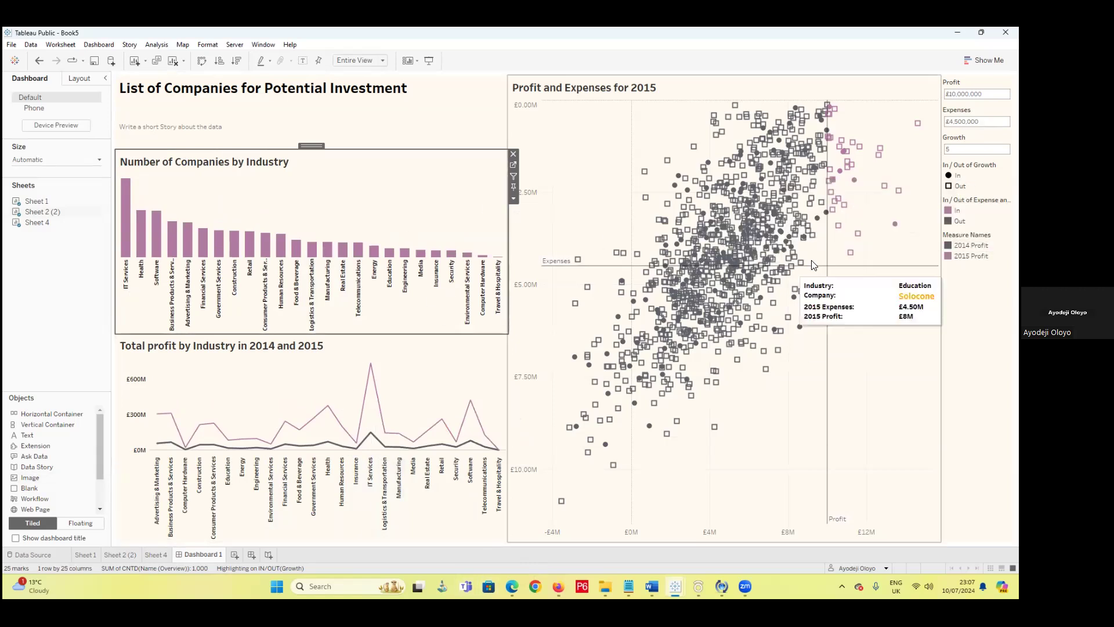
# - Check the tooltips of points on the profit line chart and of companies in the Profit and Expenses scatter plot
pyautogui.moveTo(897, 226)
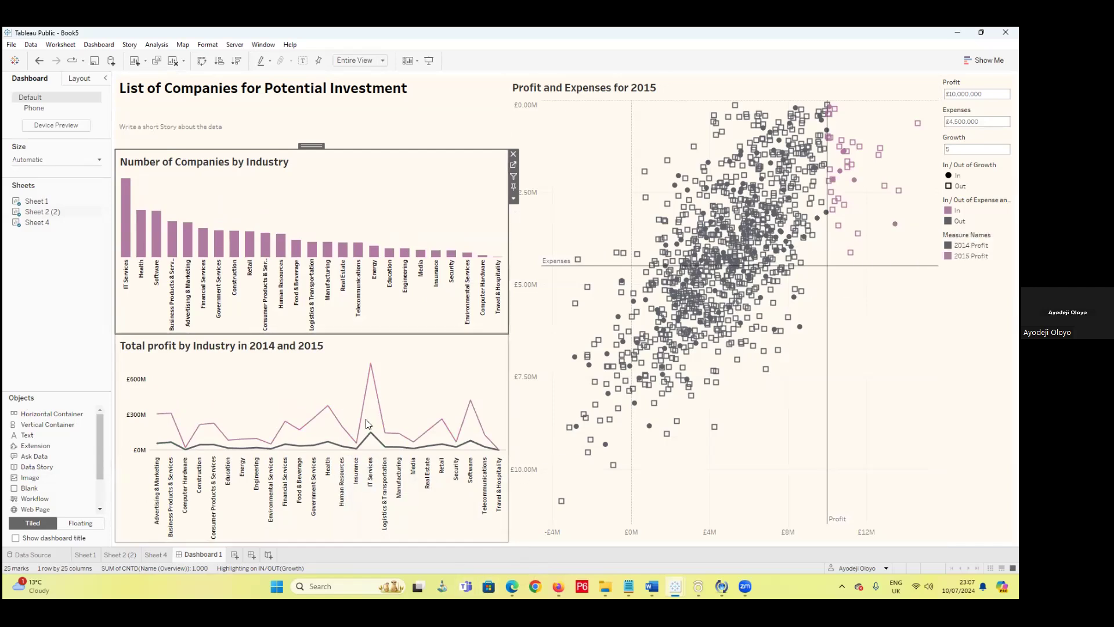
pyautogui.moveTo(840, 170)
pyautogui.moveTo(444, 427)
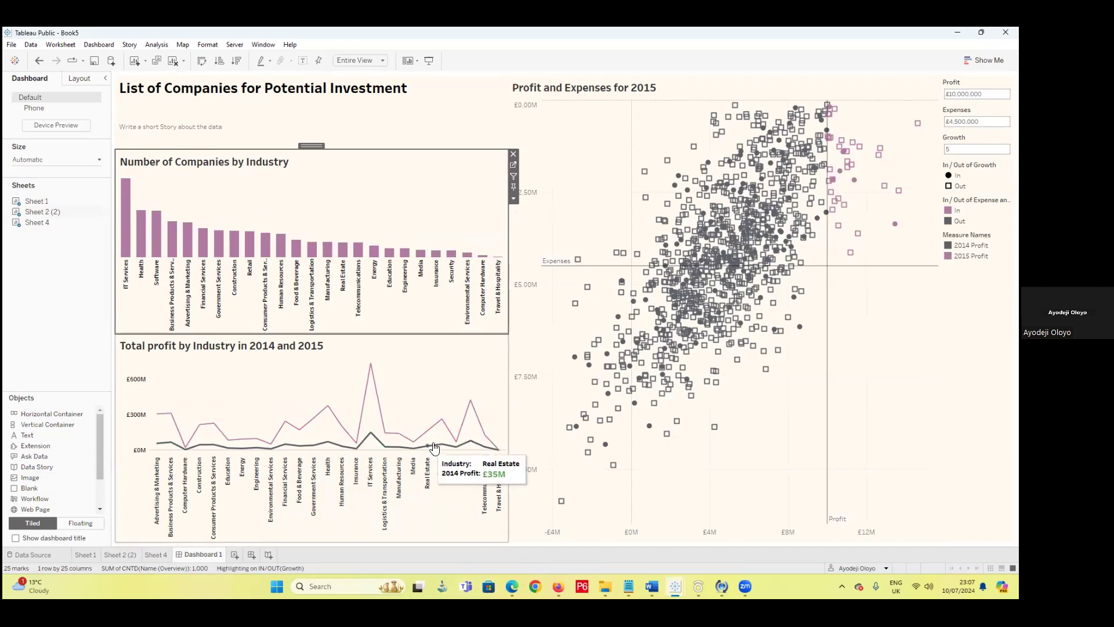
pyautogui.moveTo(428, 433)
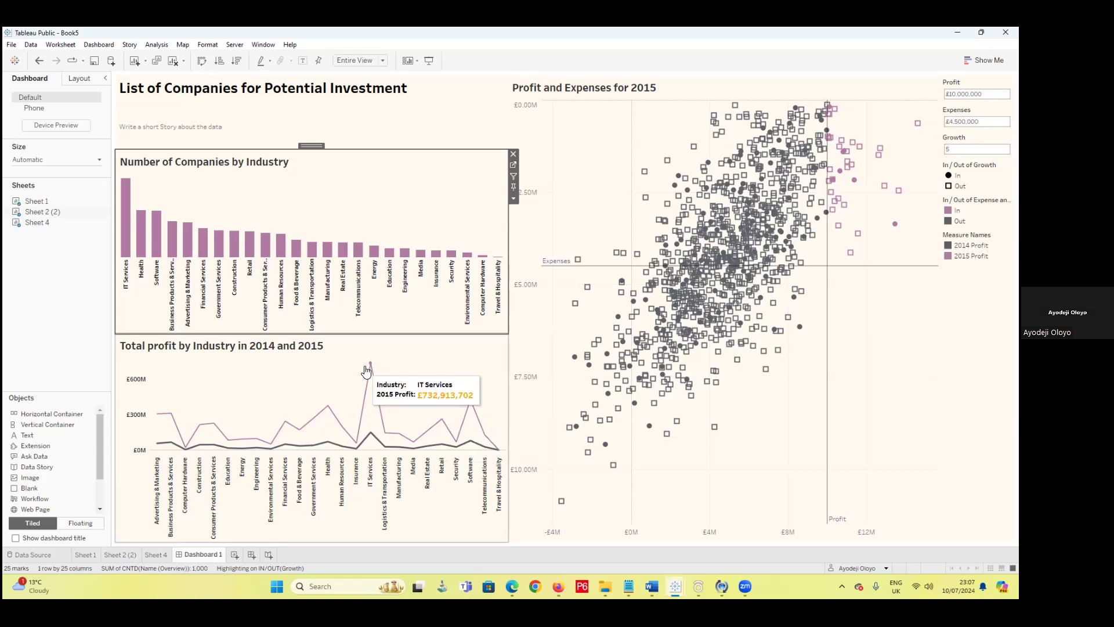
pyautogui.moveTo(820, 139)
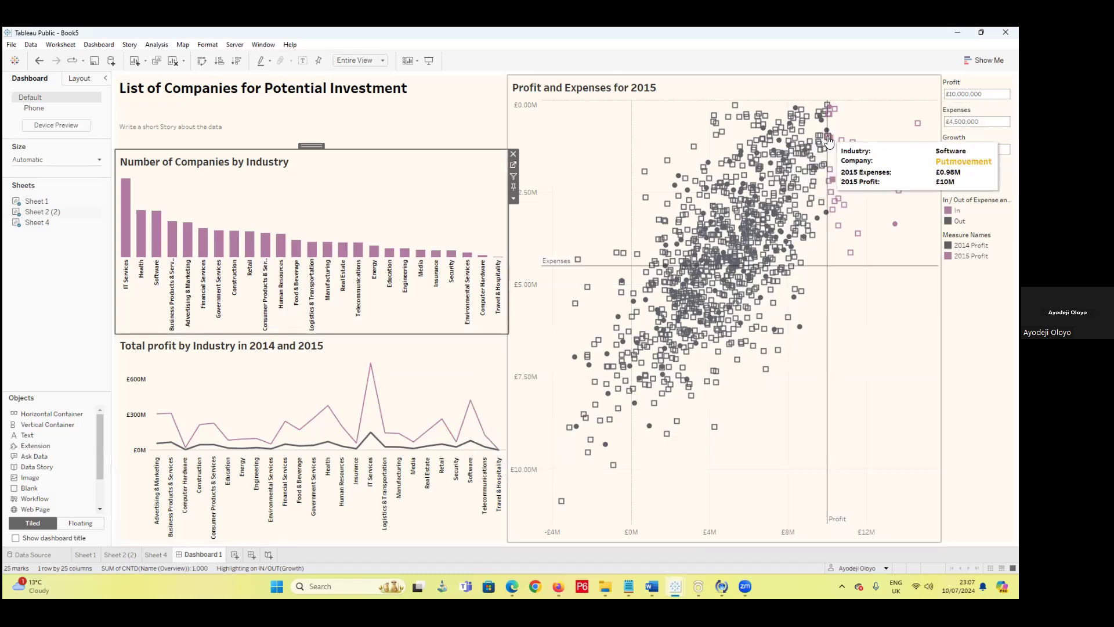
pyautogui.moveTo(845, 155)
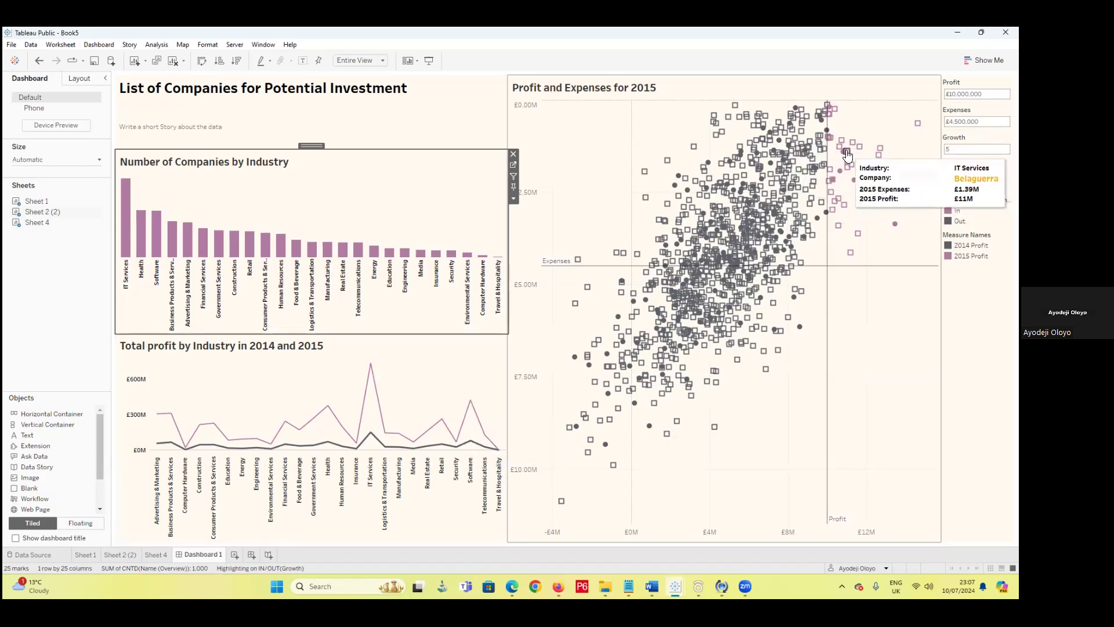
pyautogui.moveTo(841, 179)
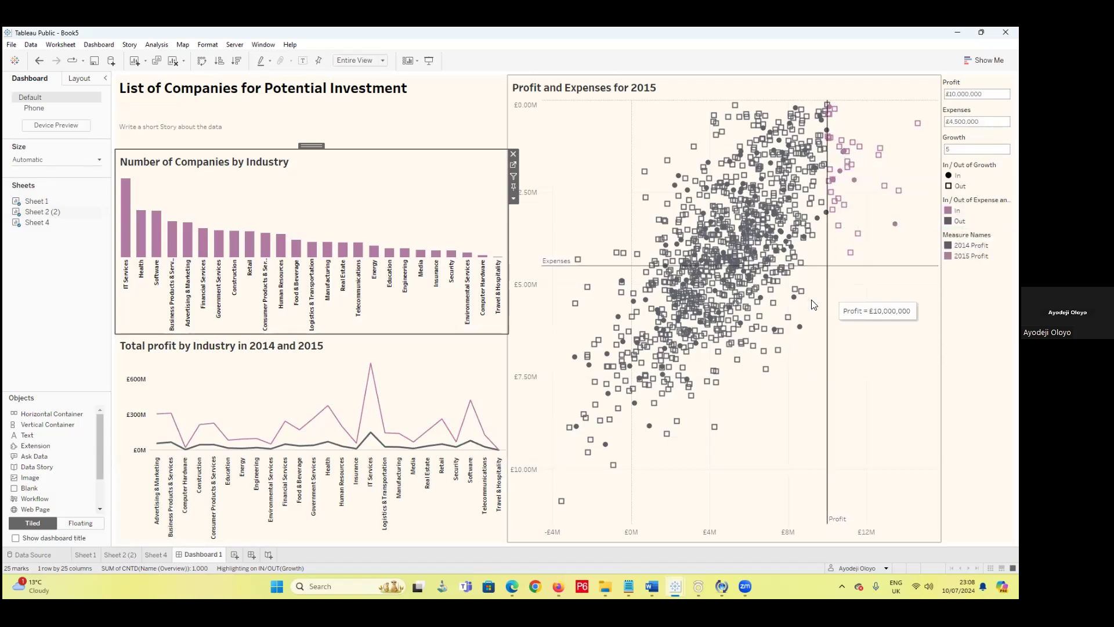
# - Preview Dashboard 1 in presentation mode, switch to Sheet 4 and leave the presentation
pyautogui.moveTo(730, 246)
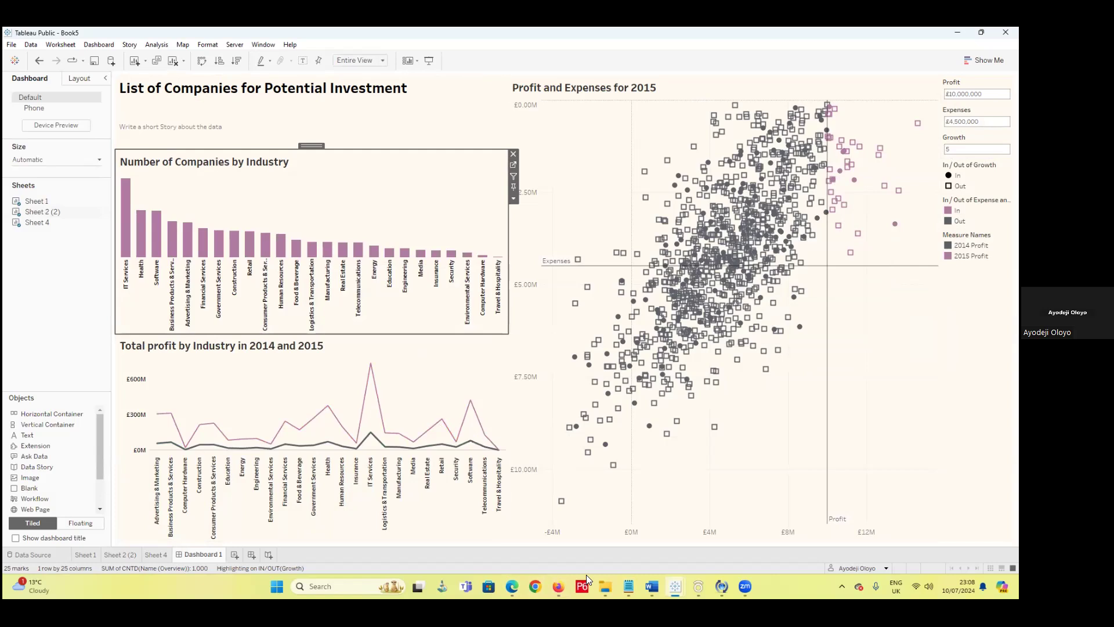
pyautogui.click(429, 60)
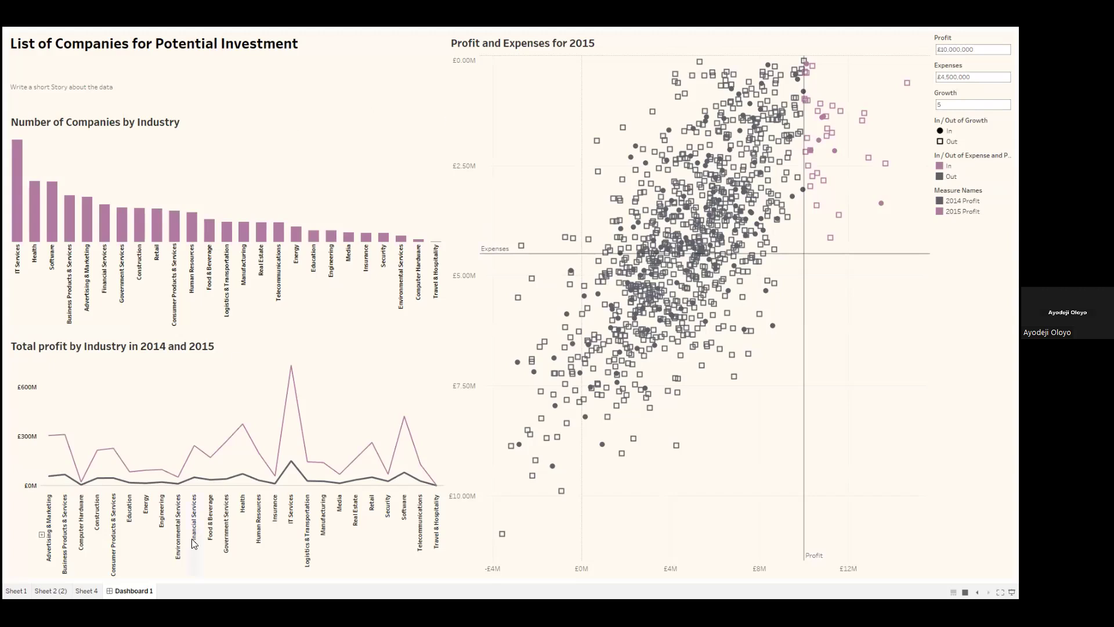
pyautogui.click(86, 590)
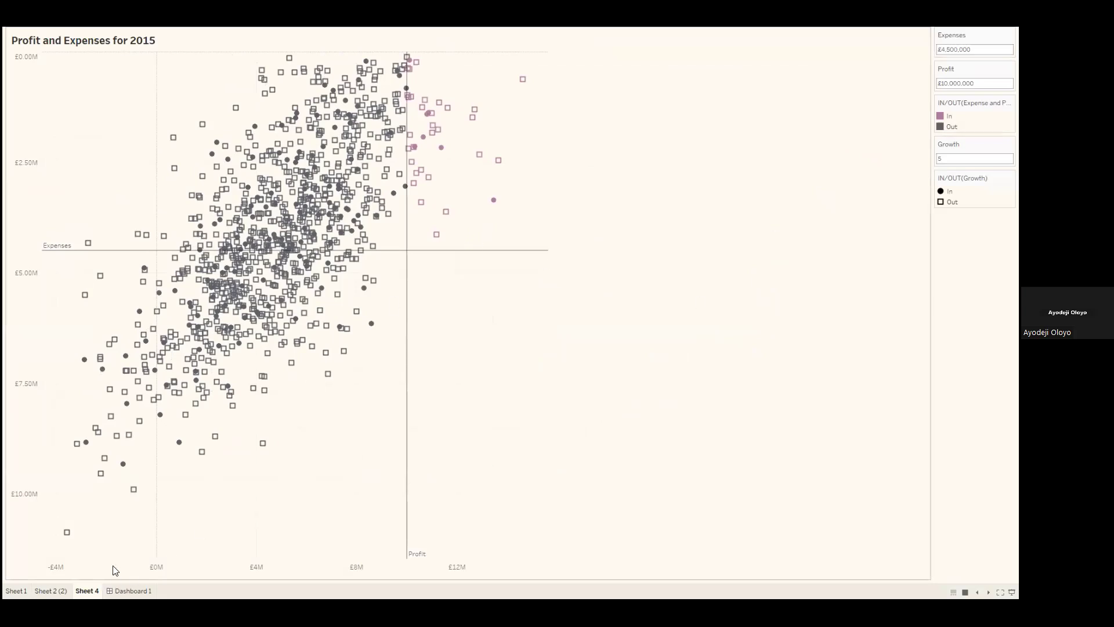
pyautogui.press('Escape')
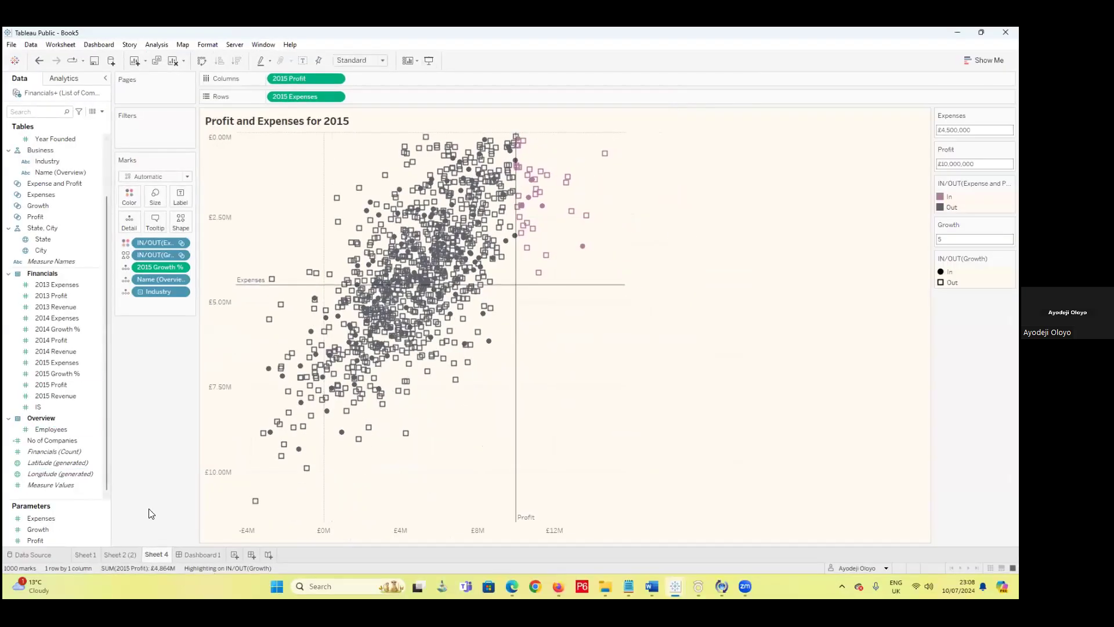
# - Remove the column grid lines and zero lines from the Profit and Expenses scatter plot by setting both to None
pyautogui.moveTo(369, 196)
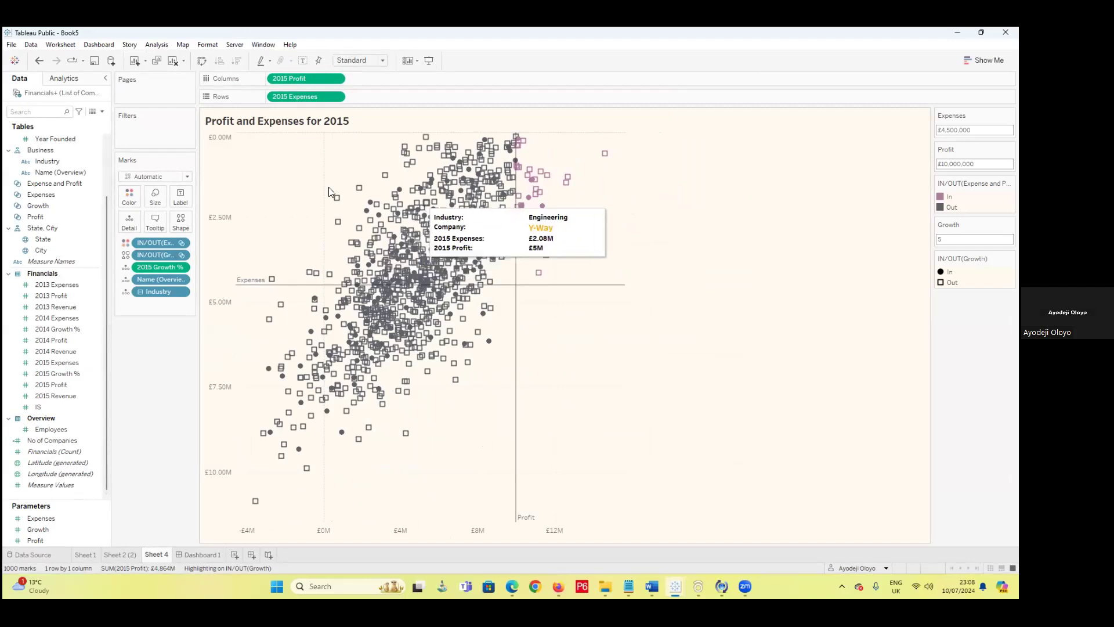
pyautogui.click(58, 250)
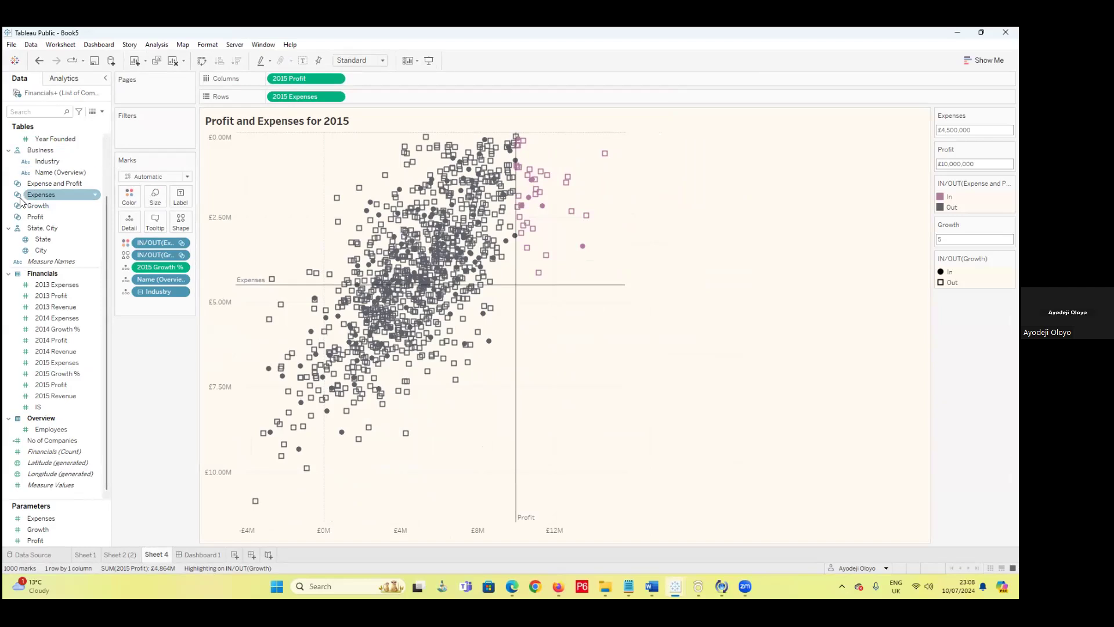
pyautogui.rightClick(313, 200)
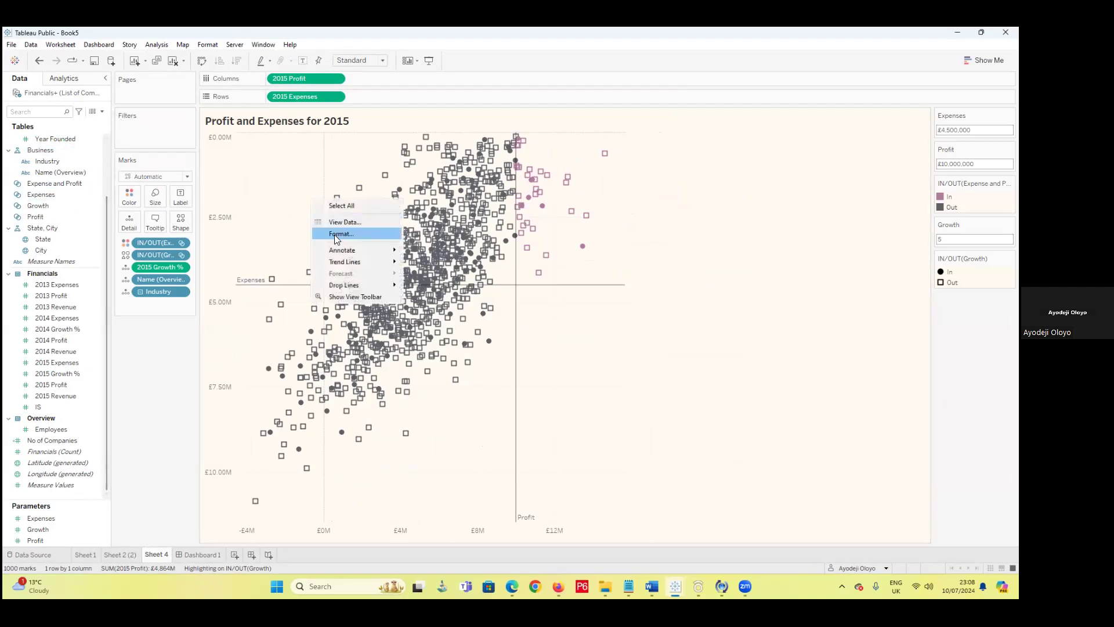
pyautogui.click(343, 234)
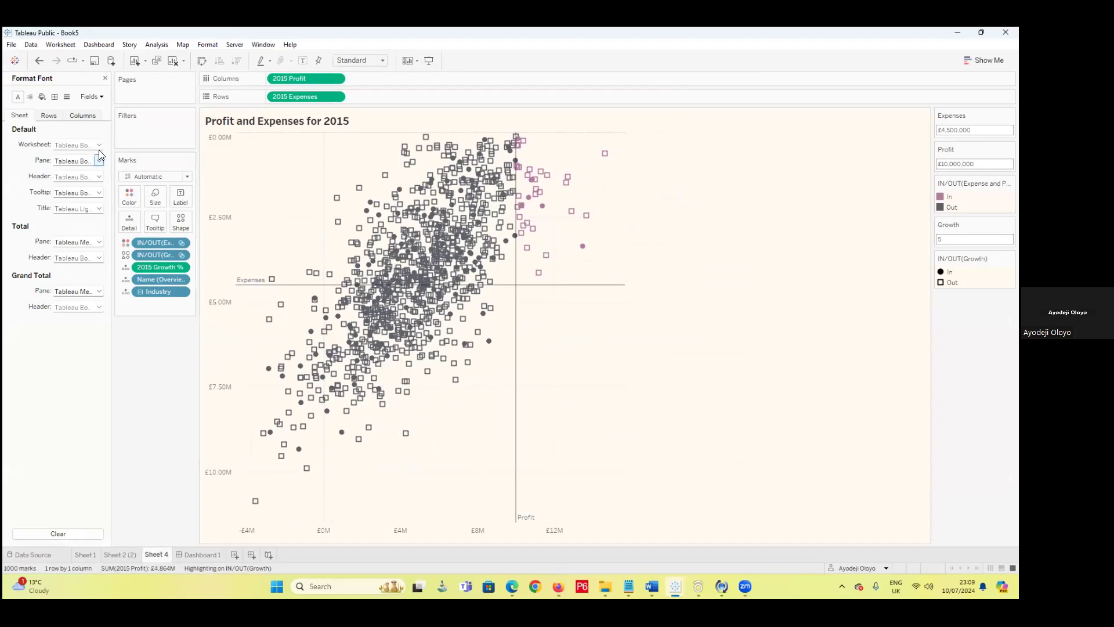
pyautogui.click(48, 115)
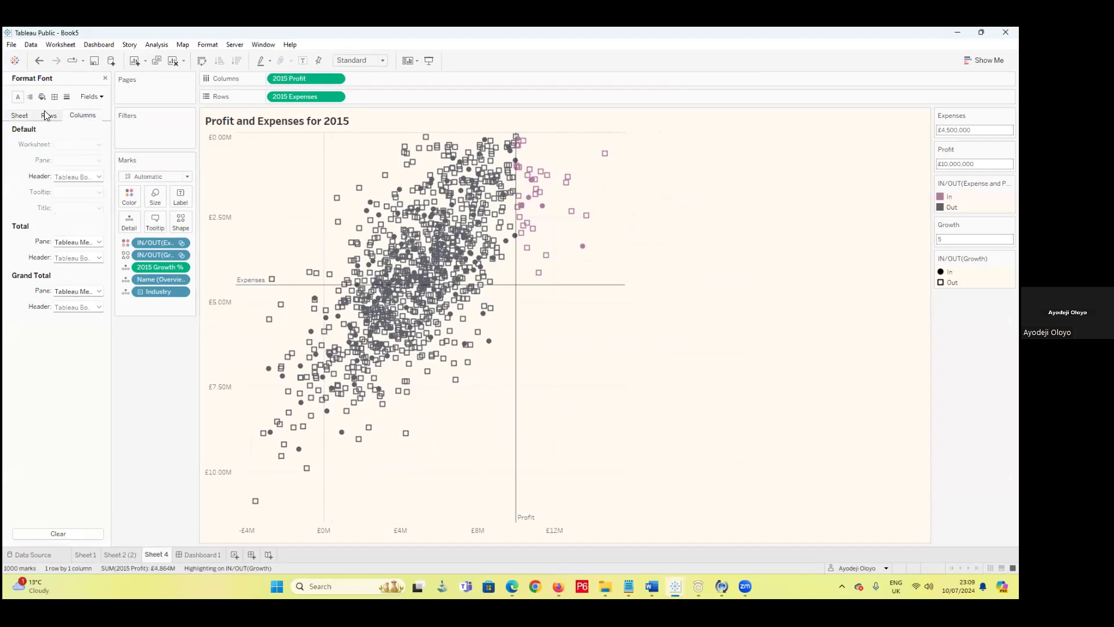
pyautogui.click(67, 96)
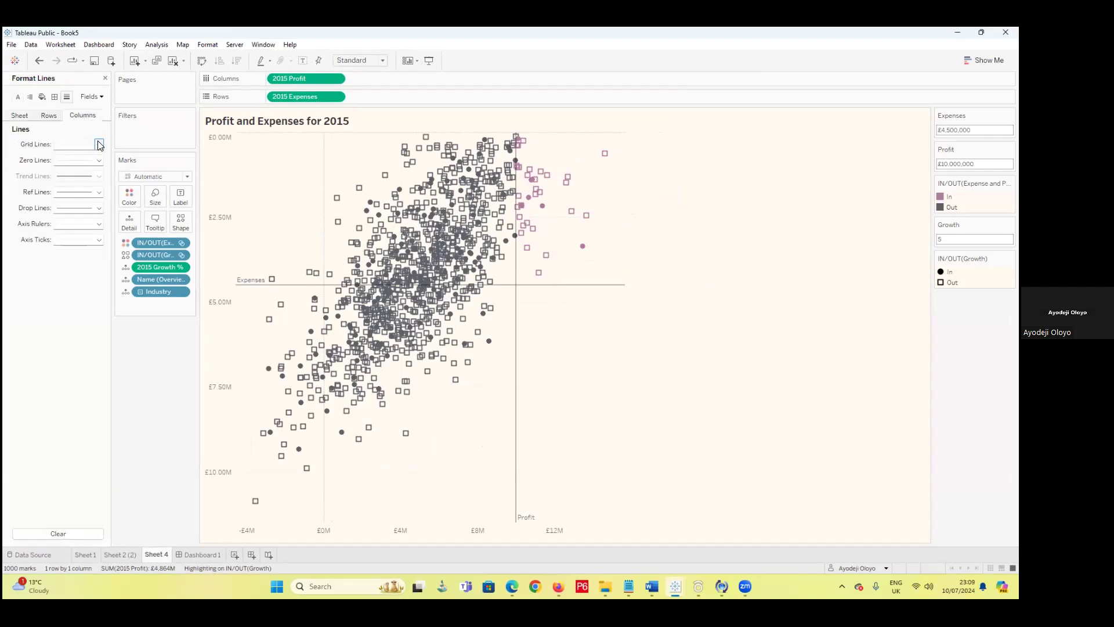
pyautogui.click(99, 145)
pyautogui.click(93, 155)
pyautogui.click(99, 160)
pyautogui.click(93, 175)
# - Set the scatter plot's column axis rulers and axis ticks to None
pyautogui.click(99, 224)
pyautogui.click(94, 238)
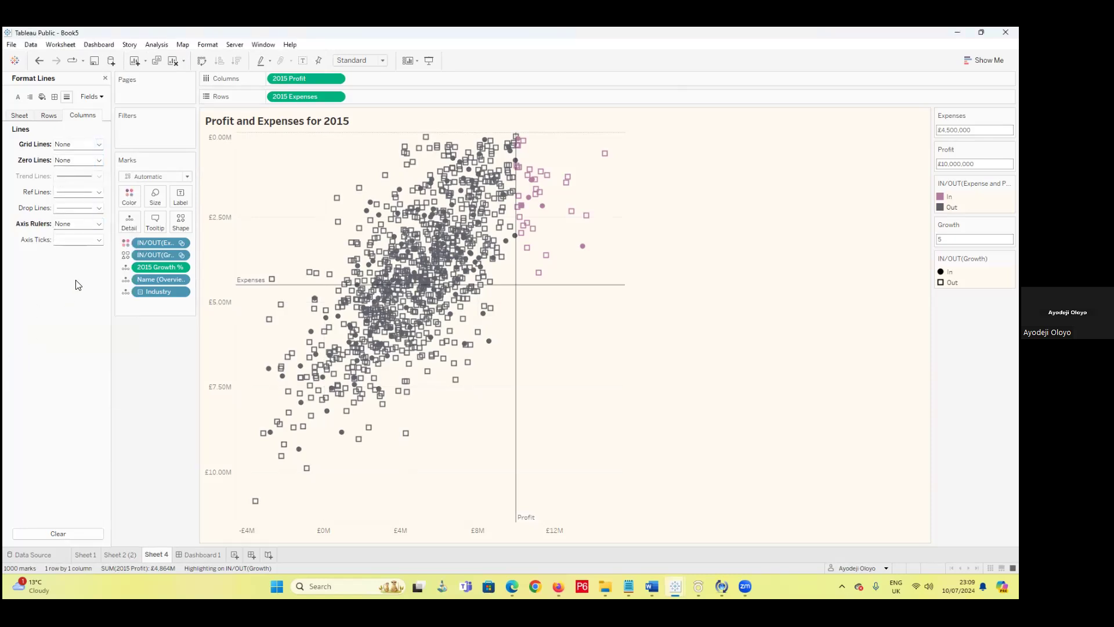
pyautogui.click(99, 240)
pyautogui.click(91, 255)
# - Set the scatter plot's row grid lines, zero lines, axis ticks and axis rulers to None
pyautogui.click(49, 115)
pyautogui.click(99, 143)
pyautogui.click(95, 158)
pyautogui.click(99, 160)
pyautogui.click(95, 174)
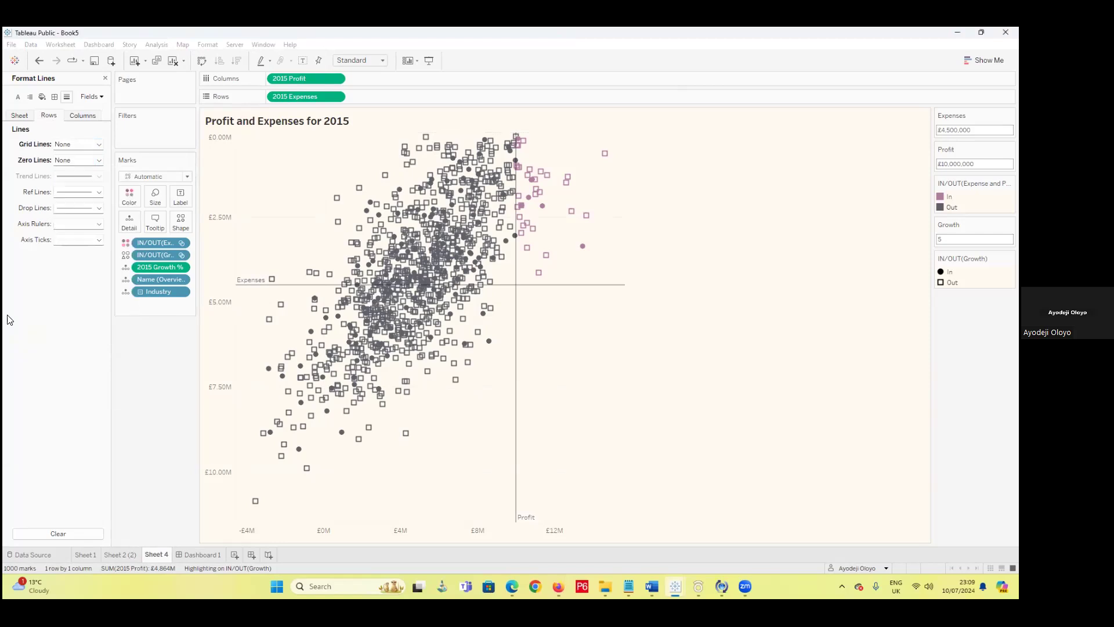
pyautogui.click(100, 240)
pyautogui.click(96, 252)
pyautogui.click(99, 224)
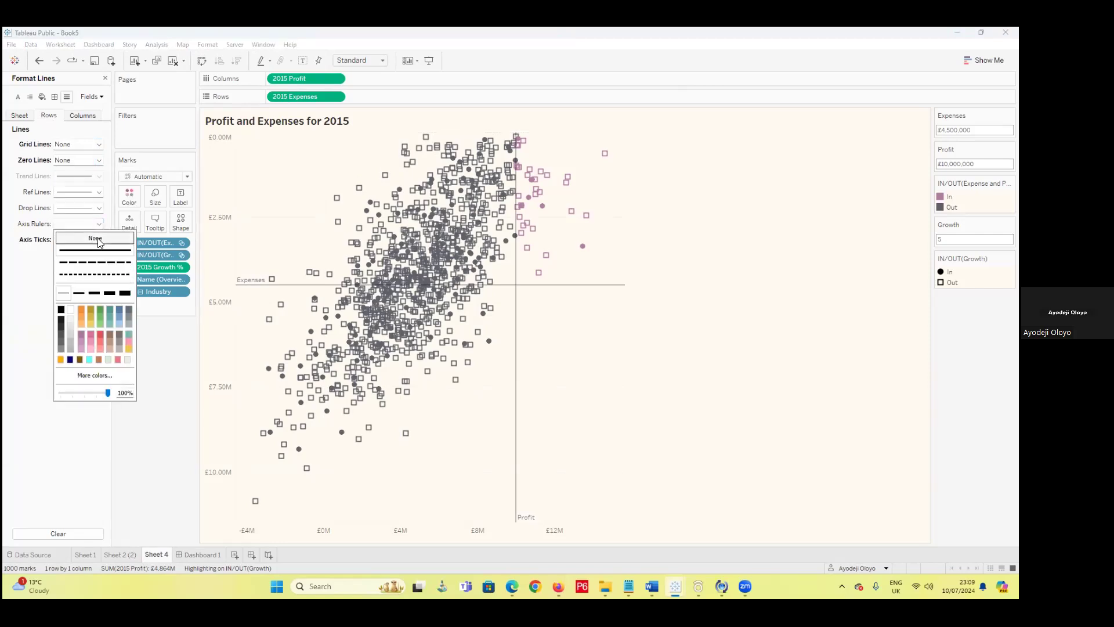
pyautogui.click(96, 240)
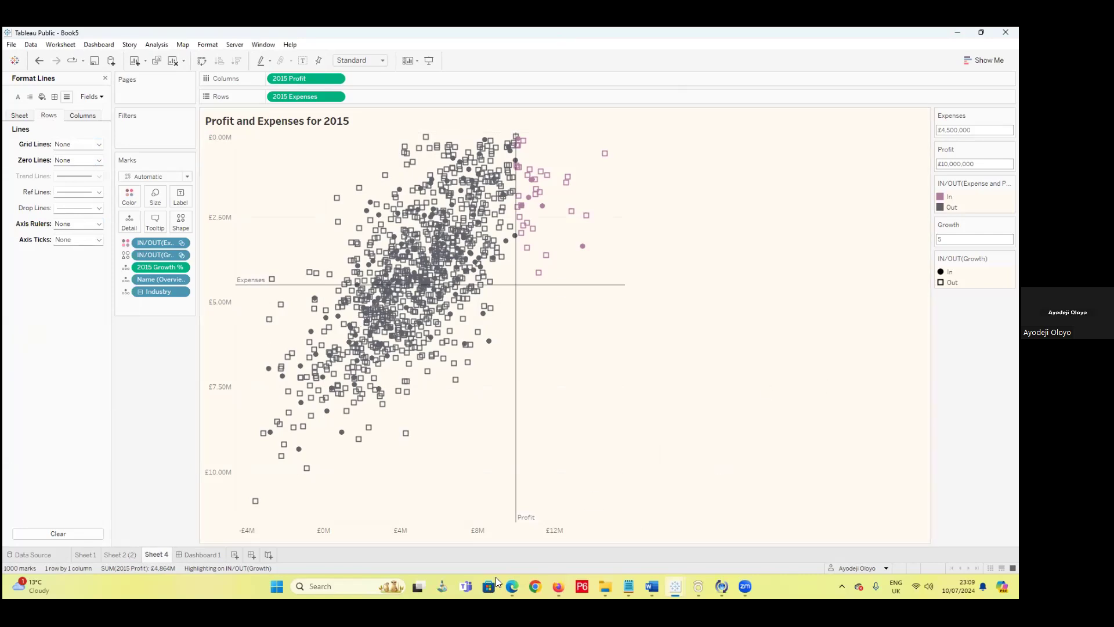
# - Return to Dashboard 1 and review the cleaned-up scatter plot in presentation mode
pyautogui.click(214, 556)
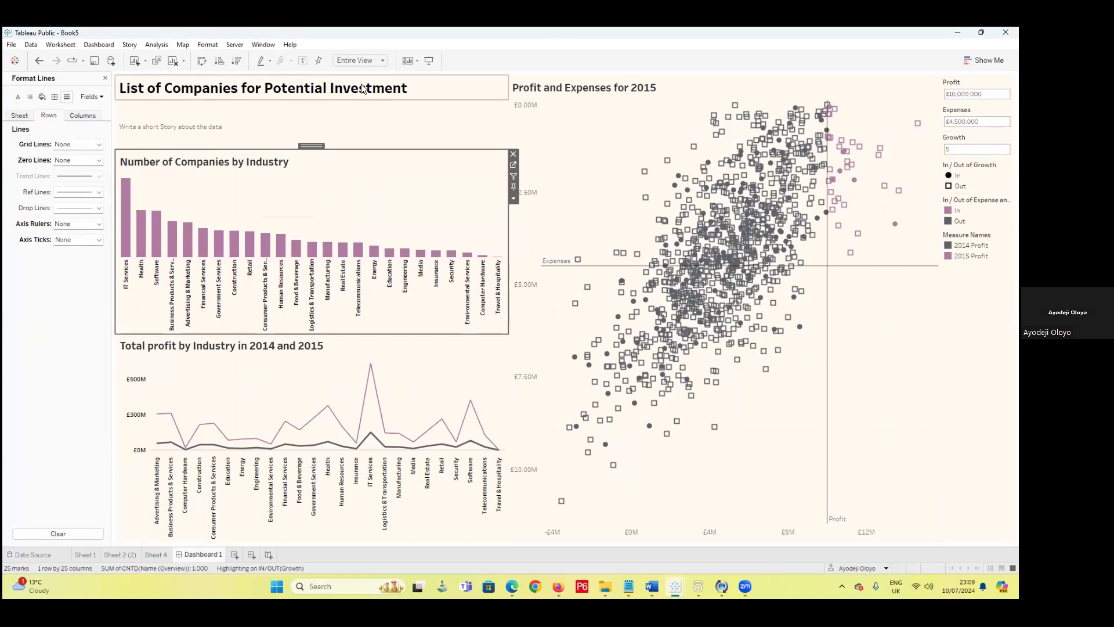
pyautogui.click(430, 60)
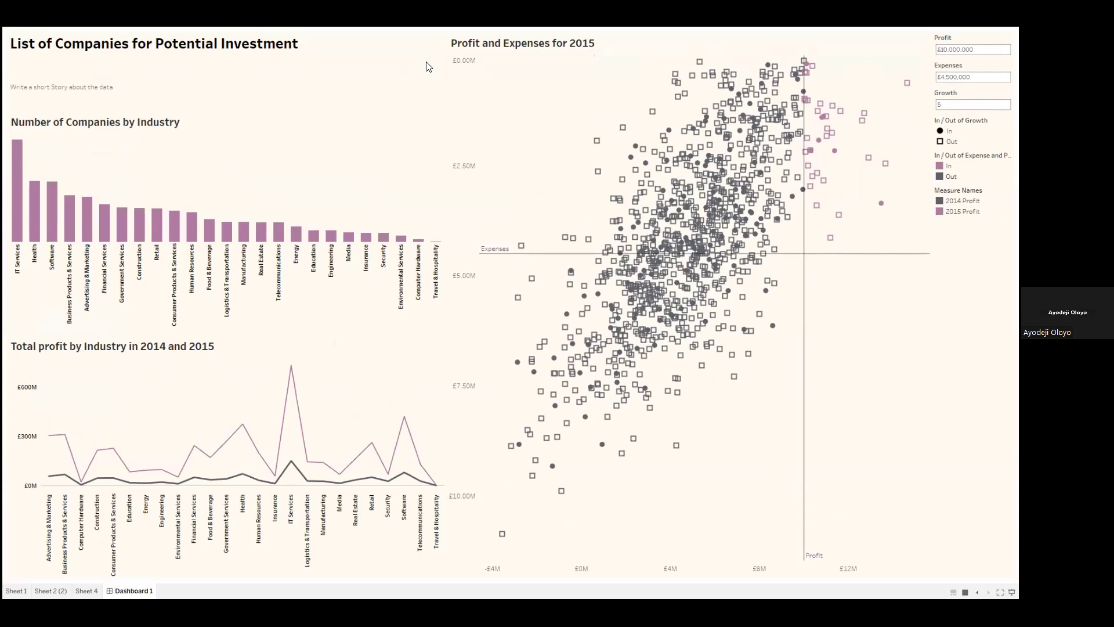
pyautogui.press('Escape')
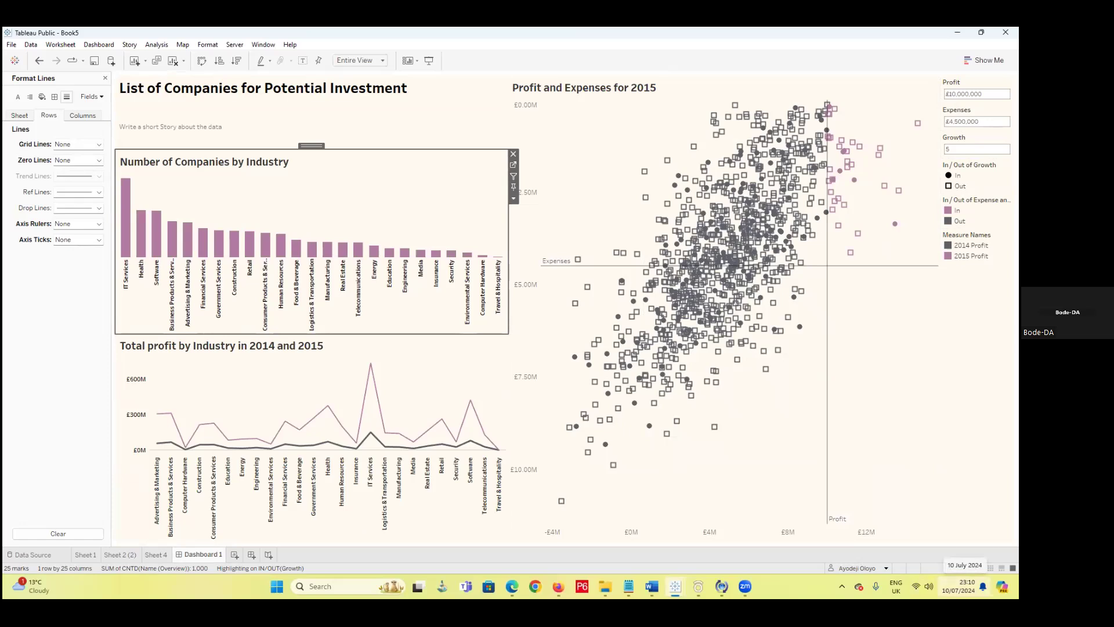
# - Go to Sheet 1 and turn off axis synchronization on the profit line chart
pyautogui.click(79, 554)
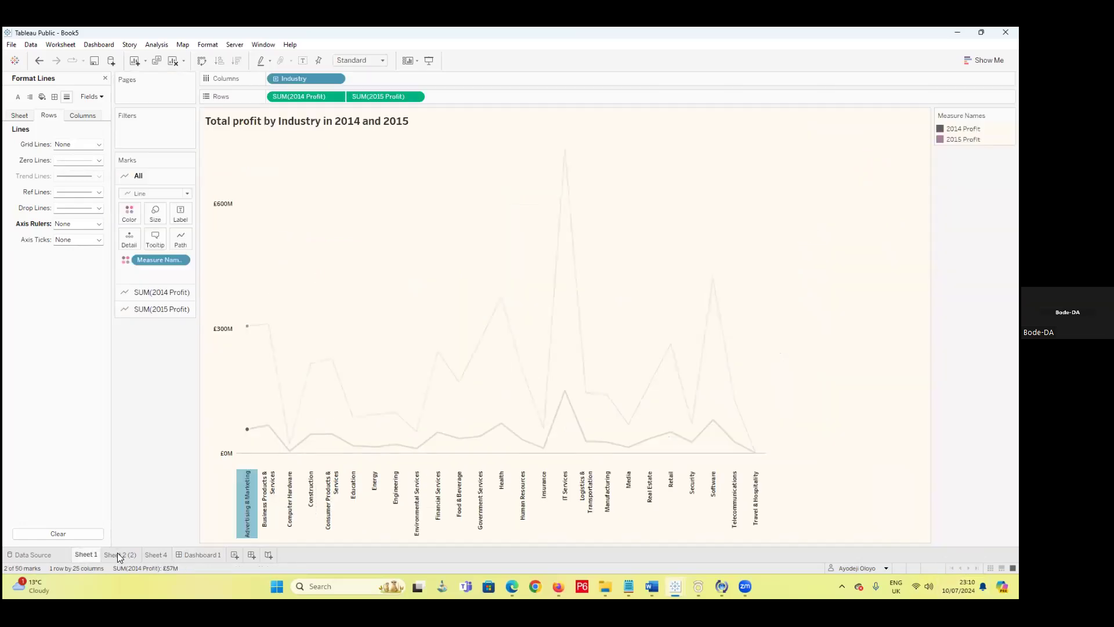
pyautogui.click(117, 553)
pyautogui.click(93, 553)
pyautogui.click(455, 157)
pyautogui.rightClick(766, 400)
pyautogui.rightClick(219, 344)
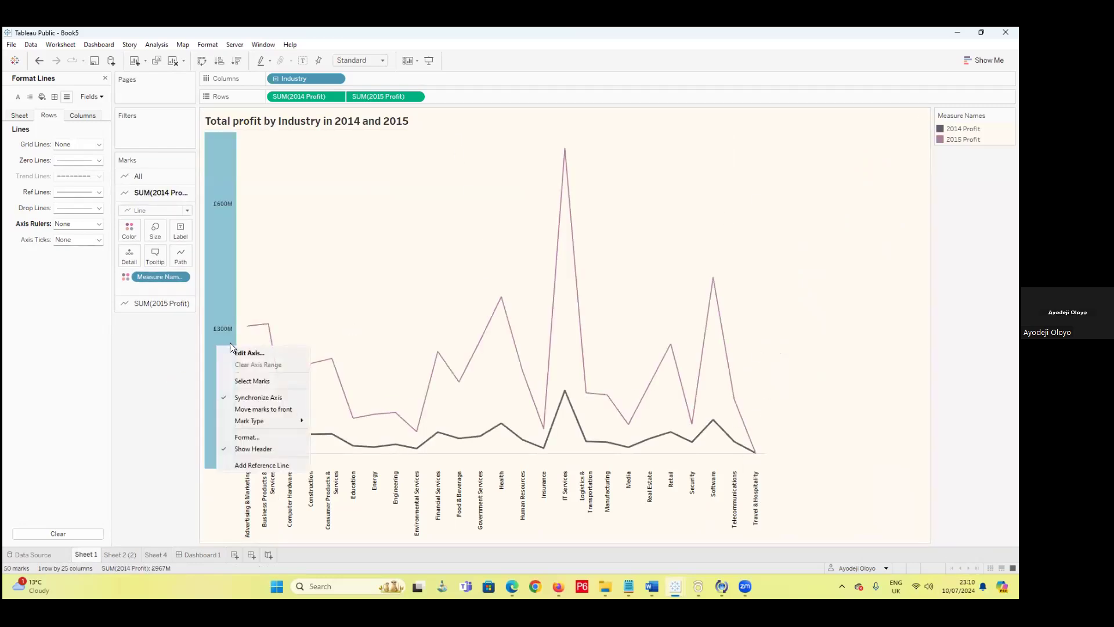
pyautogui.click(273, 398)
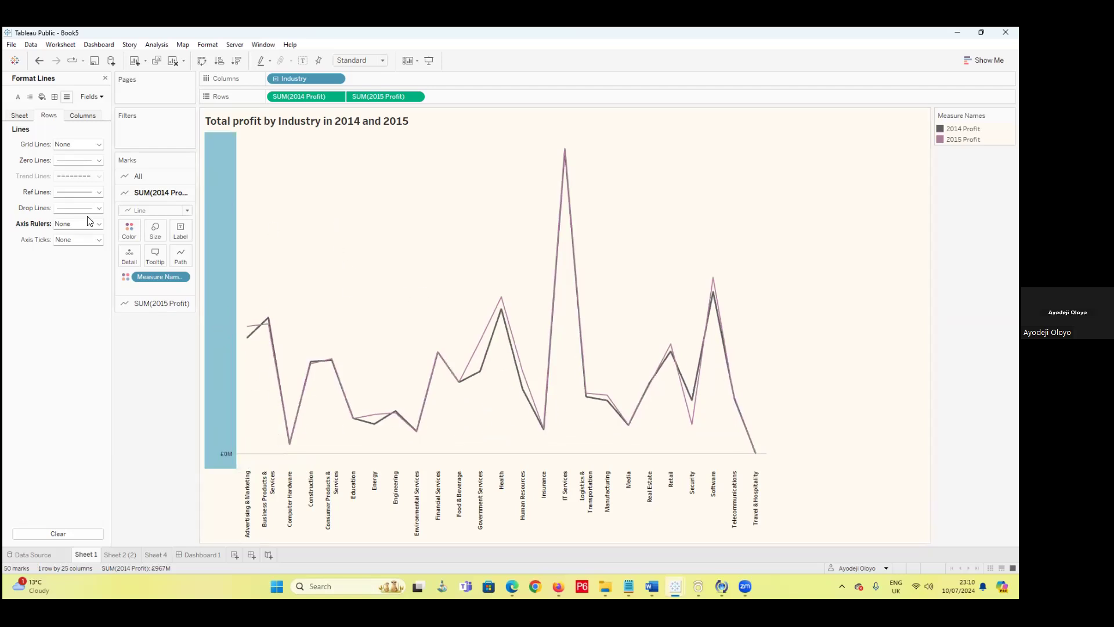
# - Try adding 2013 Profit as a third measure in the rows, and undo it together with the axis synchronization change
pyautogui.click(105, 78)
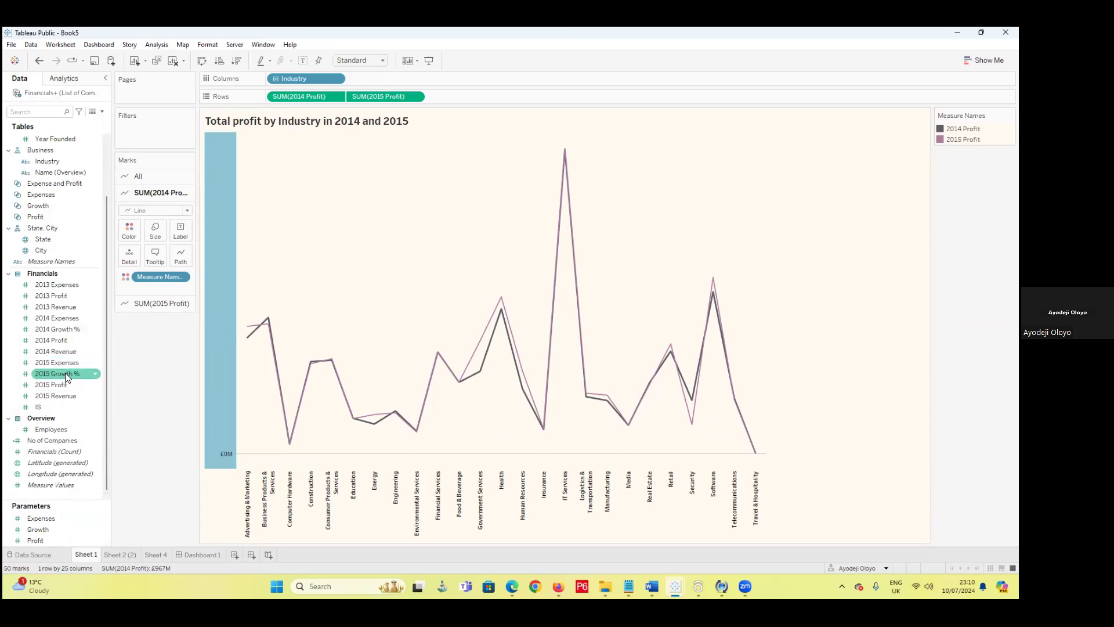
pyautogui.moveTo(70, 295); pyautogui.dragTo(464, 96)
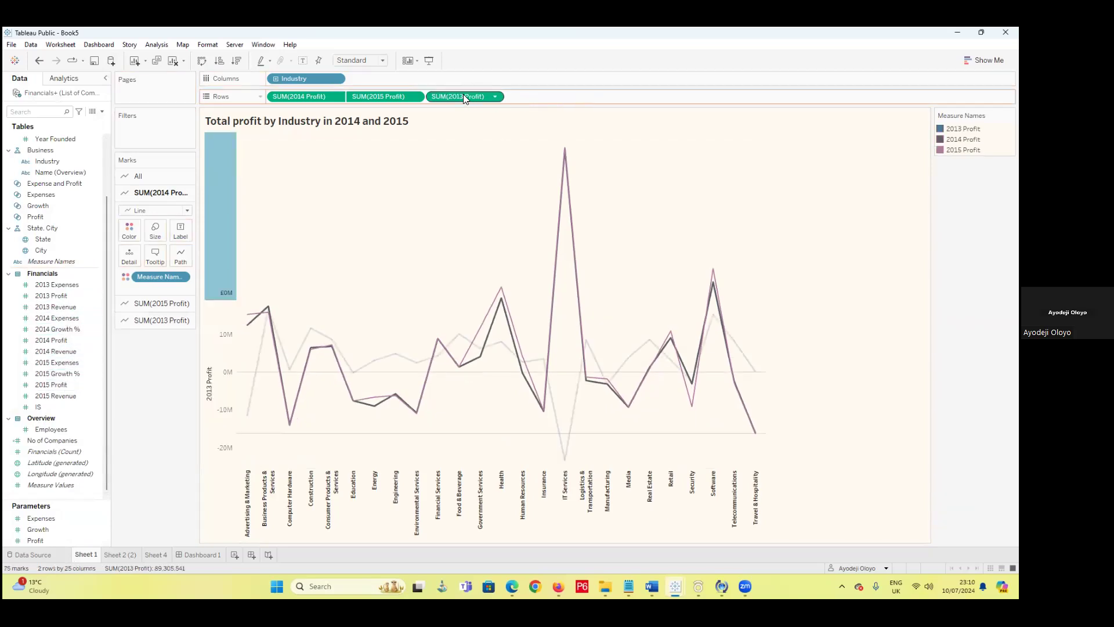
pyautogui.click(494, 98)
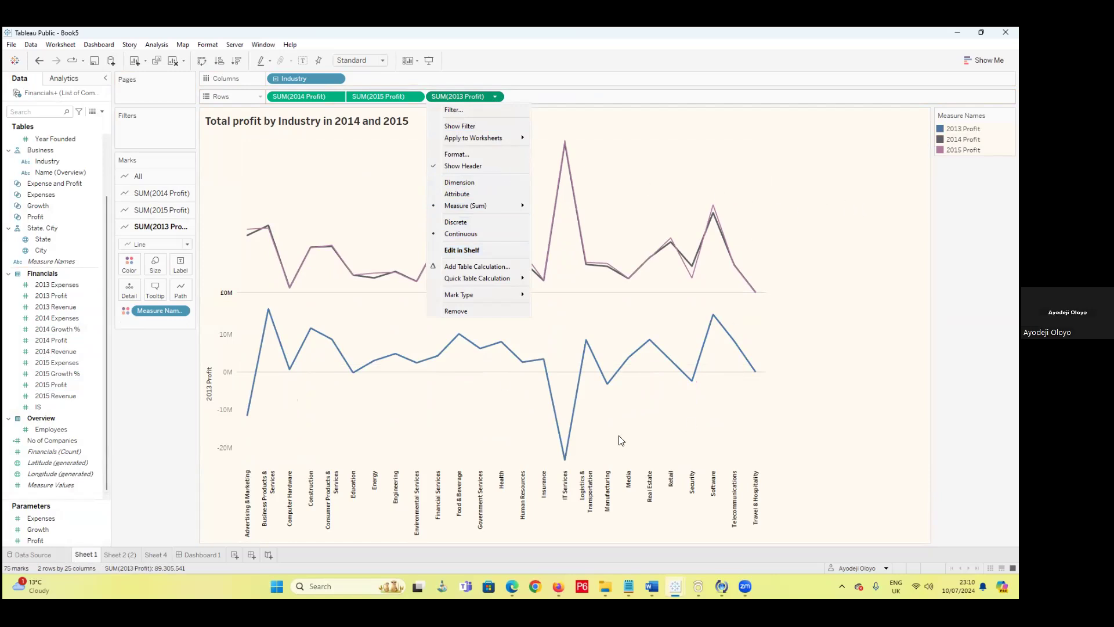
pyautogui.moveTo(529, 280)
pyautogui.click(630, 312)
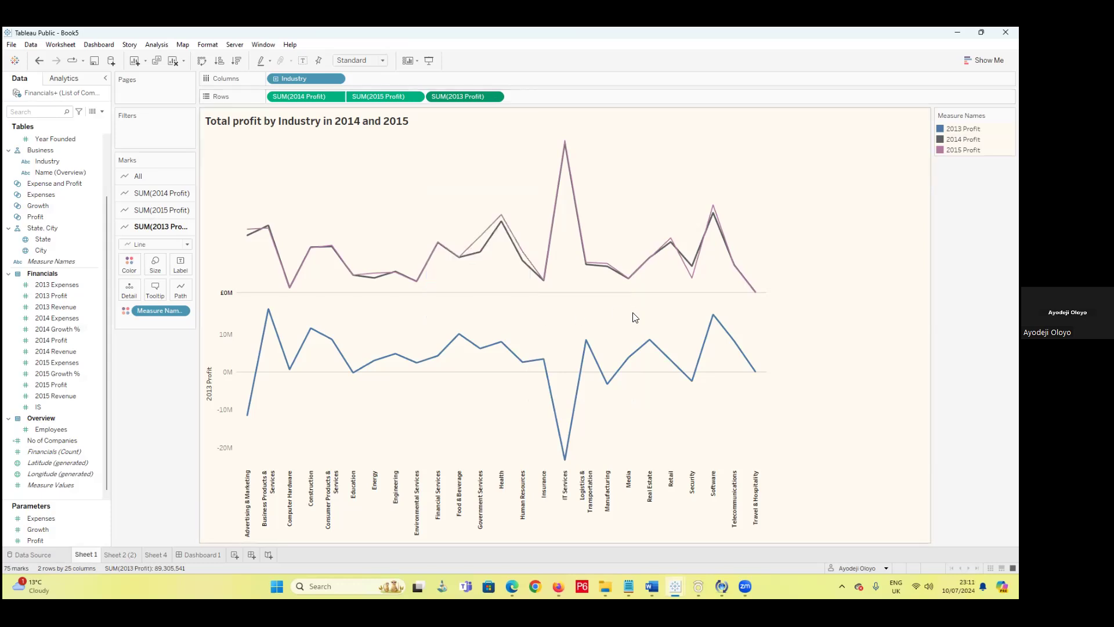
pyautogui.press('Delete')
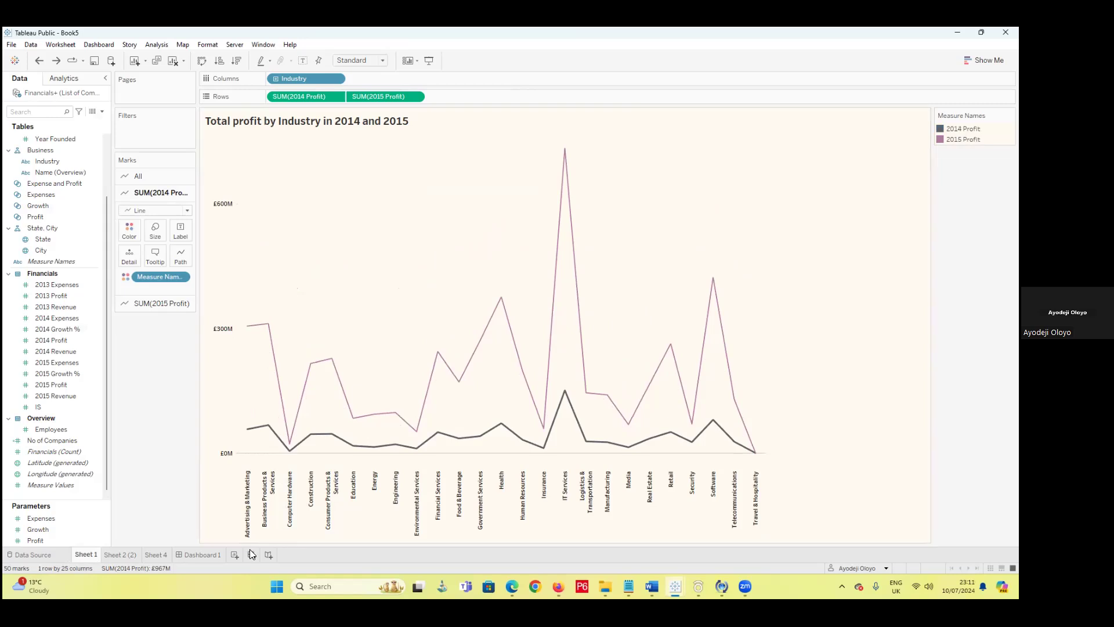
# - Return to Dashboard 1 and check the tooltips of the profit line chart and the Number of Companies bars
pyautogui.click(213, 556)
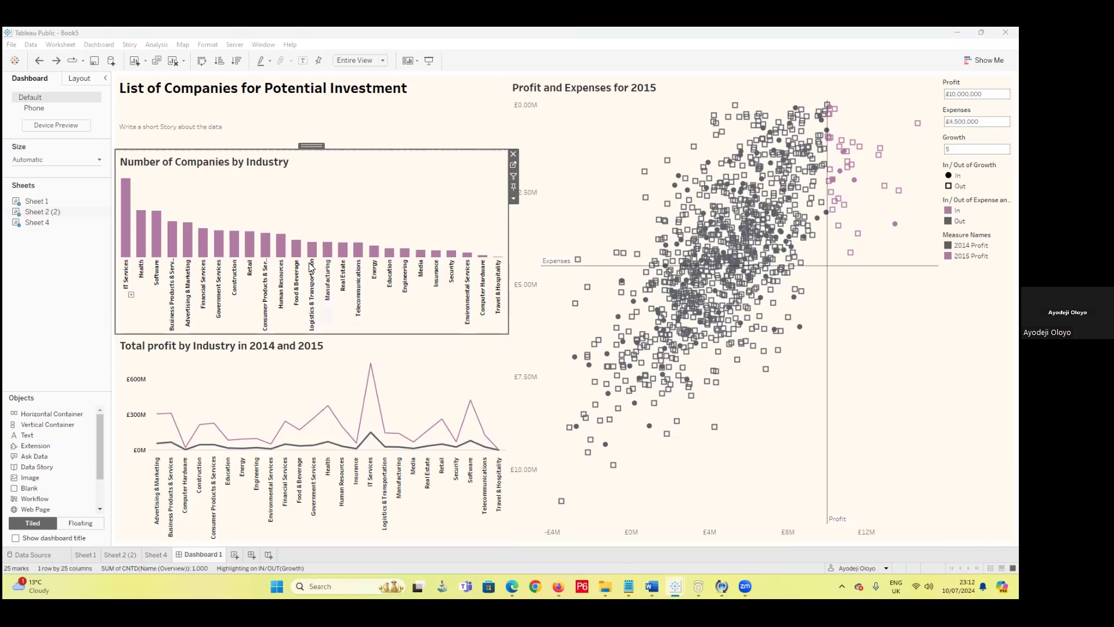
pyautogui.moveTo(333, 410)
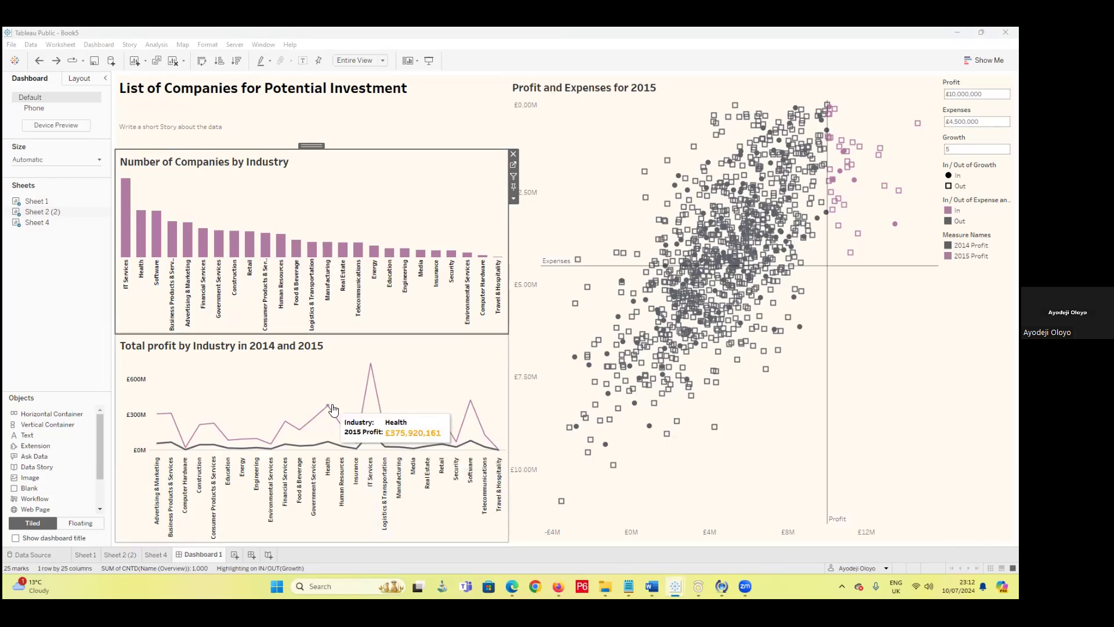
pyautogui.moveTo(340, 247)
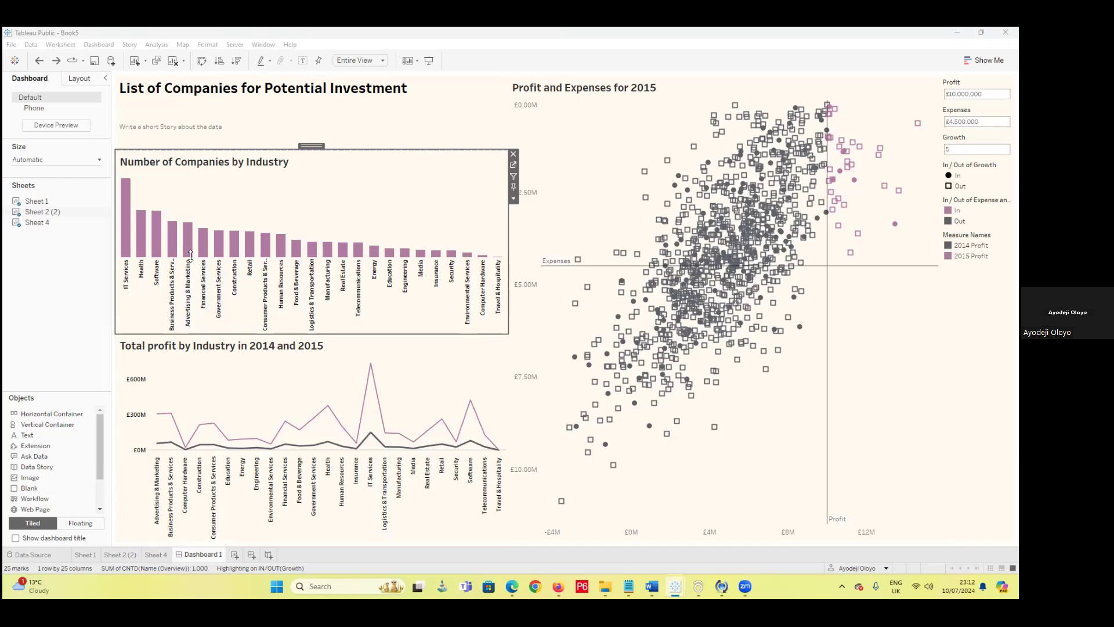
pyautogui.moveTo(187, 252)
# - On Sheet 2 (2), add No of Companies to the marks as detail and insert AGG(No of Companies) after its tooltip label
pyautogui.click(74, 555)
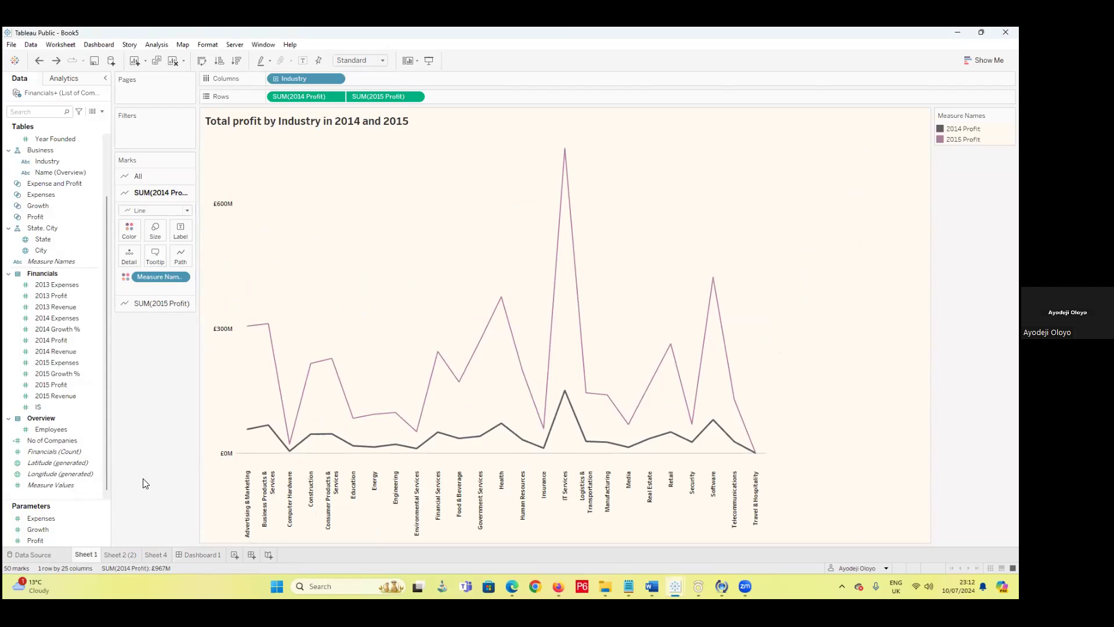
pyautogui.click(125, 555)
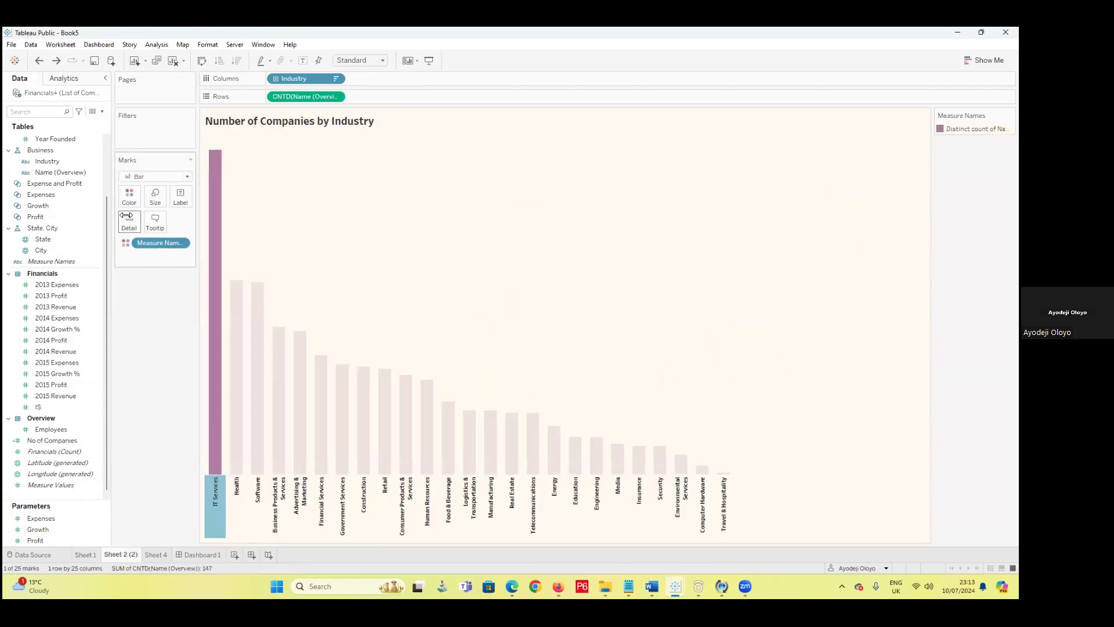
pyautogui.click(34, 444)
pyautogui.moveTo(34, 442); pyautogui.dragTo(155, 255)
pyautogui.click(155, 222)
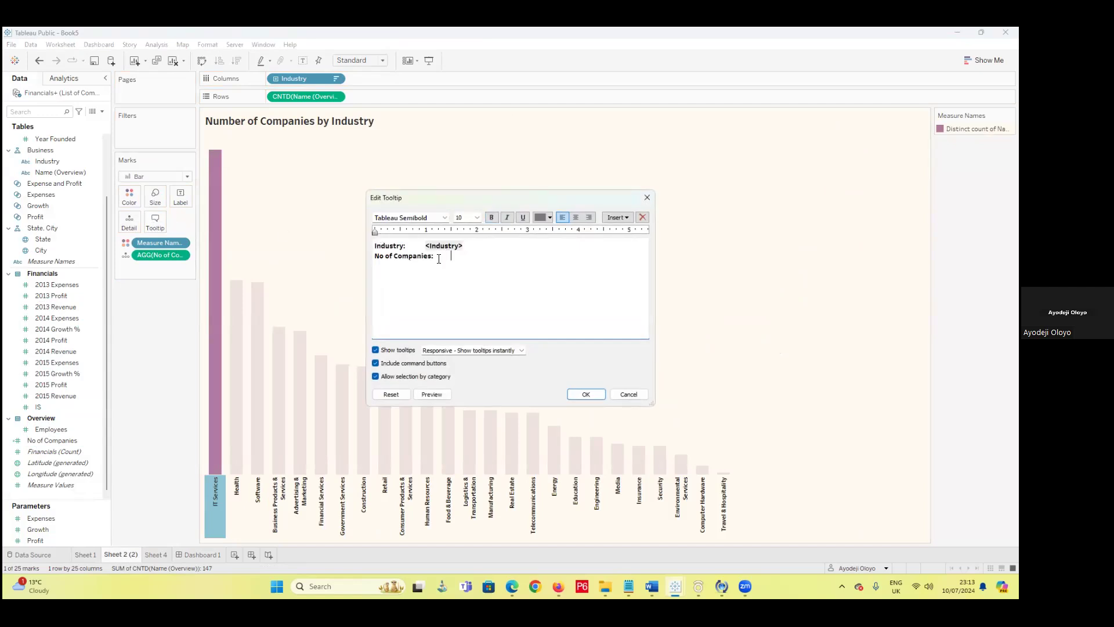
pyautogui.click(618, 218)
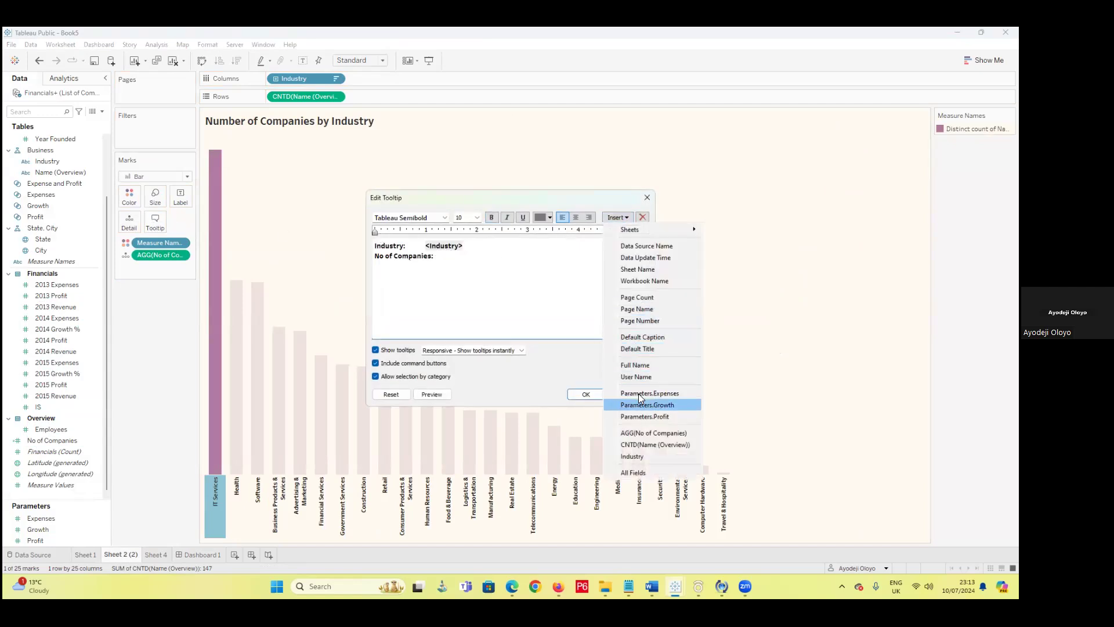
pyautogui.click(647, 434)
# - Format the AGG(No of Companies) field in the tooltip in orange at size 12
pyautogui.moveTo(539, 256); pyautogui.dragTo(450, 256)
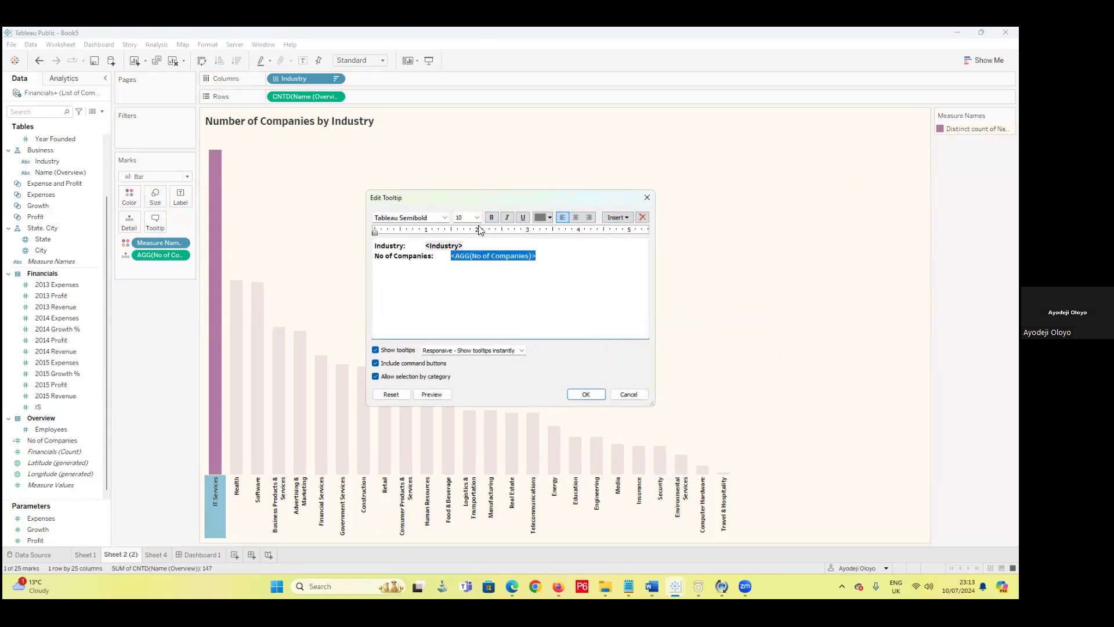
pyautogui.click(549, 217)
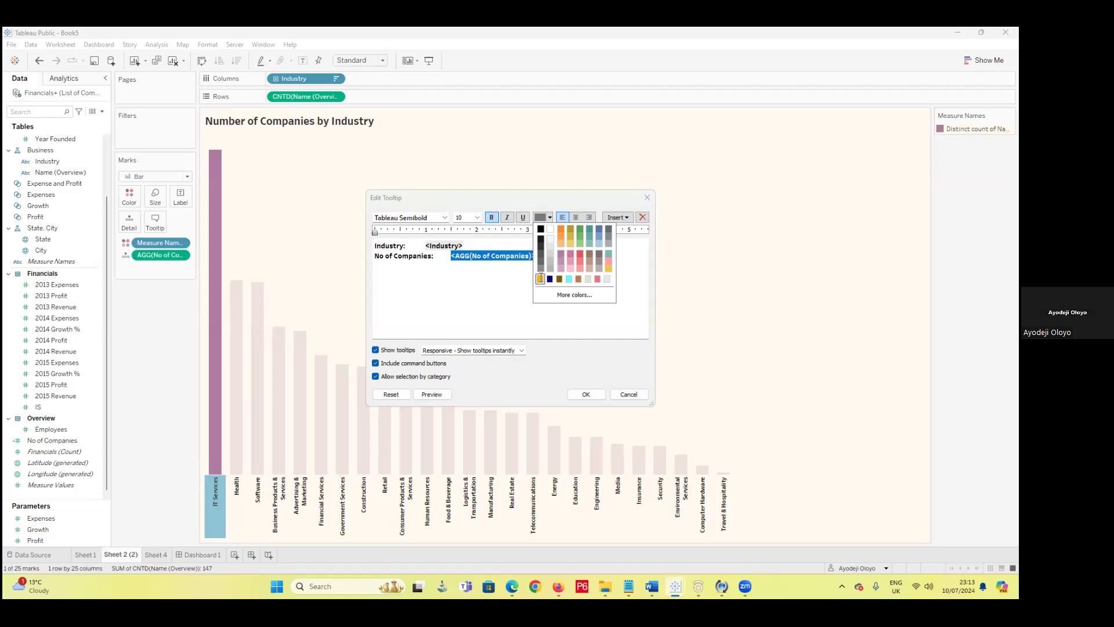
pyautogui.click(540, 279)
pyautogui.click(476, 217)
pyautogui.click(465, 253)
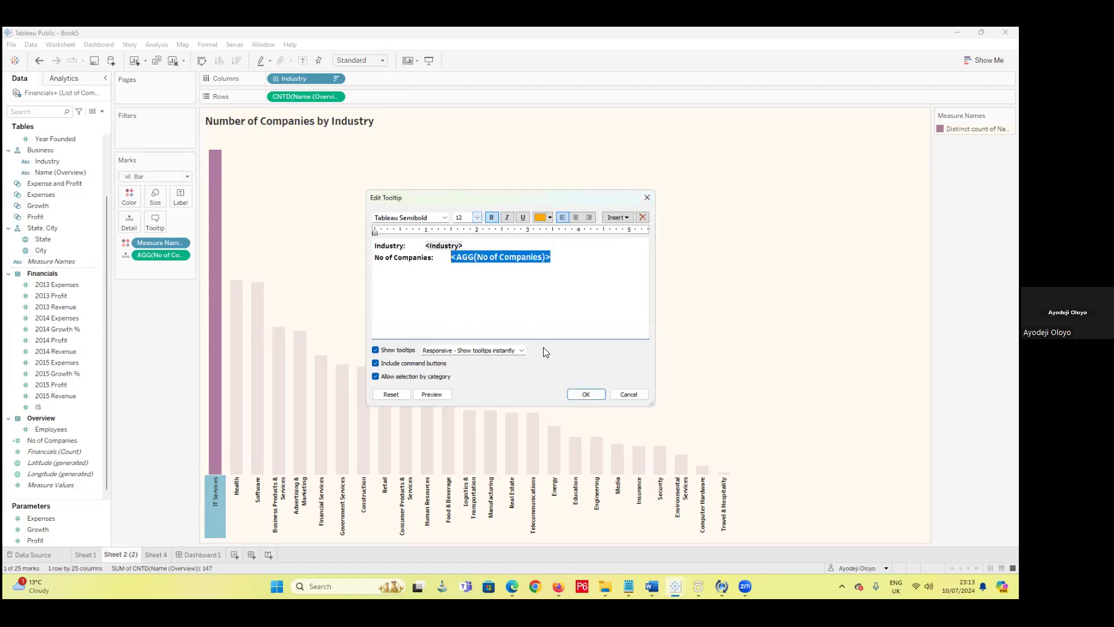
# - Apply the tooltip formatting and check the IT Services bar's tooltip on Dashboard 1
pyautogui.press('Return')
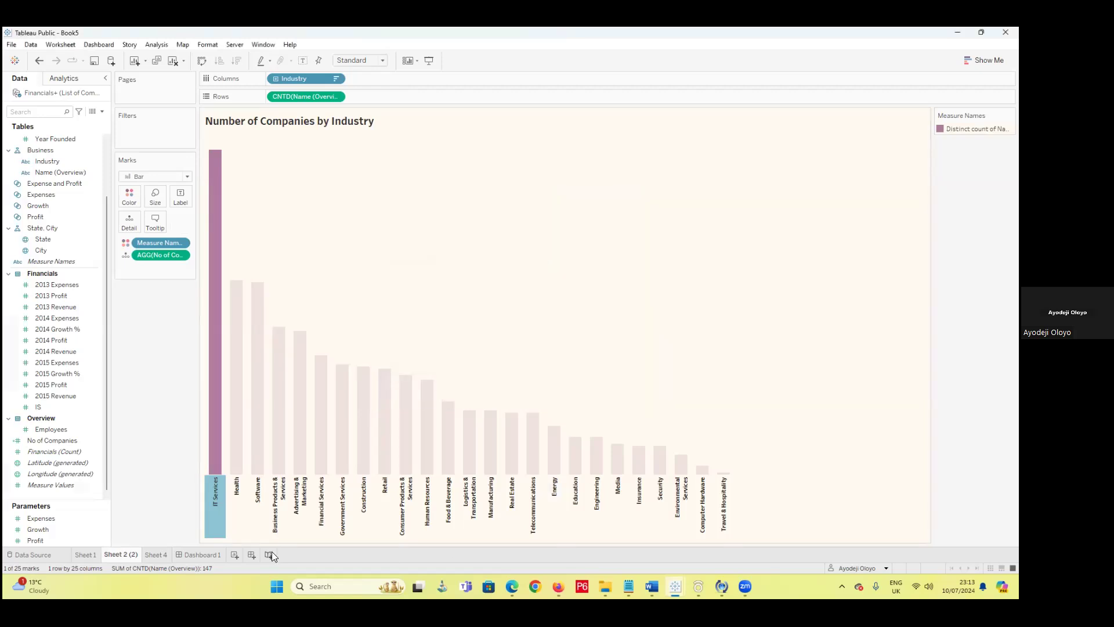
pyautogui.click(207, 554)
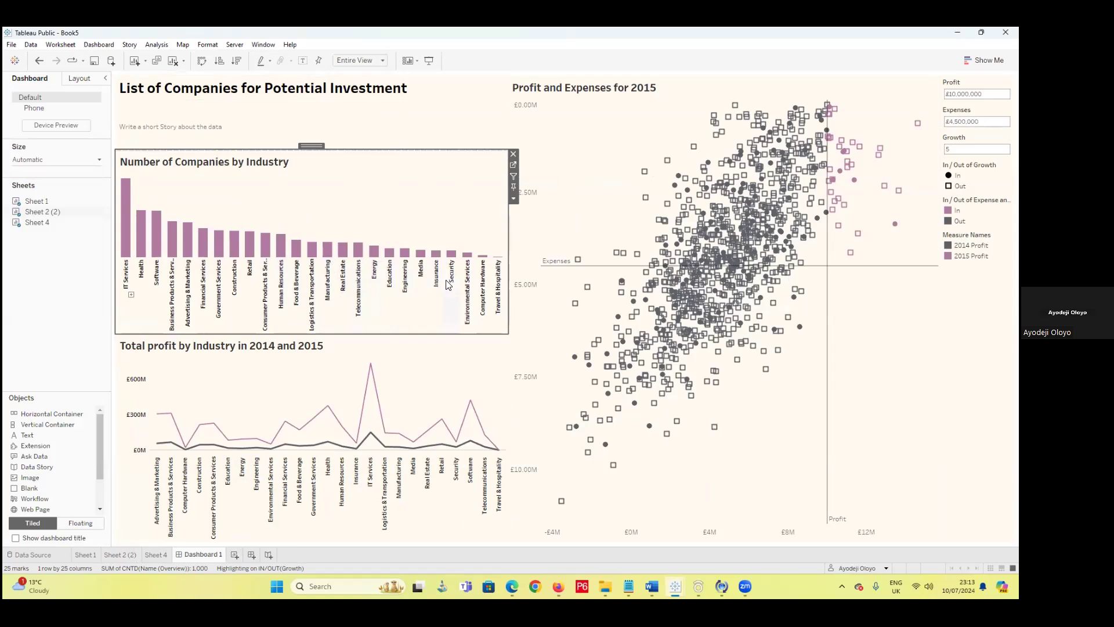
pyautogui.moveTo(126, 199)
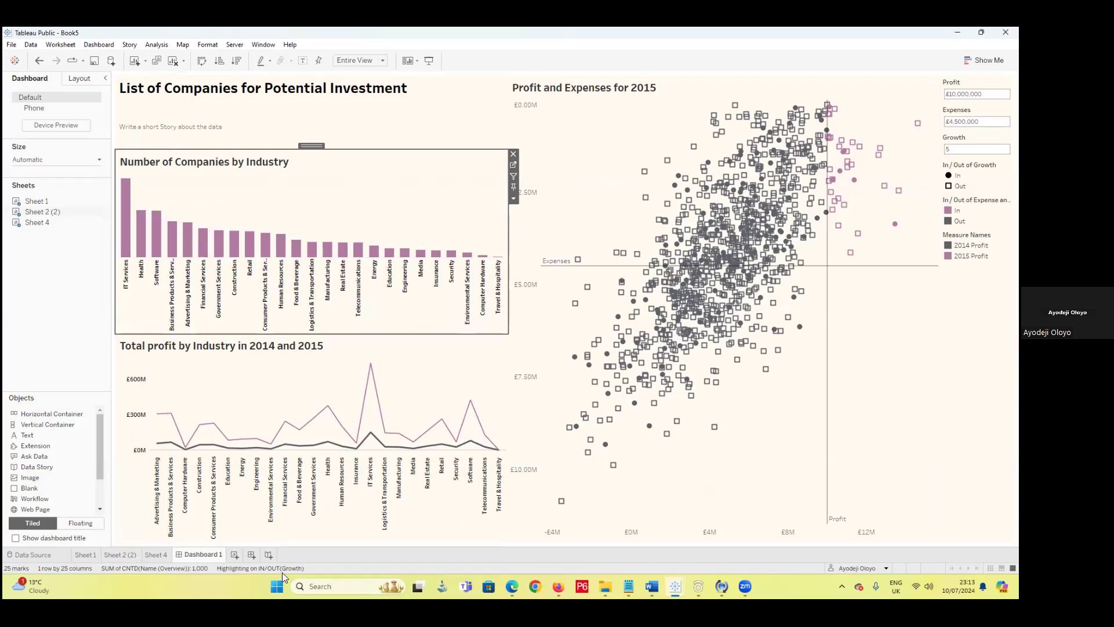
# - On Sheet 2 (2), duplicate the No of Companies detail field and set the copy's quick table calculation to Percent of Total
pyautogui.click(93, 554)
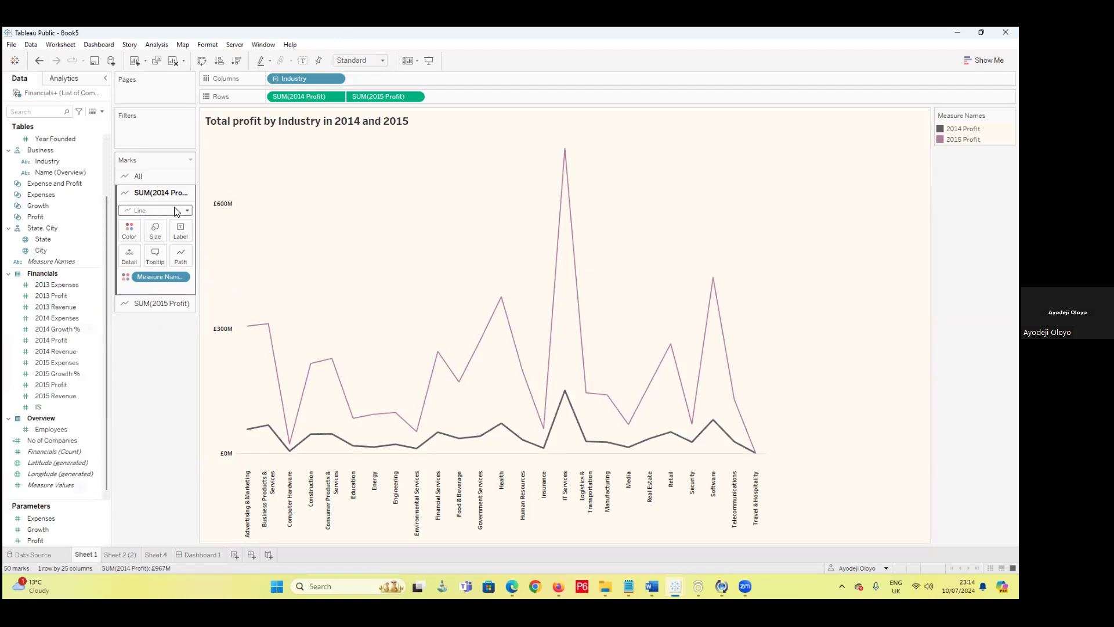
pyautogui.hotkey('ctrl', 'Tab')
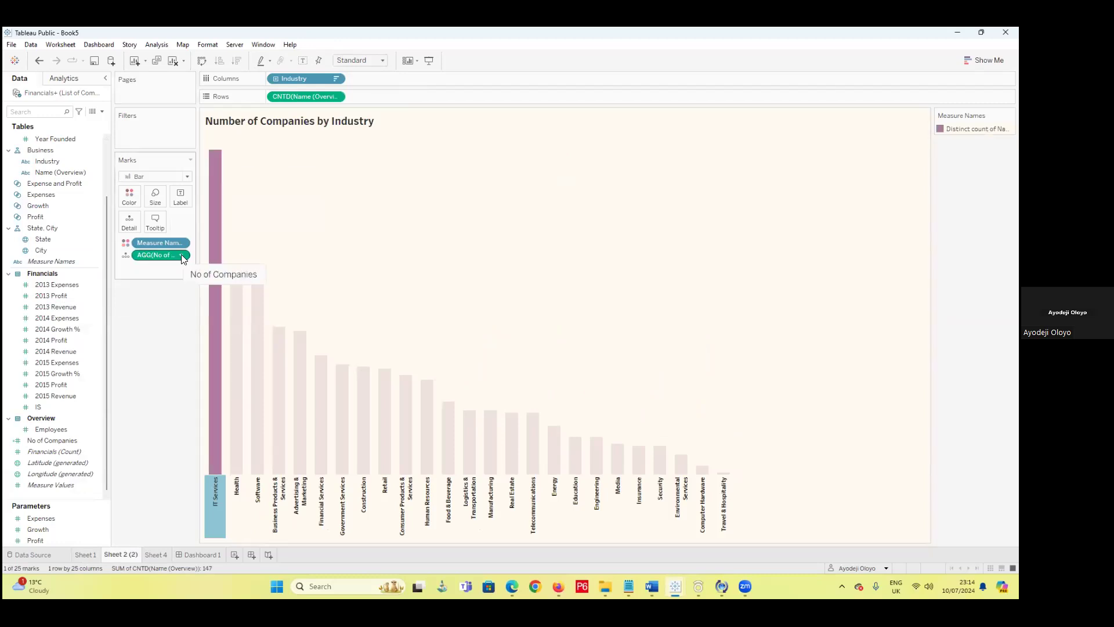
pyautogui.rightClick(144, 256)
pyautogui.press('Escape')
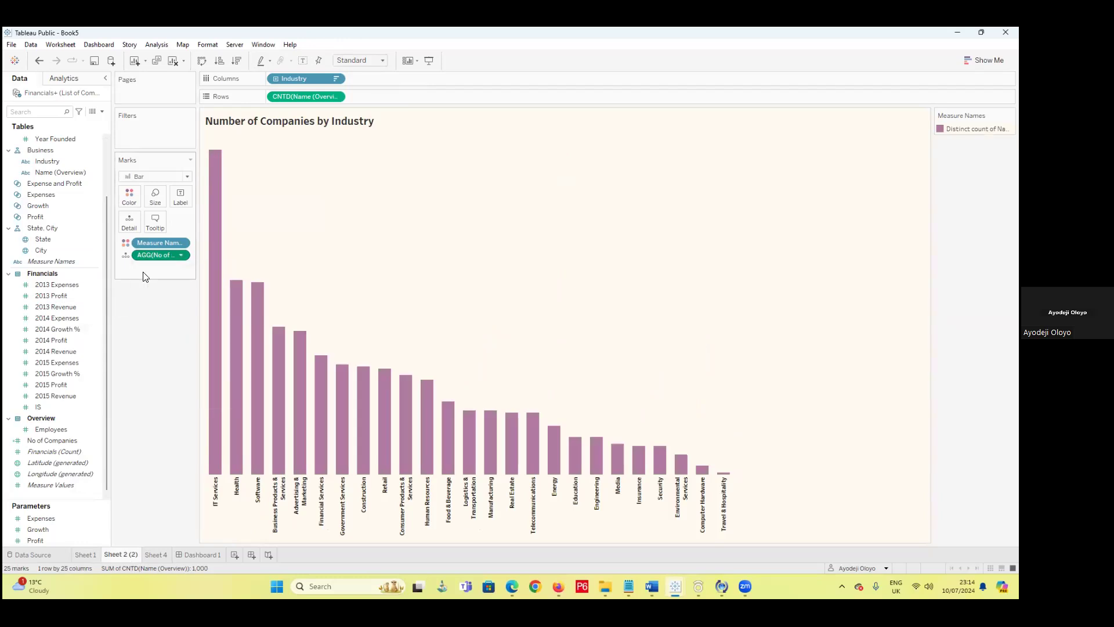
pyautogui.moveTo(145, 257); pyautogui.dragTo(153, 274)
pyautogui.rightClick(139, 269)
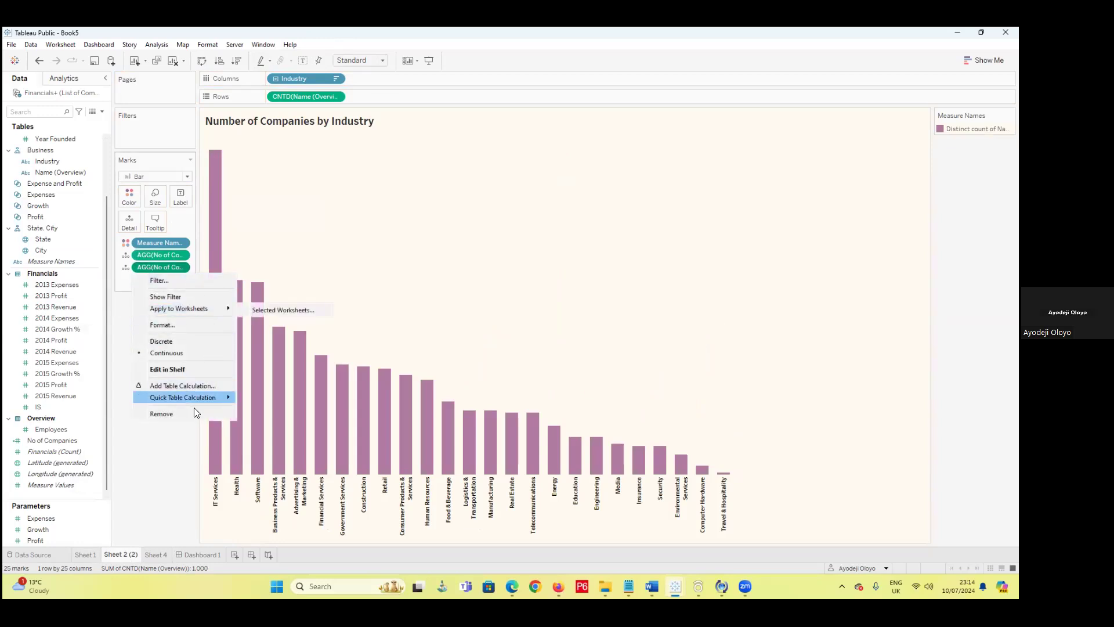
pyautogui.moveTo(224, 398)
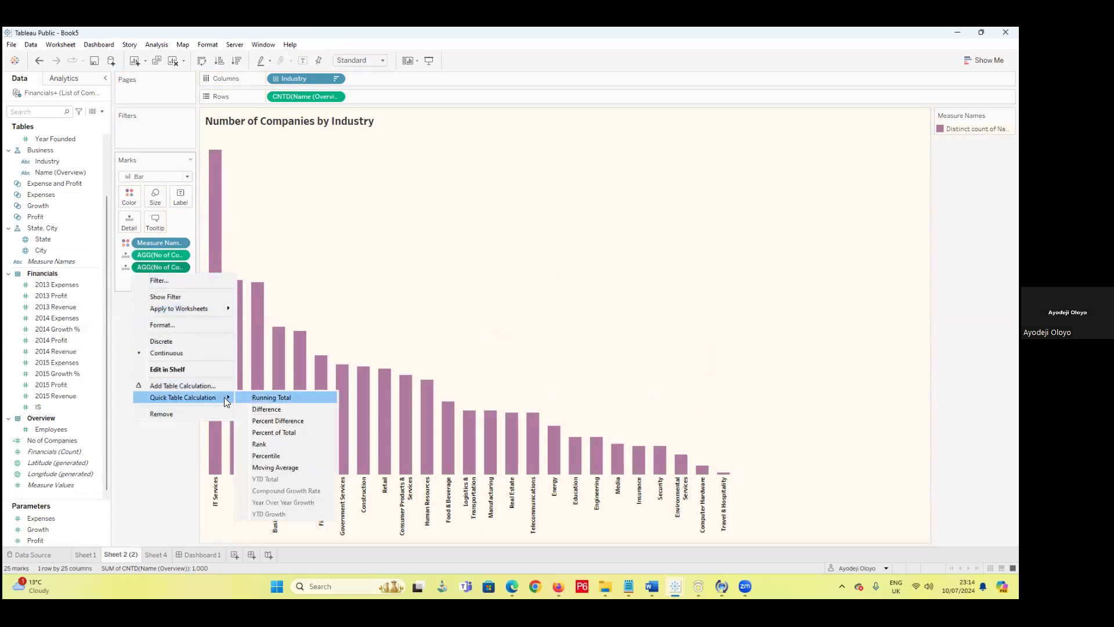
pyautogui.click(286, 431)
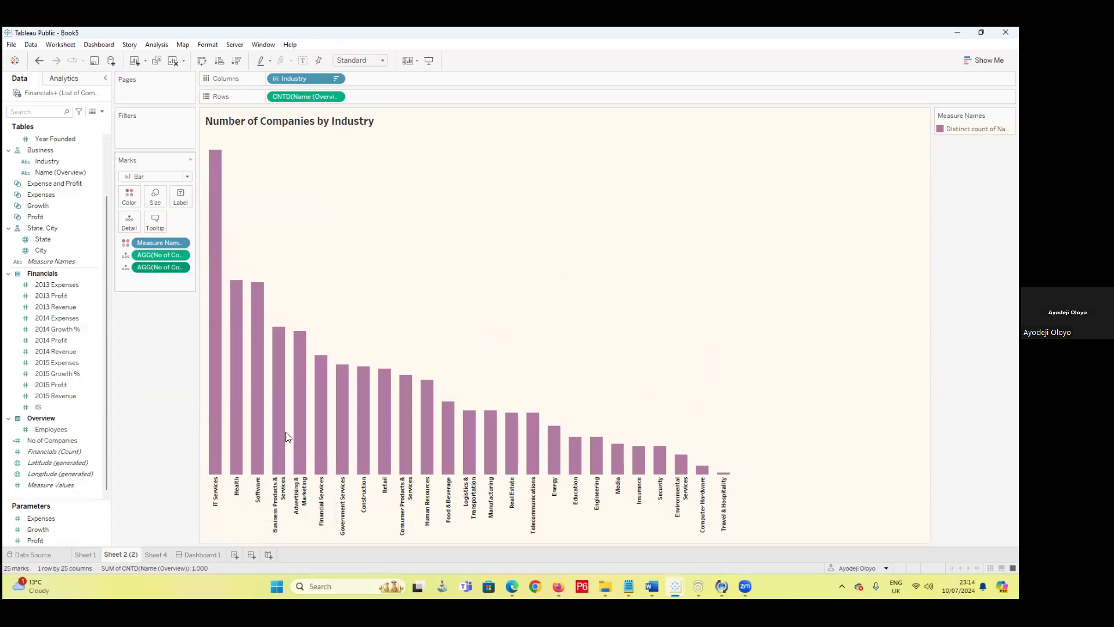
# - In the bar tooltip, move the % of Total field to its own line and insert AGG(No of Companies) after the No of Companies label
pyautogui.click(147, 221)
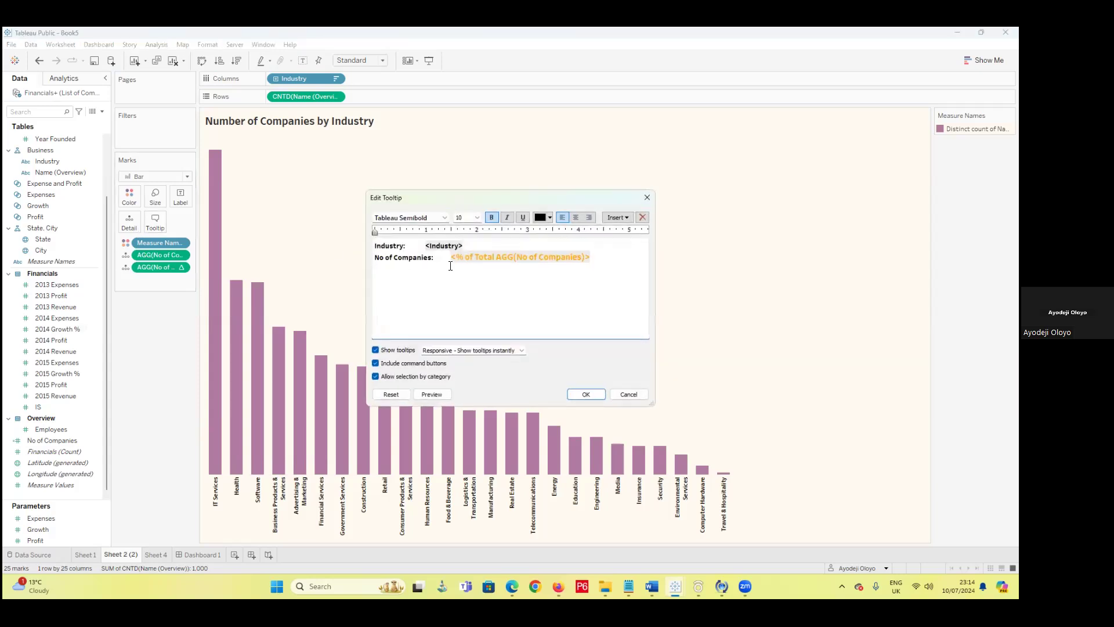
pyautogui.moveTo(451, 266); pyautogui.dragTo(616, 262)
pyautogui.click(617, 261)
pyautogui.click(454, 269)
pyautogui.press('Return')
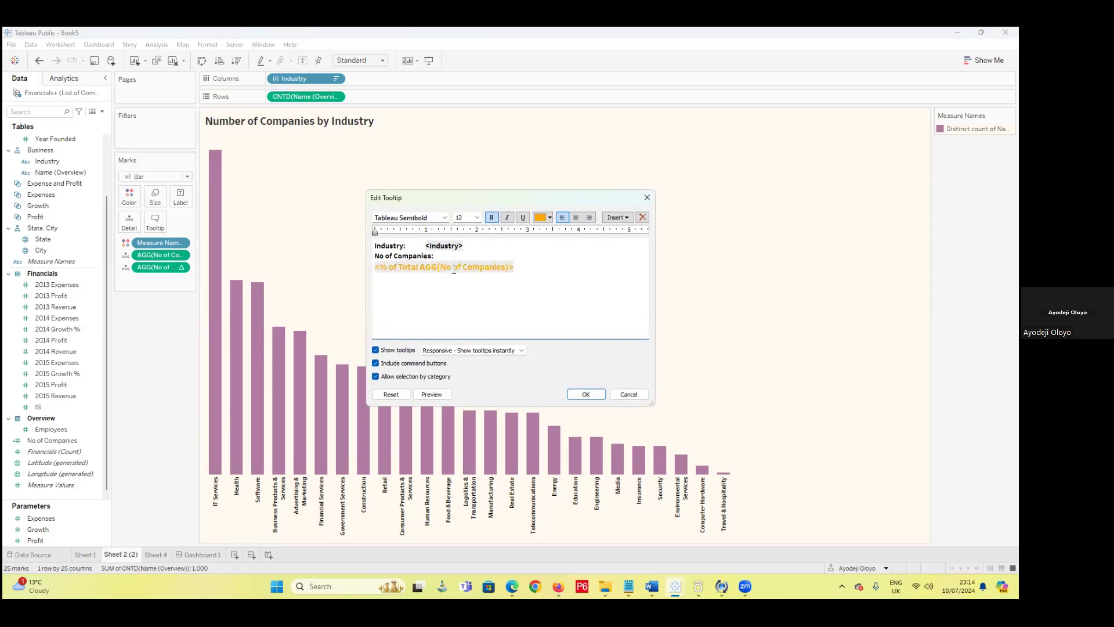
pyautogui.write('Pe')
pyautogui.press('BackSpace')
pyautogui.press('BackSpace')
pyautogui.click(484, 257)
pyautogui.click(621, 220)
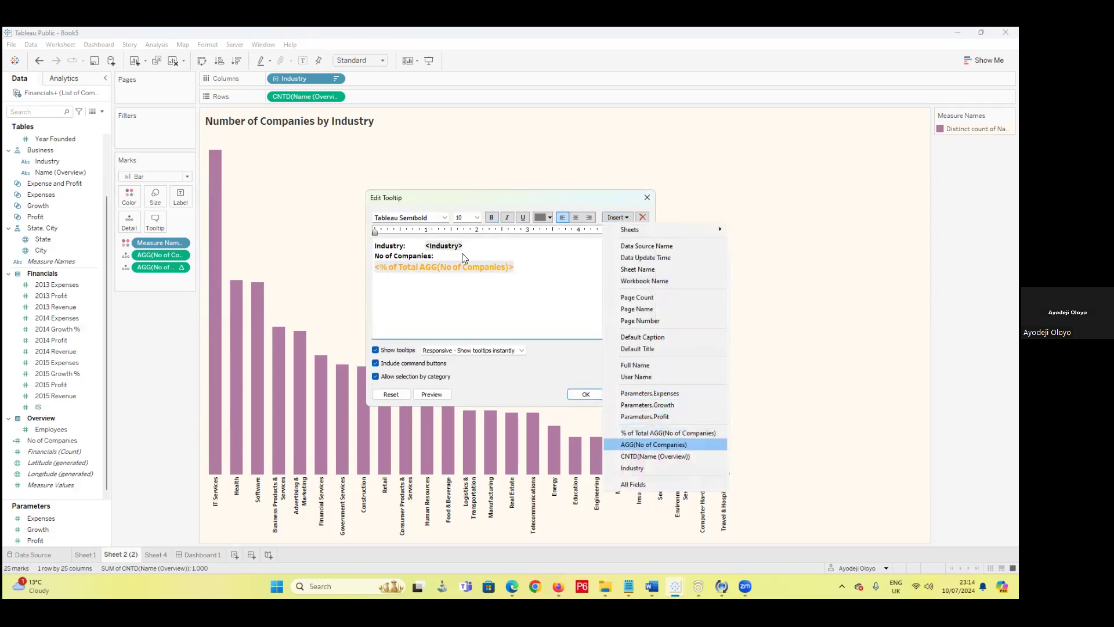
pyautogui.press('Return')
# - Format the inserted AGG(No of Companies) tooltip field in orange at size 12
pyautogui.doubleClick(451, 254)
pyautogui.click(549, 217)
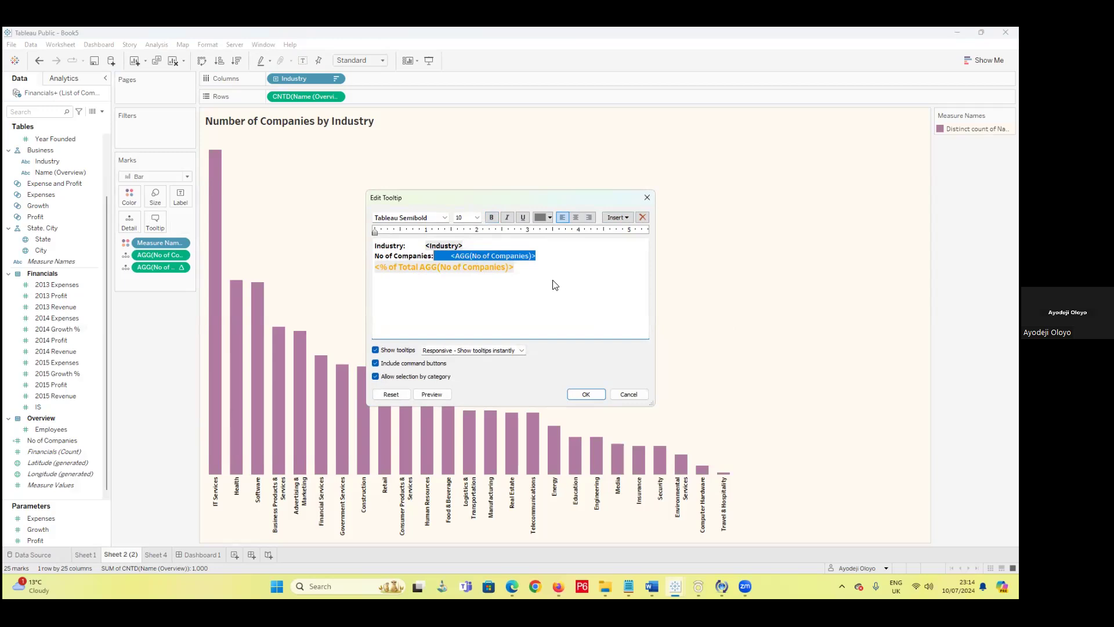
pyautogui.click(549, 217)
pyautogui.click(468, 270)
pyautogui.click(477, 218)
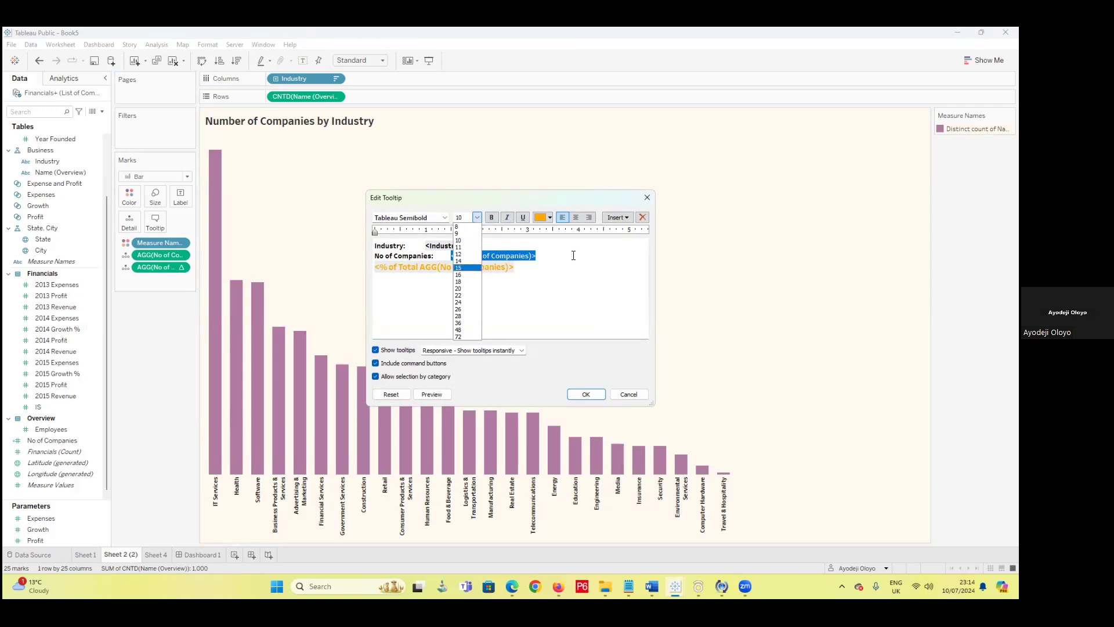
pyautogui.click(465, 255)
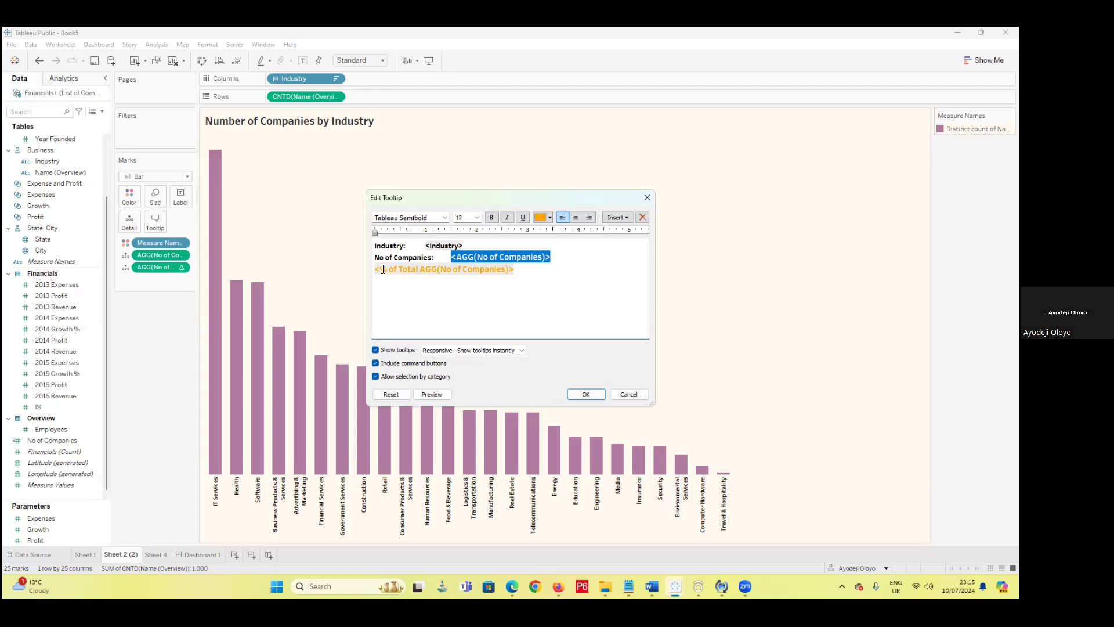
# - Format the AGG(No of Companies) tooltip field in bold black at size 10
pyautogui.doubleClick(458, 269)
pyautogui.doubleClick(464, 253)
pyautogui.click(477, 217)
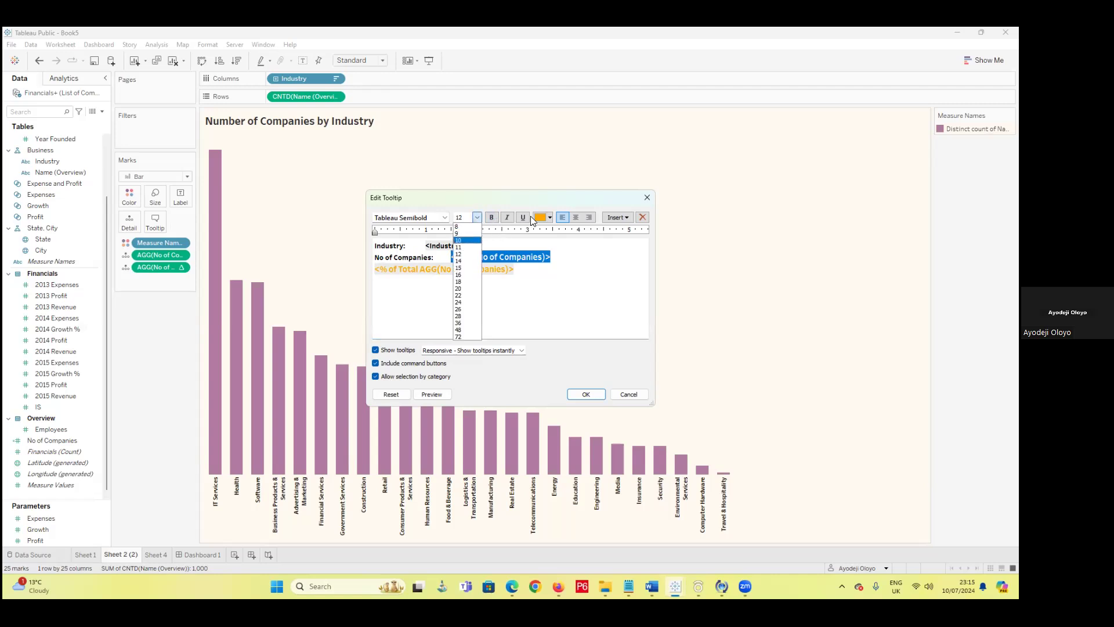
pyautogui.click(458, 241)
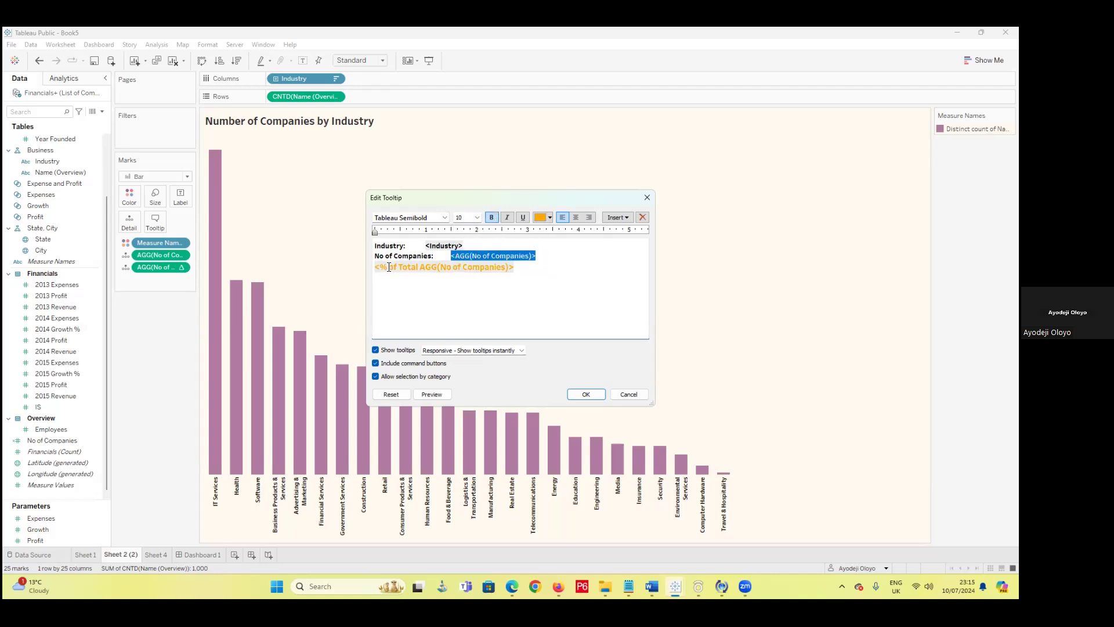
pyautogui.click(550, 217)
pyautogui.click(541, 229)
pyautogui.click(390, 285)
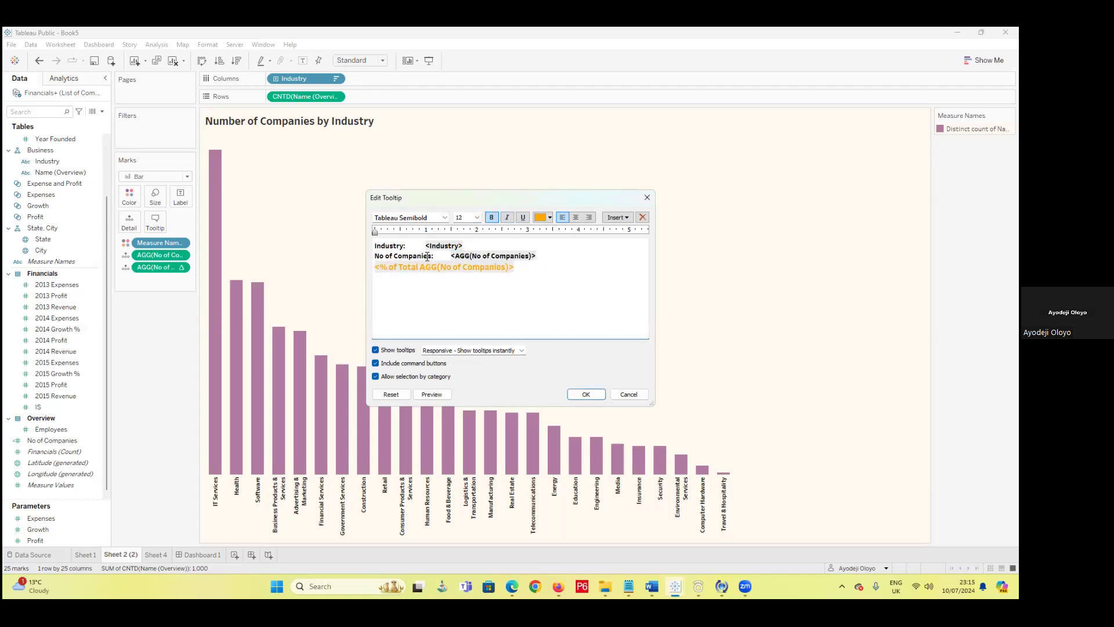
# - Copy the No of Companies label in front of the % of Total field and change the copy to "% of Companies"
pyautogui.moveTo(431, 256); pyautogui.dragTo(367, 258)
pyautogui.hotkey('ctrl', 'c')
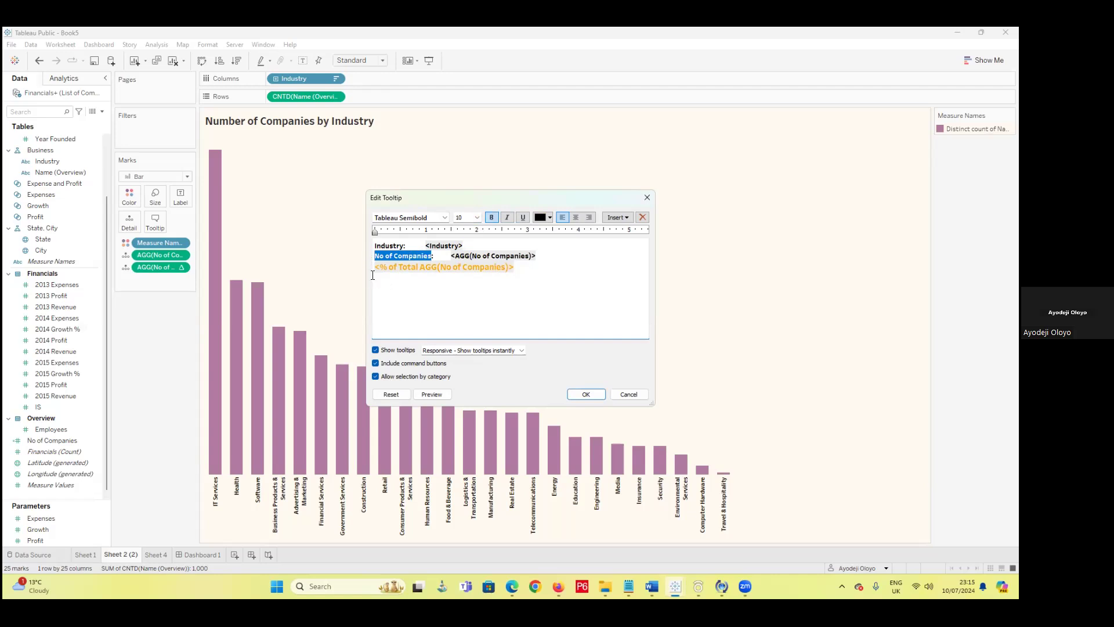
pyautogui.click(375, 271)
pyautogui.hotkey('ctrl', 'v')
pyautogui.moveTo(375, 268); pyautogui.dragTo(381, 267)
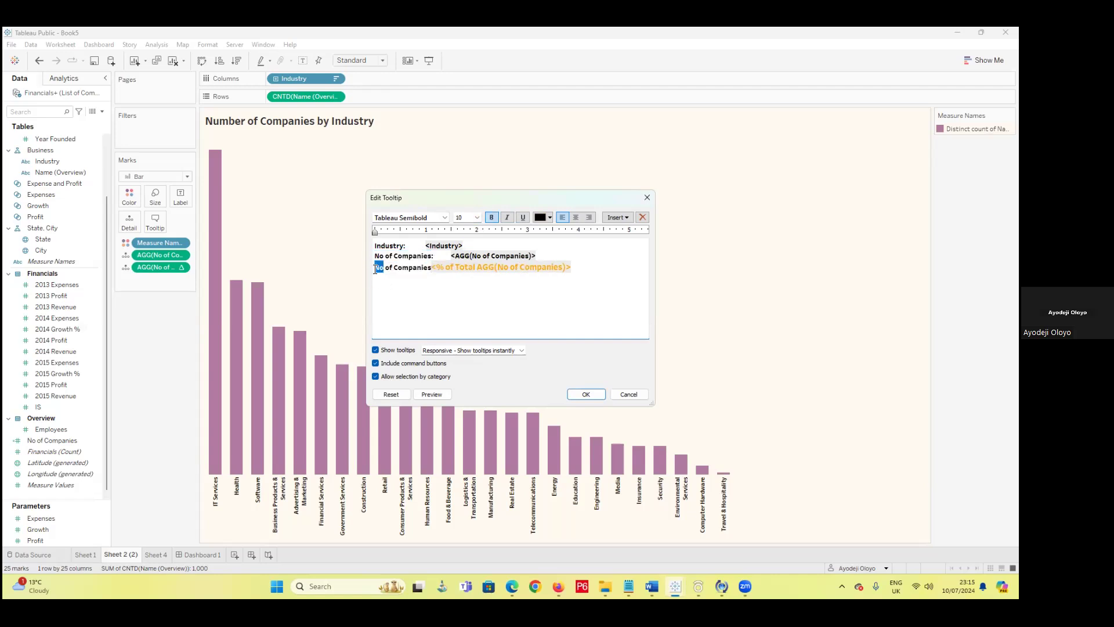
pyautogui.press('BackSpace')
pyautogui.press('BackSpace')
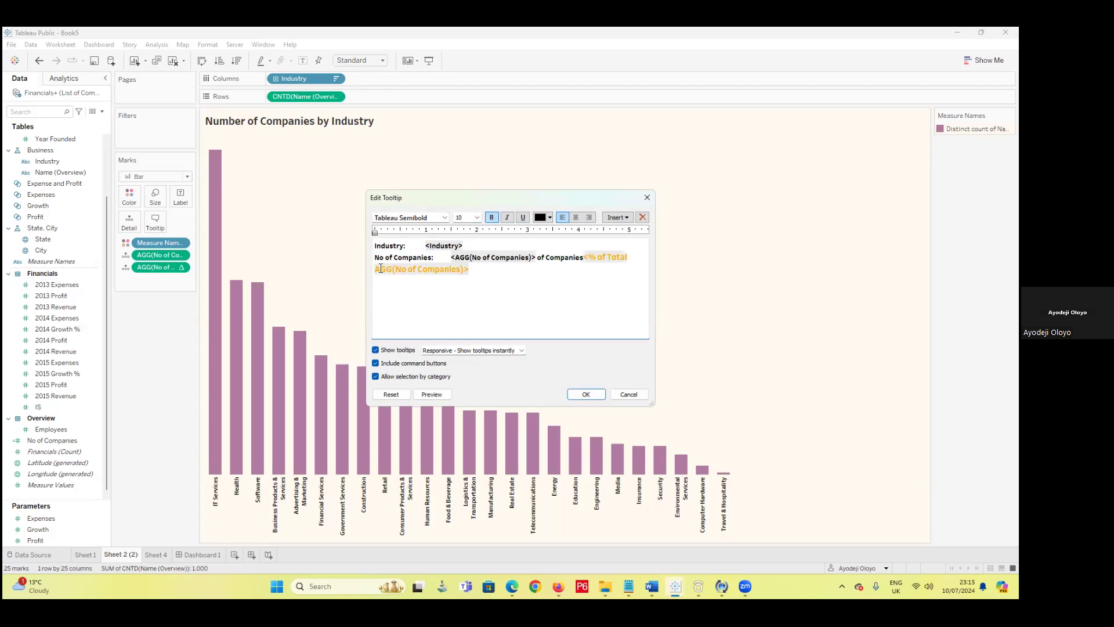
pyautogui.press('Return')
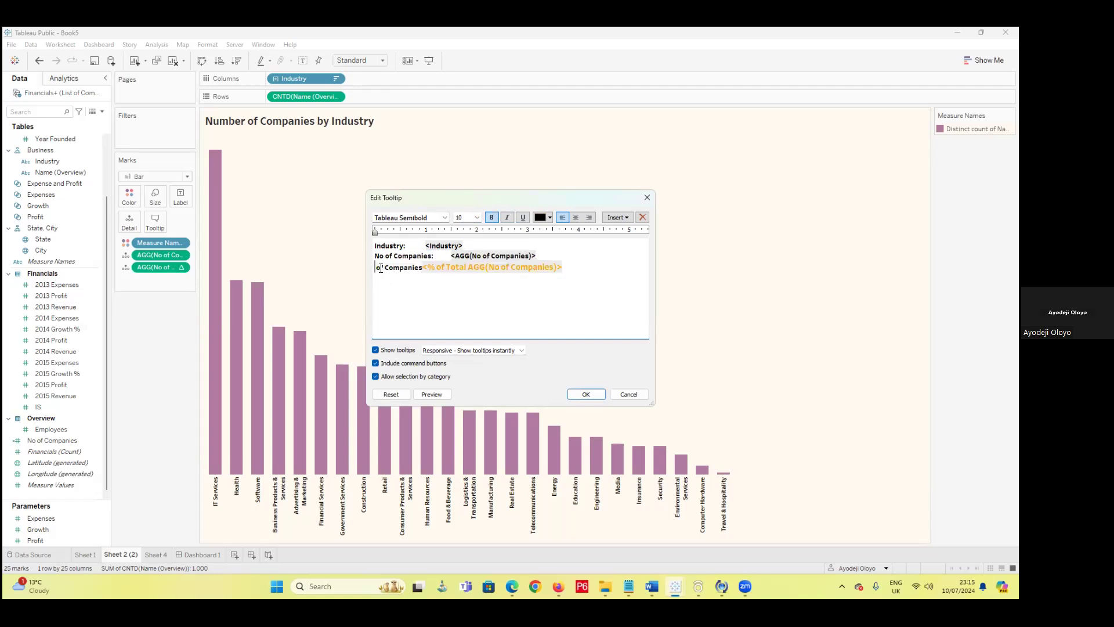
pyautogui.write('%')
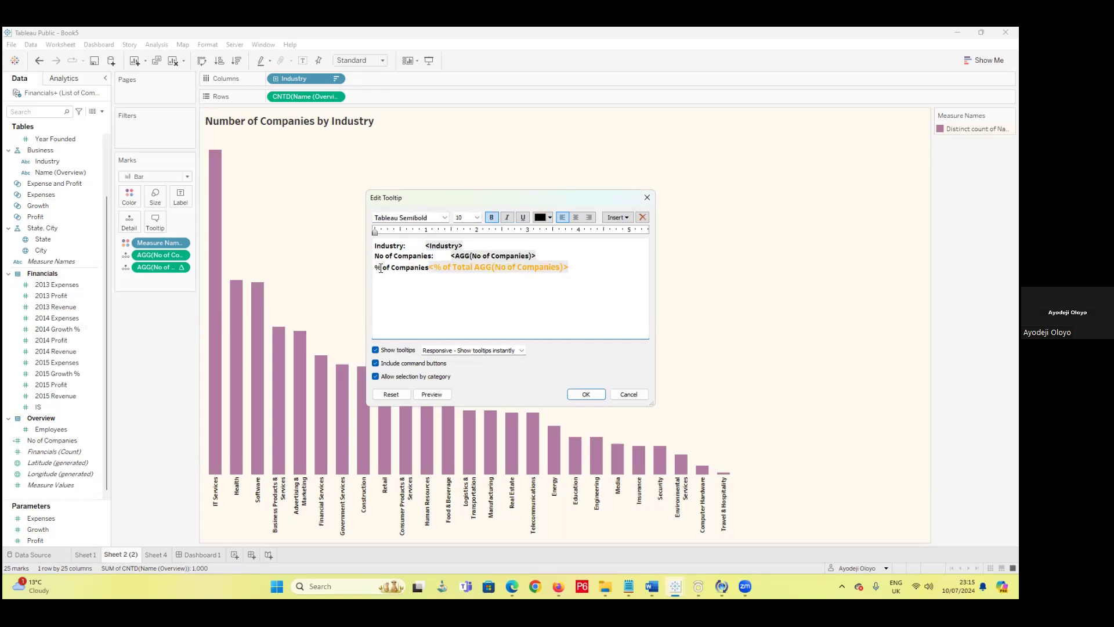
pyautogui.hotkey('shift', 'Left')
# - Add a colon and a tab gap after the % of Companies label and apply the tooltip
pyautogui.click(429, 268)
pyautogui.write(':')
pyautogui.press('Tab')
pyautogui.click(586, 394)
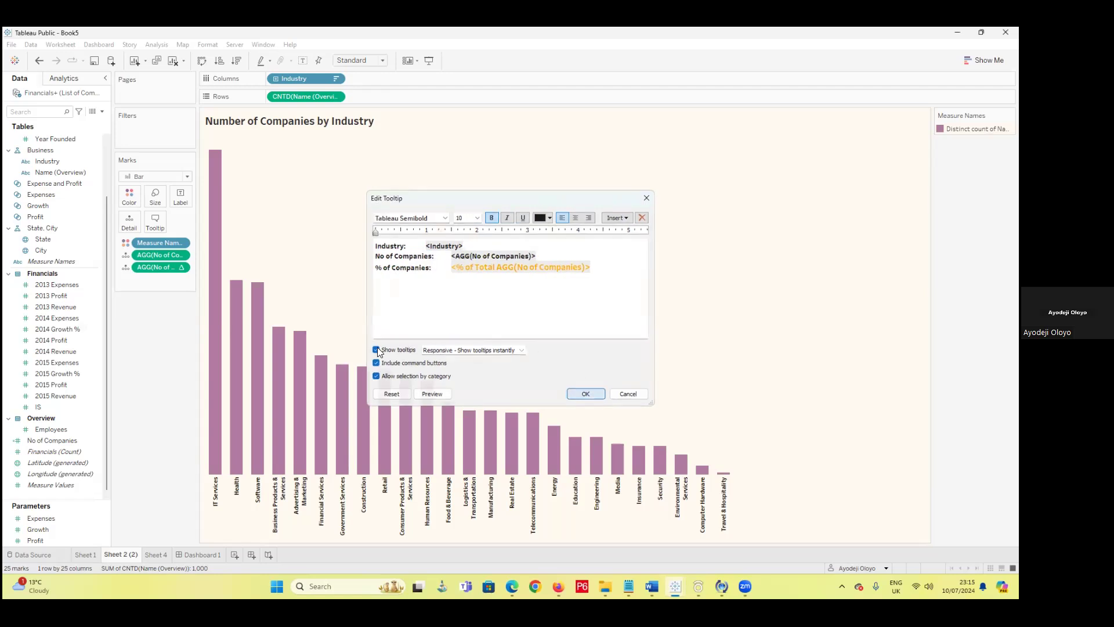
# - On Dashboard 1, check the percentage line in the IT Services bar's tooltip
pyautogui.moveTo(361, 377)
pyautogui.moveTo(222, 226)
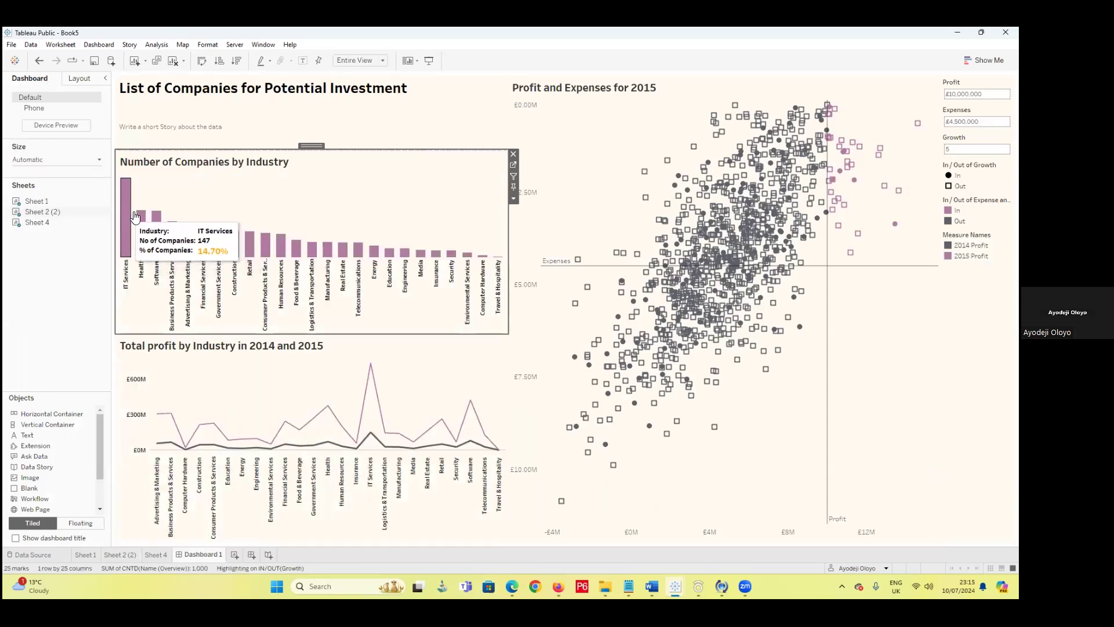
pyautogui.moveTo(127, 206)
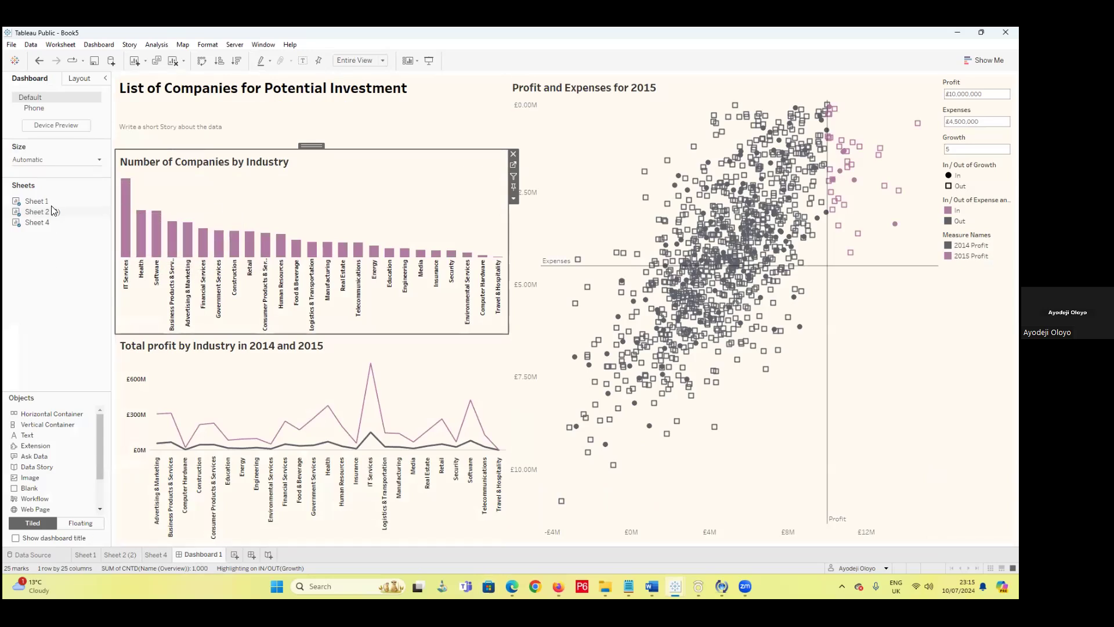
# - On Sheet 2 (2), set the axis number format of the % of Total AGG(No of Companies) field to Percentage with 0 decimal places
pyautogui.click(93, 553)
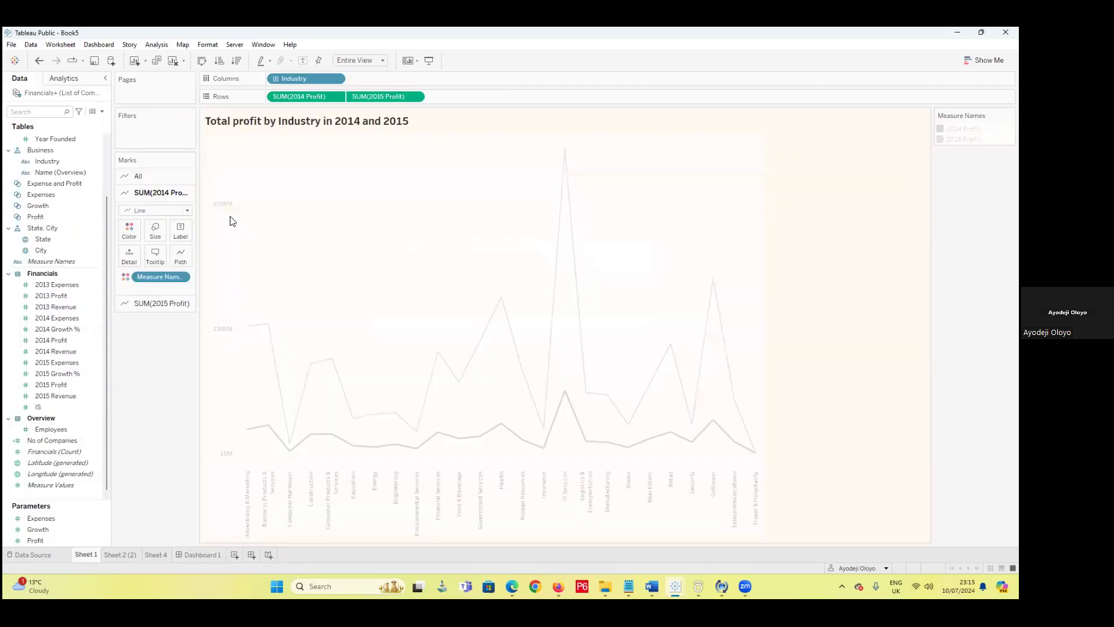
pyautogui.click(115, 554)
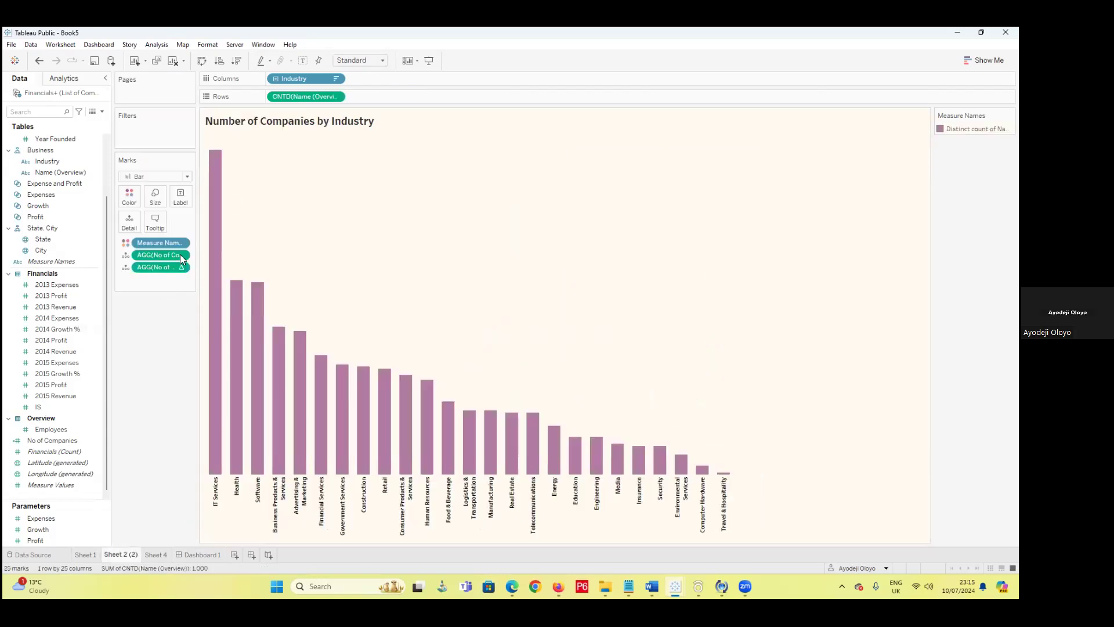
pyautogui.click(156, 223)
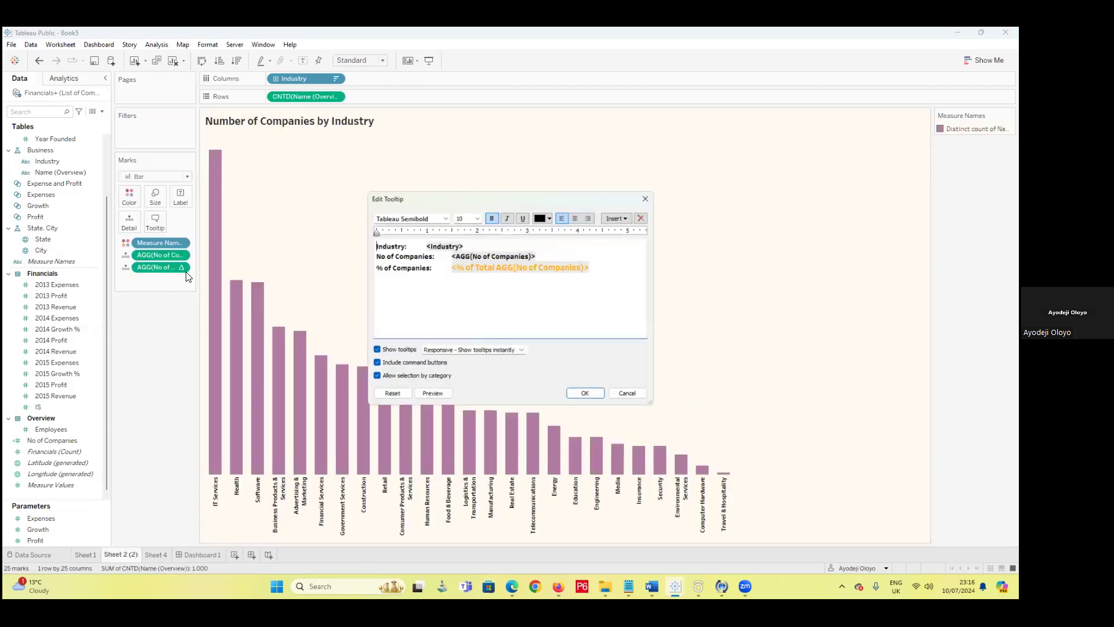
pyautogui.click(647, 198)
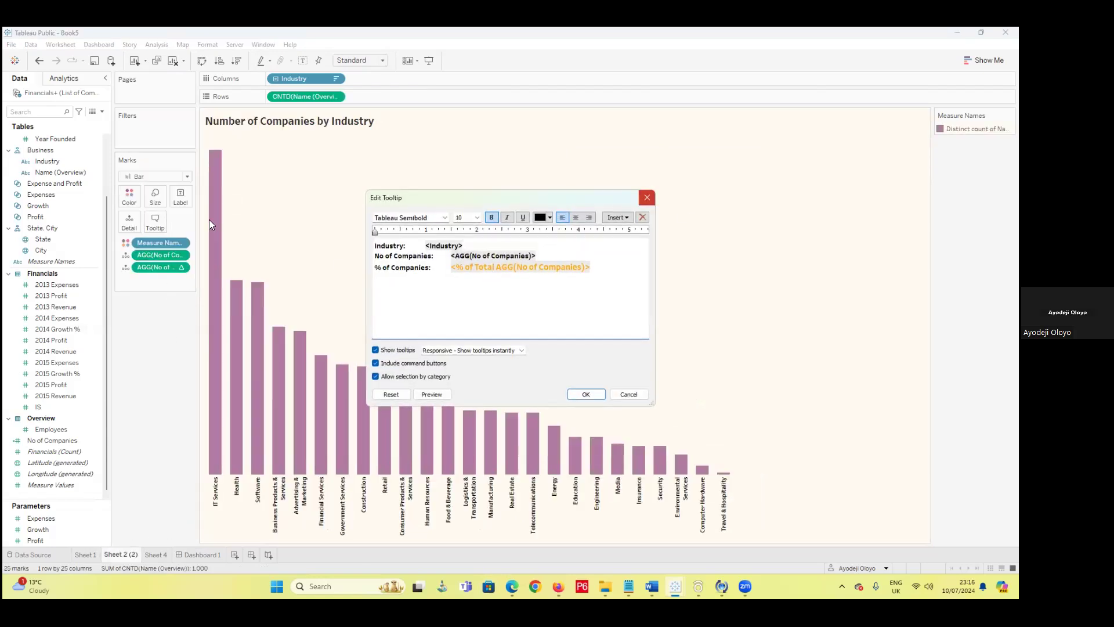
pyautogui.click(179, 267)
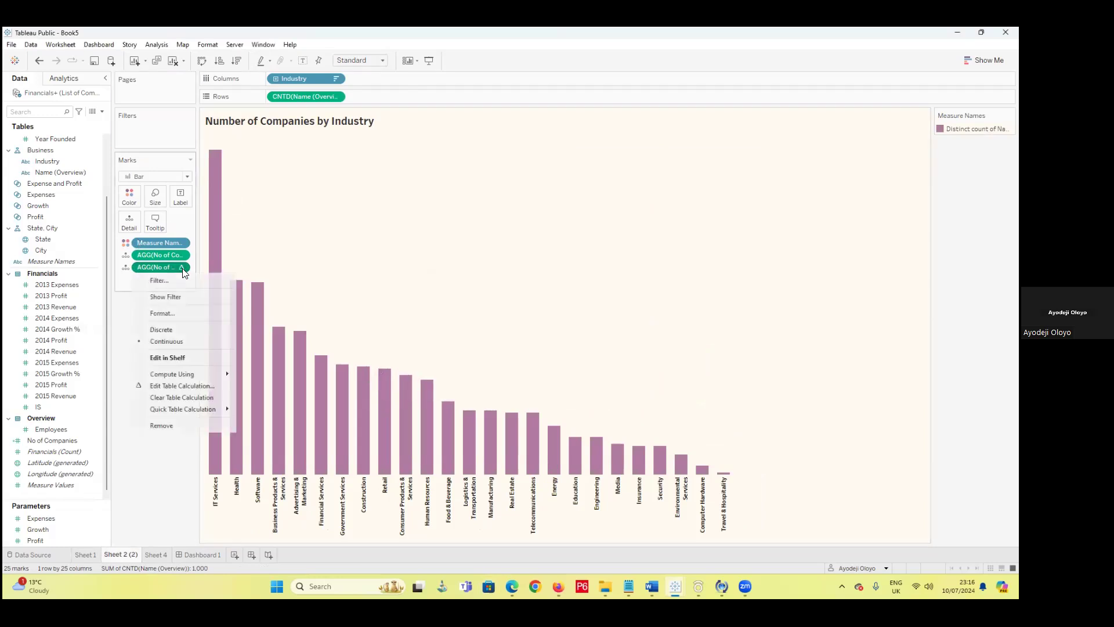
pyautogui.click(175, 311)
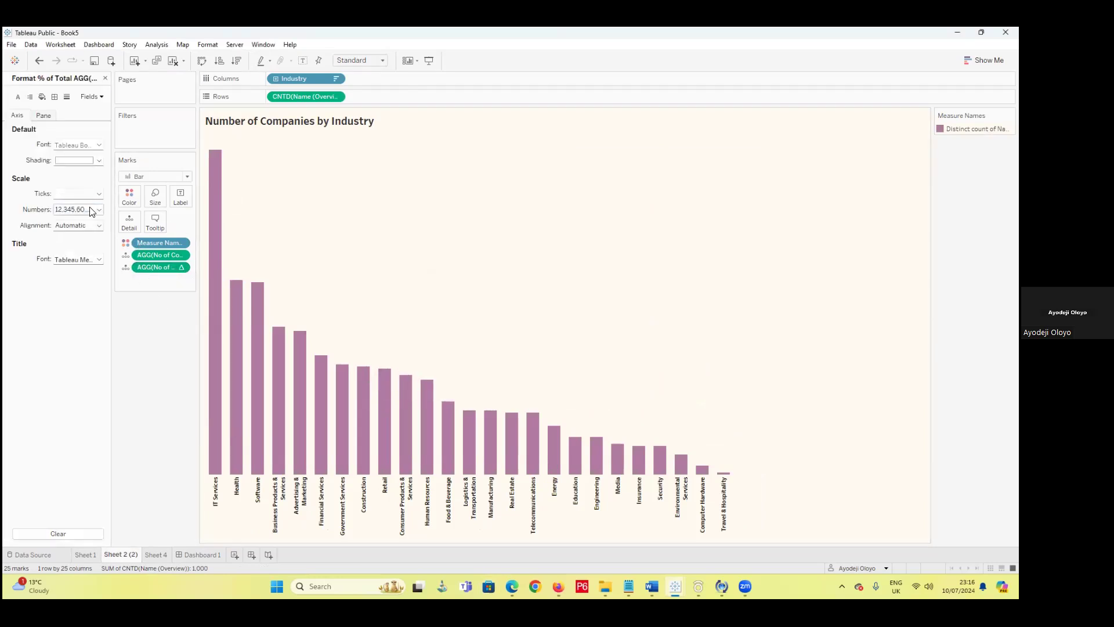
pyautogui.click(87, 209)
pyautogui.click(121, 274)
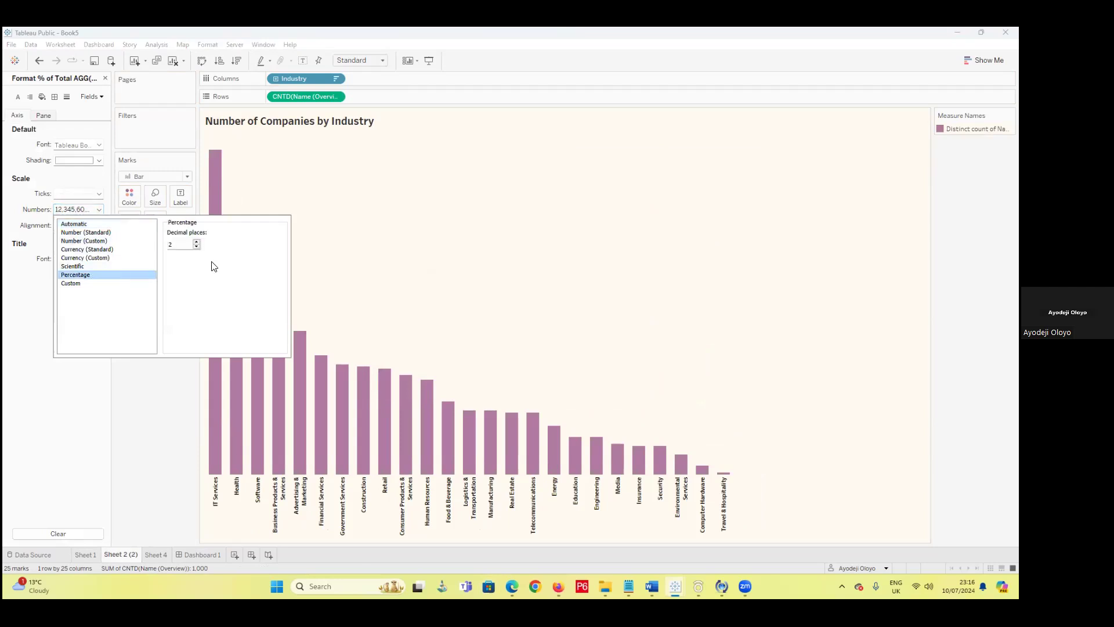
pyautogui.doubleClick(197, 250)
pyautogui.click(180, 399)
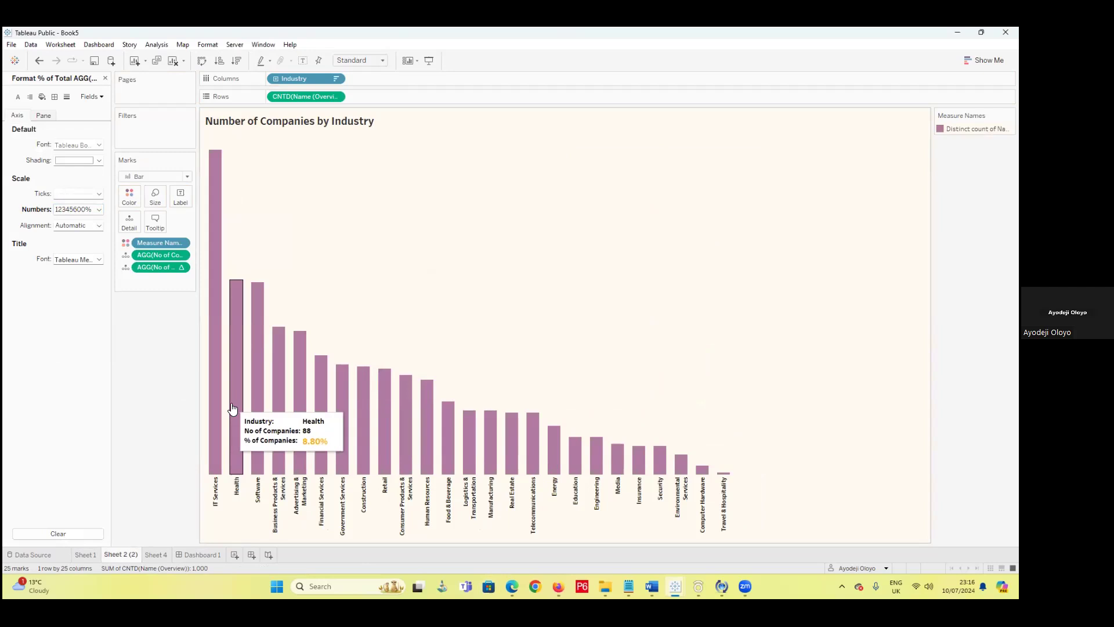
# - Try other axis number formats for the % of Total AGG(No of Companies) field and reapply Percentage with 0 decimal places
pyautogui.click(213, 287)
pyautogui.rightClick(213, 285)
pyautogui.click(241, 320)
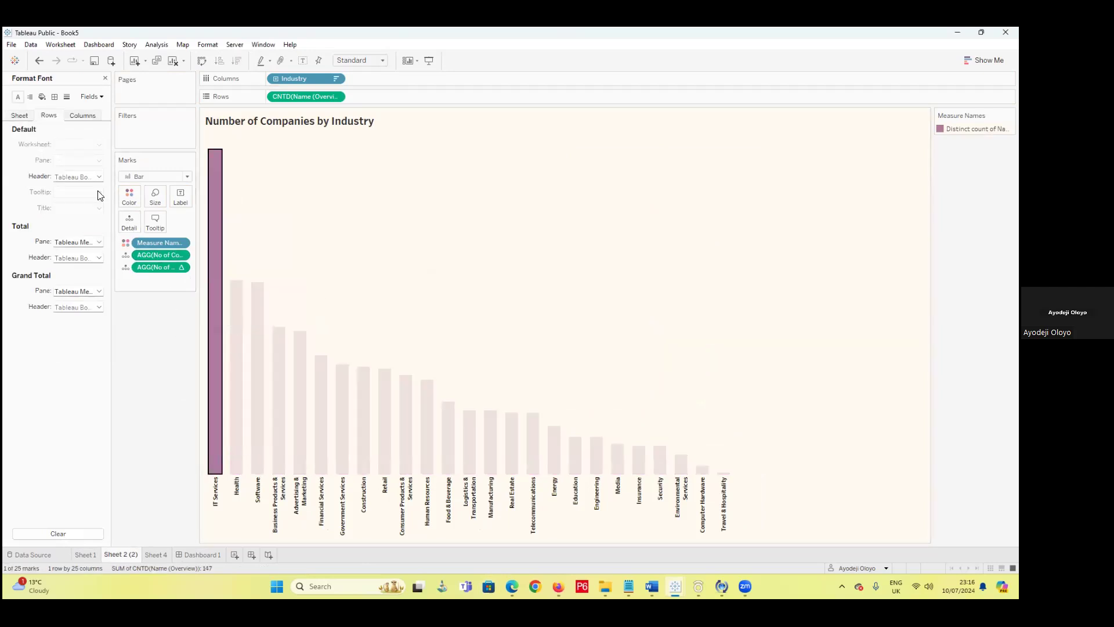
pyautogui.click(100, 97)
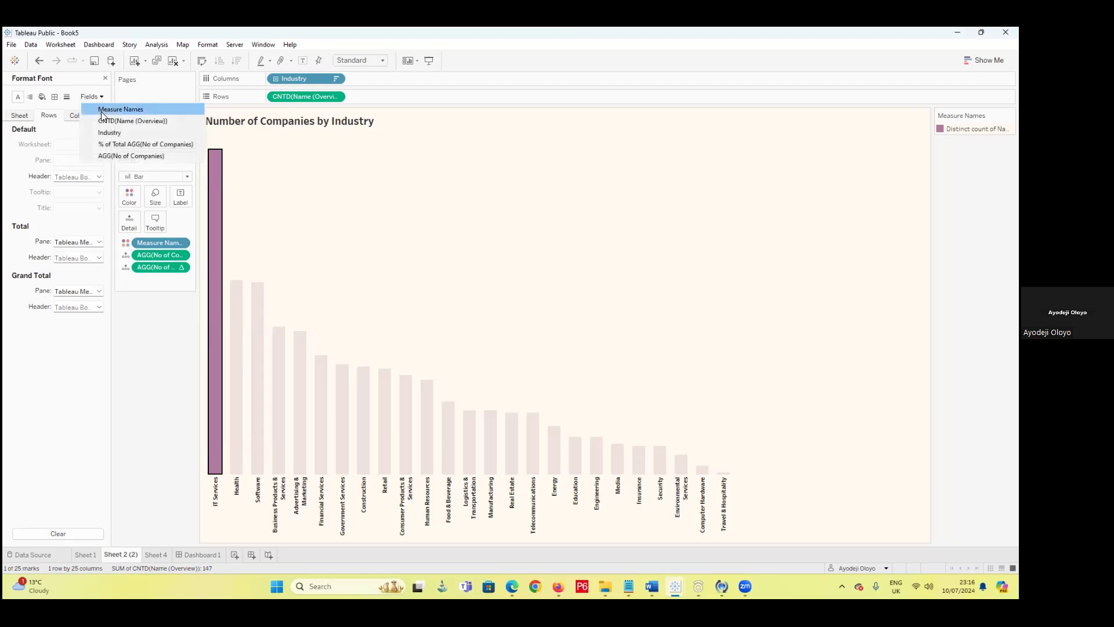
pyautogui.click(121, 145)
pyautogui.click(98, 210)
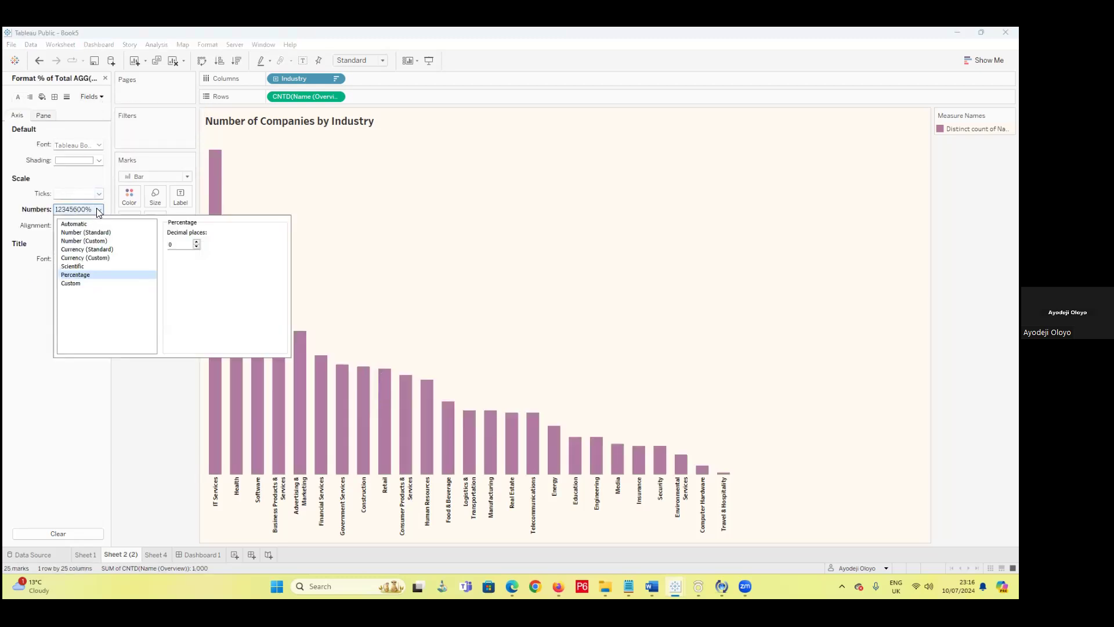
pyautogui.click(87, 224)
pyautogui.click(93, 241)
pyautogui.click(90, 258)
pyautogui.click(89, 266)
pyautogui.click(88, 275)
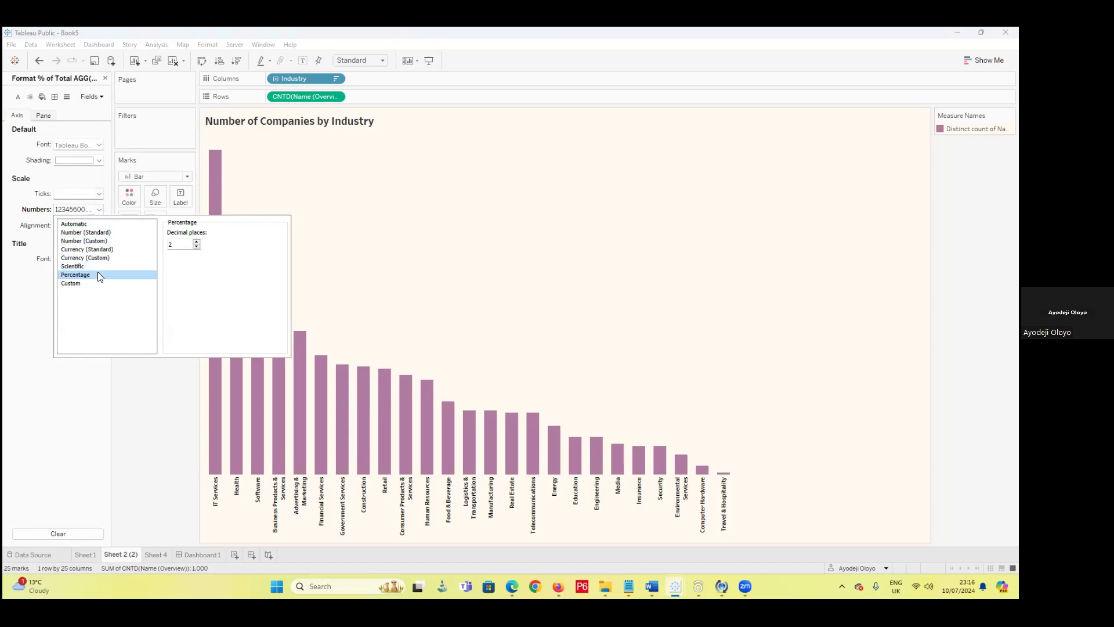
pyautogui.click(196, 243)
pyautogui.click(198, 248)
pyautogui.click(133, 399)
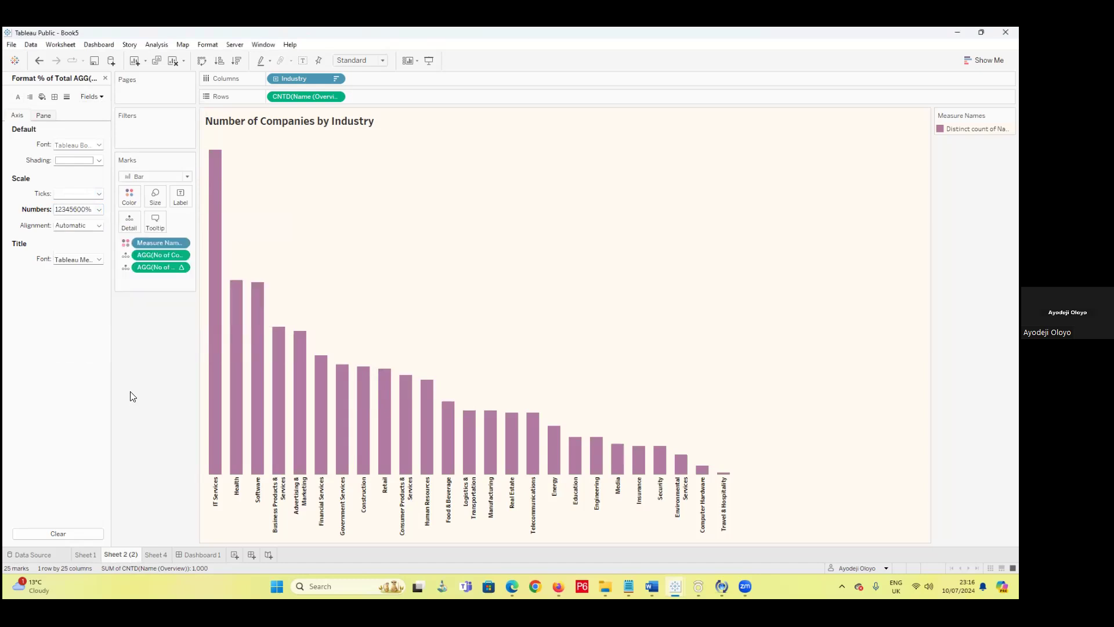
# - Inspect the header format settings of the Measure Names field, including its alignment options
pyautogui.rightClick(233, 352)
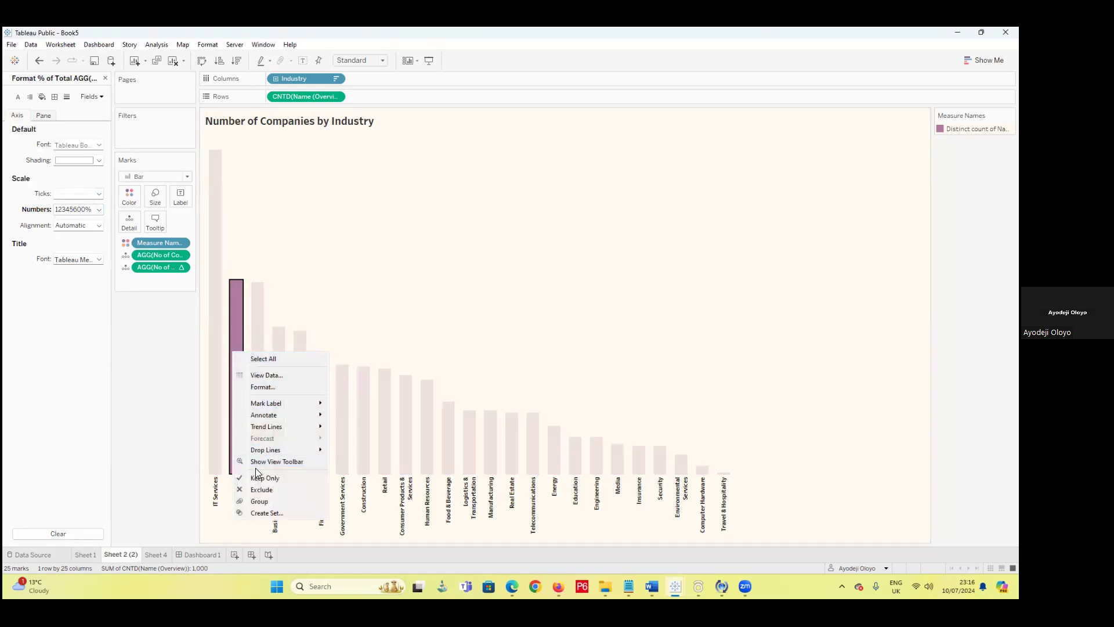
pyautogui.click(270, 386)
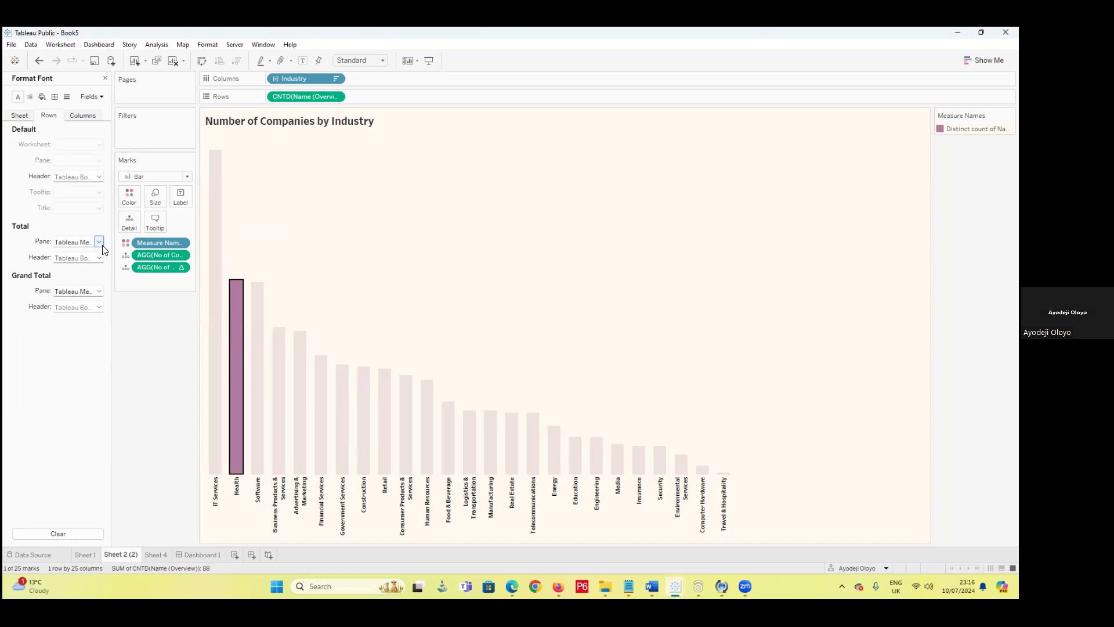
pyautogui.click(91, 97)
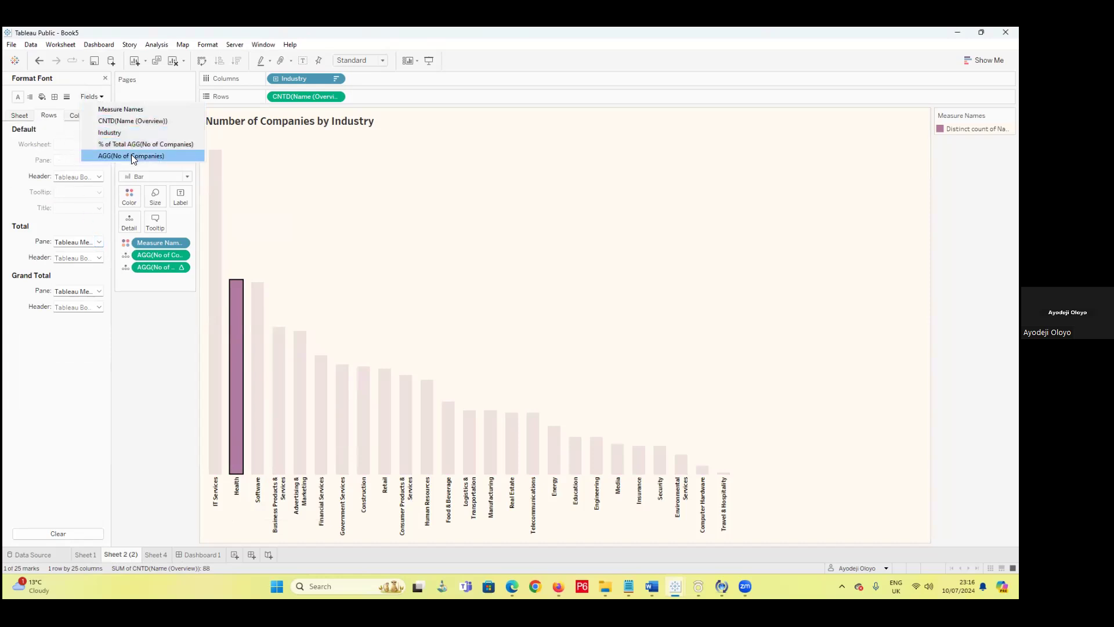
pyautogui.click(137, 109)
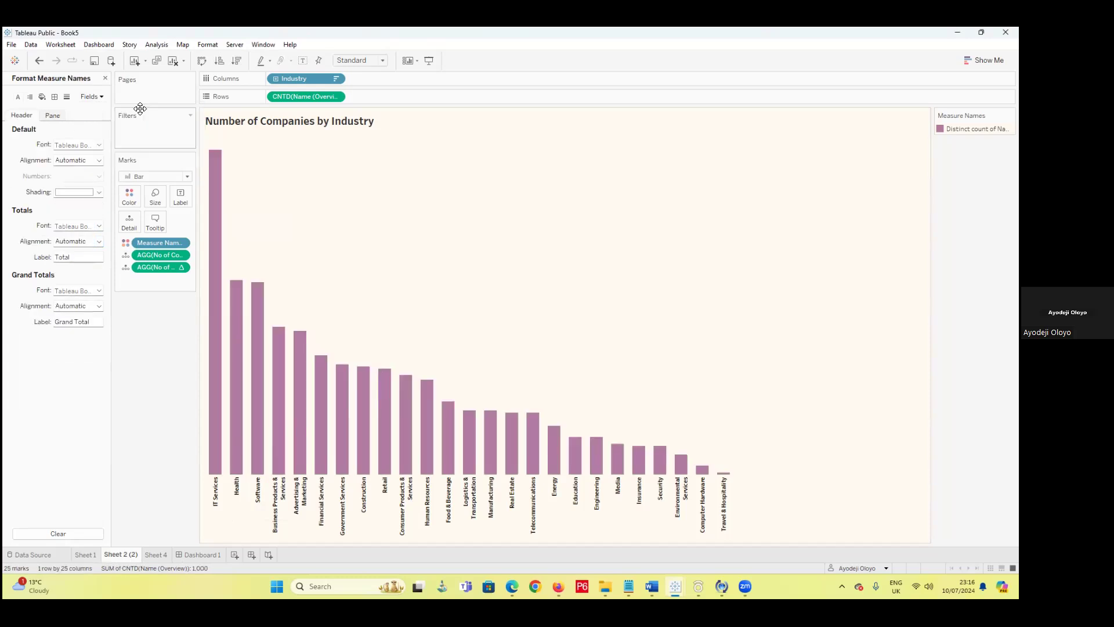
pyautogui.click(99, 161)
pyautogui.click(121, 387)
pyautogui.moveTo(216, 296)
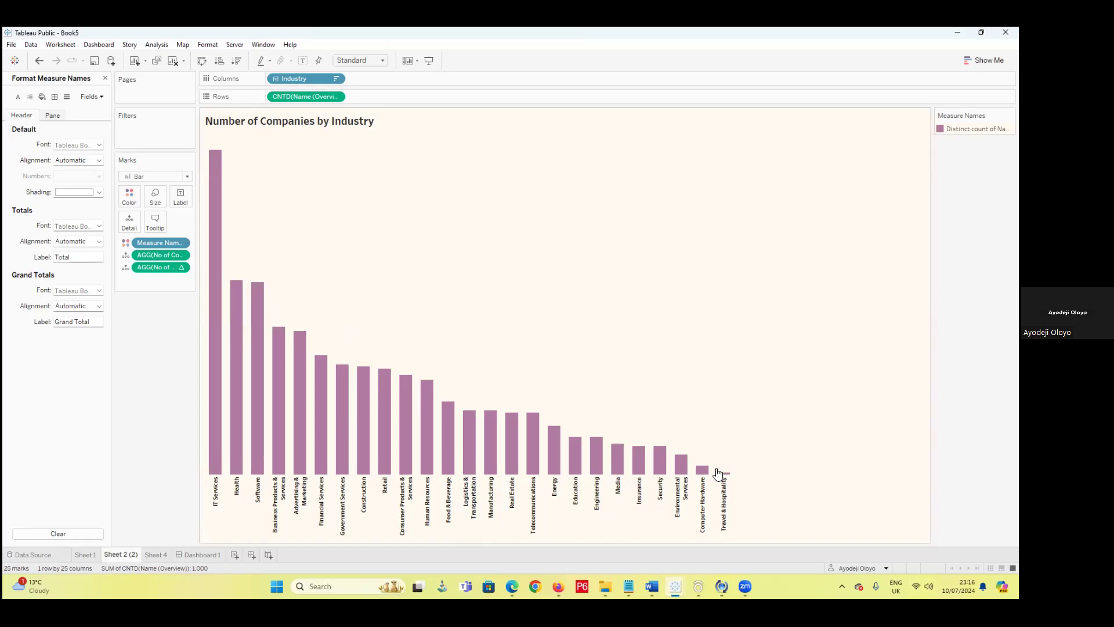
# - On Dashboard 1, check the tooltips of the industry bar chart, the total profit line chart and the profit and expenses scatter plot
pyautogui.click(204, 555)
pyautogui.moveTo(261, 243)
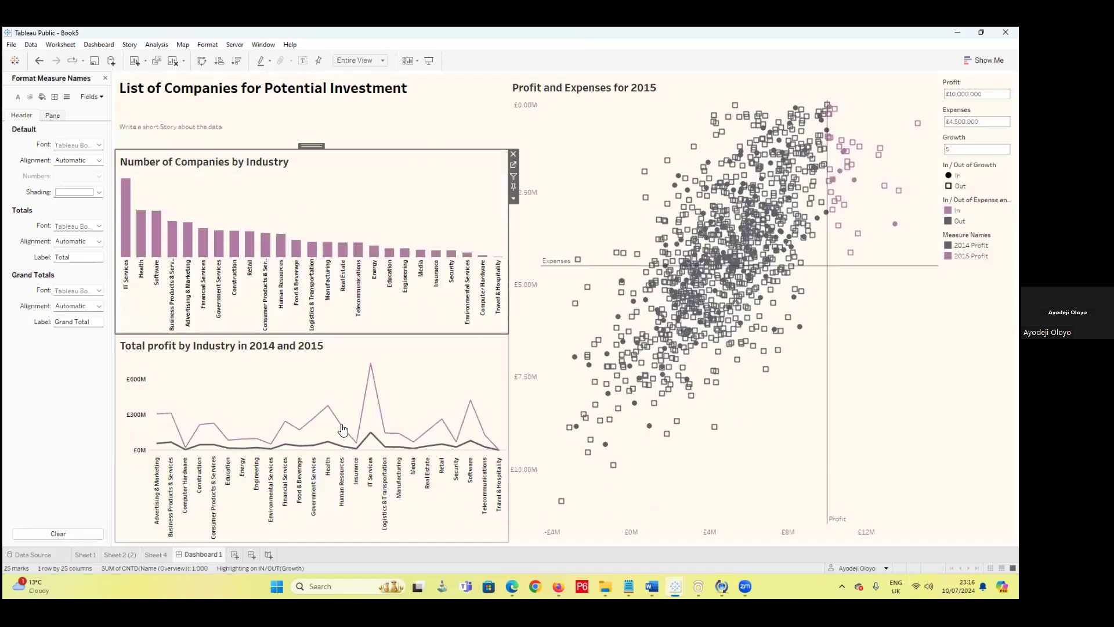
pyautogui.moveTo(359, 441)
pyautogui.moveTo(371, 366)
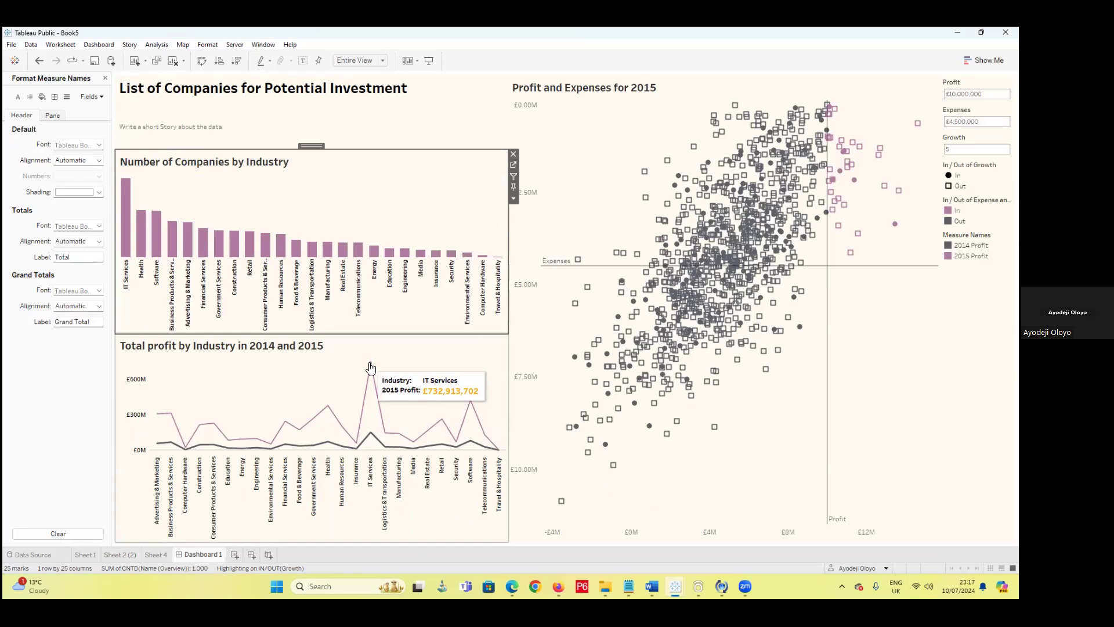
pyautogui.moveTo(826, 201)
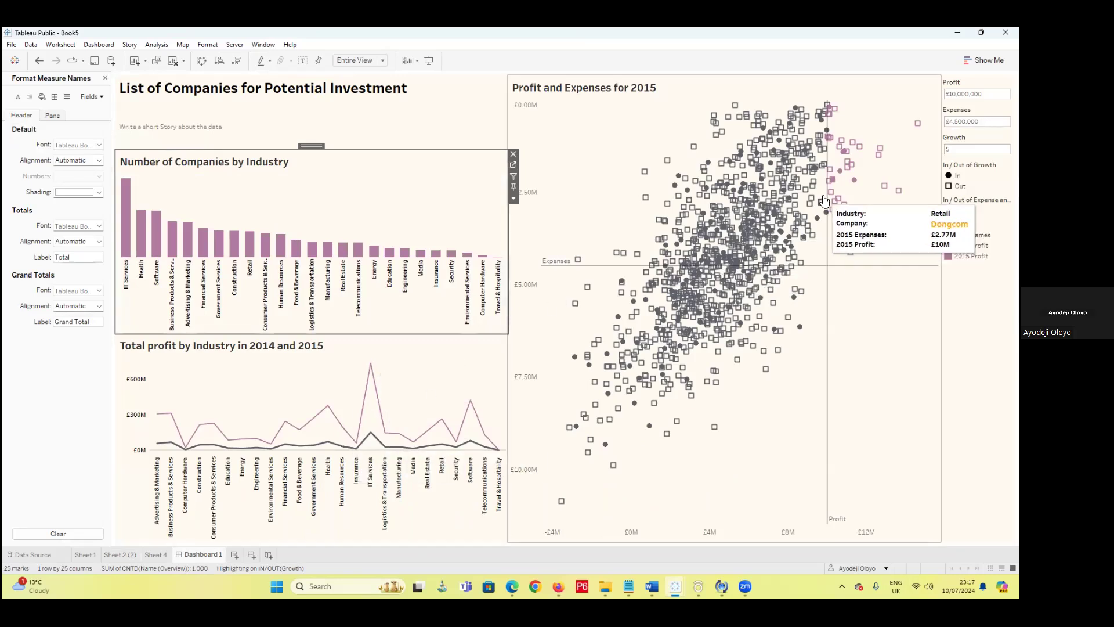